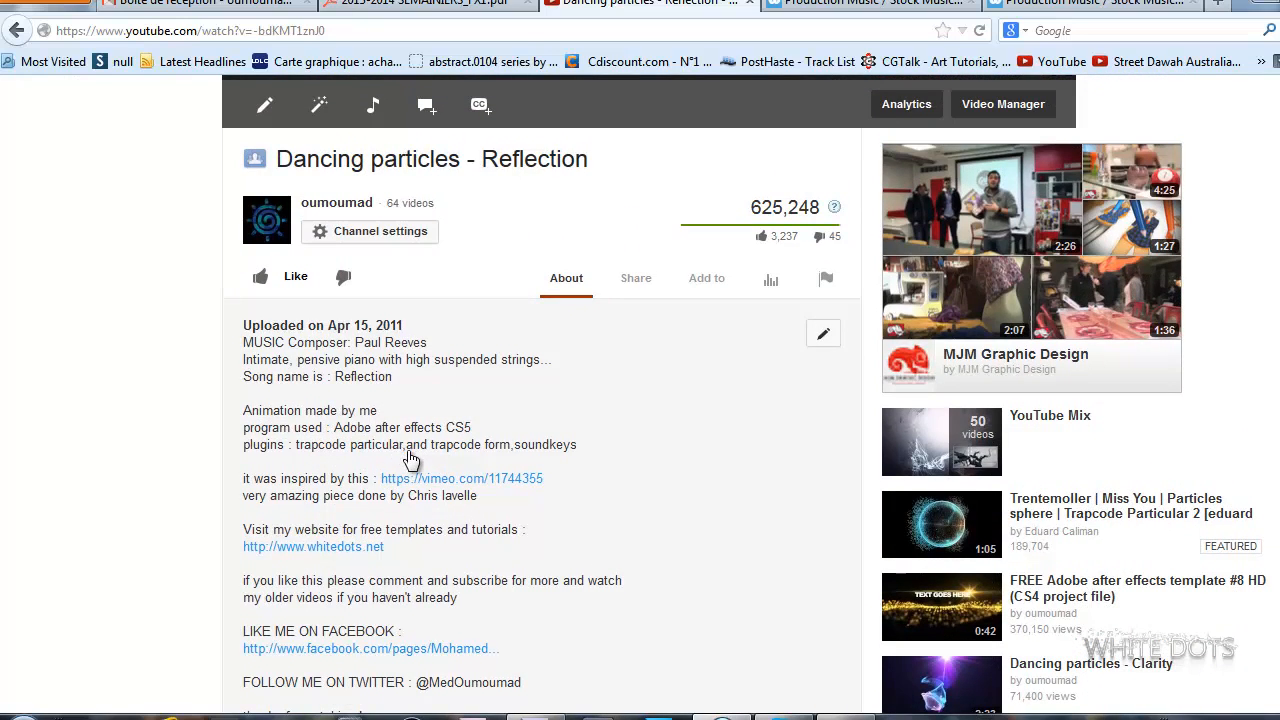
Review the Dancing particles - Reflection video and the program and plugins listed in its description.
{"action": "scroll", "coordinate": [423, 446], "scroll_direction": "up", "scroll_amount": 8}
{"action": "scroll", "coordinate": [862, 310], "scroll_direction": "up", "scroll_amount": 2}
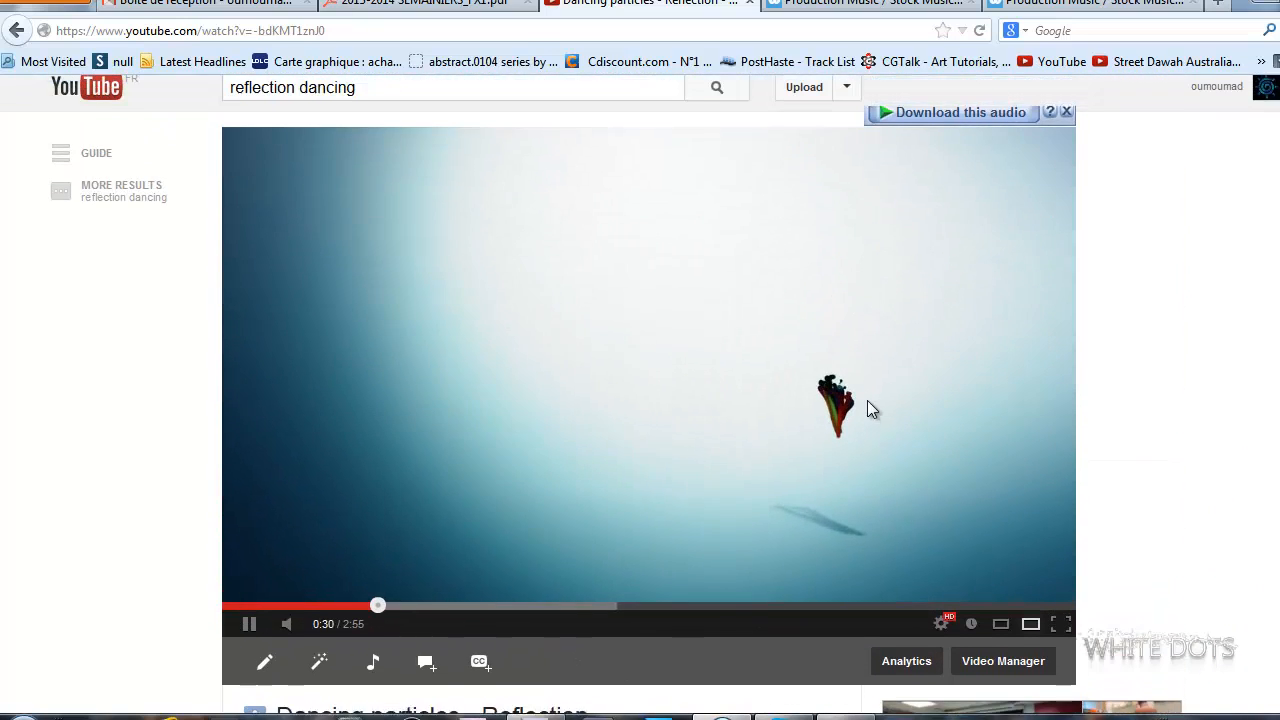
{"action": "scroll", "coordinate": [378, 420], "scroll_direction": "down", "scroll_amount": 8}
{"action": "scroll", "coordinate": [383, 425], "scroll_direction": "down", "scroll_amount": 2}
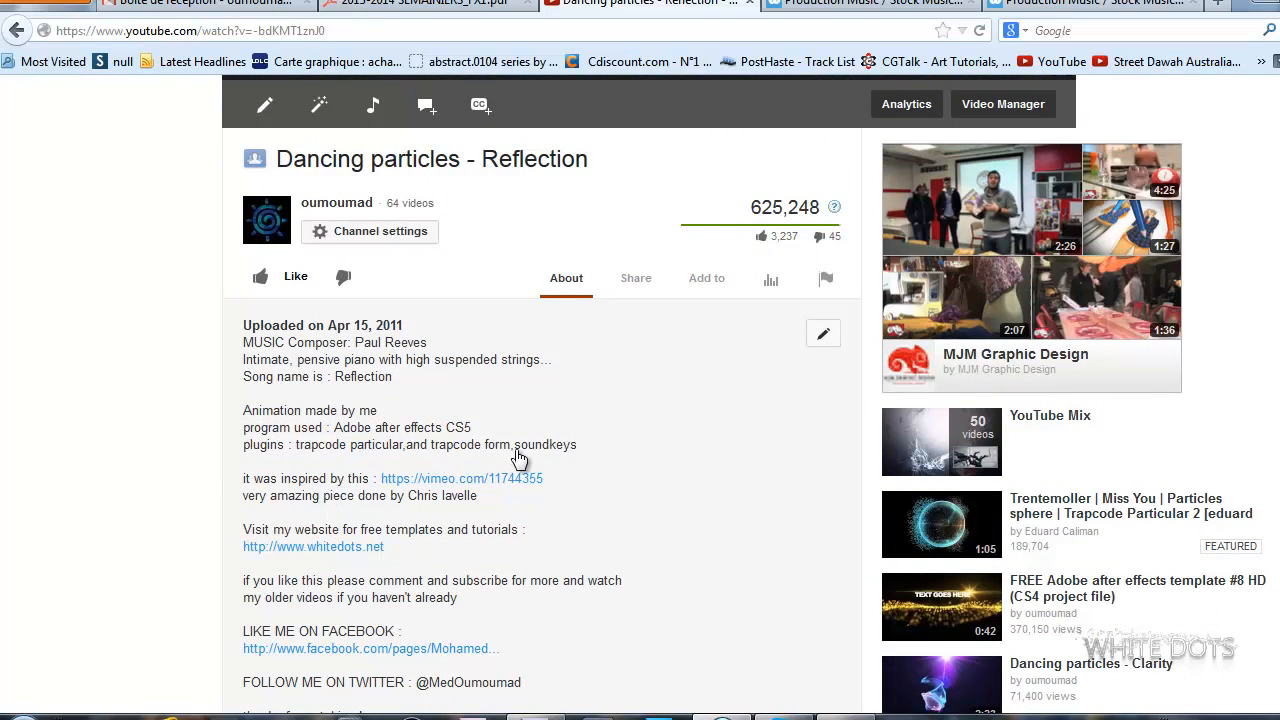
{"action": "scroll", "coordinate": [518, 460], "scroll_direction": "up", "scroll_amount": 8}
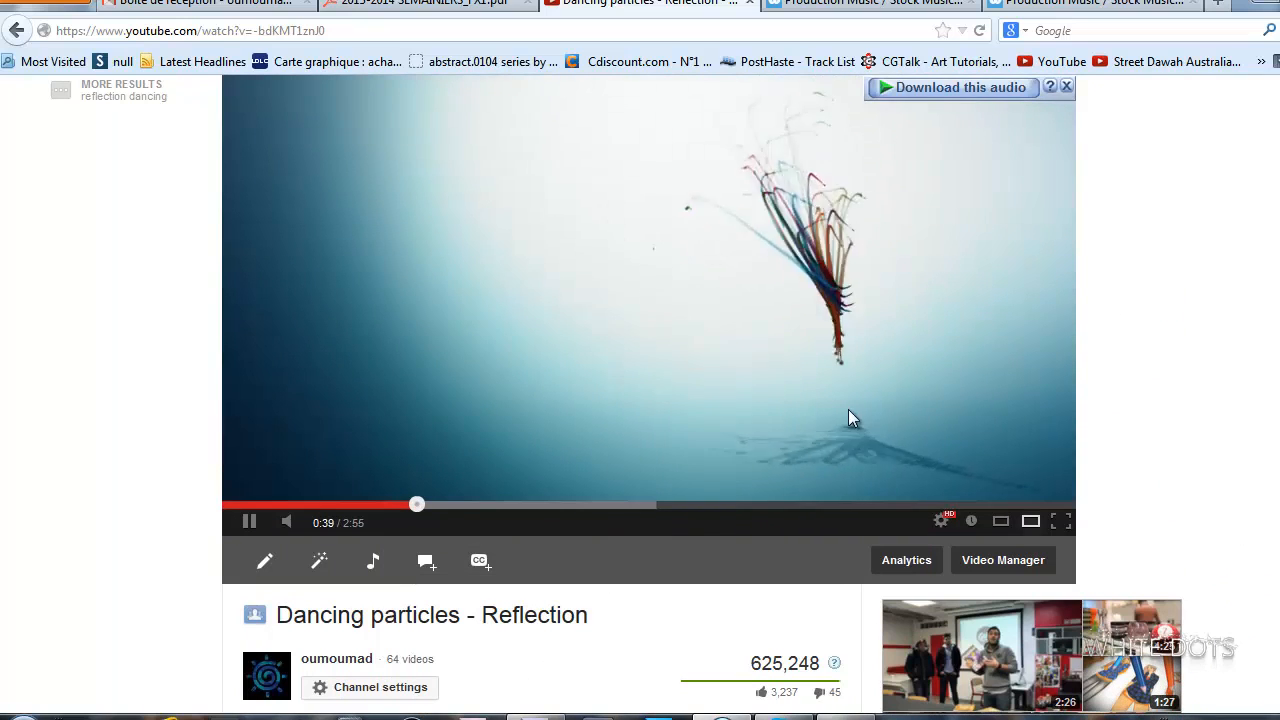
{"action": "scroll", "coordinate": [188, 450], "scroll_direction": "down", "scroll_amount": 7}
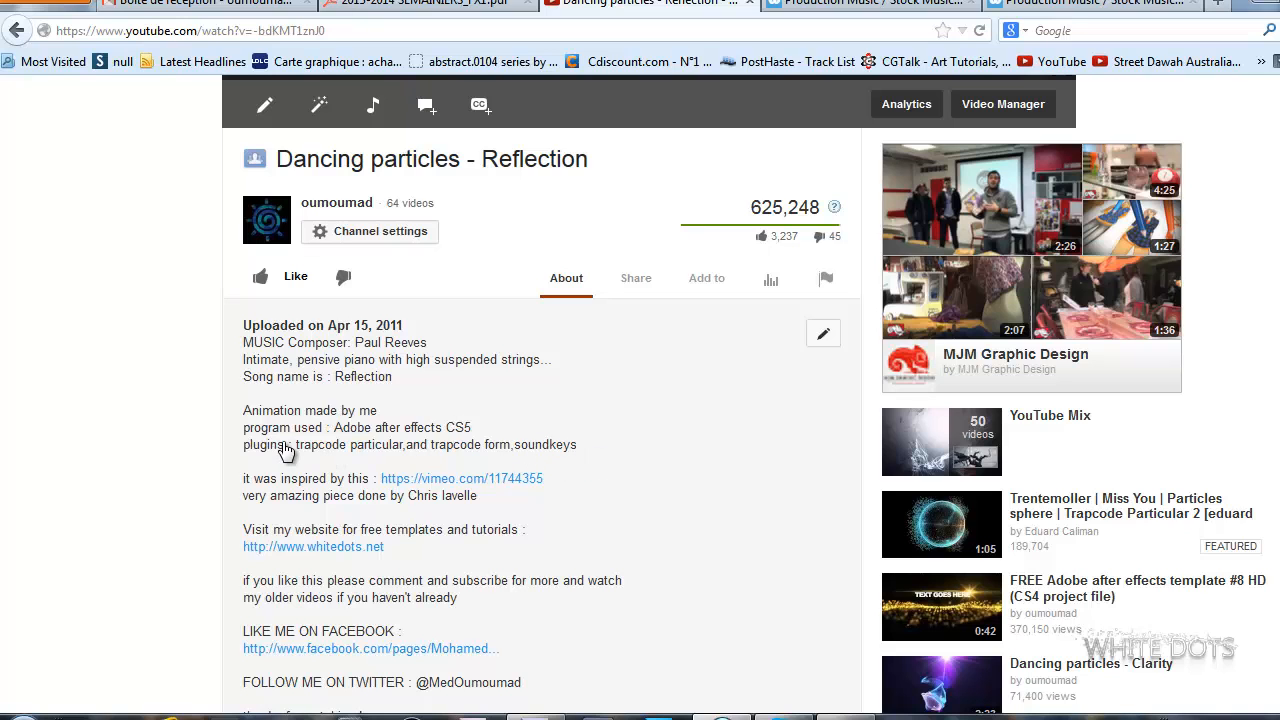
{"action": "scroll", "coordinate": [223, 434], "scroll_direction": "up", "scroll_amount": 10}
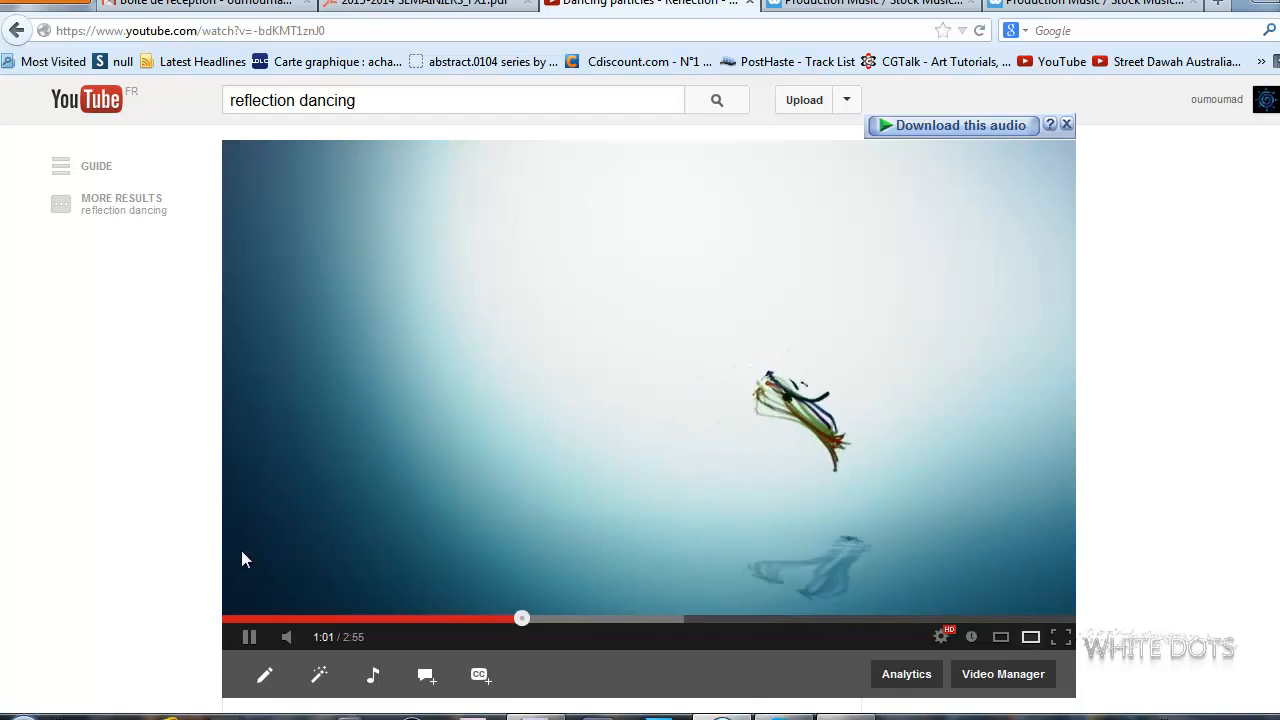
Switch to After Effects and create a new 1920 x 1080 composition at 30 frames per second.
{"action": "left_click", "coordinate": [290, 480]}
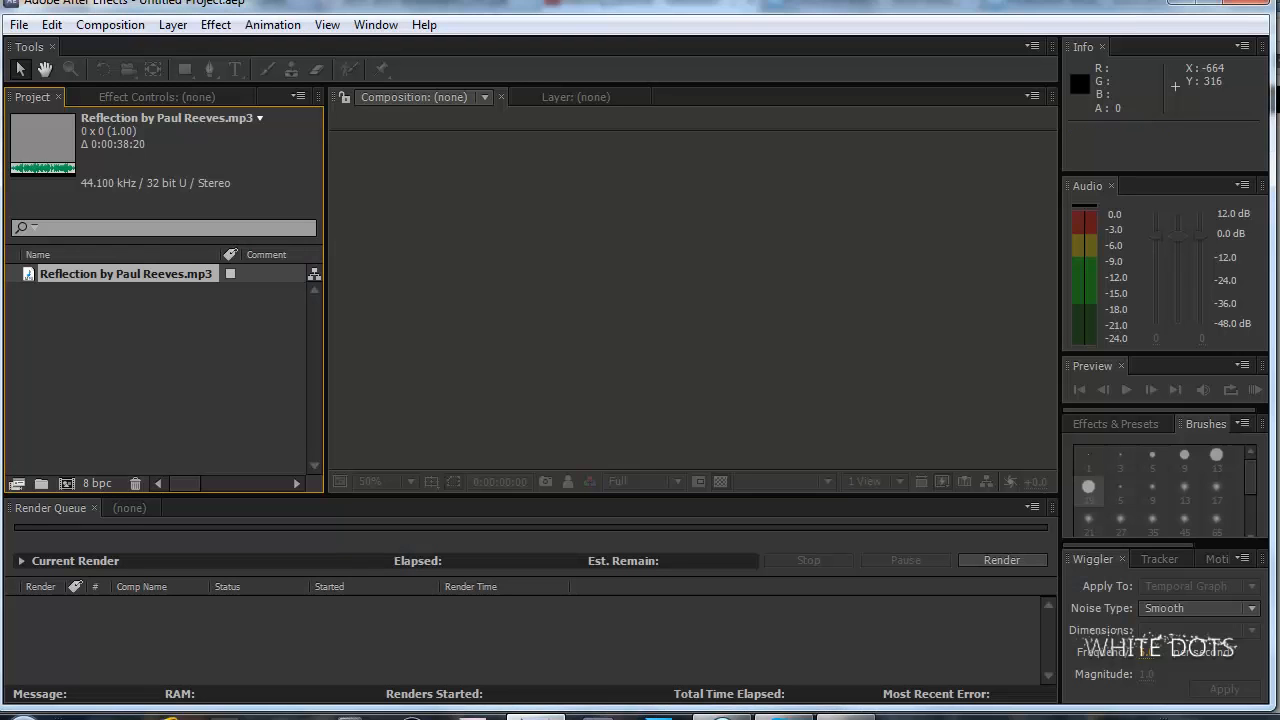
{"action": "left_click", "coordinate": [195, 340]}
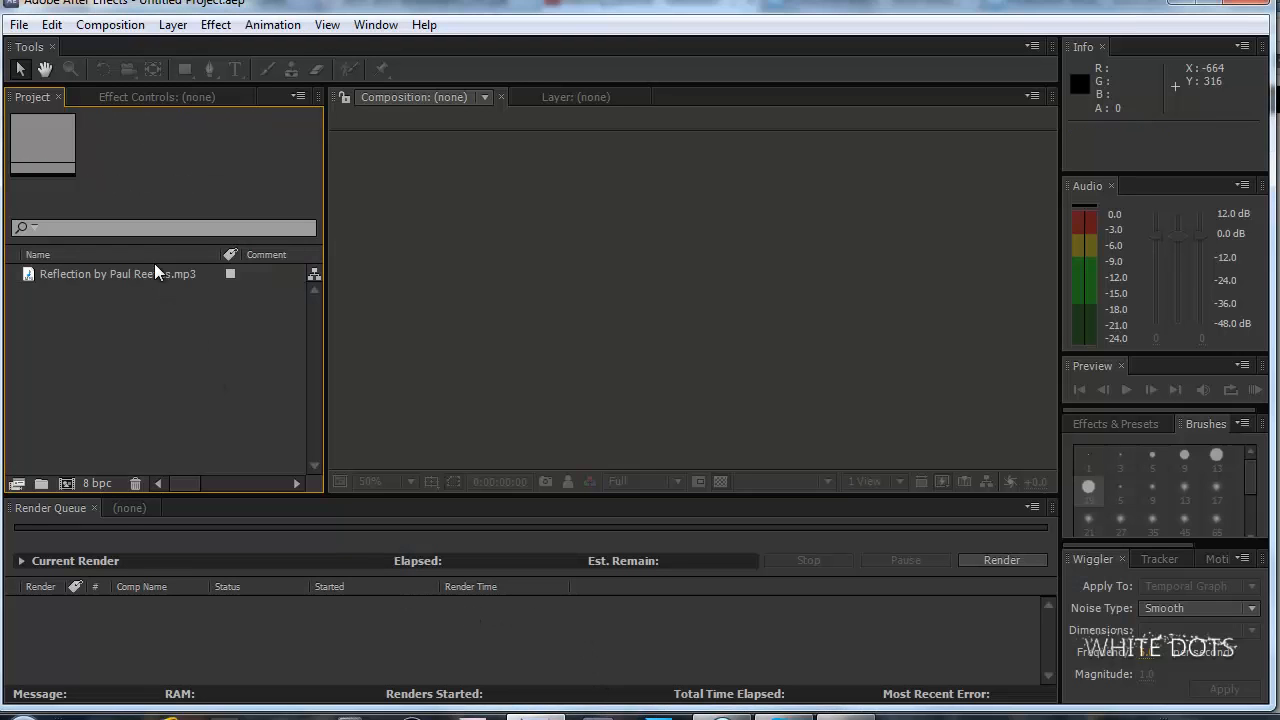
{"action": "left_click", "coordinate": [111, 280]}
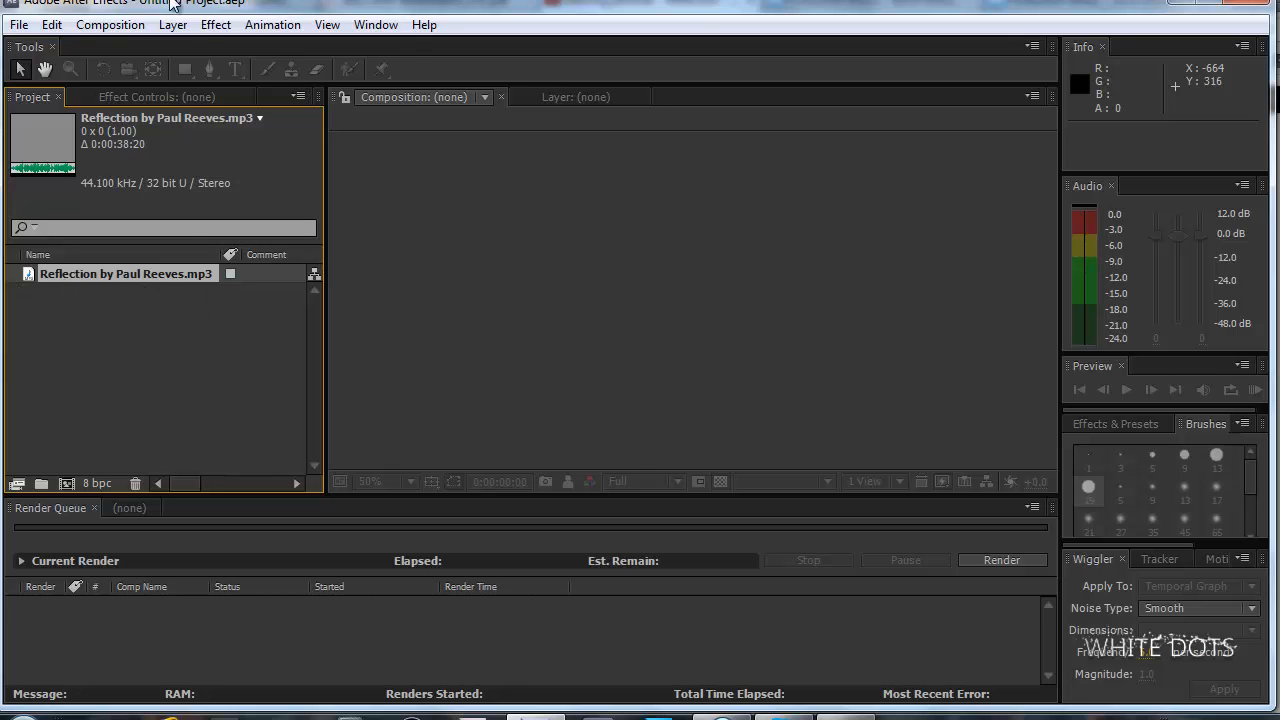
{"action": "left_click", "coordinate": [110, 24]}
{"action": "left_click", "coordinate": [160, 52]}
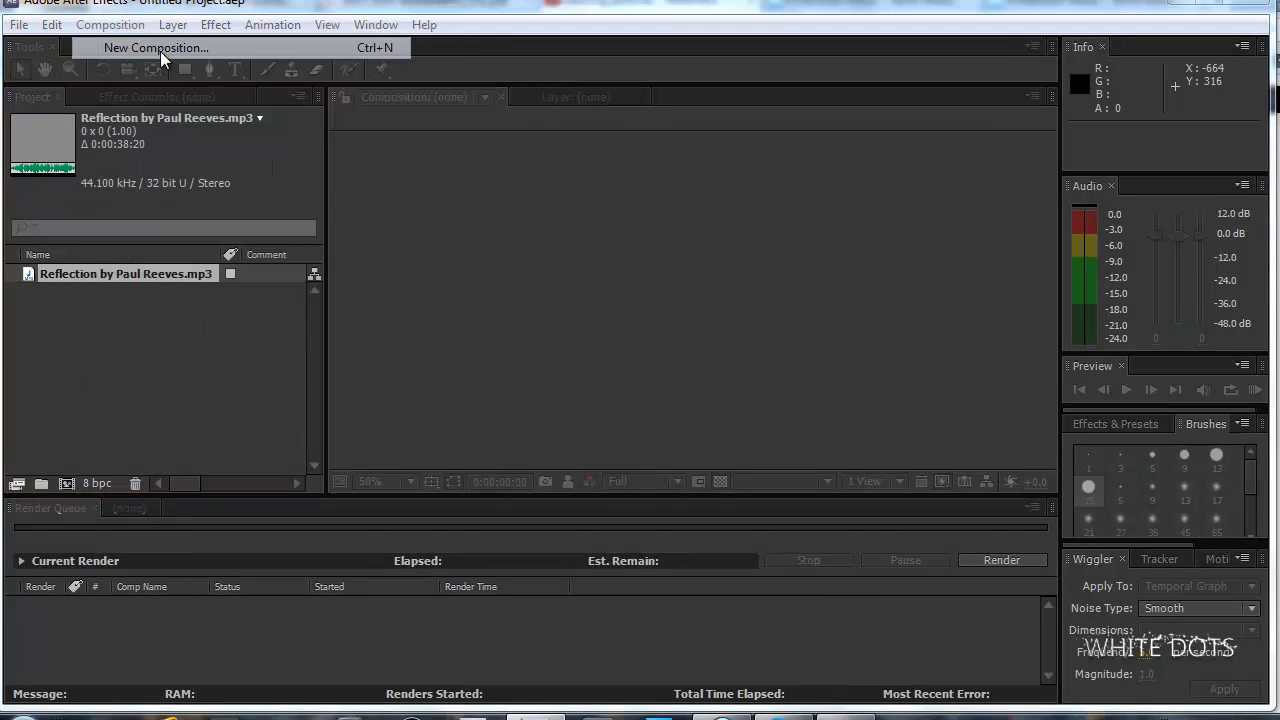
{"action": "left_click_drag", "start_coordinate": [449, 141], "coordinate": [605, 166]}
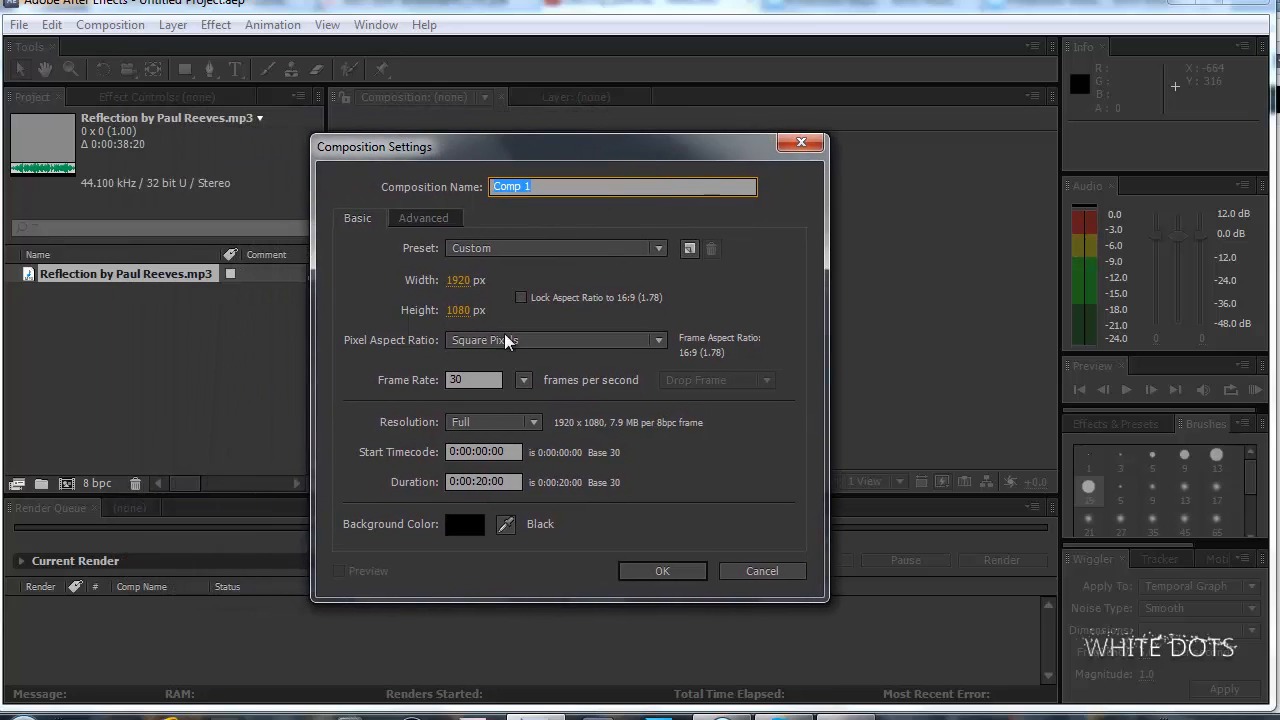
{"action": "left_click", "coordinate": [487, 481]}
{"action": "key", "text": "Return"}
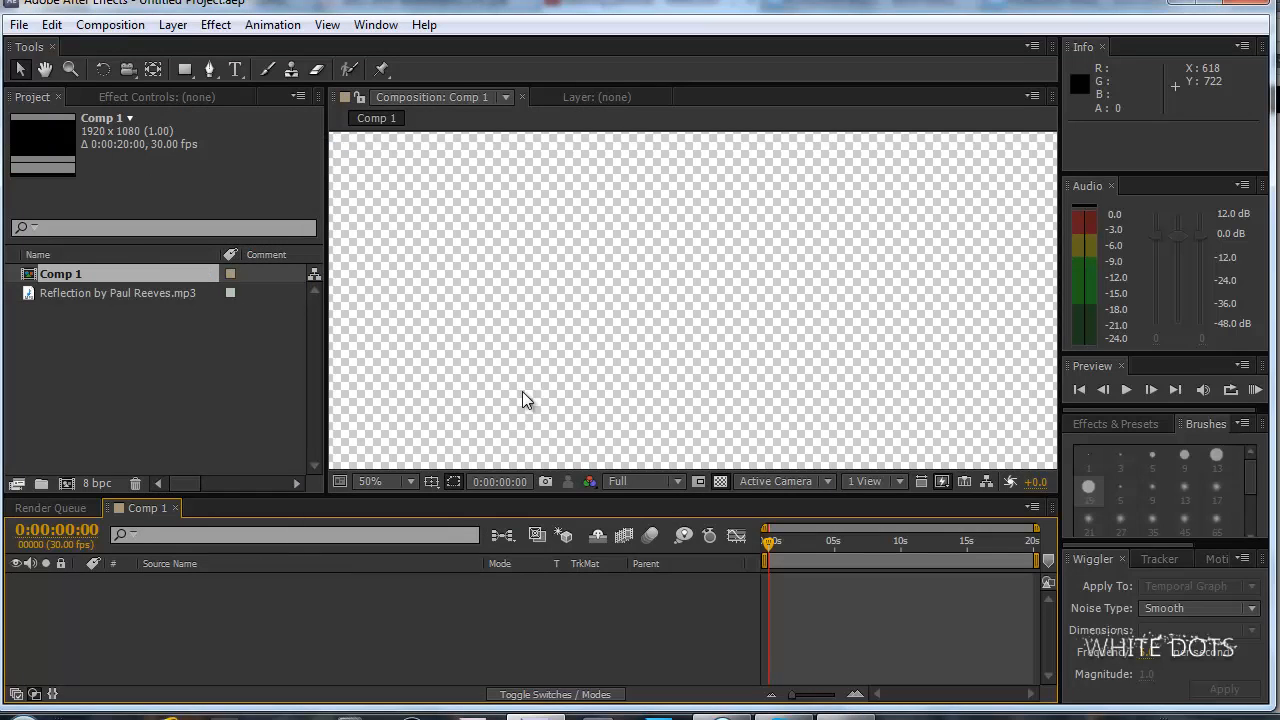
Set the duration of Comp 1 to 0:00:30:00 in its composition settings.
{"action": "left_click", "coordinate": [110, 24]}
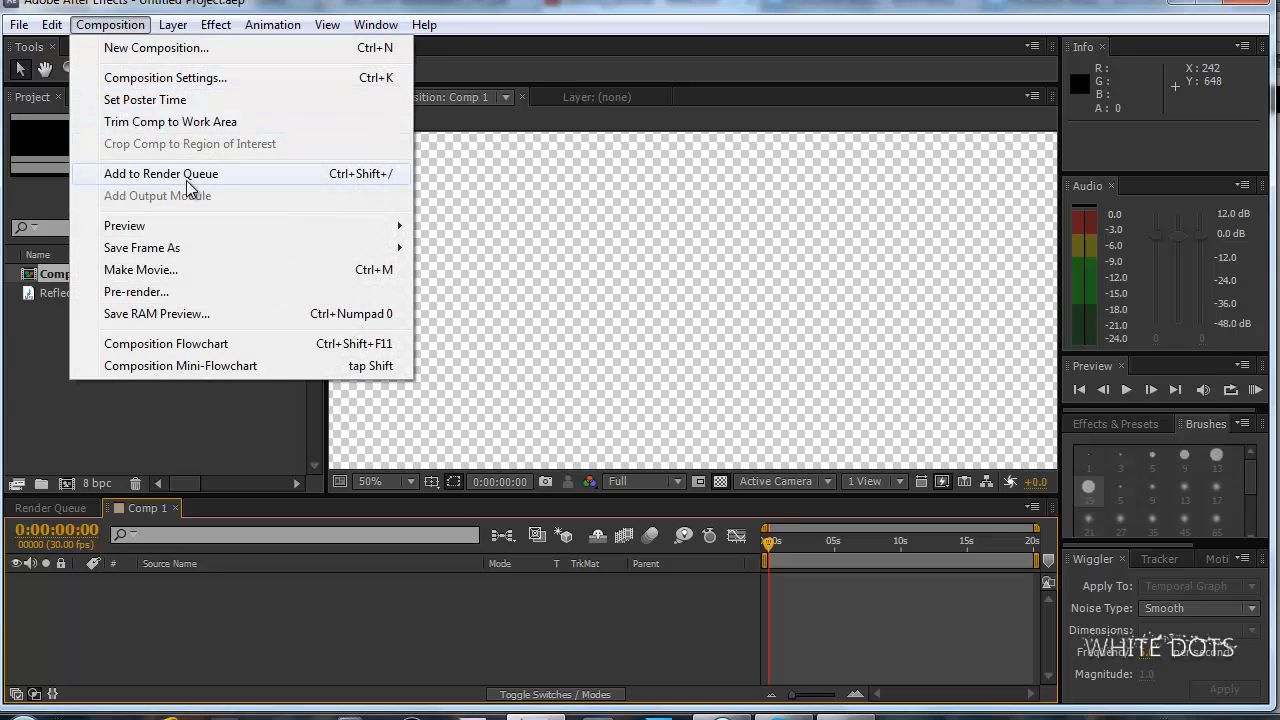
{"action": "left_click", "coordinate": [193, 85]}
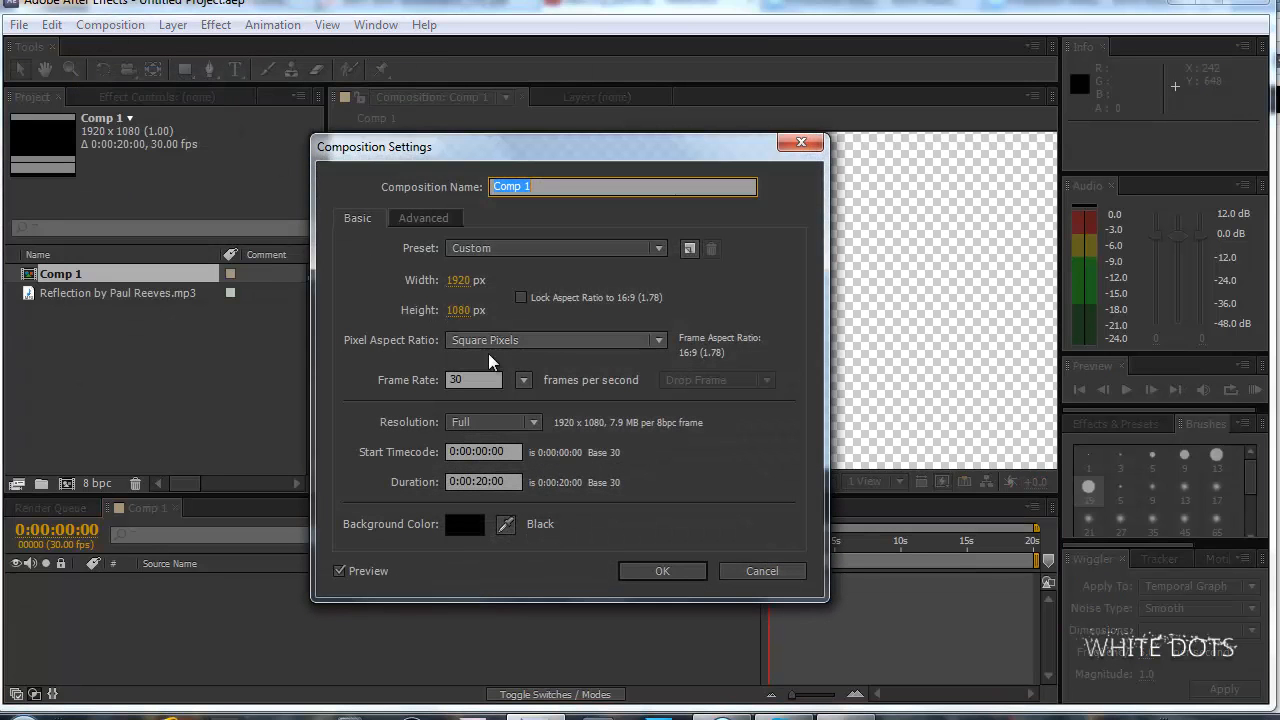
{"action": "left_click", "coordinate": [482, 480]}
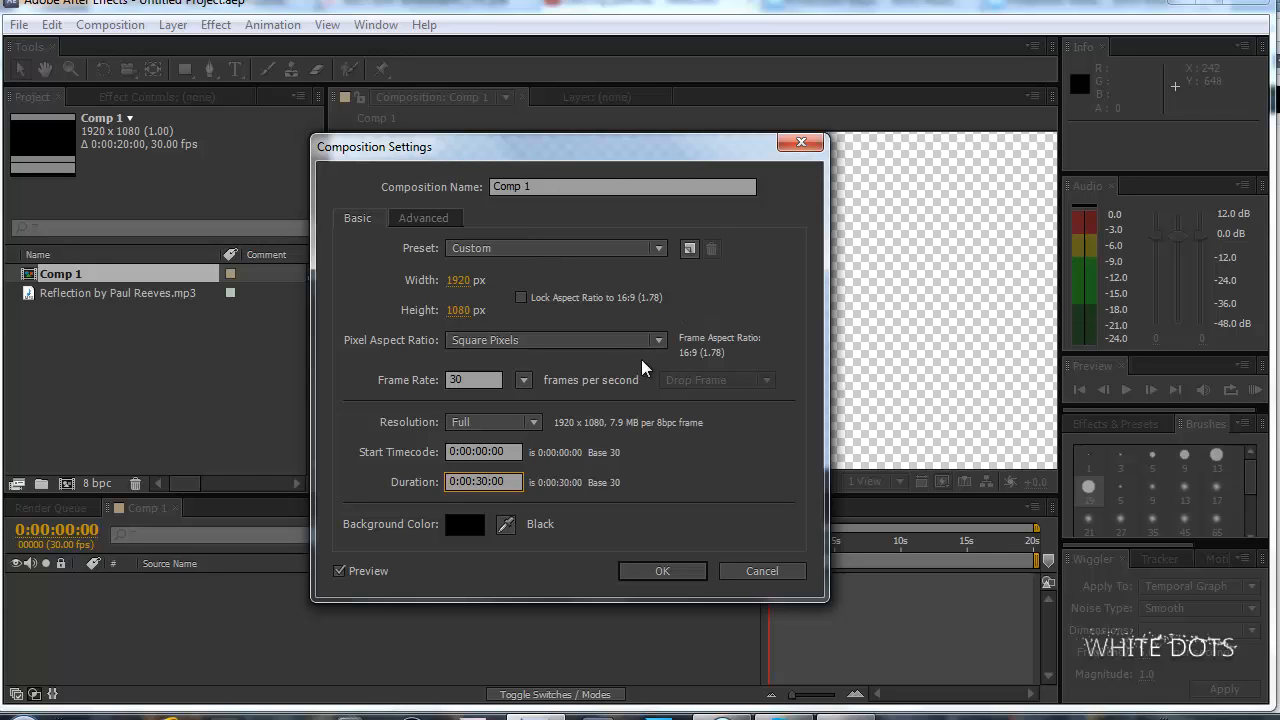
{"action": "left_click", "coordinate": [672, 569]}
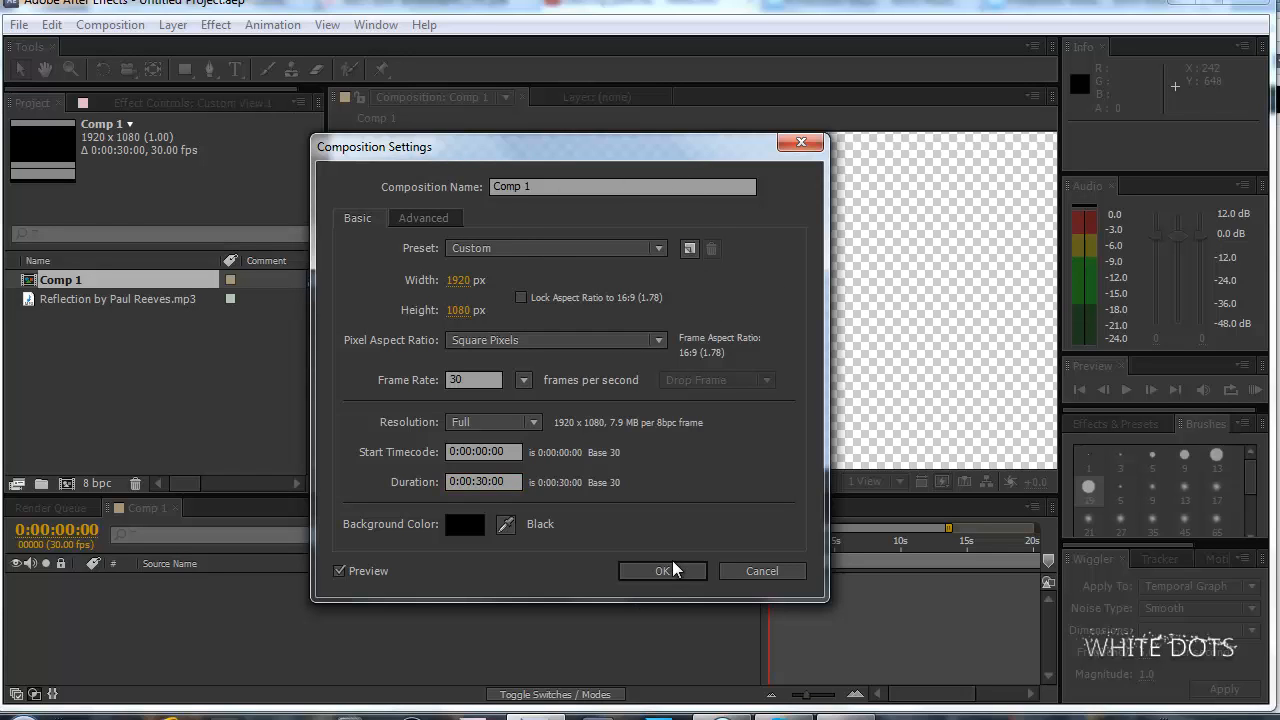
{"action": "left_click", "coordinate": [674, 575]}
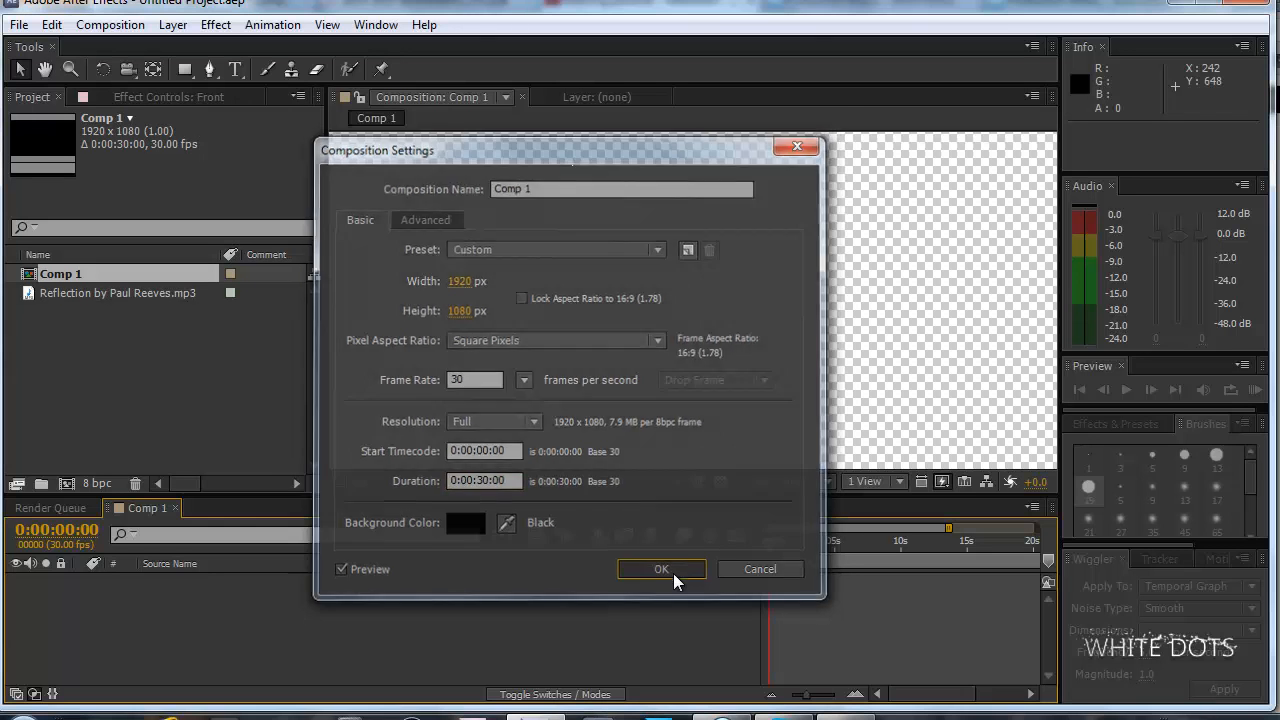
Rename the composition Comp 1 as Main Comp in the project.
{"action": "left_click", "coordinate": [200, 97]}
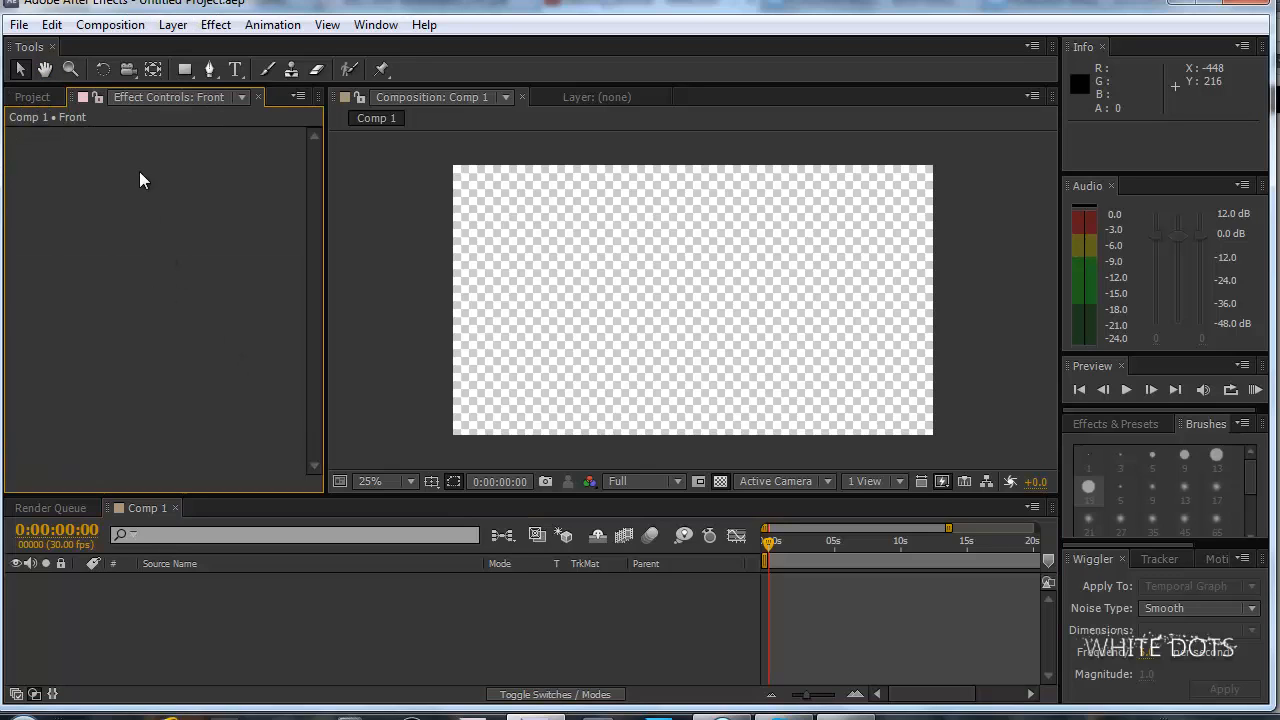
{"action": "left_click", "coordinate": [33, 97]}
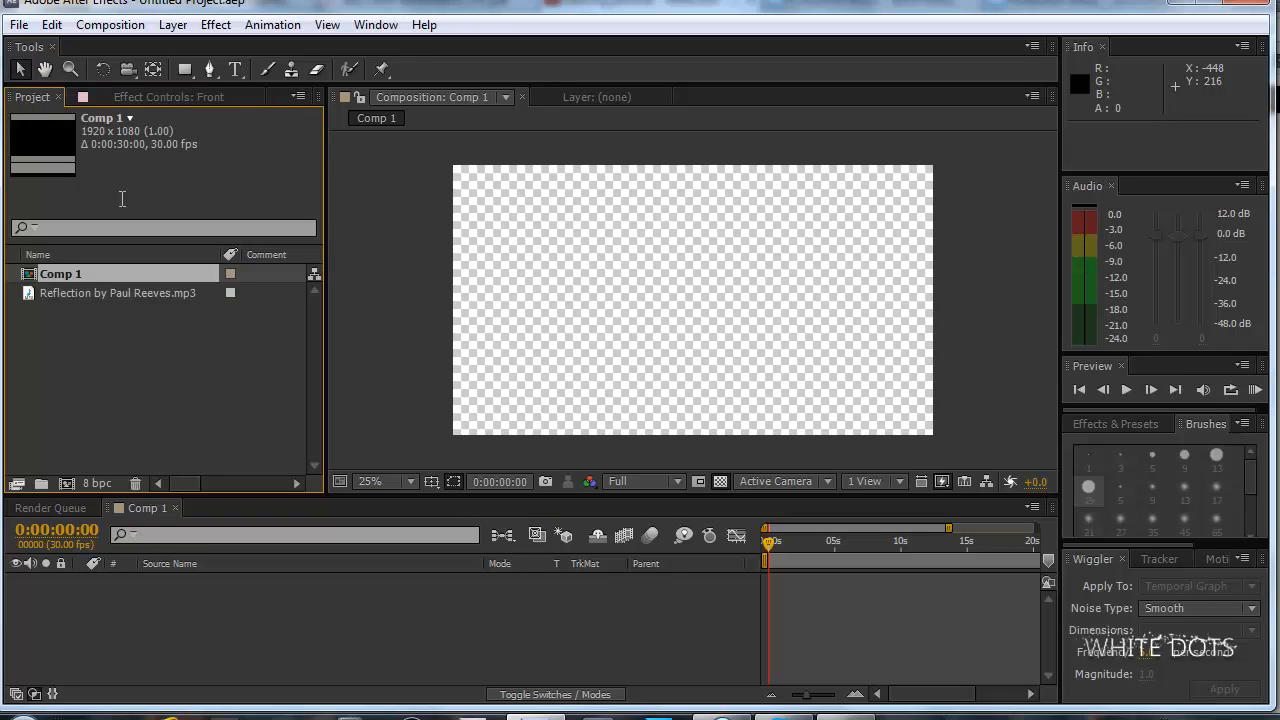
{"action": "right_click", "coordinate": [66, 280]}
{"action": "left_click", "coordinate": [134, 485]}
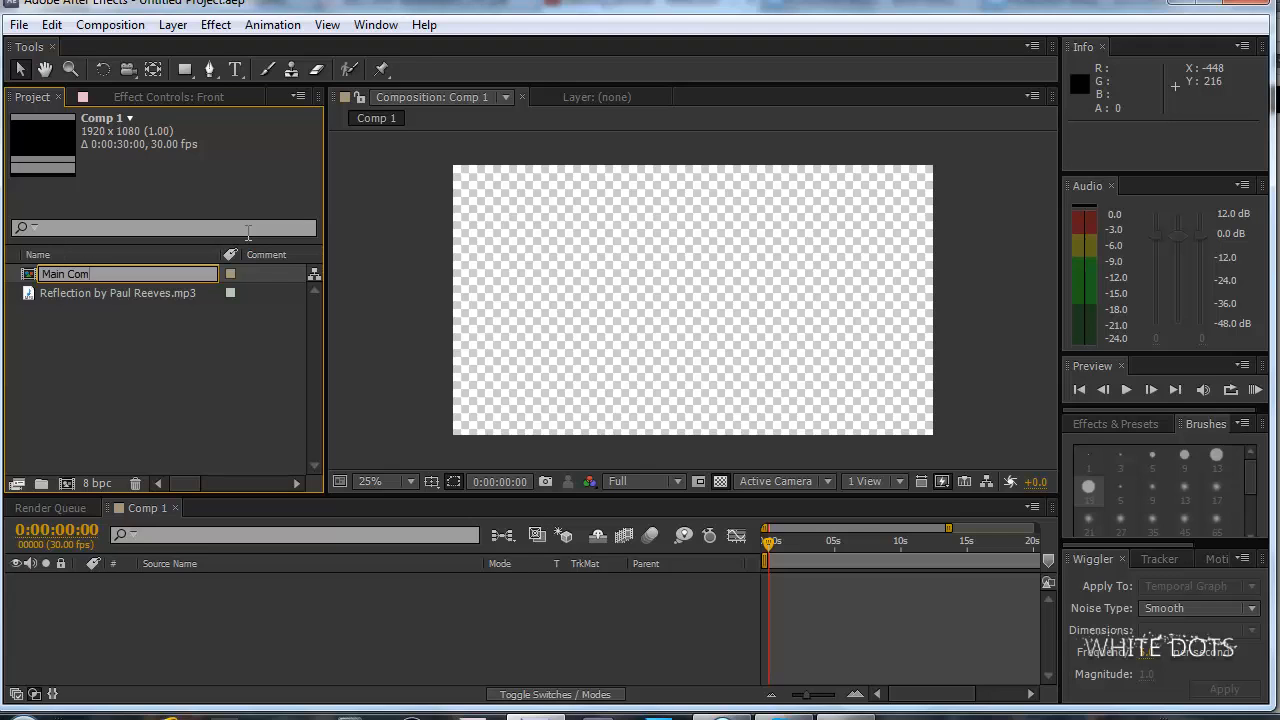
{"action": "key", "text": "Return"}
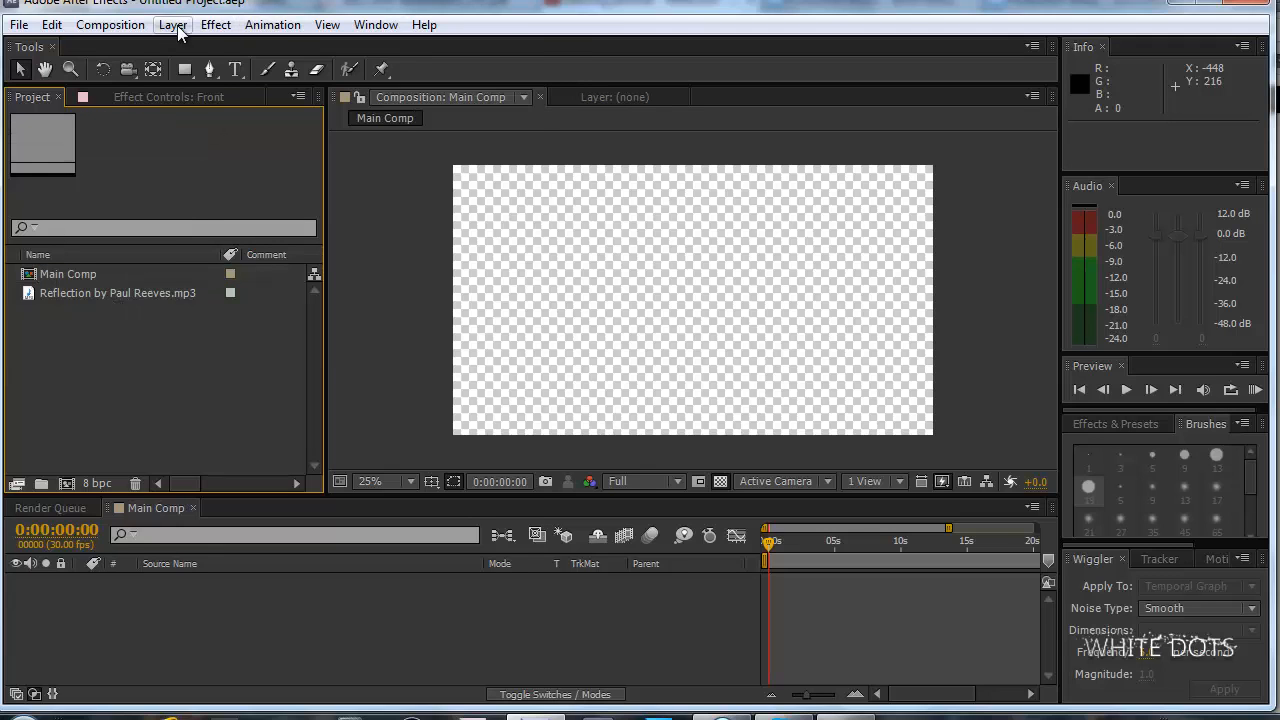
Add a black 1920 x 1080 solid layer named BG to Main Comp.
{"action": "left_click", "coordinate": [172, 24]}
{"action": "left_click", "coordinate": [144, 590]}
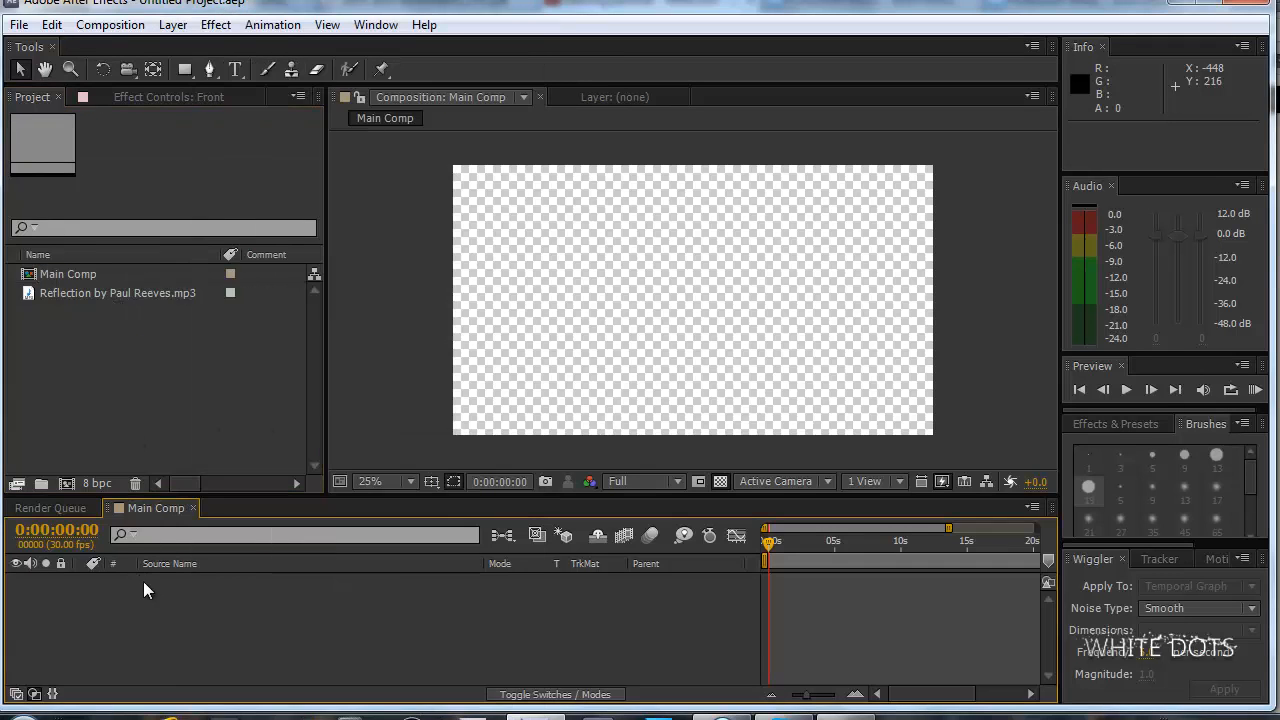
{"action": "left_click", "coordinate": [174, 24]}
{"action": "mouse_move", "coordinate": [408, 24]}
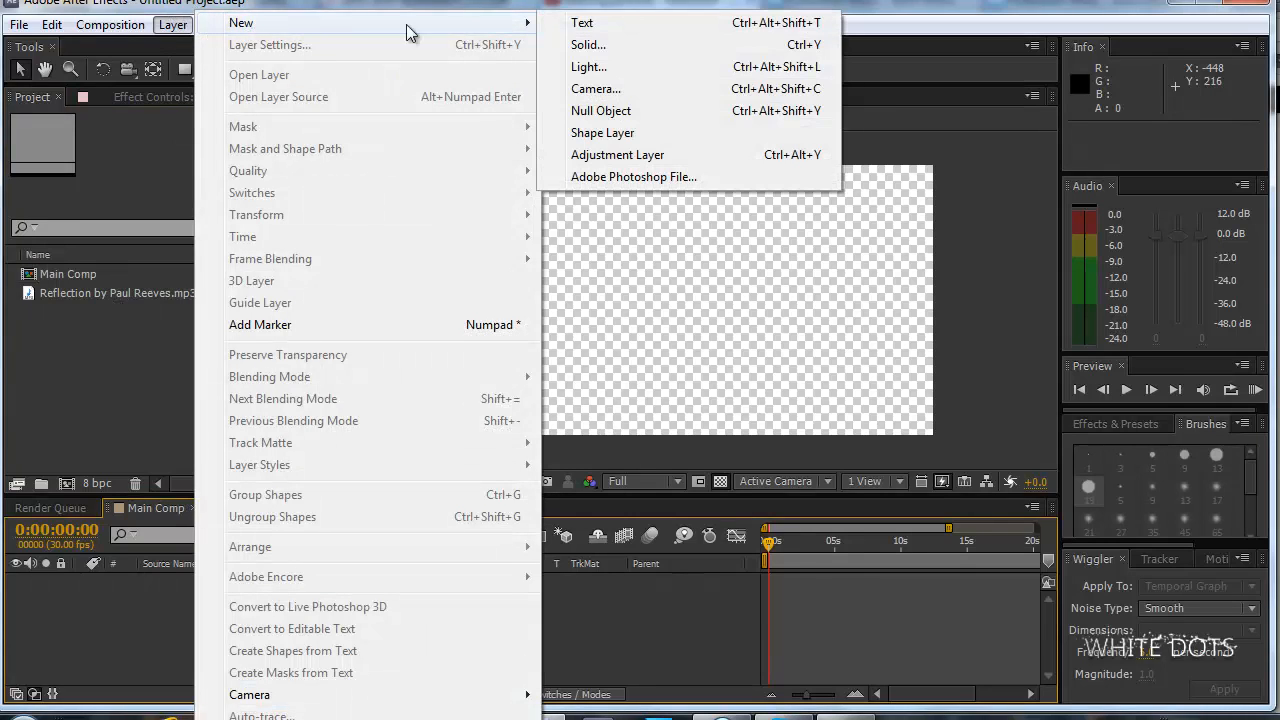
{"action": "left_click", "coordinate": [666, 44]}
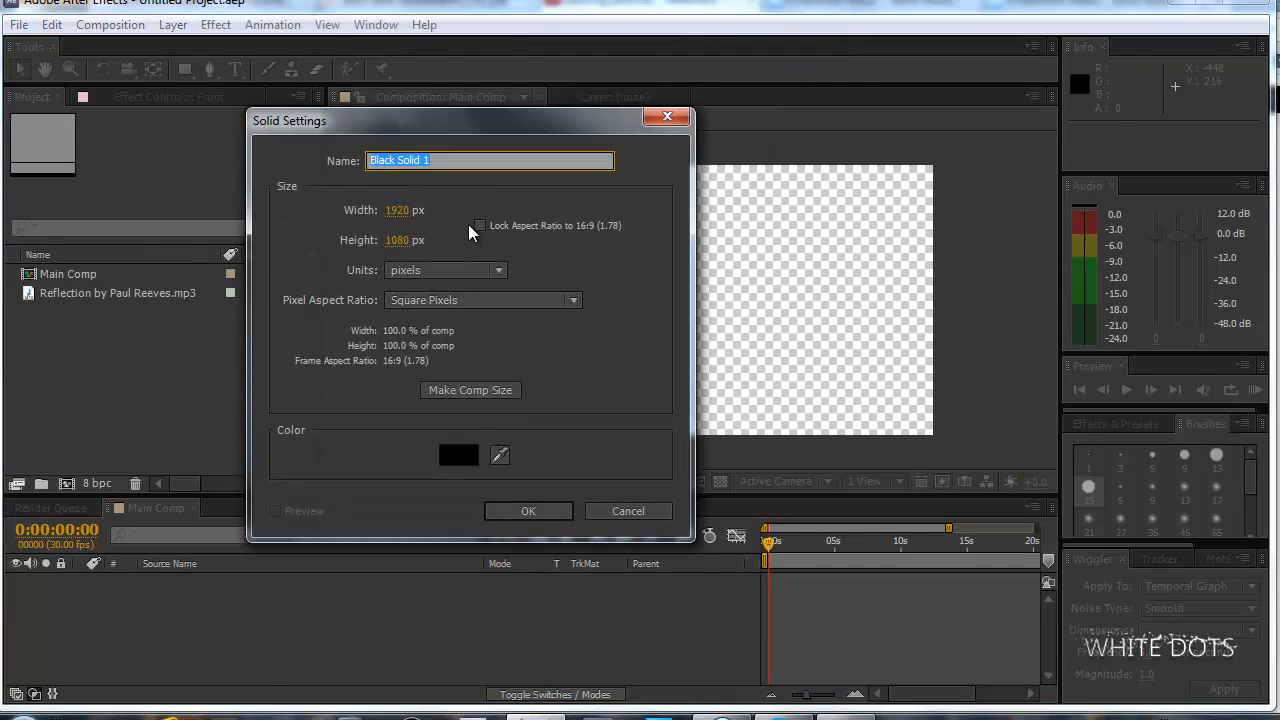
{"action": "type", "text": "BG"}
{"action": "key", "text": "Return"}
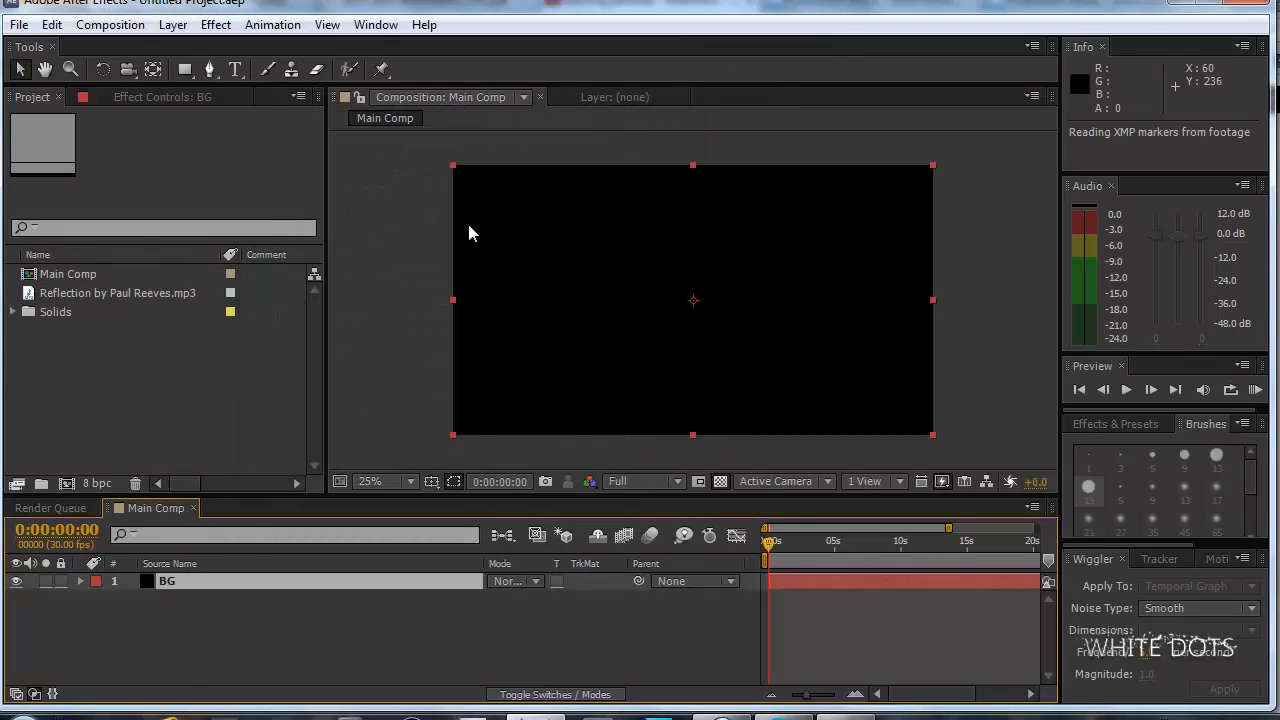
Apply the 4-Color Gradient effect to the BG layer.
{"action": "left_click", "coordinate": [215, 24]}
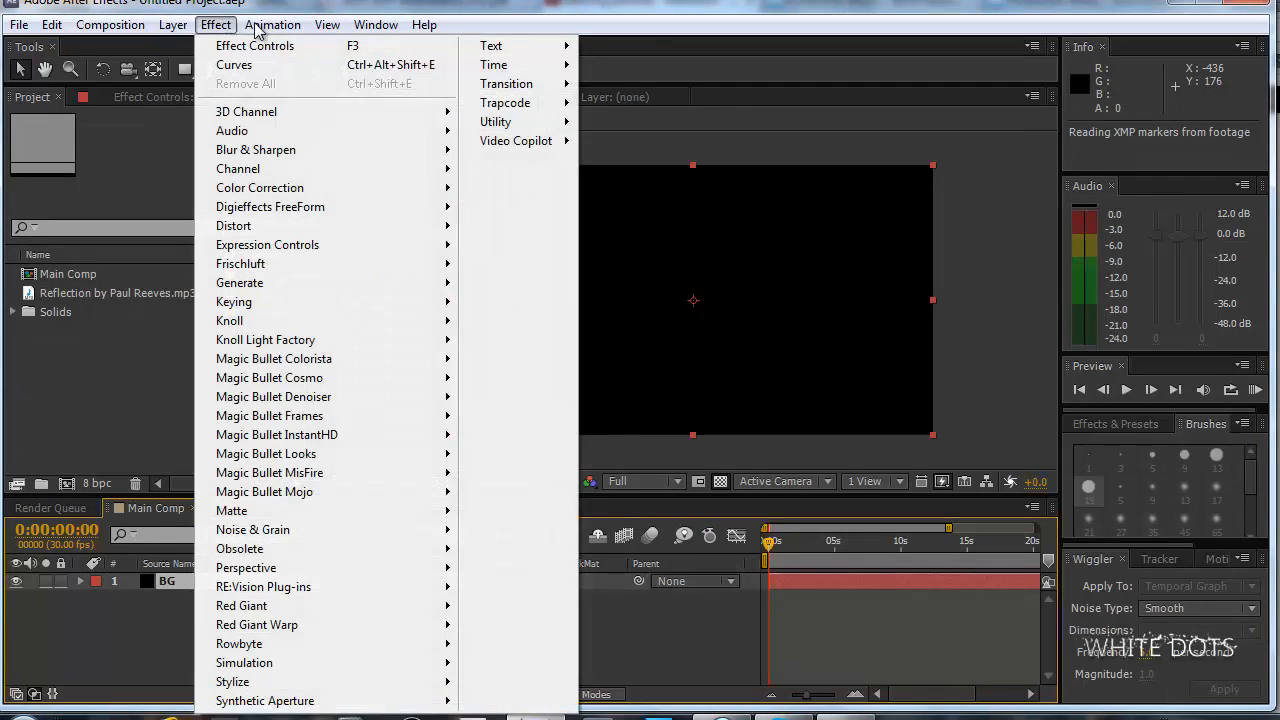
{"action": "mouse_move", "coordinate": [323, 196]}
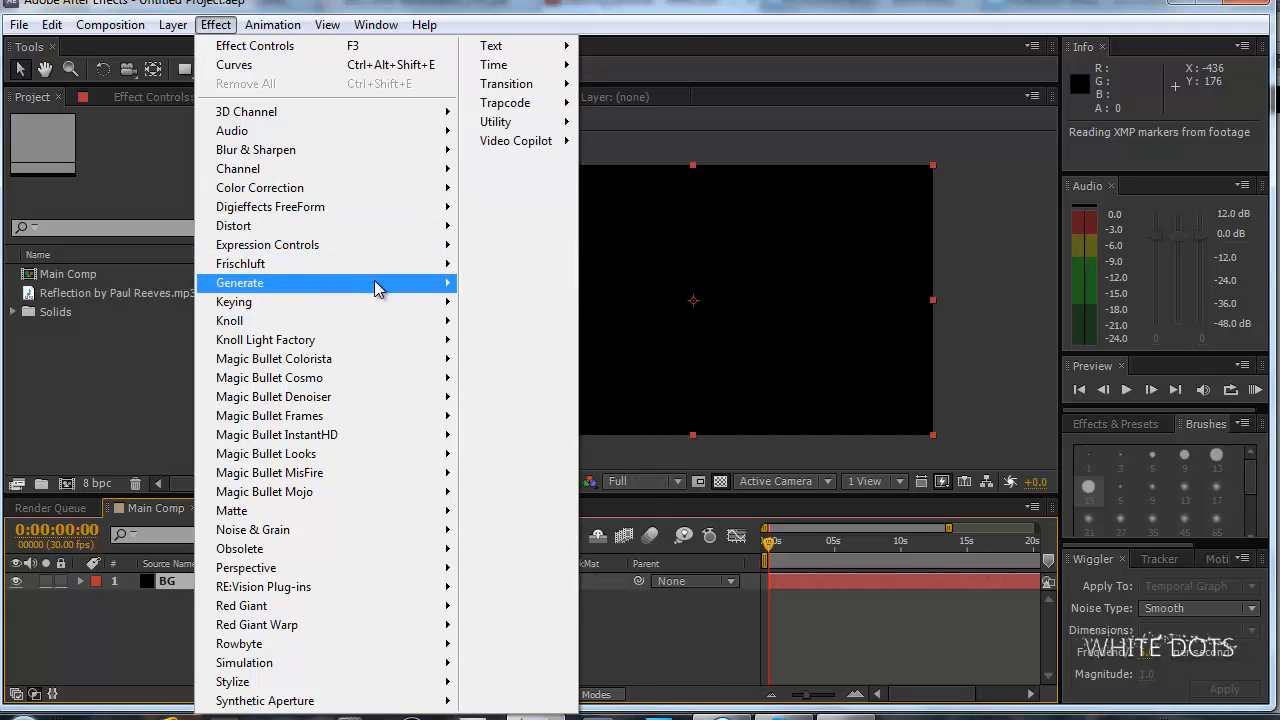
{"action": "mouse_move", "coordinate": [378, 288]}
{"action": "left_click", "coordinate": [584, 209]}
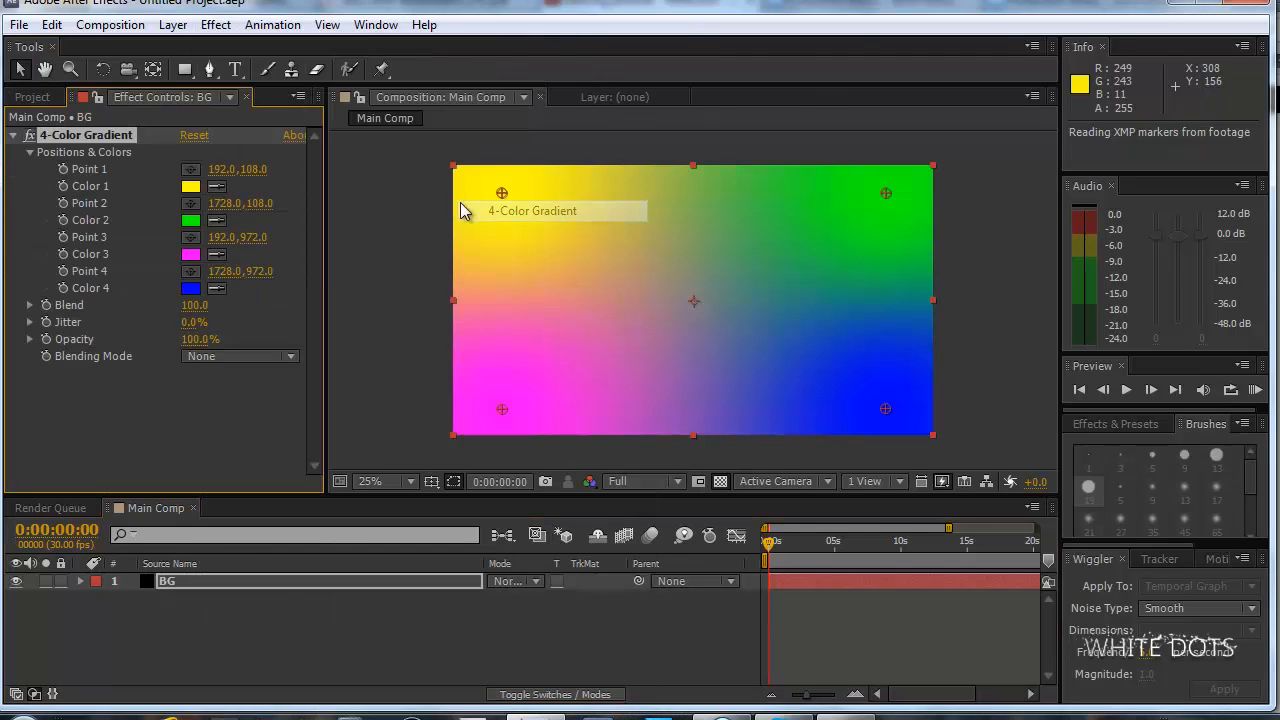
Set the gradient's Color 1 to pale yellow E6E690 and Color 2 to light brown AE8953.
{"action": "left_click", "coordinate": [190, 187]}
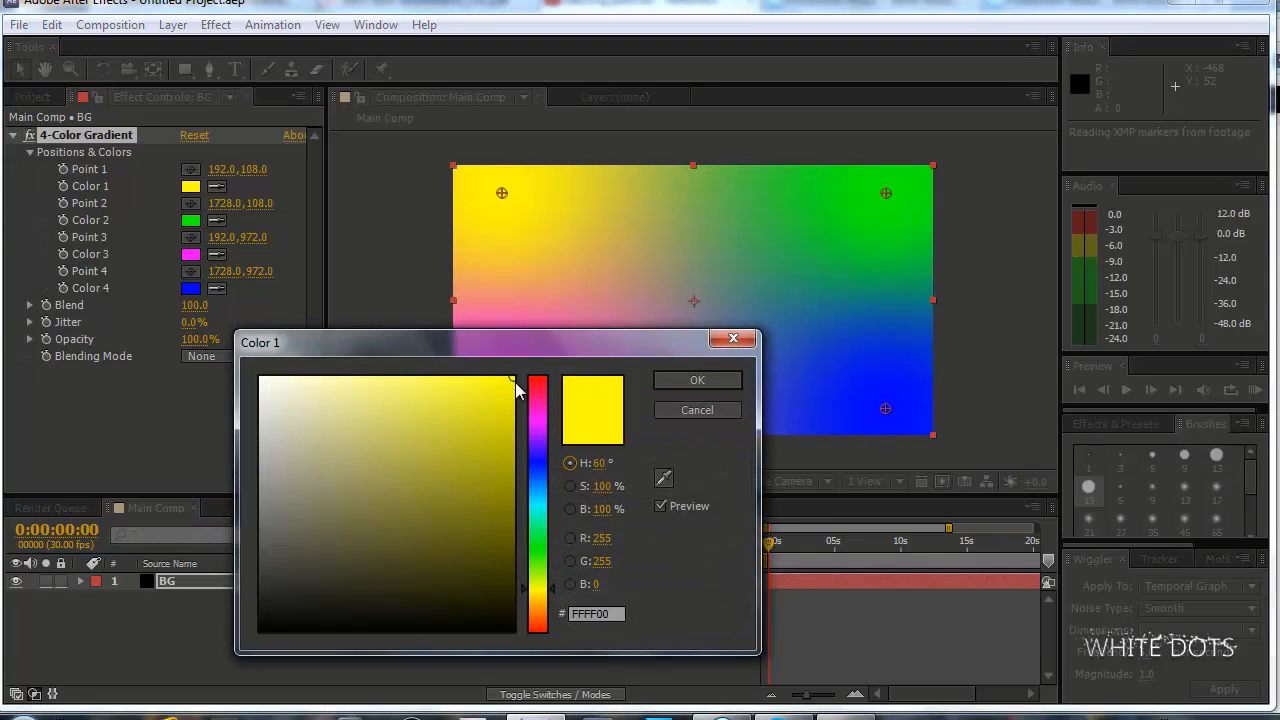
{"action": "left_click_drag", "start_coordinate": [513, 377], "coordinate": [354, 401]}
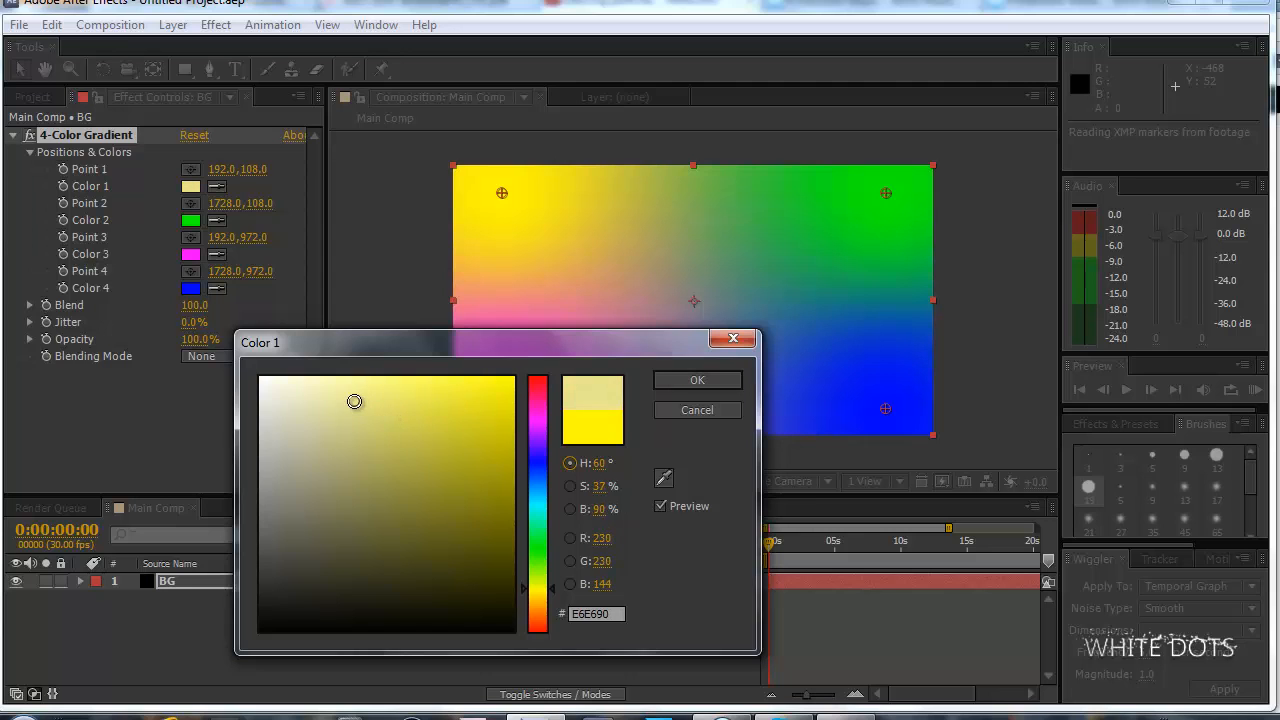
{"action": "left_click", "coordinate": [697, 380]}
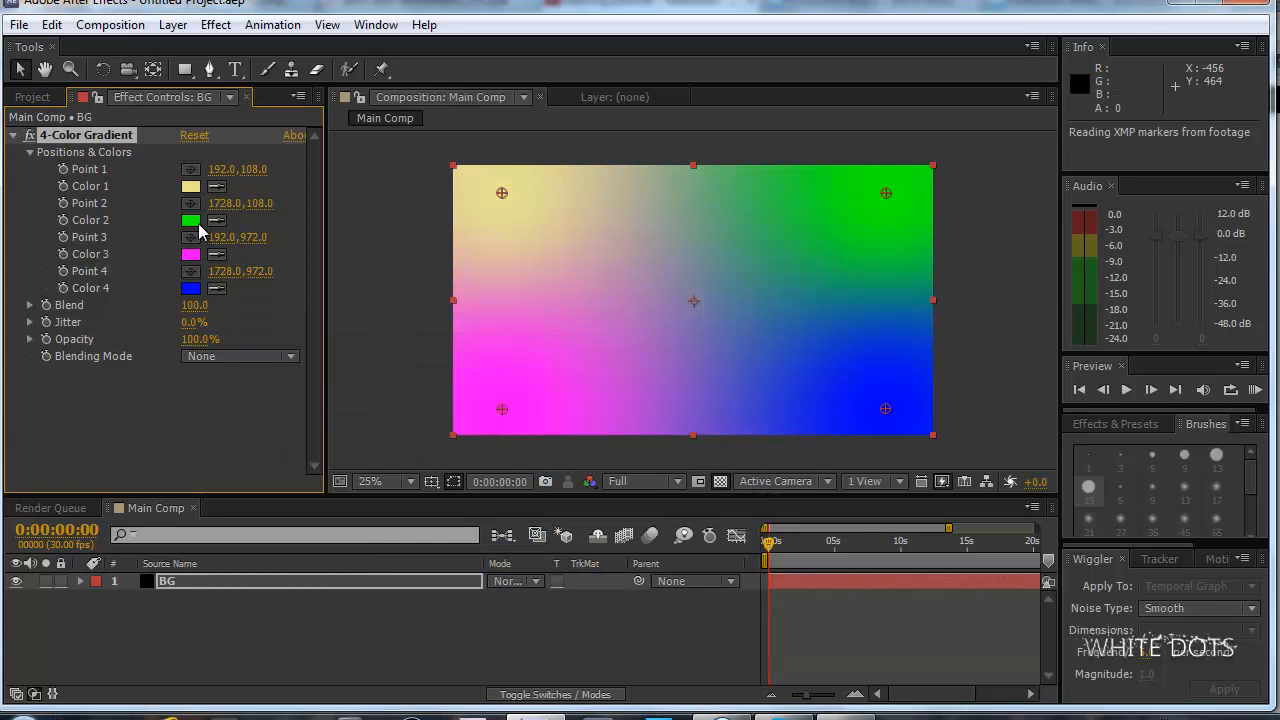
{"action": "left_click", "coordinate": [191, 221]}
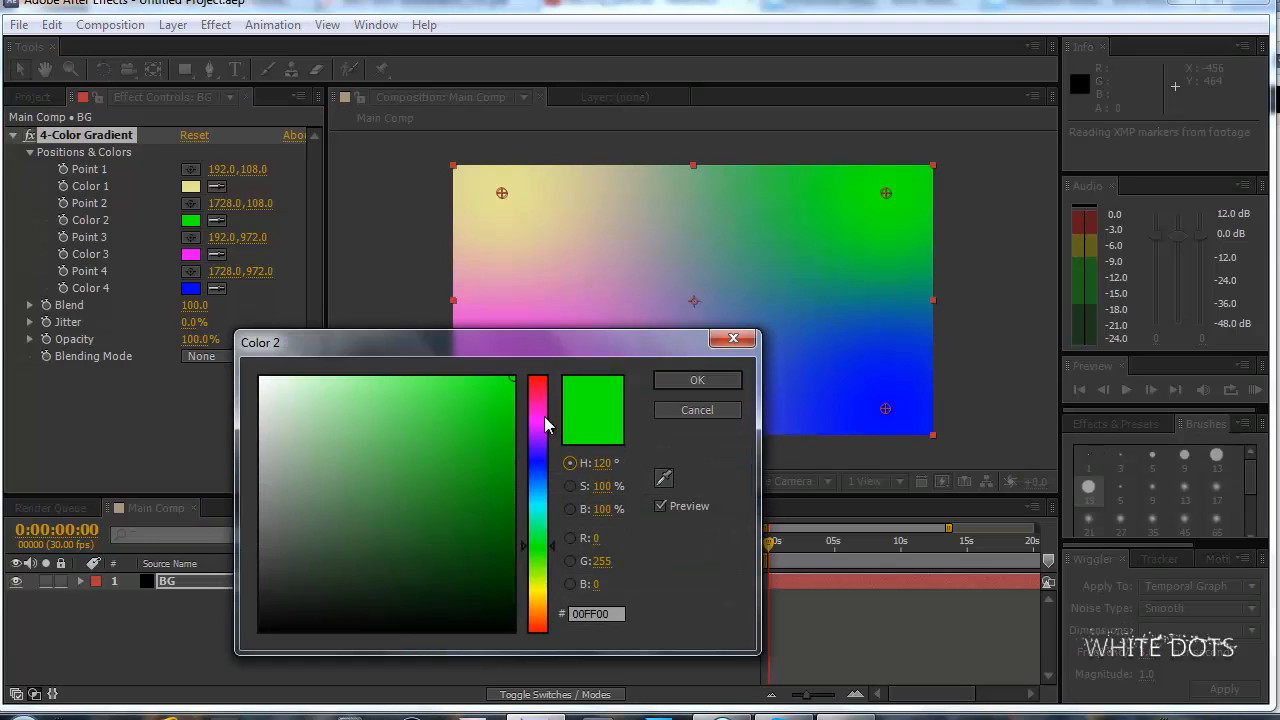
{"action": "left_click_drag", "start_coordinate": [545, 425], "coordinate": [545, 607]}
{"action": "left_click", "coordinate": [391, 457]}
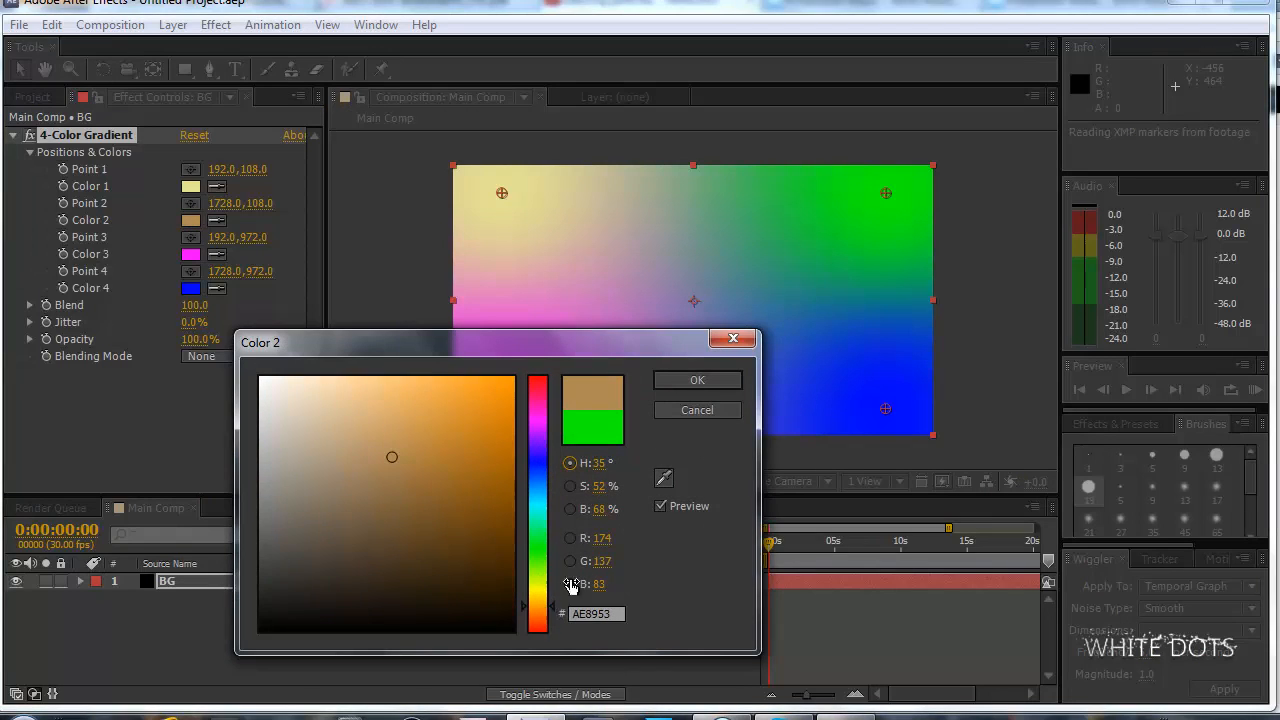
{"action": "left_click", "coordinate": [700, 380]}
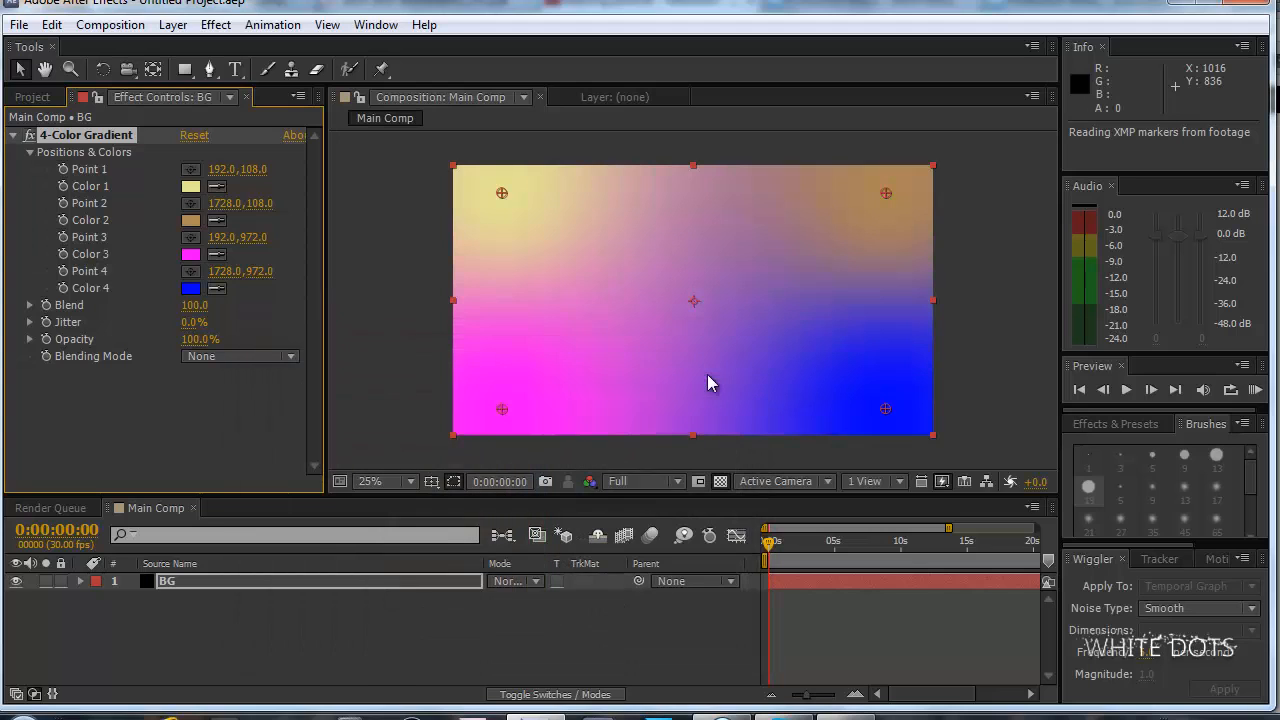
Set the gradient's Color 3 to muted mauve AC88AC.
{"action": "left_click", "coordinate": [190, 255]}
{"action": "mouse_move", "coordinate": [386, 426]}
{"action": "left_mouse_down"}
{"action": "mouse_move", "coordinate": [329, 457]}
{"action": "mouse_move", "coordinate": [329, 494]}
{"action": "mouse_move", "coordinate": [316, 467]}
{"action": "left_mouse_up"}
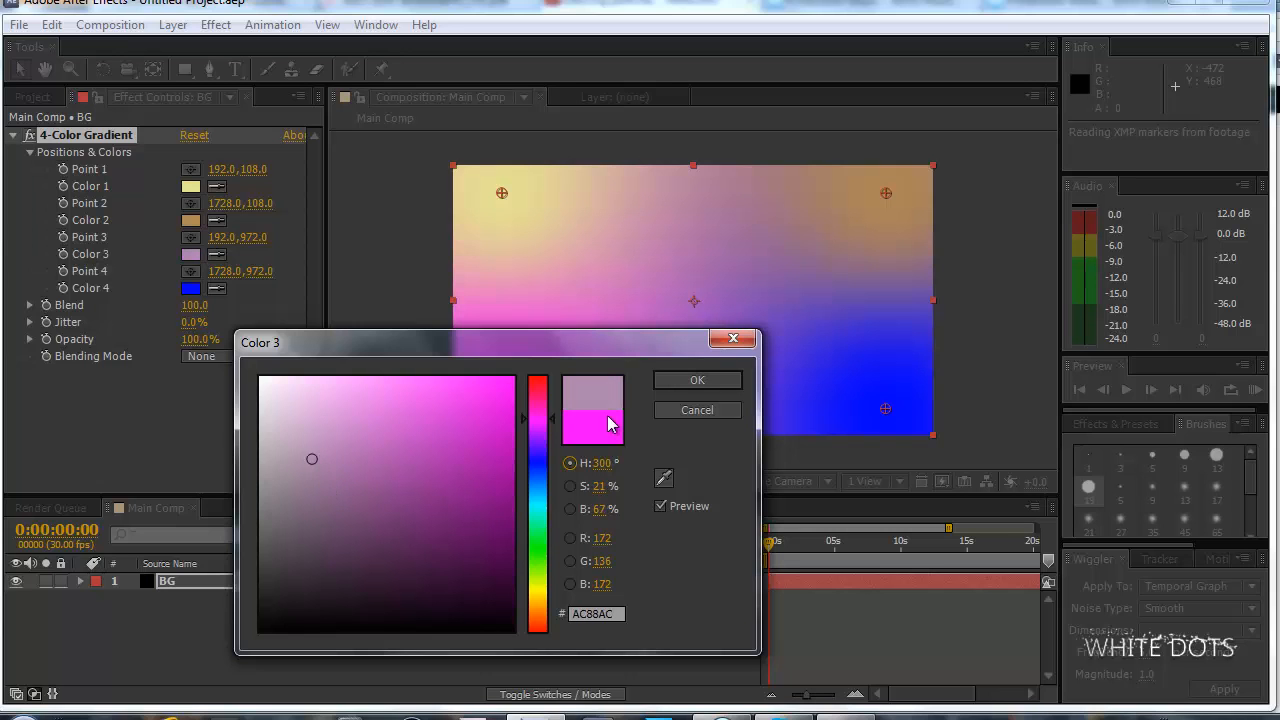
{"action": "left_click", "coordinate": [676, 380]}
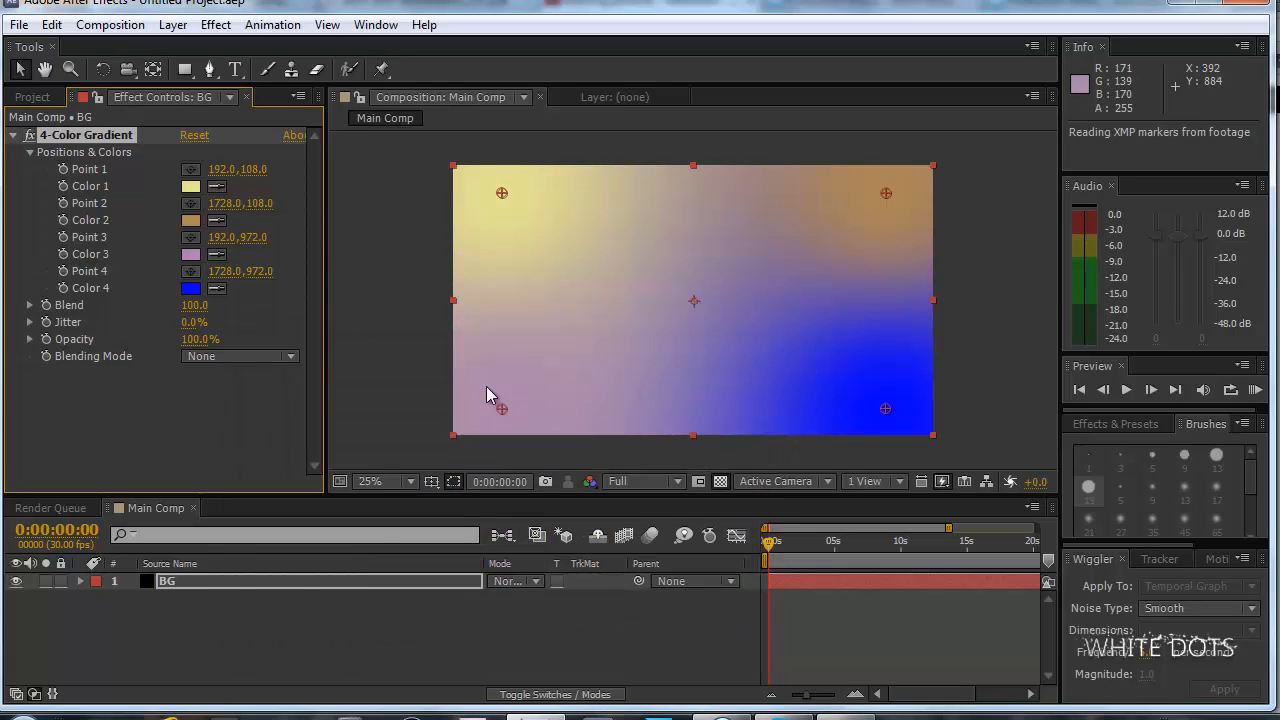
Set the gradient's Color 4 to muted green 93BF95.
{"action": "left_click", "coordinate": [195, 290]}
{"action": "left_click_drag", "start_coordinate": [538, 586], "coordinate": [538, 543]}
{"action": "mouse_move", "coordinate": [365, 491]}
{"action": "left_mouse_down"}
{"action": "mouse_move", "coordinate": [343, 446]}
{"action": "mouse_move", "coordinate": [320, 451]}
{"action": "mouse_move", "coordinate": [319, 440]}
{"action": "left_mouse_up"}
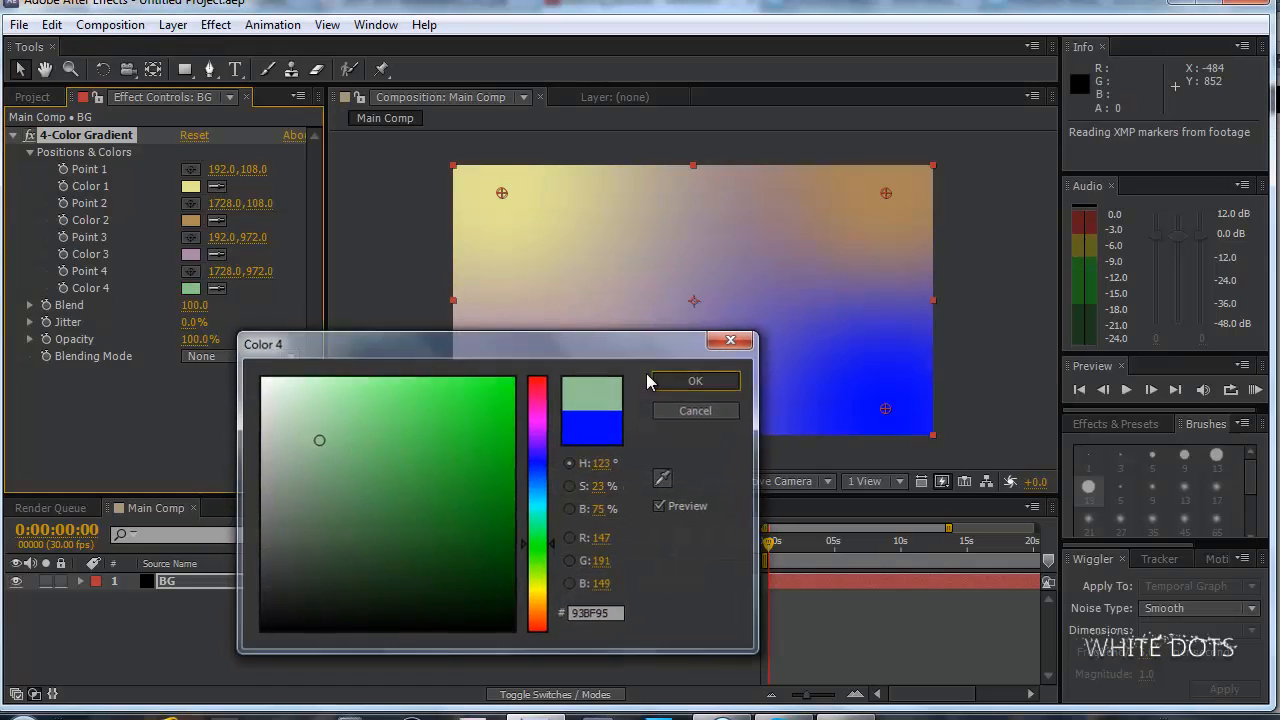
{"action": "left_click", "coordinate": [656, 381]}
{"action": "key", "text": "comma"}
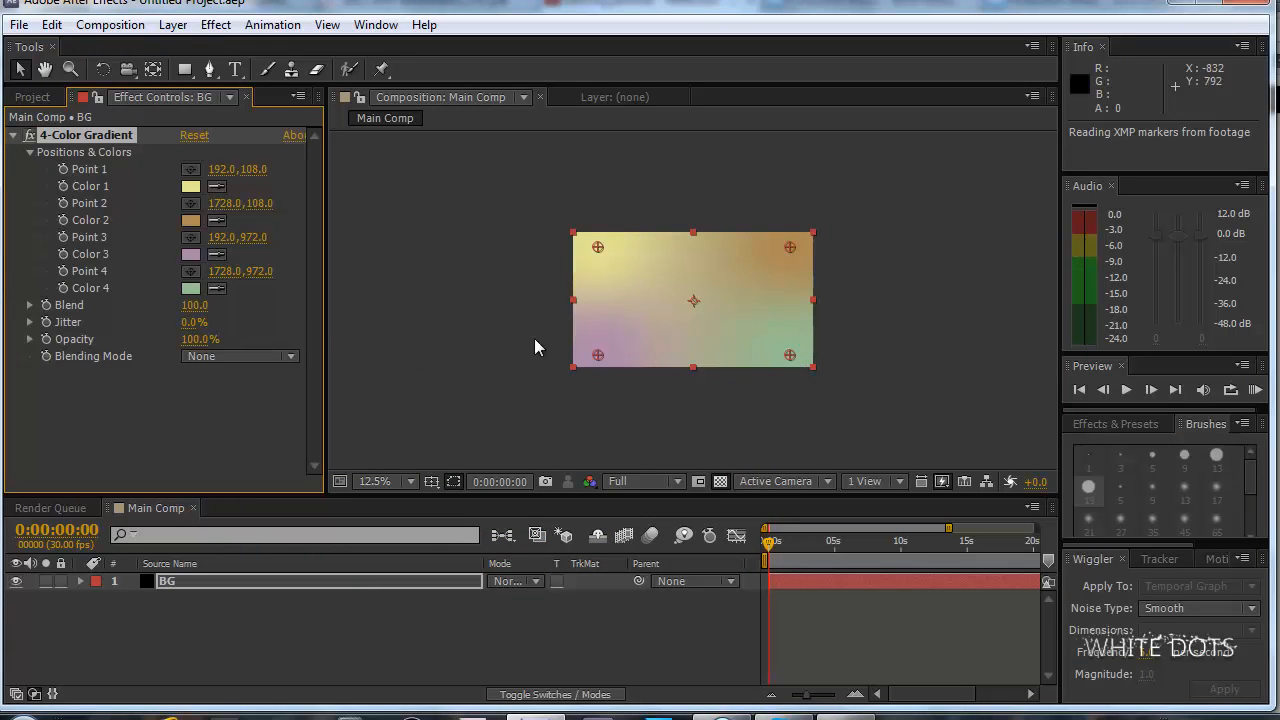
Move the gradient's Point 3 to about 488, 1028 and darken Color 4 to a deep muted green.
{"action": "left_click_drag", "start_coordinate": [592, 357], "coordinate": [629, 364]}
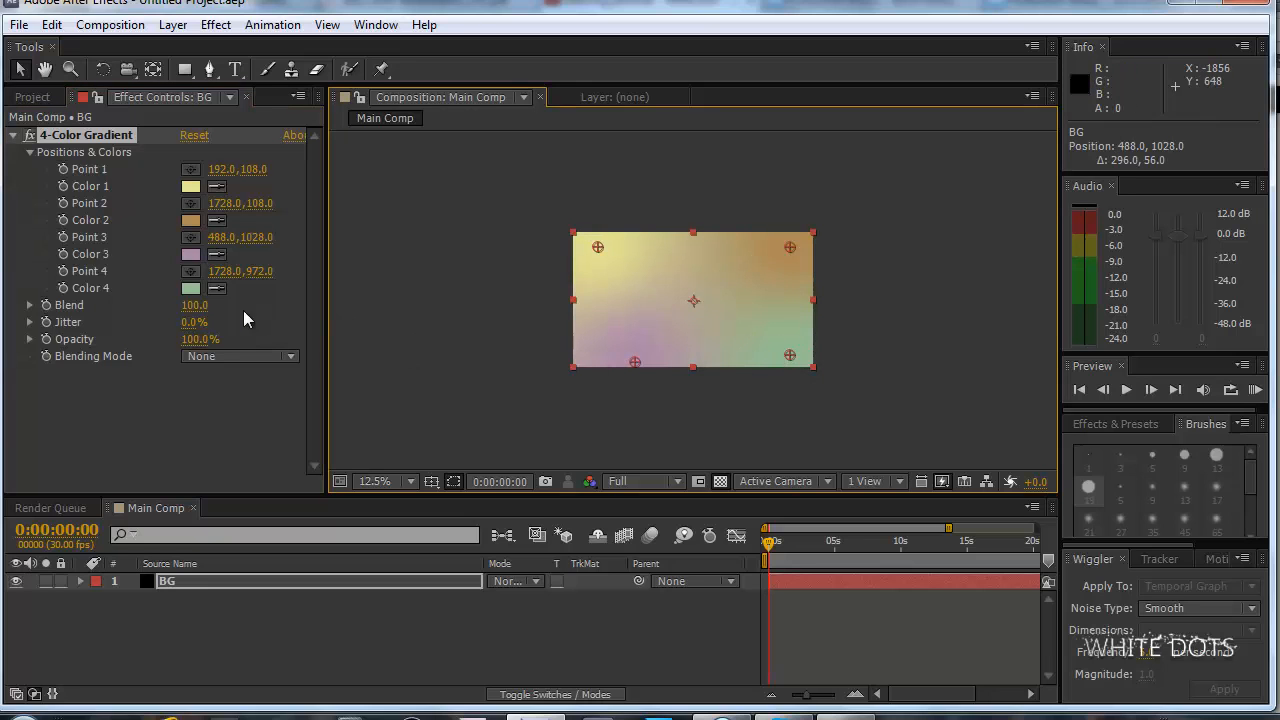
{"action": "left_click", "coordinate": [189, 288]}
{"action": "left_click_drag", "start_coordinate": [340, 544], "coordinate": [346, 526]}
{"action": "left_click", "coordinate": [735, 384]}
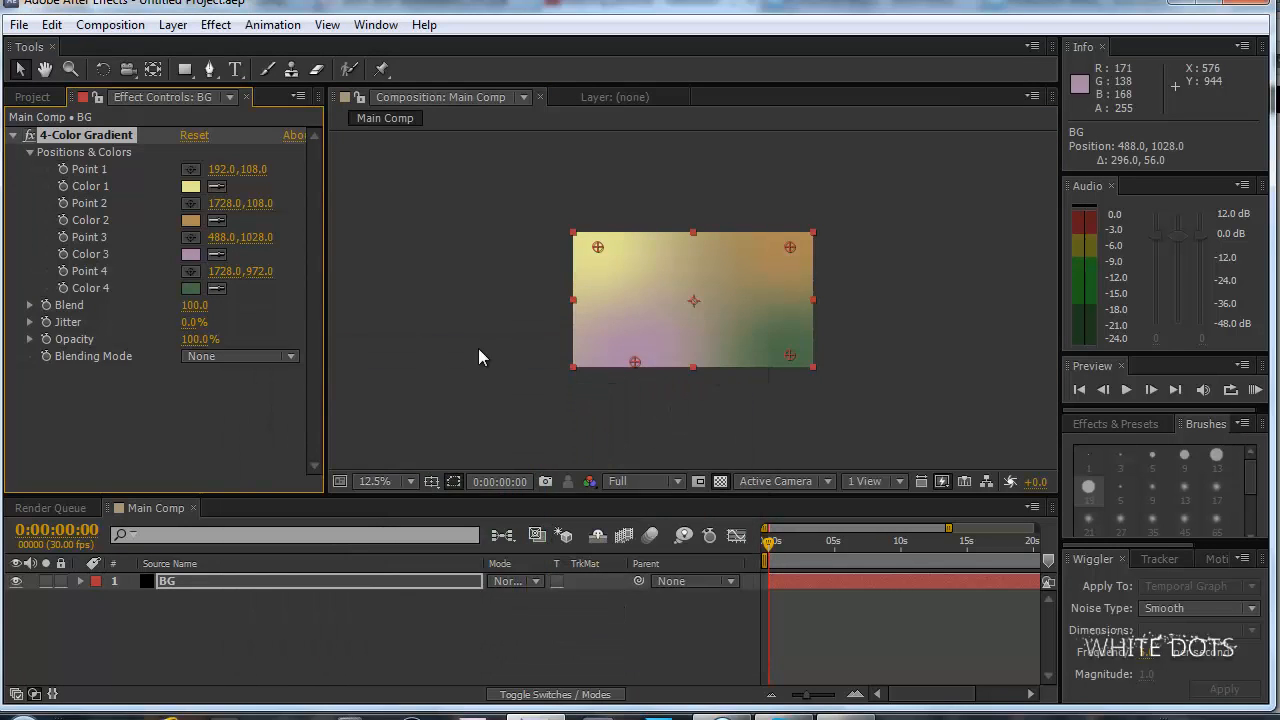
Set the gradient's Color 3 to a dark muted teal.
{"action": "left_click", "coordinate": [190, 254]}
{"action": "left_click_drag", "start_coordinate": [539, 475], "coordinate": [542, 517]}
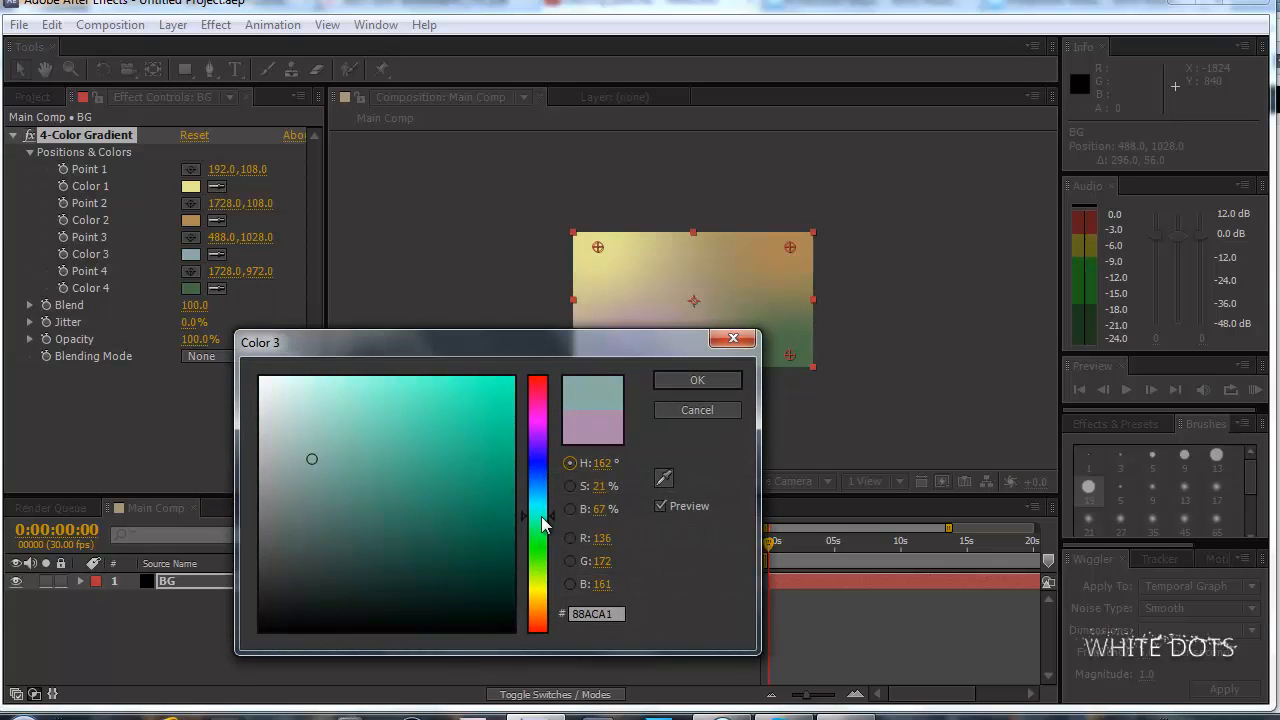
{"action": "left_click", "coordinate": [352, 530]}
{"action": "left_click", "coordinate": [674, 378]}
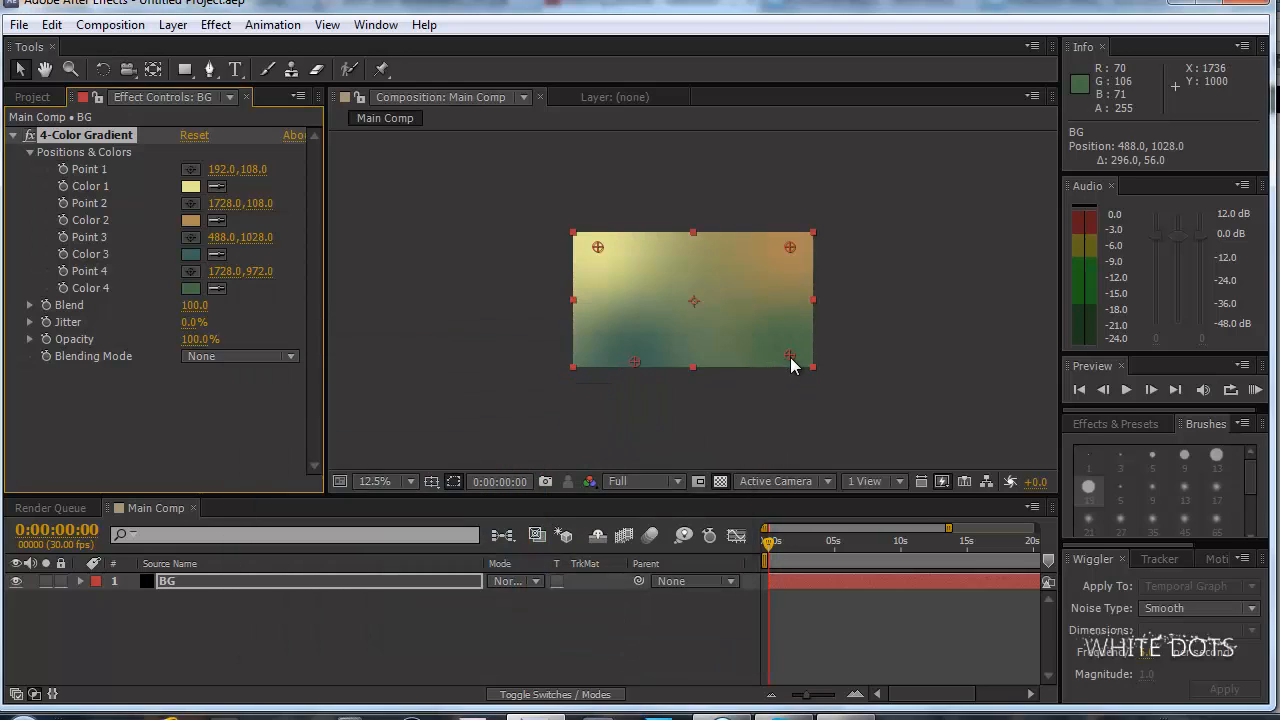
Move gradient Point 3 to about 976, 1372, Point 4 to about 2120, 860 and Point 2 to about 2160, -68.
{"action": "left_click_drag", "start_coordinate": [791, 357], "coordinate": [817, 371]}
{"action": "left_click_drag", "start_coordinate": [635, 366], "coordinate": [697, 408]}
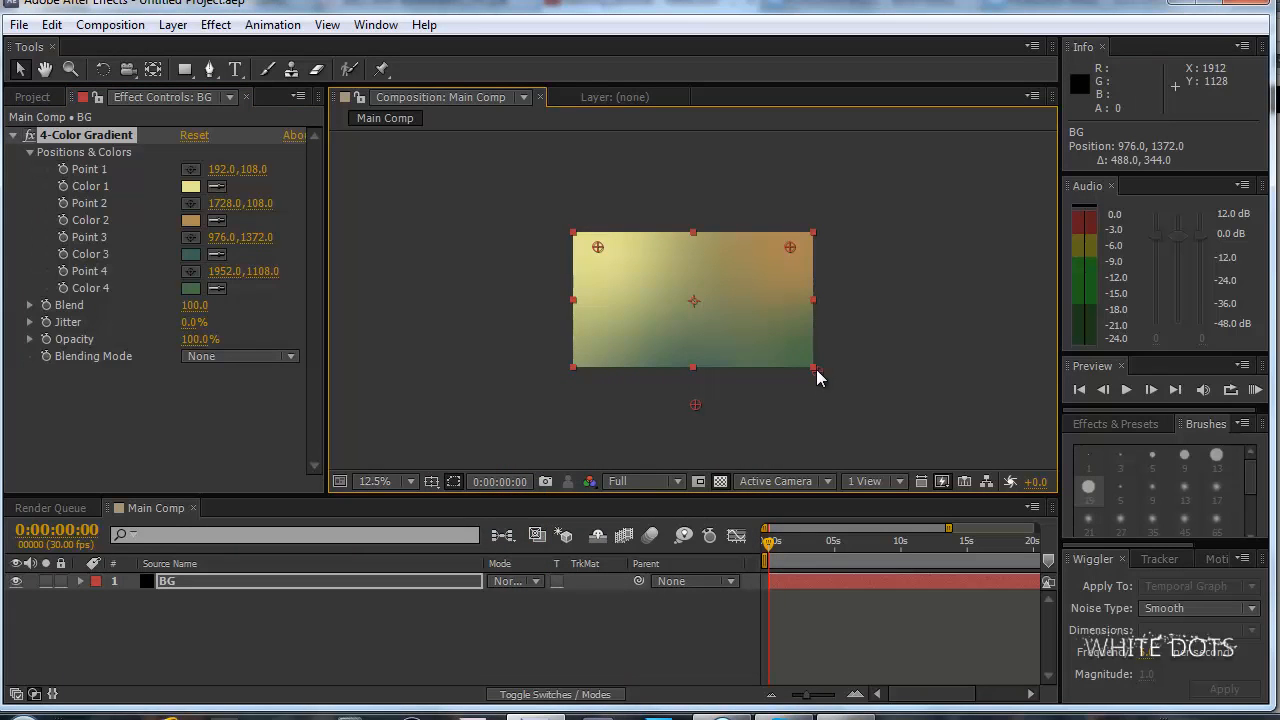
{"action": "left_click_drag", "start_coordinate": [817, 371], "coordinate": [843, 342]}
{"action": "left_click_drag", "start_coordinate": [788, 247], "coordinate": [843, 224]}
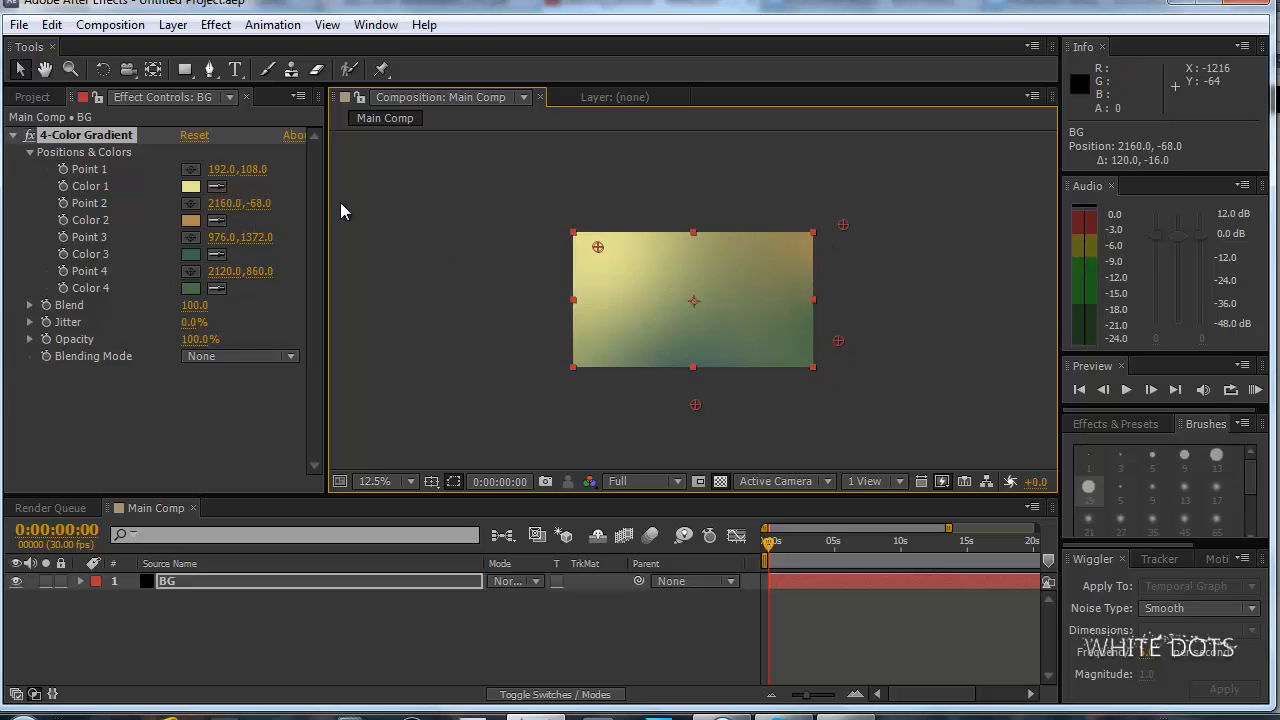
Lighten the gradient's Color 1 to pale cream yellow F2F2BB.
{"action": "left_click", "coordinate": [190, 186]}
{"action": "left_click", "coordinate": [317, 389]}
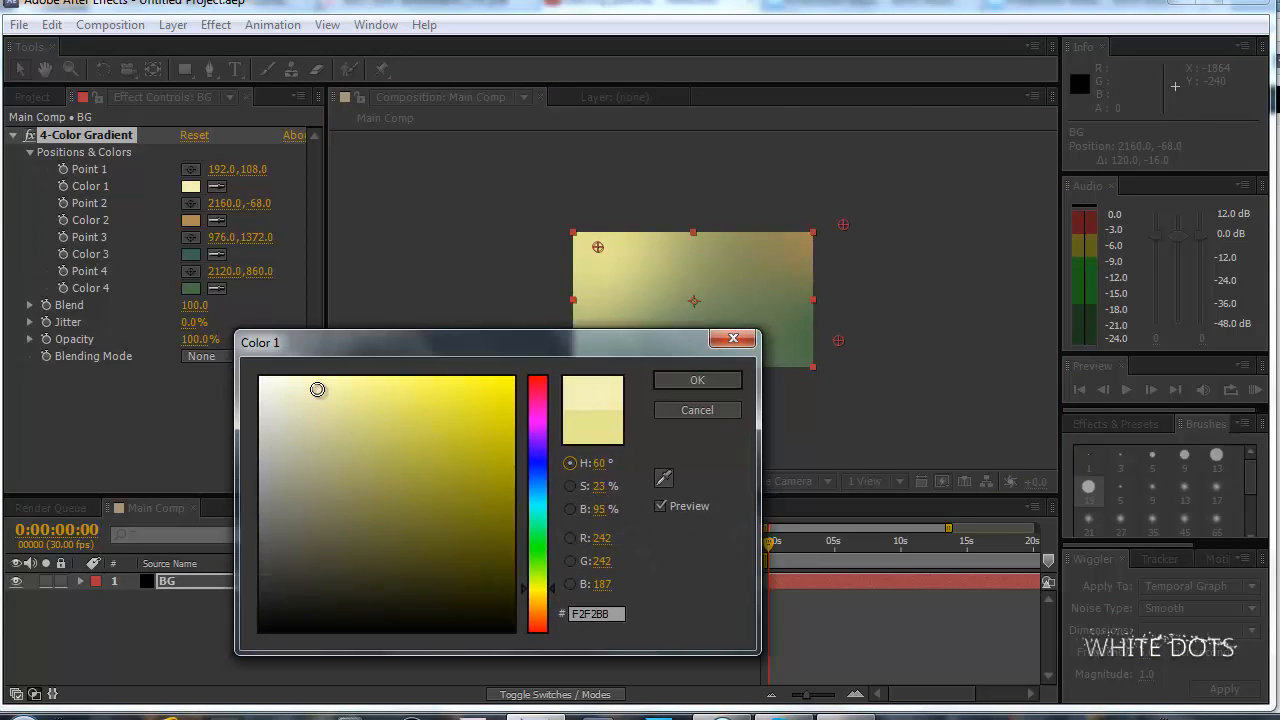
{"action": "left_click", "coordinate": [716, 380]}
{"action": "scroll", "coordinate": [798, 381], "scroll_direction": "up", "scroll_amount": 1}
{"action": "scroll", "coordinate": [921, 370], "scroll_direction": "down", "scroll_amount": 1}
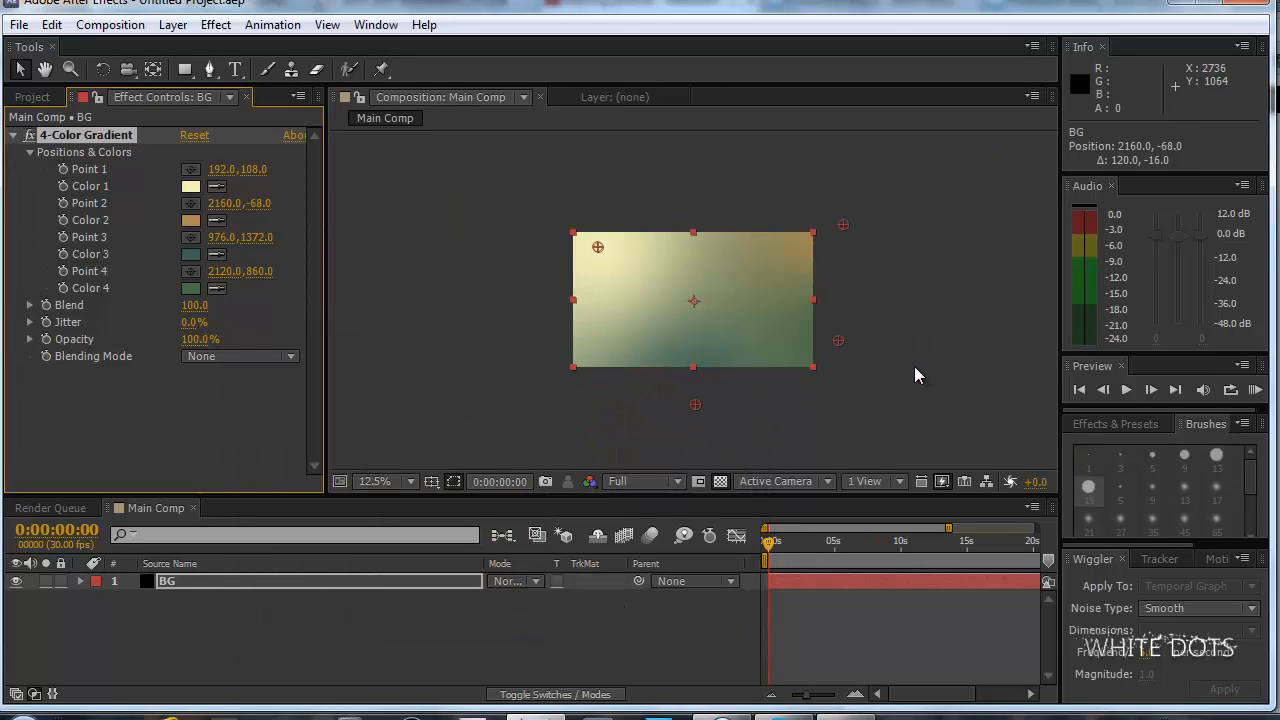
Move the gradient's Point 2 to about 1752, -124 and set Color 2 to brown 9A6843.
{"action": "left_click_drag", "start_coordinate": [846, 225], "coordinate": [797, 217]}
{"action": "left_click", "coordinate": [190, 220]}
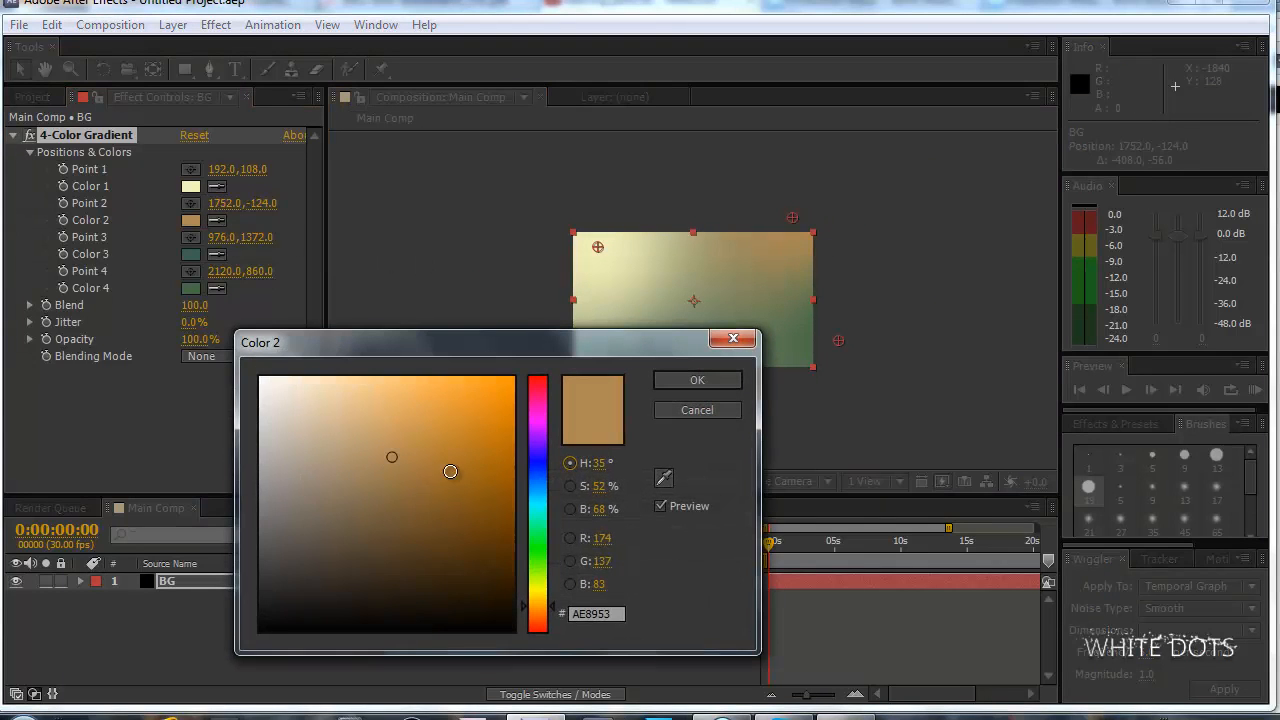
{"action": "left_click", "coordinate": [403, 477]}
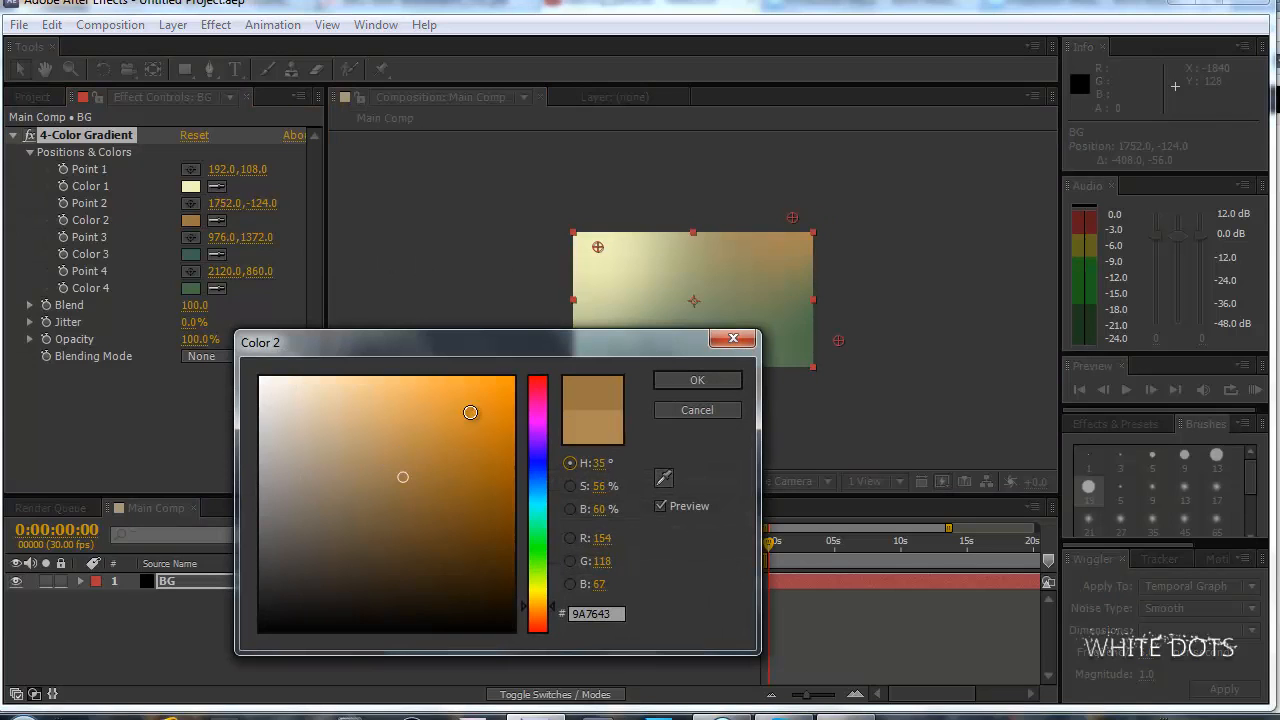
{"action": "left_click", "coordinate": [541, 612]}
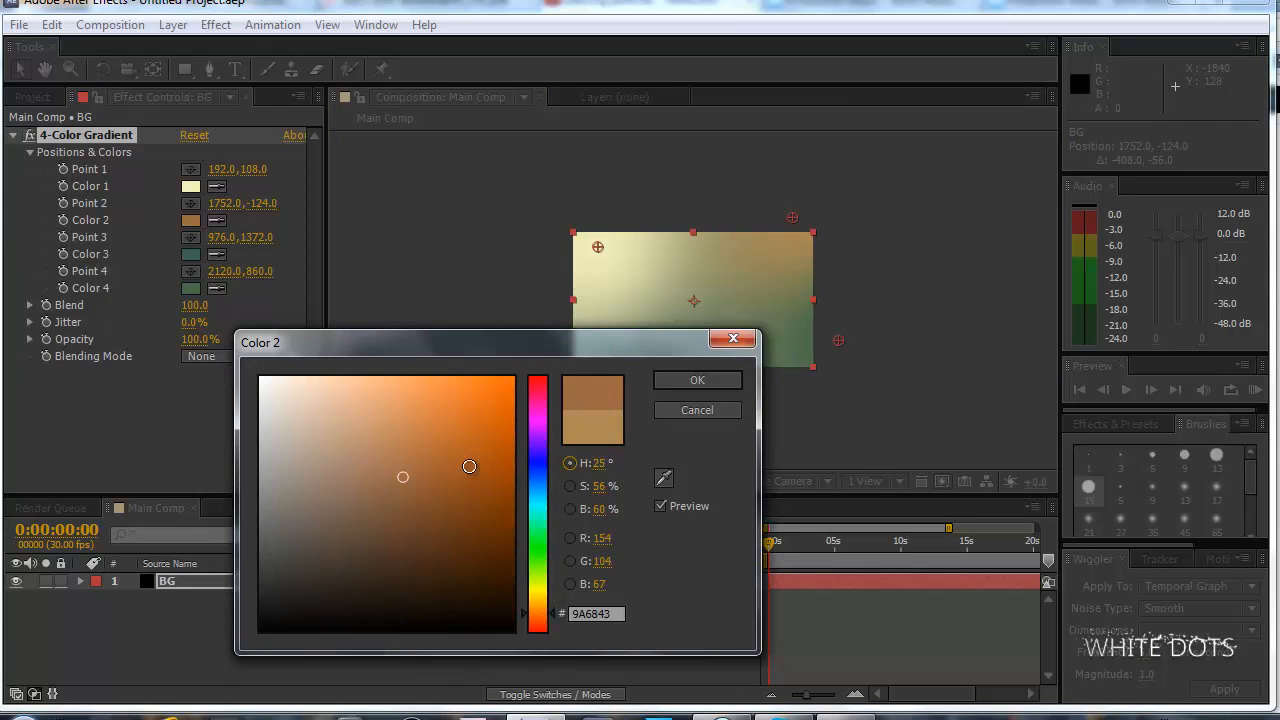
{"action": "left_click", "coordinate": [697, 380]}
Lower the gradient's Point 2 to about 1760, -52 and brighten Color 2 to a saturated orange.
{"action": "mouse_move", "coordinate": [792, 218]}
{"action": "left_mouse_down"}
{"action": "mouse_move", "coordinate": [806, 229]}
{"action": "mouse_move", "coordinate": [789, 229]}
{"action": "left_mouse_up"}
{"action": "left_click", "coordinate": [190, 220]}
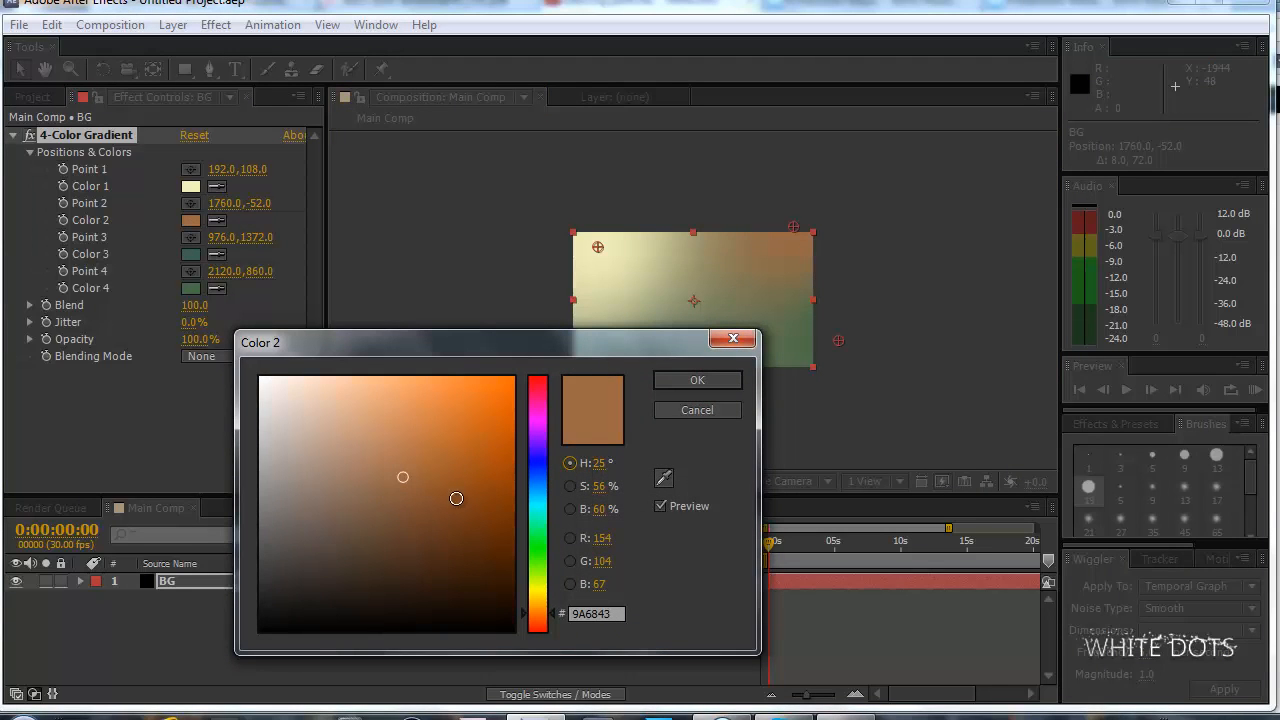
{"action": "left_click_drag", "start_coordinate": [440, 465], "coordinate": [419, 439]}
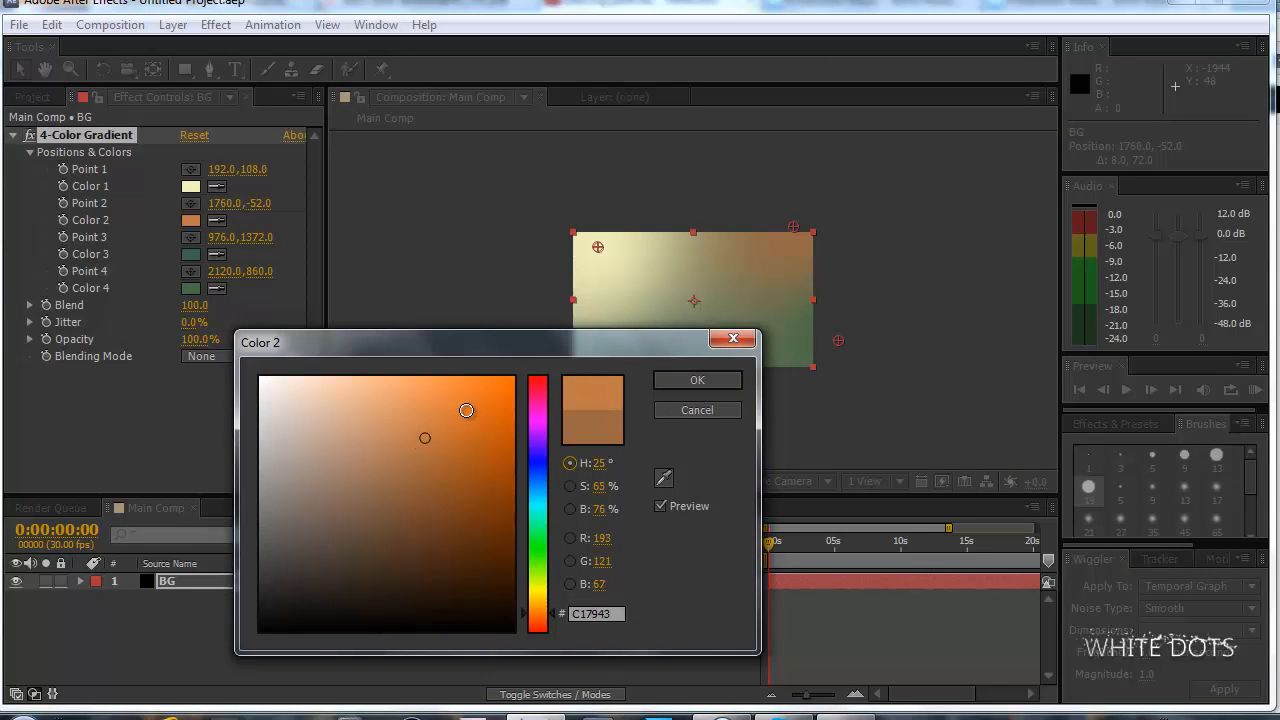
{"action": "left_click", "coordinate": [690, 382]}
{"action": "key", "text": "period"}
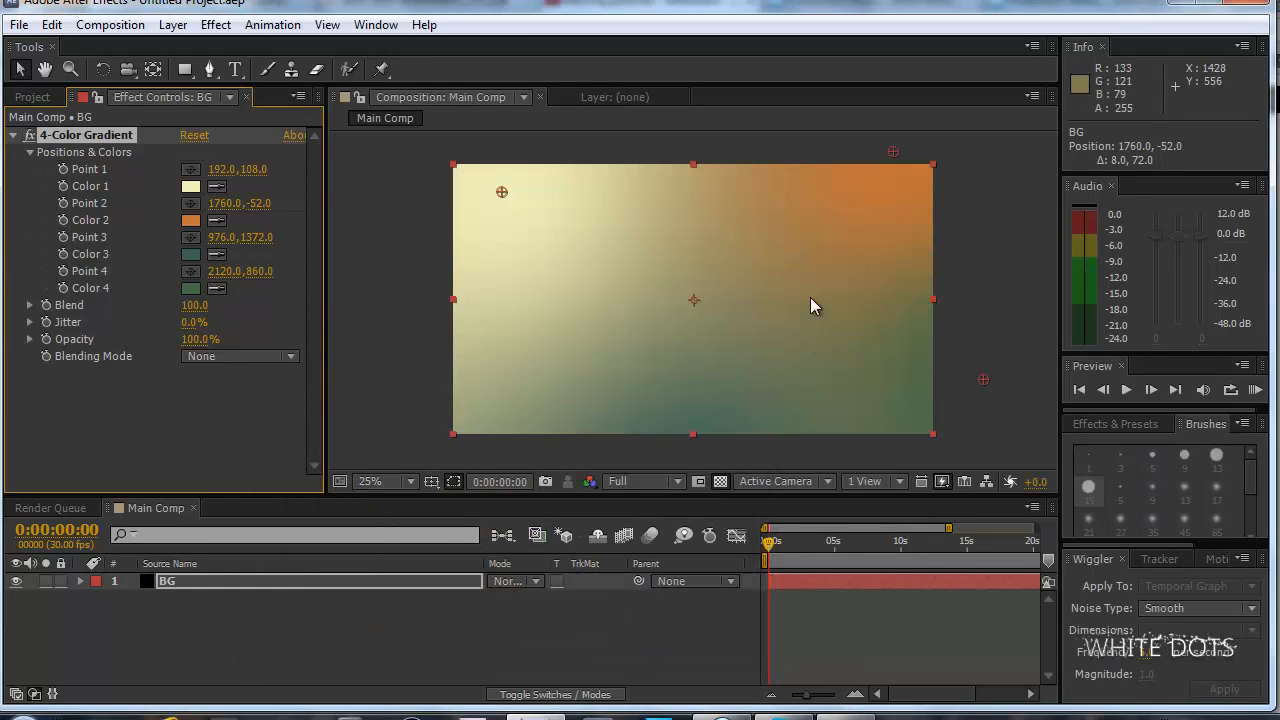
Tone the gradient's Color 2 down to muted orange B87645.
{"action": "left_click", "coordinate": [190, 220]}
{"action": "left_click_drag", "start_coordinate": [432, 436], "coordinate": [418, 447]}
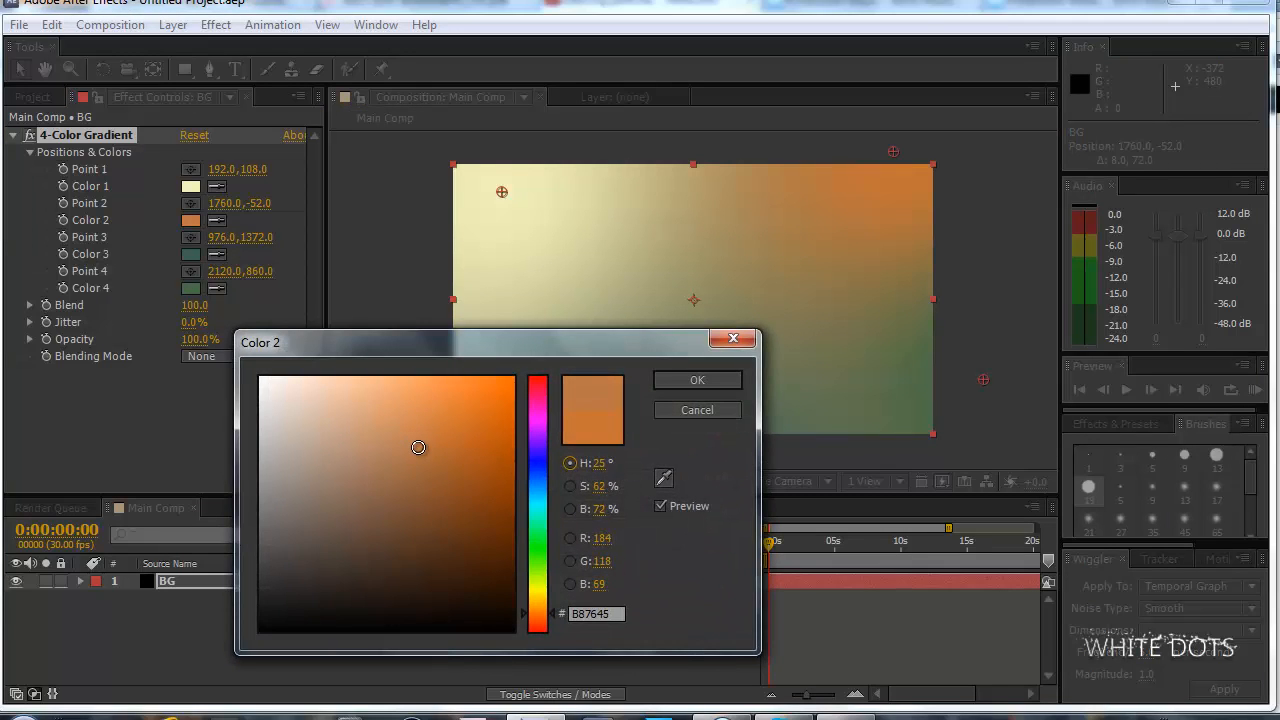
{"action": "left_click", "coordinate": [724, 385]}
Examine the background gradient at several magnifications and compare it with the Dancing particles reference video on YouTube.
{"action": "key", "text": "comma"}
{"action": "key", "text": "comma"}
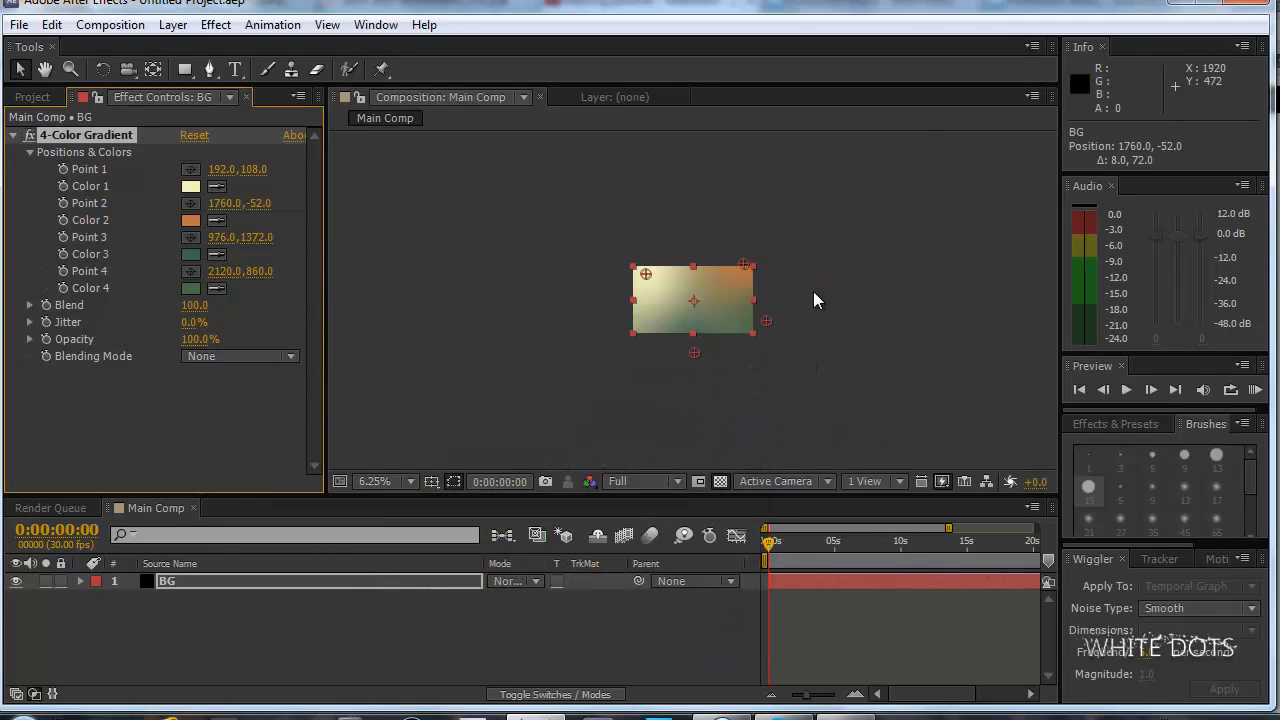
{"action": "key", "text": "period"}
{"action": "key", "text": "period"}
{"action": "key", "text": "comma"}
{"action": "key", "text": "comma"}
{"action": "key", "text": "period"}
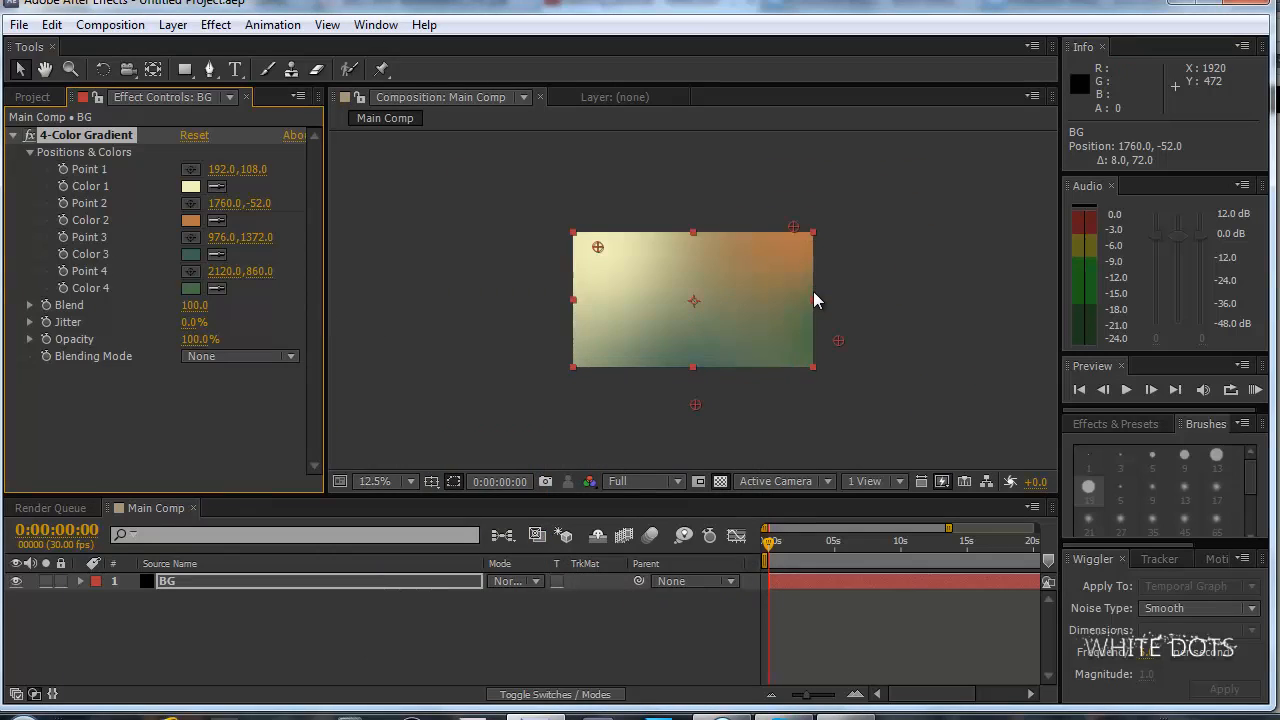
{"action": "key", "text": "period"}
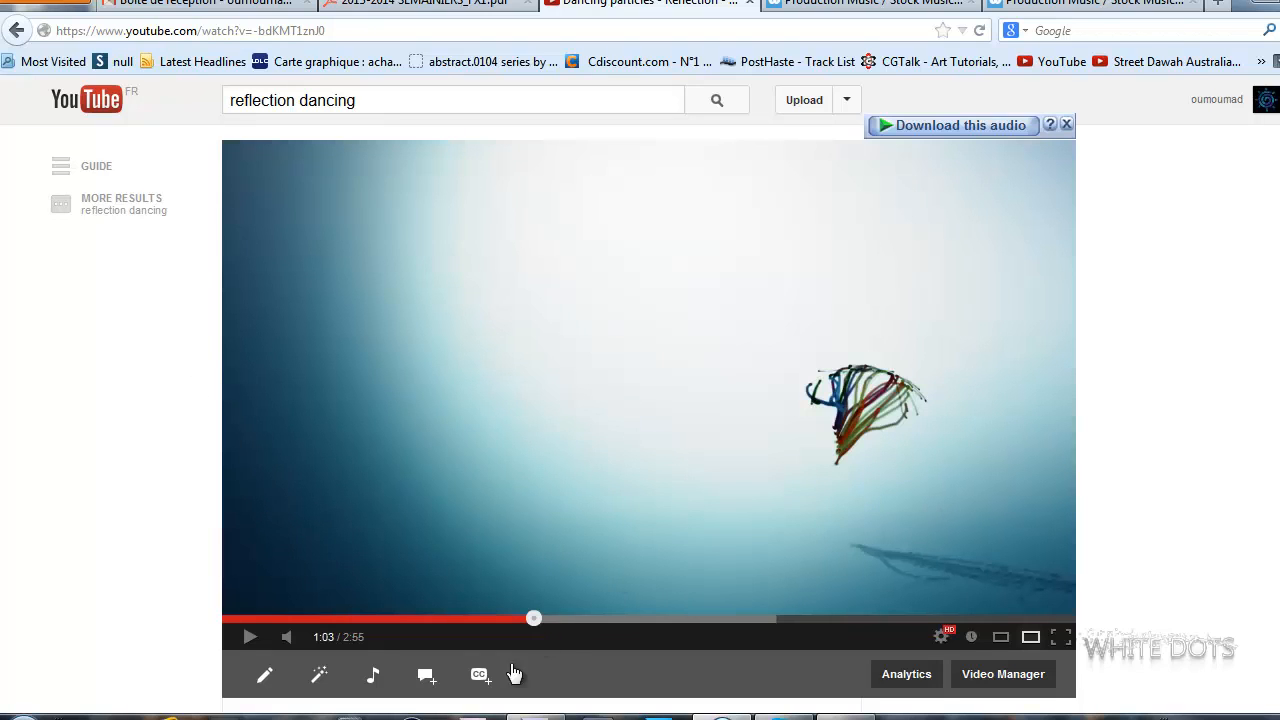
{"action": "left_click", "coordinate": [536, 714]}
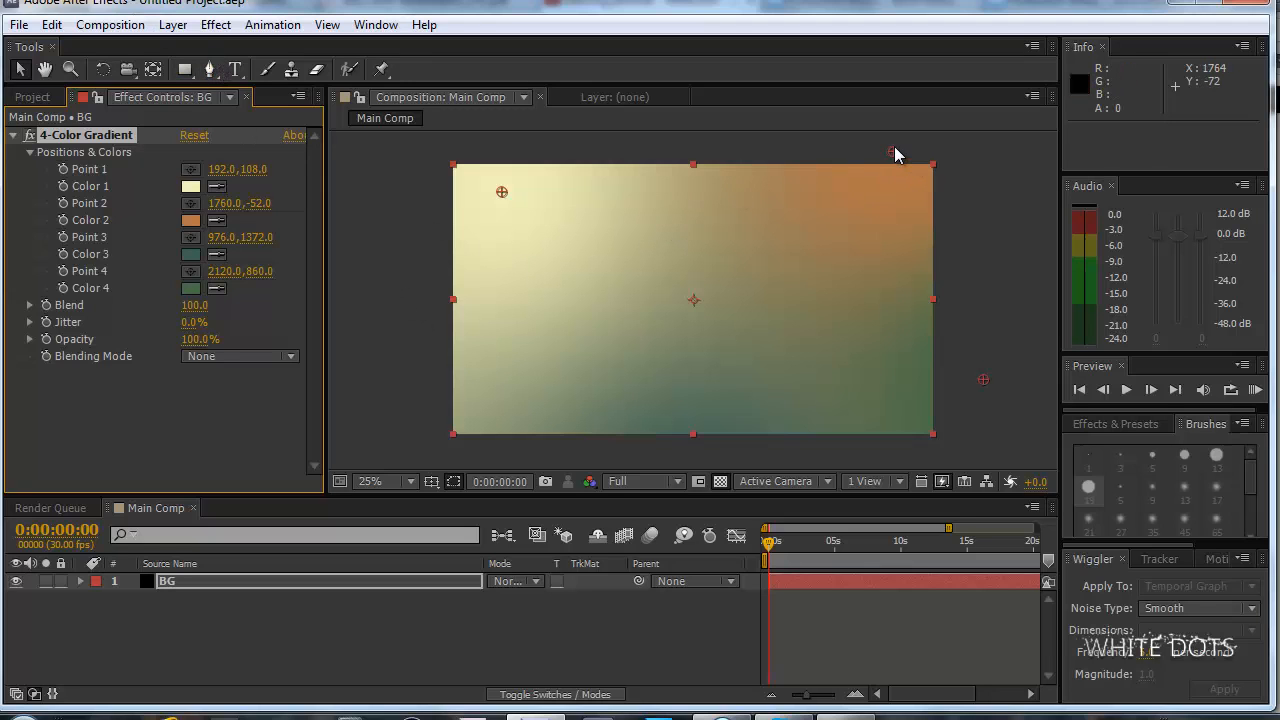
Move the gradient's Point 2 to about 1964, -40 and Point 1 to about 148, 72.
{"action": "left_click_drag", "start_coordinate": [893, 152], "coordinate": [944, 155]}
{"action": "left_click_drag", "start_coordinate": [500, 194], "coordinate": [488, 170]}
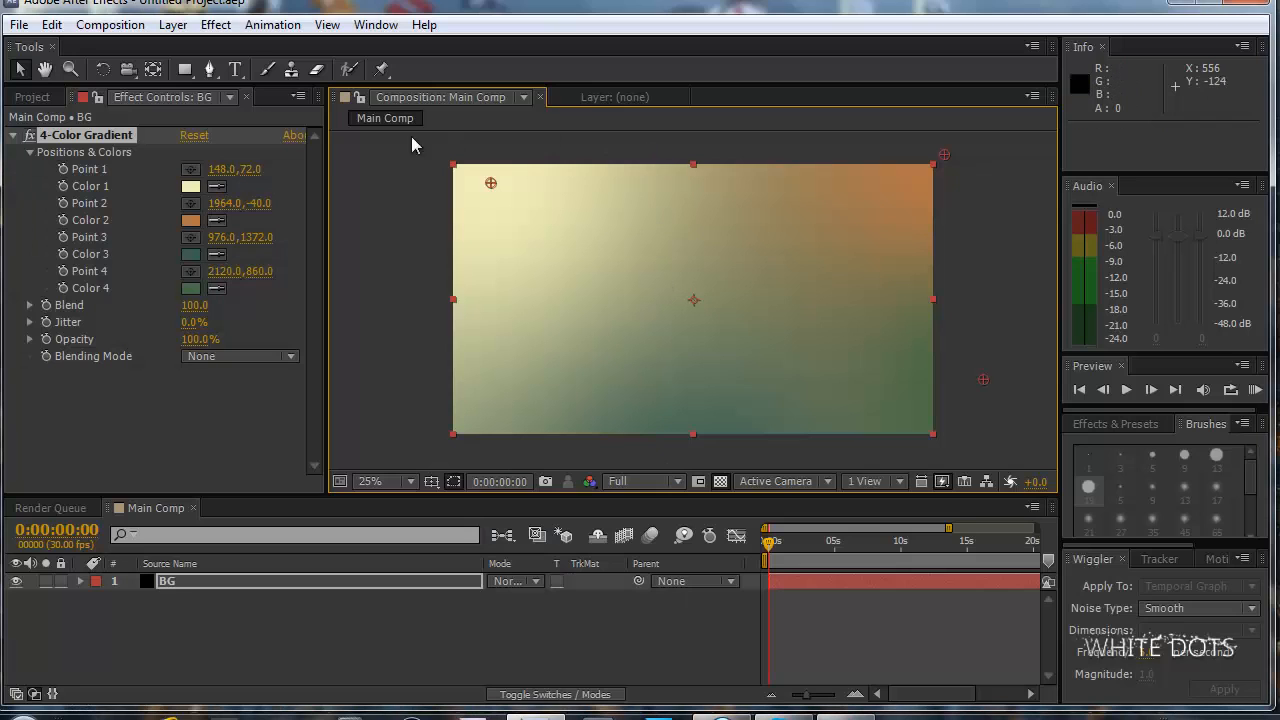
Make the BG layer 3D and add a shadow-casting Point light with 100% intensity and no falloff.
{"action": "left_click", "coordinate": [560, 694]}
{"action": "left_click", "coordinate": [599, 581]}
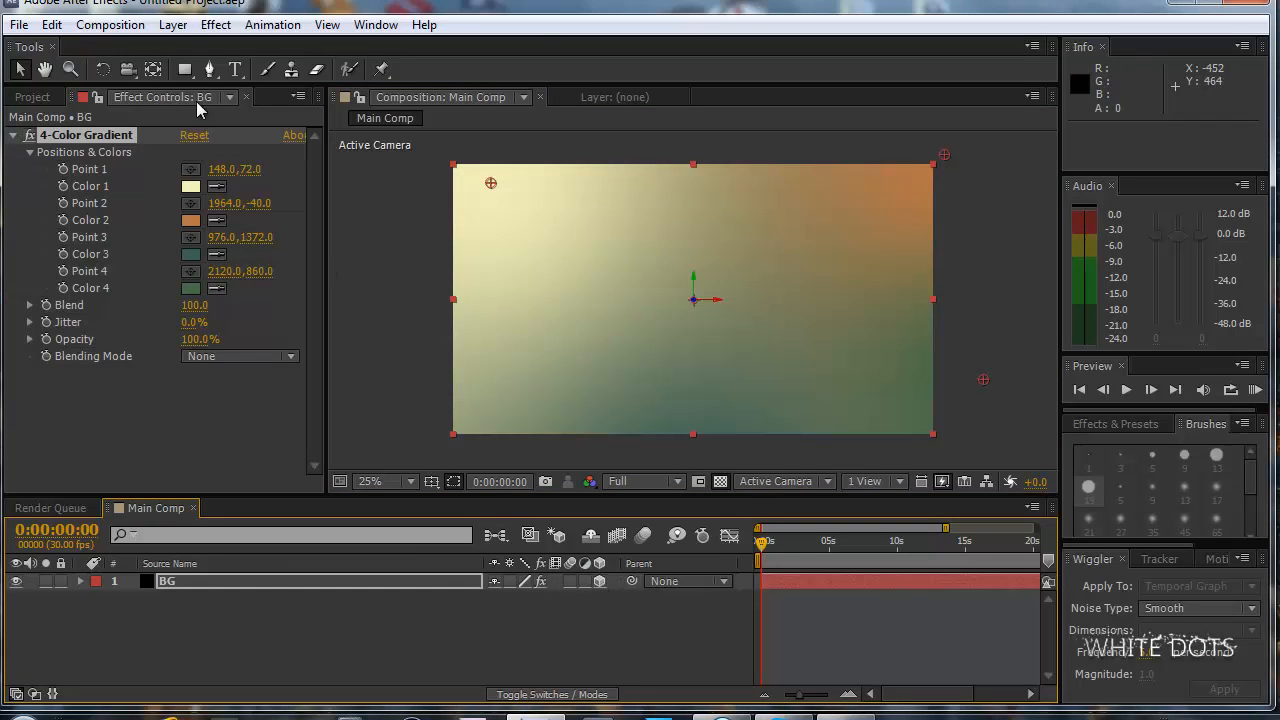
{"action": "left_click", "coordinate": [173, 24]}
{"action": "mouse_move", "coordinate": [450, 30]}
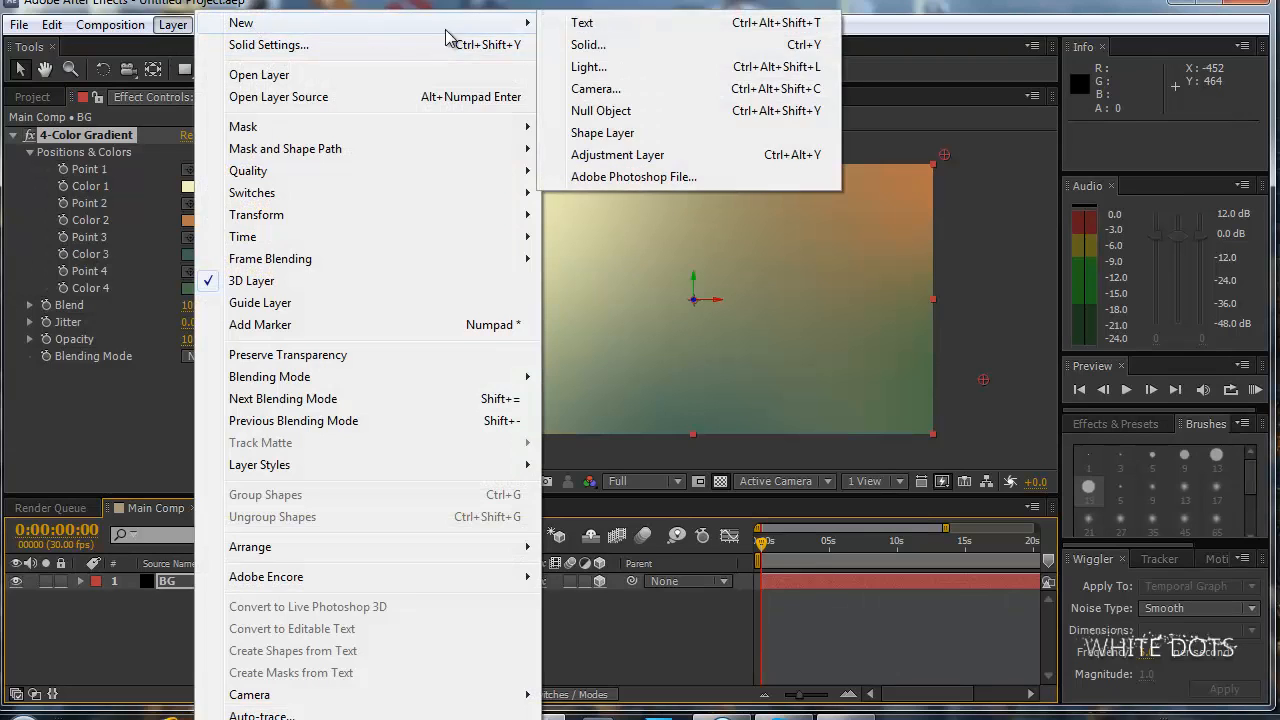
{"action": "left_click", "coordinate": [590, 67]}
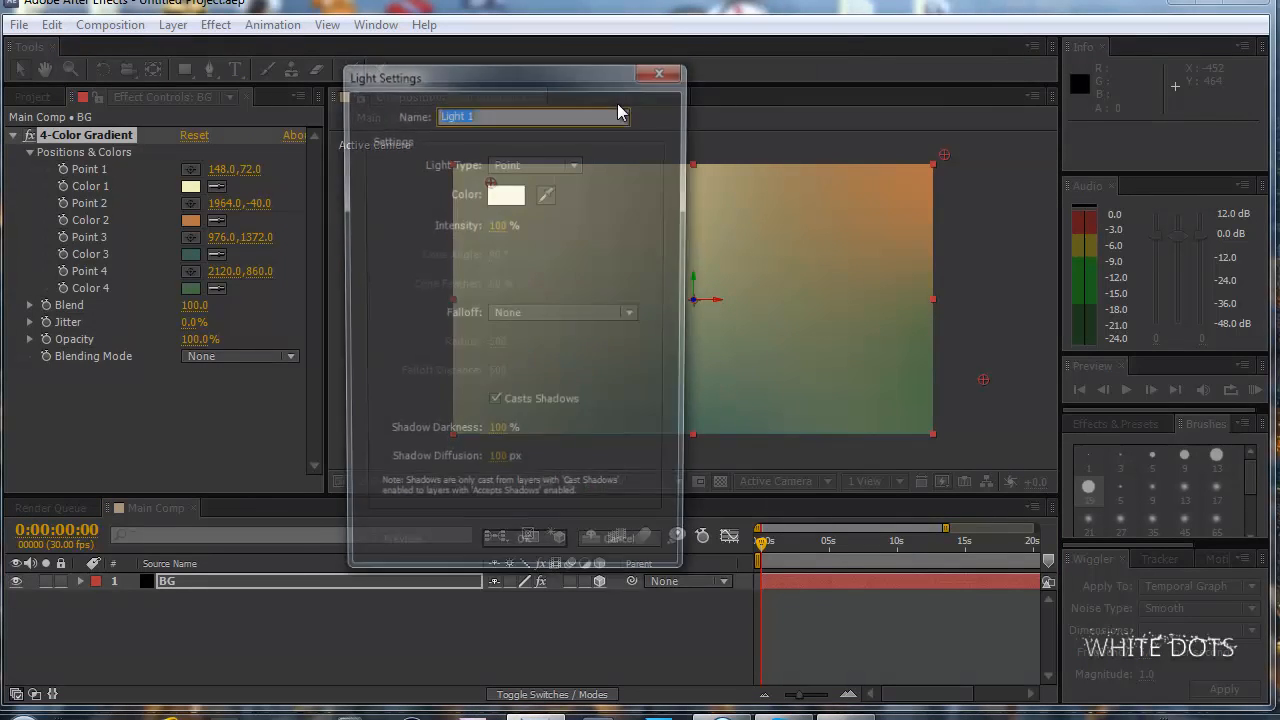
{"action": "left_click", "coordinate": [553, 549]}
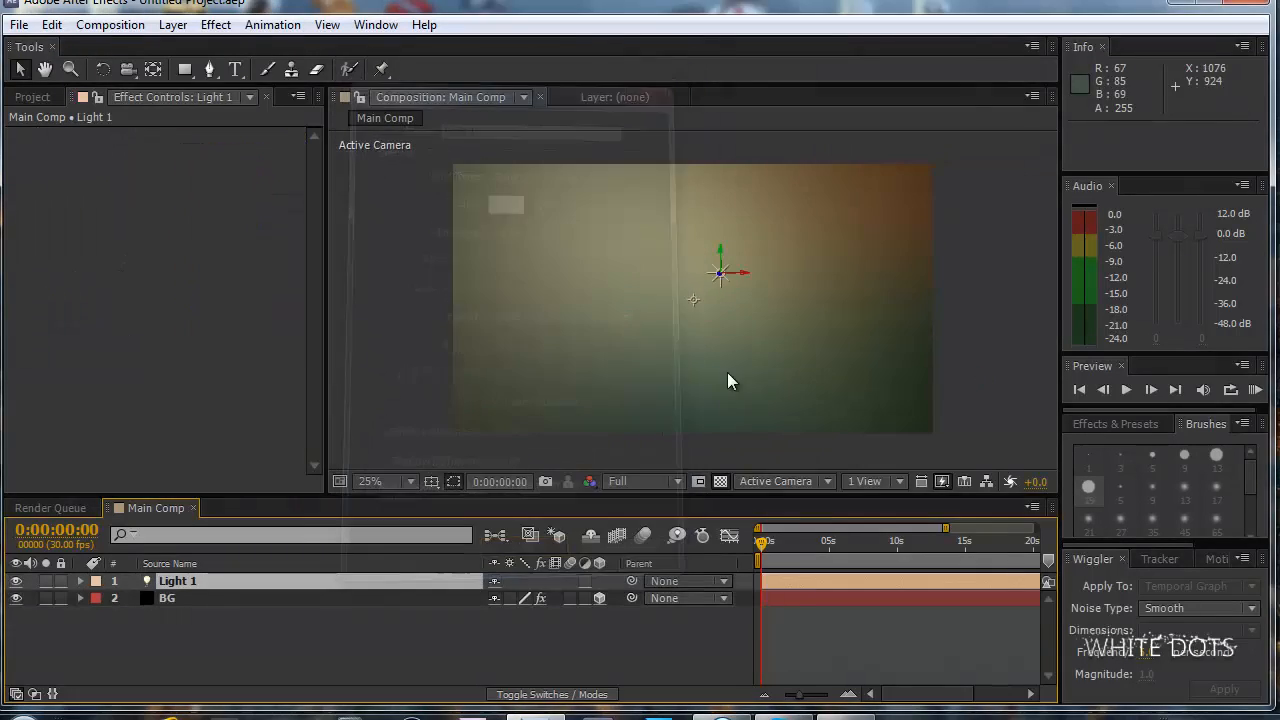
Using a two-view horizontal layout, move Light 1 near the composition's upper-left corner, at about 264, 141, -483.
{"action": "left_click_drag", "start_coordinate": [727, 280], "coordinate": [490, 188]}
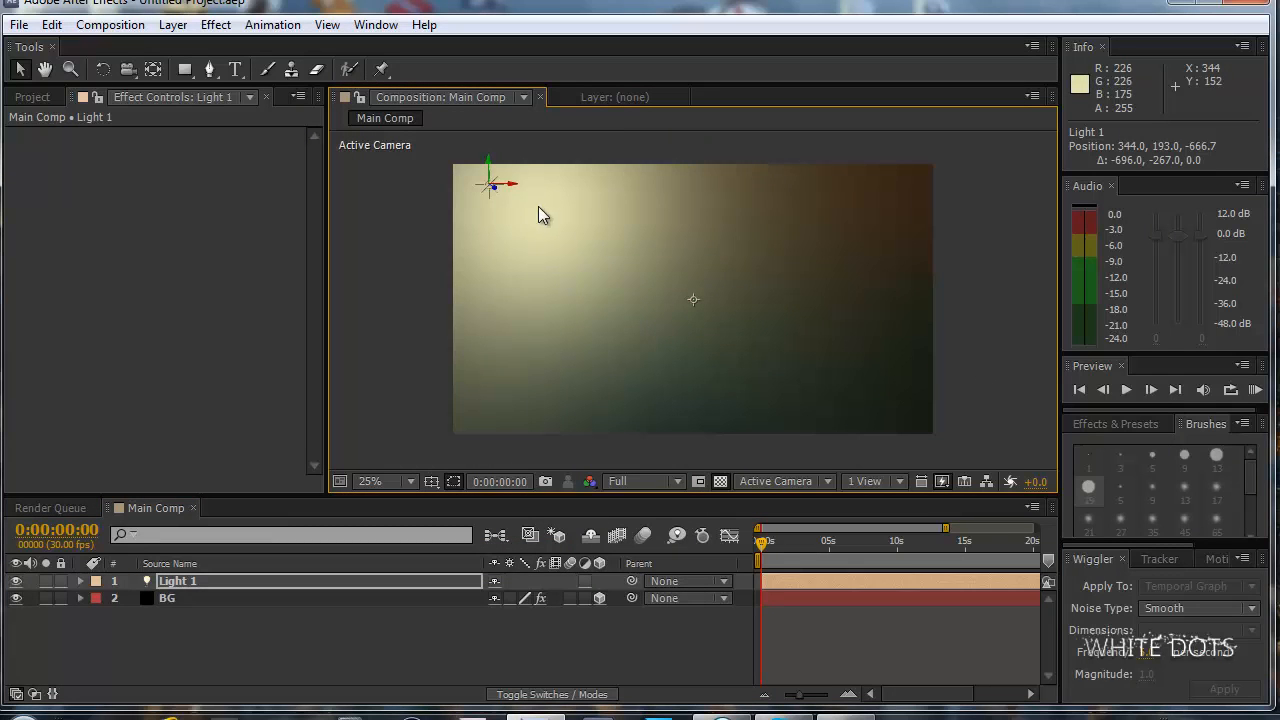
{"action": "left_click", "coordinate": [900, 481]}
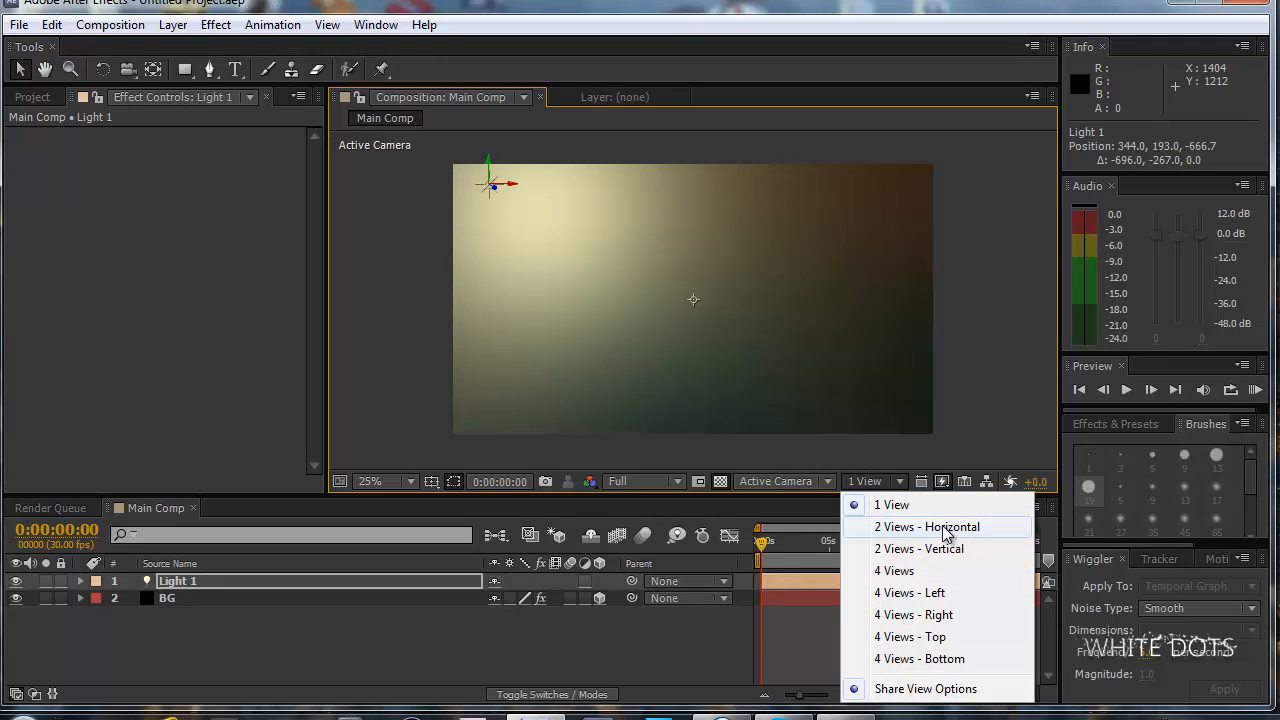
{"action": "left_click", "coordinate": [888, 485]}
{"action": "left_click", "coordinate": [888, 485]}
{"action": "left_click", "coordinate": [930, 528]}
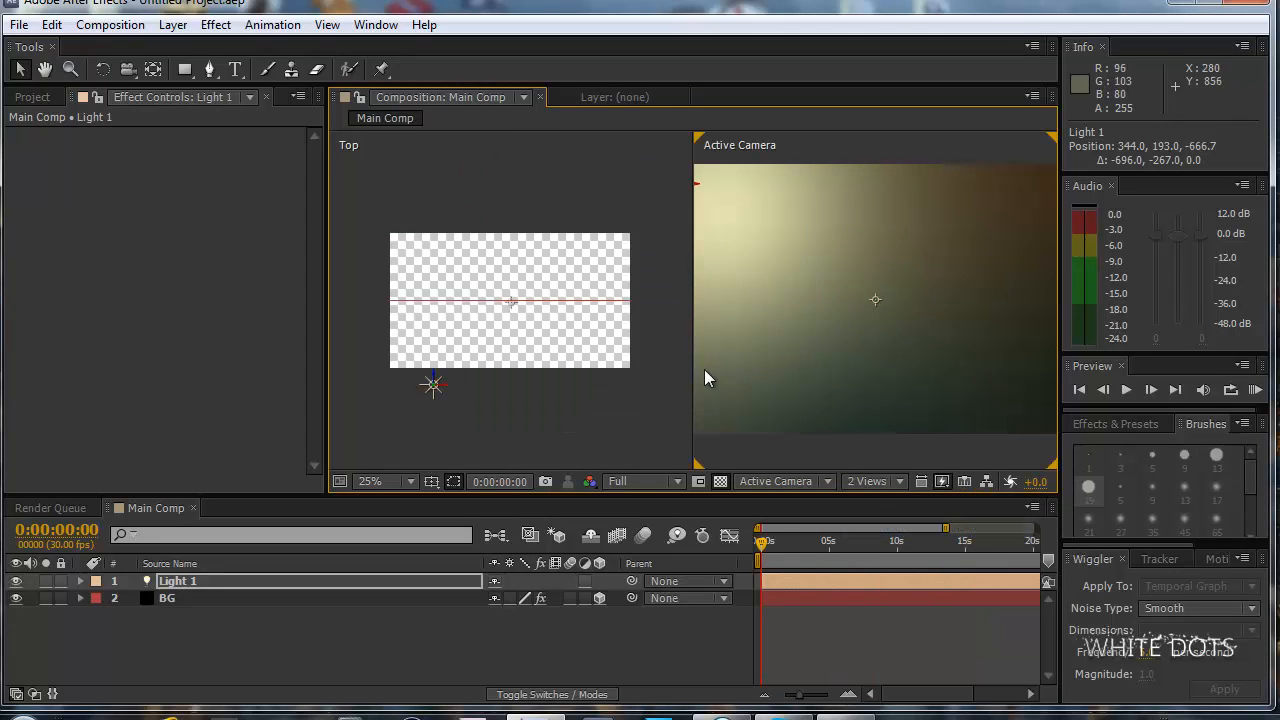
{"action": "key", "text": "comma"}
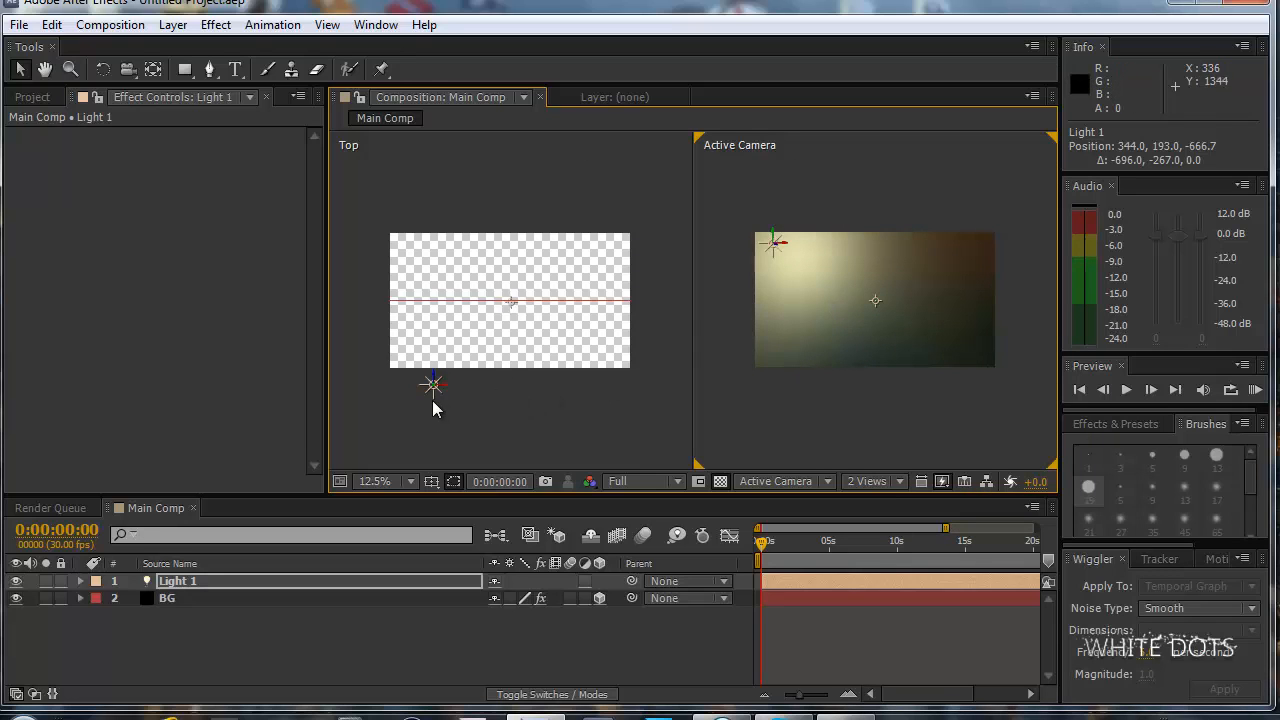
{"action": "mouse_move", "coordinate": [431, 393]}
{"action": "left_mouse_down"}
{"action": "mouse_move", "coordinate": [421, 366]}
{"action": "mouse_move", "coordinate": [423, 378]}
{"action": "mouse_move", "coordinate": [437, 371]}
{"action": "mouse_move", "coordinate": [424, 370]}
{"action": "left_mouse_up"}
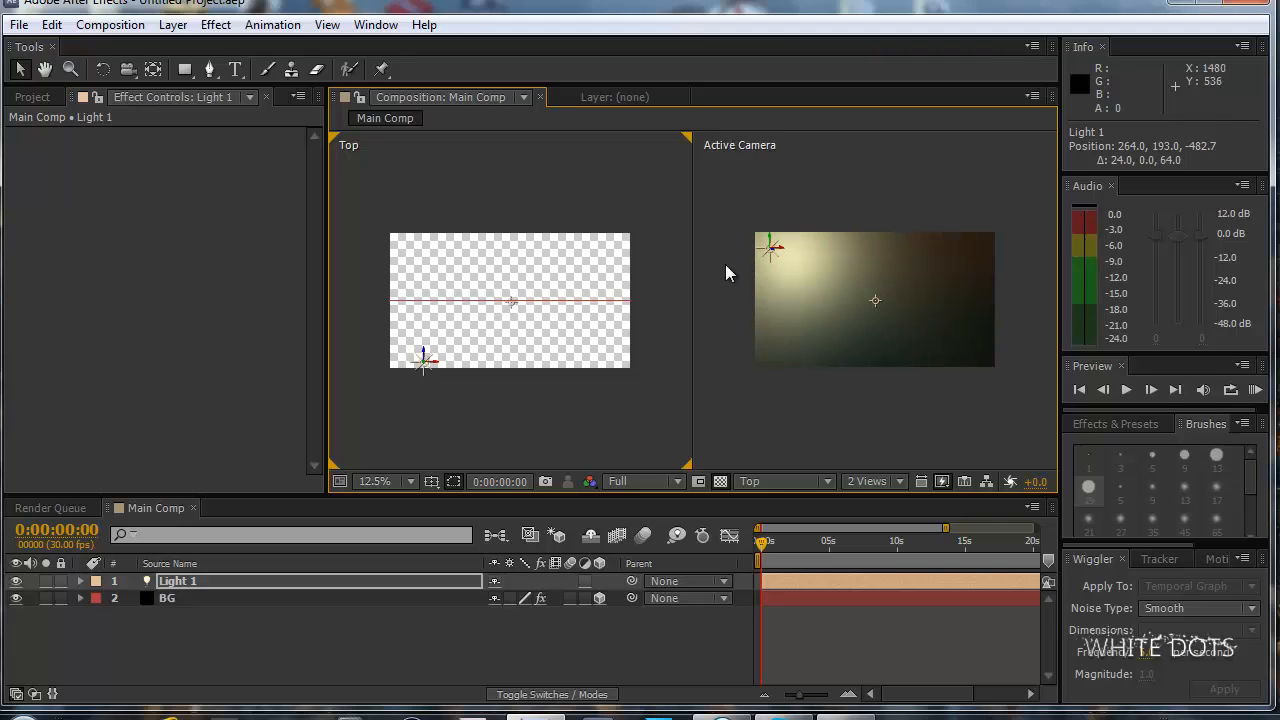
{"action": "left_click_drag", "start_coordinate": [775, 258], "coordinate": [773, 244]}
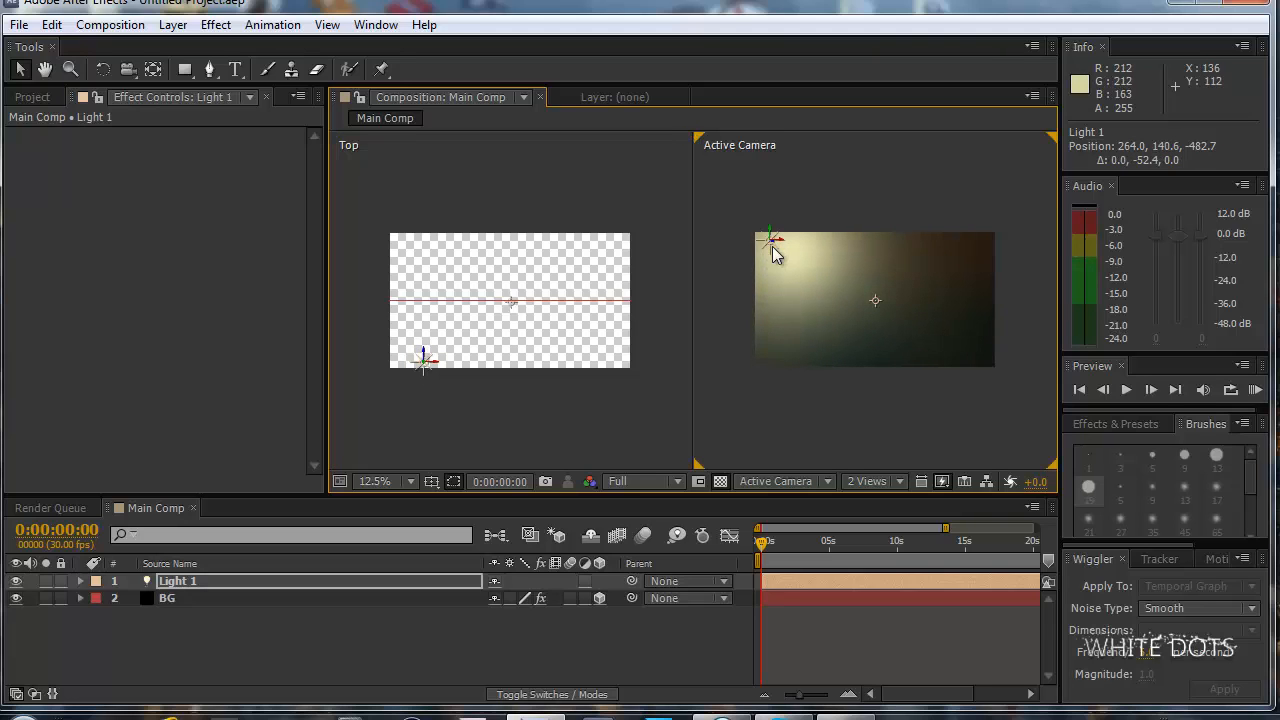
Raise Light 1's intensity to 184% in its light options.
{"action": "left_click", "coordinate": [80, 581]}
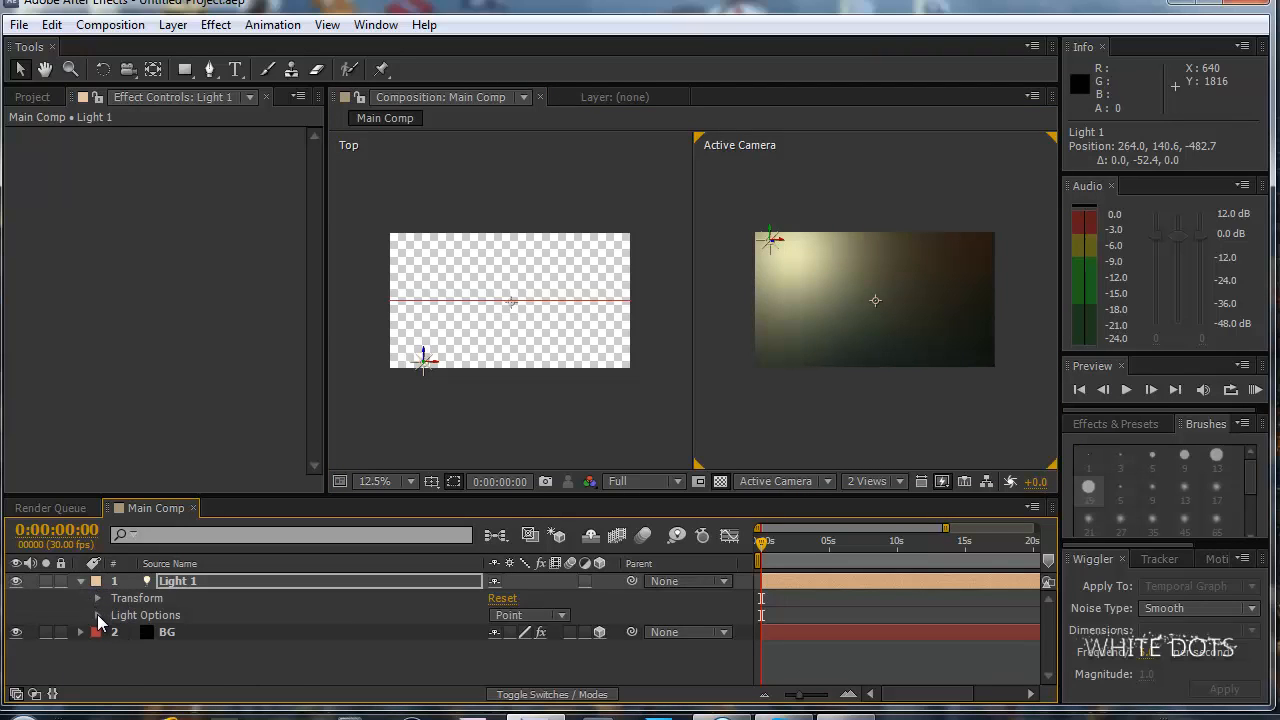
{"action": "left_click", "coordinate": [97, 615]}
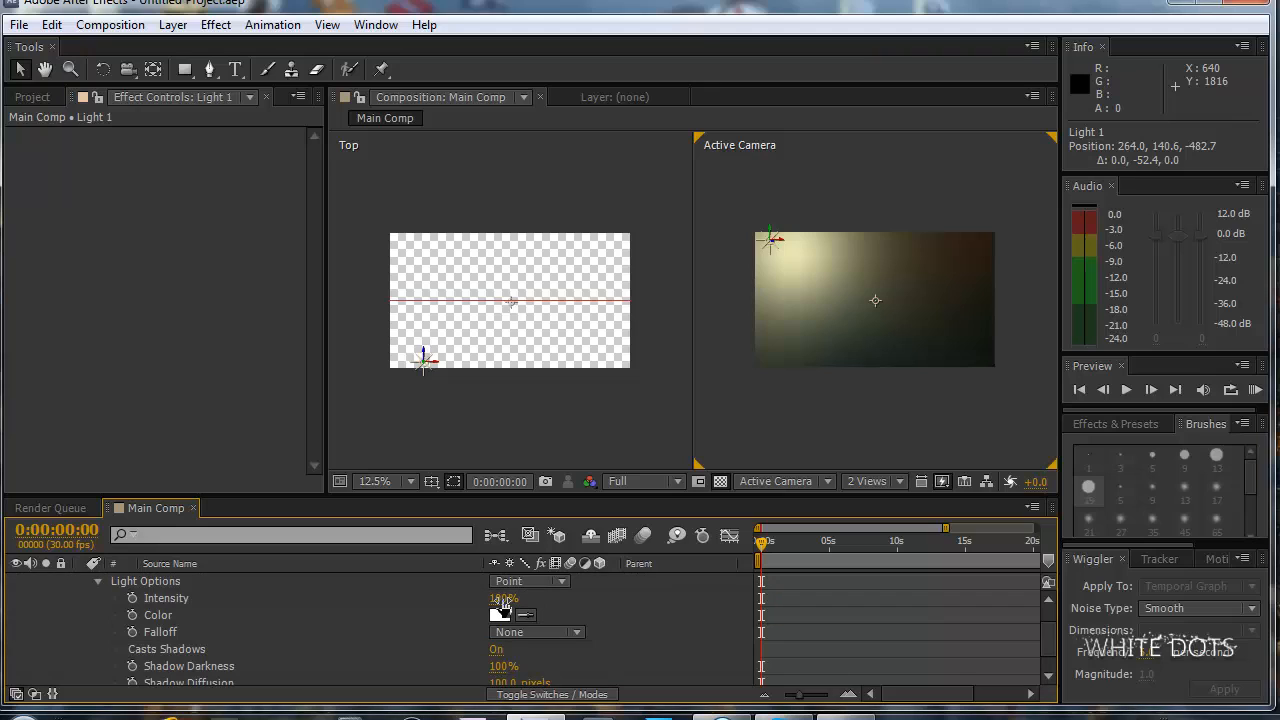
{"action": "left_click_drag", "start_coordinate": [502, 605], "coordinate": [595, 606]}
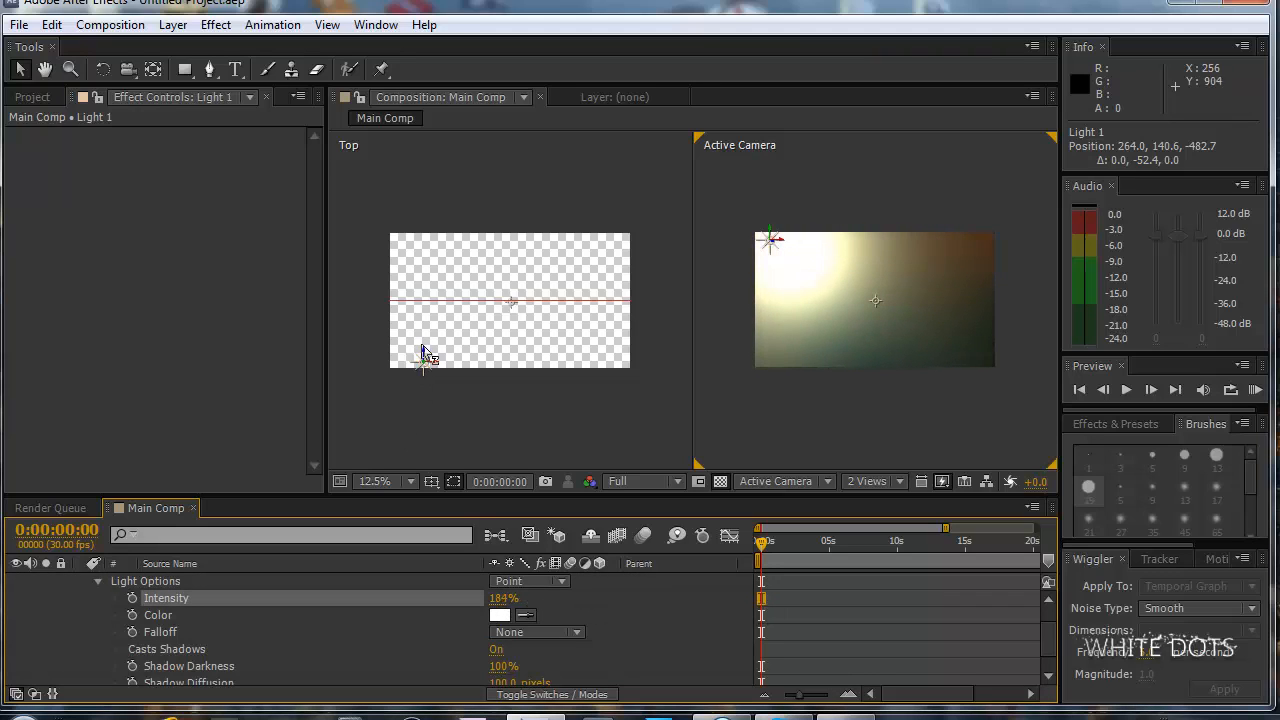
Pull Light 1 away from the background in the Top view, to a Z position of about -1435.
{"action": "left_click_drag", "start_coordinate": [422, 352], "coordinate": [432, 434]}
{"action": "scroll", "coordinate": [435, 400], "scroll_direction": "down", "scroll_amount": 1}
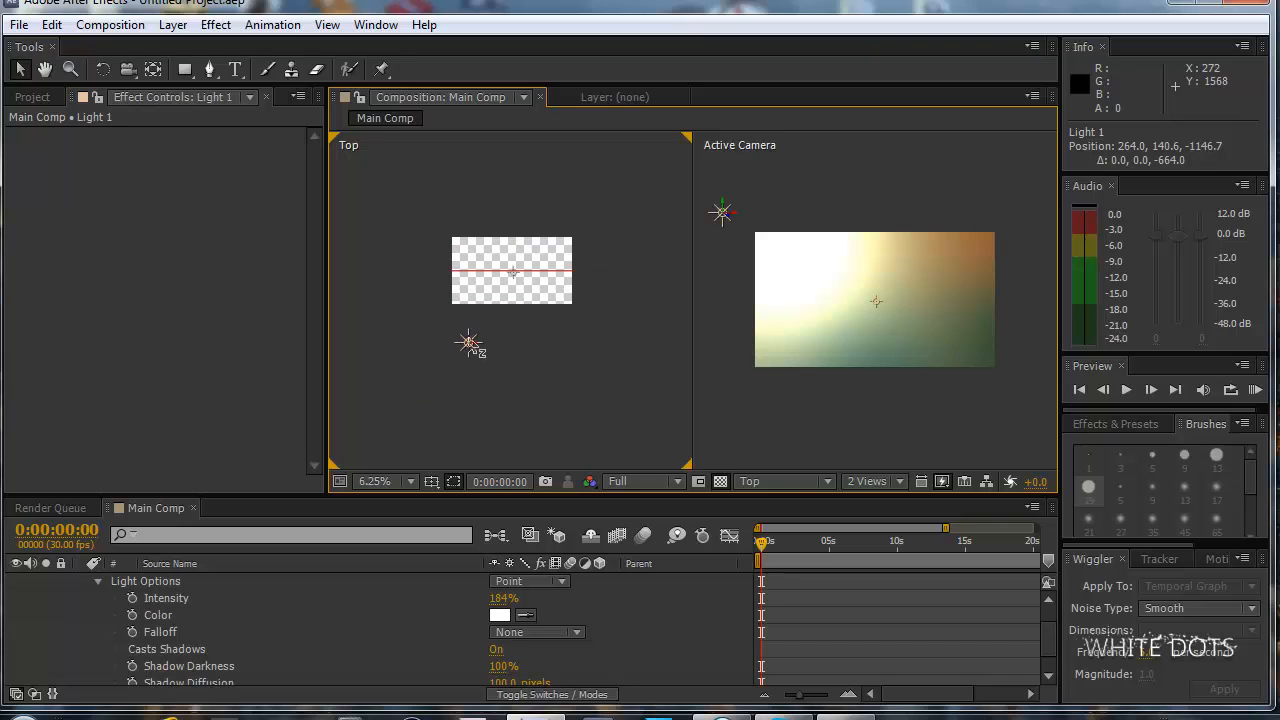
{"action": "left_click_drag", "start_coordinate": [469, 343], "coordinate": [470, 362]}
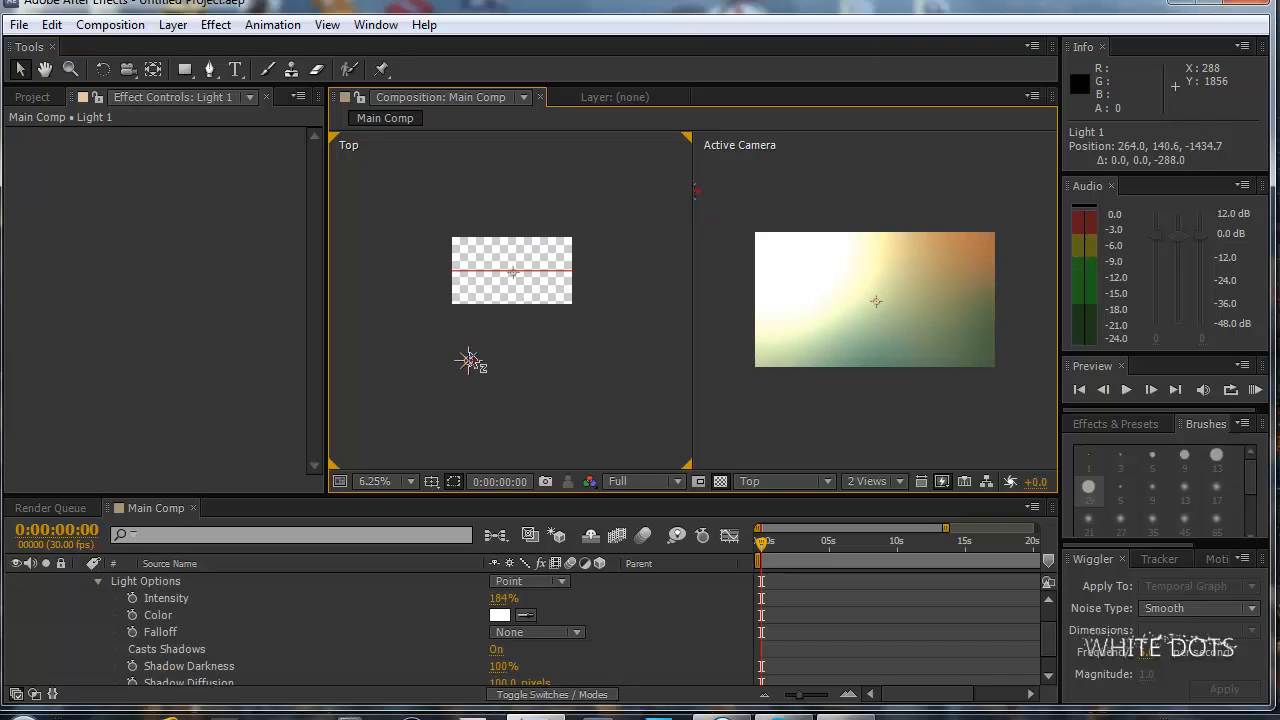
Lower Light 1's intensity to 152% and move the light farther back, to a Z position of about -3115.
{"action": "left_click_drag", "start_coordinate": [497, 599], "coordinate": [538, 602]}
{"action": "scroll", "coordinate": [632, 611], "scroll_direction": "down", "scroll_amount": 1}
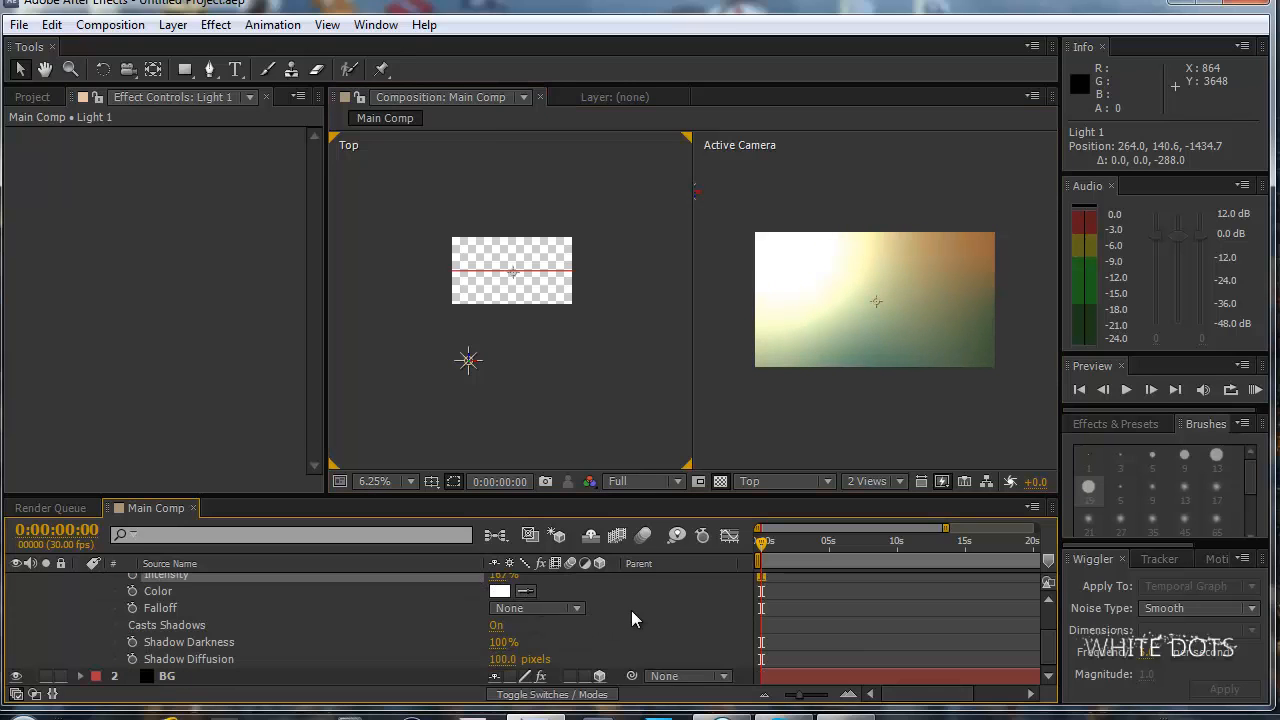
{"action": "scroll", "coordinate": [630, 622], "scroll_direction": "up", "scroll_amount": 3}
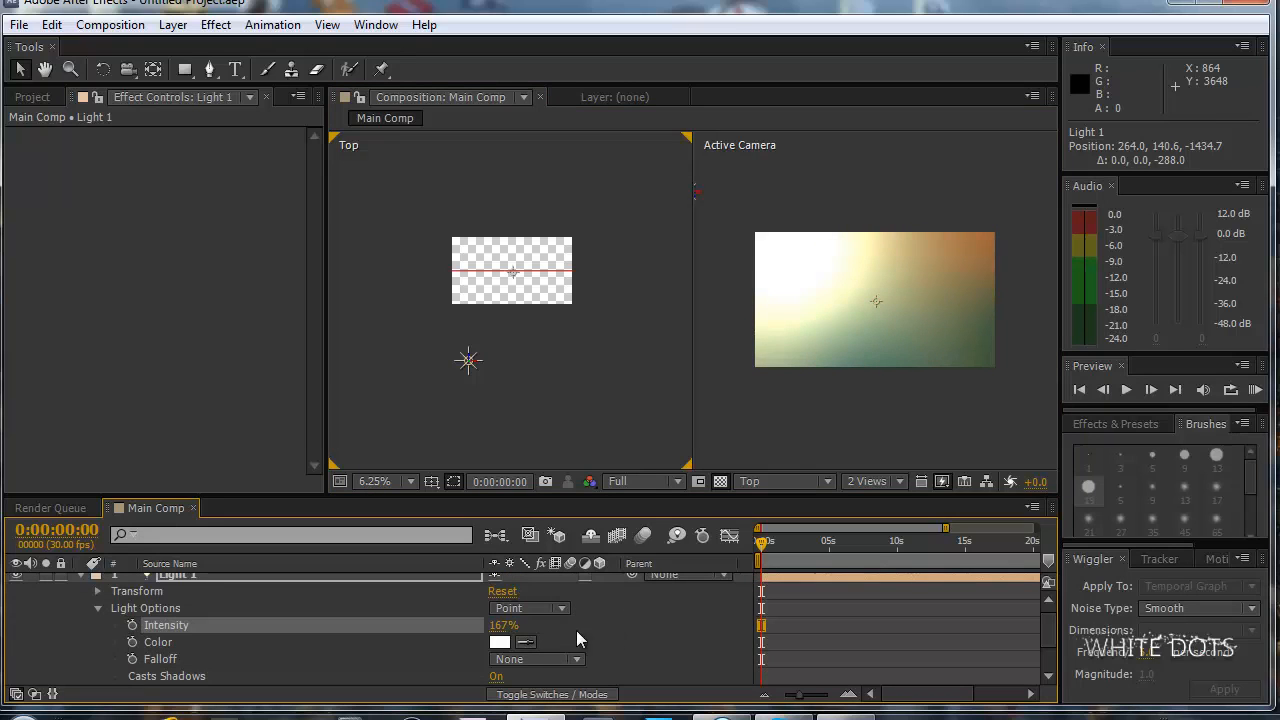
{"action": "left_click_drag", "start_coordinate": [500, 625], "coordinate": [491, 625]}
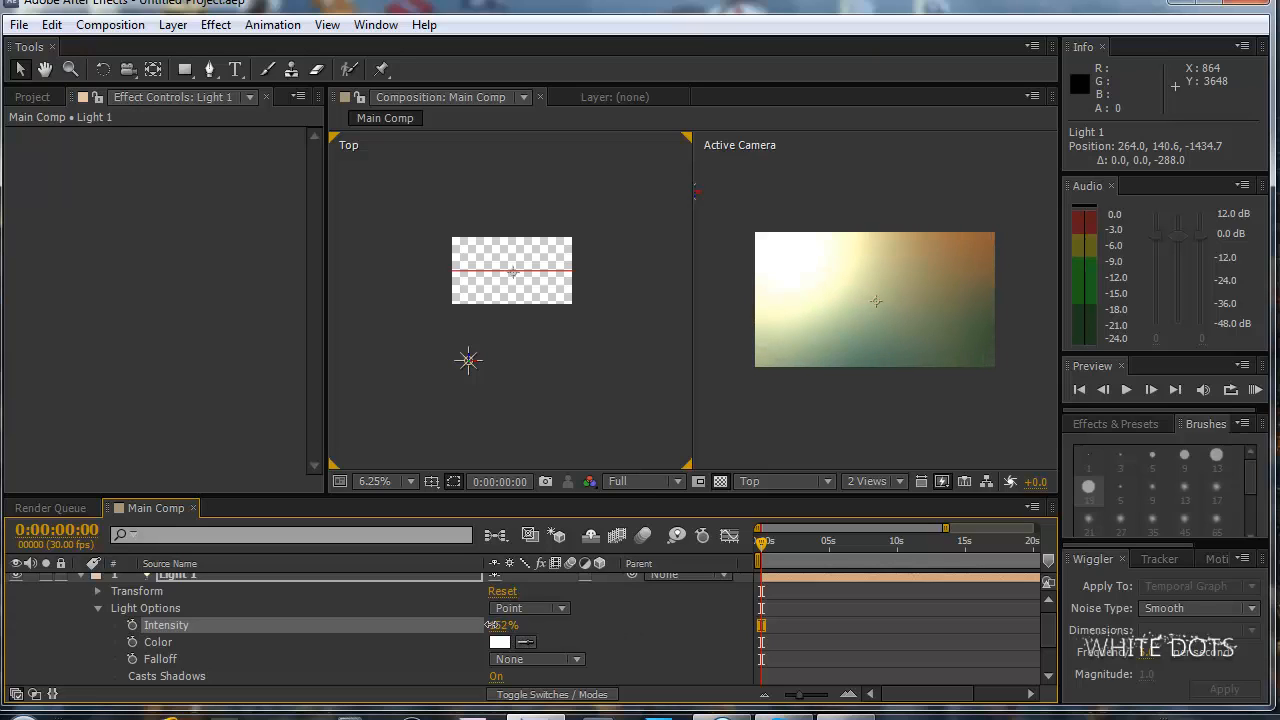
{"action": "left_click_drag", "start_coordinate": [469, 362], "coordinate": [489, 474]}
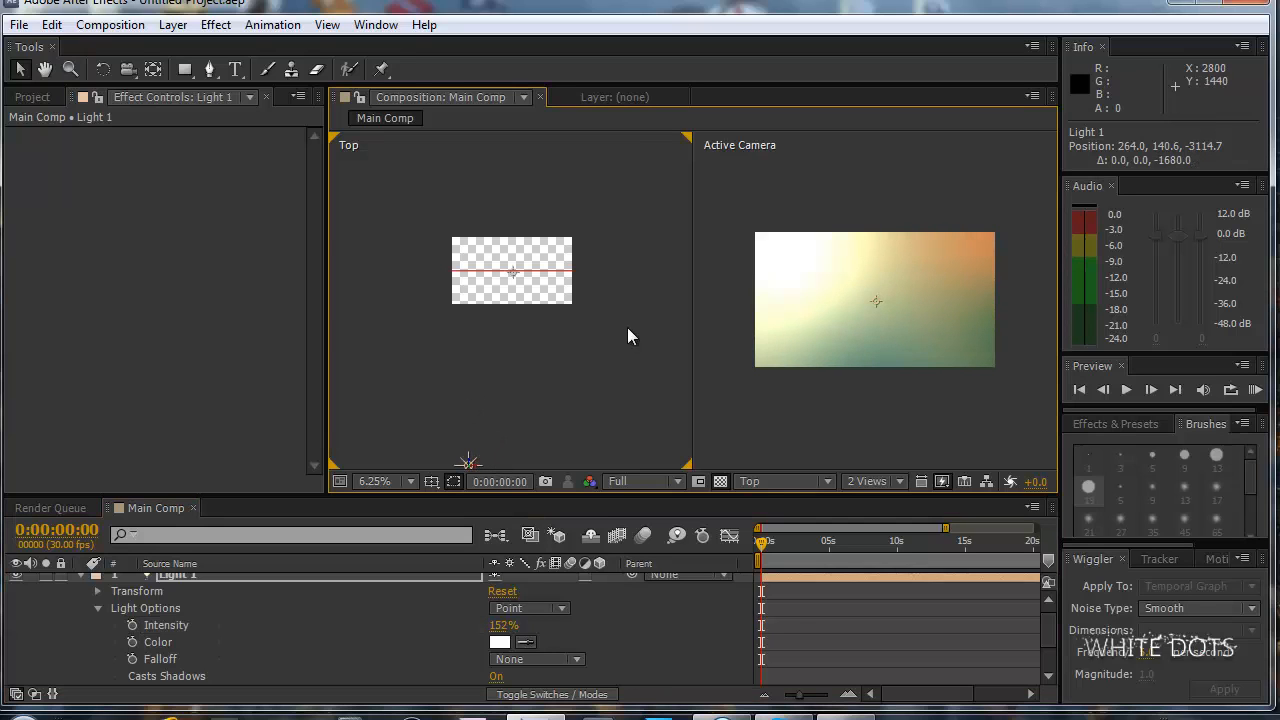
Move the BG gradient's Point 3 to about 1104, 1596, Point 4 to 2232, 860 and Point 2 to 2172, -280.
{"action": "scroll", "coordinate": [270, 640], "scroll_direction": "down", "scroll_amount": 3}
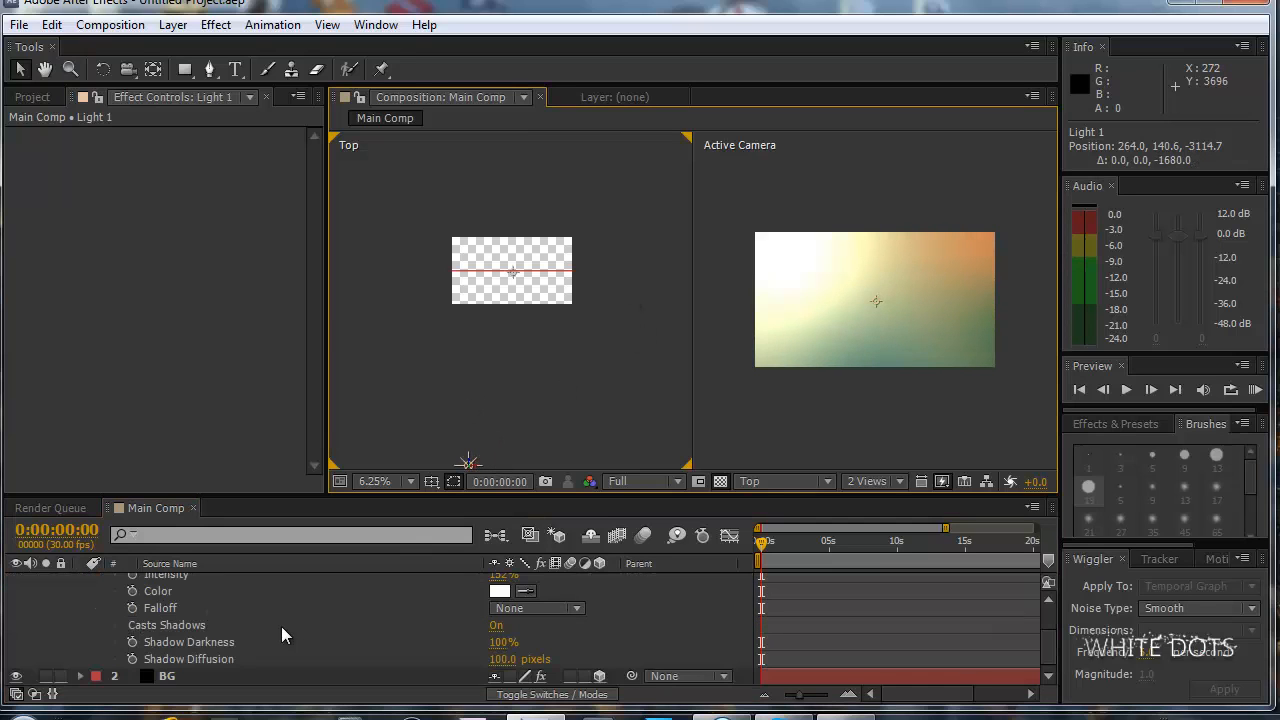
{"action": "left_click", "coordinate": [180, 680]}
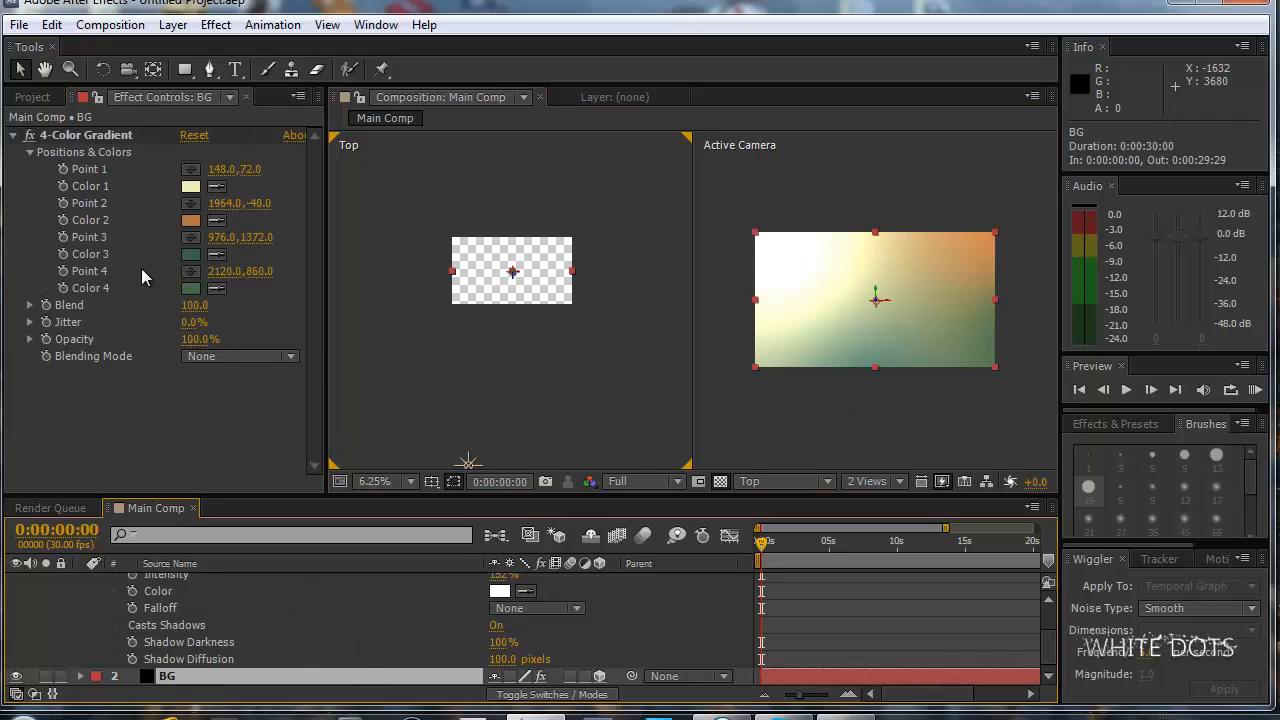
{"action": "left_click", "coordinate": [98, 135]}
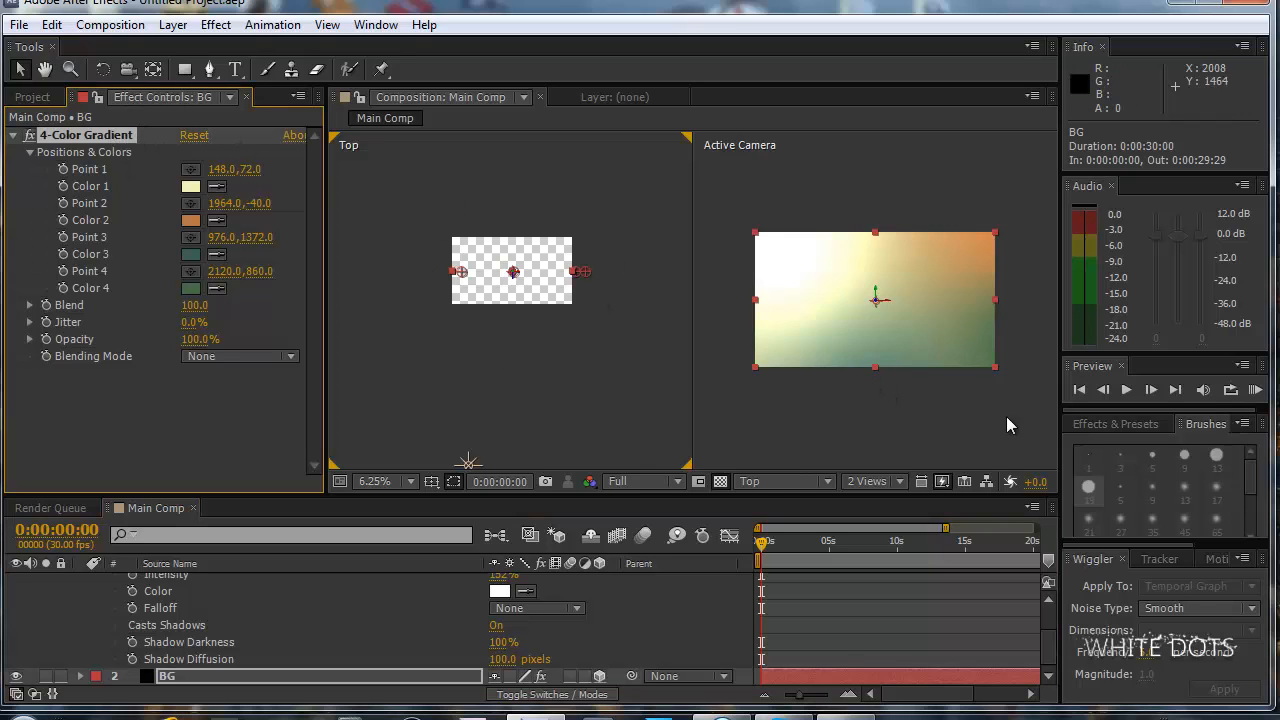
{"action": "left_click", "coordinate": [980, 380]}
{"action": "key", "text": "comma"}
{"action": "left_click_drag", "start_coordinate": [863, 336], "coordinate": [871, 349]}
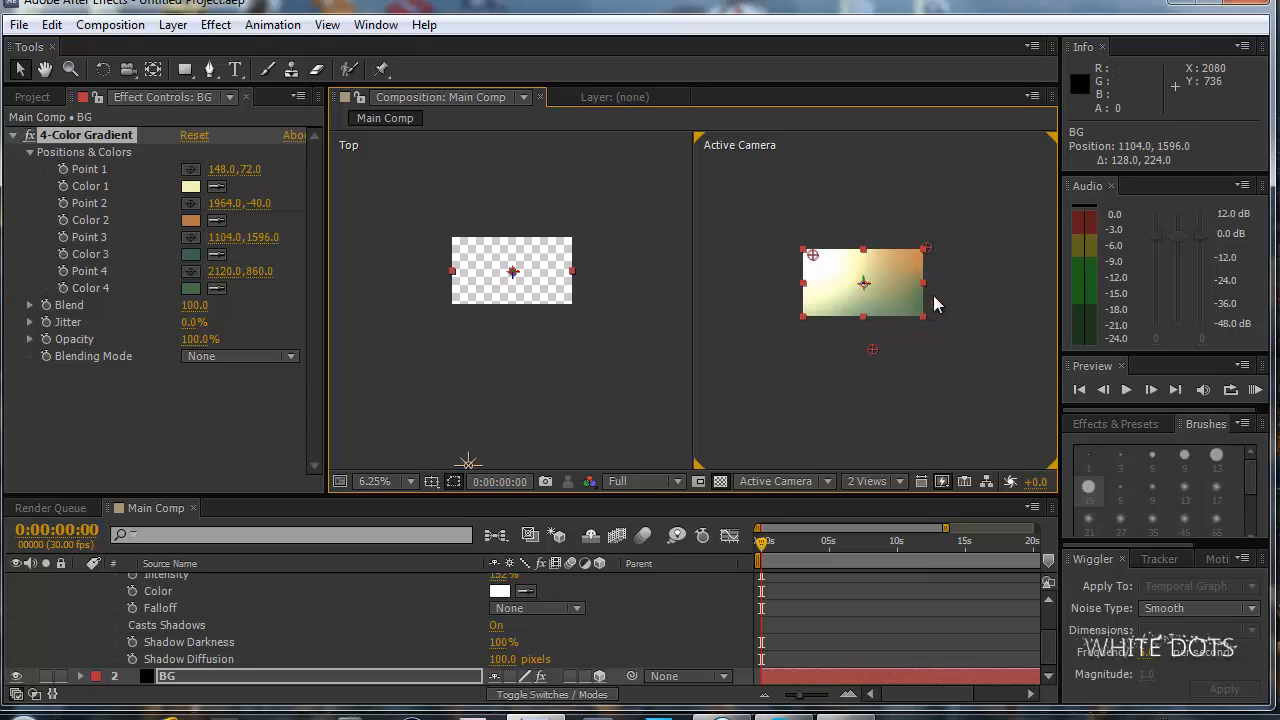
{"action": "left_click_drag", "start_coordinate": [936, 304], "coordinate": [943, 303]}
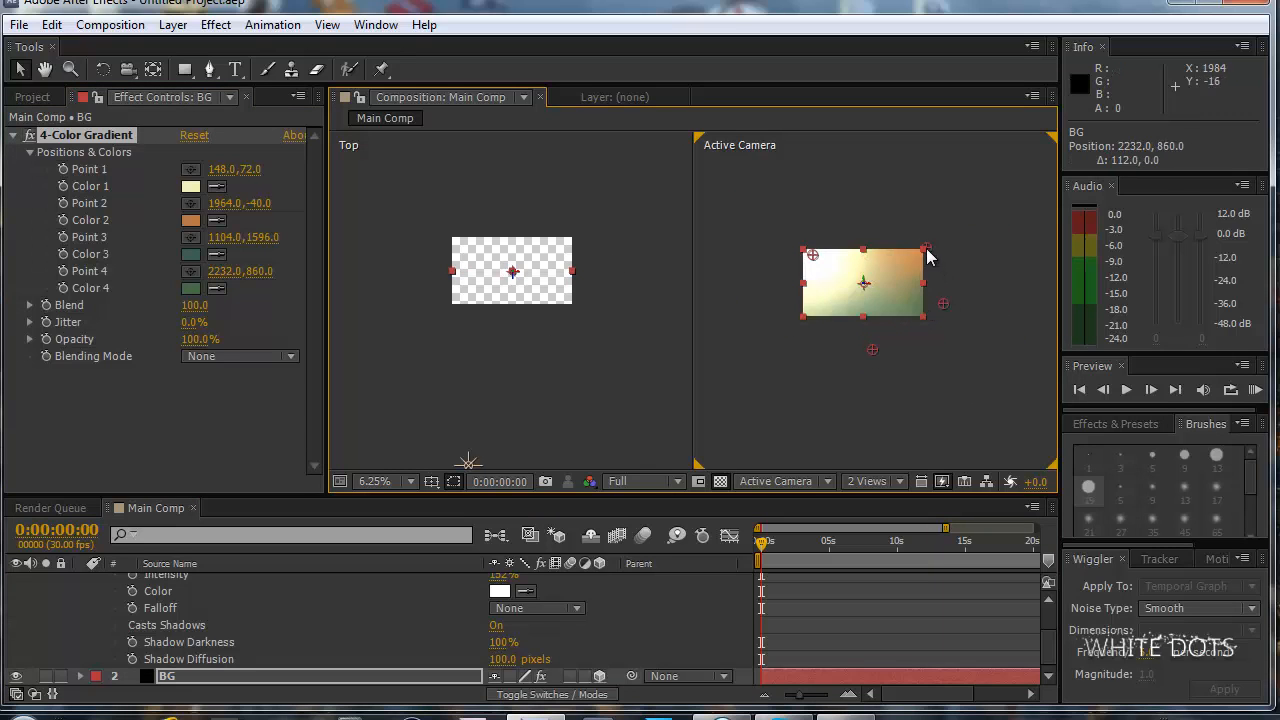
{"action": "left_click_drag", "start_coordinate": [926, 247], "coordinate": [940, 233]}
{"action": "key", "text": "period"}
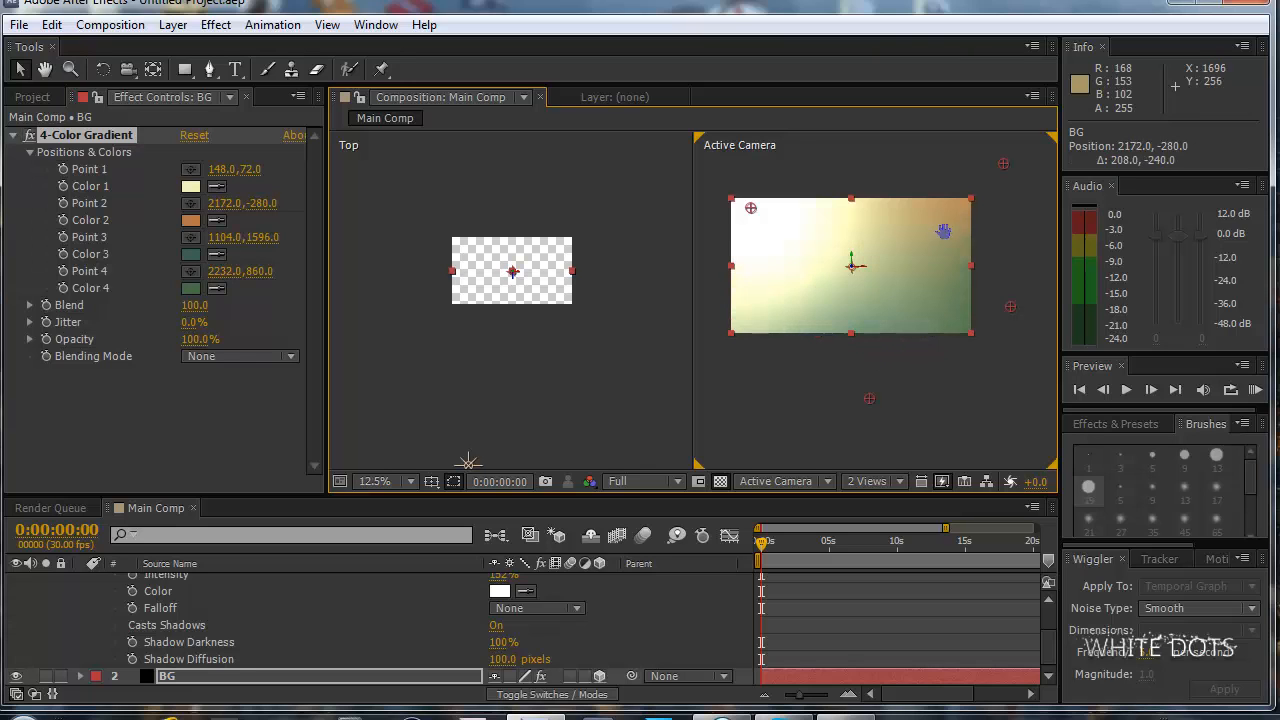
{"action": "key", "text": "period"}
{"action": "key", "text": "comma"}
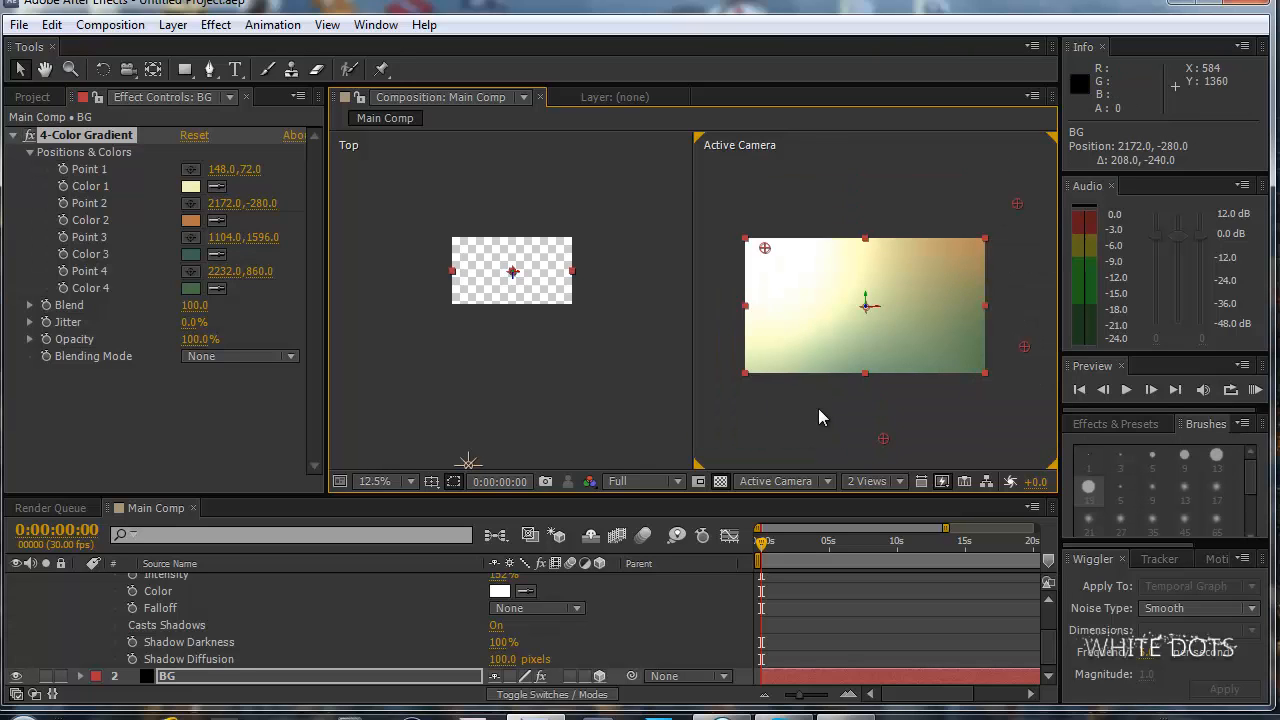
Return the composition to a single Active Camera view and collapse Light 1's properties in the timeline.
{"action": "left_click", "coordinate": [870, 481]}
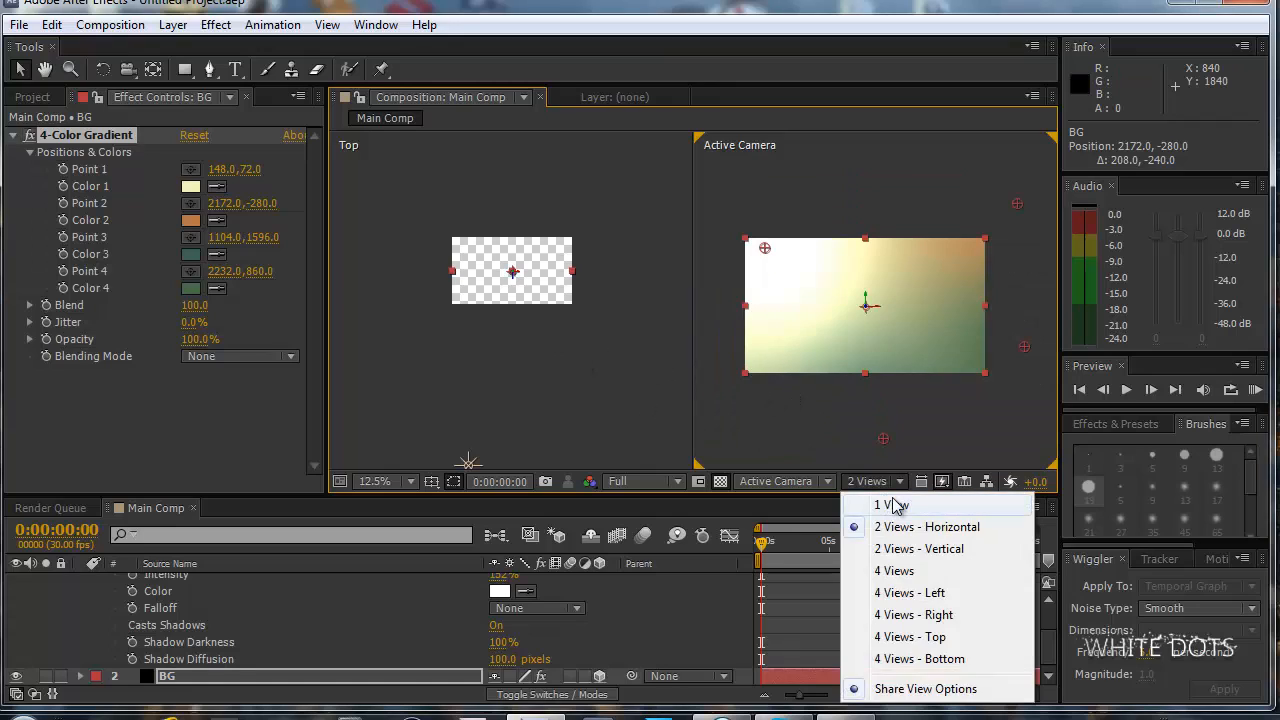
{"action": "left_click", "coordinate": [892, 501]}
{"action": "scroll", "coordinate": [97, 580], "scroll_direction": "up", "scroll_amount": 1}
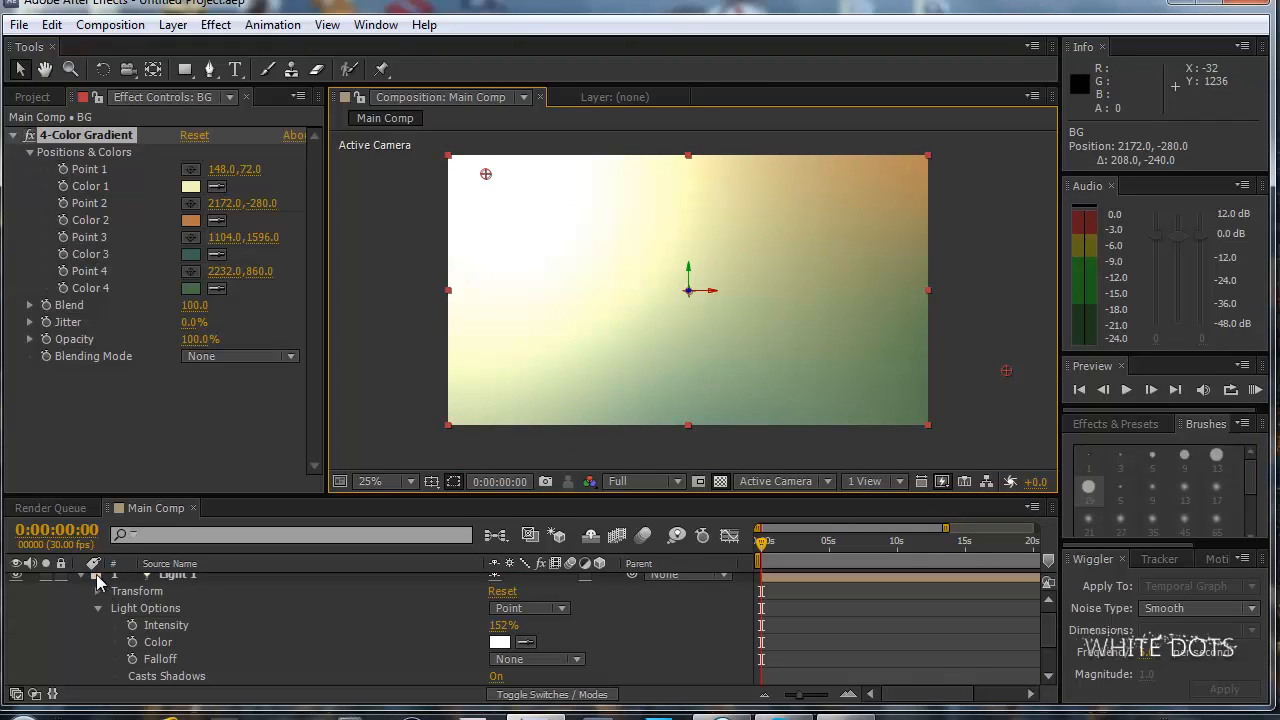
{"action": "left_click", "coordinate": [81, 577]}
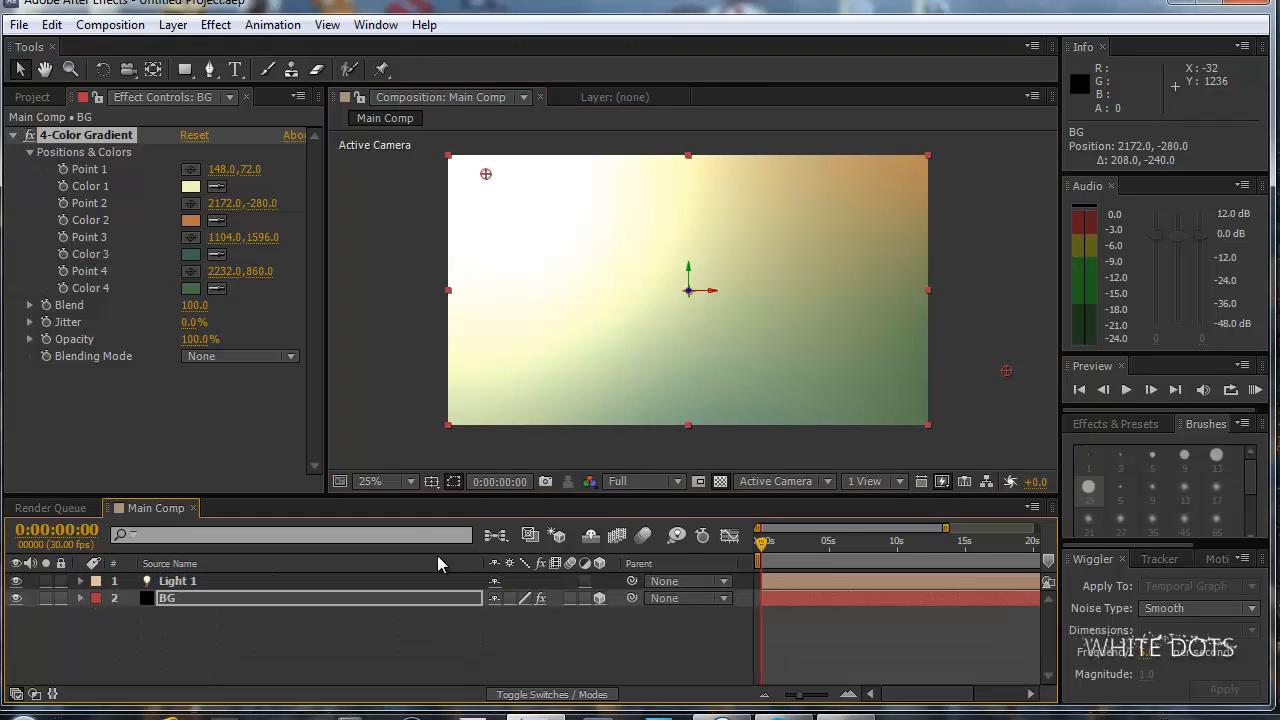
Create a black 1920 x 1080 solid layer named Particular.
{"action": "left_click", "coordinate": [173, 25]}
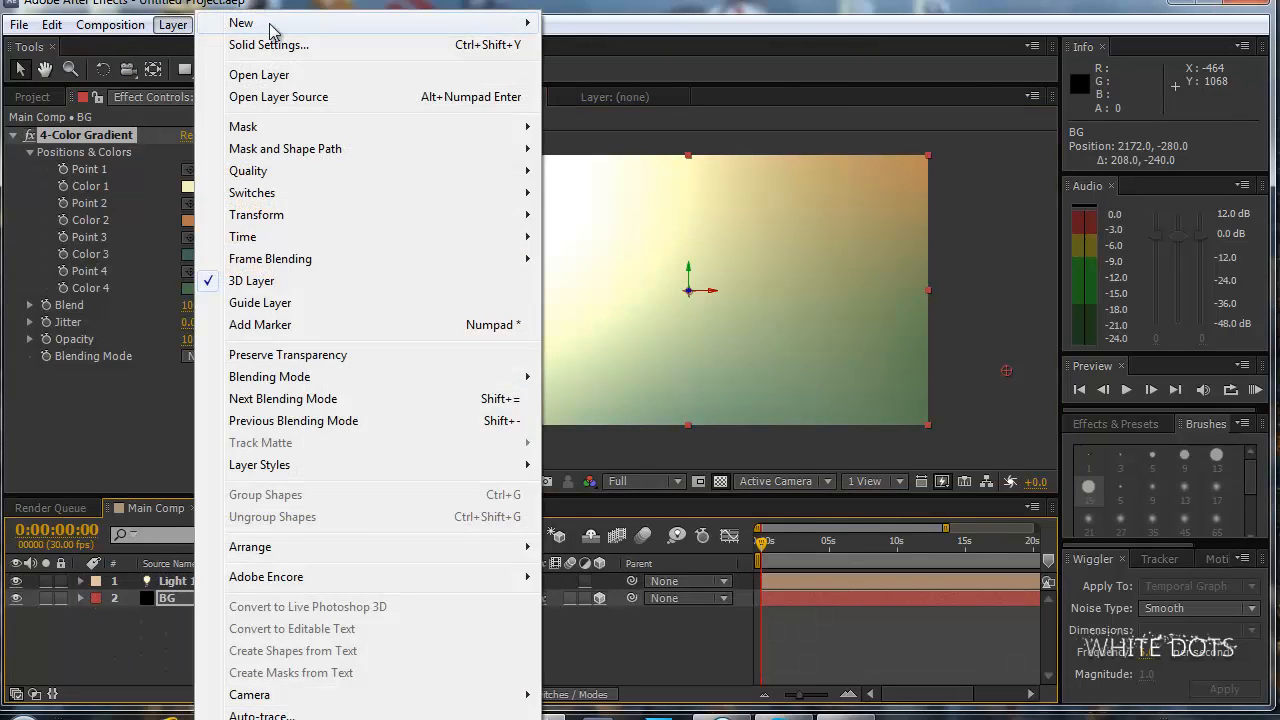
{"action": "mouse_move", "coordinate": [305, 24]}
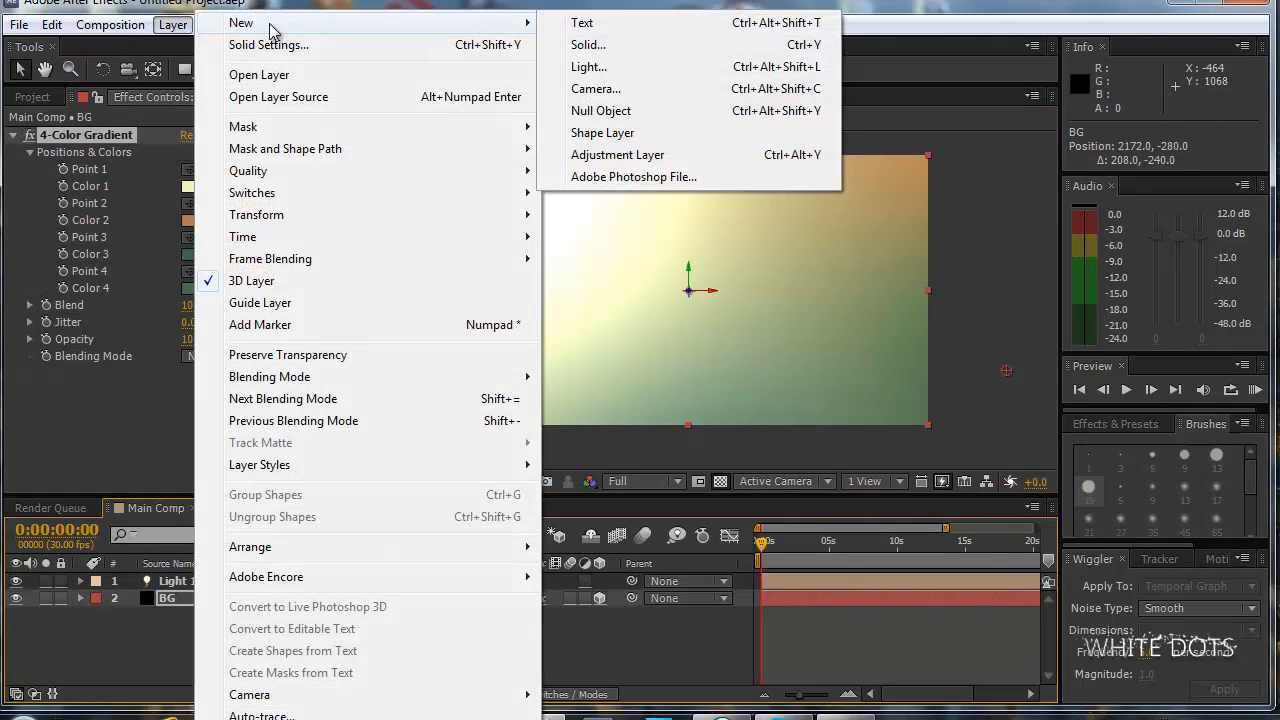
{"action": "left_click", "coordinate": [610, 45]}
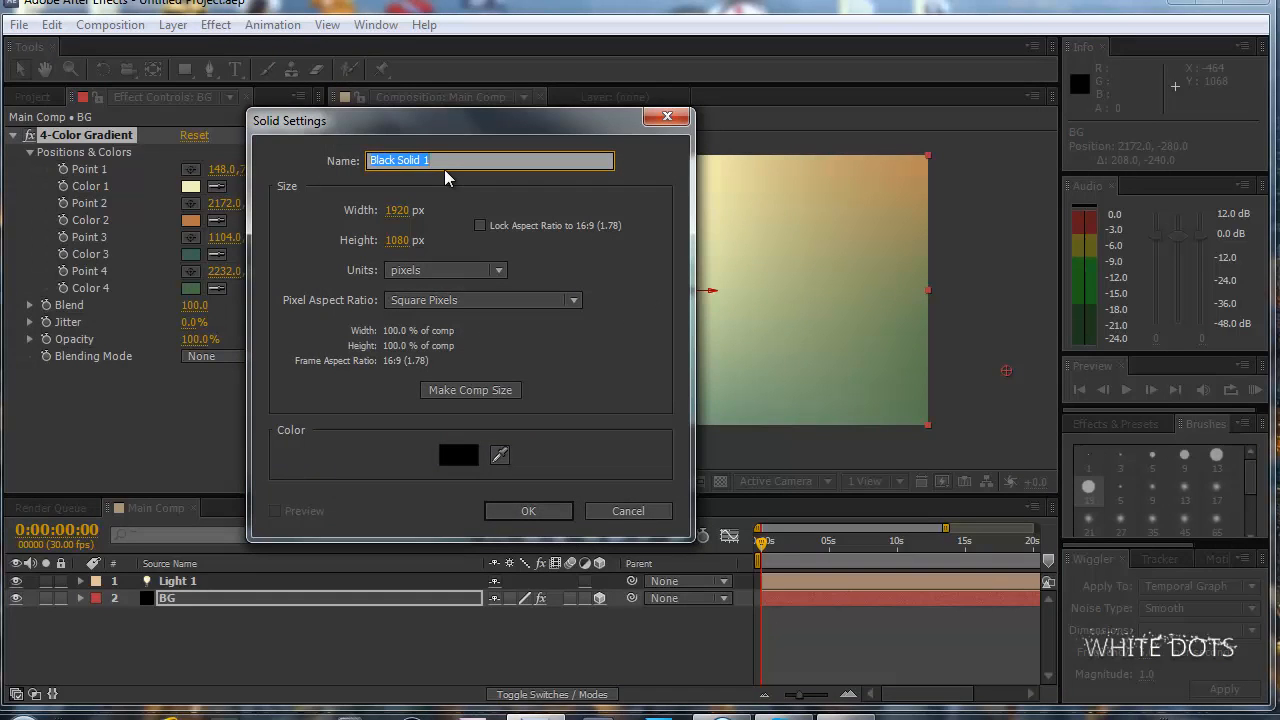
{"action": "type", "text": "Particular"}
{"action": "left_click", "coordinate": [528, 512]}
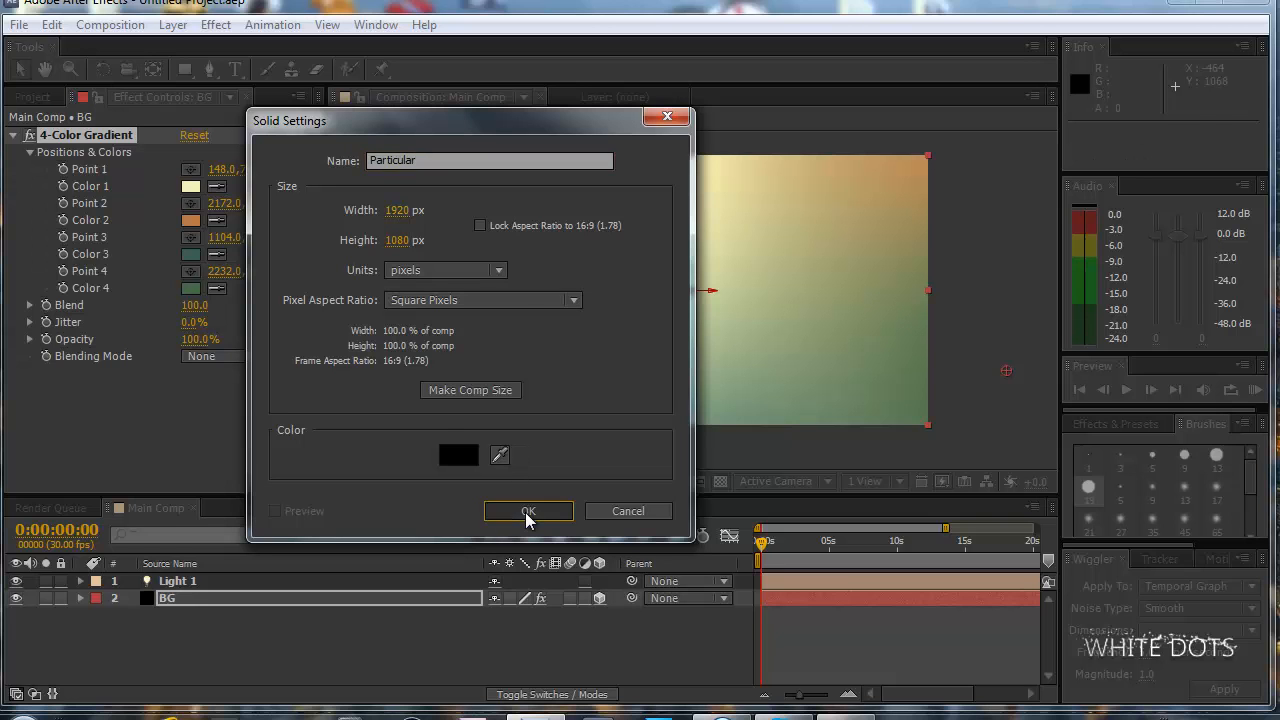
Apply the Trapcode Particular effect to the Particular layer.
{"action": "left_click", "coordinate": [214, 26]}
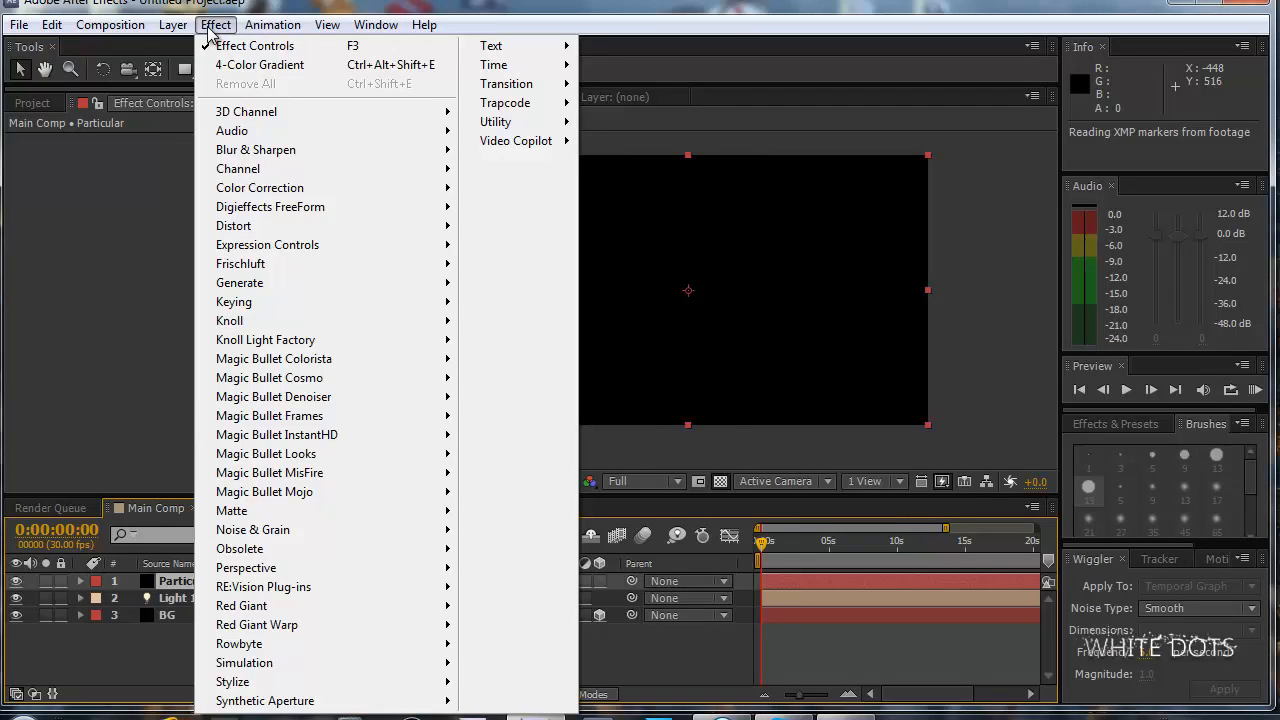
{"action": "mouse_move", "coordinate": [562, 103]}
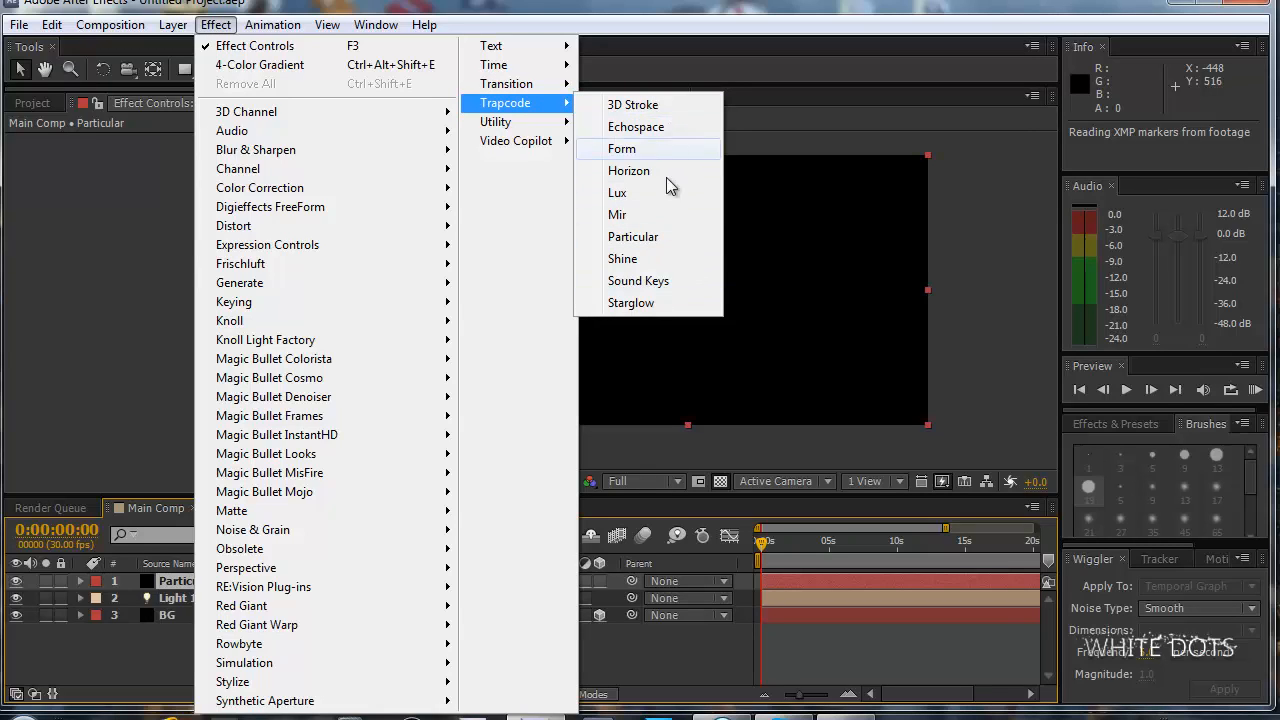
{"action": "left_click", "coordinate": [641, 240]}
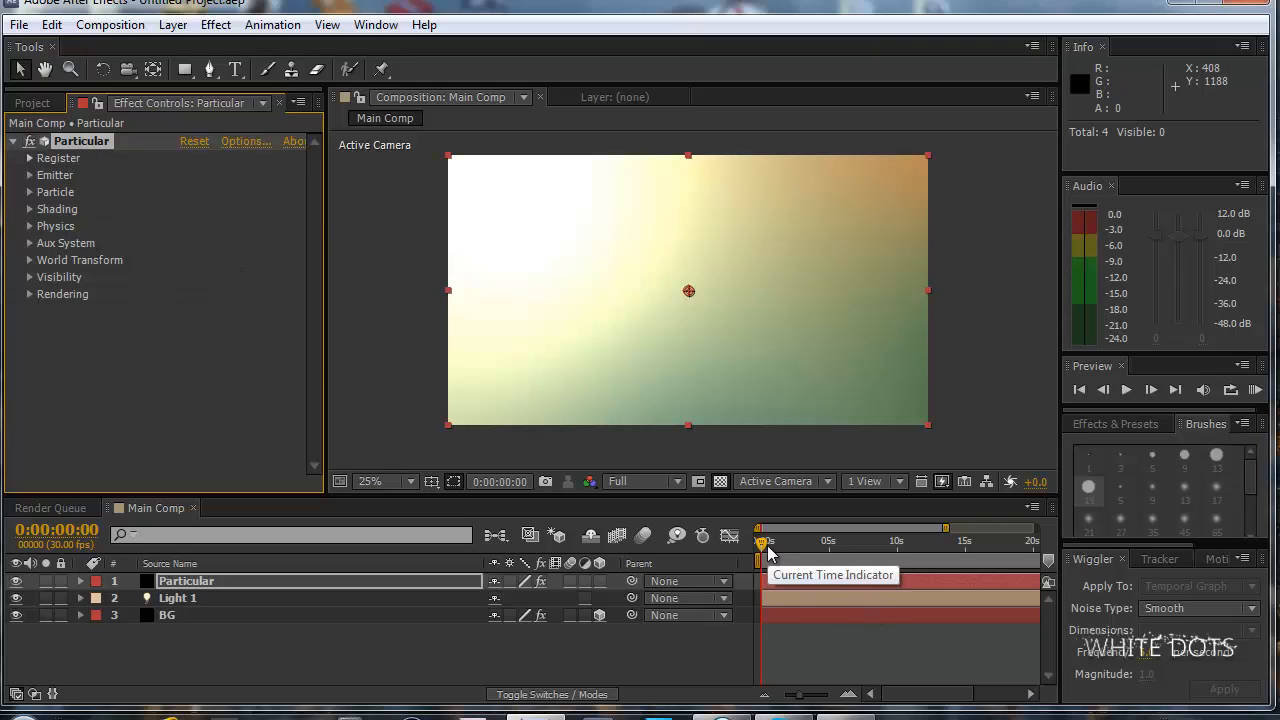
Extend the visible timeline range to the full 30 seconds and go to 0:00:04:26 to inspect the emitted particles.
{"action": "left_click_drag", "start_coordinate": [945, 527], "coordinate": [1036, 527]}
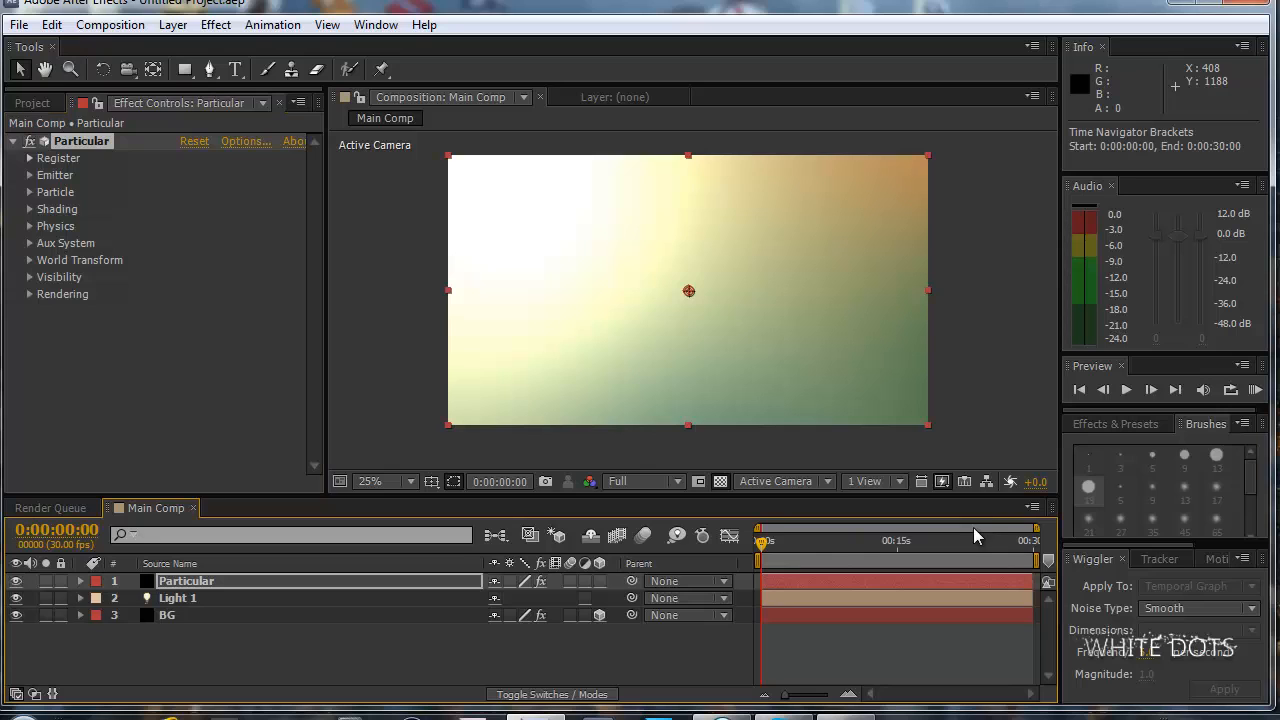
{"action": "left_click", "coordinate": [805, 543]}
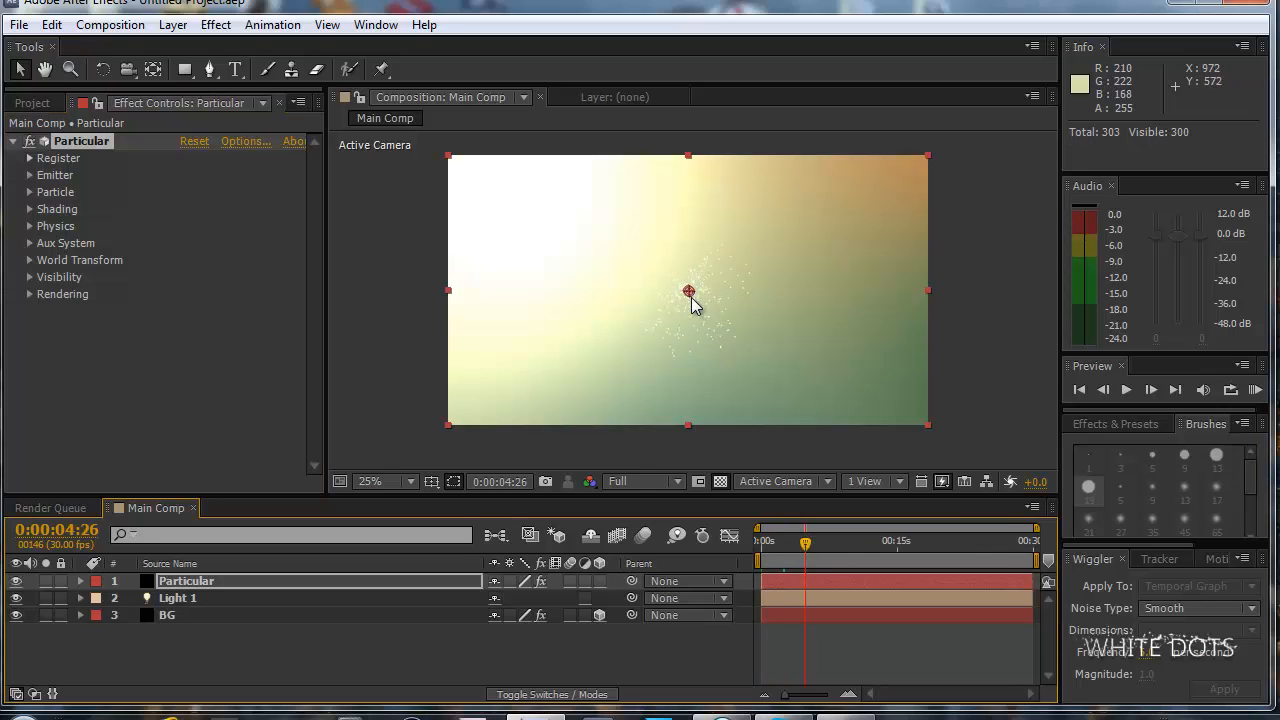
{"action": "scroll", "coordinate": [689, 291], "scroll_direction": "up", "scroll_amount": 1}
{"action": "scroll", "coordinate": [689, 291], "scroll_direction": "down", "scroll_amount": 1}
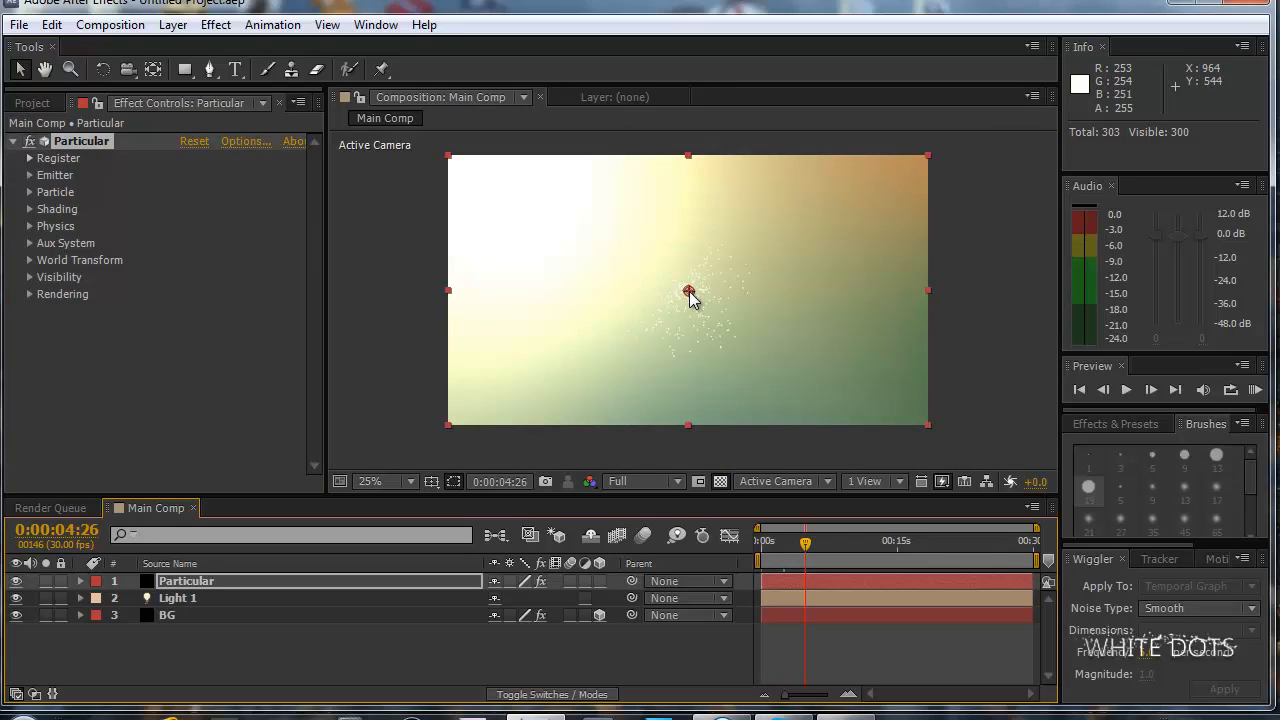
{"action": "scroll", "coordinate": [689, 291], "scroll_direction": "up", "scroll_amount": 2}
Turn off the transparency grid and temporarily hide the BG layer to check the particles against black.
{"action": "left_click", "coordinate": [16, 615]}
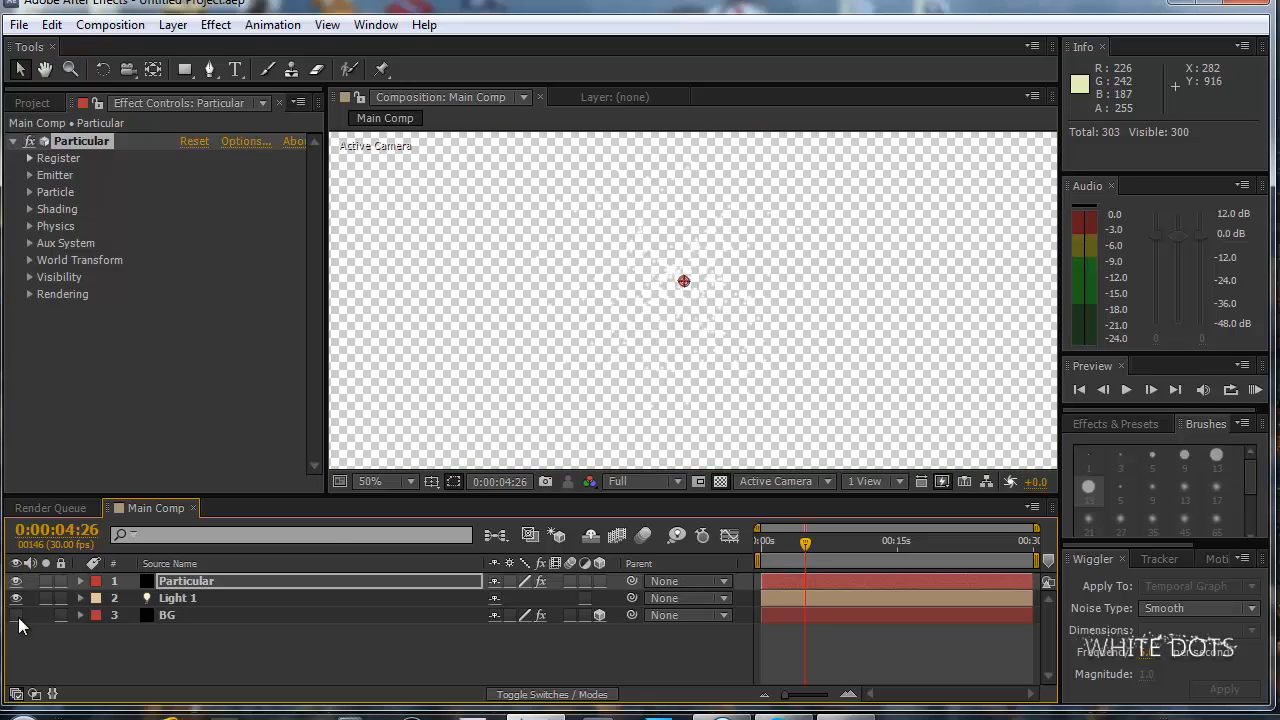
{"action": "left_click", "coordinate": [720, 481]}
{"action": "scroll", "coordinate": [700, 335], "scroll_direction": "down", "scroll_amount": 2}
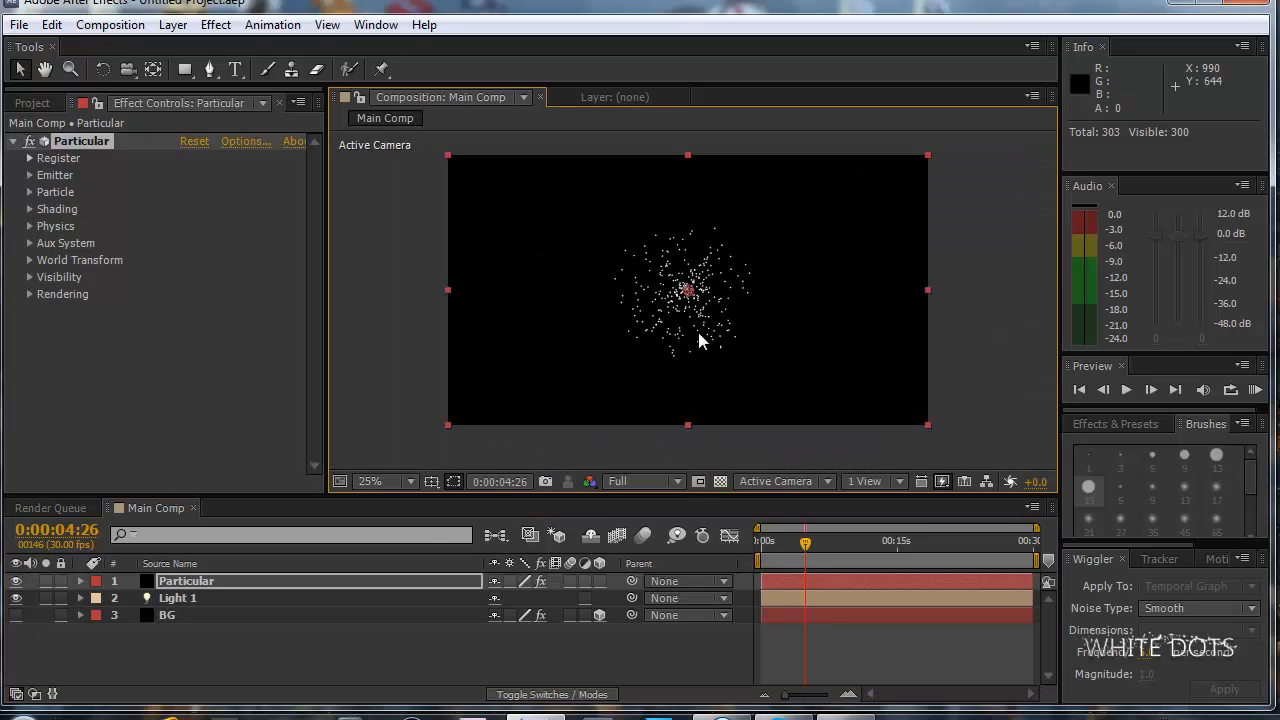
{"action": "left_click", "coordinate": [16, 615]}
{"action": "left_click", "coordinate": [16, 615]}
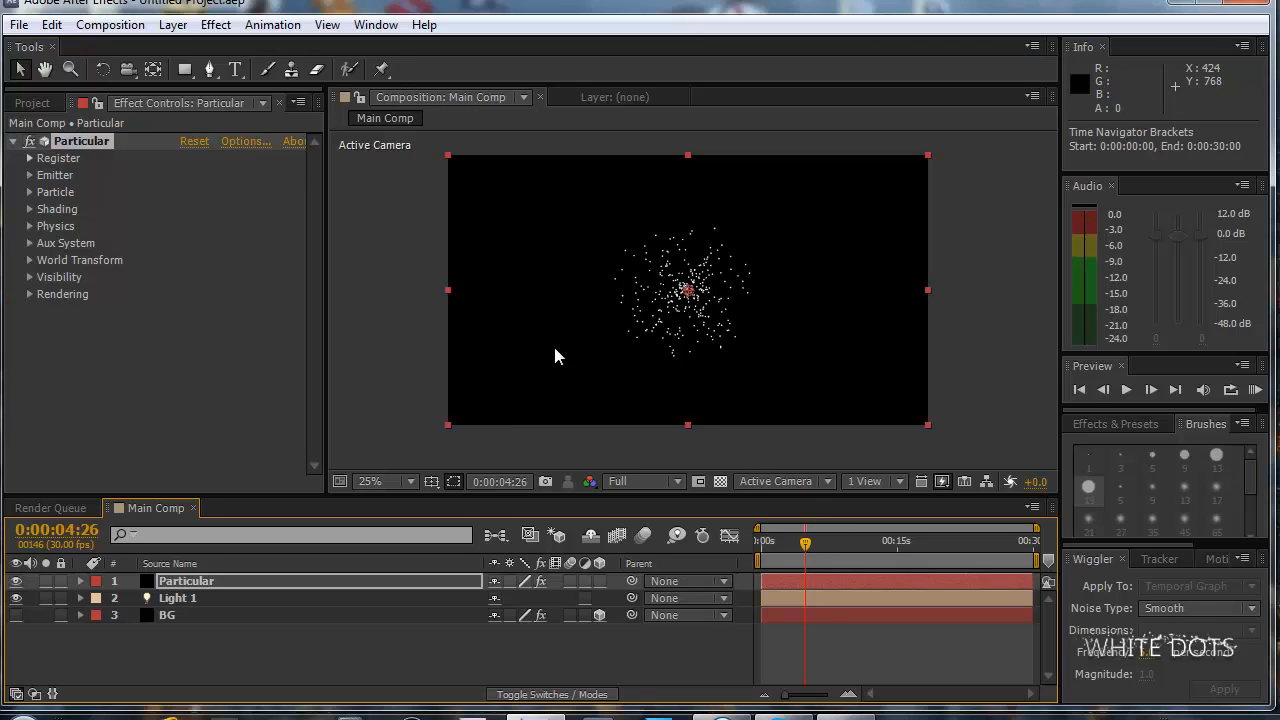
{"action": "left_click", "coordinate": [16, 615]}
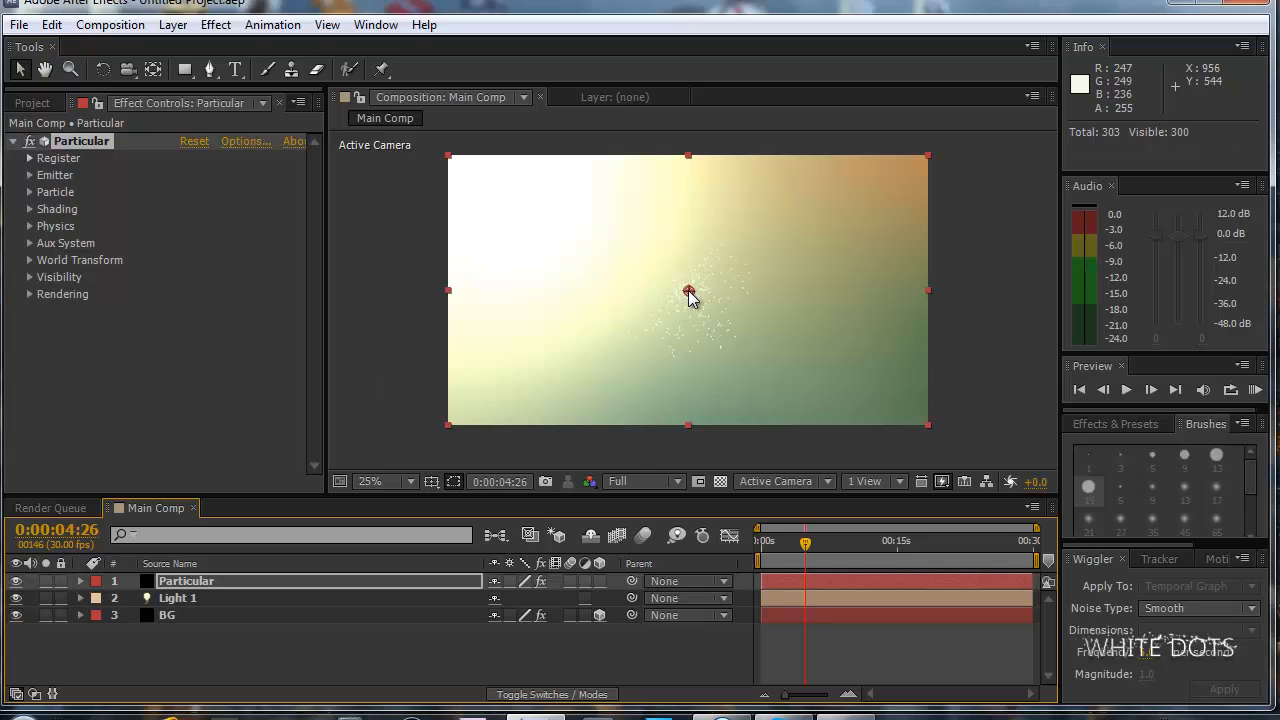
Move the particle emitter to about 512, 784, toward the composition's lower-left area, and check its Emitter settings.
{"action": "left_click_drag", "start_coordinate": [690, 293], "coordinate": [573, 351]}
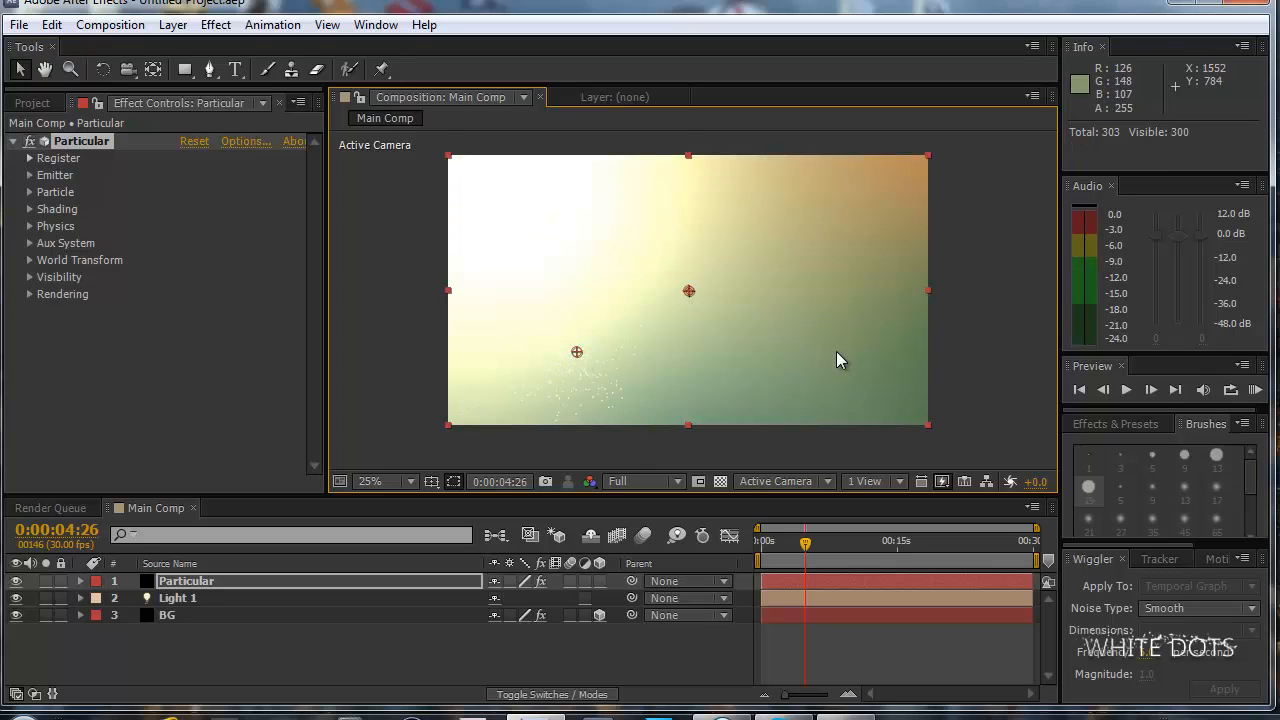
{"action": "left_click", "coordinate": [30, 175]}
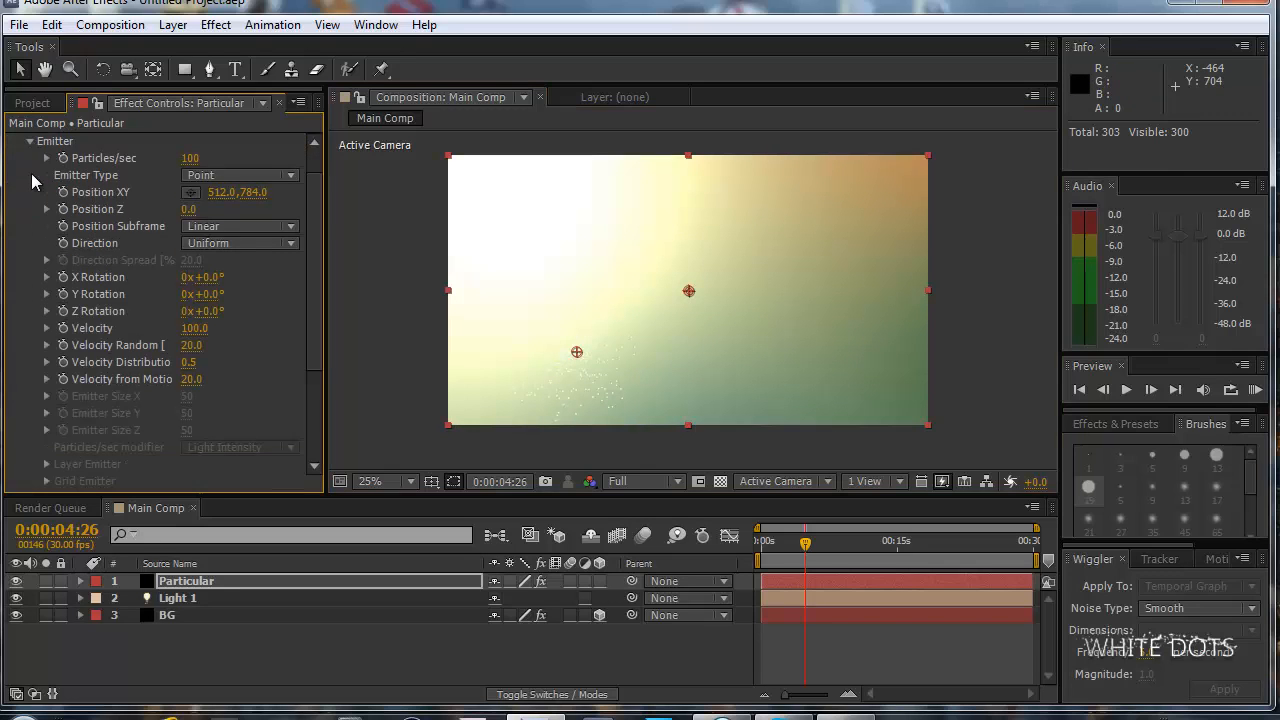
{"action": "left_click", "coordinate": [31, 142]}
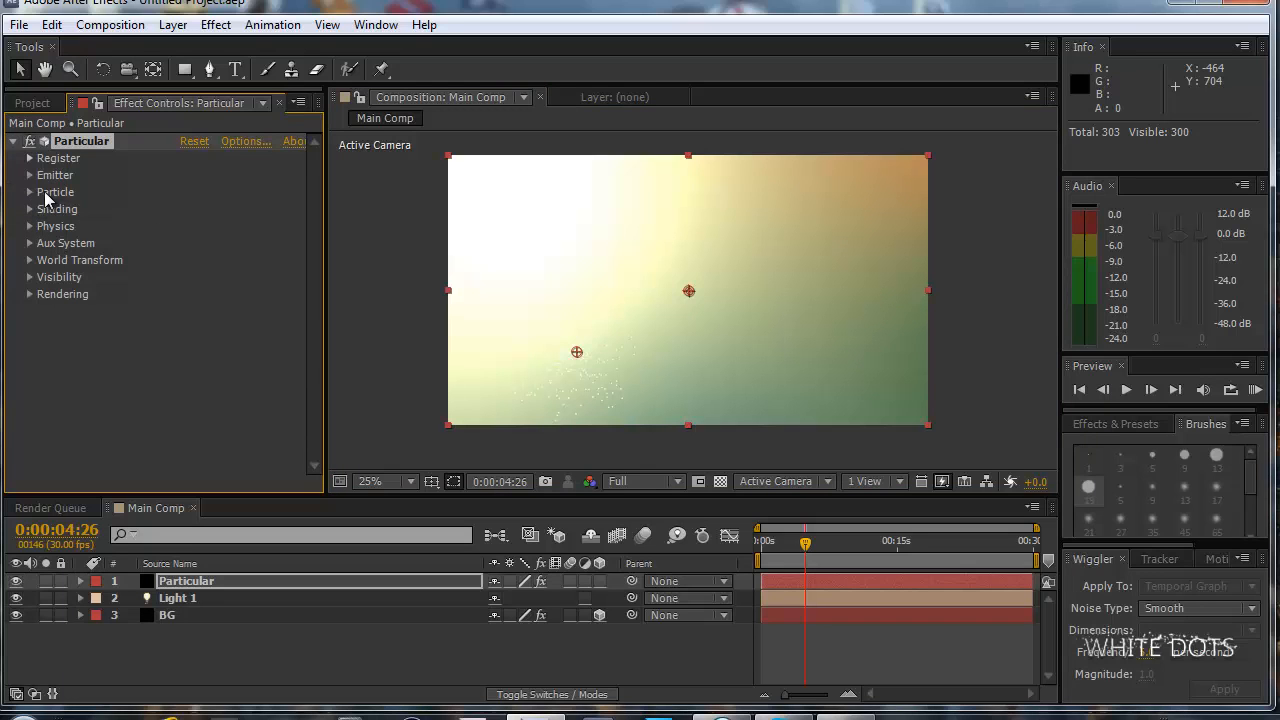
Set the particle color in Particular's Particle settings to black (000000).
{"action": "left_click", "coordinate": [30, 192]}
{"action": "left_click", "coordinate": [188, 382]}
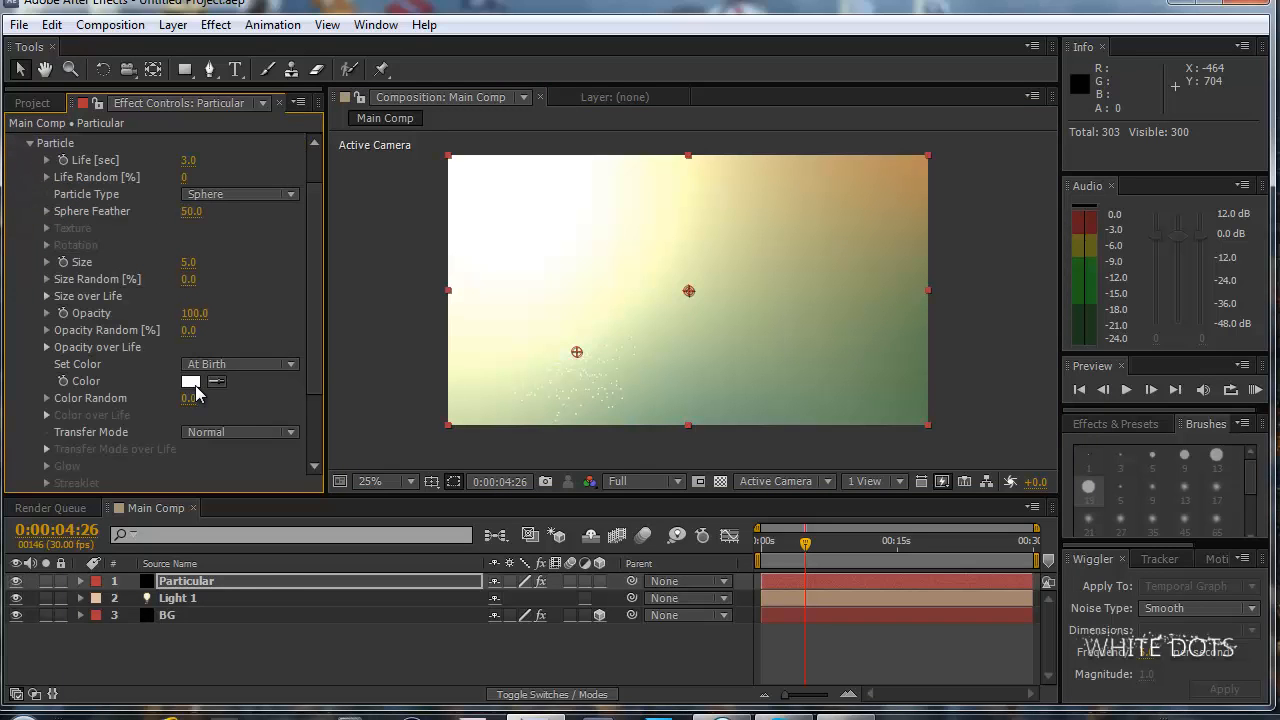
{"action": "left_click", "coordinate": [262, 628]}
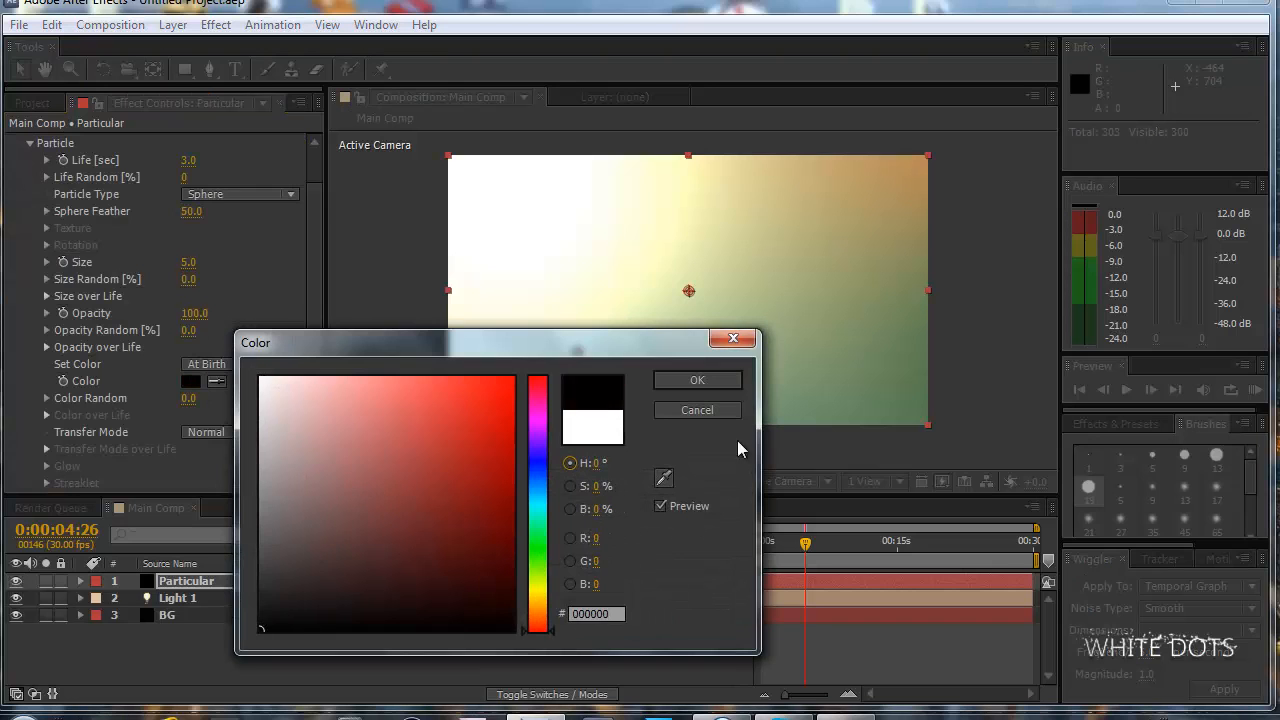
{"action": "left_click", "coordinate": [697, 376]}
{"action": "scroll", "coordinate": [315, 282], "scroll_direction": "up", "scroll_amount": 2}
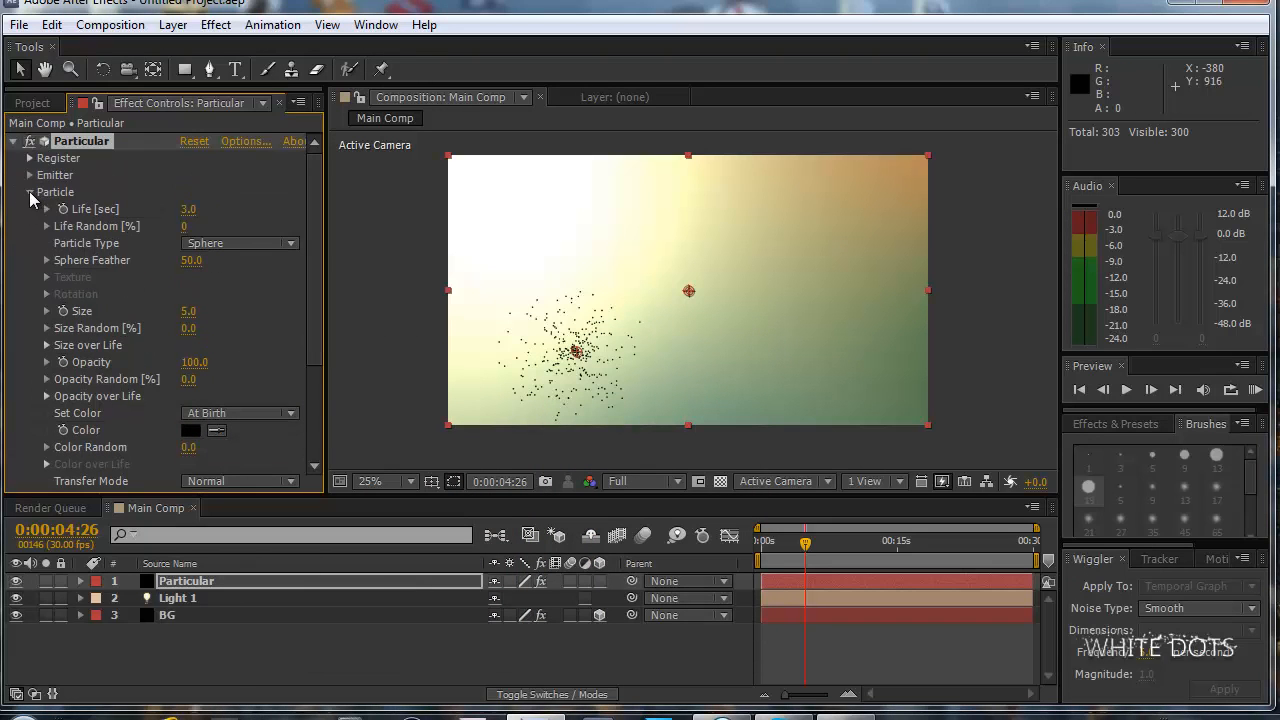
{"action": "left_click", "coordinate": [31, 193]}
Set the emitter's Velocity and Velocity Random to 0.
{"action": "left_click", "coordinate": [30, 175]}
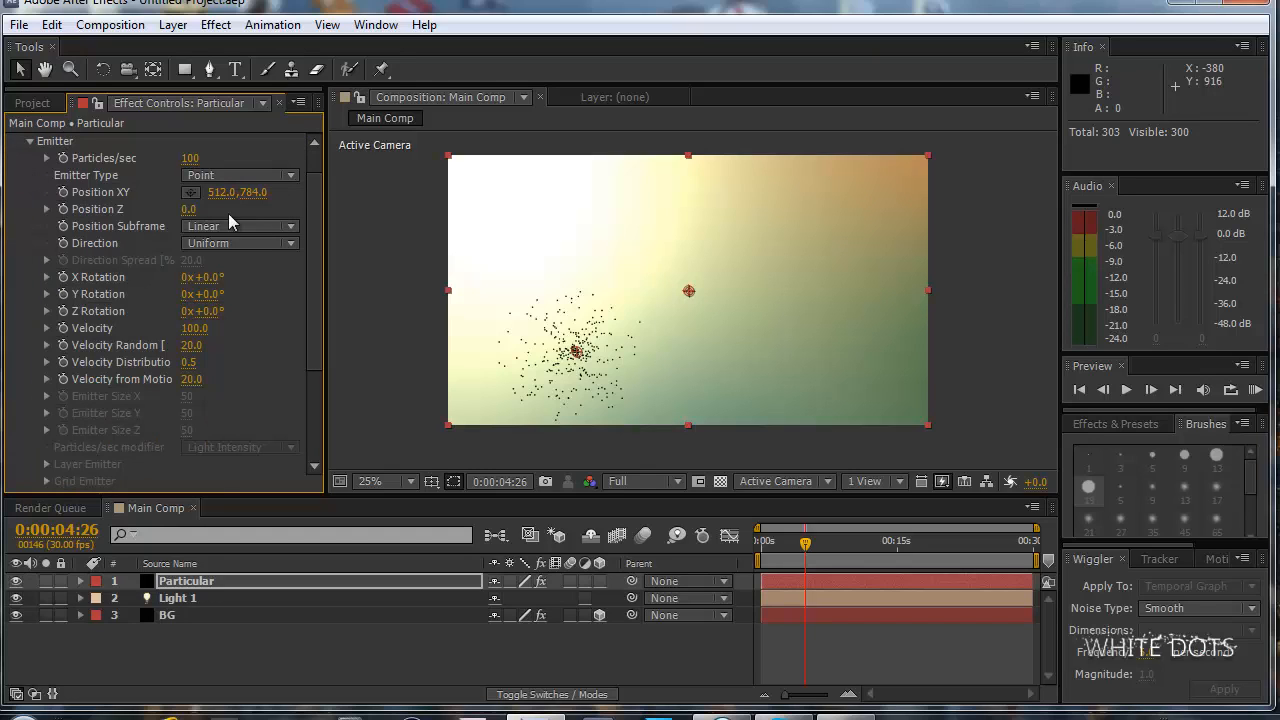
{"action": "scroll", "coordinate": [309, 223], "scroll_direction": "up", "scroll_amount": 2}
{"action": "left_click", "coordinate": [31, 176]}
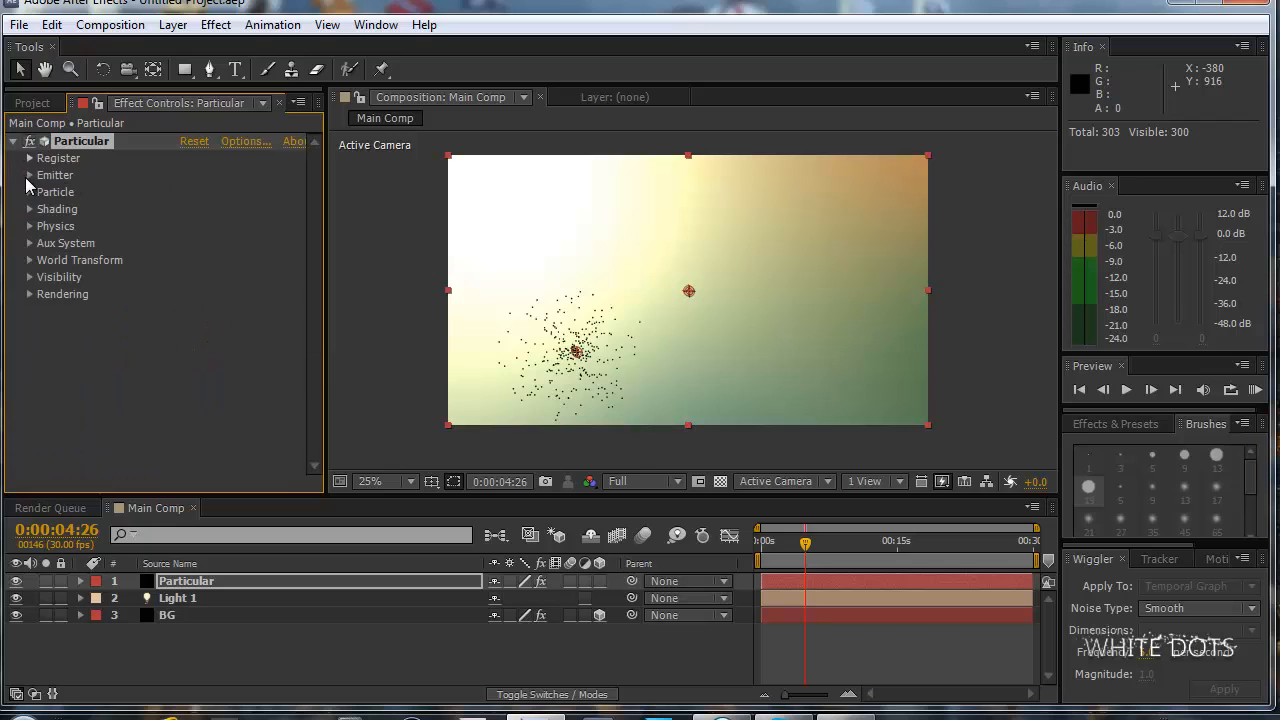
{"action": "left_click", "coordinate": [29, 176]}
{"action": "scroll", "coordinate": [315, 231], "scroll_direction": "up", "scroll_amount": 2}
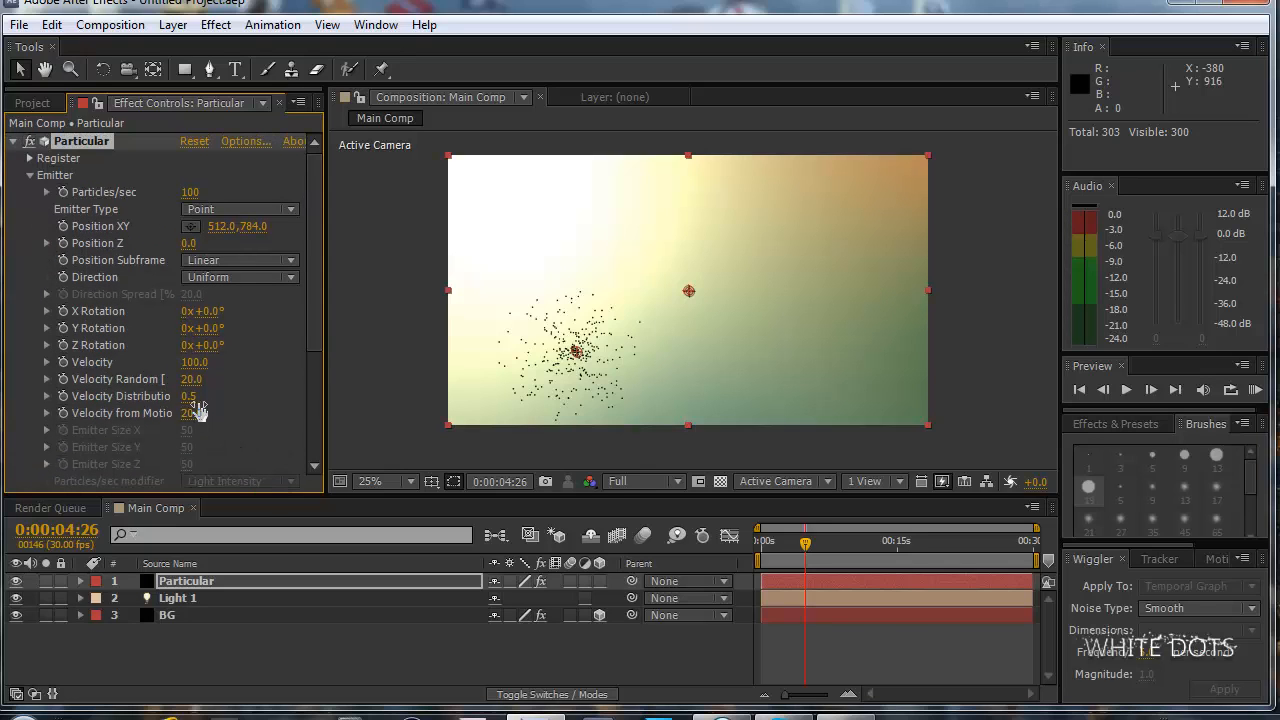
{"action": "left_click", "coordinate": [195, 364]}
{"action": "type", "text": "0"}
{"action": "left_click", "coordinate": [207, 385]}
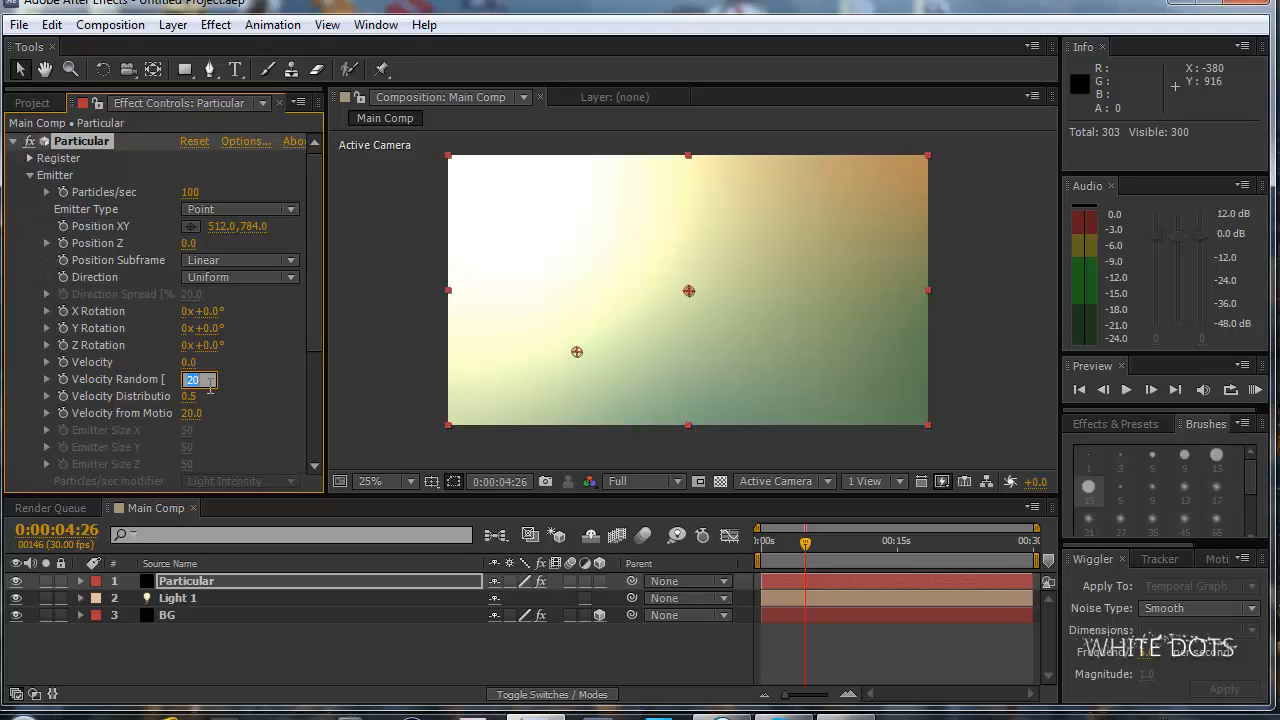
{"action": "type", "text": "0"}
Set the emitter's Velocity Distribution and Velocity from Motion to 0.
{"action": "left_click", "coordinate": [195, 397]}
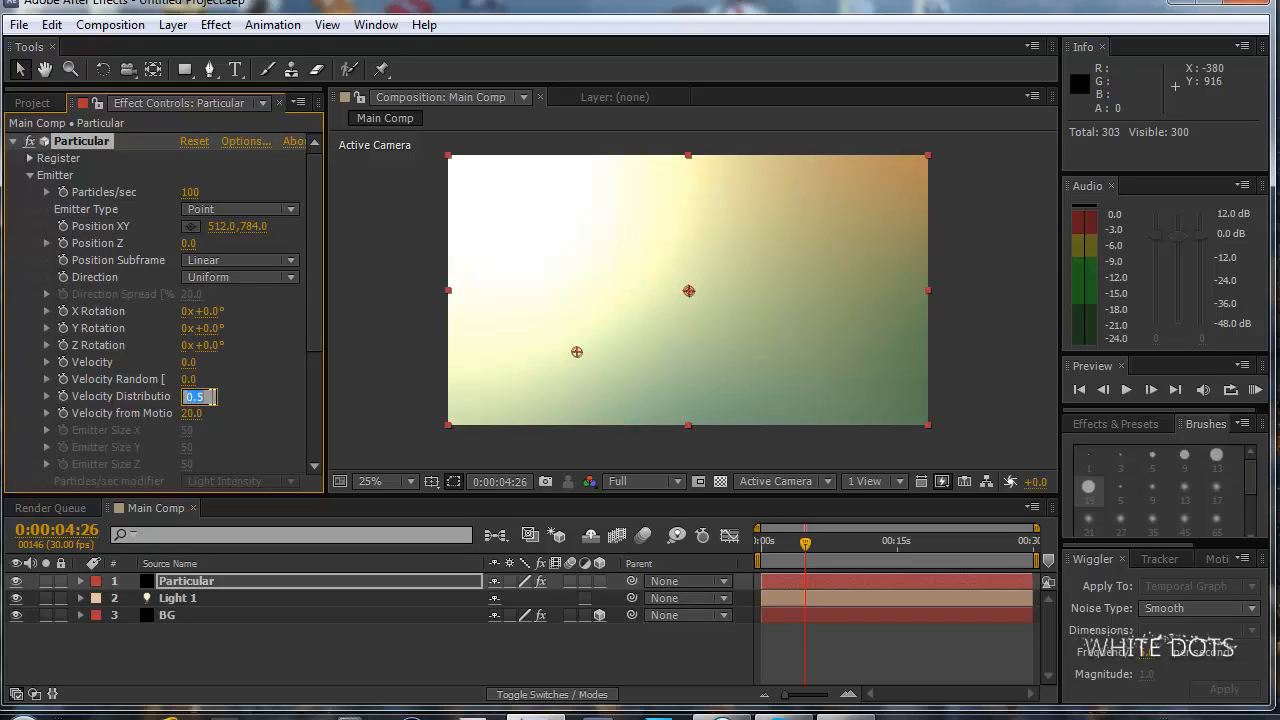
{"action": "left_click", "coordinate": [191, 415]}
{"action": "type", "text": "0"}
{"action": "left_click", "coordinate": [246, 373]}
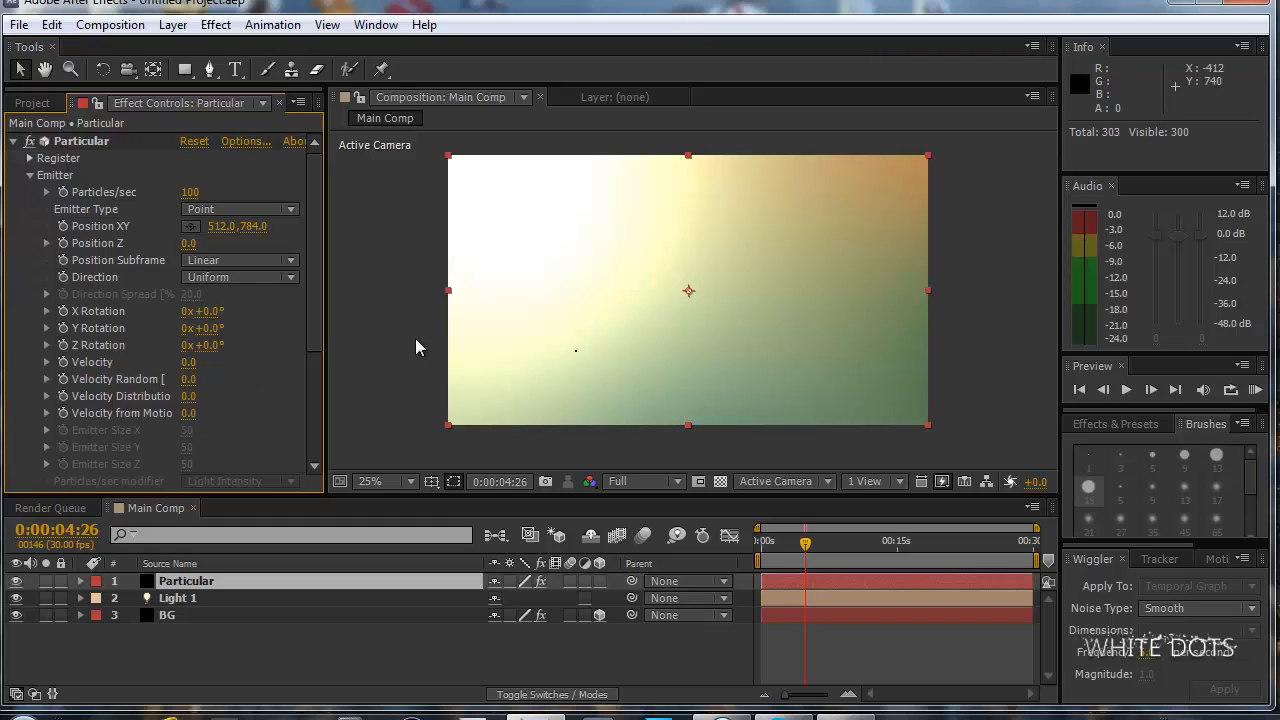
Try an emitter Velocity of -40 and return it to 0.
{"action": "mouse_move", "coordinate": [191, 363]}
{"action": "left_mouse_down"}
{"action": "mouse_move", "coordinate": [260, 363]}
{"action": "mouse_move", "coordinate": [189, 365]}
{"action": "left_mouse_up"}
{"action": "left_click", "coordinate": [189, 365]}
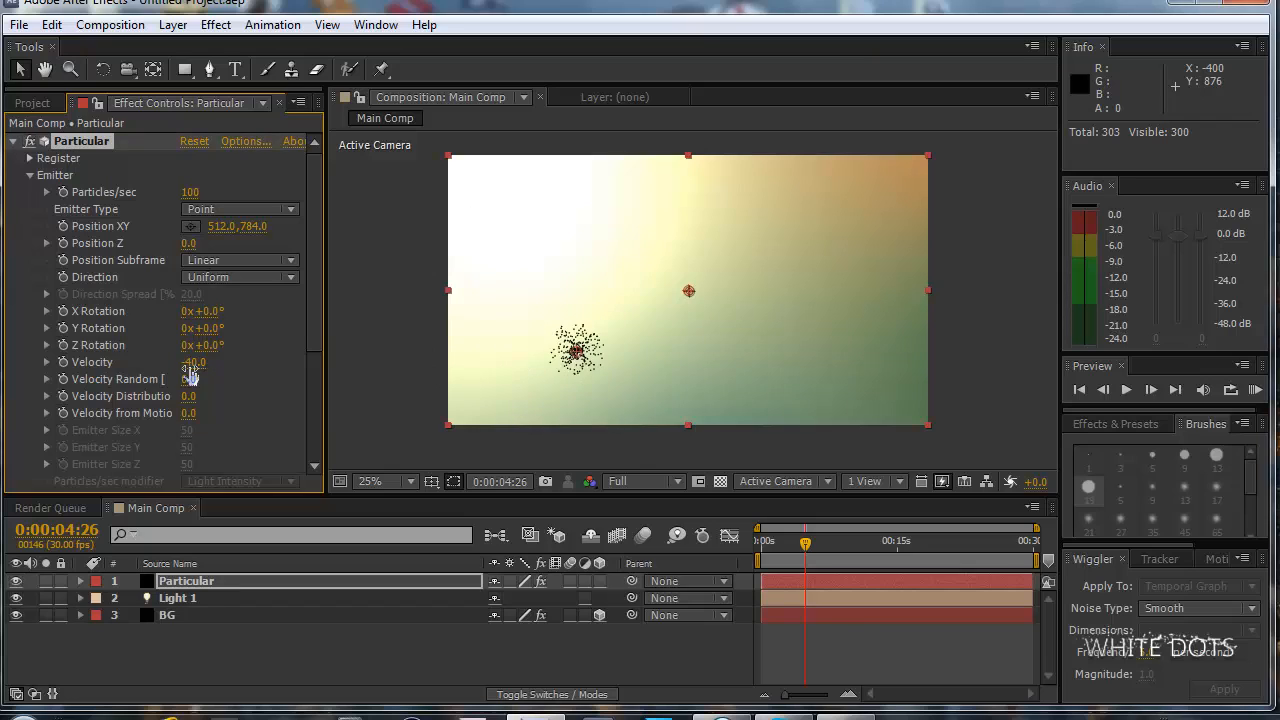
{"action": "type", "text": "0"}
{"action": "left_click", "coordinate": [254, 366]}
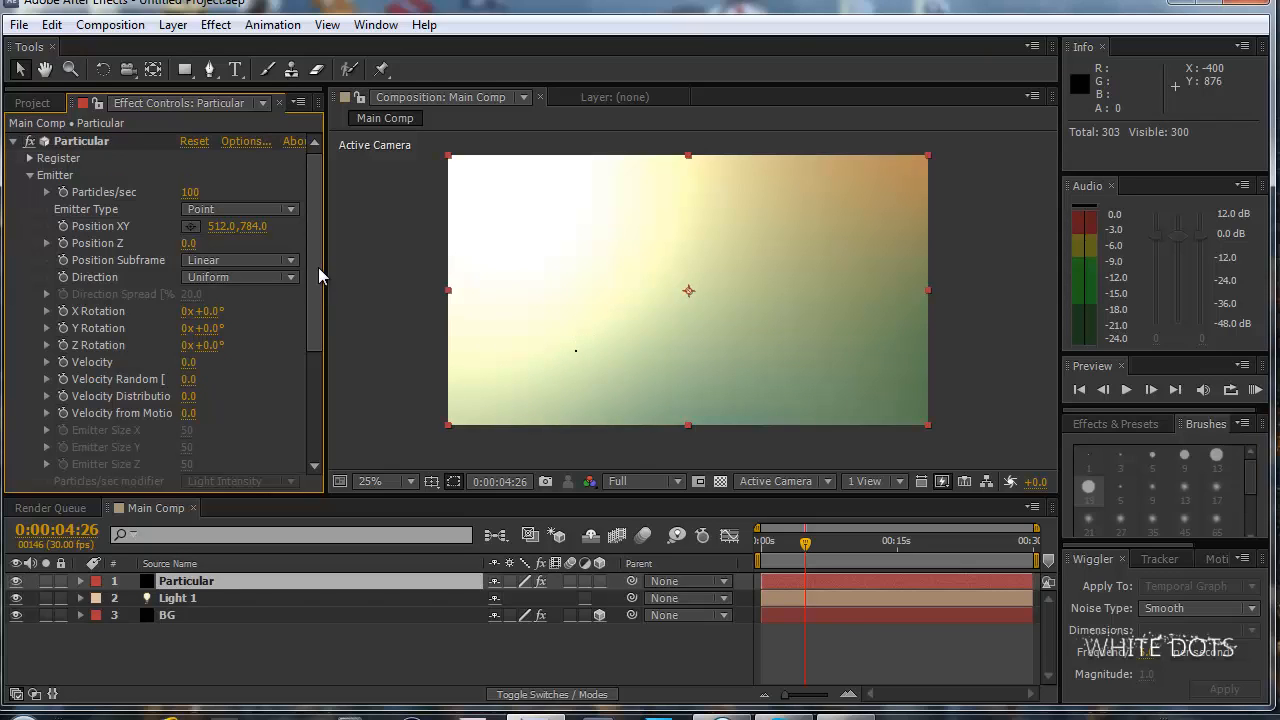
Set the Gravity in Particular's Physics settings to -60 to send the particles upward.
{"action": "left_click_drag", "start_coordinate": [314, 265], "coordinate": [307, 368]}
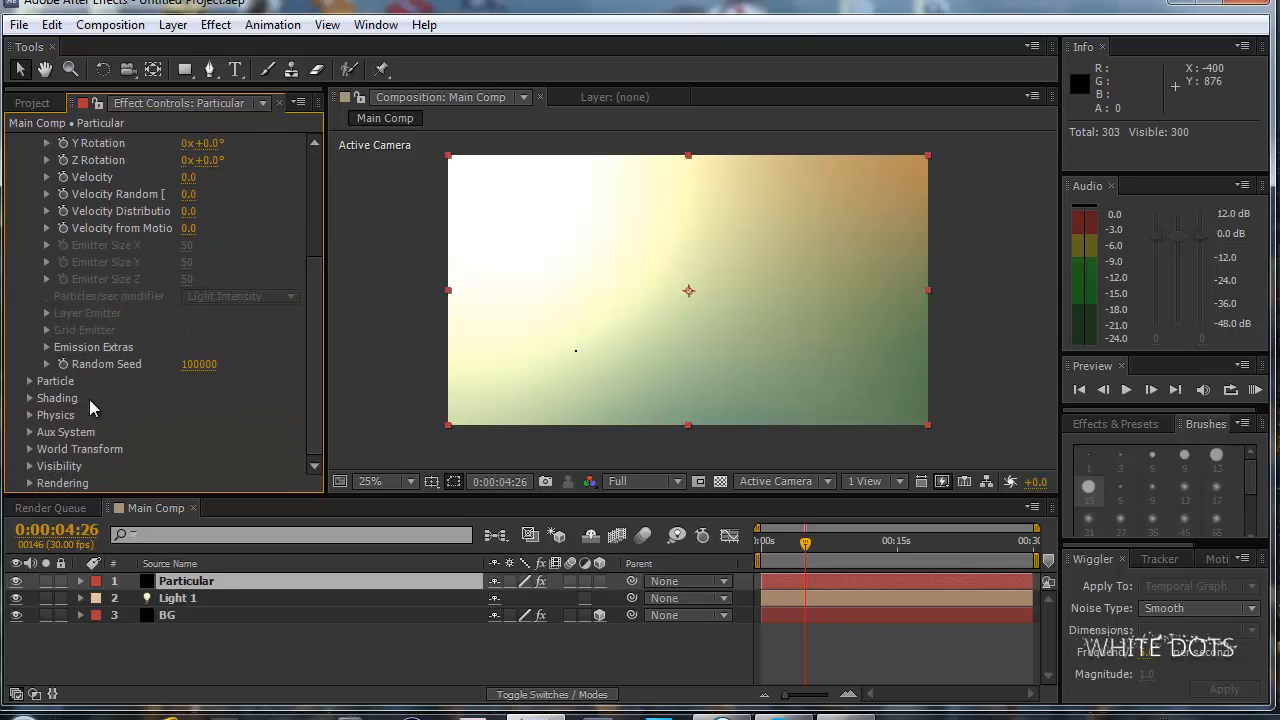
{"action": "left_click", "coordinate": [31, 415]}
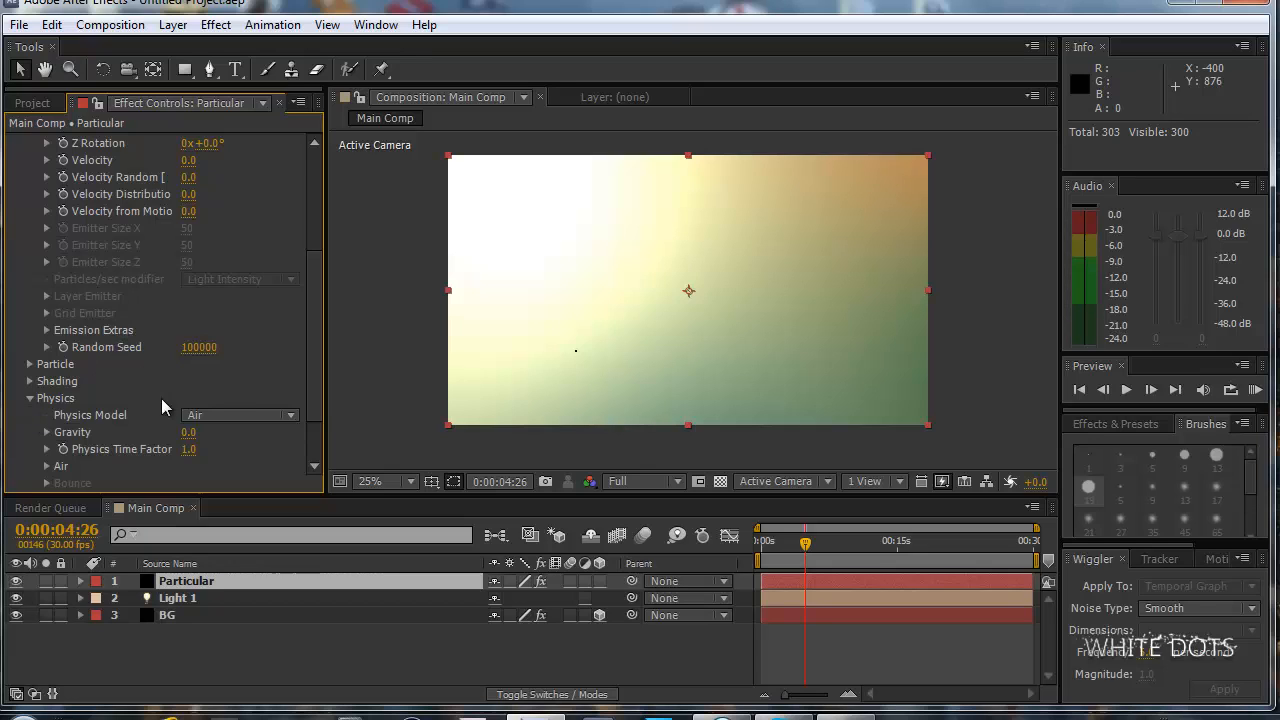
{"action": "left_click_drag", "start_coordinate": [320, 335], "coordinate": [318, 355]}
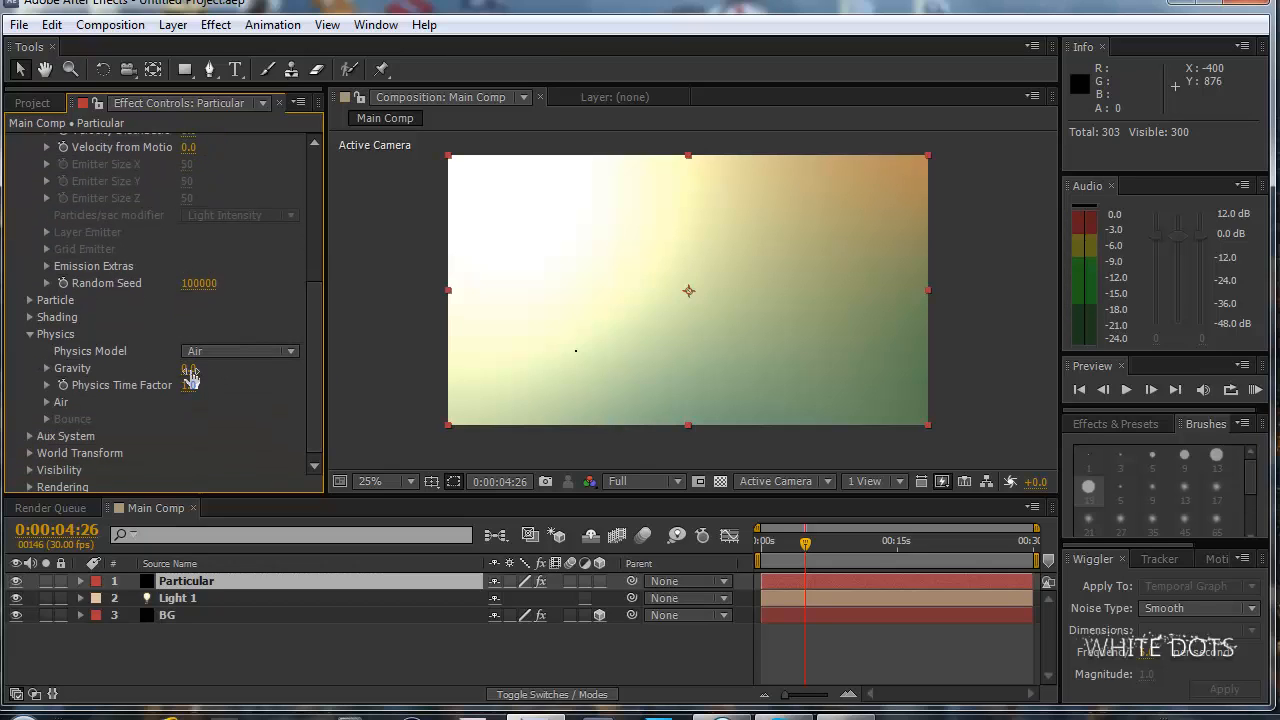
{"action": "left_click_drag", "start_coordinate": [189, 369], "coordinate": [186, 368]}
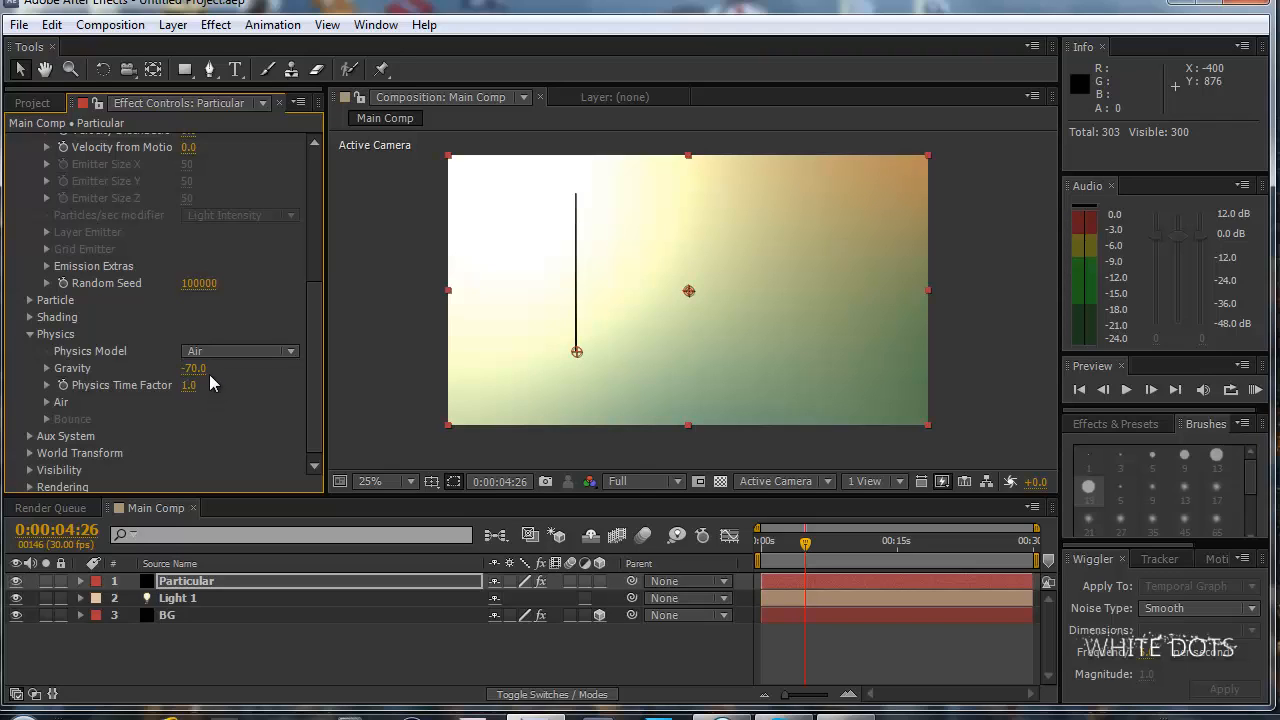
{"action": "left_click", "coordinate": [196, 368]}
{"action": "type", "text": "60"}
{"action": "key", "text": "Return"}
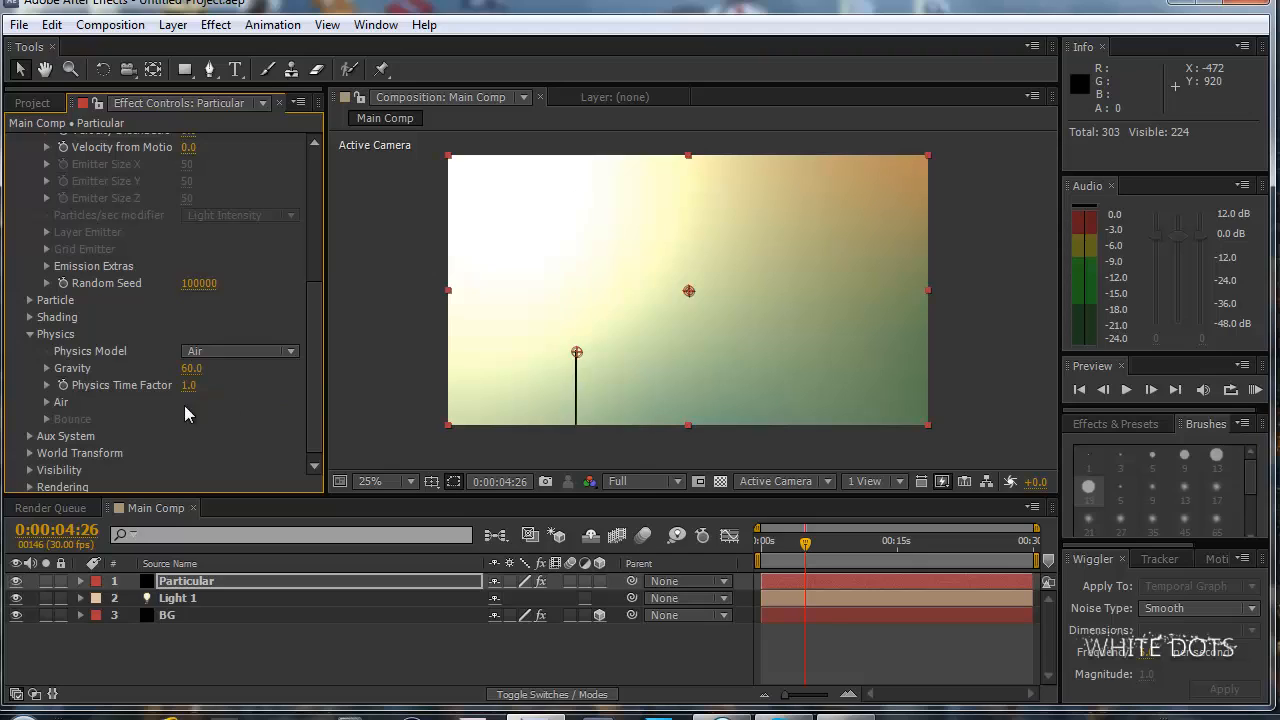
{"action": "left_click", "coordinate": [198, 369]}
{"action": "type", "text": "-60"}
{"action": "key", "text": "Return"}
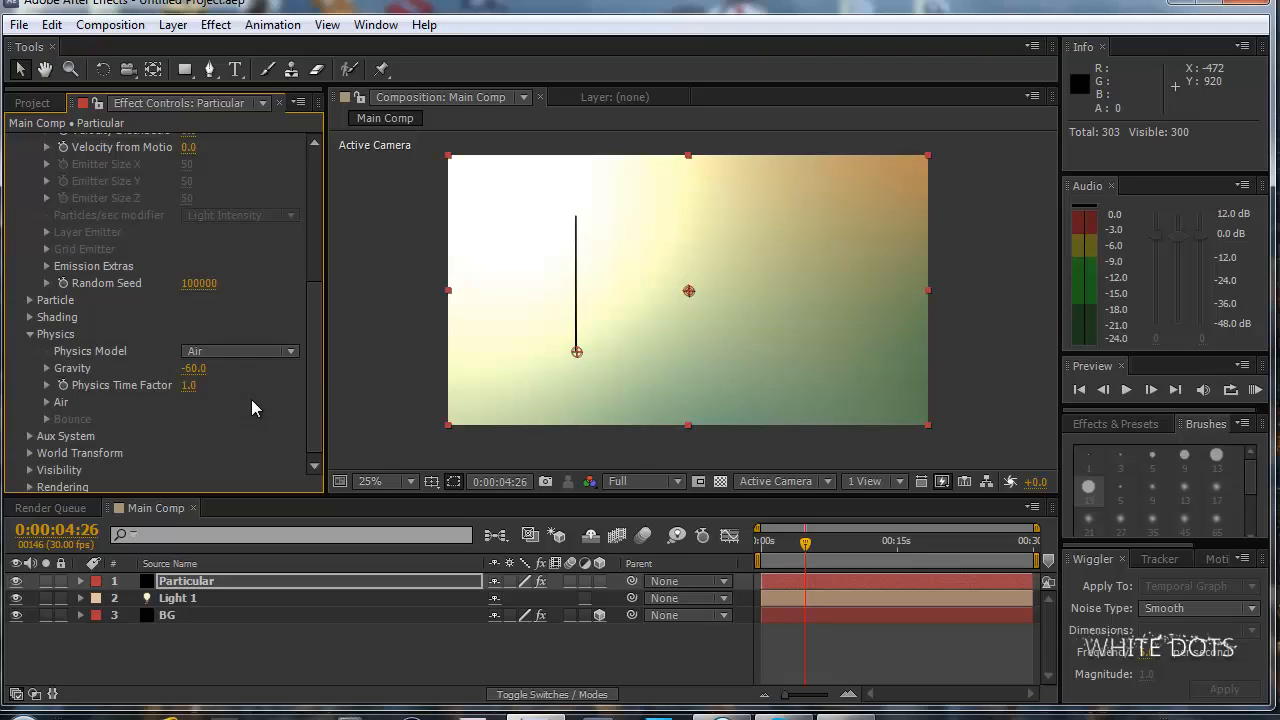
{"action": "left_click_drag", "start_coordinate": [314, 330], "coordinate": [319, 361]}
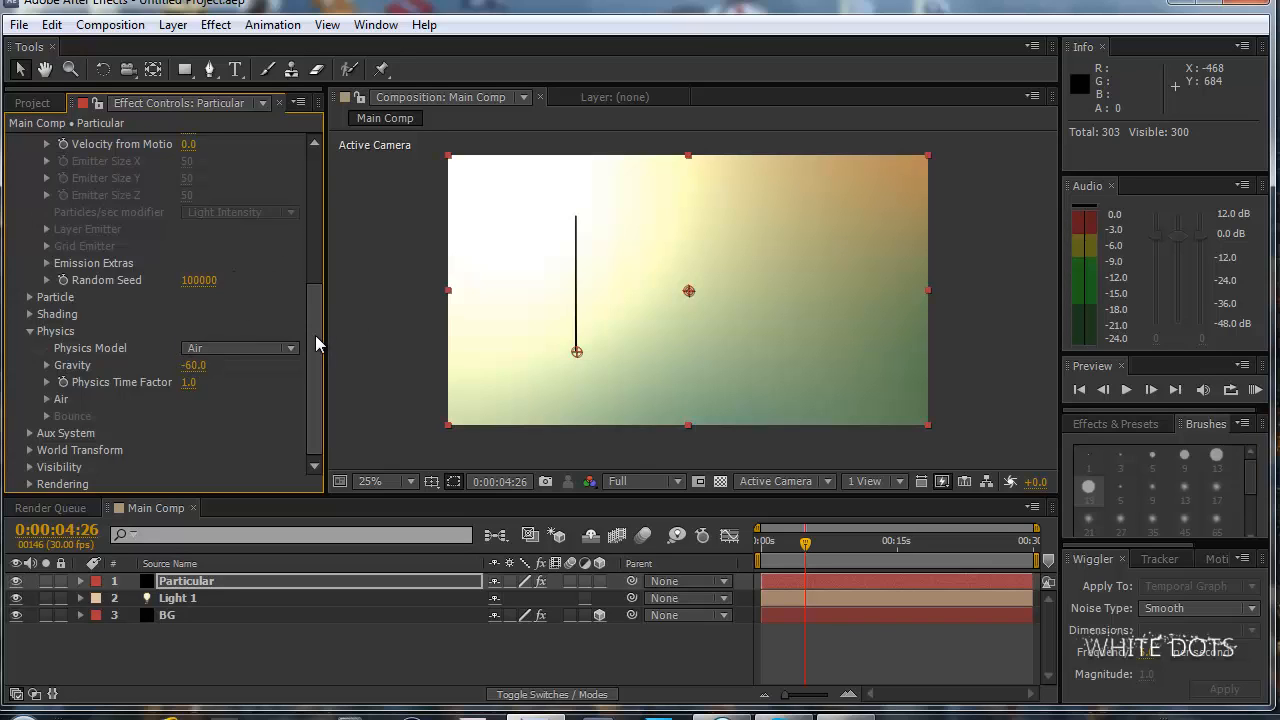
{"action": "mouse_move", "coordinate": [314, 343]}
{"action": "left_mouse_down"}
{"action": "mouse_move", "coordinate": [319, 314]}
{"action": "mouse_move", "coordinate": [319, 333]}
{"action": "left_mouse_up"}
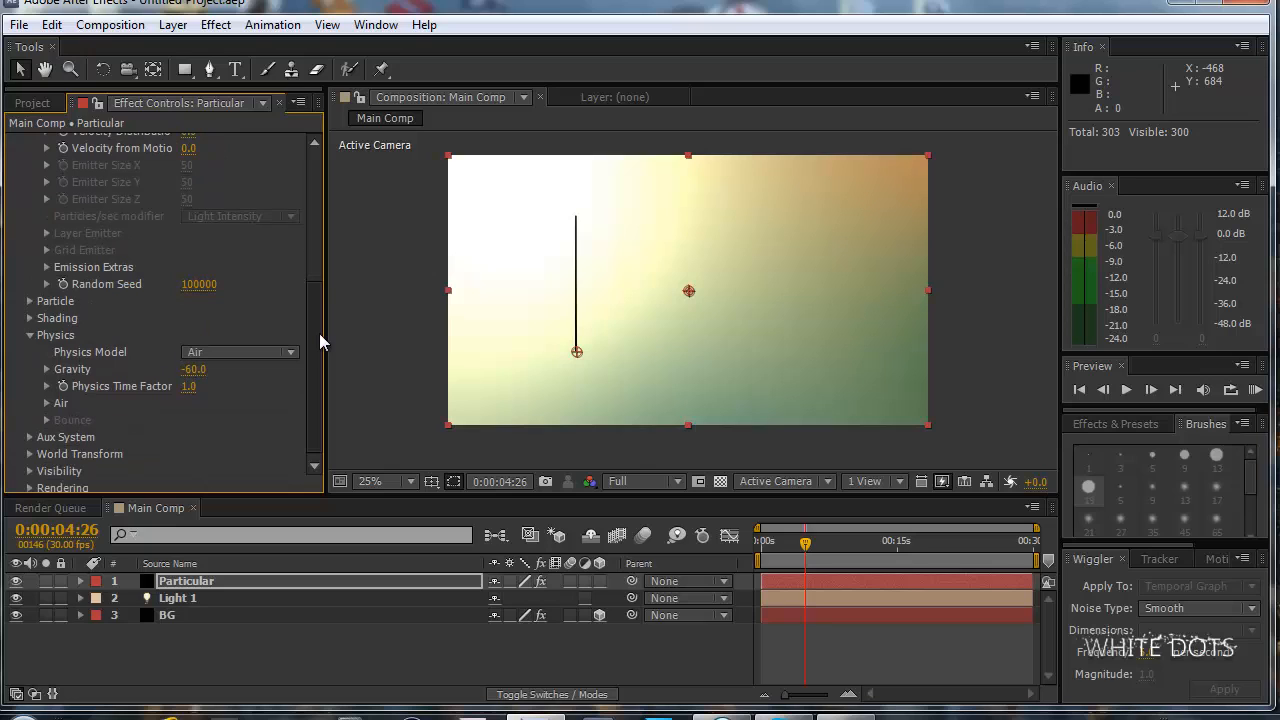
{"action": "mouse_move", "coordinate": [309, 303]}
{"action": "left_mouse_down"}
{"action": "mouse_move", "coordinate": [314, 251]}
{"action": "mouse_move", "coordinate": [326, 316]}
{"action": "left_mouse_up"}
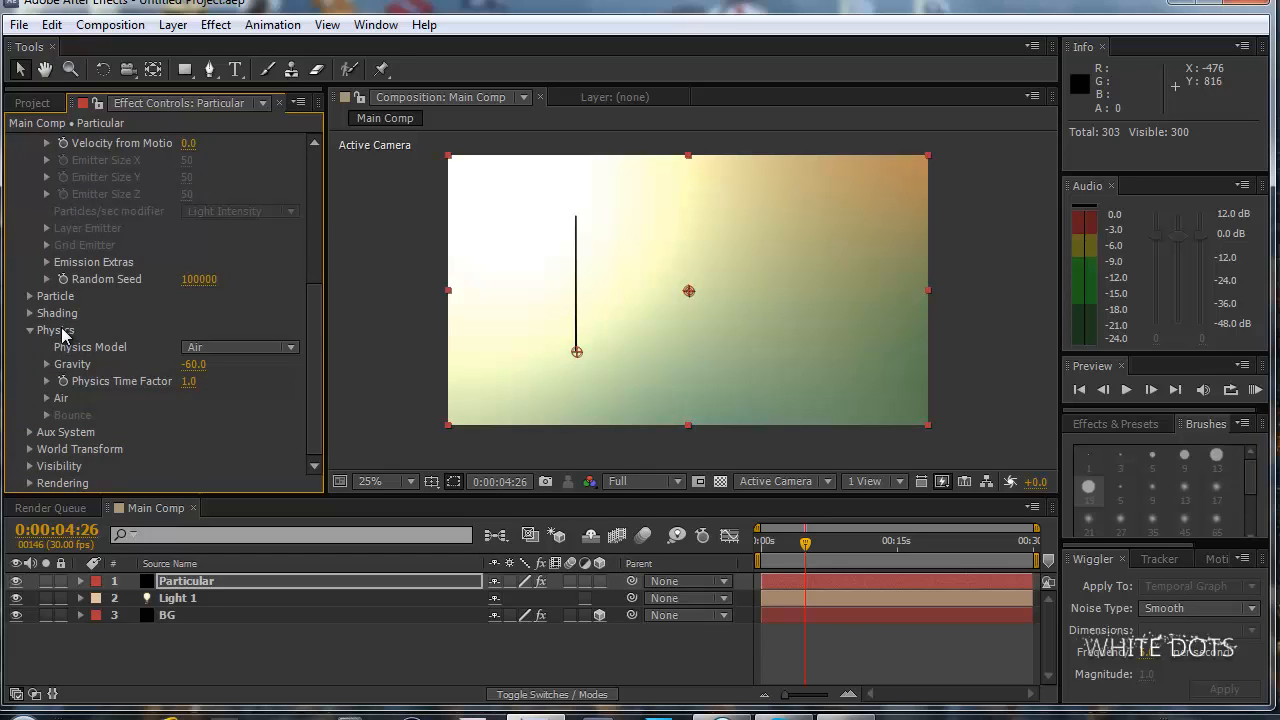
Go back to 0:00:00:20 near the start of the timeline and run a RAM preview of the particle stream.
{"action": "left_click_drag", "start_coordinate": [805, 543], "coordinate": [765, 553]}
{"action": "key", "text": "KP_0"}
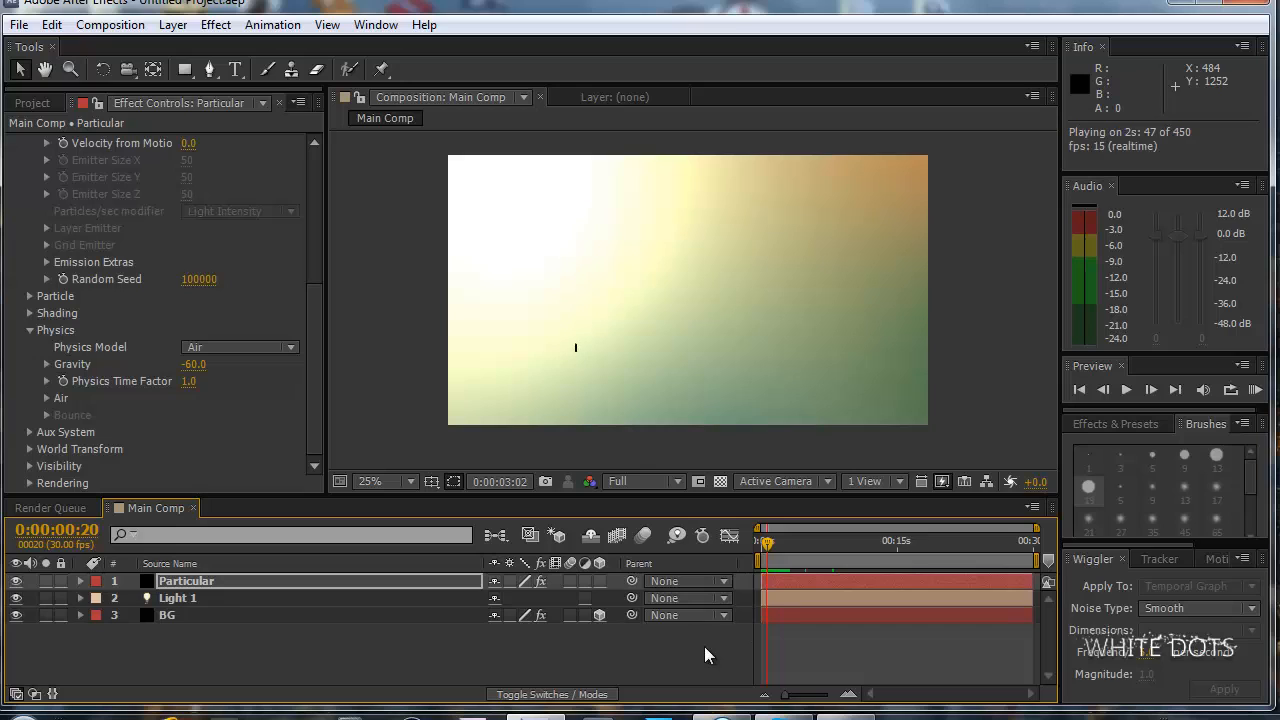
{"action": "key", "text": "space"}
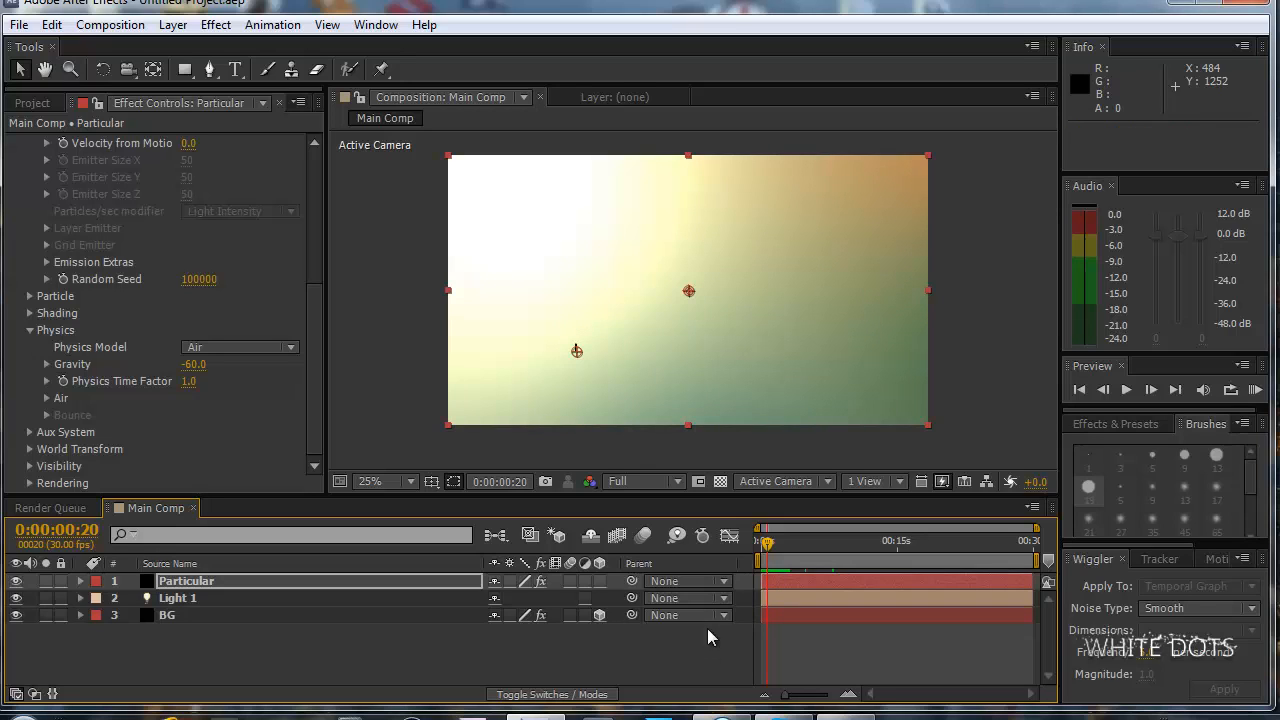
{"action": "left_click", "coordinate": [316, 310]}
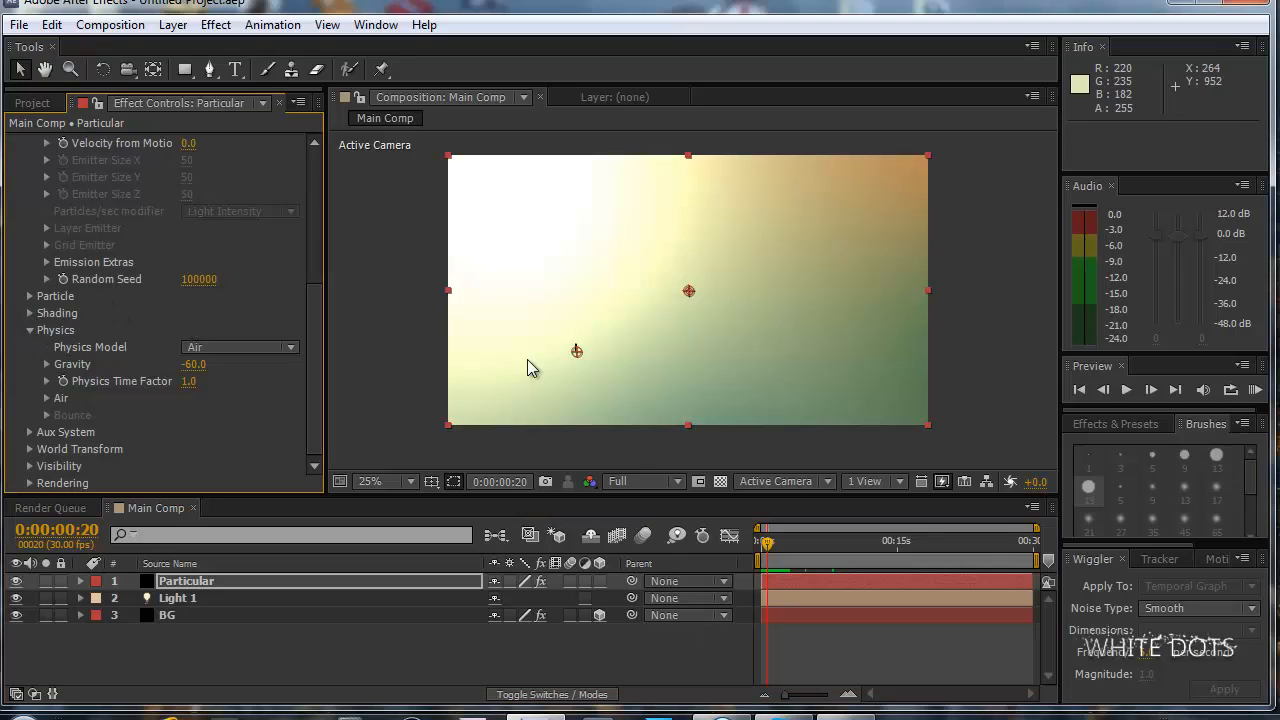
{"action": "left_click", "coordinate": [577, 348]}
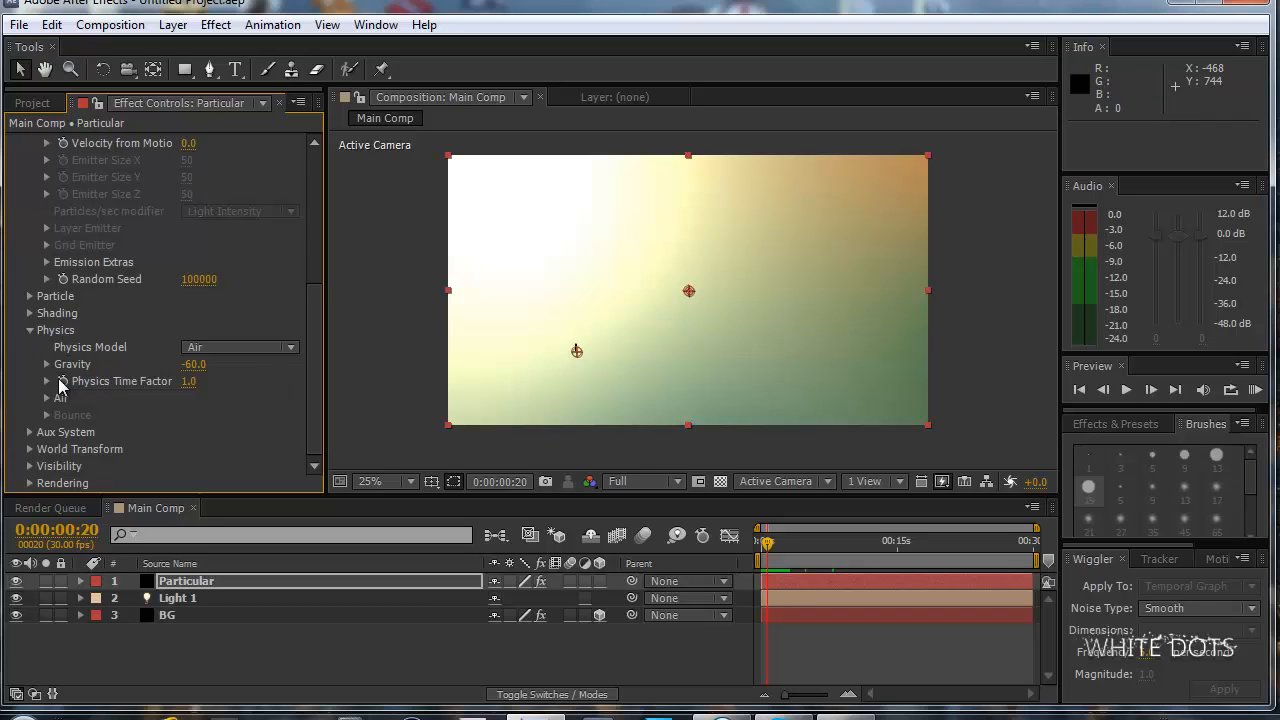
Set the Aux System's Emit option to Continously.
{"action": "left_click", "coordinate": [30, 432]}
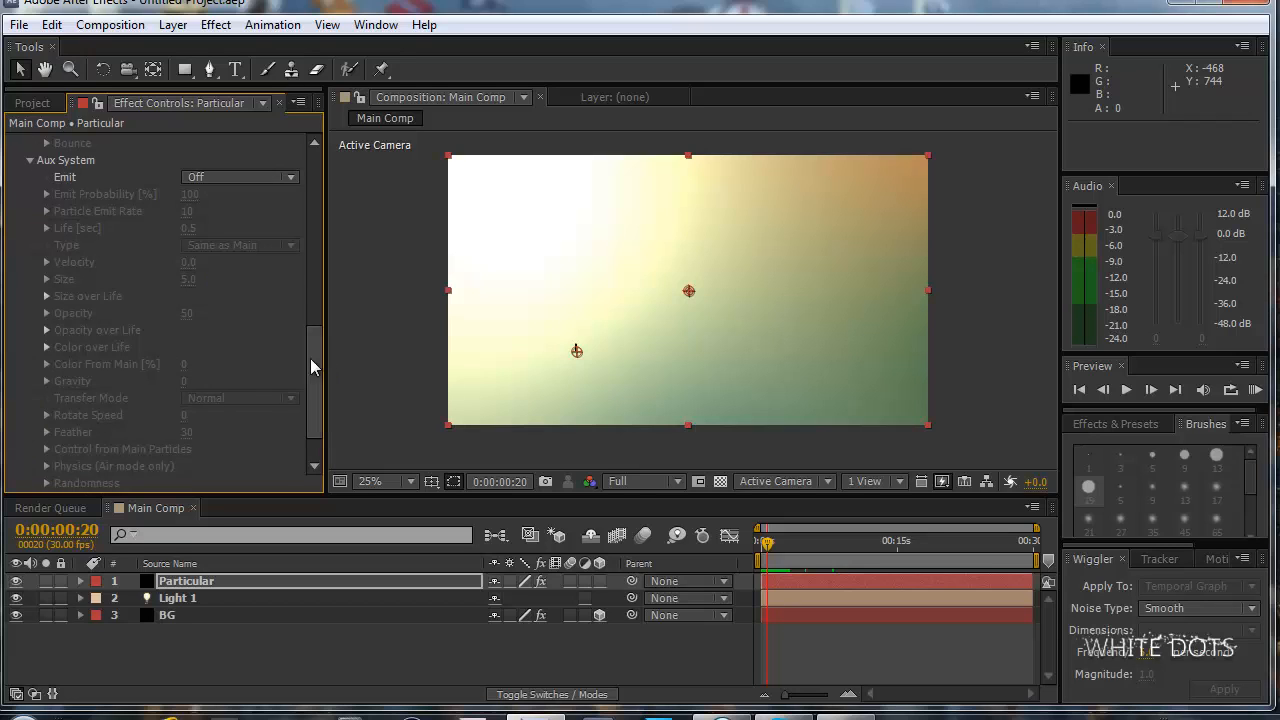
{"action": "left_click_drag", "start_coordinate": [309, 357], "coordinate": [309, 309]}
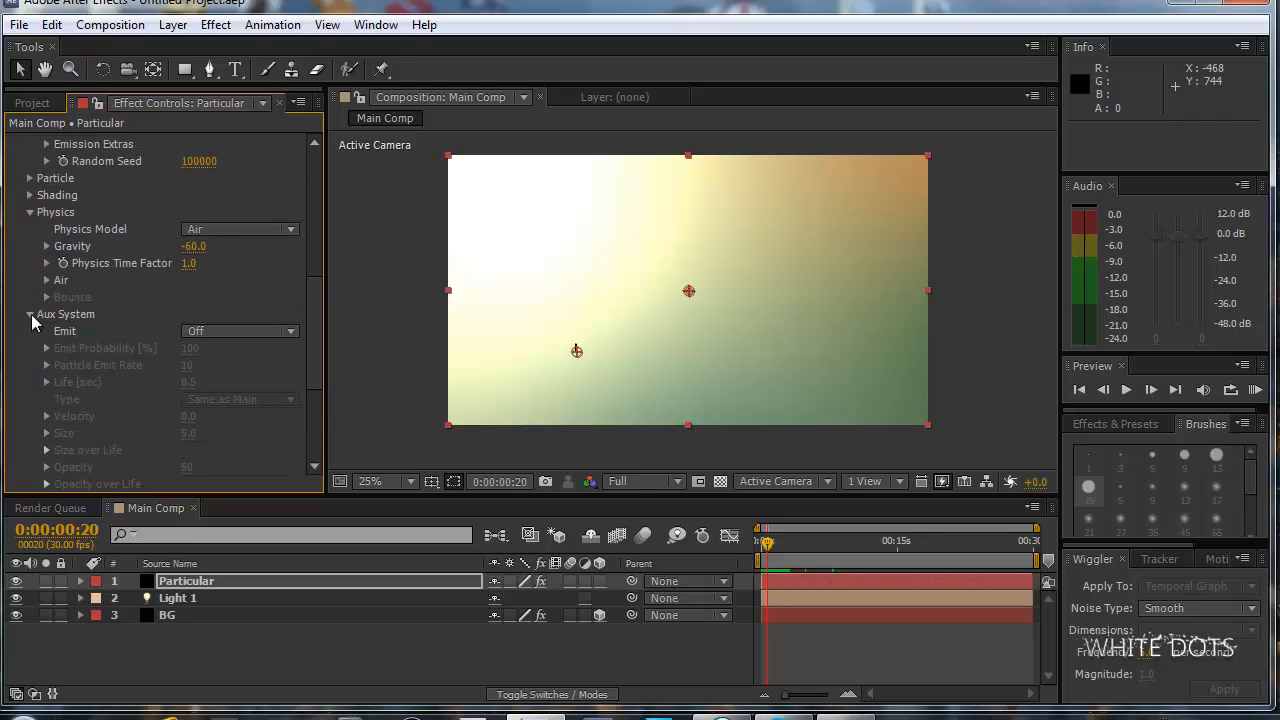
{"action": "left_click", "coordinate": [220, 331]}
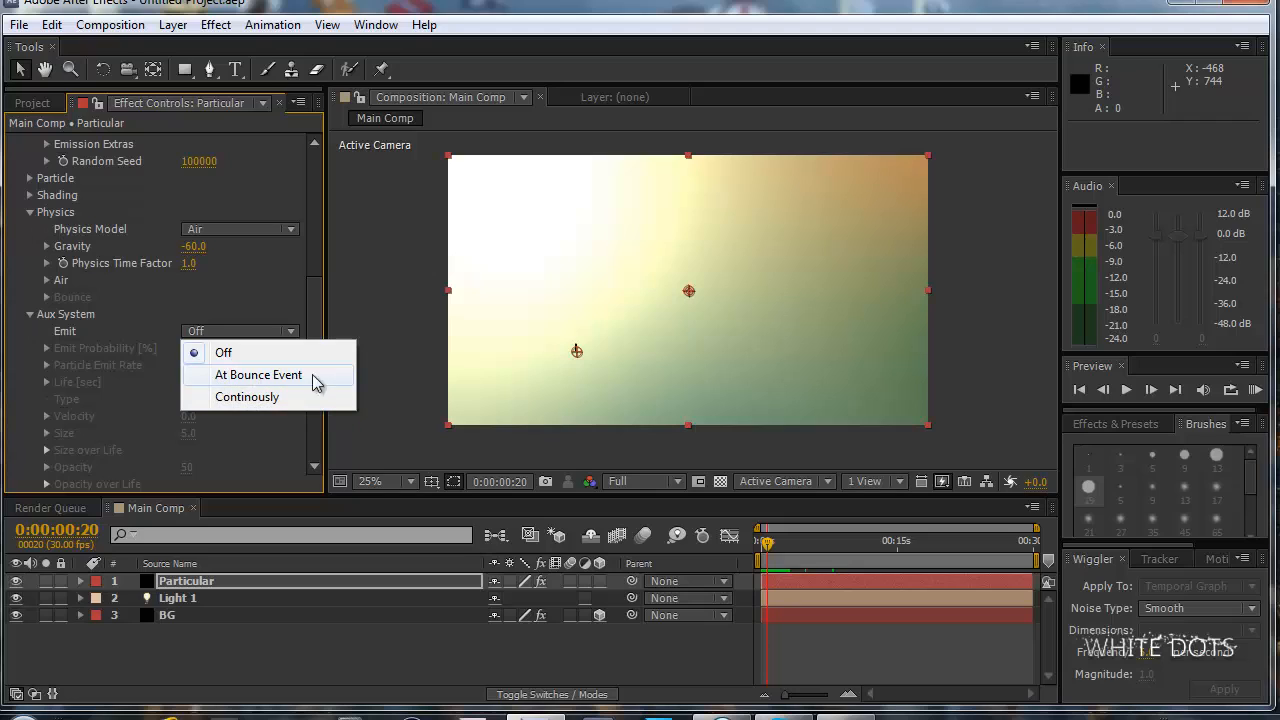
{"action": "left_click", "coordinate": [247, 397]}
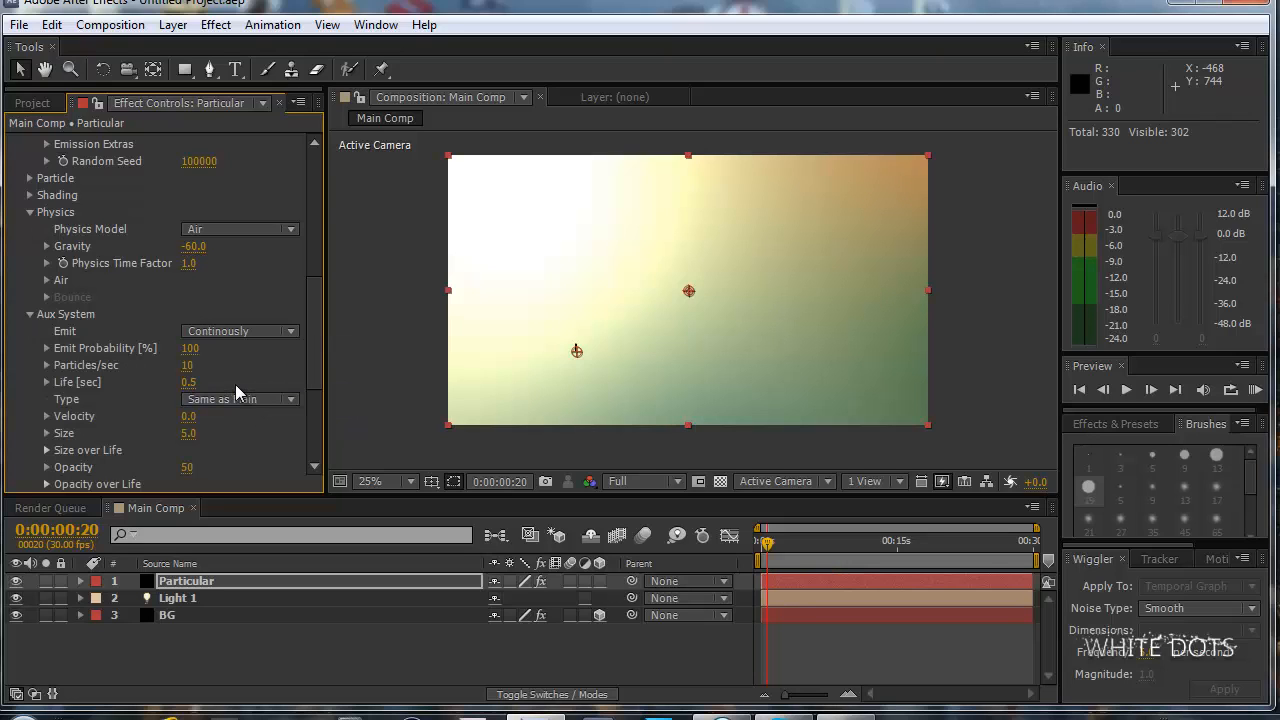
Go to 0:00:03:06 and raise the Aux System's Particles/sec to 49.
{"action": "left_click", "coordinate": [790, 543]}
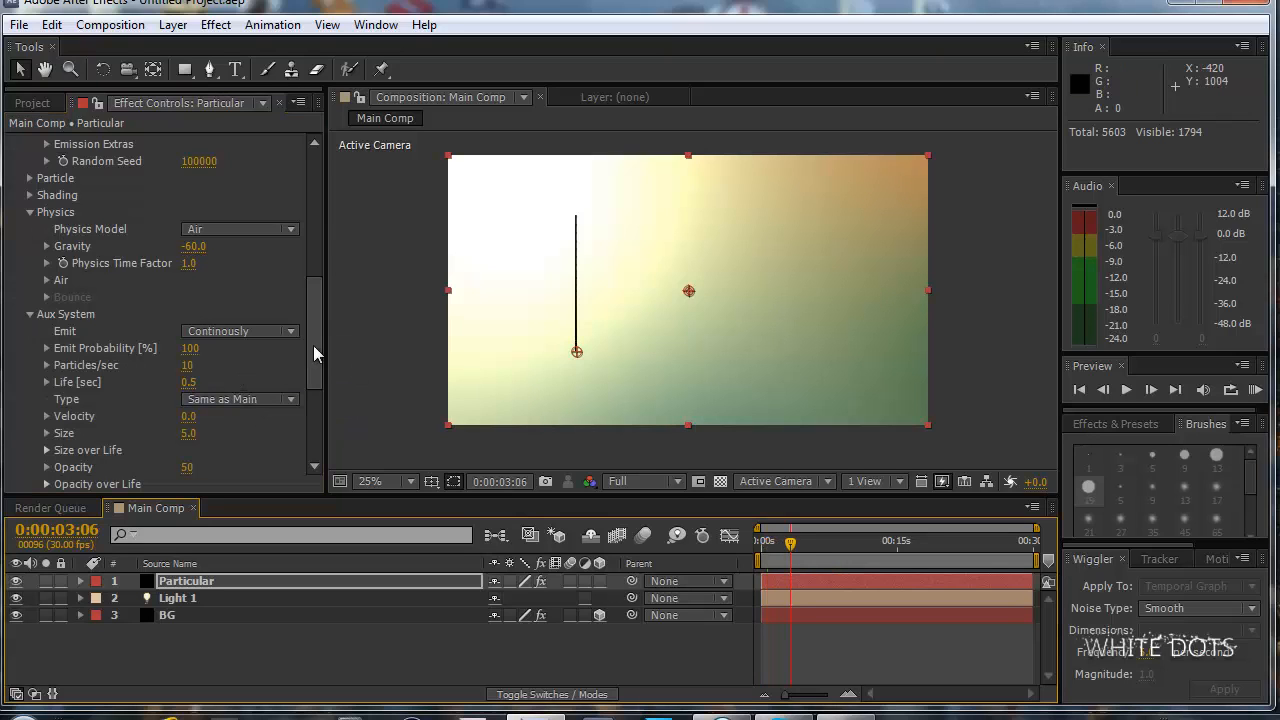
{"action": "scroll", "coordinate": [313, 345], "scroll_direction": "down", "scroll_amount": 2}
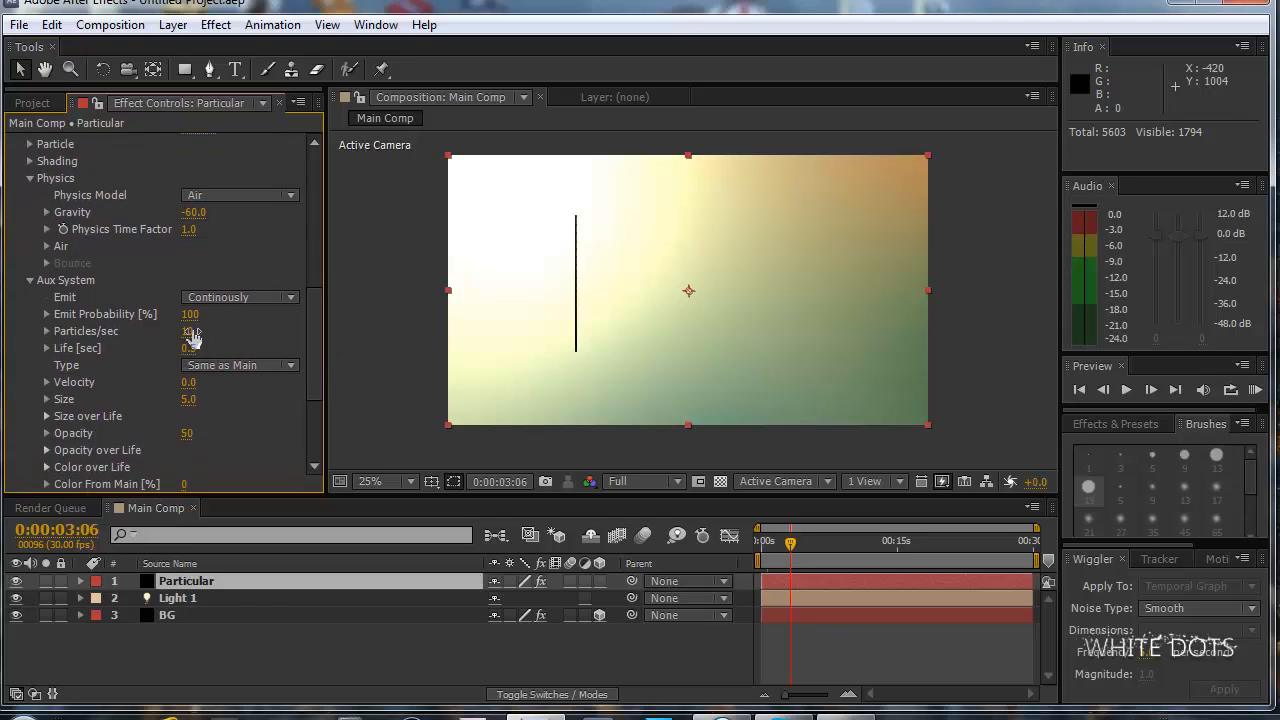
{"action": "left_click_drag", "start_coordinate": [190, 333], "coordinate": [215, 330]}
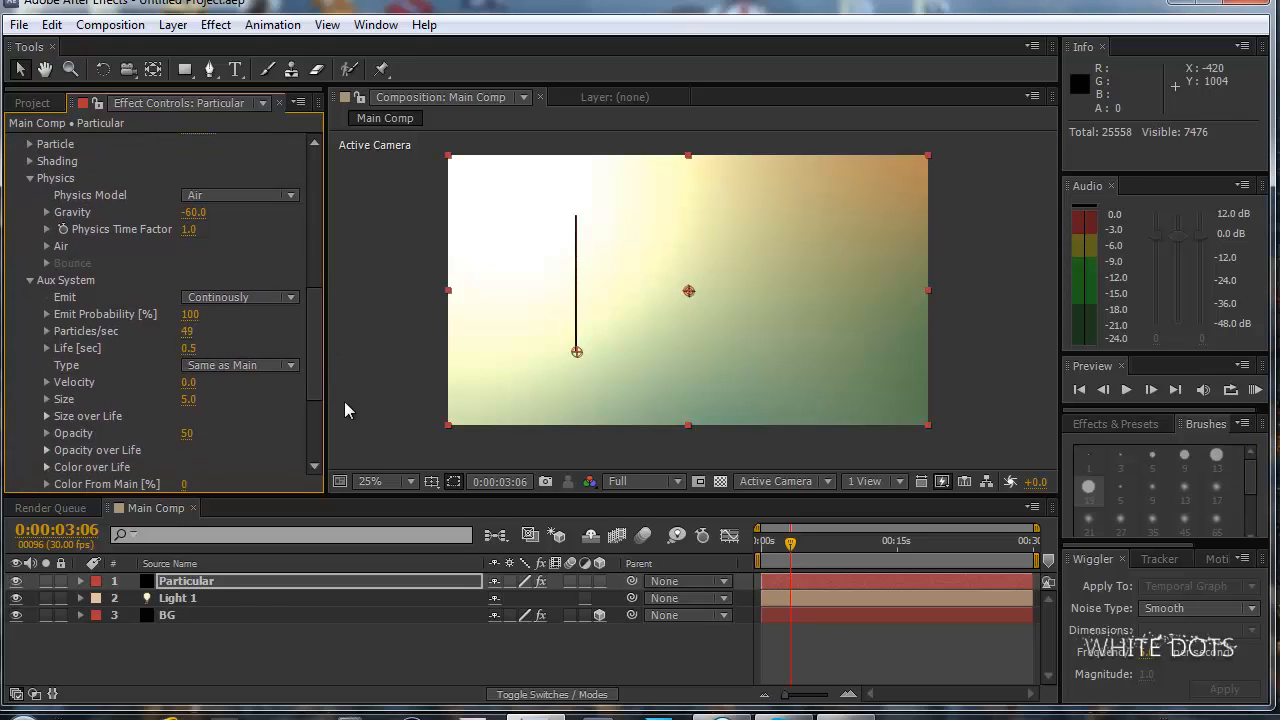
Check the stream at 0:00:01:06 and 0:00:05:02, and set Turbulence Position in the Aux System's Physics (Air mode only) settings to 750.
{"action": "left_click", "coordinate": [771, 541]}
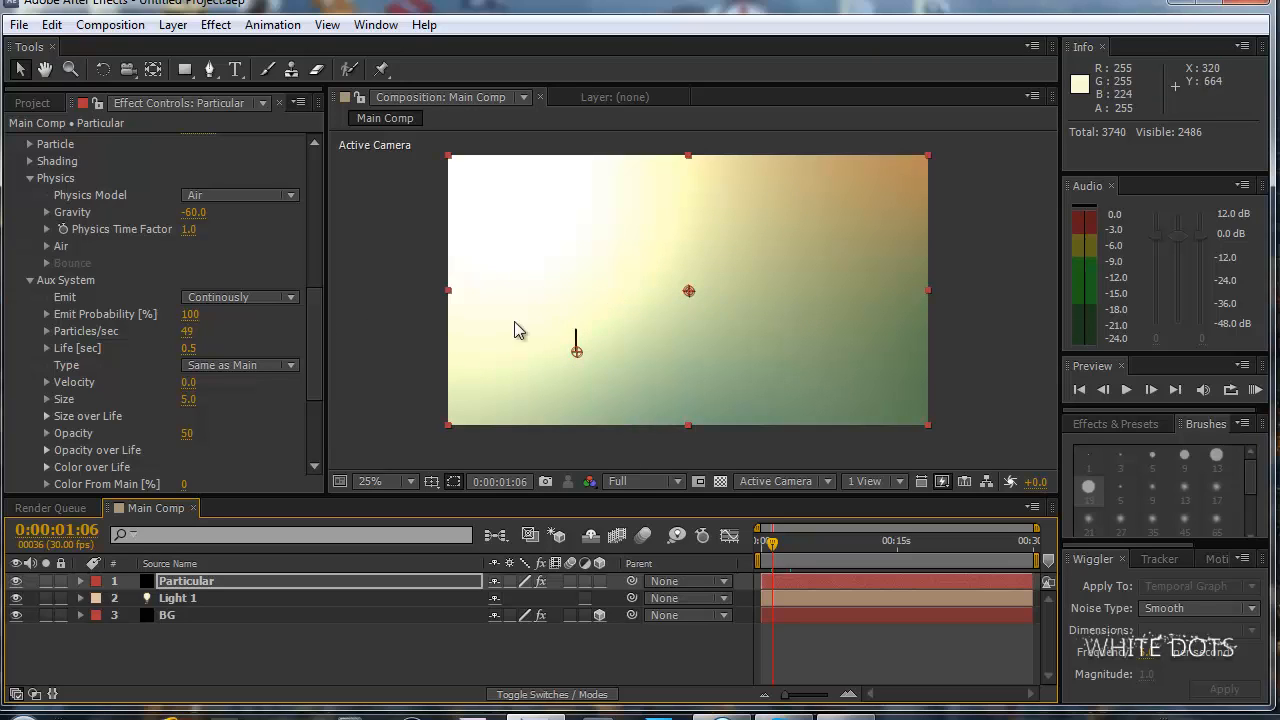
{"action": "left_click", "coordinate": [807, 541]}
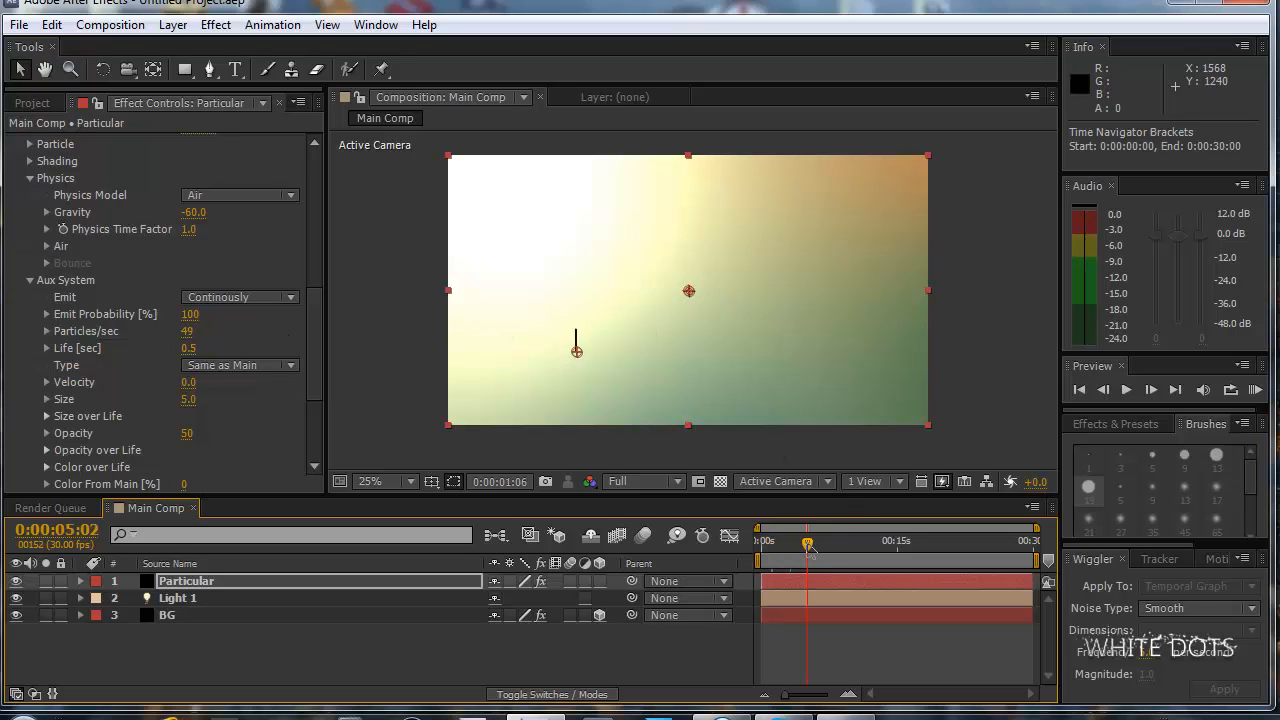
{"action": "left_click_drag", "start_coordinate": [314, 331], "coordinate": [315, 357]}
{"action": "scroll", "coordinate": [316, 286], "scroll_direction": "down", "scroll_amount": 3}
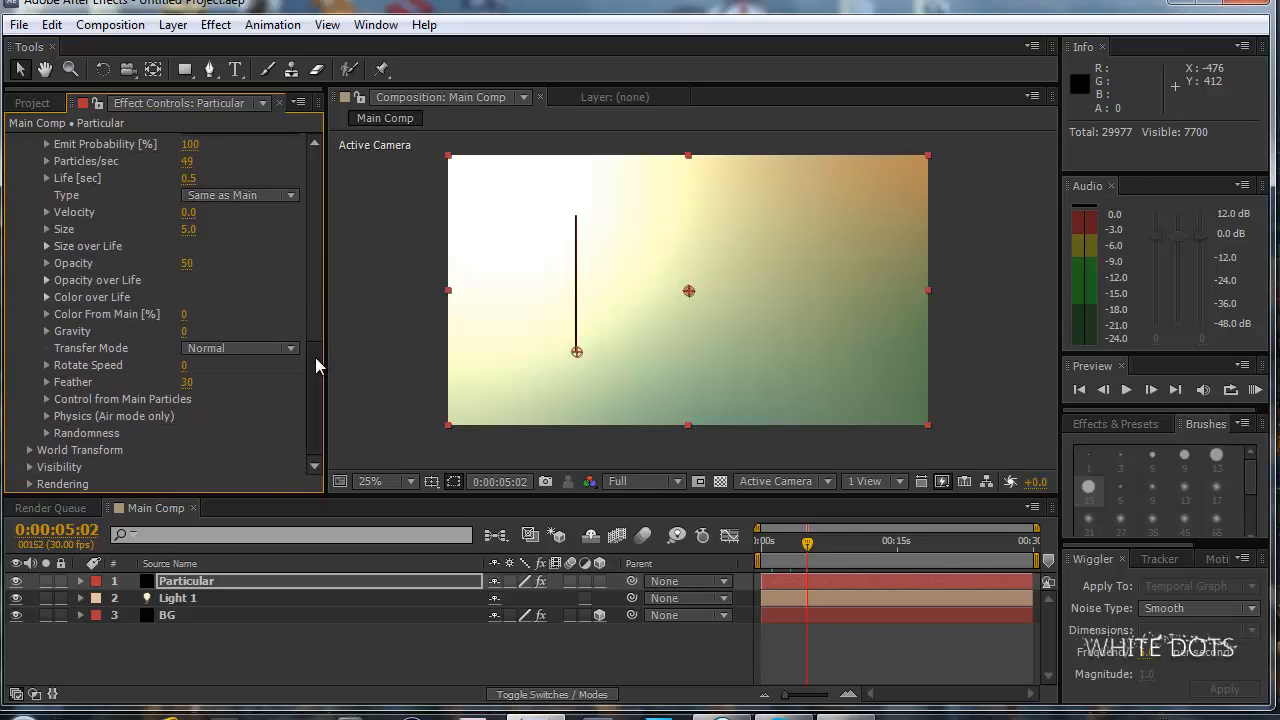
{"action": "left_click", "coordinate": [47, 415]}
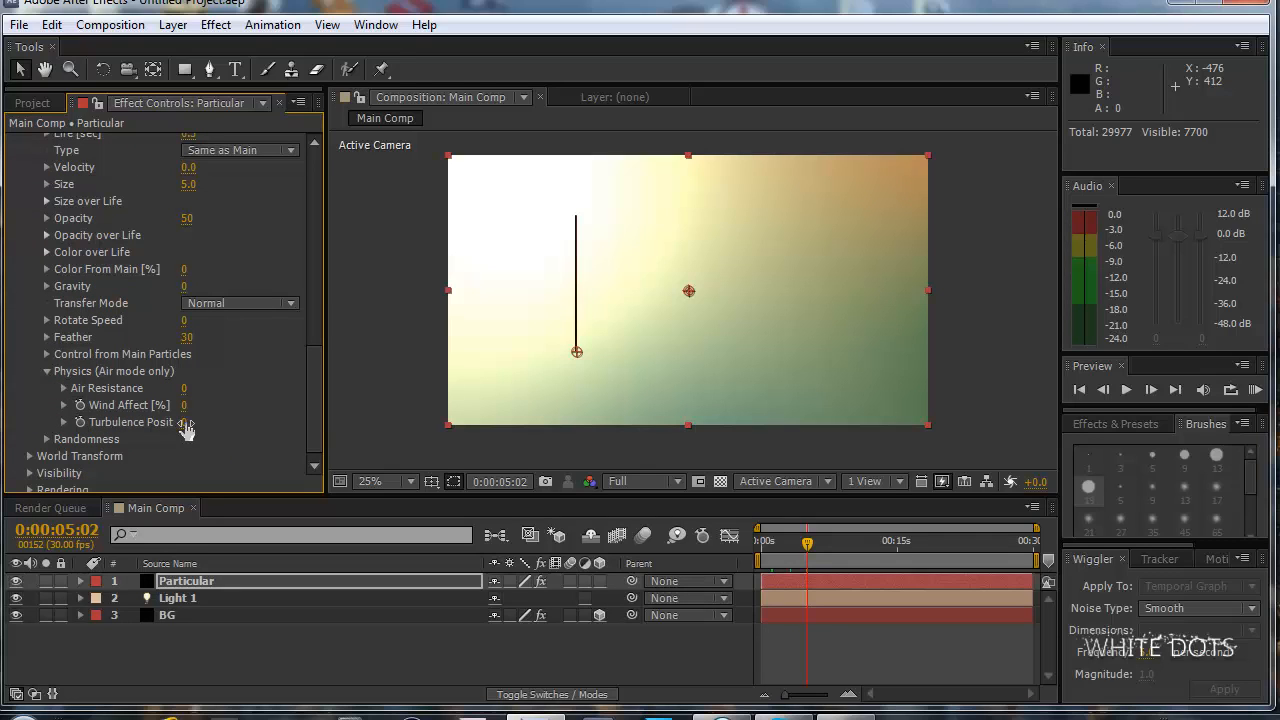
{"action": "left_click_drag", "start_coordinate": [211, 418], "coordinate": [211, 420]}
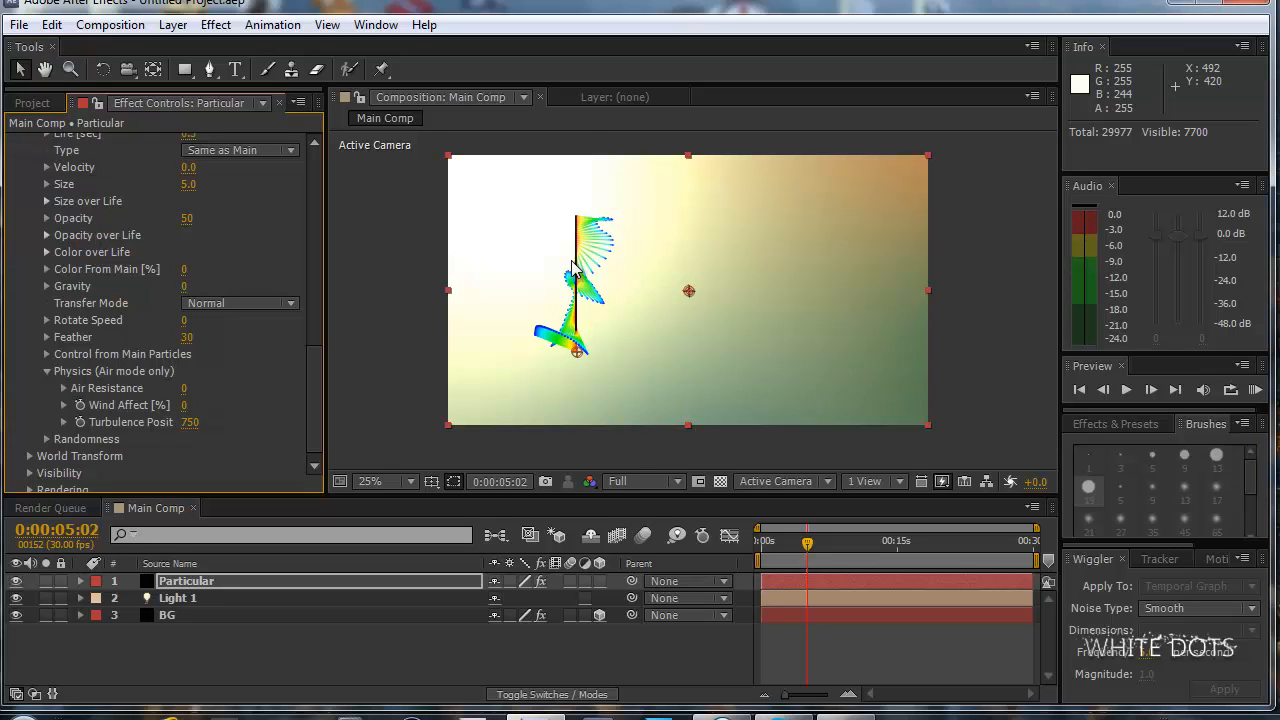
Raise Turbulence Position in the Aux System's Physics (Air mode only) settings to 840.
{"action": "key", "text": "period"}
{"action": "left_click_drag", "start_coordinate": [525, 233], "coordinate": [660, 260]}
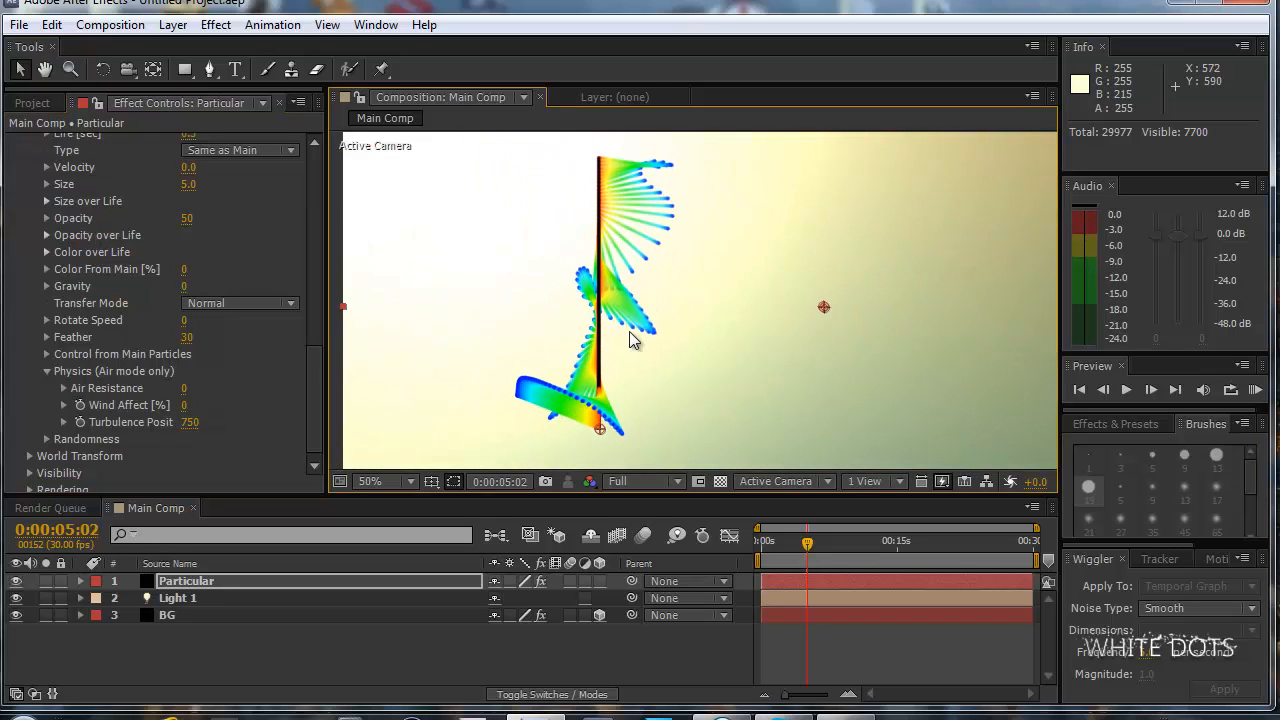
{"action": "left_click_drag", "start_coordinate": [190, 422], "coordinate": [199, 421]}
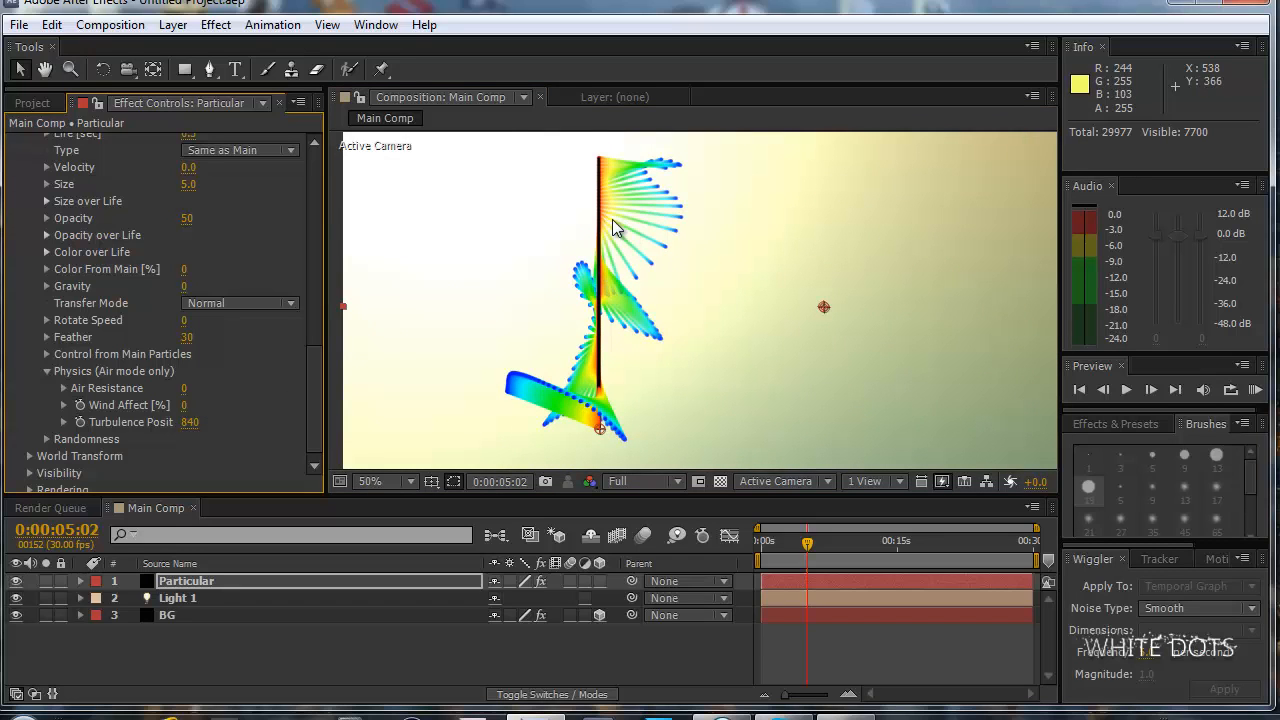
{"action": "key", "text": "period"}
{"action": "key", "text": "comma"}
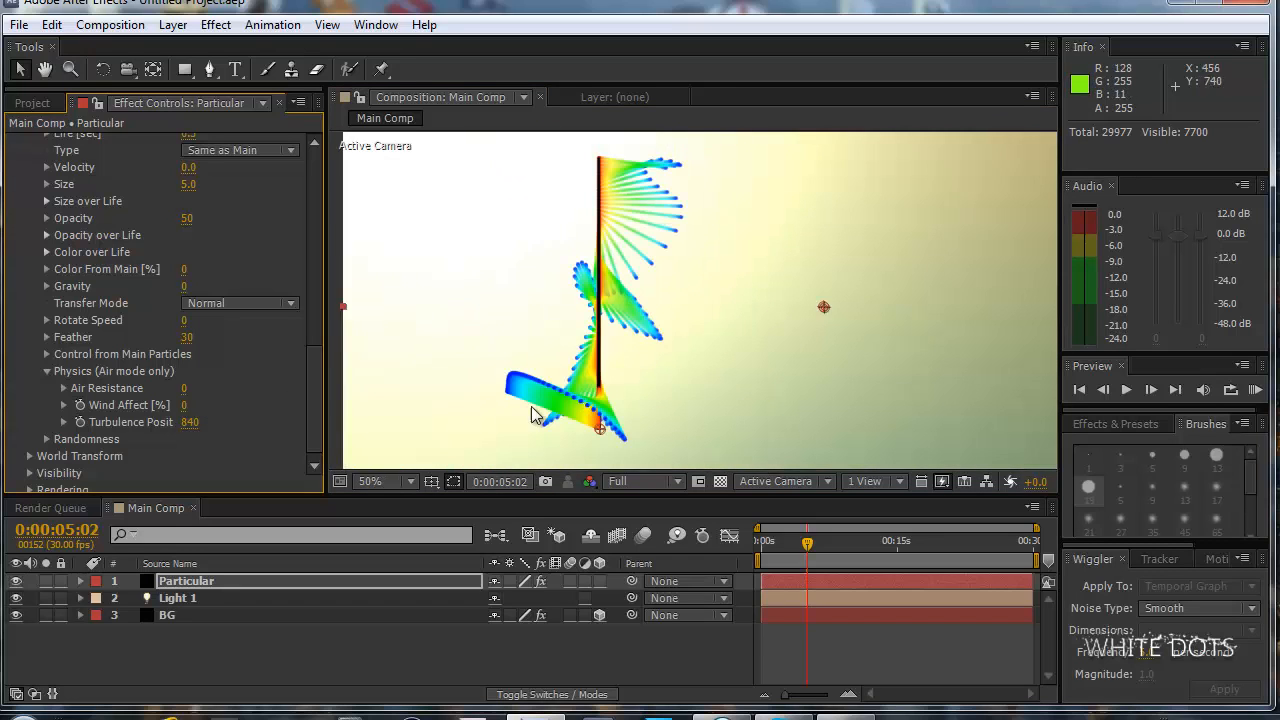
{"action": "key", "text": "comma"}
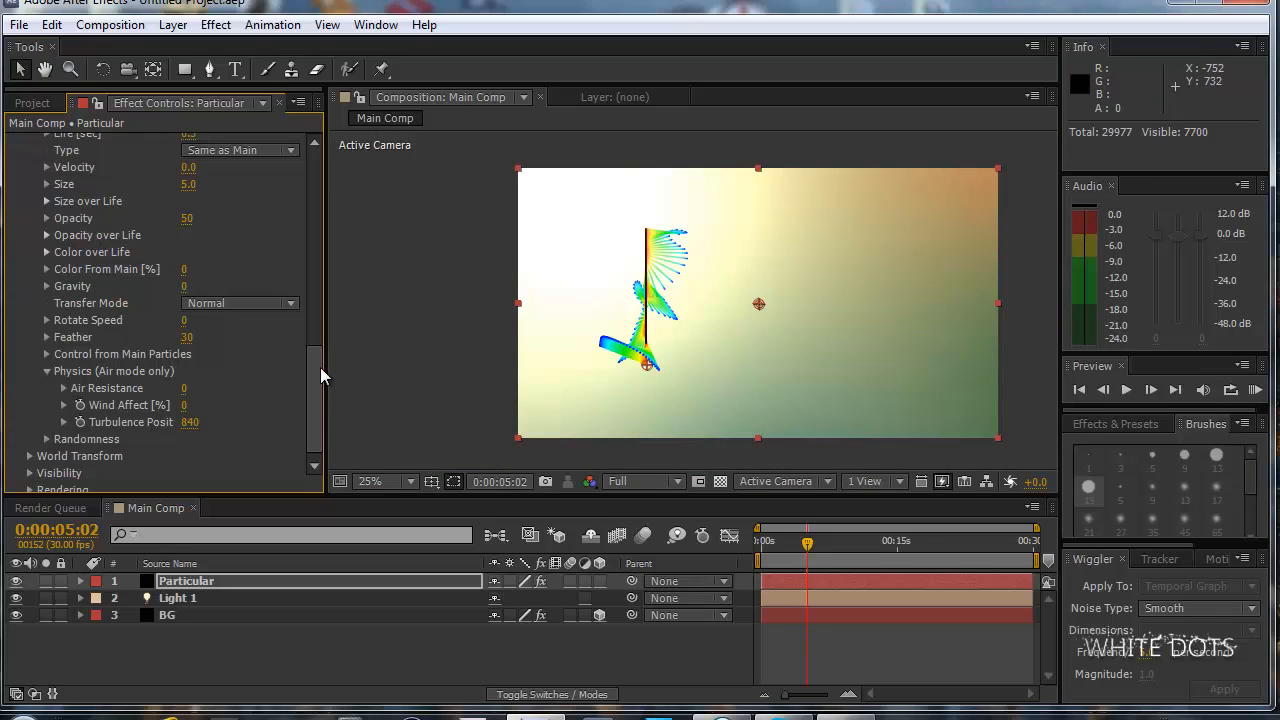
Reveal the Aux System's Color over Life gradient and widen the effect settings area to fit it.
{"action": "scroll", "coordinate": [320, 360], "scroll_direction": "up", "scroll_amount": 2}
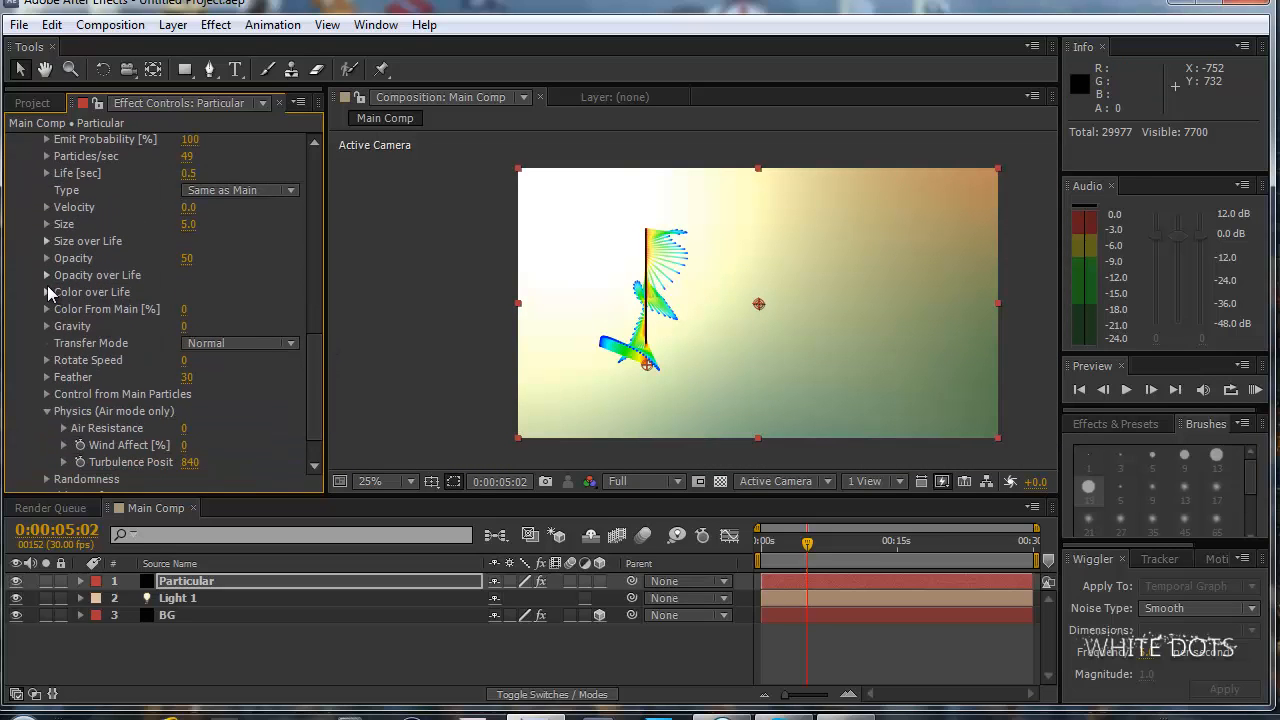
{"action": "left_click", "coordinate": [47, 292]}
{"action": "left_click_drag", "start_coordinate": [327, 301], "coordinate": [371, 299]}
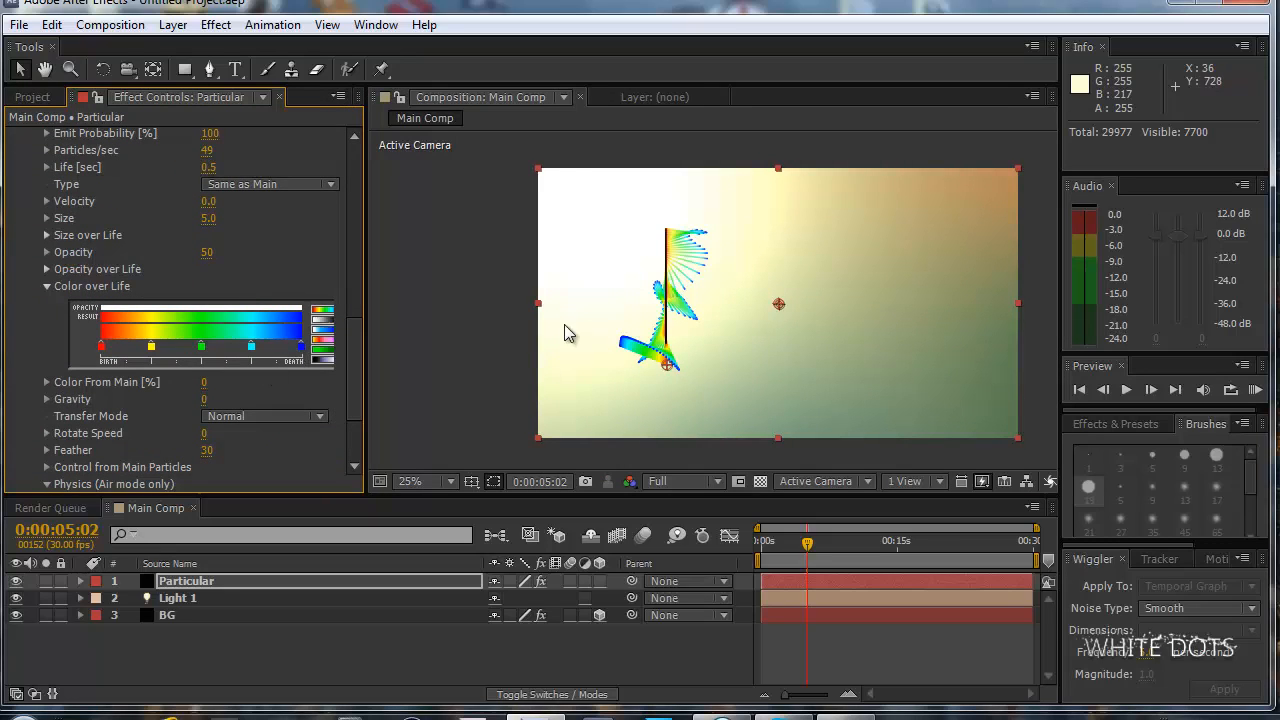
Try the Aux System's Color From Main at 100%.
{"action": "left_click", "coordinate": [201, 379]}
{"action": "left_click", "coordinate": [205, 385]}
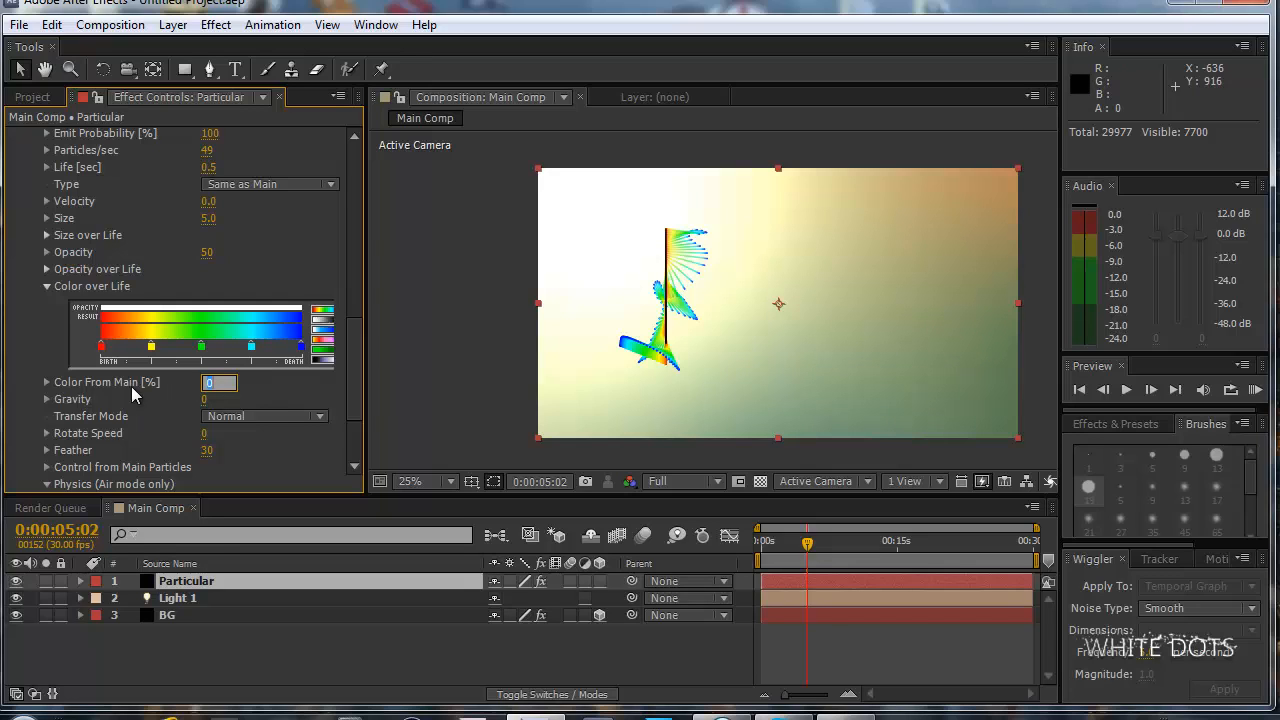
{"action": "type", "text": "100"}
{"action": "key", "text": "Return"}
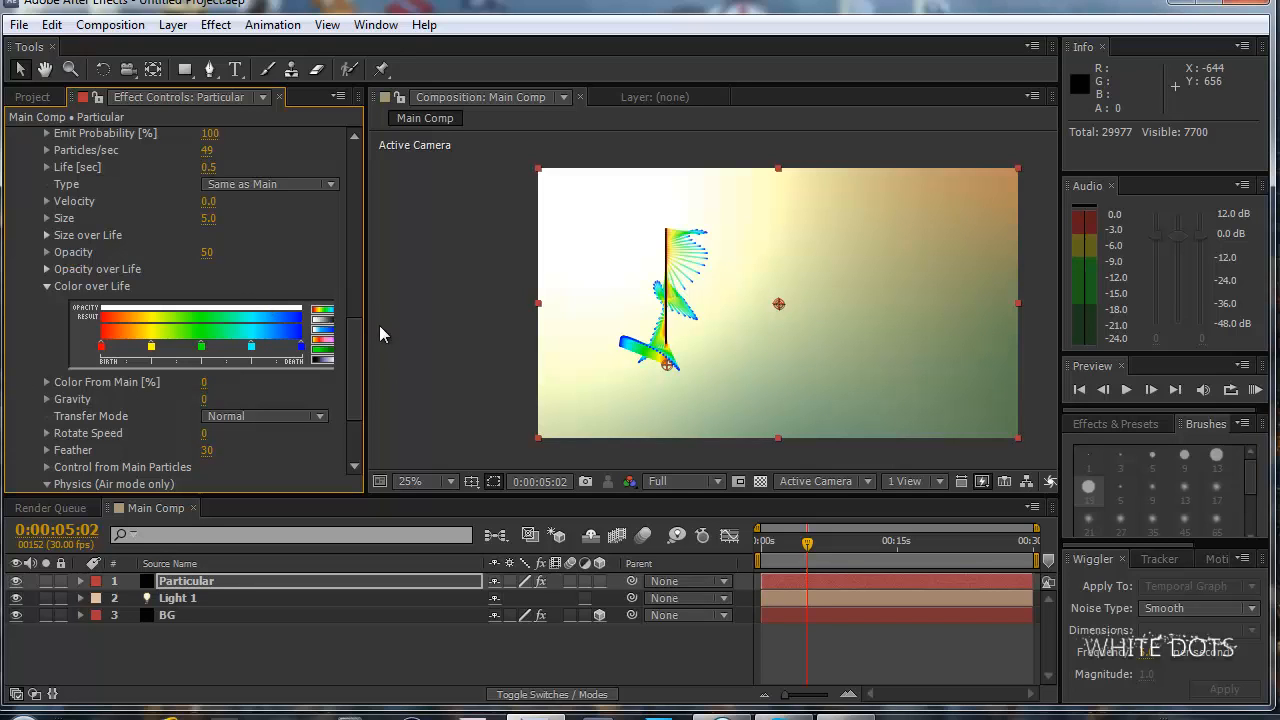
Set the main particles' Size to 0 in Particular's Particle settings and collapse that group.
{"action": "left_click_drag", "start_coordinate": [358, 356], "coordinate": [366, 243]}
{"action": "left_click", "coordinate": [30, 347]}
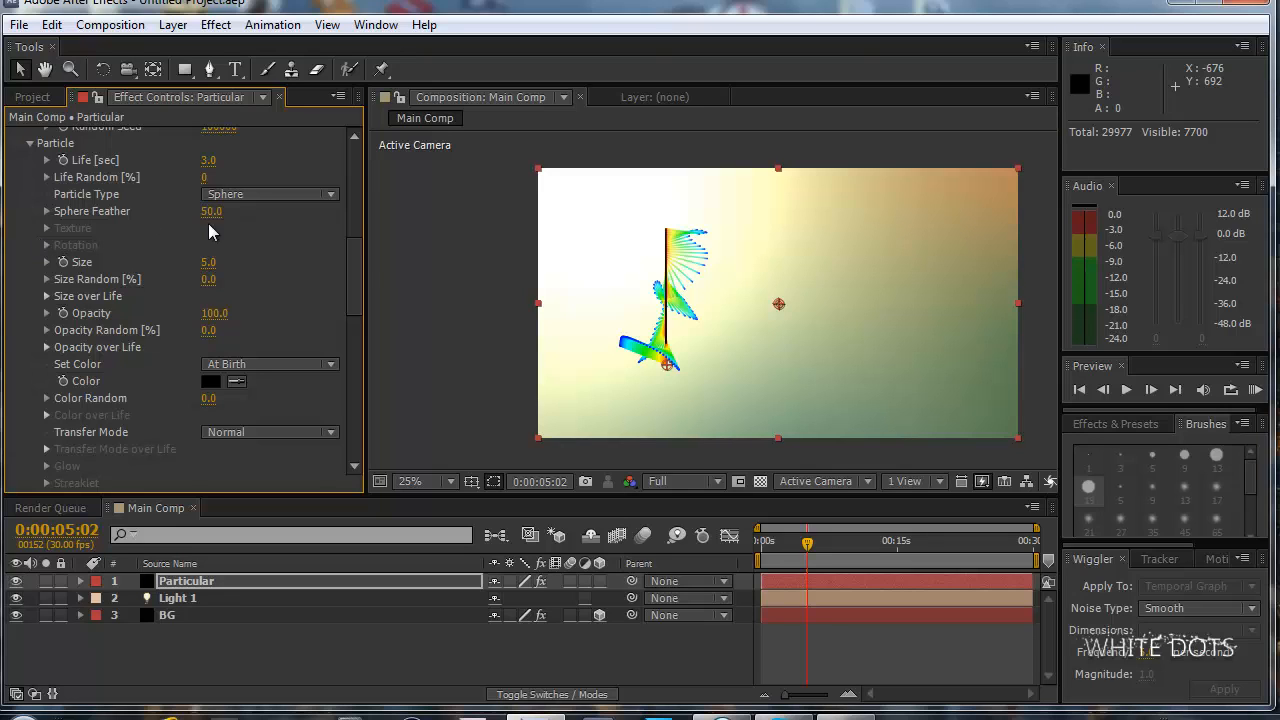
{"action": "scroll", "coordinate": [352, 248], "scroll_direction": "up", "scroll_amount": 1}
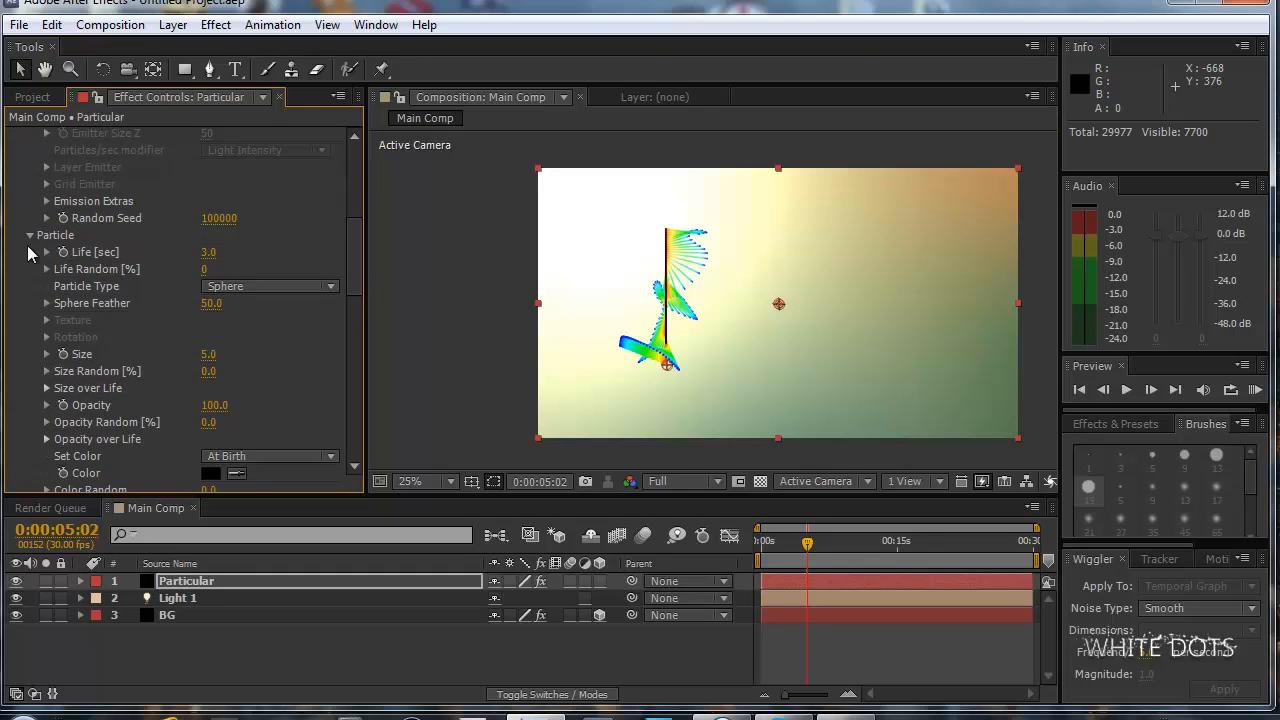
{"action": "left_click", "coordinate": [30, 235]}
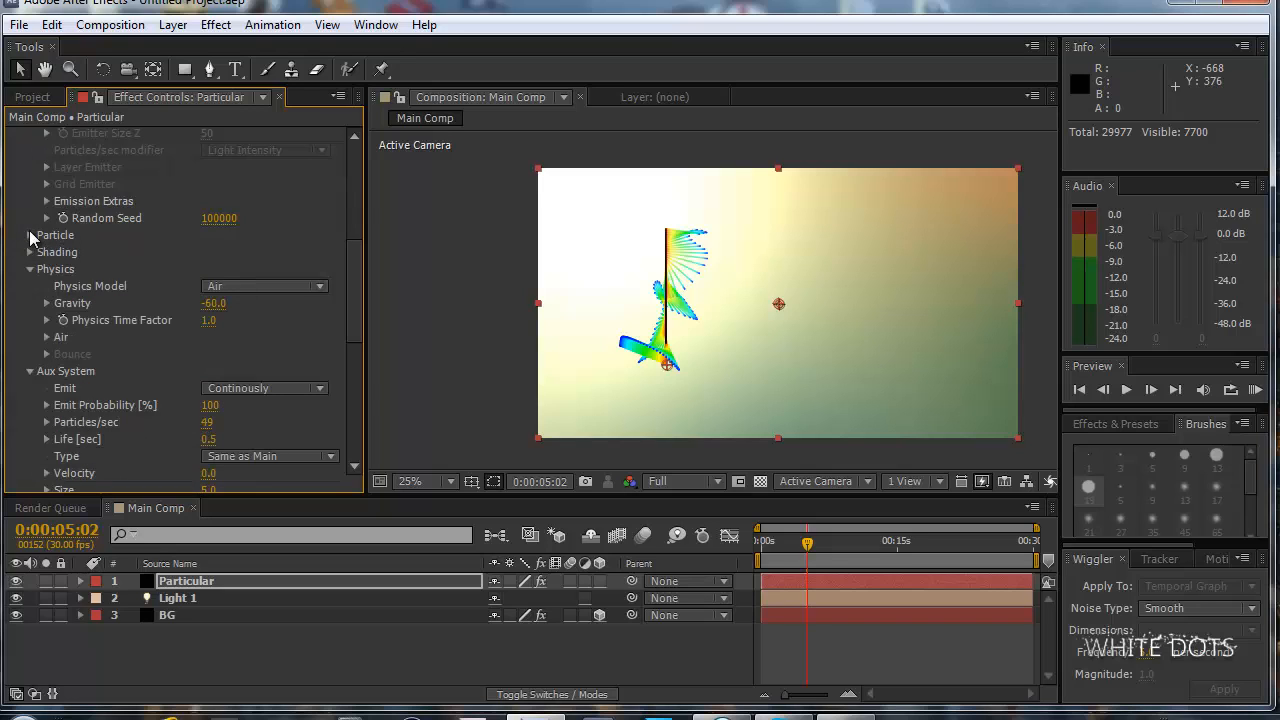
{"action": "left_click", "coordinate": [30, 235]}
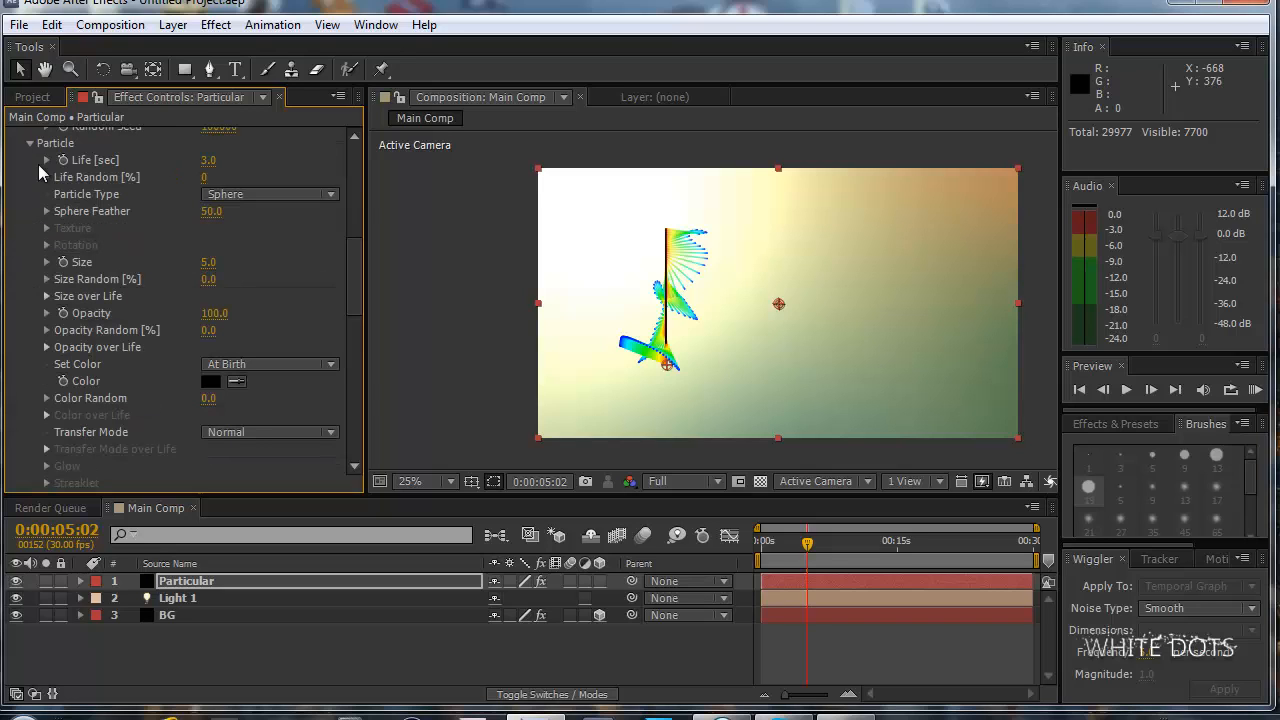
{"action": "left_click", "coordinate": [211, 264]}
{"action": "type", "text": "0"}
{"action": "key", "text": "Return"}
{"action": "left_click", "coordinate": [30, 143]}
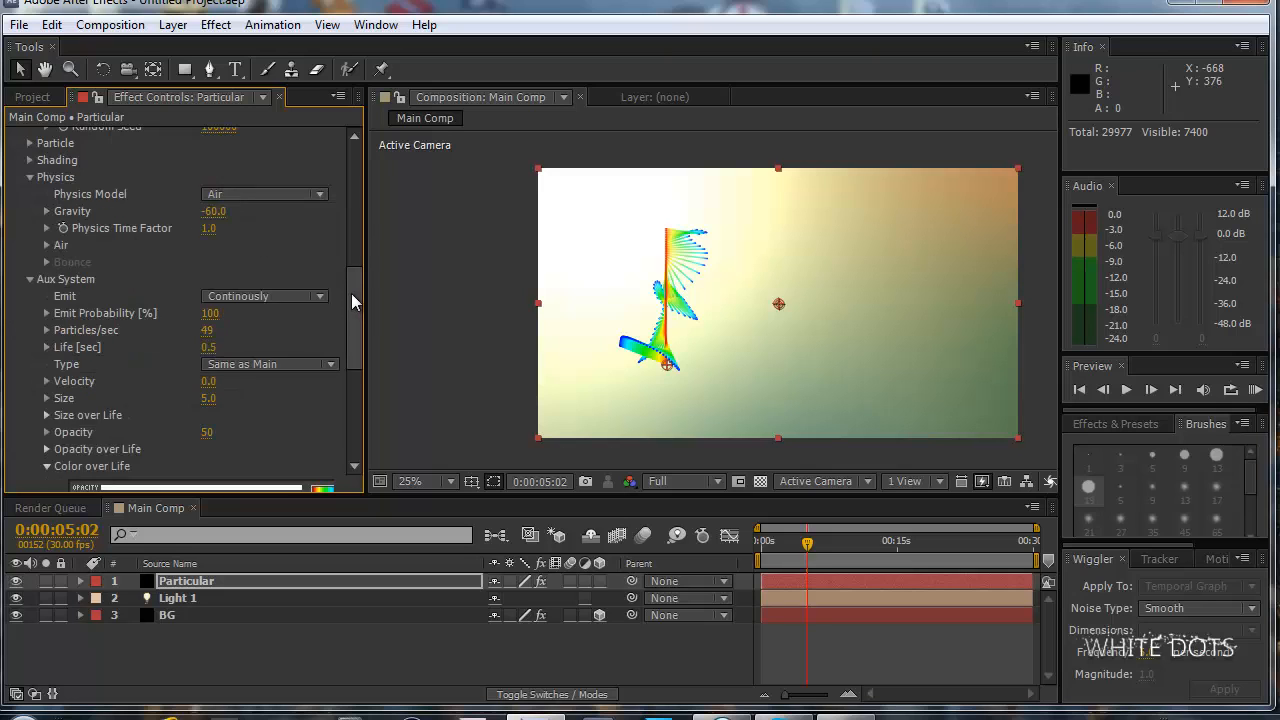
Bring the Aux System's color and physics settings into view, go to 0:00:03:26 and preview the colored stream.
{"action": "left_click_drag", "start_coordinate": [350, 298], "coordinate": [349, 368]}
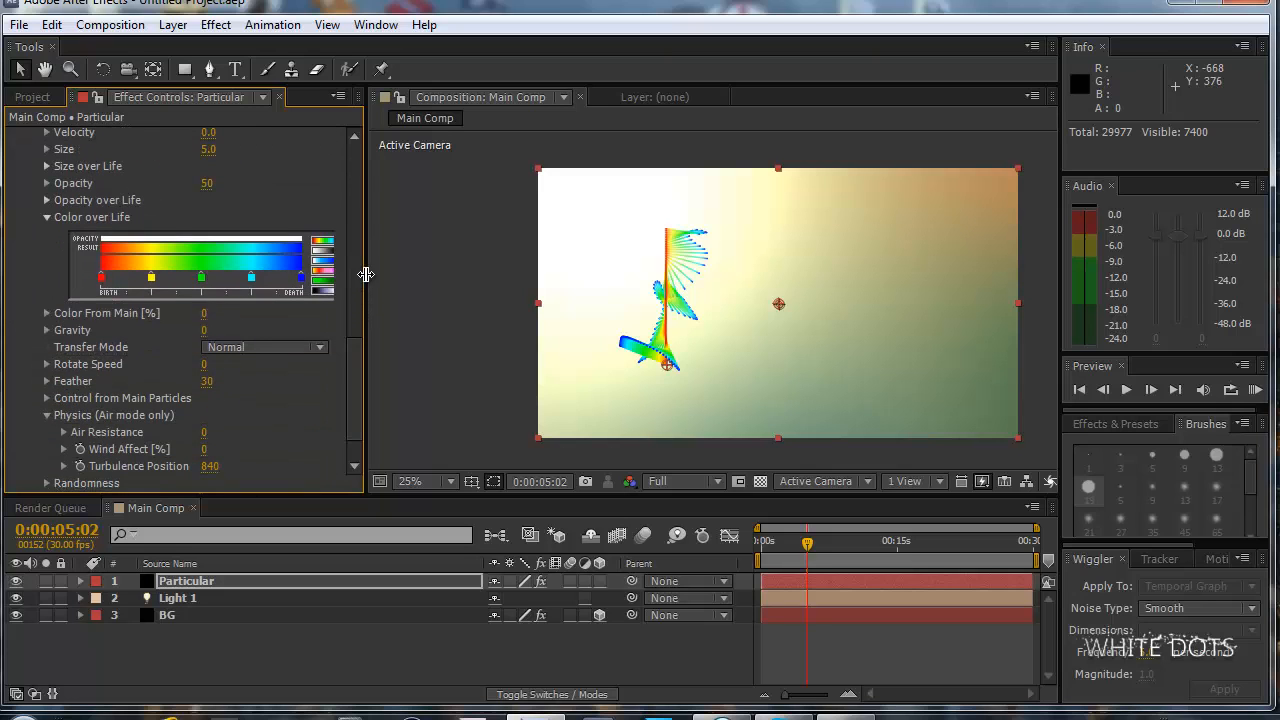
{"action": "left_click_drag", "start_coordinate": [366, 272], "coordinate": [390, 271]}
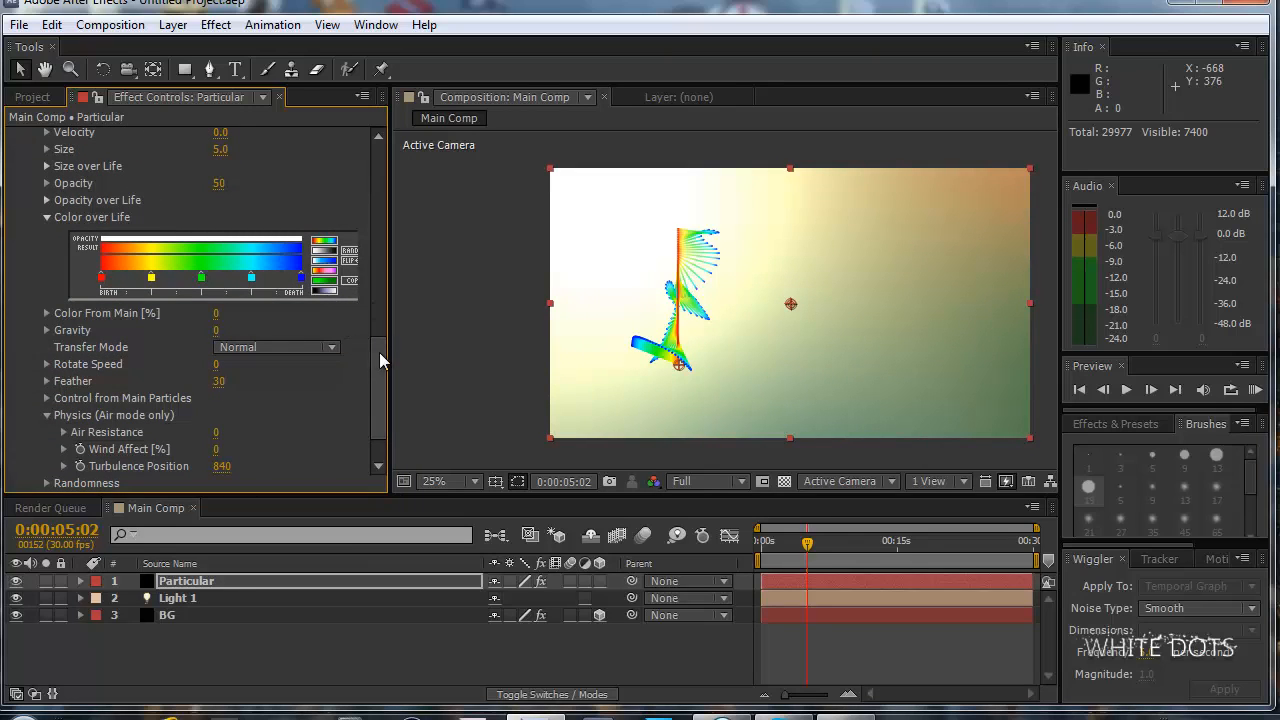
{"action": "mouse_move", "coordinate": [810, 542]}
{"action": "left_mouse_down"}
{"action": "mouse_move", "coordinate": [781, 544]}
{"action": "mouse_move", "coordinate": [796, 543]}
{"action": "left_mouse_up"}
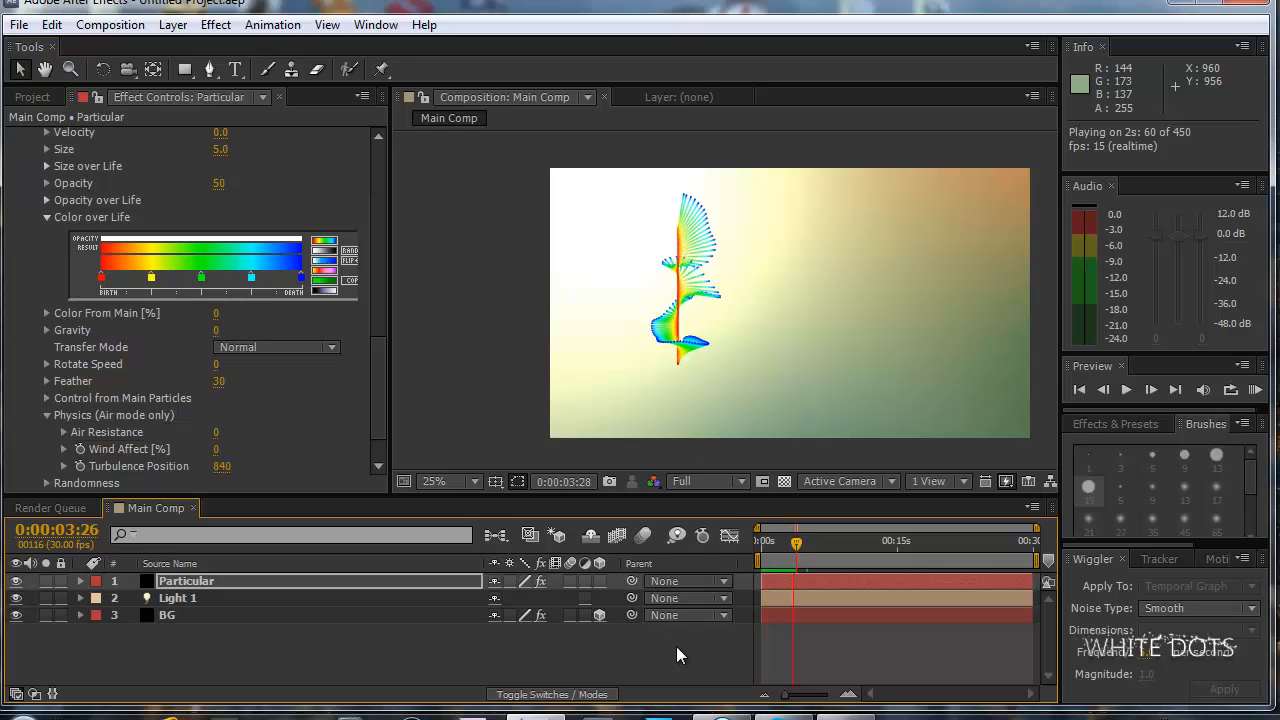
{"action": "key", "text": "space"}
Switch to the Dancing particles - Reflection video in the browser and replay its opening seconds as reference.
{"action": "left_click", "coordinate": [719, 716]}
{"action": "left_click", "coordinate": [588, 547]}
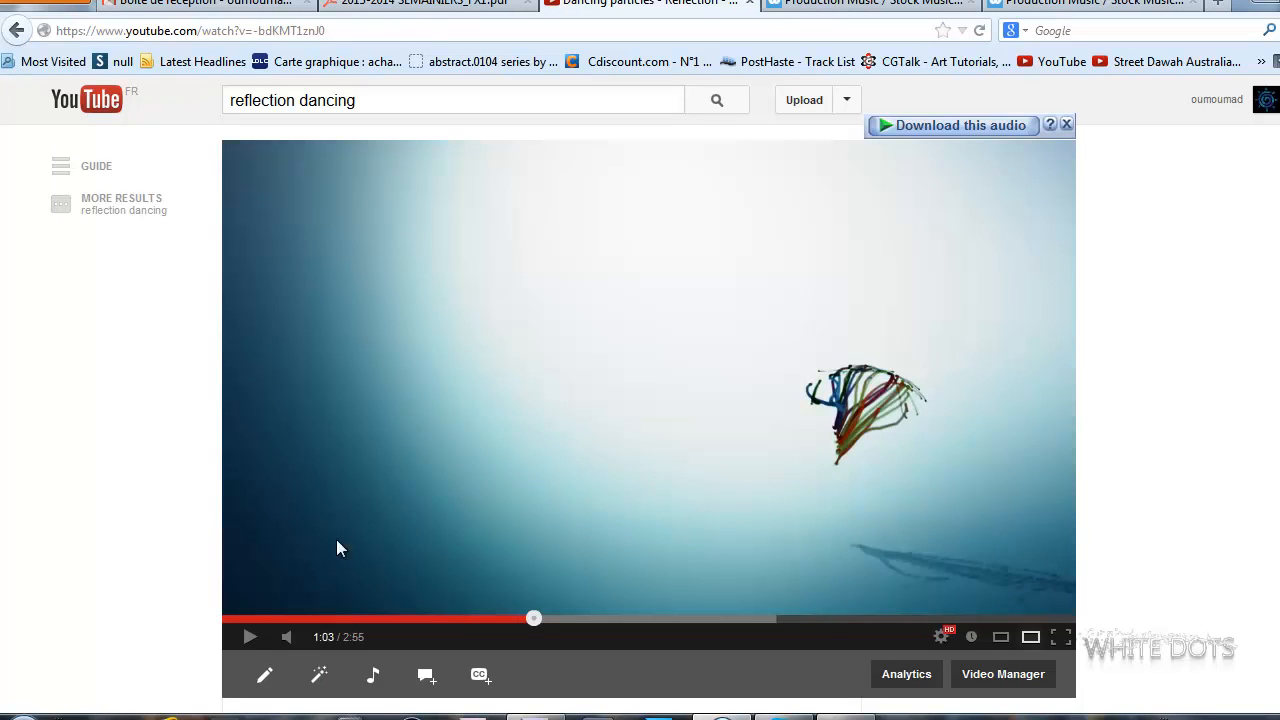
{"action": "left_click", "coordinate": [285, 618]}
{"action": "left_click", "coordinate": [356, 504]}
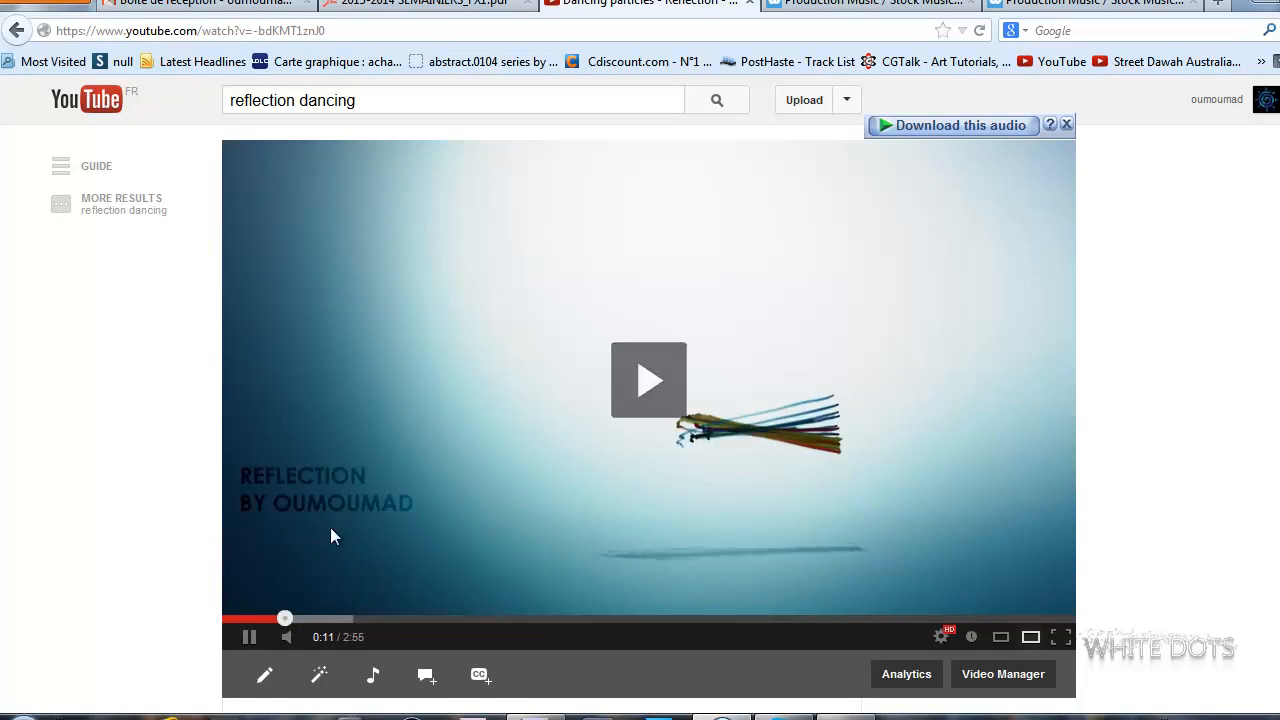
{"action": "left_click", "coordinate": [236, 618]}
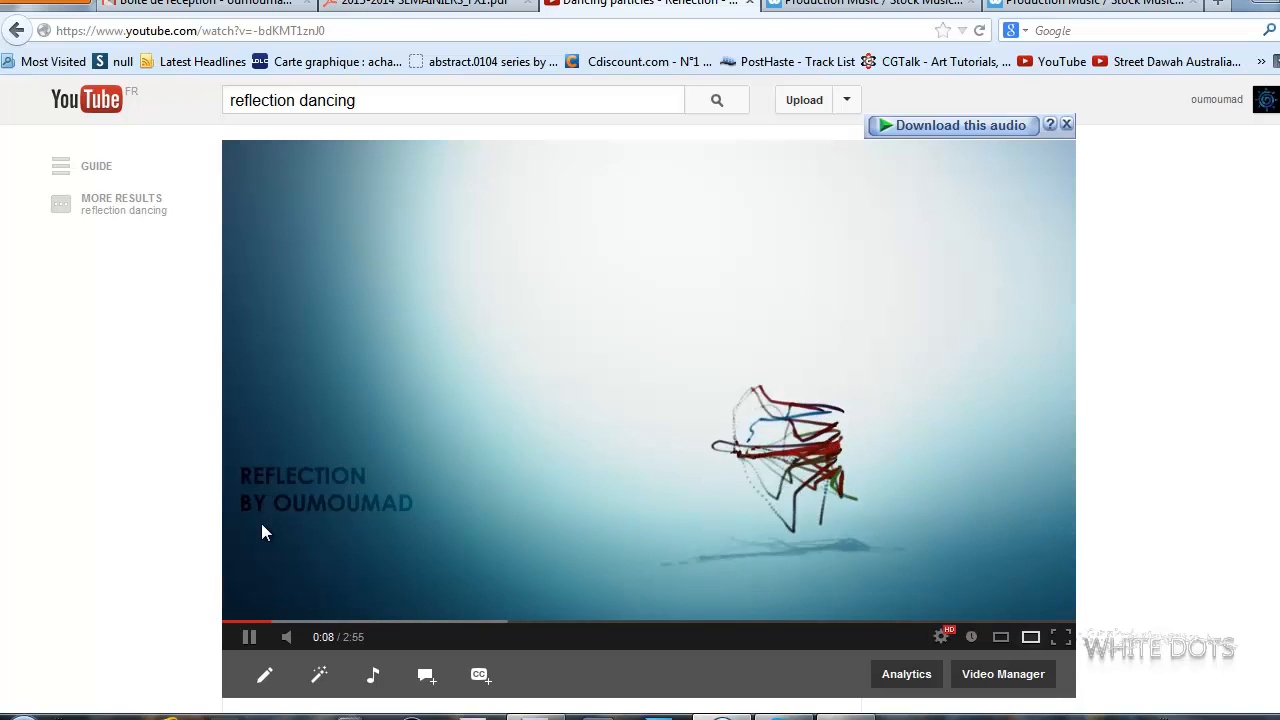
{"action": "left_click", "coordinate": [416, 396]}
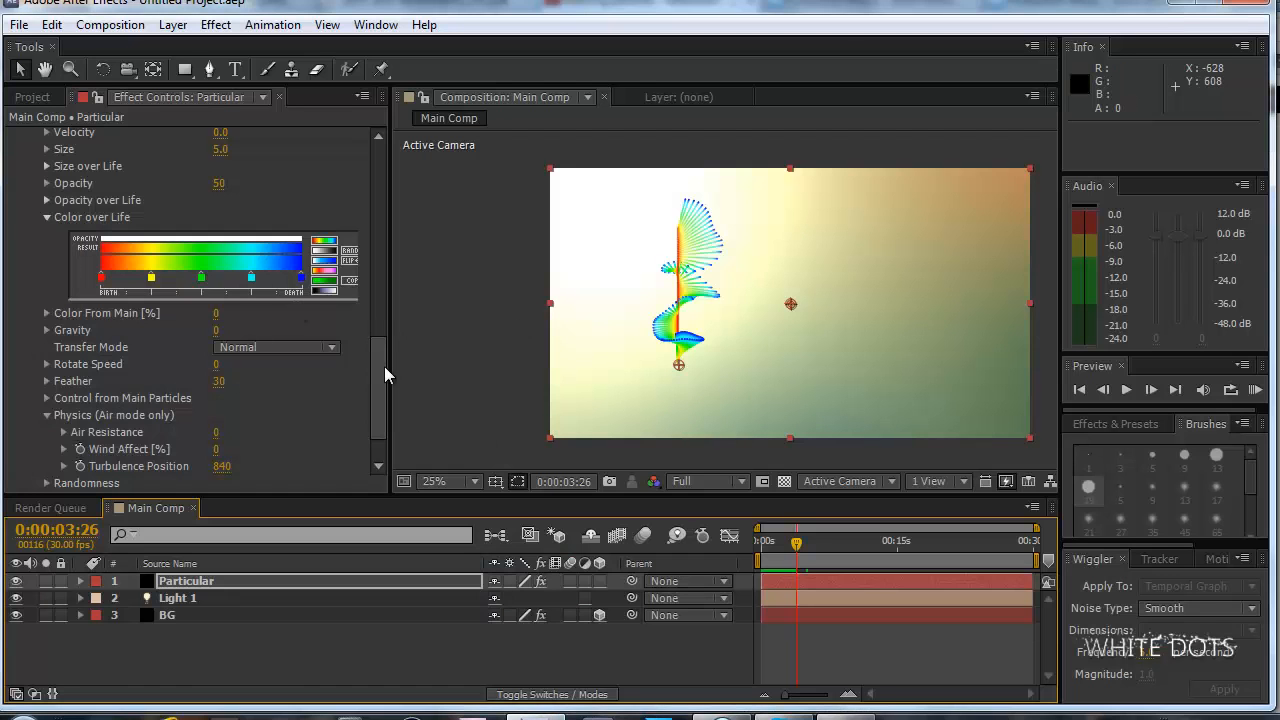
Expand the Turbulence Field settings within the Air section of Particular's main Physics group.
{"action": "mouse_move", "coordinate": [384, 366]}
{"action": "left_mouse_down"}
{"action": "mouse_move", "coordinate": [380, 380]}
{"action": "mouse_move", "coordinate": [384, 288]}
{"action": "left_mouse_up"}
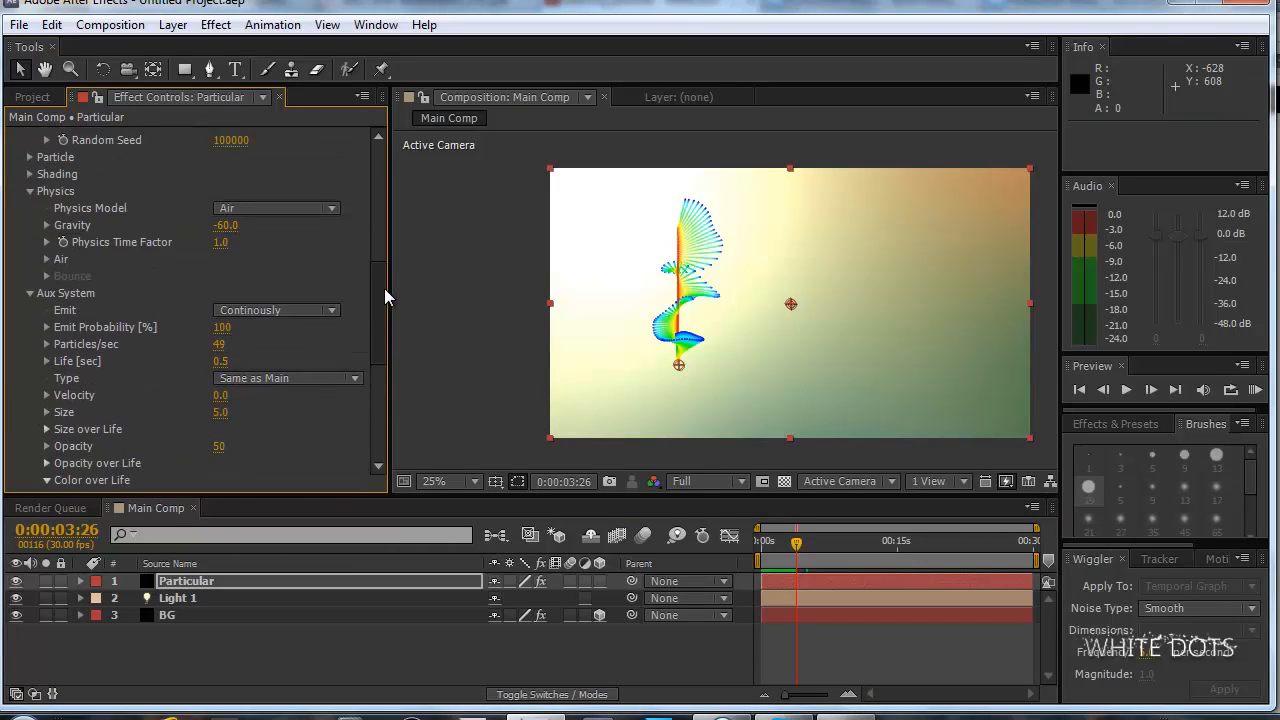
{"action": "left_click", "coordinate": [46, 258]}
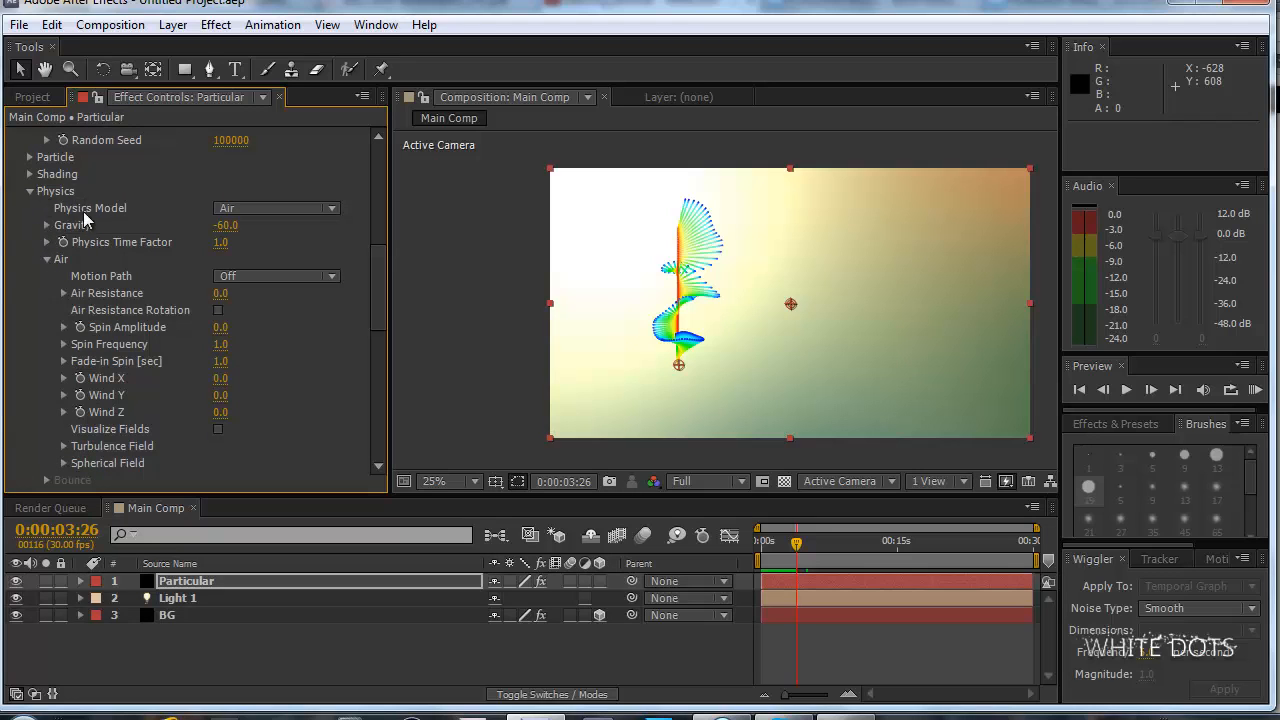
{"action": "scroll", "coordinate": [88, 392], "scroll_direction": "down", "scroll_amount": 2}
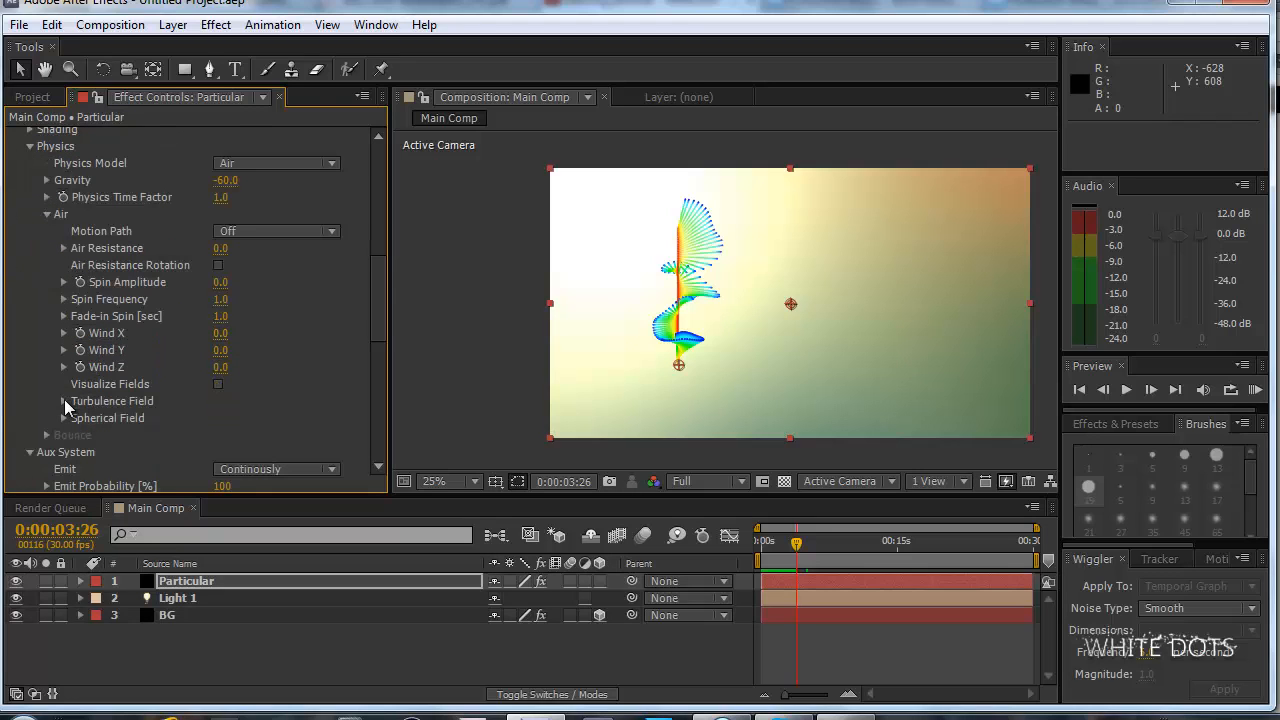
{"action": "left_click", "coordinate": [64, 401]}
{"action": "scroll", "coordinate": [149, 337], "scroll_direction": "down", "scroll_amount": 6}
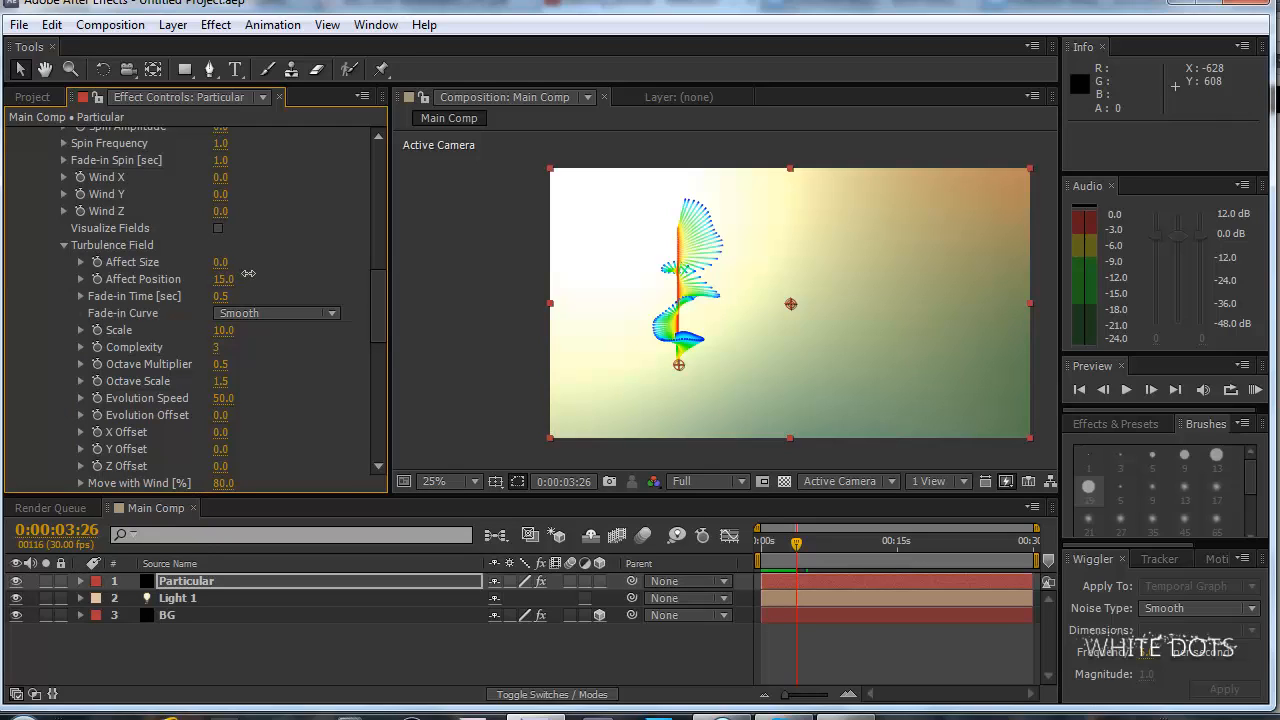
Try Turbulence Field Affect Position values of 187, 120, 100, 30 and 0 on the main particles.
{"action": "left_click_drag", "start_coordinate": [220, 280], "coordinate": [326, 266]}
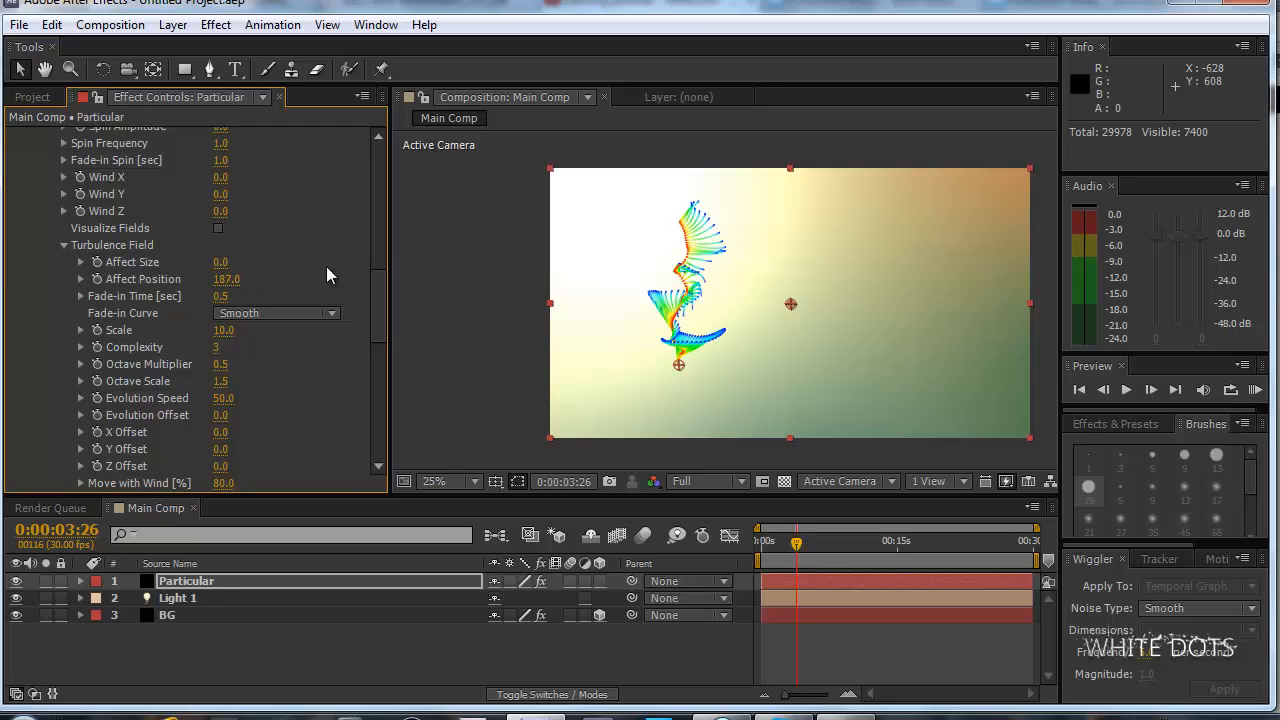
{"action": "left_click_drag", "start_coordinate": [159, 274], "coordinate": [156, 274]}
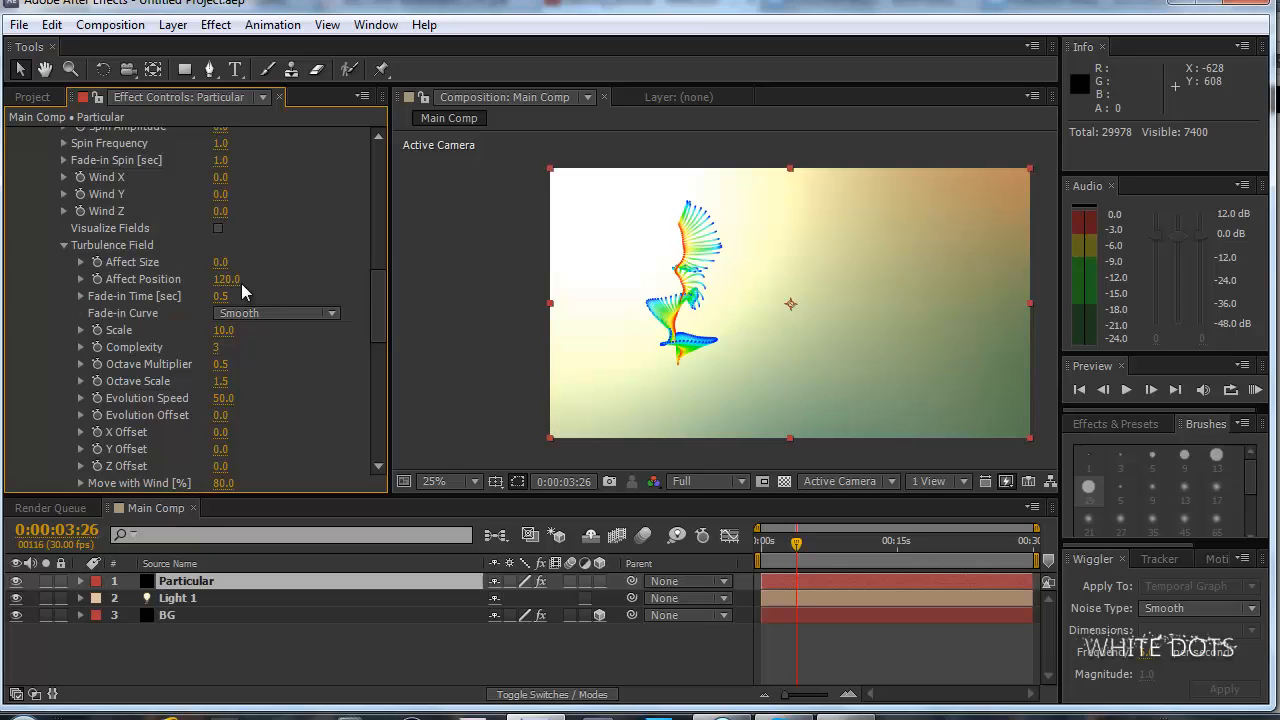
{"action": "left_click", "coordinate": [217, 280]}
{"action": "type", "text": "100"}
{"action": "key", "text": "Return"}
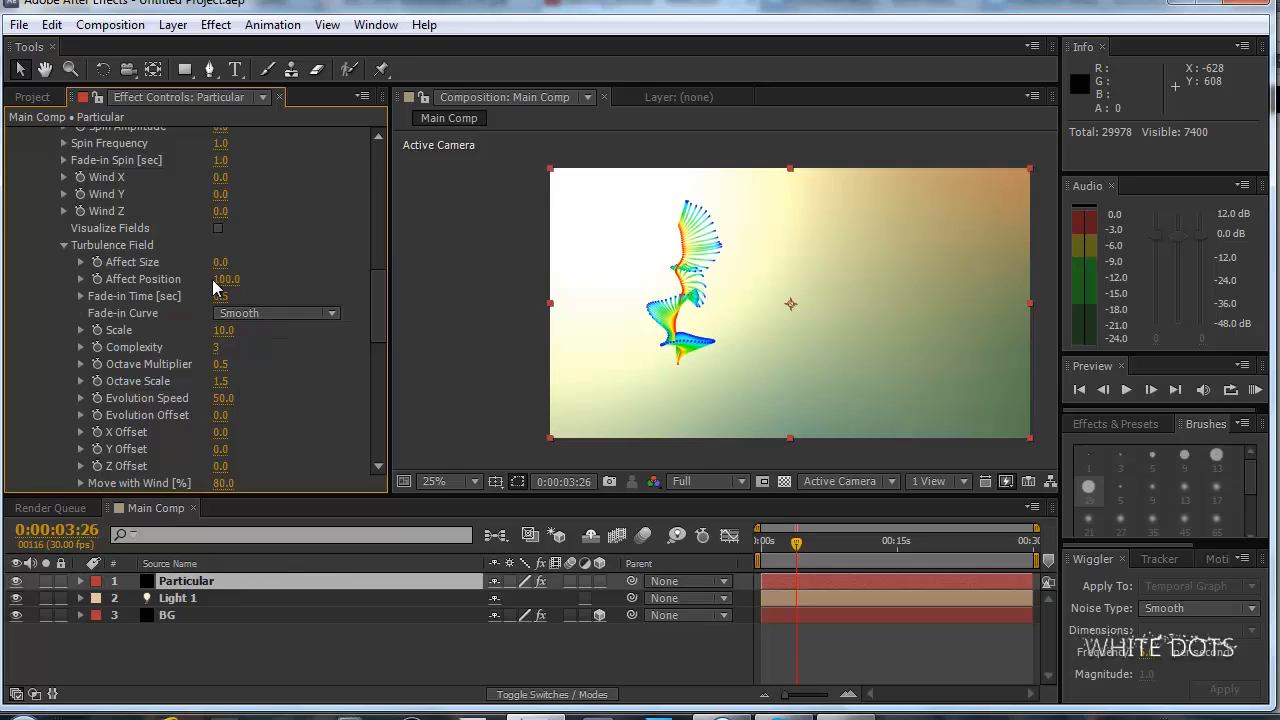
{"action": "left_click", "coordinate": [238, 275]}
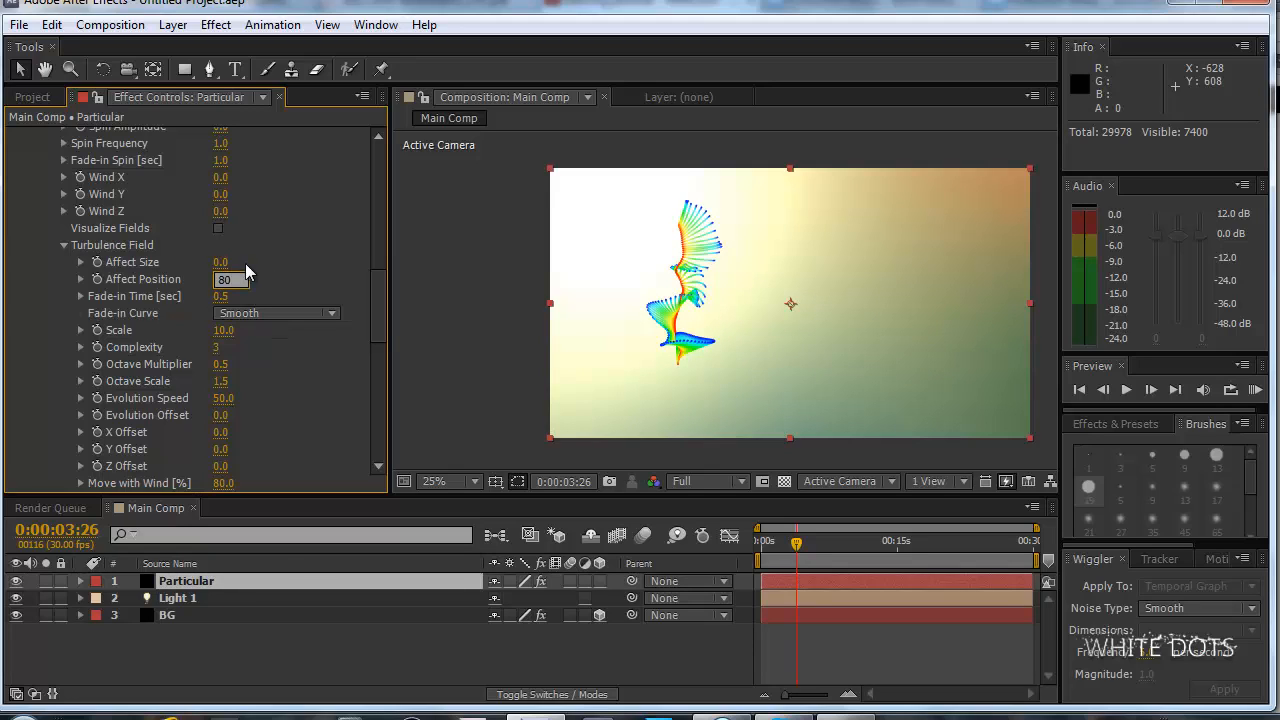
{"action": "left_click_drag", "start_coordinate": [244, 280], "coordinate": [212, 280]}
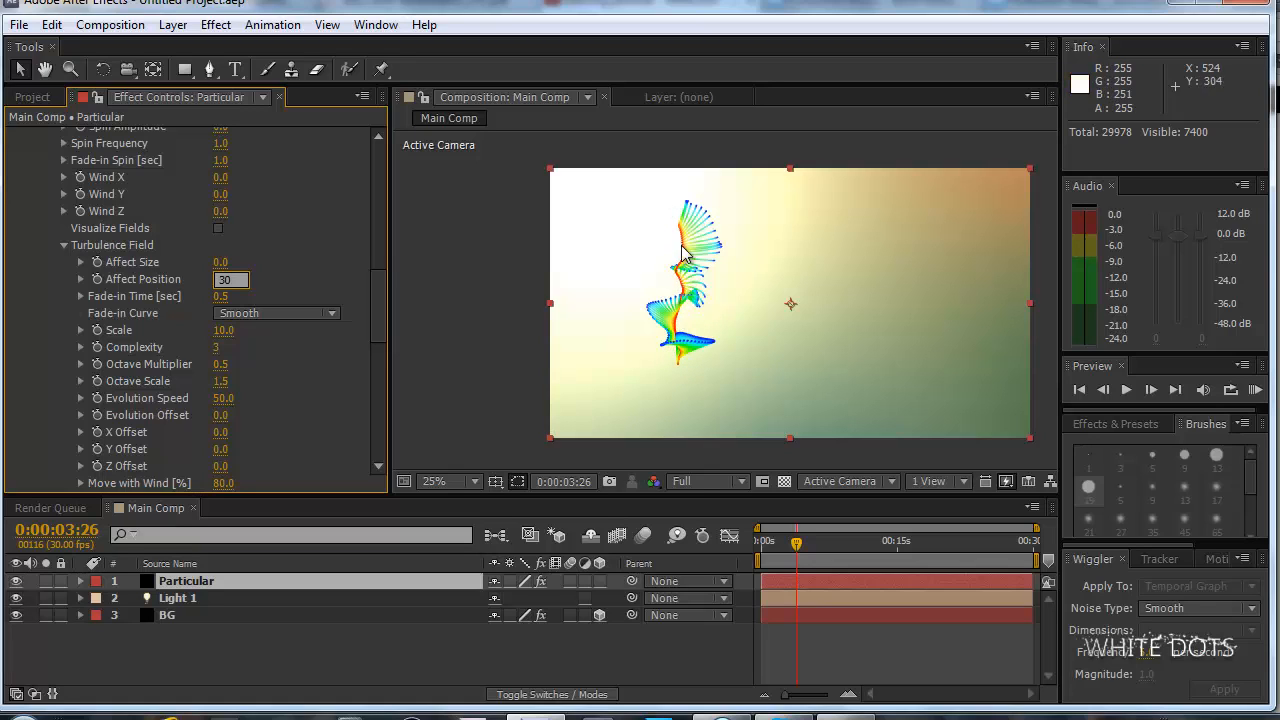
{"action": "key", "text": "Return"}
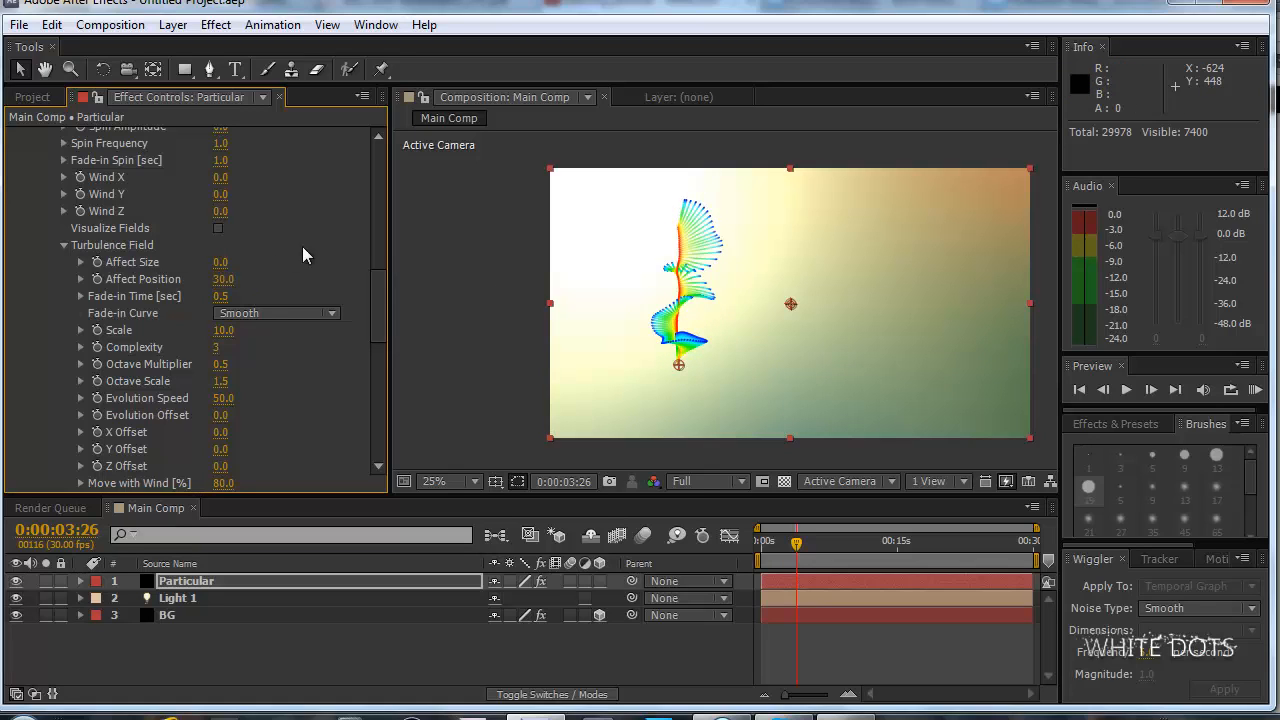
{"action": "left_click", "coordinate": [222, 280]}
{"action": "type", "text": "0"}
{"action": "key", "text": "Return"}
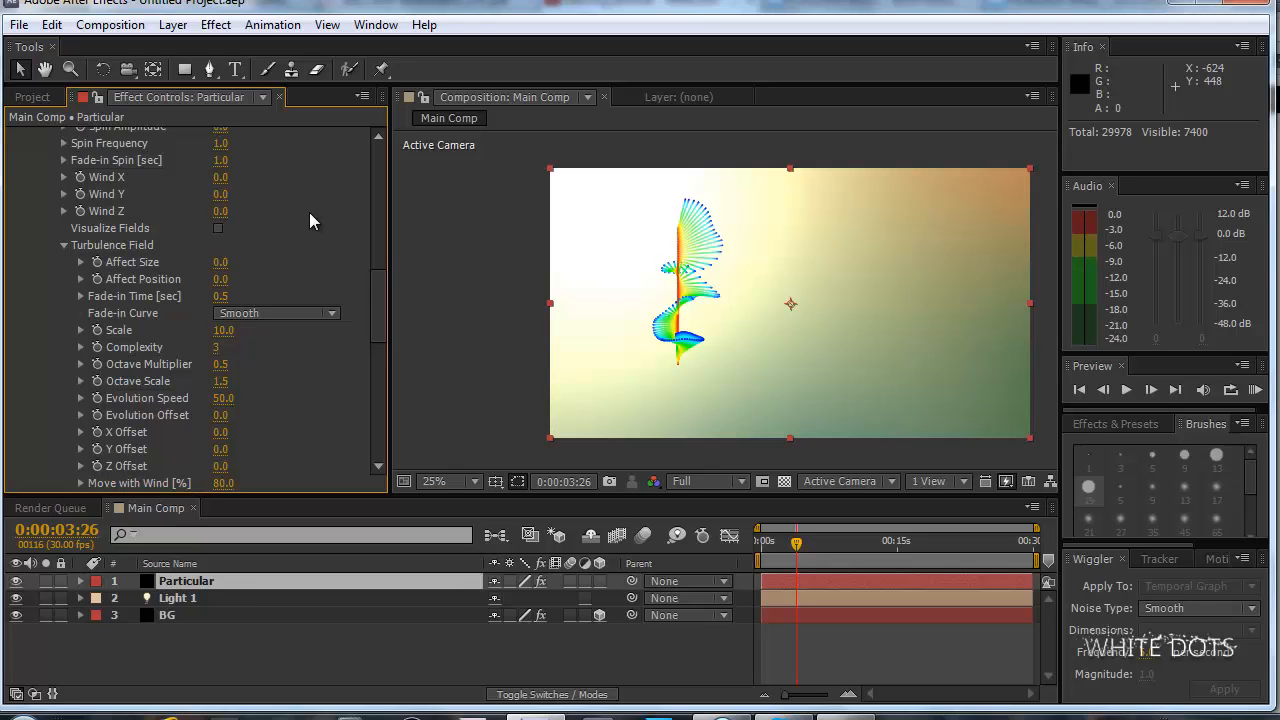
Set the Turbulence Field's Scale to 5 and raise its Affect Position to 213.
{"action": "left_click_drag", "start_coordinate": [376, 290], "coordinate": [388, 287]}
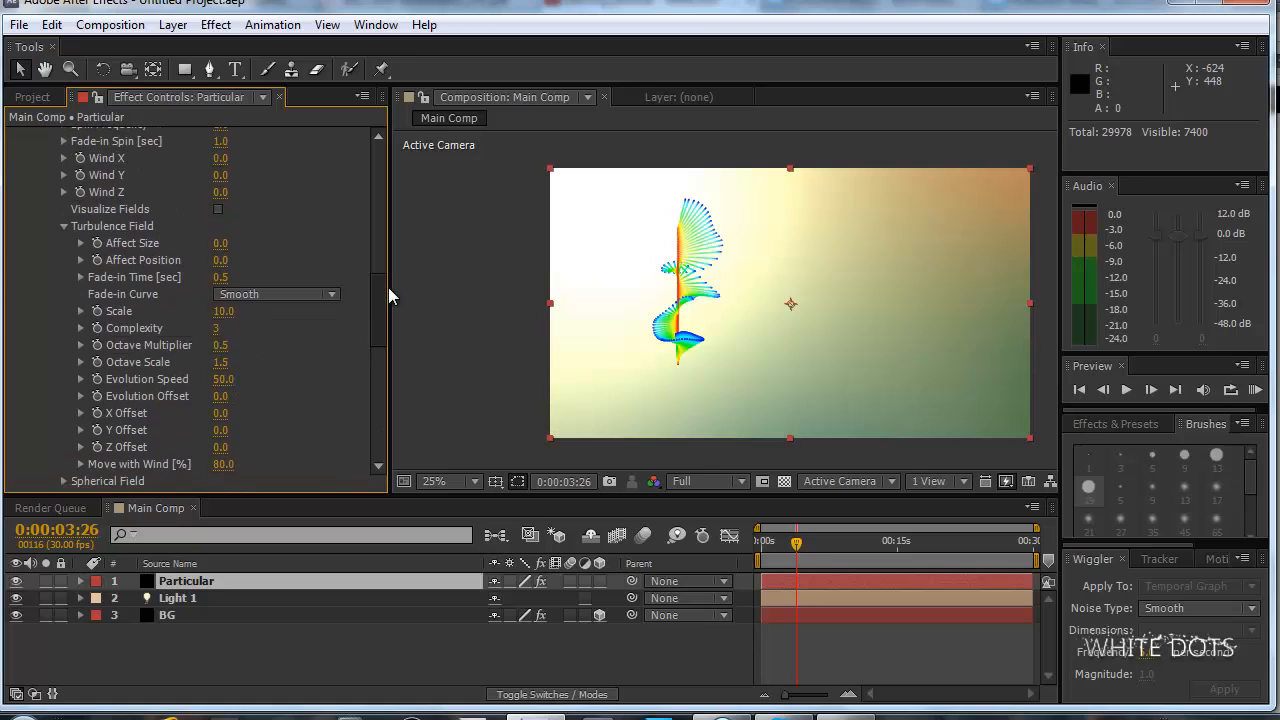
{"action": "left_click", "coordinate": [224, 311]}
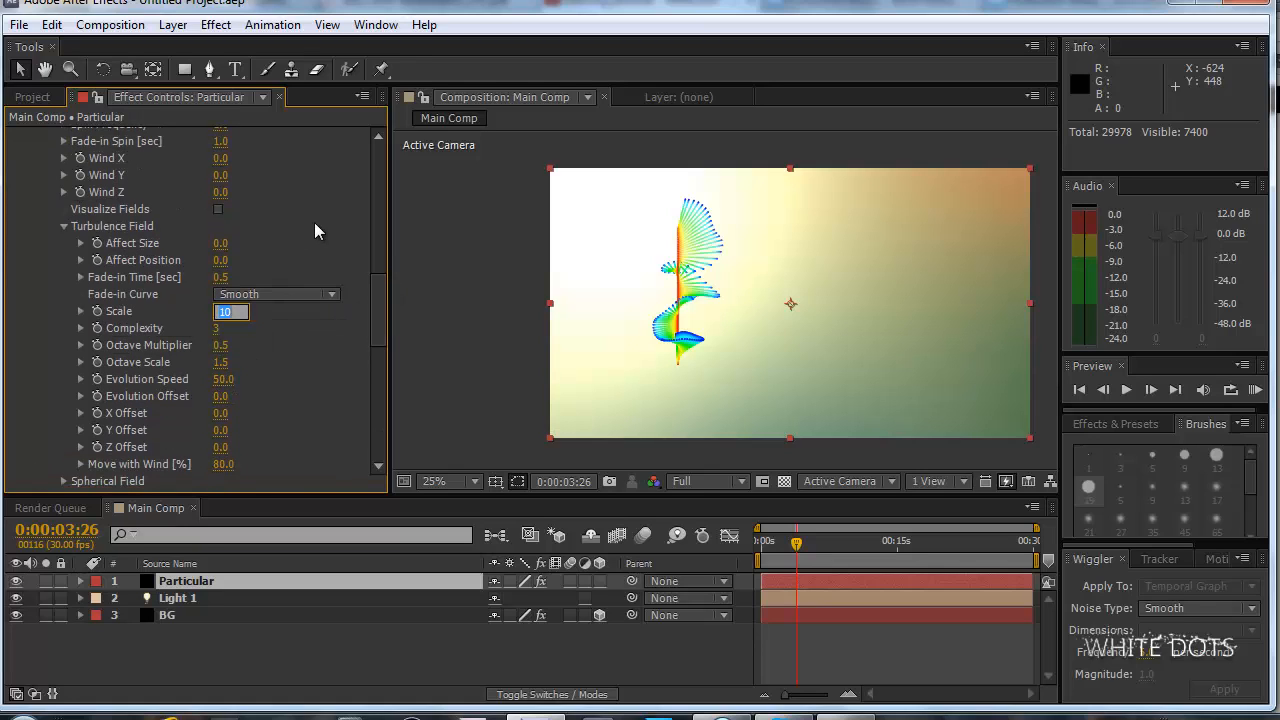
{"action": "type", "text": "5"}
{"action": "key", "text": "Return"}
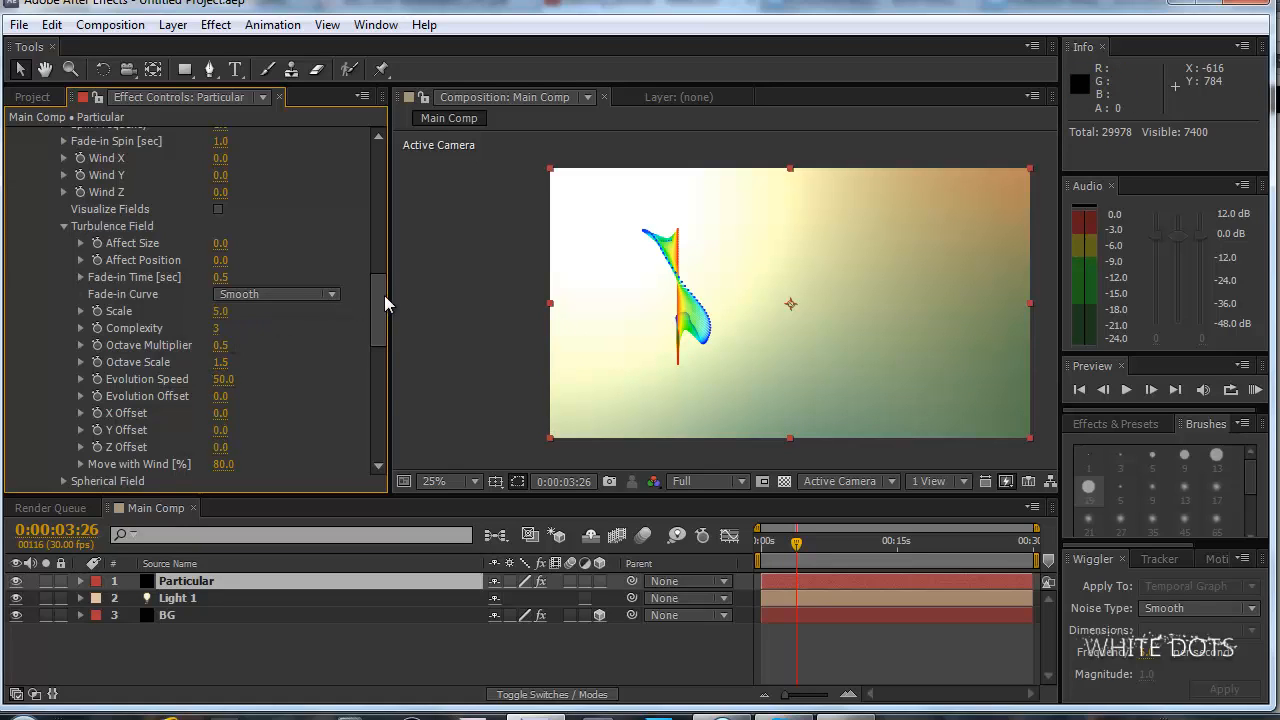
{"action": "left_click_drag", "start_coordinate": [220, 260], "coordinate": [261, 262]}
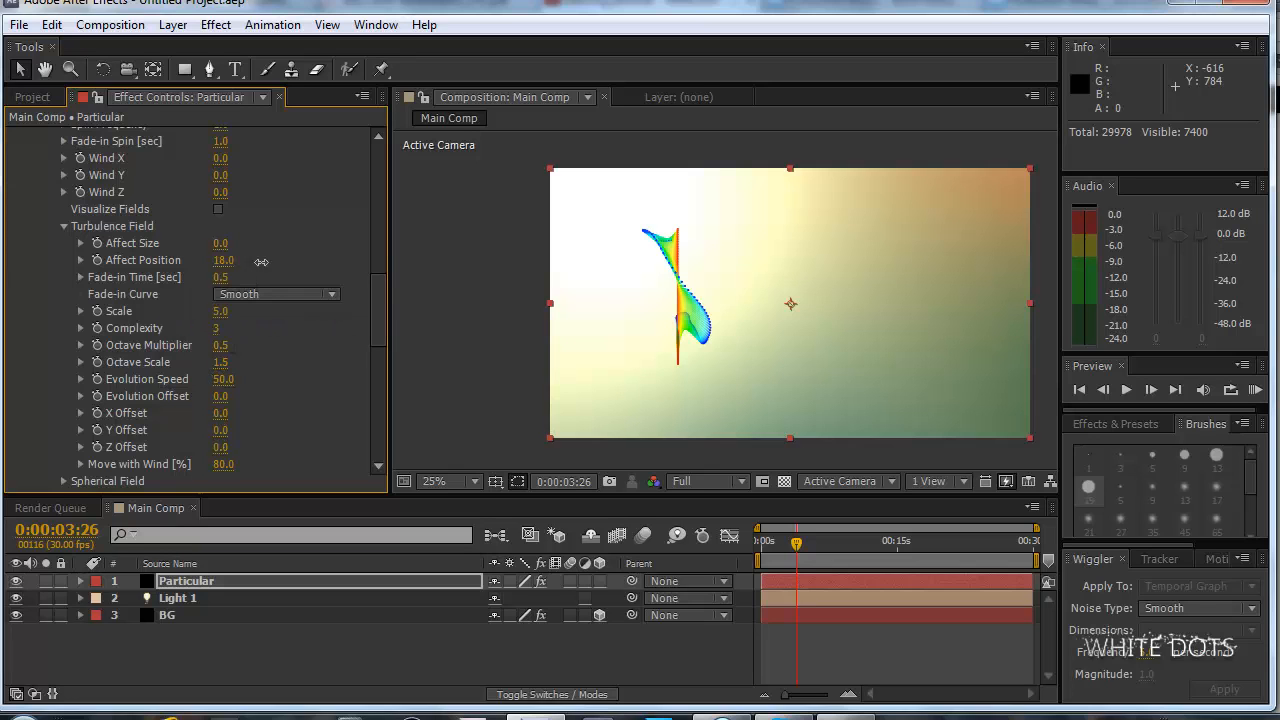
Undo the last Affect Position change and lower the Aux System's Turbulence Position, trying 710 and settling on 470.
{"action": "left_click", "coordinate": [52, 24]}
{"action": "left_click", "coordinate": [110, 47]}
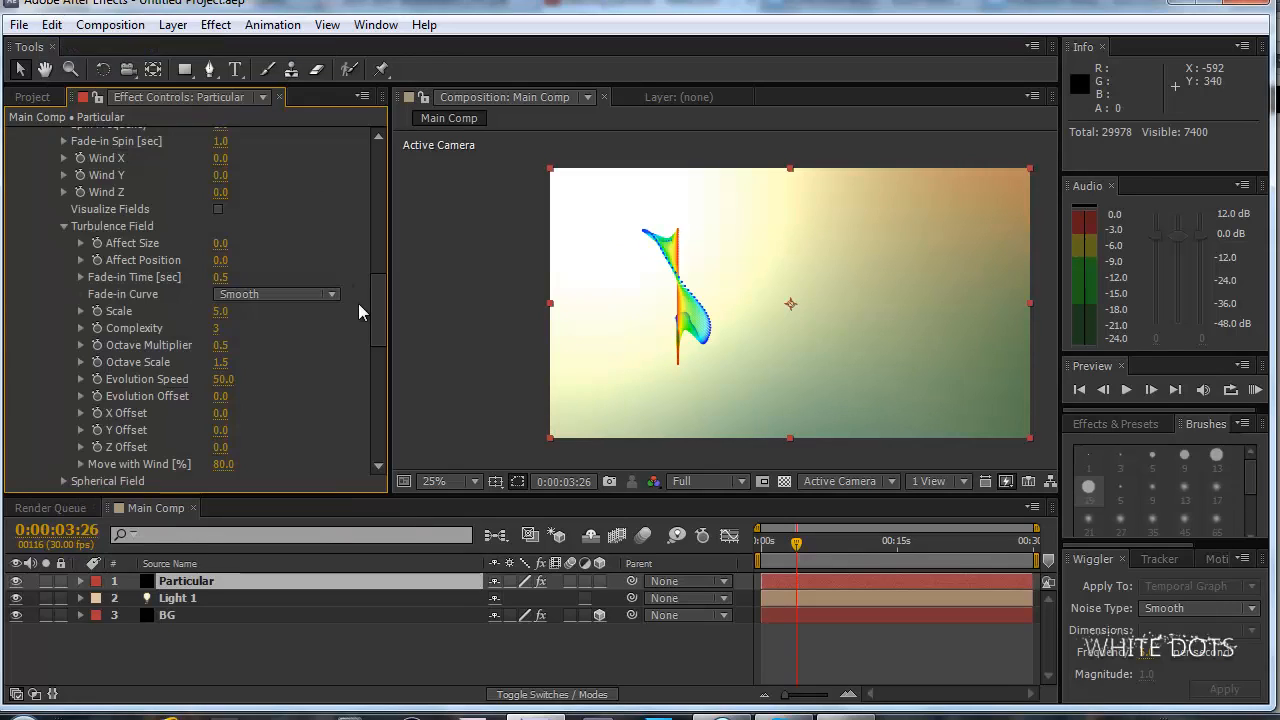
{"action": "scroll", "coordinate": [380, 342], "scroll_direction": "down", "scroll_amount": 5}
{"action": "left_click_drag", "start_coordinate": [380, 342], "coordinate": [391, 419]}
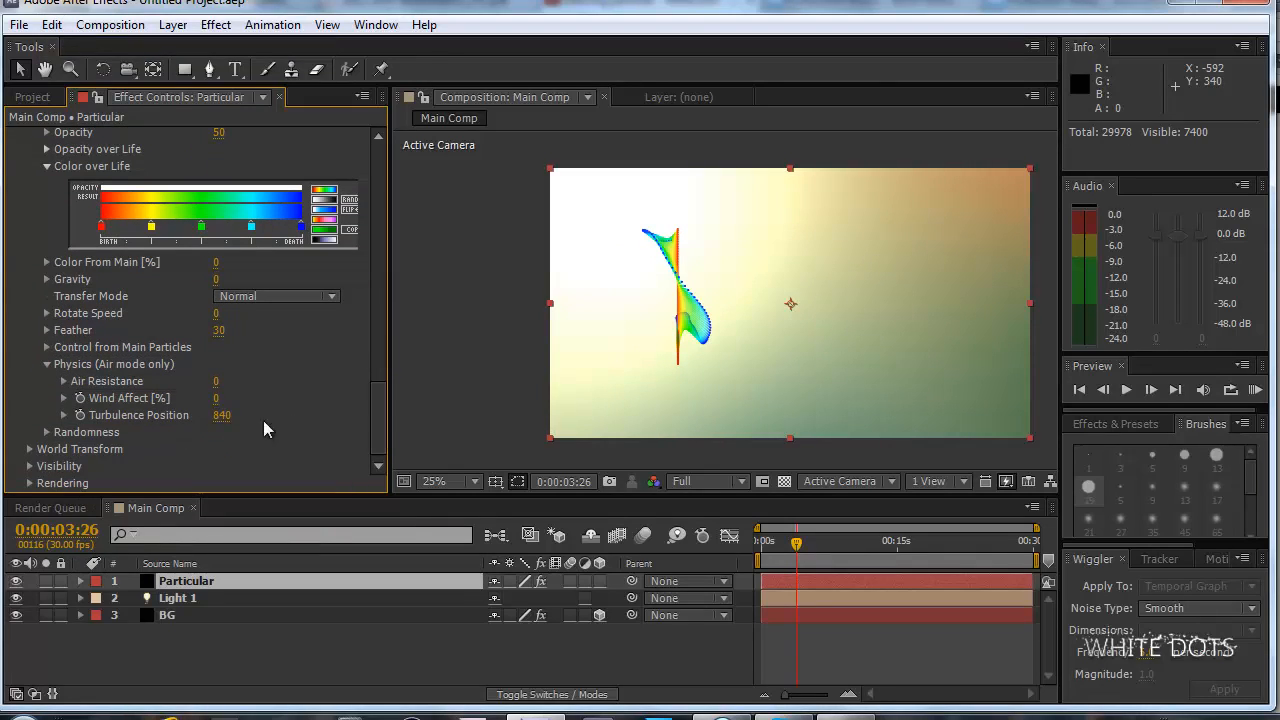
{"action": "left_click", "coordinate": [221, 415]}
{"action": "type", "text": "710"}
{"action": "key", "text": "Return"}
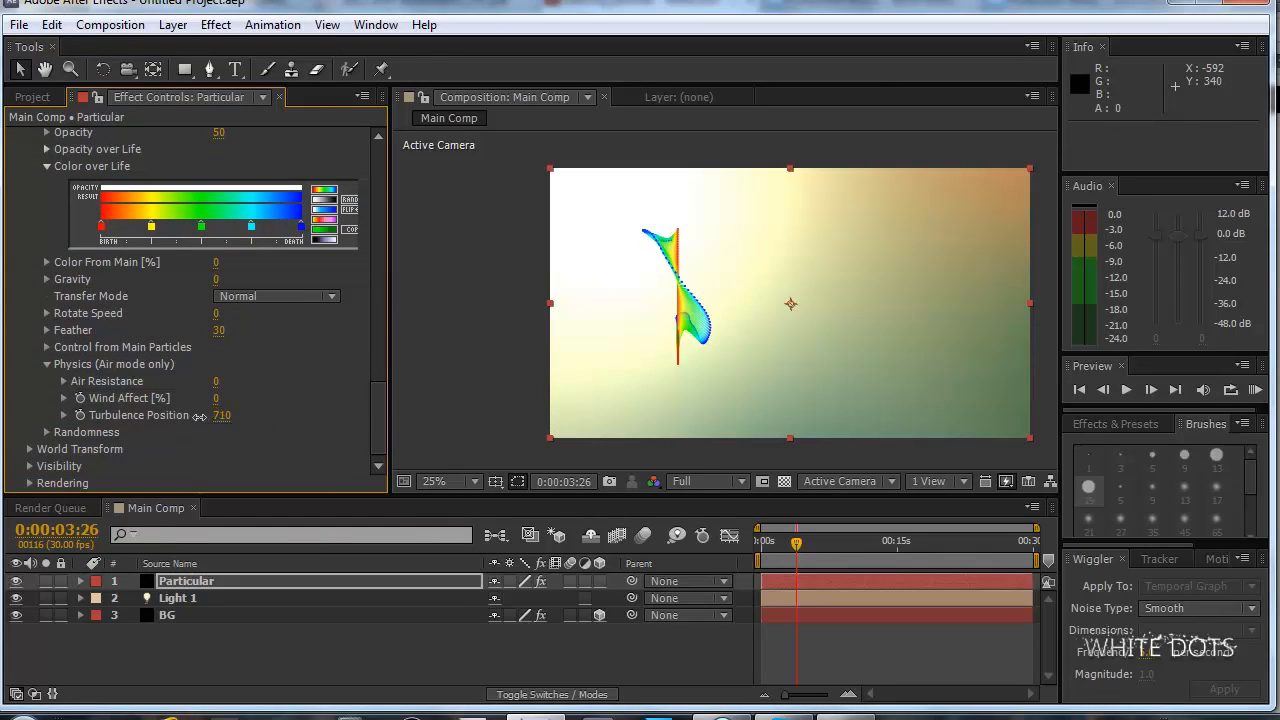
{"action": "left_click_drag", "start_coordinate": [174, 414], "coordinate": [173, 413]}
{"action": "left_click_drag", "start_coordinate": [378, 402], "coordinate": [378, 428]}
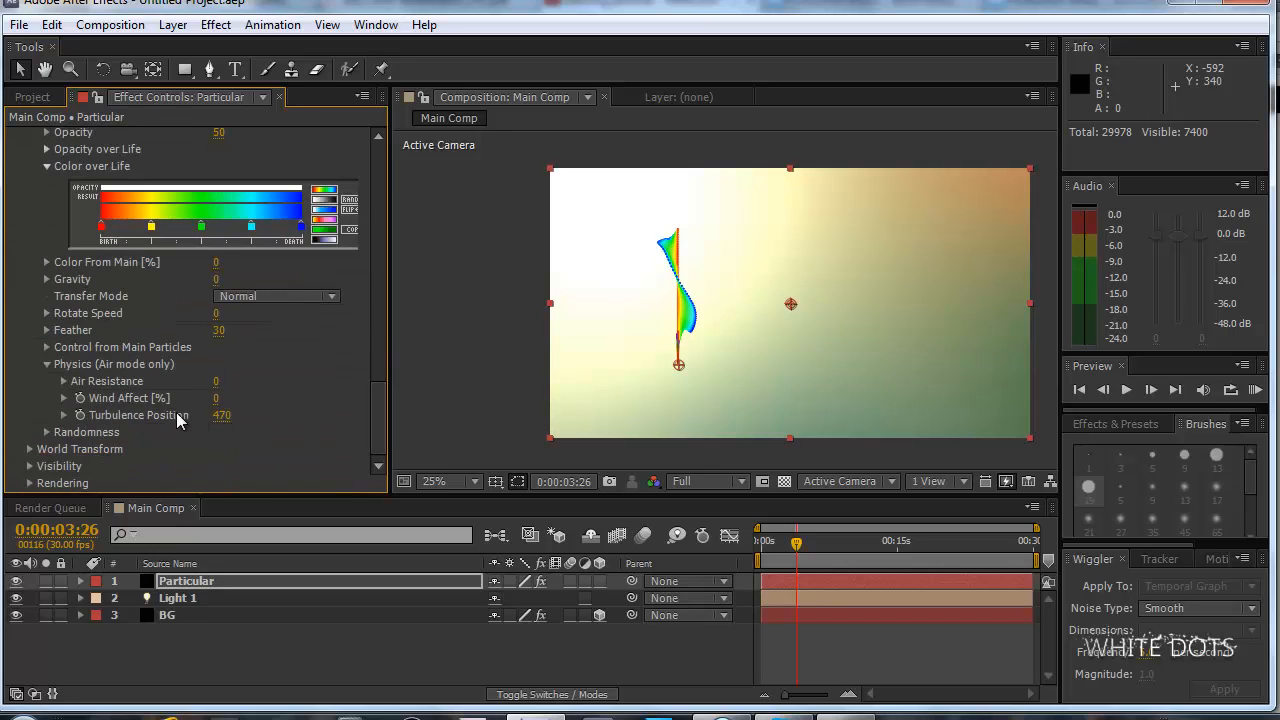
Preview the particle animation from 0:00:01:16, stop playback and return to 0:00:03:26.
{"action": "left_click_drag", "start_coordinate": [382, 402], "coordinate": [384, 299]}
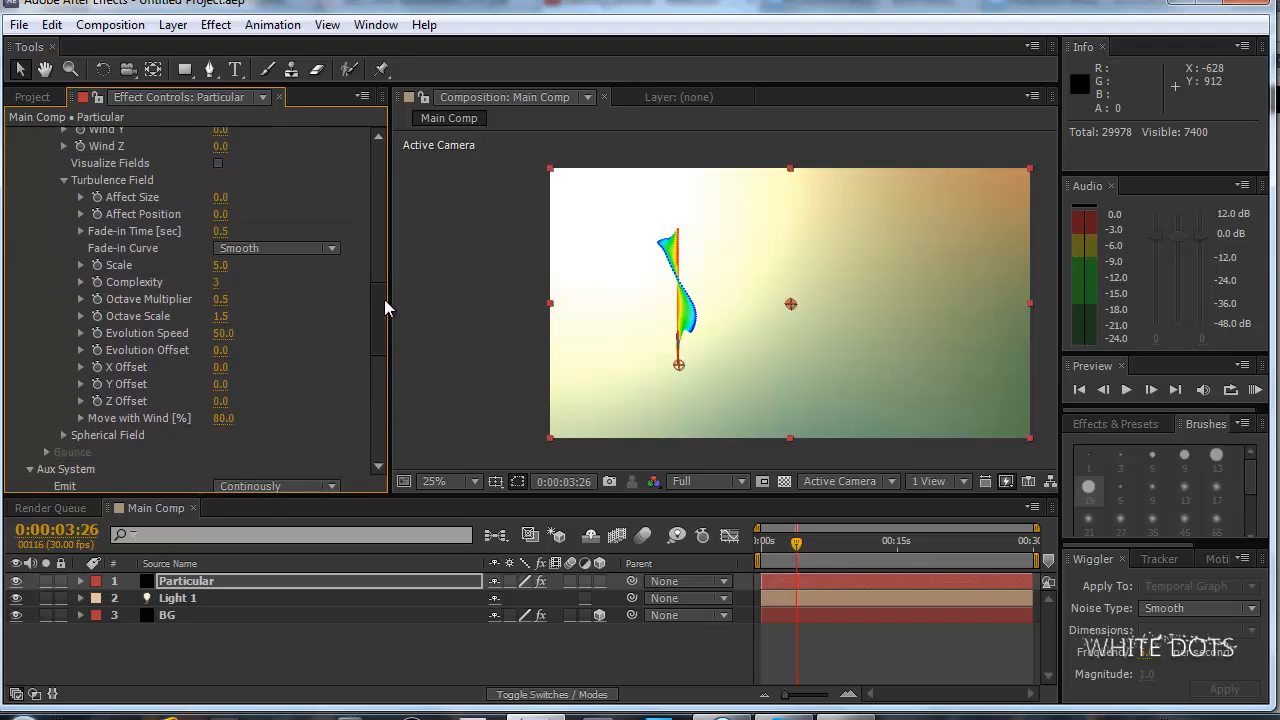
{"action": "left_click", "coordinate": [775, 541]}
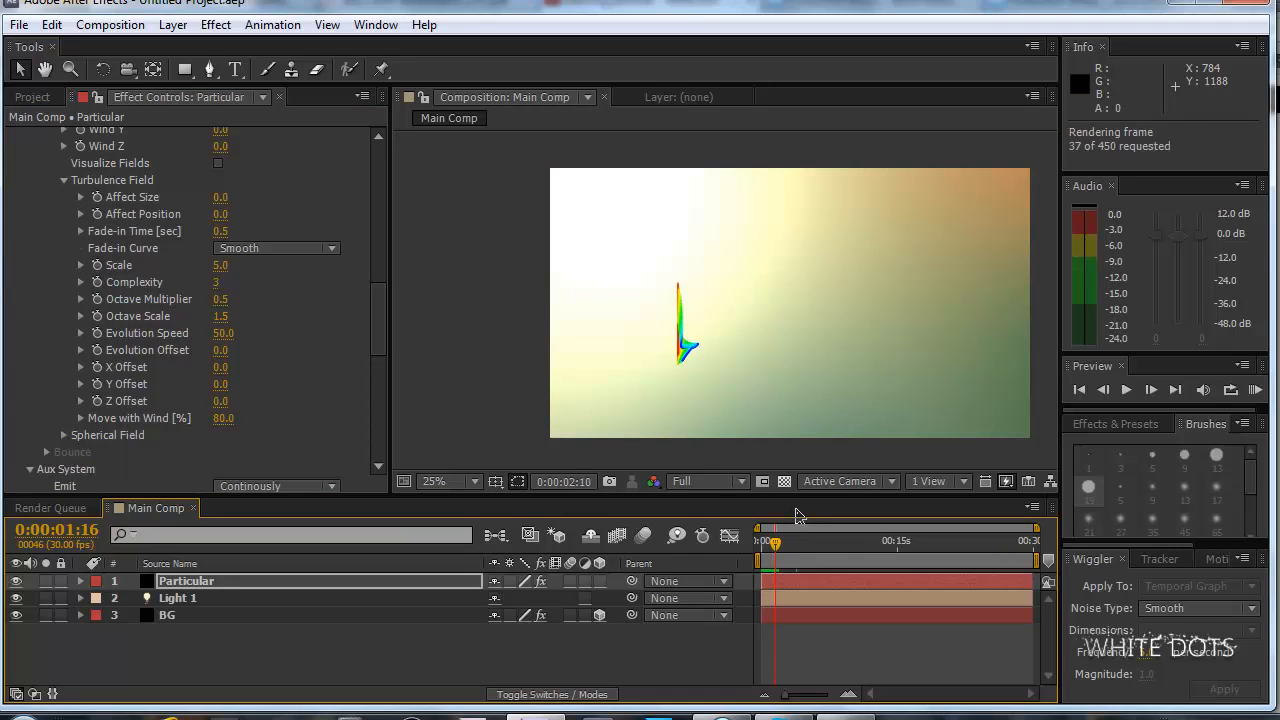
{"action": "key", "text": "space"}
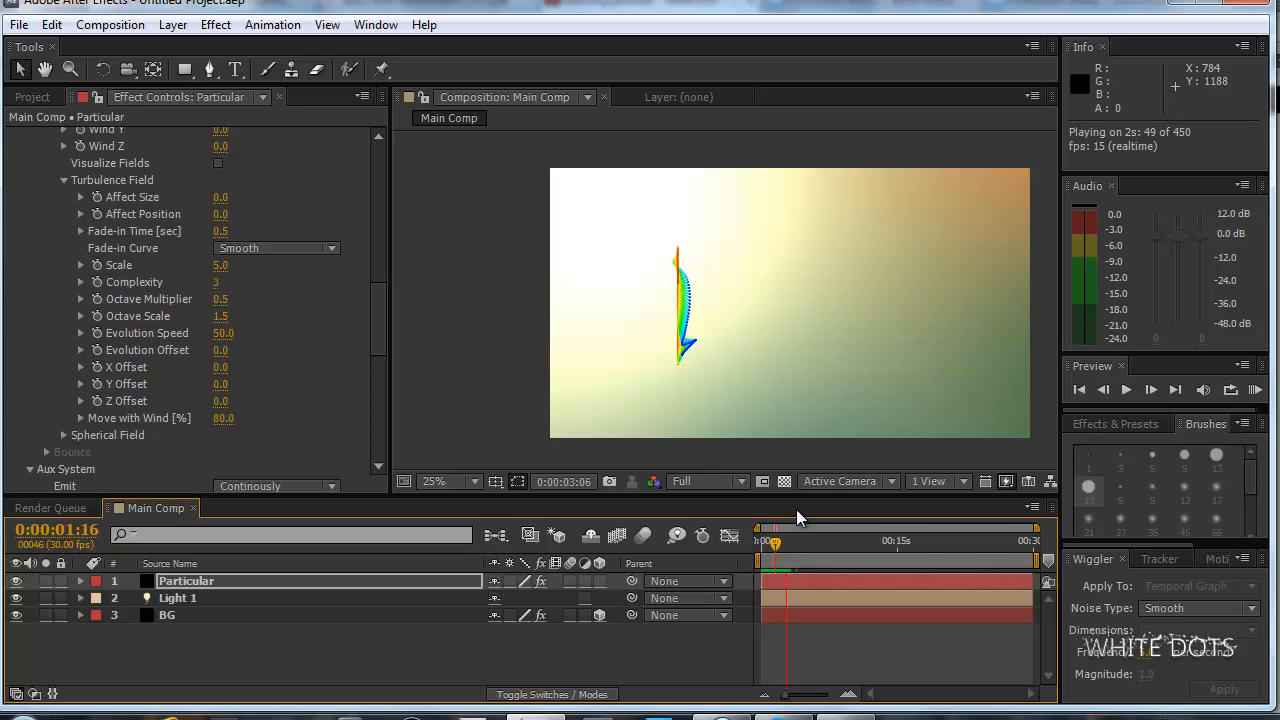
{"action": "key", "text": "space"}
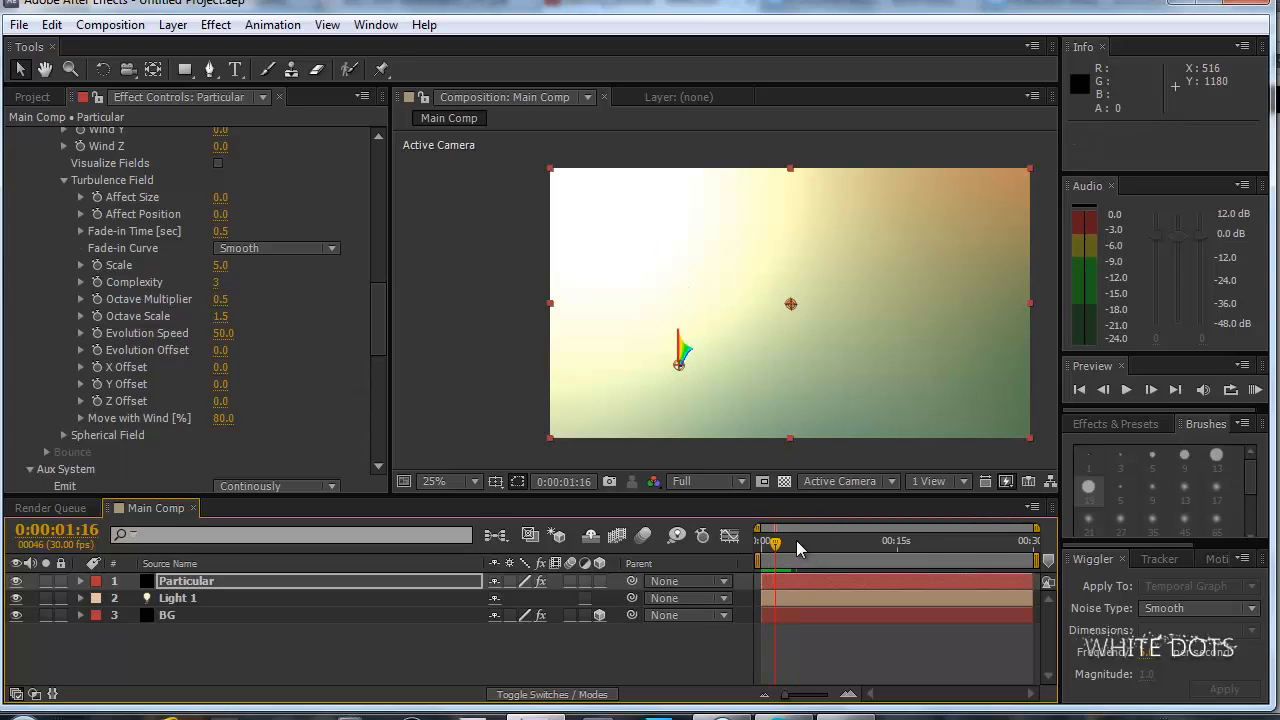
{"action": "left_click", "coordinate": [796, 543]}
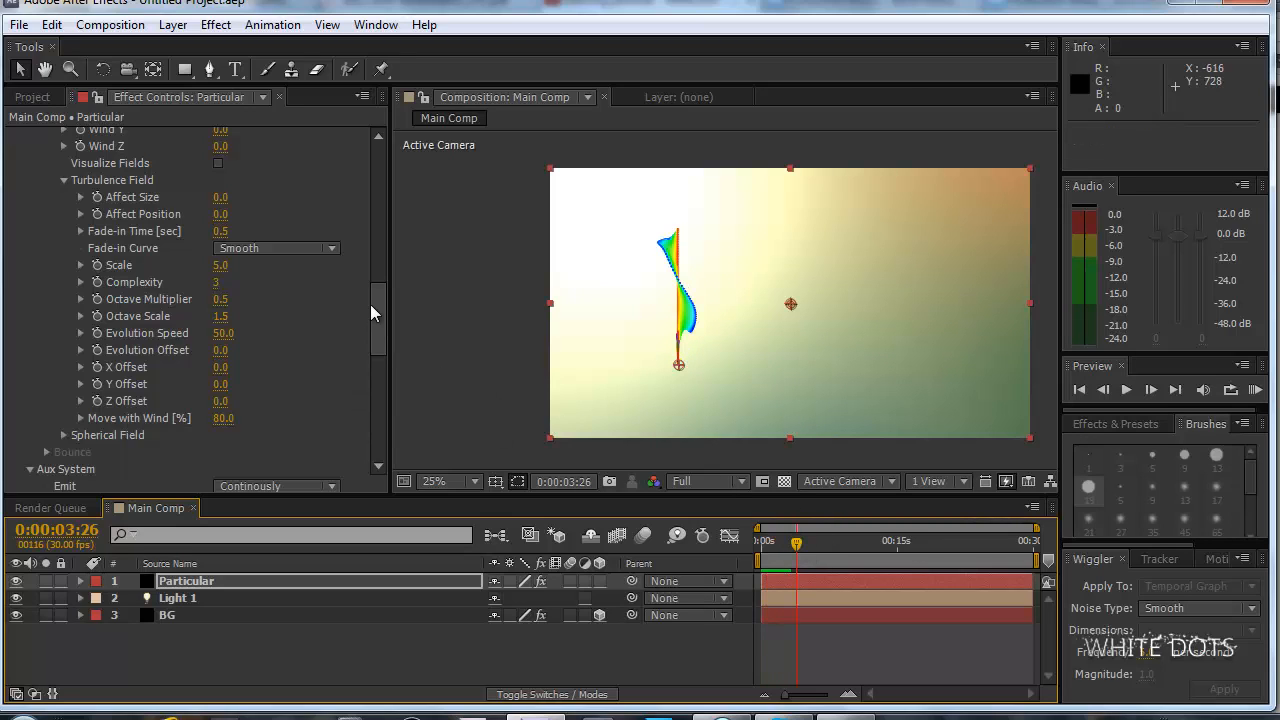
Try an Aux System Life of 1 second and scrub the timeline to 0:00:07:05 to check the ribbon.
{"action": "left_click_drag", "start_coordinate": [370, 304], "coordinate": [378, 364]}
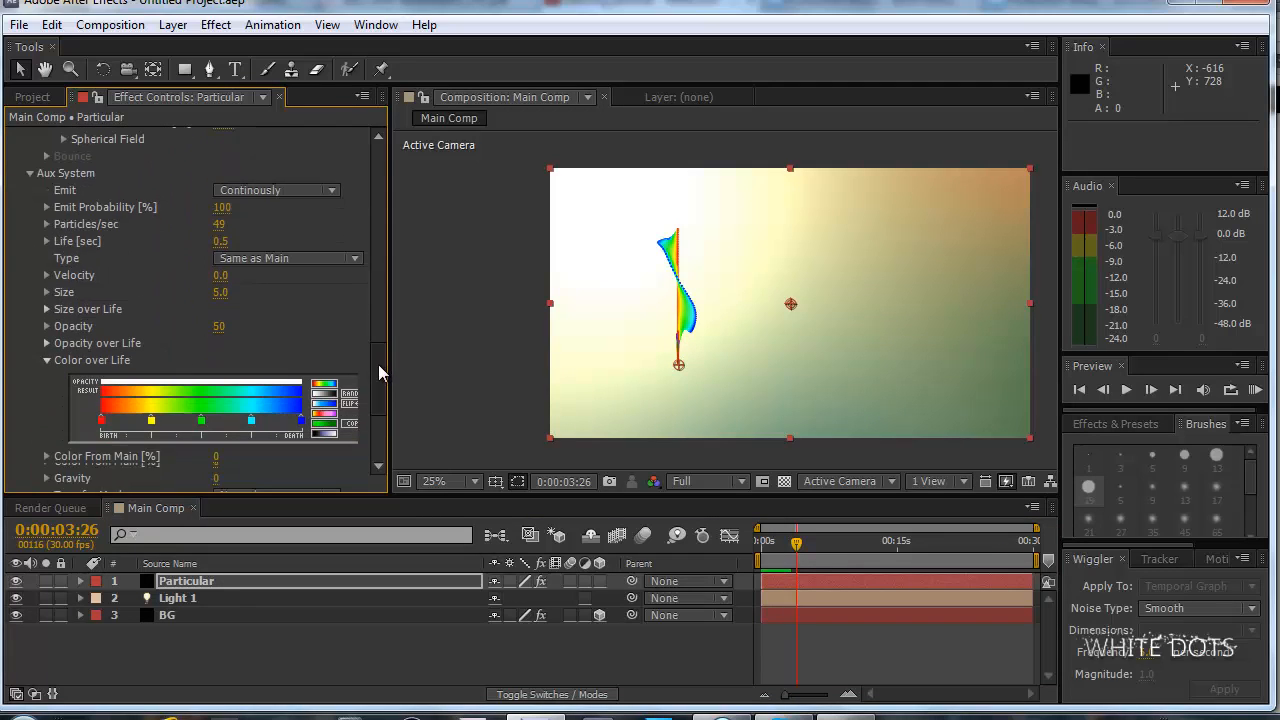
{"action": "left_click", "coordinate": [224, 241]}
{"action": "type", "text": "1"}
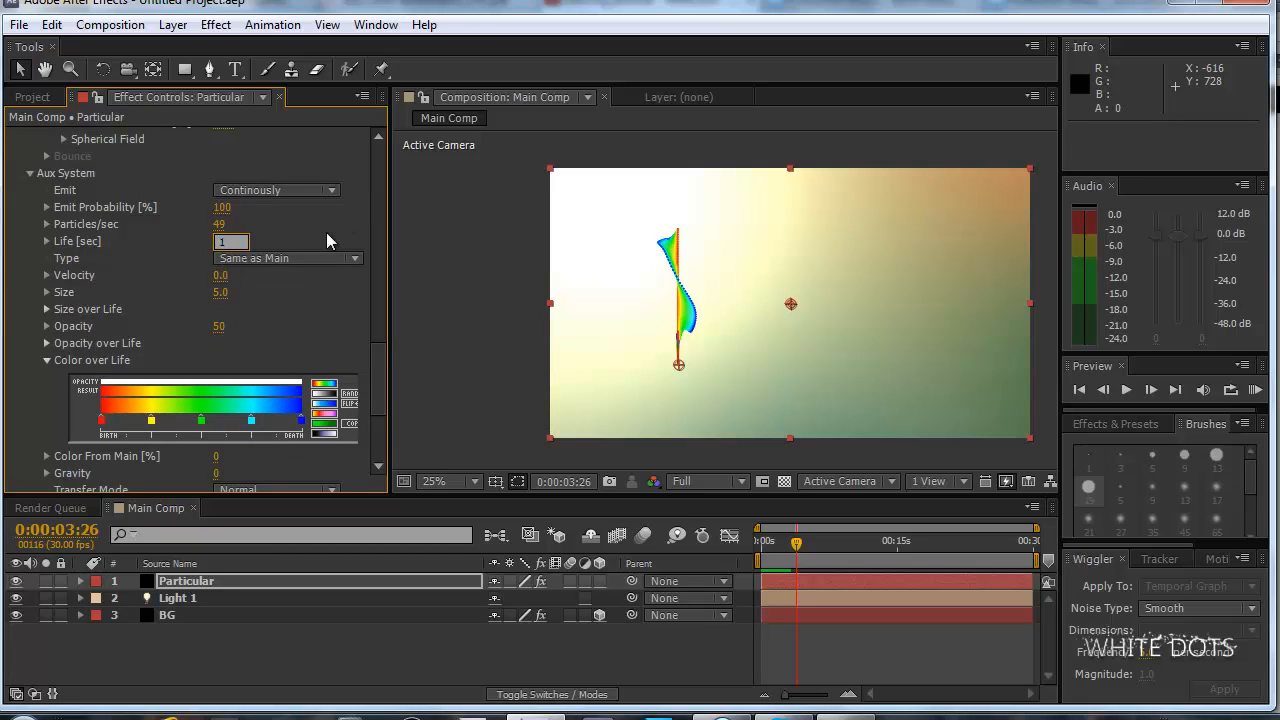
{"action": "key", "text": "Return"}
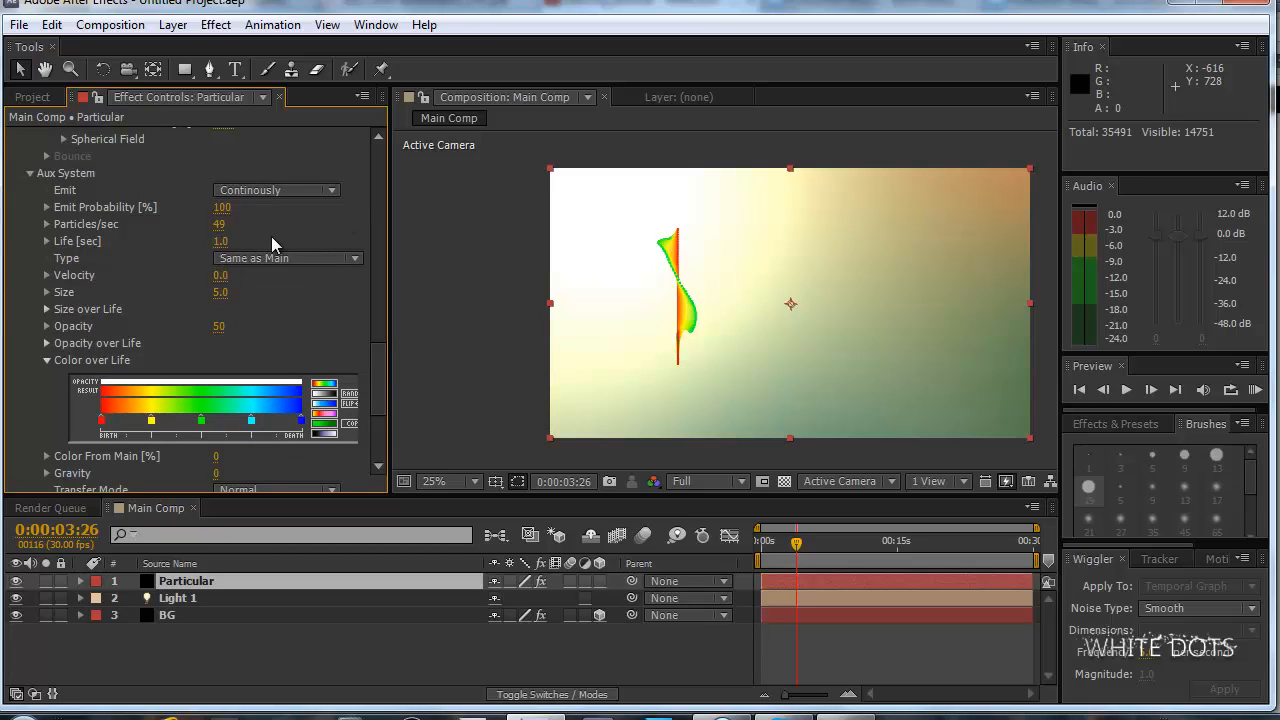
{"action": "mouse_move", "coordinate": [383, 368]}
{"action": "left_mouse_down"}
{"action": "mouse_move", "coordinate": [383, 350]}
{"action": "mouse_move", "coordinate": [383, 370]}
{"action": "left_mouse_up"}
{"action": "left_click_drag", "start_coordinate": [767, 544], "coordinate": [826, 547]}
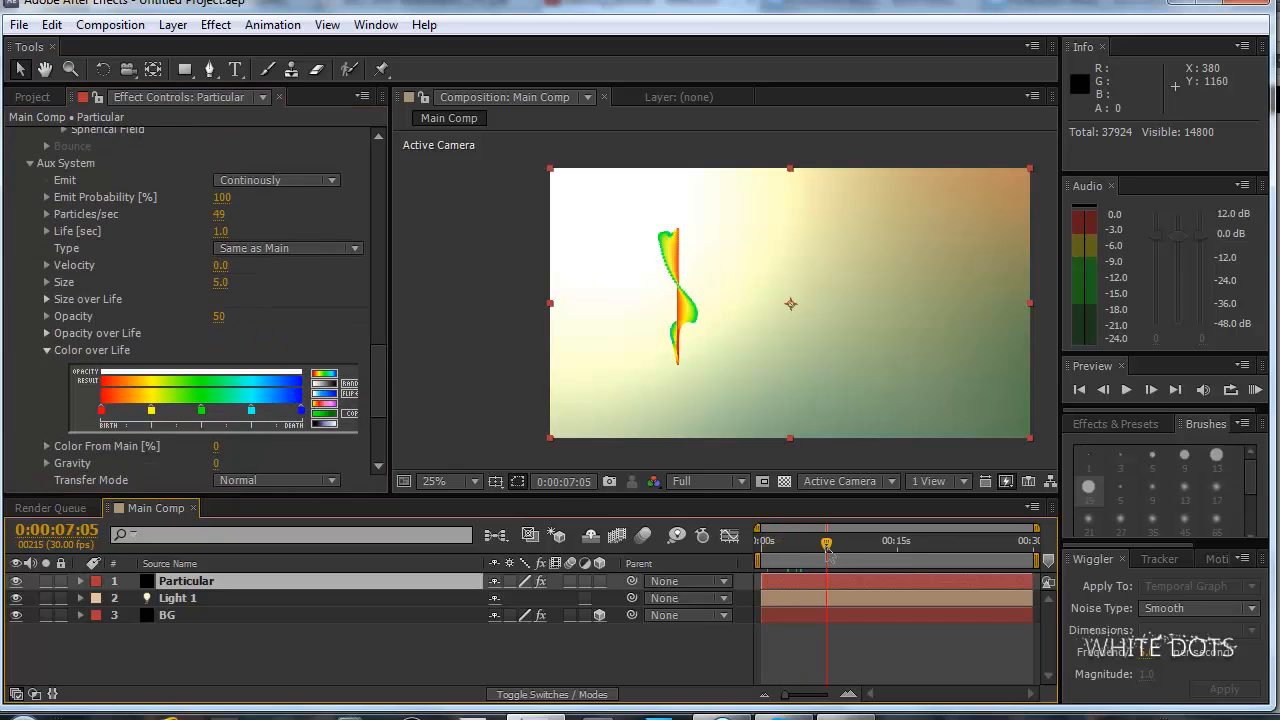
Try Aux System Life values of 0.5 and 0.1 seconds and scrub the timeline to 0:00:08:25.
{"action": "left_click", "coordinate": [220, 231]}
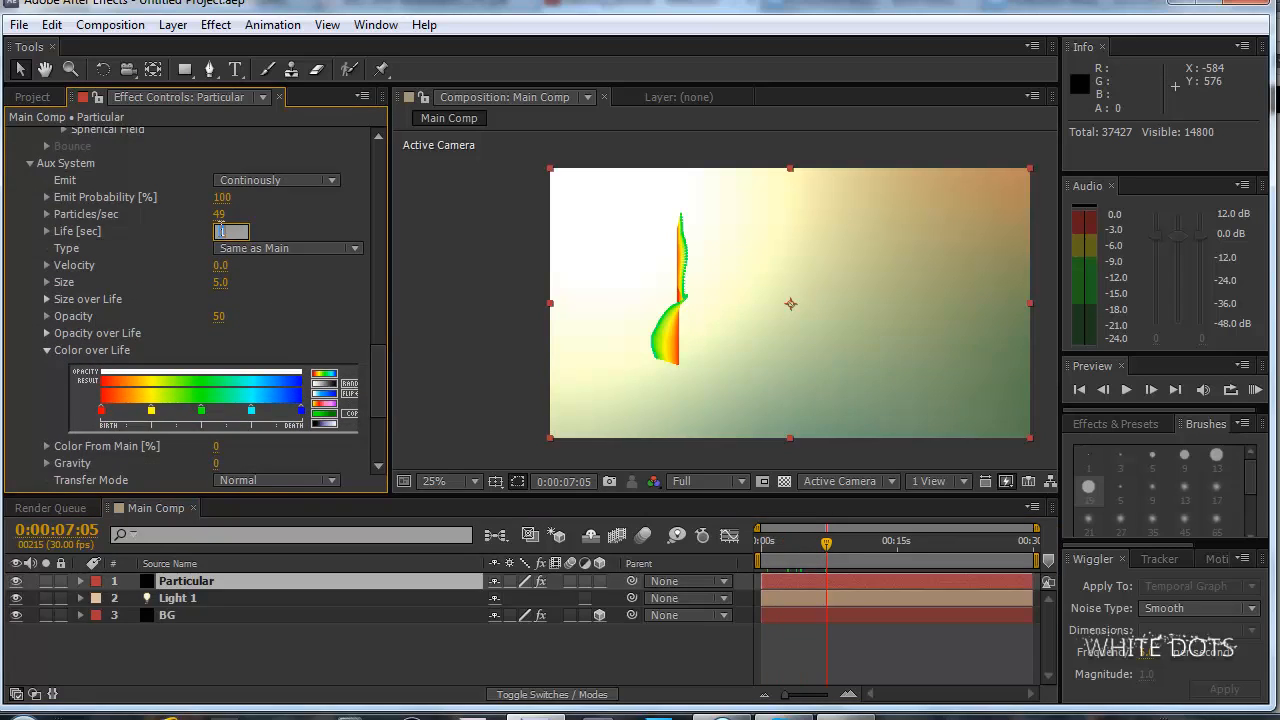
{"action": "key", "text": "Return"}
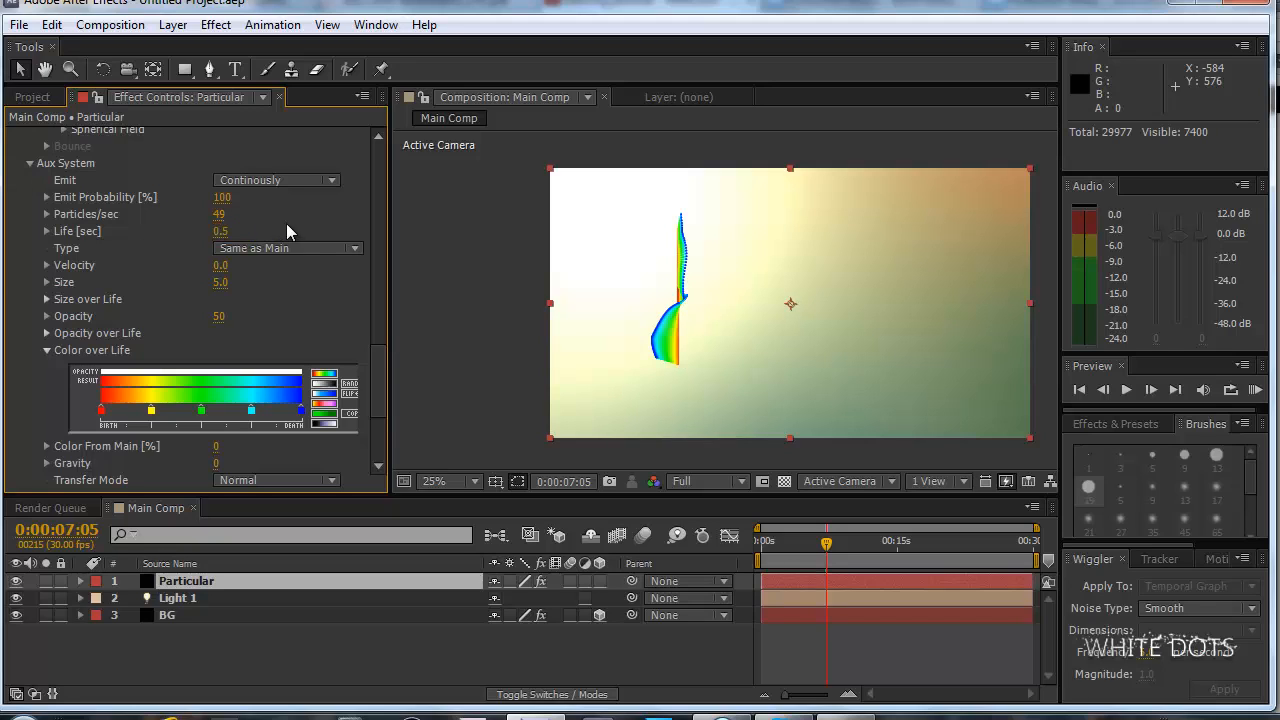
{"action": "left_click", "coordinate": [222, 231]}
{"action": "type", "text": ".1"}
{"action": "key", "text": "Return"}
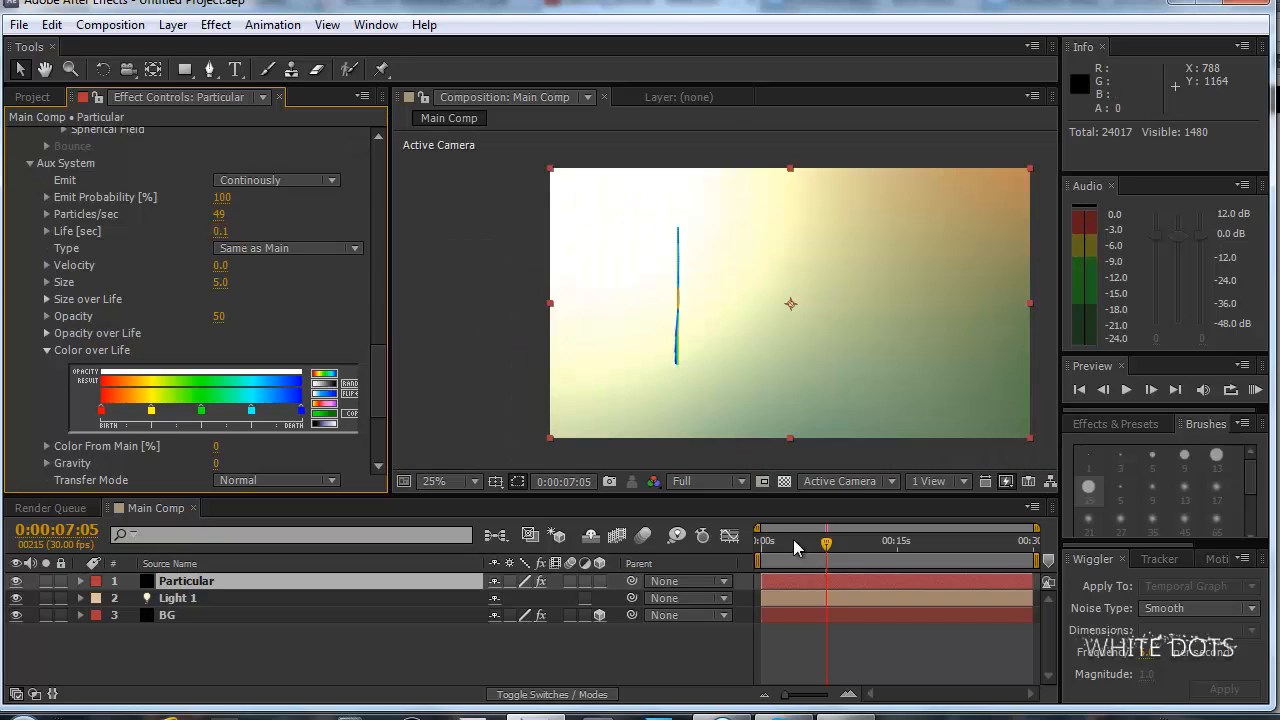
{"action": "left_click_drag", "start_coordinate": [797, 545], "coordinate": [843, 548]}
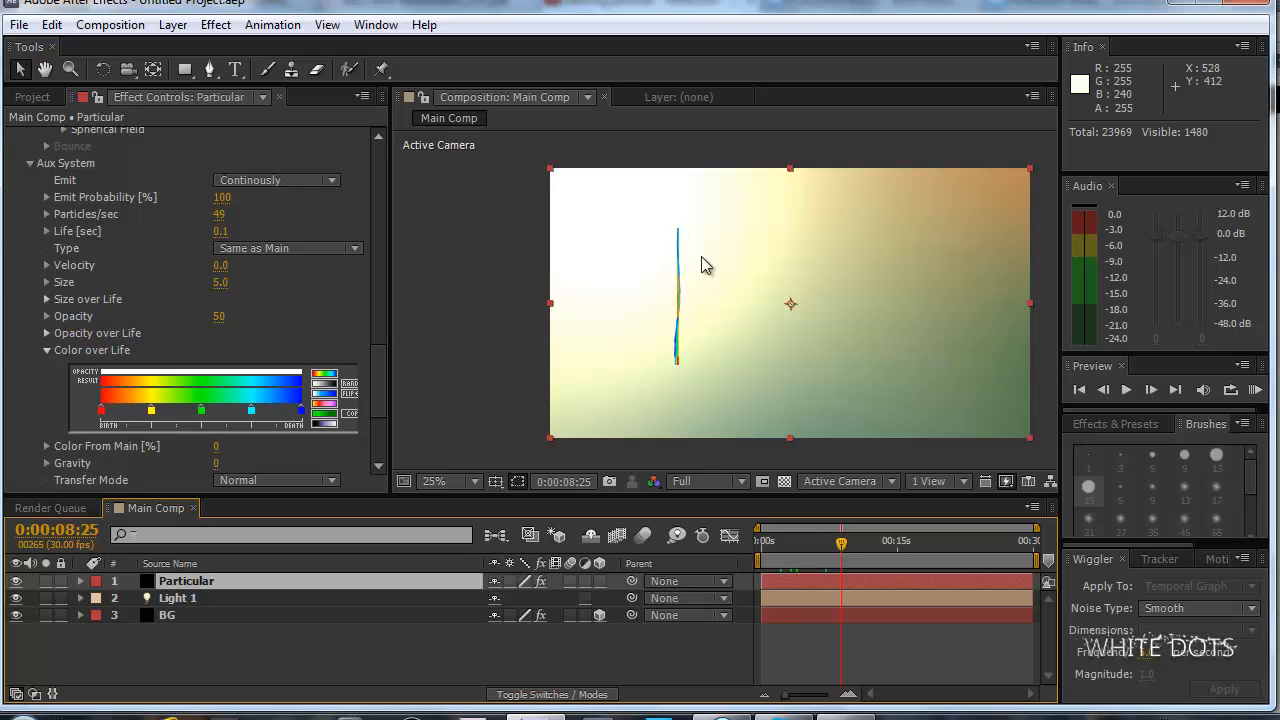
Compare Aux System Life values of 0.5 and 1 second, finishing at 0.5.
{"action": "left_click", "coordinate": [220, 231]}
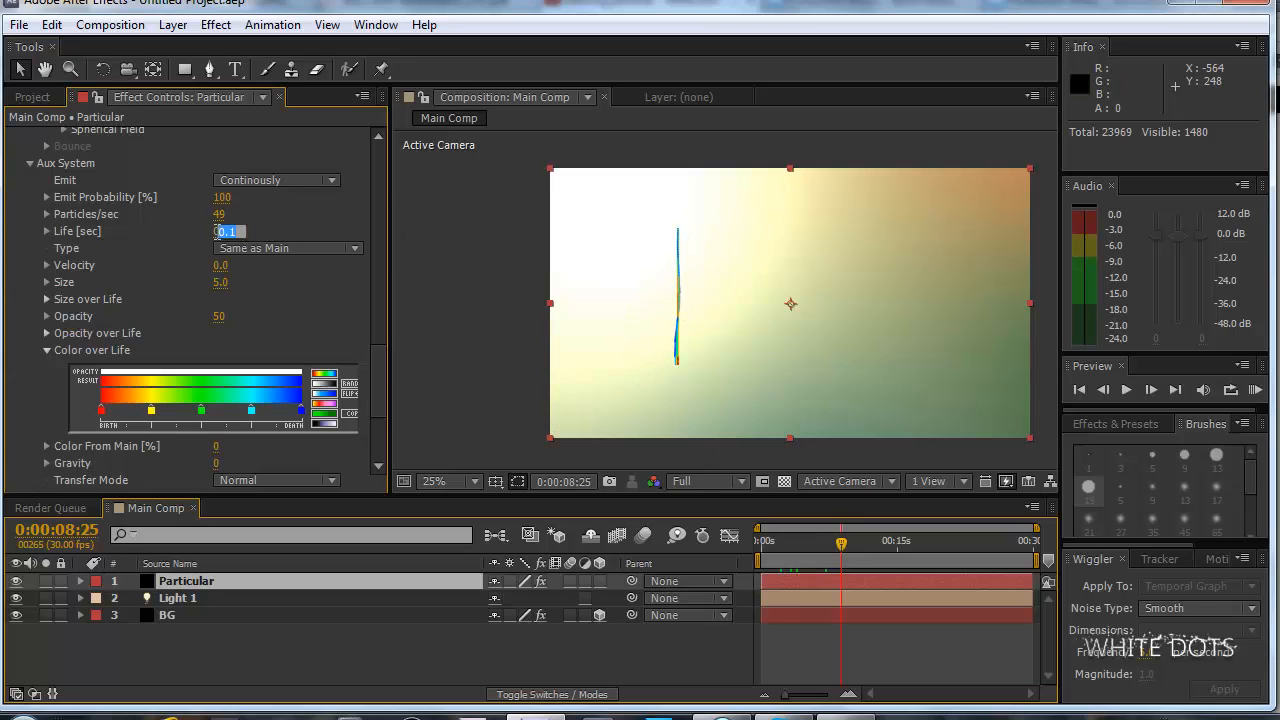
{"action": "type", "text": ".5"}
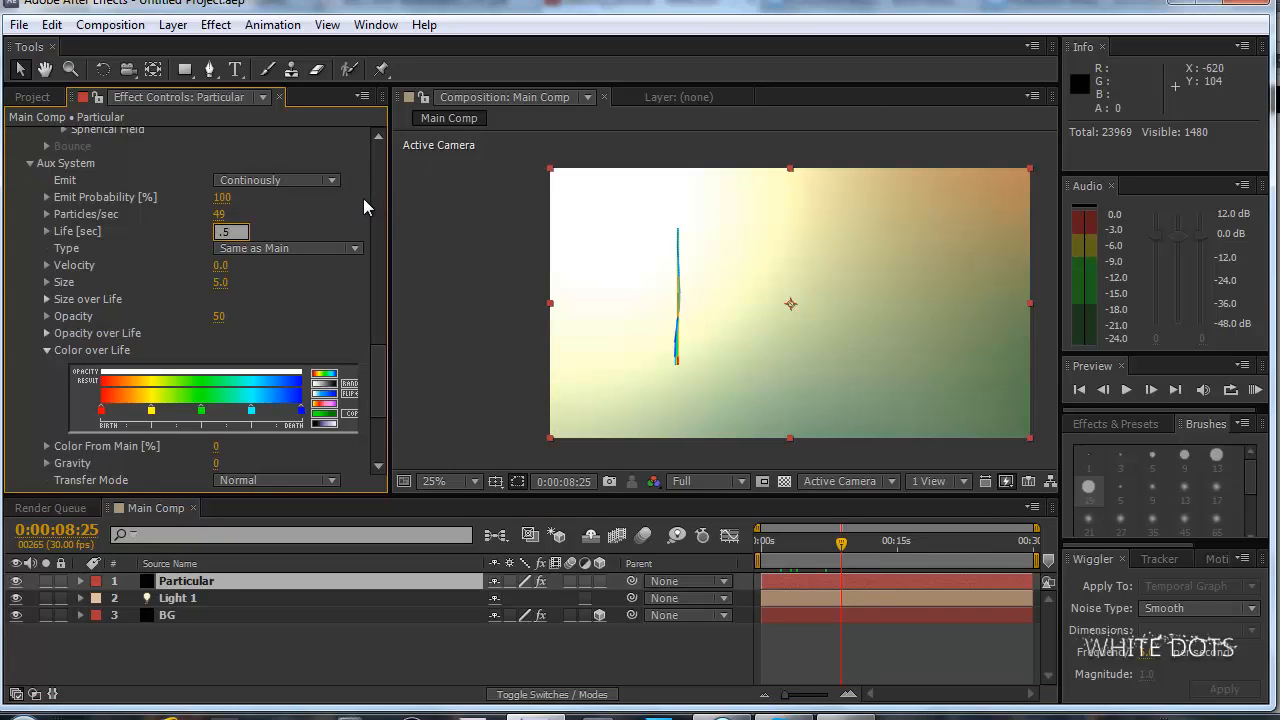
{"action": "key", "text": "Return"}
{"action": "left_click", "coordinate": [222, 231]}
{"action": "type", "text": "1"}
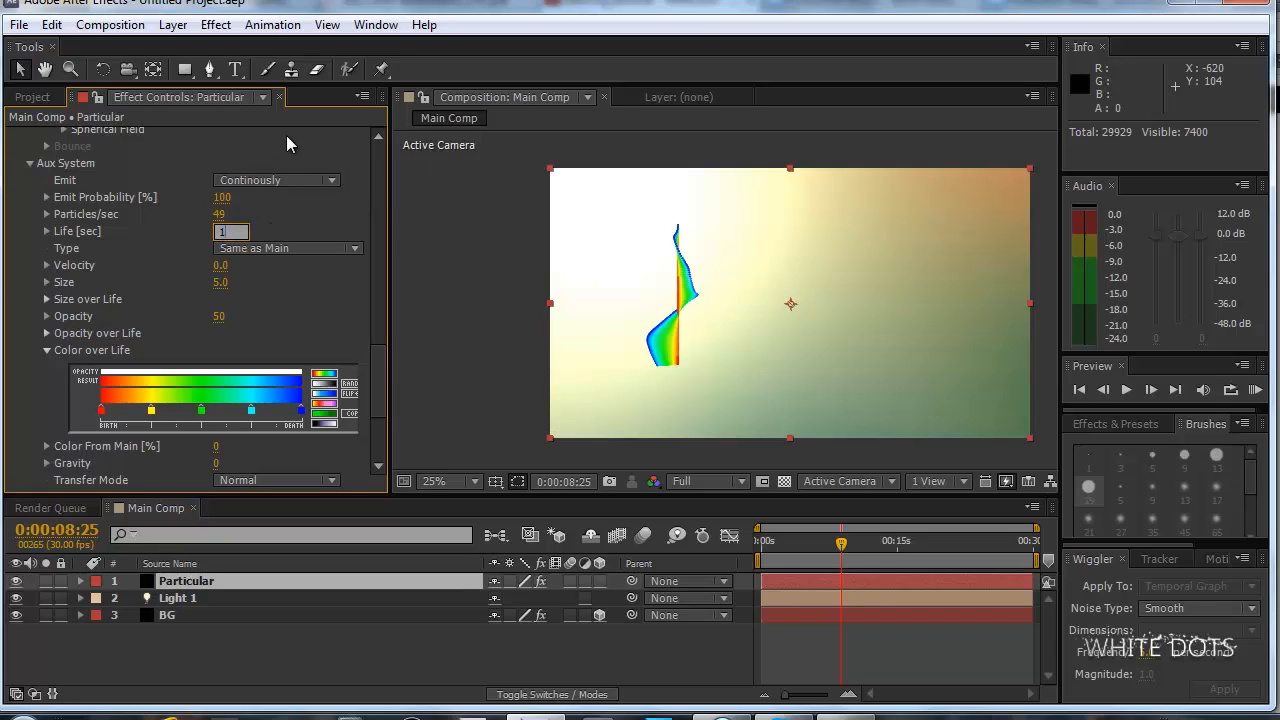
{"action": "key", "text": "Return"}
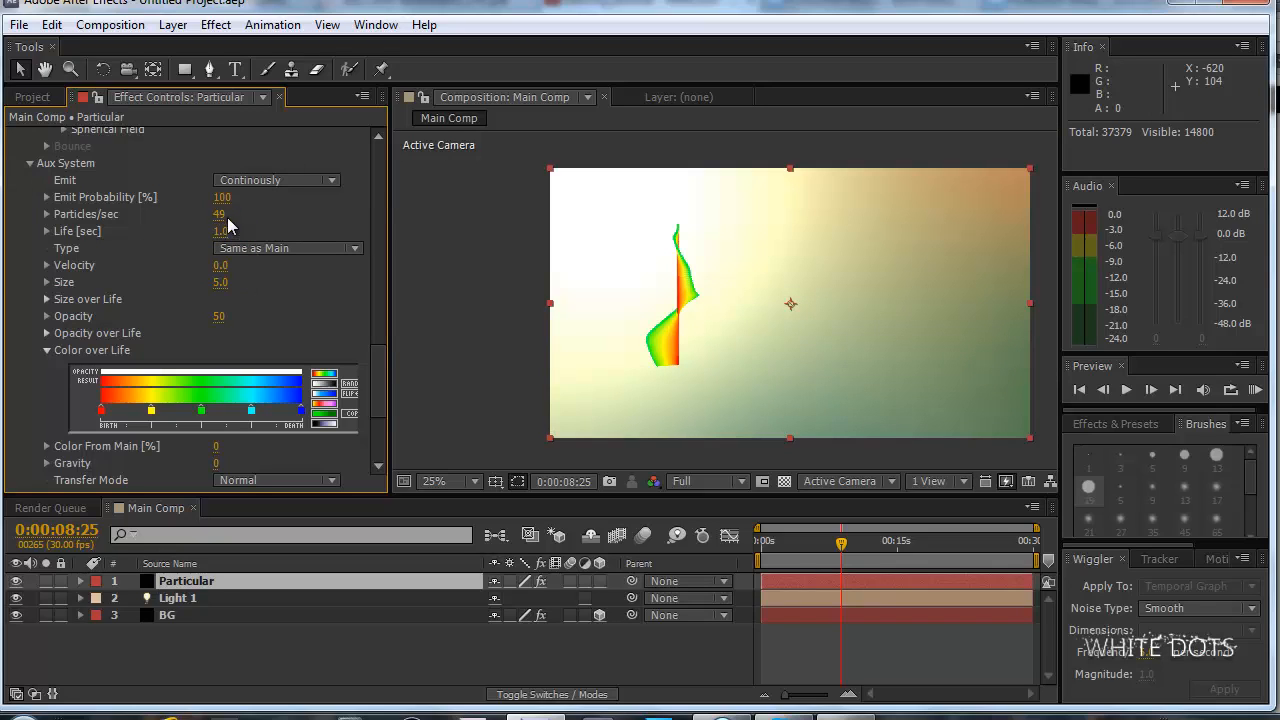
{"action": "left_click", "coordinate": [220, 233]}
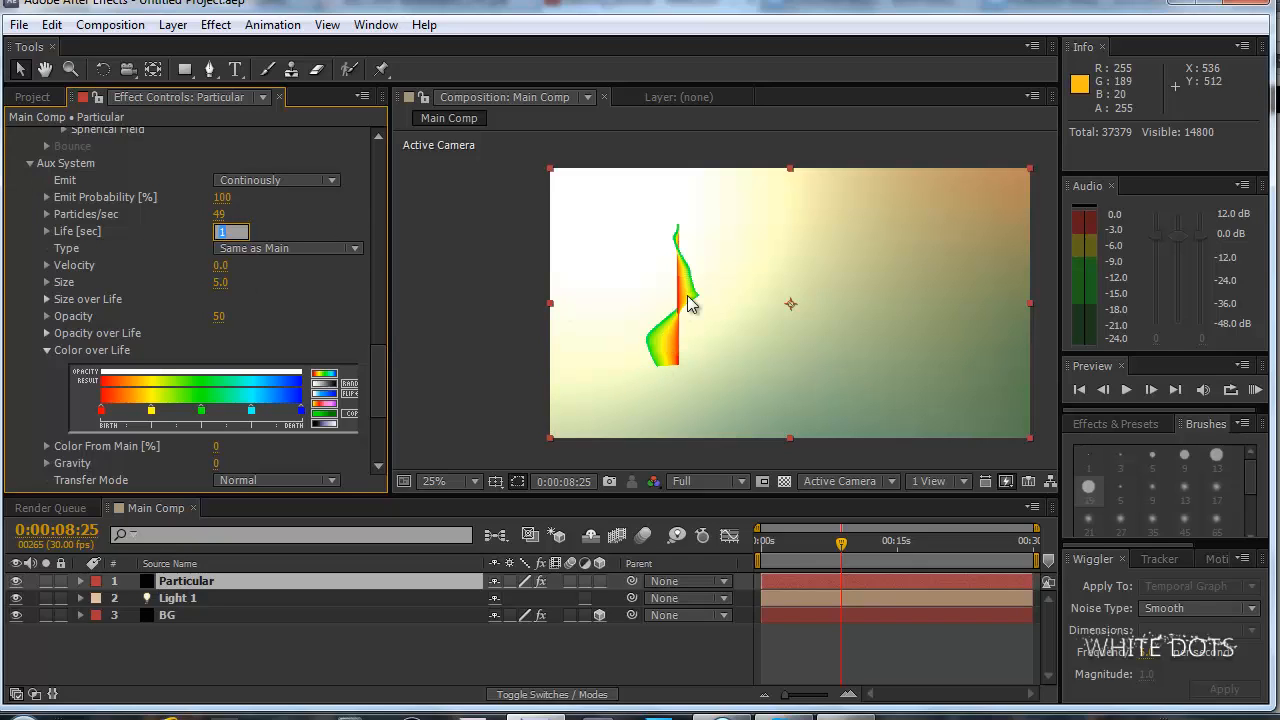
{"action": "type", "text": "0.5"}
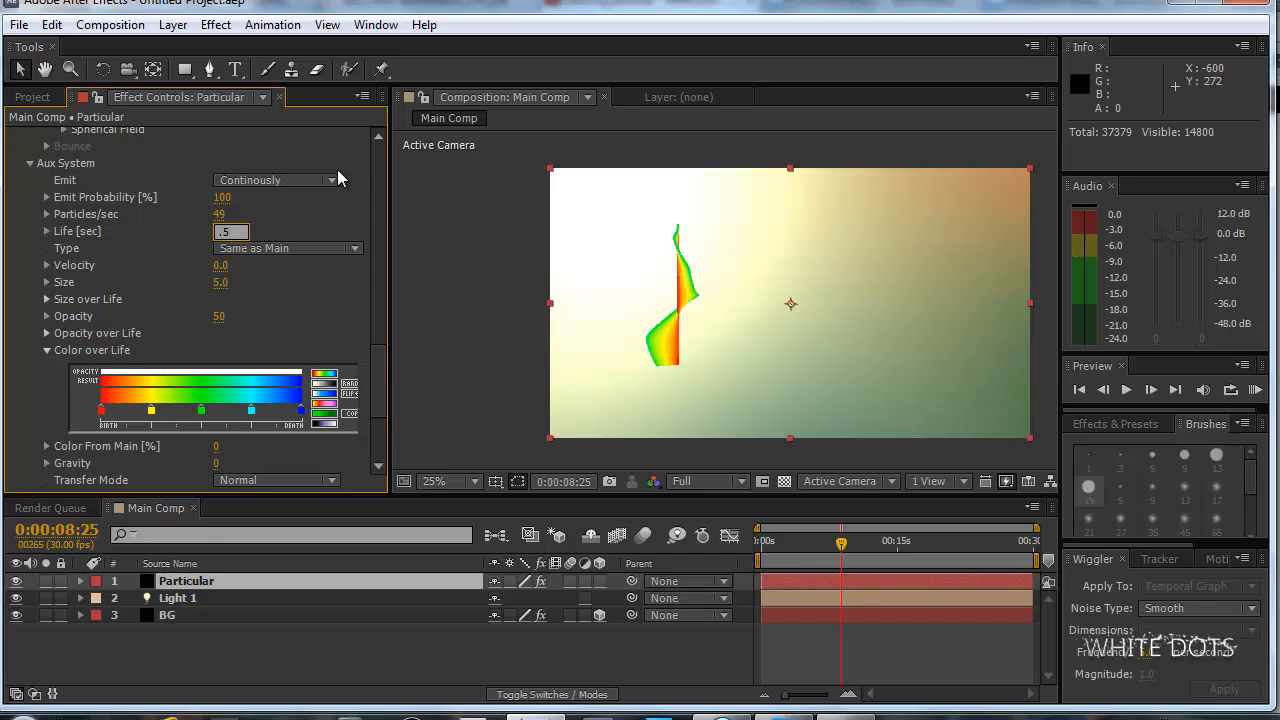
{"action": "key", "text": "Return"}
Expand the main Particle settings and try Life values of 4.3 and 2 seconds, ending at 3.
{"action": "left_click_drag", "start_coordinate": [378, 400], "coordinate": [365, 233]}
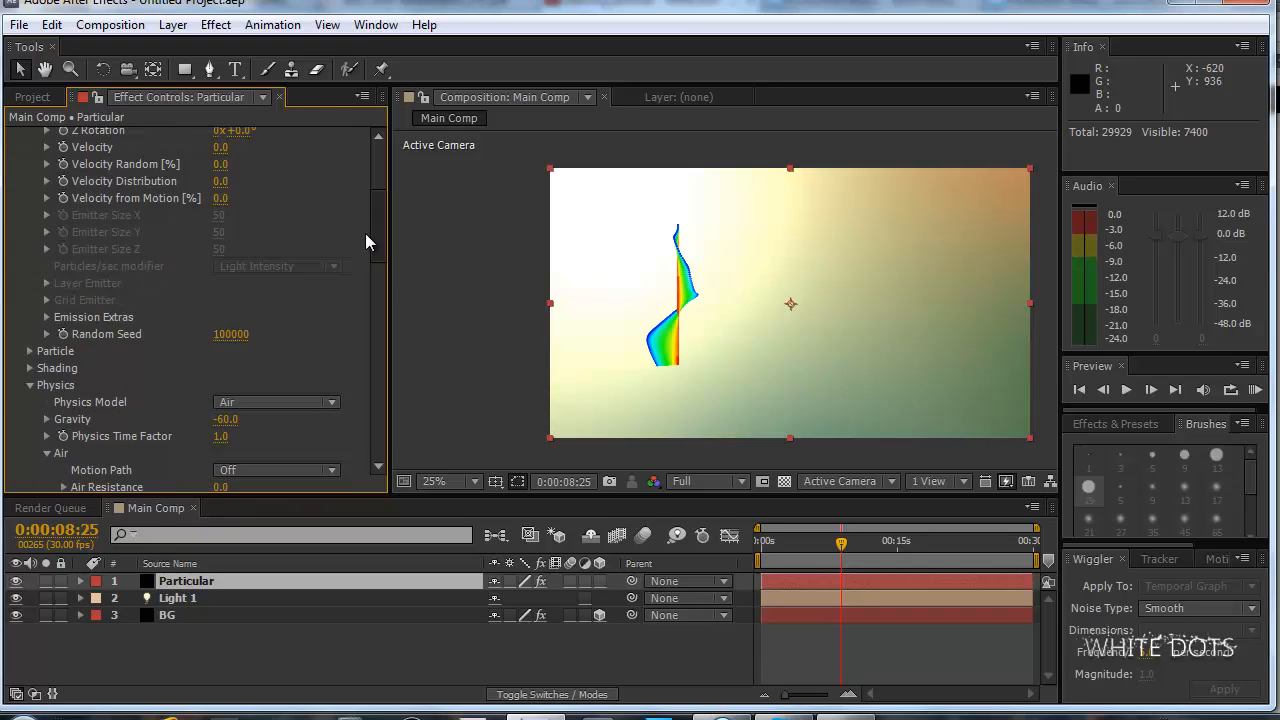
{"action": "left_click", "coordinate": [31, 351]}
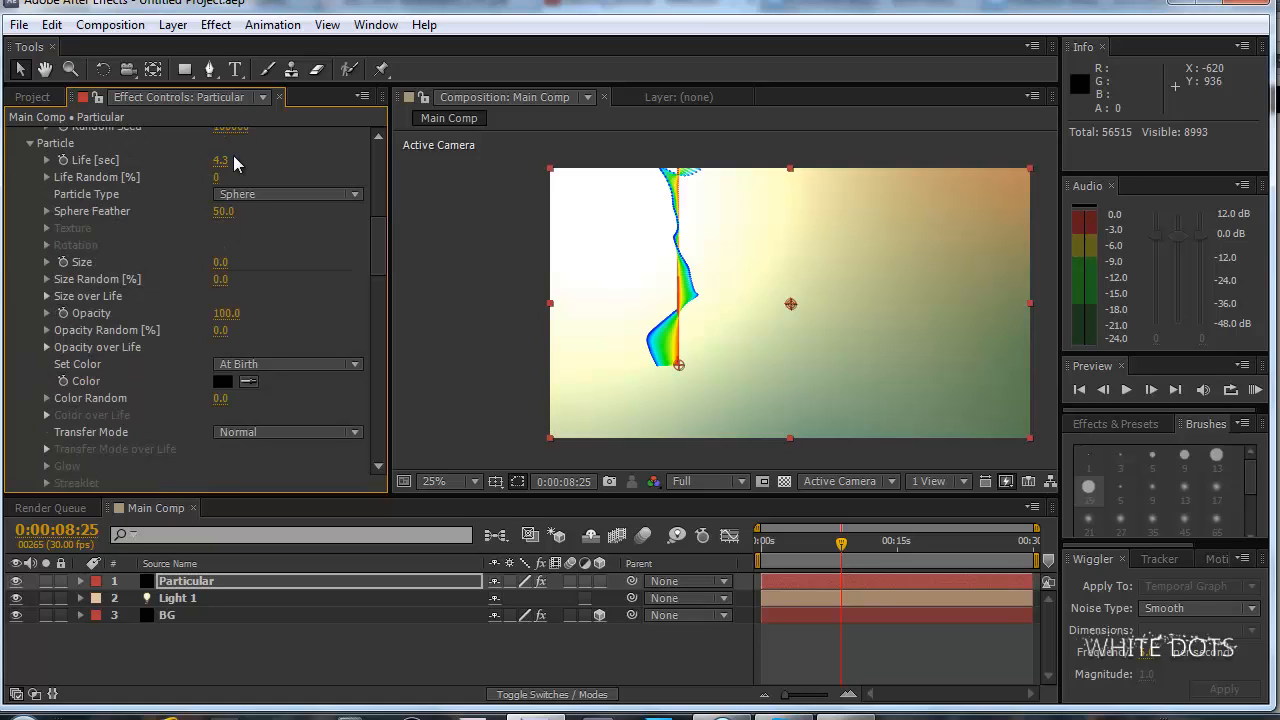
{"action": "left_click_drag", "start_coordinate": [210, 160], "coordinate": [211, 157]}
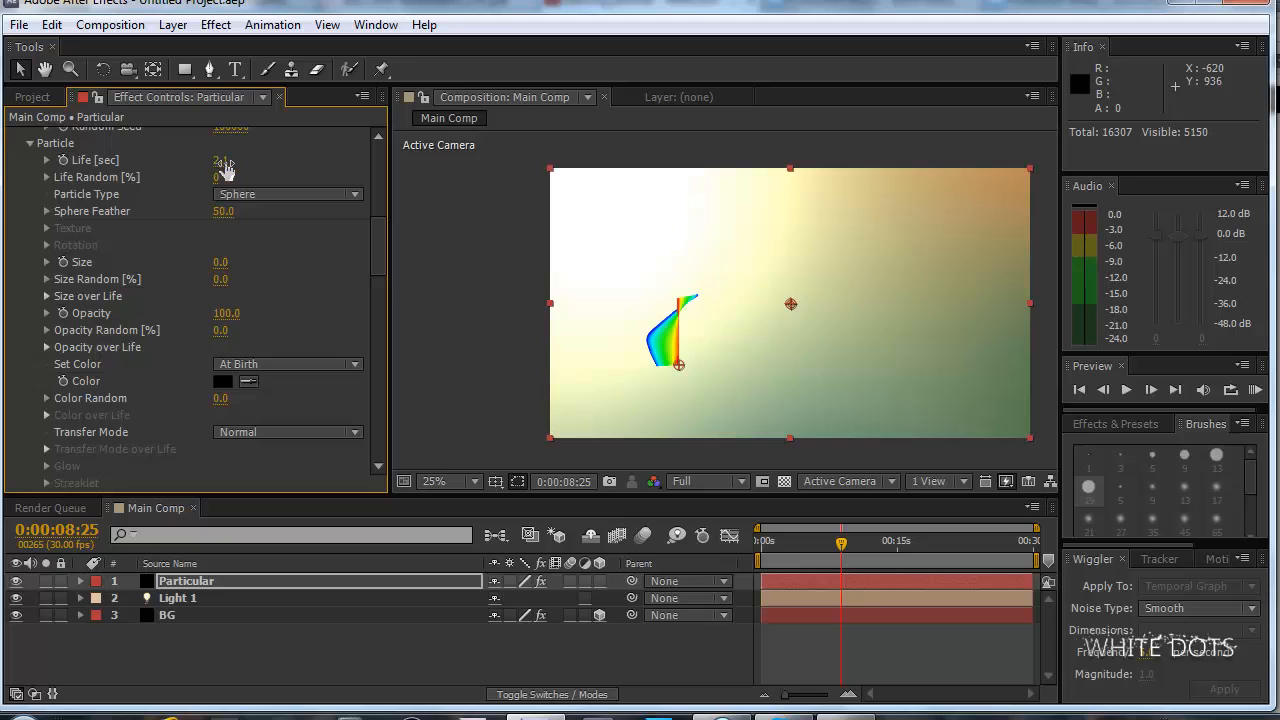
{"action": "left_click", "coordinate": [217, 161]}
{"action": "type", "text": "20"}
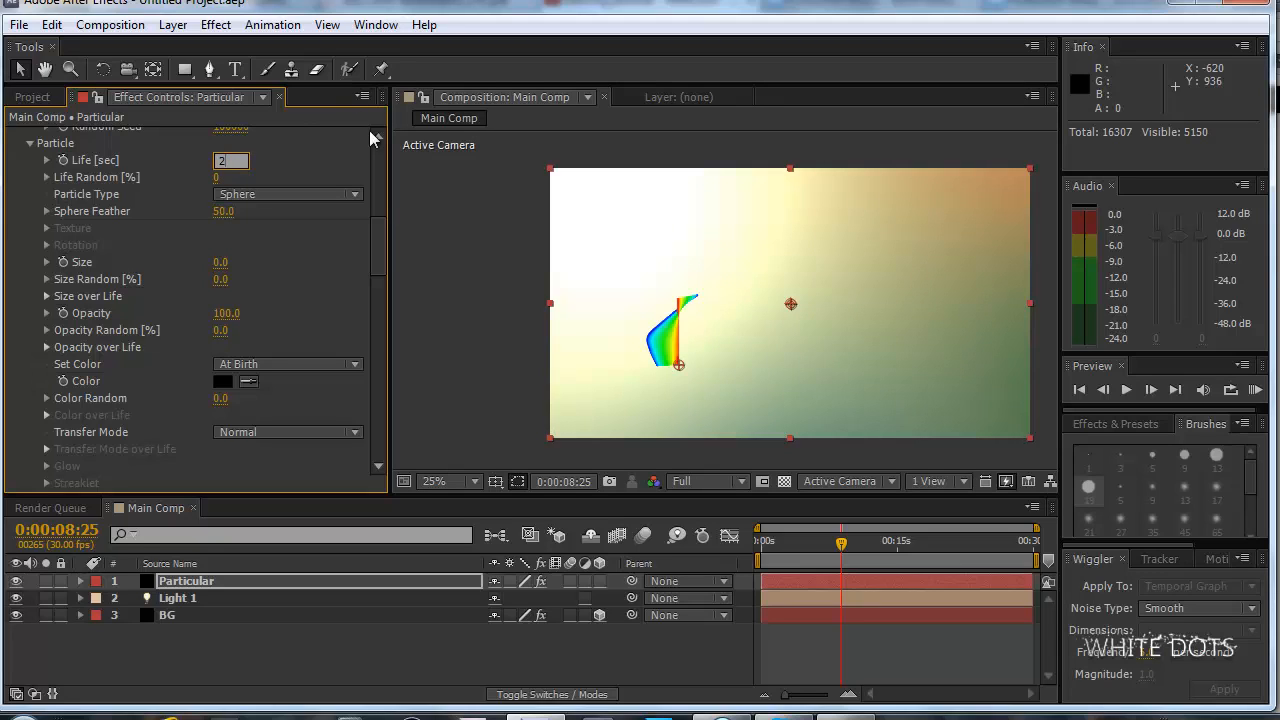
{"action": "key", "text": "Return"}
{"action": "left_click", "coordinate": [225, 163]}
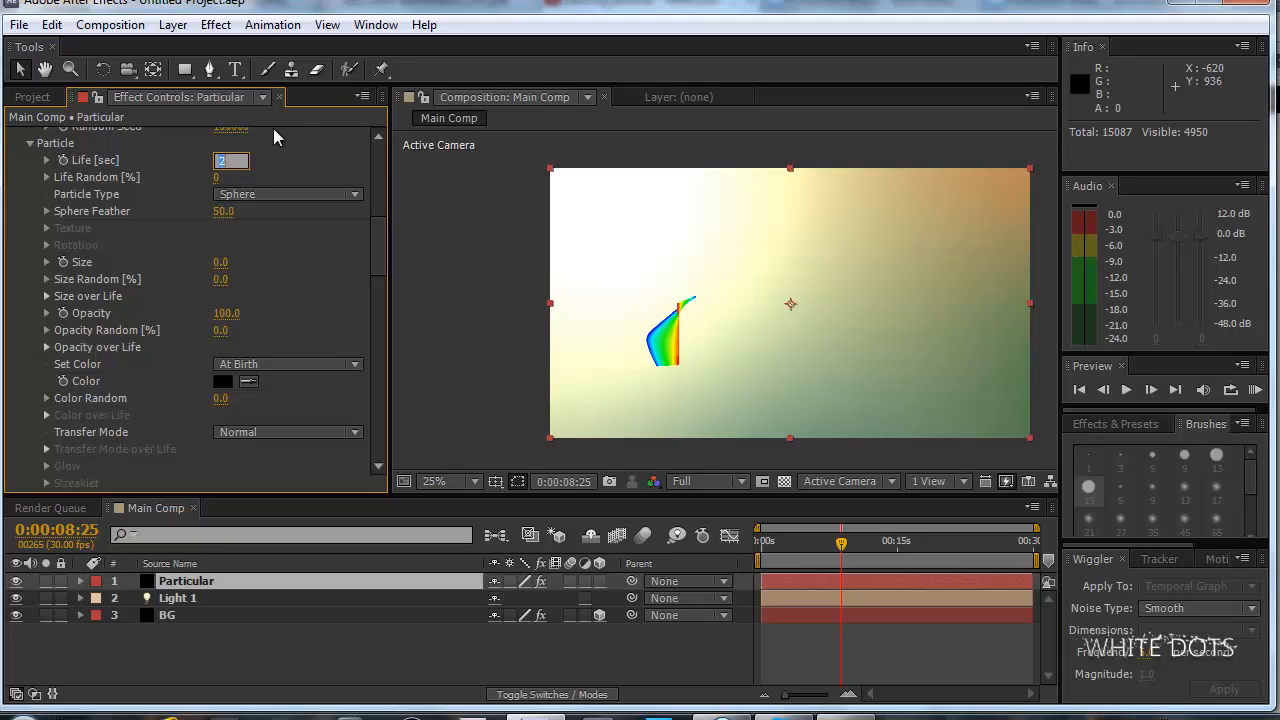
{"action": "type", "text": "3"}
{"action": "left_click_drag", "start_coordinate": [379, 253], "coordinate": [379, 377]}
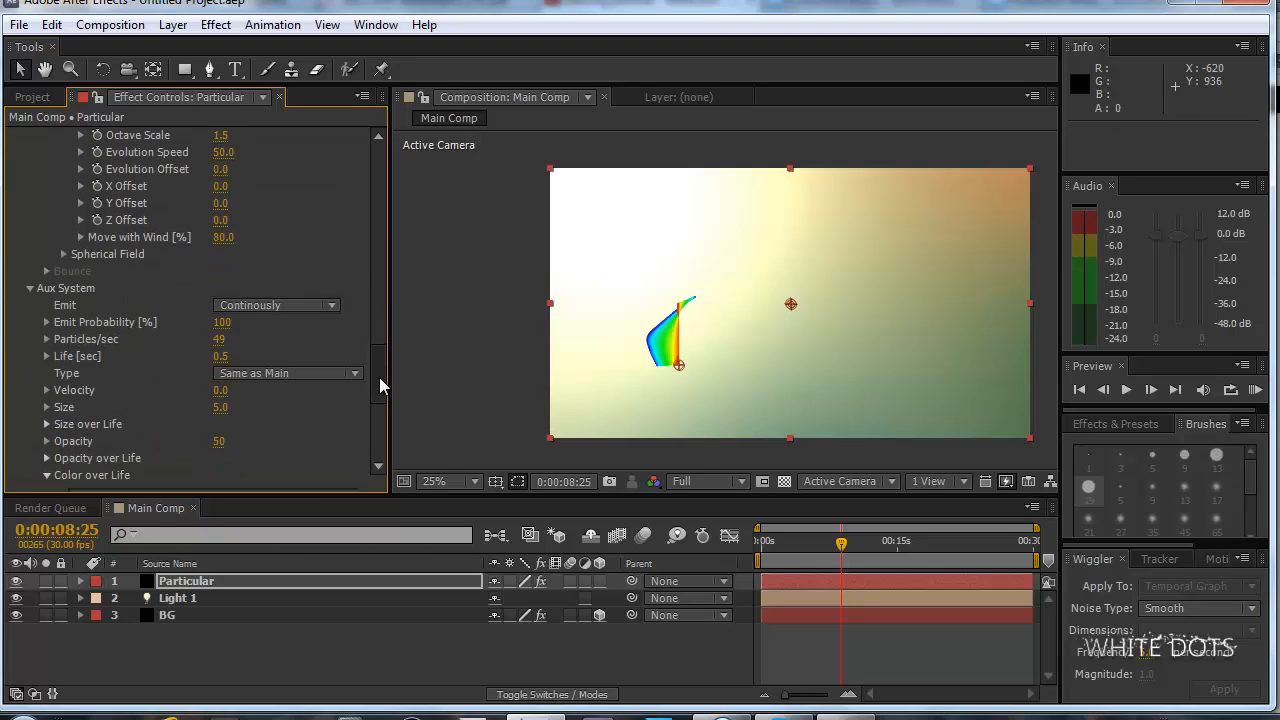
Re-enter 0.5 seconds as the Aux System's Life.
{"action": "left_click", "coordinate": [227, 356]}
{"action": "key", "text": "BackSpace"}
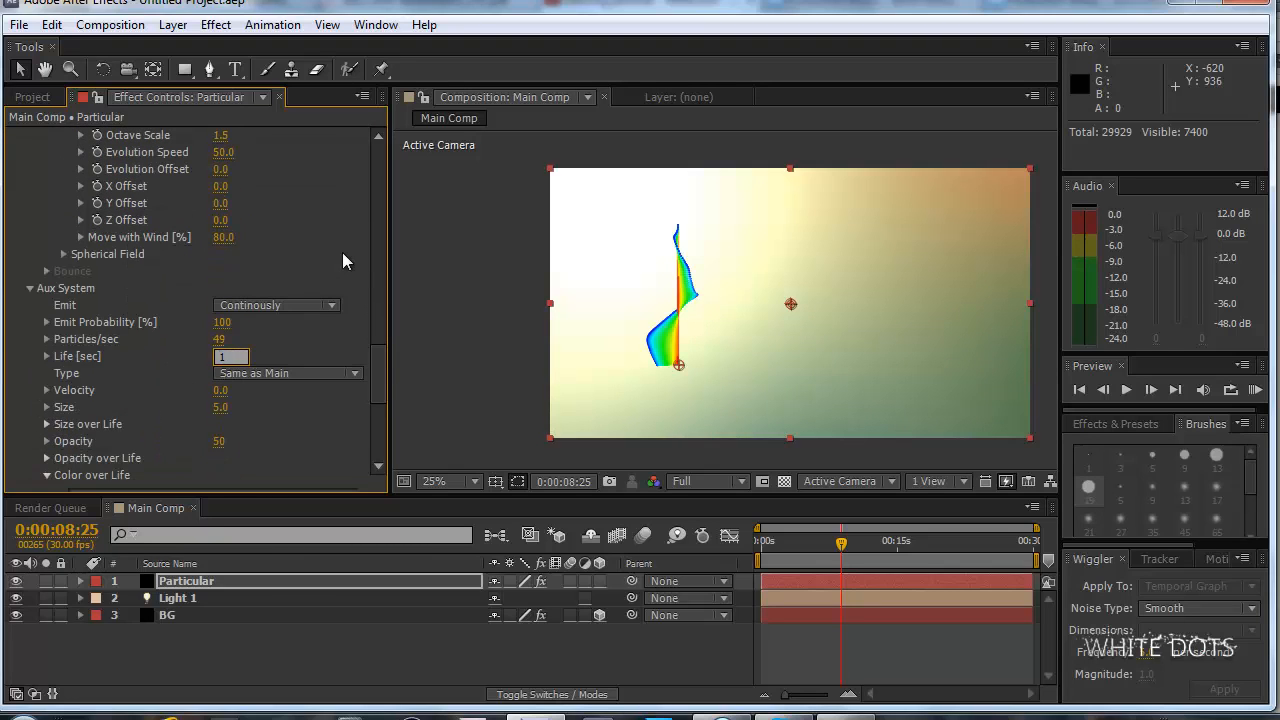
{"action": "type", "text": "0.5"}
{"action": "key", "text": "Return"}
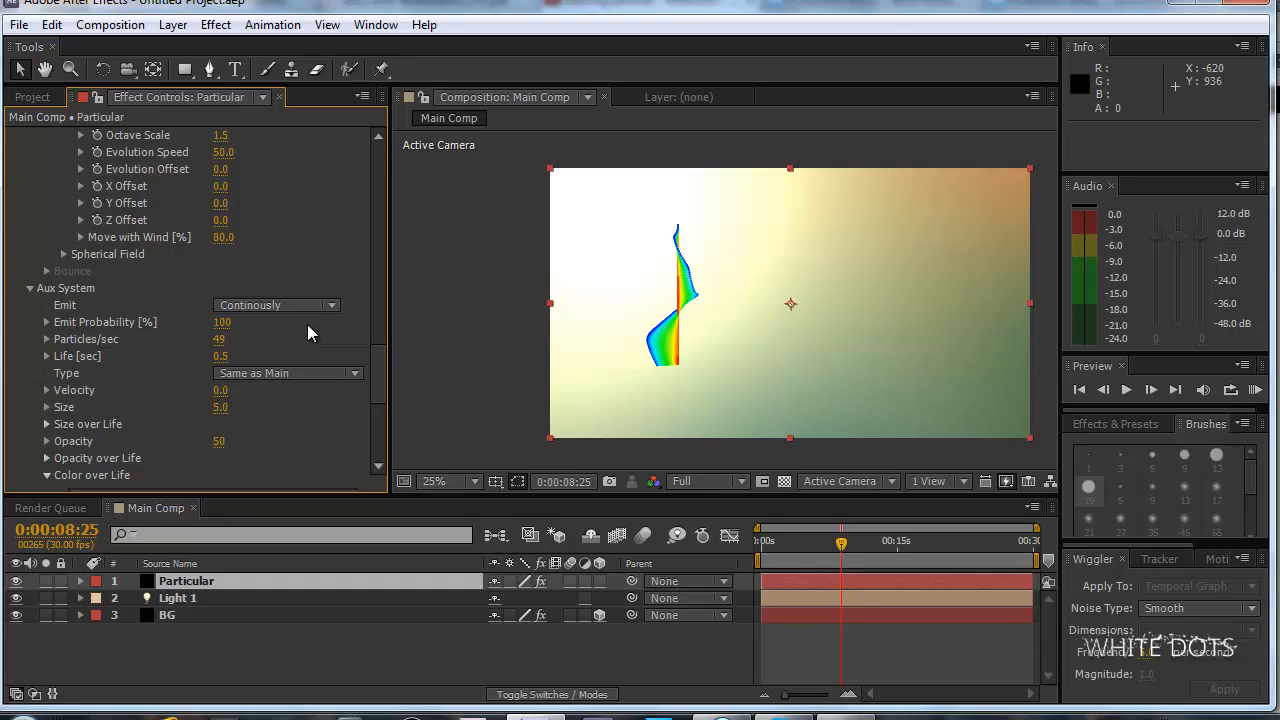
Expand the Aux System's Control from Main Particles settings and raise Inherit Velocity, trying 170.
{"action": "left_click_drag", "start_coordinate": [381, 359], "coordinate": [386, 420]}
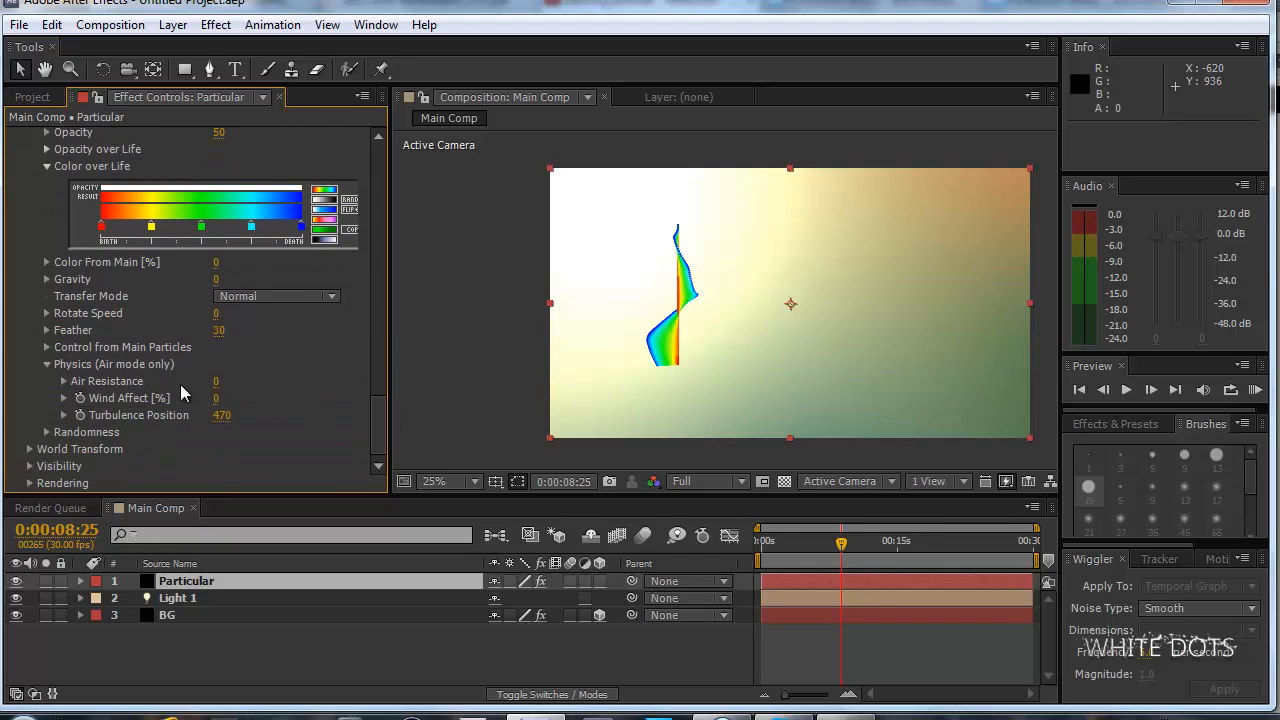
{"action": "left_click", "coordinate": [46, 347]}
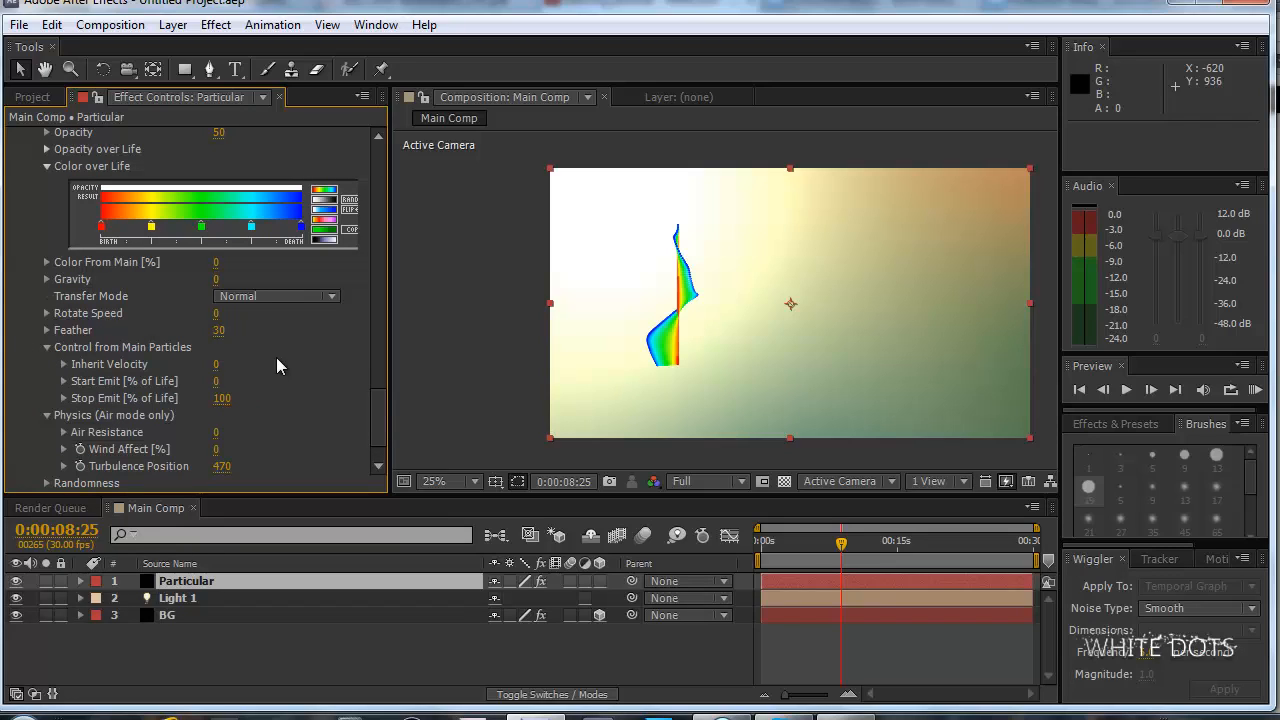
{"action": "left_click_drag", "start_coordinate": [219, 367], "coordinate": [235, 365]}
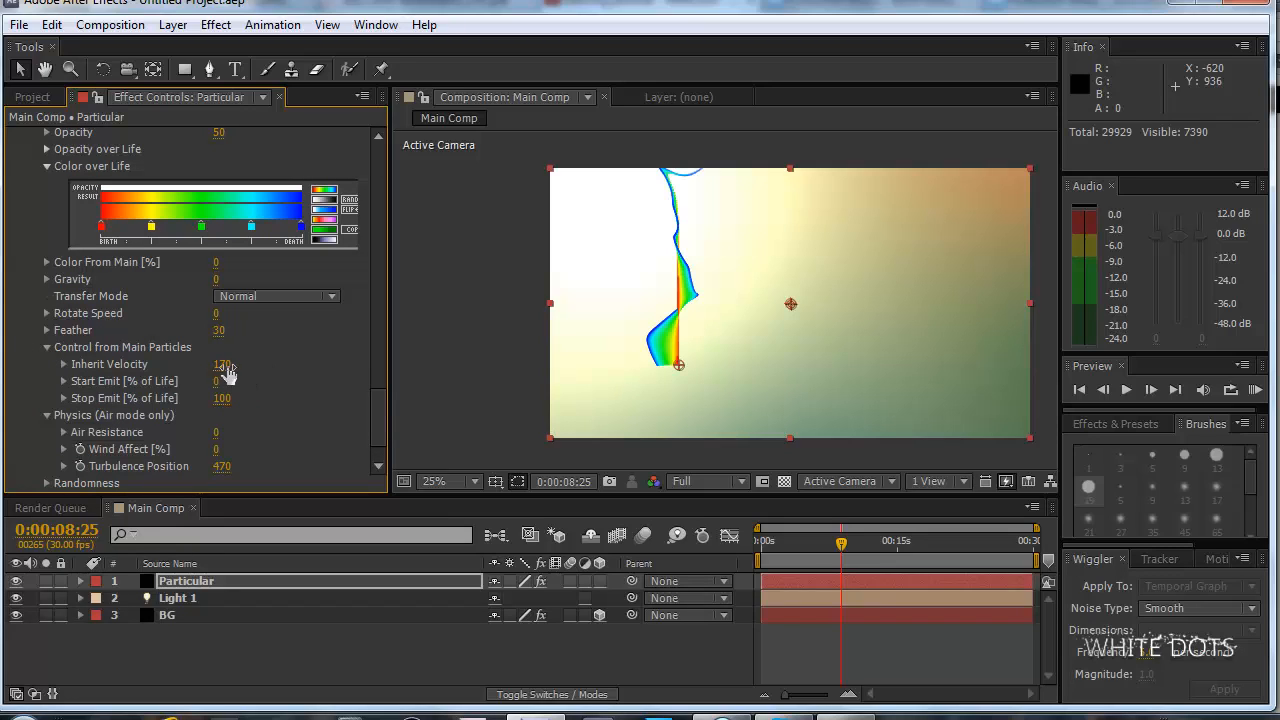
{"action": "left_click_drag", "start_coordinate": [222, 366], "coordinate": [219, 373]}
Try a main Particle Life of 1 second, then raise the value to between 2 and 3 seconds.
{"action": "scroll", "coordinate": [375, 400], "scroll_direction": "down", "scroll_amount": 8}
{"action": "scroll", "coordinate": [381, 223], "scroll_direction": "up", "scroll_amount": 12}
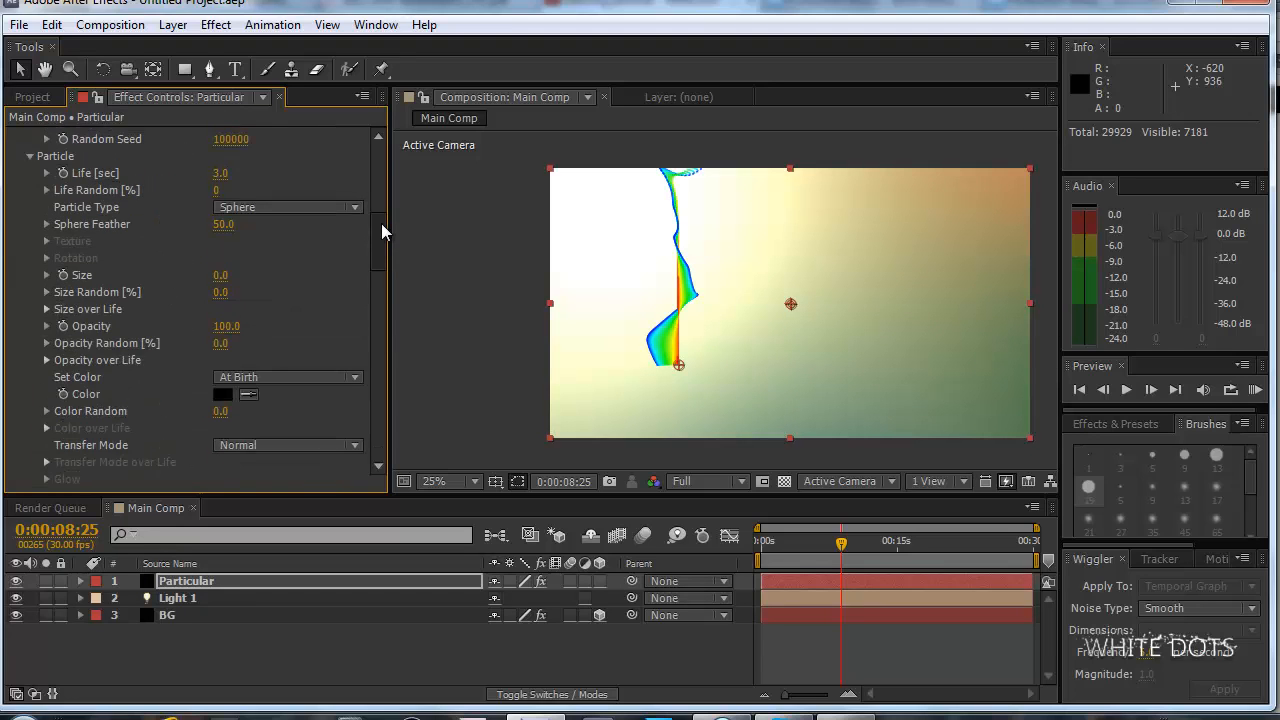
{"action": "left_click", "coordinate": [221, 229]}
{"action": "type", "text": "1"}
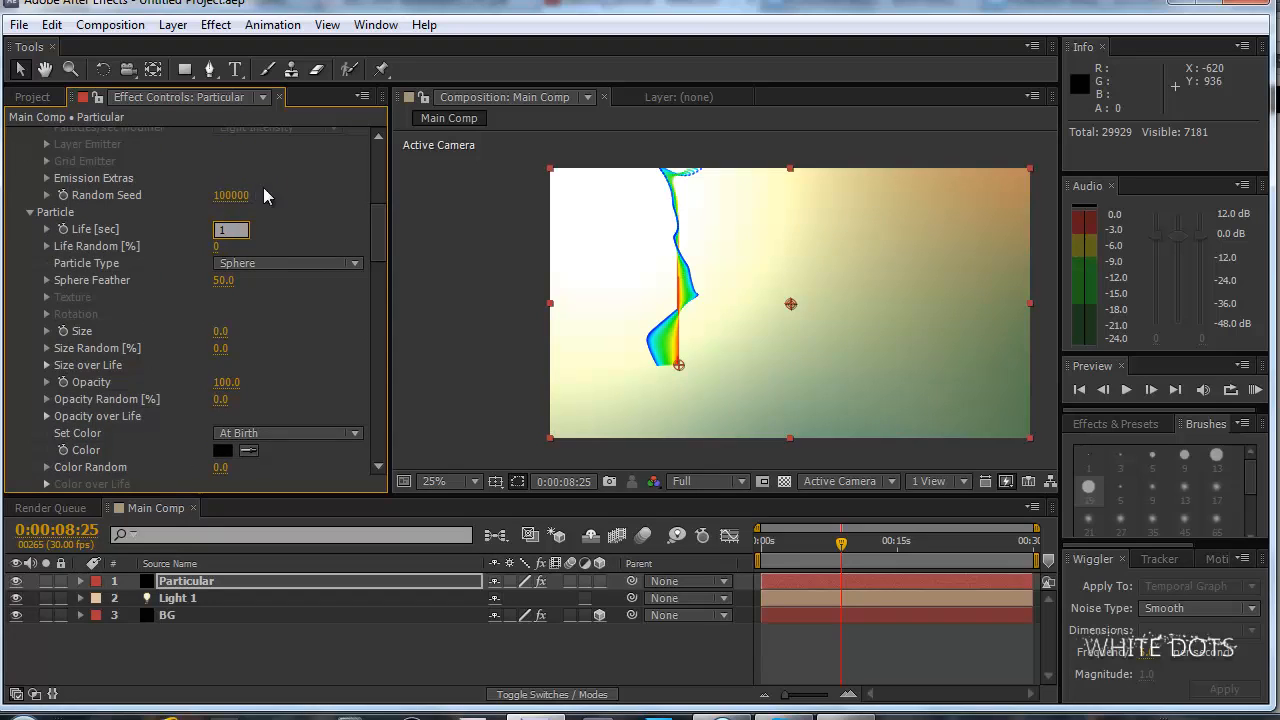
{"action": "key", "text": "Return"}
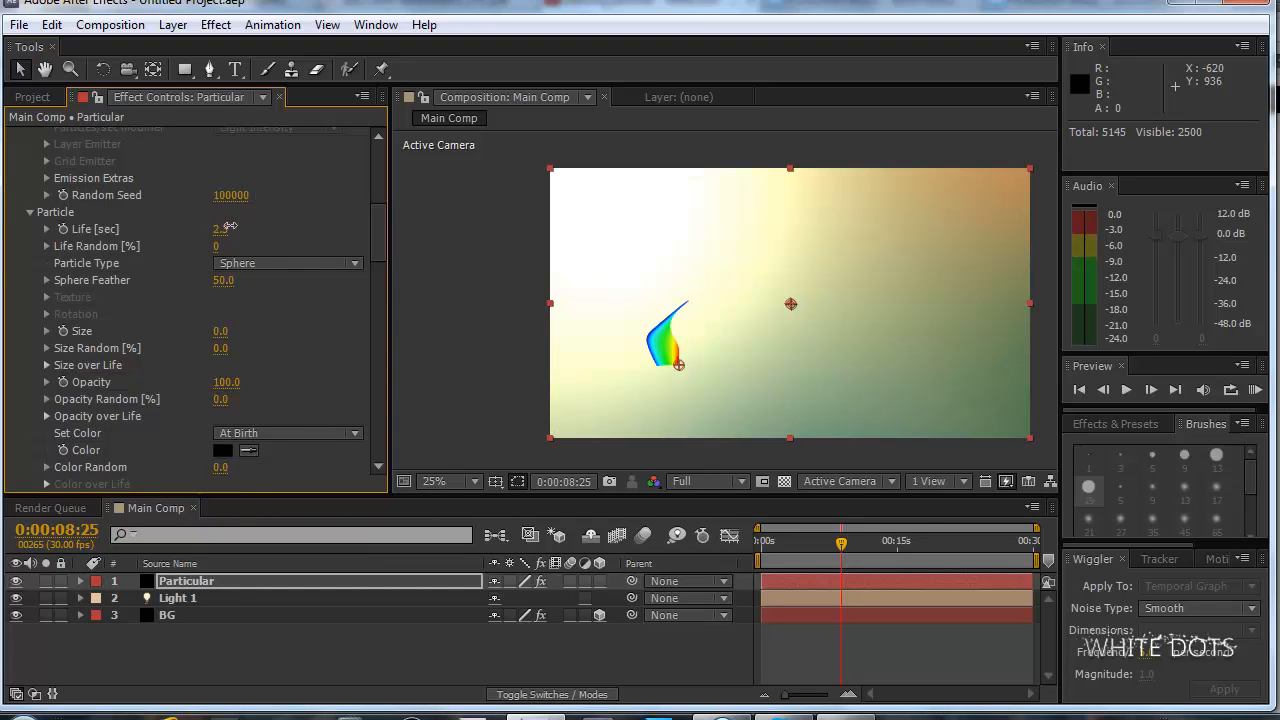
{"action": "left_click_drag", "start_coordinate": [226, 229], "coordinate": [366, 418]}
Set the Aux System's Inherit Velocity from the main particles to 0.
{"action": "left_click", "coordinate": [221, 358]}
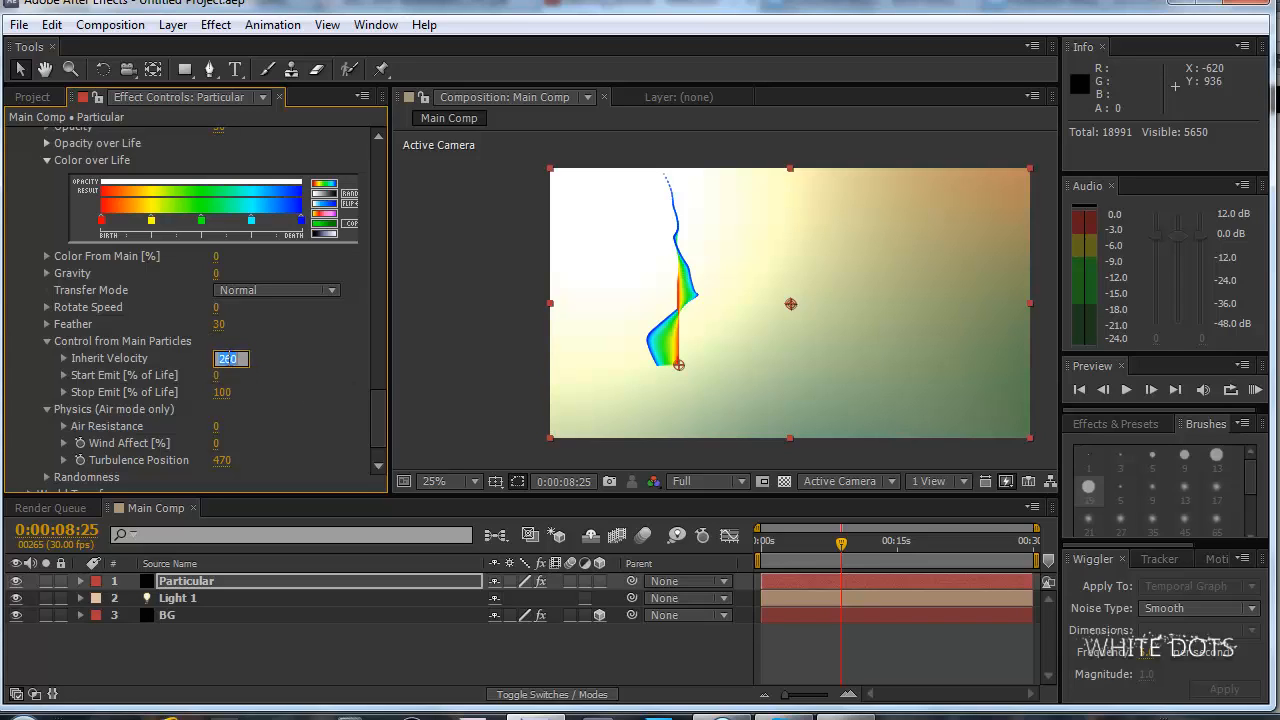
{"action": "type", "text": "0"}
{"action": "key", "text": "Return"}
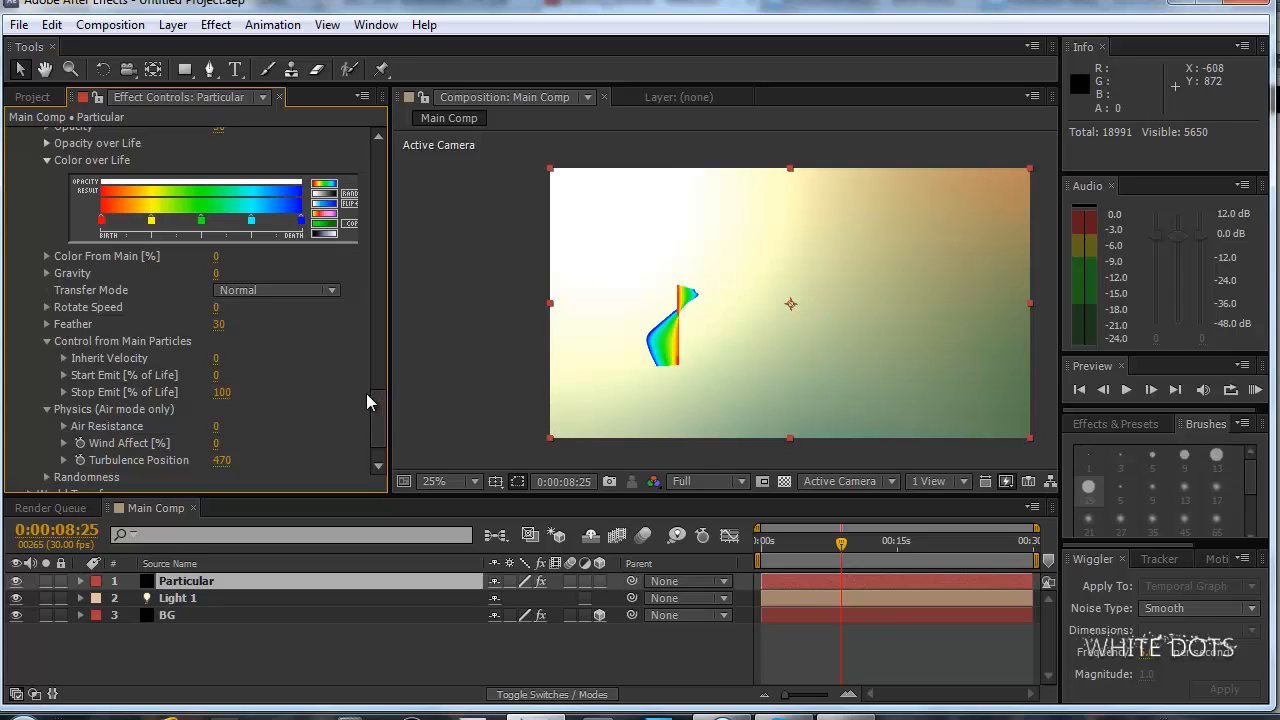
Raise Spin Amplitude to 17 in Particular's Air physics settings.
{"action": "left_click_drag", "start_coordinate": [377, 390], "coordinate": [388, 271]}
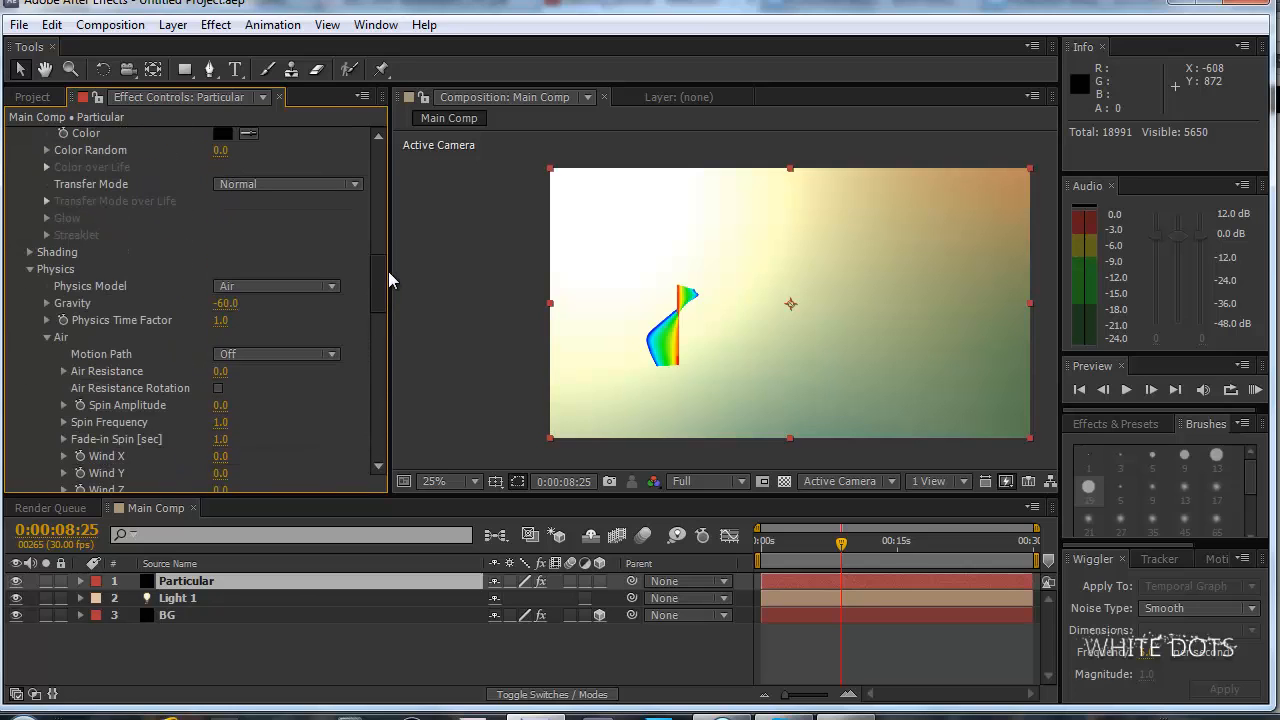
{"action": "left_click", "coordinate": [265, 635]}
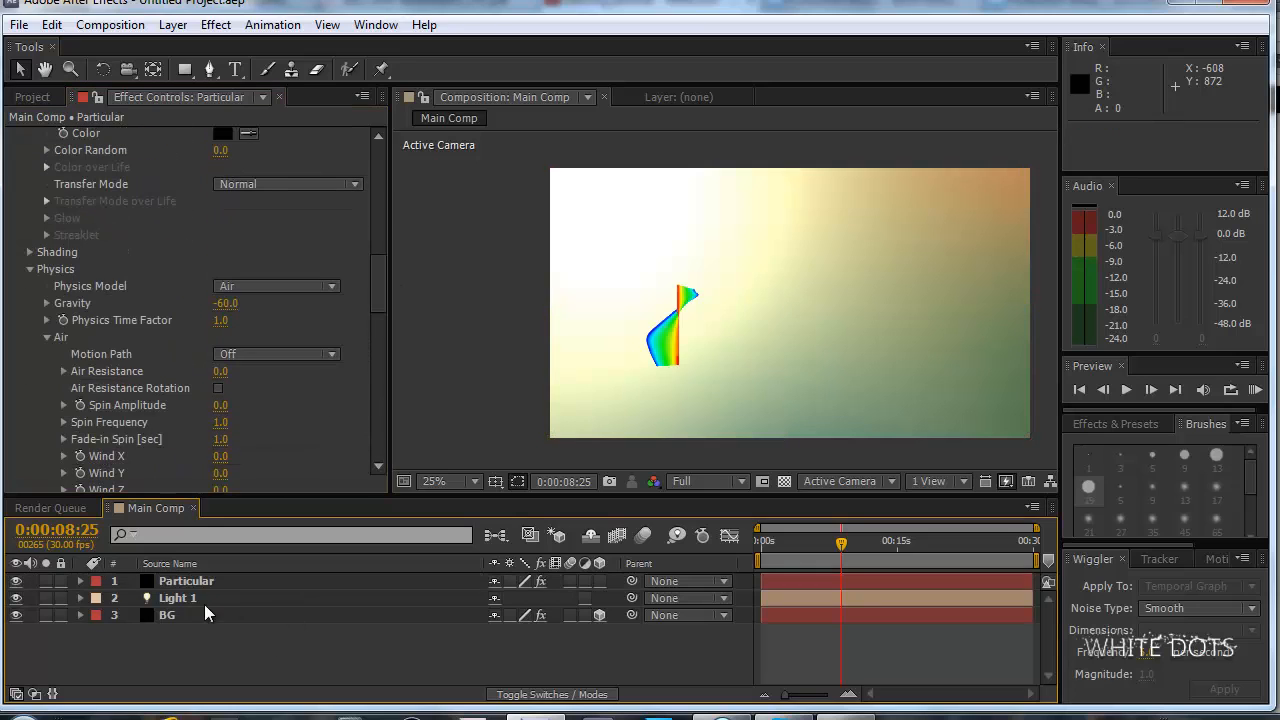
{"action": "mouse_move", "coordinate": [374, 271]}
{"action": "left_mouse_down"}
{"action": "mouse_move", "coordinate": [374, 324]}
{"action": "mouse_move", "coordinate": [376, 263]}
{"action": "left_mouse_up"}
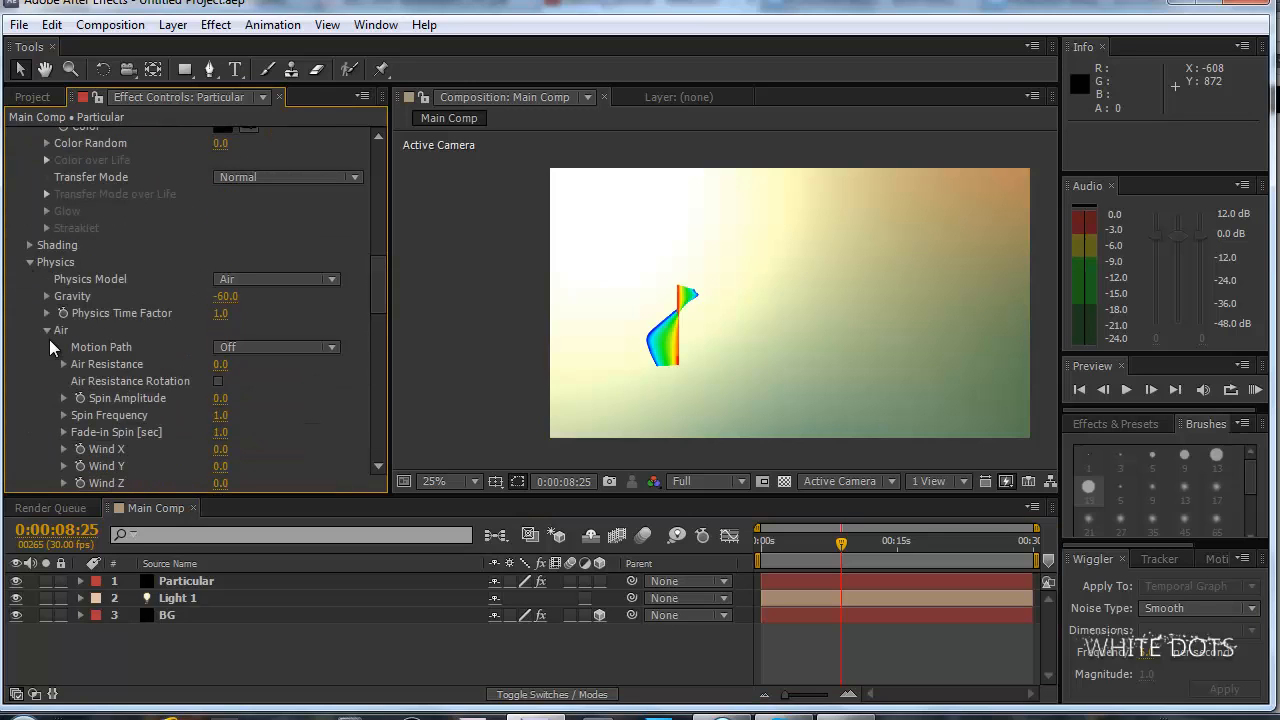
{"action": "scroll", "coordinate": [39, 330], "scroll_direction": "down", "scroll_amount": 2}
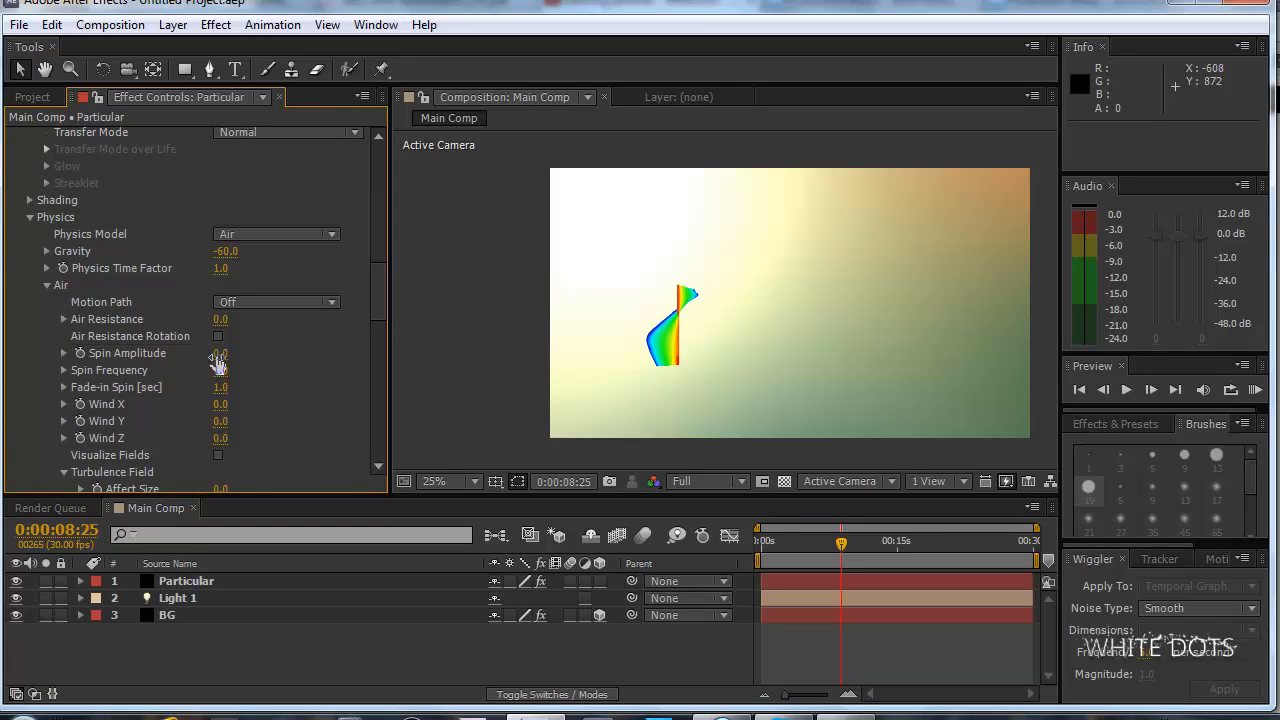
{"action": "left_click_drag", "start_coordinate": [218, 362], "coordinate": [235, 356]}
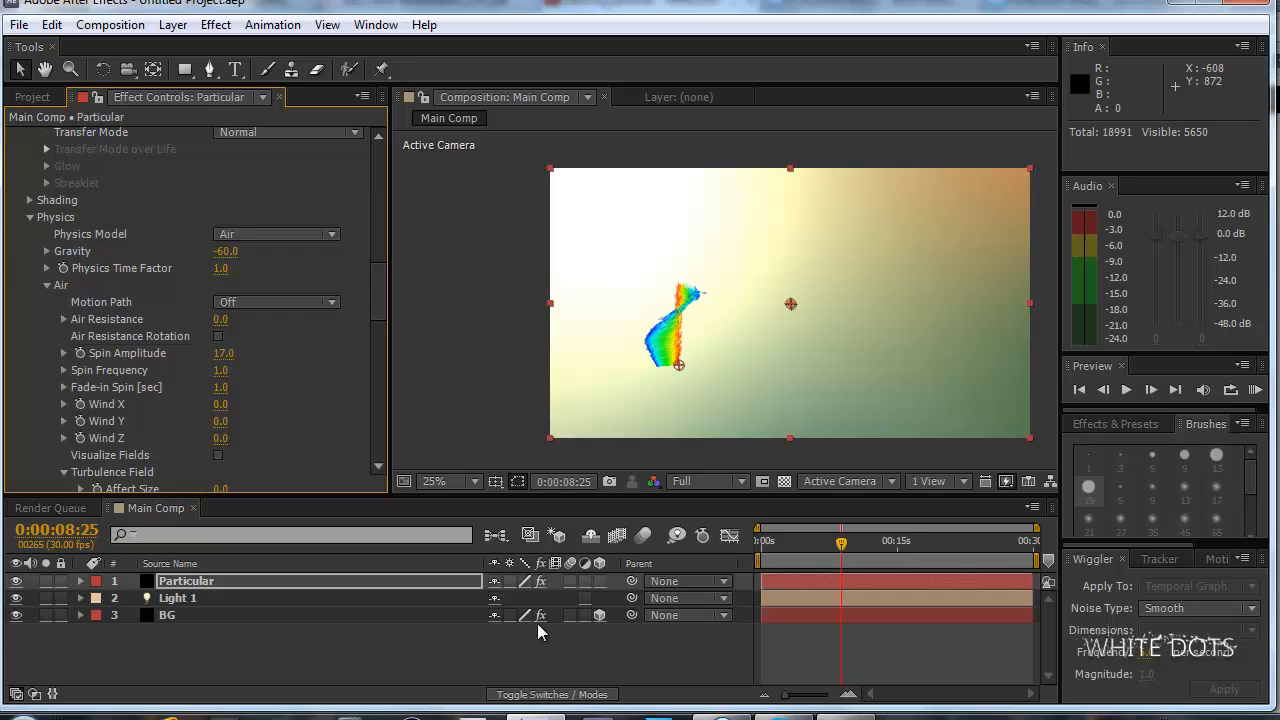
Switch to the browser's YouTube reference video, examine the strands' movement from 0:14 to 0:19, and return to After Effects.
{"action": "left_click", "coordinate": [722, 717]}
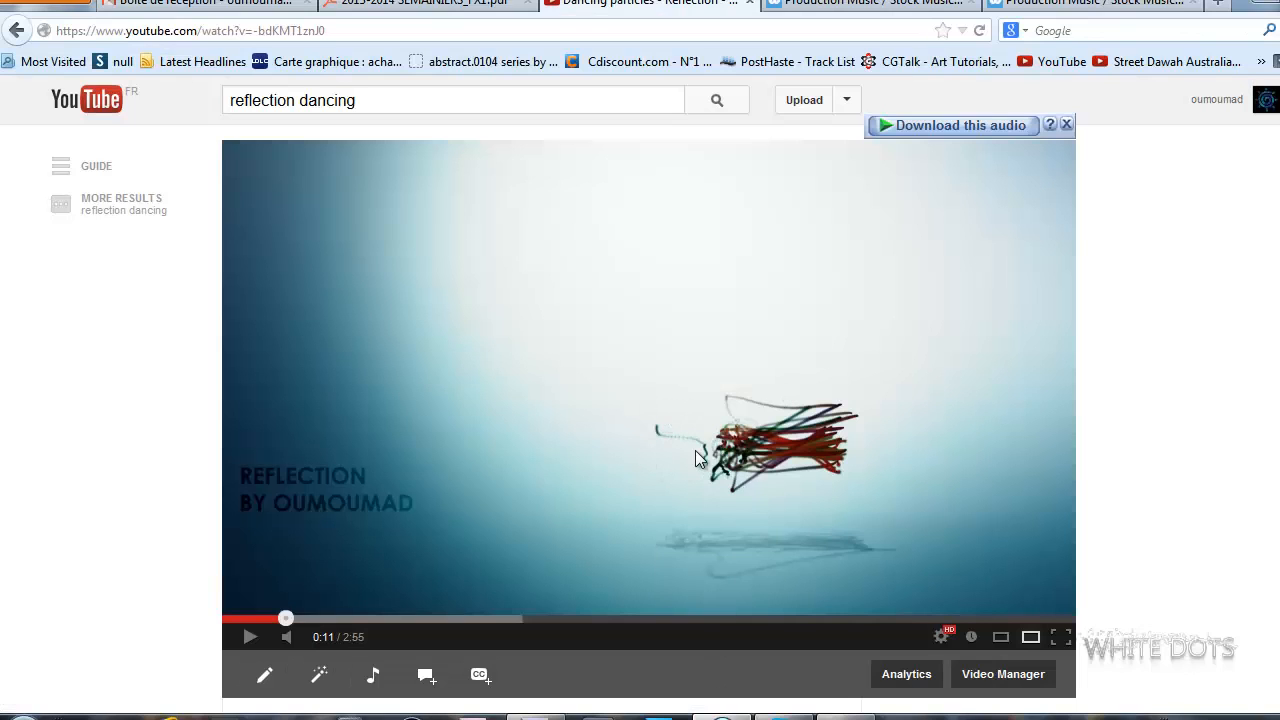
{"action": "left_click", "coordinate": [300, 620]}
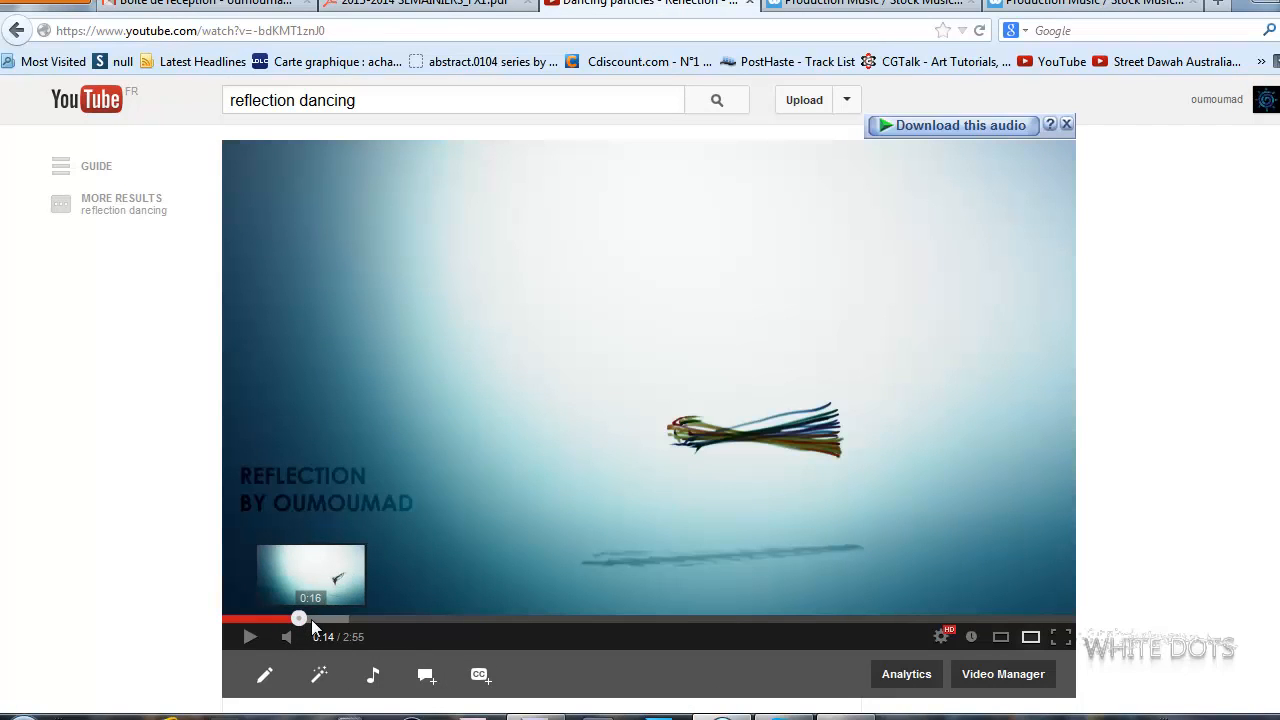
{"action": "left_click", "coordinate": [310, 619]}
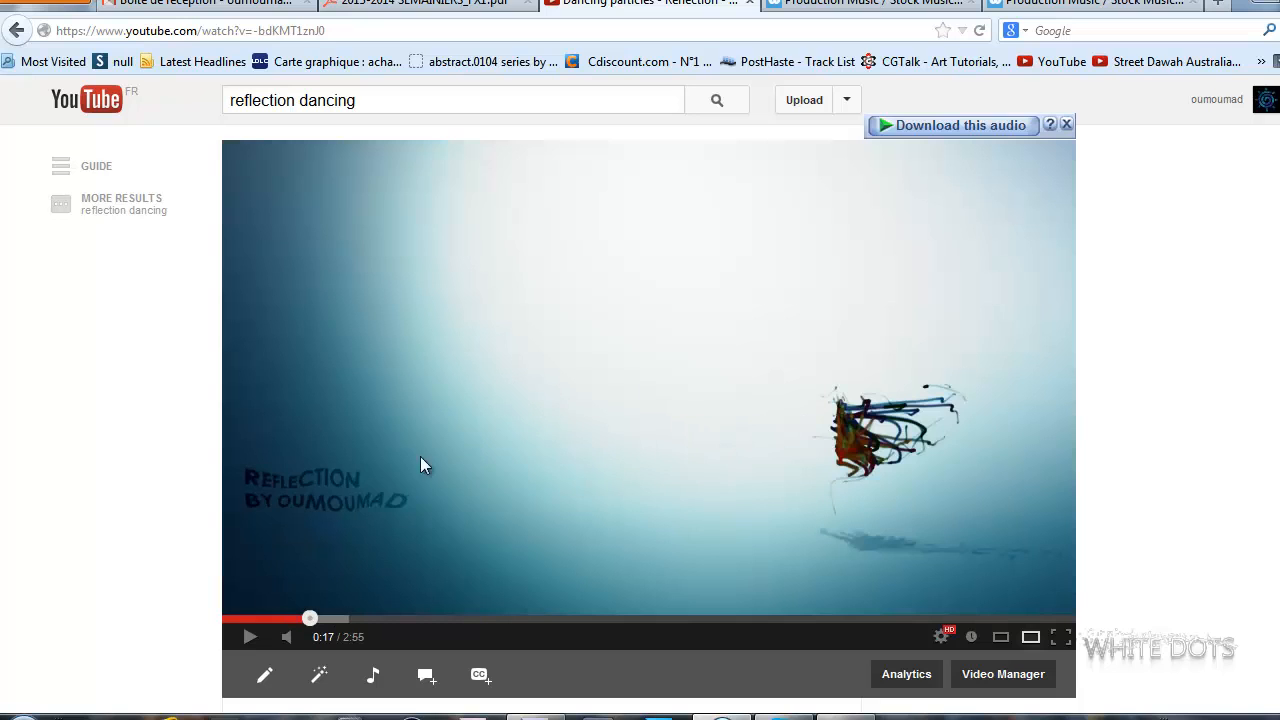
{"action": "left_click", "coordinate": [583, 417]}
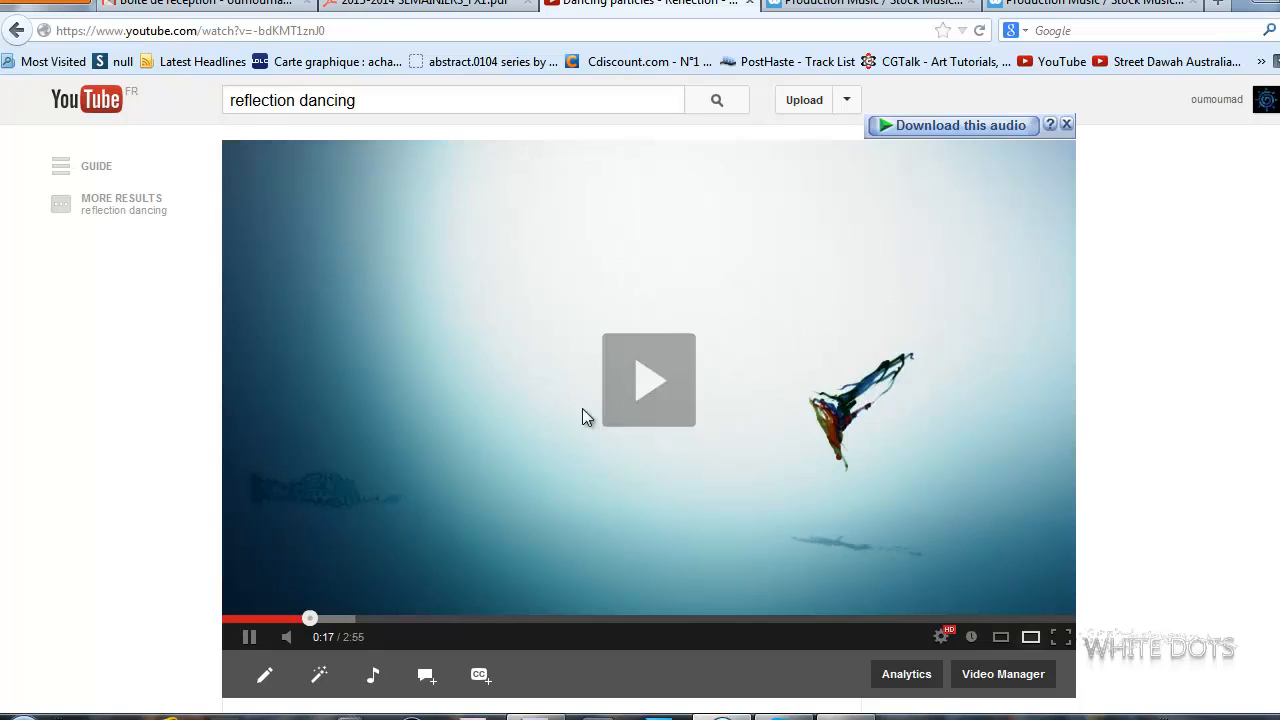
{"action": "left_click", "coordinate": [883, 382]}
{"action": "left_click", "coordinate": [906, 382]}
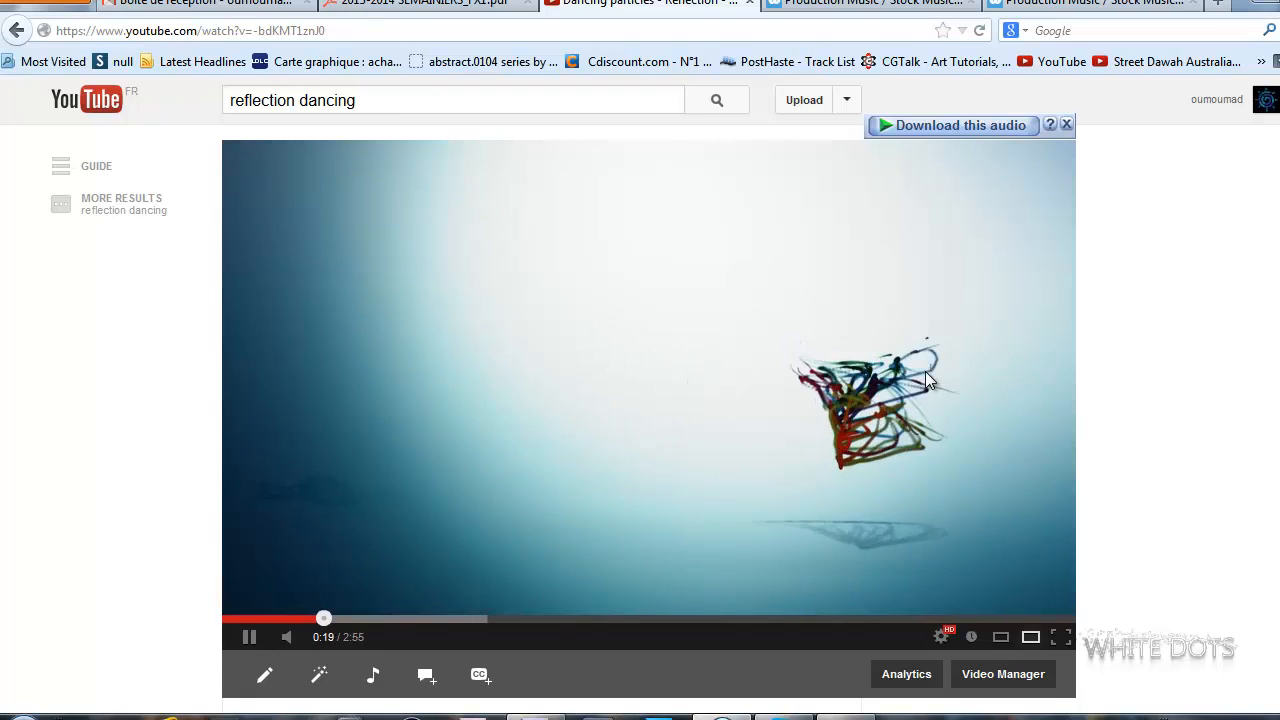
{"action": "left_click", "coordinate": [925, 371]}
{"action": "left_click", "coordinate": [536, 717]}
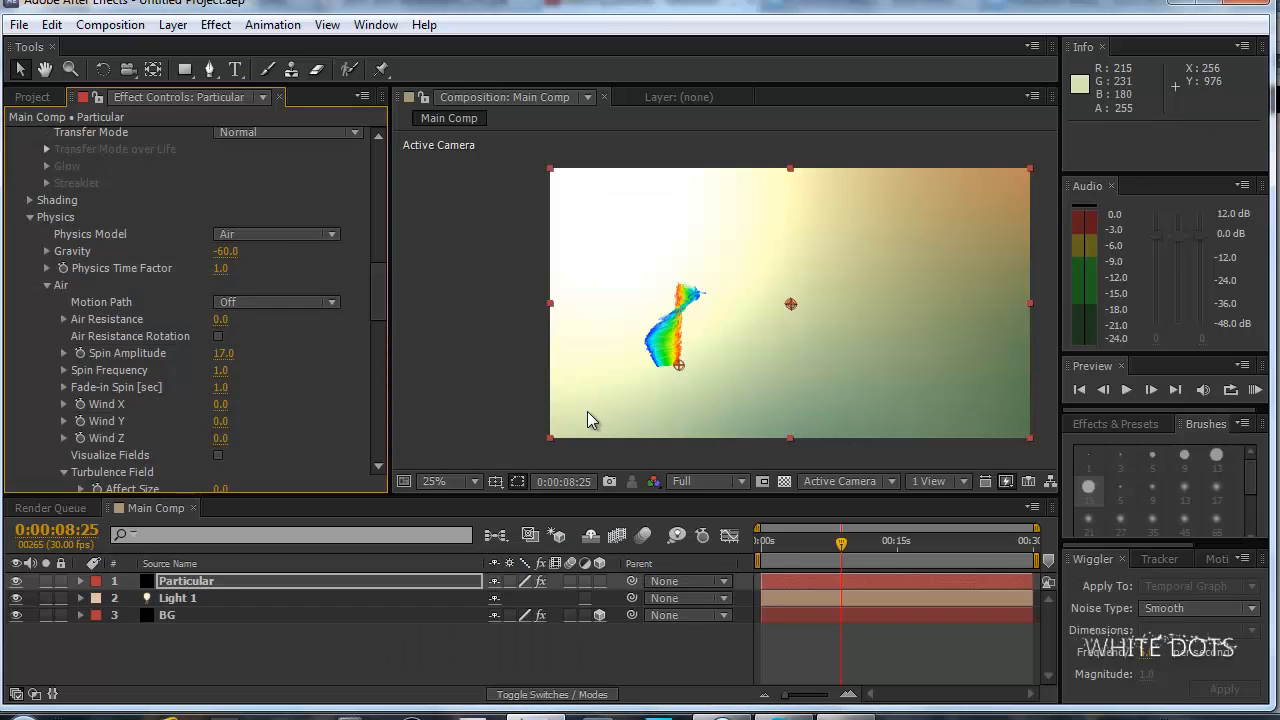
Add the Reflection MP3 track from the project to the top of the Main Comp timeline.
{"action": "mouse_move", "coordinate": [374, 278]}
{"action": "left_mouse_down"}
{"action": "mouse_move", "coordinate": [378, 311]}
{"action": "mouse_move", "coordinate": [375, 262]}
{"action": "mouse_move", "coordinate": [379, 302]}
{"action": "left_mouse_up"}
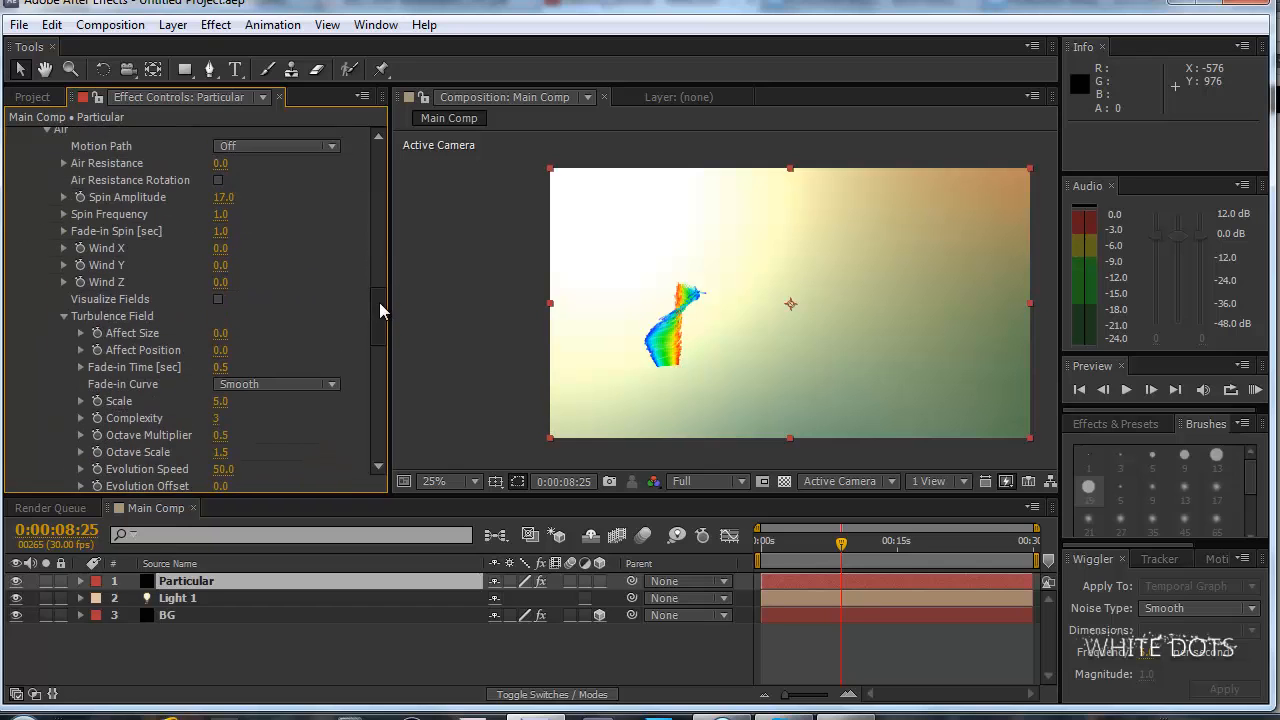
{"action": "left_click", "coordinate": [172, 24]}
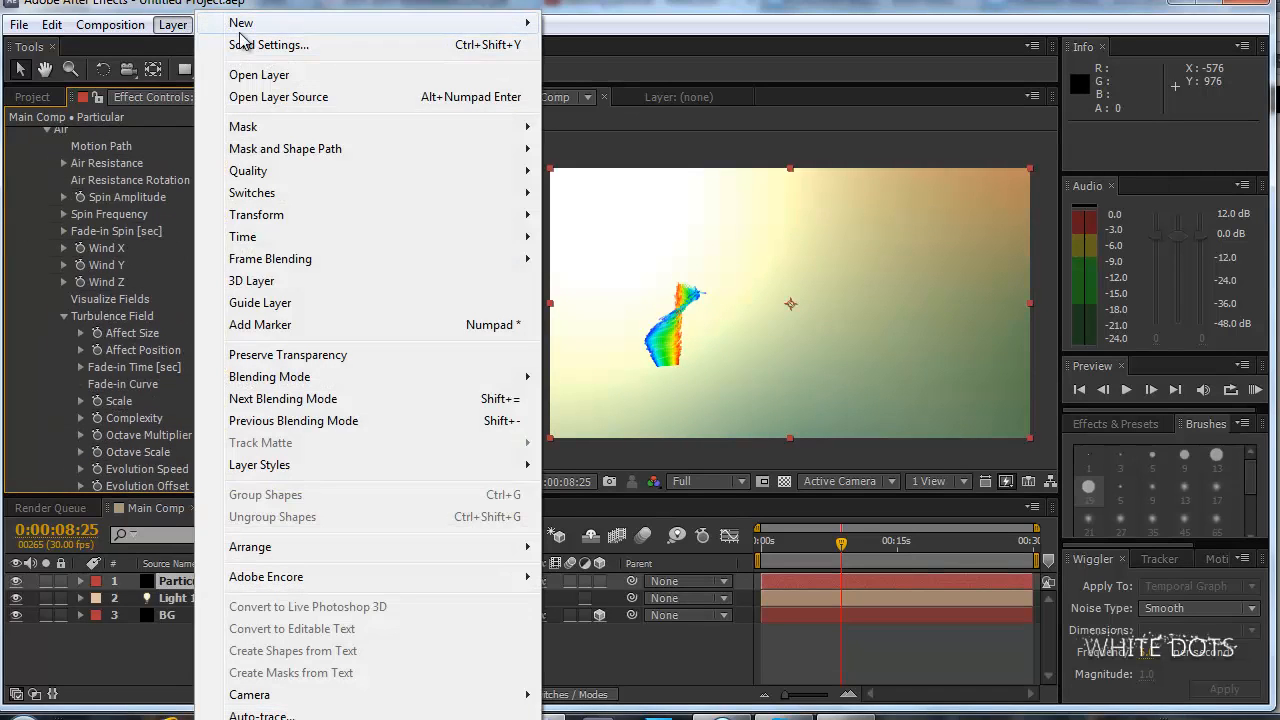
{"action": "left_click", "coordinate": [20, 98]}
{"action": "left_click_drag", "start_coordinate": [112, 295], "coordinate": [241, 577]}
Create a comp-sized black solid layer named Soundkeys.
{"action": "left_click", "coordinate": [172, 24]}
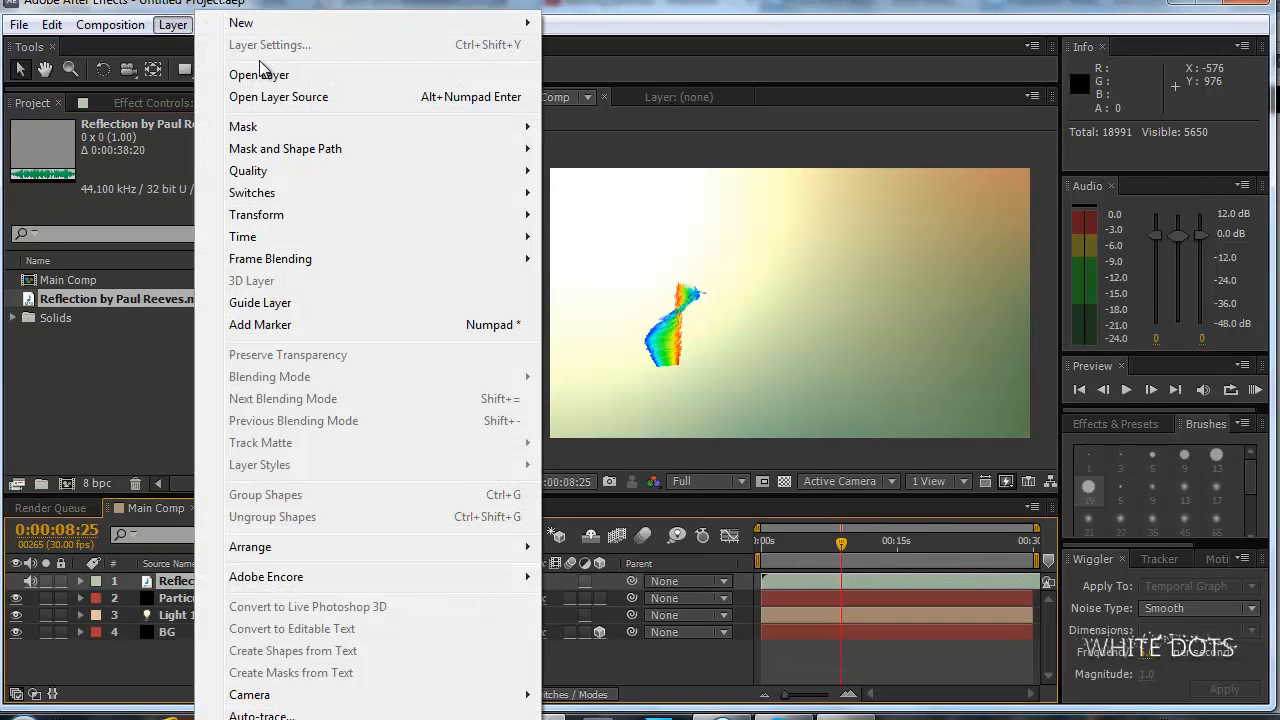
{"action": "mouse_move", "coordinate": [278, 24]}
{"action": "left_click", "coordinate": [619, 40]}
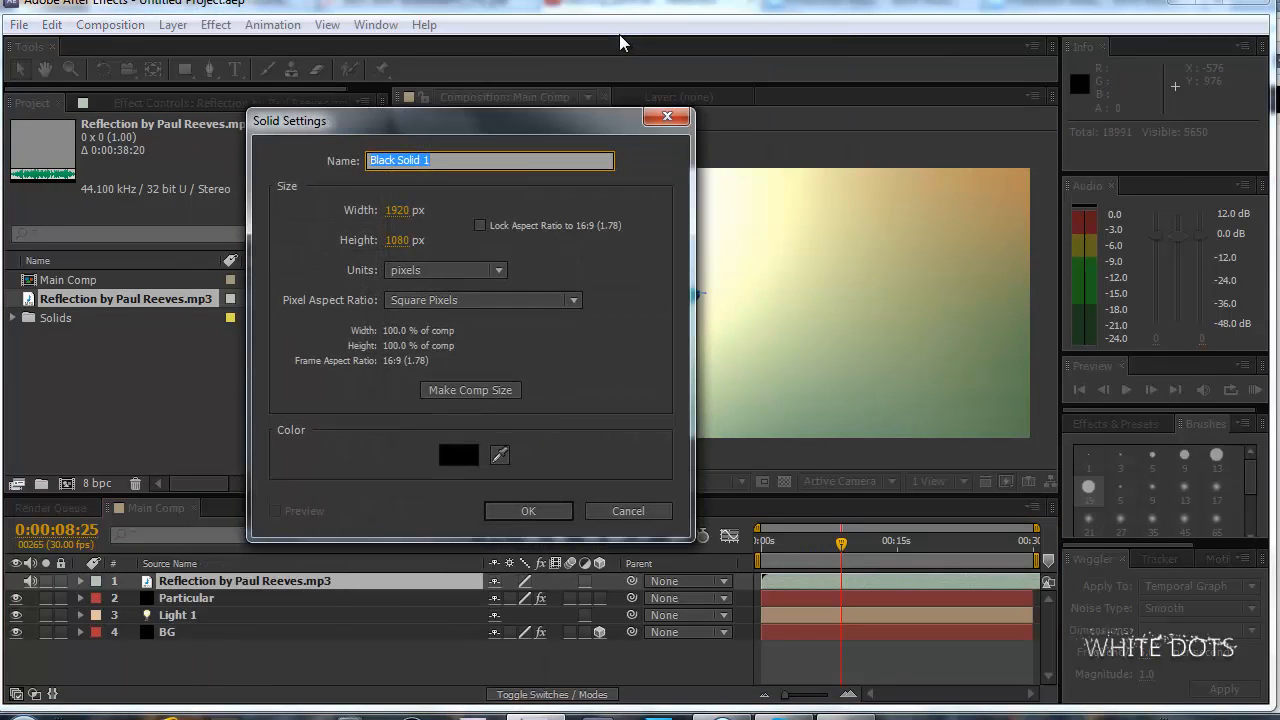
{"action": "type", "text": "Soundkeys"}
{"action": "key", "text": "Return"}
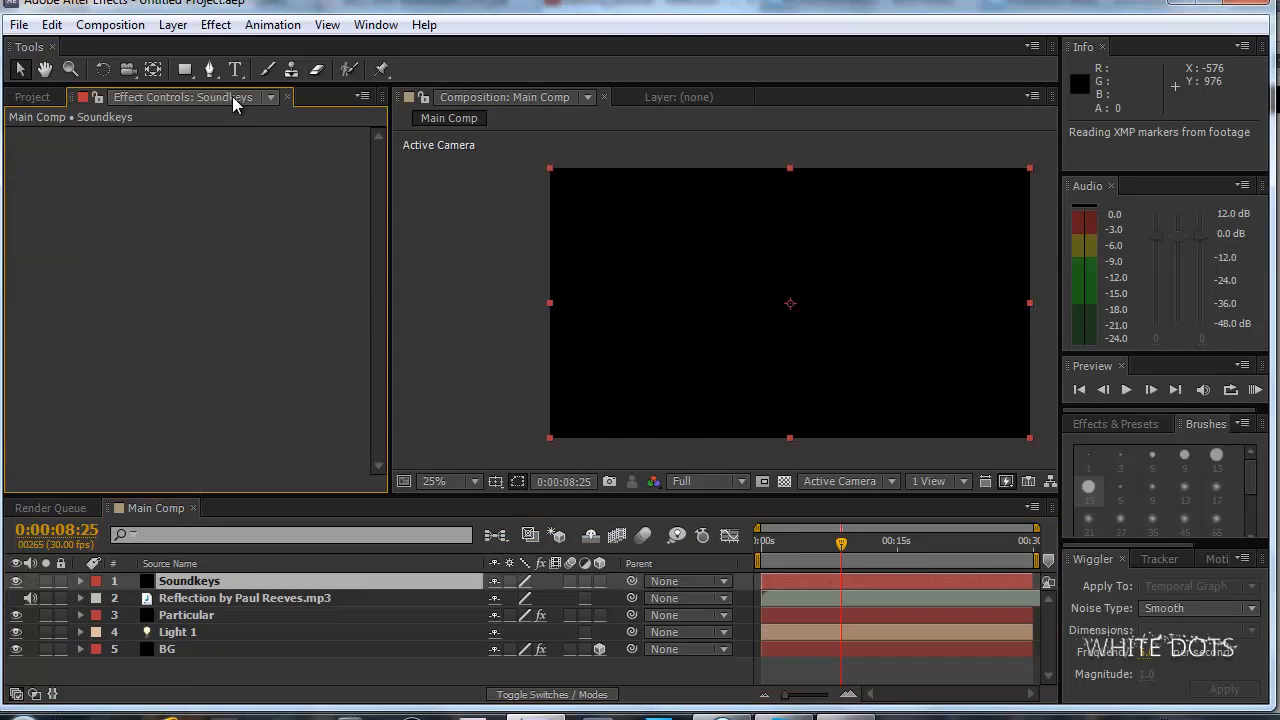
Apply the Trapcode Sound Keys effect to the Soundkeys layer.
{"action": "left_click", "coordinate": [216, 24]}
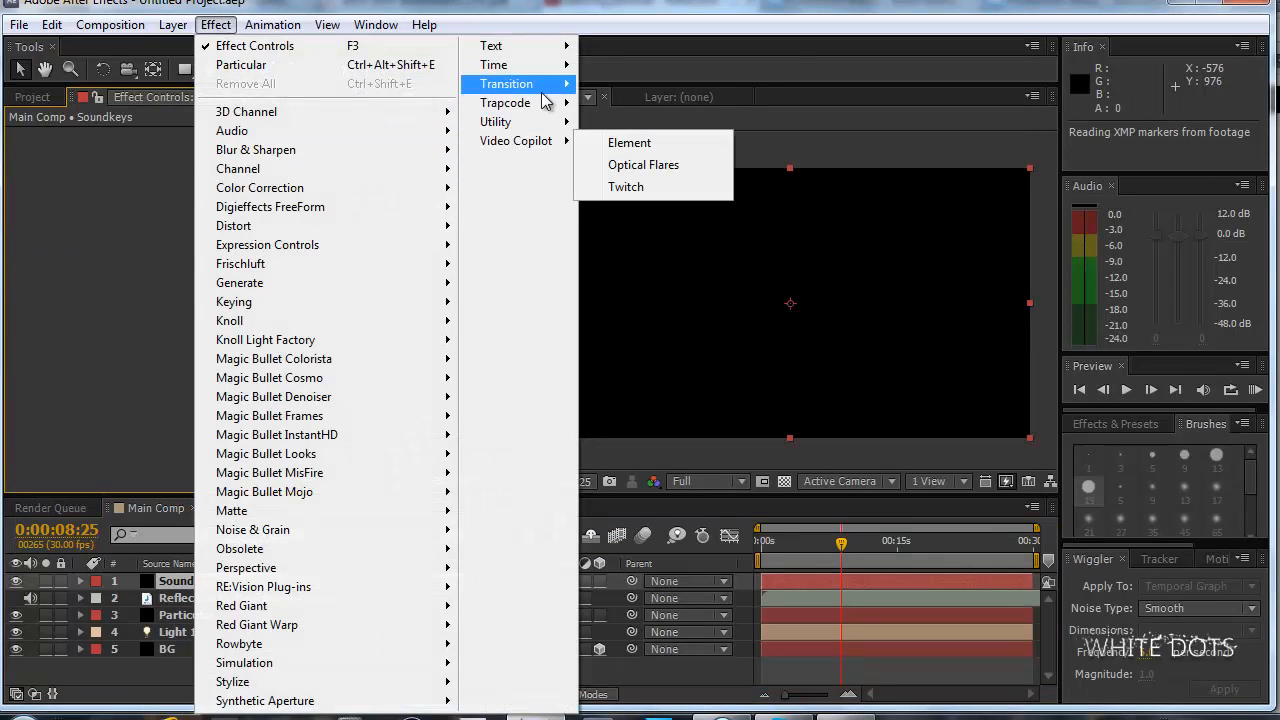
{"action": "mouse_move", "coordinate": [561, 105]}
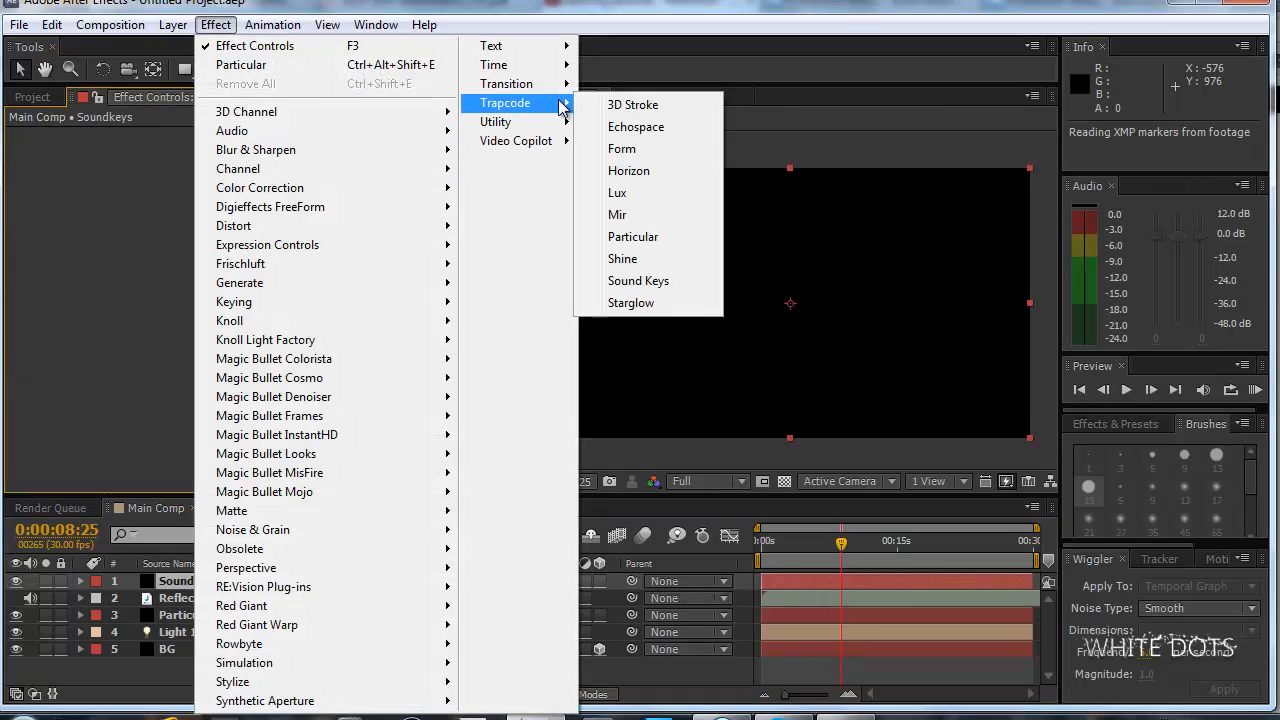
{"action": "left_click", "coordinate": [676, 284]}
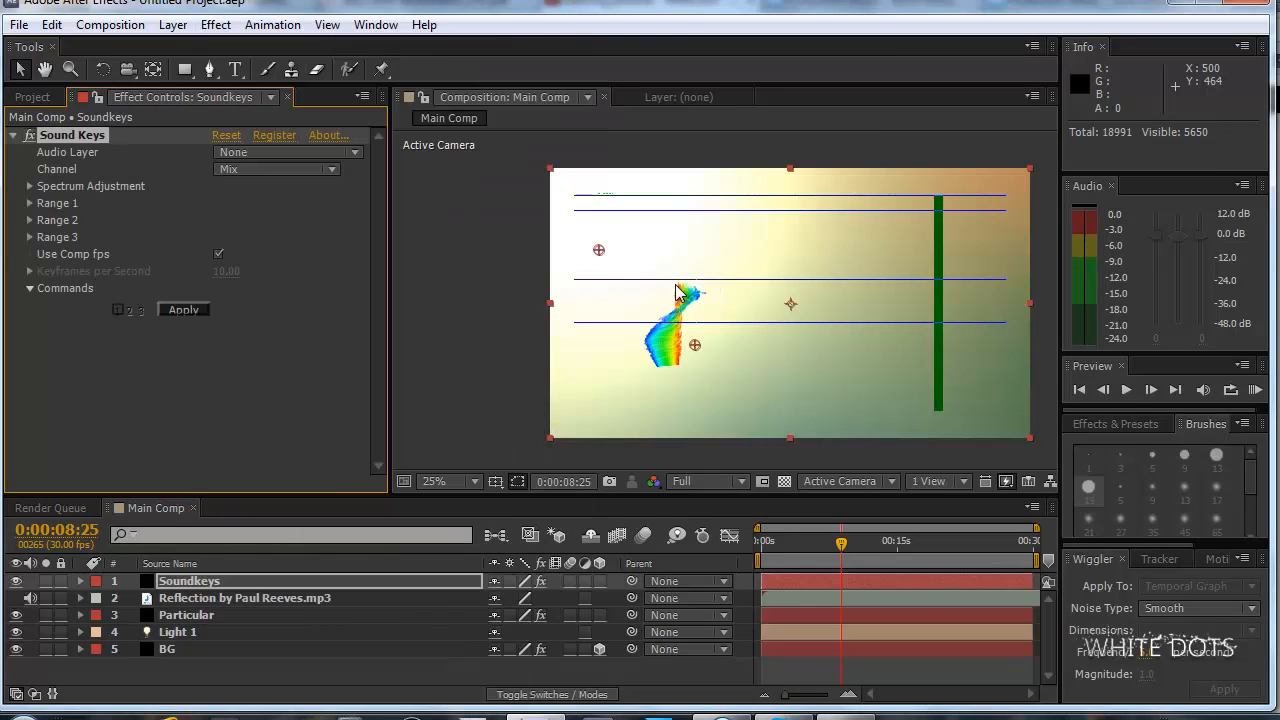
Lower the composition's preview resolution to Quarter.
{"action": "left_click_drag", "start_coordinate": [694, 294], "coordinate": [661, 294]}
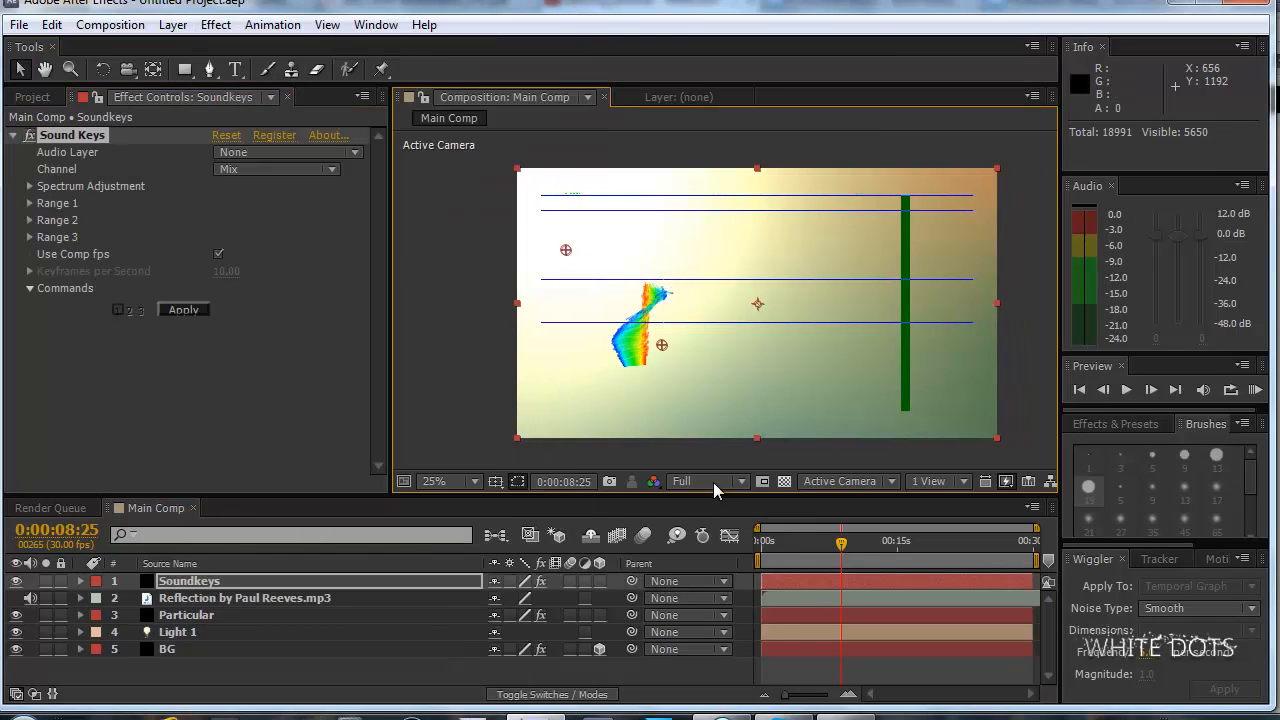
{"action": "left_click", "coordinate": [716, 485]}
{"action": "left_click", "coordinate": [729, 596]}
{"action": "left_click_drag", "start_coordinate": [710, 374], "coordinate": [680, 374]}
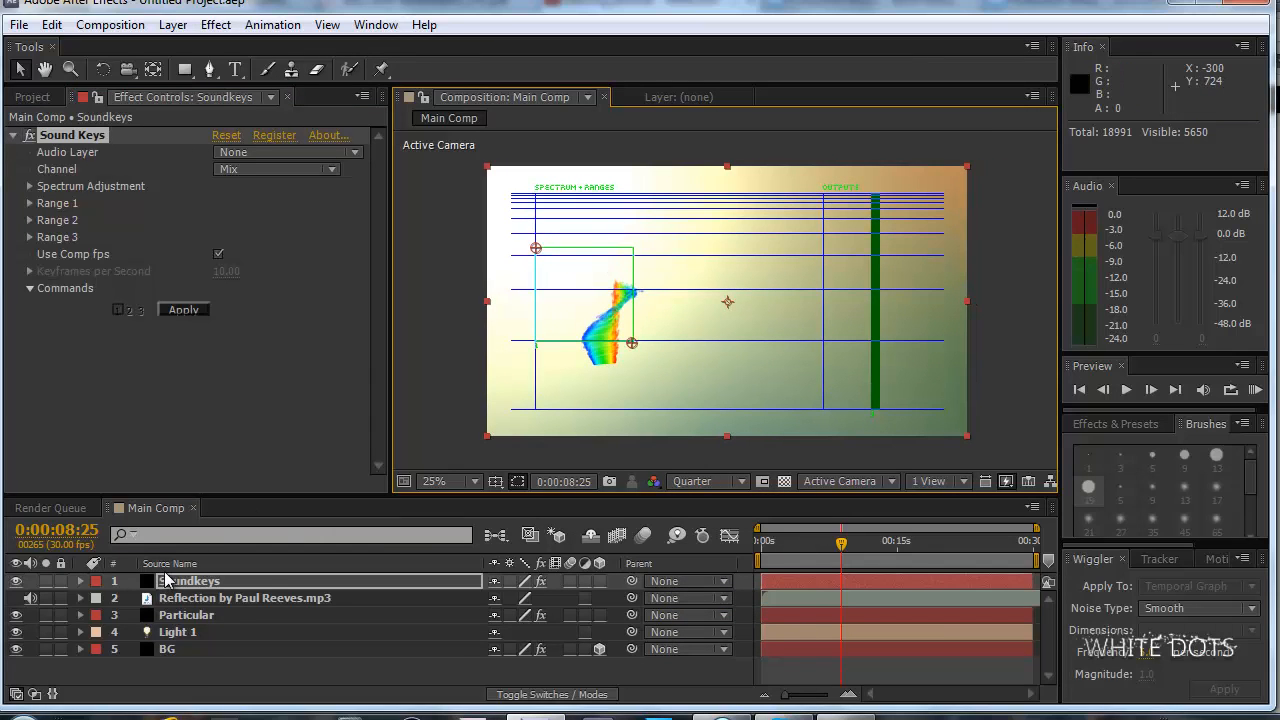
Assign the Reflection MP3 as Sound Keys' audio layer and inspect its spectrum at earlier times, ending at 0:00:02:29.
{"action": "left_click", "coordinate": [299, 151]}
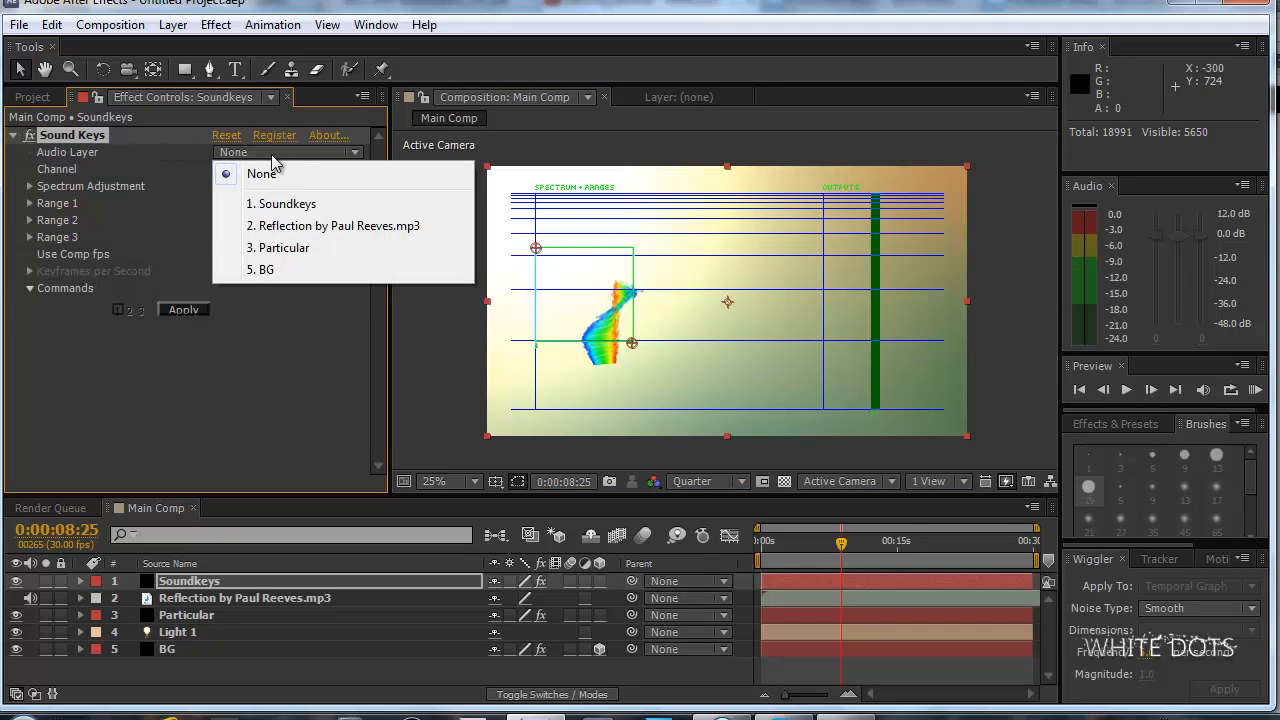
{"action": "left_click", "coordinate": [343, 226]}
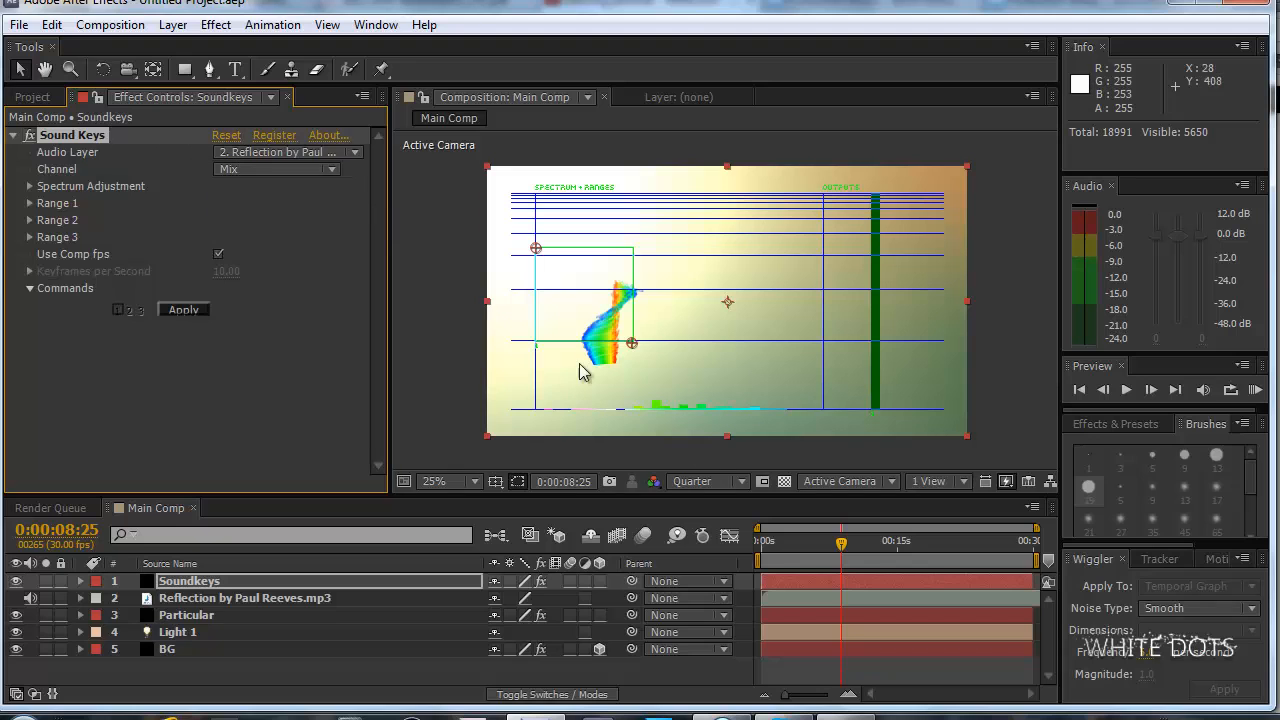
{"action": "scroll", "coordinate": [686, 424], "scroll_direction": "up", "scroll_amount": 2}
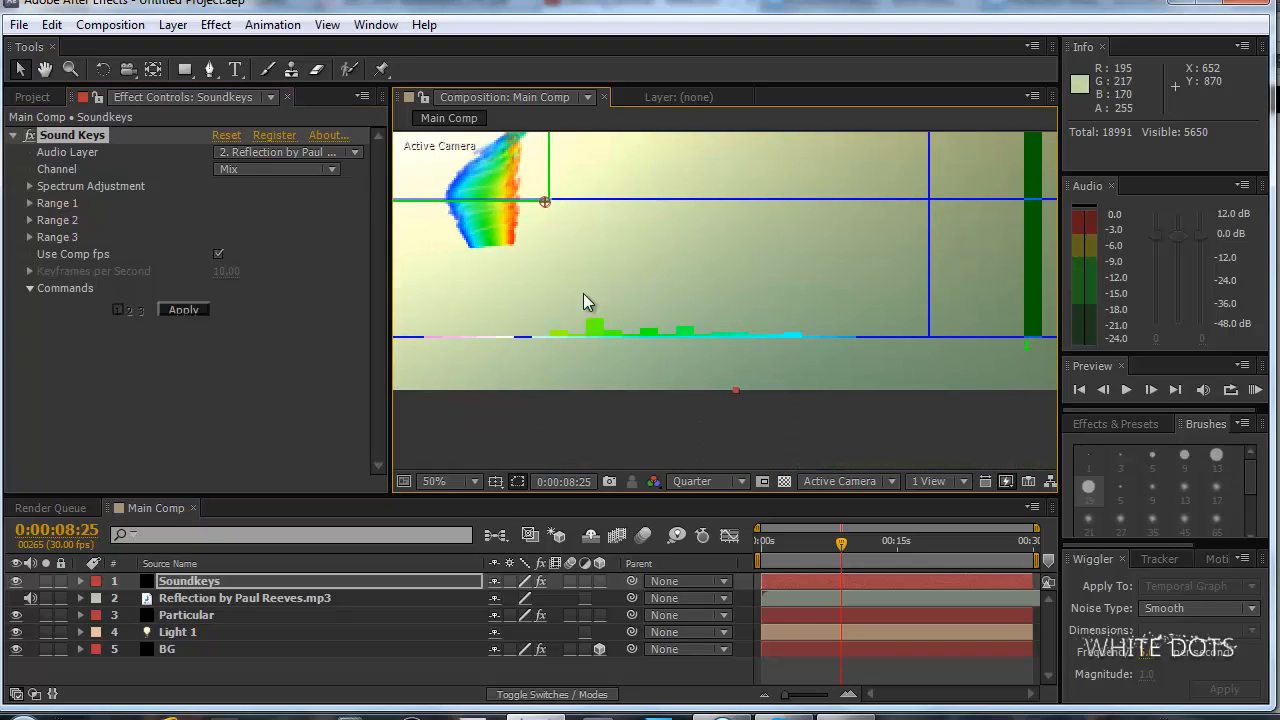
{"action": "scroll", "coordinate": [624, 314], "scroll_direction": "up", "scroll_amount": 1}
{"action": "scroll", "coordinate": [624, 312], "scroll_direction": "down", "scroll_amount": 3}
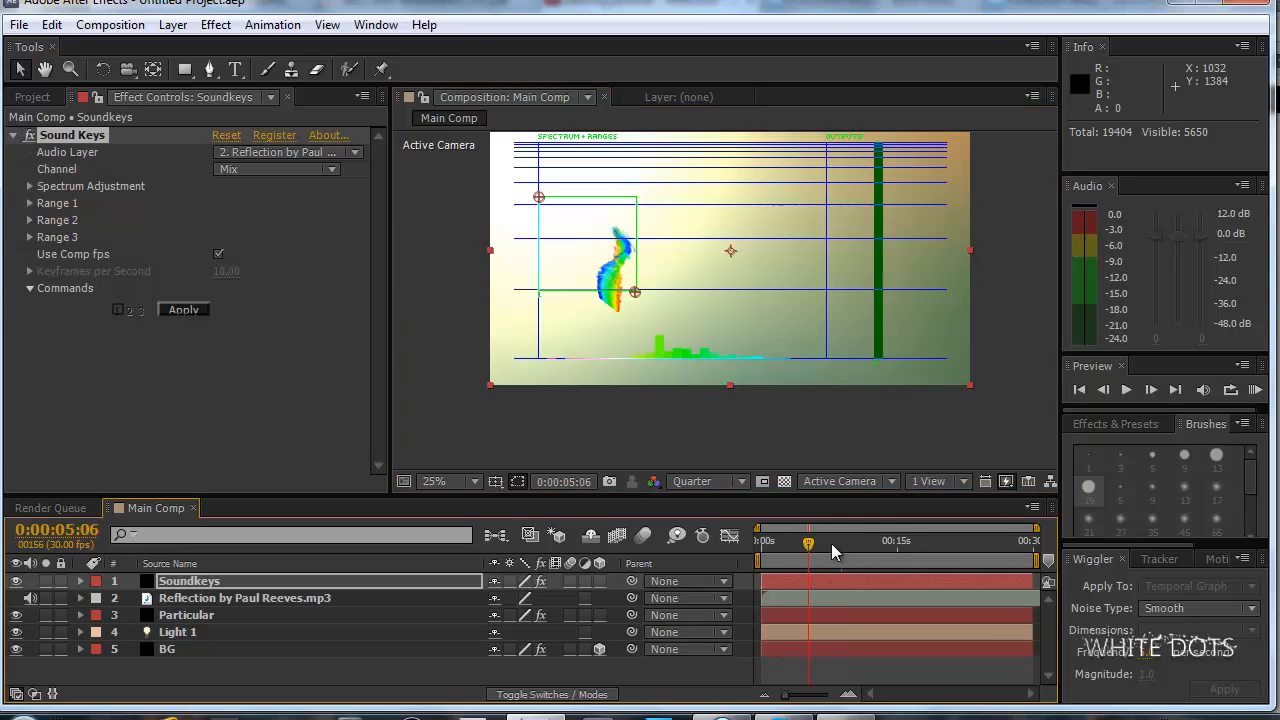
{"action": "left_click", "coordinate": [788, 544]}
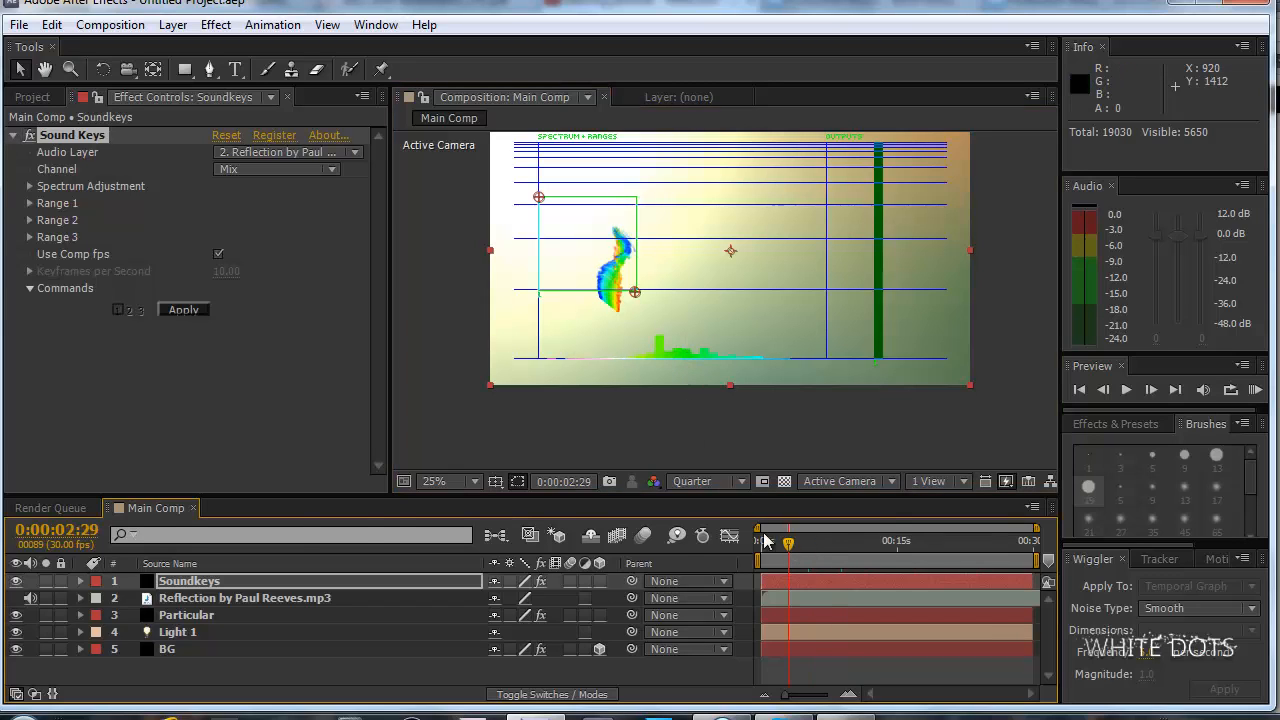
Hide the Particular and BG layers so only the Sound Keys display is rendered.
{"action": "left_click", "coordinate": [16, 615]}
{"action": "left_click", "coordinate": [16, 649]}
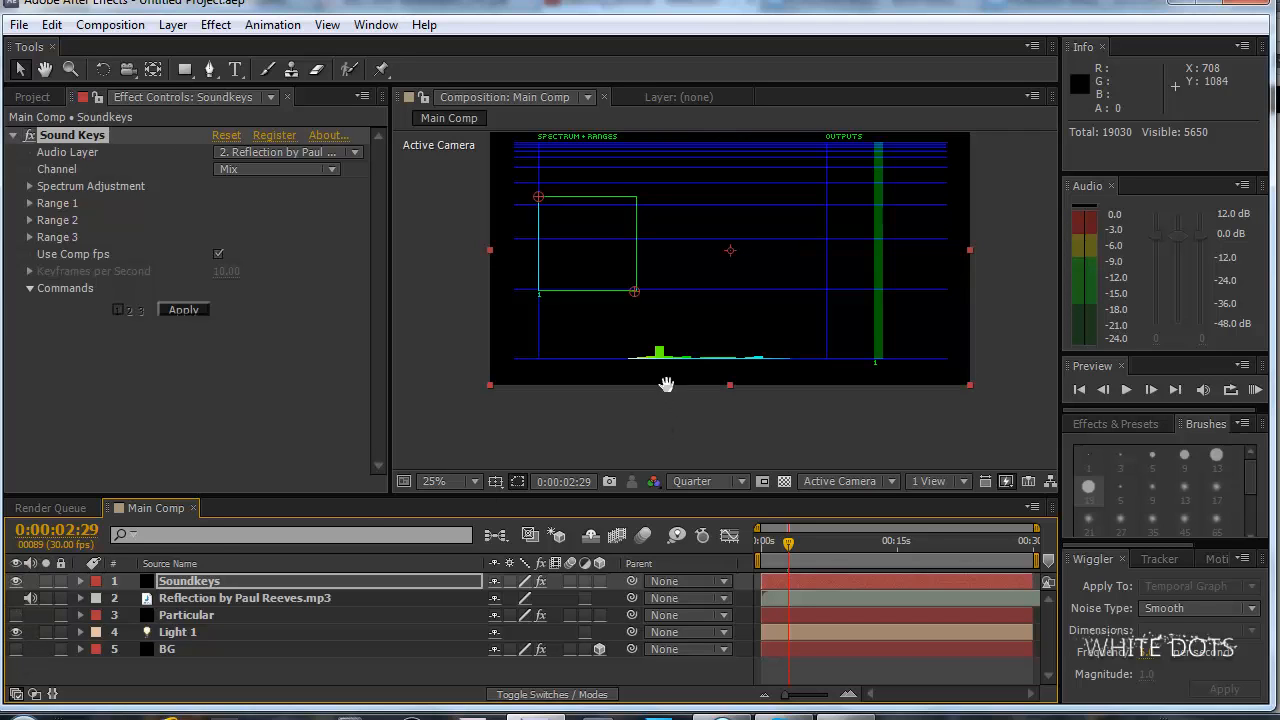
{"action": "left_click_drag", "start_coordinate": [666, 386], "coordinate": [627, 429]}
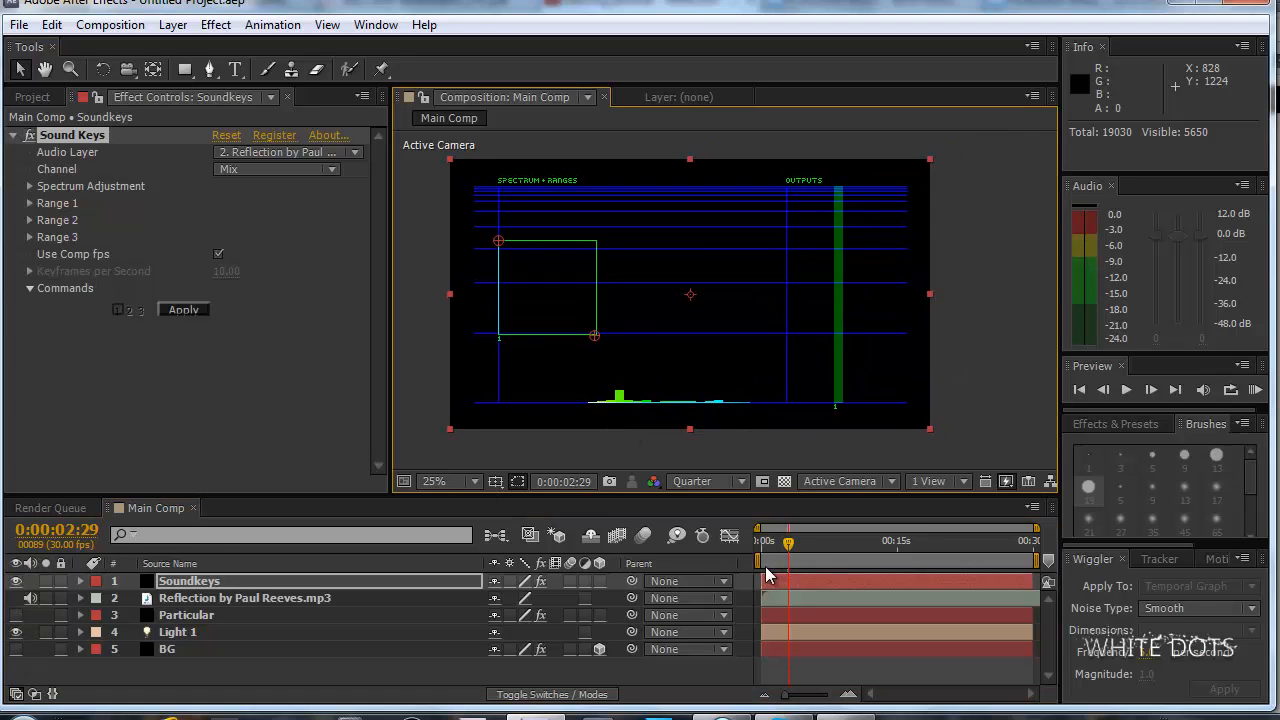
Start the work area at about 9 seconds and preview the audio spectrum with sound.
{"action": "left_click_drag", "start_coordinate": [760, 560], "coordinate": [838, 560]}
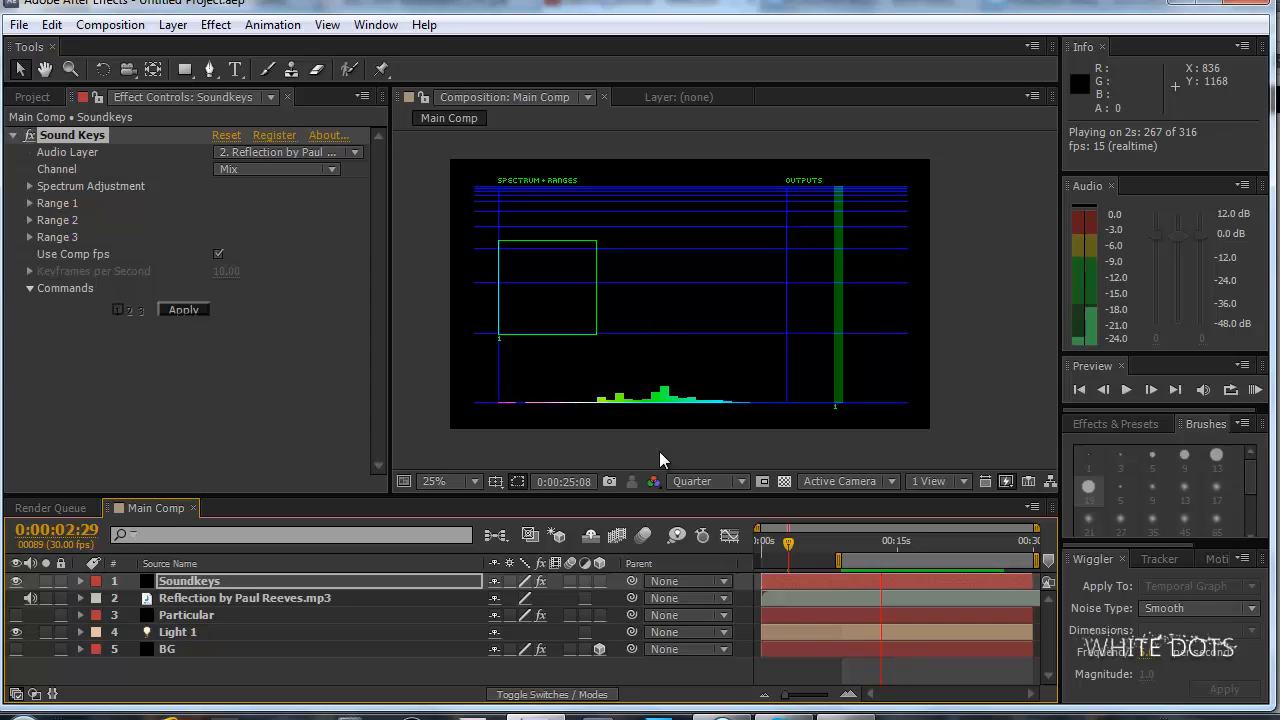
{"action": "key", "text": "space"}
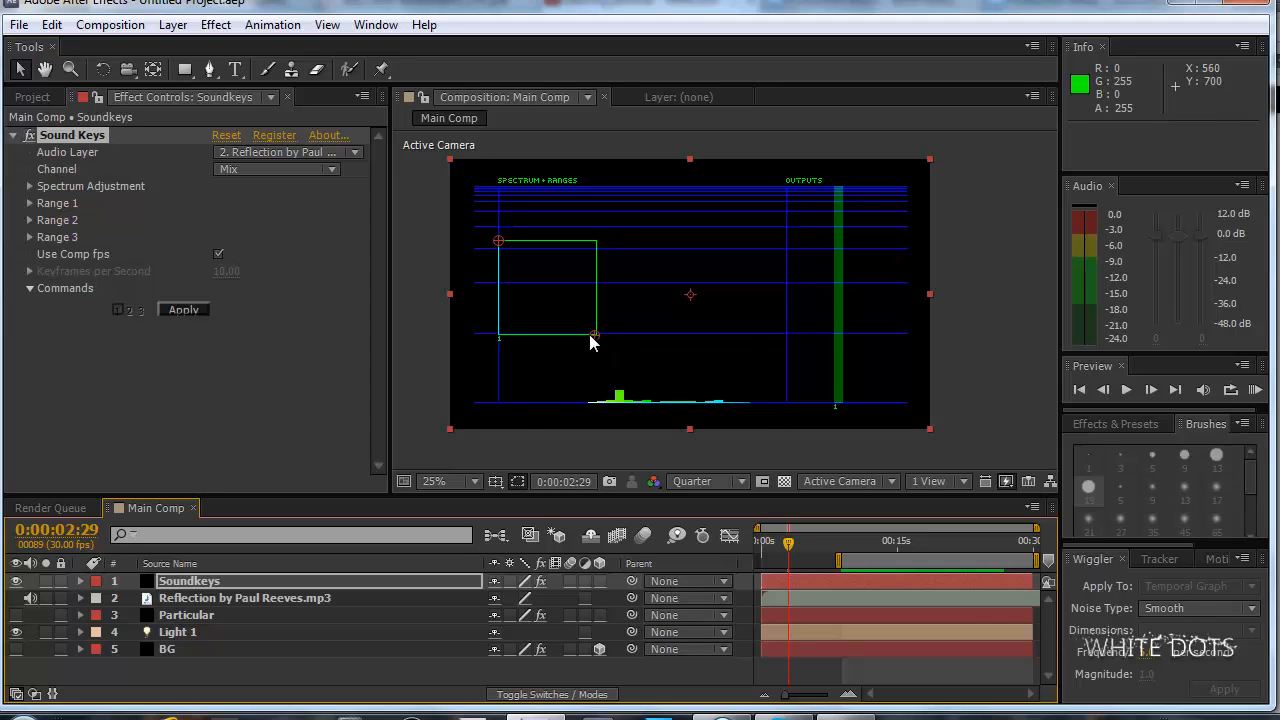
At 0:00:12:27, fit the Range 1 box around the spectrum's tallest peak, with corners at 768, 572 and 968, 962.
{"action": "left_click", "coordinate": [878, 541]}
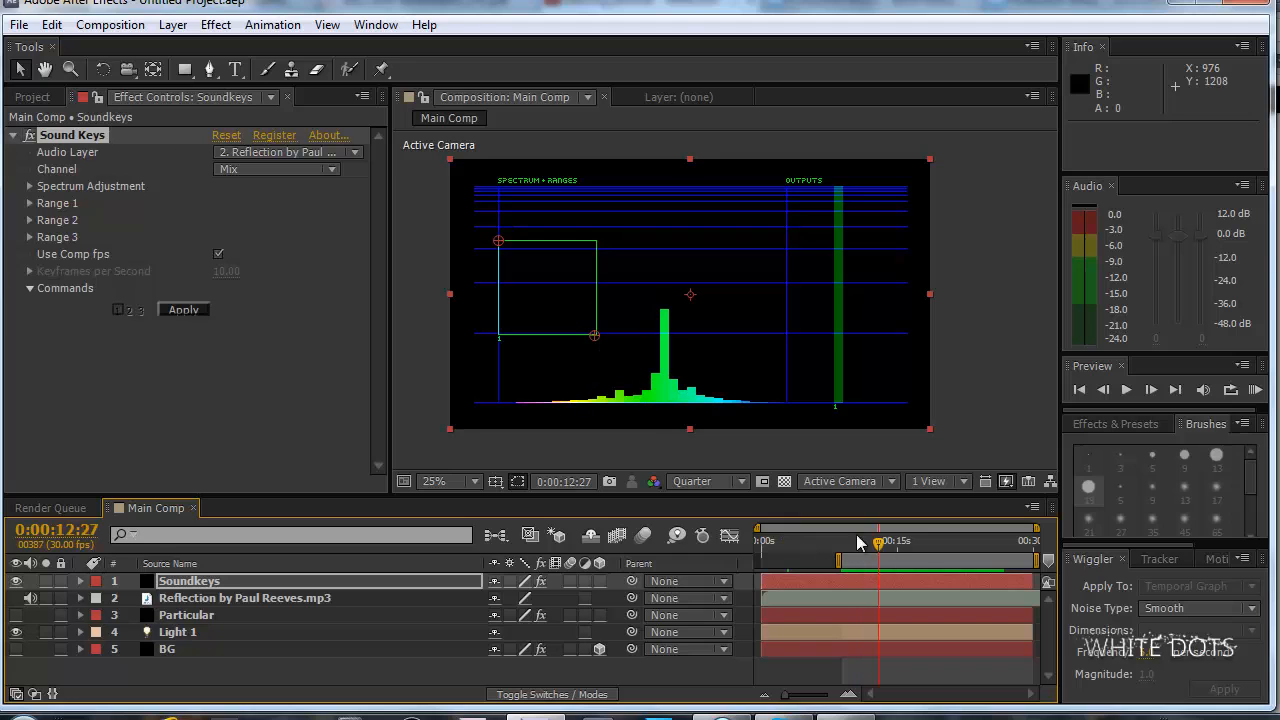
{"action": "left_click", "coordinate": [691, 399]}
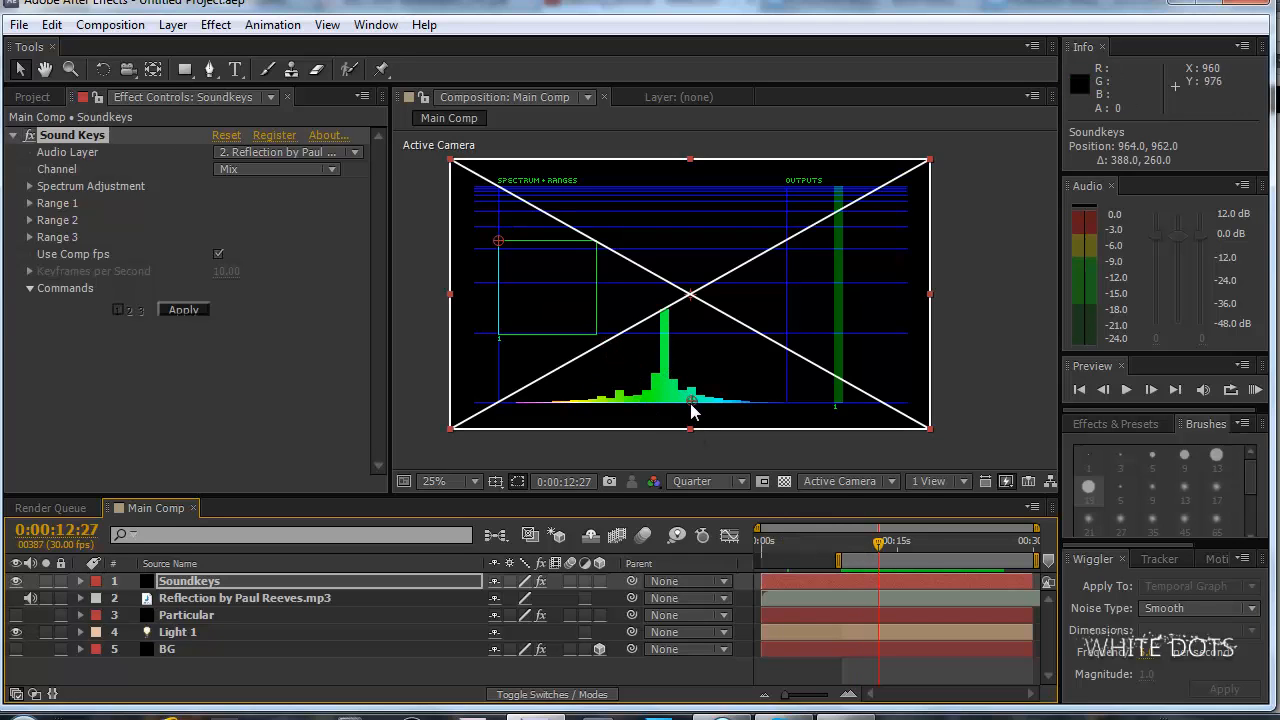
{"action": "left_click_drag", "start_coordinate": [501, 242], "coordinate": [646, 305]}
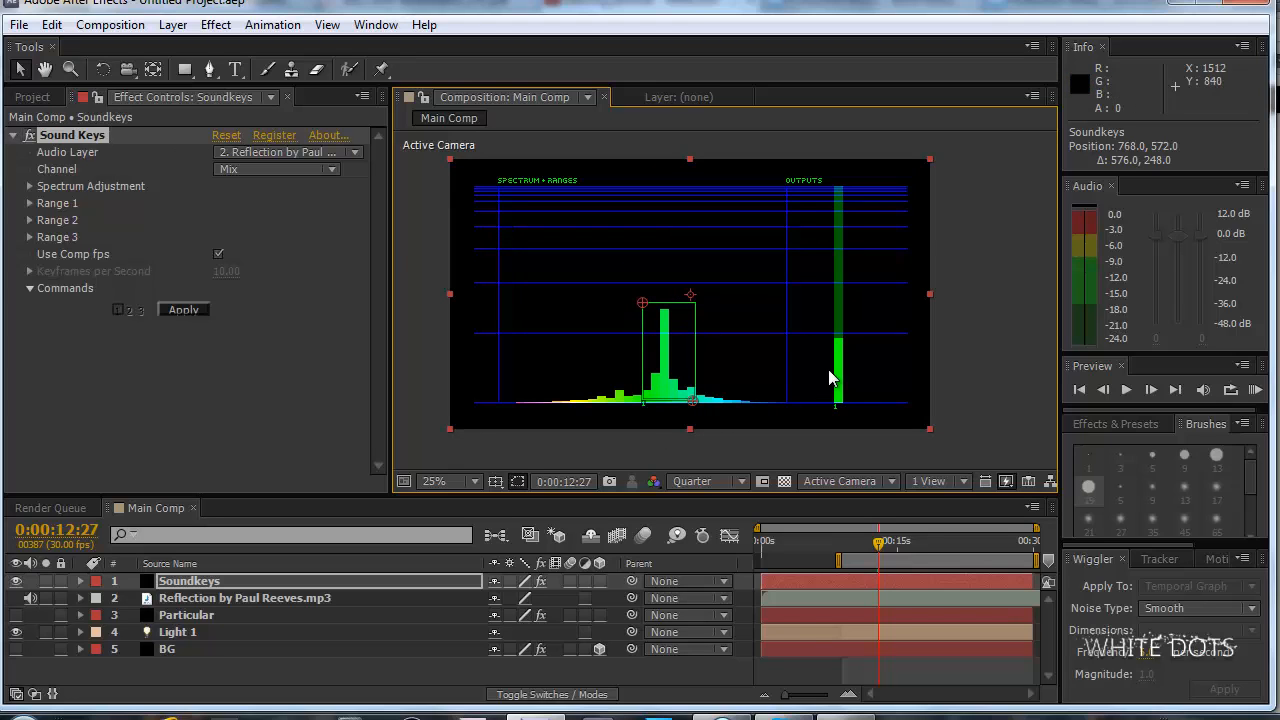
{"action": "left_click", "coordinate": [187, 615]}
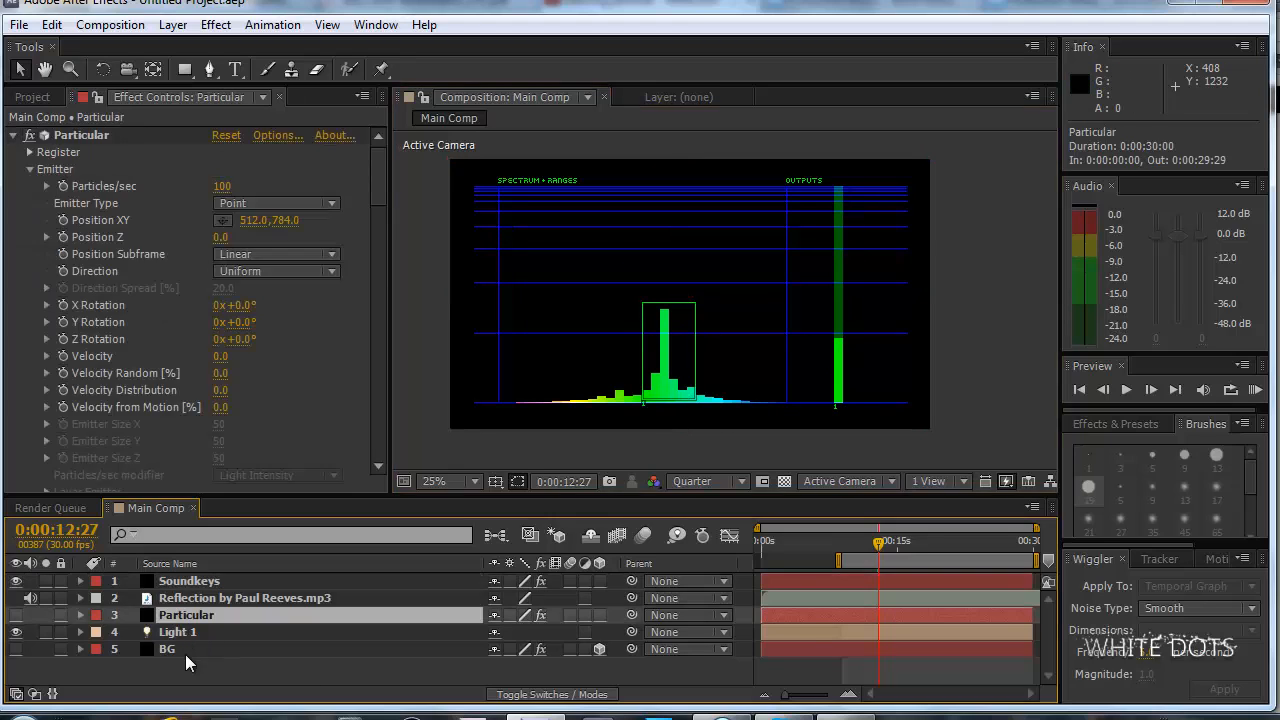
{"action": "left_click", "coordinate": [185, 650]}
{"action": "left_click", "coordinate": [190, 614]}
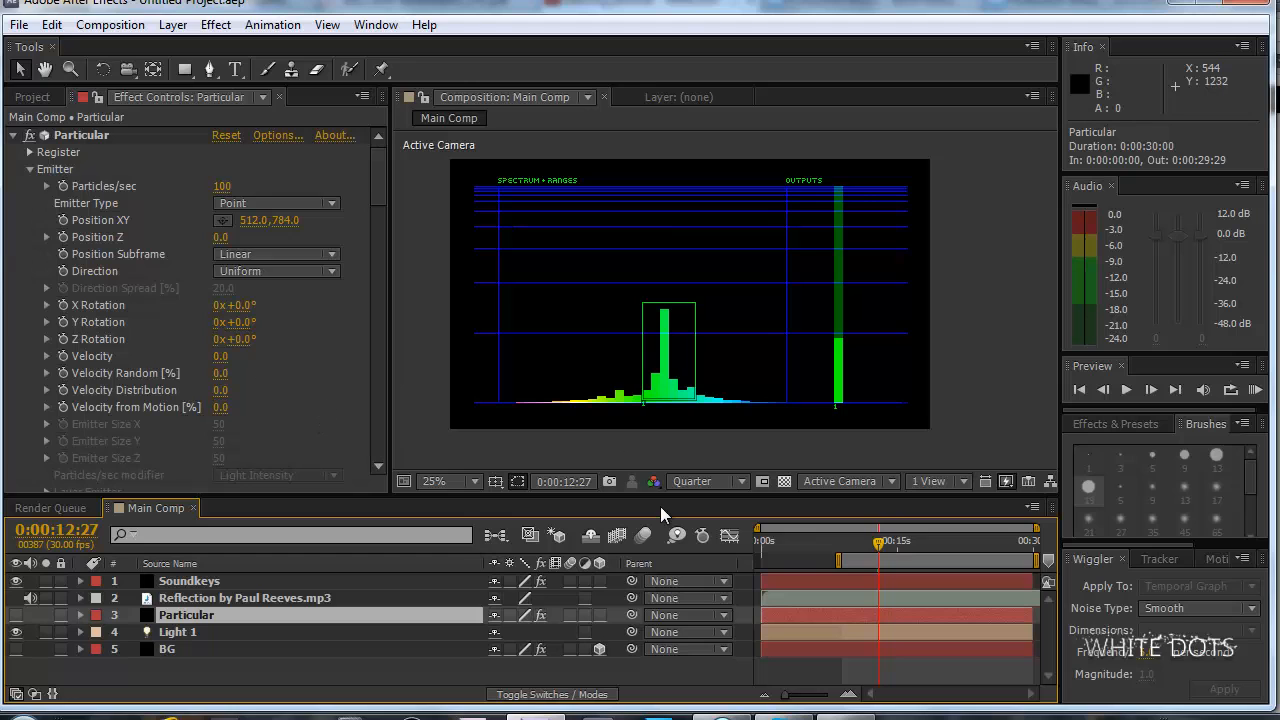
{"action": "left_click", "coordinate": [231, 583]}
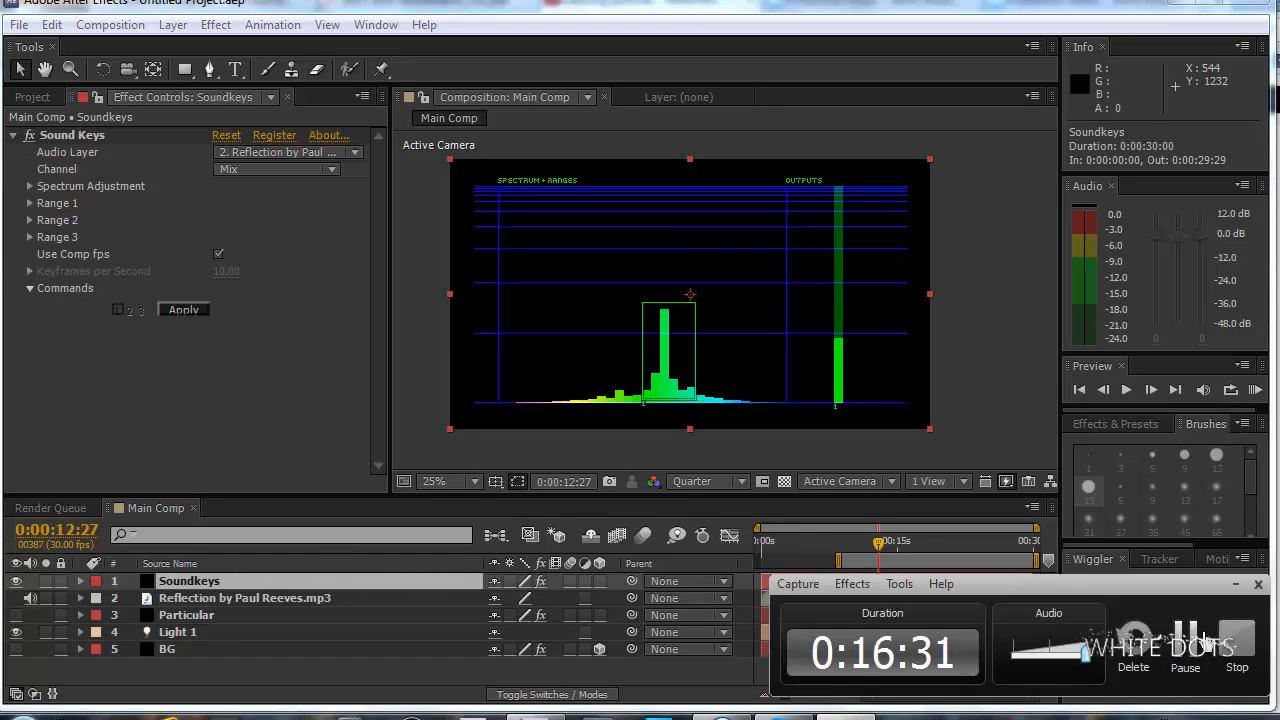
{"action": "left_click", "coordinate": [1198, 640]}
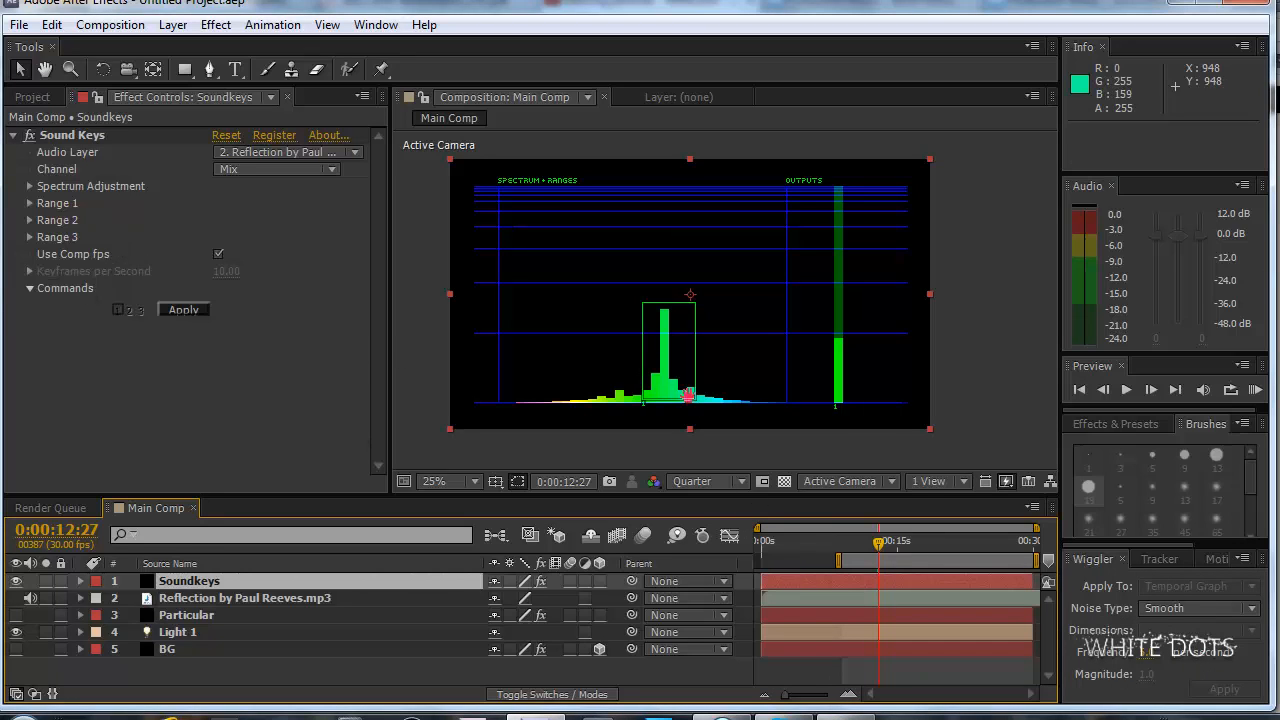
Preview the work area with sound to examine how the Range 1 output responds to the music.
{"action": "left_click_drag", "start_coordinate": [688, 396], "coordinate": [698, 359]}
{"action": "scroll", "coordinate": [698, 359], "scroll_direction": "up", "scroll_amount": 1}
{"action": "scroll", "coordinate": [698, 359], "scroll_direction": "down", "scroll_amount": 1}
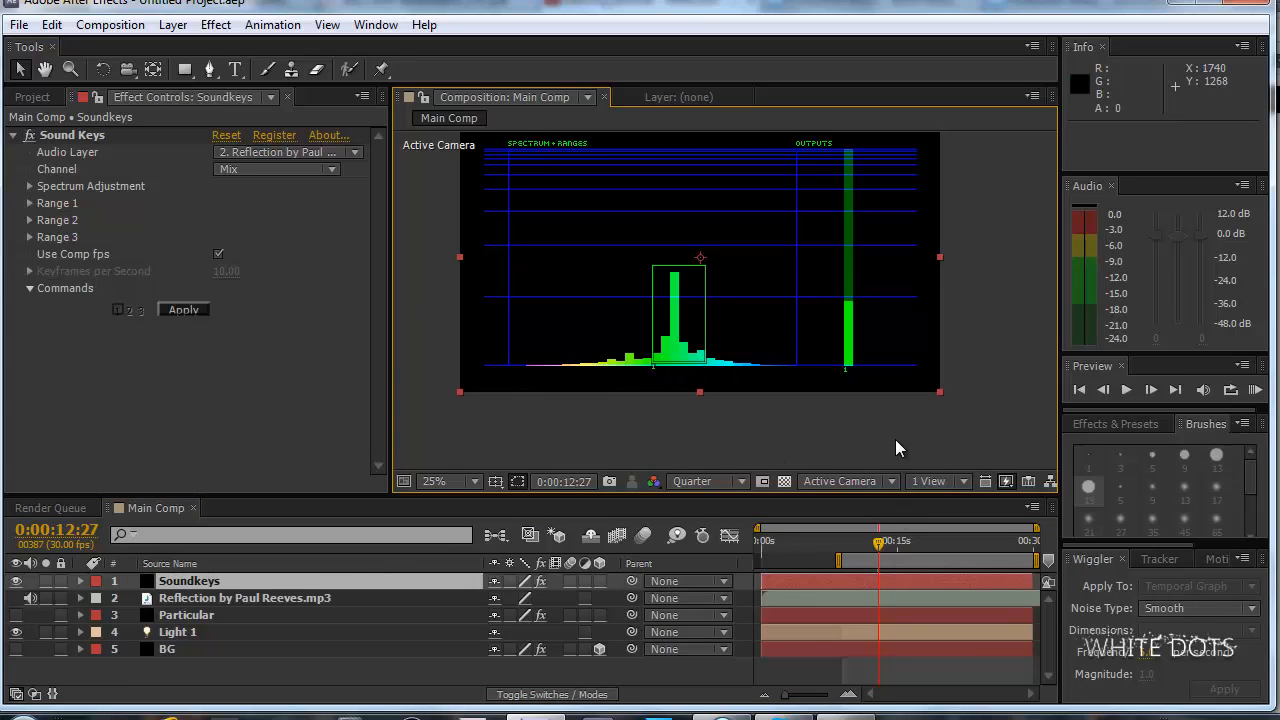
{"action": "key", "text": "KP_0"}
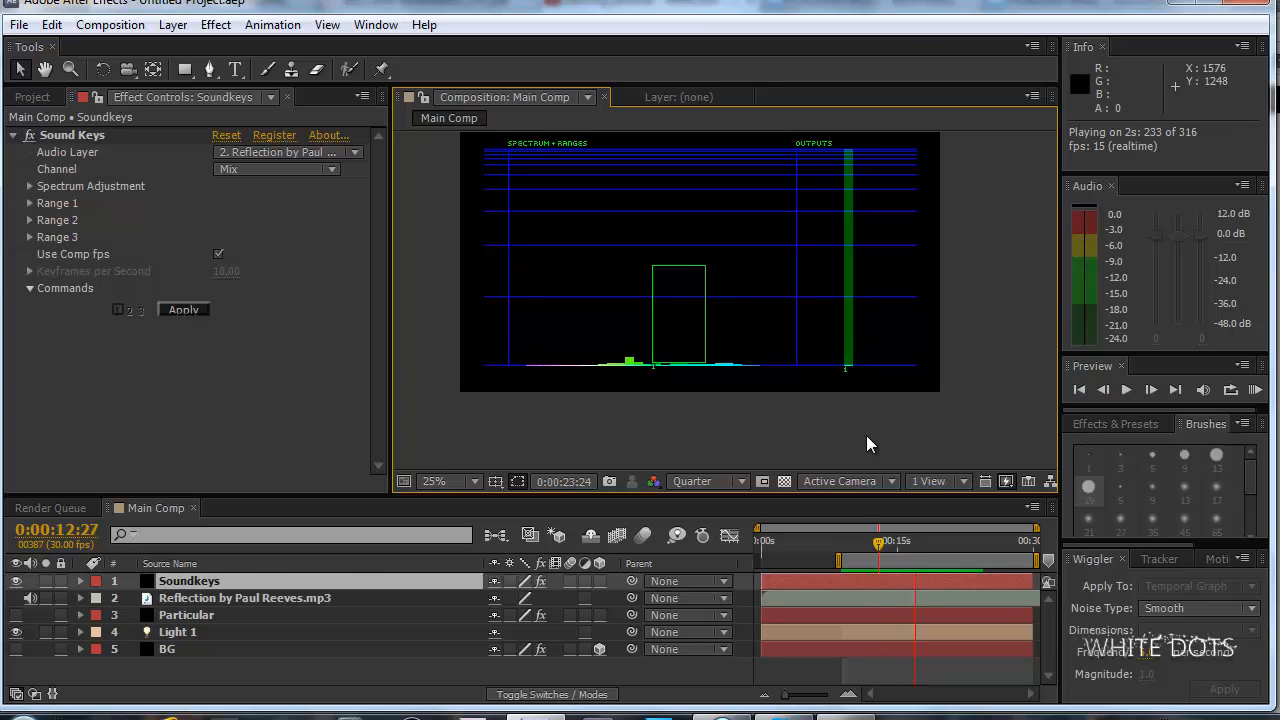
{"action": "left_click", "coordinate": [605, 335]}
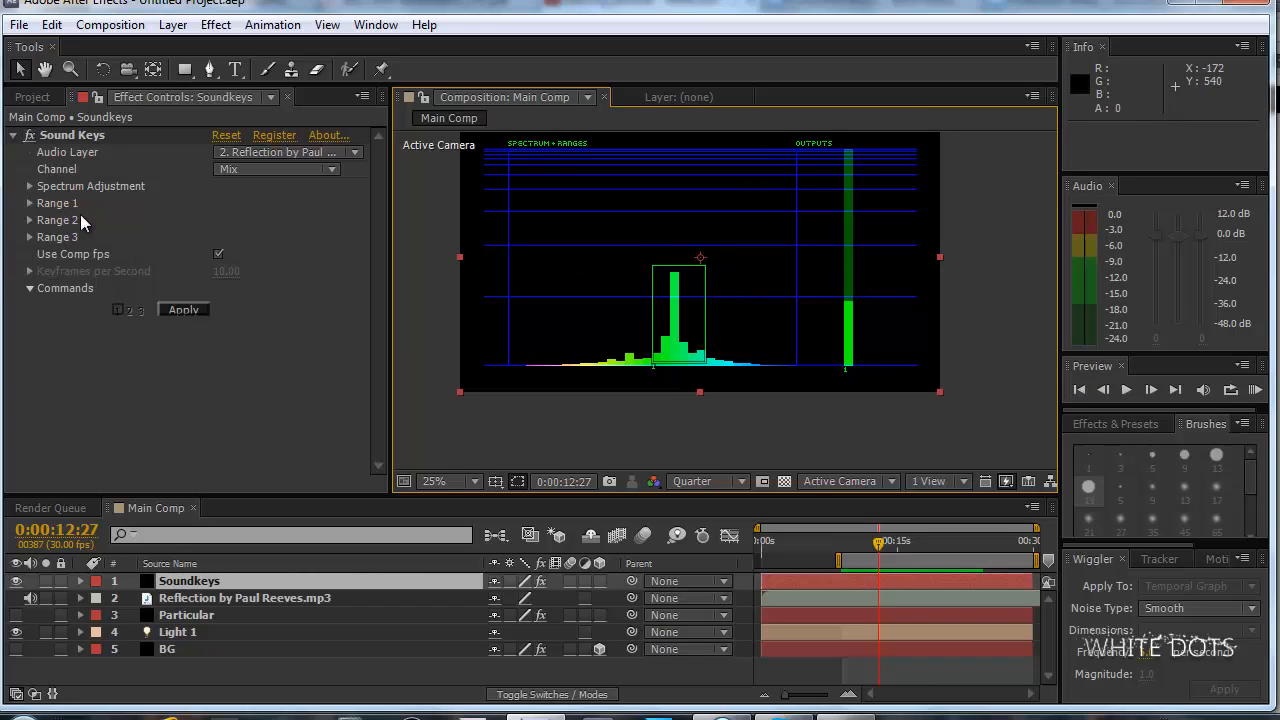
Set the Range 1 type in Sound Keys to Peak of Range.
{"action": "left_click", "coordinate": [30, 203]}
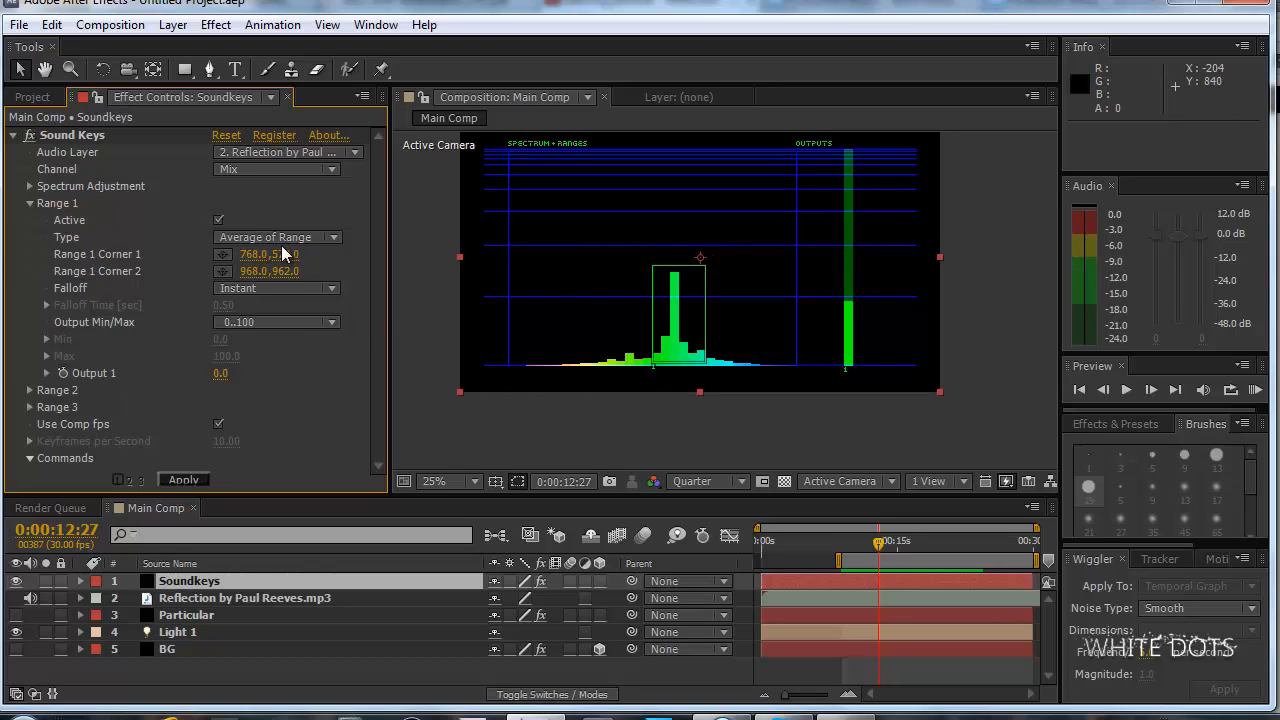
{"action": "left_click", "coordinate": [321, 240]}
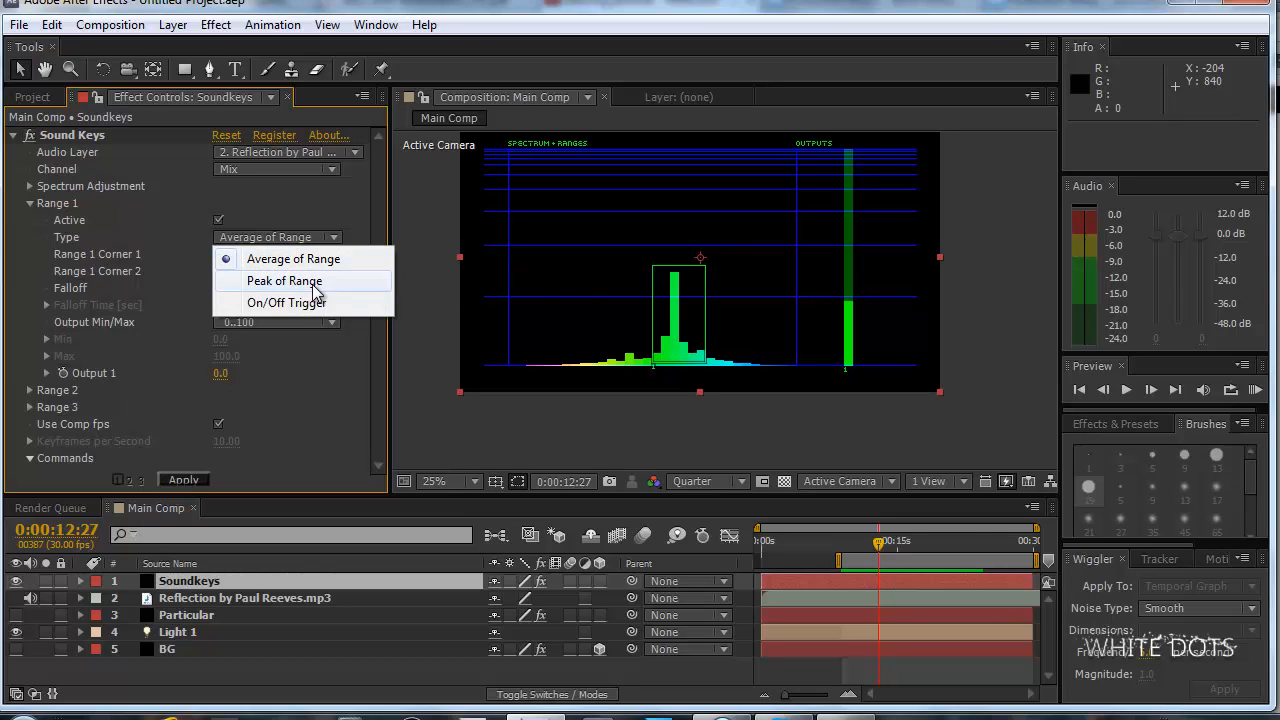
{"action": "left_click", "coordinate": [316, 283]}
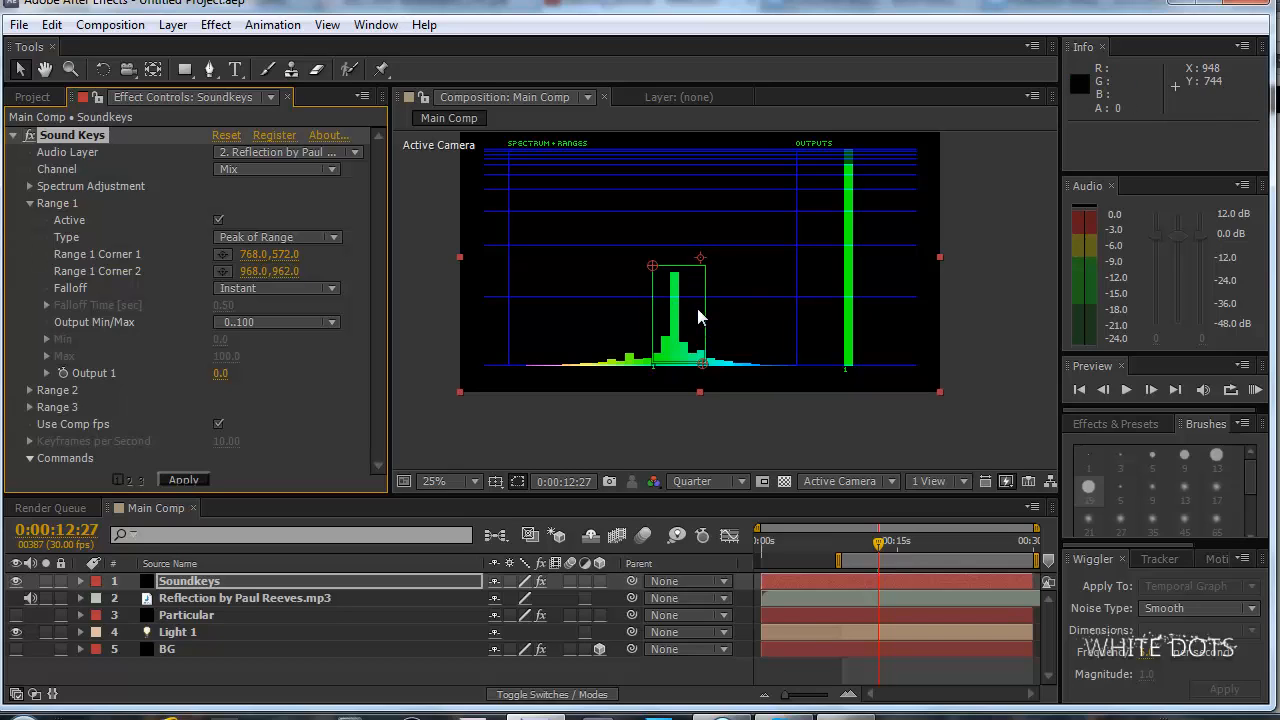
Preview the peak-based Range 1 output with sound and inspect it at earlier times, ending at 0:00:09:24.
{"action": "key", "text": "KP_0"}
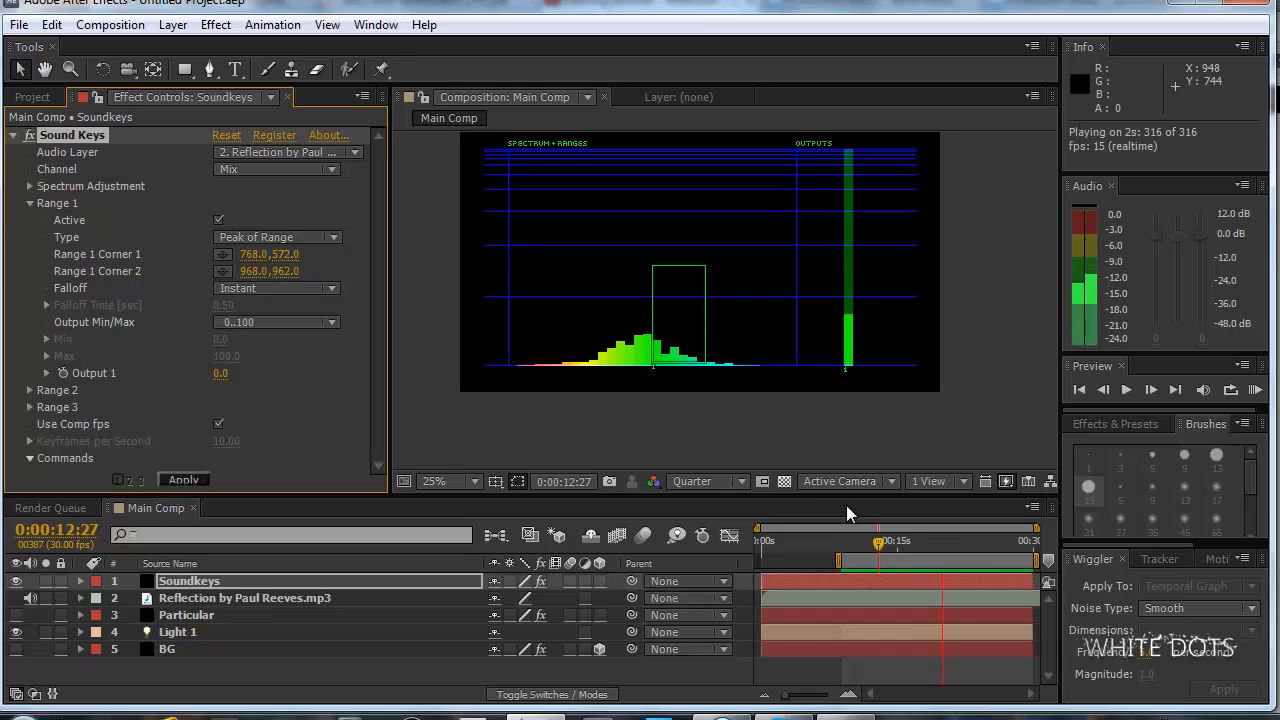
{"action": "key", "text": "space"}
{"action": "left_click", "coordinate": [873, 551]}
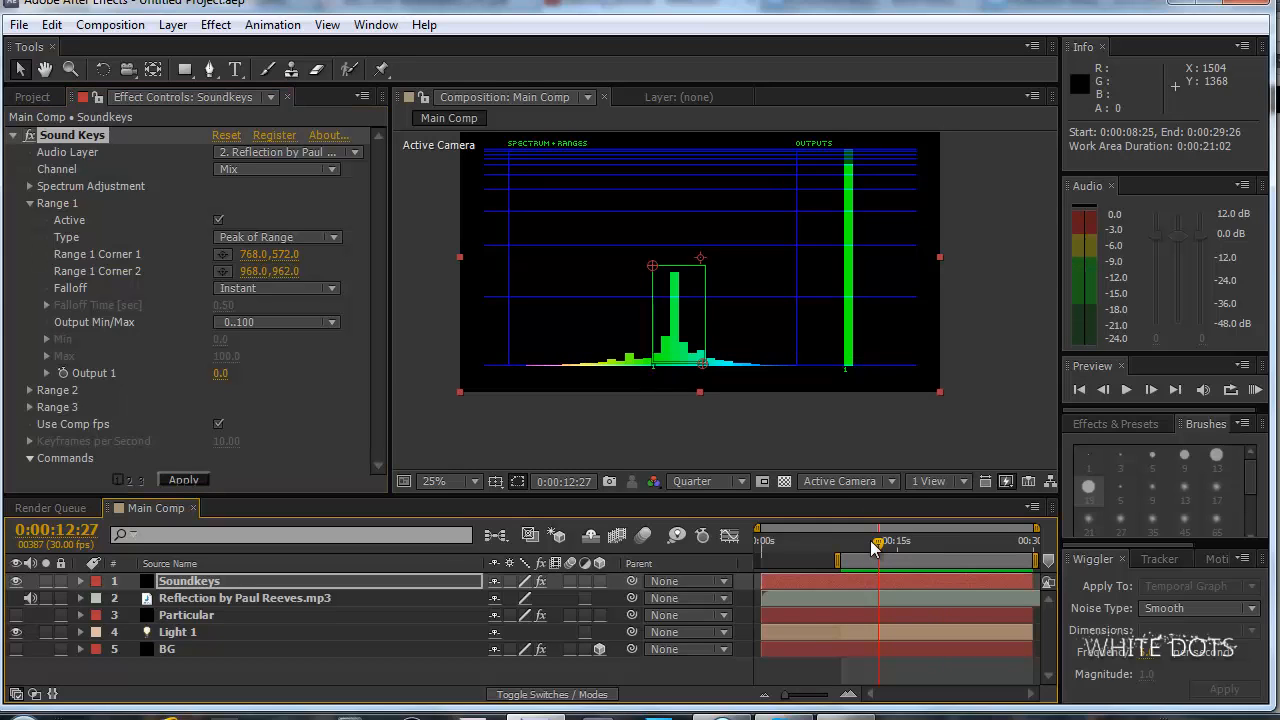
{"action": "left_click", "coordinate": [871, 540]}
{"action": "mouse_move", "coordinate": [871, 545]}
{"action": "left_mouse_down"}
{"action": "mouse_move", "coordinate": [886, 543]}
{"action": "mouse_move", "coordinate": [865, 542]}
{"action": "left_mouse_up"}
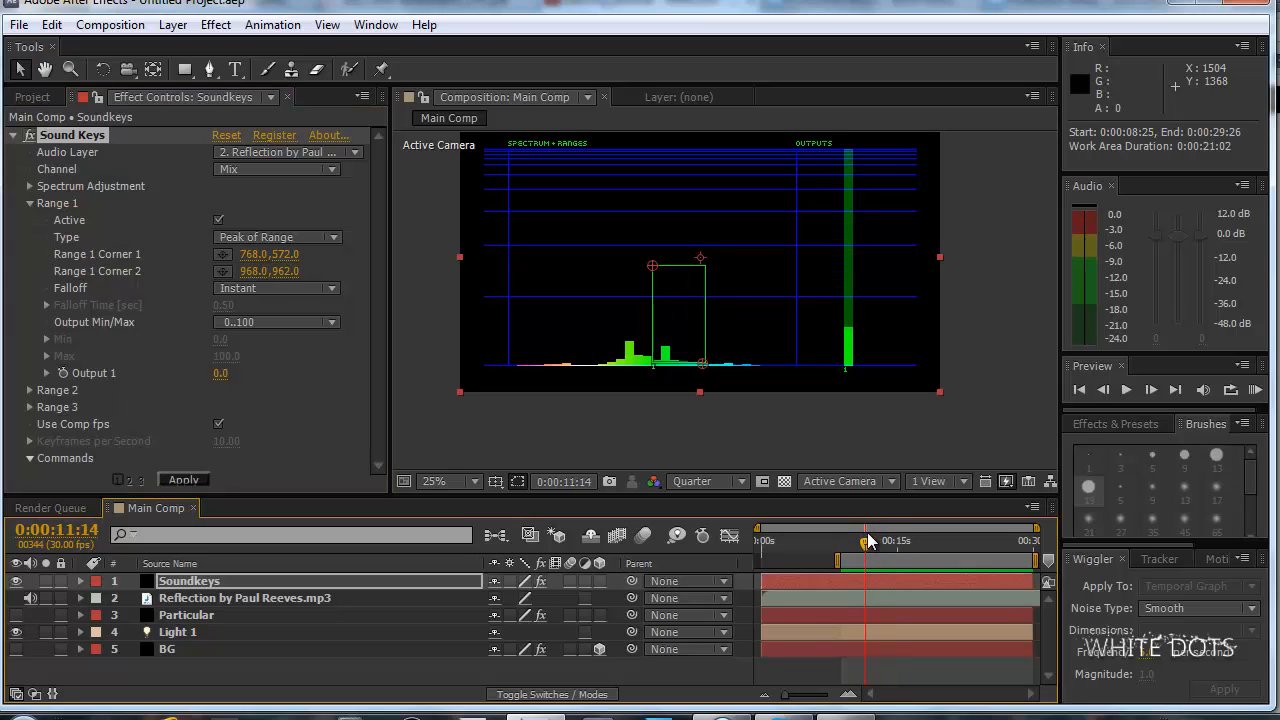
{"action": "left_click", "coordinate": [849, 540]}
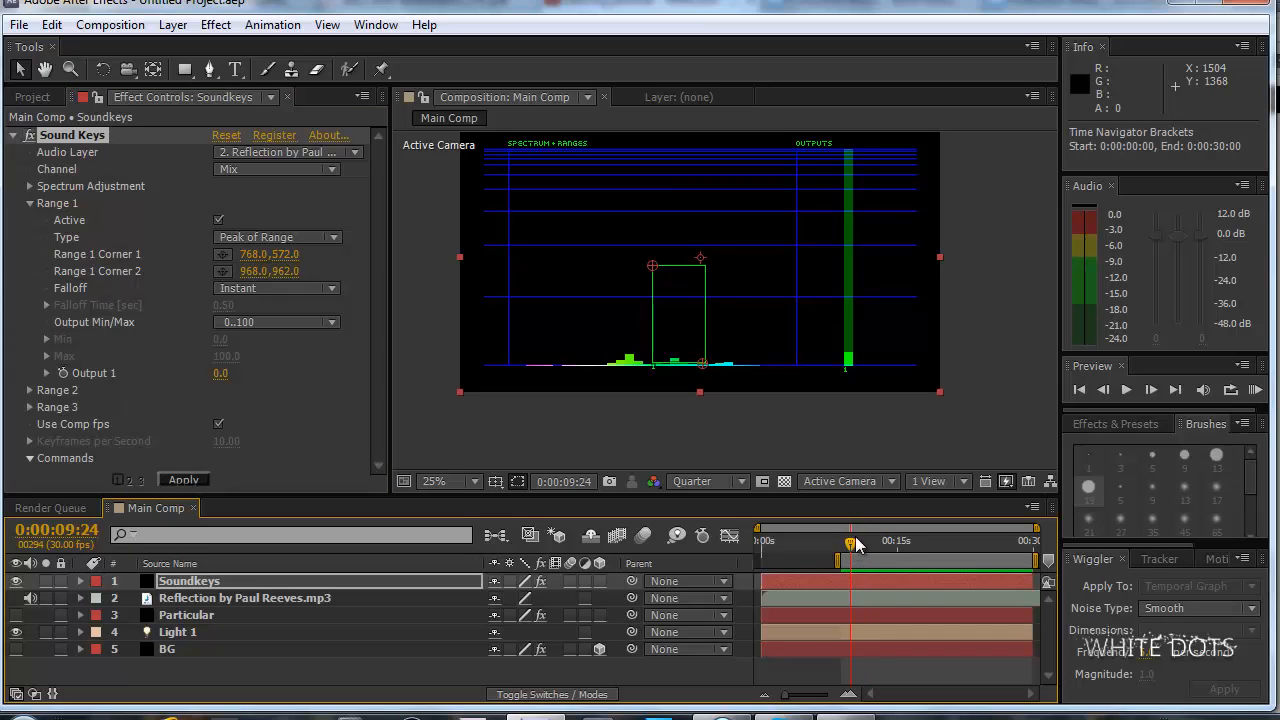
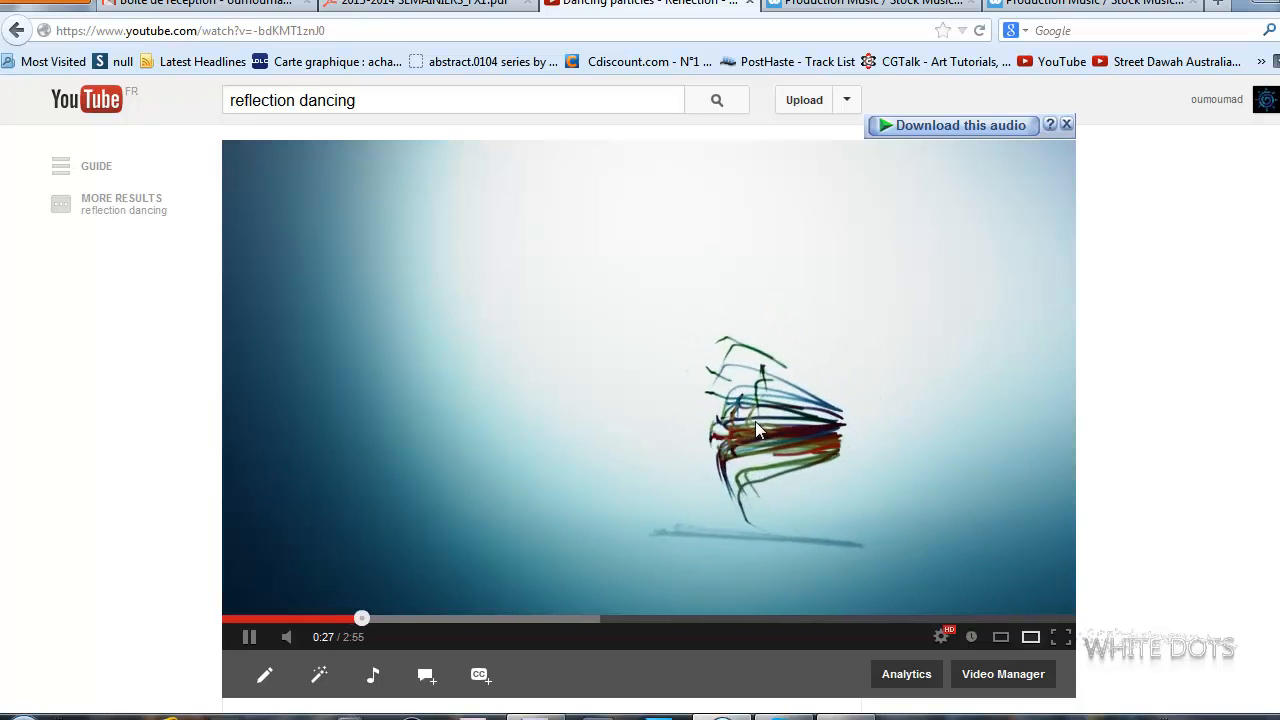
Switch back to After Effects, set Sound Keys' spectrum Mid to 2.1 and Q (smoothness) to 0.182, and preview the work area with sound.
{"action": "left_click", "coordinate": [874, 444]}
{"action": "left_click", "coordinate": [536, 716]}
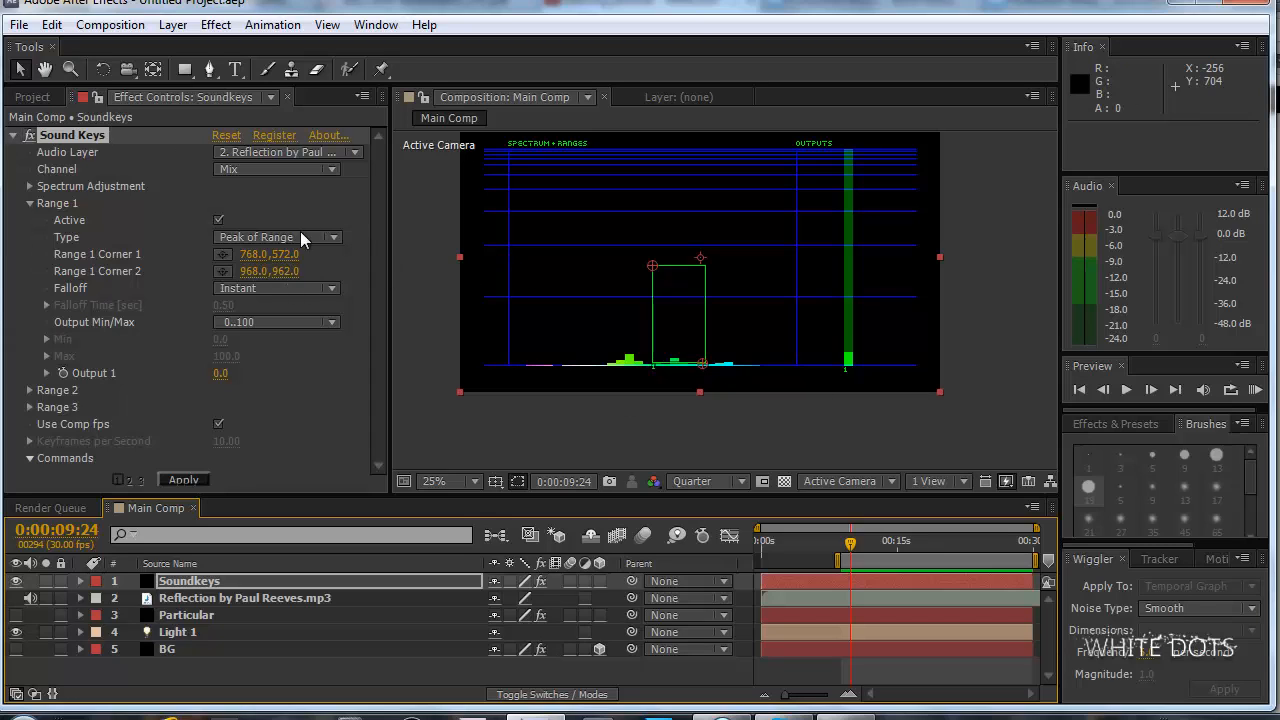
{"action": "left_click", "coordinate": [30, 186]}
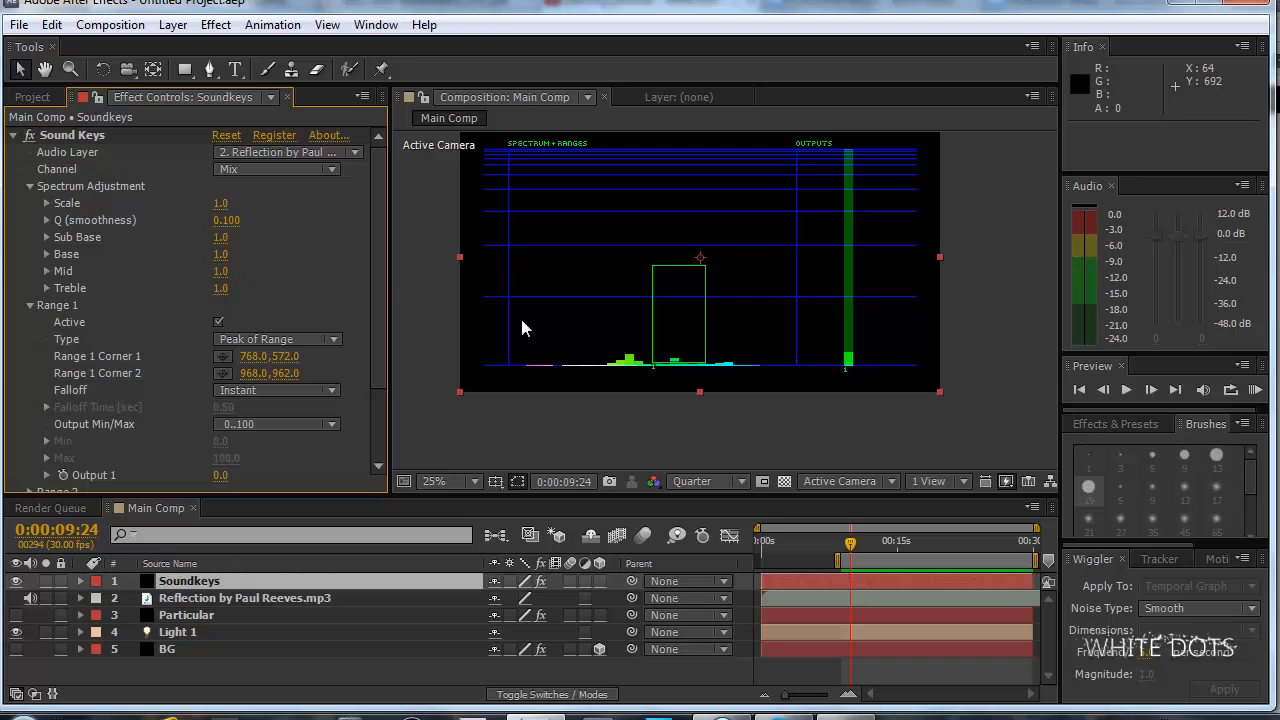
{"action": "left_click_drag", "start_coordinate": [648, 369], "coordinate": [662, 354]}
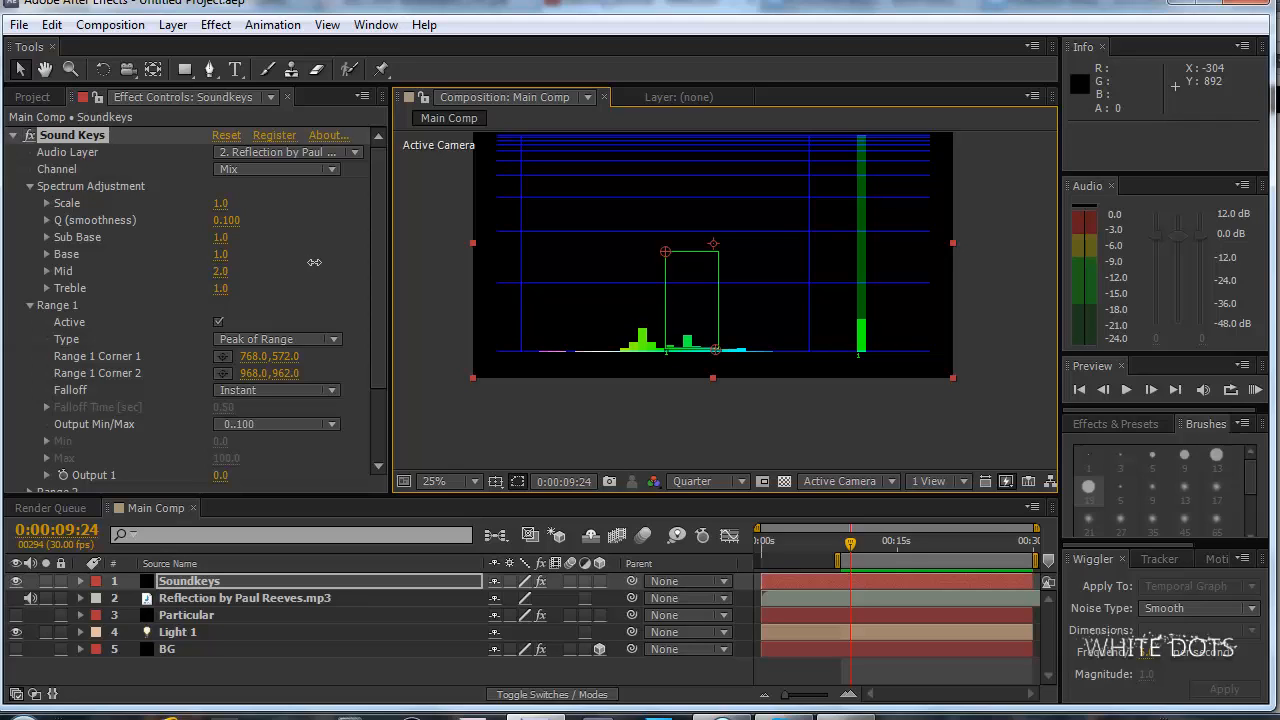
{"action": "left_click_drag", "start_coordinate": [321, 262], "coordinate": [321, 262]}
{"action": "left_click_drag", "start_coordinate": [230, 222], "coordinate": [232, 223]}
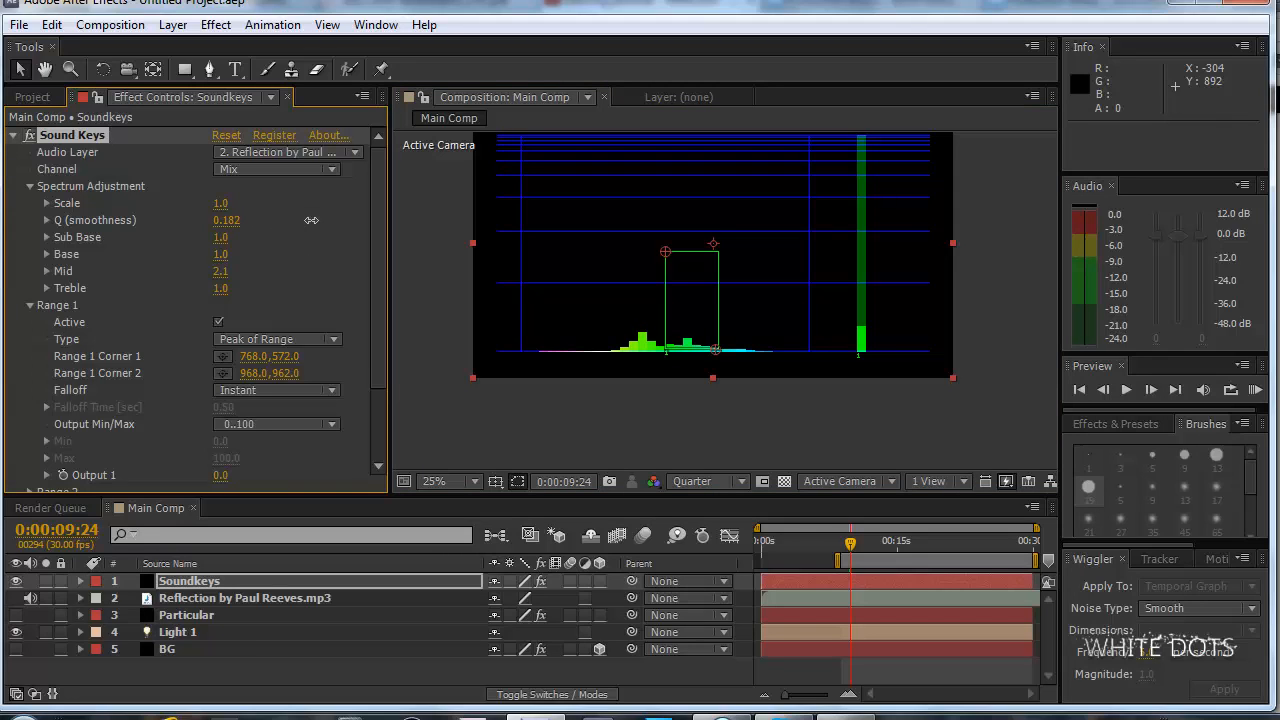
{"action": "key", "text": "KP_0"}
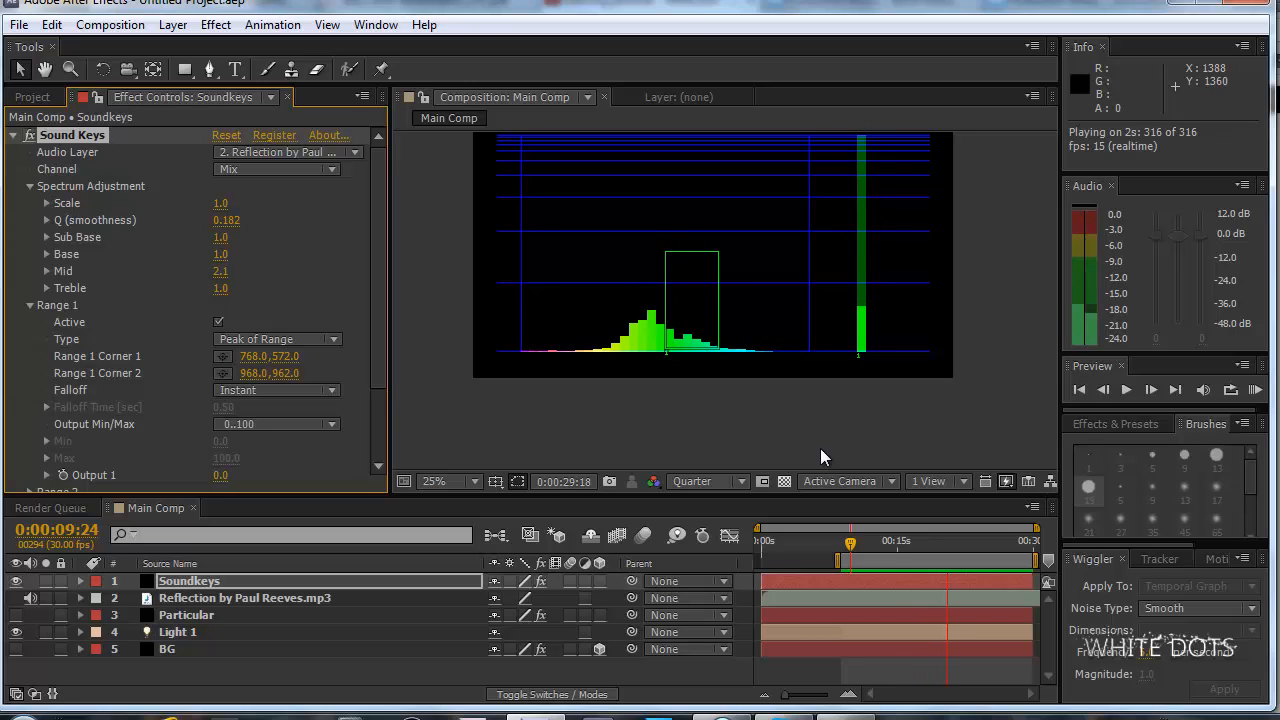
{"action": "key", "text": "space"}
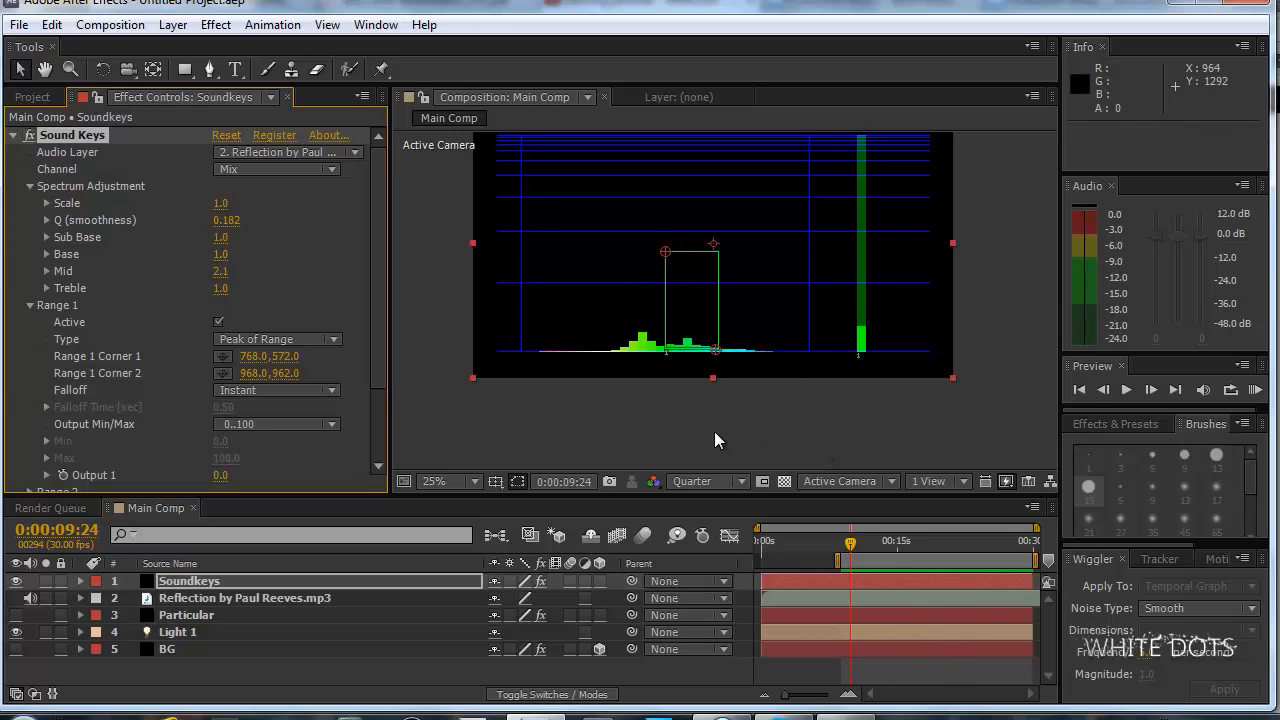
Save the project on the Desktop as Tutorial_Reflection.aep.
{"action": "left_click", "coordinate": [19, 24]}
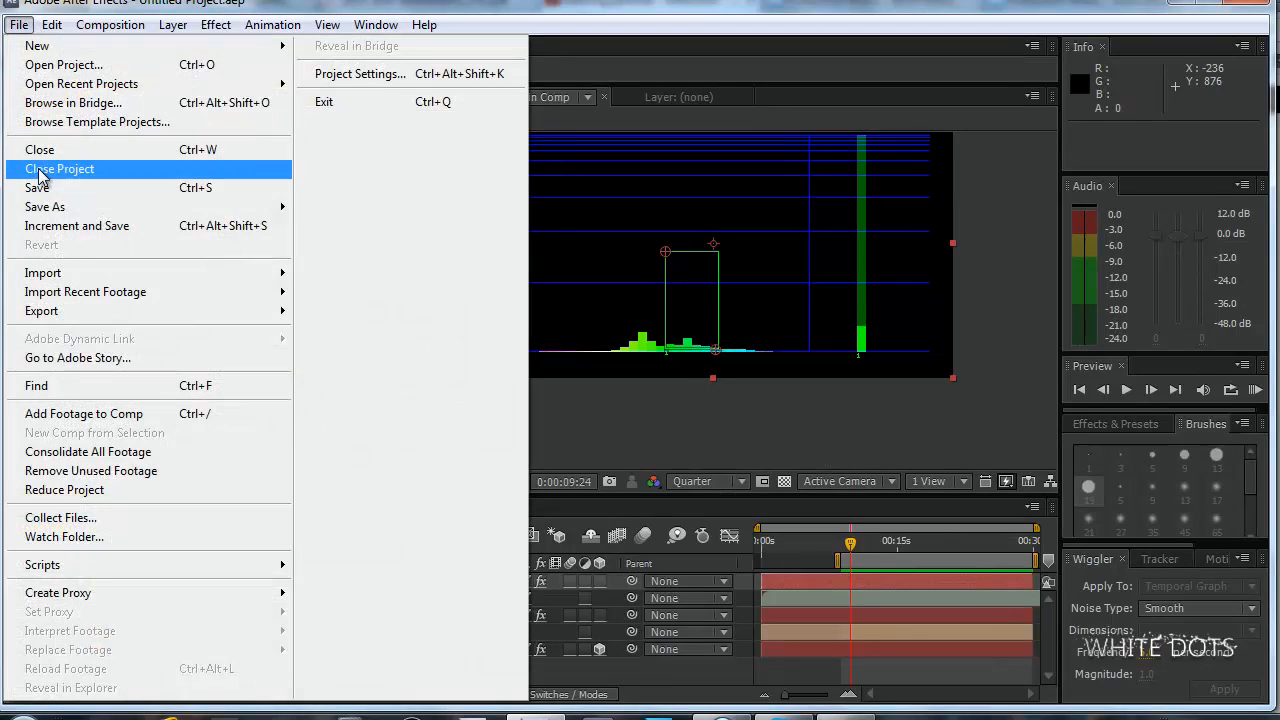
{"action": "left_click", "coordinate": [82, 190]}
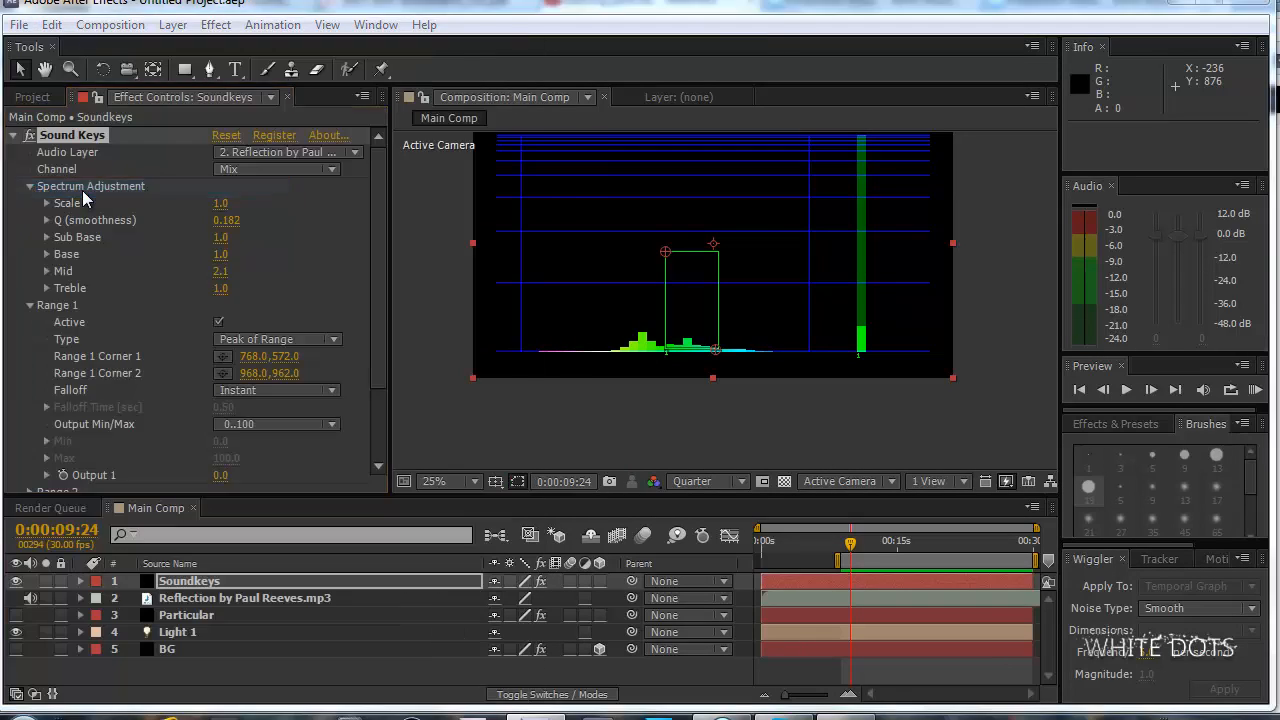
{"action": "left_click", "coordinate": [100, 144]}
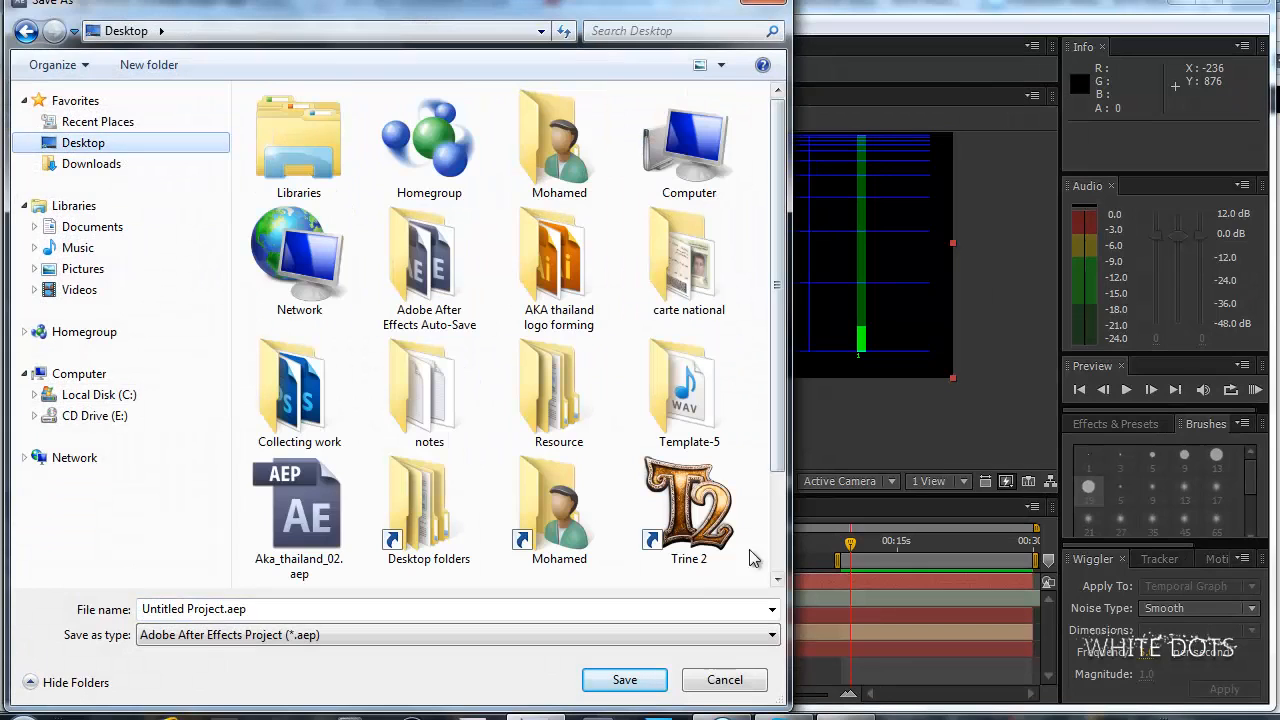
{"action": "left_click", "coordinate": [194, 607]}
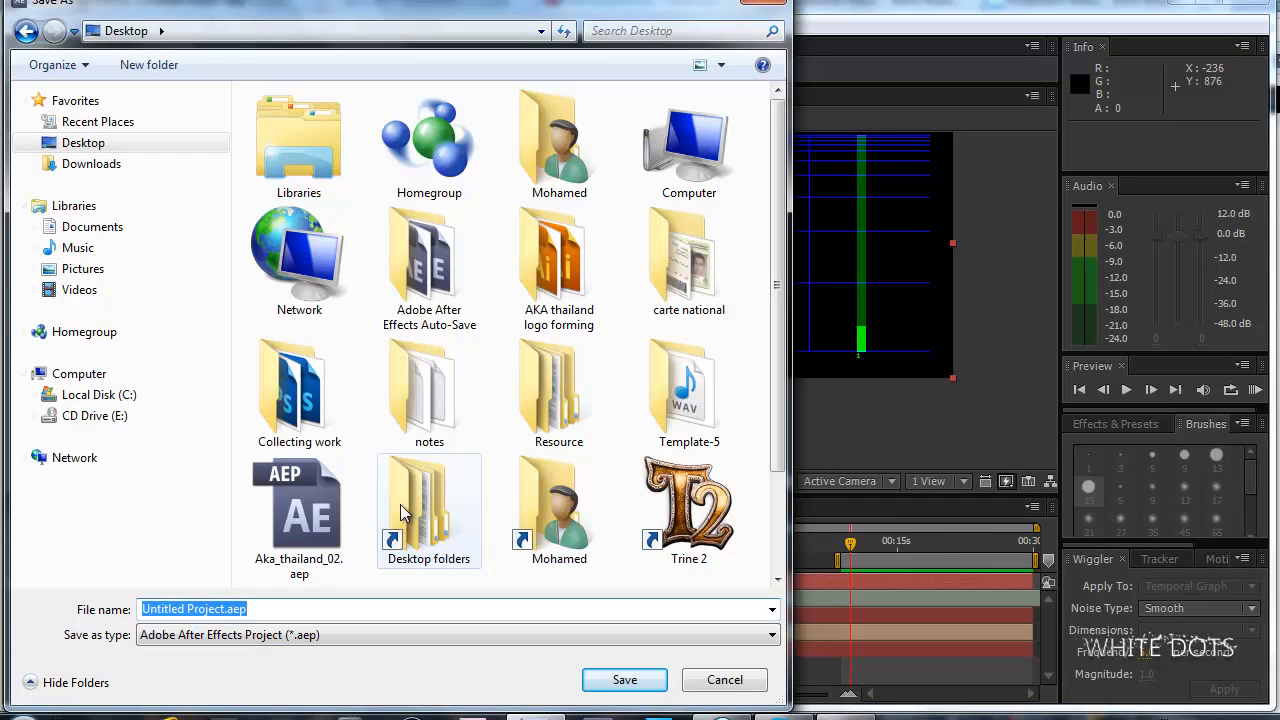
{"action": "left_click_drag", "start_coordinate": [230, 609], "coordinate": [142, 610]}
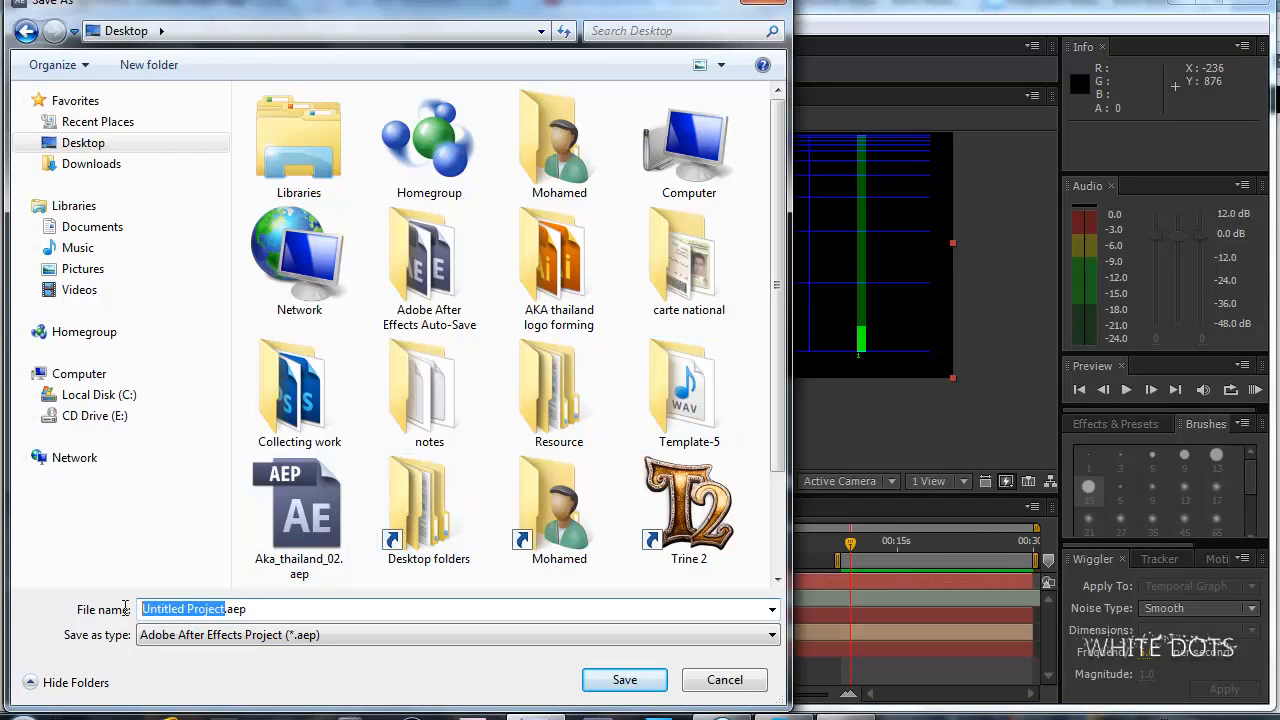
{"action": "type", "text": "Tutorial_"}
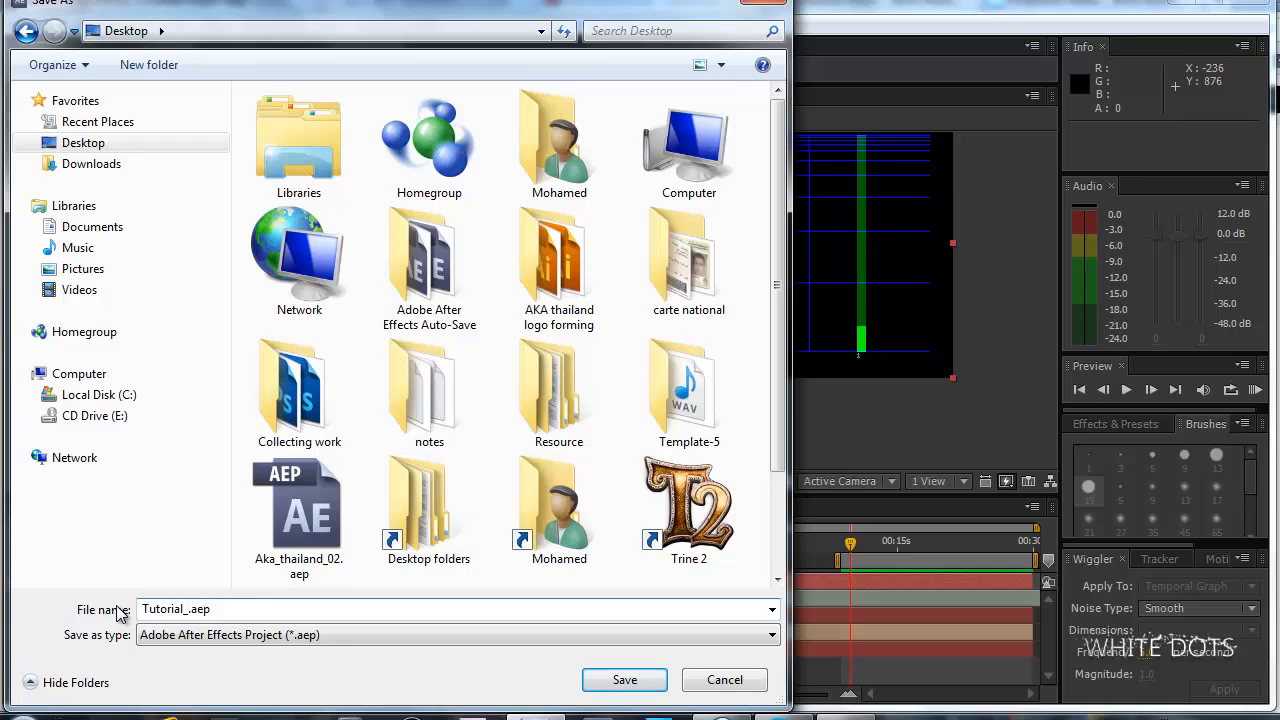
{"action": "key", "text": "BackSpace"}
{"action": "type", "text": "_Reflection"}
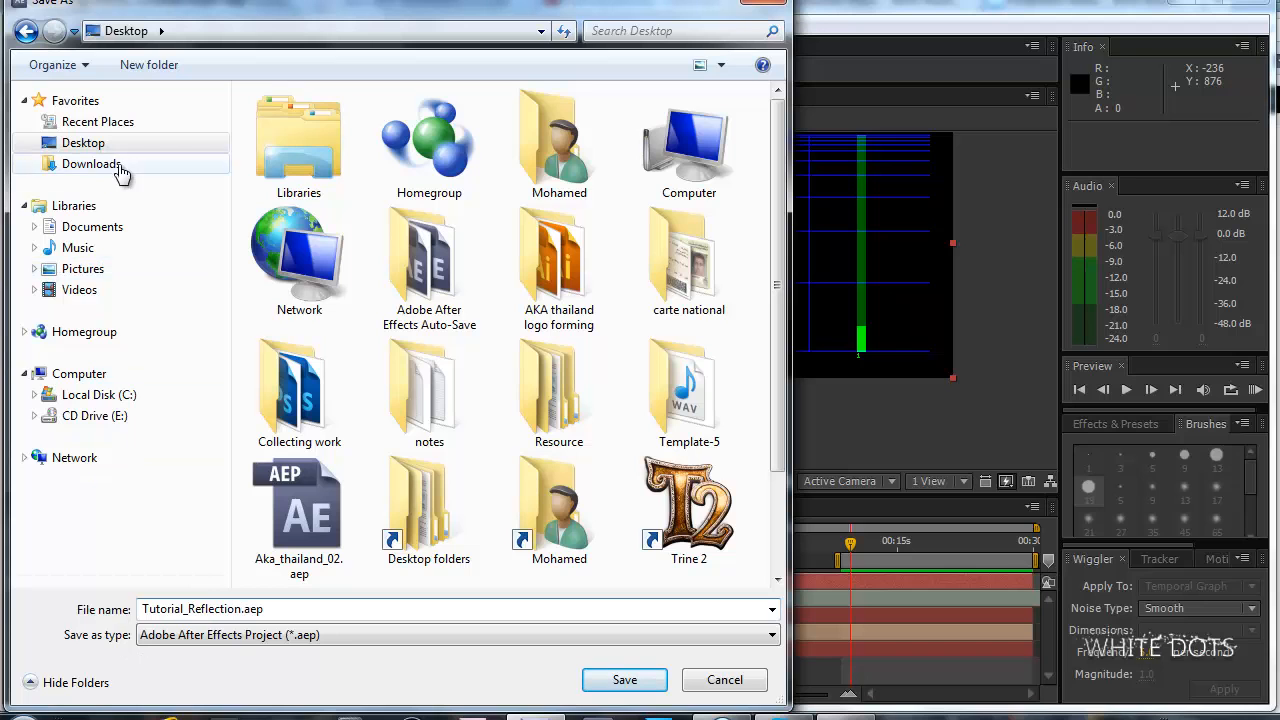
{"action": "left_click", "coordinate": [622, 681]}
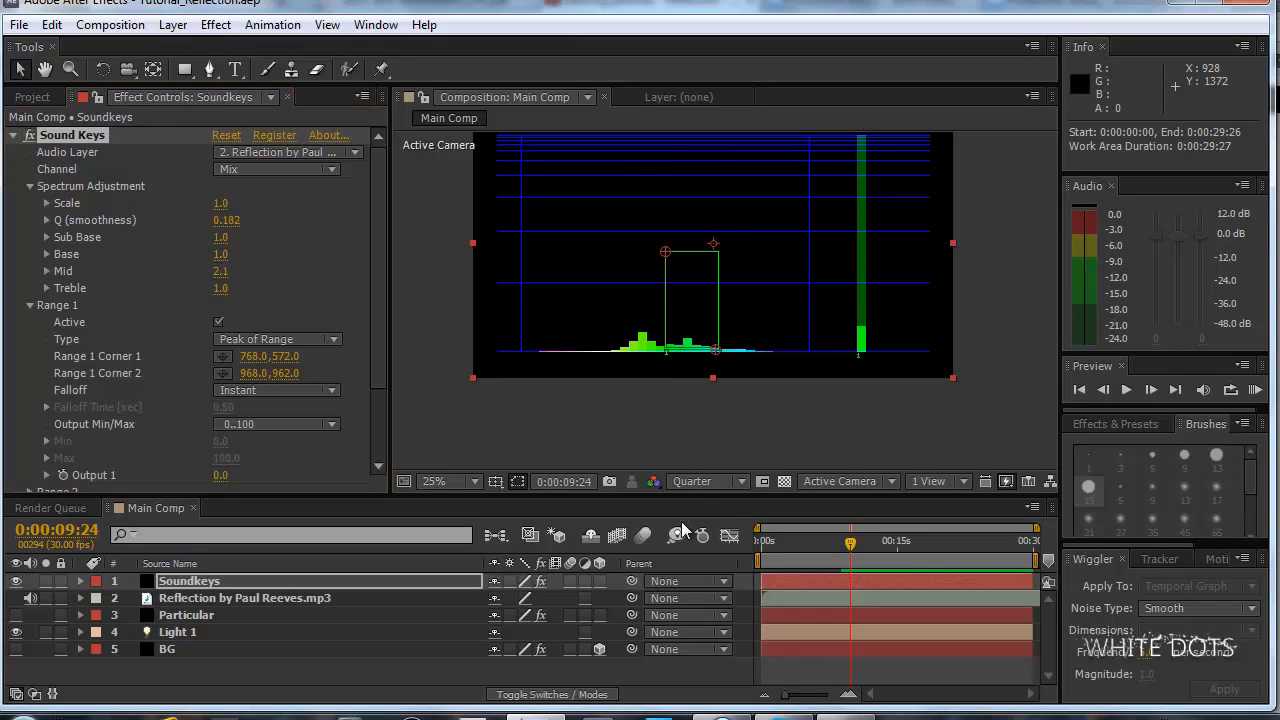
Purge all caches and undo data from memory.
{"action": "left_click_drag", "start_coordinate": [380, 245], "coordinate": [376, 353]}
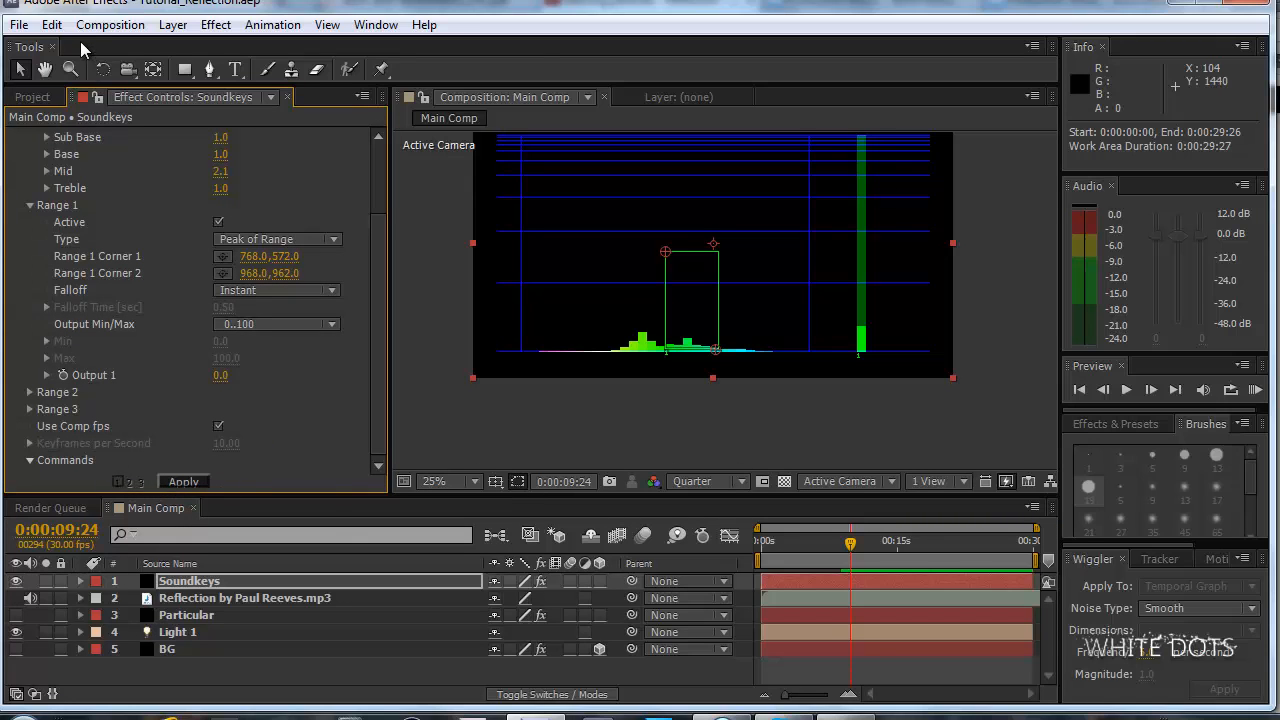
{"action": "left_click", "coordinate": [51, 24]}
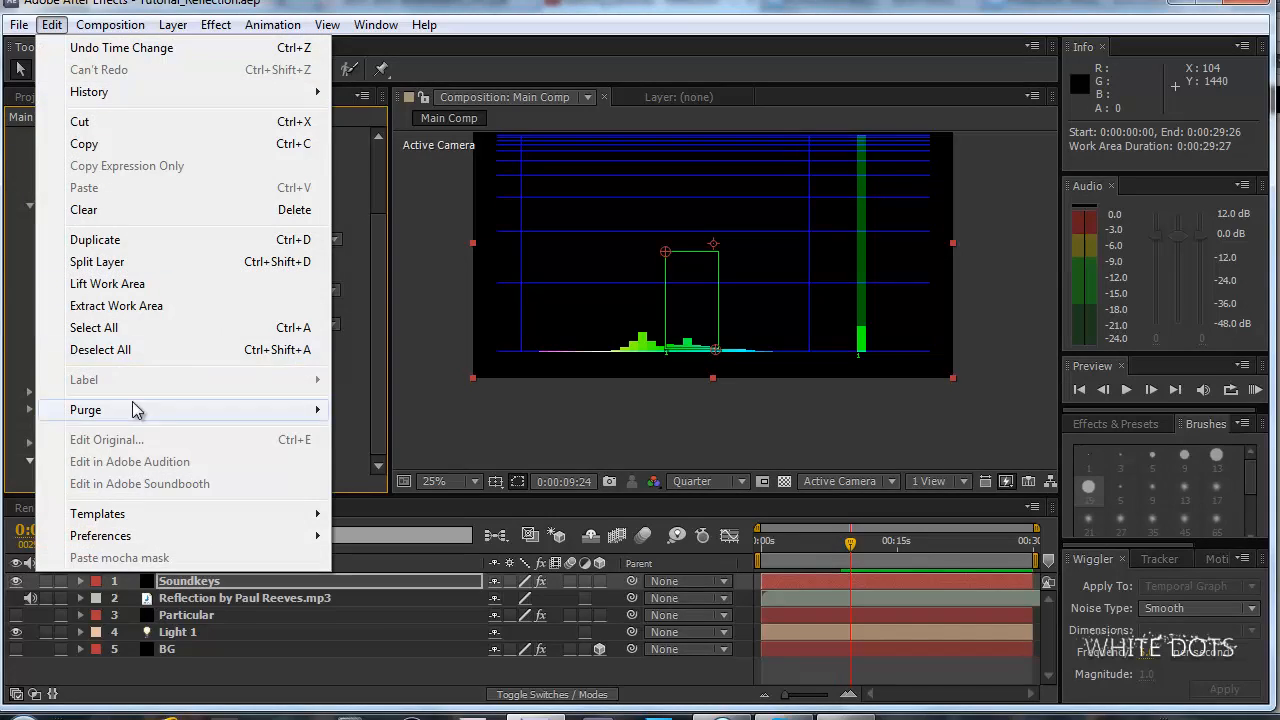
{"action": "mouse_move", "coordinate": [177, 410]}
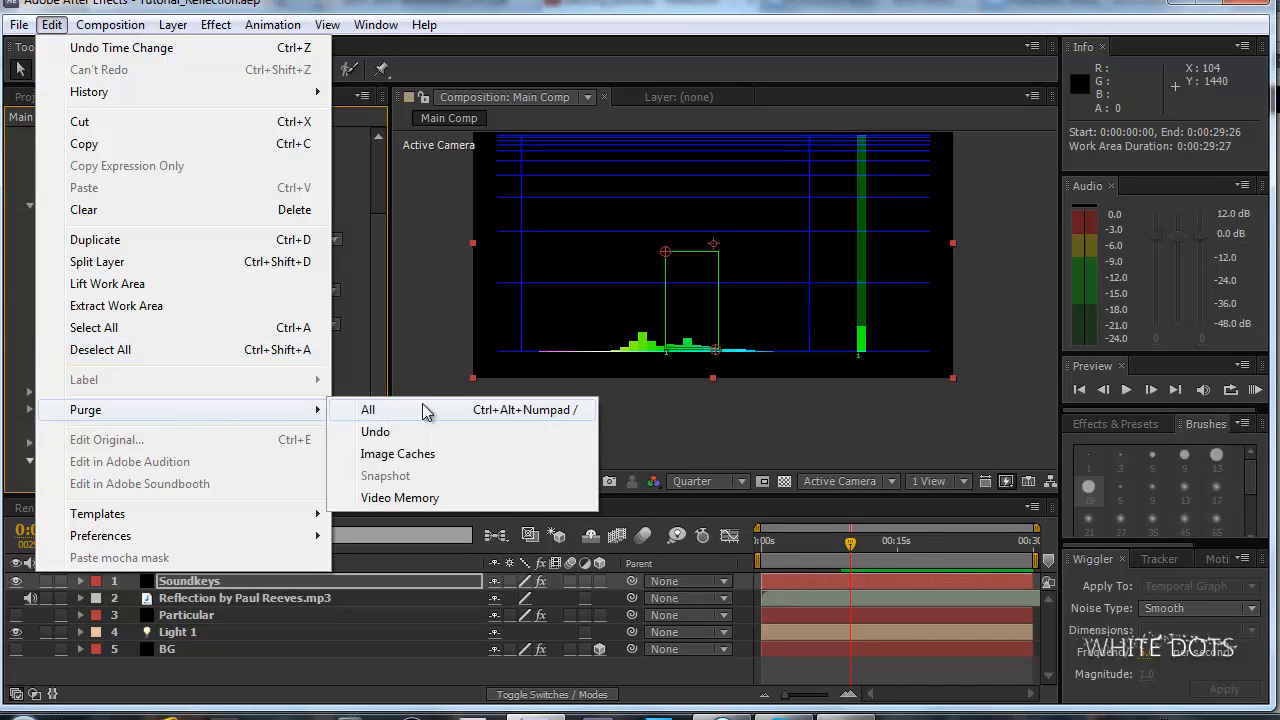
{"action": "left_click", "coordinate": [590, 411]}
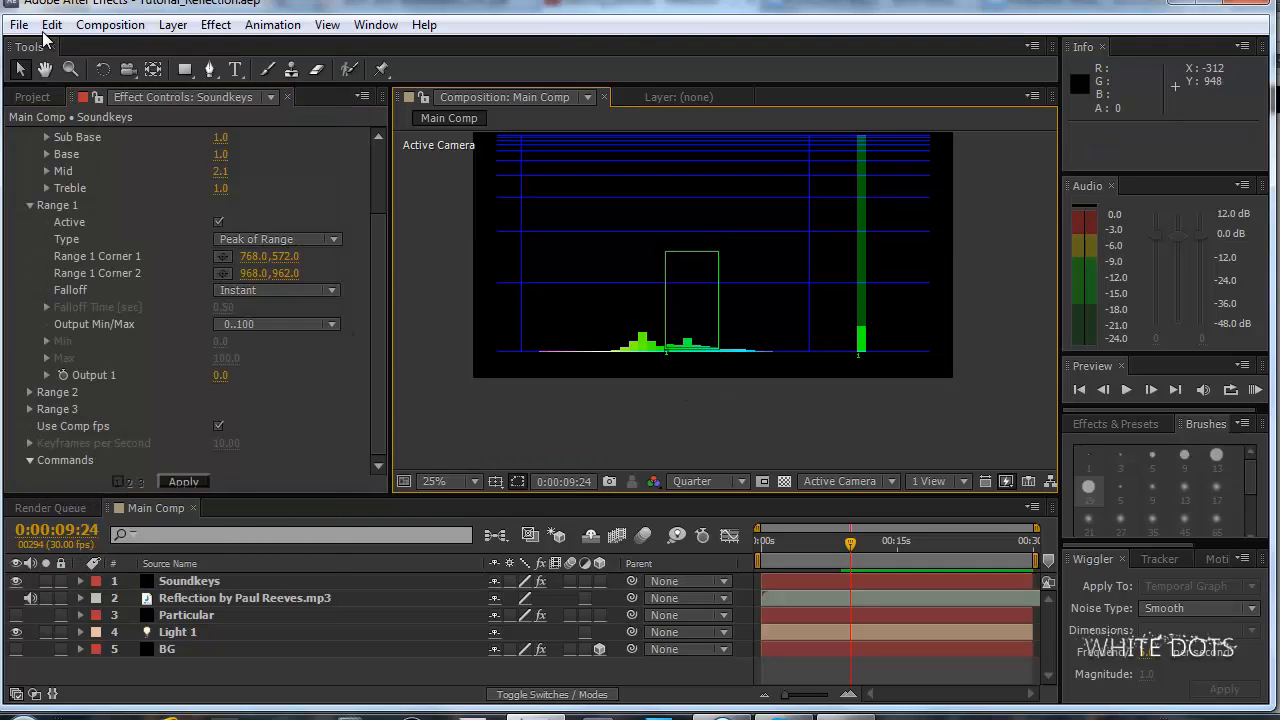
{"action": "left_click", "coordinate": [51, 25]}
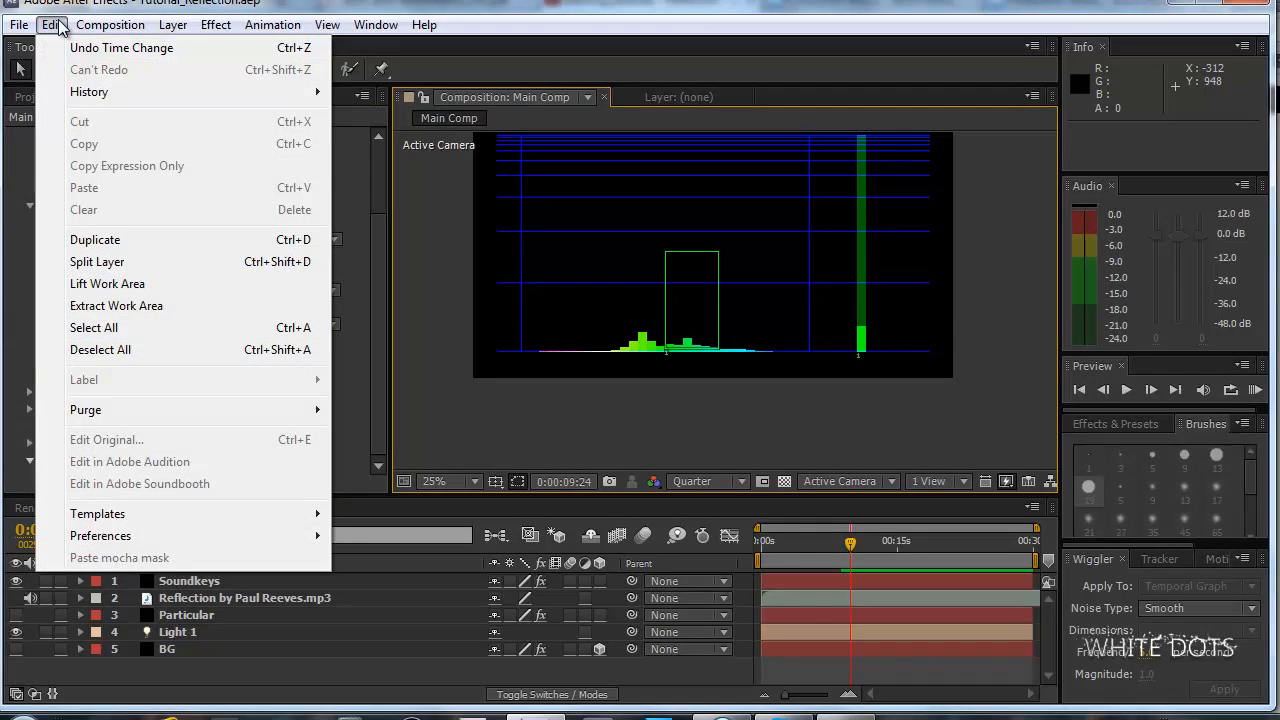
{"action": "mouse_move", "coordinate": [101, 412]}
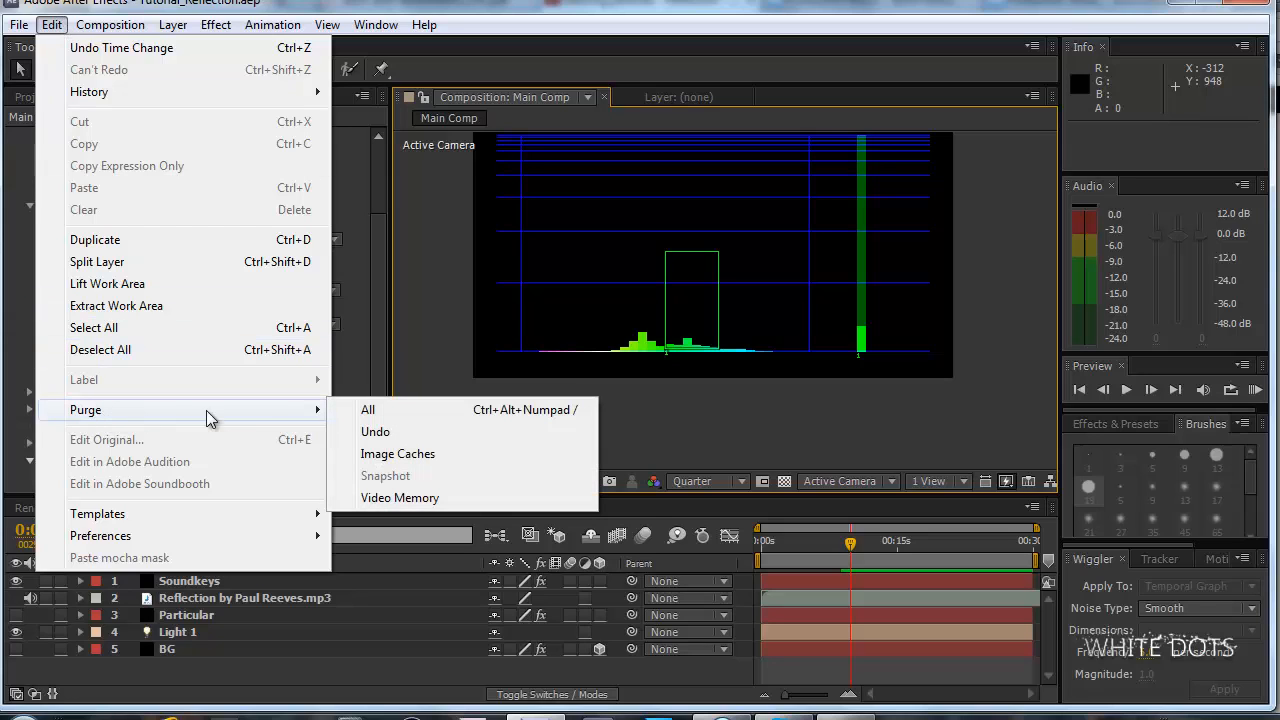
{"action": "left_click", "coordinate": [439, 412]}
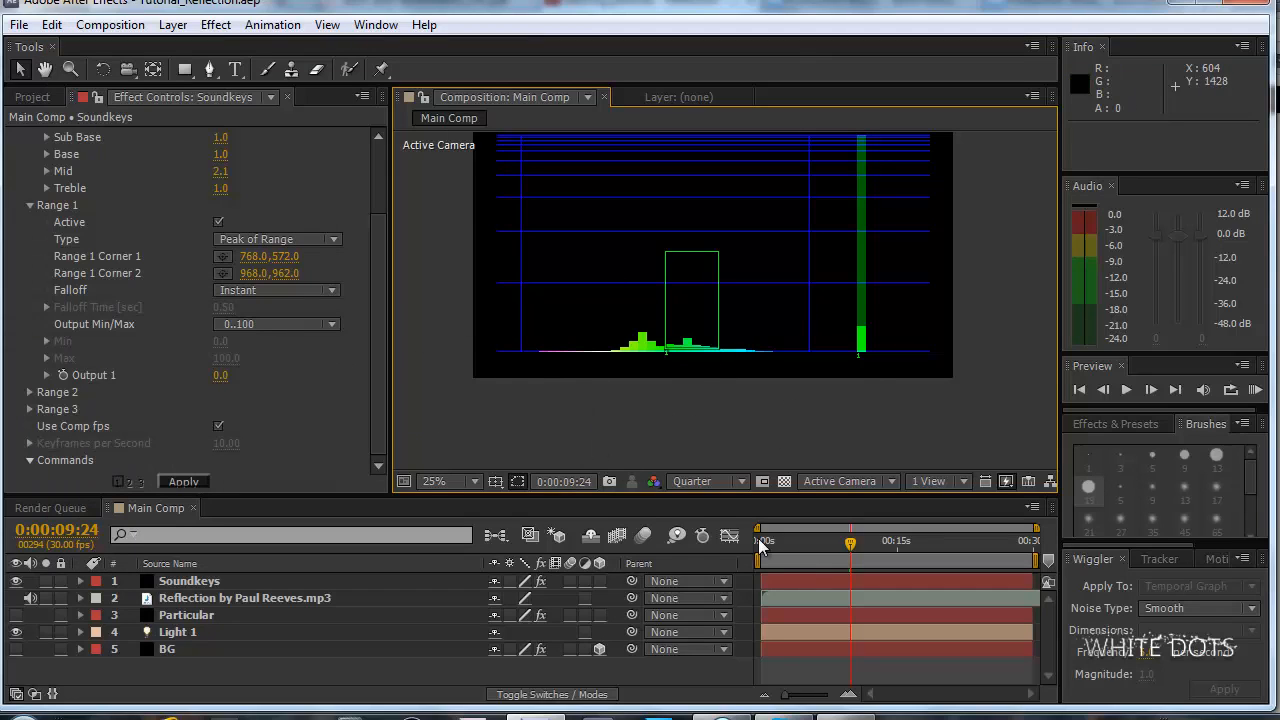
Apply Sound Keys to generate the Range 1 output keyframes, reveal Output 1 under the Soundkeys layer, and go to 0:00:07:15.
{"action": "left_click_drag", "start_coordinate": [792, 543], "coordinate": [909, 544]}
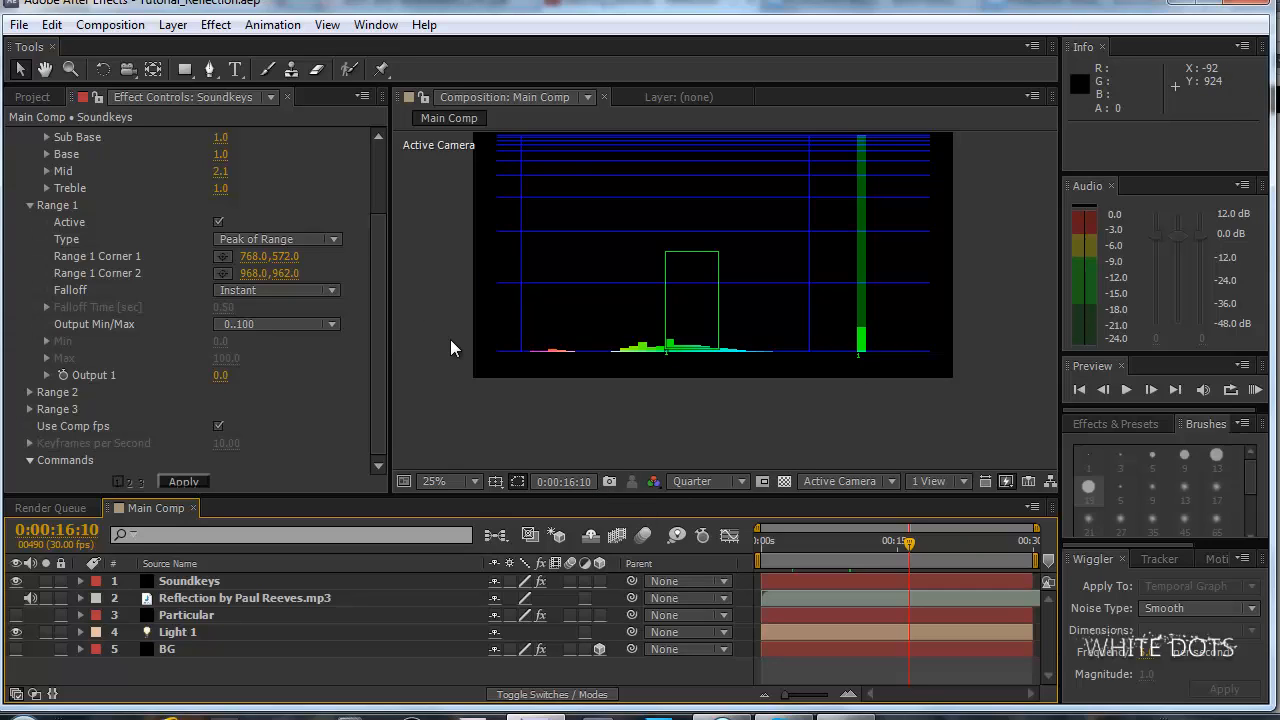
{"action": "left_click", "coordinate": [185, 481]}
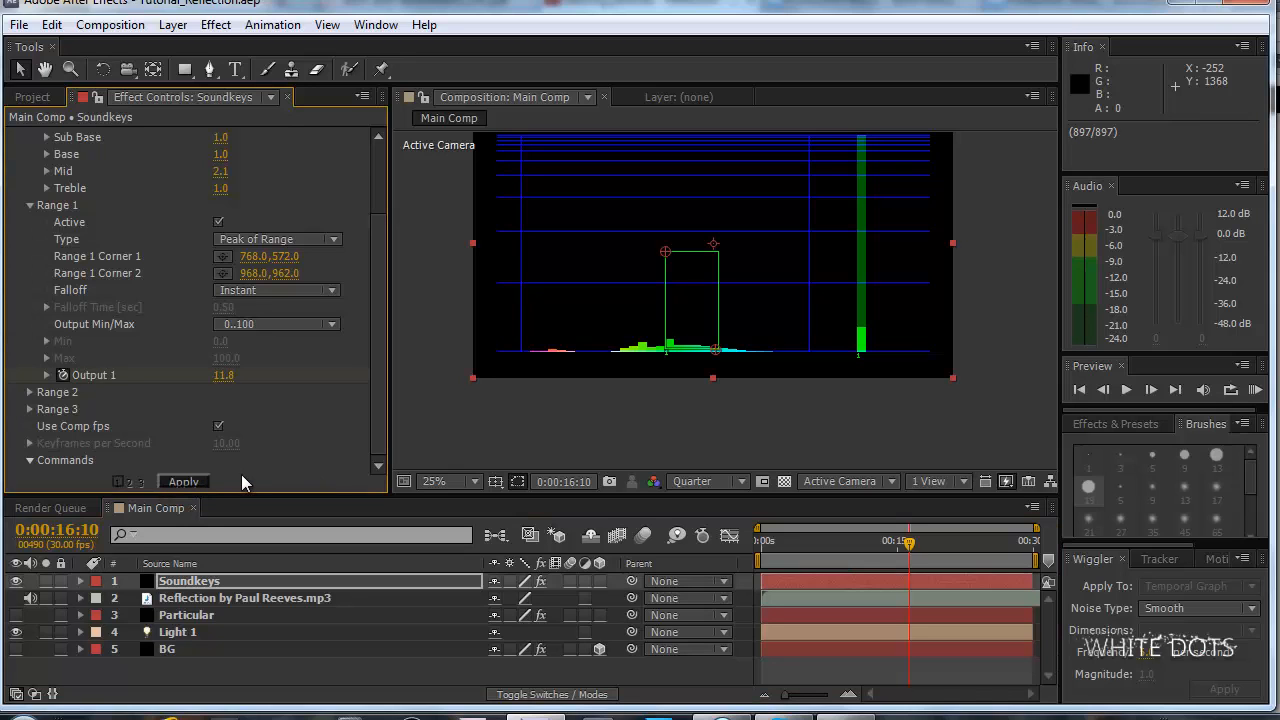
{"action": "left_click", "coordinate": [228, 598]}
{"action": "left_click", "coordinate": [220, 585]}
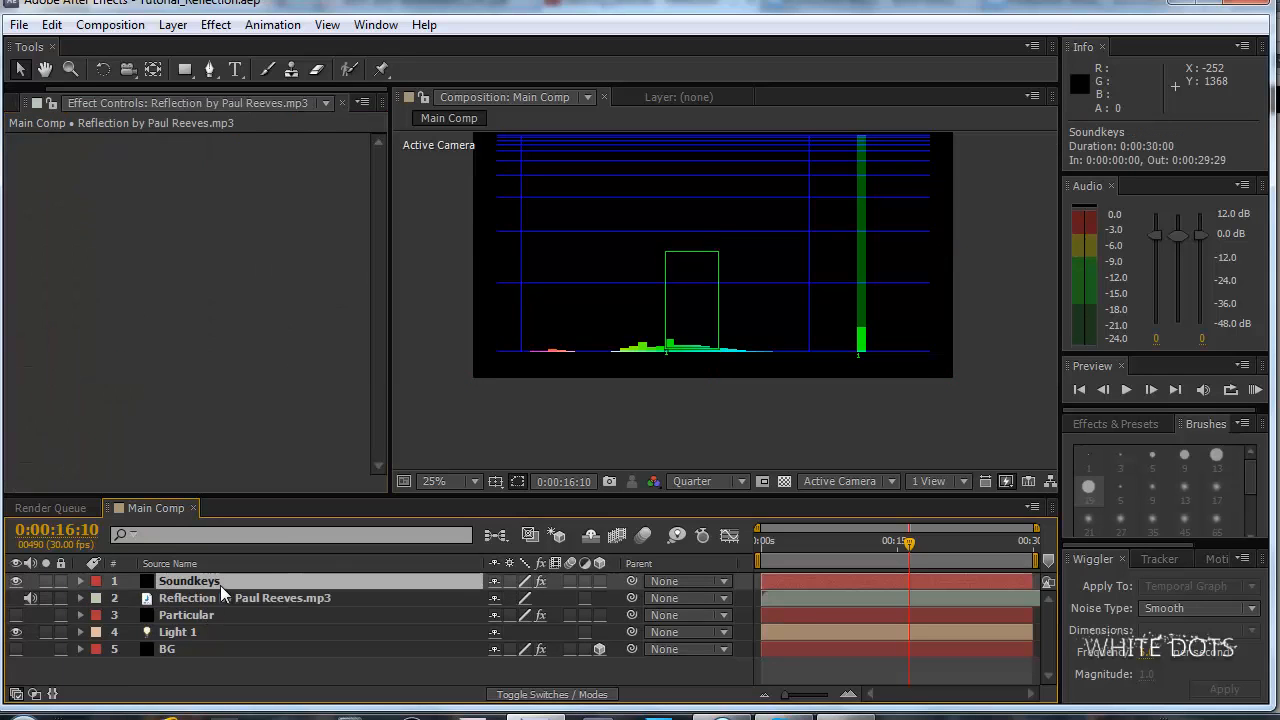
{"action": "key", "text": "u"}
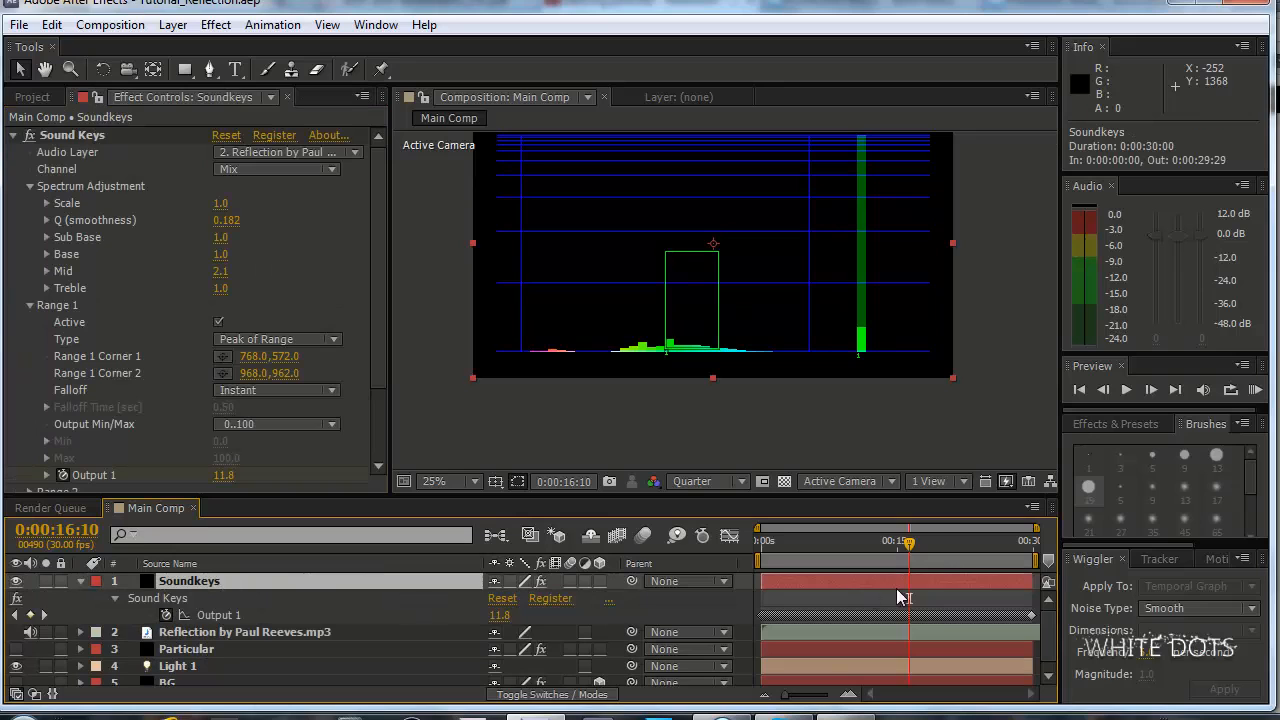
{"action": "left_click", "coordinate": [829, 541]}
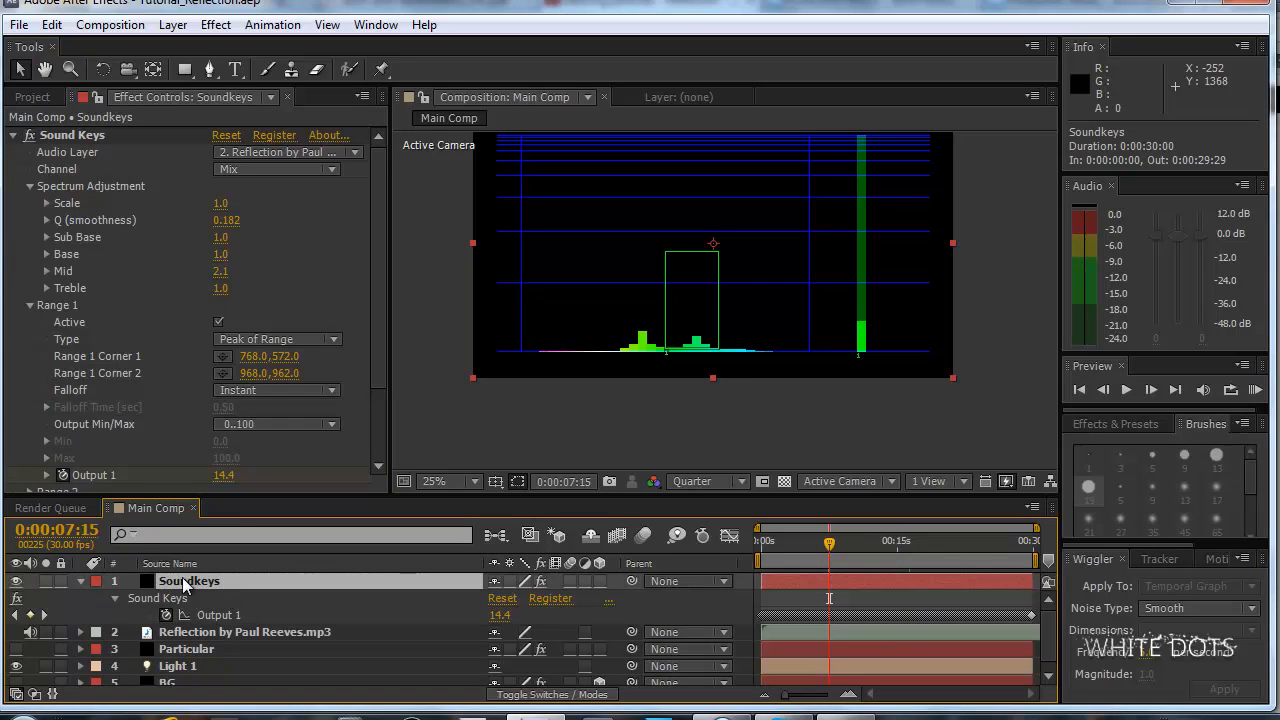
Examine the Soundkeys layer's modified properties and the Sound Keys parameter groups in the timeline, leaving the layer collapsed.
{"action": "key", "text": "u"}
{"action": "key", "text": "u"}
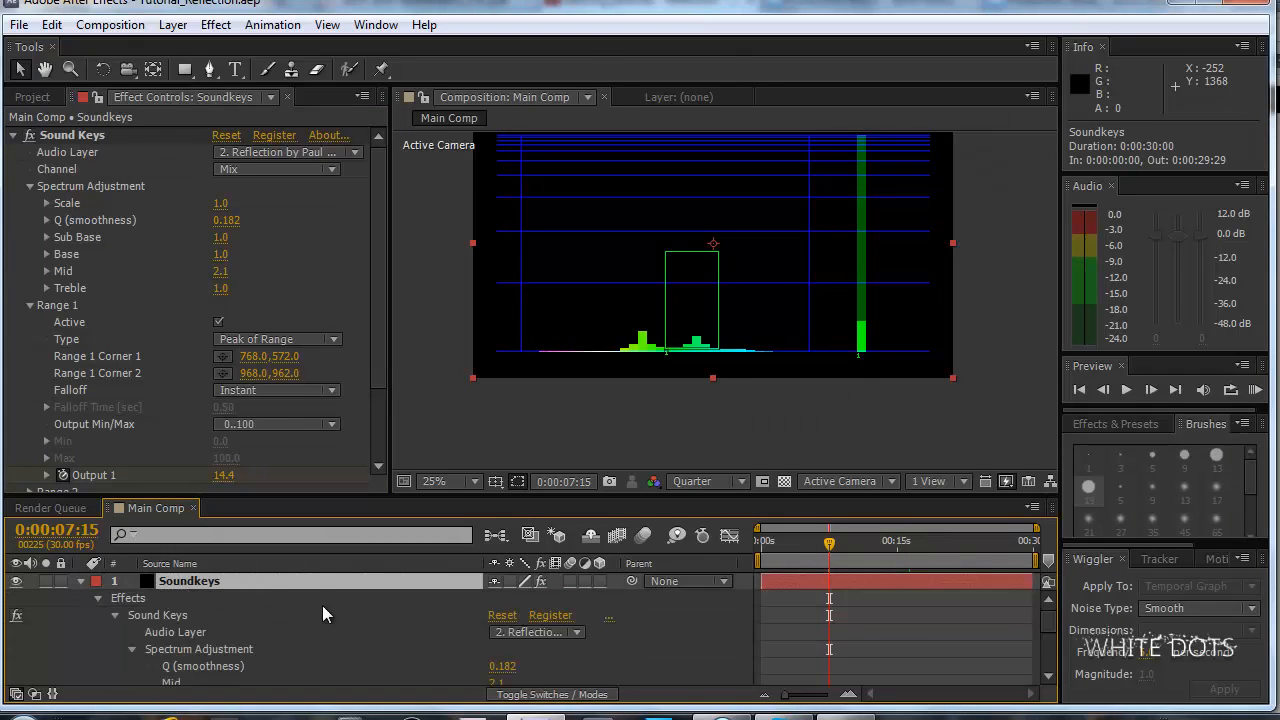
{"action": "scroll", "coordinate": [322, 605], "scroll_direction": "down", "scroll_amount": 3}
{"action": "scroll", "coordinate": [283, 586], "scroll_direction": "up", "scroll_amount": 3}
{"action": "key", "text": "u"}
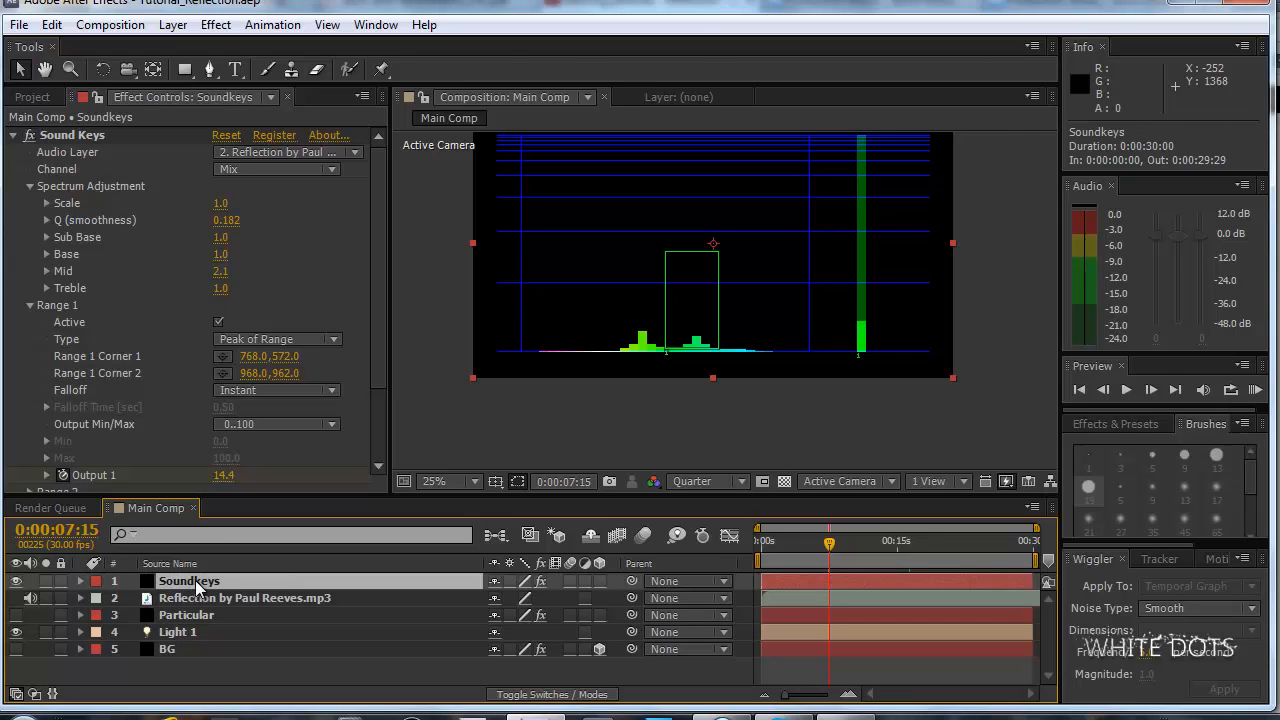
{"action": "left_click", "coordinate": [79, 582]}
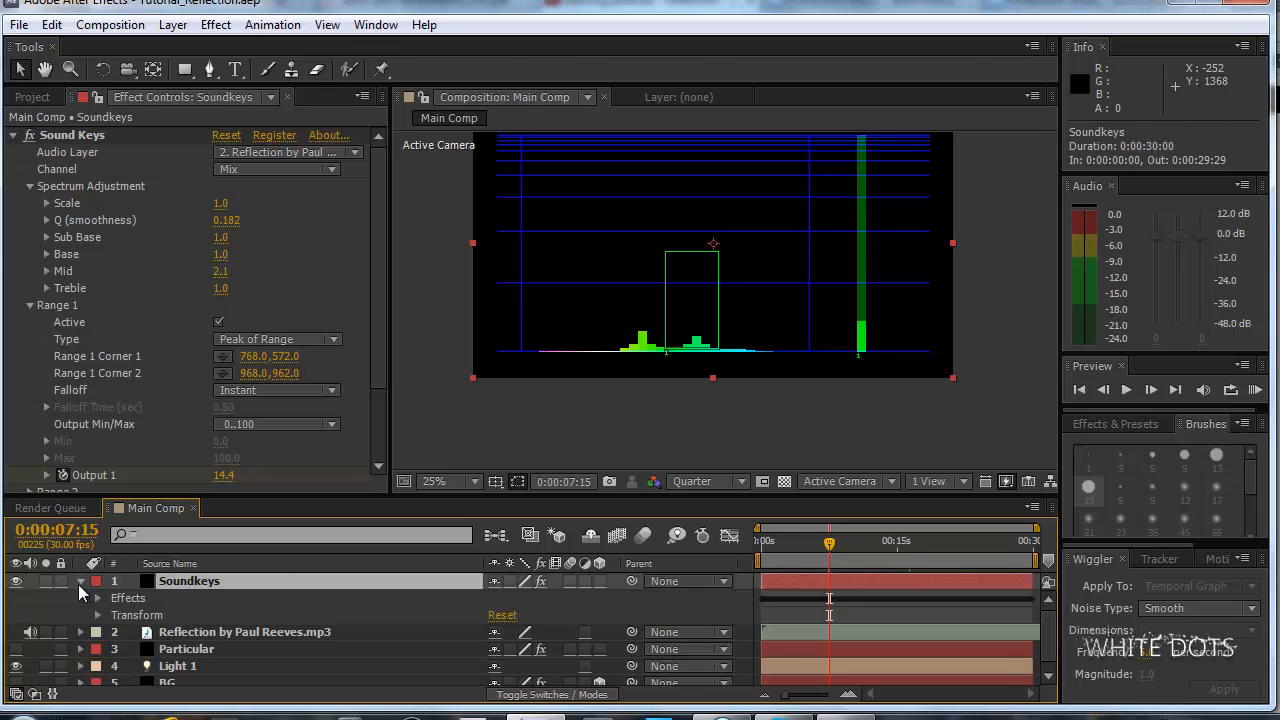
{"action": "left_click", "coordinate": [98, 598]}
{"action": "left_click", "coordinate": [112, 614]}
{"action": "scroll", "coordinate": [112, 614], "scroll_direction": "down", "scroll_amount": 5}
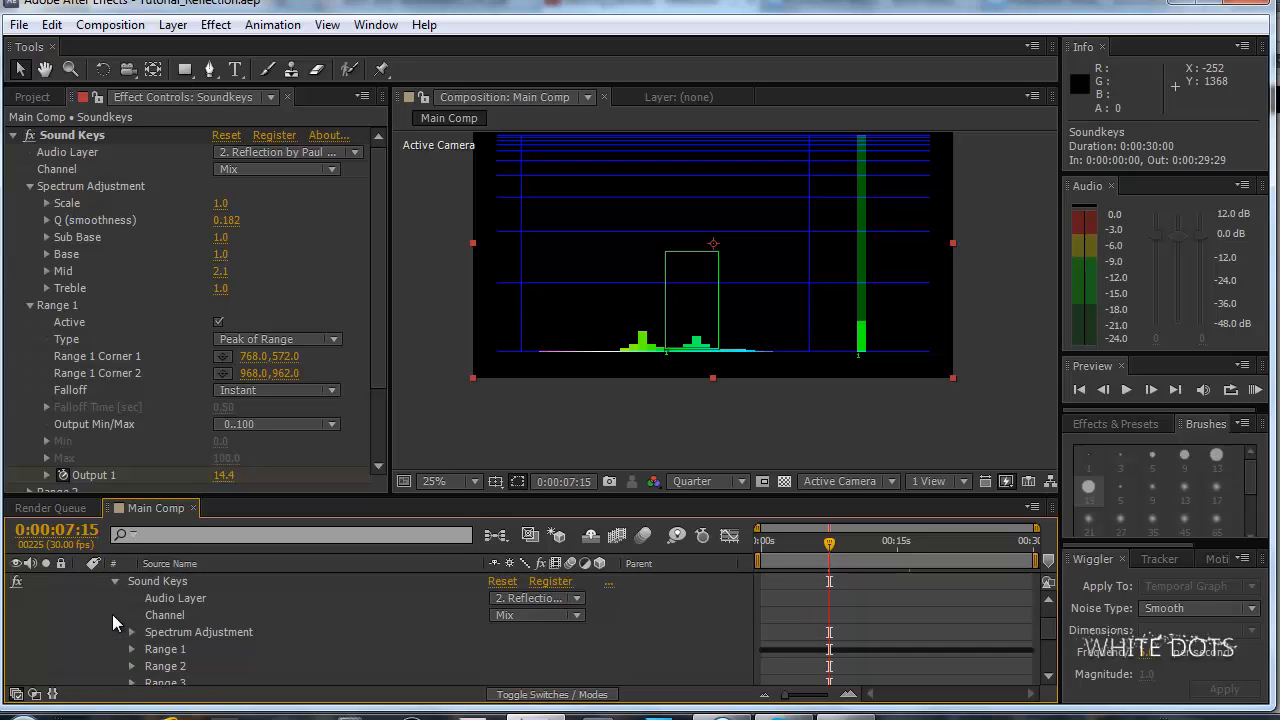
{"action": "scroll", "coordinate": [112, 613], "scroll_direction": "up", "scroll_amount": 5}
{"action": "left_click", "coordinate": [81, 581]}
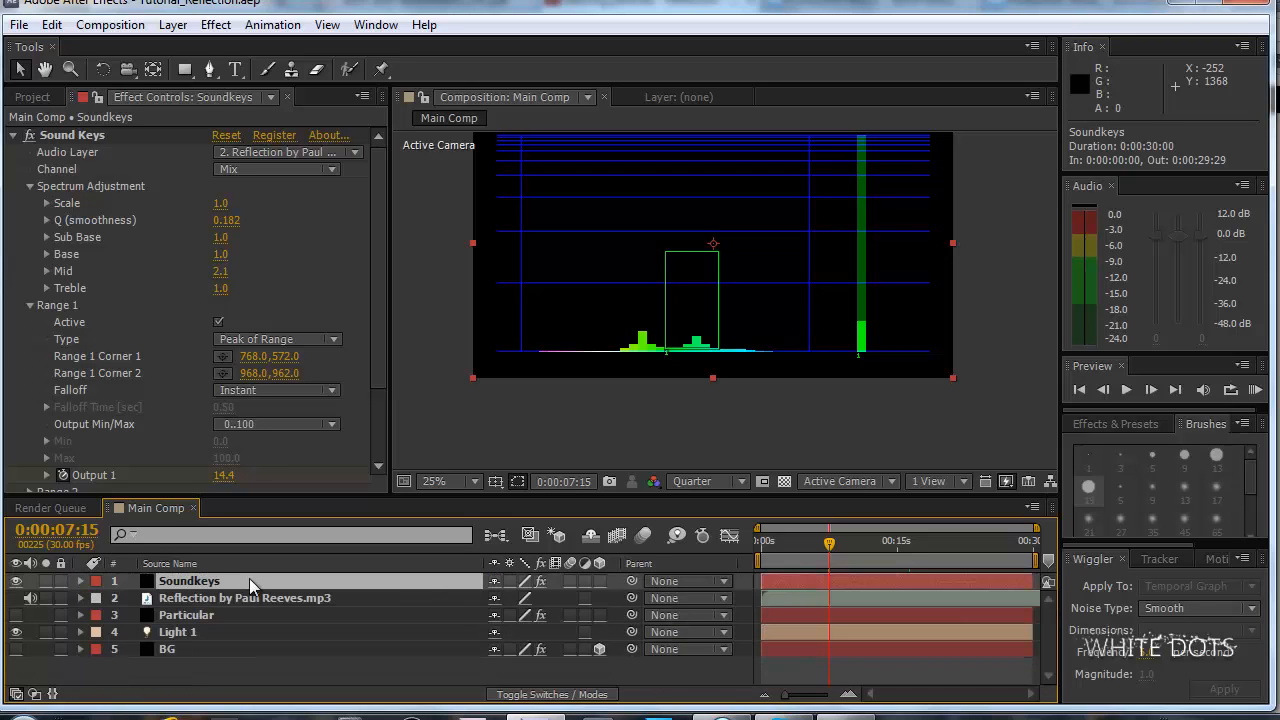
Show only the Soundkeys layer's keyframed properties, select all Output 1 keyframes, and move the current time to 0:00:02:29.
{"action": "left_click", "coordinate": [220, 598]}
{"action": "left_click", "coordinate": [213, 584]}
{"action": "key", "text": "u"}
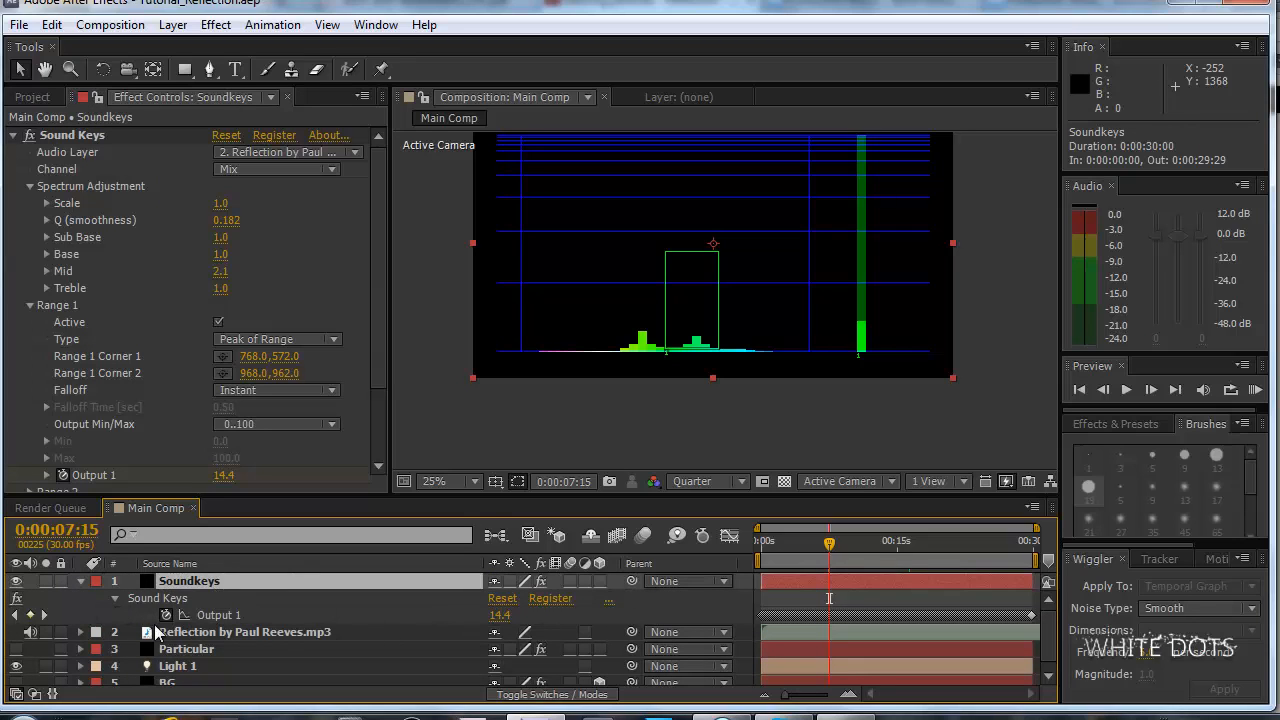
{"action": "right_click", "coordinate": [235, 616]}
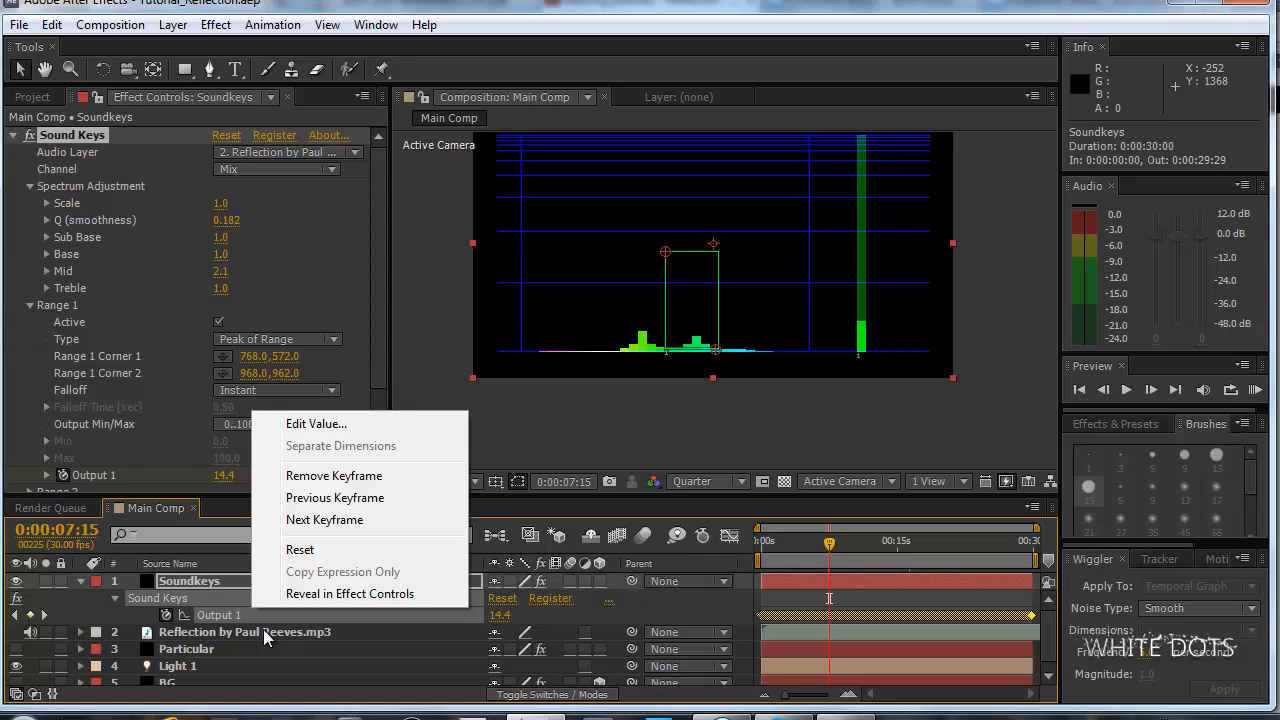
{"action": "left_click", "coordinate": [277, 645]}
{"action": "left_click", "coordinate": [282, 615]}
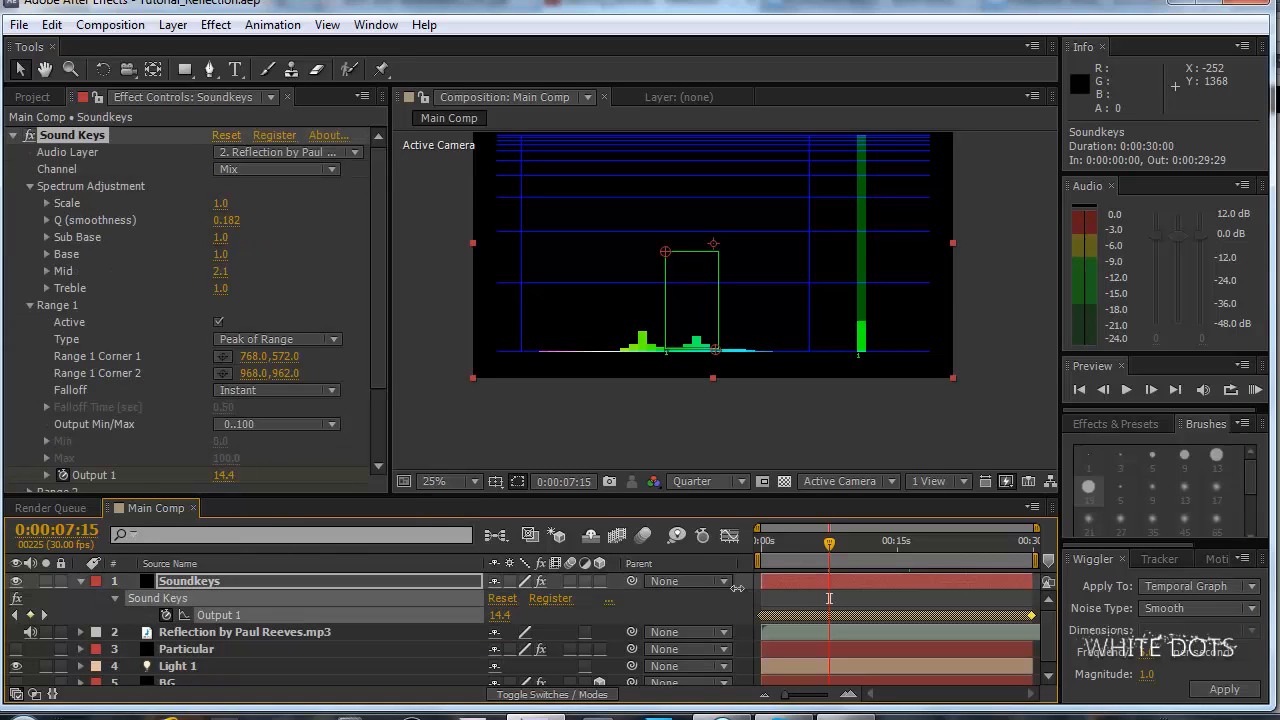
{"action": "left_click", "coordinate": [787, 549]}
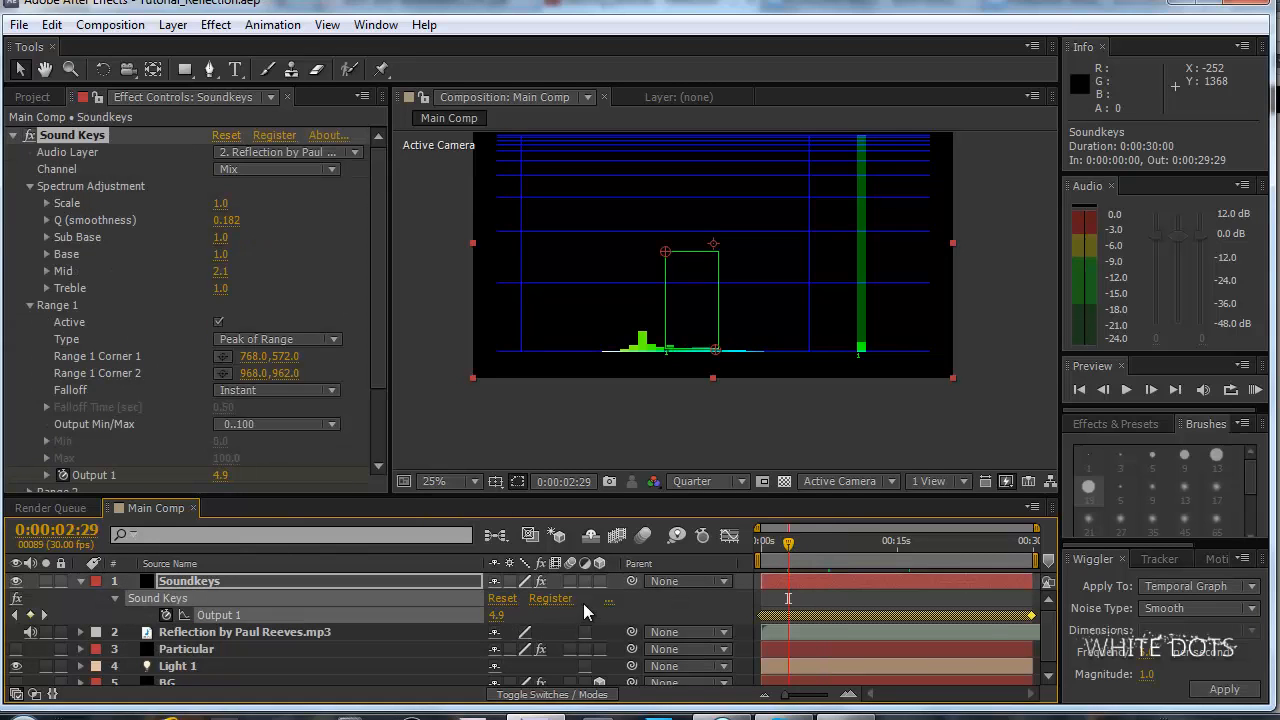
Preview the composition with Output 1's keyframe curve shown in the Graph Editor, returning to the layer bars at 0:00:04:26.
{"action": "left_click", "coordinate": [798, 547]}
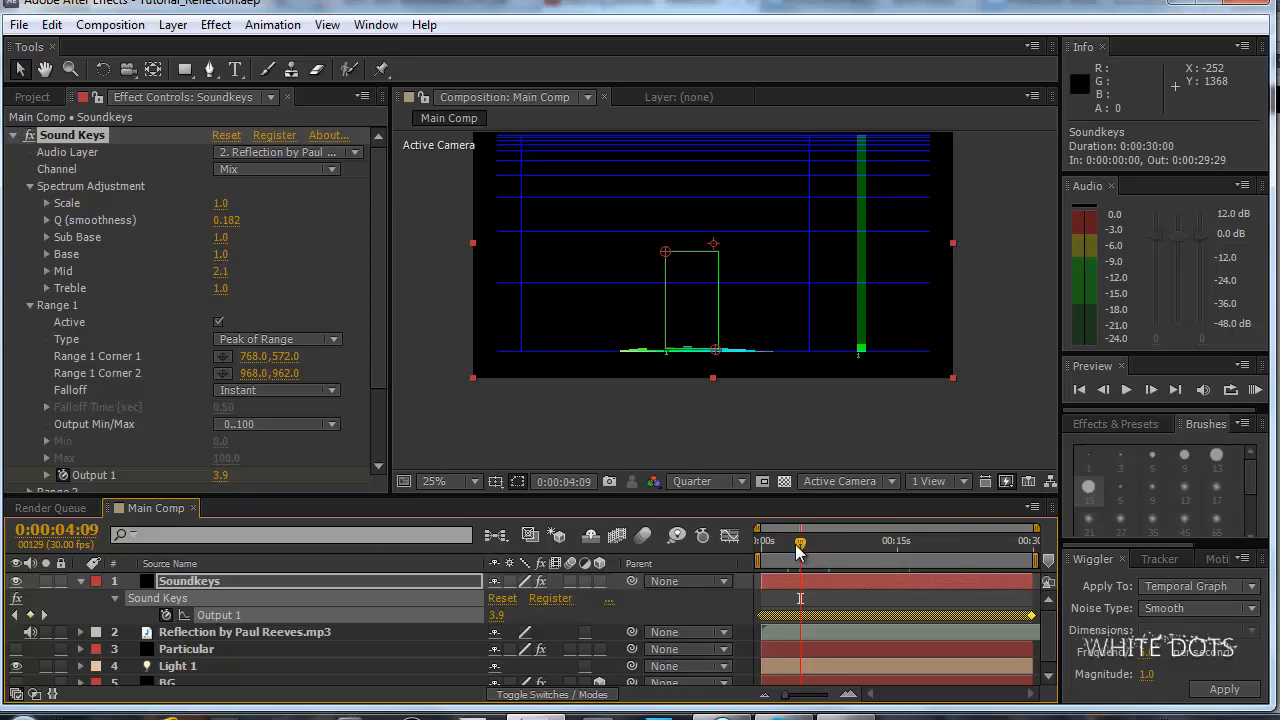
{"action": "left_click", "coordinate": [729, 537]}
{"action": "left_click_drag", "start_coordinate": [798, 547], "coordinate": [862, 544]}
{"action": "key", "text": "KP_0"}
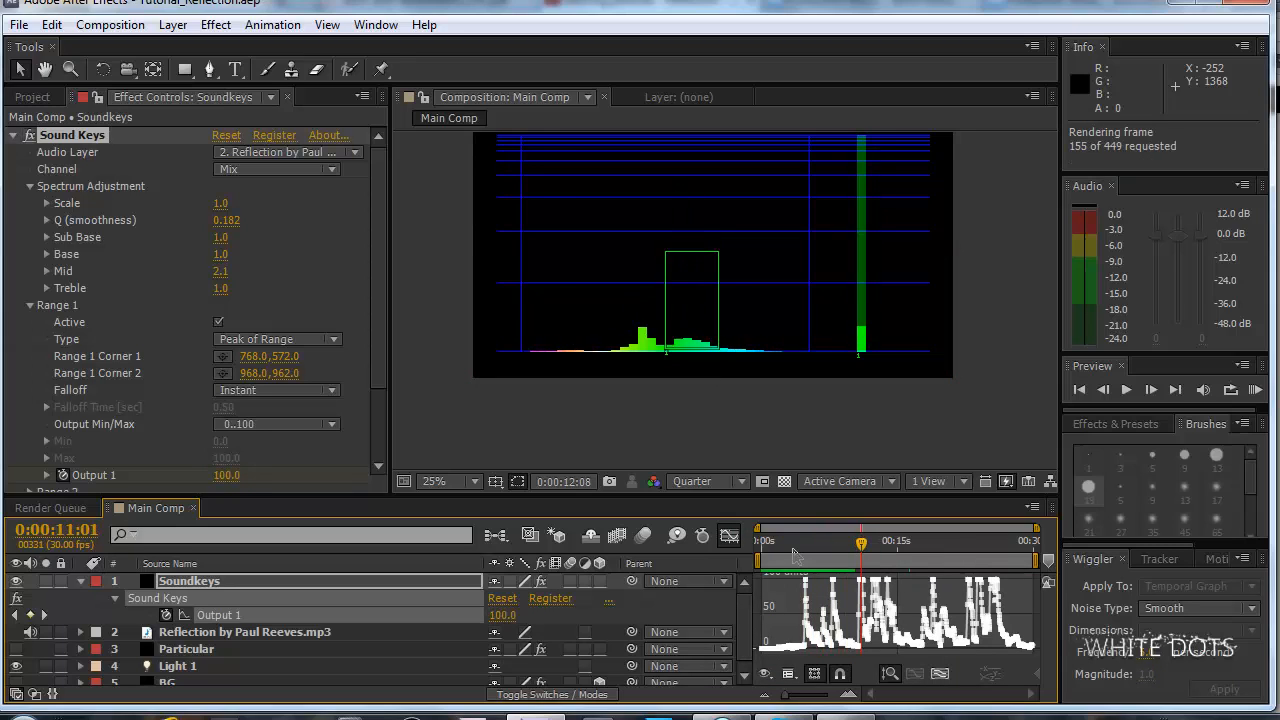
{"action": "key", "text": "space"}
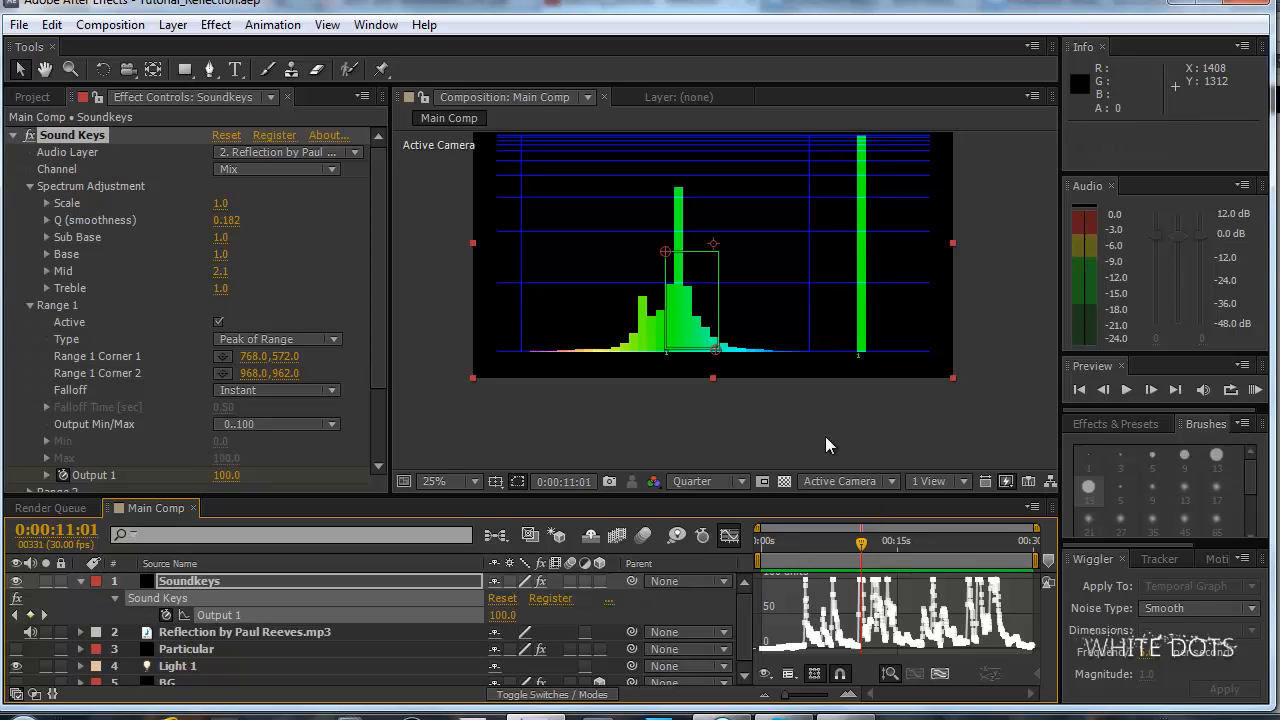
{"action": "key", "text": "KP_0"}
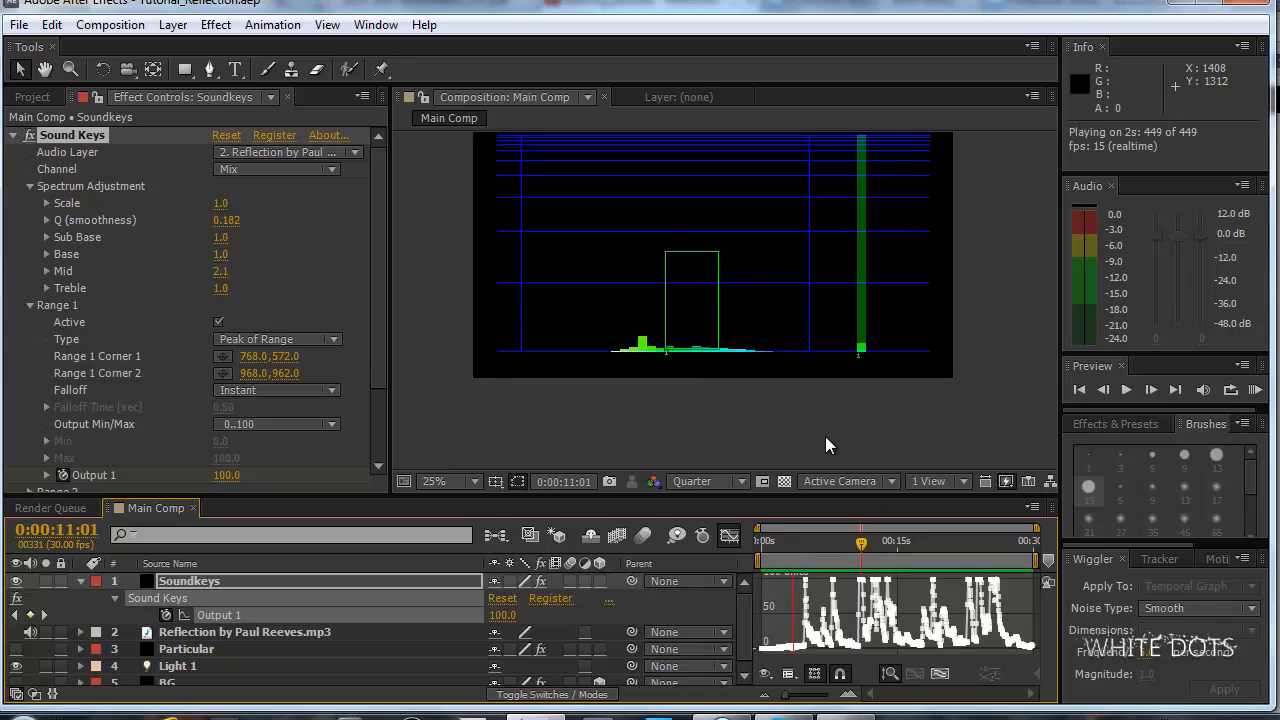
{"action": "left_click", "coordinate": [805, 540]}
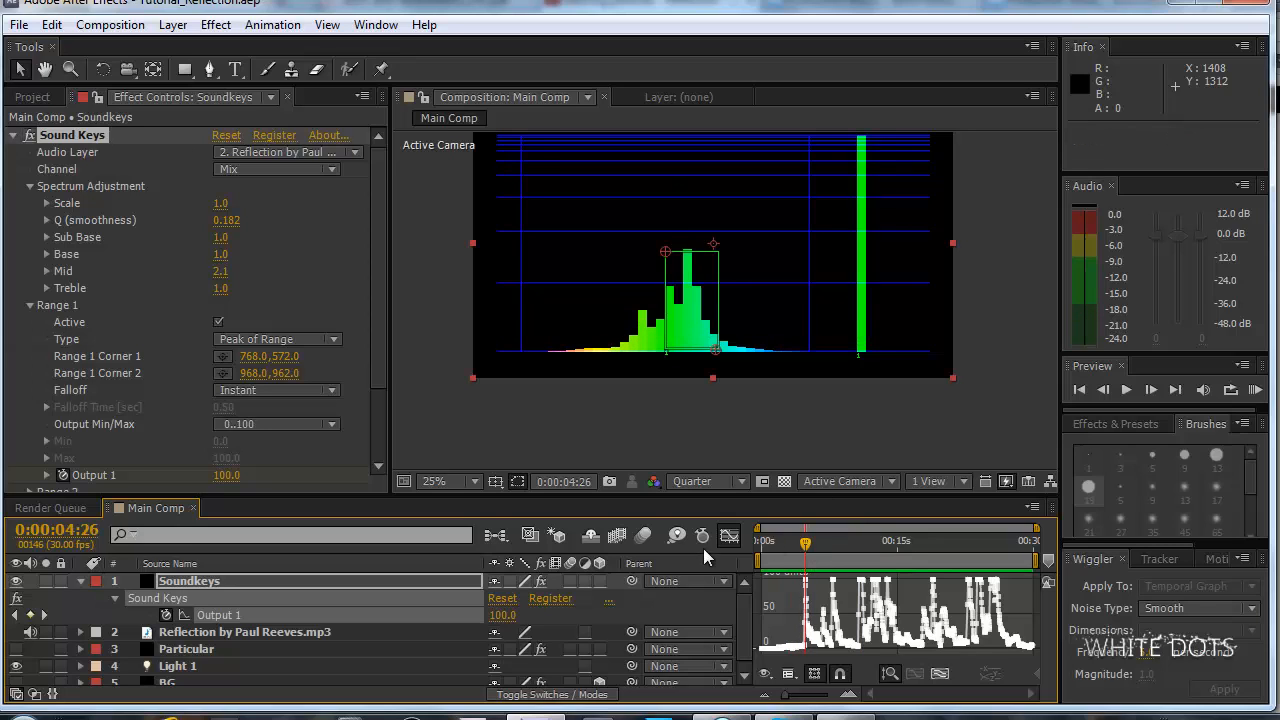
{"action": "left_click", "coordinate": [729, 537]}
Deselect the Output 1 keyframes, keeping the Soundkeys layer selected with only its keyframed properties shown.
{"action": "left_click", "coordinate": [250, 617]}
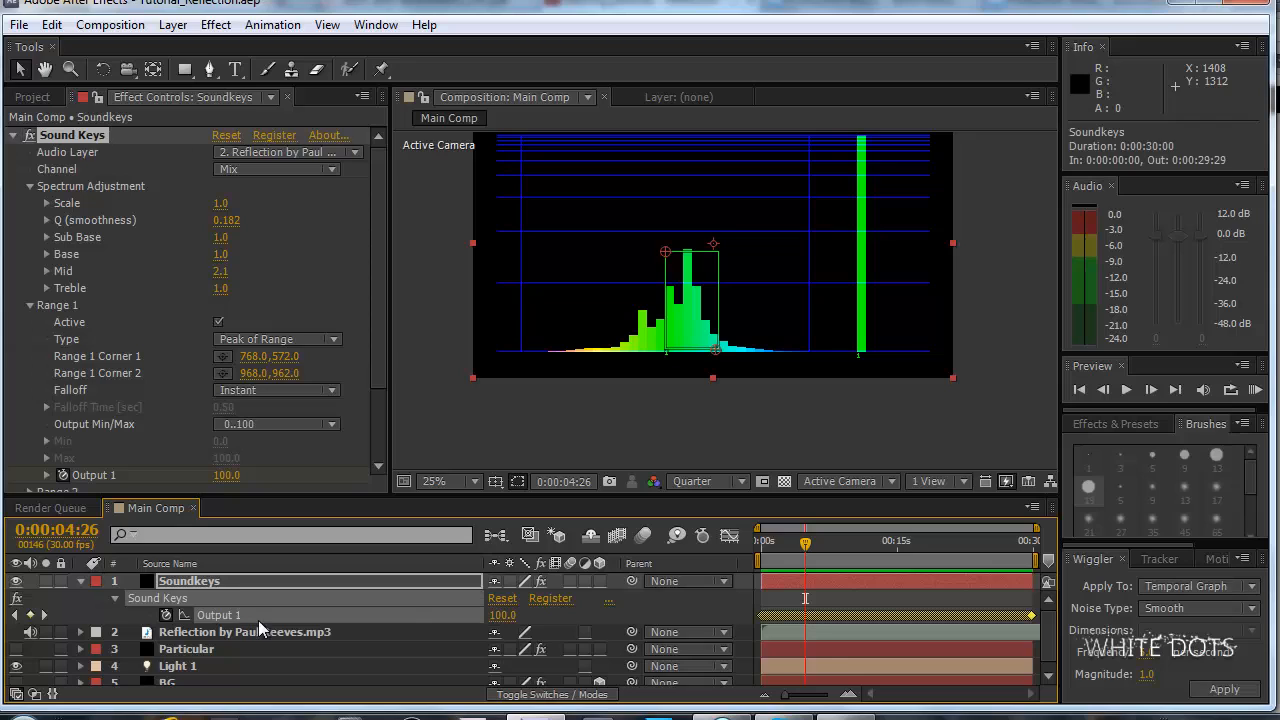
{"action": "left_click", "coordinate": [242, 580]}
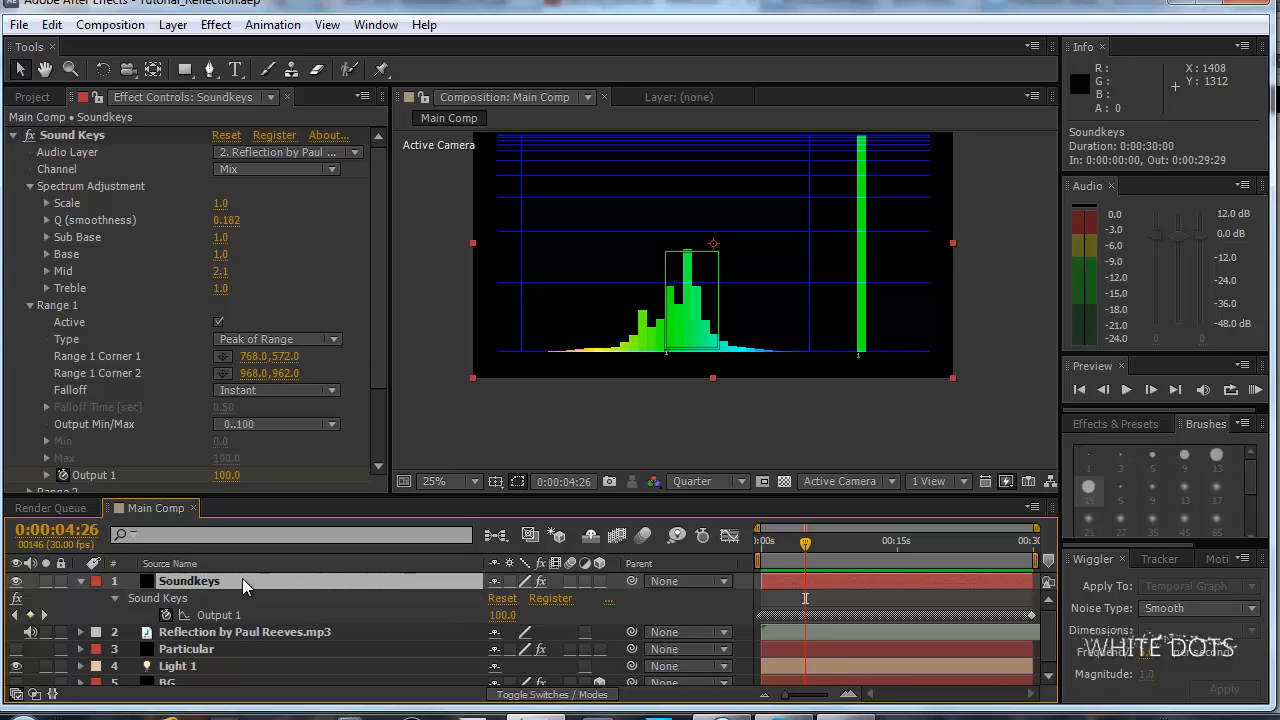
{"action": "left_click", "coordinate": [80, 580]}
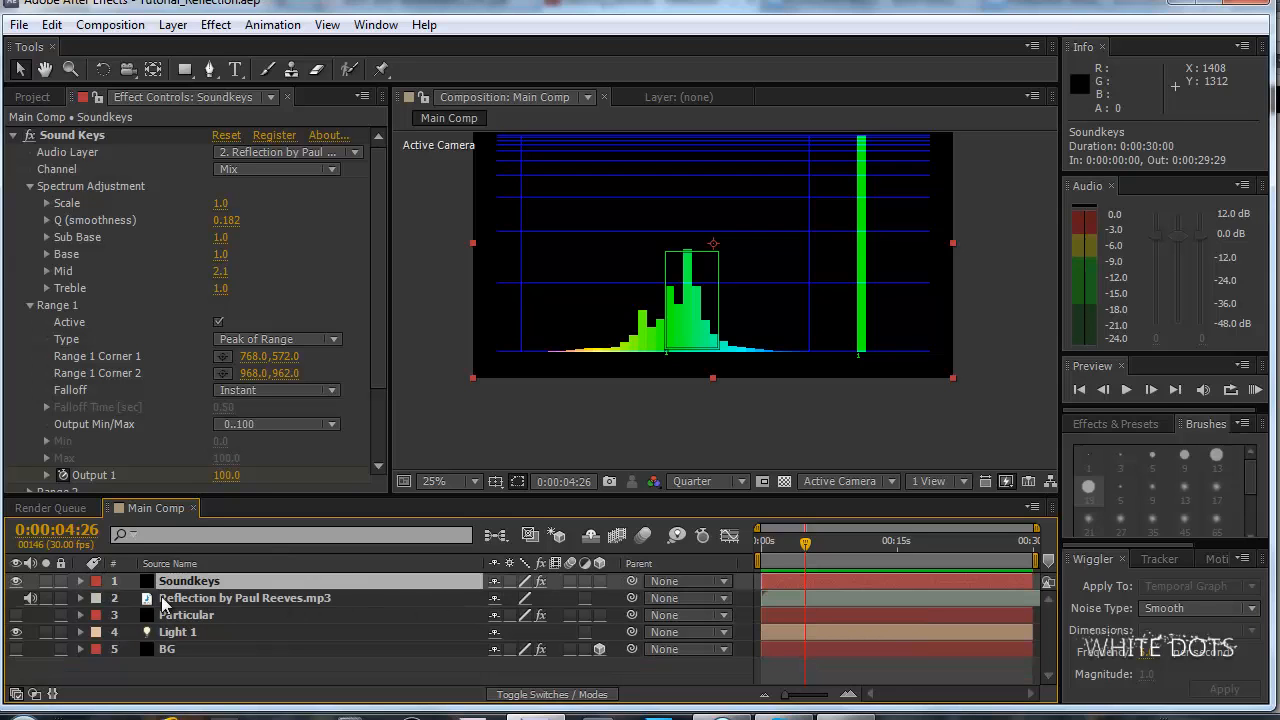
{"action": "key", "text": "u"}
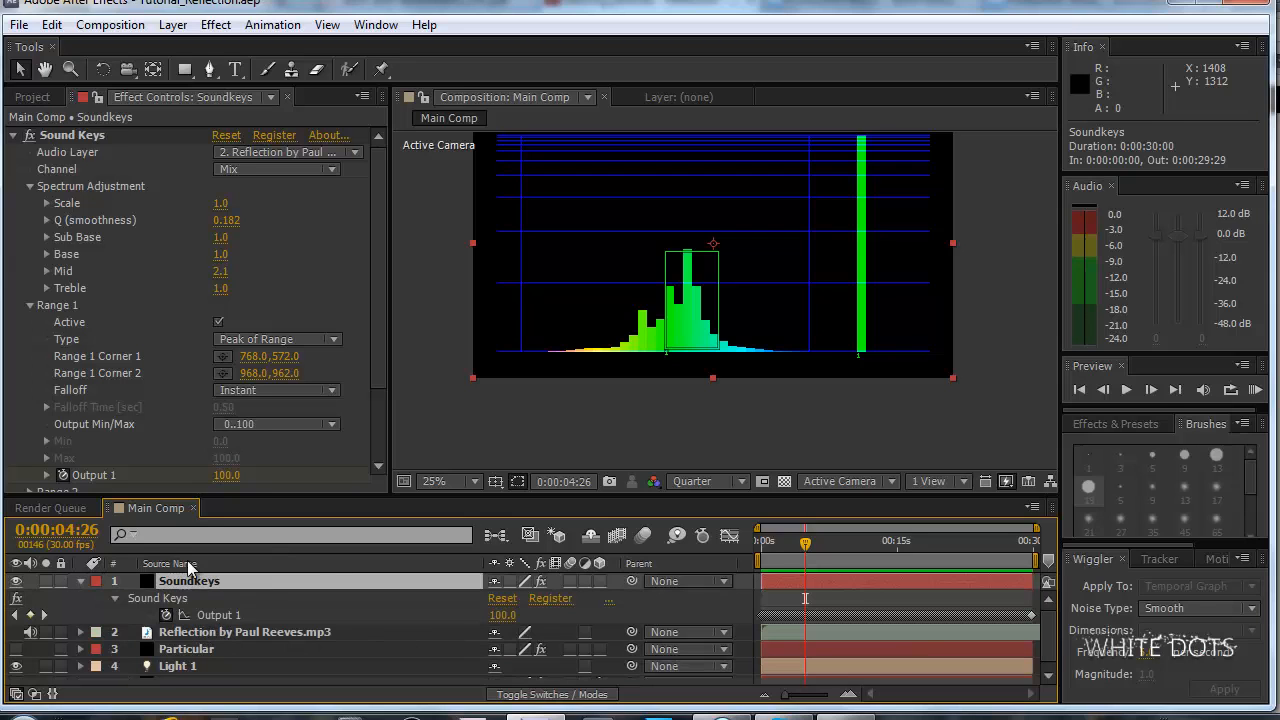
Select the Particular layer and look through its Emitter and Particle settings.
{"action": "left_click", "coordinate": [271, 633]}
{"action": "left_click", "coordinate": [265, 649]}
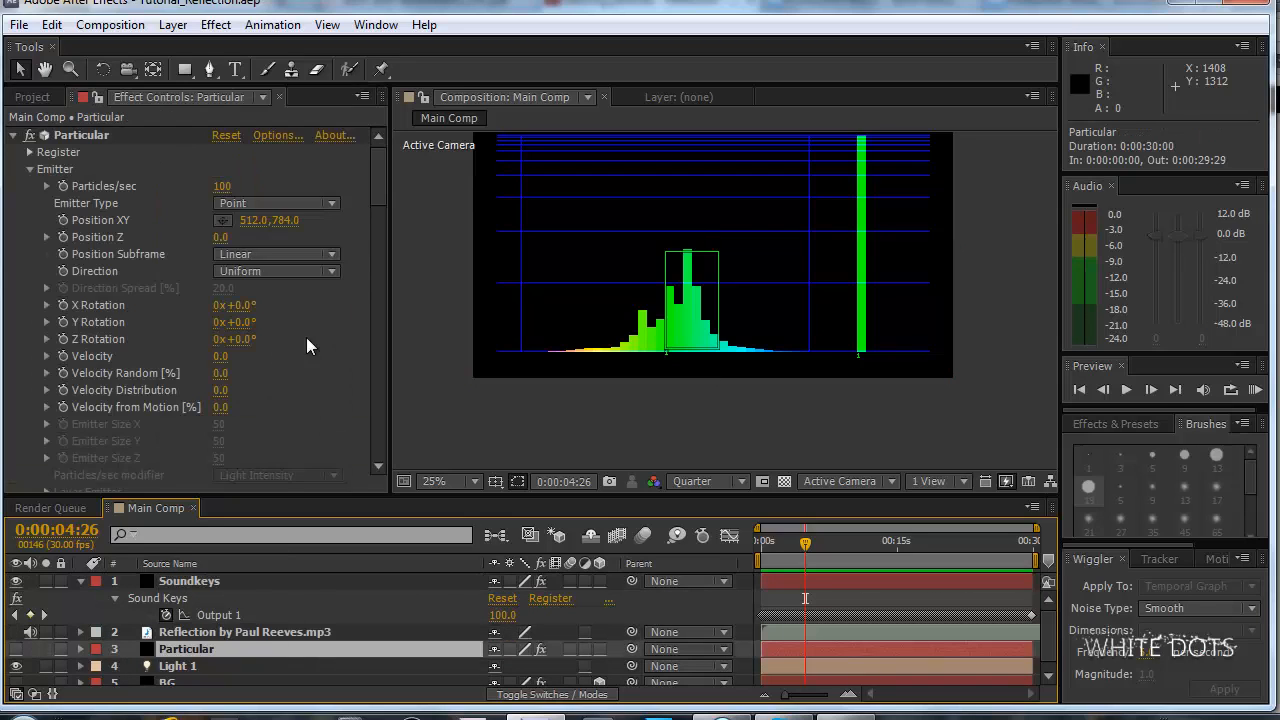
{"action": "mouse_move", "coordinate": [372, 180]}
{"action": "left_mouse_down"}
{"action": "mouse_move", "coordinate": [376, 191]}
{"action": "mouse_move", "coordinate": [381, 175]}
{"action": "mouse_move", "coordinate": [382, 230]}
{"action": "left_mouse_up"}
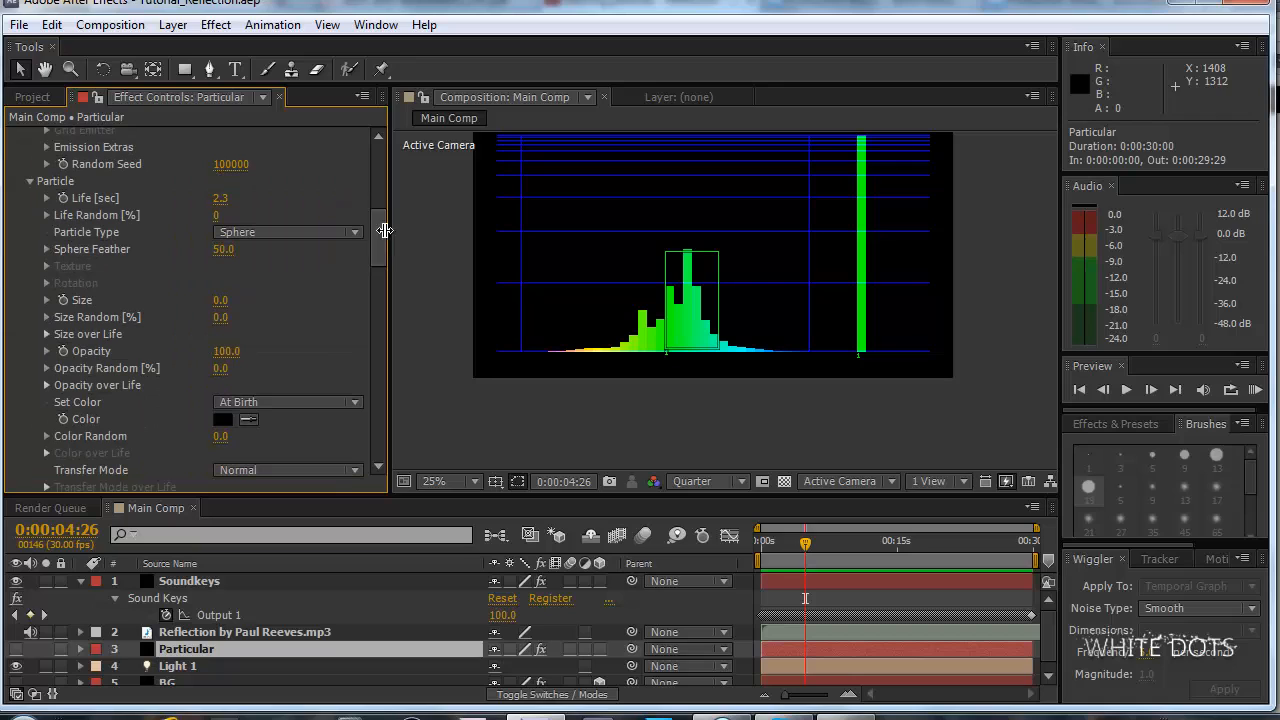
{"action": "scroll", "coordinate": [63, 664], "scroll_direction": "down", "scroll_amount": 1}
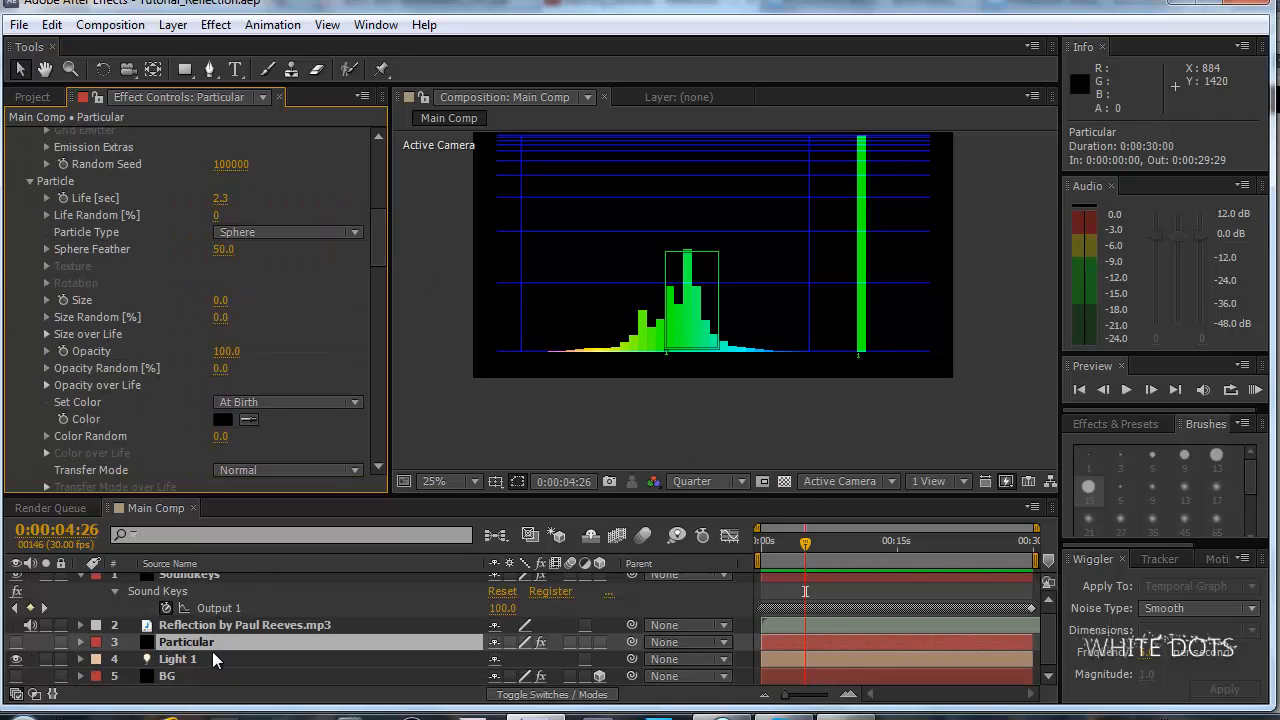
{"action": "scroll", "coordinate": [212, 651], "scroll_direction": "up", "scroll_amount": 1}
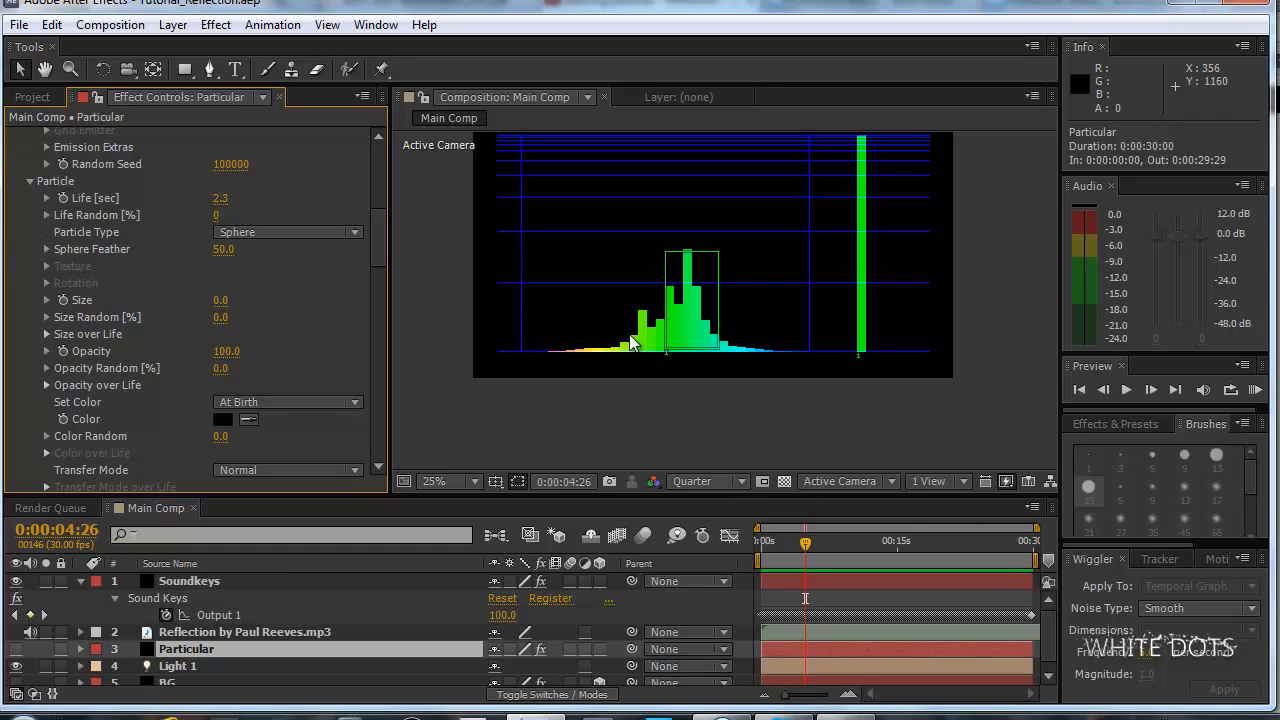
Hide the Soundkeys layer and make the BG and Particular layers visible in the composition.
{"action": "left_click", "coordinate": [16, 581]}
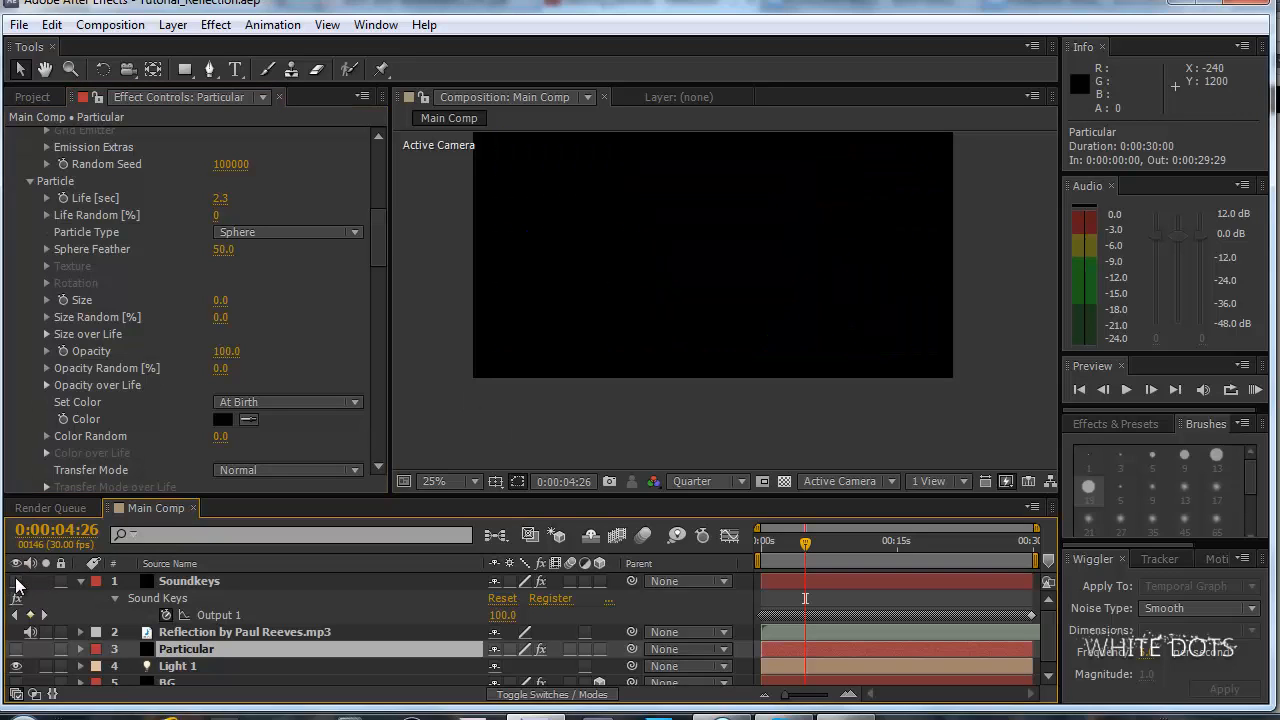
{"action": "scroll", "coordinate": [14, 643], "scroll_direction": "down", "scroll_amount": 1}
{"action": "left_click", "coordinate": [15, 677]}
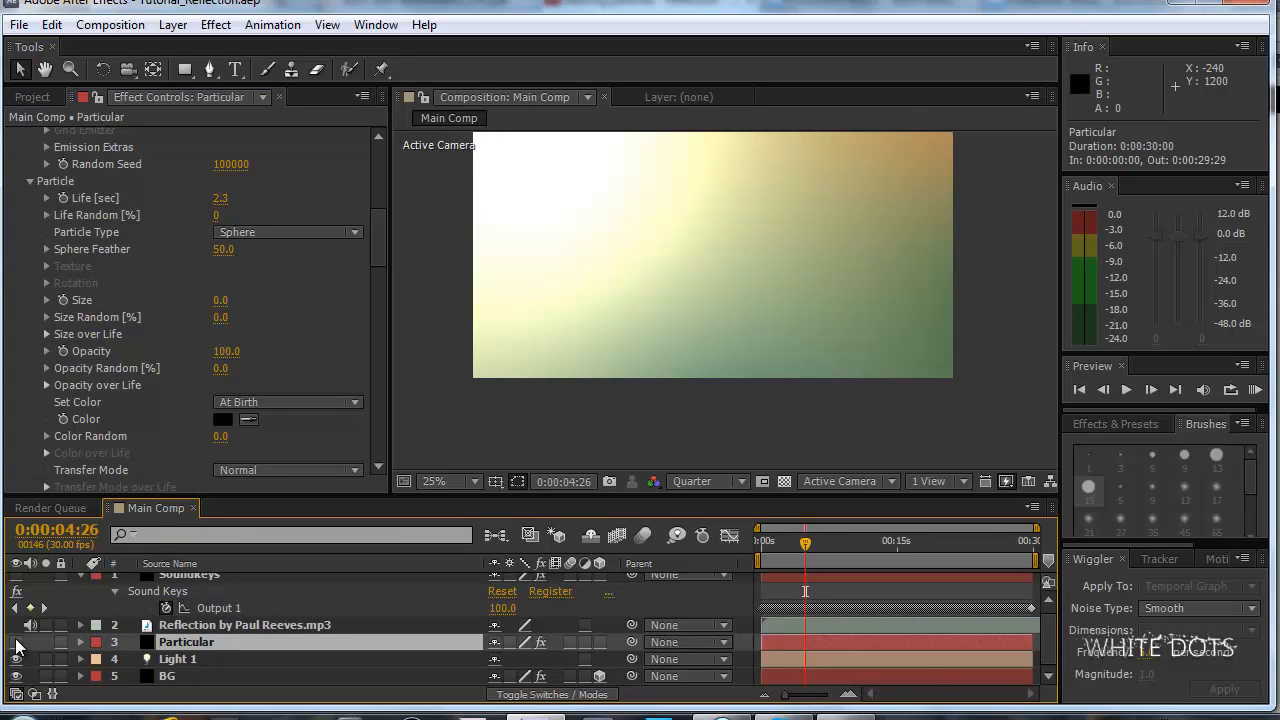
{"action": "left_click", "coordinate": [16, 642]}
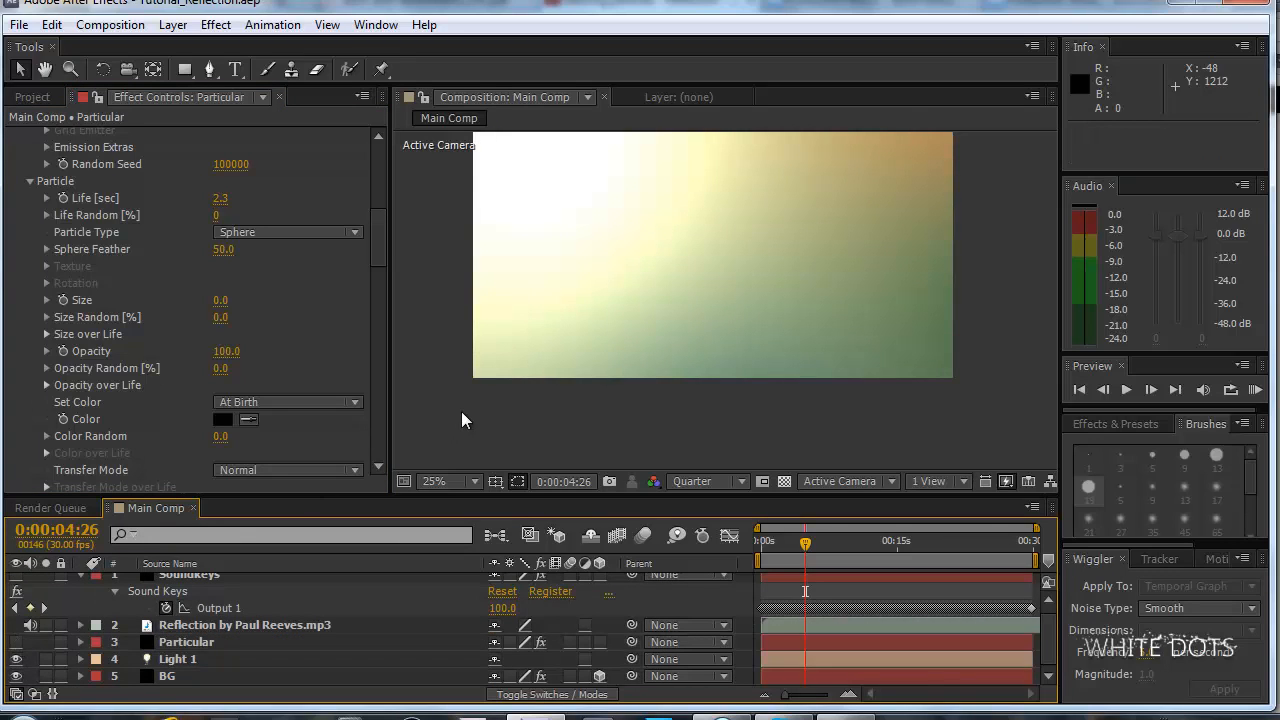
{"action": "left_click", "coordinate": [16, 642]}
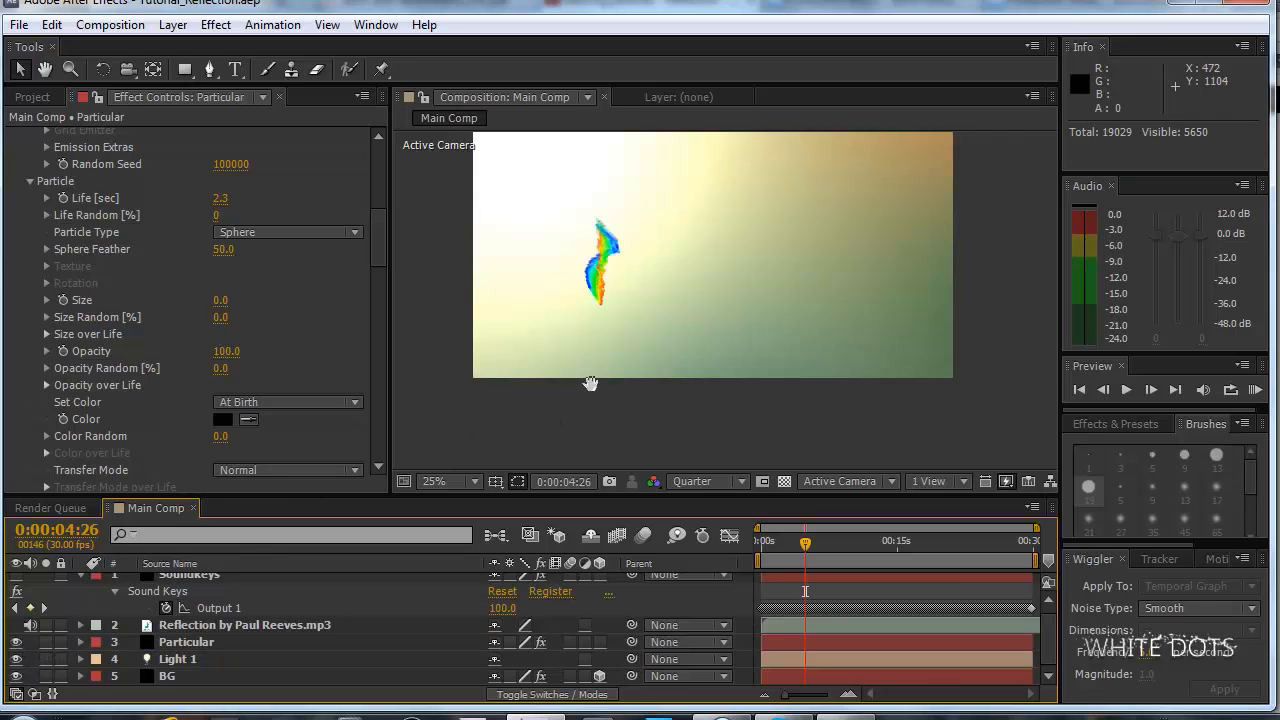
{"action": "left_click_drag", "start_coordinate": [591, 384], "coordinate": [641, 401]}
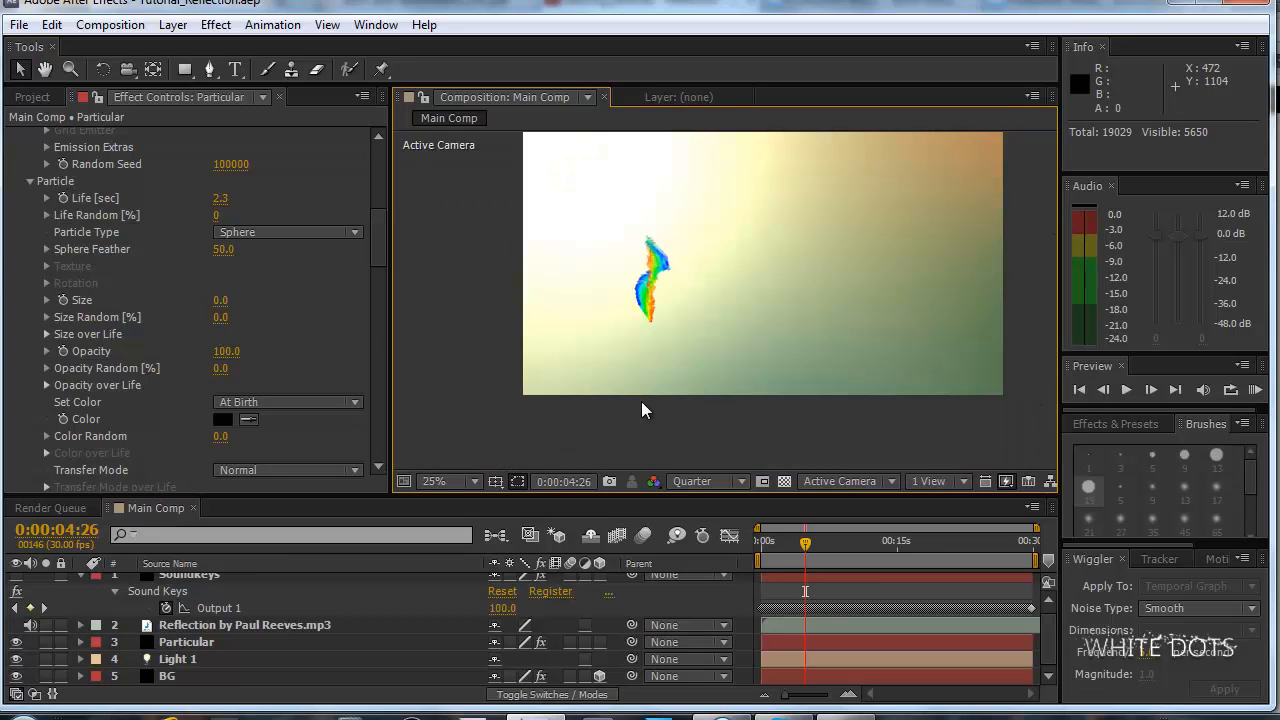
Examine Particular's Physics settings, including the Air spin, wind and Turbulence Field parameters.
{"action": "left_click_drag", "start_coordinate": [378, 226], "coordinate": [382, 279]}
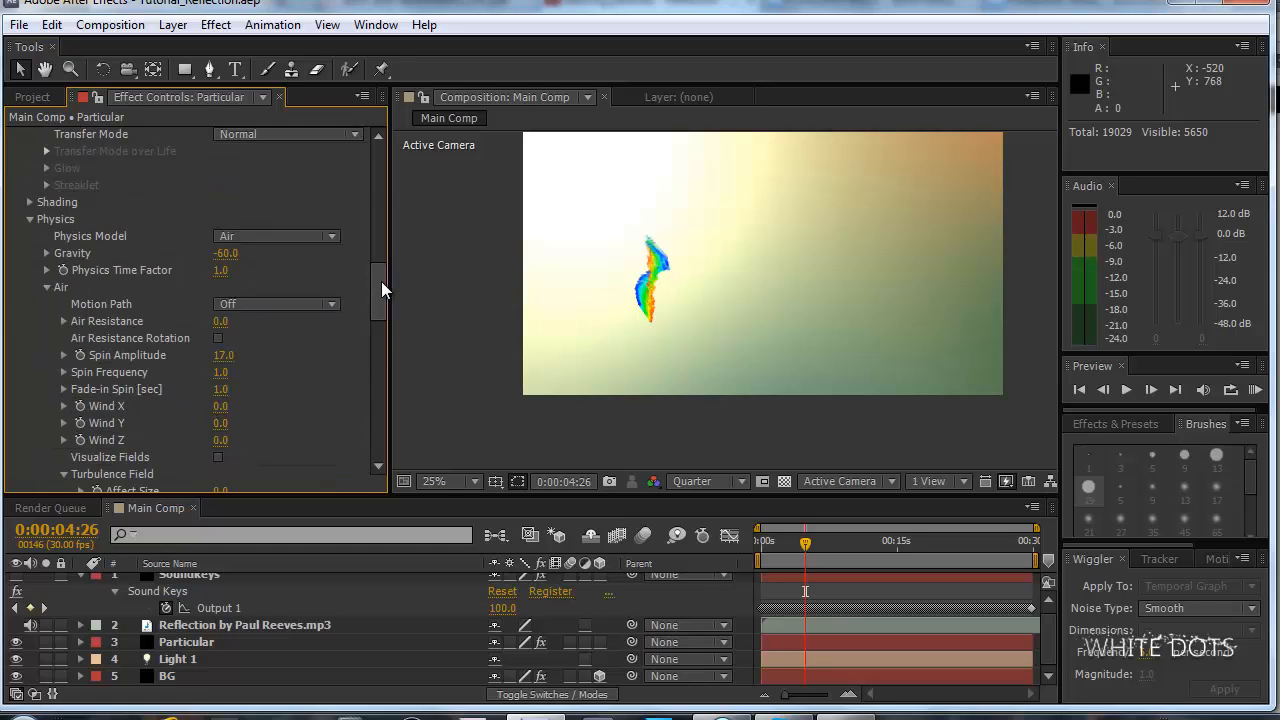
{"action": "scroll", "coordinate": [389, 291], "scroll_direction": "down", "scroll_amount": 3}
{"action": "scroll", "coordinate": [389, 289], "scroll_direction": "up", "scroll_amount": 1}
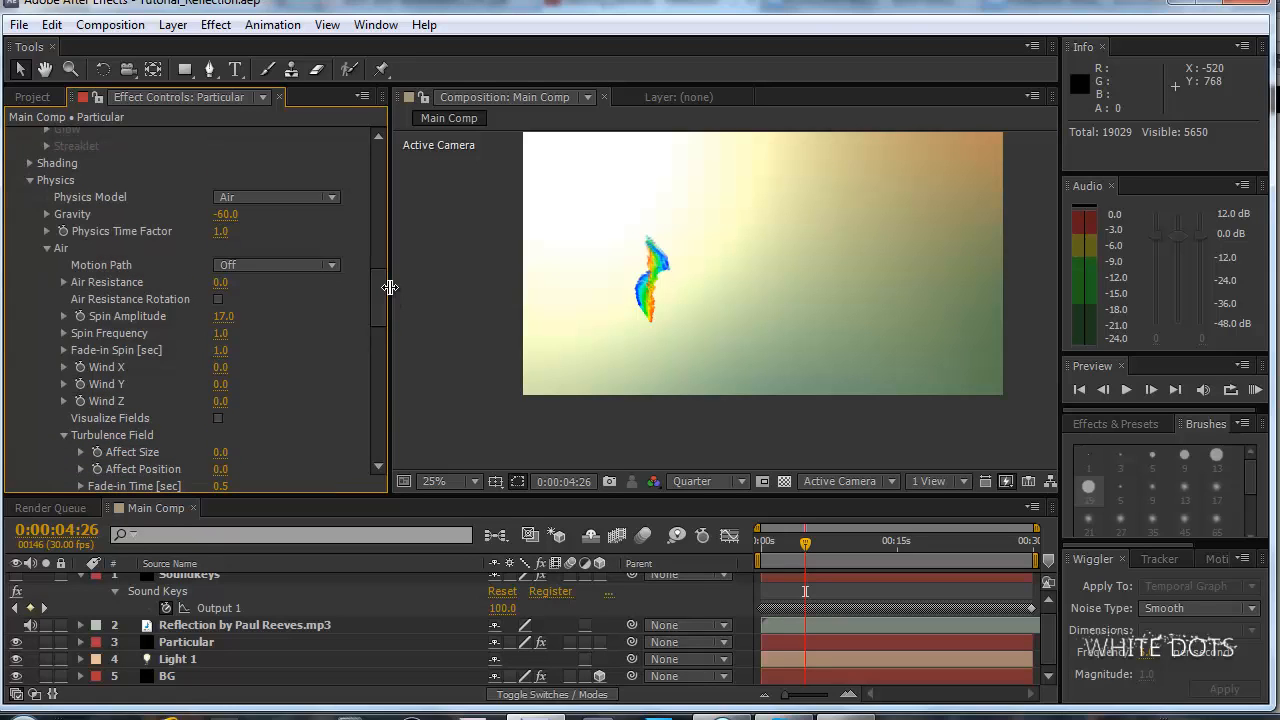
{"action": "left_click", "coordinate": [230, 645]}
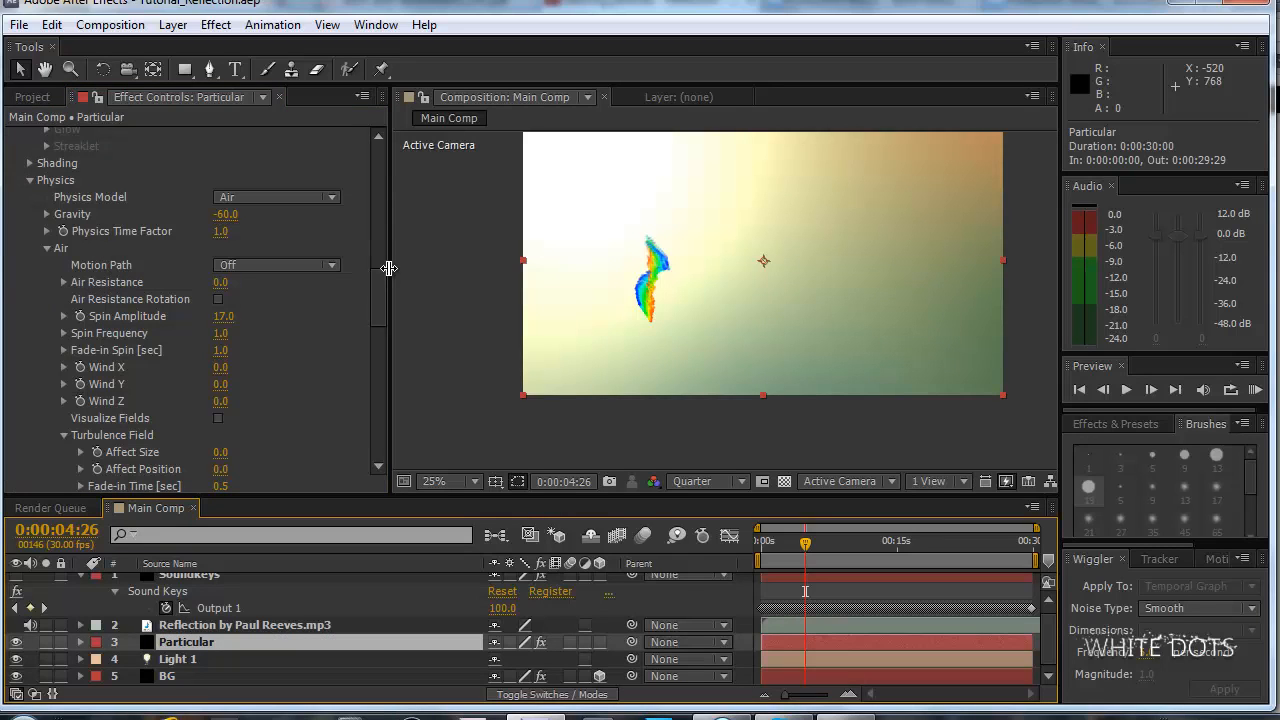
{"action": "left_click_drag", "start_coordinate": [384, 275], "coordinate": [379, 287]}
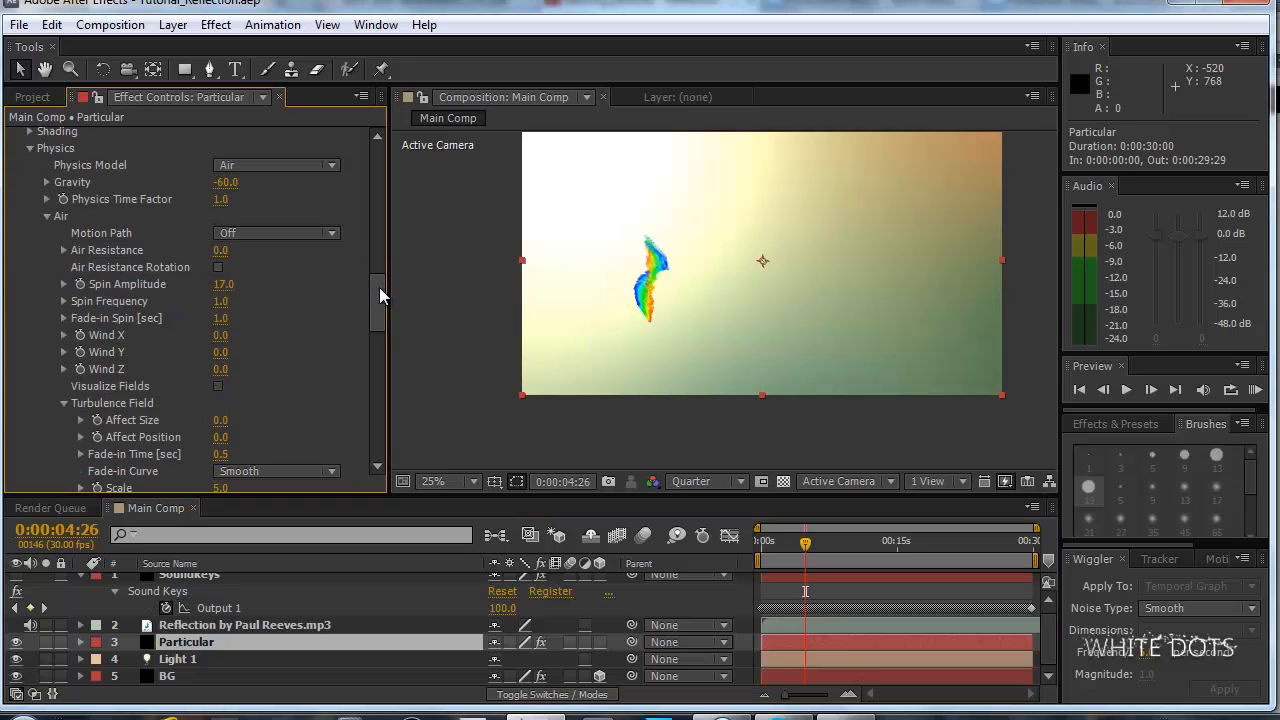
{"action": "left_click_drag", "start_coordinate": [379, 287], "coordinate": [382, 295]}
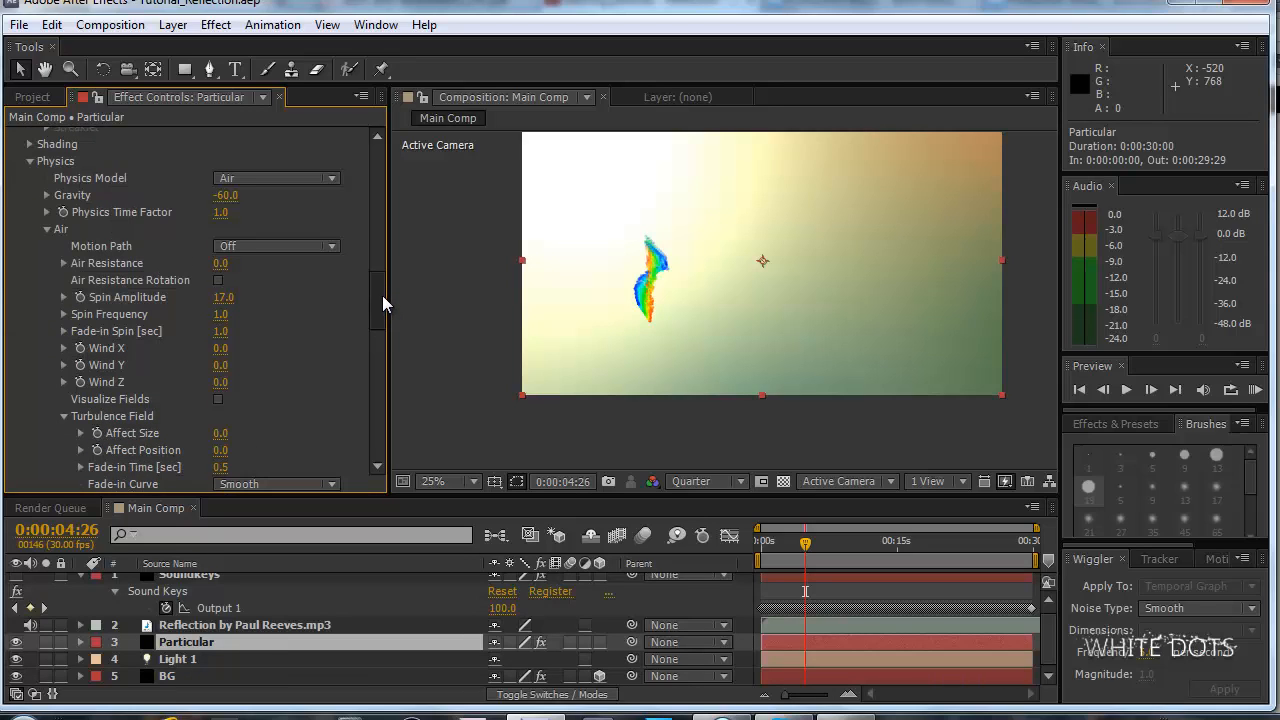
{"action": "left_click_drag", "start_coordinate": [382, 296], "coordinate": [380, 310]}
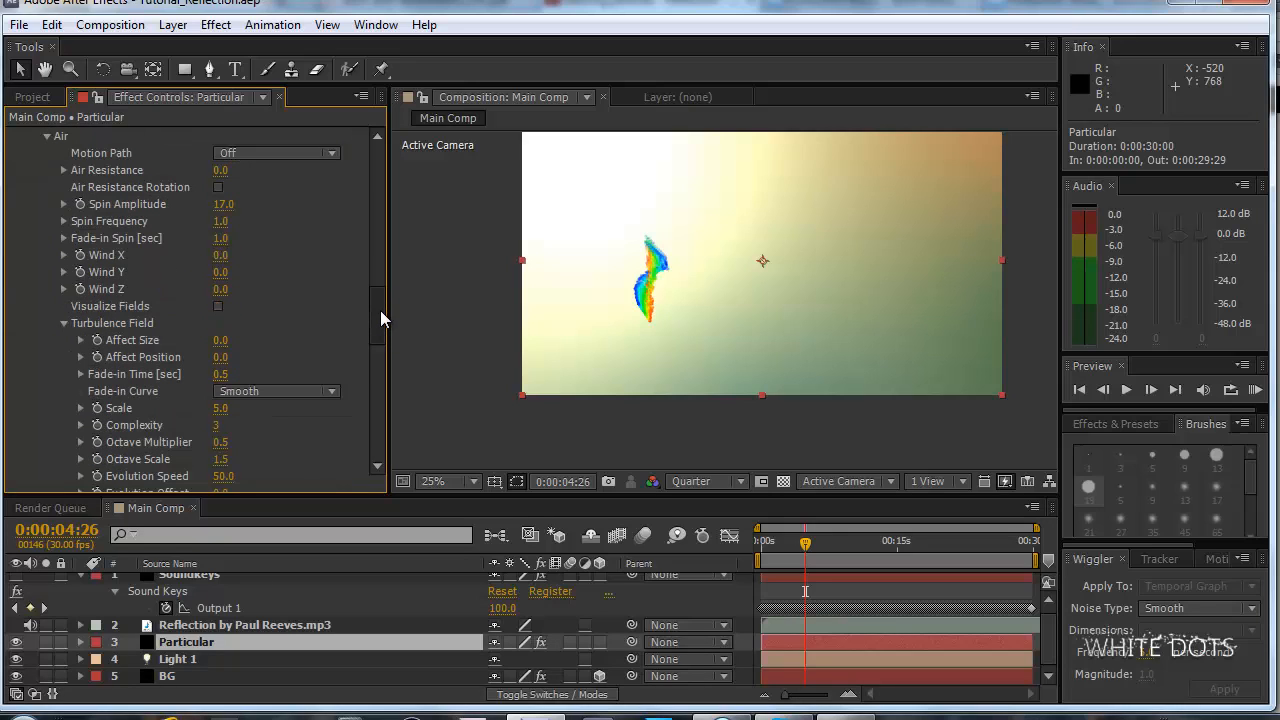
{"action": "left_click_drag", "start_coordinate": [624, 327], "coordinate": [594, 362]}
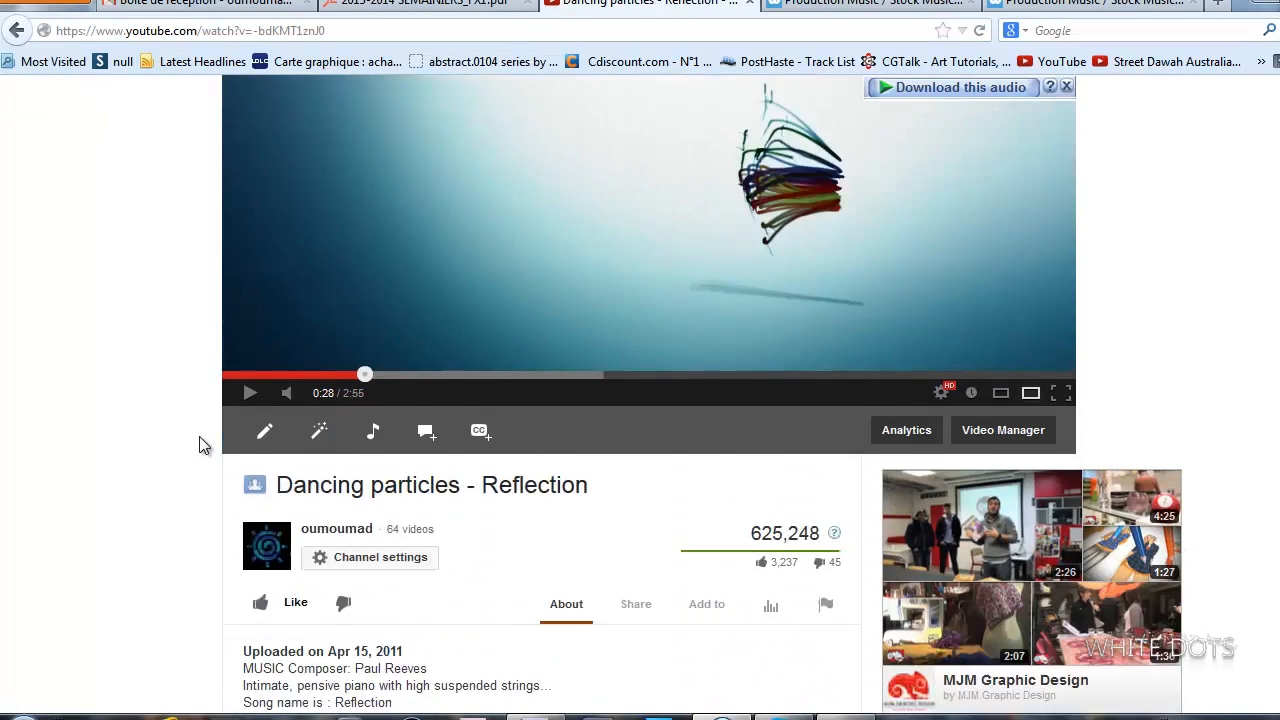
Review the Dancing particles - Reflection video page and its description on YouTube, and return to After Effects.
{"action": "scroll", "coordinate": [190, 420], "scroll_direction": "down", "scroll_amount": 4}
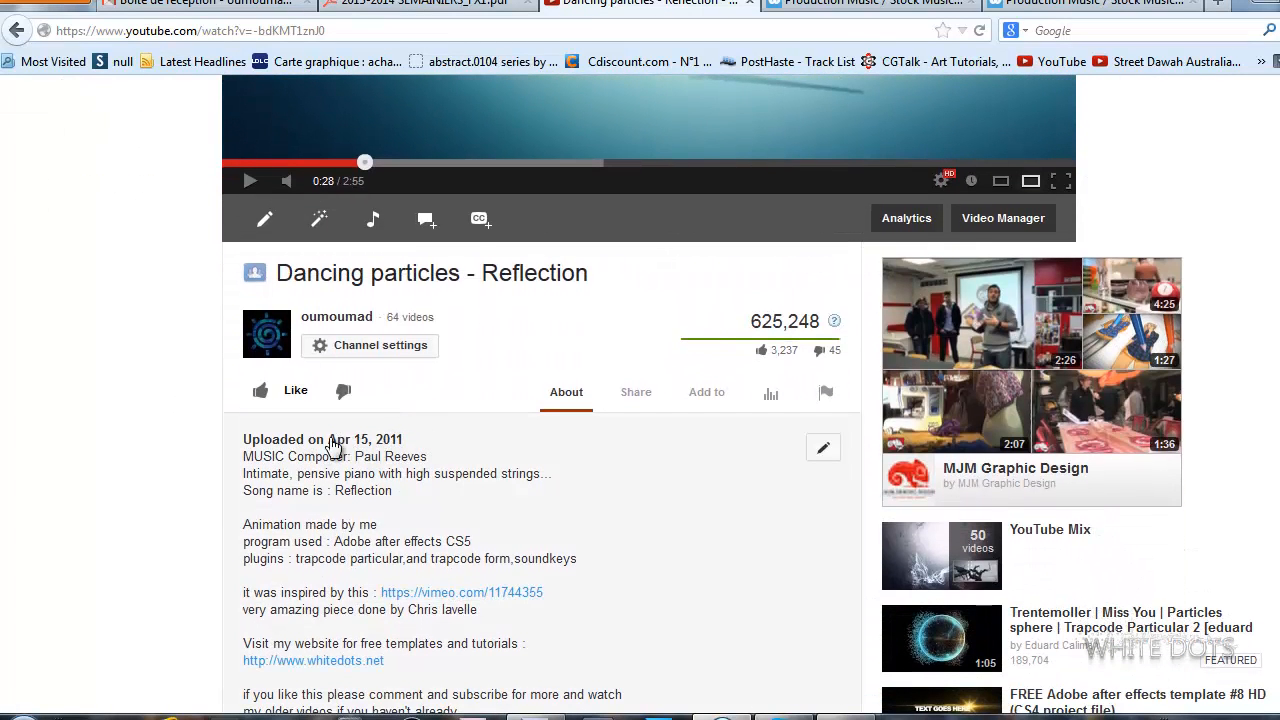
{"action": "scroll", "coordinate": [382, 440], "scroll_direction": "up", "scroll_amount": 8}
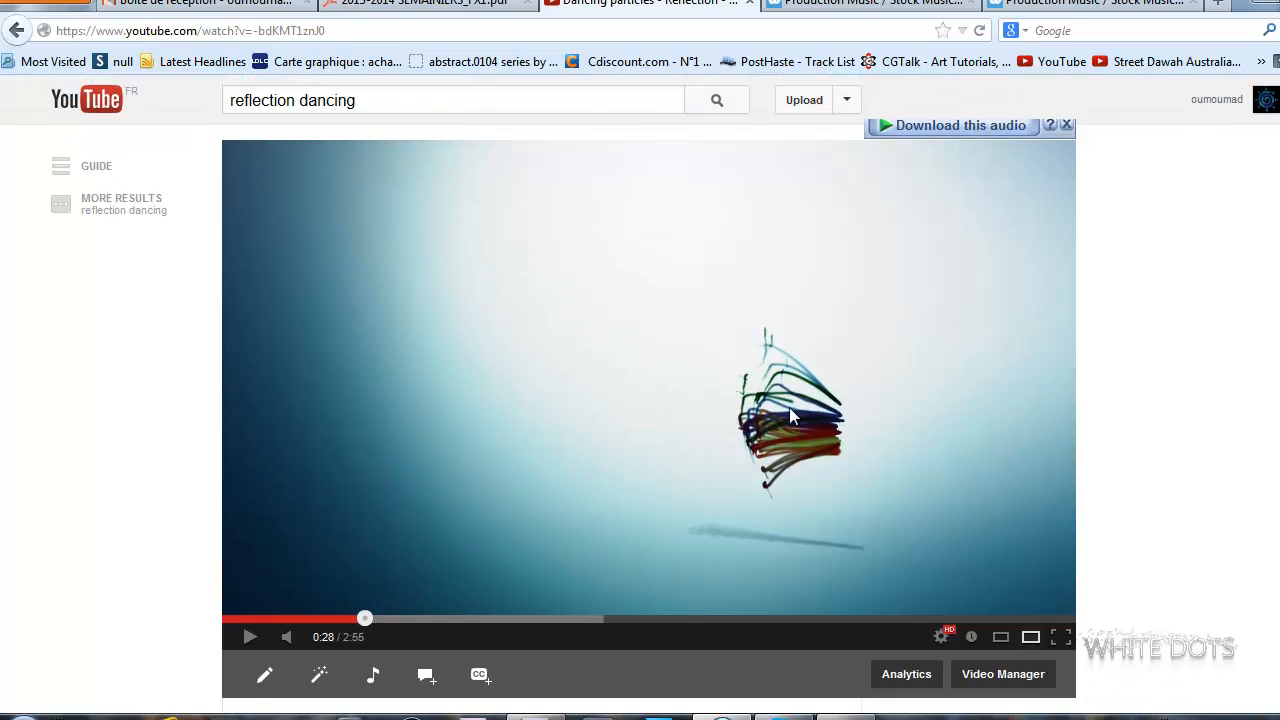
{"action": "scroll", "coordinate": [57, 437], "scroll_direction": "down", "scroll_amount": 11}
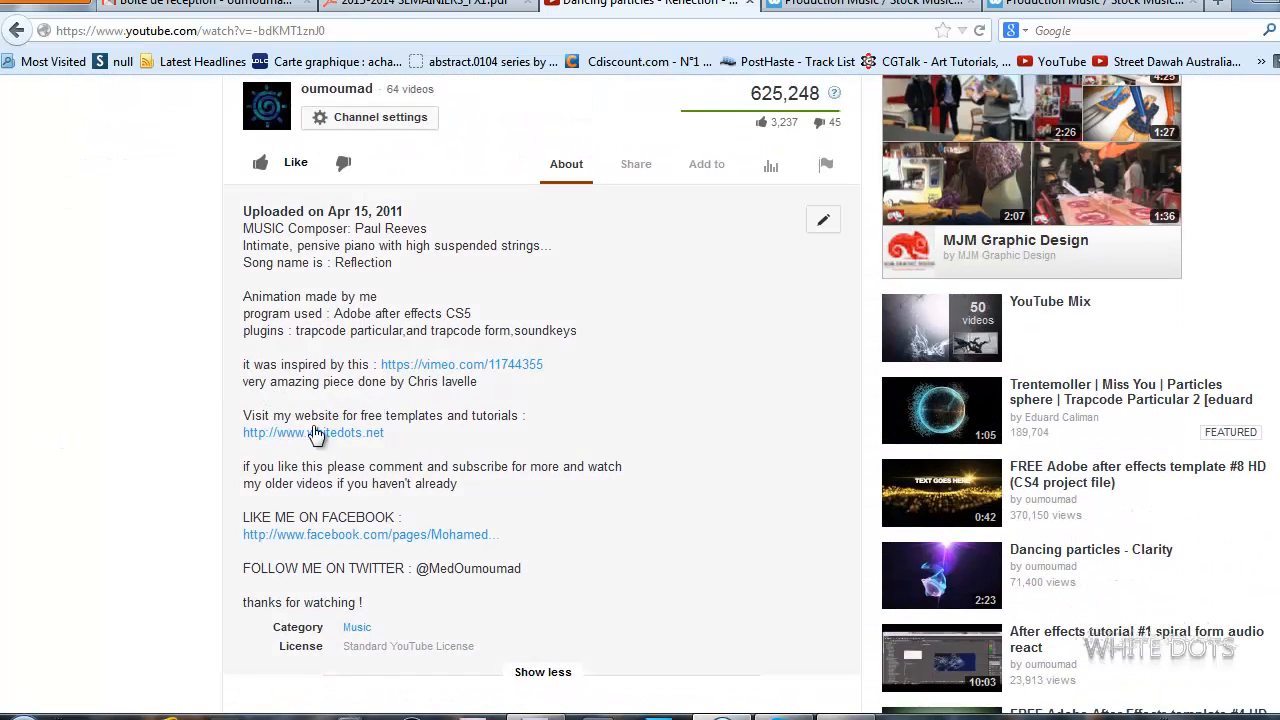
{"action": "scroll", "coordinate": [314, 434], "scroll_direction": "up", "scroll_amount": 12}
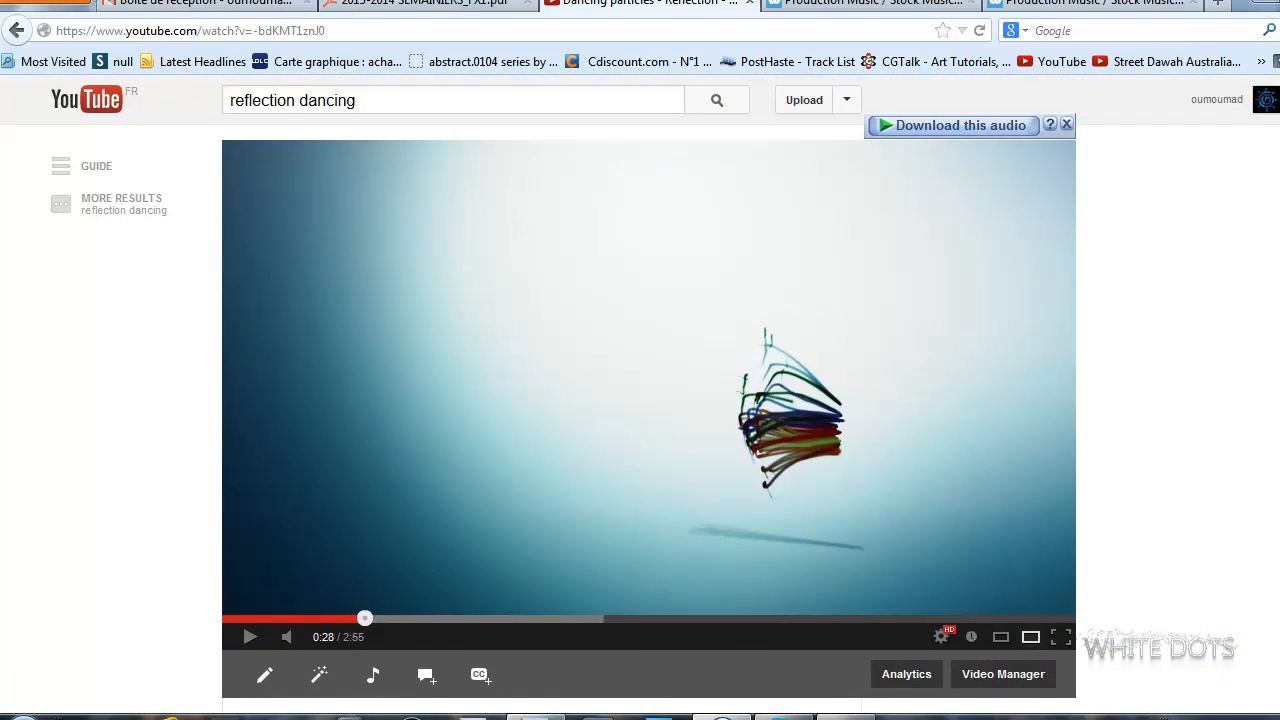
{"action": "left_click", "coordinate": [535, 716]}
Check the Project contents and go back over the Particular layer's Air and Turbulence Field parameters.
{"action": "mouse_move", "coordinate": [373, 290]}
{"action": "left_mouse_down"}
{"action": "mouse_move", "coordinate": [377, 300]}
{"action": "mouse_move", "coordinate": [404, 255]}
{"action": "mouse_move", "coordinate": [398, 286]}
{"action": "left_mouse_up"}
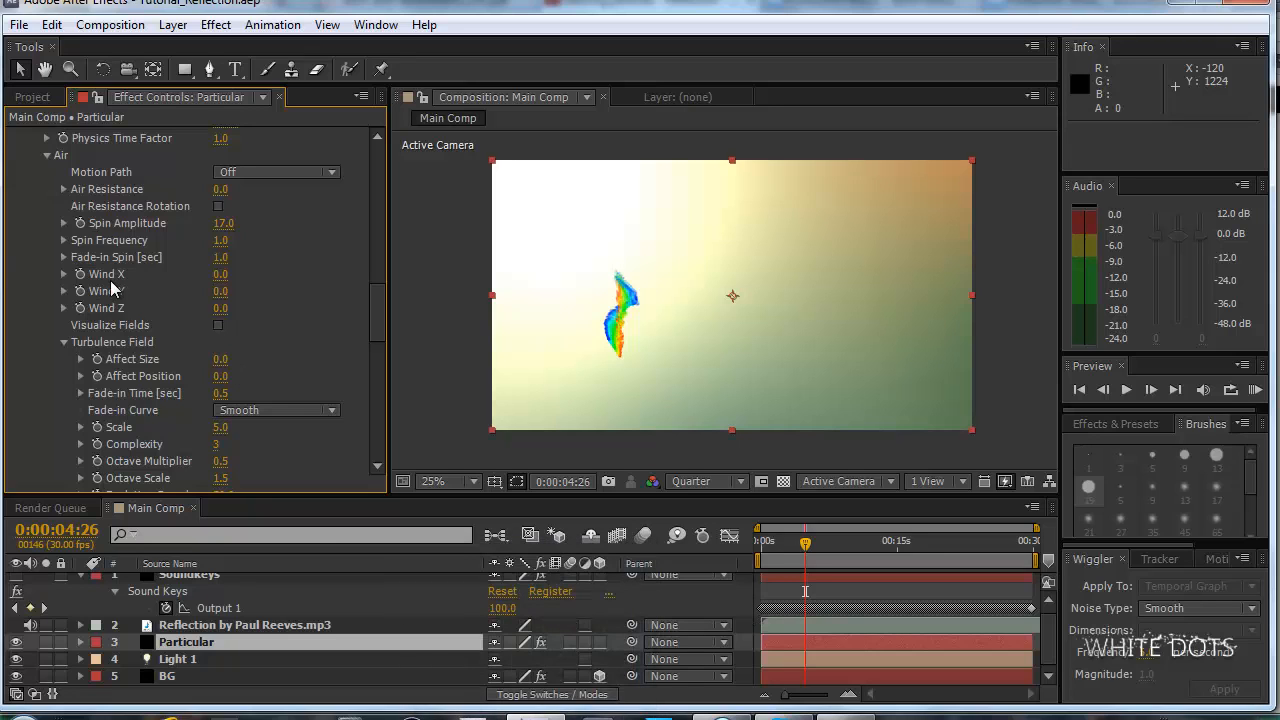
{"action": "left_click", "coordinate": [36, 97]}
{"action": "left_click", "coordinate": [165, 97]}
{"action": "scroll", "coordinate": [382, 294], "scroll_direction": "up", "scroll_amount": 2}
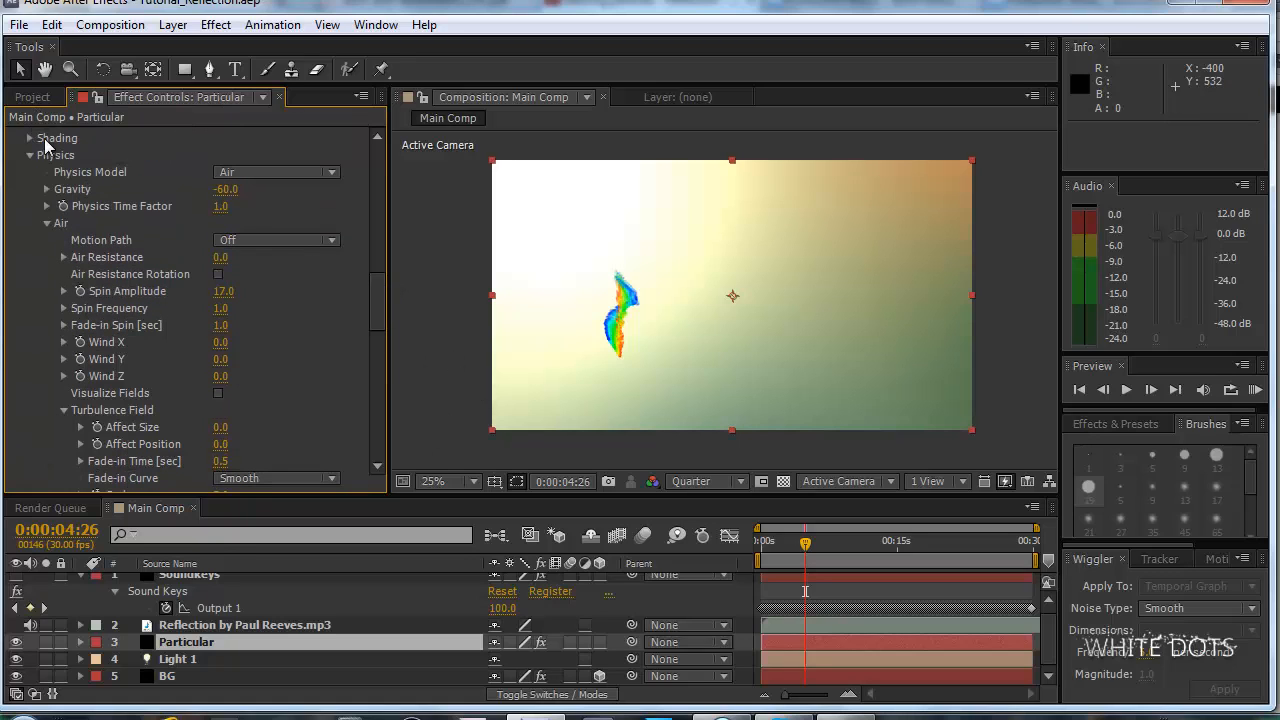
{"action": "left_click", "coordinate": [33, 97]}
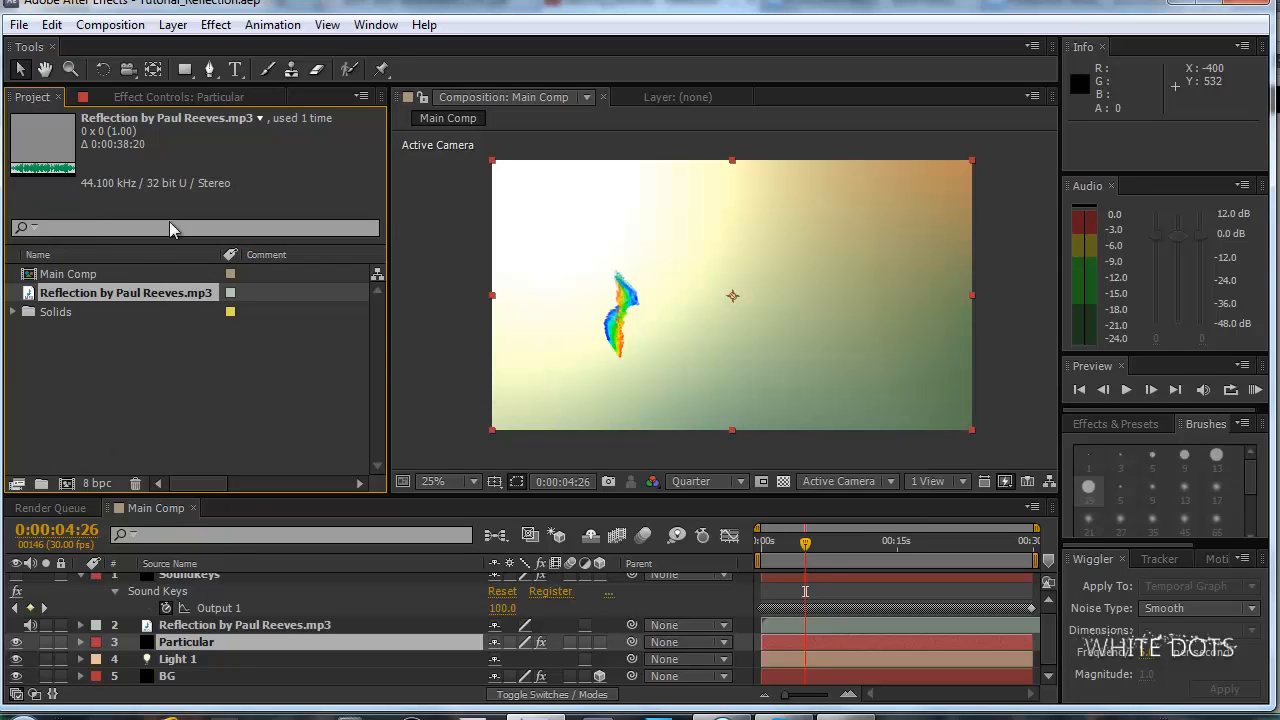
{"action": "left_click", "coordinate": [167, 94]}
{"action": "left_click_drag", "start_coordinate": [373, 288], "coordinate": [377, 282]}
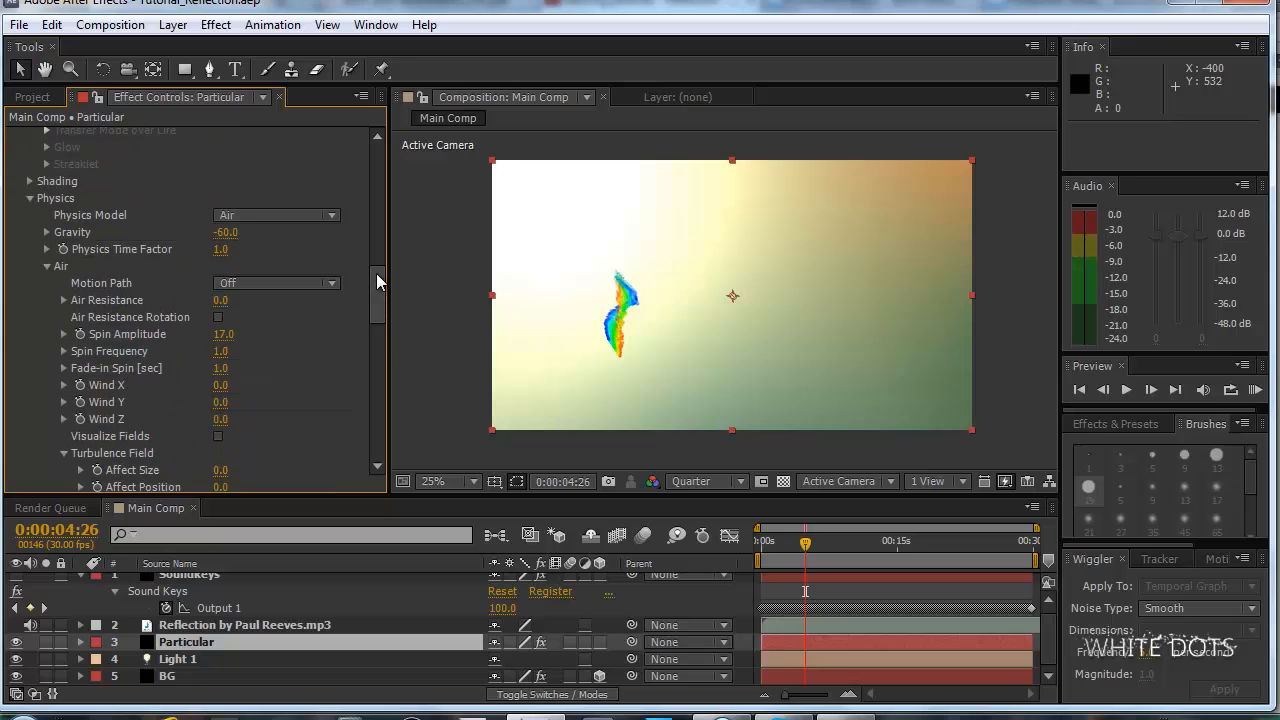
{"action": "left_click_drag", "start_coordinate": [384, 281], "coordinate": [381, 289]}
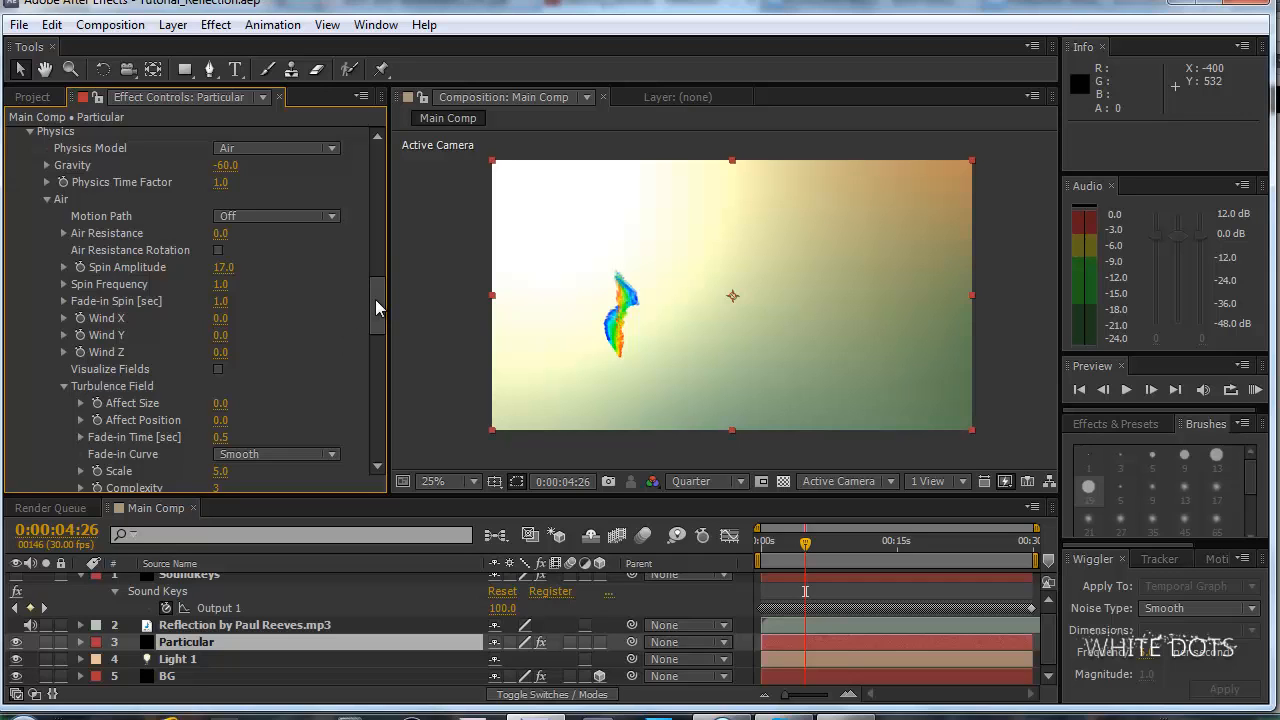
{"action": "left_click_drag", "start_coordinate": [381, 289], "coordinate": [379, 286]}
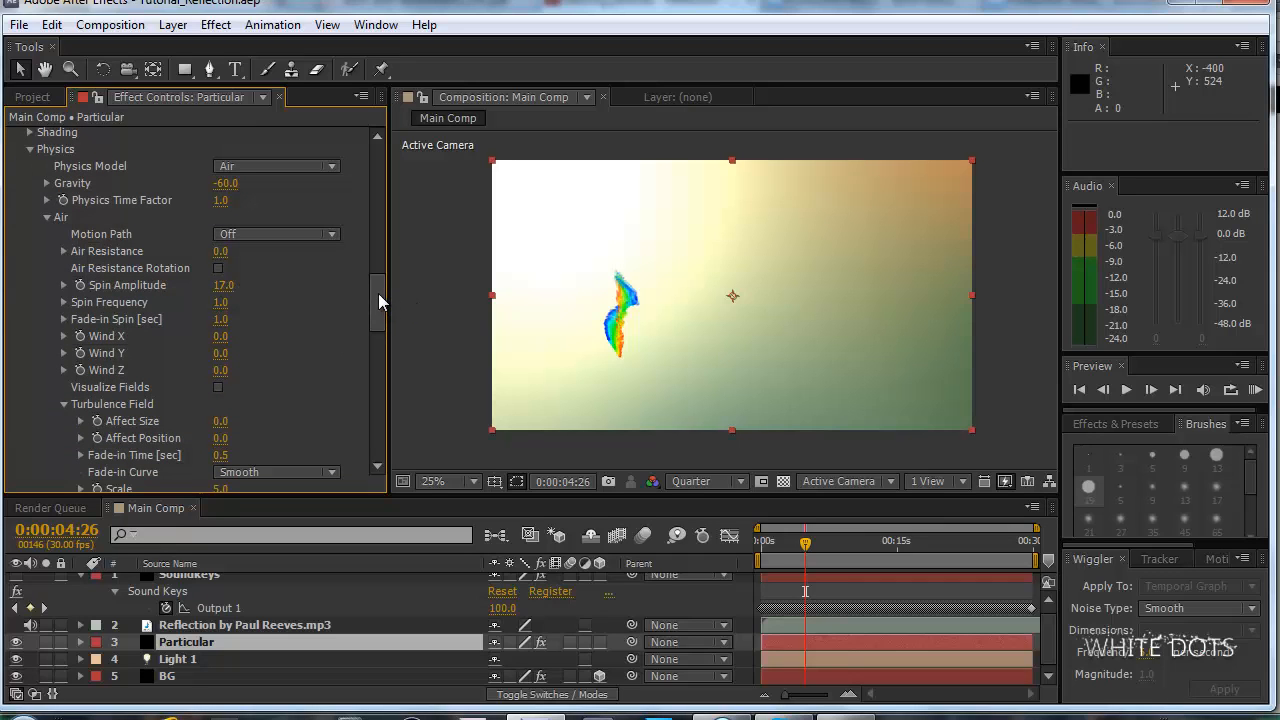
Add an expression to Particular's Spin Amplitude that links it to Sound Keys' Output 1 on the Soundkeys layer.
{"action": "mouse_move", "coordinate": [378, 293]}
{"action": "left_mouse_down"}
{"action": "mouse_move", "coordinate": [379, 281]}
{"action": "mouse_move", "coordinate": [394, 303]}
{"action": "mouse_move", "coordinate": [386, 293]}
{"action": "left_mouse_up"}
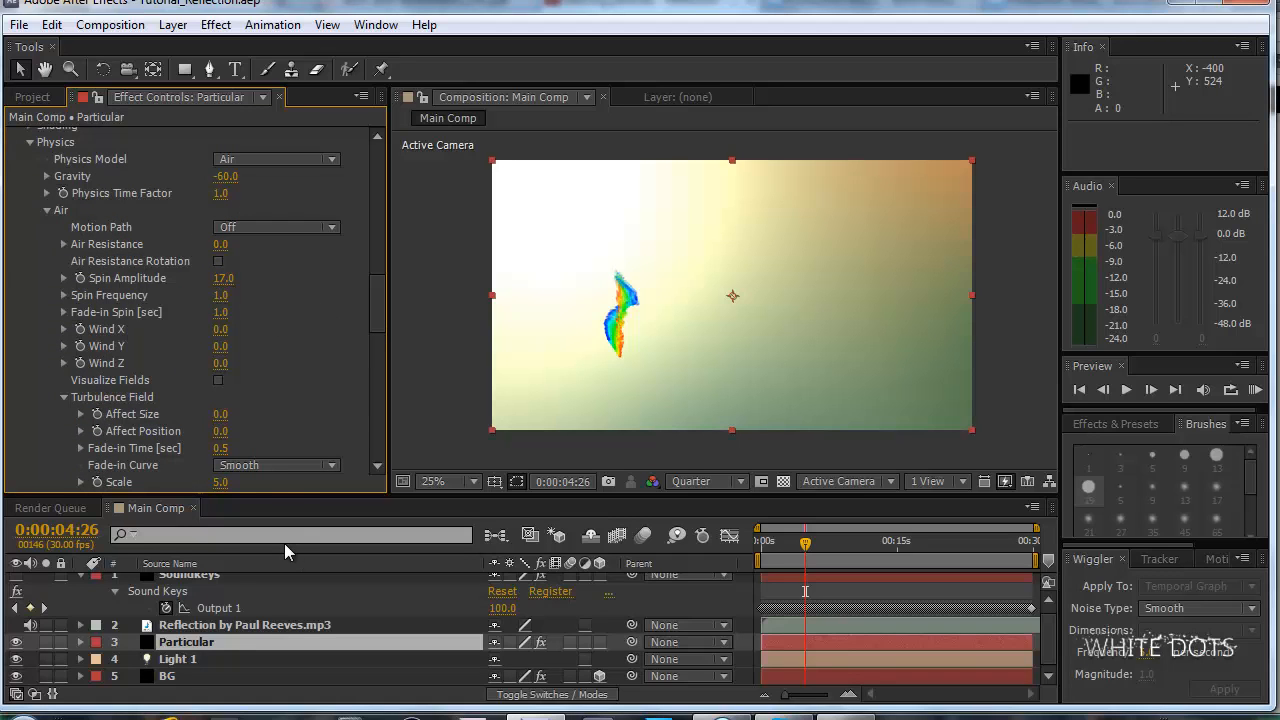
{"action": "scroll", "coordinate": [225, 640], "scroll_direction": "up", "scroll_amount": 1}
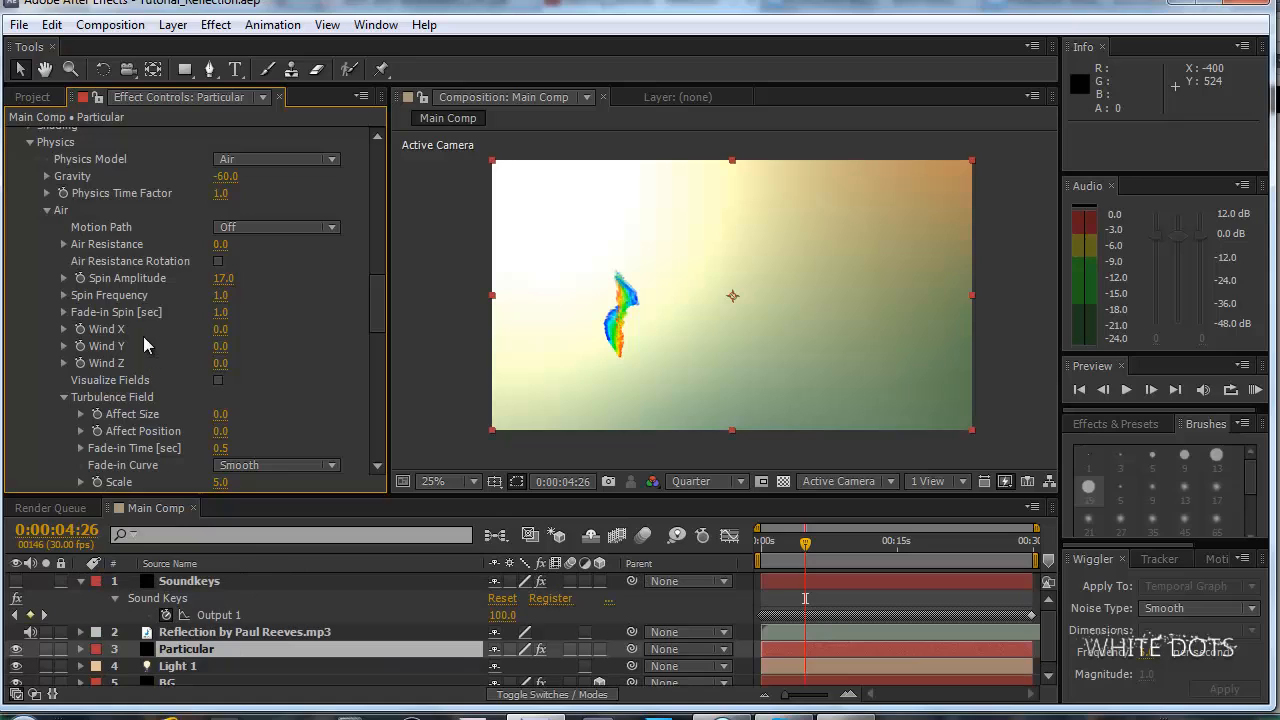
{"action": "left_click", "coordinate": [80, 280], "text": "alt"}
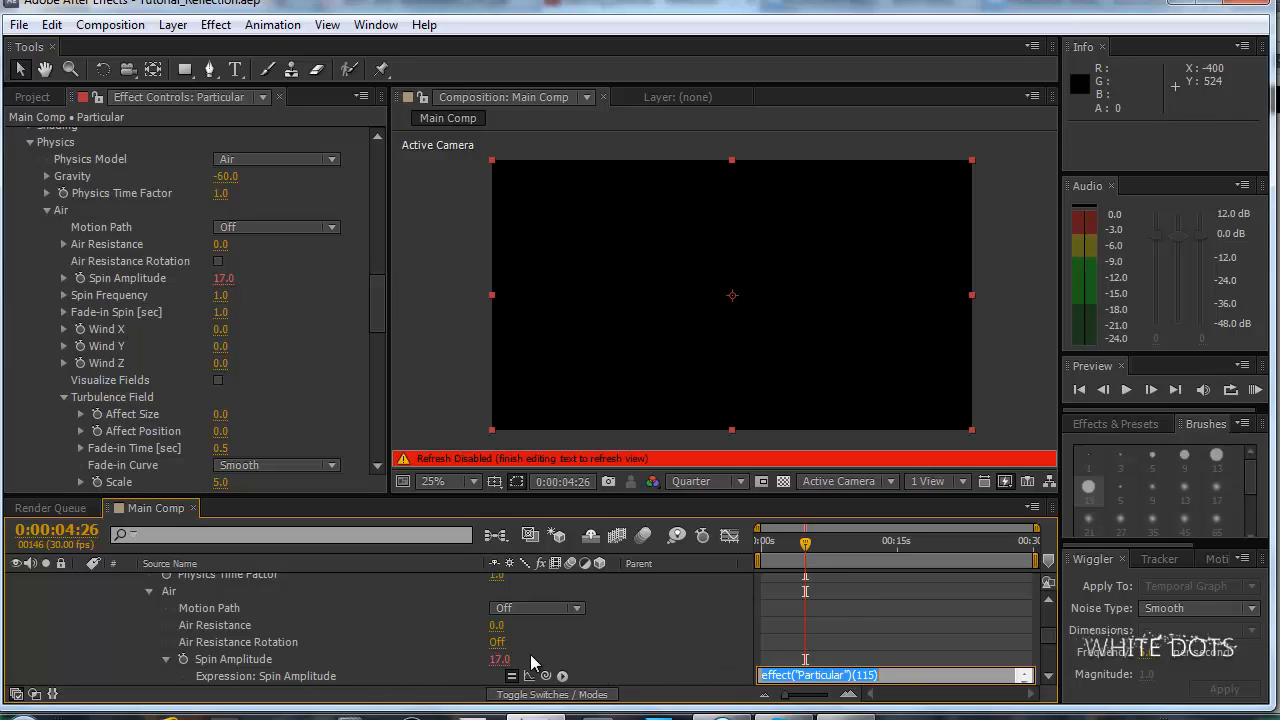
{"action": "left_click_drag", "start_coordinate": [545, 677], "coordinate": [220, 619]}
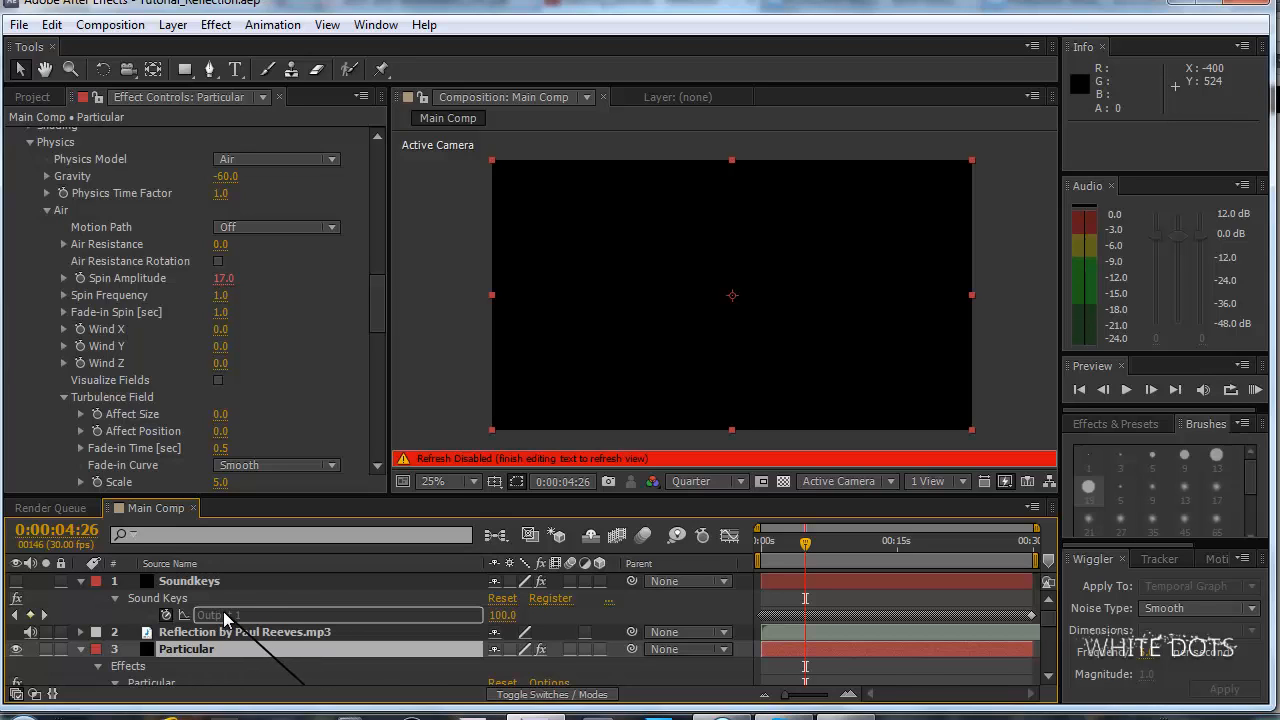
{"action": "left_click_drag", "start_coordinate": [224, 613], "coordinate": [224, 614]}
{"action": "left_click", "coordinate": [687, 636]}
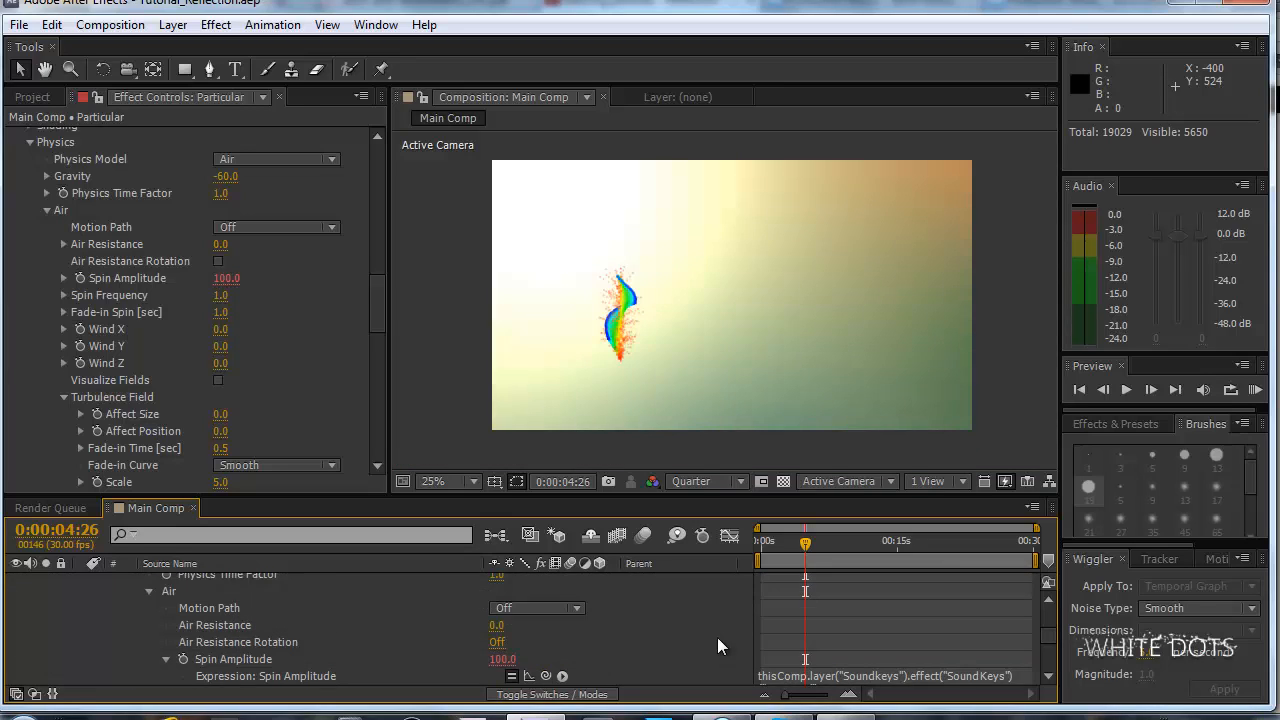
{"action": "scroll", "coordinate": [780, 625], "scroll_direction": "down", "scroll_amount": 2}
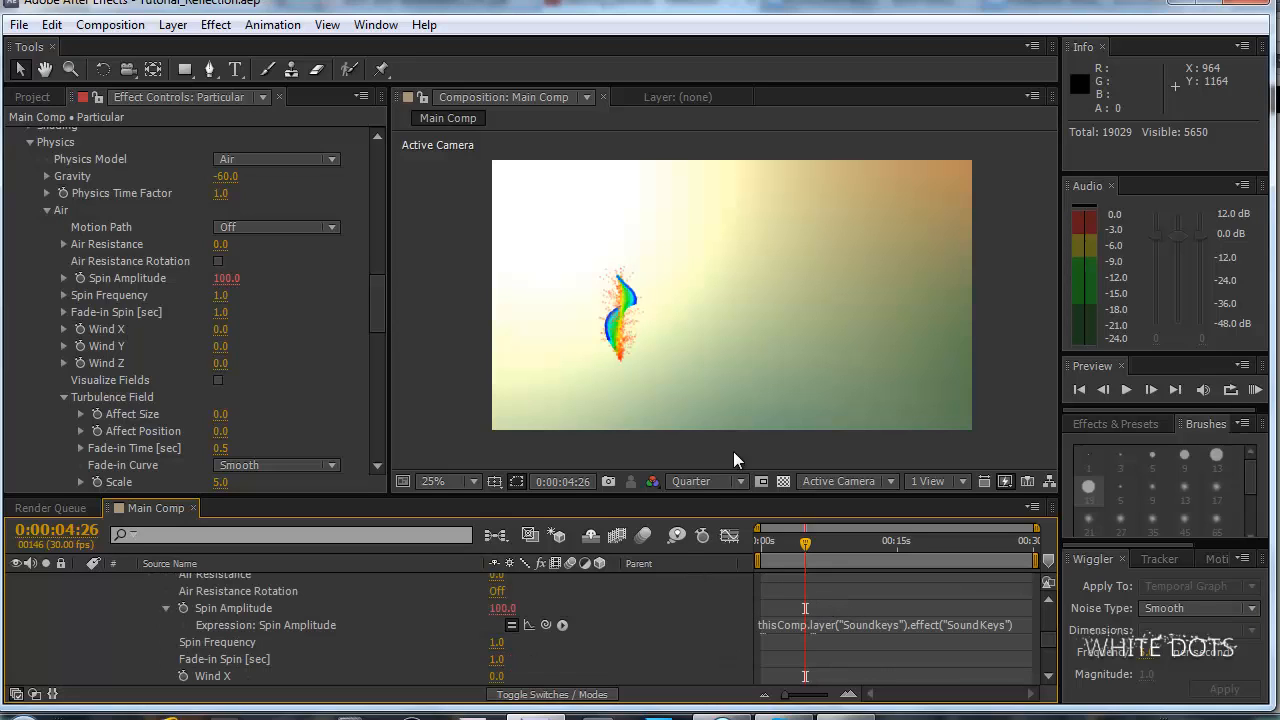
RAM preview the composition, trim the work area to start at about 3 seconds, and preview it again.
{"action": "key", "text": "KP_0"}
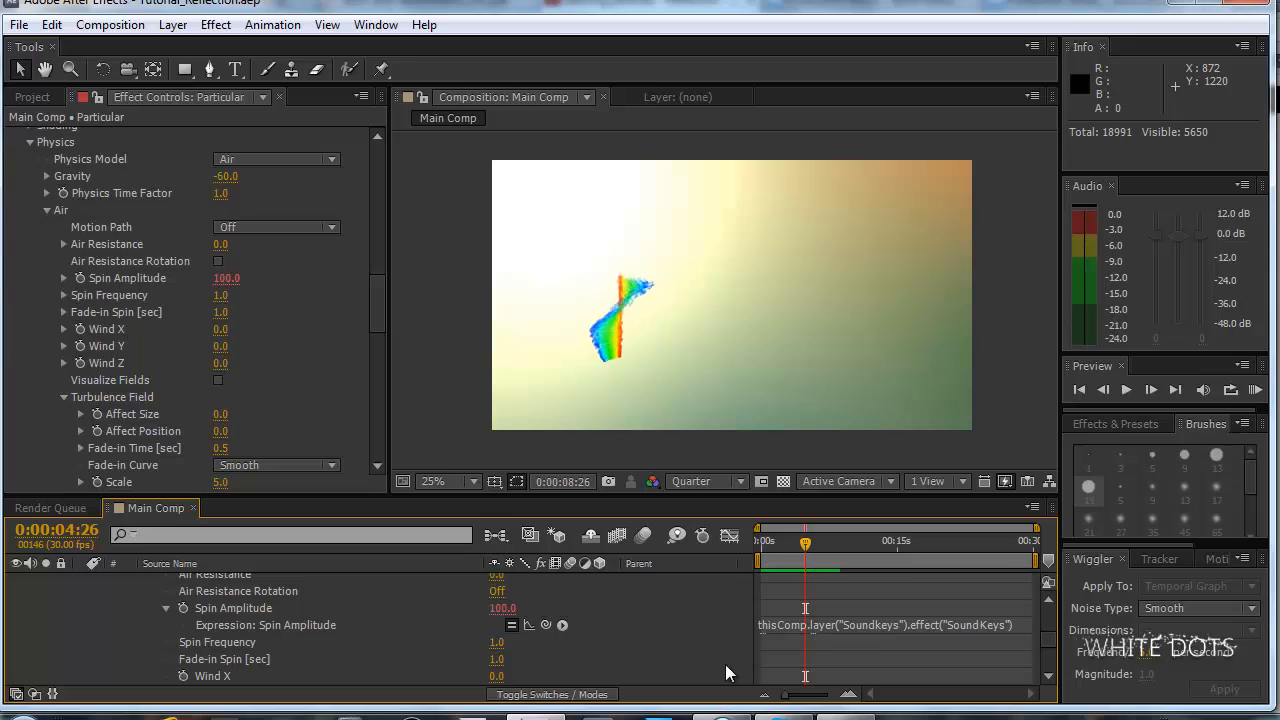
{"action": "key", "text": "space"}
{"action": "key", "text": "space"}
{"action": "left_click_drag", "start_coordinate": [755, 563], "coordinate": [783, 560]}
{"action": "key", "text": "KP_0"}
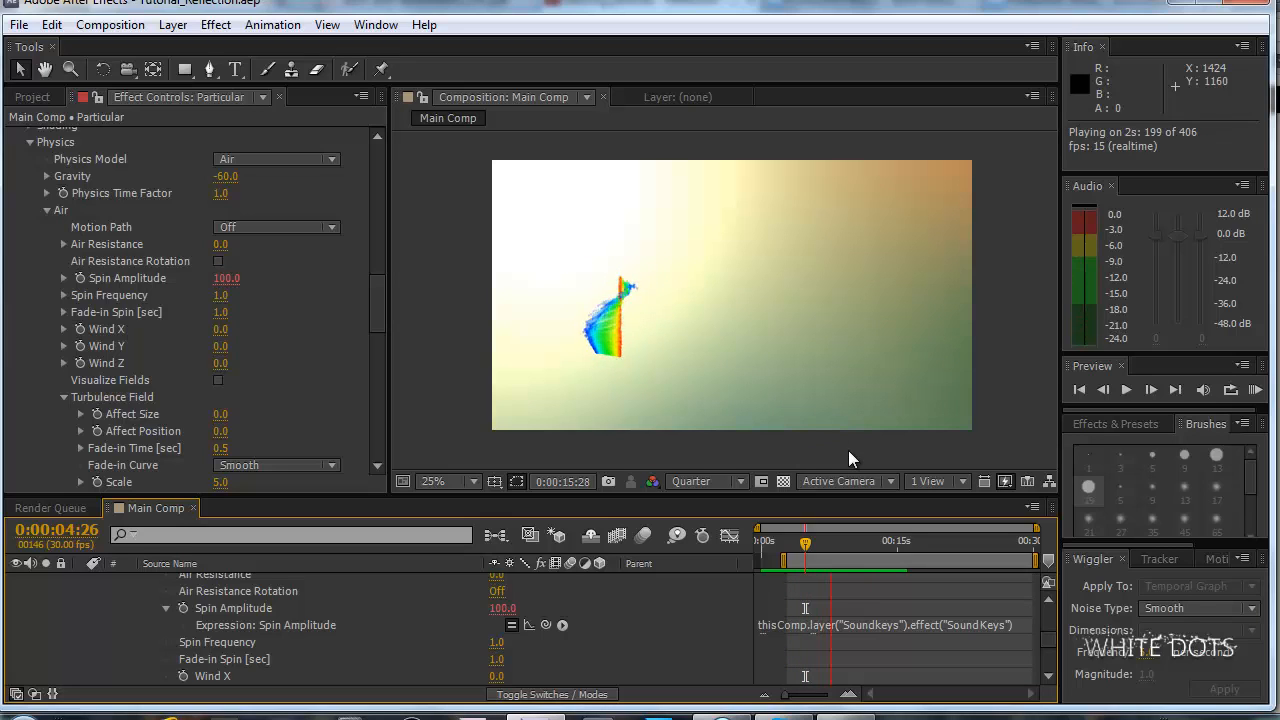
{"action": "key", "text": "space"}
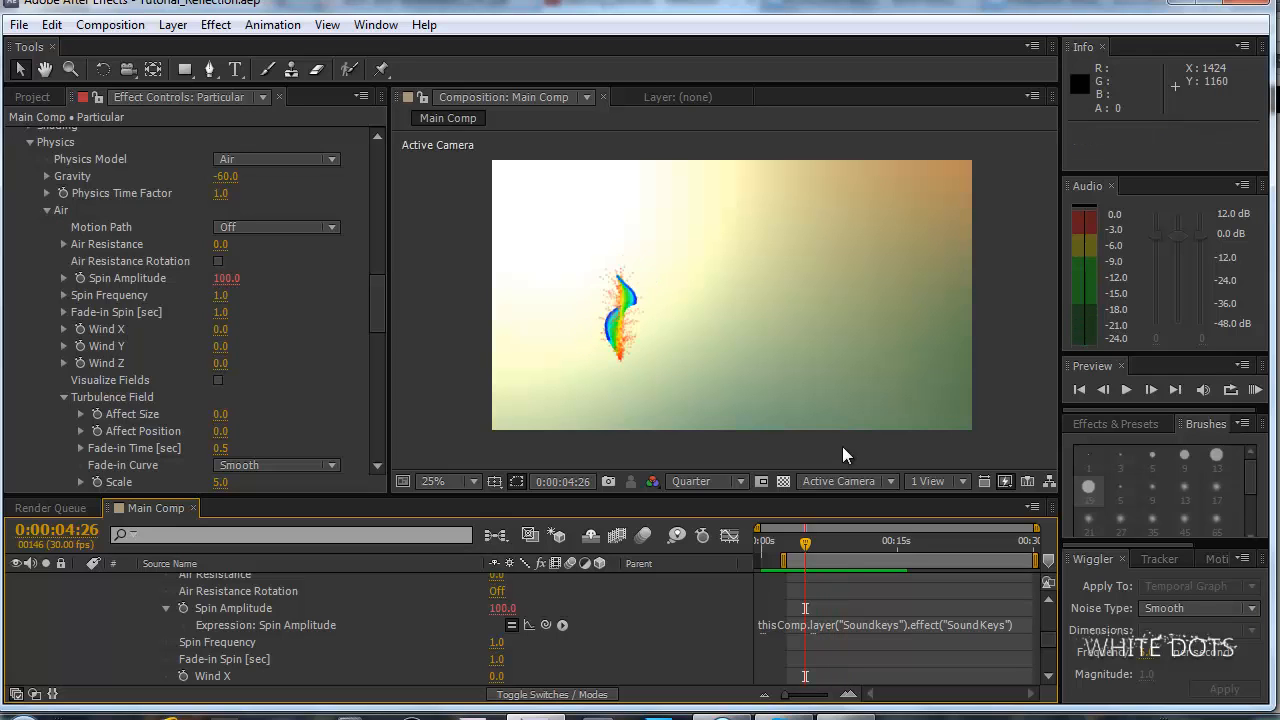
Zoom the composition view to 50%, set the preview resolution to Half, and play the particle animation.
{"action": "scroll", "coordinate": [725, 330], "scroll_direction": "up", "scroll_amount": 2}
{"action": "left_click_drag", "start_coordinate": [720, 356], "coordinate": [882, 269]}
{"action": "left_click", "coordinate": [731, 475]}
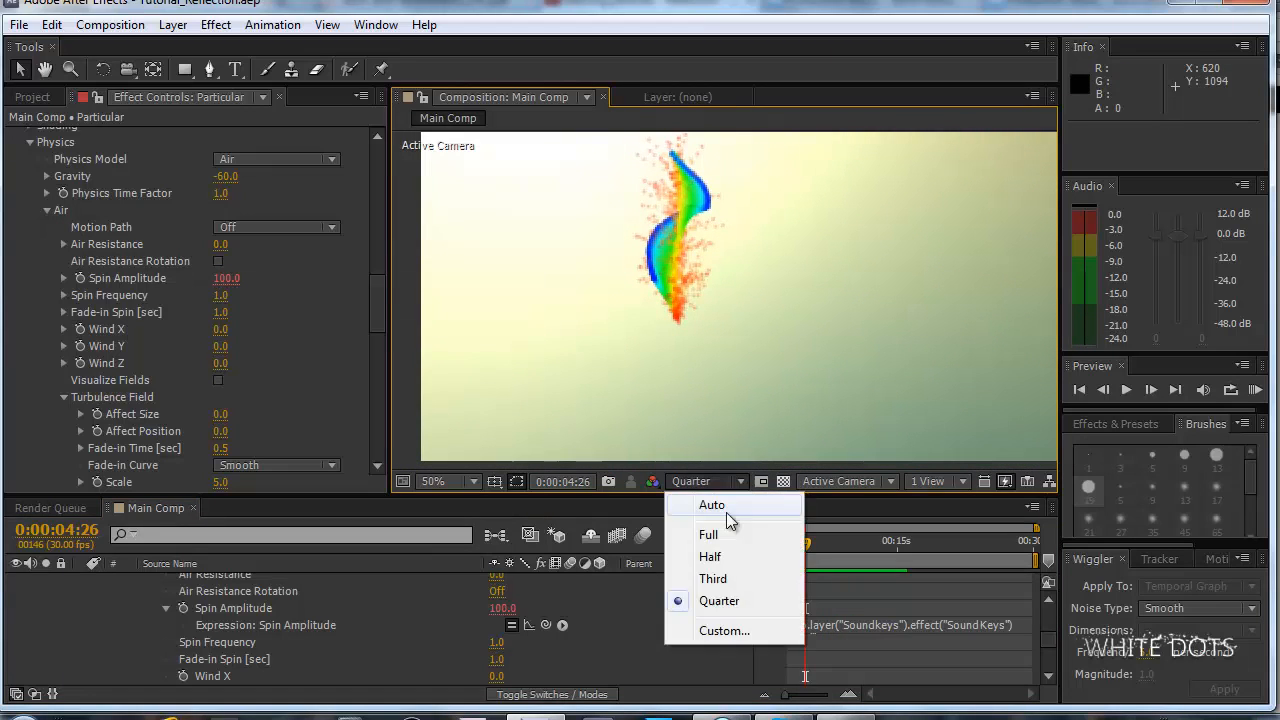
{"action": "left_click", "coordinate": [739, 553]}
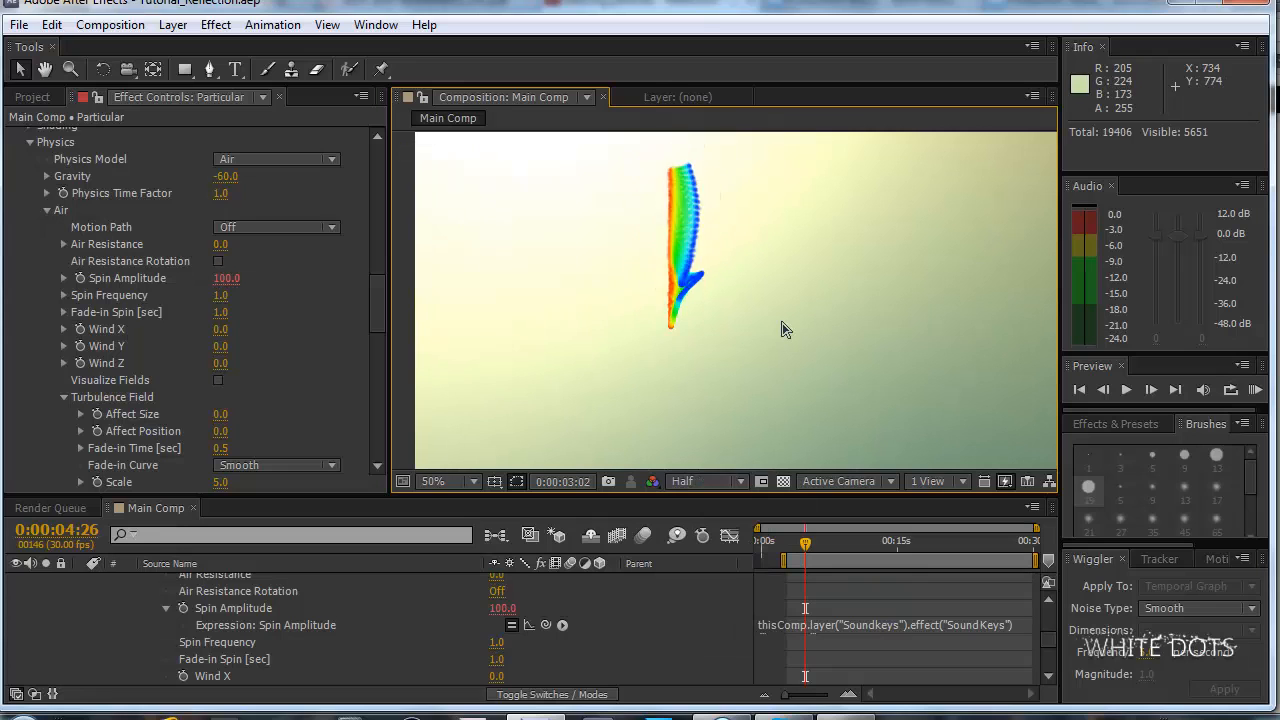
{"action": "key", "text": "space"}
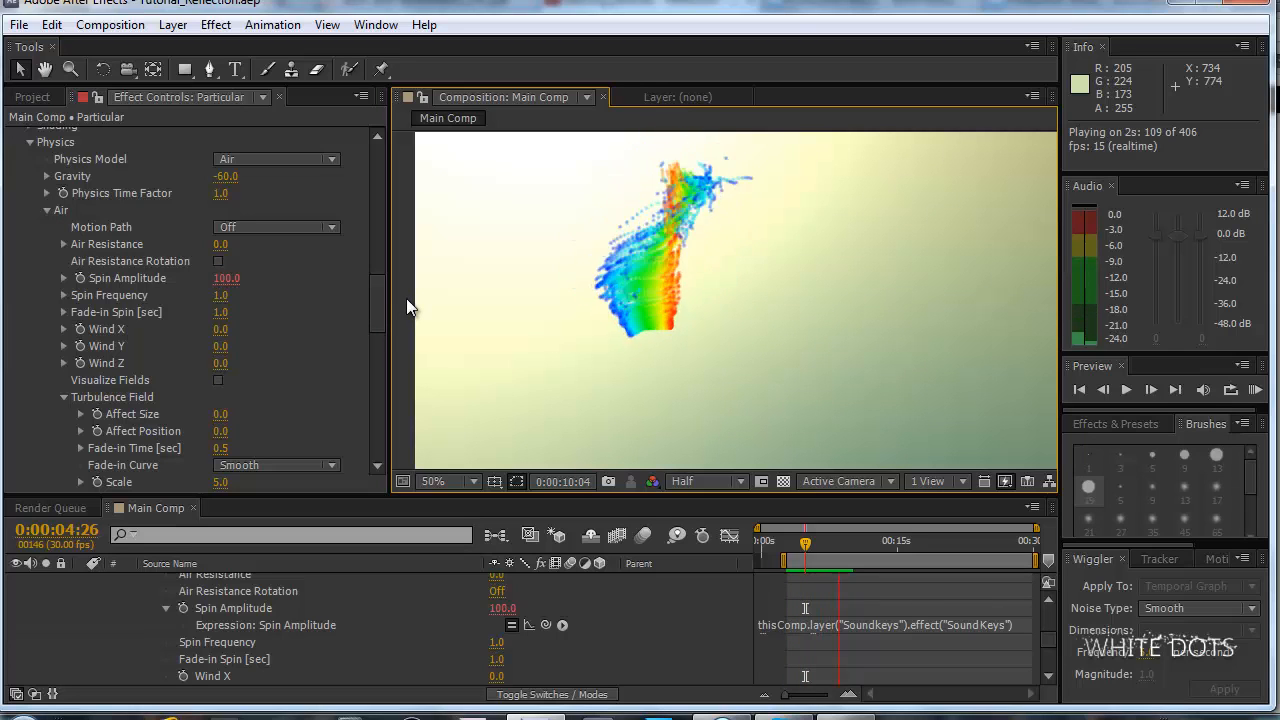
Try a Size of 3 for Particular's Aux System particles and compare the look in the composition view.
{"action": "left_click", "coordinate": [377, 299]}
{"action": "mouse_move", "coordinate": [377, 298]}
{"action": "left_mouse_down"}
{"action": "mouse_move", "coordinate": [370, 274]}
{"action": "mouse_move", "coordinate": [377, 296]}
{"action": "left_mouse_up"}
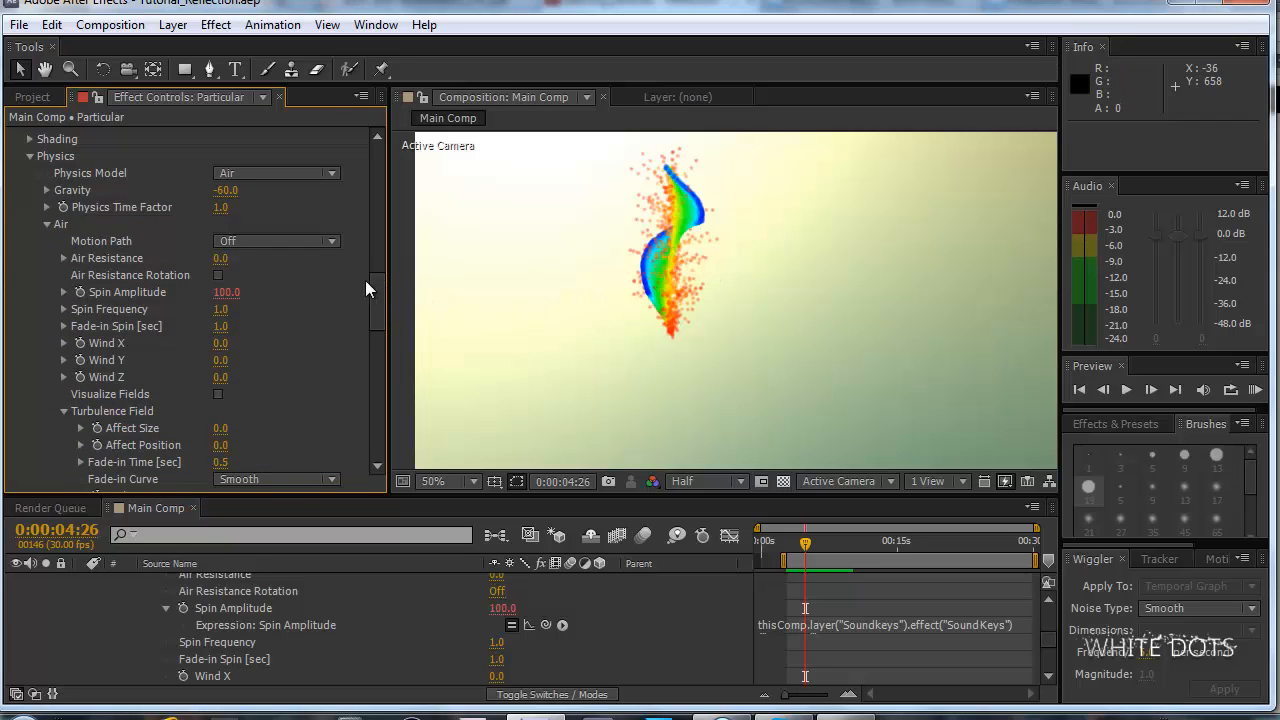
{"action": "left_click_drag", "start_coordinate": [379, 284], "coordinate": [369, 358]}
{"action": "left_click", "coordinate": [219, 352]}
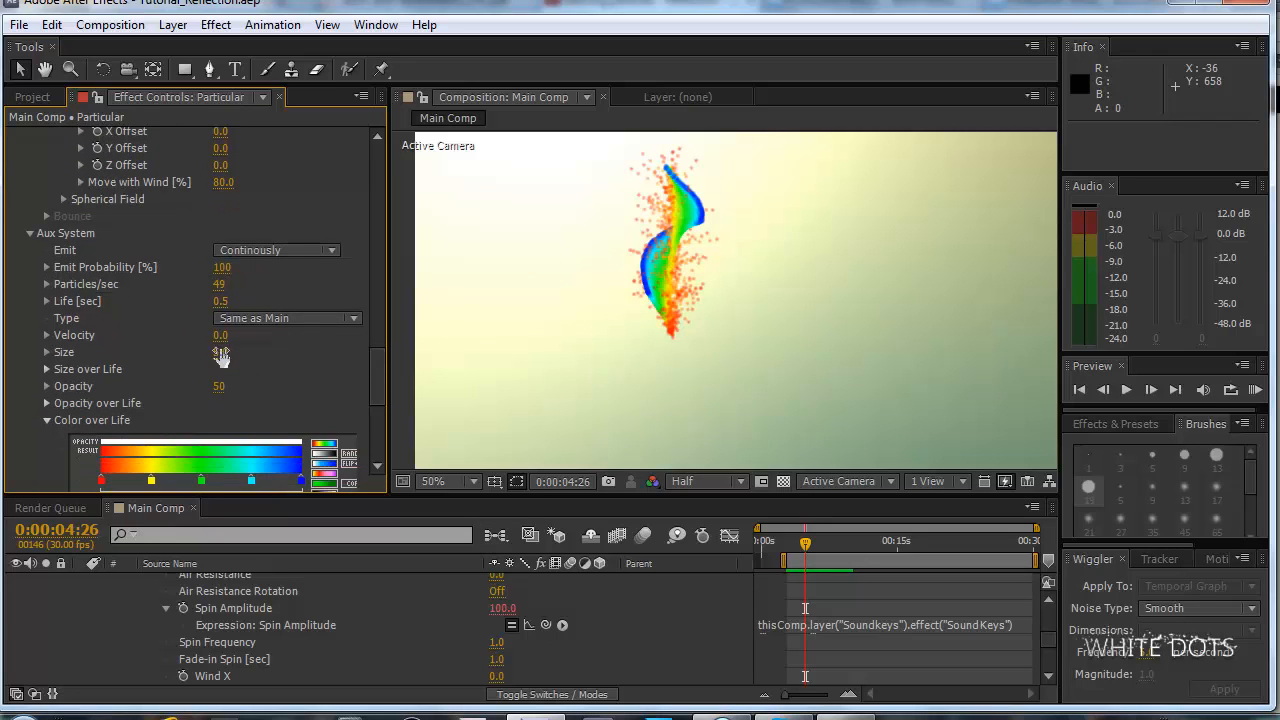
{"action": "type", "text": "3"}
{"action": "left_click", "coordinate": [305, 363]}
{"action": "key", "text": "comma"}
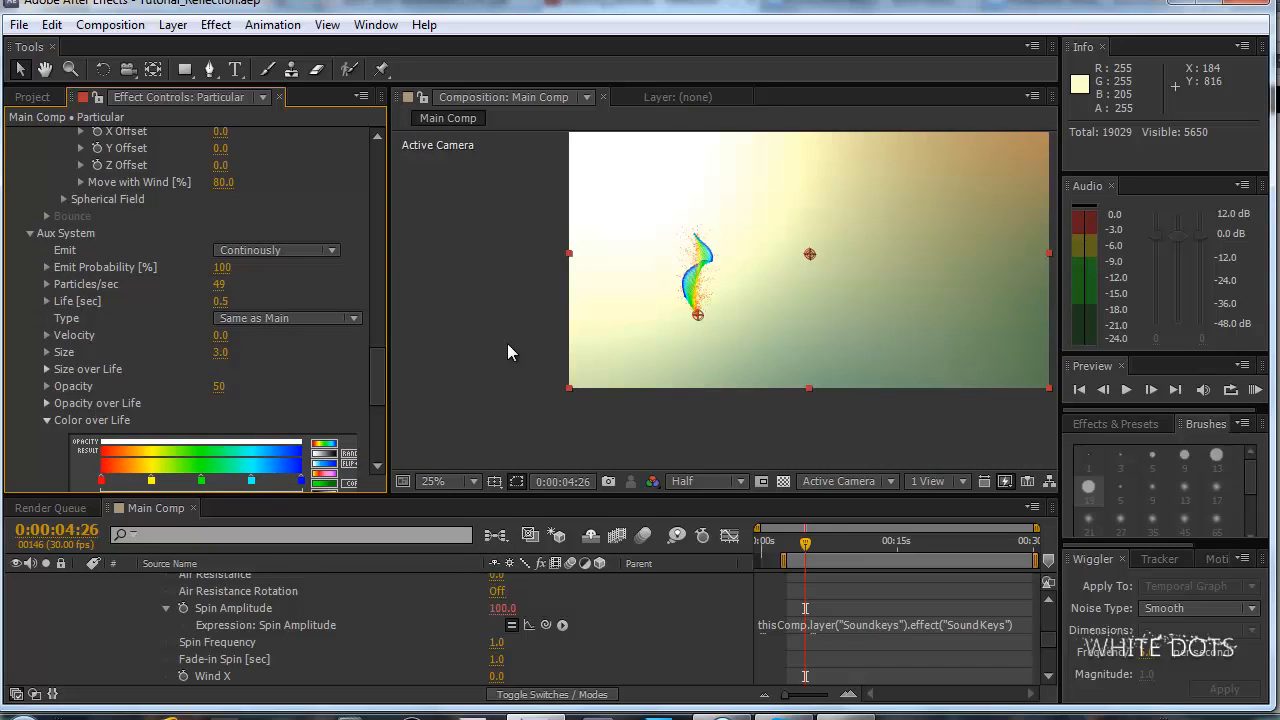
{"action": "key", "text": "period"}
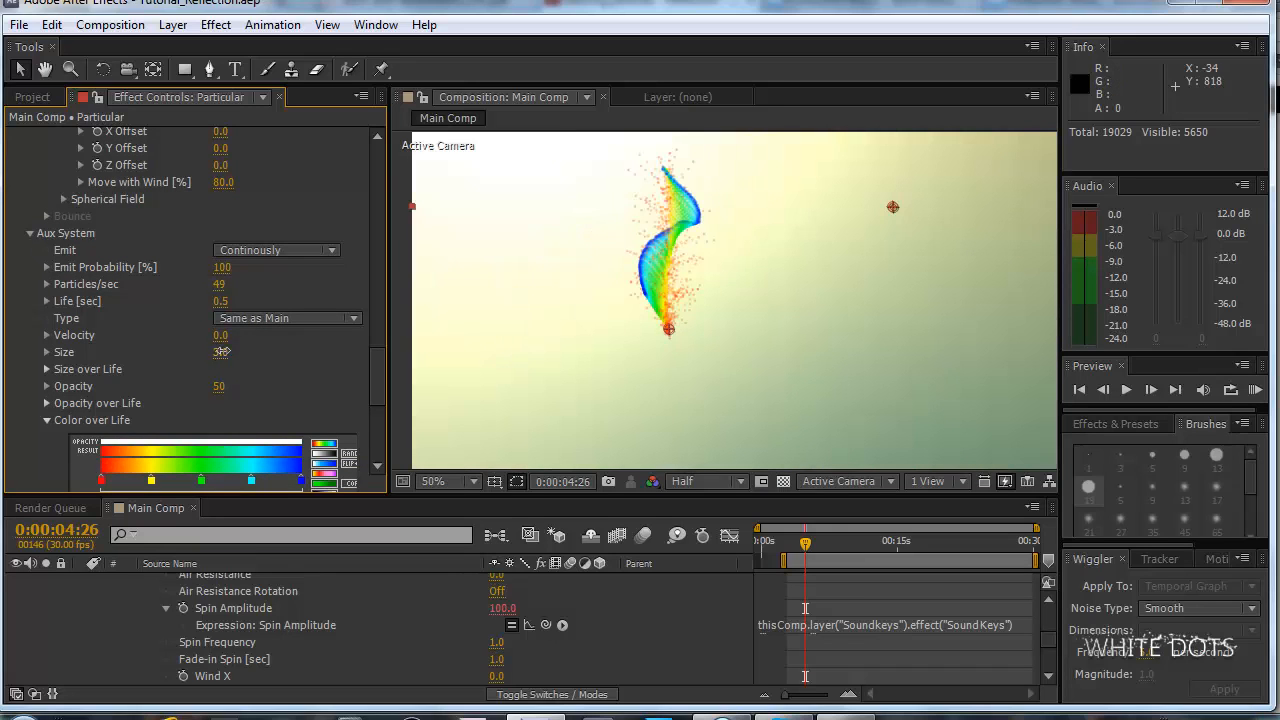
Set the Aux System particle Size to 5 and check the particles at different magnifications.
{"action": "left_click", "coordinate": [222, 351]}
{"action": "type", "text": "5"}
{"action": "key", "text": "Return"}
{"action": "scroll", "coordinate": [618, 230], "scroll_direction": "down", "scroll_amount": 2}
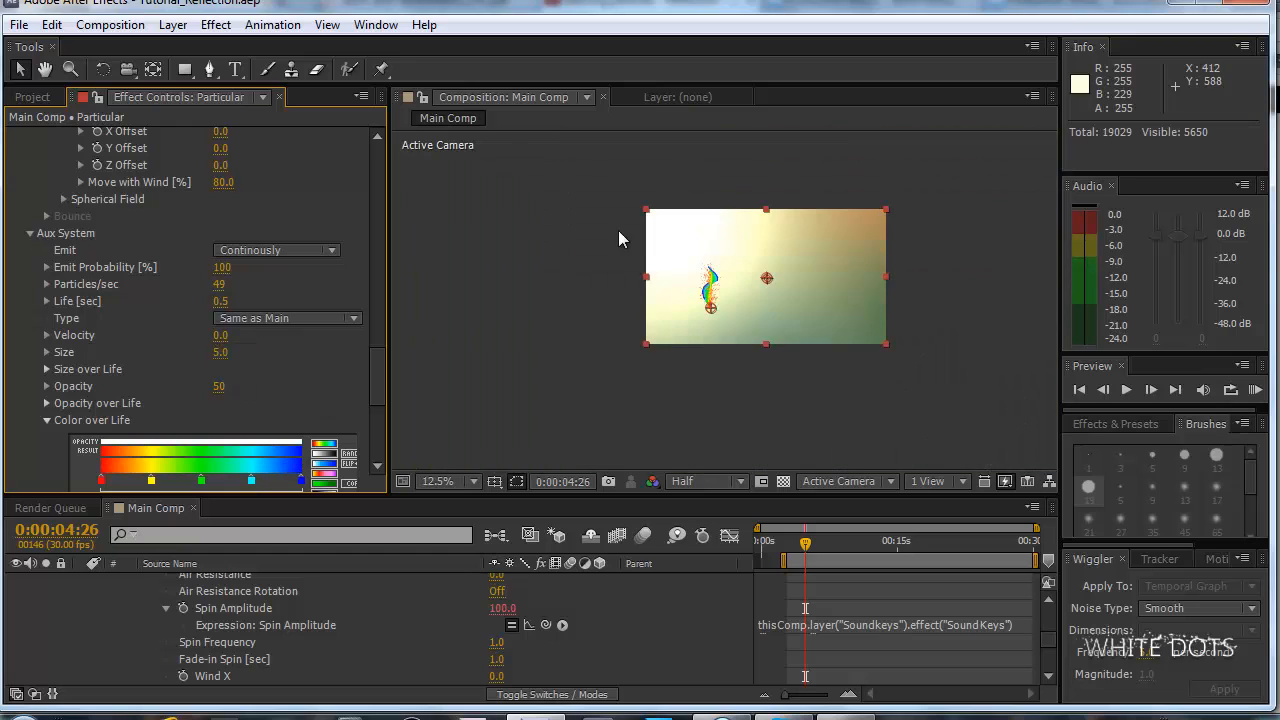
{"action": "scroll", "coordinate": [620, 230], "scroll_direction": "up", "scroll_amount": 1}
{"action": "scroll", "coordinate": [620, 228], "scroll_direction": "down", "scroll_amount": 1}
{"action": "scroll", "coordinate": [621, 229], "scroll_direction": "up", "scroll_amount": 1}
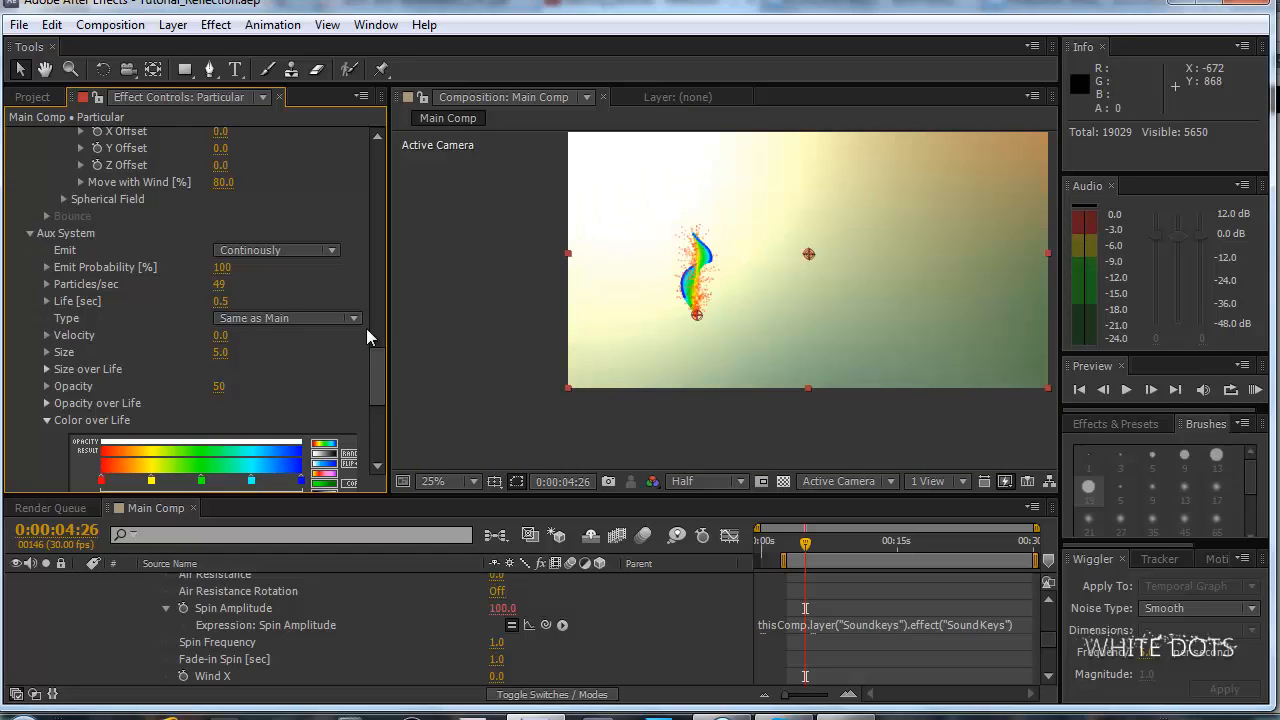
Try an Emitter Particles/sec value of 1000 in Particular and view the particles up close.
{"action": "scroll", "coordinate": [371, 364], "scroll_direction": "up", "scroll_amount": 10}
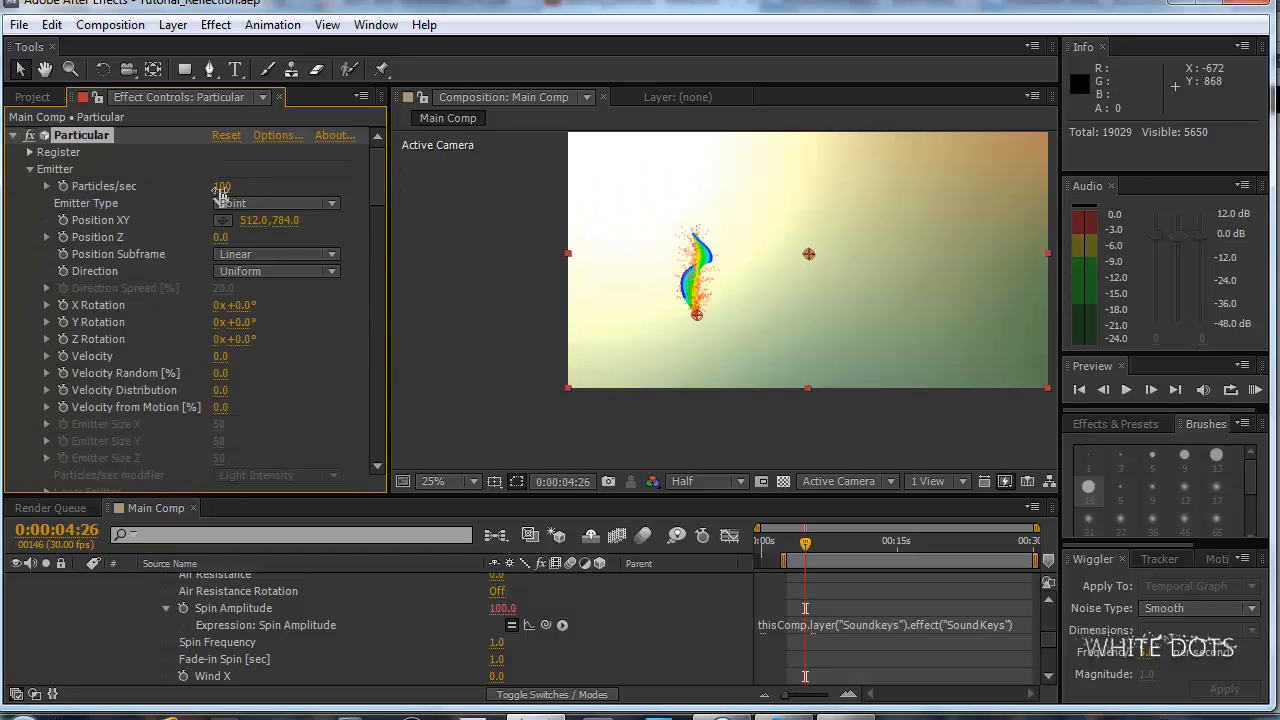
{"action": "left_click", "coordinate": [227, 187]}
{"action": "type", "text": "50"}
{"action": "key", "text": "Return"}
{"action": "scroll", "coordinate": [559, 251], "scroll_direction": "up", "scroll_amount": 1}
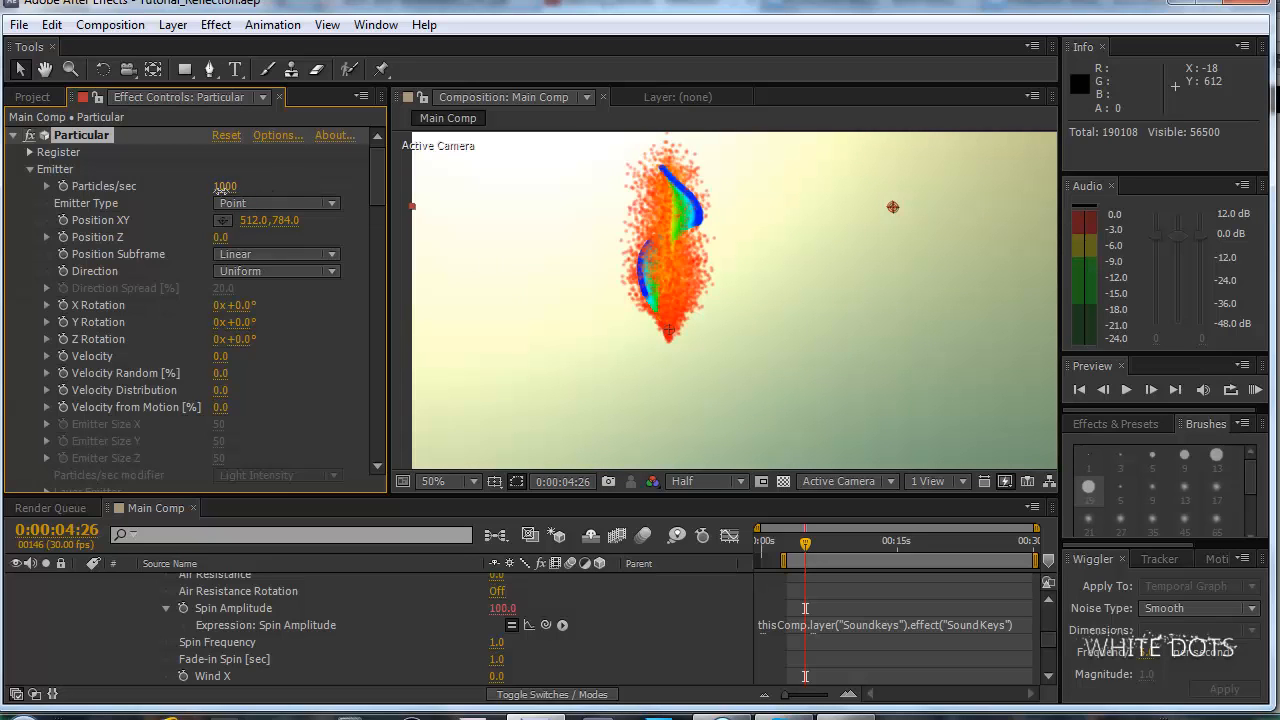
Set Particular's Emitter Particles/sec to 50.
{"action": "left_click", "coordinate": [225, 186]}
{"action": "type", "text": "50"}
{"action": "key", "text": "Return"}
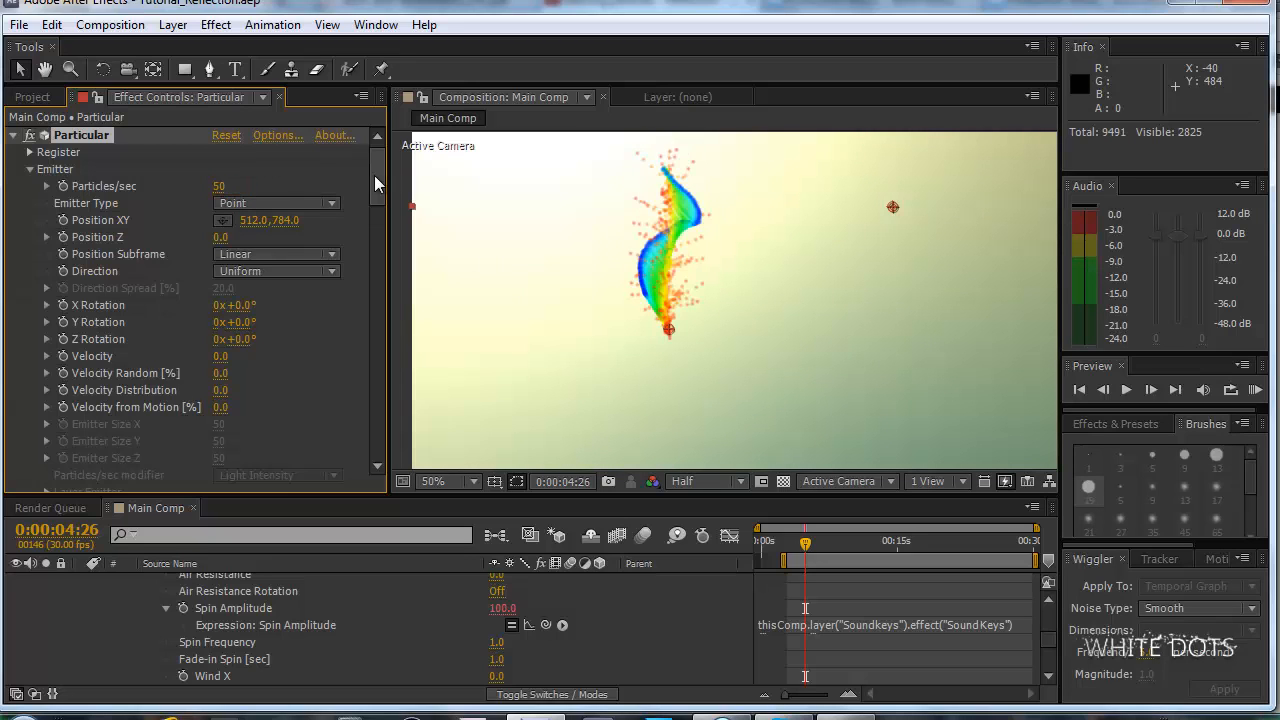
Set the Aux System's Particles/sec to 115 and move the current time to 0:00:07:08.
{"action": "left_click_drag", "start_coordinate": [374, 175], "coordinate": [362, 374]}
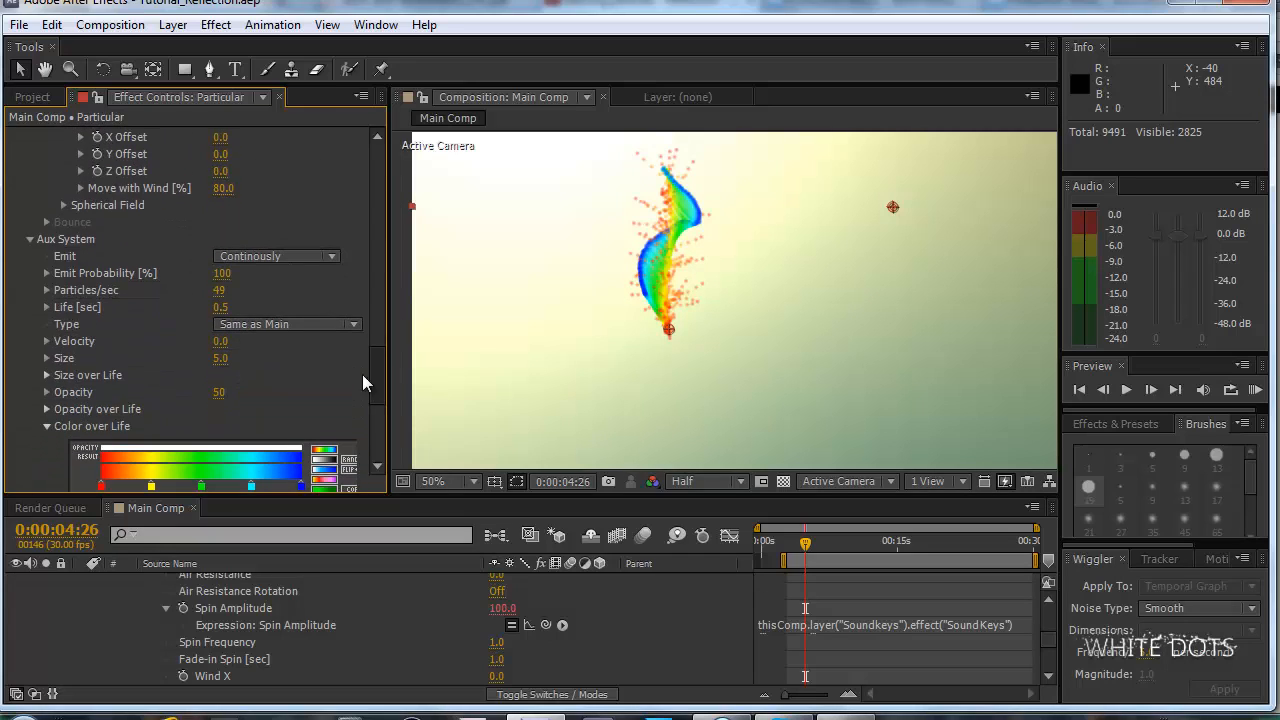
{"action": "left_click_drag", "start_coordinate": [227, 287], "coordinate": [288, 286]}
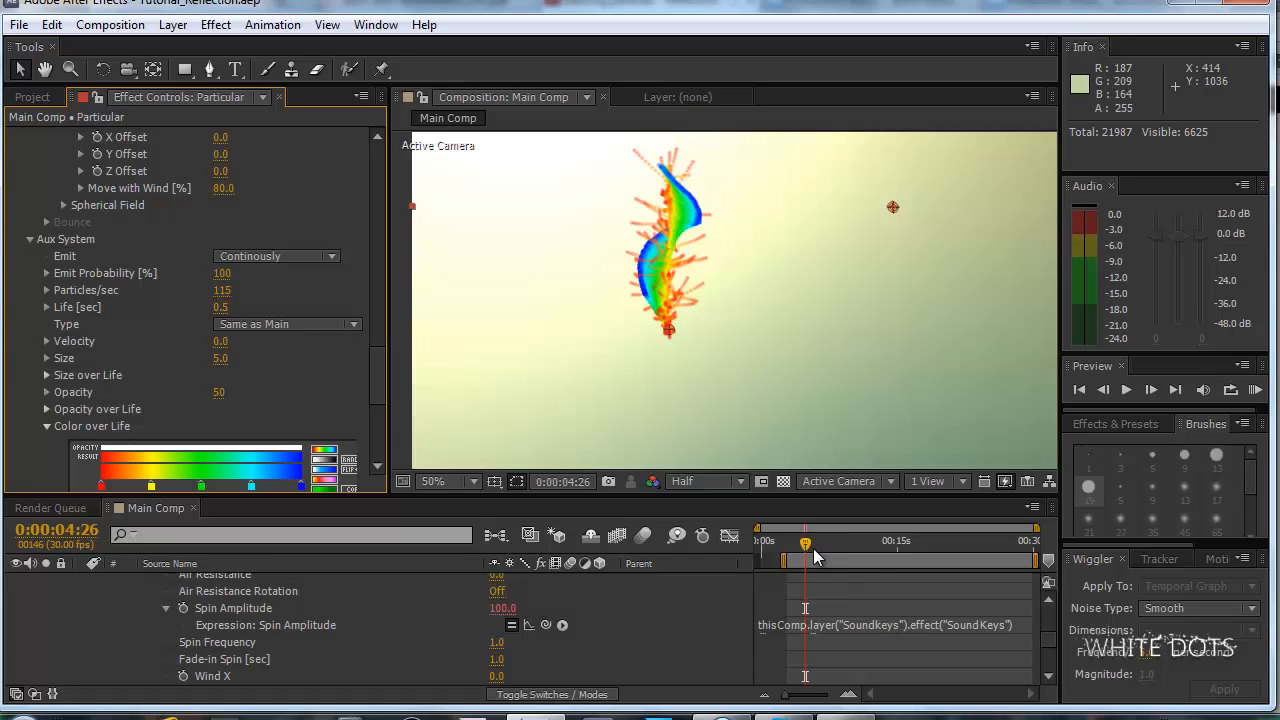
{"action": "left_click_drag", "start_coordinate": [801, 544], "coordinate": [825, 544]}
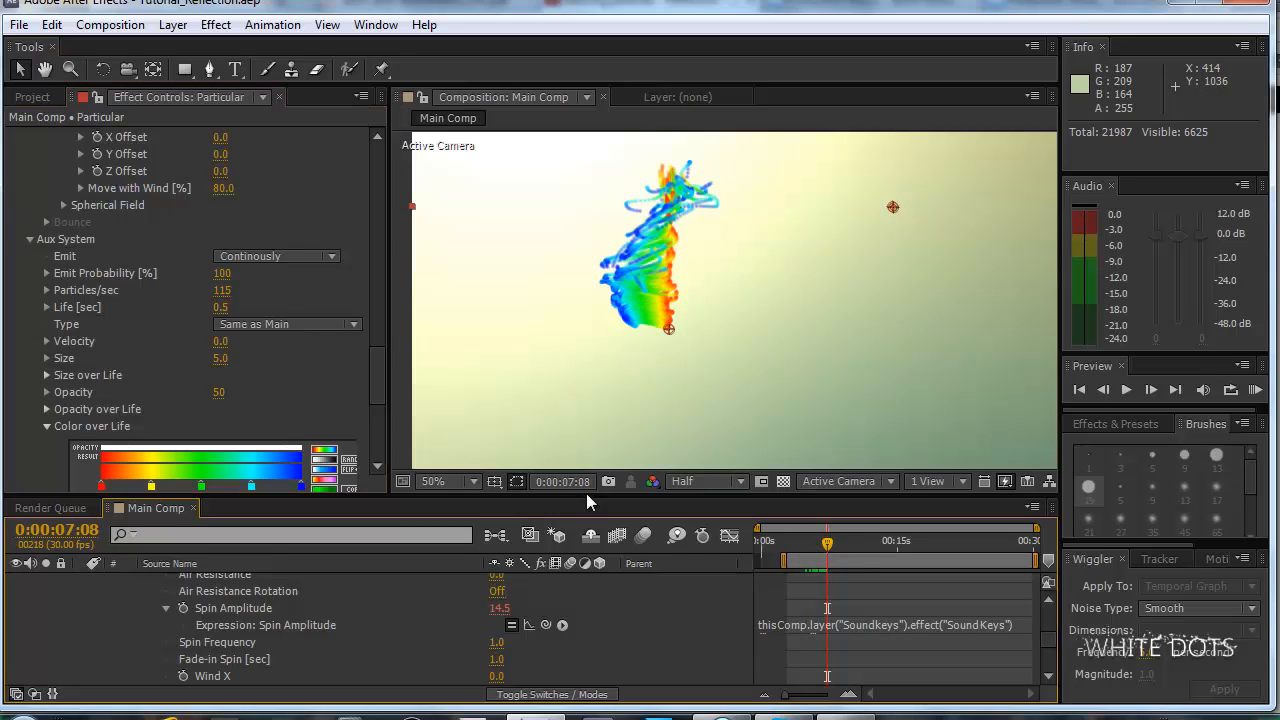
Set the Aux System particle Size to 3 and move the current time to 0:00:08:25.
{"action": "left_click_drag", "start_coordinate": [220, 355], "coordinate": [214, 355]}
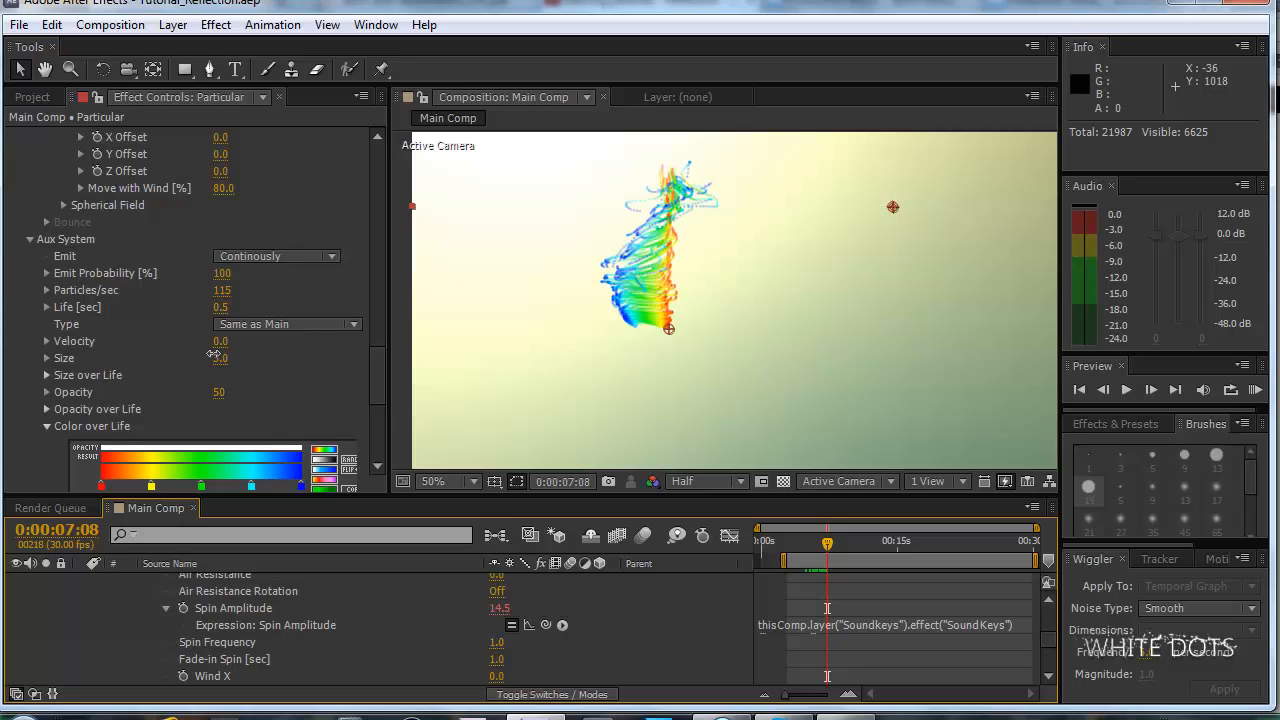
{"action": "left_click_drag", "start_coordinate": [827, 550], "coordinate": [841, 552]}
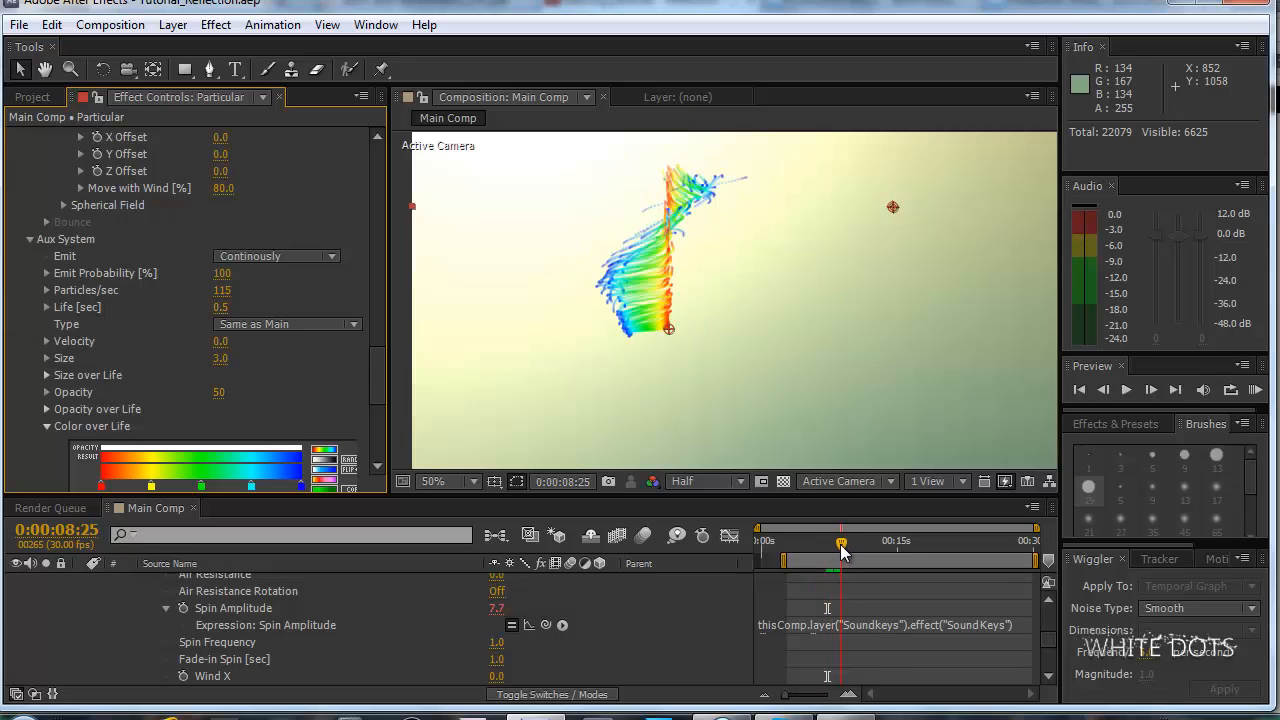
{"action": "scroll", "coordinate": [374, 375], "scroll_direction": "down", "scroll_amount": 2}
{"action": "mouse_move", "coordinate": [377, 383]}
{"action": "left_mouse_down"}
{"action": "mouse_move", "coordinate": [374, 309]}
{"action": "mouse_move", "coordinate": [380, 381]}
{"action": "mouse_move", "coordinate": [380, 370]}
{"action": "left_mouse_up"}
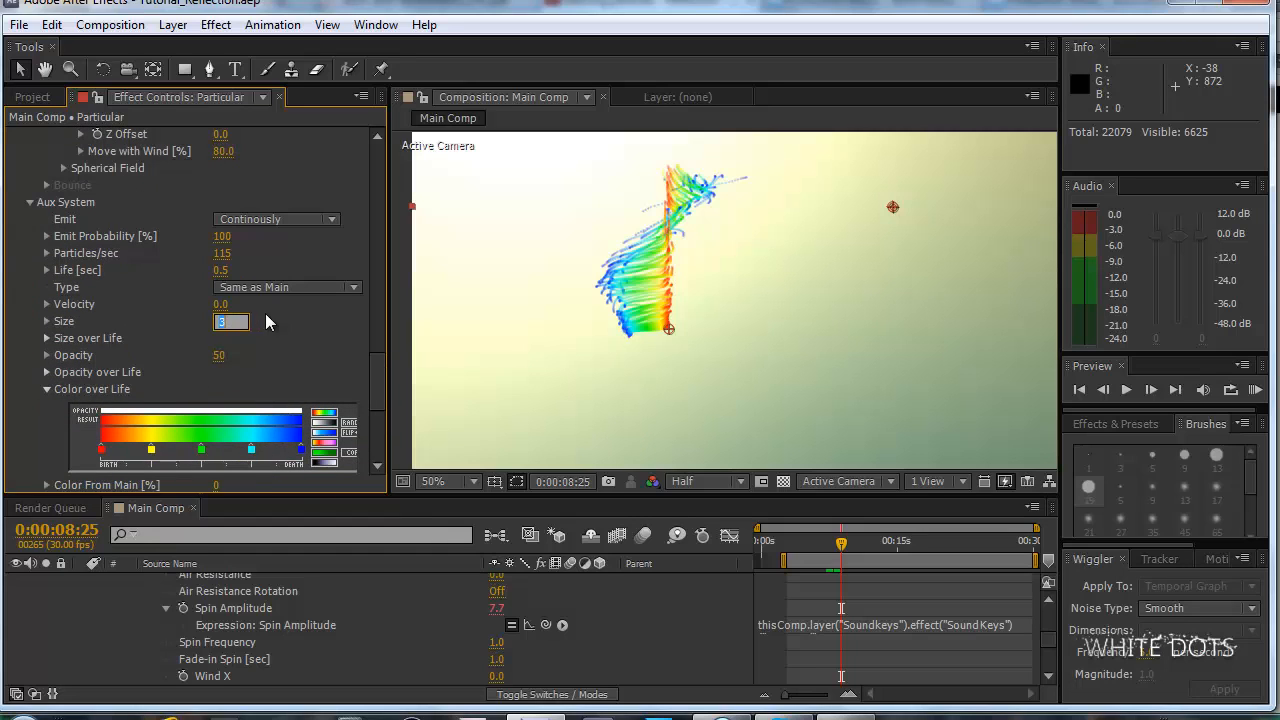
Inspect the thinner particle trails up close and RAM preview the work area.
{"action": "scroll", "coordinate": [619, 297], "scroll_direction": "down", "scroll_amount": 2}
{"action": "scroll", "coordinate": [619, 289], "scroll_direction": "up", "scroll_amount": 1}
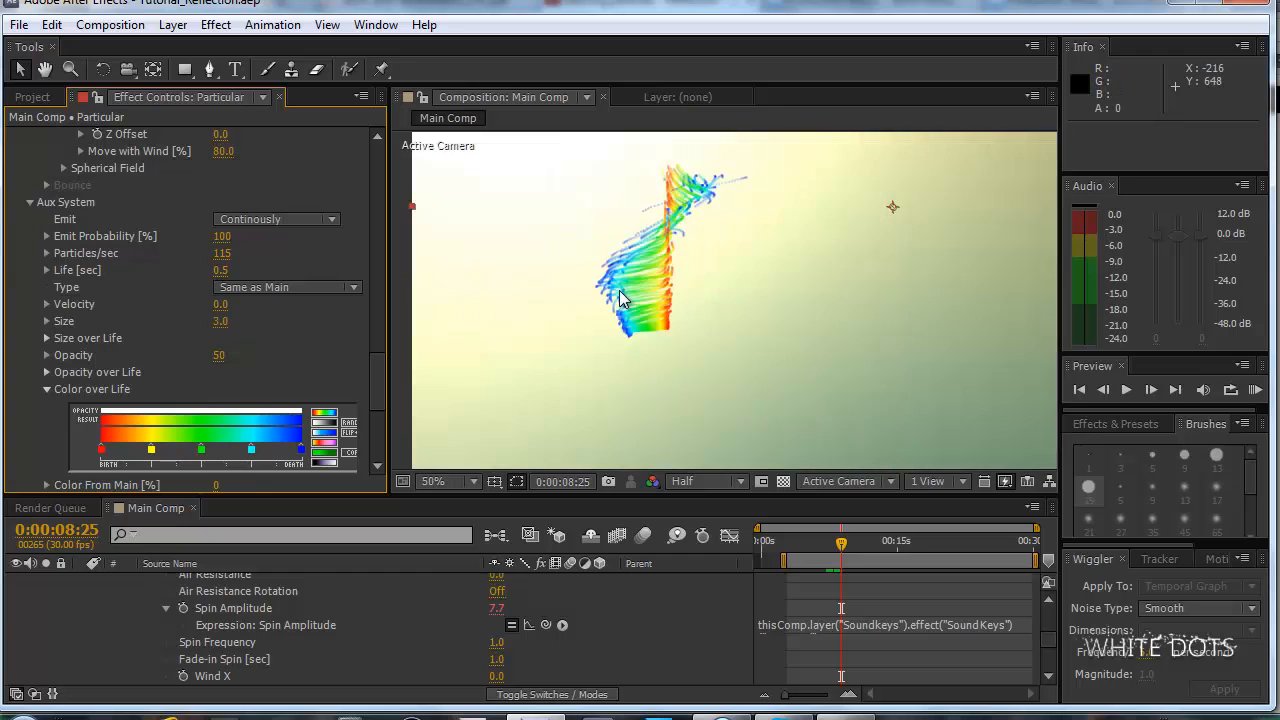
{"action": "scroll", "coordinate": [619, 290], "scroll_direction": "down", "scroll_amount": 1}
{"action": "scroll", "coordinate": [619, 290], "scroll_direction": "up", "scroll_amount": 1}
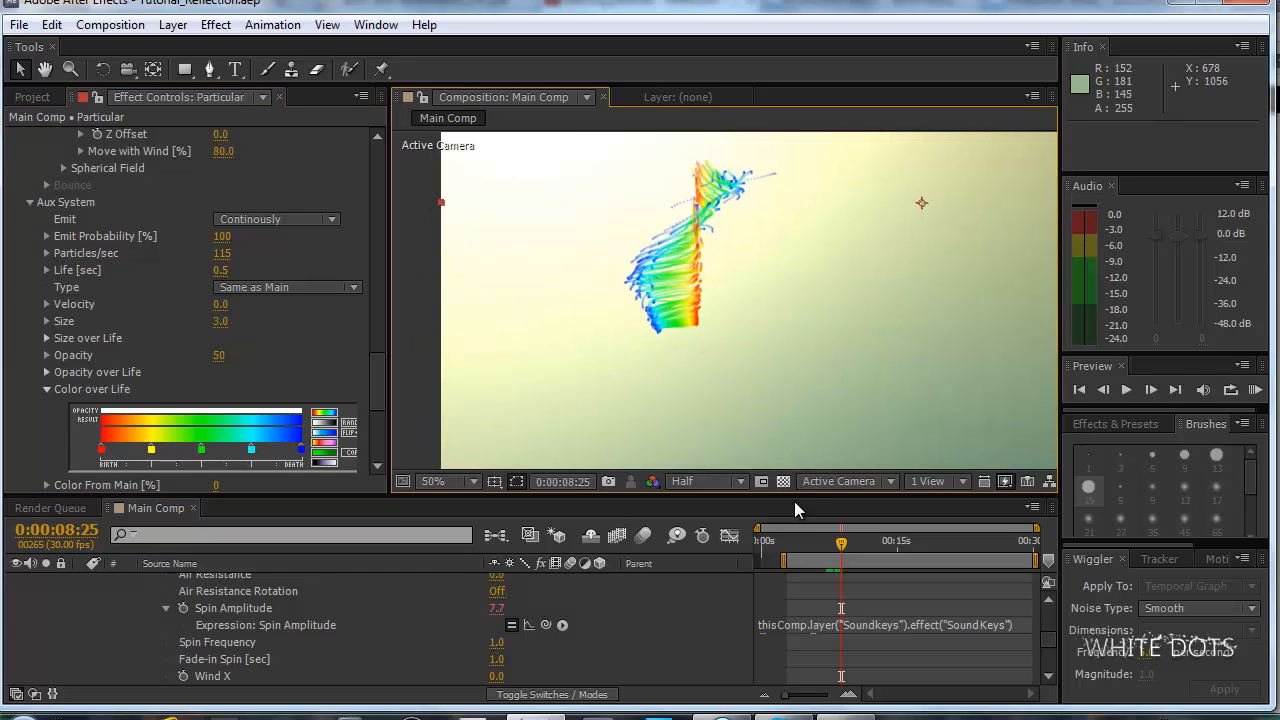
{"action": "key", "text": "KP_0"}
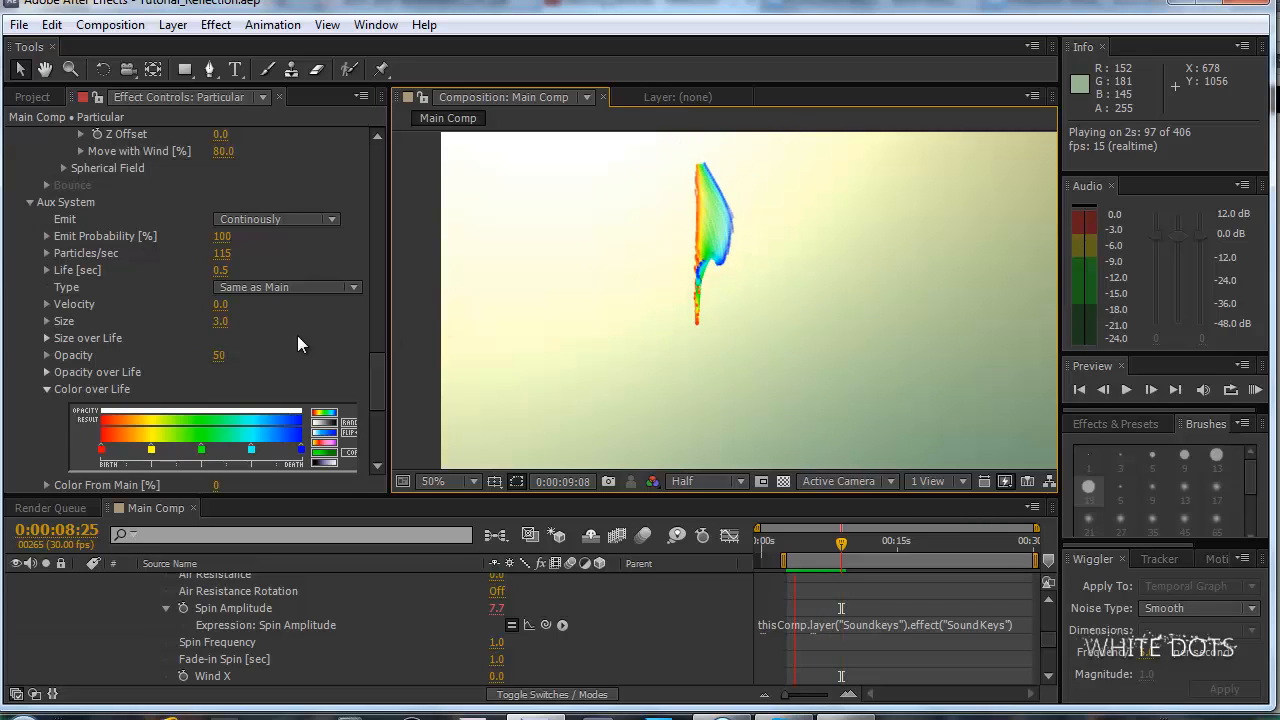
{"action": "key", "text": "space"}
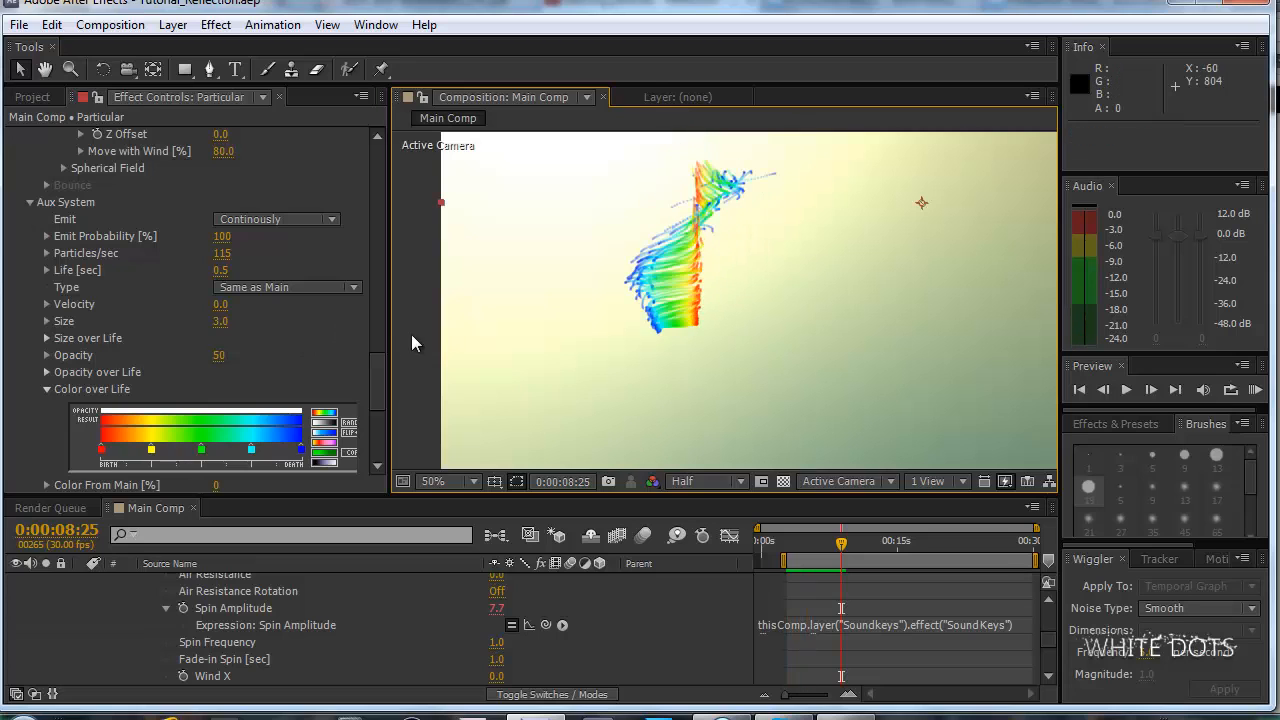
Try a Fade-in Spin of 0 seconds in Particular's Air settings and RAM preview the animation.
{"action": "left_click_drag", "start_coordinate": [375, 368], "coordinate": [384, 303]}
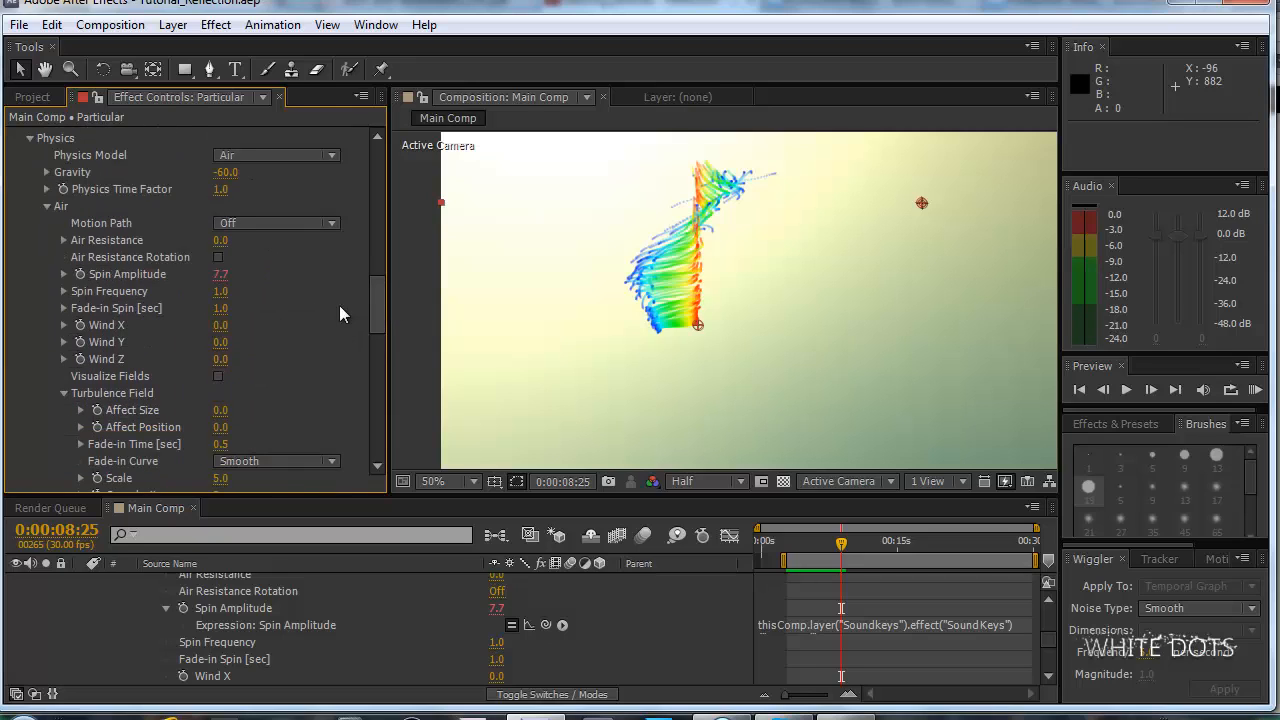
{"action": "left_click", "coordinate": [220, 308]}
{"action": "type", "text": "0"}
{"action": "key", "text": "Return"}
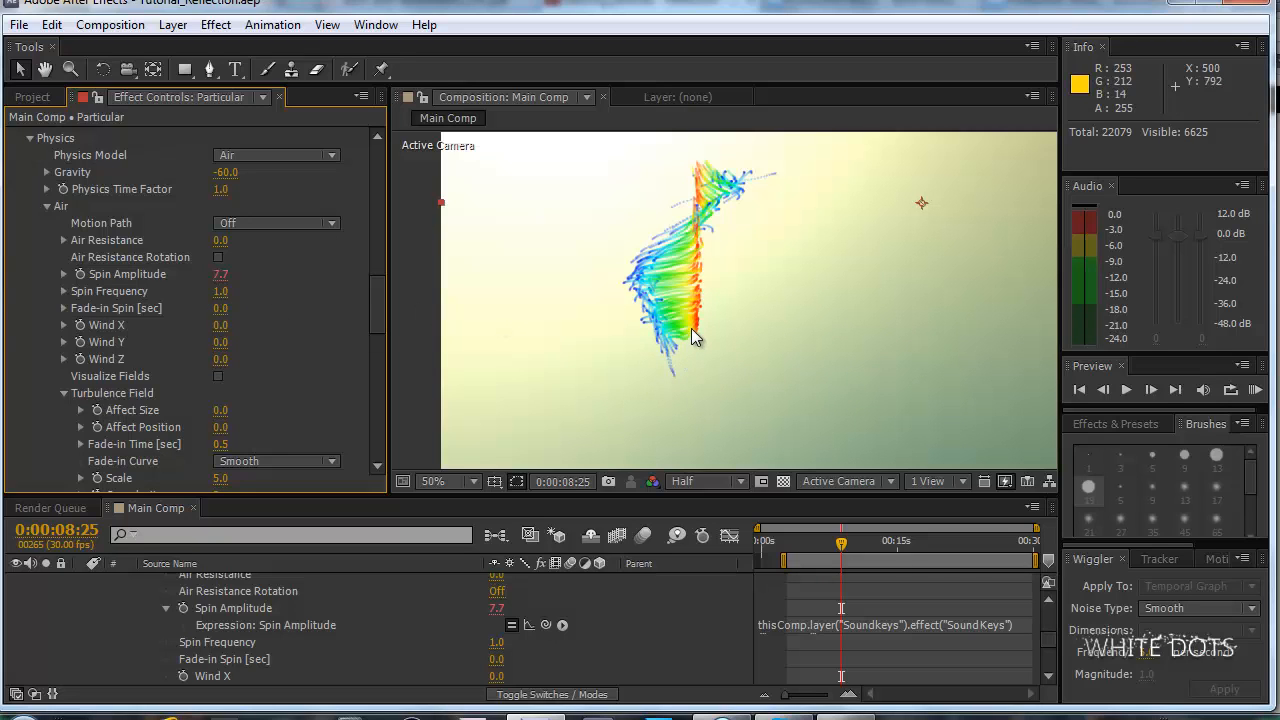
{"action": "key", "text": "KP_0"}
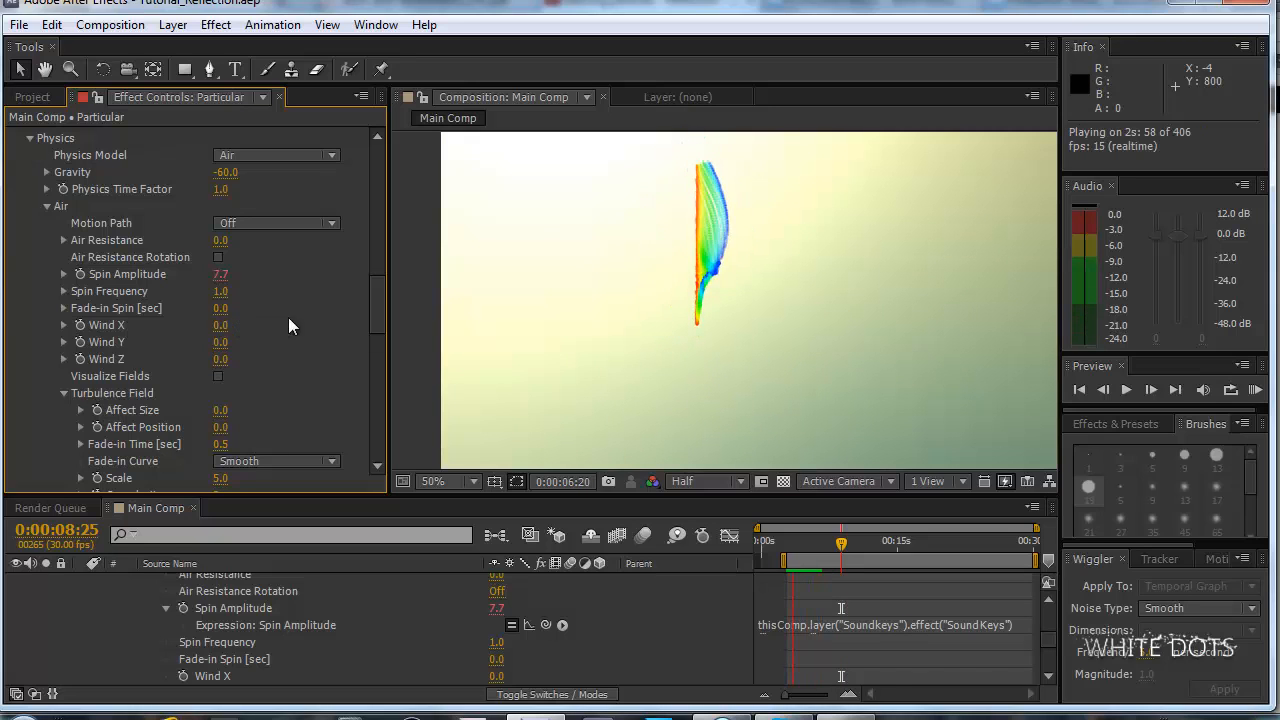
{"action": "key", "text": "space"}
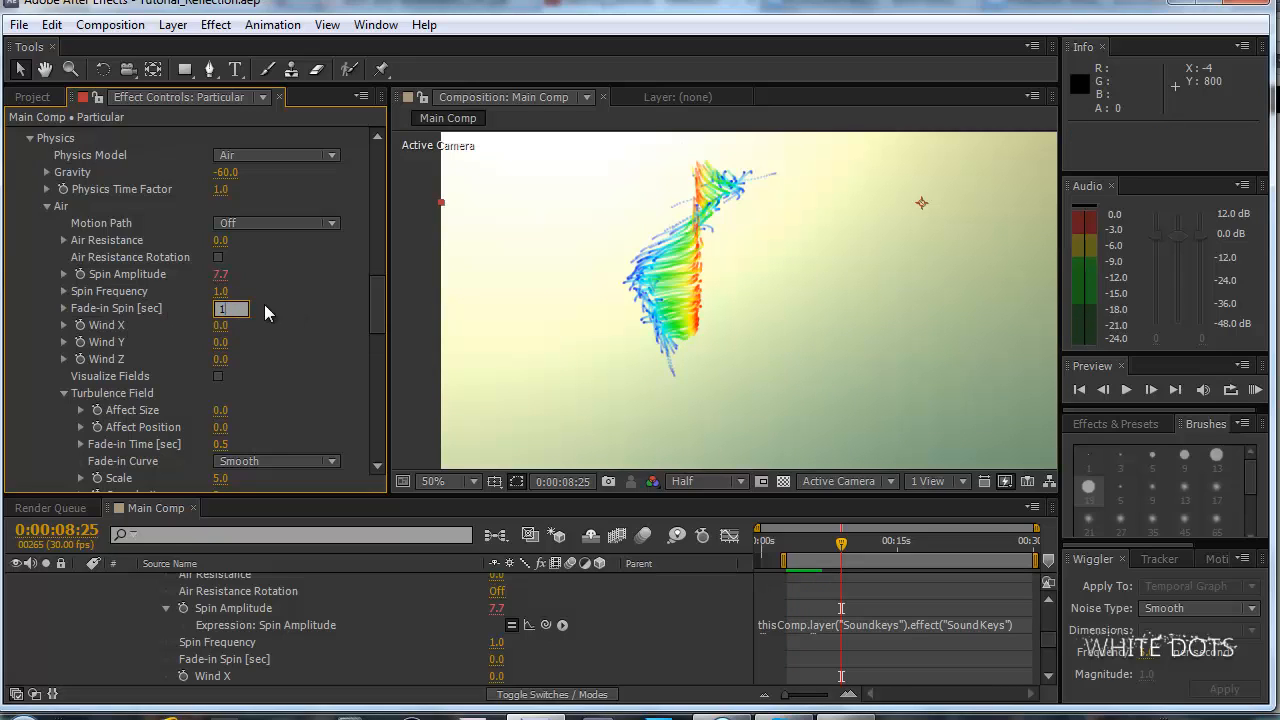
Try Fade-in Spin values of 1 and 2 seconds in Particular's Air settings and compare the particle trails.
{"action": "key", "text": "Return"}
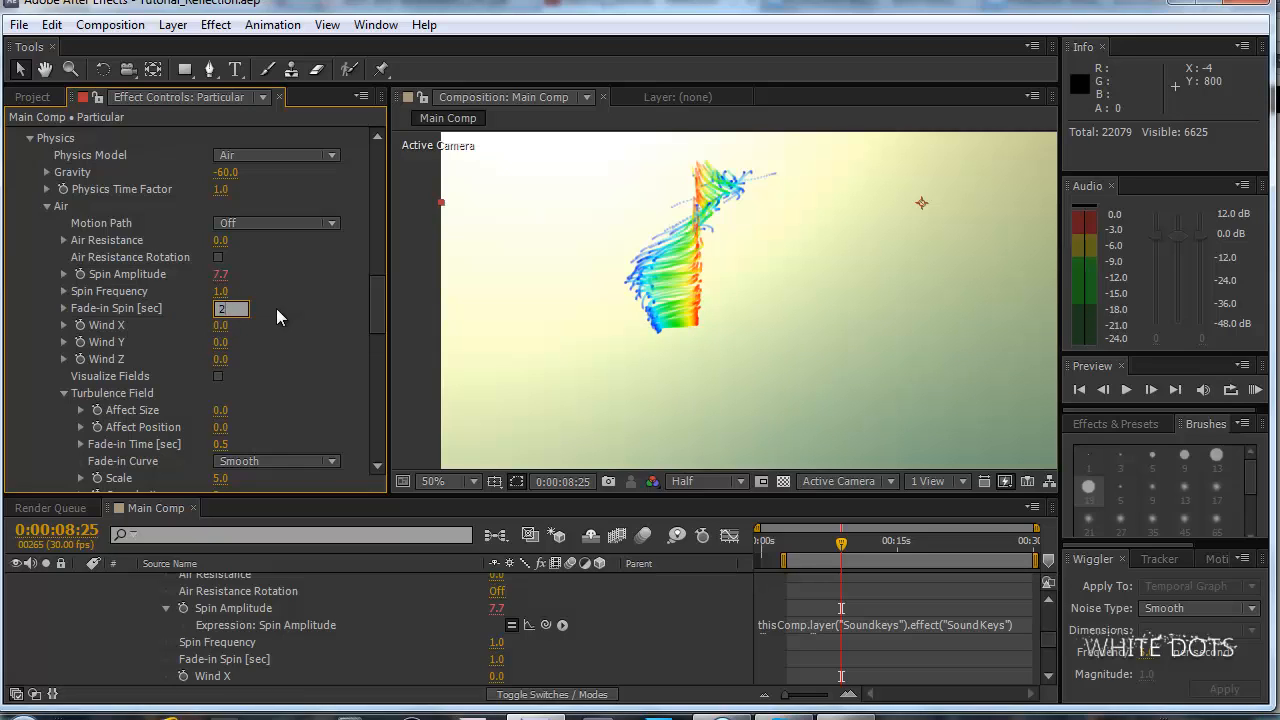
{"action": "key", "text": "Return"}
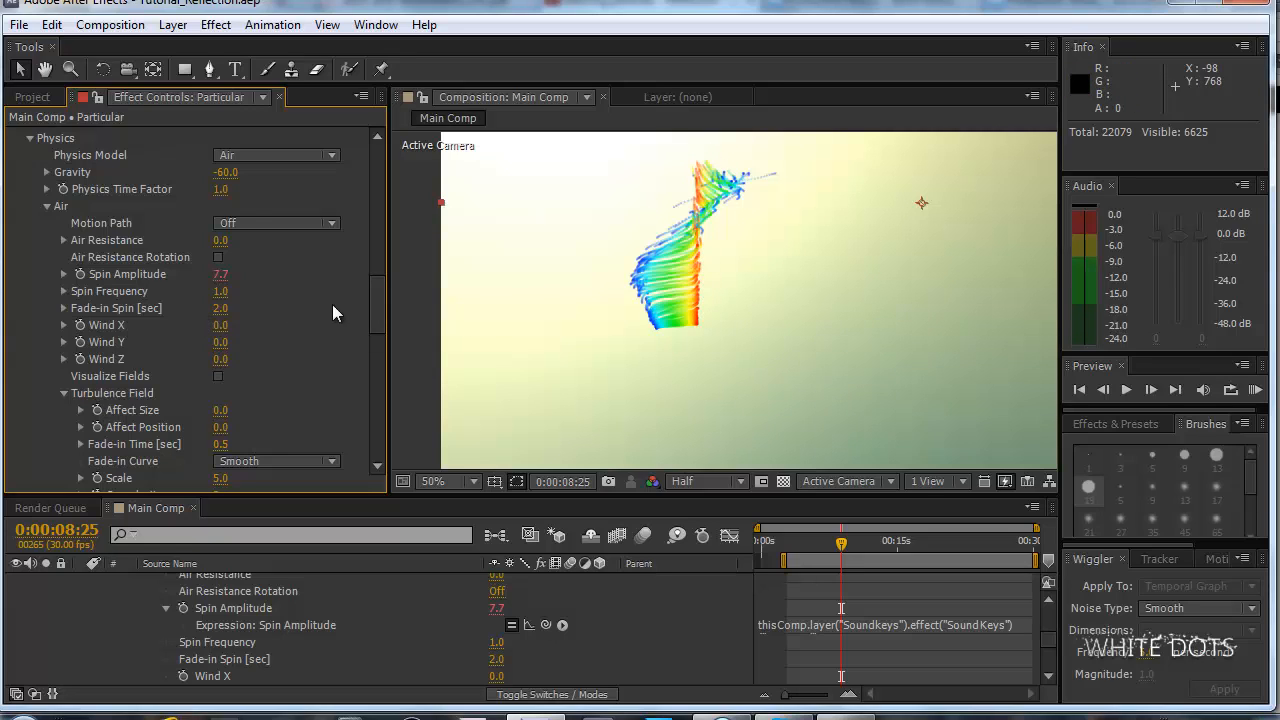
{"action": "left_click_drag", "start_coordinate": [382, 292], "coordinate": [377, 295]}
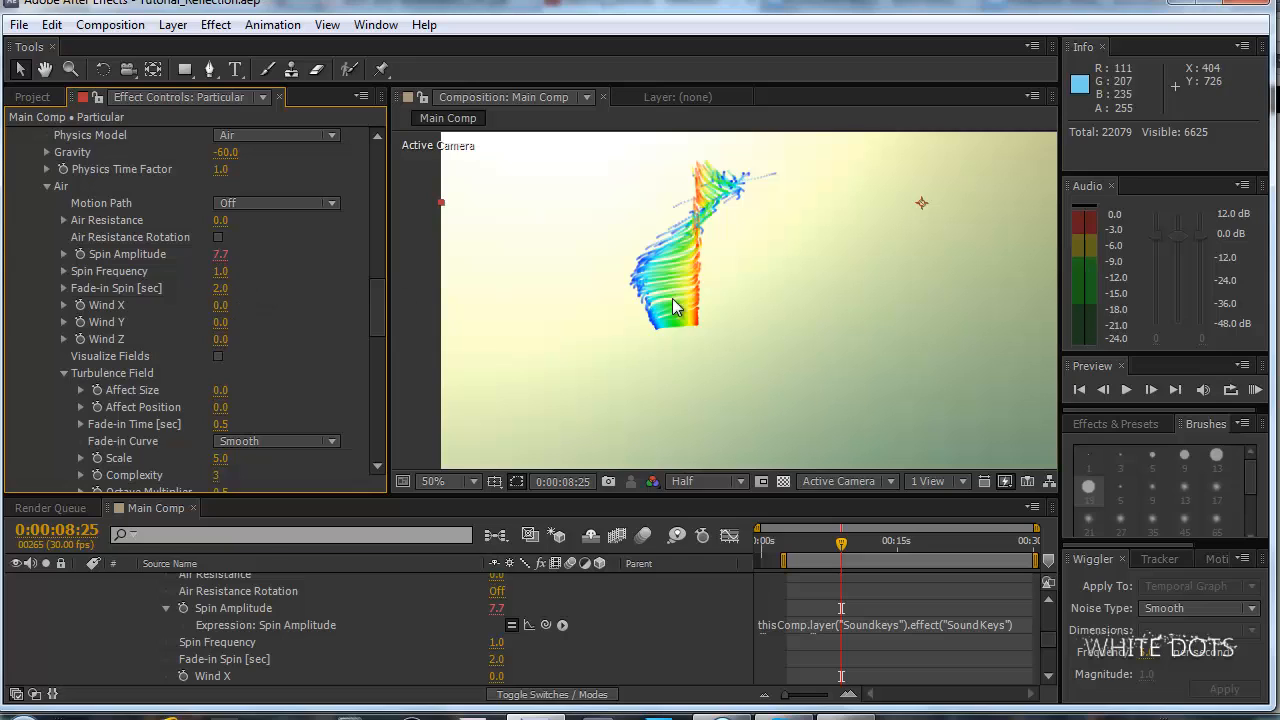
{"action": "left_click", "coordinate": [217, 288]}
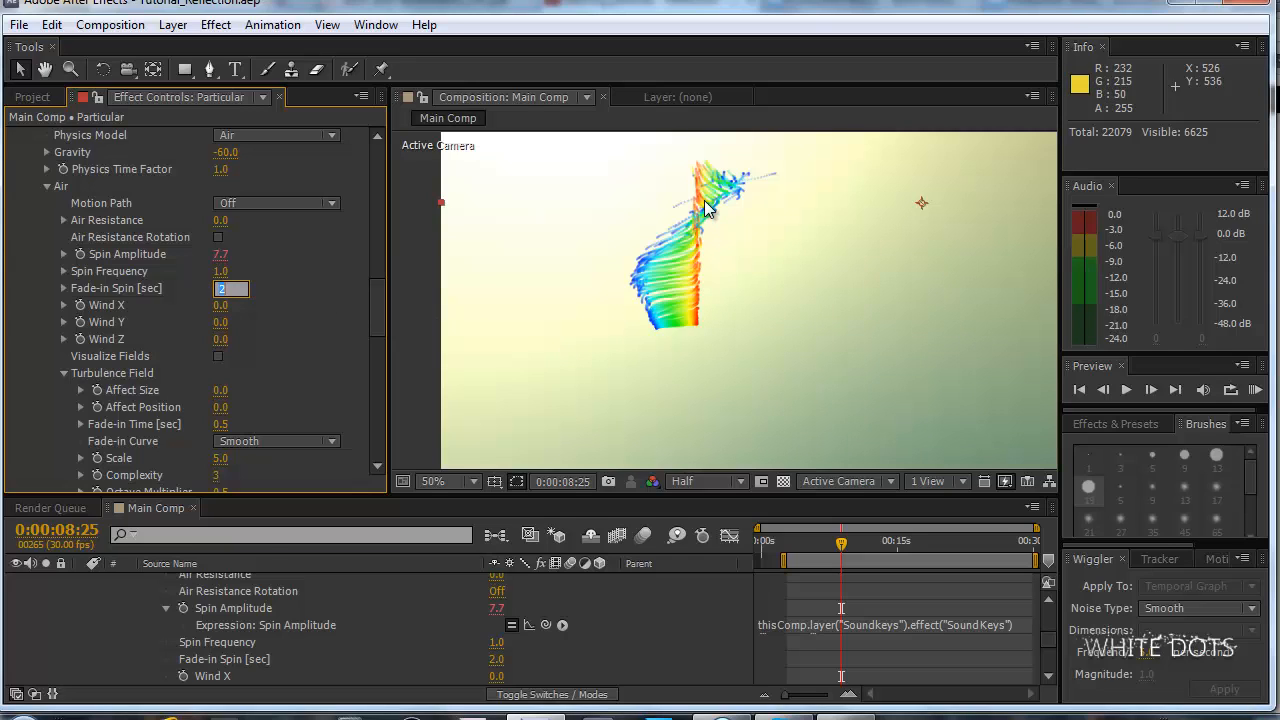
{"action": "left_click", "coordinate": [322, 298]}
Set Particular's Fade-in Spin to 0 seconds and RAM preview the animation.
{"action": "left_click", "coordinate": [217, 292]}
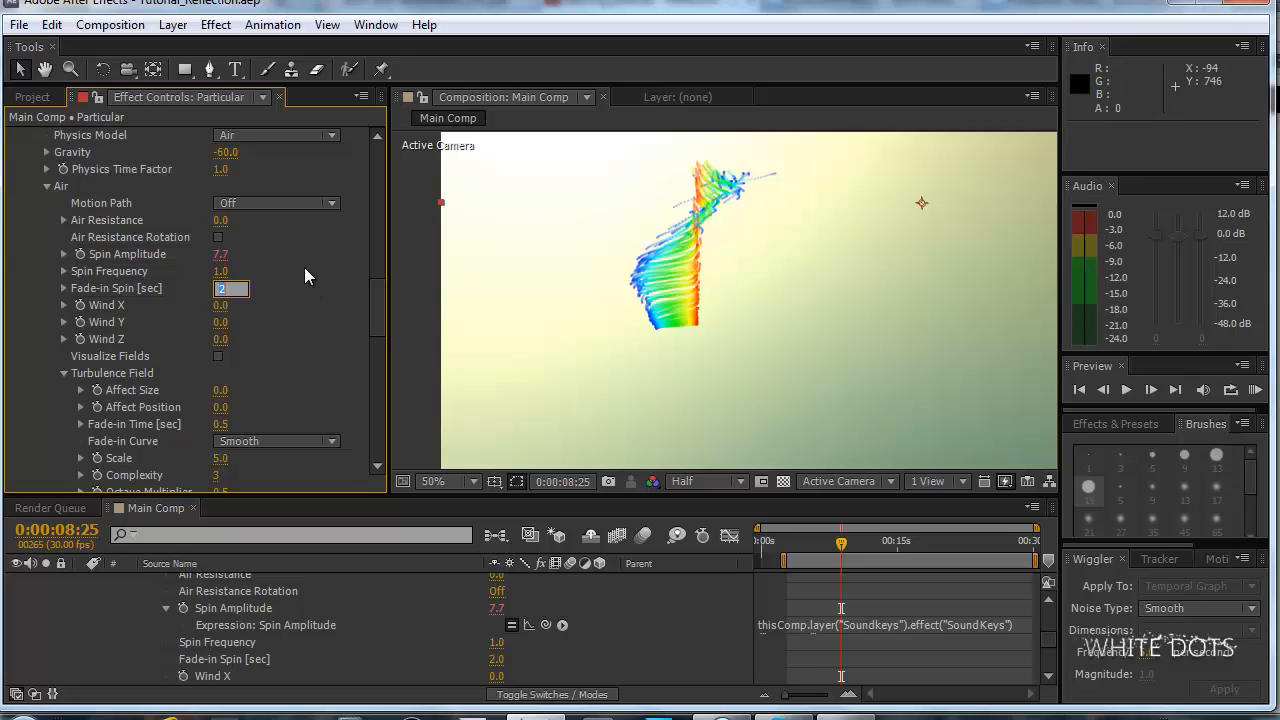
{"action": "type", "text": "0"}
{"action": "key", "text": "Return"}
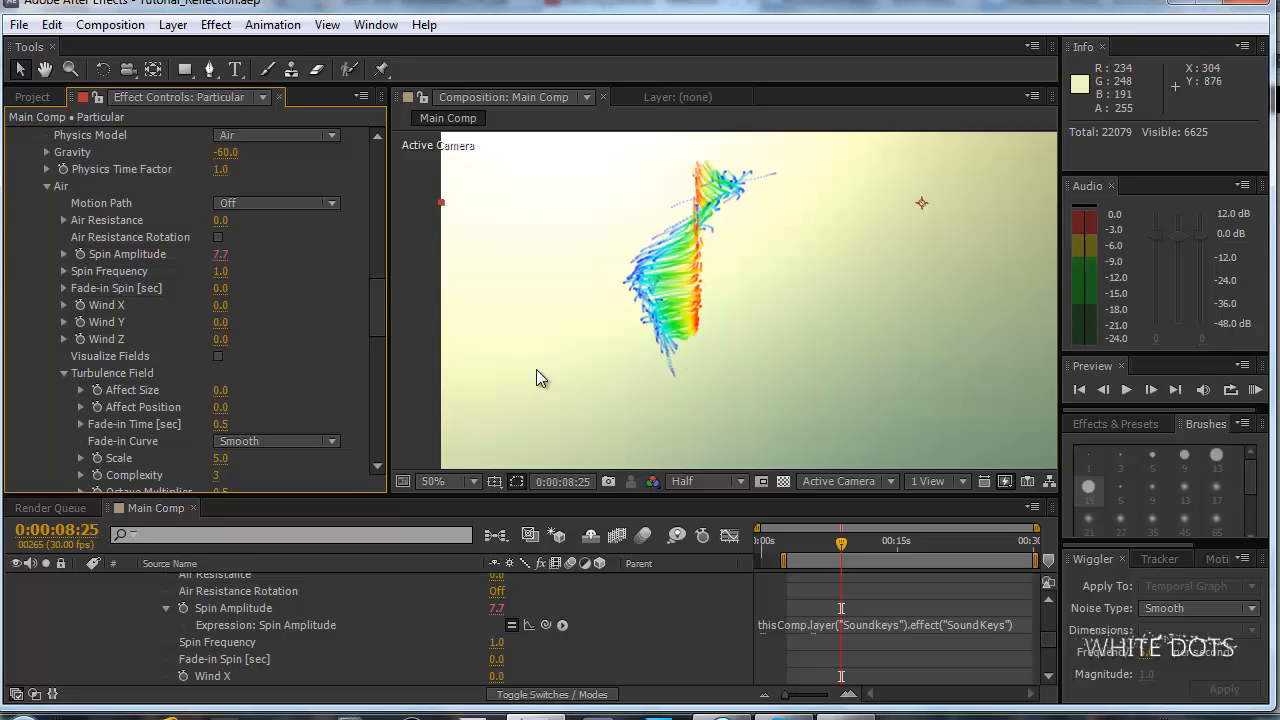
{"action": "left_click_drag", "start_coordinate": [383, 305], "coordinate": [382, 296]}
{"action": "key", "text": "KP_0"}
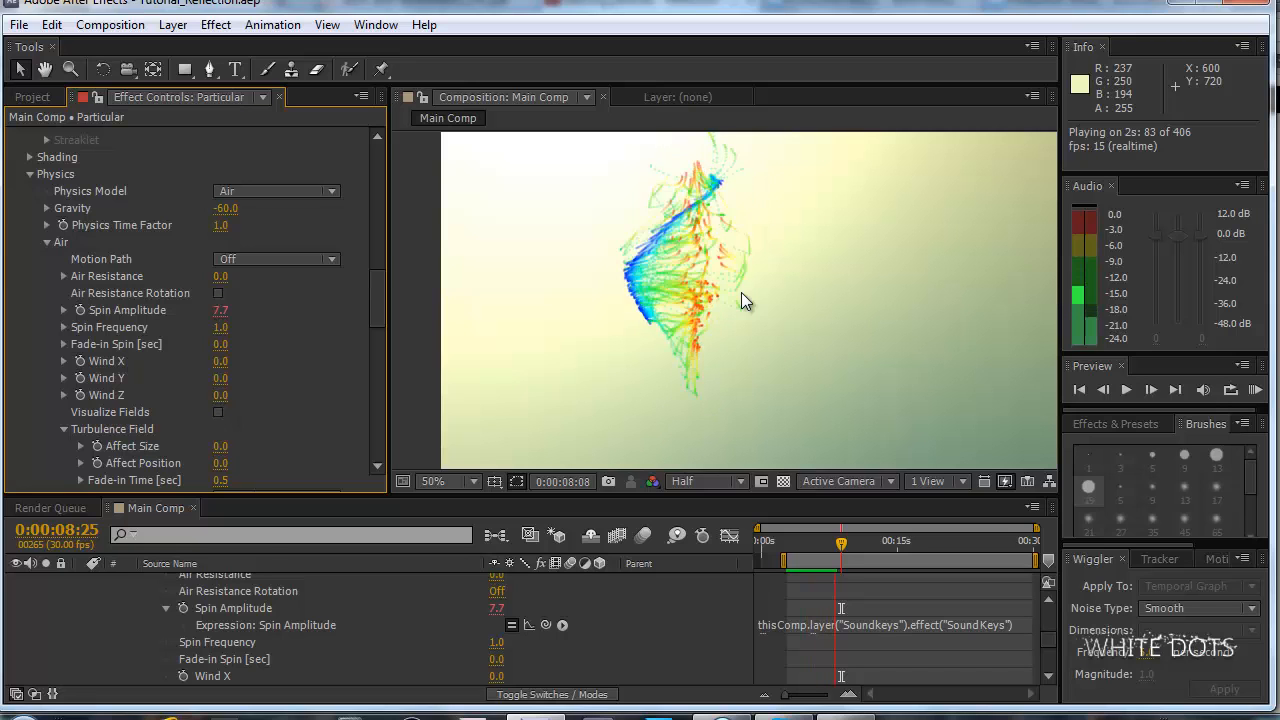
{"action": "key", "text": "space"}
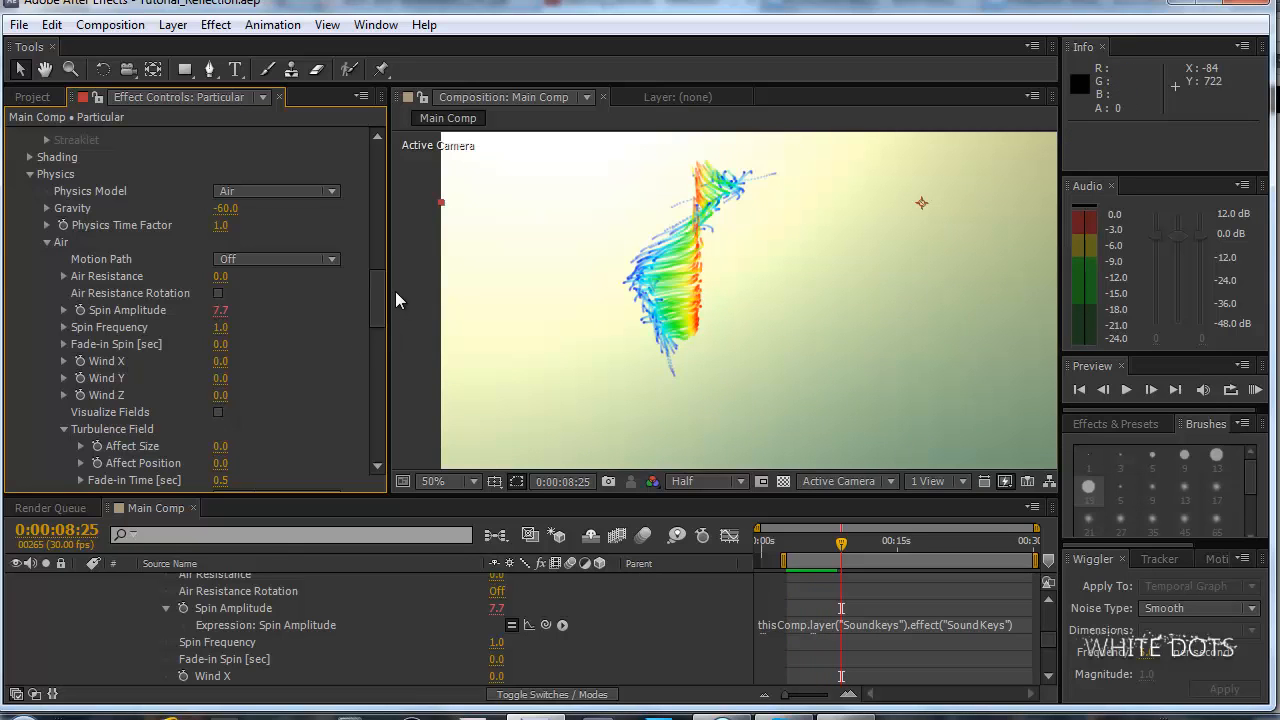
Collapse the Particular layer's properties in the timeline and review the Soundkeys layer's Range 1 and Output 1 settings.
{"action": "scroll", "coordinate": [292, 584], "scroll_direction": "up", "scroll_amount": 10}
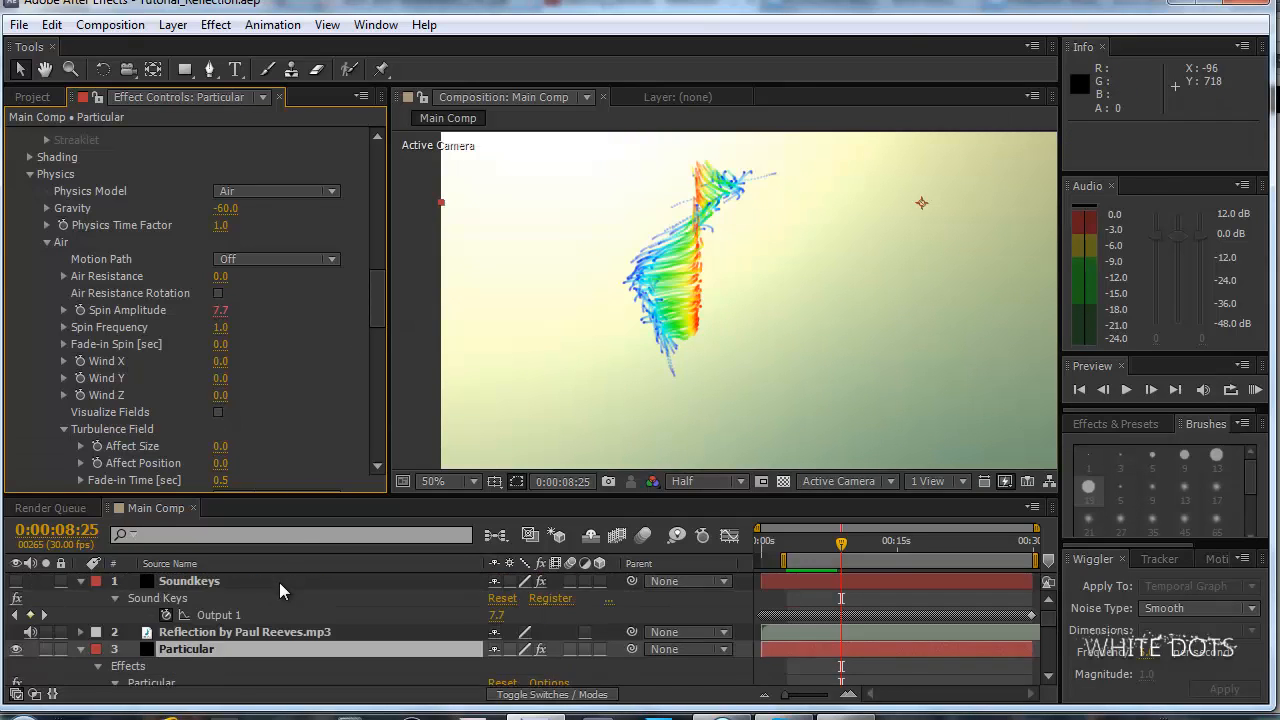
{"action": "left_click", "coordinate": [190, 581]}
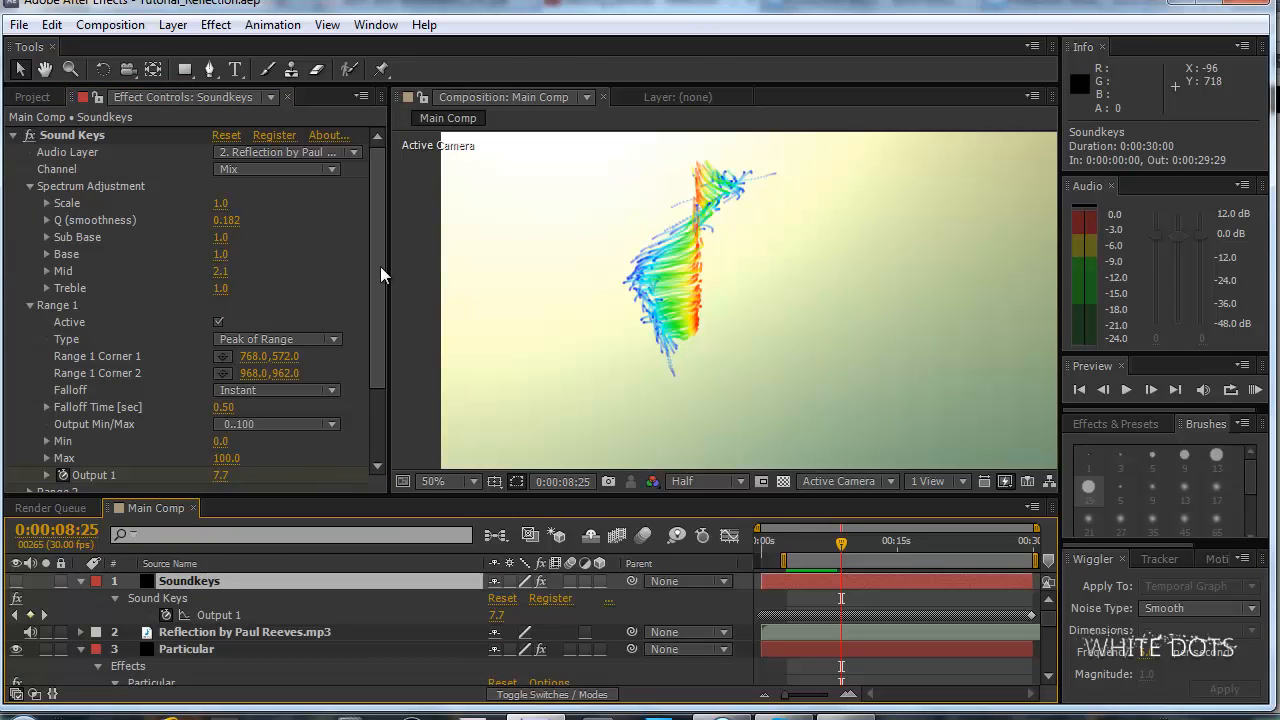
{"action": "left_click", "coordinate": [79, 651]}
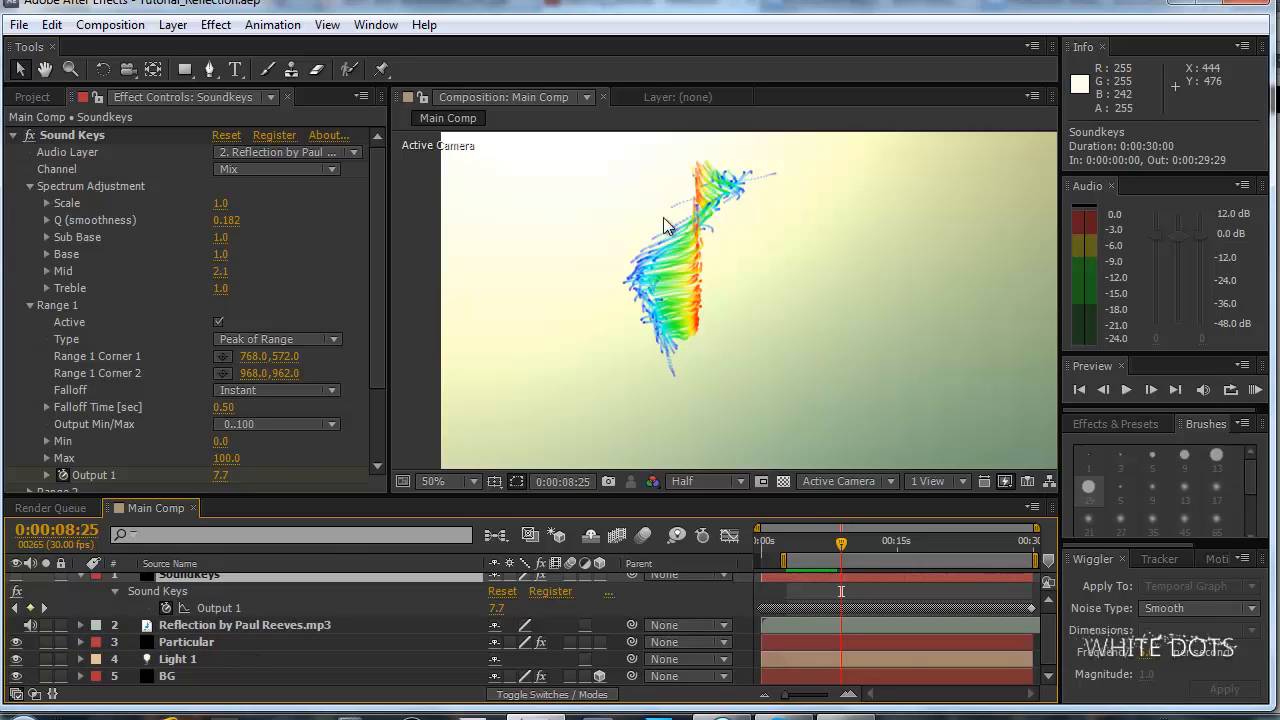
{"action": "scroll", "coordinate": [300, 640], "scroll_direction": "up", "scroll_amount": 1}
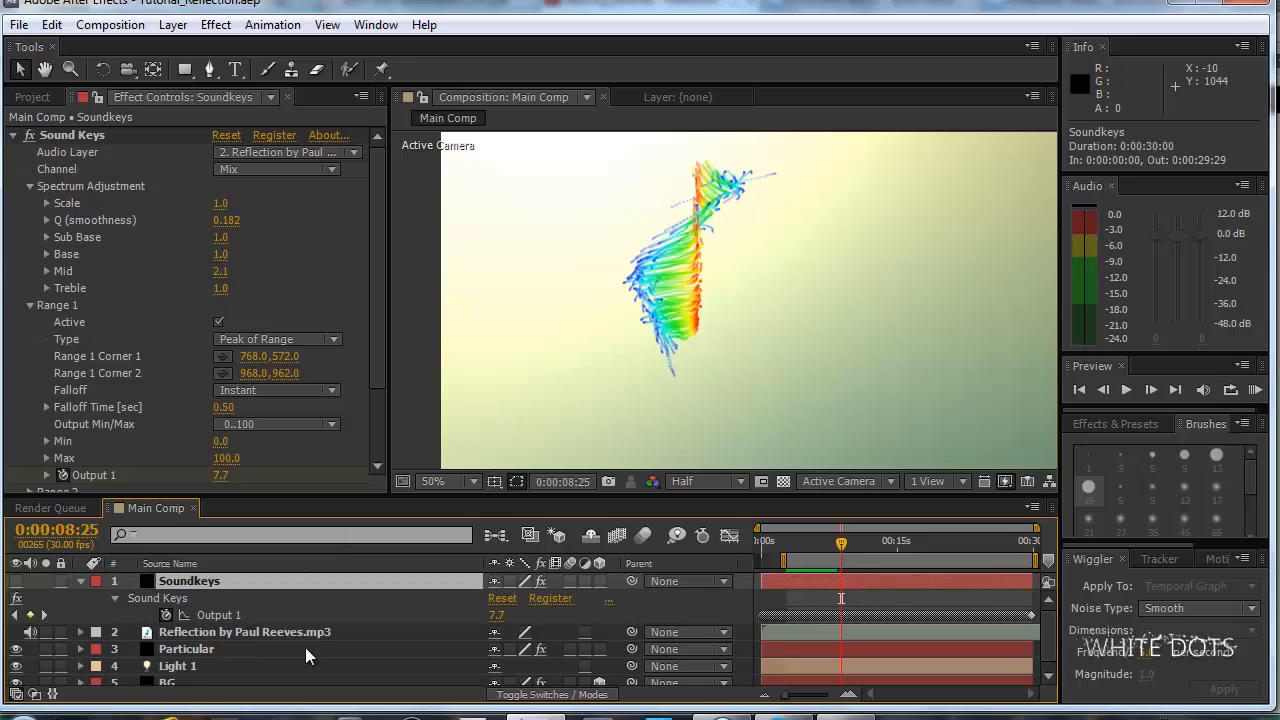
{"action": "left_click", "coordinate": [249, 609]}
{"action": "left_click_drag", "start_coordinate": [372, 233], "coordinate": [374, 332]}
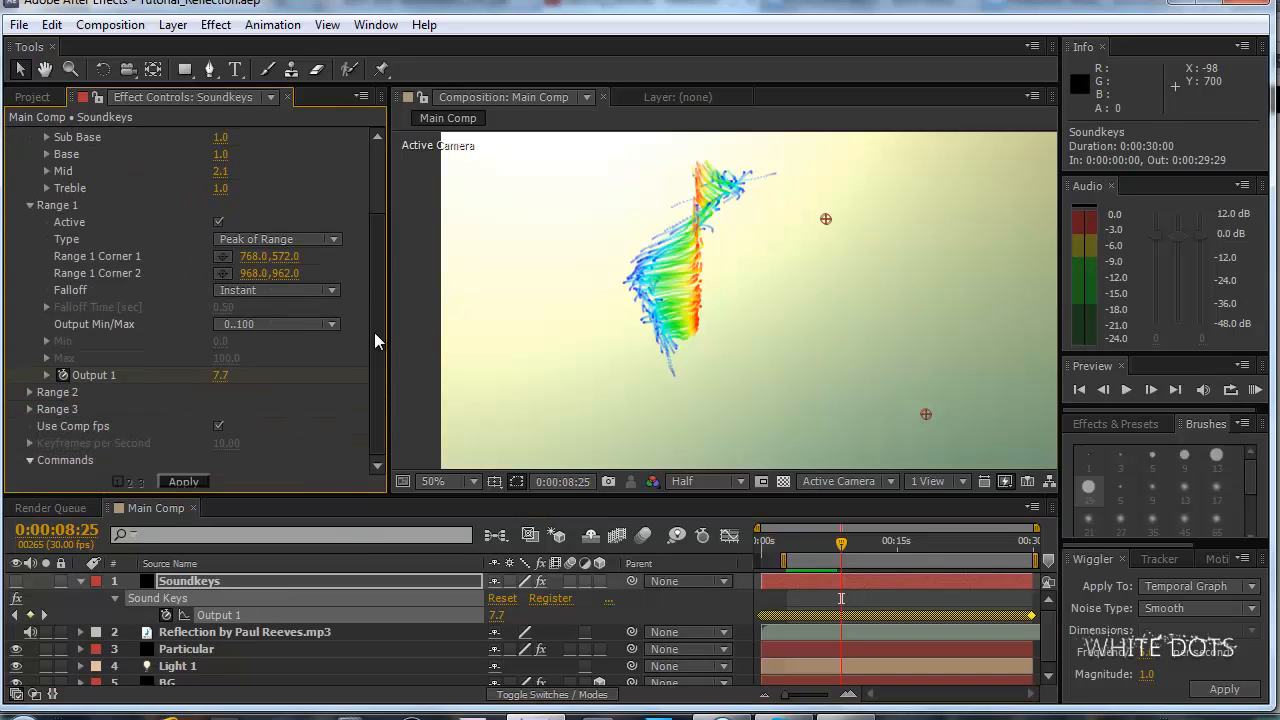
{"action": "scroll", "coordinate": [90, 628], "scroll_direction": "down", "scroll_amount": 1}
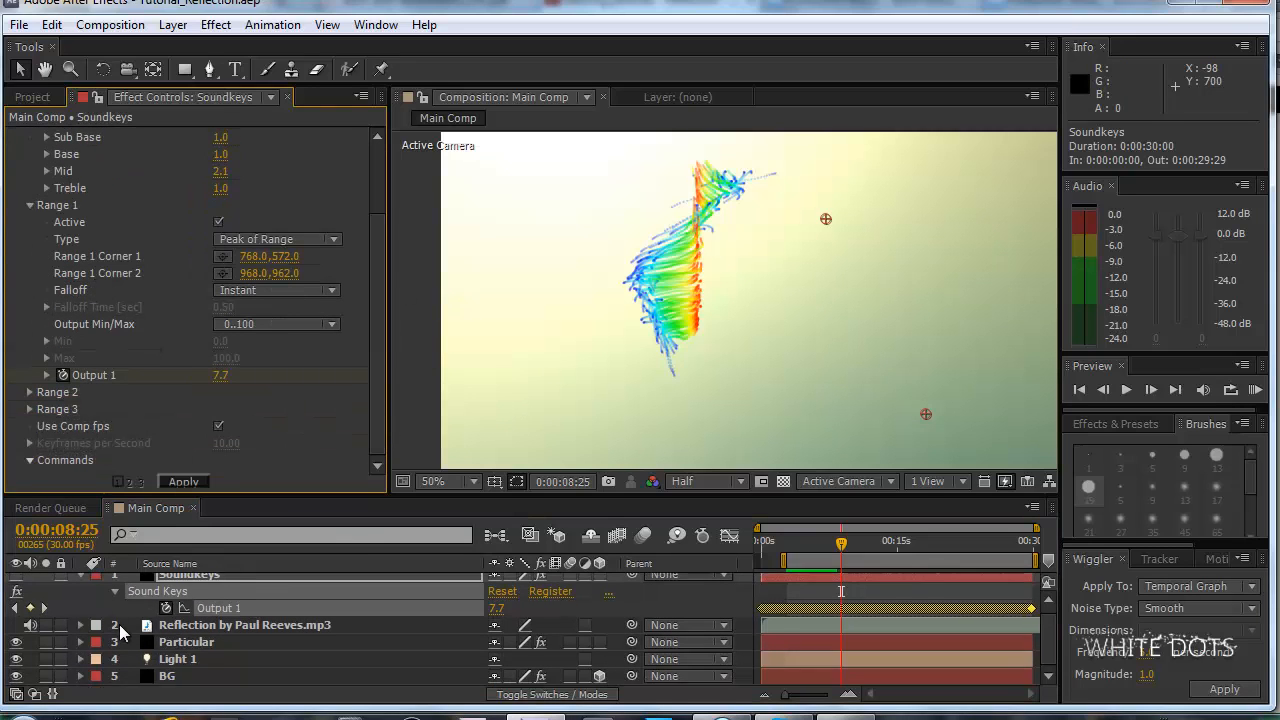
Try a Physics Time Factor of 0.4 on the Particular layer and RAM preview the animation.
{"action": "left_click", "coordinate": [200, 645]}
{"action": "left_click_drag", "start_coordinate": [385, 185], "coordinate": [381, 286]}
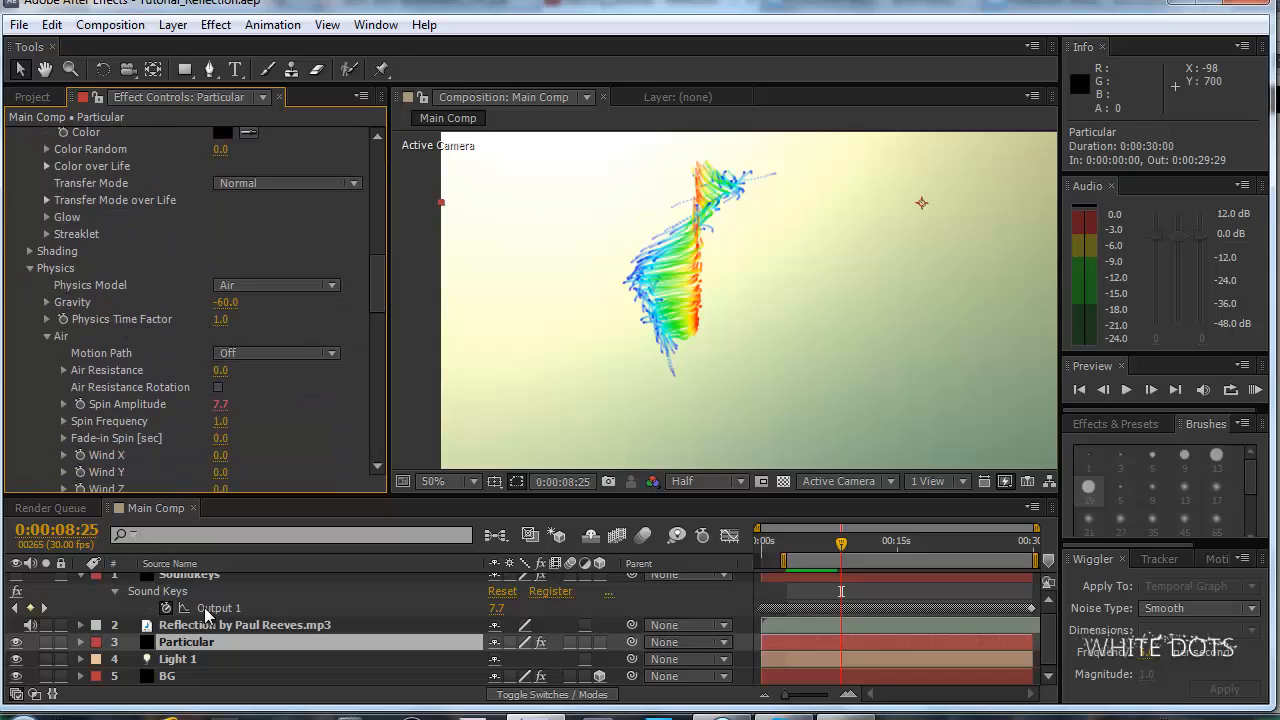
{"action": "left_click", "coordinate": [206, 646]}
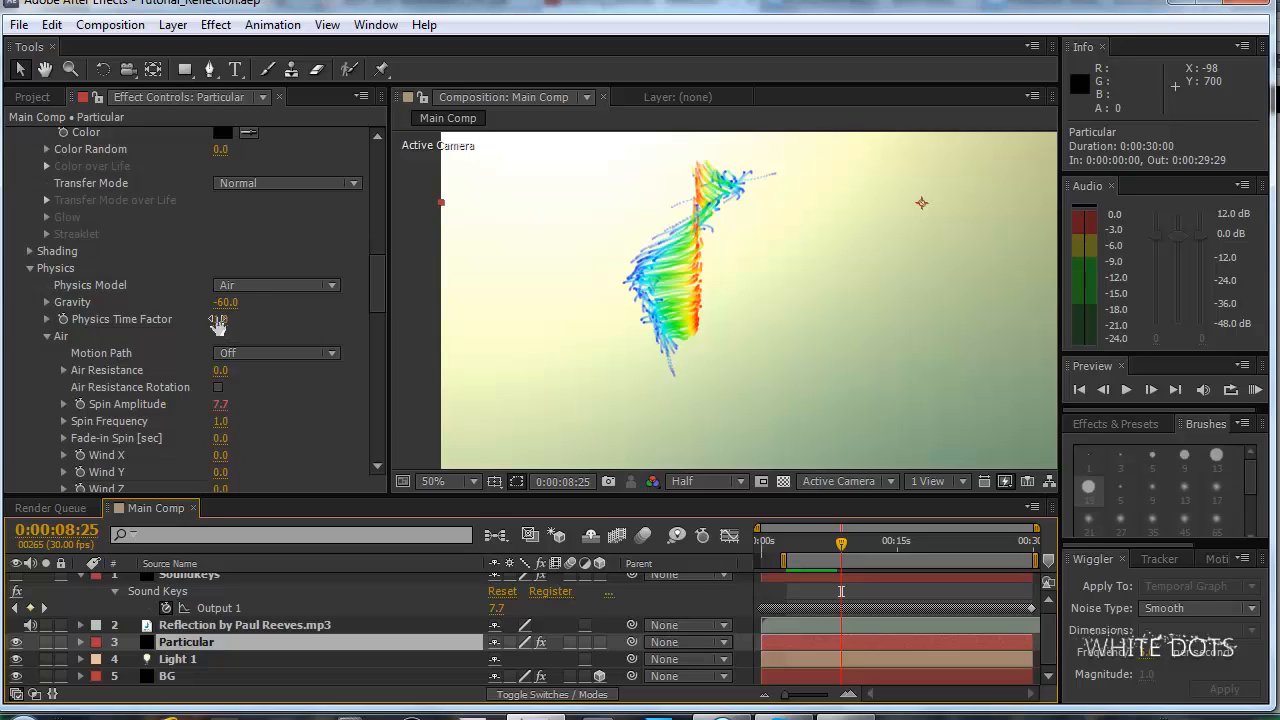
{"action": "left_click_drag", "start_coordinate": [218, 323], "coordinate": [208, 318]}
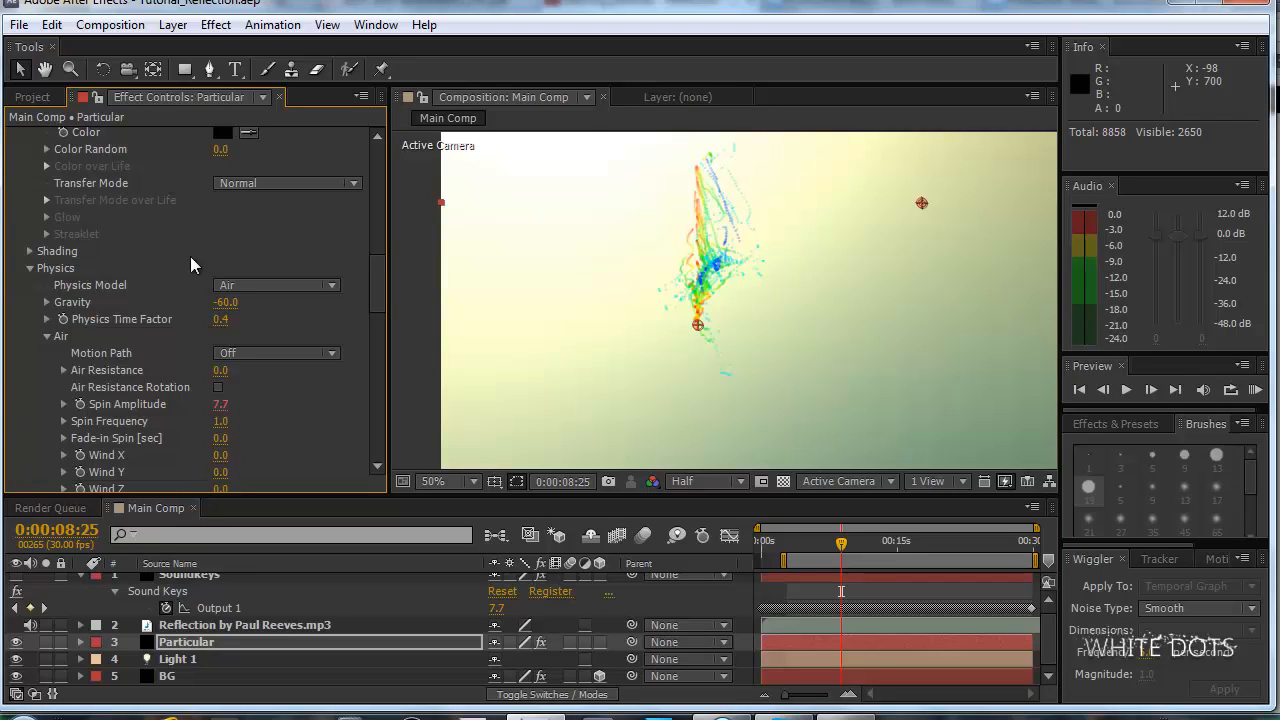
{"action": "key", "text": "KP_0"}
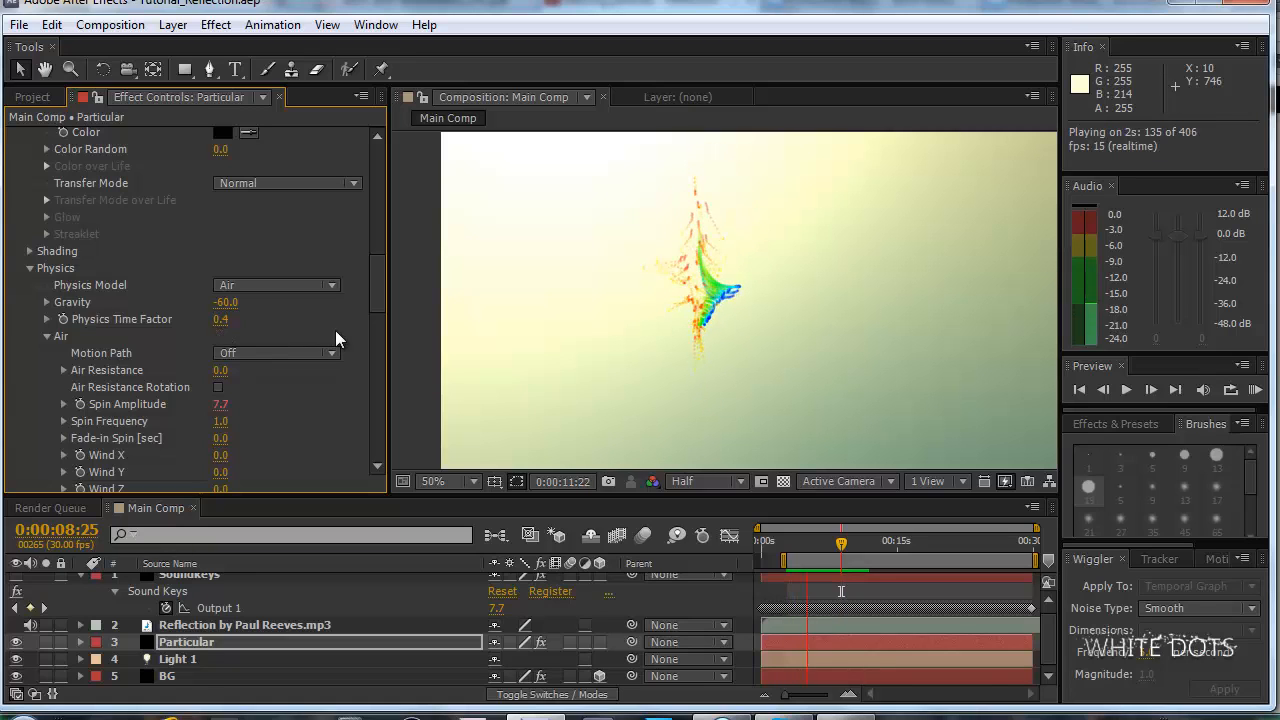
{"action": "key", "text": "space"}
Preview the animation with a Physics Time Factor of 1.0, and set Particular's factor to 0.8.
{"action": "left_click", "coordinate": [222, 320]}
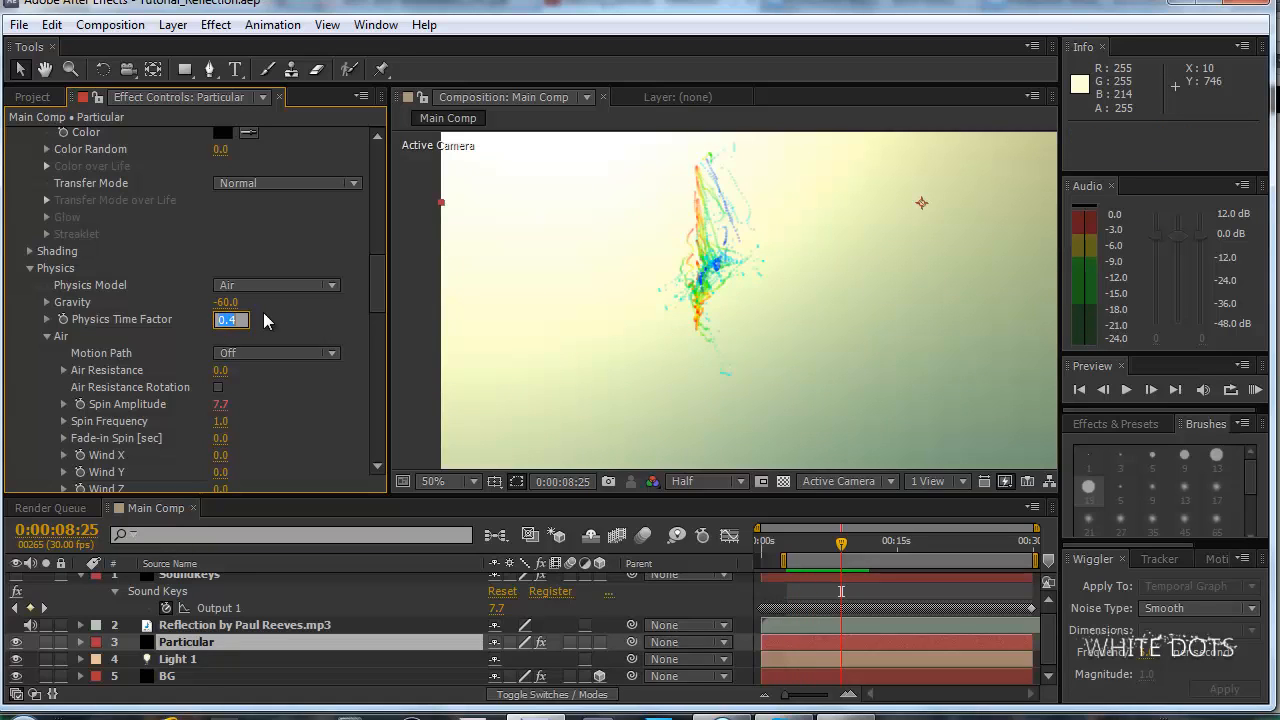
{"action": "key", "text": "Return"}
{"action": "key", "text": "space"}
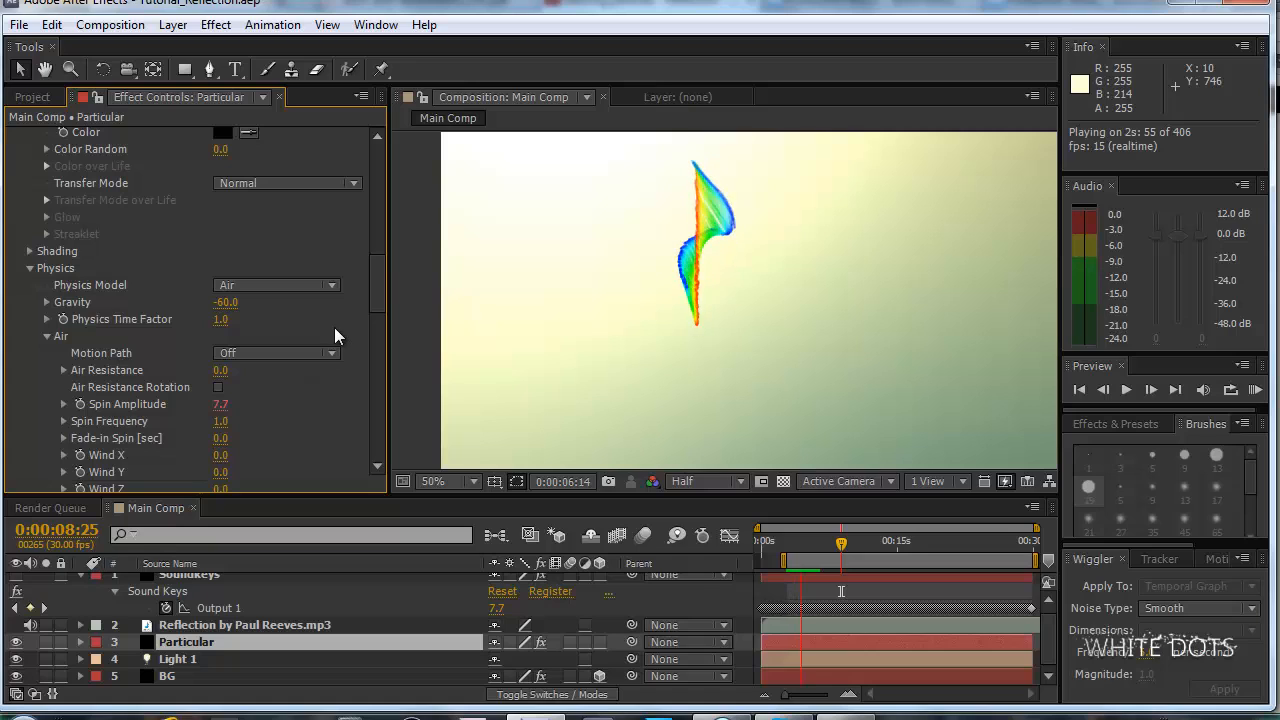
{"action": "key", "text": "space"}
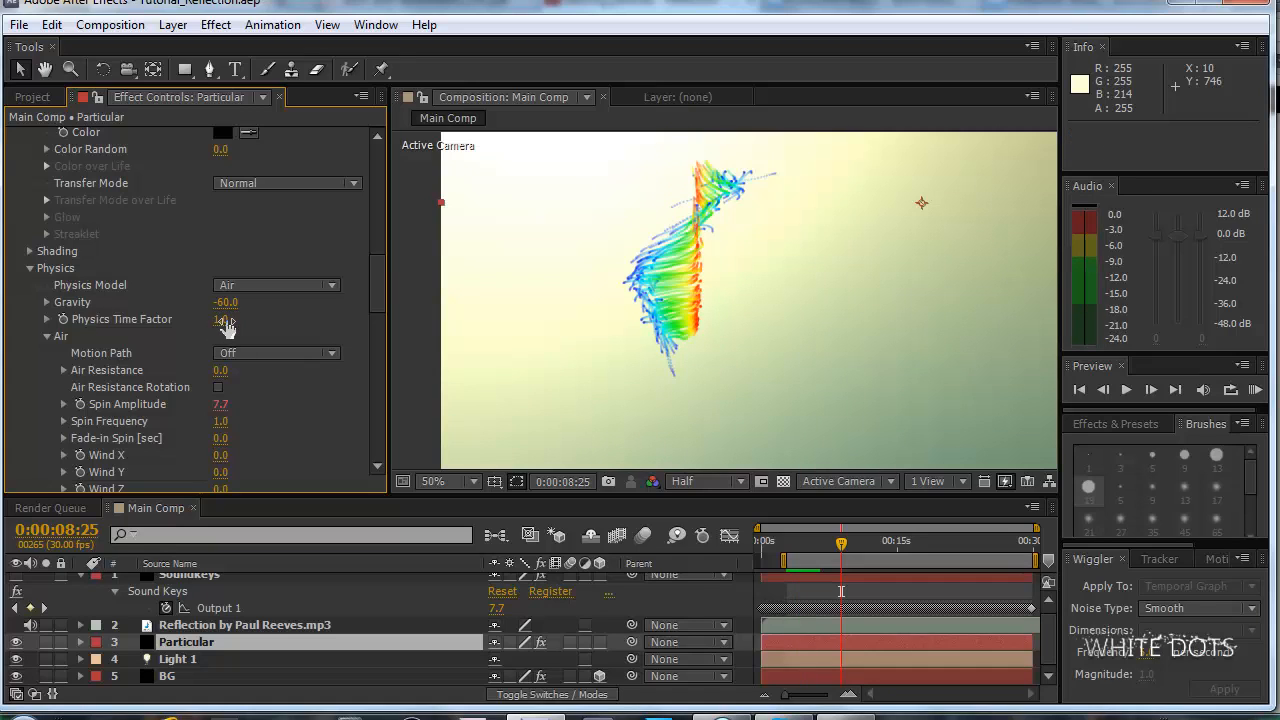
{"action": "left_click_drag", "start_coordinate": [228, 327], "coordinate": [220, 319]}
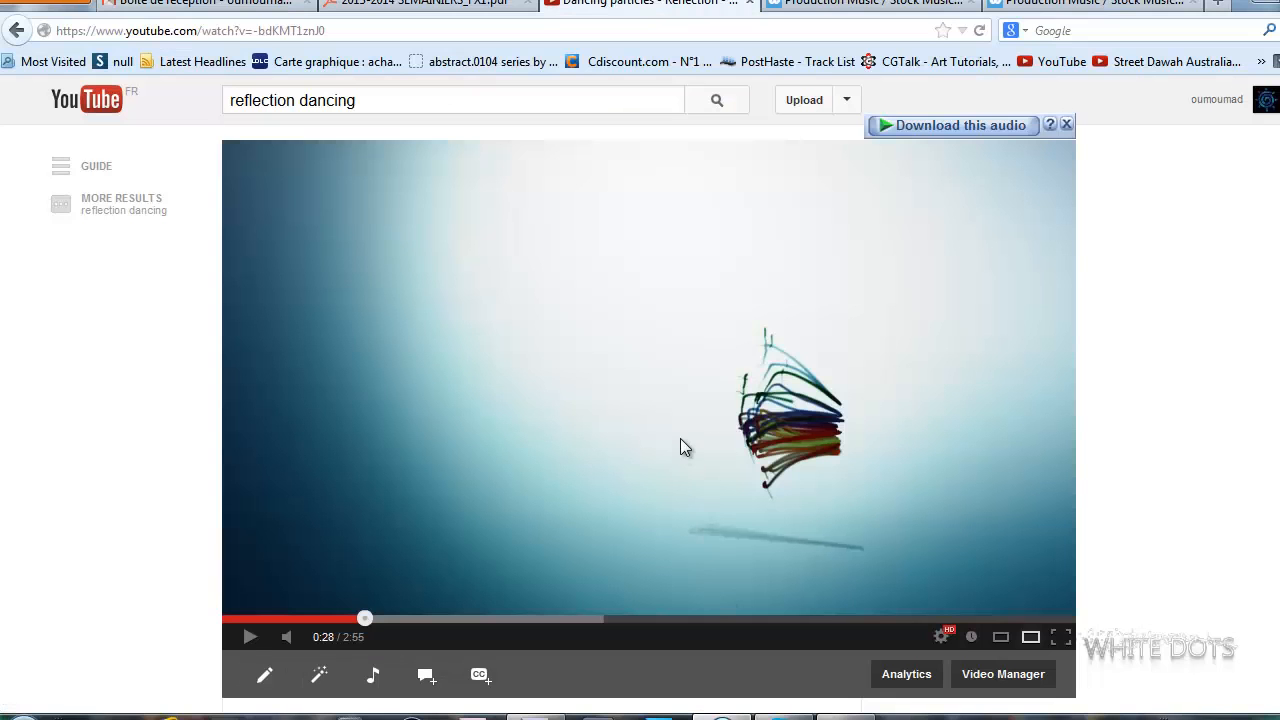
Switch to the browser, watch the Dancing particles reference video on YouTube with the volume raised, and return to After Effects.
{"action": "left_click", "coordinate": [680, 438]}
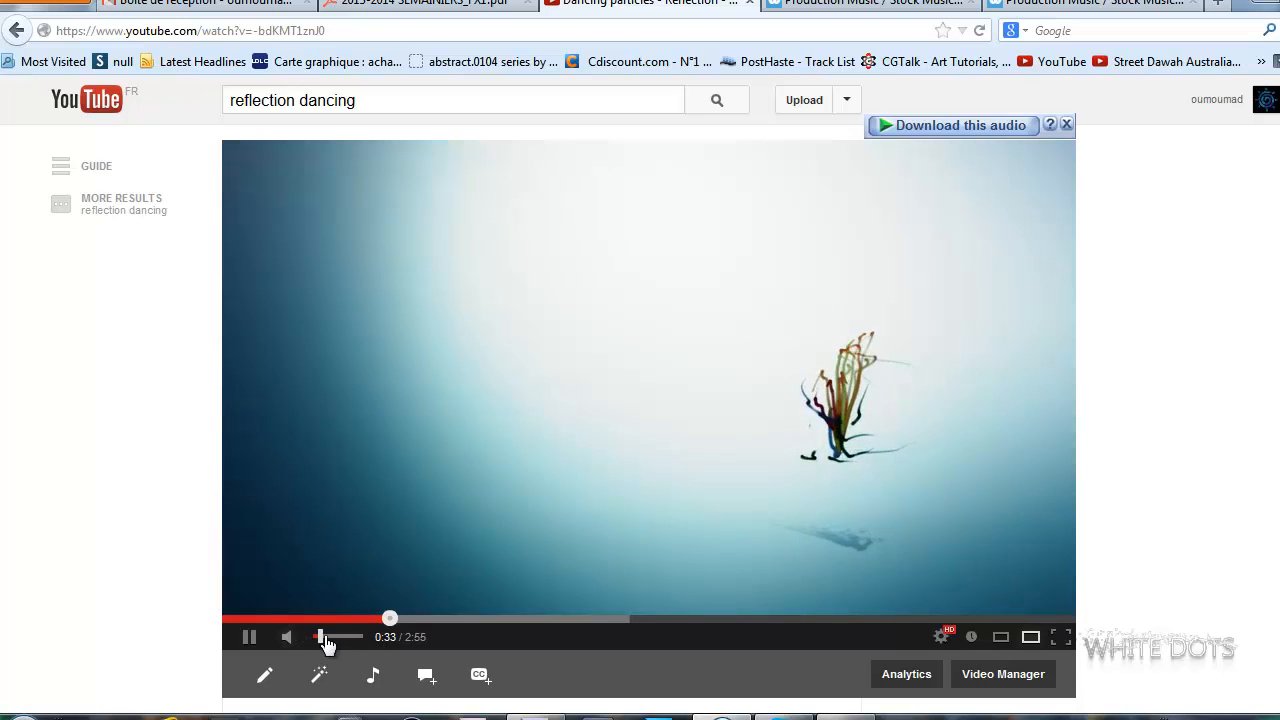
{"action": "left_click_drag", "start_coordinate": [326, 642], "coordinate": [342, 644]}
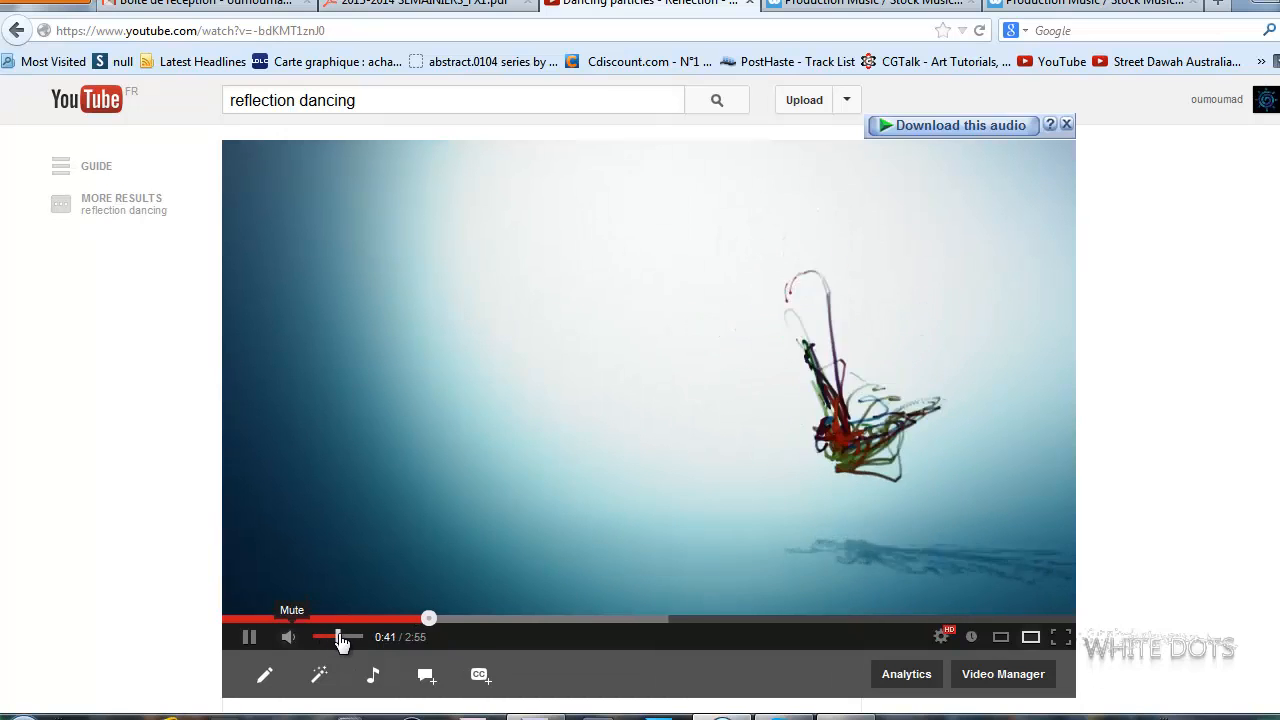
{"action": "left_click", "coordinate": [491, 368]}
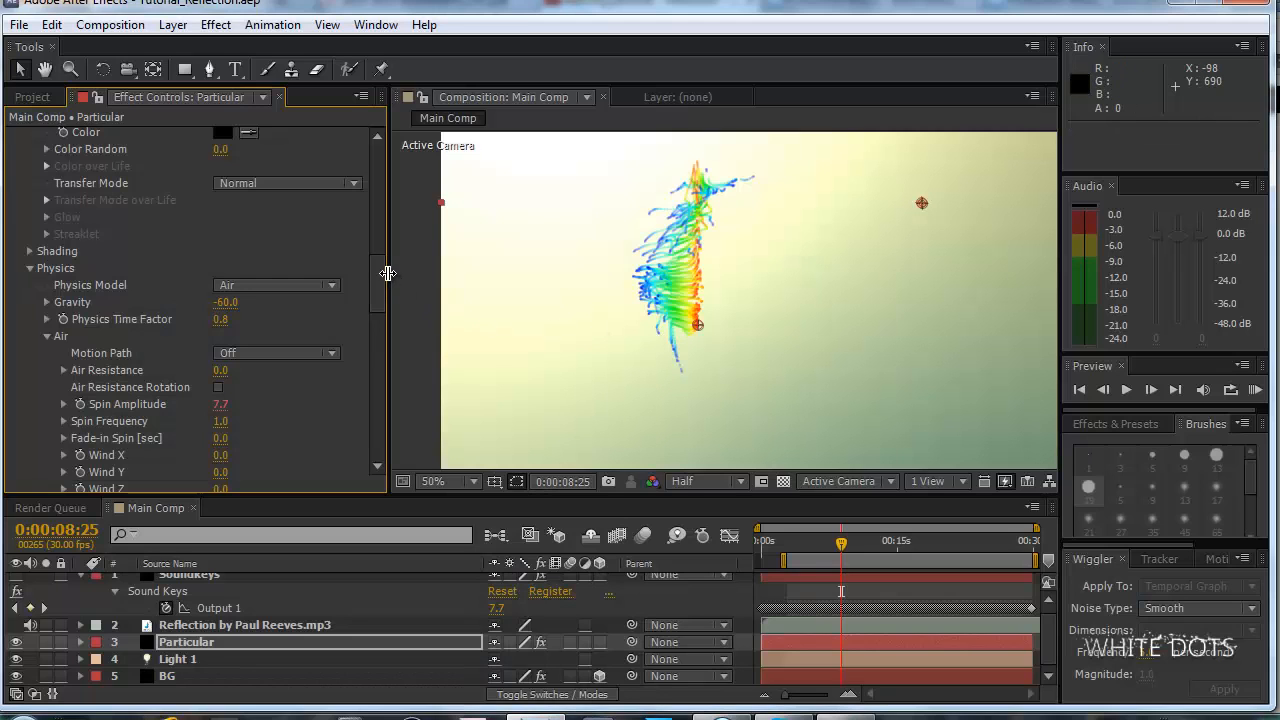
Select the Soundkeys layer, hide the BG and Particular layers, and make the Soundkeys spectrum visible in the composition.
{"action": "left_click_drag", "start_coordinate": [377, 276], "coordinate": [376, 286]}
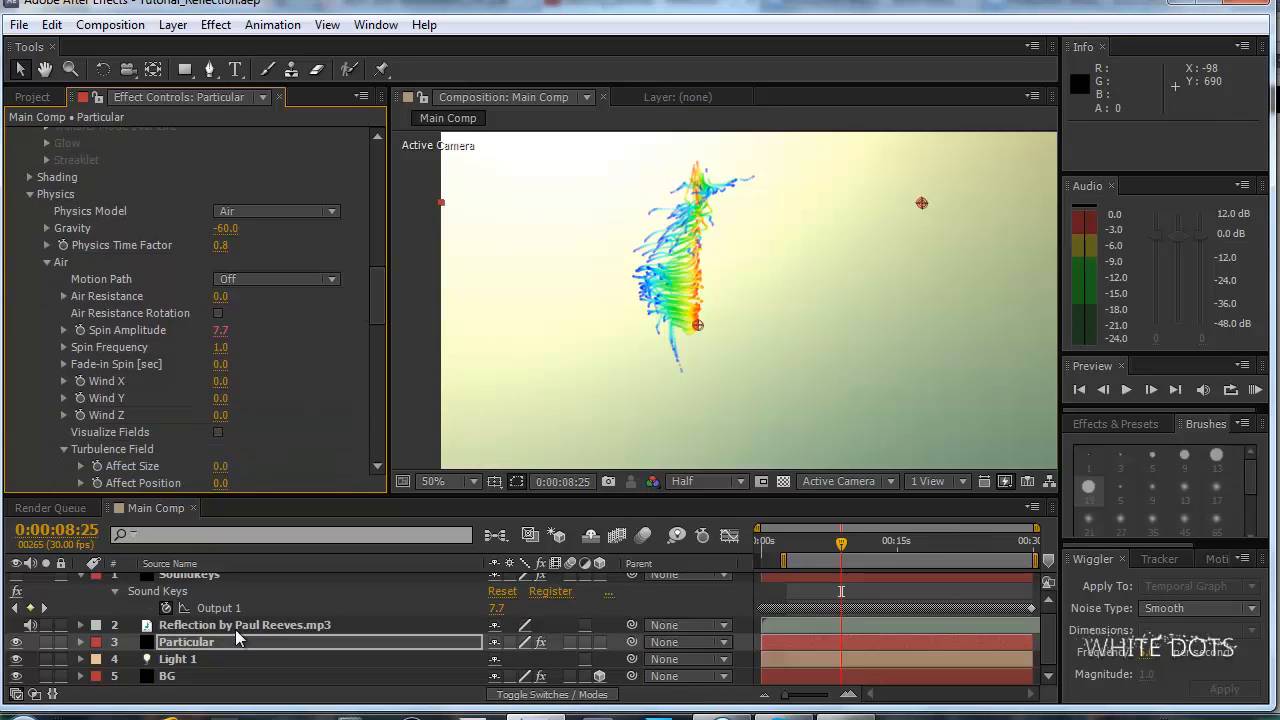
{"action": "scroll", "coordinate": [249, 617], "scroll_direction": "up", "scroll_amount": 1}
{"action": "left_click", "coordinate": [189, 581]}
{"action": "scroll", "coordinate": [183, 600], "scroll_direction": "down", "scroll_amount": 1}
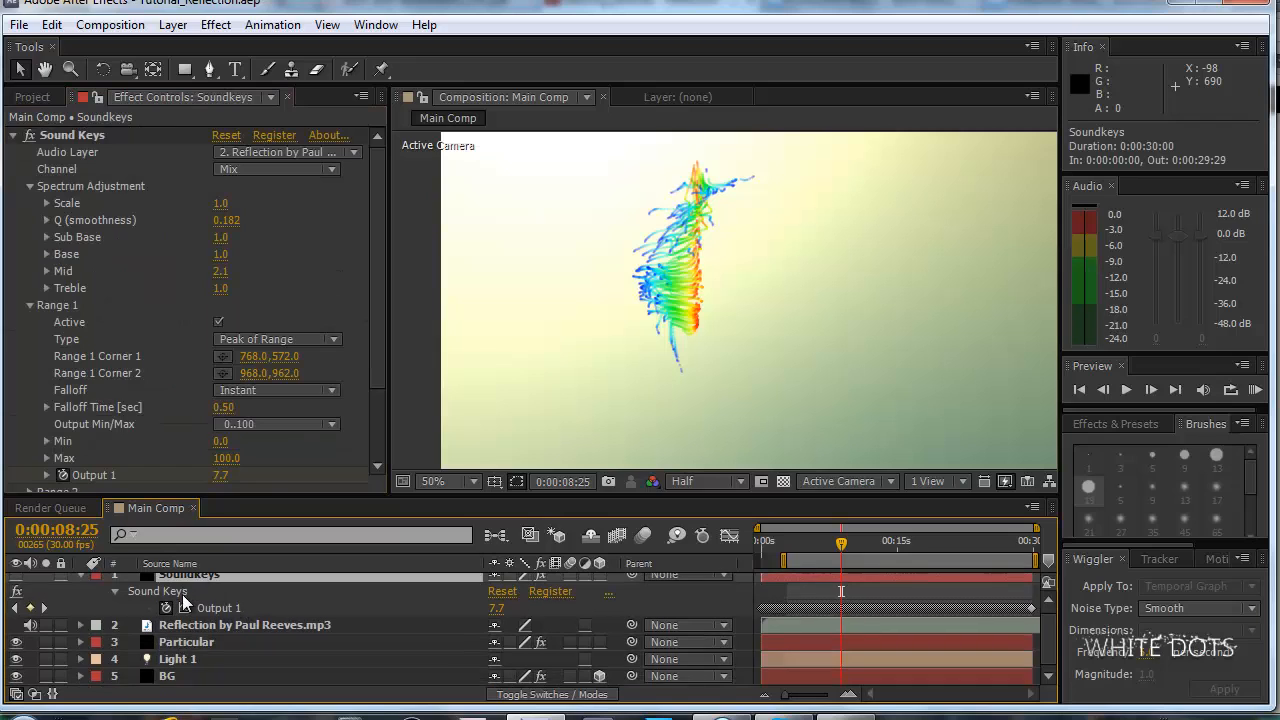
{"action": "left_click", "coordinate": [15, 676]}
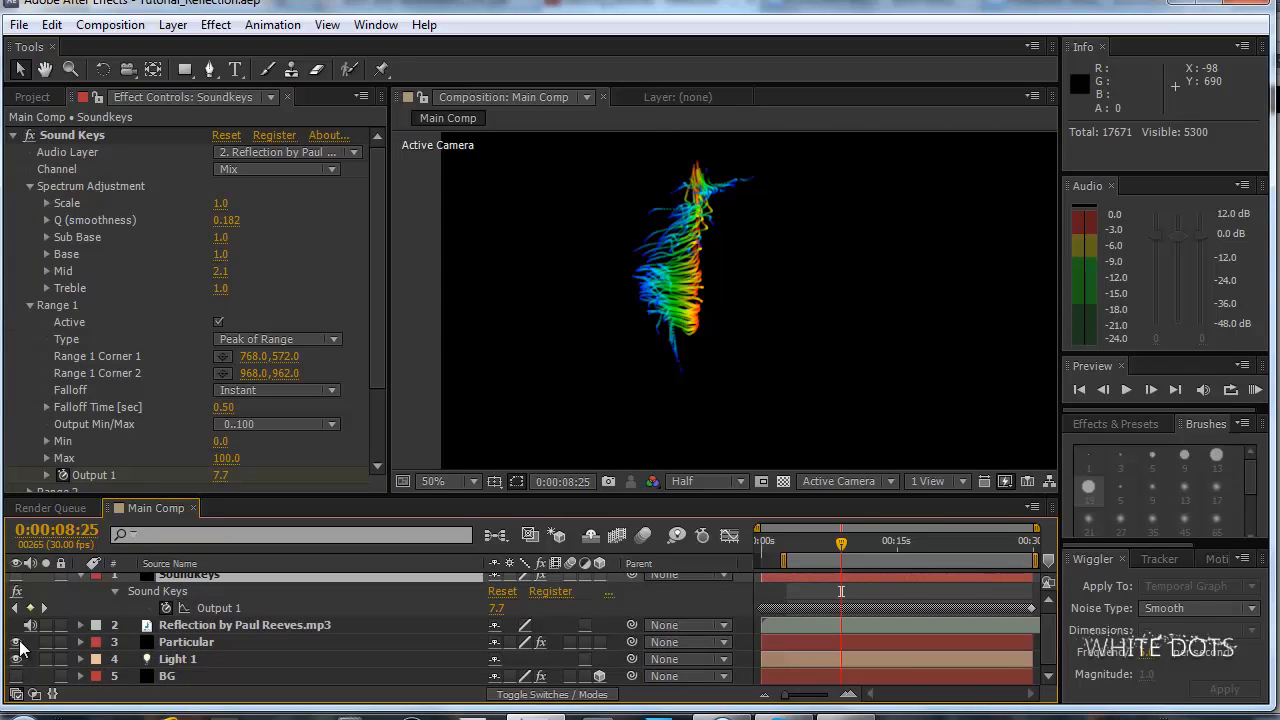
{"action": "left_click", "coordinate": [15, 642]}
{"action": "scroll", "coordinate": [201, 647], "scroll_direction": "up", "scroll_amount": 1}
{"action": "left_click", "coordinate": [15, 581]}
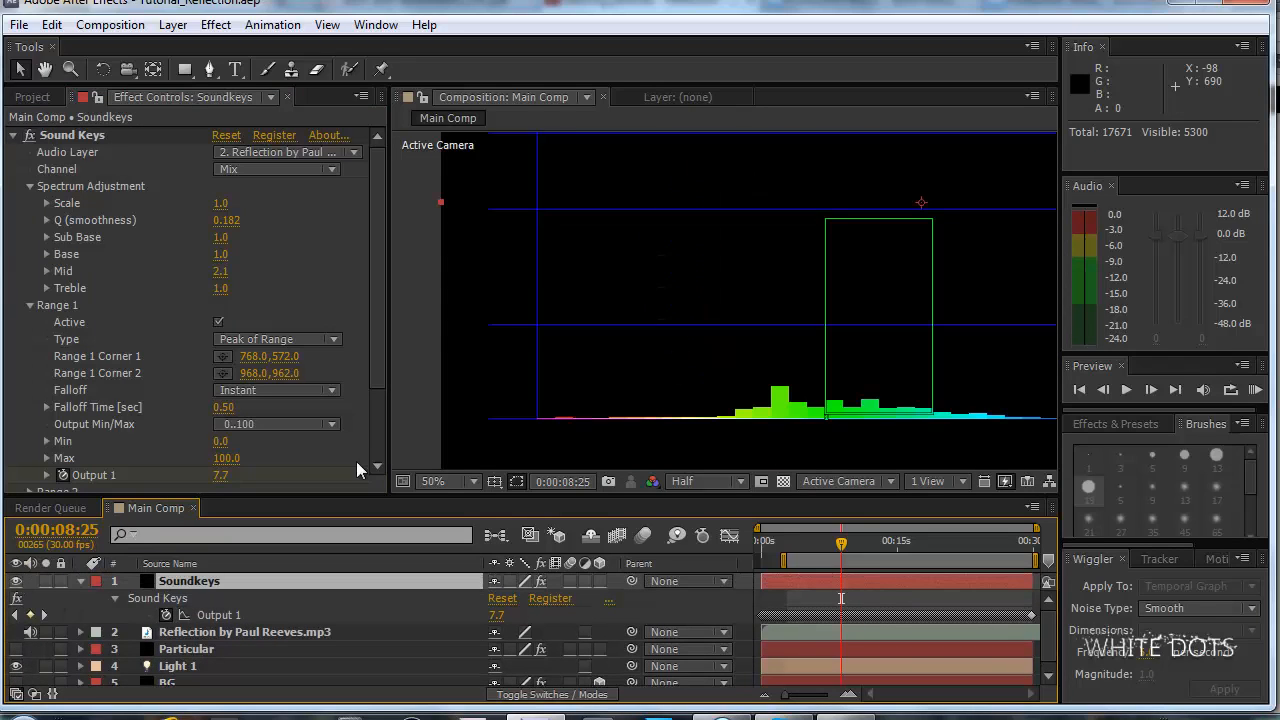
Activate Range 2 in Sound Keys and move its Corner 1 over the spectrum to about 658, 800.
{"action": "scroll", "coordinate": [755, 357], "scroll_direction": "down", "scroll_amount": 2}
{"action": "scroll", "coordinate": [772, 347], "scroll_direction": "up", "scroll_amount": 2}
{"action": "left_click_drag", "start_coordinate": [834, 329], "coordinate": [626, 294]}
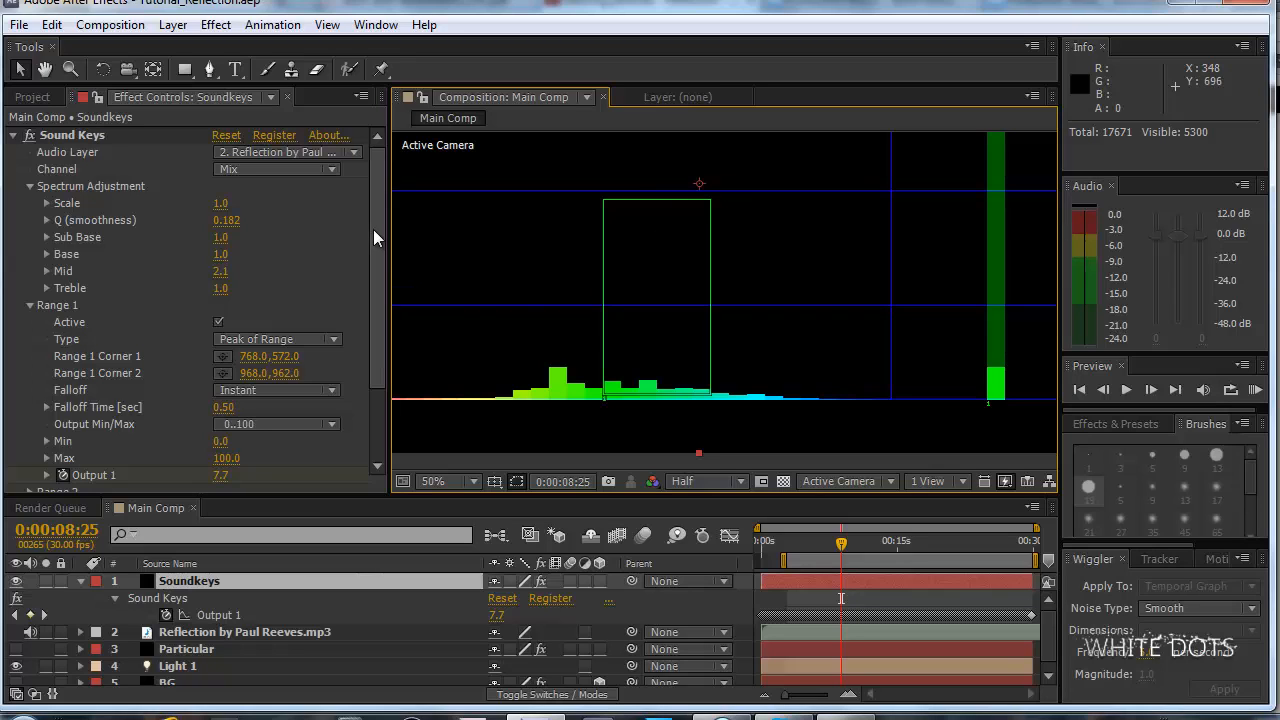
{"action": "left_click_drag", "start_coordinate": [373, 229], "coordinate": [378, 300]}
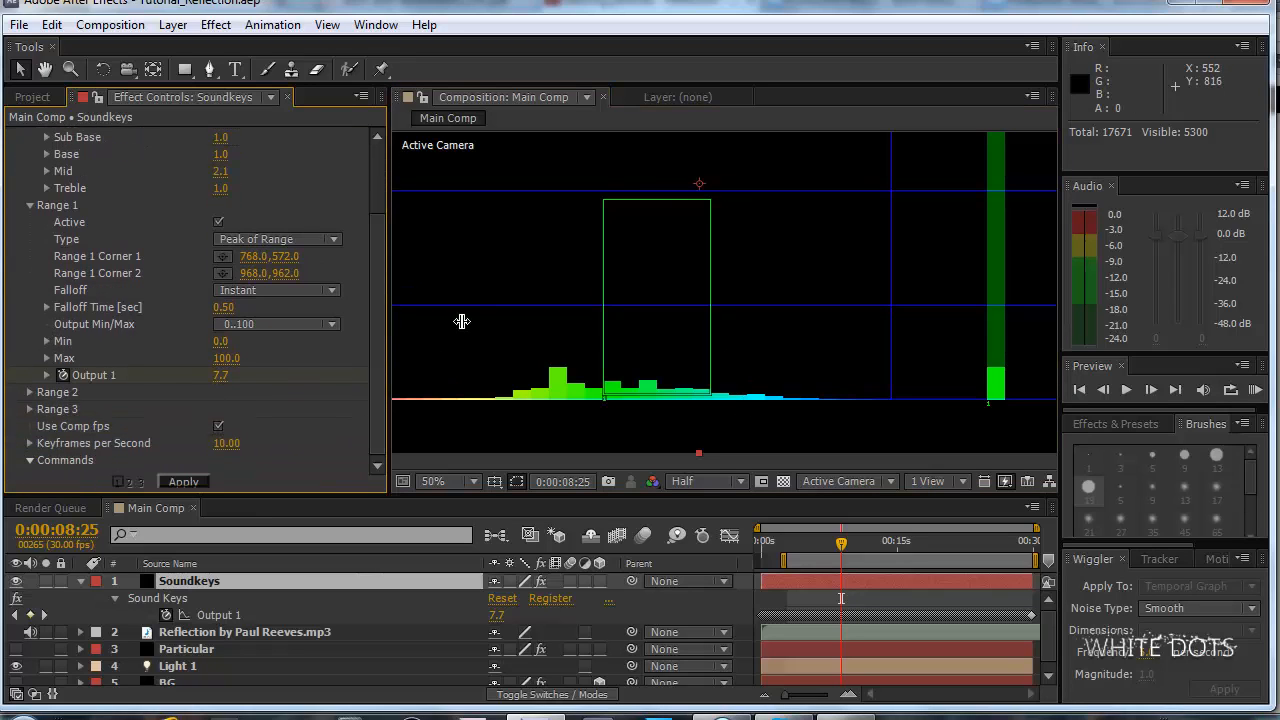
{"action": "left_click", "coordinate": [29, 393]}
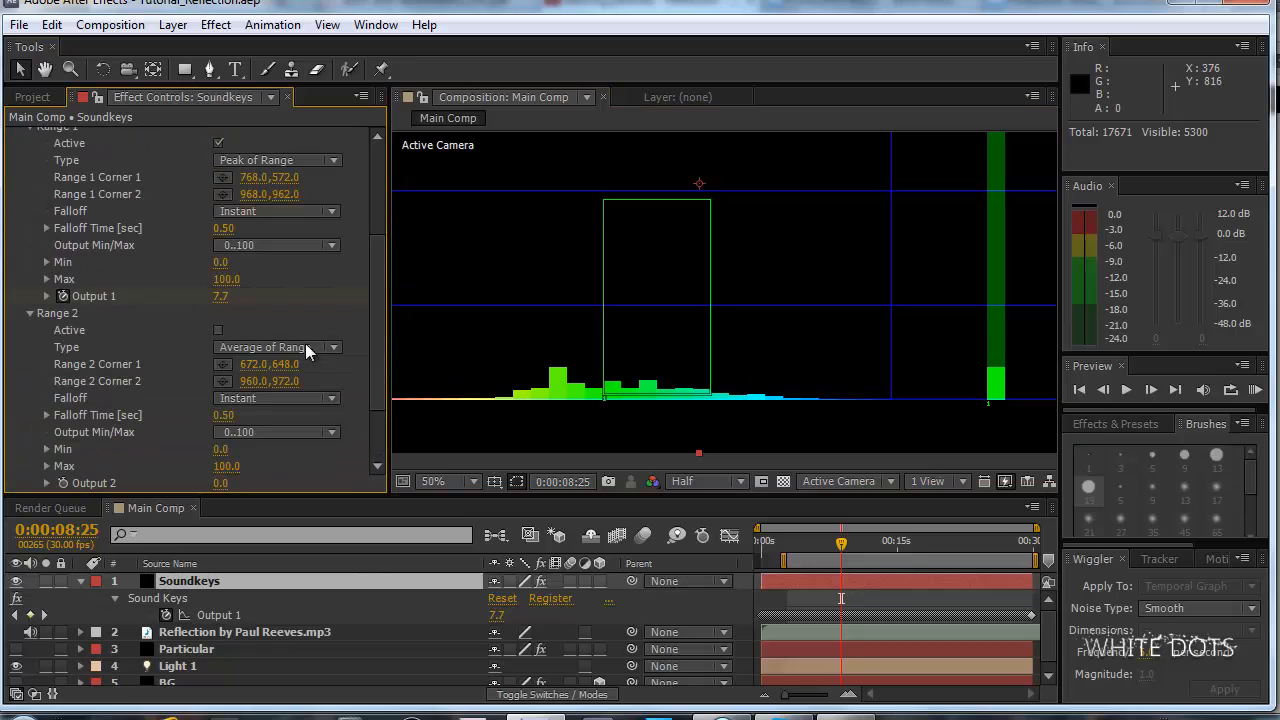
{"action": "left_click", "coordinate": [216, 330]}
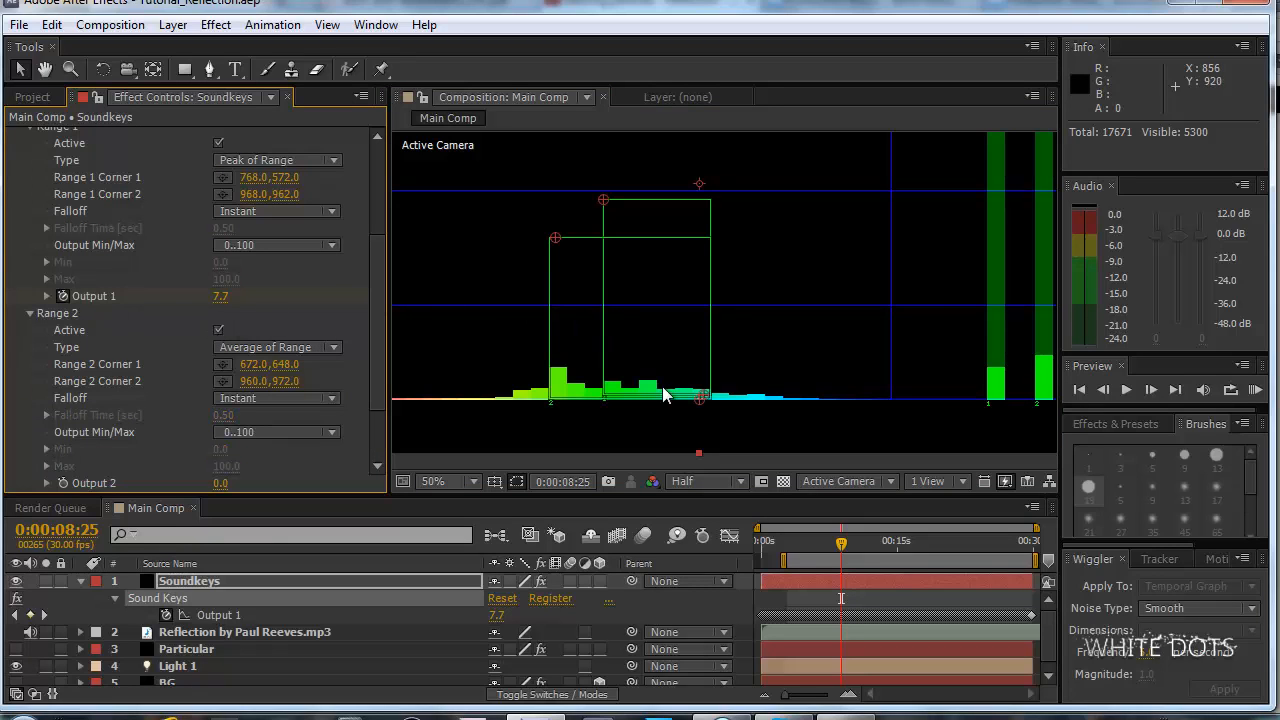
{"action": "left_click_drag", "start_coordinate": [559, 250], "coordinate": [548, 313]}
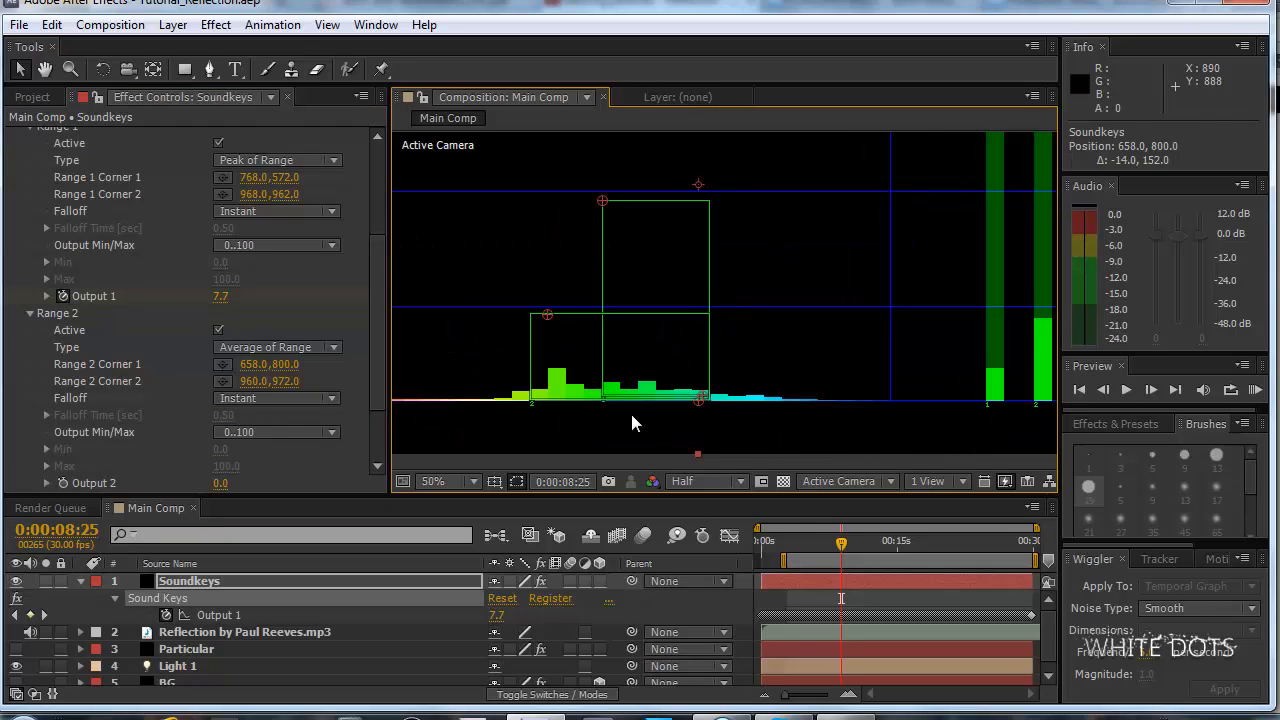
Set the composition preview resolution to Quarter and zoom the view out to 25% to show the whole spectrum.
{"action": "left_click", "coordinate": [721, 482]}
{"action": "left_click", "coordinate": [725, 600]}
{"action": "scroll", "coordinate": [777, 370], "scroll_direction": "down", "scroll_amount": 2}
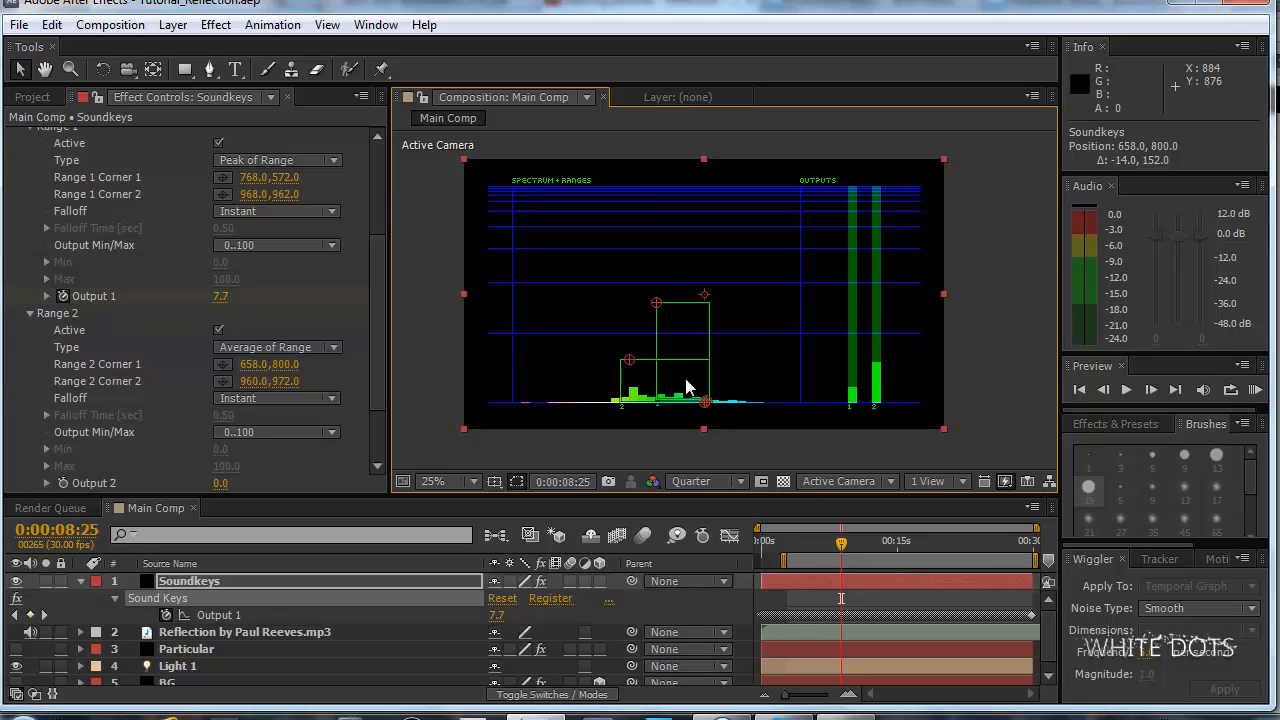
Preview the spectrum with audio, and try Peak of Range as the Range 2 type with another preview.
{"action": "key", "text": "KP_0"}
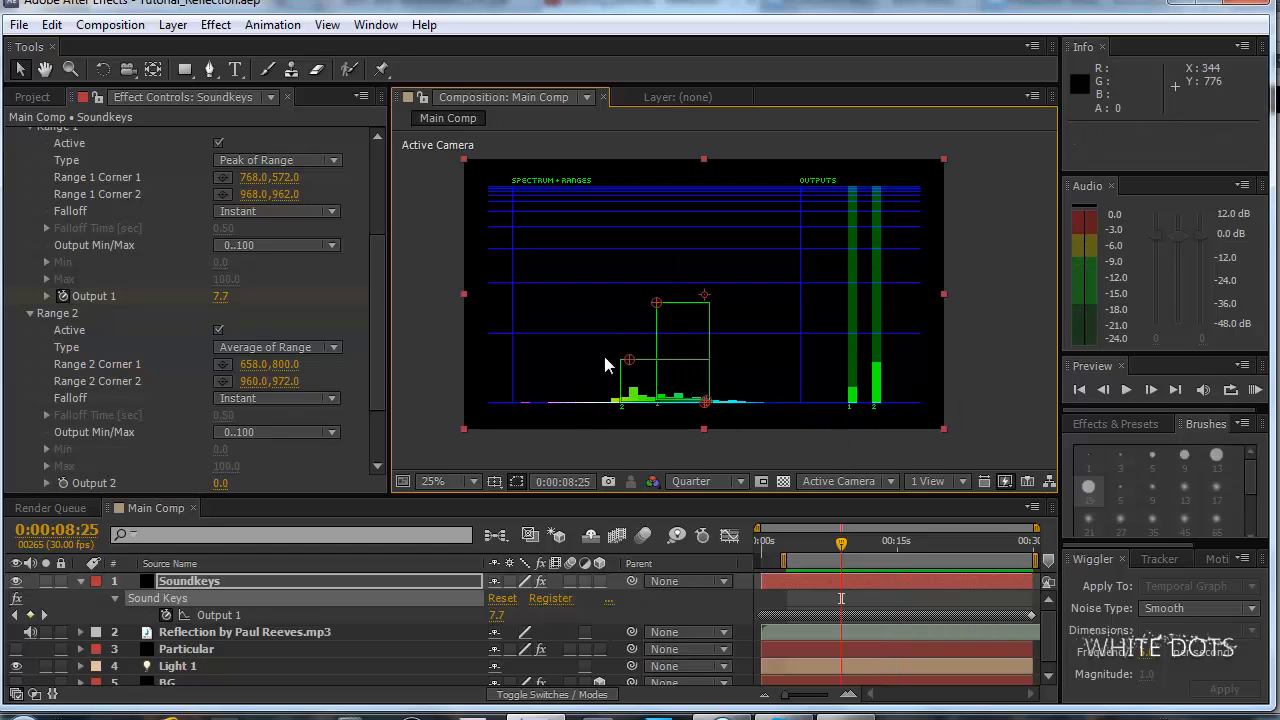
{"action": "left_click_drag", "start_coordinate": [368, 327], "coordinate": [391, 377]}
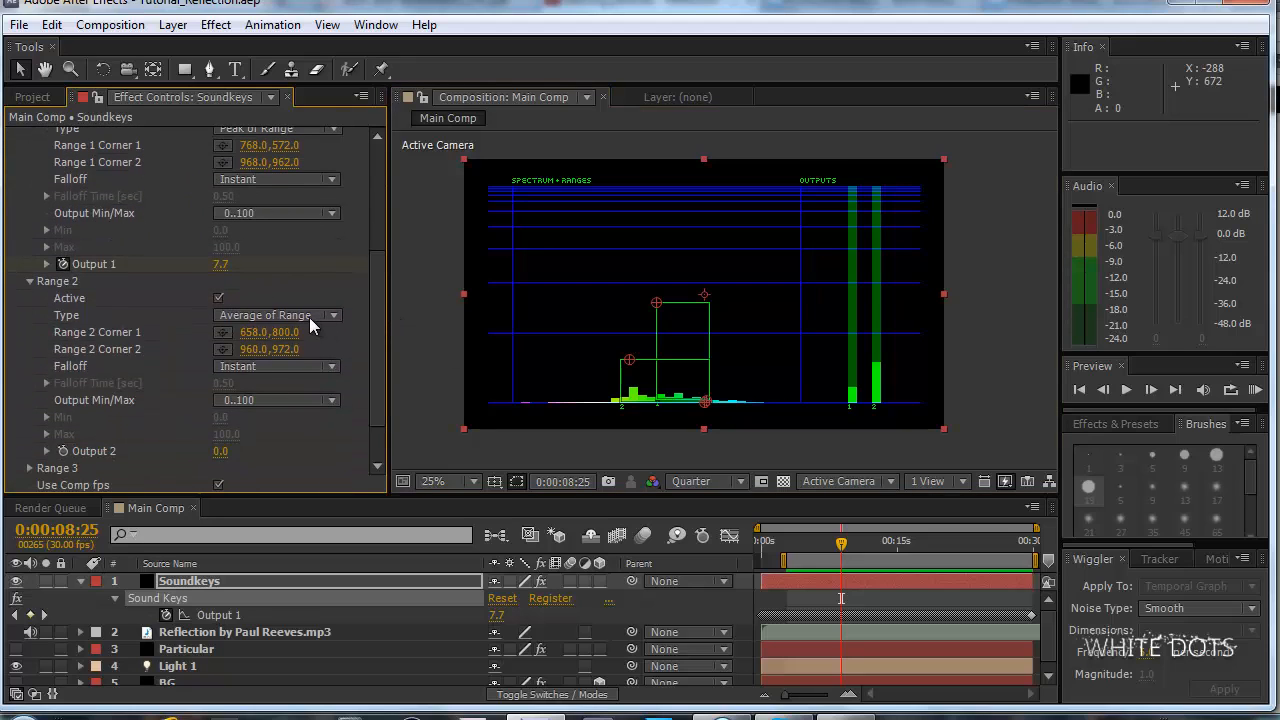
{"action": "left_click", "coordinate": [309, 317]}
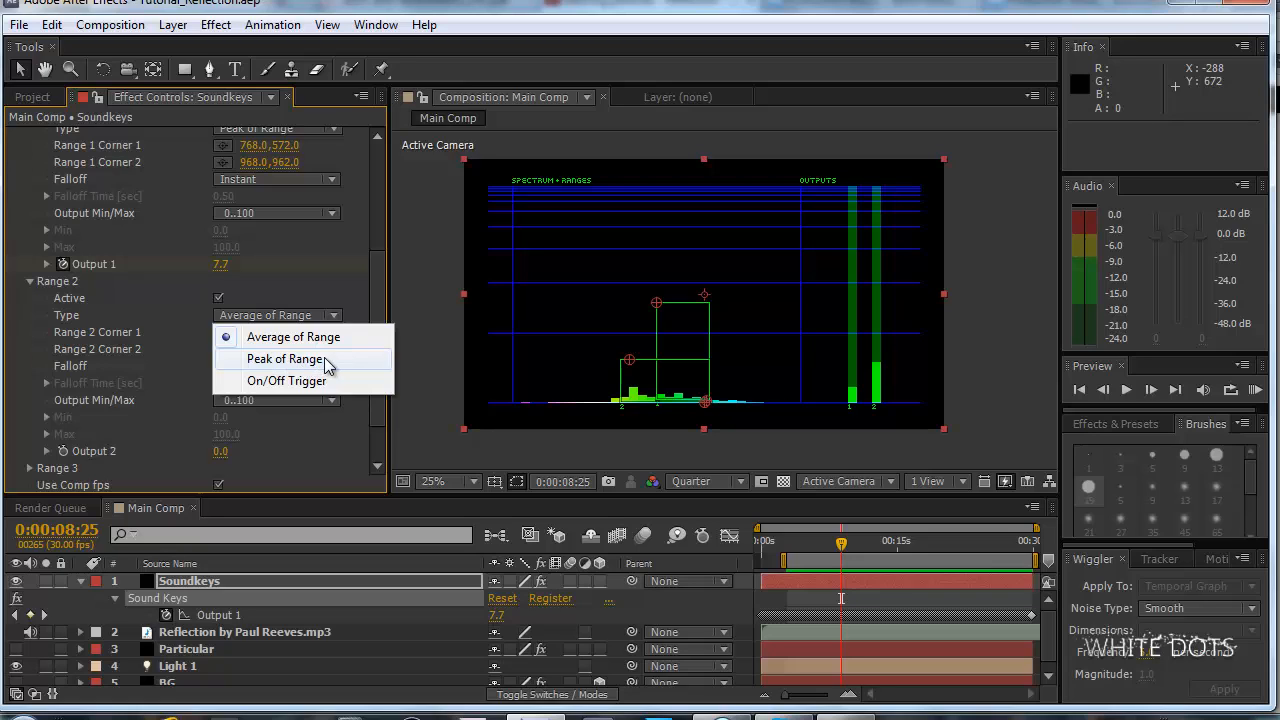
{"action": "left_click", "coordinate": [325, 360]}
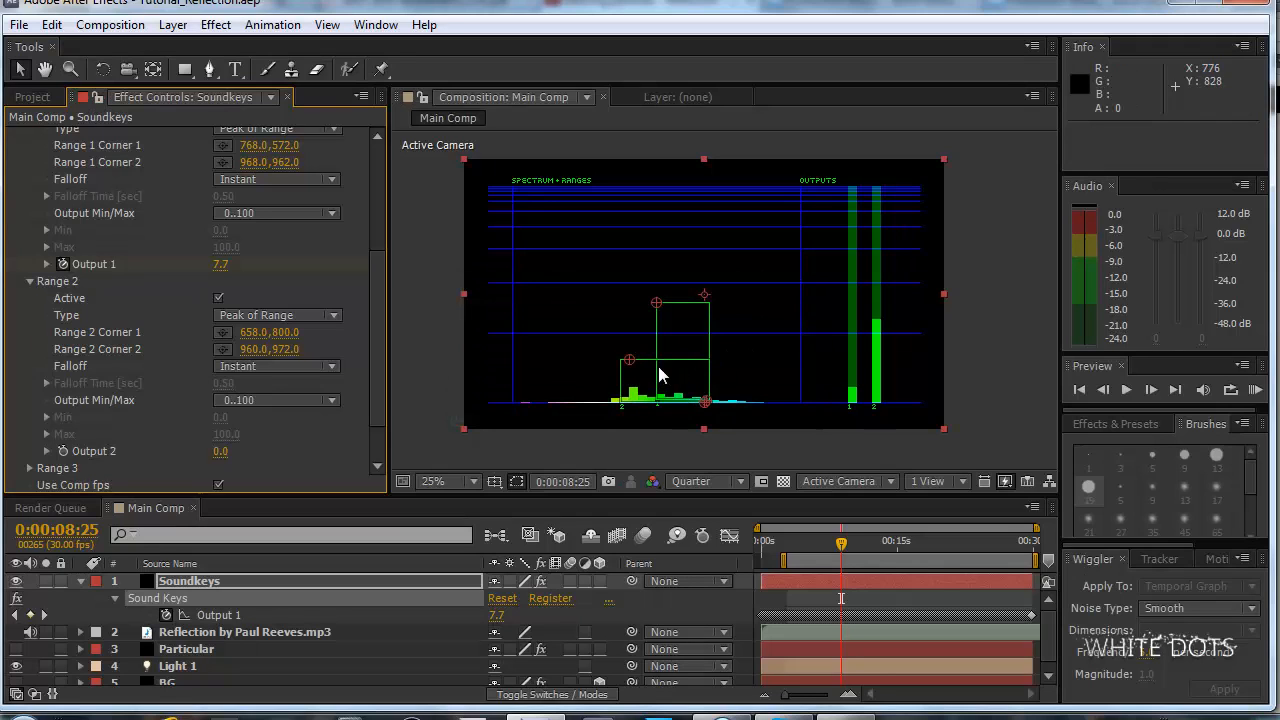
{"action": "key", "text": "KP_0"}
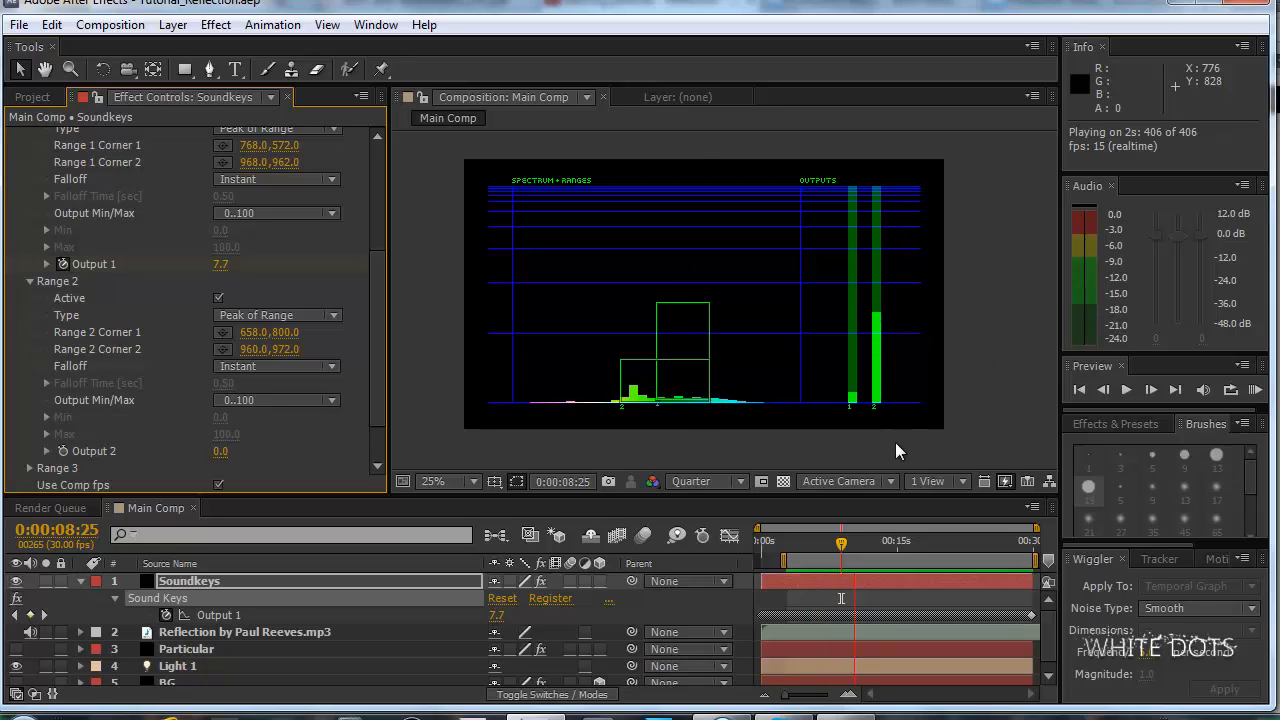
{"action": "key", "text": "space"}
{"action": "key", "text": "space"}
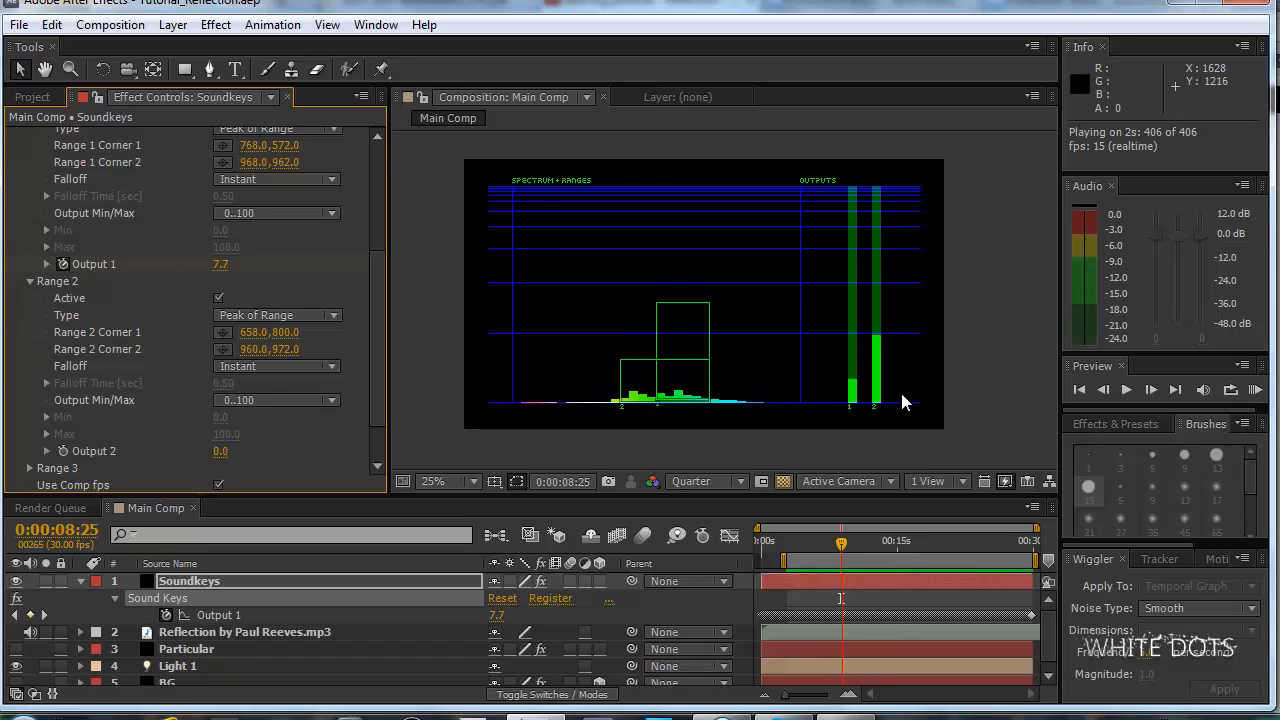
{"action": "key", "text": "space"}
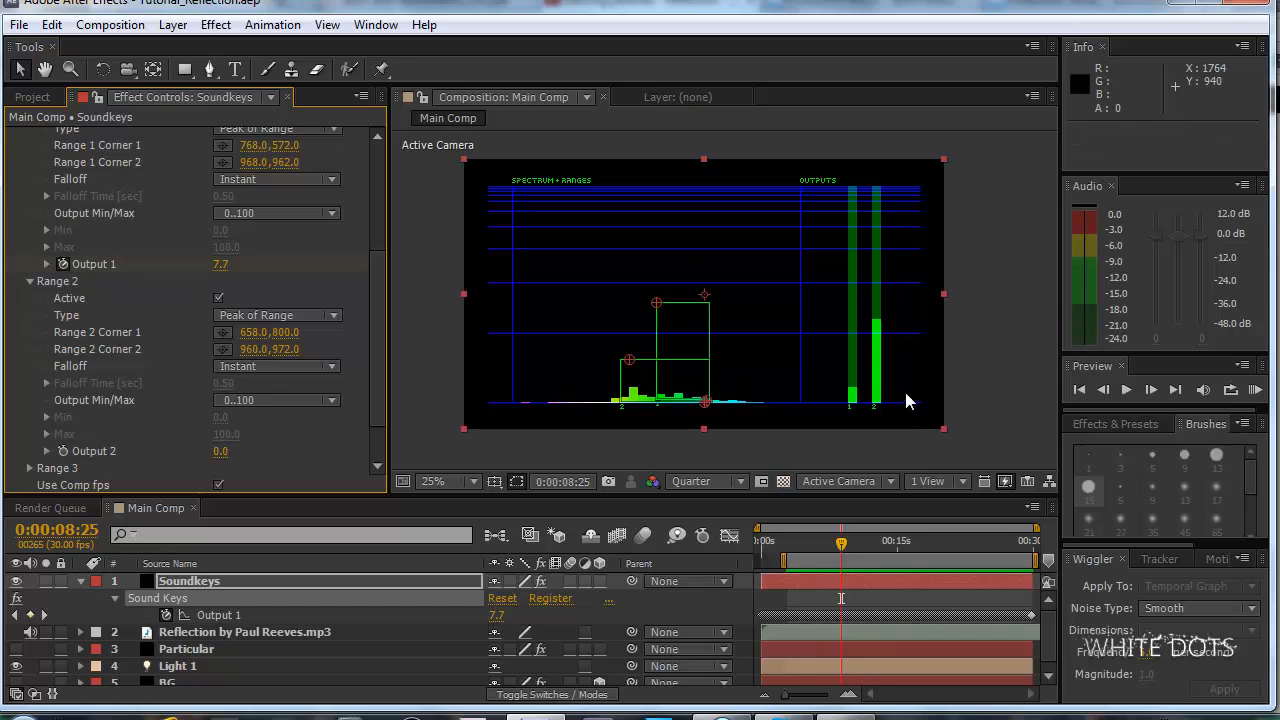
Return the Range 2 type to Average of Range and play the composition preview.
{"action": "left_click", "coordinate": [280, 315]}
{"action": "left_click", "coordinate": [345, 337]}
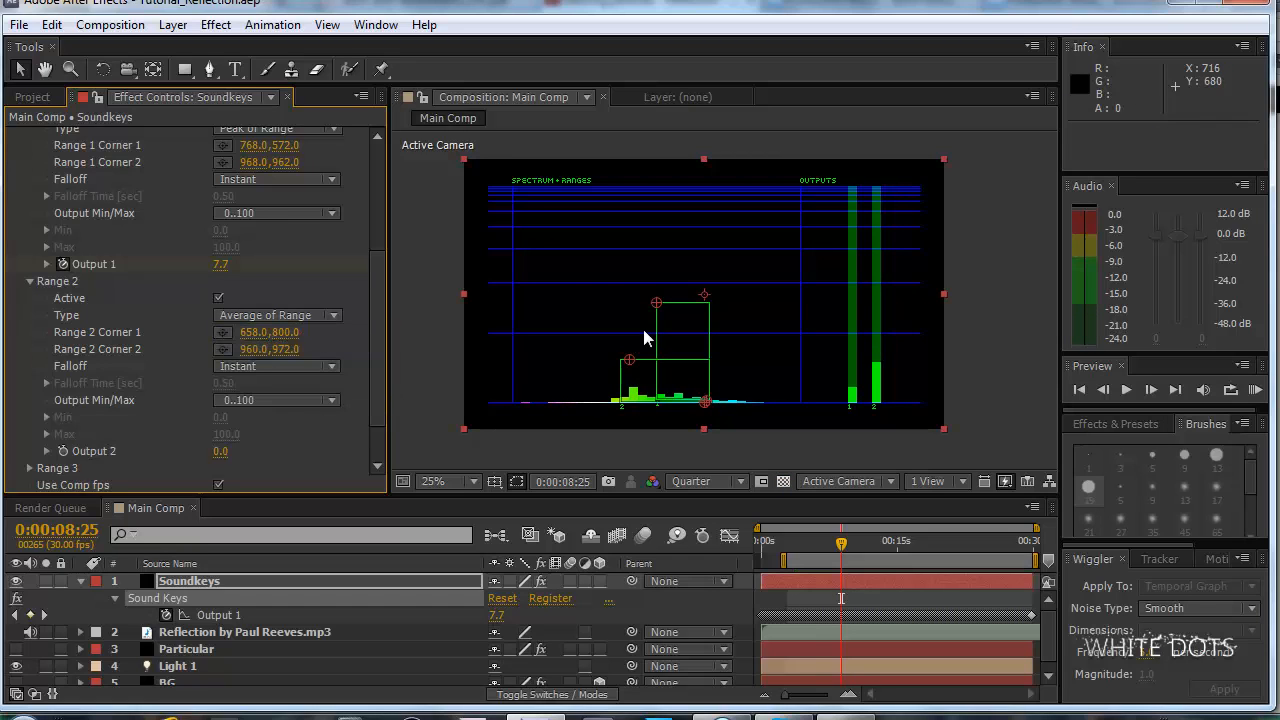
{"action": "key", "text": "space"}
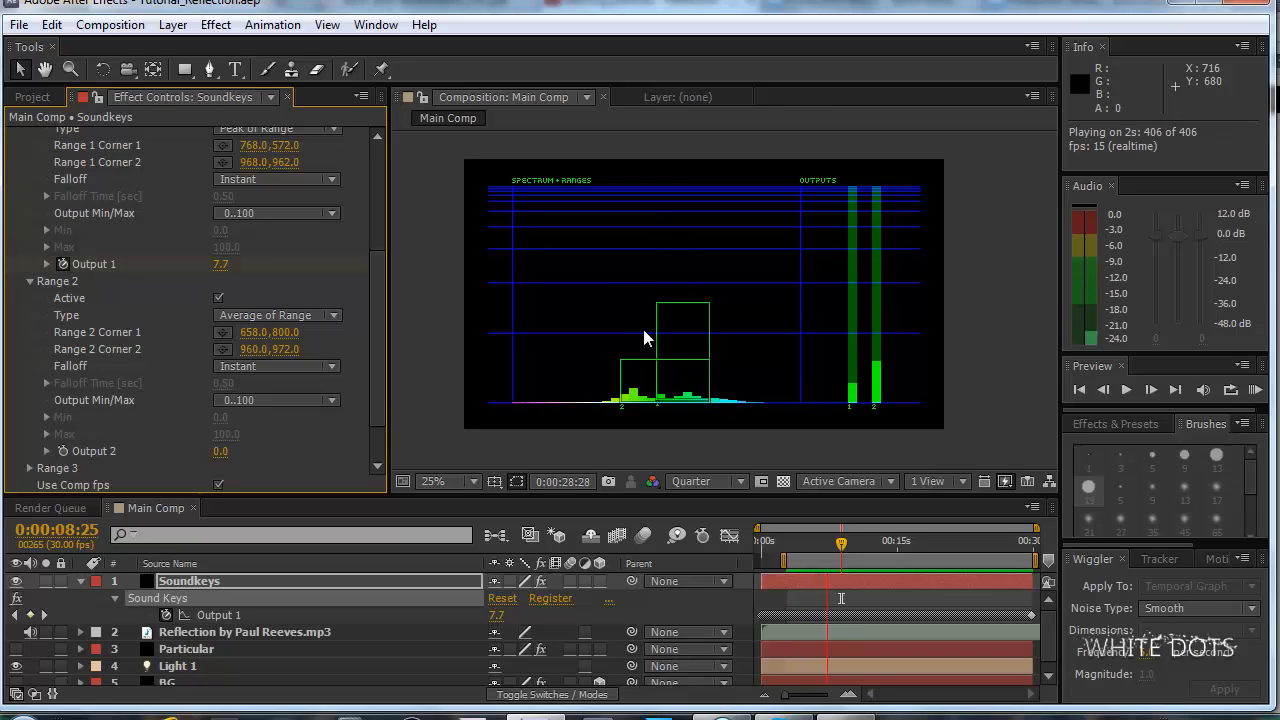
{"action": "key", "text": "space"}
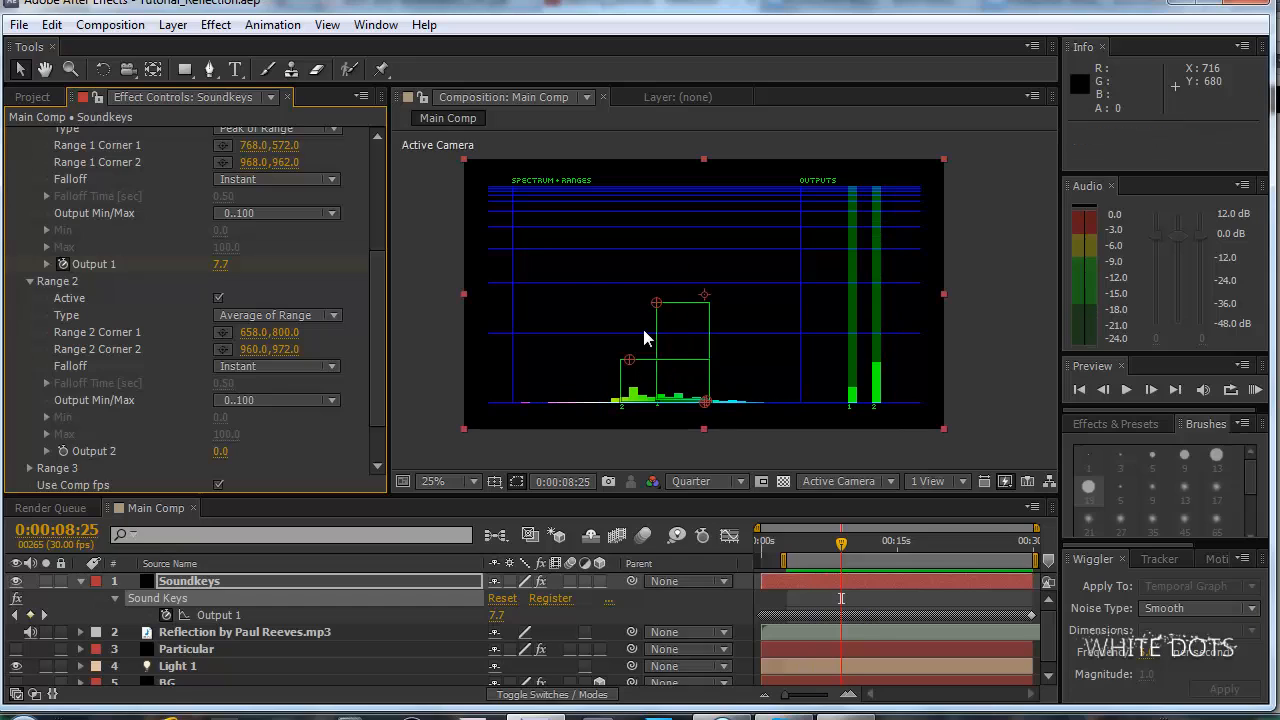
At 0:00:04:26, move Range 2 Corner 1 over the spectrum to about 632, 880 and preview the result with audio.
{"action": "left_click", "coordinate": [819, 545]}
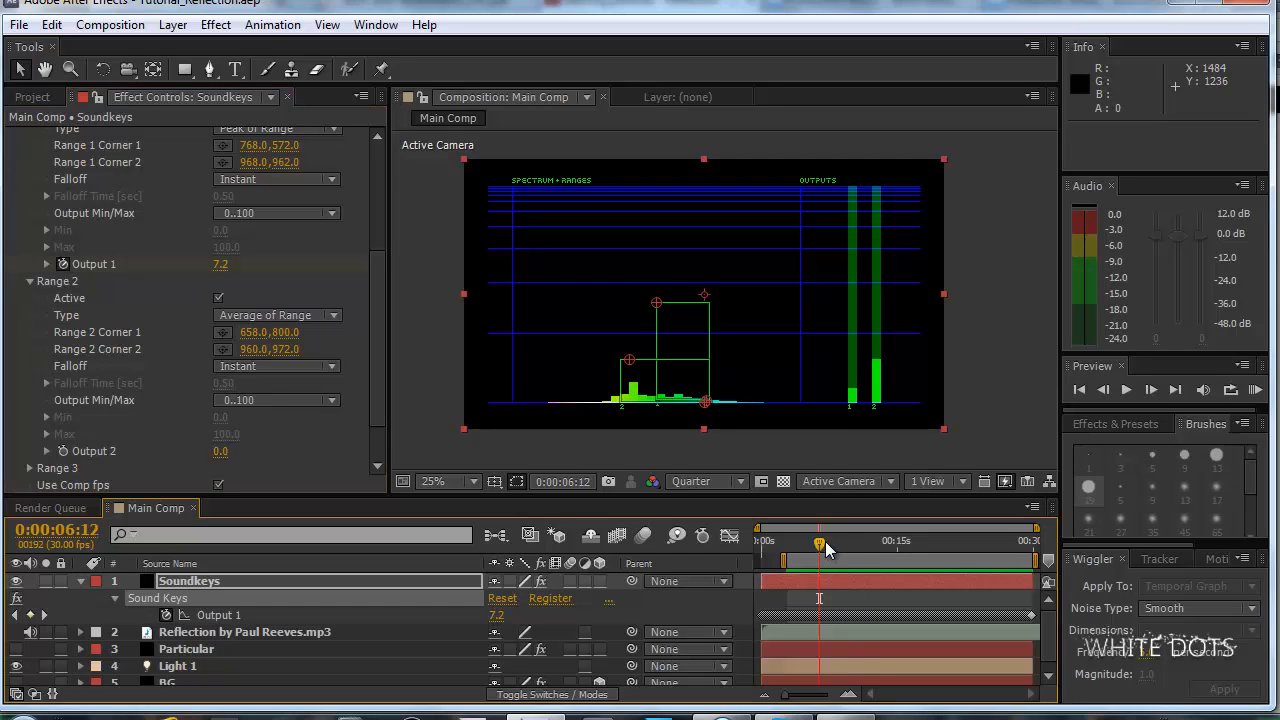
{"action": "left_click_drag", "start_coordinate": [824, 545], "coordinate": [805, 546]}
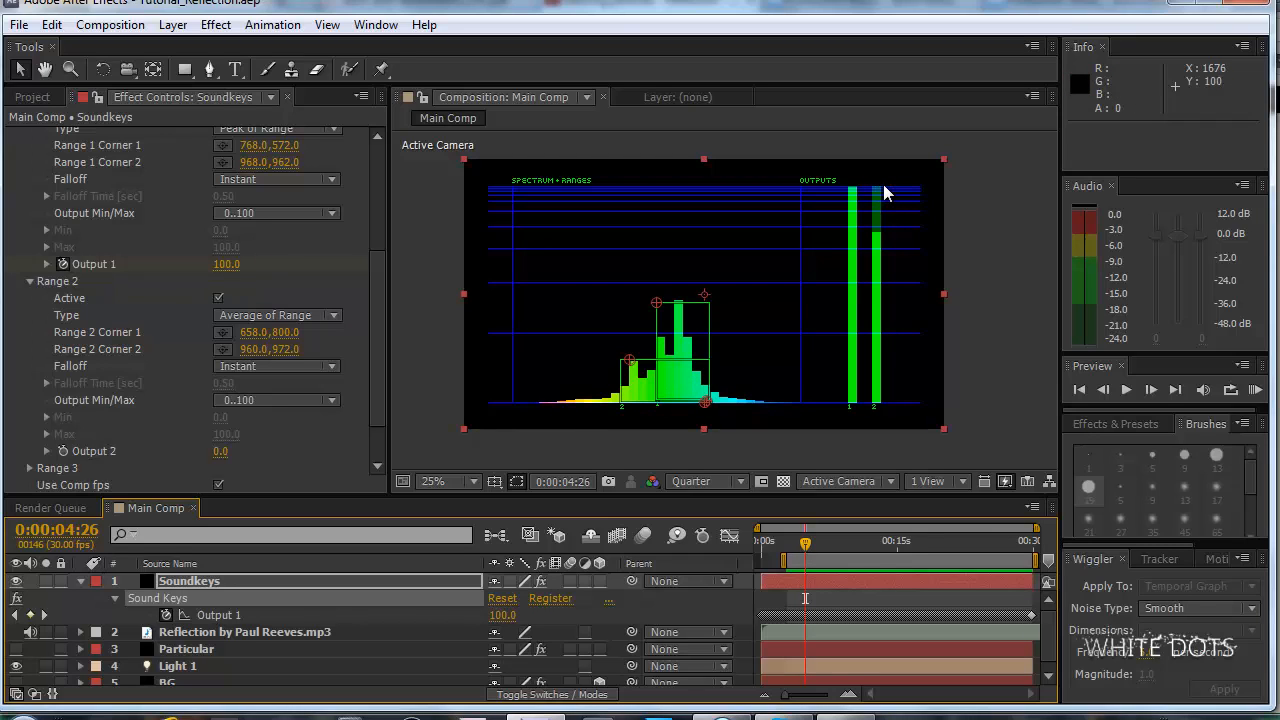
{"action": "scroll", "coordinate": [695, 366], "scroll_direction": "up", "scroll_amount": 2}
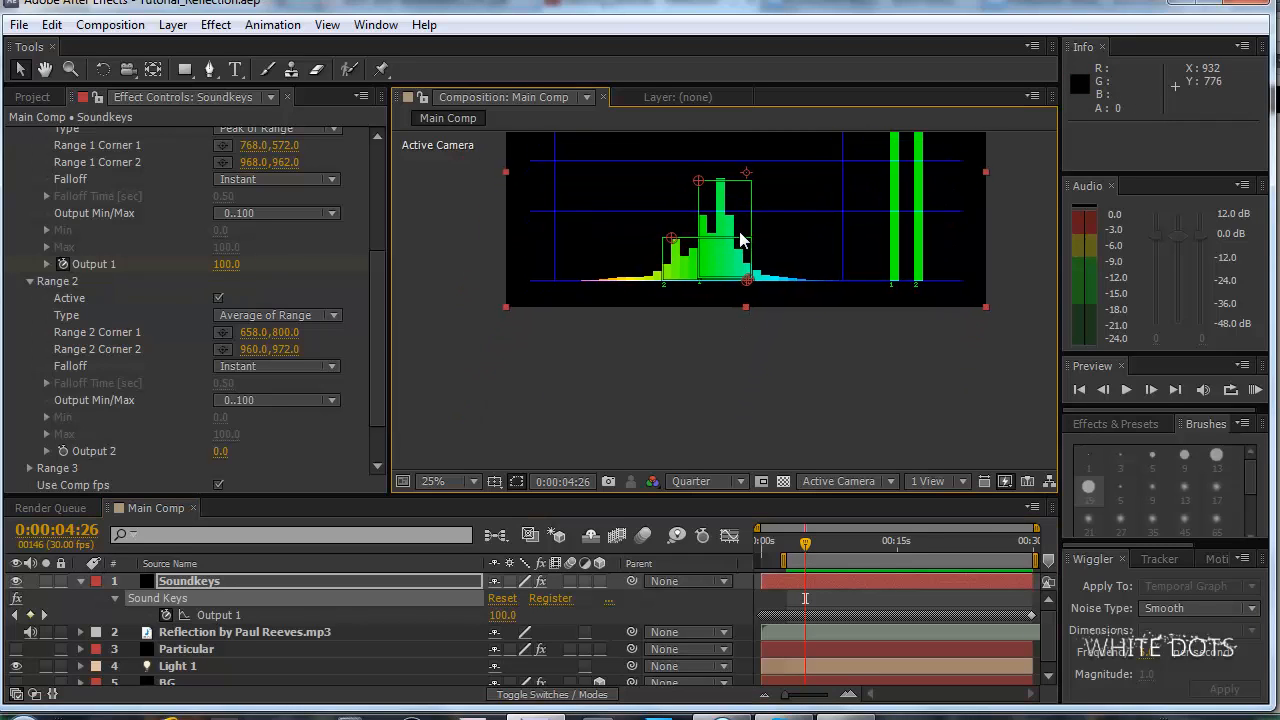
{"action": "left_click_drag", "start_coordinate": [741, 194], "coordinate": [749, 271]}
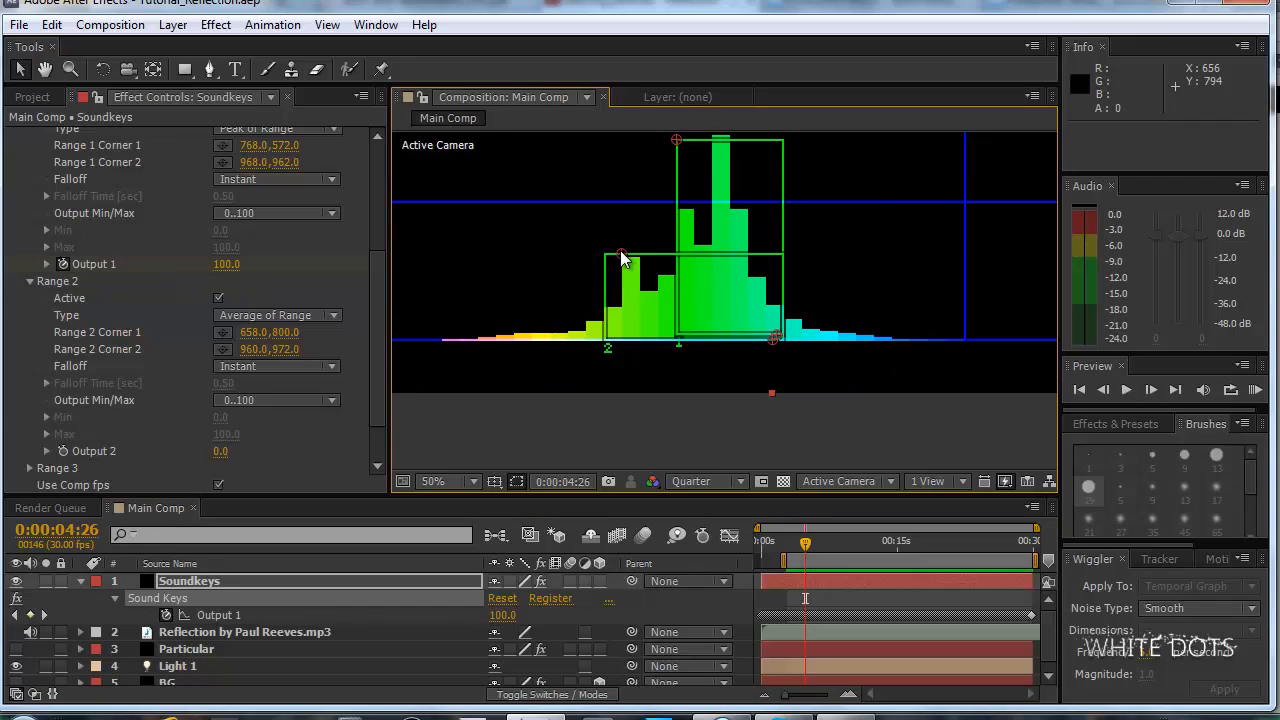
{"action": "left_click_drag", "start_coordinate": [620, 252], "coordinate": [622, 280]}
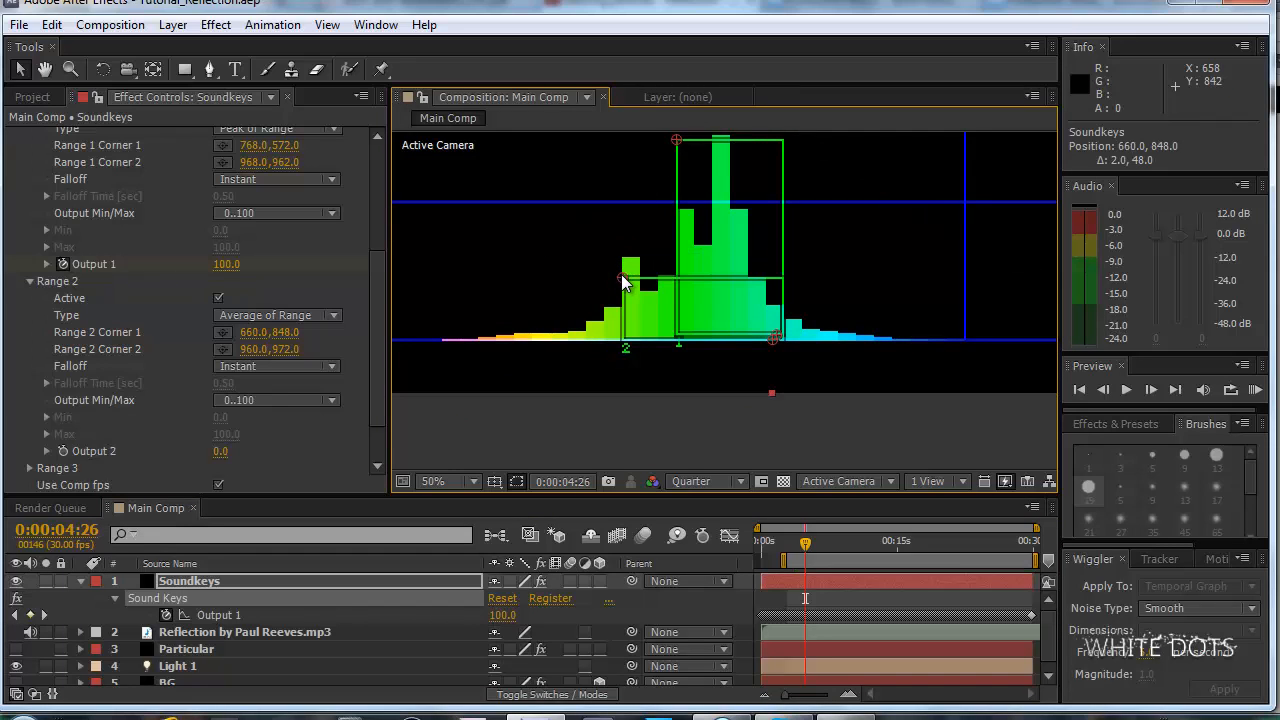
{"action": "scroll", "coordinate": [877, 234], "scroll_direction": "down", "scroll_amount": 2}
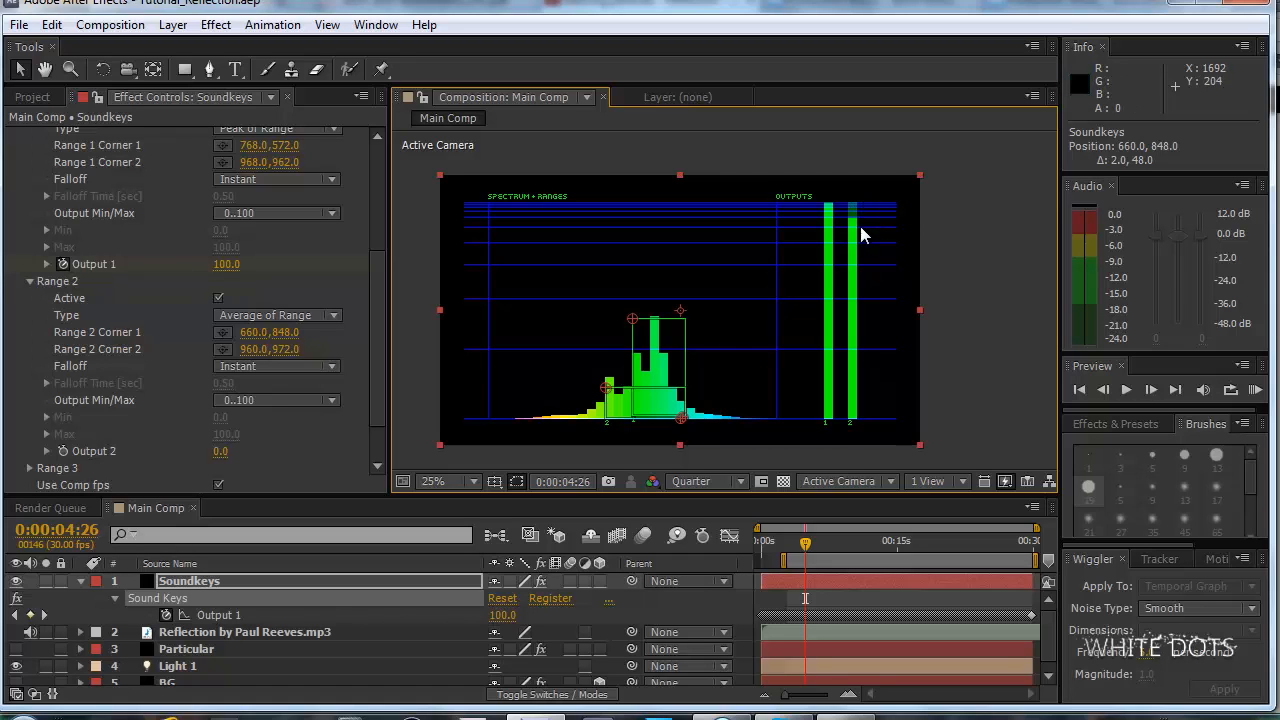
{"action": "left_click_drag", "start_coordinate": [608, 405], "coordinate": [642, 325]}
{"action": "left_click_drag", "start_coordinate": [555, 316], "coordinate": [541, 334]}
{"action": "scroll", "coordinate": [870, 290], "scroll_direction": "down", "scroll_amount": 2}
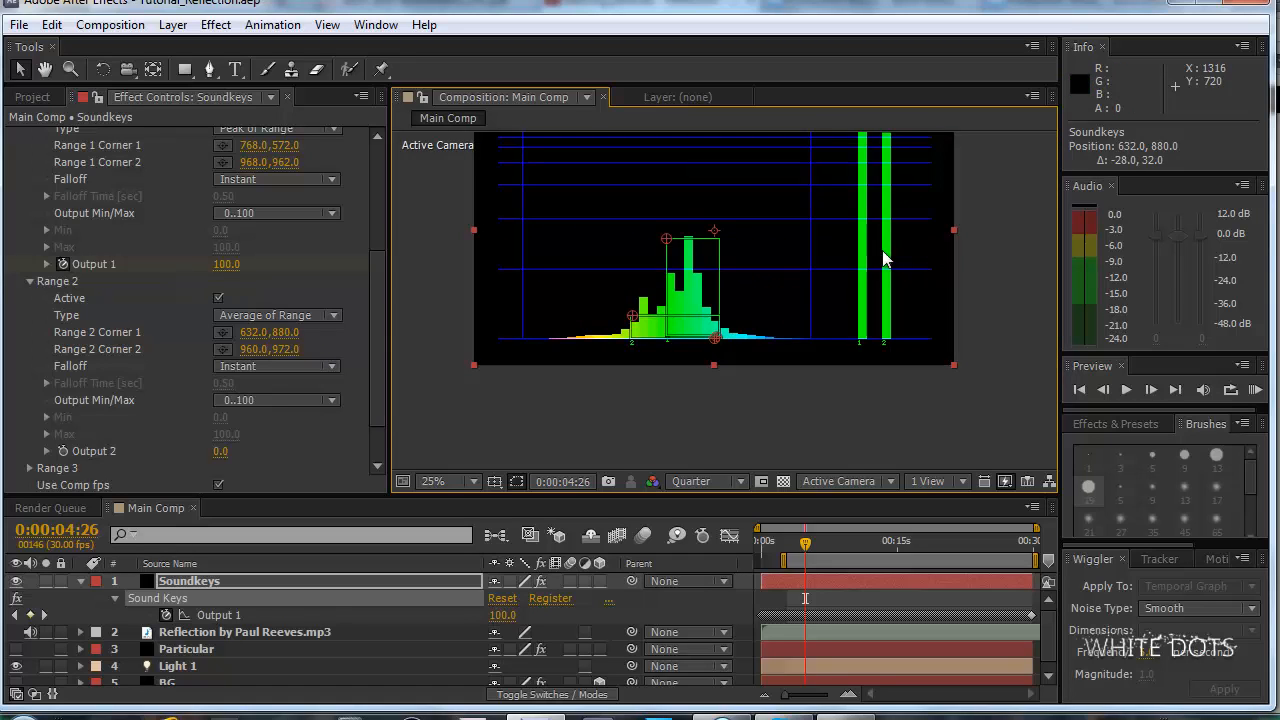
{"action": "key", "text": "KP_0"}
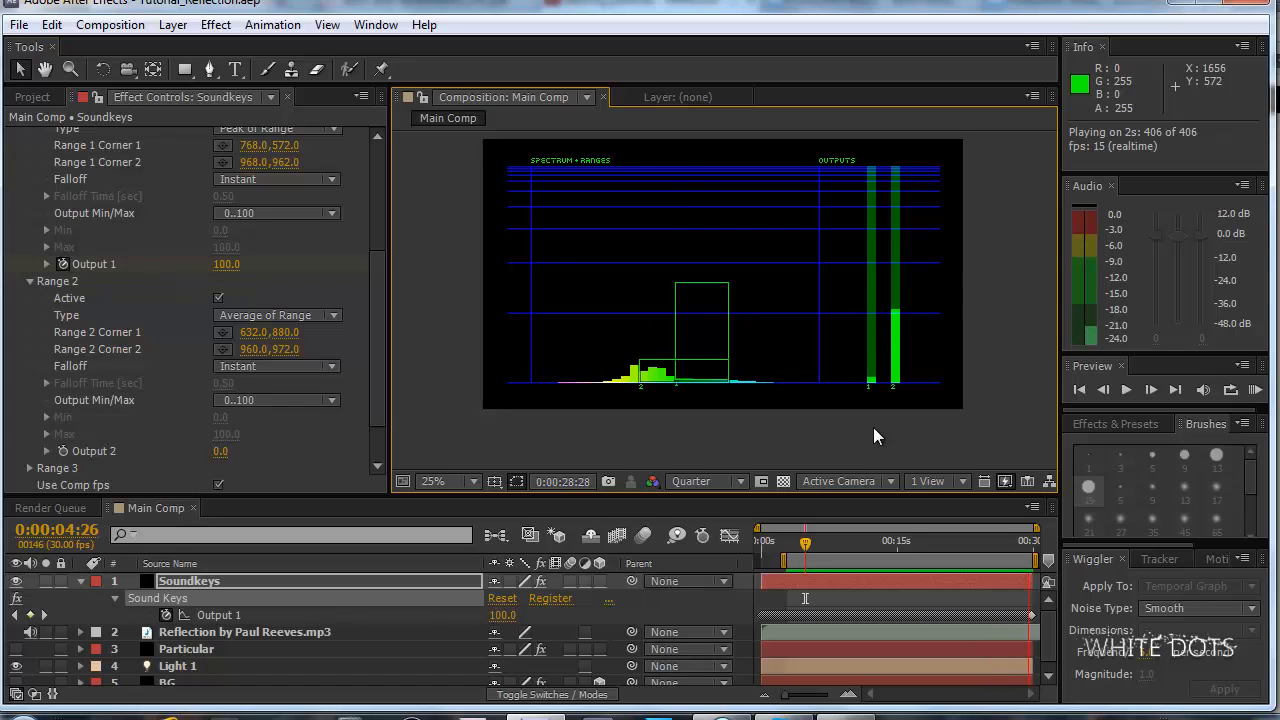
{"action": "key", "text": "space"}
Examine Range 1's Output Min/Max options without changing them, and move the current time to 0:00:04:19.
{"action": "scroll", "coordinate": [372, 332], "scroll_direction": "down", "scroll_amount": 3}
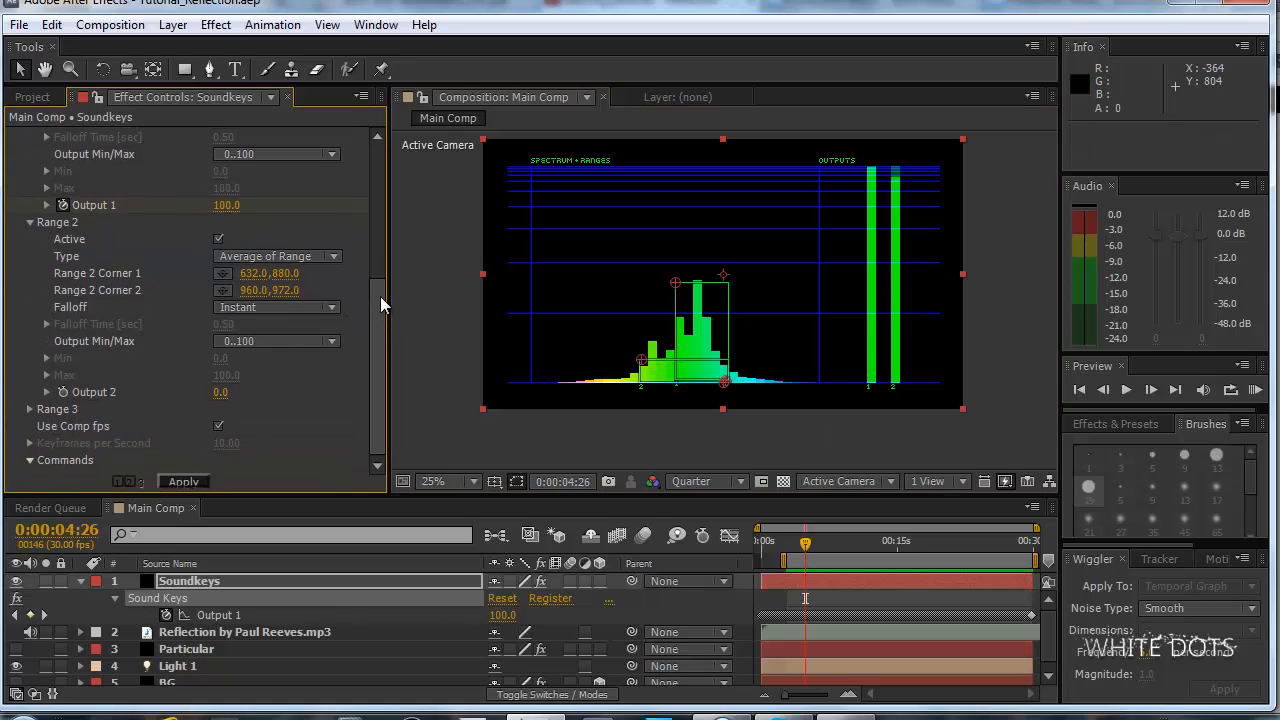
{"action": "left_click_drag", "start_coordinate": [379, 306], "coordinate": [383, 200]}
{"action": "left_click", "coordinate": [247, 352]}
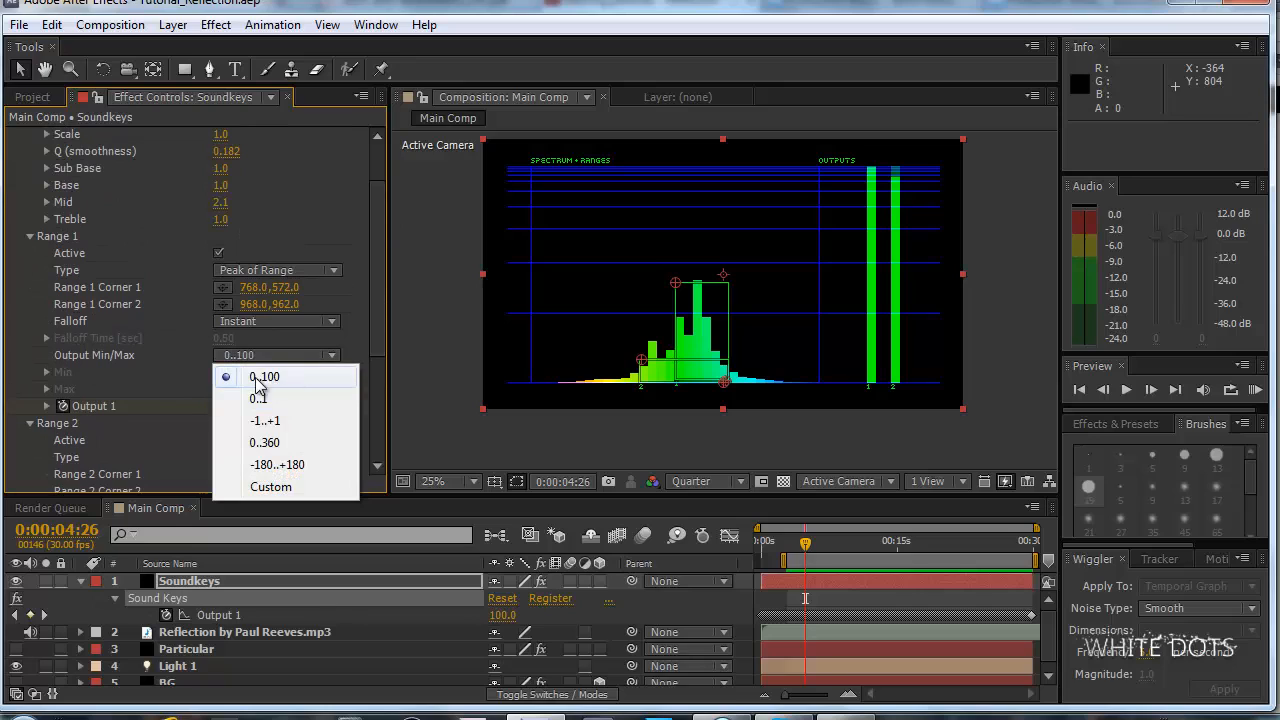
{"action": "left_click", "coordinate": [343, 332]}
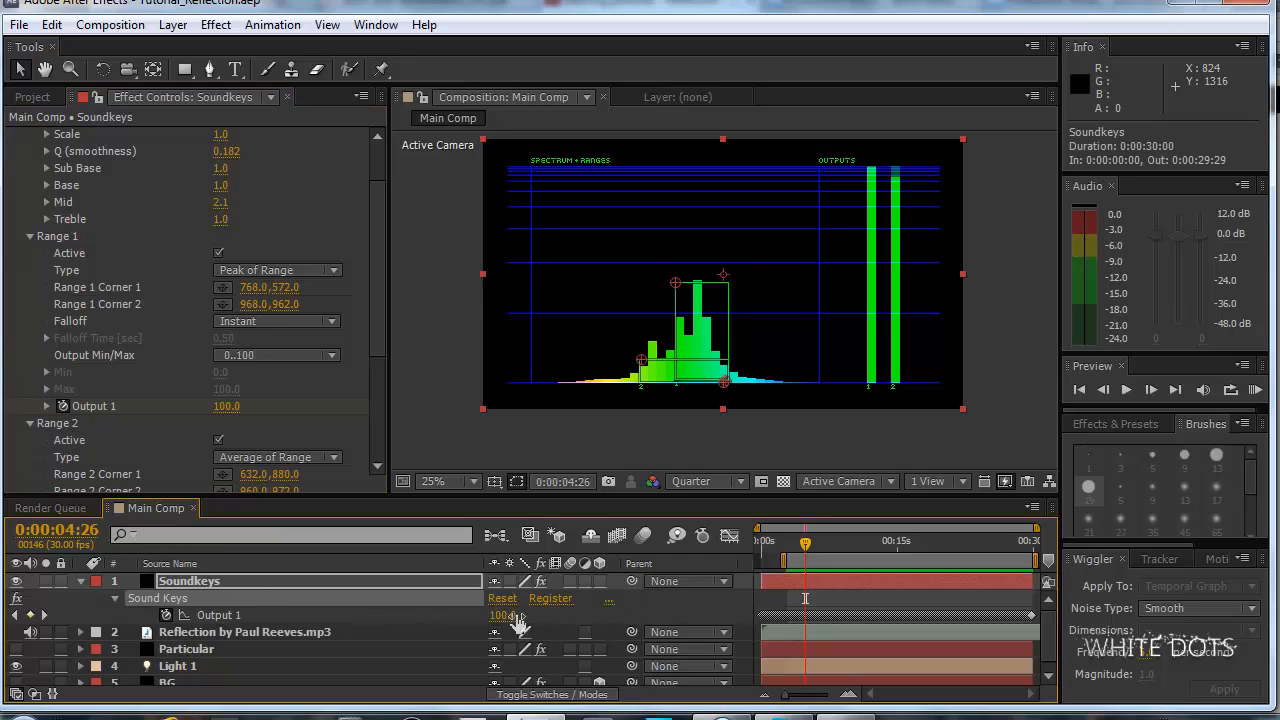
{"action": "left_click_drag", "start_coordinate": [805, 550], "coordinate": [803, 550]}
Select the Particular layer and set its Physics Time Factor to 1.
{"action": "scroll", "coordinate": [268, 600], "scroll_direction": "down", "scroll_amount": 1}
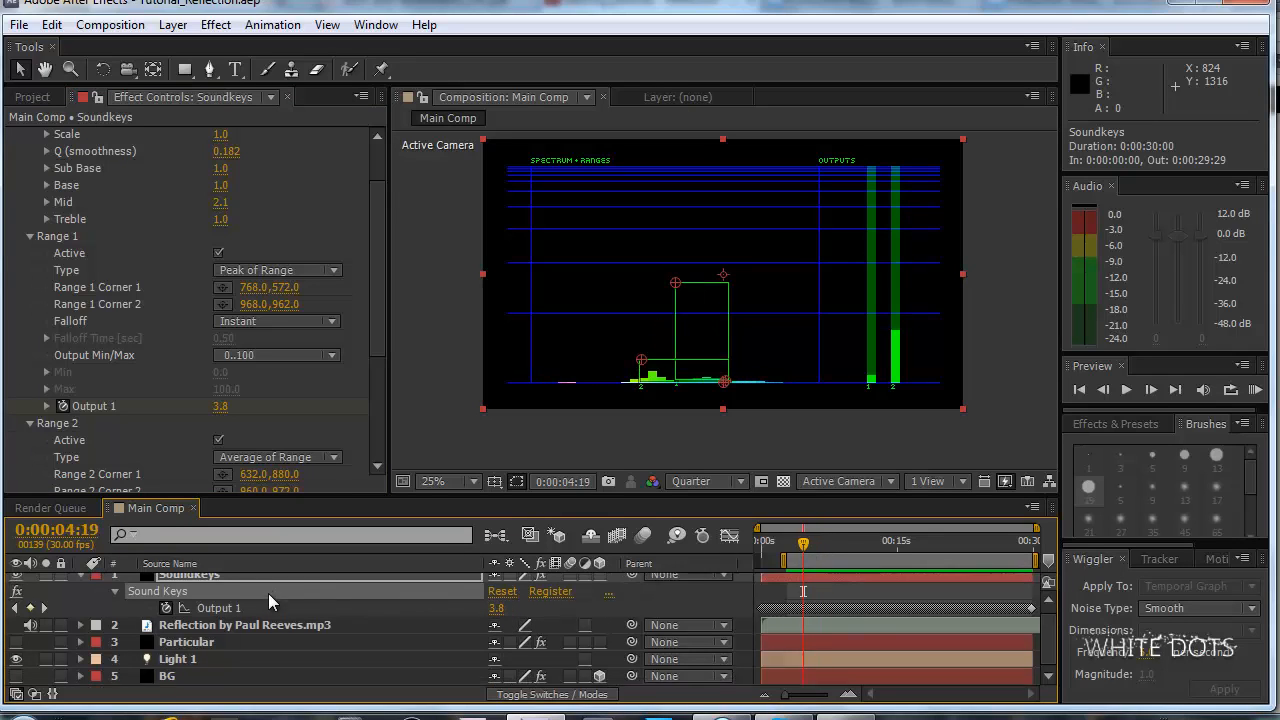
{"action": "left_click", "coordinate": [205, 641]}
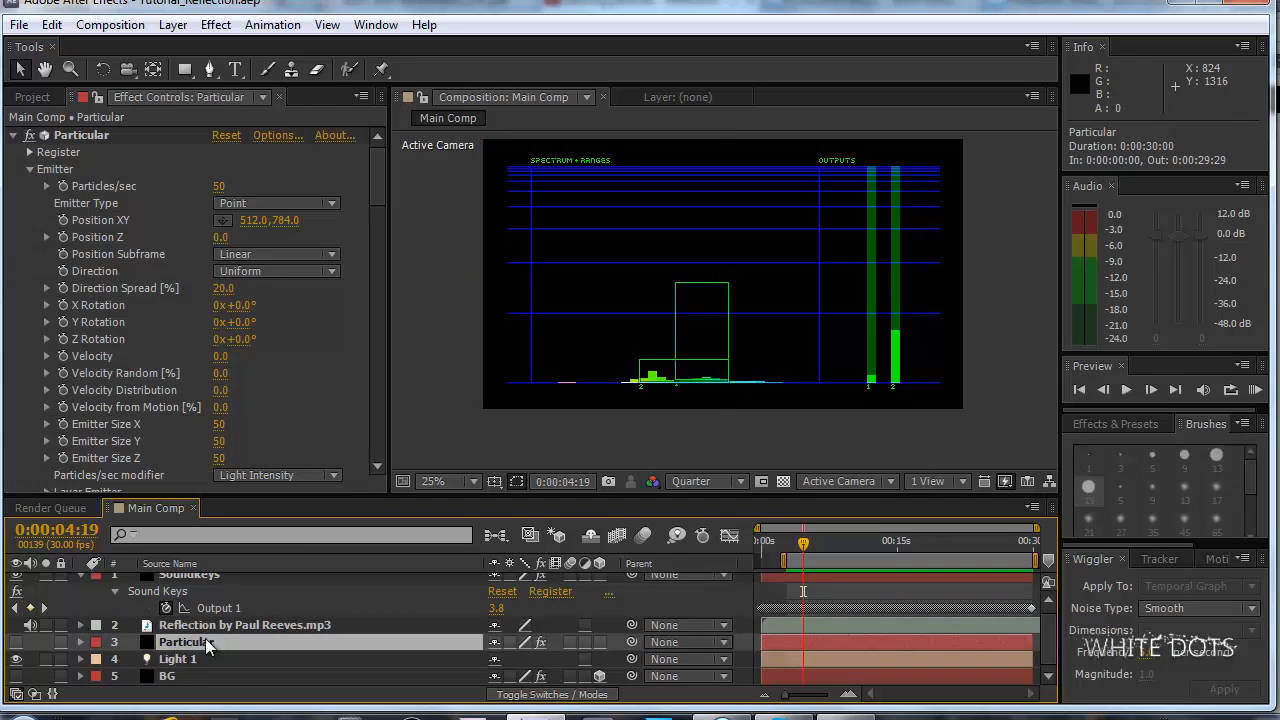
{"action": "left_click_drag", "start_coordinate": [380, 161], "coordinate": [373, 278]}
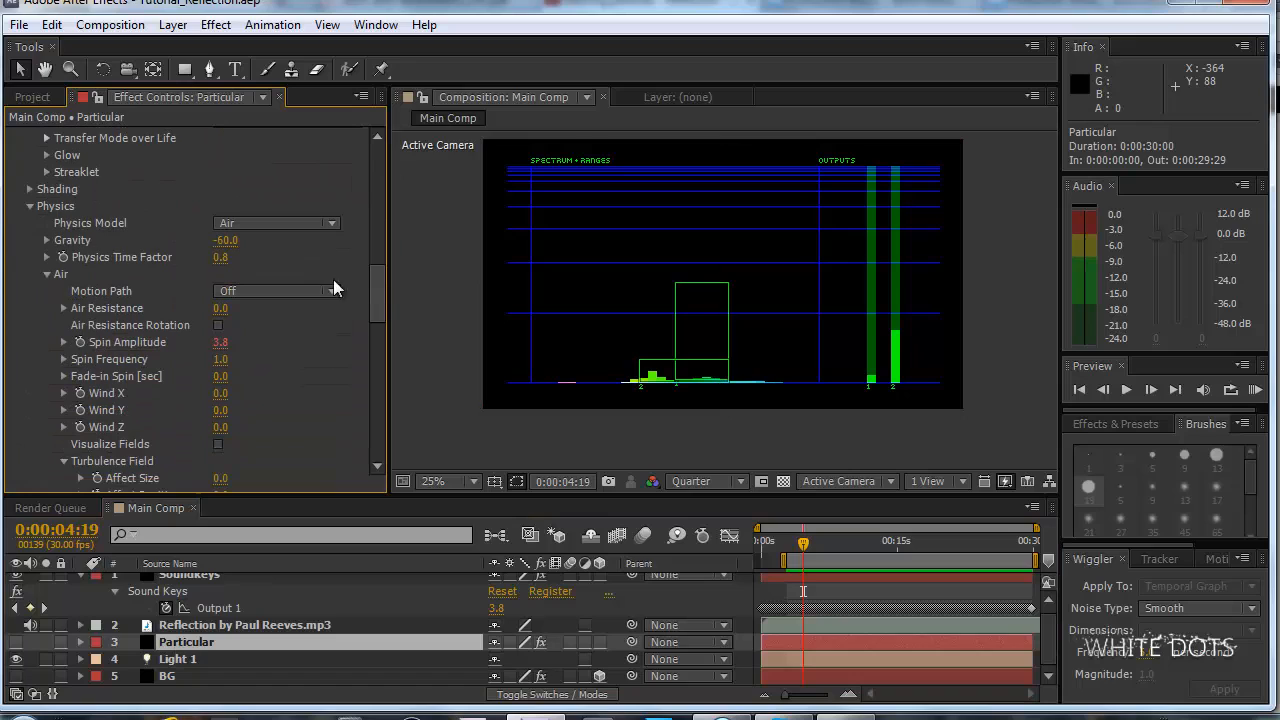
{"action": "left_click", "coordinate": [220, 257]}
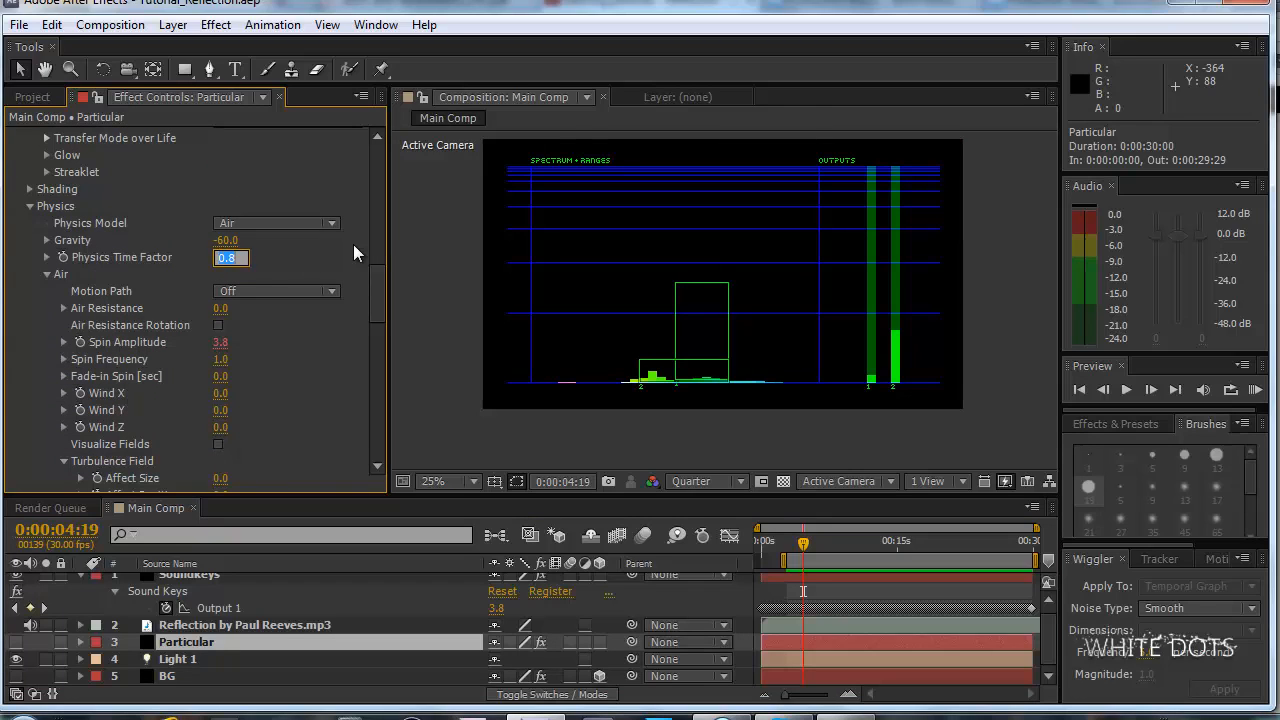
{"action": "type", "text": "1"}
{"action": "key", "text": "Return"}
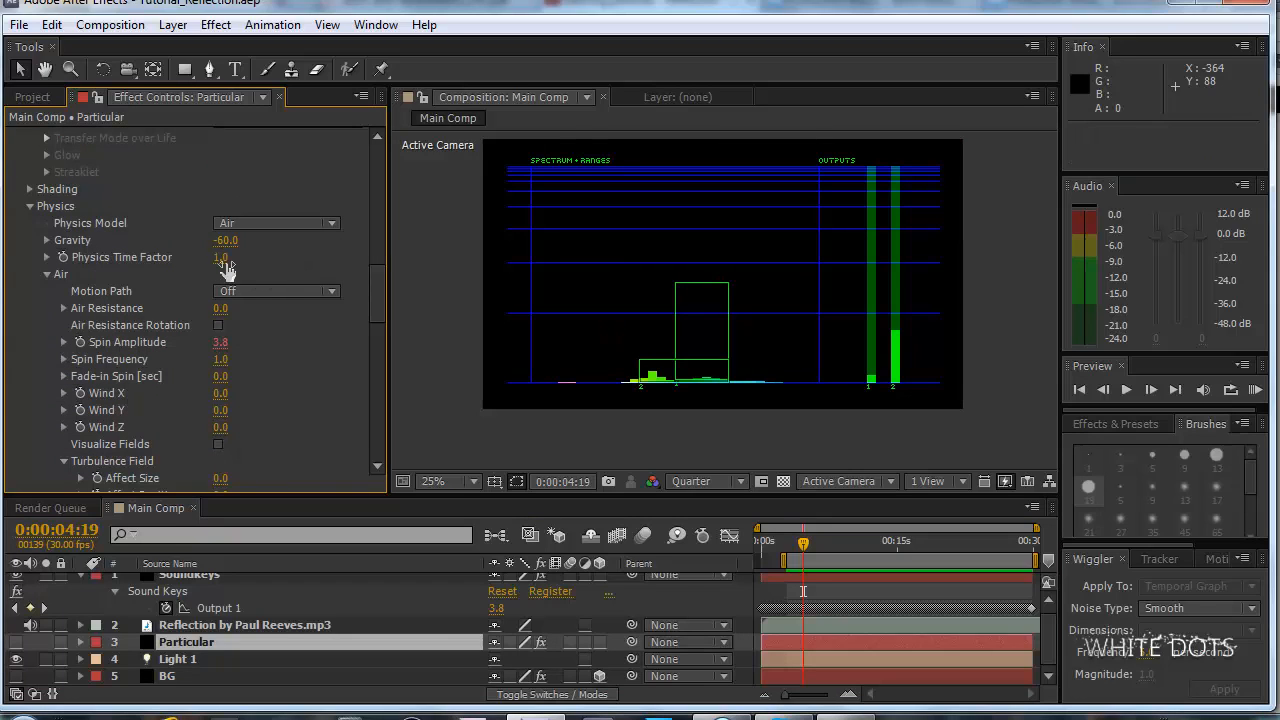
Try Physics Time Factor values of 0 and 18.1, briefly showing the Particular layer, and set the factor back to 1.
{"action": "left_click", "coordinate": [226, 259]}
{"action": "type", "text": "0"}
{"action": "key", "text": "Return"}
{"action": "left_click", "coordinate": [228, 258]}
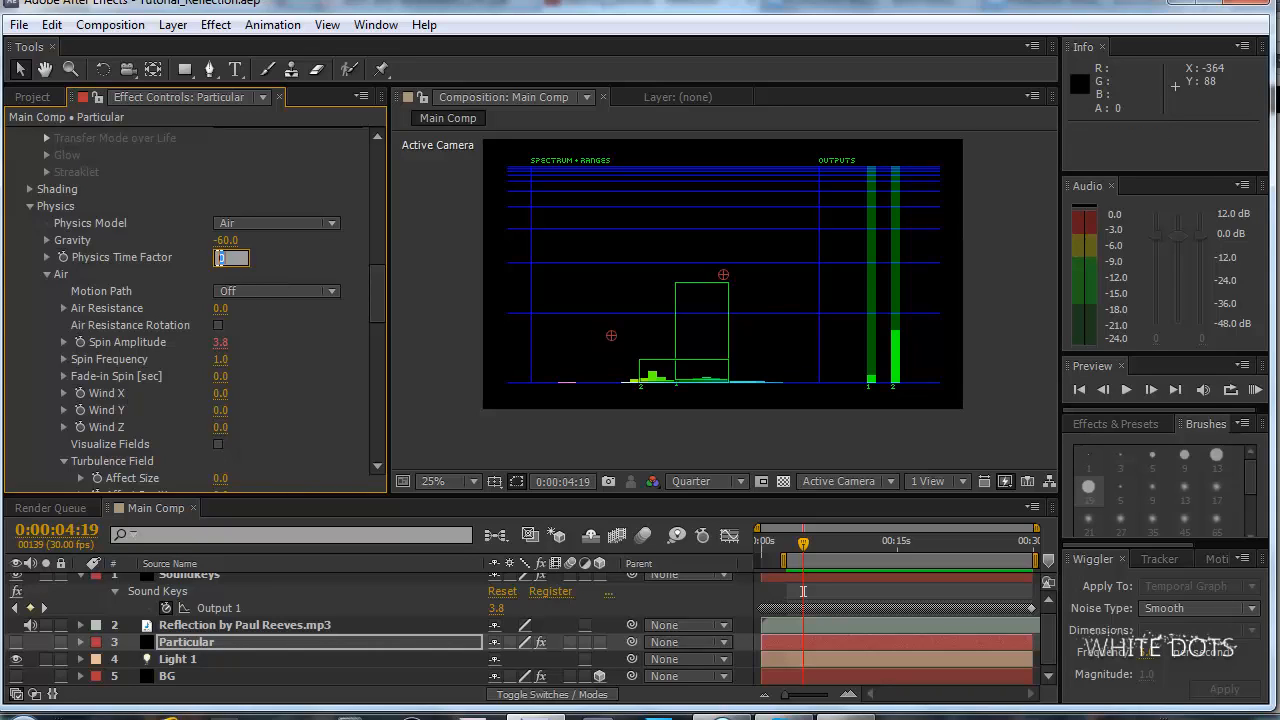
{"action": "left_click_drag", "start_coordinate": [223, 257], "coordinate": [388, 252]}
{"action": "left_click", "coordinate": [15, 642]}
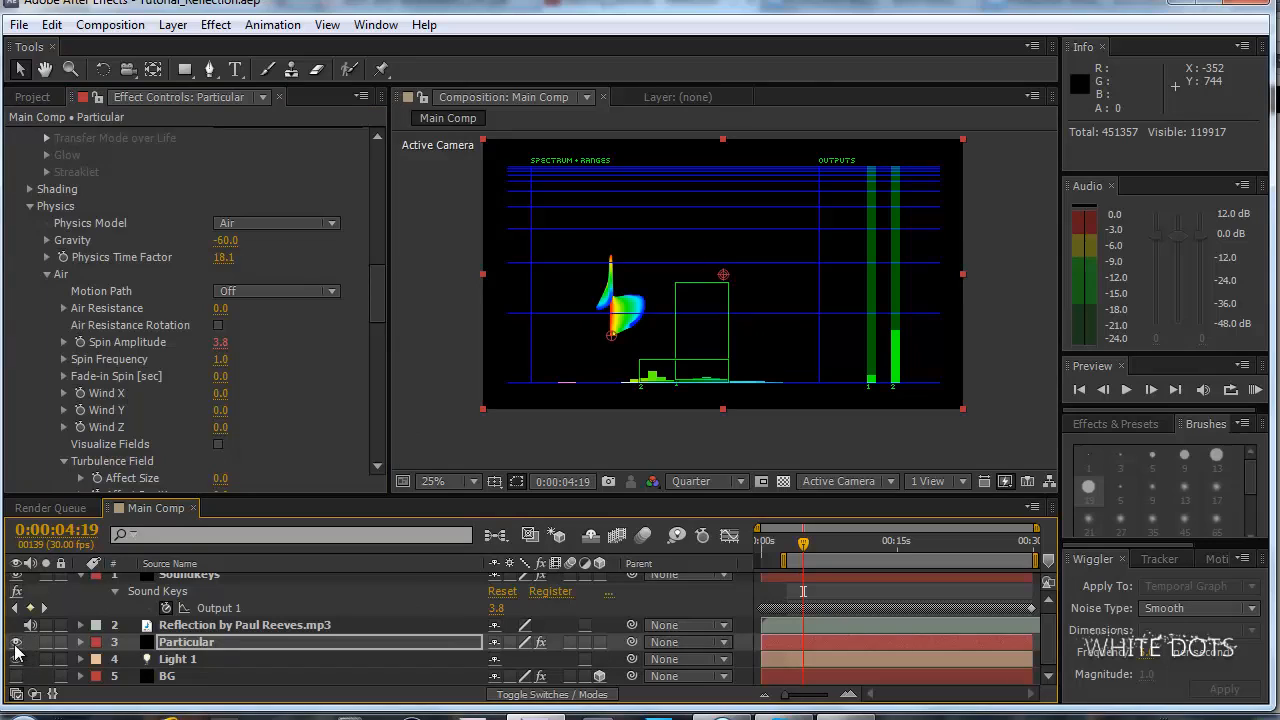
{"action": "left_click", "coordinate": [15, 643]}
{"action": "left_click", "coordinate": [224, 257]}
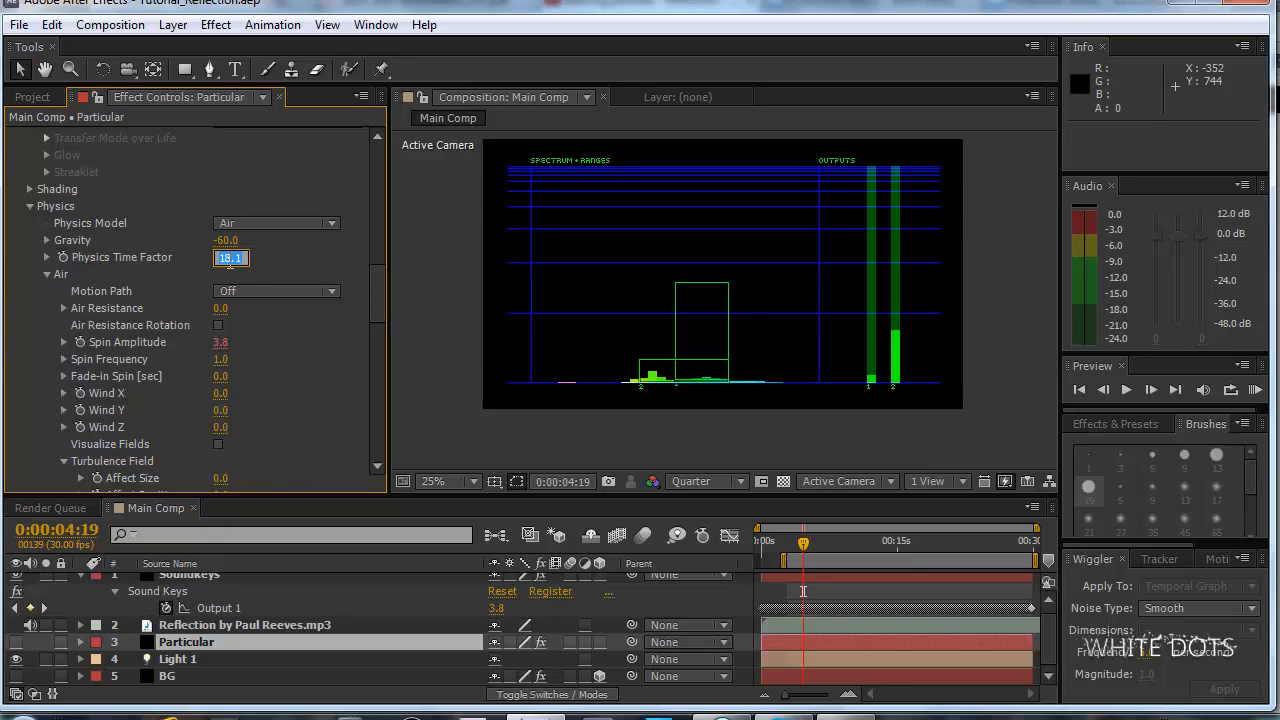
{"action": "type", "text": "1"}
{"action": "key", "text": "Return"}
Select the Soundkeys layer and collapse the Range 1 and Spectrum Adjustment groups of Sound Keys.
{"action": "scroll", "coordinate": [221, 642], "scroll_direction": "up", "scroll_amount": 1}
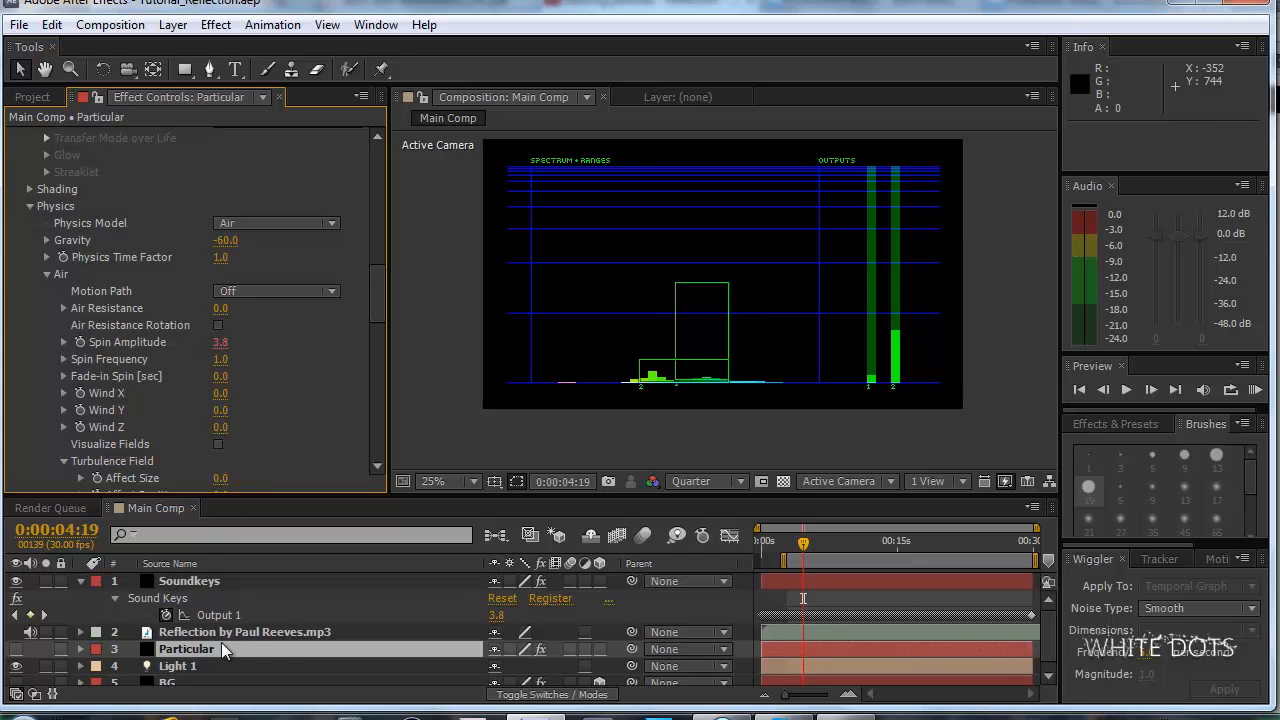
{"action": "left_click", "coordinate": [223, 579]}
{"action": "left_click_drag", "start_coordinate": [382, 229], "coordinate": [387, 261]}
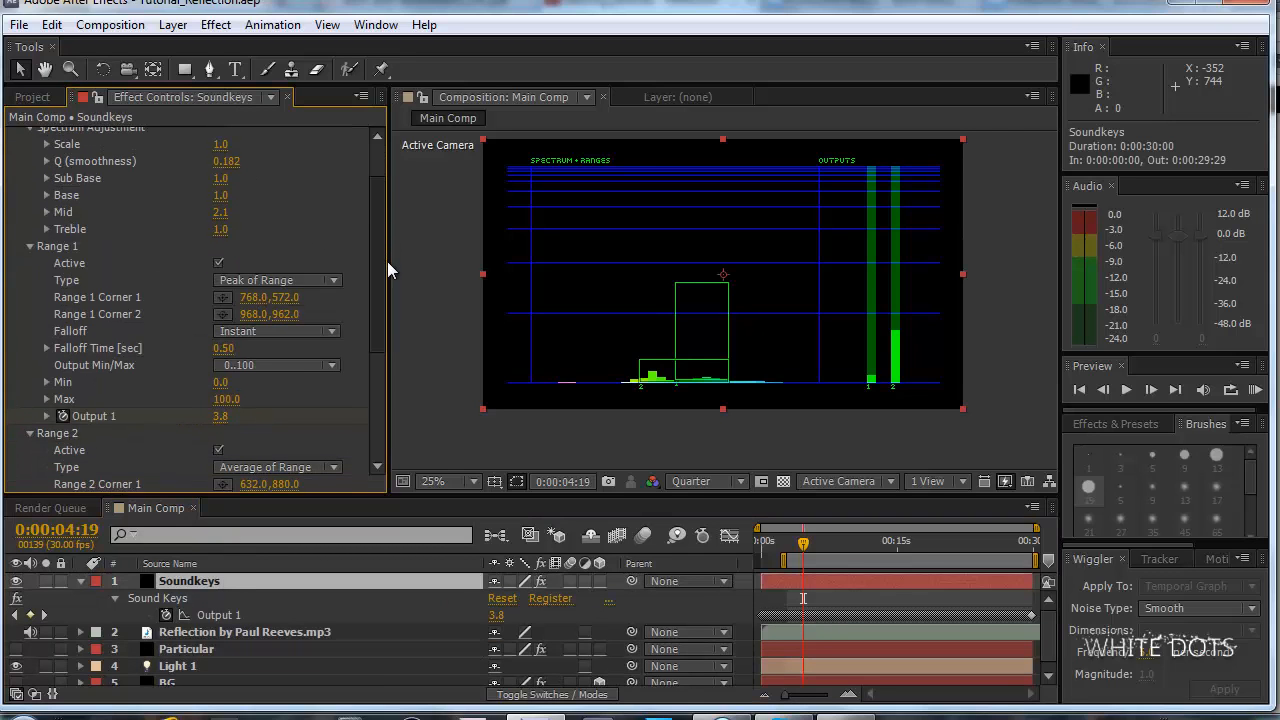
{"action": "scroll", "coordinate": [183, 343], "scroll_direction": "down", "scroll_amount": 1}
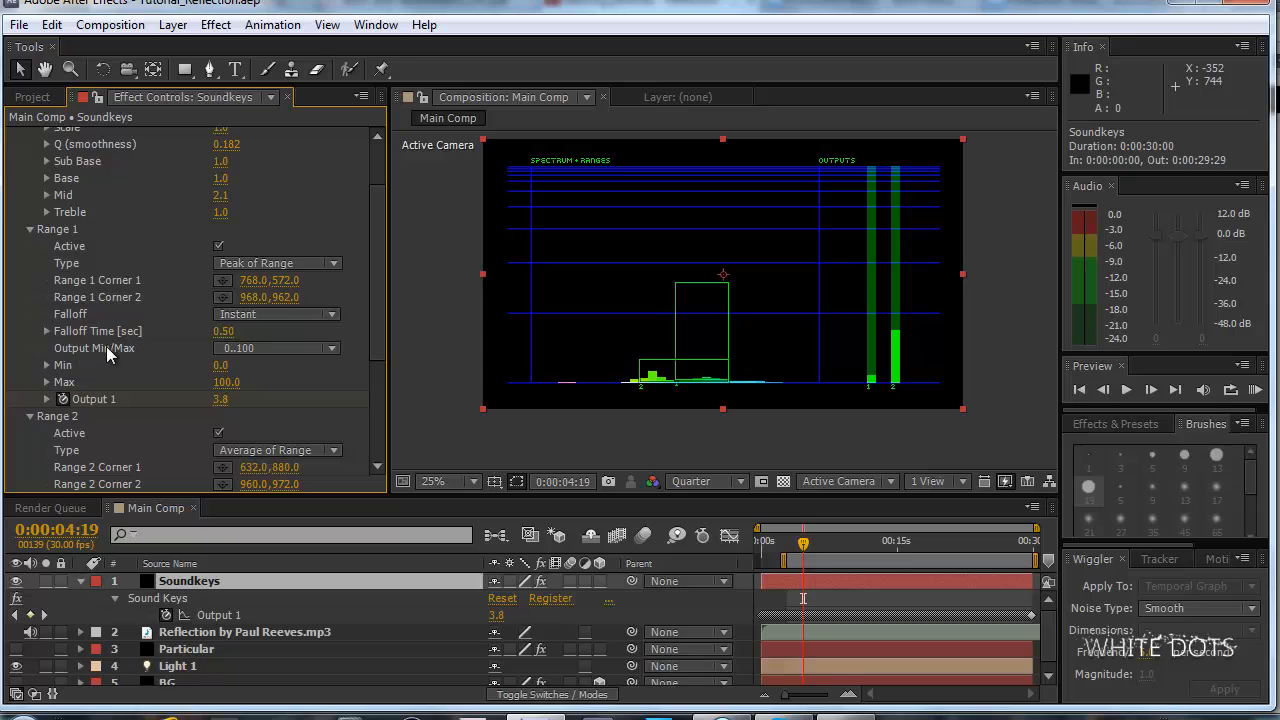
{"action": "scroll", "coordinate": [33, 313], "scroll_direction": "down", "scroll_amount": 8}
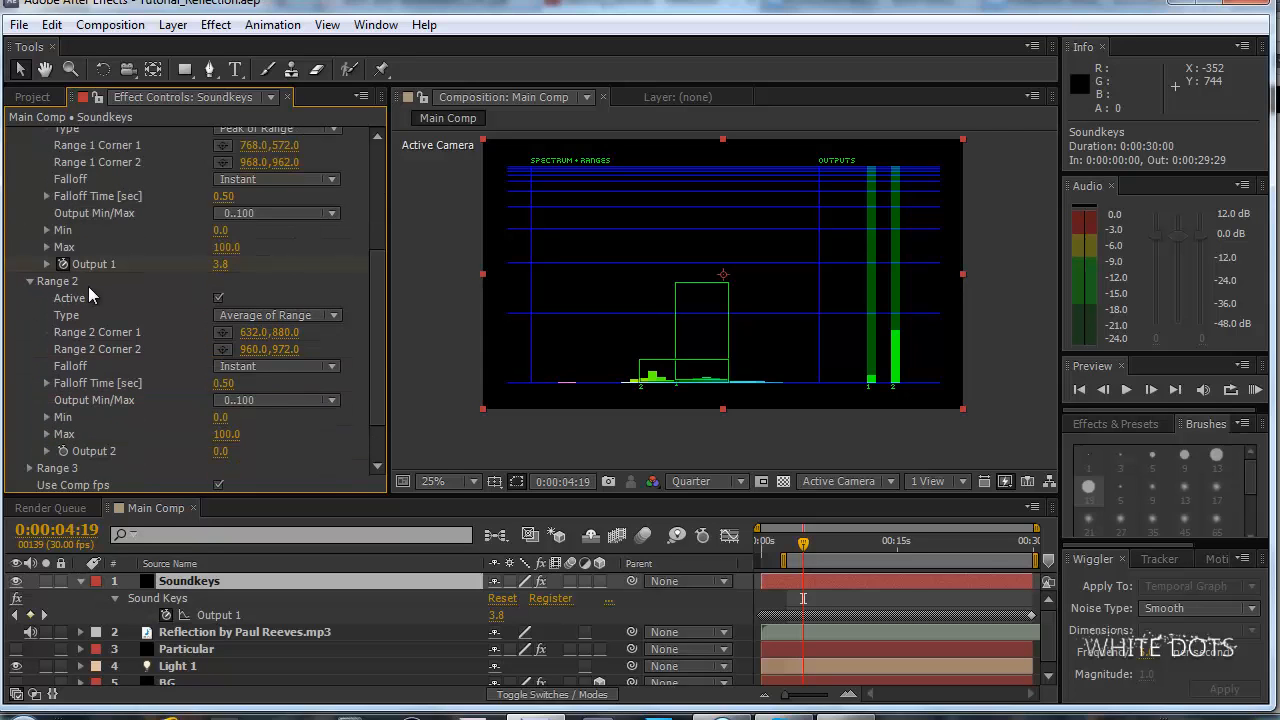
{"action": "scroll", "coordinate": [88, 286], "scroll_direction": "up", "scroll_amount": 10}
{"action": "left_click", "coordinate": [30, 274]}
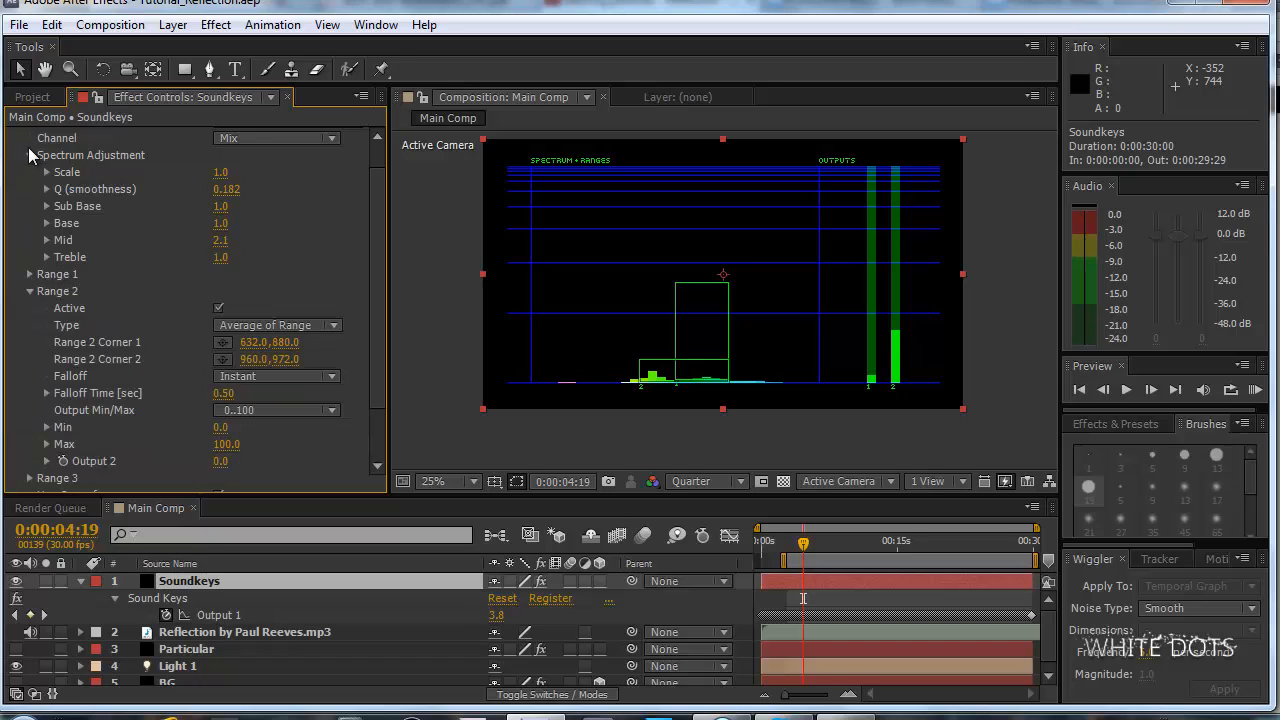
{"action": "left_click", "coordinate": [31, 157]}
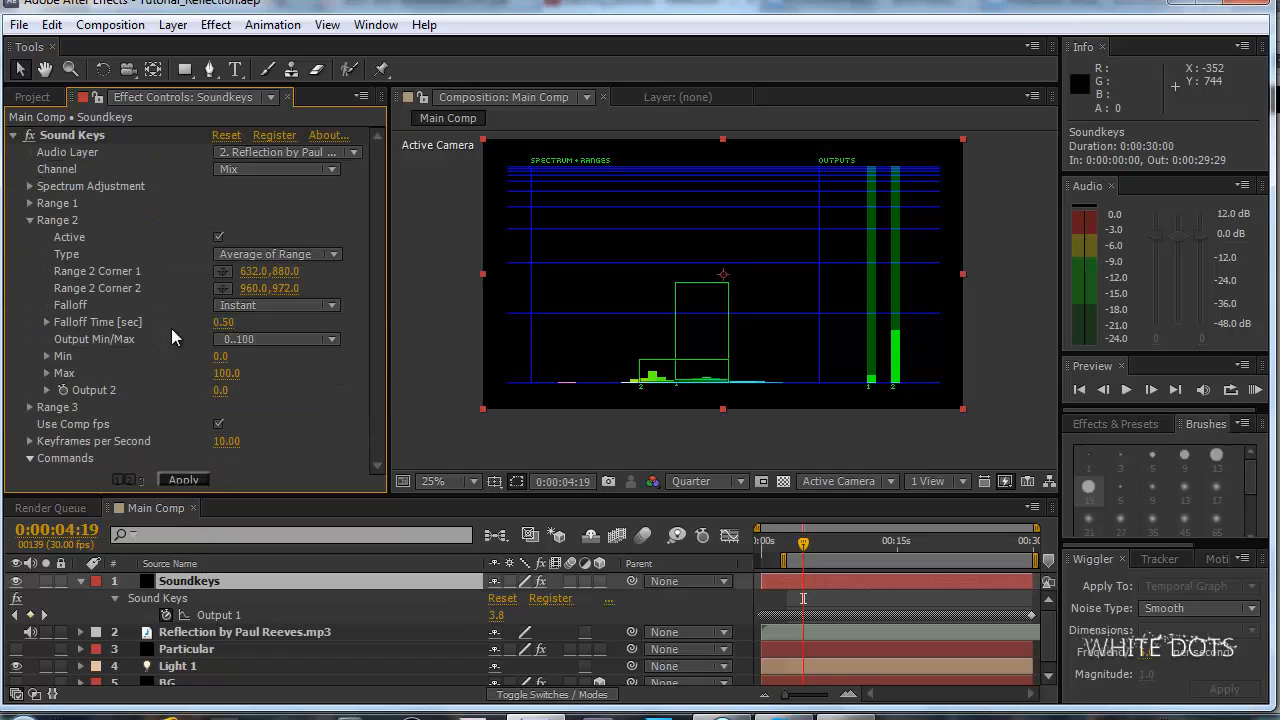
Examine the Output Min/Max options of Sound Keys Range 2 without choosing one.
{"action": "left_click", "coordinate": [288, 342]}
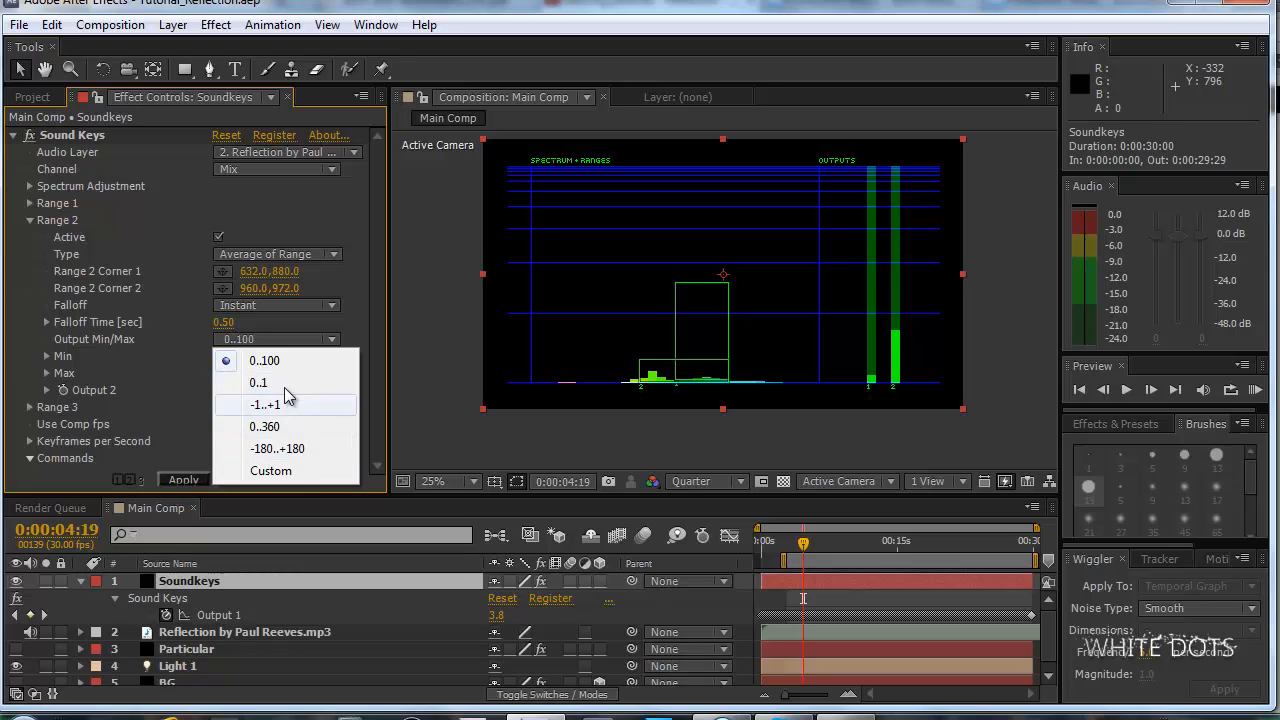
{"action": "left_click_drag", "start_coordinate": [2, 350], "coordinate": [10, 350]}
{"action": "left_click", "coordinate": [293, 338]}
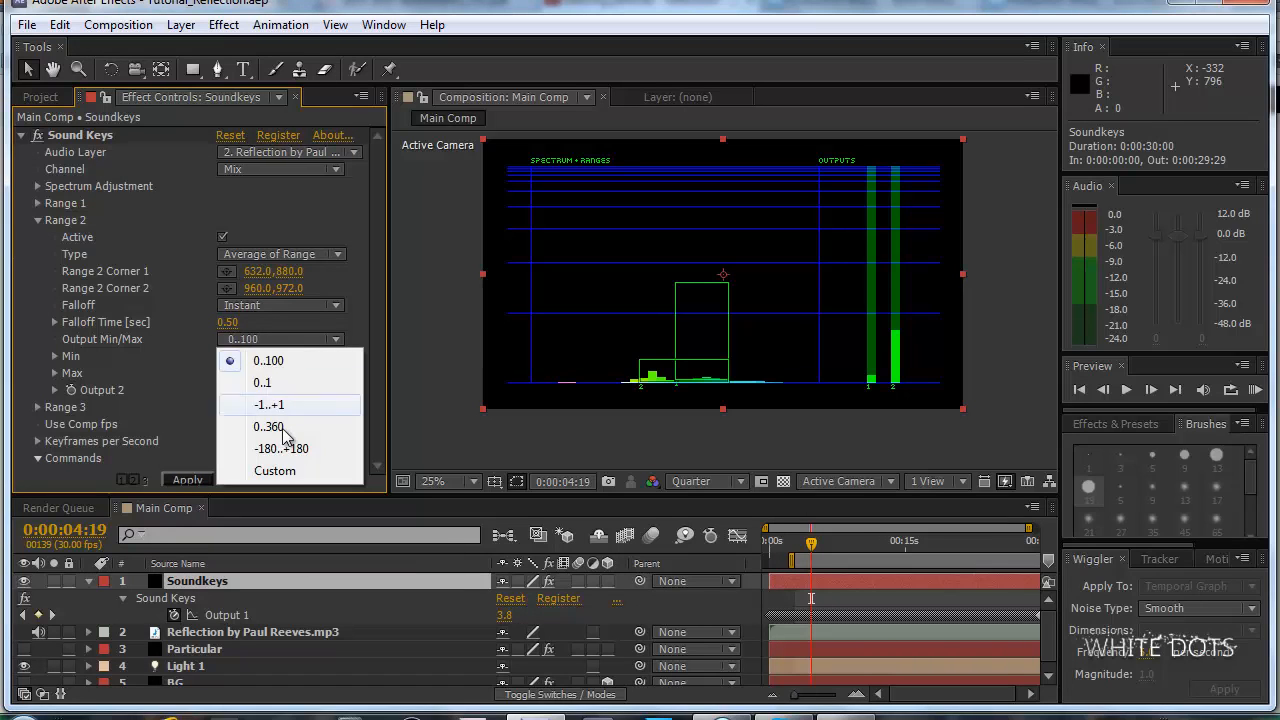
{"action": "left_click_drag", "start_coordinate": [8, 200], "coordinate": [6, 196]}
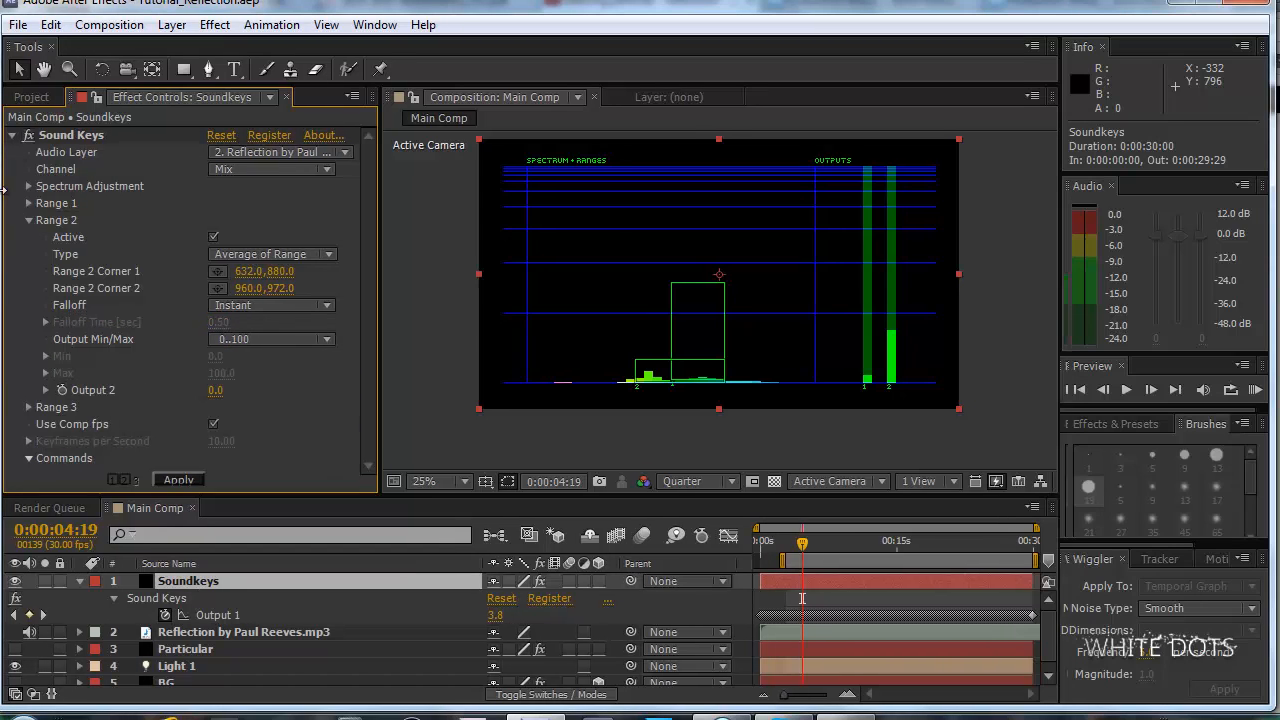
Try a Custom Output Min/Max for Range 2 with Min 20 and Max 165.
{"action": "left_click", "coordinate": [254, 338]}
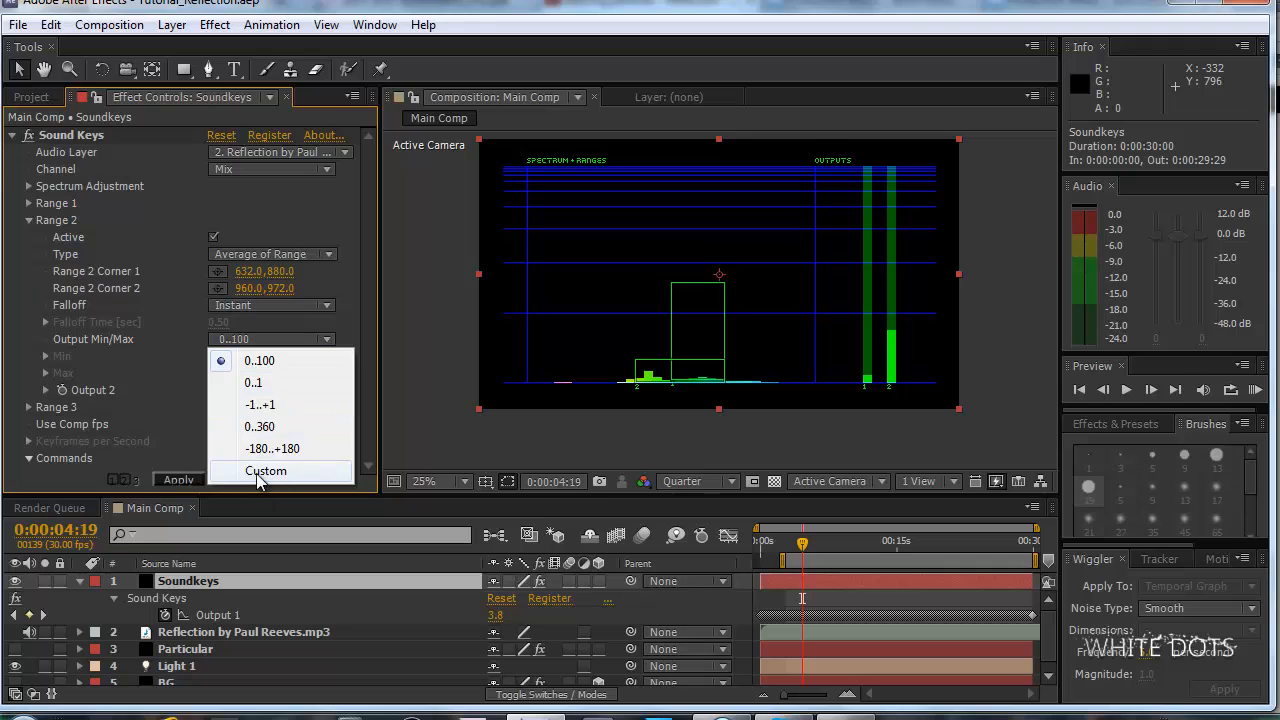
{"action": "left_click", "coordinate": [258, 471]}
{"action": "left_click", "coordinate": [216, 357]}
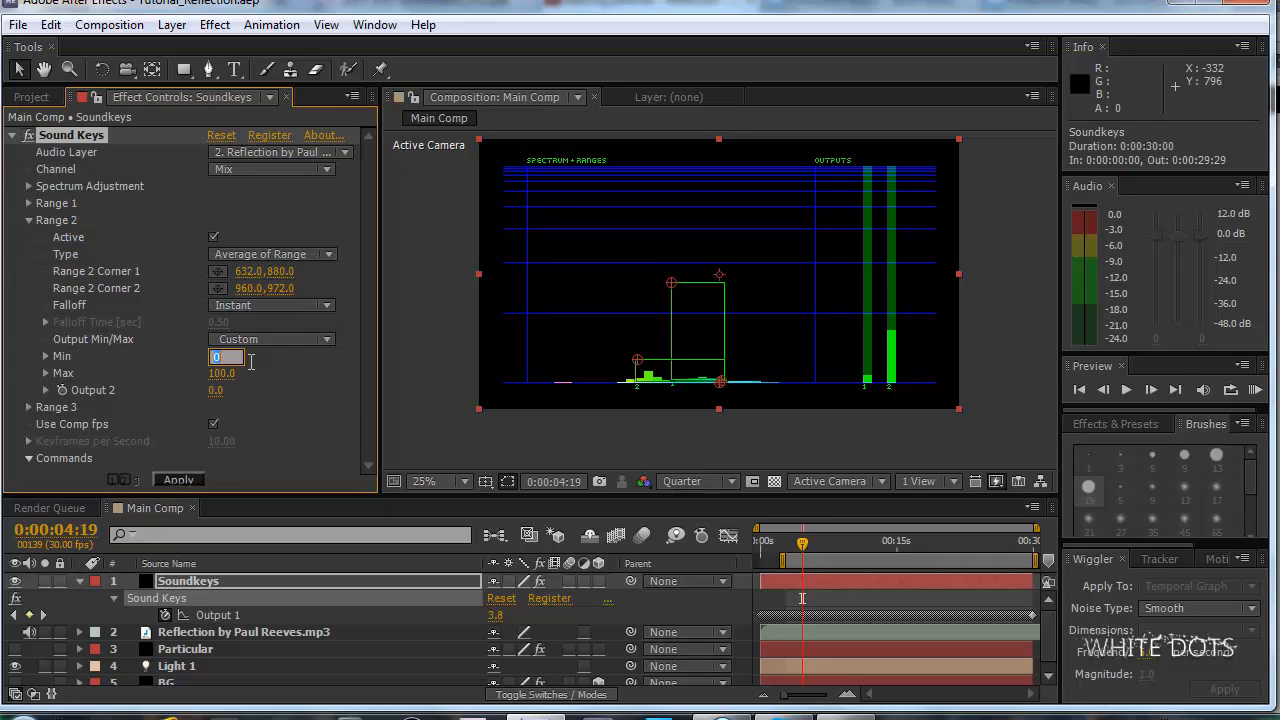
{"action": "left_click", "coordinate": [221, 375]}
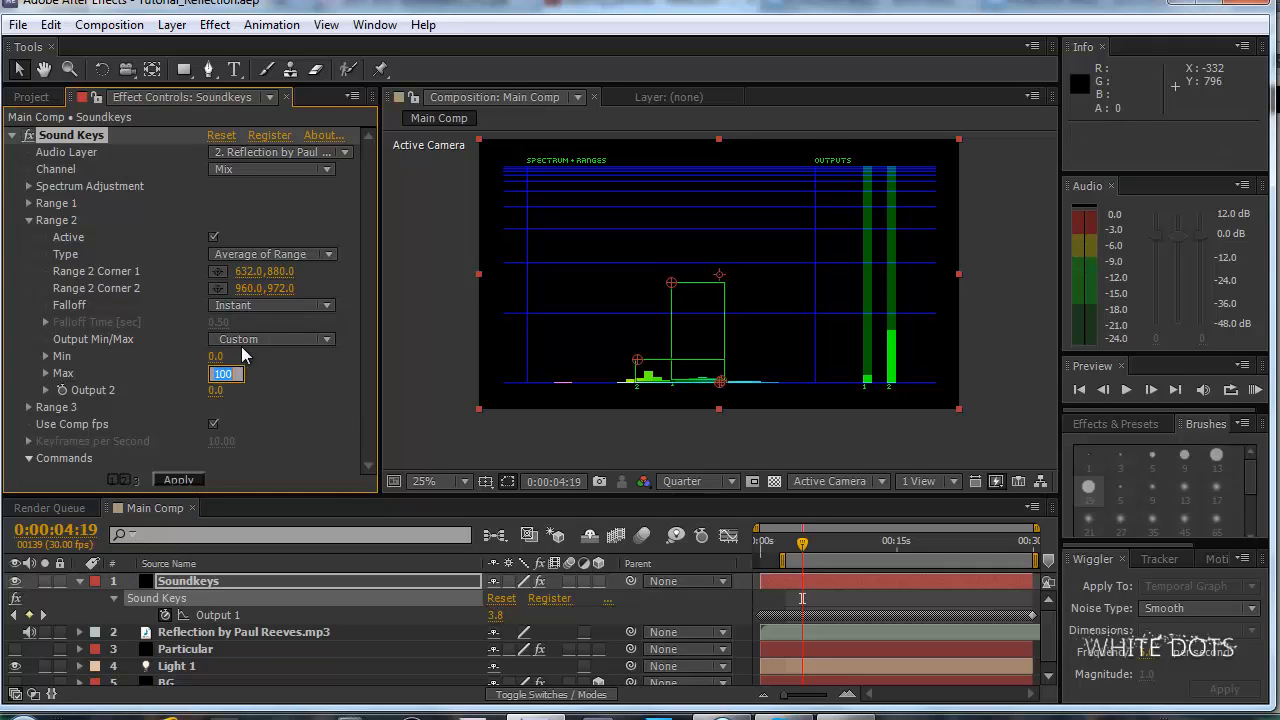
{"action": "left_click_drag", "start_coordinate": [215, 356], "coordinate": [178, 352]}
{"action": "left_click_drag", "start_coordinate": [214, 358], "coordinate": [271, 354]}
Set Range 2's Output Min/Max to the 0..1 option.
{"action": "left_click", "coordinate": [277, 343]}
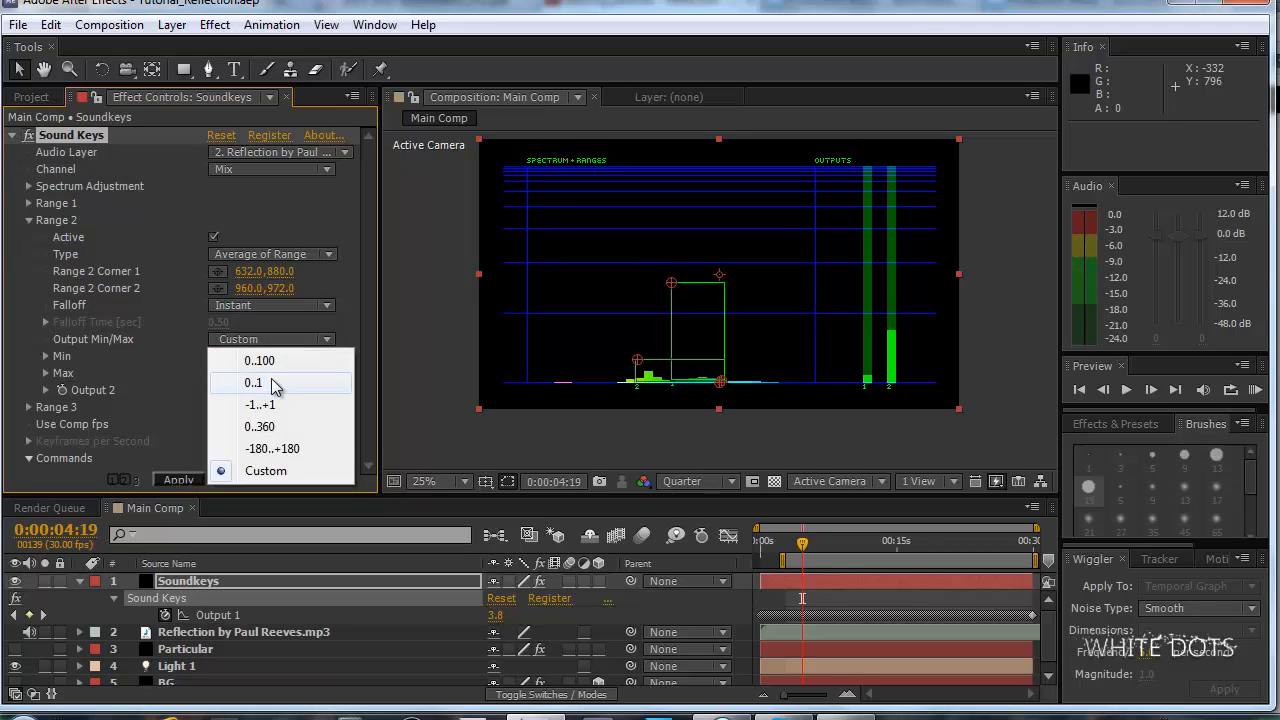
{"action": "left_click", "coordinate": [262, 383]}
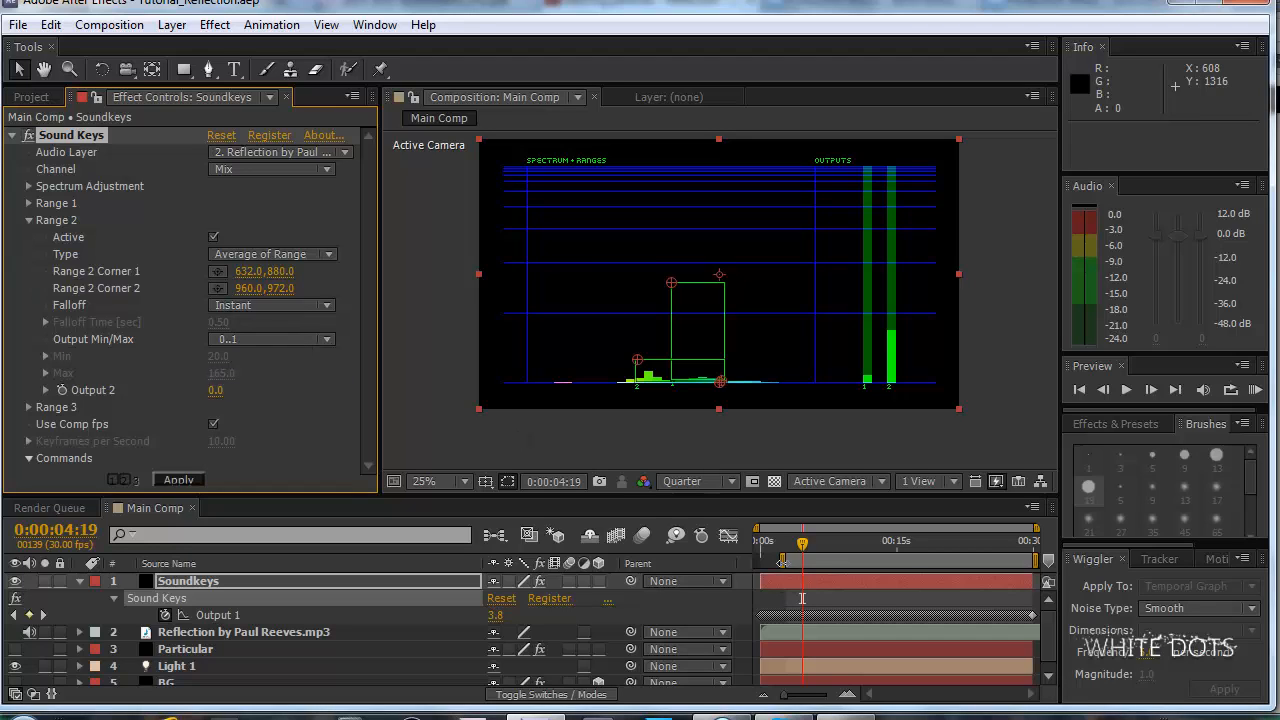
Try several work area start points, extend the start back to 0:00:00:00, and move the current time to 0:00:08:01.
{"action": "left_click_drag", "start_coordinate": [782, 561], "coordinate": [809, 561]}
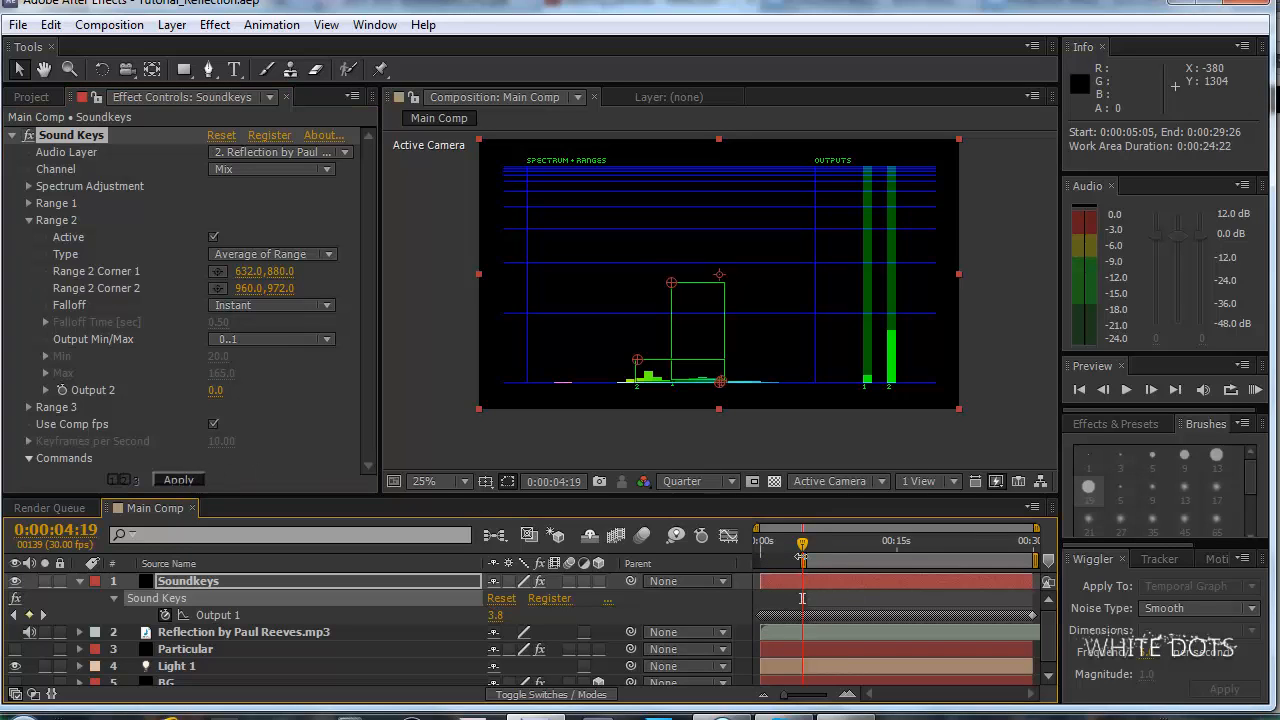
{"action": "left_click_drag", "start_coordinate": [802, 557], "coordinate": [722, 558]}
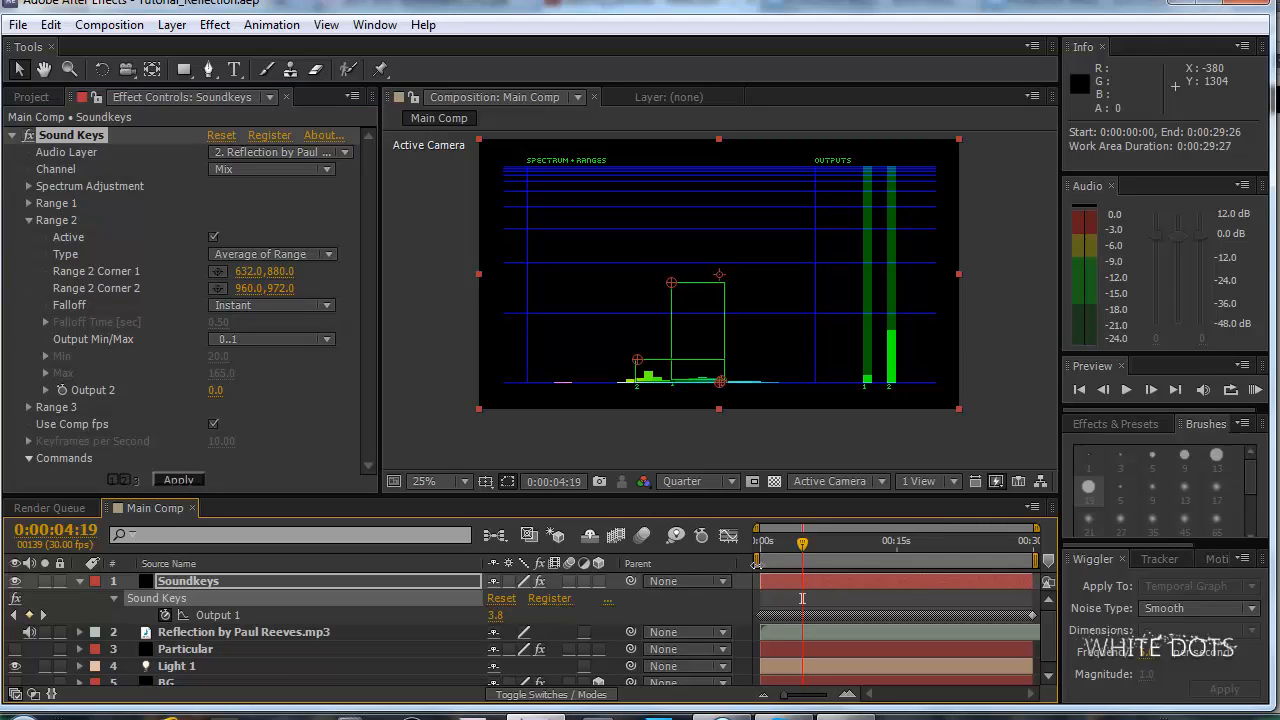
{"action": "left_click_drag", "start_coordinate": [749, 559], "coordinate": [829, 558]}
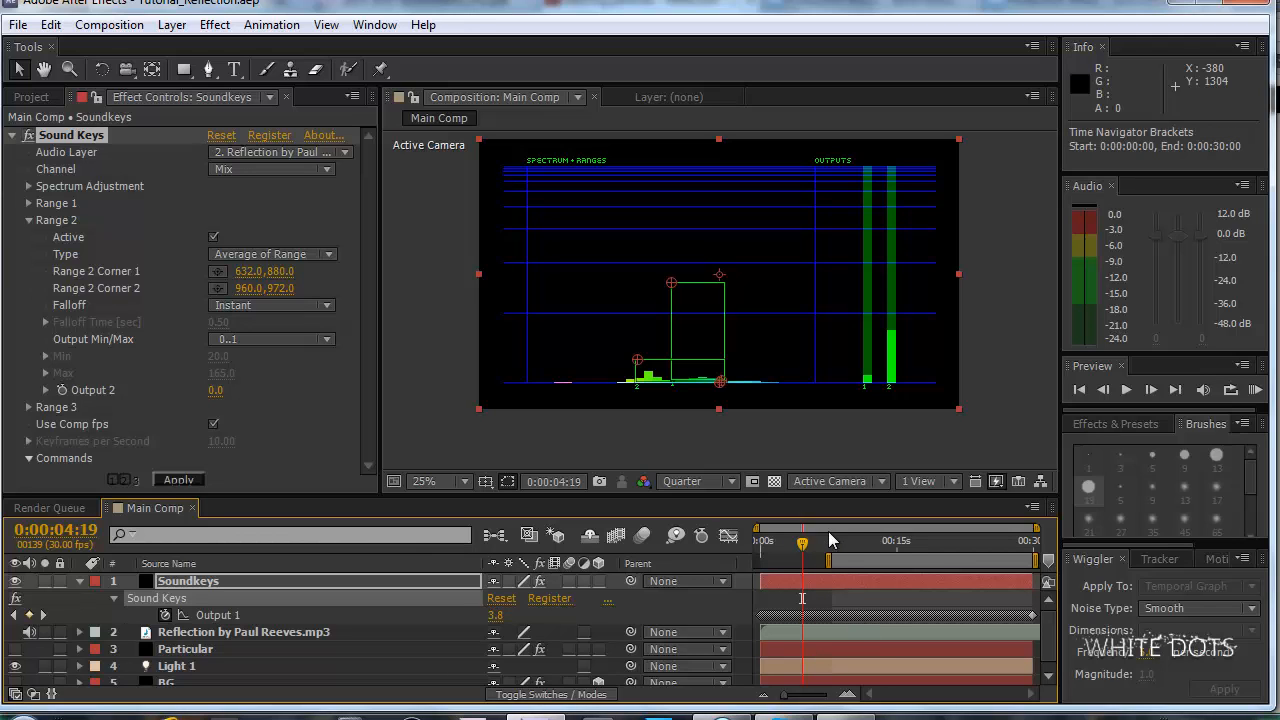
{"action": "left_click_drag", "start_coordinate": [834, 542], "coordinate": [719, 563]}
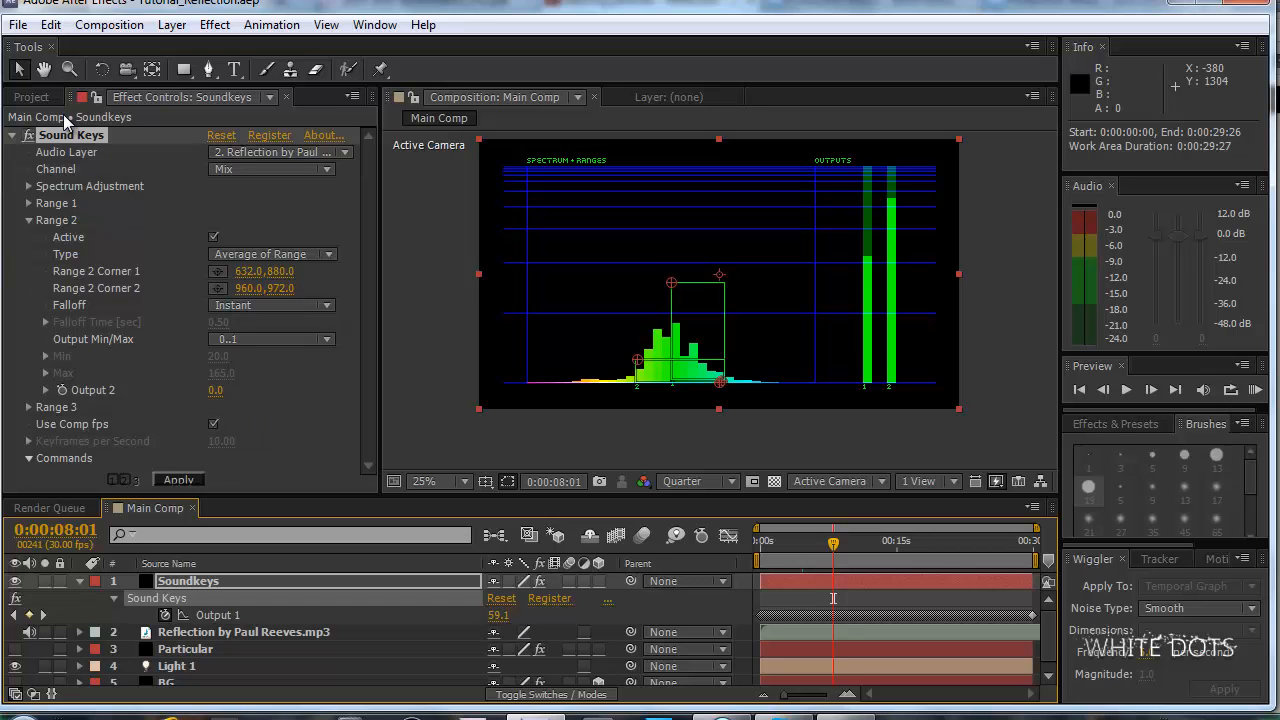
Save the project under its existing name.
{"action": "left_click", "coordinate": [20, 26]}
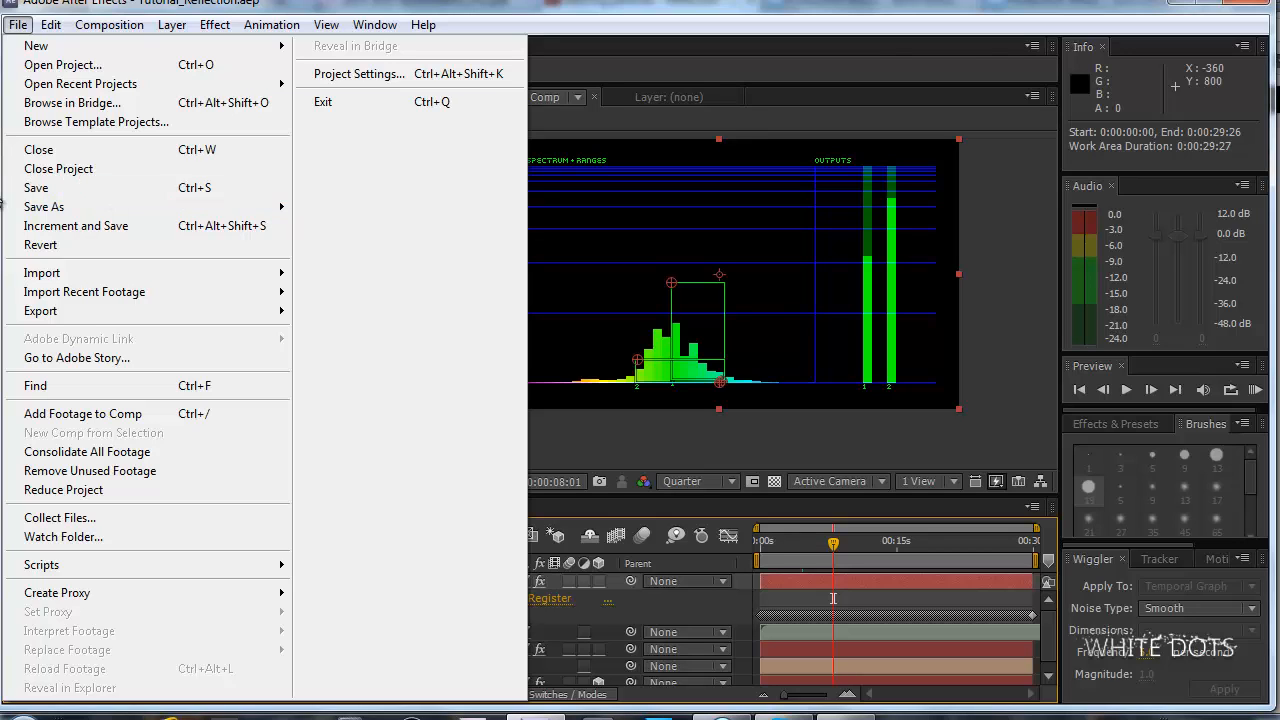
{"action": "left_click", "coordinate": [676, 62]}
{"action": "left_click", "coordinate": [18, 24]}
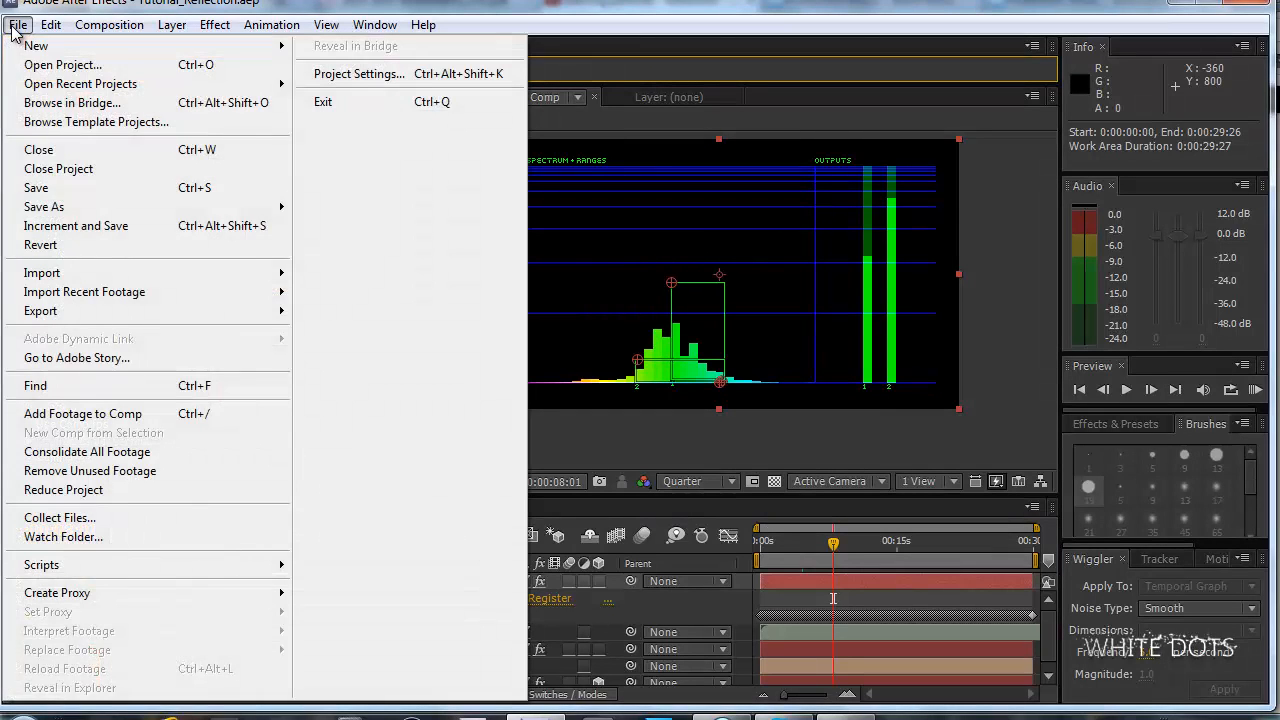
{"action": "left_click", "coordinate": [120, 188]}
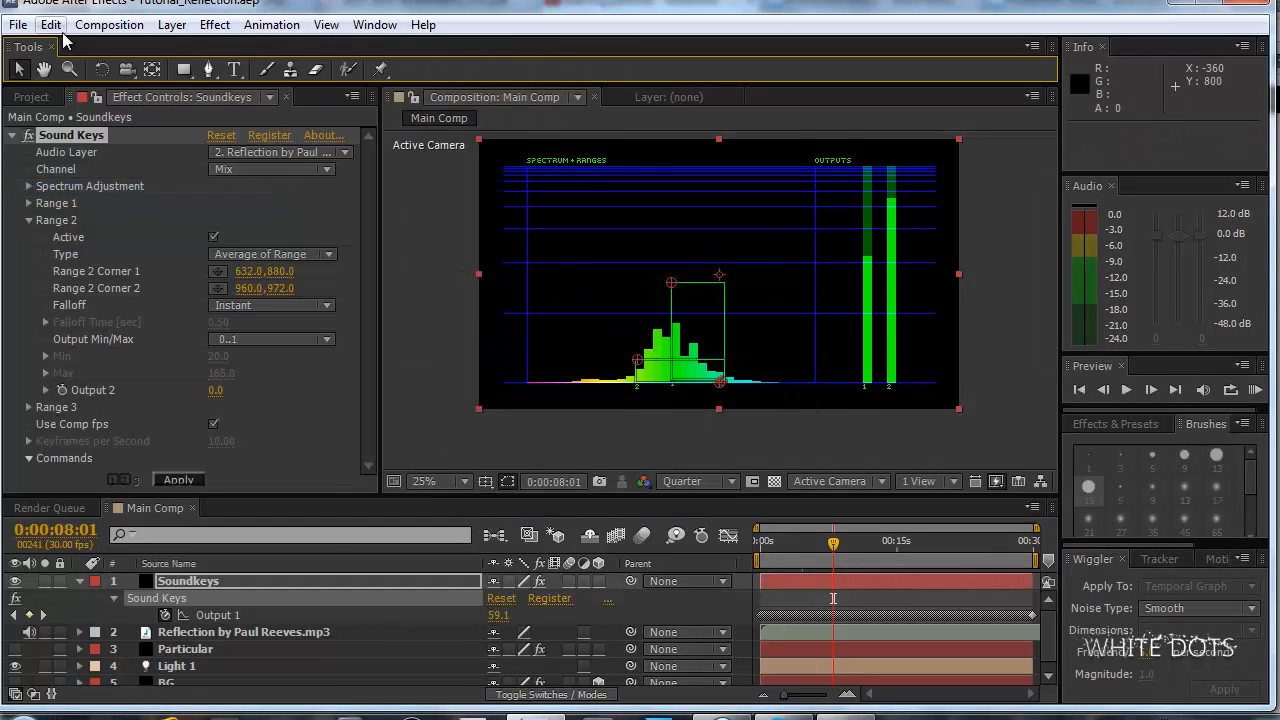
Purge all memory caches and apply Sound Keys to generate keyframes for Output 2.
{"action": "left_click", "coordinate": [52, 26]}
{"action": "mouse_move", "coordinate": [266, 409]}
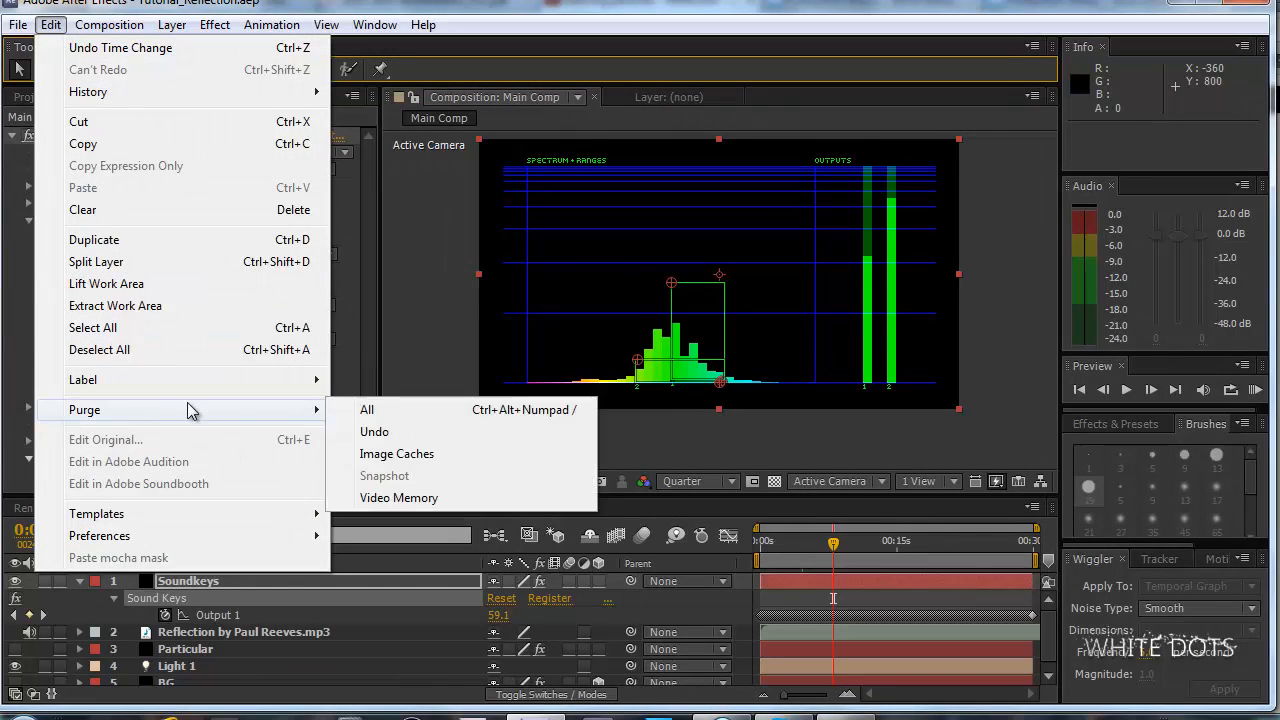
{"action": "left_click", "coordinate": [418, 405]}
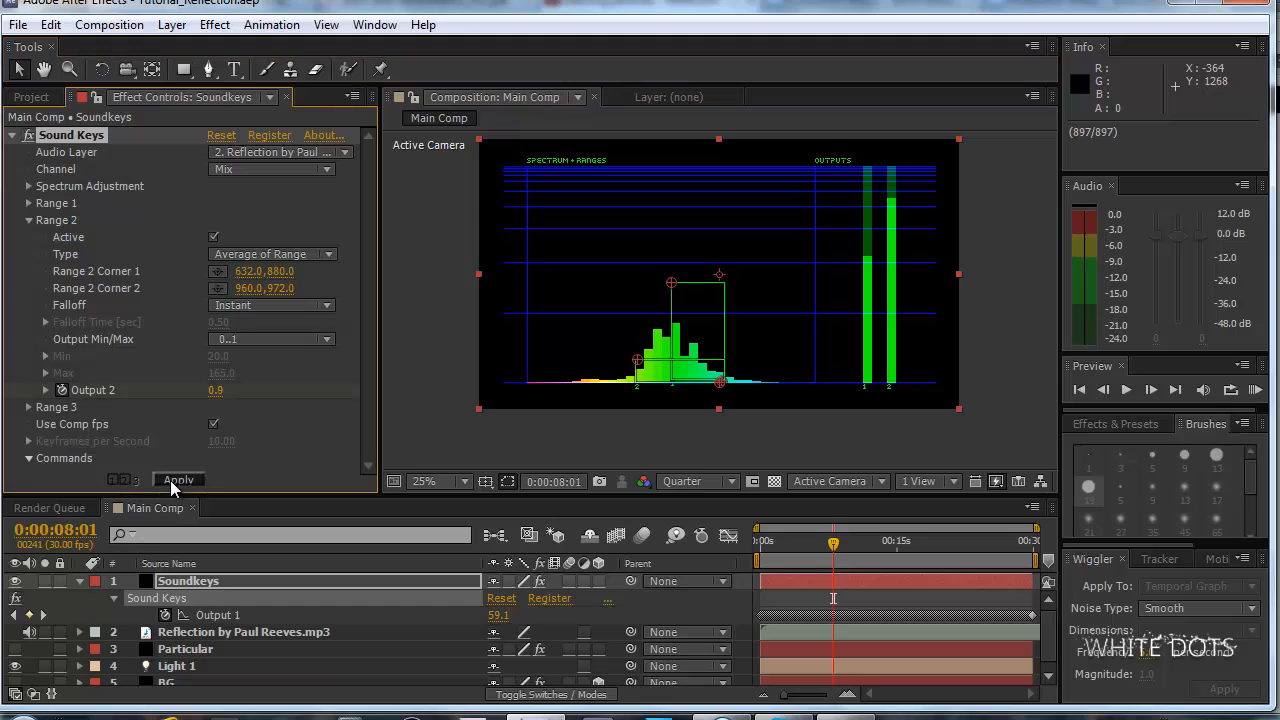
Select the Soundkeys layer and reveal only its keyframed Output 1 and Output 2 properties in the timeline.
{"action": "left_click", "coordinate": [257, 577]}
{"action": "key", "text": "u"}
{"action": "key", "text": "e"}
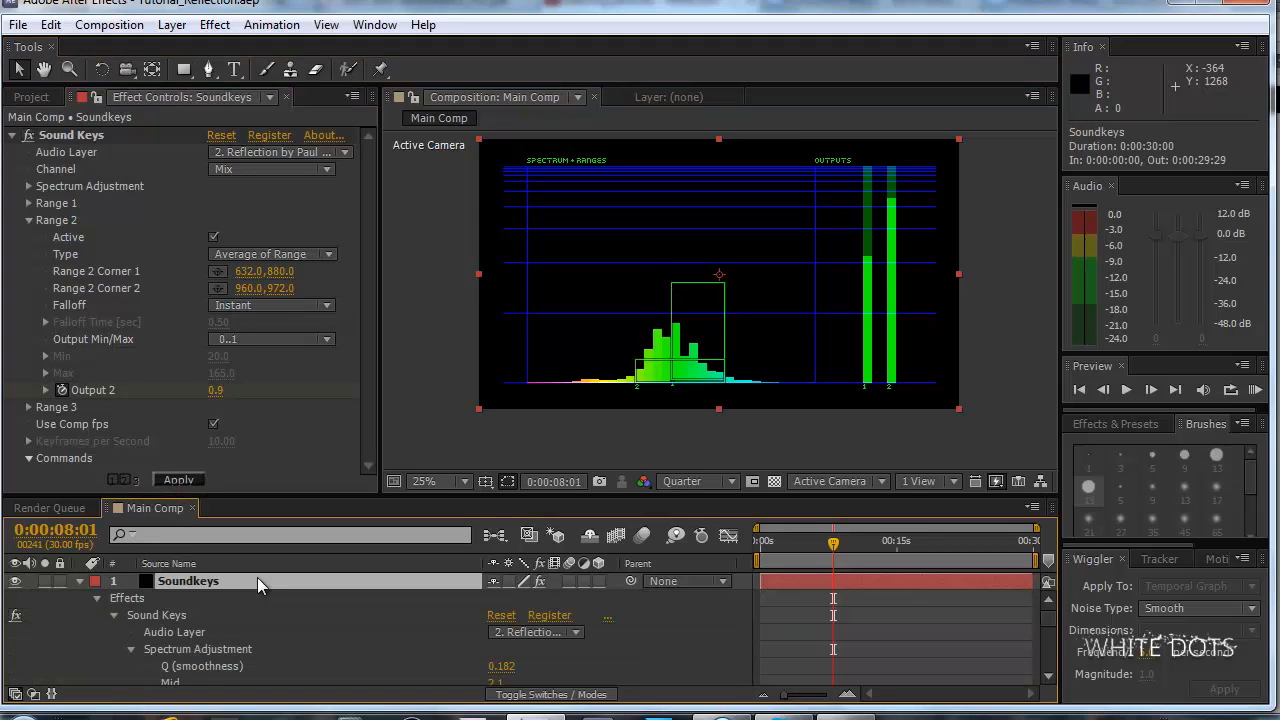
{"action": "key", "text": "u"}
{"action": "left_click", "coordinate": [230, 631]}
{"action": "left_click", "coordinate": [239, 583]}
{"action": "key", "text": "u"}
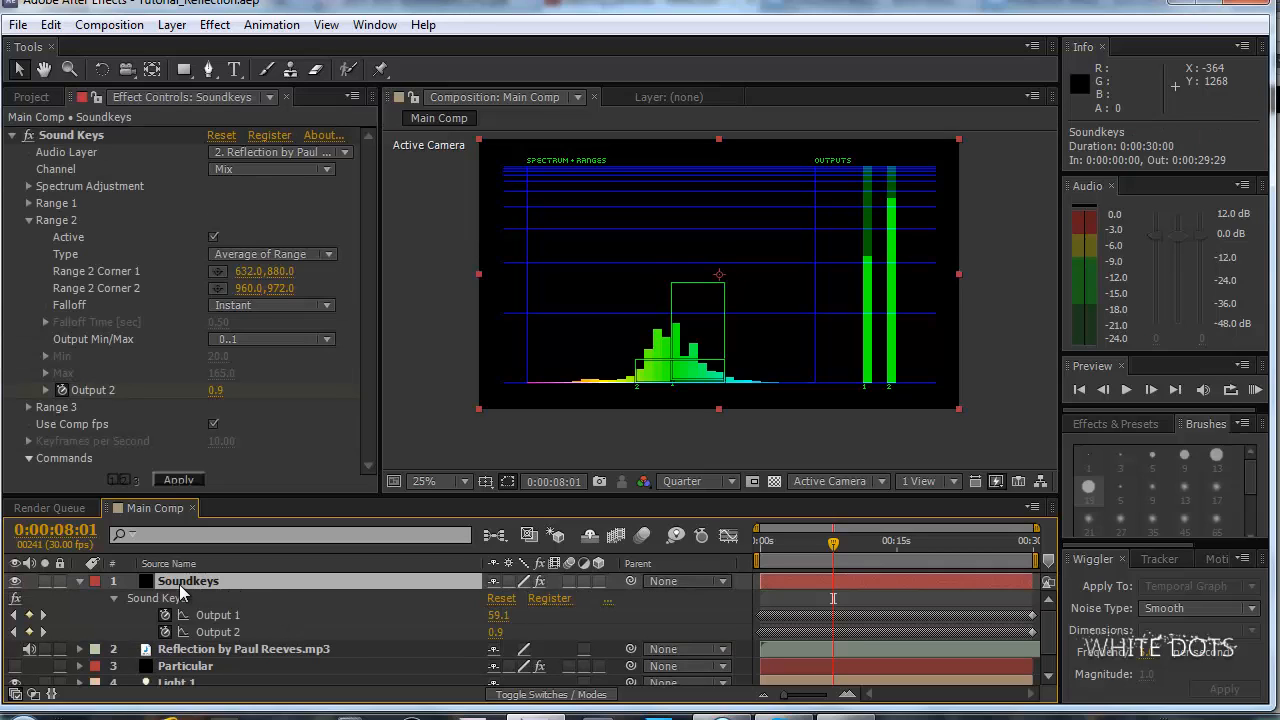
Scrub through the timeline to check the two Sound Keys outputs, stopping at 0:00:06:24.
{"action": "left_click", "coordinate": [853, 541]}
{"action": "left_click_drag", "start_coordinate": [879, 547], "coordinate": [833, 541]}
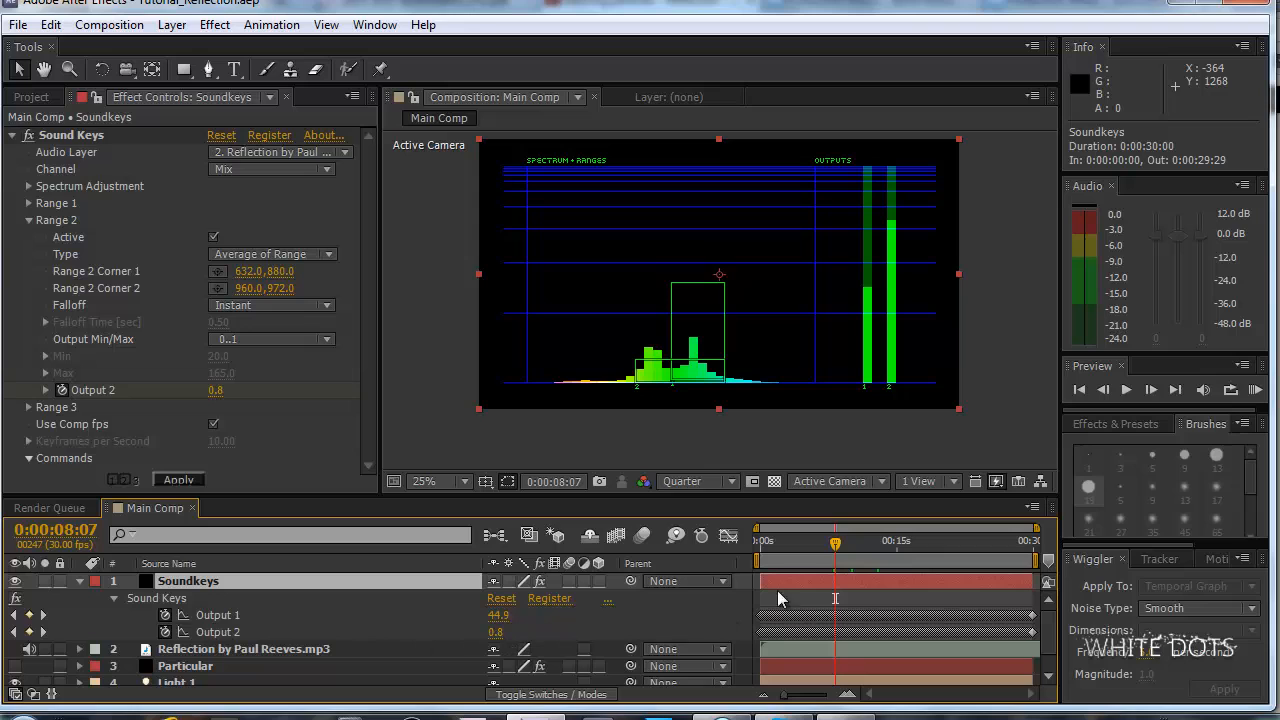
{"action": "mouse_move", "coordinate": [838, 555]}
{"action": "left_mouse_down"}
{"action": "mouse_move", "coordinate": [796, 553]}
{"action": "mouse_move", "coordinate": [849, 556]}
{"action": "mouse_move", "coordinate": [803, 554]}
{"action": "mouse_move", "coordinate": [833, 556]}
{"action": "mouse_move", "coordinate": [822, 557]}
{"action": "left_mouse_up"}
Select the Particular layer, hide the Soundkeys layer, and show the BG and Particular layers.
{"action": "scroll", "coordinate": [281, 594], "scroll_direction": "down", "scroll_amount": 1}
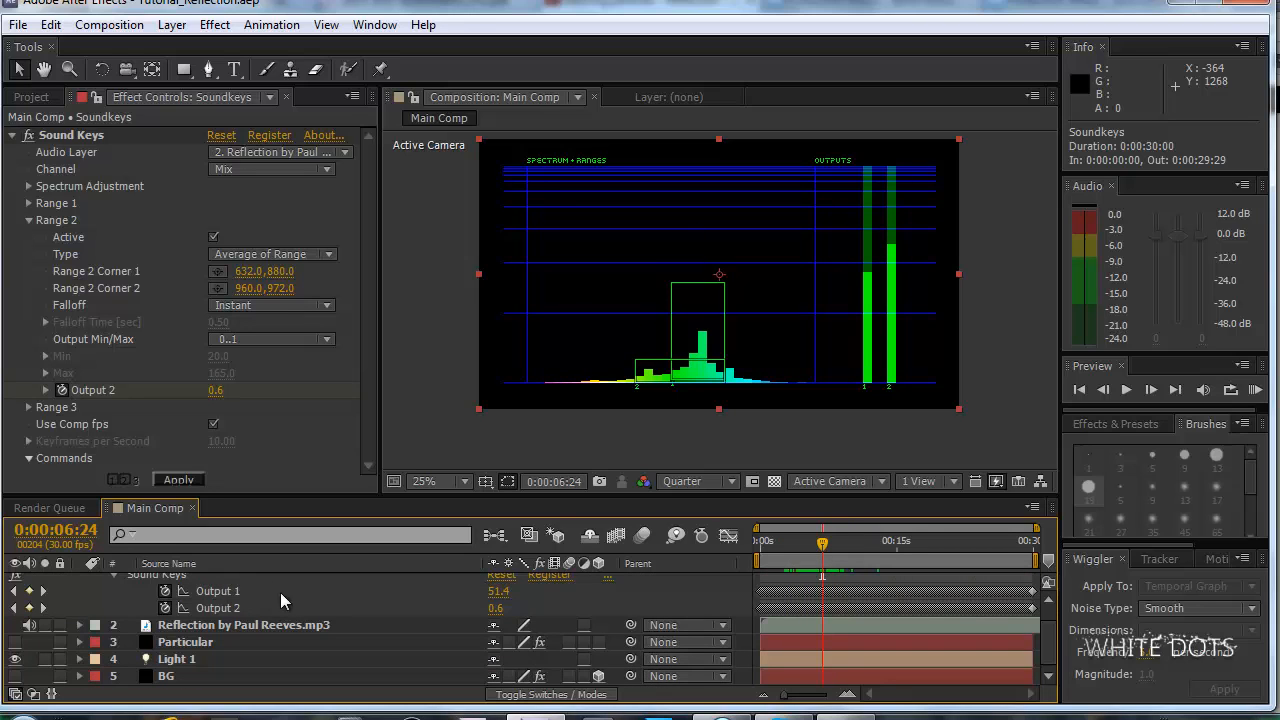
{"action": "left_click", "coordinate": [209, 645]}
{"action": "scroll", "coordinate": [18, 600], "scroll_direction": "up", "scroll_amount": 1}
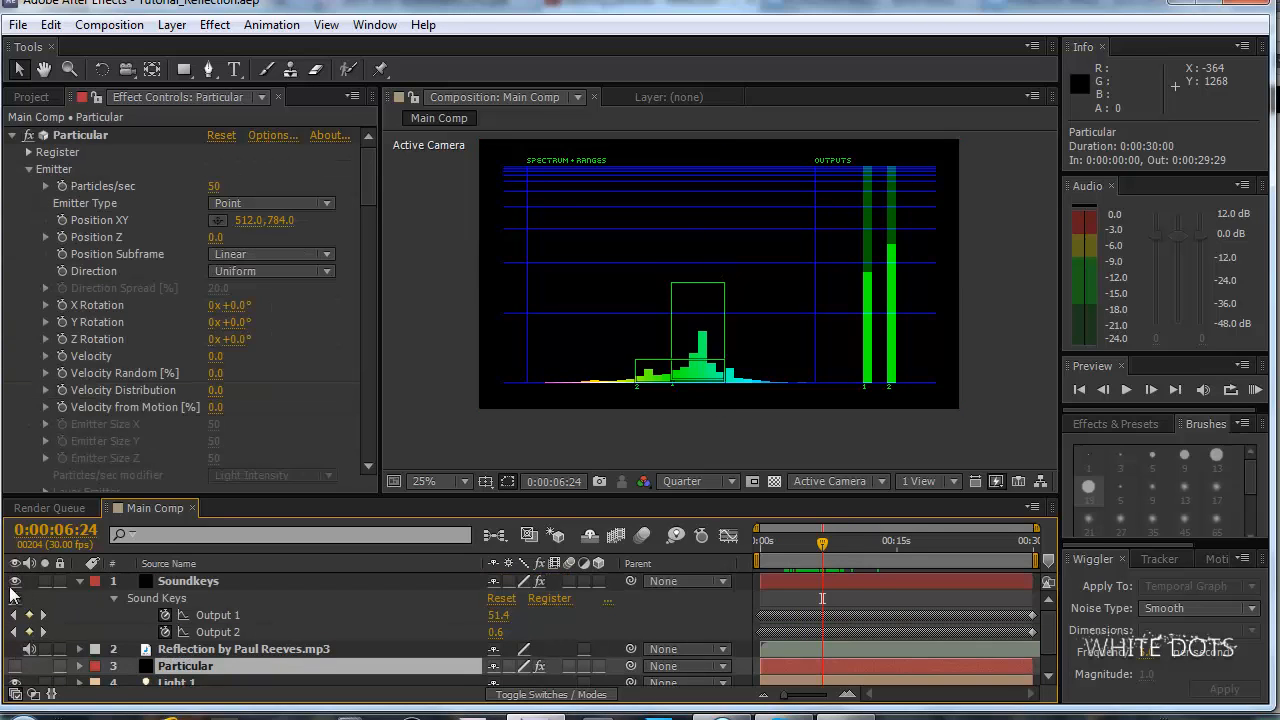
{"action": "scroll", "coordinate": [282, 614], "scroll_direction": "down", "scroll_amount": 1}
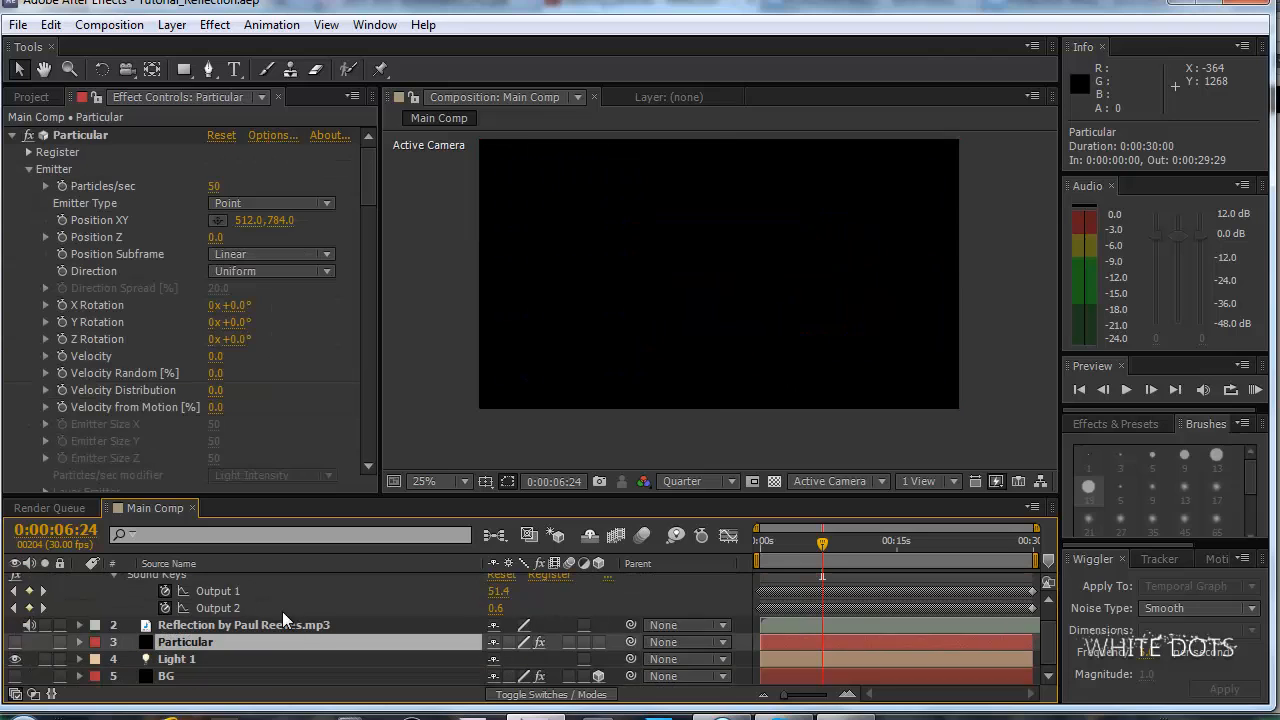
{"action": "left_click", "coordinate": [14, 676]}
{"action": "left_click", "coordinate": [14, 642]}
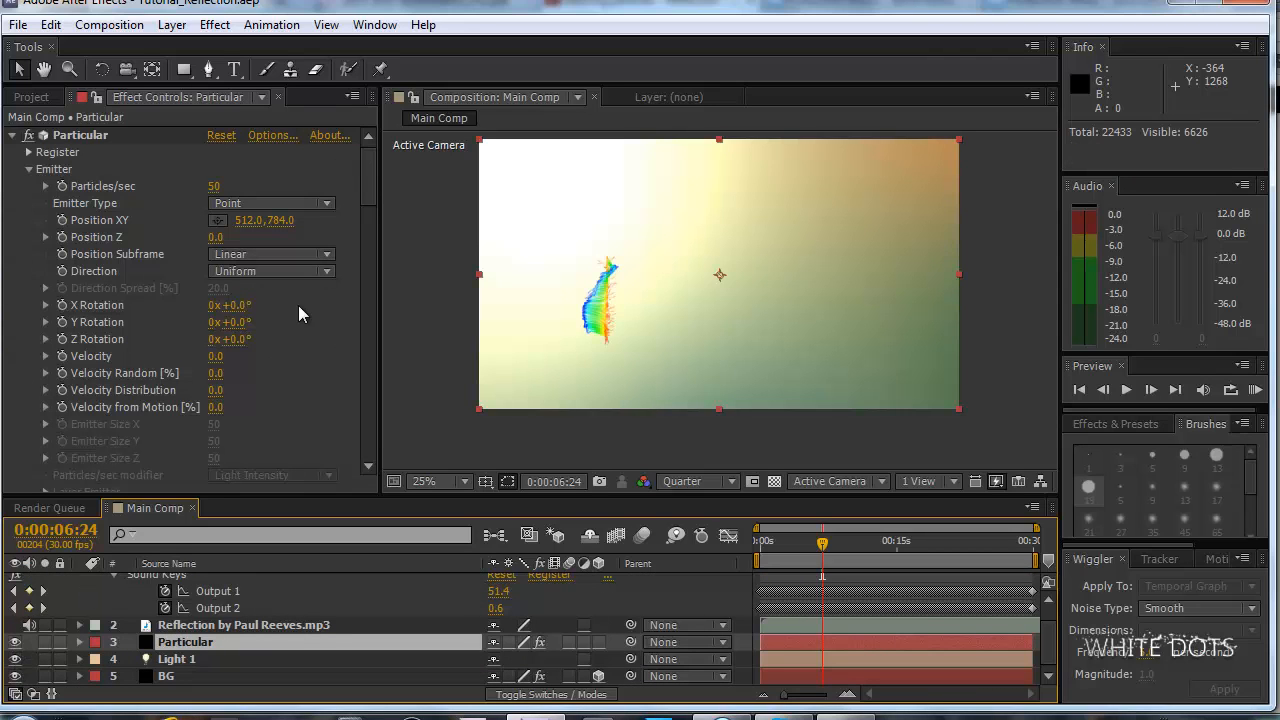
Add an expression to Particular's Physics Time Factor linking it to Sound Keys Output 2, and collapse the Particular layer.
{"action": "left_click_drag", "start_coordinate": [366, 186], "coordinate": [364, 285]}
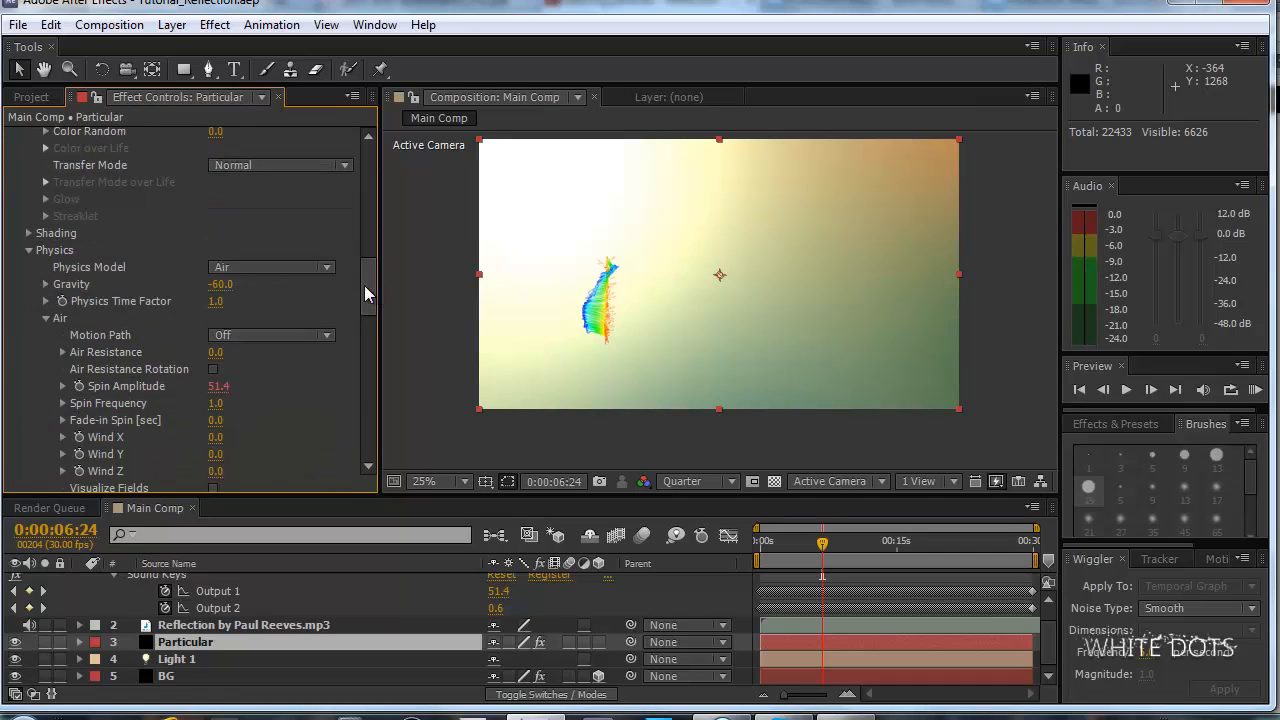
{"action": "left_click", "coordinate": [61, 301], "text": "alt"}
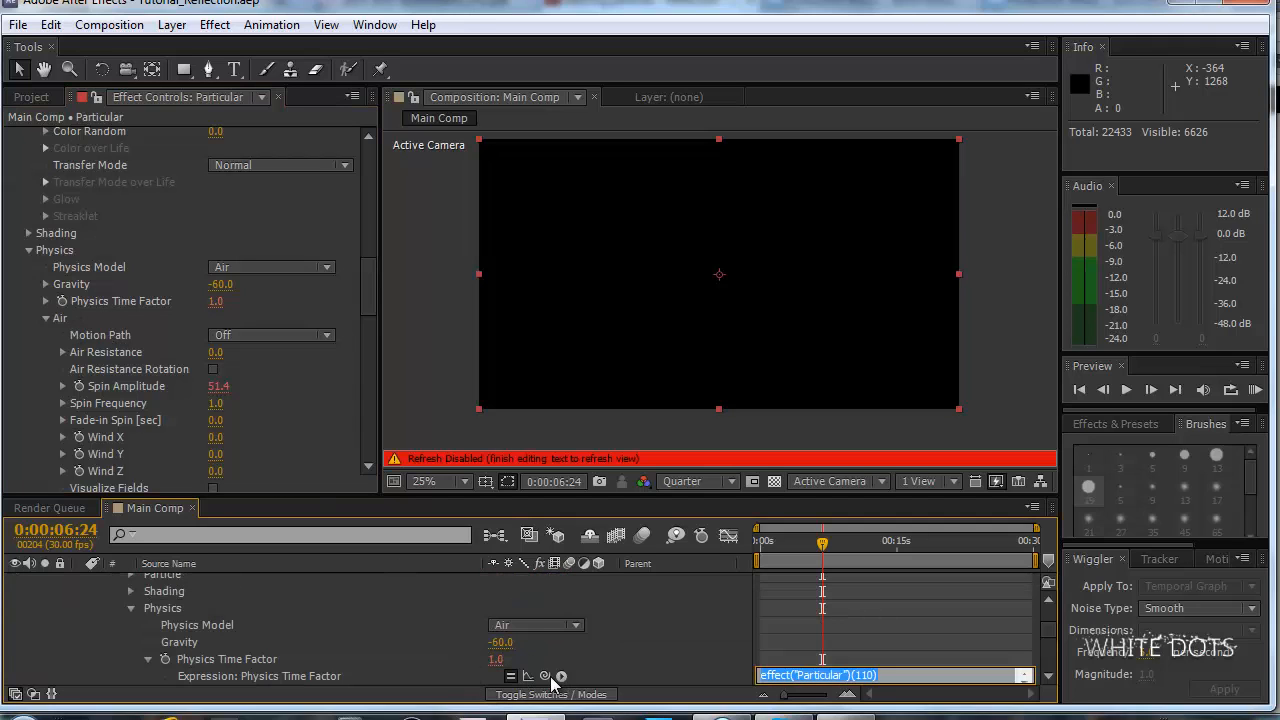
{"action": "left_click_drag", "start_coordinate": [546, 680], "coordinate": [235, 638]}
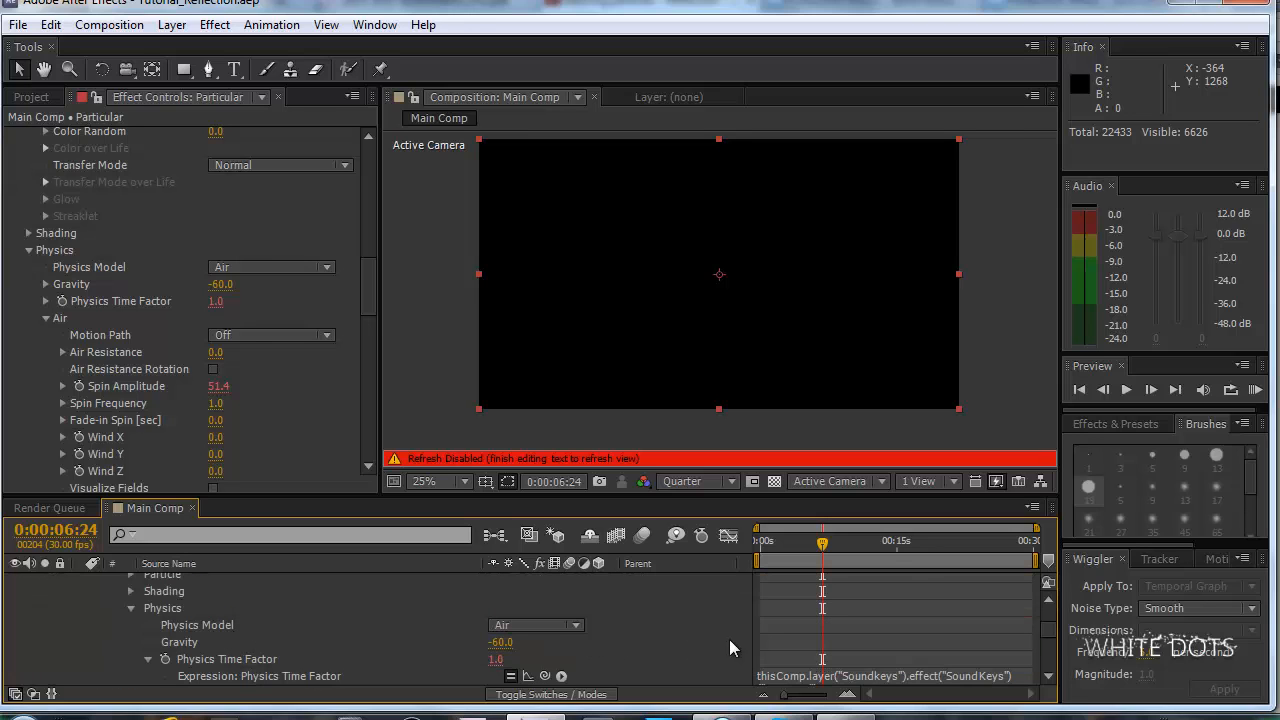
{"action": "left_click", "coordinate": [729, 639]}
{"action": "scroll", "coordinate": [259, 608], "scroll_direction": "up", "scroll_amount": 8}
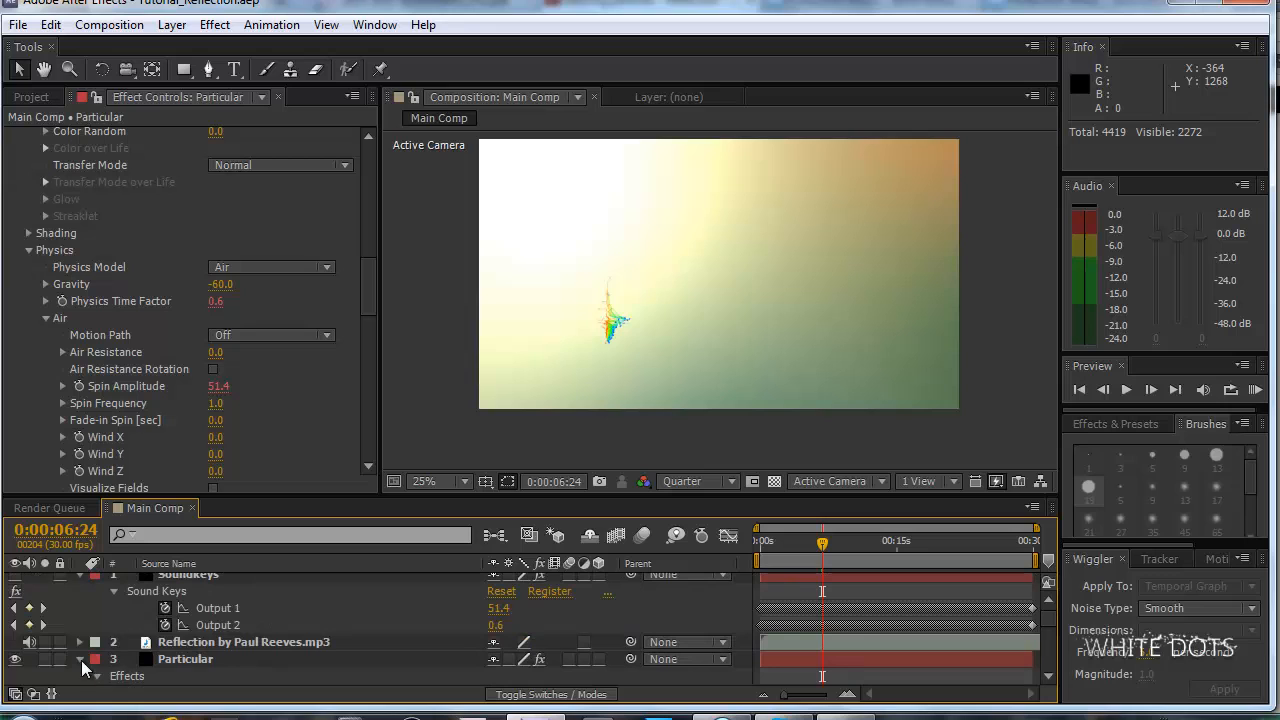
{"action": "left_click", "coordinate": [80, 659]}
Run a RAM preview of the particle animation at every second frame and stop the playback.
{"action": "scroll", "coordinate": [607, 389], "scroll_direction": "up", "scroll_amount": 2}
{"action": "scroll", "coordinate": [608, 387], "scroll_direction": "down", "scroll_amount": 2}
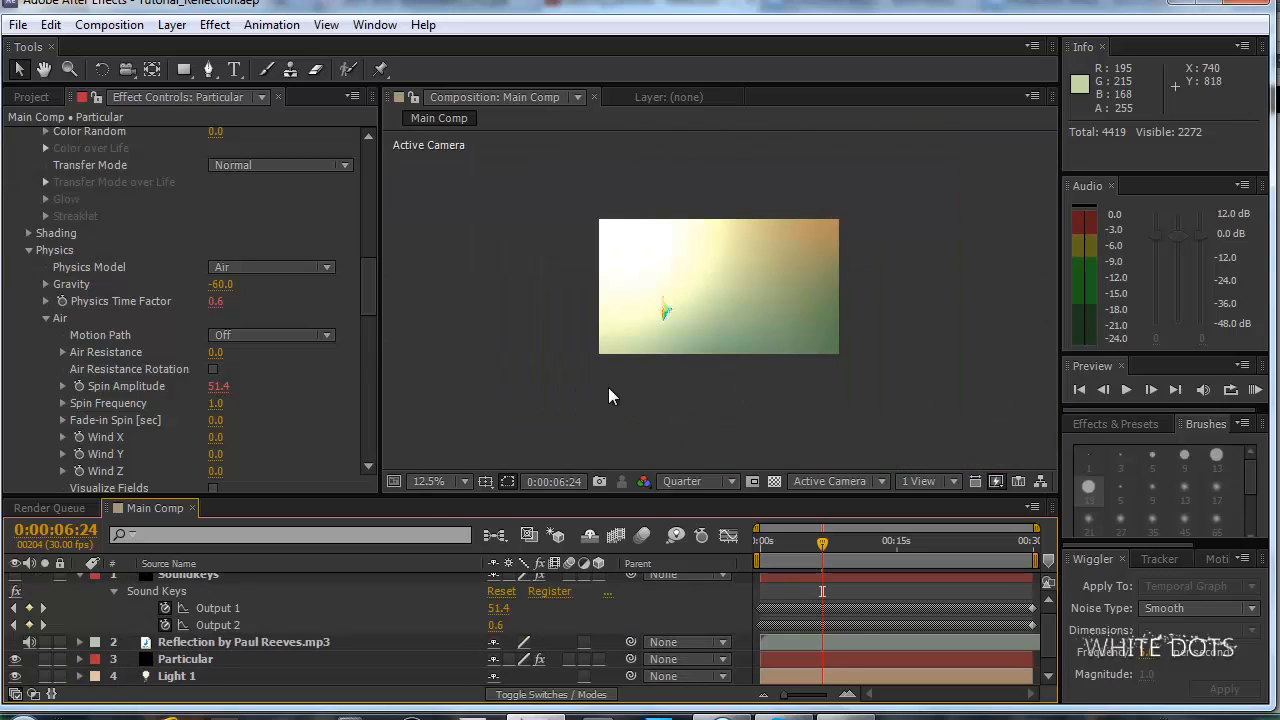
{"action": "scroll", "coordinate": [608, 387], "scroll_direction": "up", "scroll_amount": 2}
{"action": "left_click_drag", "start_coordinate": [608, 387], "coordinate": [789, 355]}
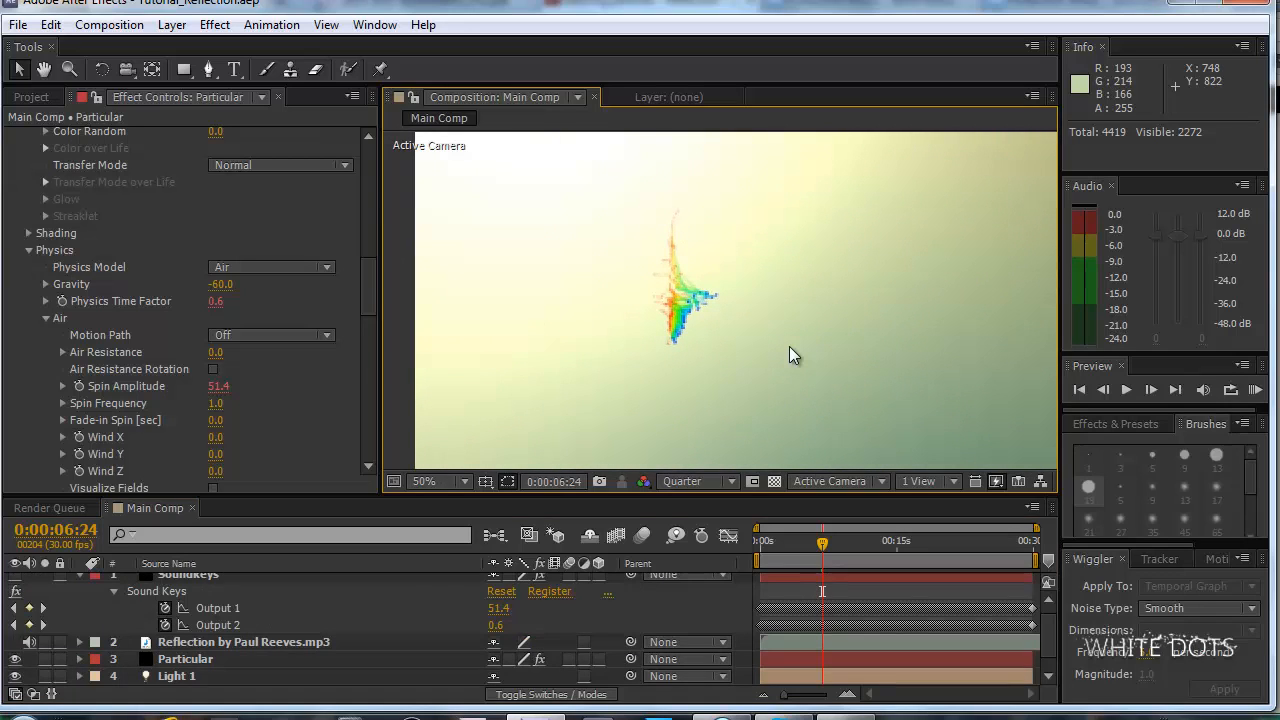
{"action": "key", "text": "KP_0"}
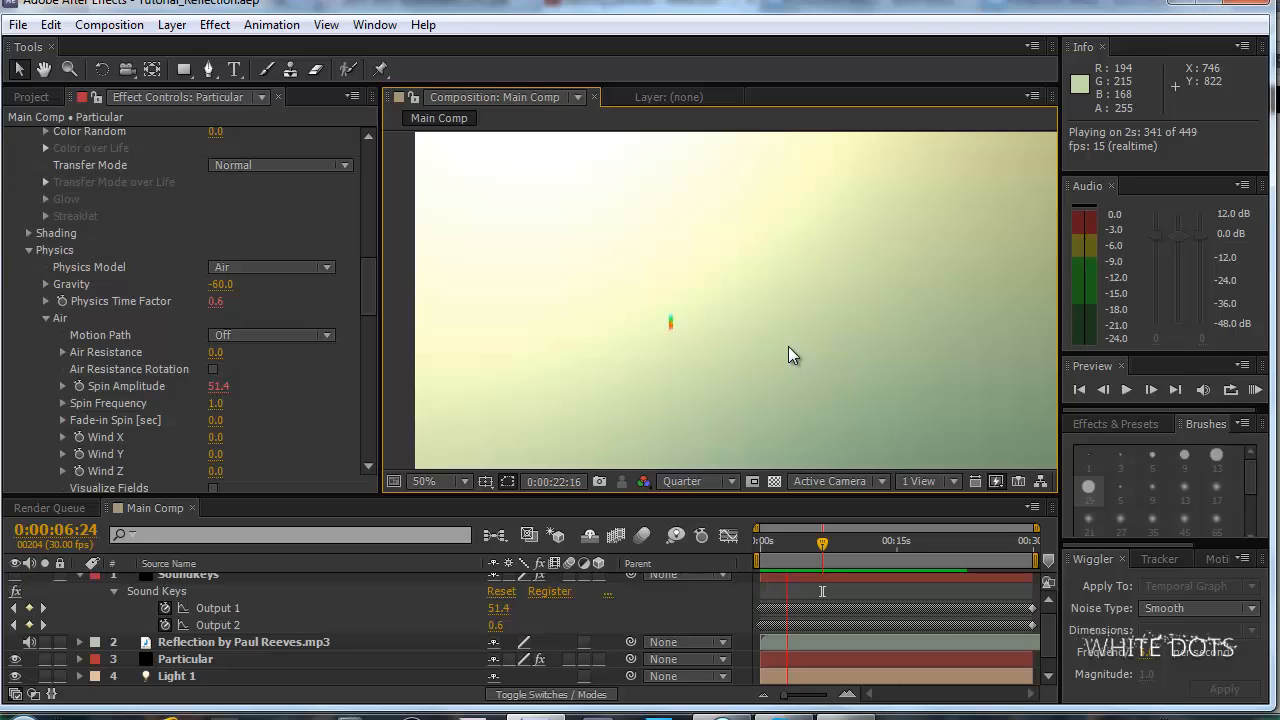
{"action": "key", "text": "space"}
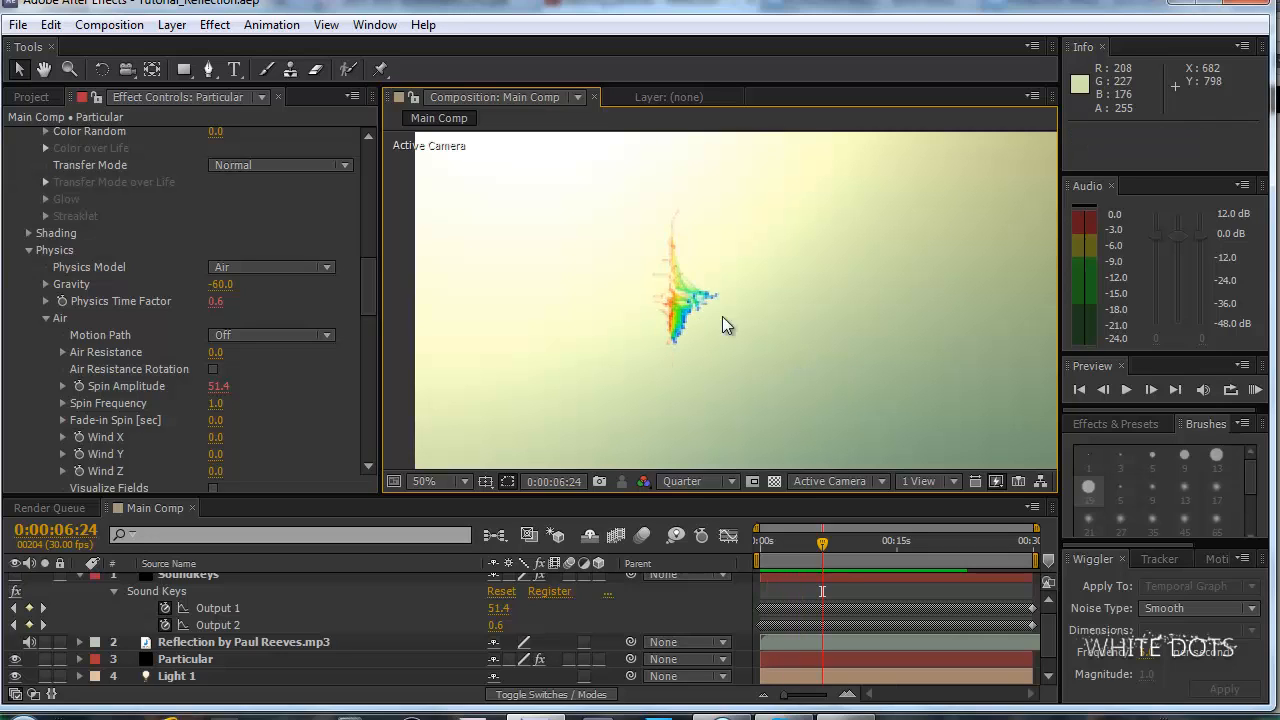
Set the composition's preview resolution to Half, run a RAM preview at every second frame, and stop the playback.
{"action": "left_click", "coordinate": [698, 485]}
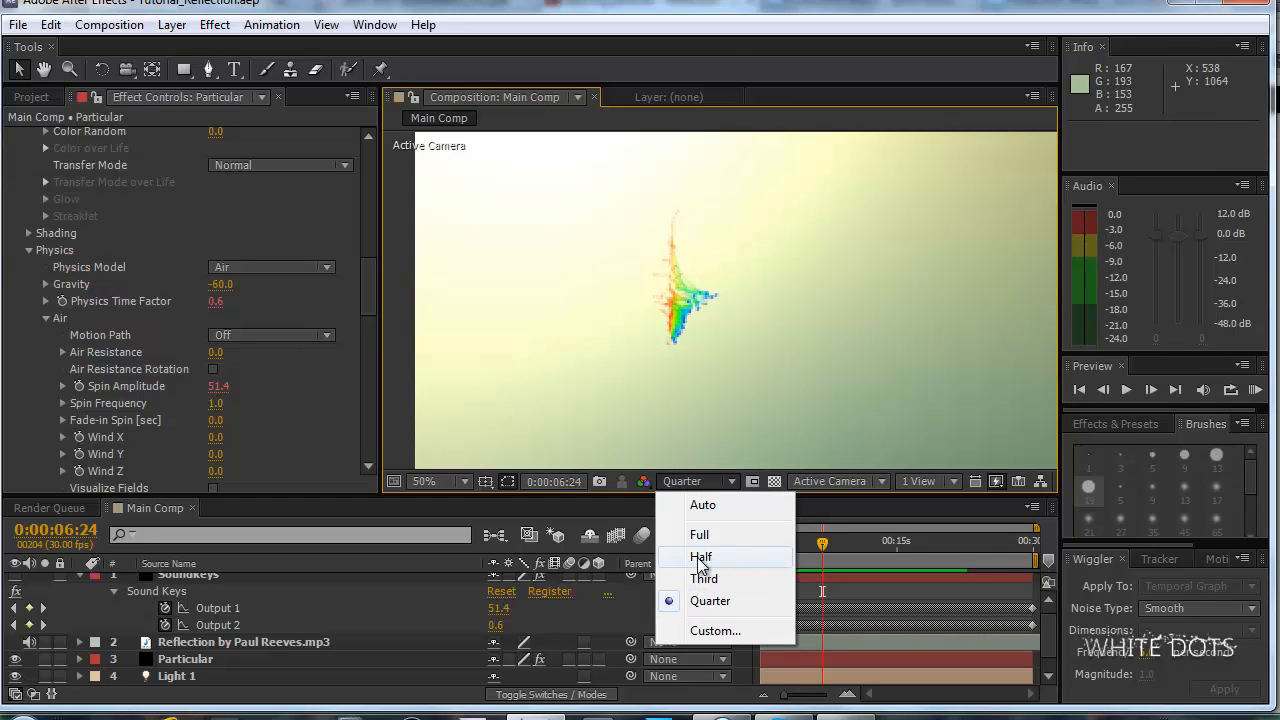
{"action": "left_click", "coordinate": [706, 557]}
{"action": "left_click", "coordinate": [700, 481]}
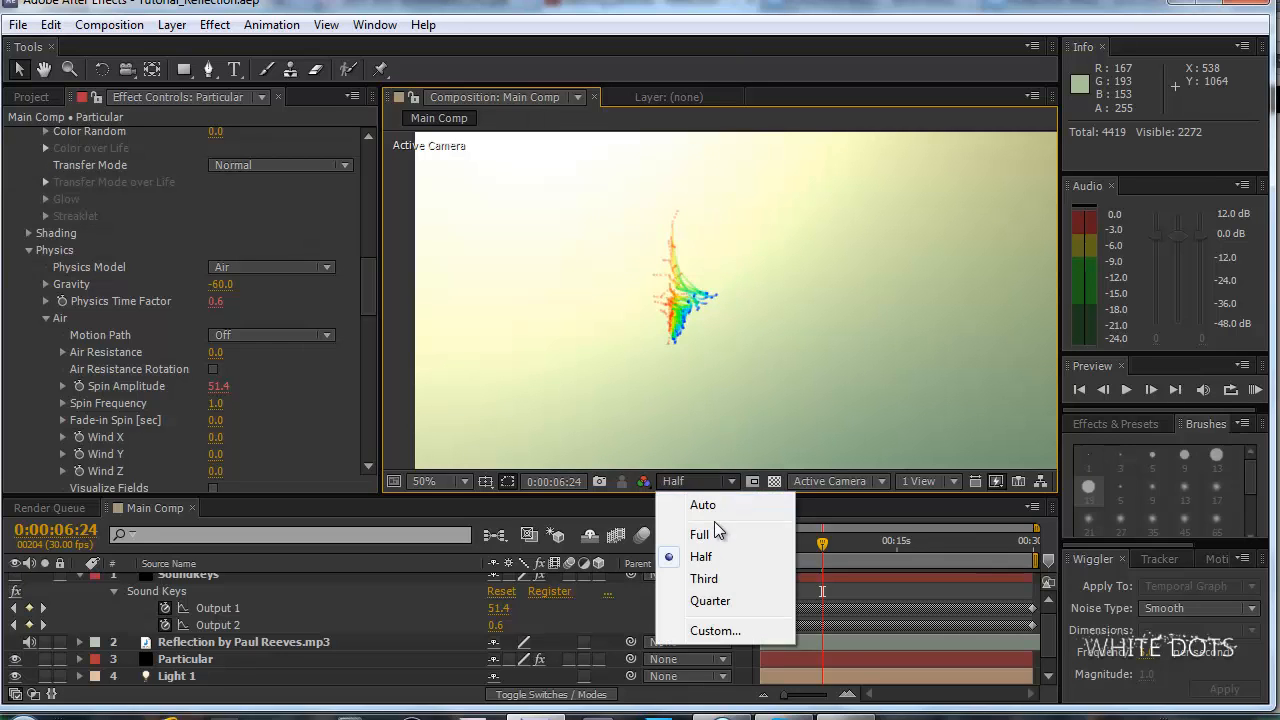
{"action": "left_click", "coordinate": [722, 531]}
{"action": "left_click", "coordinate": [708, 484]}
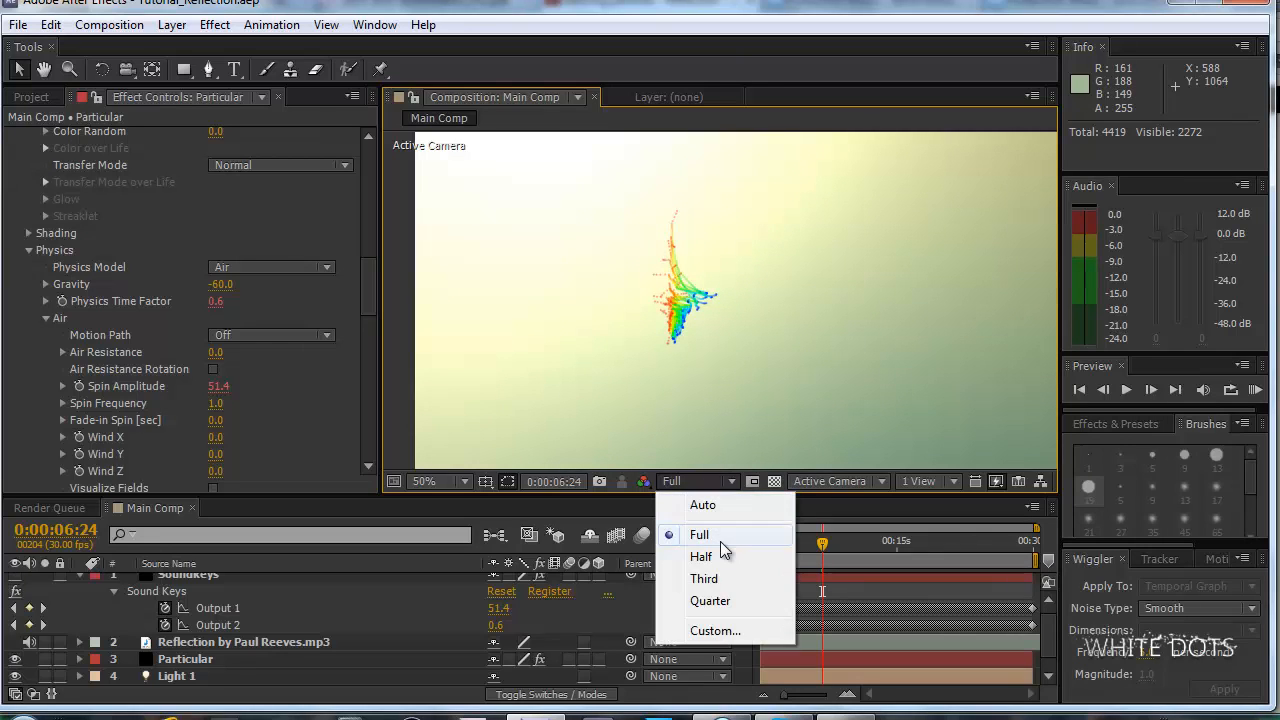
{"action": "left_click", "coordinate": [720, 541]}
{"action": "key", "text": "KP_0"}
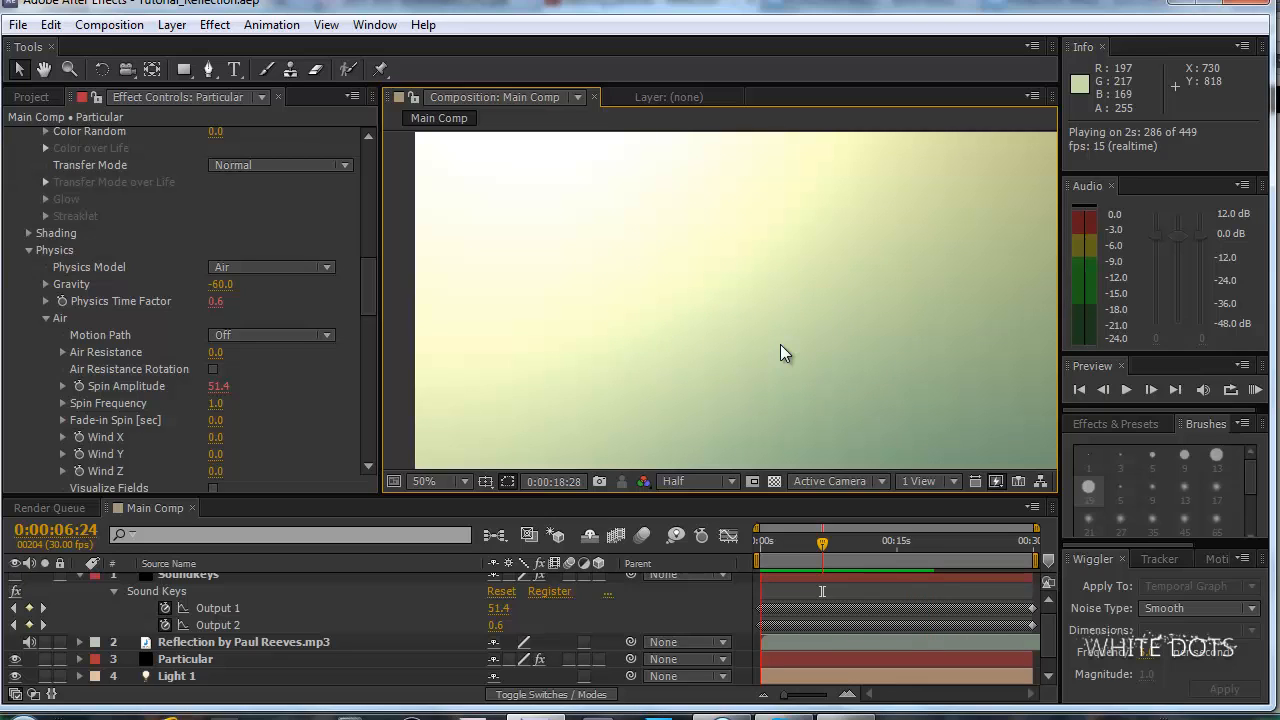
{"action": "key", "text": "space"}
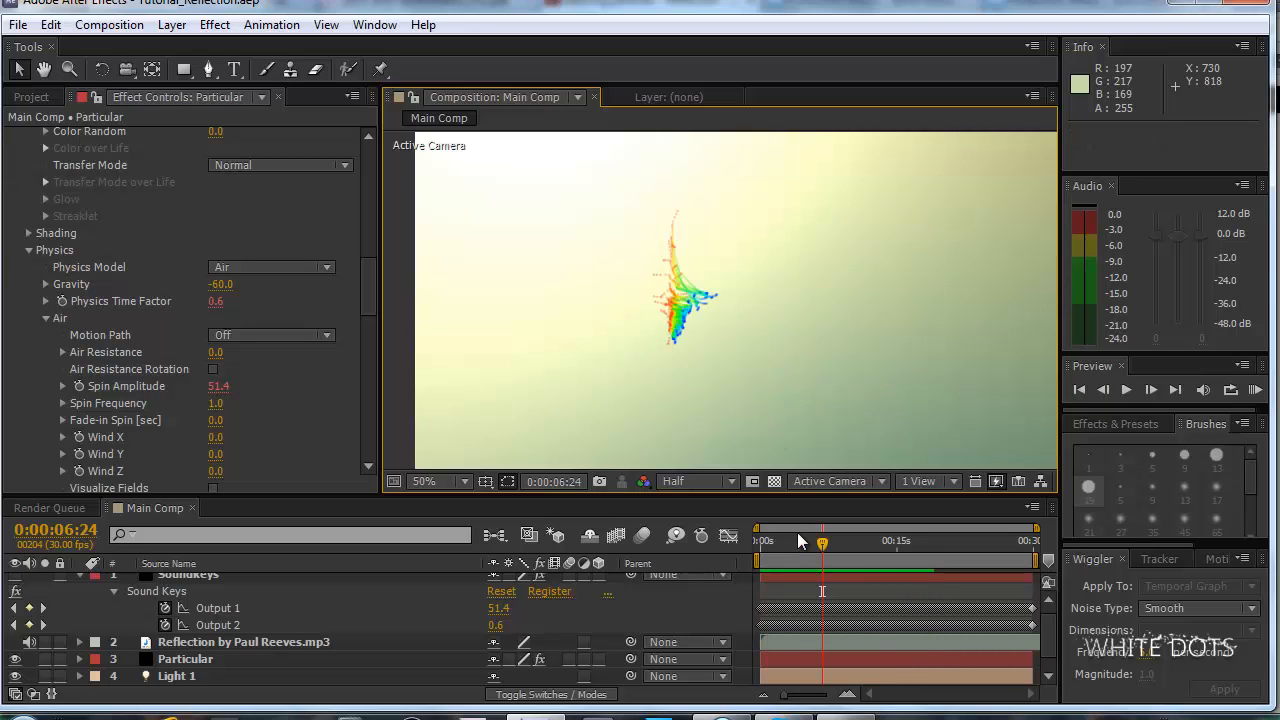
Go to 0:00:11:06 and compare the particle trails with the Dancing particles - Reflection video in the browser.
{"action": "left_click", "coordinate": [864, 547]}
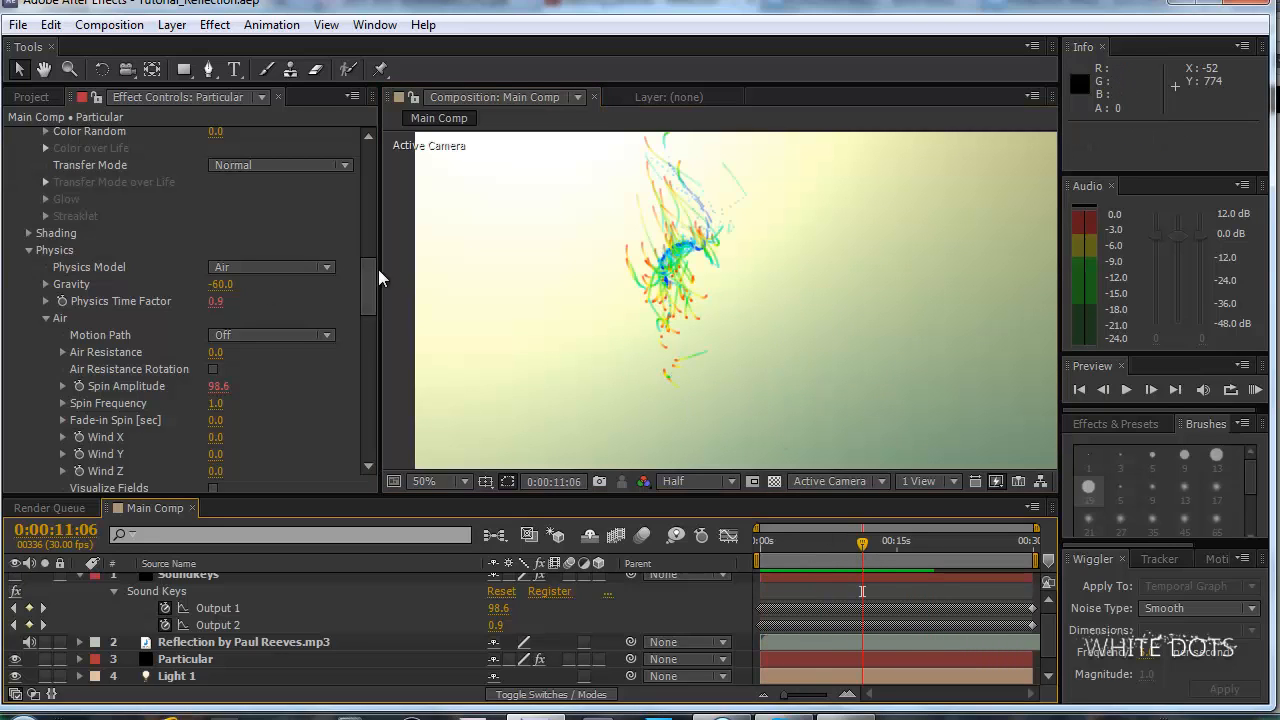
{"action": "left_click_drag", "start_coordinate": [366, 274], "coordinate": [370, 229]}
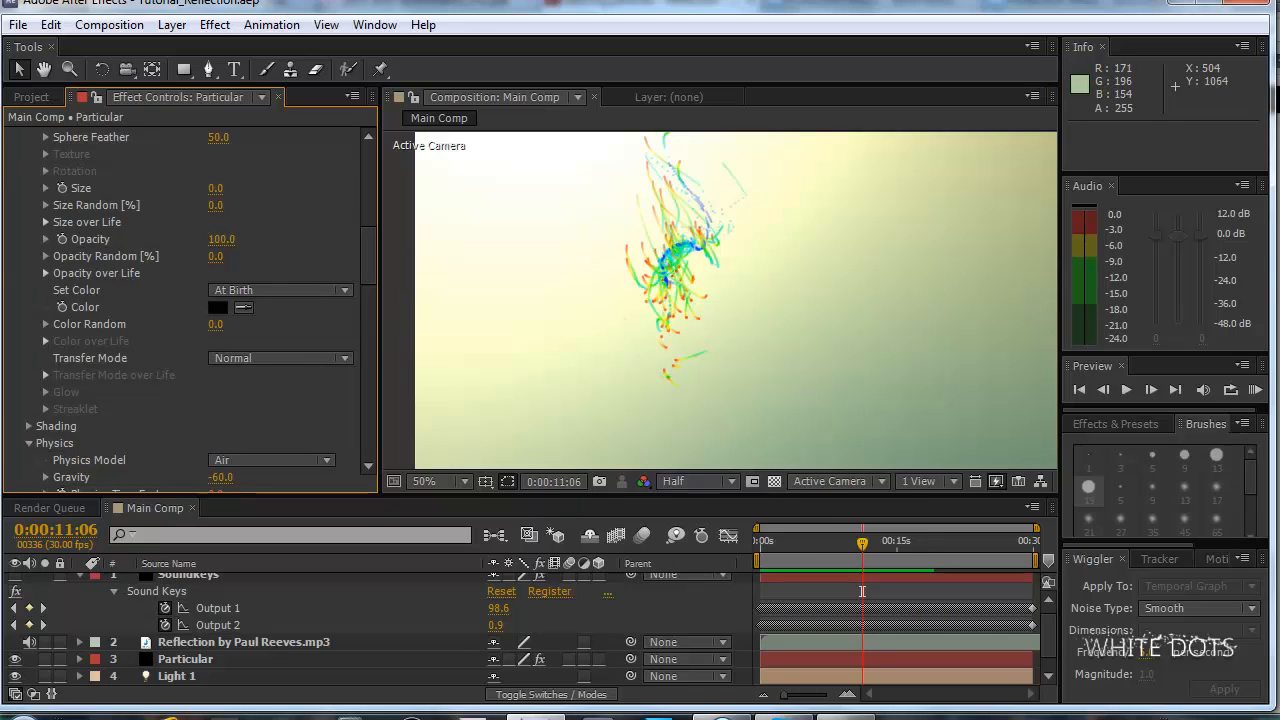
{"action": "left_click", "coordinate": [732, 717]}
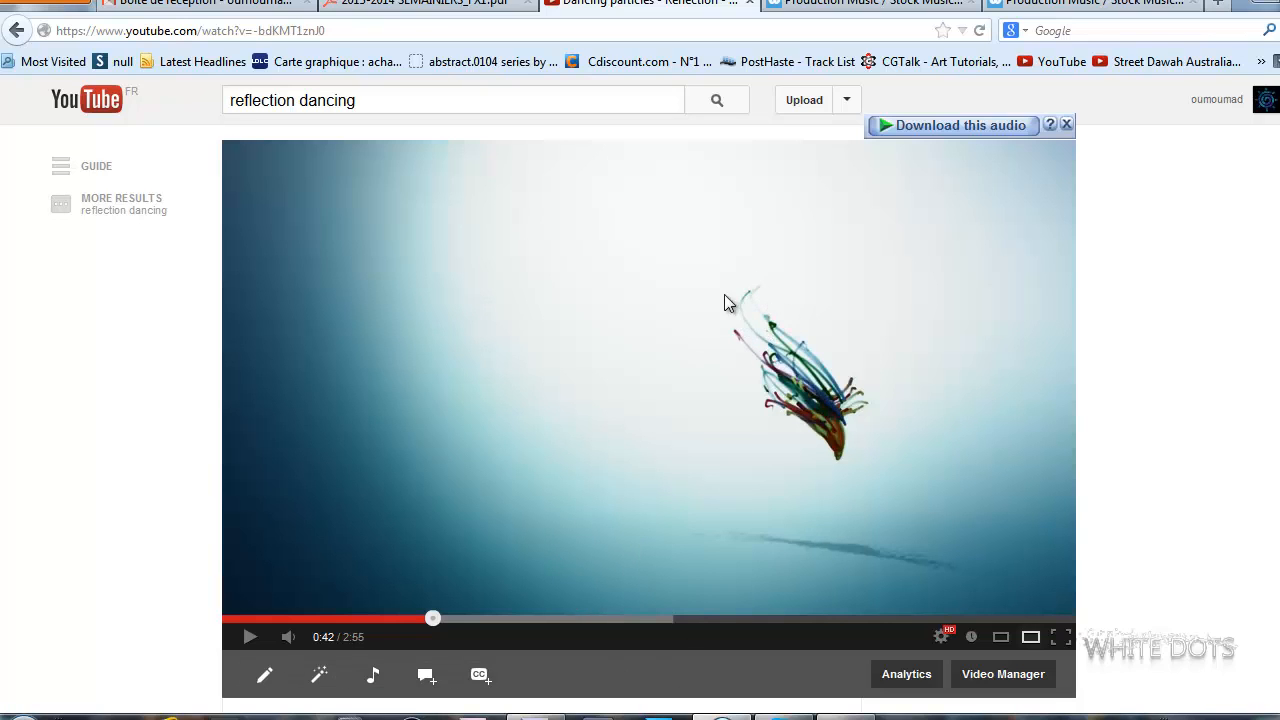
{"action": "left_click", "coordinate": [730, 717]}
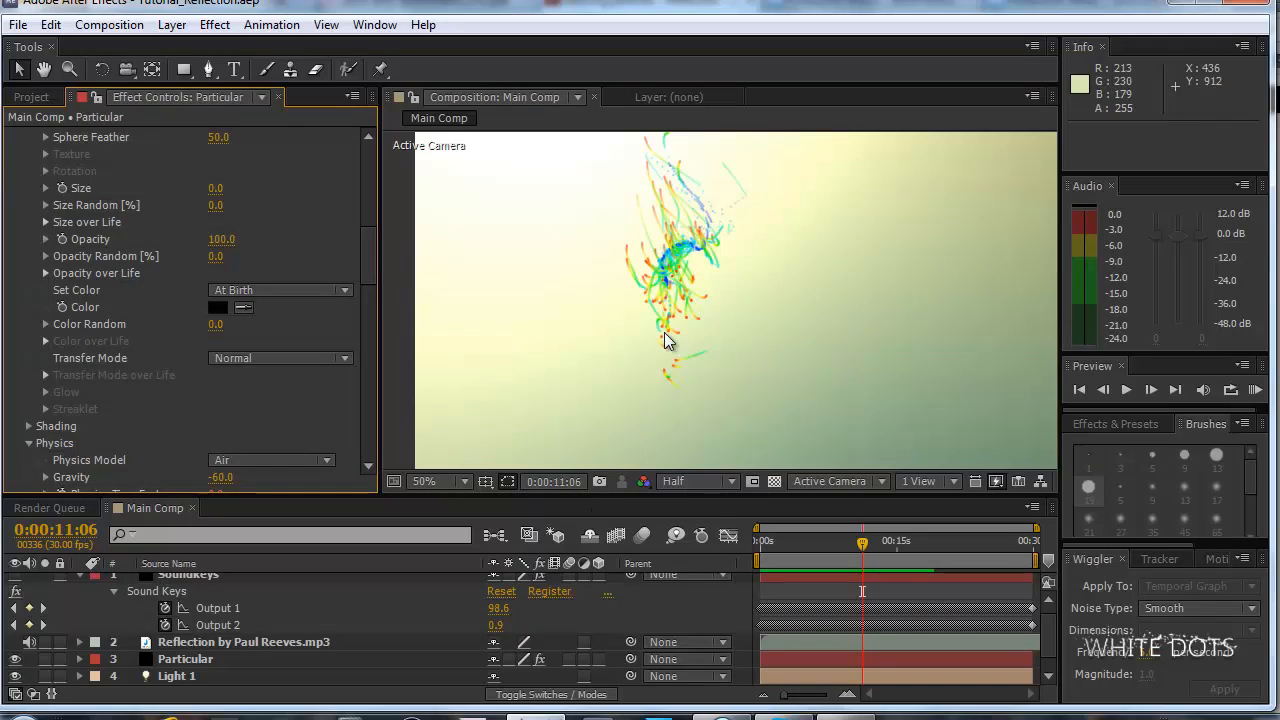
Inspect the particle trails up close at 100% magnification and Full resolution, and return the composition view to 50%.
{"action": "scroll", "coordinate": [709, 262], "scroll_direction": "up", "scroll_amount": 1}
{"action": "left_click_drag", "start_coordinate": [709, 262], "coordinate": [717, 383]}
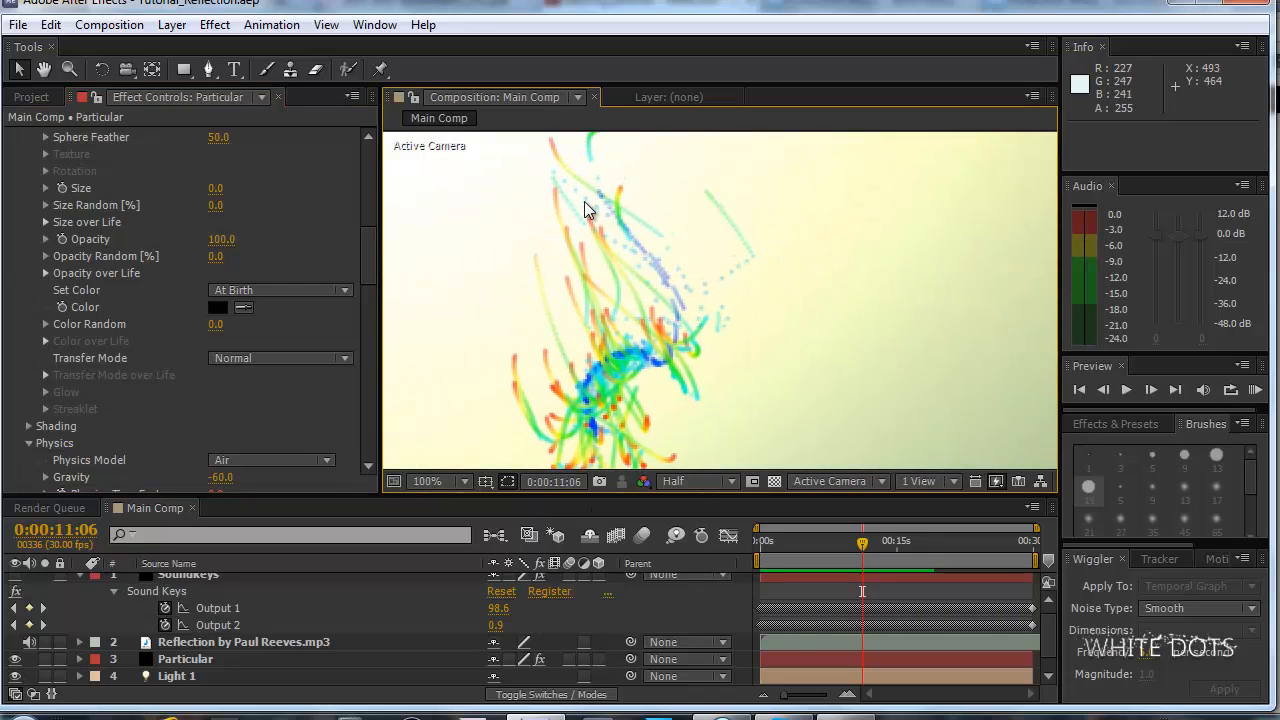
{"action": "left_click", "coordinate": [702, 481]}
{"action": "left_click", "coordinate": [723, 535]}
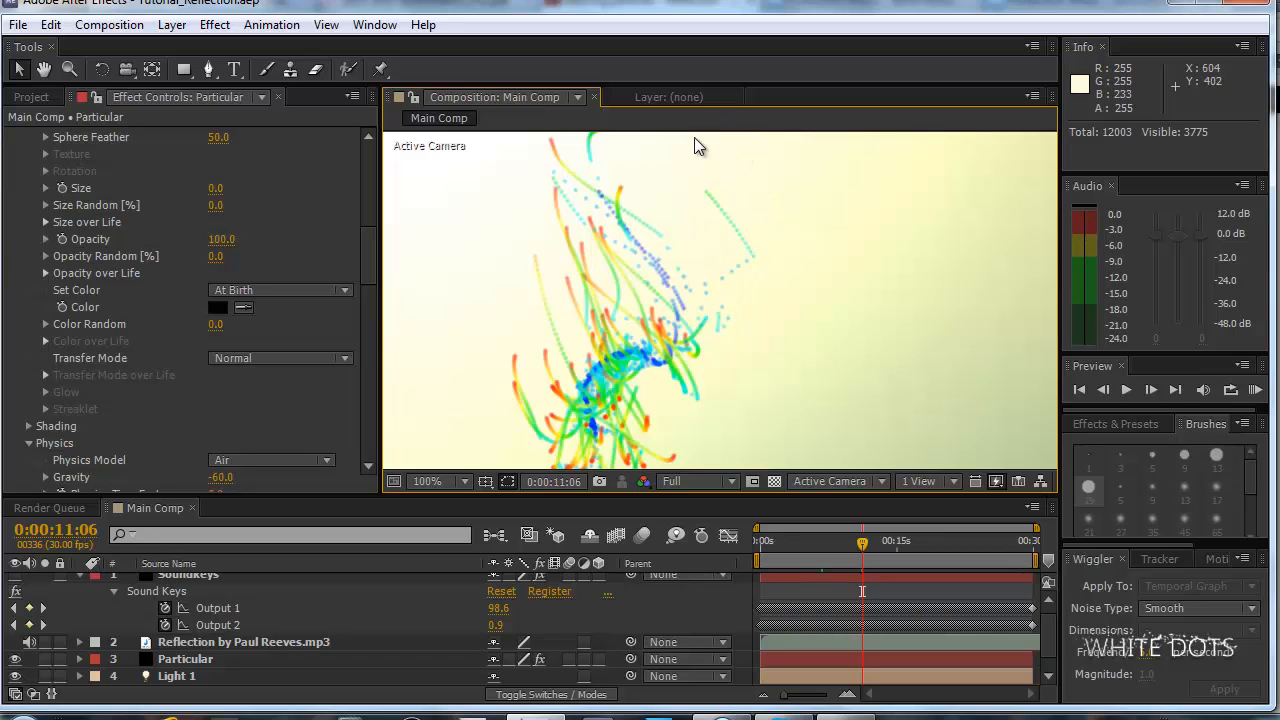
{"action": "key", "text": "comma"}
Set Particles/sec in Particular's Aux System to 423.
{"action": "left_click_drag", "start_coordinate": [376, 238], "coordinate": [367, 361]}
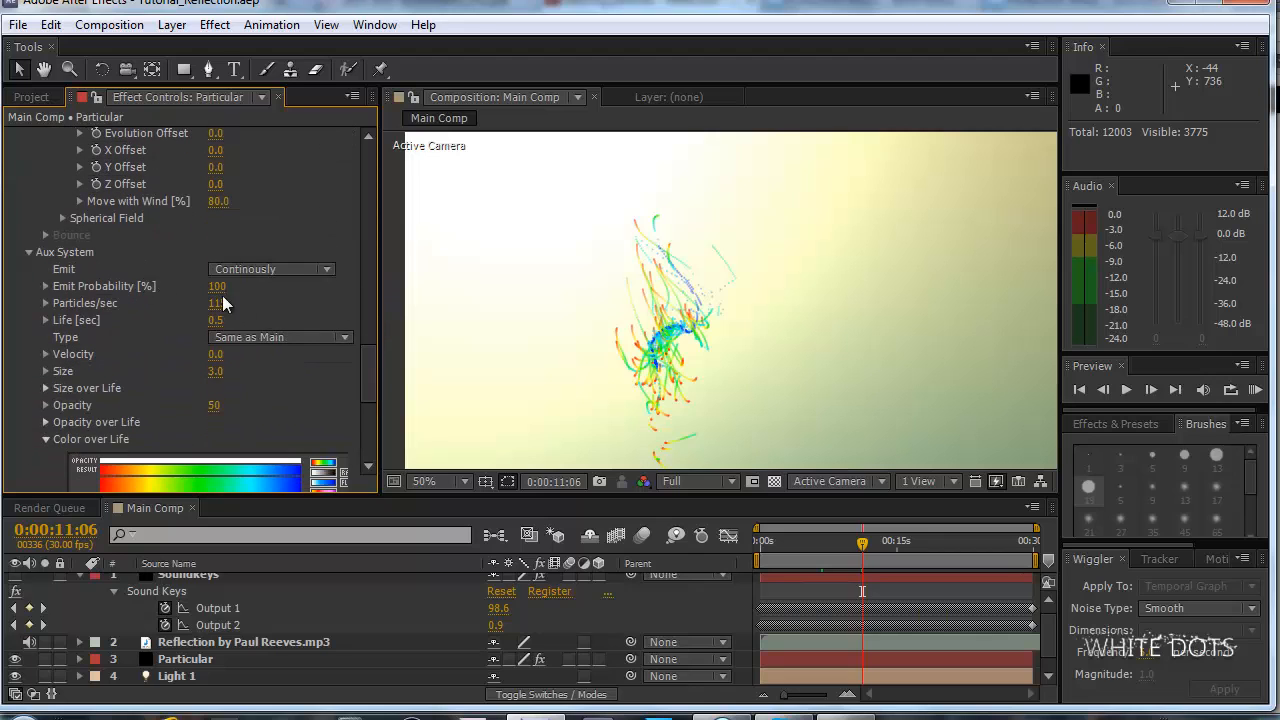
{"action": "left_click_drag", "start_coordinate": [210, 303], "coordinate": [261, 303]}
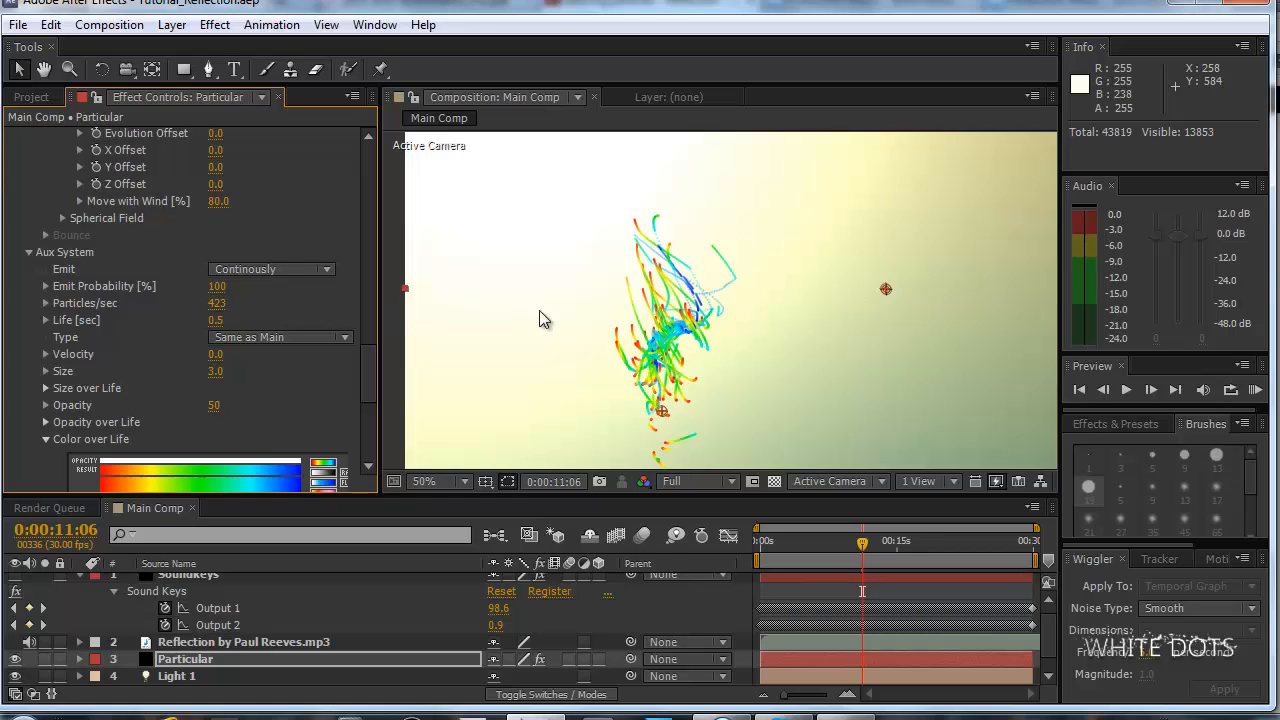
{"action": "left_click_drag", "start_coordinate": [368, 372], "coordinate": [368, 382]}
Check the trails at 0:00:07:08 and 0:00:10:03, and start a RAM preview at Full resolution.
{"action": "left_click_drag", "start_coordinate": [862, 545], "coordinate": [828, 557]}
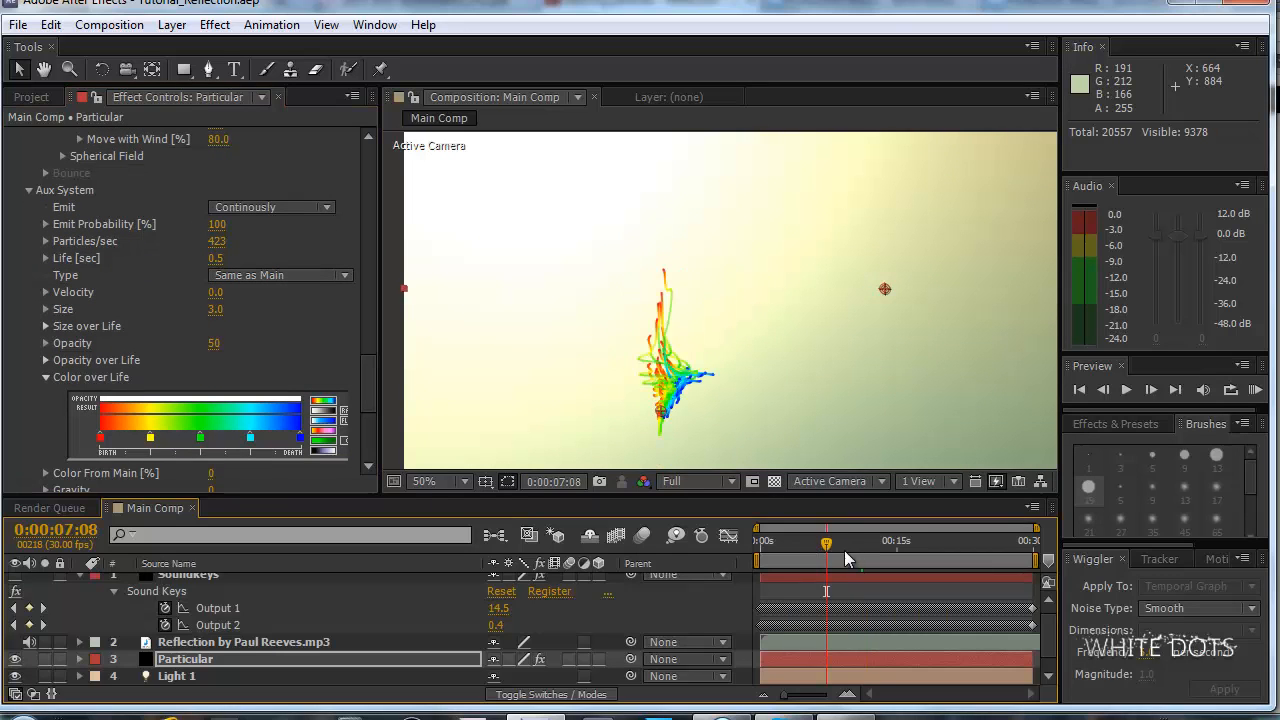
{"action": "left_click", "coordinate": [853, 556]}
{"action": "key", "text": "KP_0"}
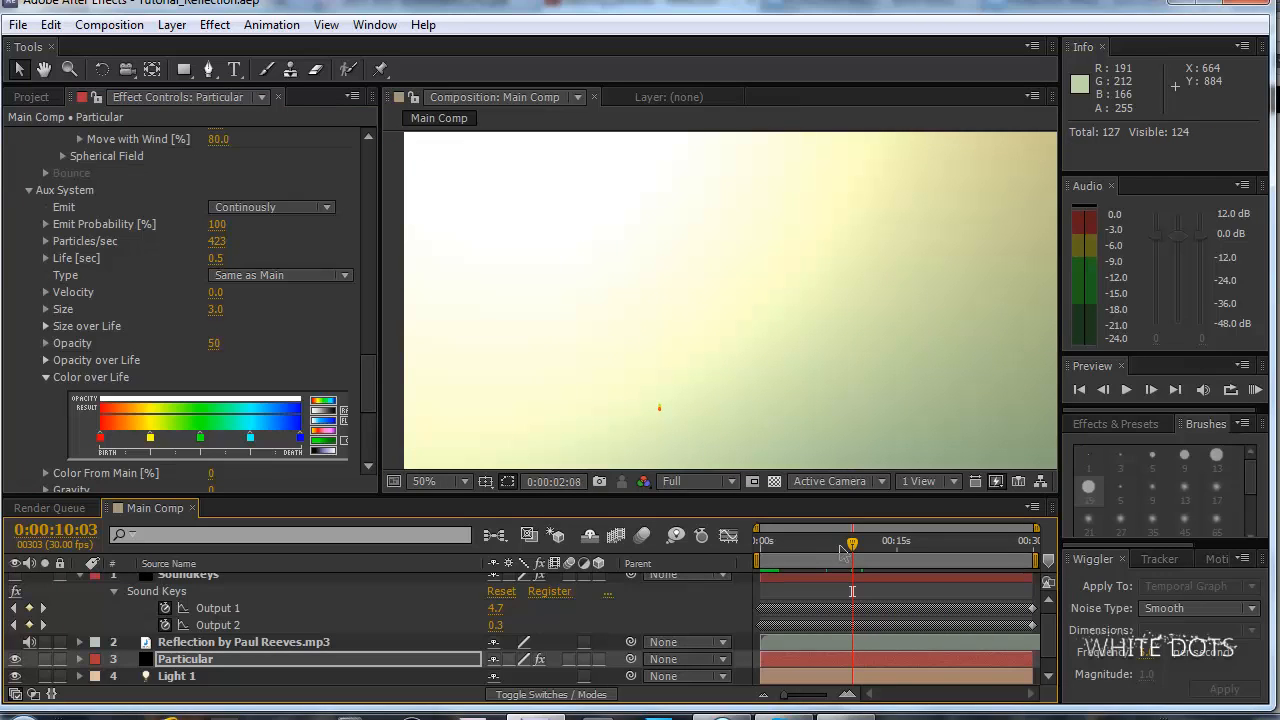
Reduce the composition's preview resolution to Half and restart the RAM preview of the particle animation.
{"action": "left_click", "coordinate": [718, 481]}
{"action": "left_click", "coordinate": [718, 483]}
{"action": "left_click", "coordinate": [722, 558]}
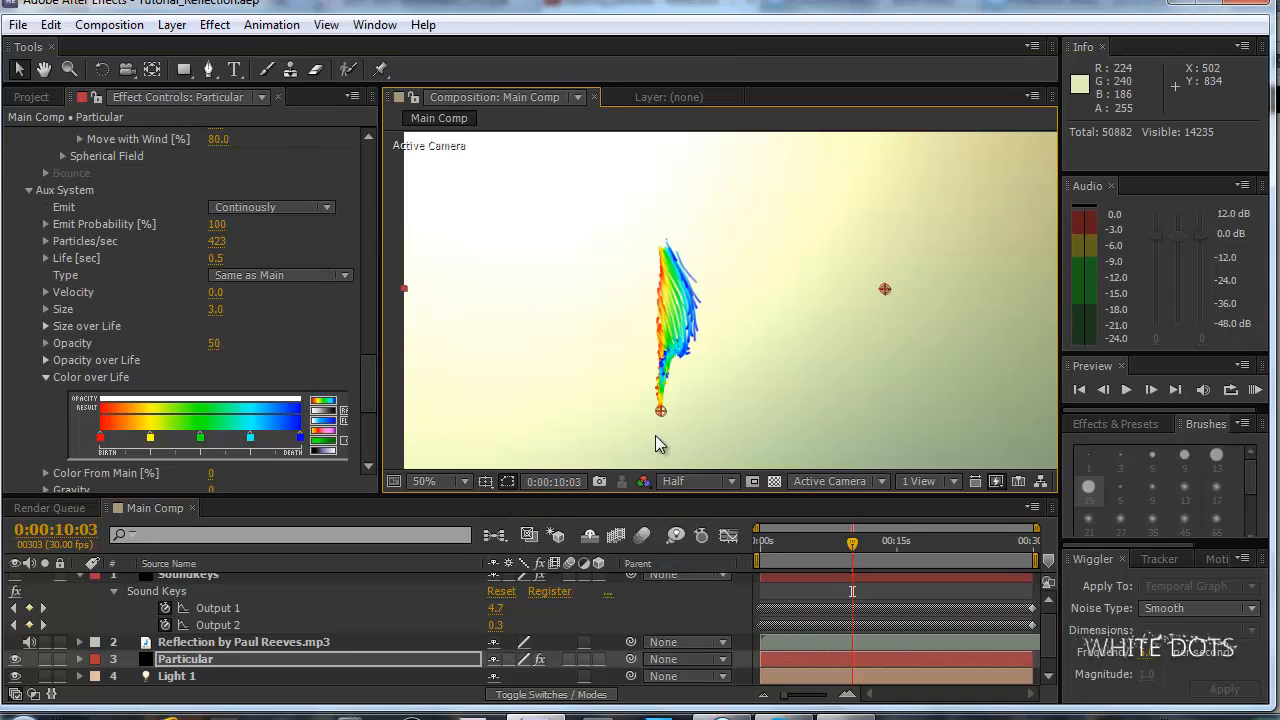
{"action": "key", "text": "KP_0"}
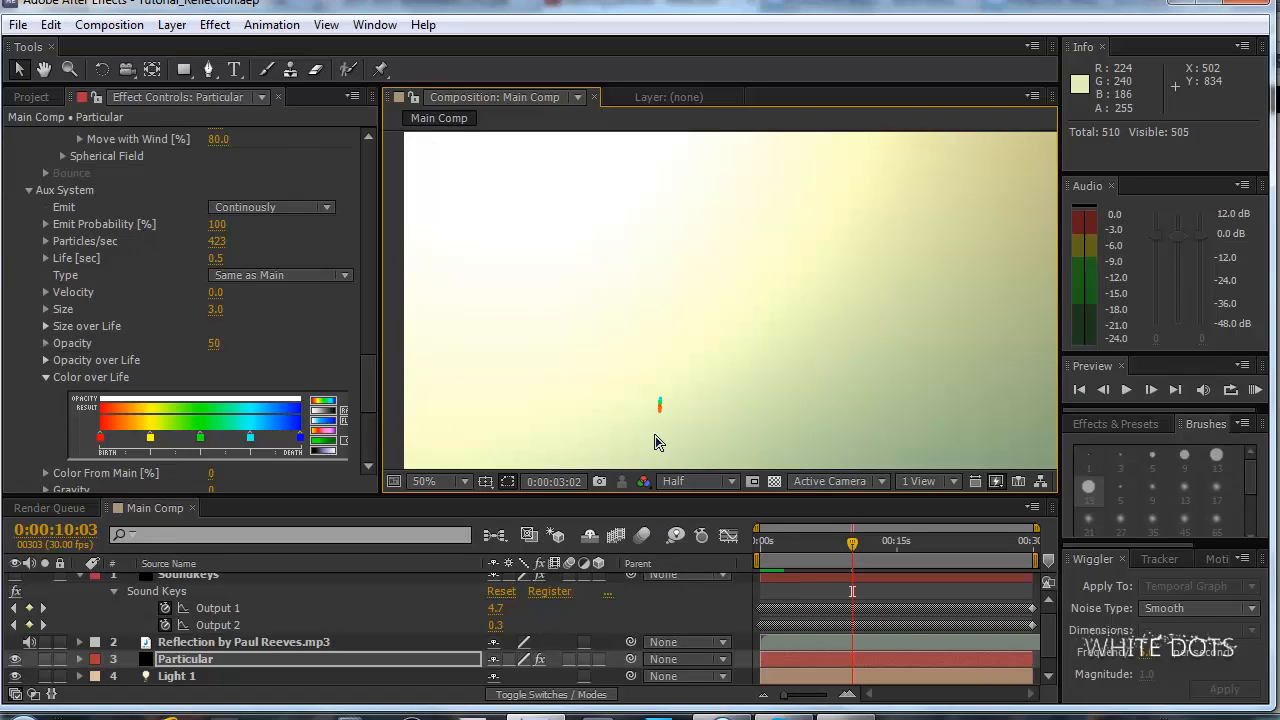
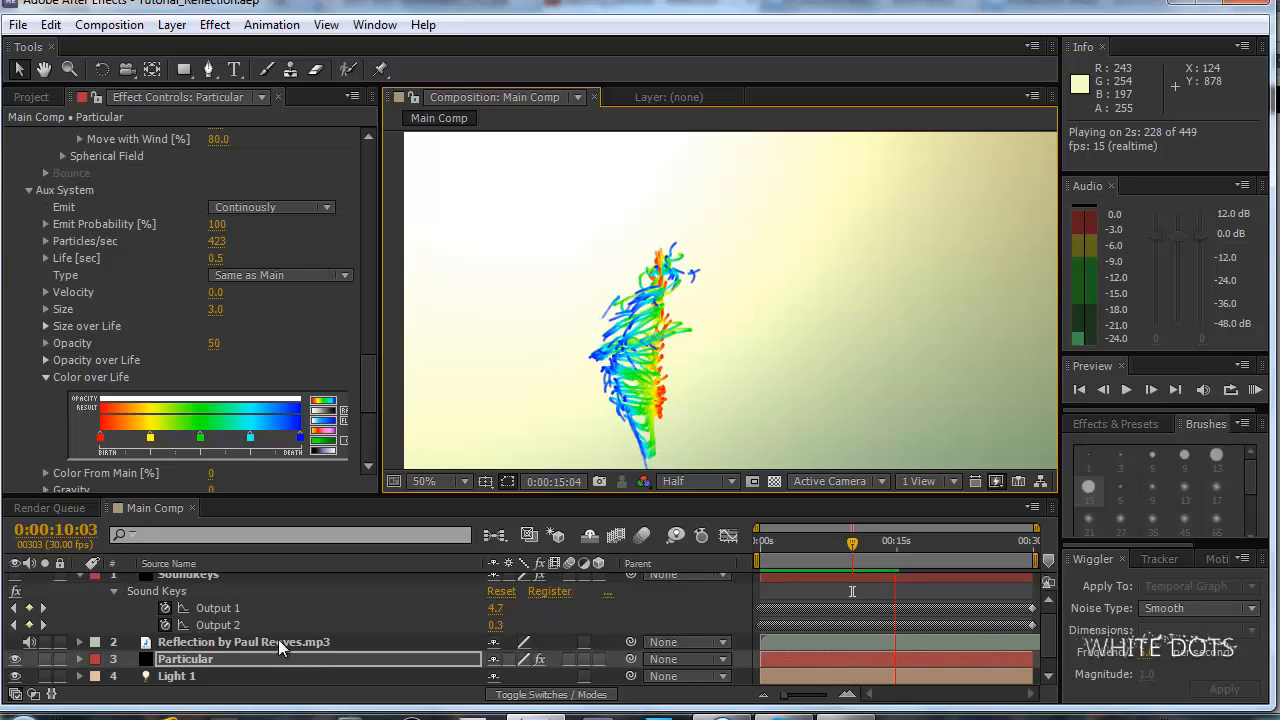
Stop the preview, move to 0:00:09:07, and set the Spin Frequency in Particular's Air physics to 8.
{"action": "key", "text": "space"}
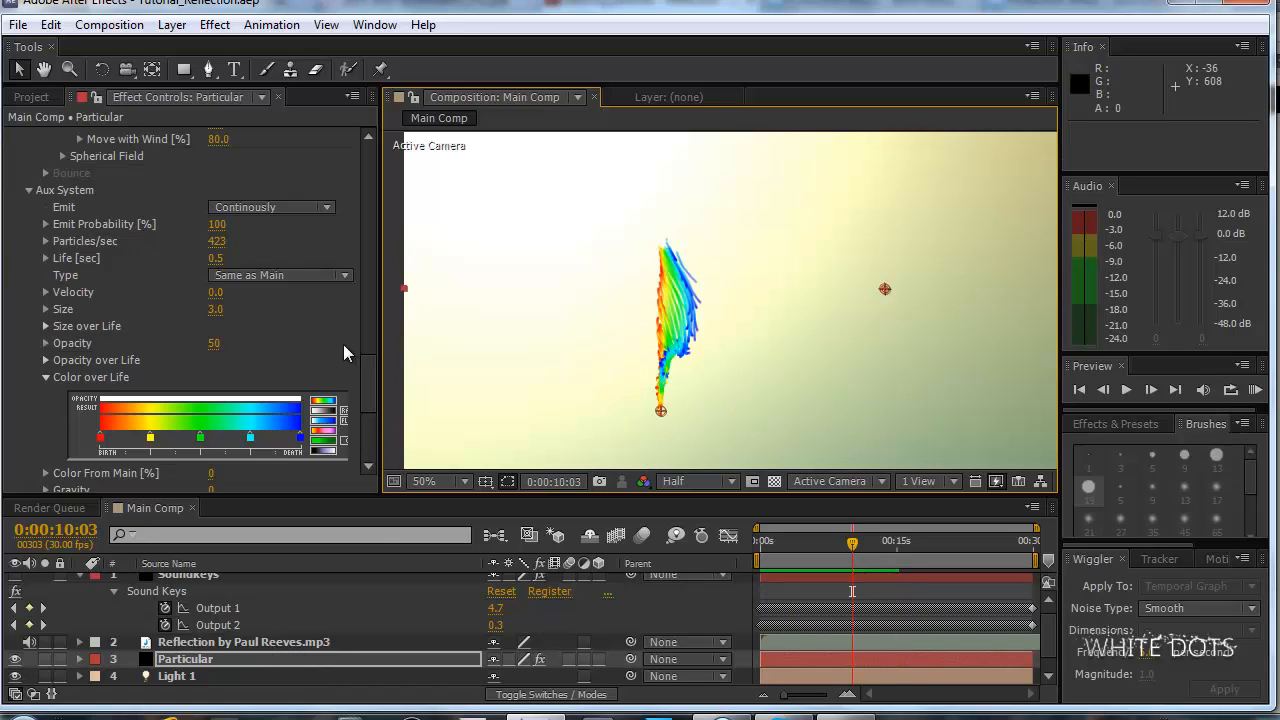
{"action": "mouse_move", "coordinate": [372, 382]}
{"action": "left_mouse_down"}
{"action": "mouse_move", "coordinate": [393, 277]}
{"action": "mouse_move", "coordinate": [378, 309]}
{"action": "mouse_move", "coordinate": [359, 238]}
{"action": "mouse_move", "coordinate": [354, 303]}
{"action": "left_mouse_up"}
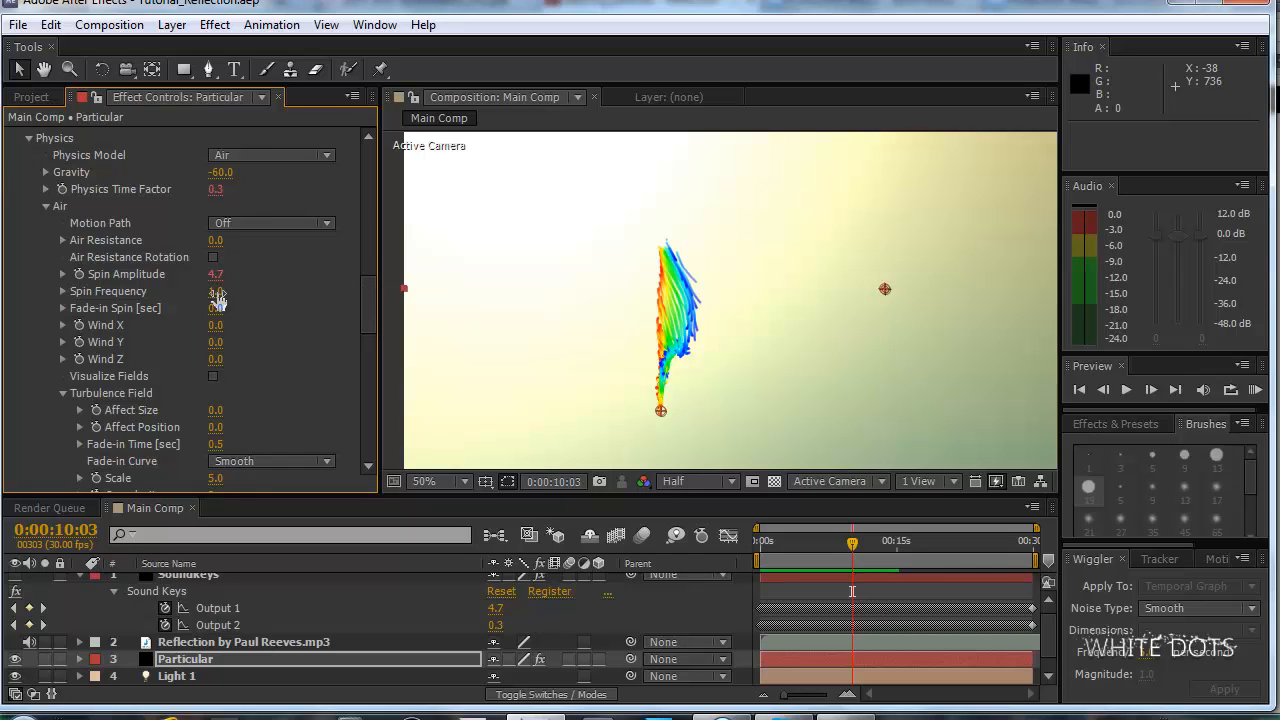
{"action": "left_click", "coordinate": [802, 546]}
{"action": "left_click", "coordinate": [844, 541]}
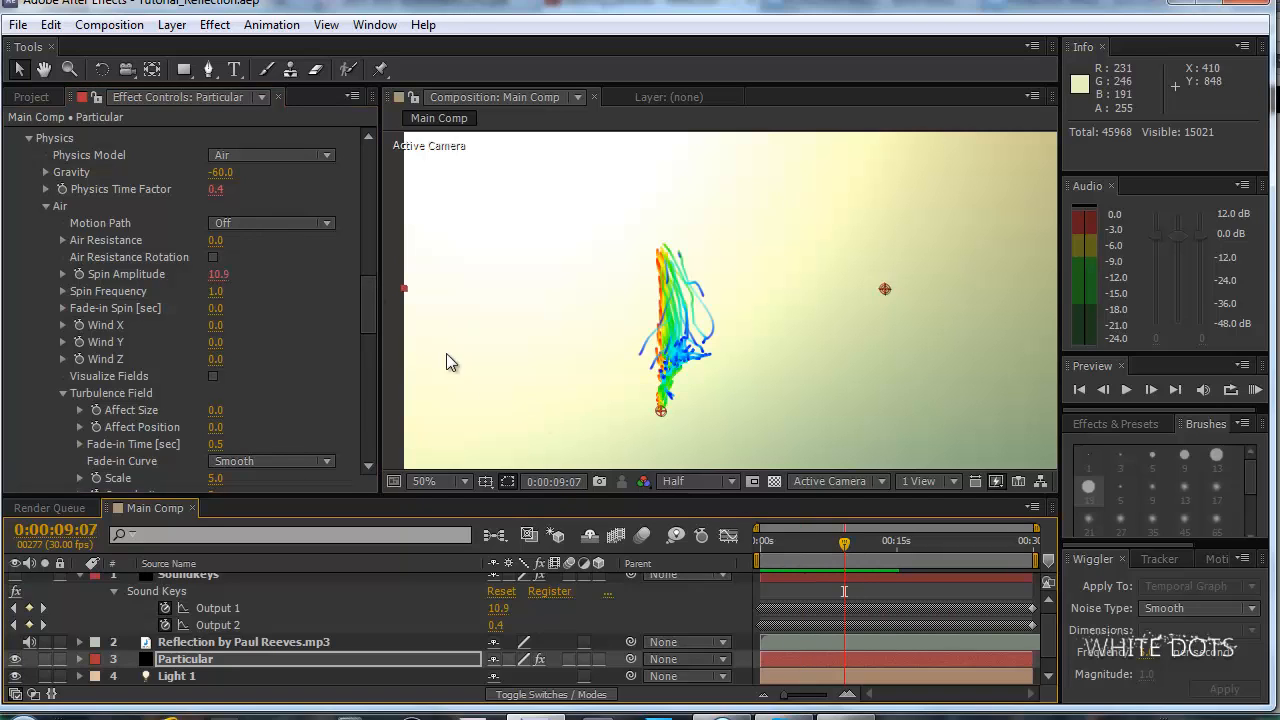
{"action": "left_click_drag", "start_coordinate": [236, 291], "coordinate": [253, 297]}
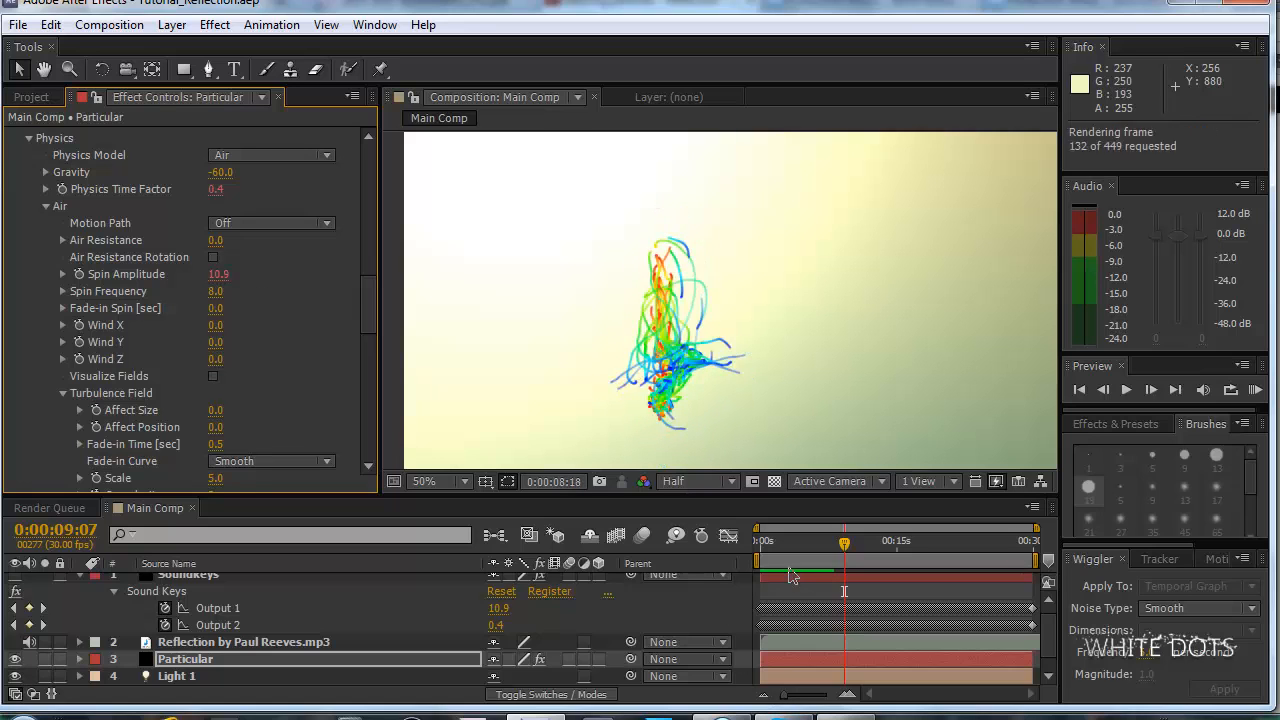
Shorten the work area so it starts shortly before 0:00:09:07, and play a preview of that range.
{"action": "left_click_drag", "start_coordinate": [758, 557], "coordinate": [838, 559]}
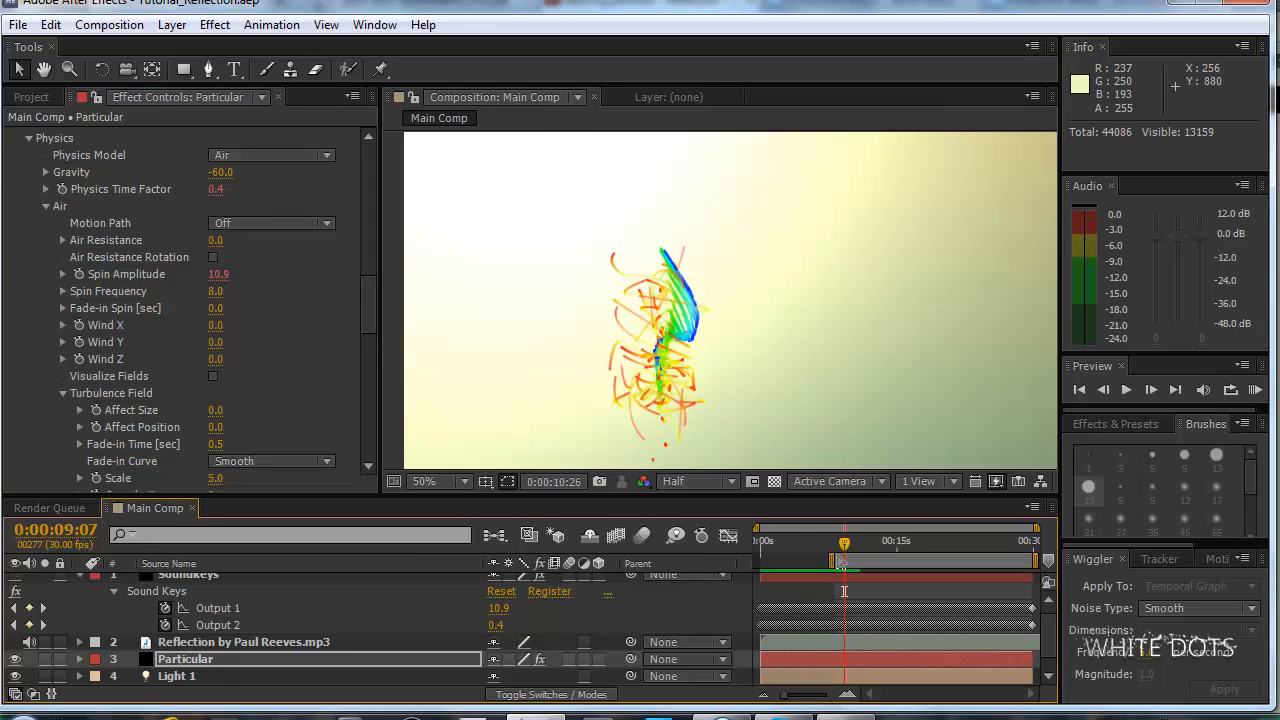
{"action": "key", "text": "space"}
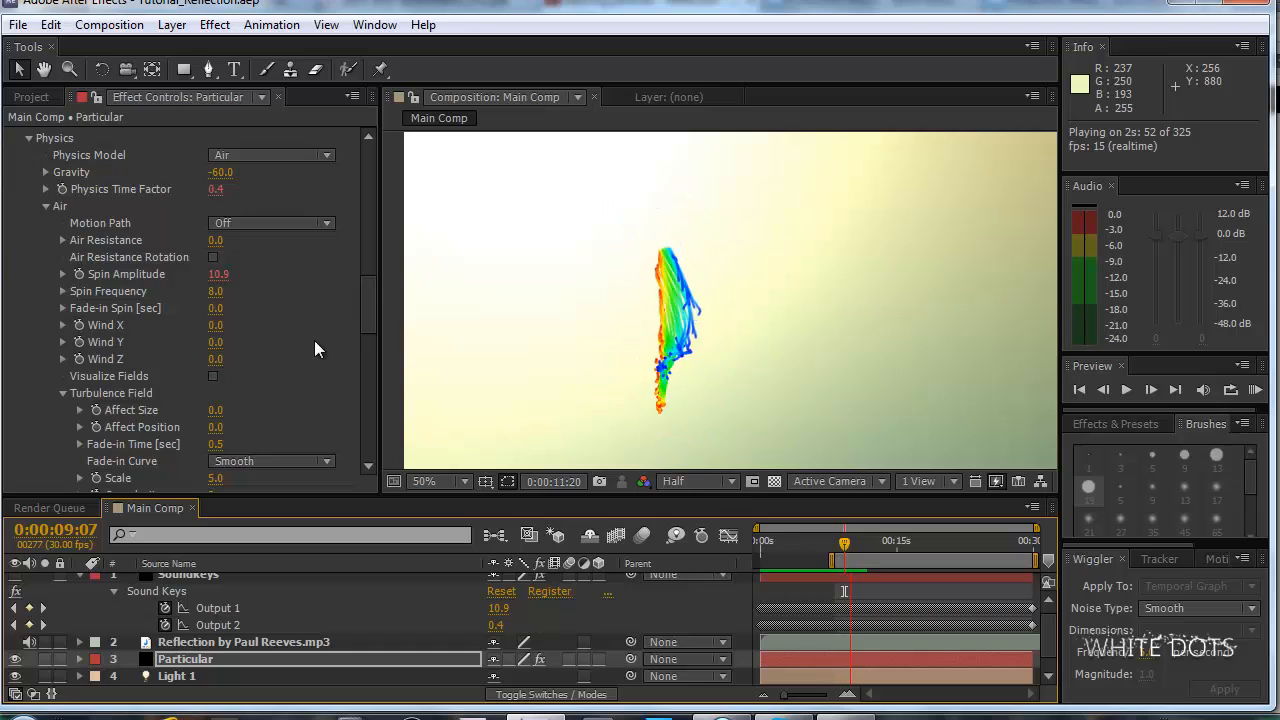
{"action": "key", "text": "space"}
Set Particular's Spin Frequency to 0.5 and preview the work area.
{"action": "left_click", "coordinate": [216, 291]}
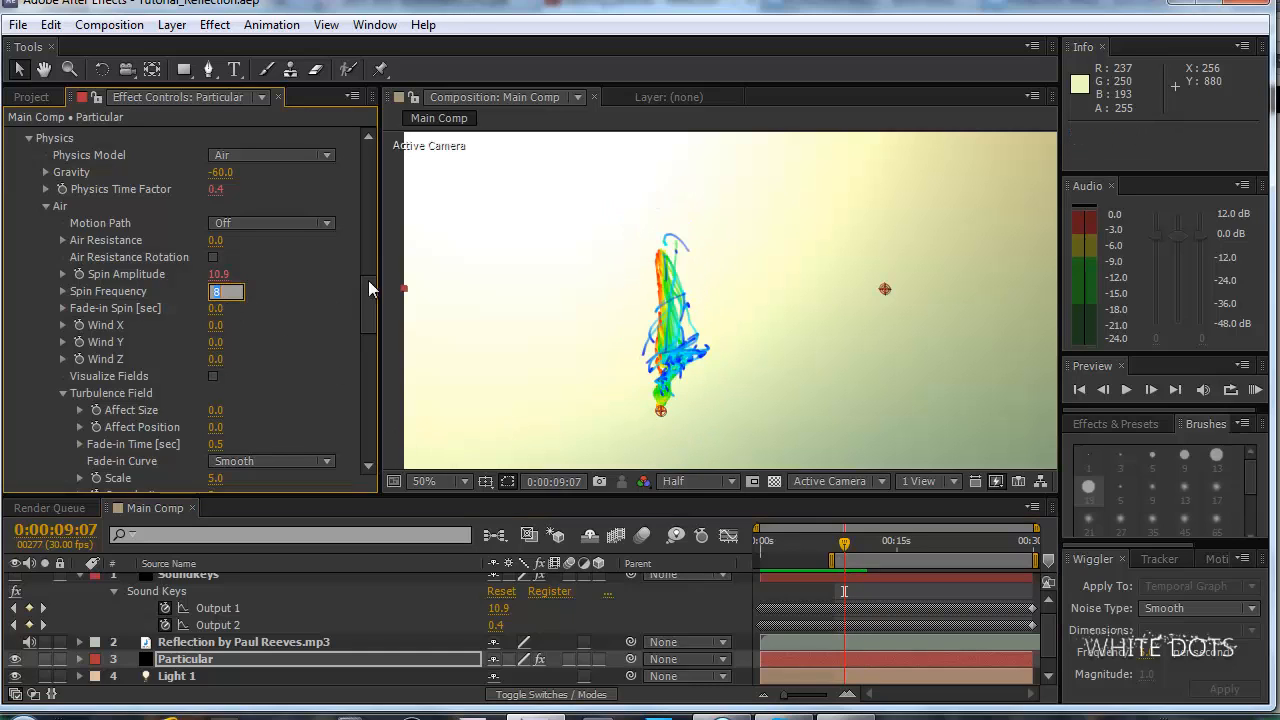
{"action": "type", "text": ".5"}
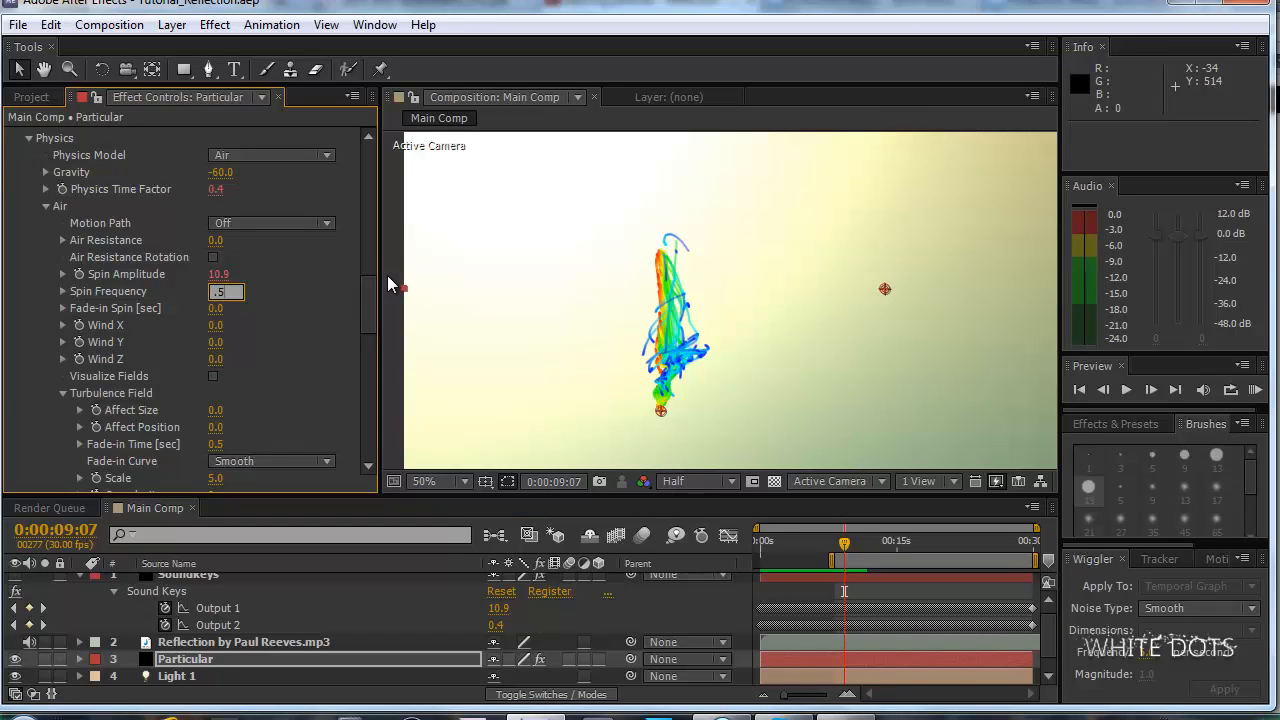
{"action": "key", "text": "Return"}
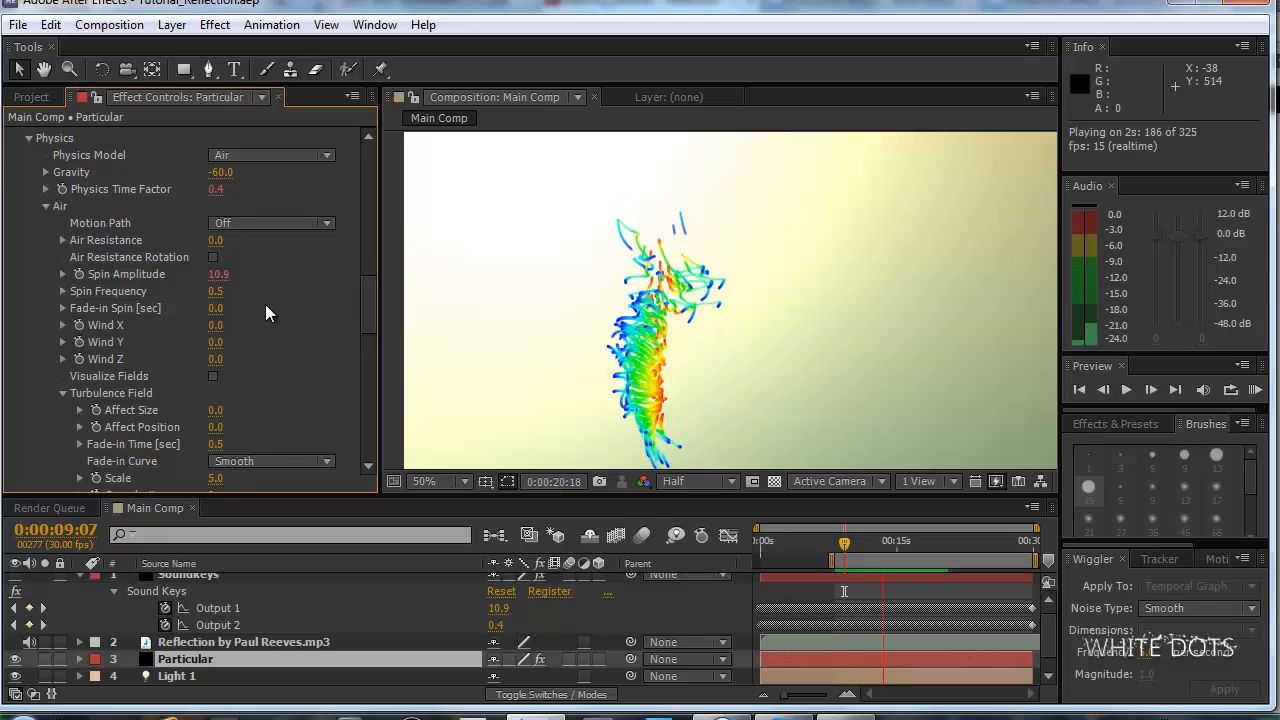
{"action": "key", "text": "space"}
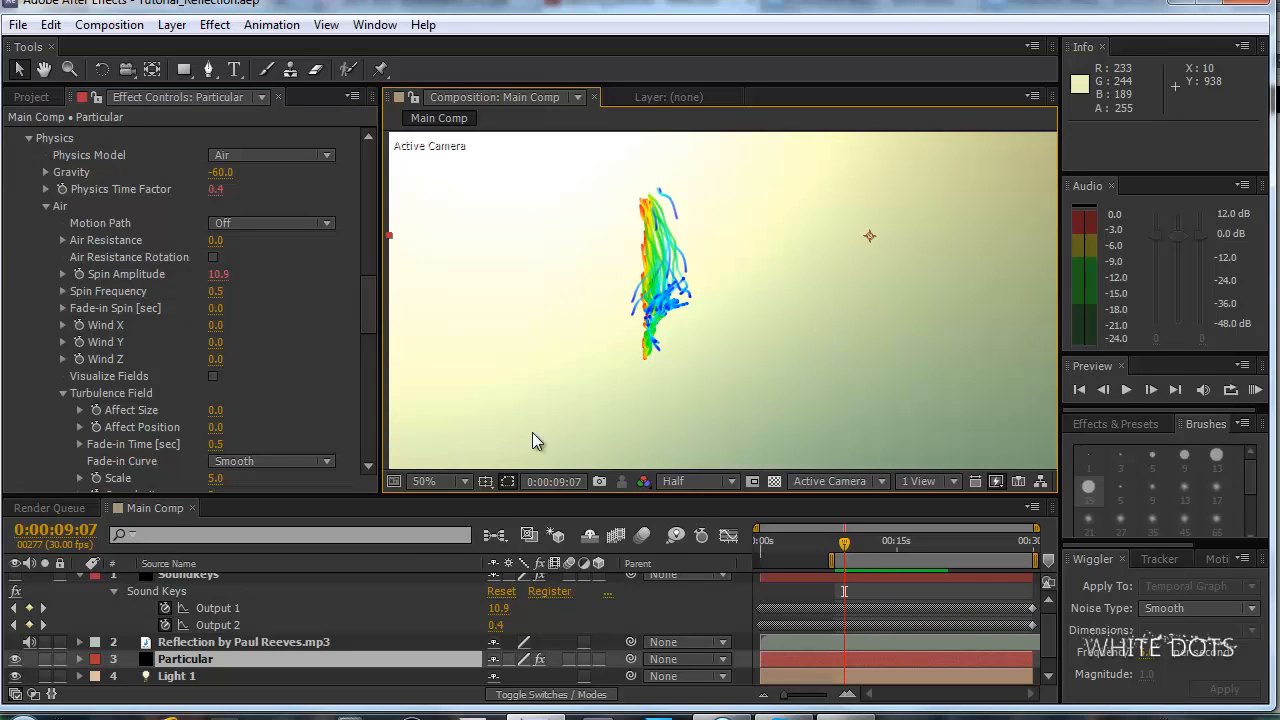
Check the particle shape at 0:00:12:13 and 0:00:13:12.
{"action": "left_click_drag", "start_coordinate": [845, 543], "coordinate": [872, 548]}
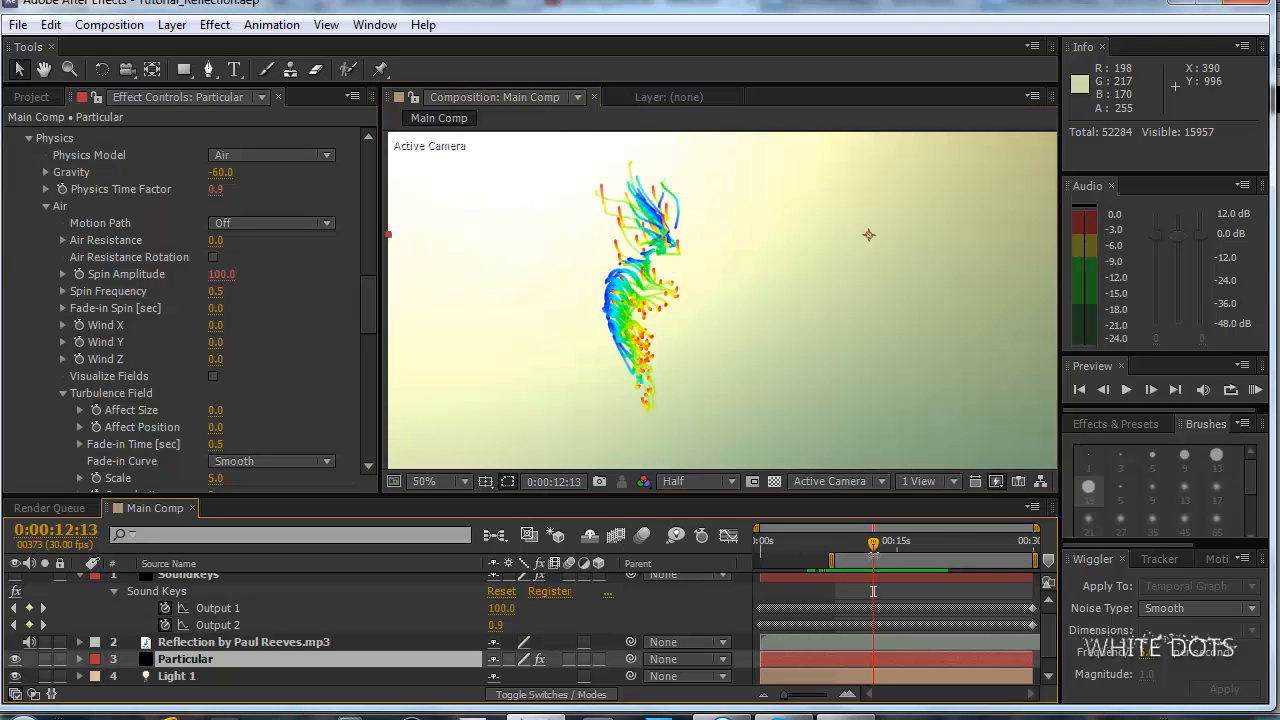
{"action": "left_click_drag", "start_coordinate": [876, 538], "coordinate": [885, 545]}
{"action": "left_click", "coordinate": [588, 606]}
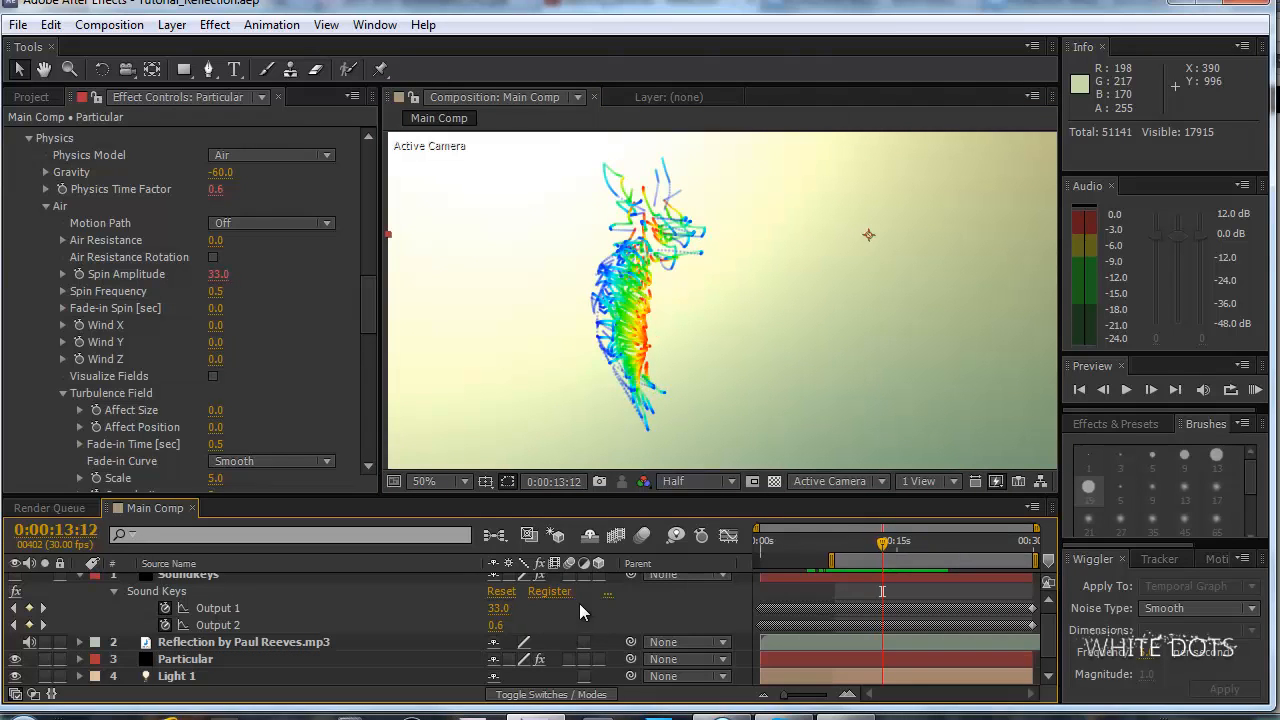
Reveal the Physics Time Factor and Spin Amplitude expressions of the Particular layer and give the timeline more height.
{"action": "left_click", "coordinate": [232, 579]}
{"action": "scroll", "coordinate": [268, 618], "scroll_direction": "down", "scroll_amount": 1}
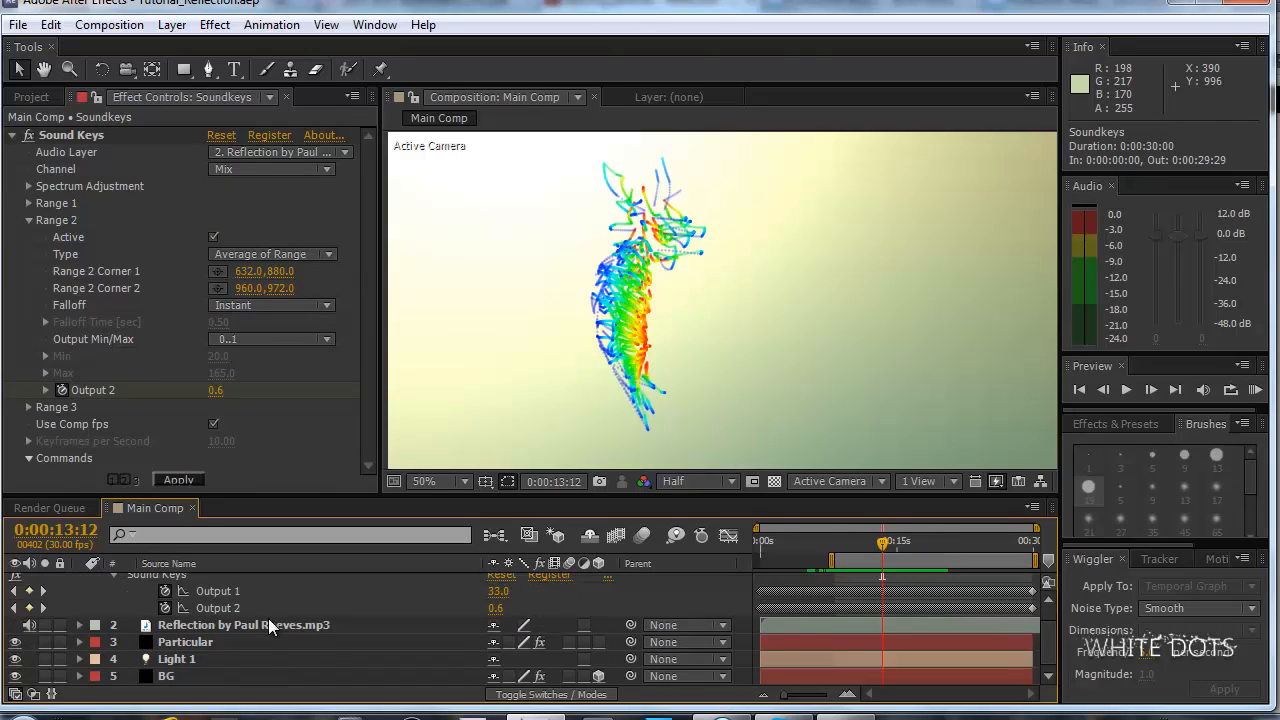
{"action": "left_click", "coordinate": [239, 642]}
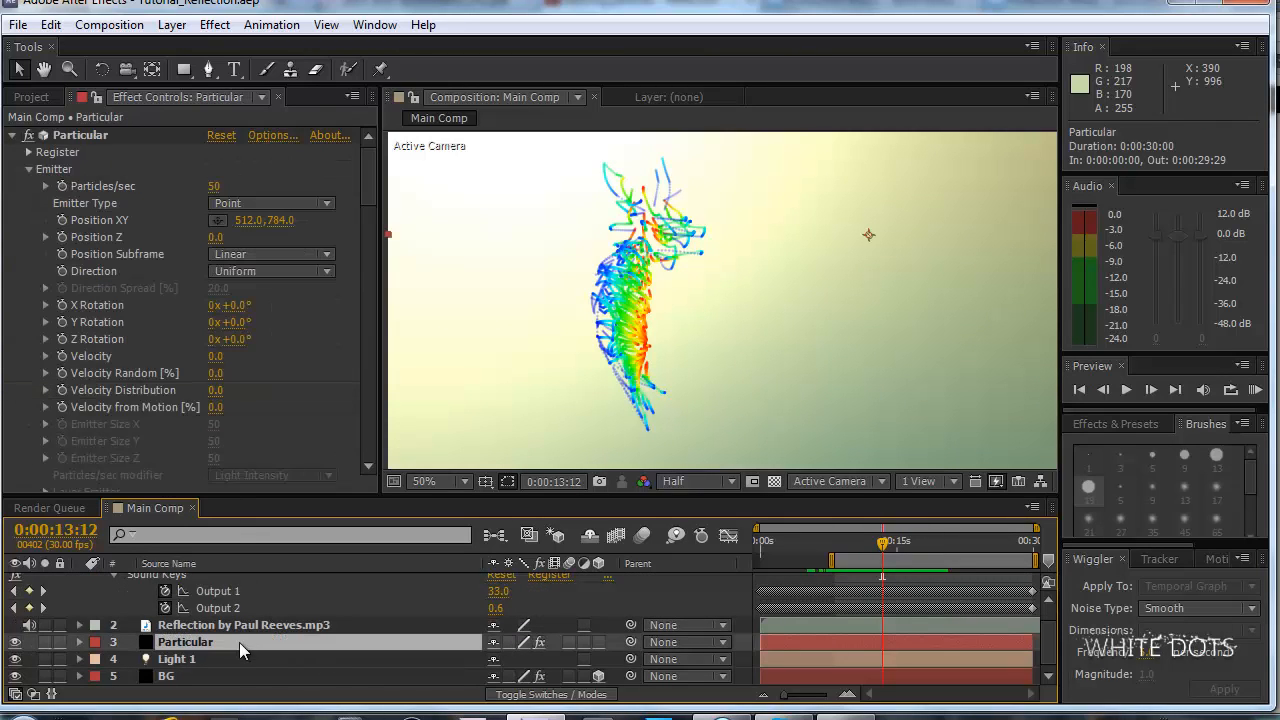
{"action": "key", "text": "e"}
{"action": "key", "text": "e"}
{"action": "scroll", "coordinate": [239, 642], "scroll_direction": "down", "scroll_amount": 4}
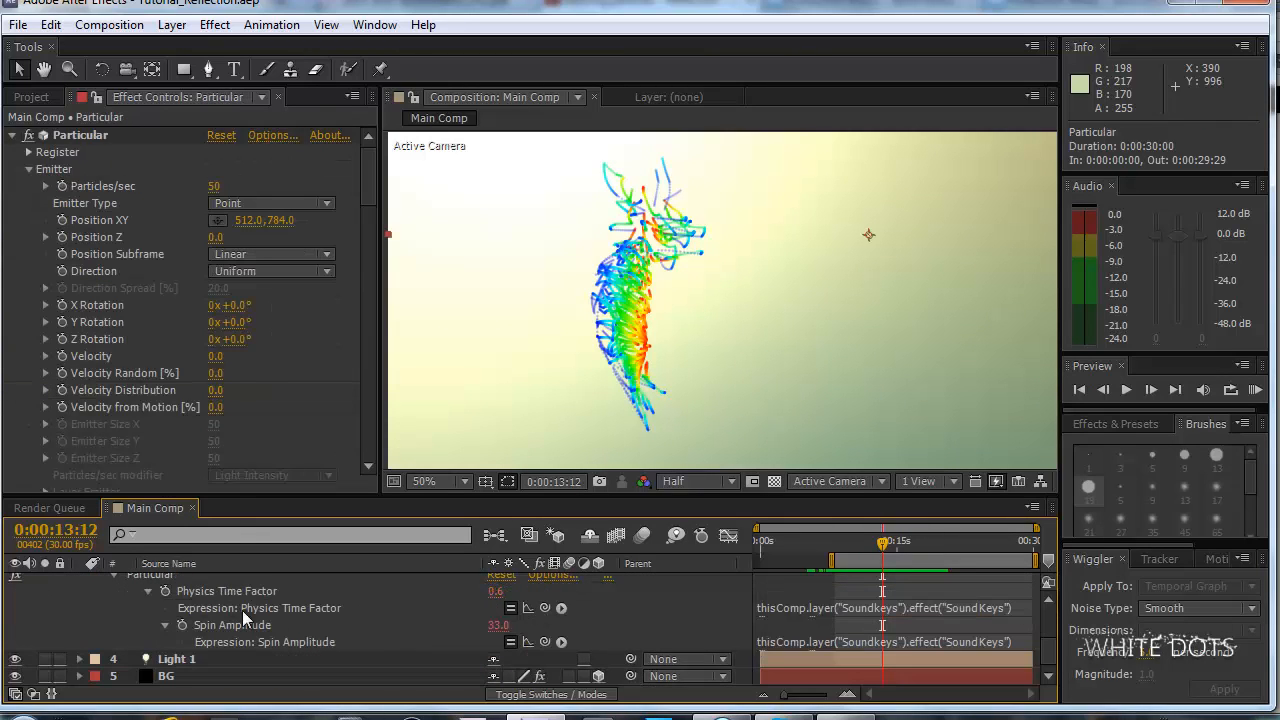
{"action": "scroll", "coordinate": [283, 607], "scroll_direction": "up", "scroll_amount": 3}
{"action": "scroll", "coordinate": [230, 606], "scroll_direction": "down", "scroll_amount": 2}
{"action": "scroll", "coordinate": [250, 596], "scroll_direction": "up", "scroll_amount": 2}
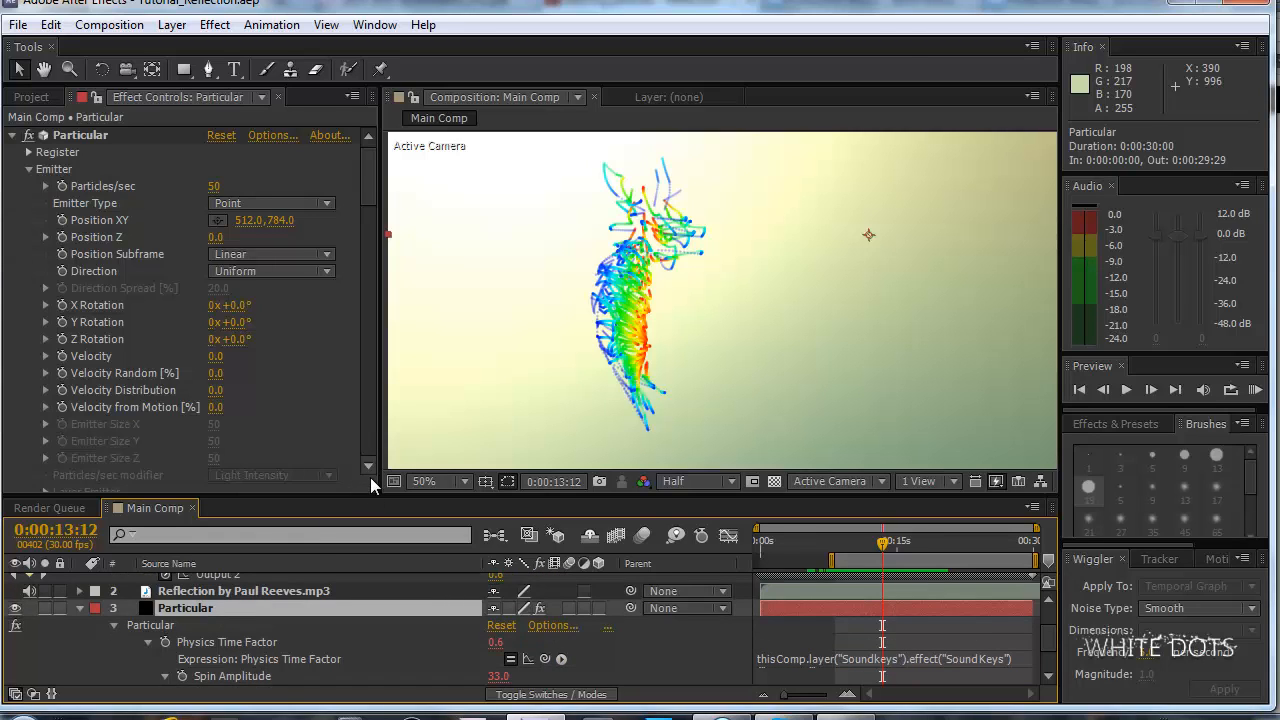
{"action": "left_click_drag", "start_coordinate": [375, 497], "coordinate": [378, 416]}
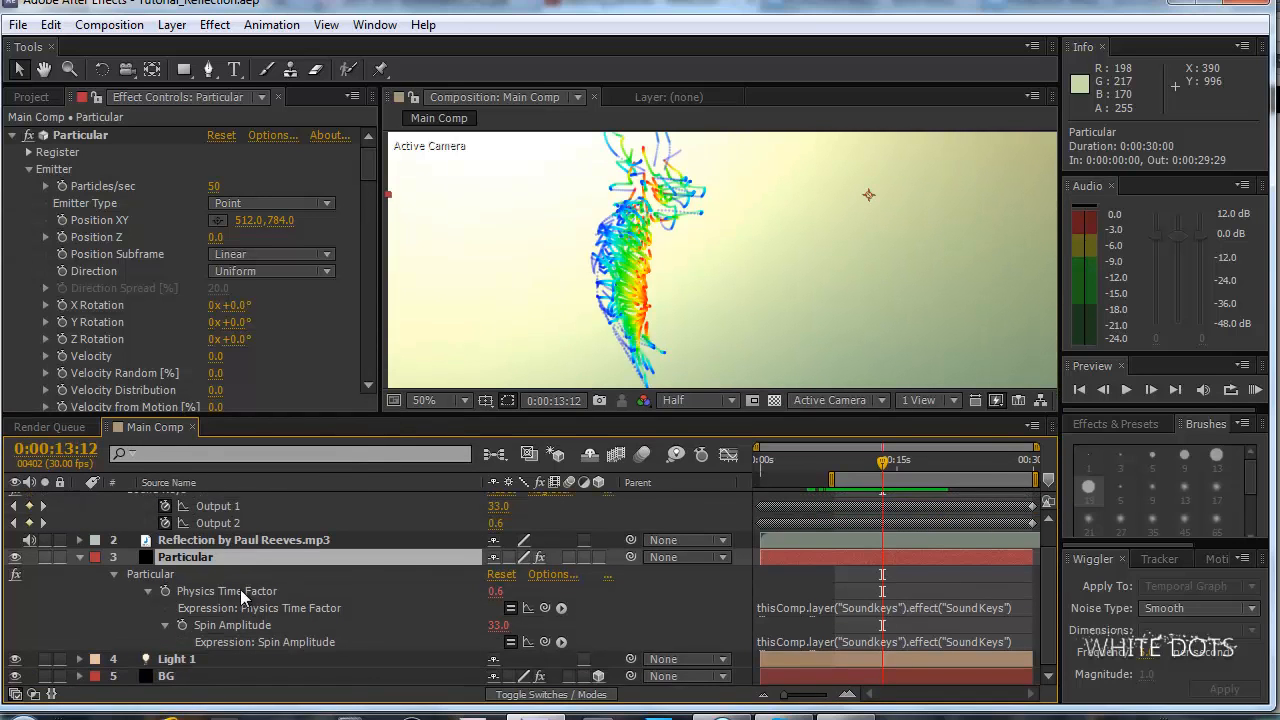
Enlarge the Spin Amplitude expression field to show its full text, and compare it with the Sound Keys outputs.
{"action": "left_click", "coordinate": [204, 543]}
{"action": "left_click", "coordinate": [182, 557]}
{"action": "left_click", "coordinate": [961, 648]}
{"action": "left_click_drag", "start_coordinate": [964, 649], "coordinate": [948, 692]}
{"action": "left_click", "coordinate": [944, 672]}
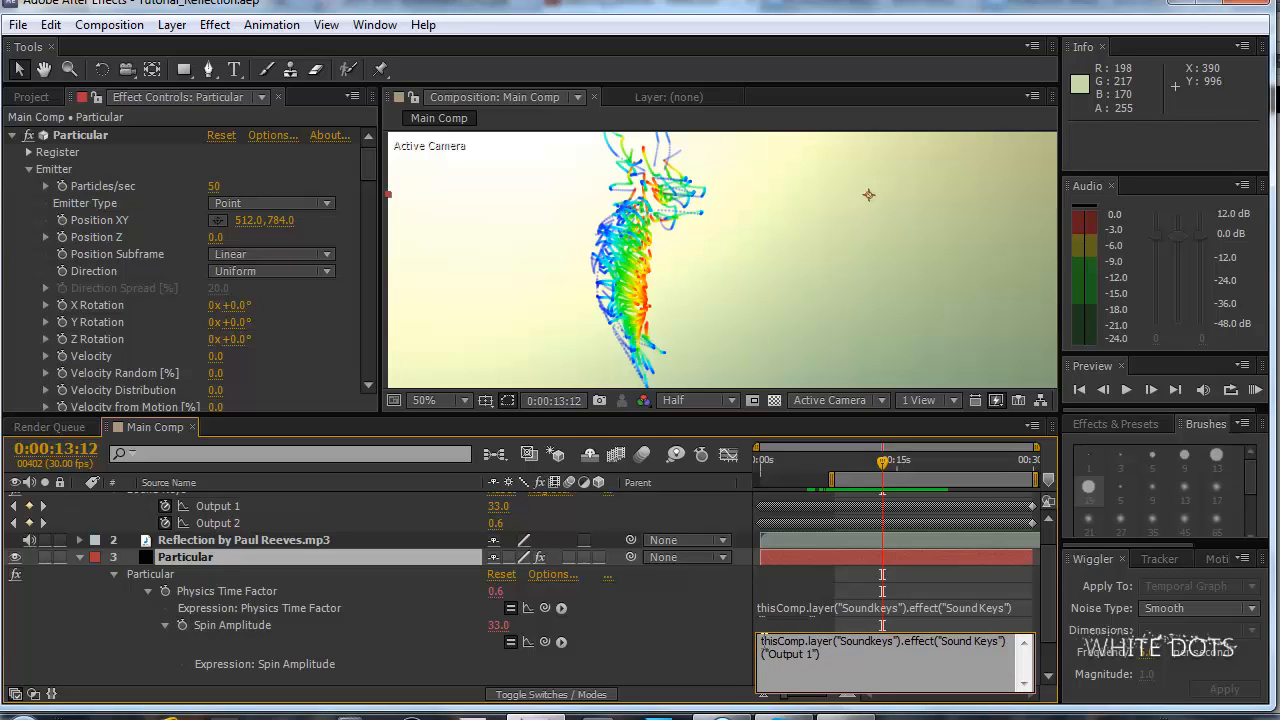
{"action": "left_click_drag", "start_coordinate": [778, 640], "coordinate": [872, 658]}
{"action": "left_click", "coordinate": [1037, 605]}
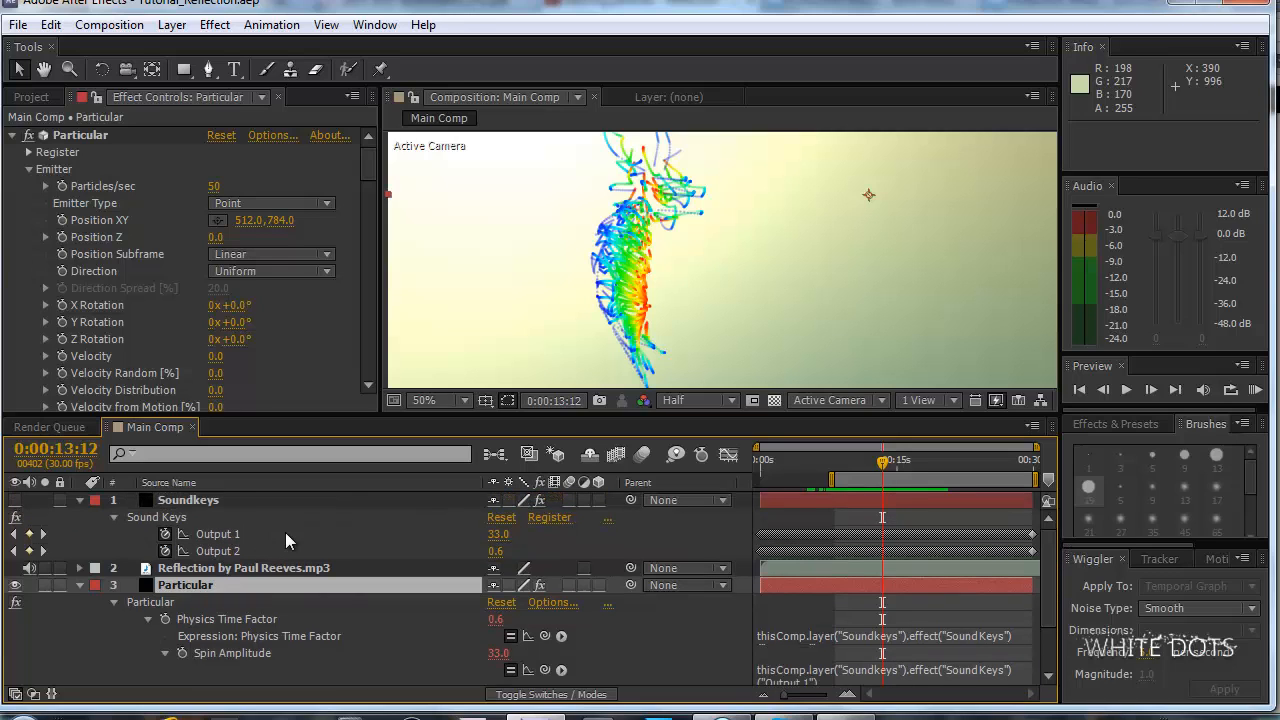
{"action": "scroll", "coordinate": [1049, 578], "scroll_direction": "down", "scroll_amount": 3}
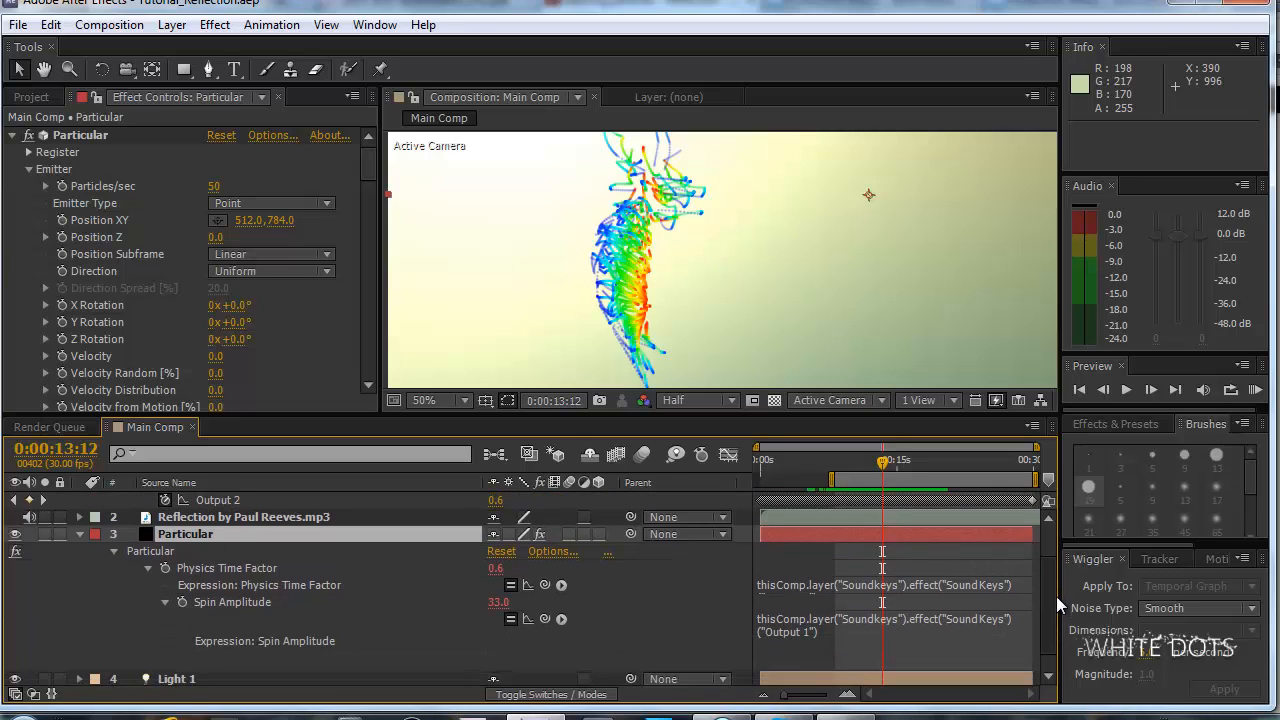
{"action": "left_click", "coordinate": [872, 607]}
{"action": "left_click", "coordinate": [857, 615]}
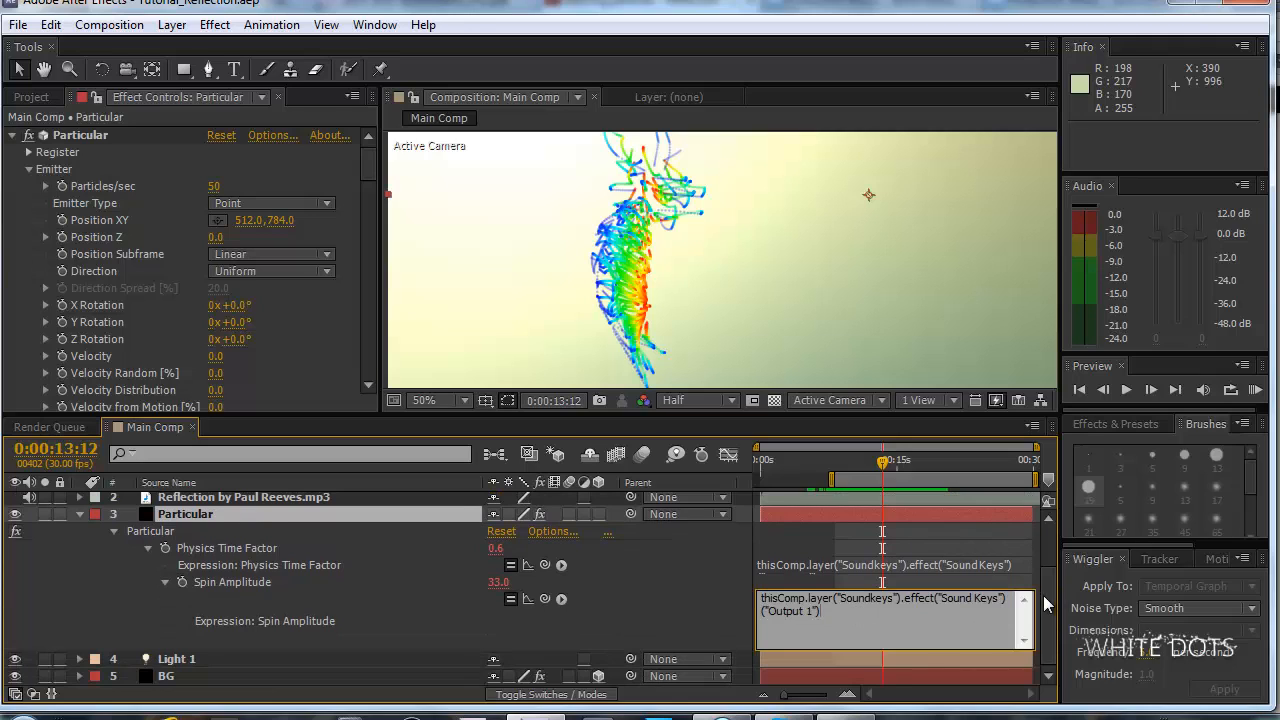
{"action": "scroll", "coordinate": [1045, 604], "scroll_direction": "up", "scroll_amount": 3}
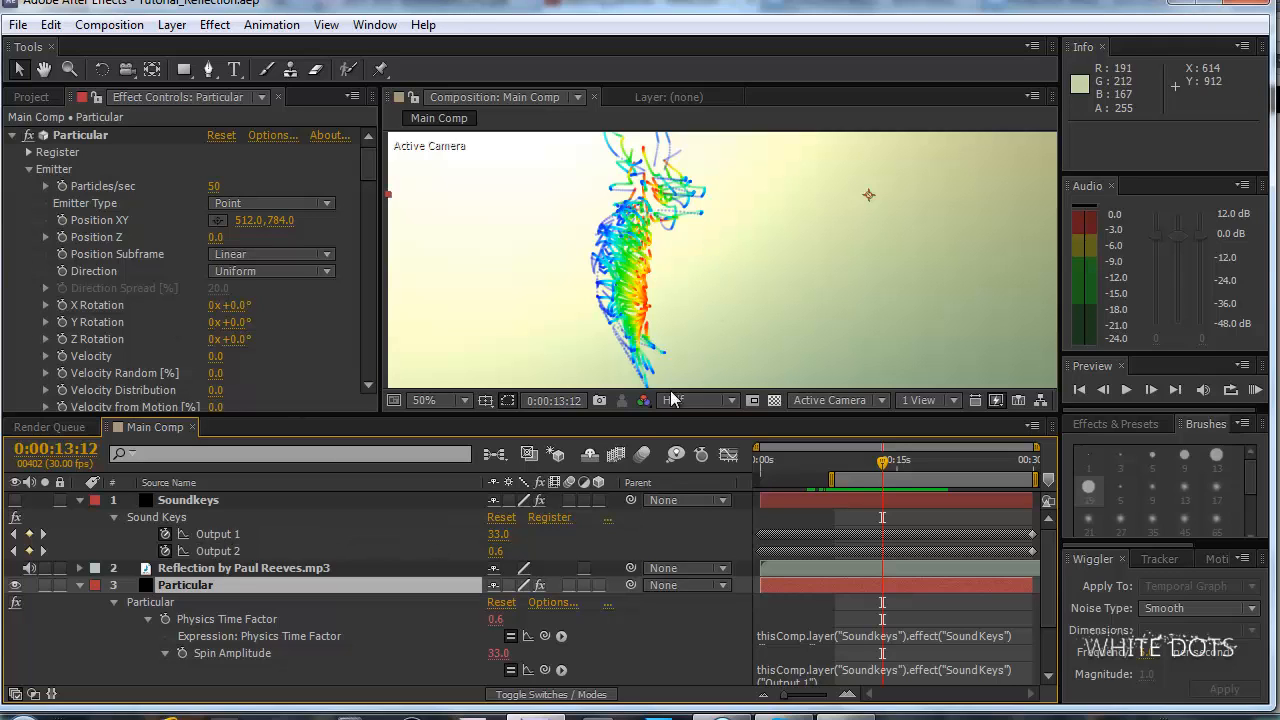
Look through the Output Min/Max options for Range 2 of Sound Keys on the Soundkeys layer.
{"action": "left_click", "coordinate": [244, 483]}
{"action": "left_click", "coordinate": [243, 500]}
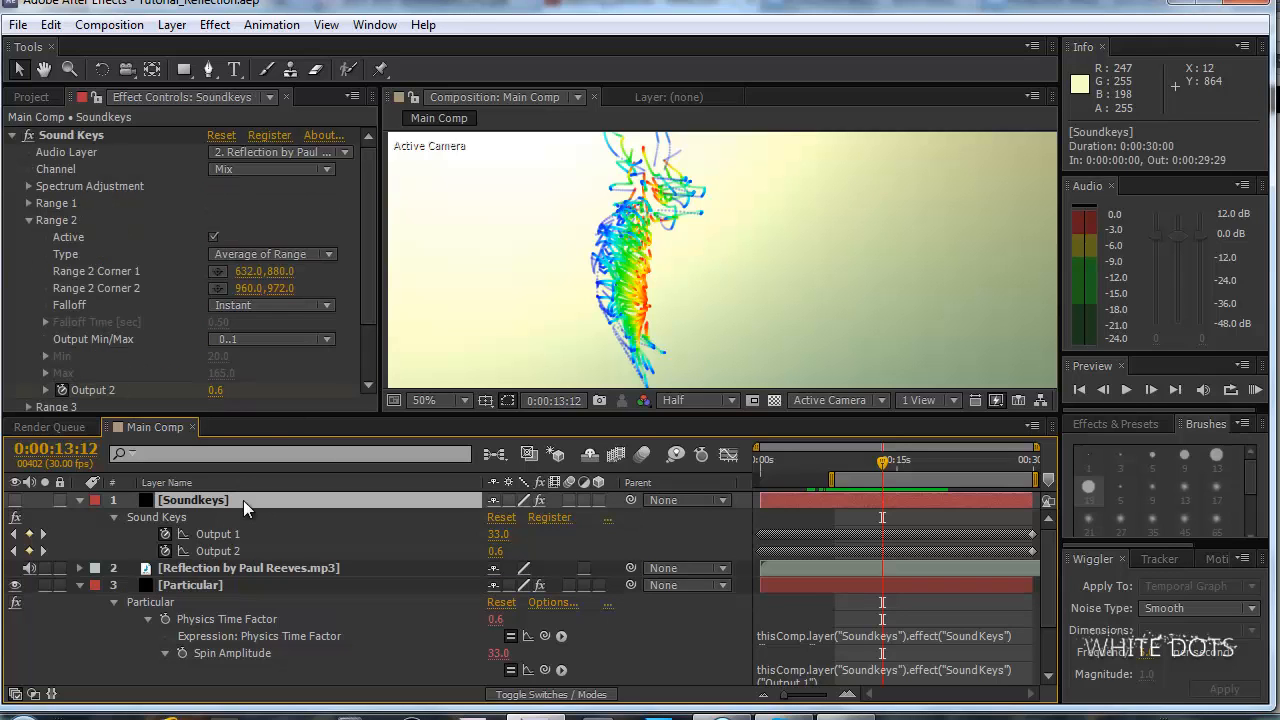
{"action": "left_click", "coordinate": [287, 343]}
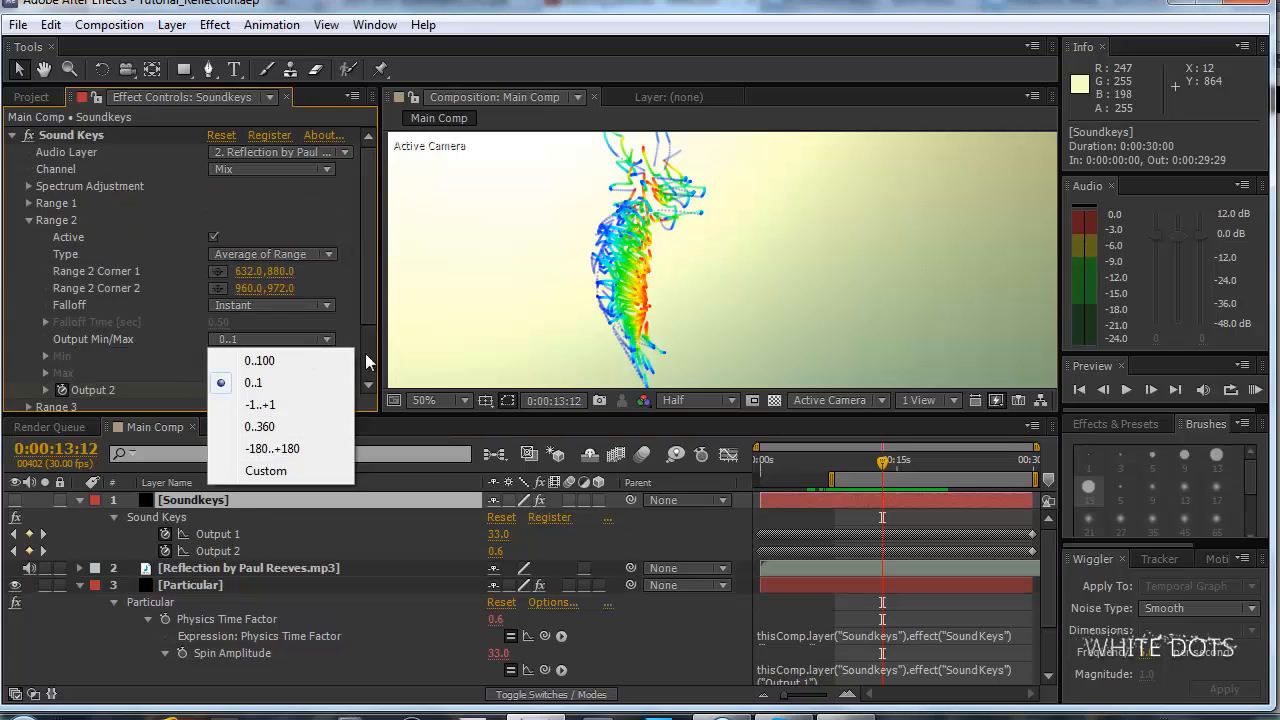
{"action": "left_click", "coordinate": [373, 256]}
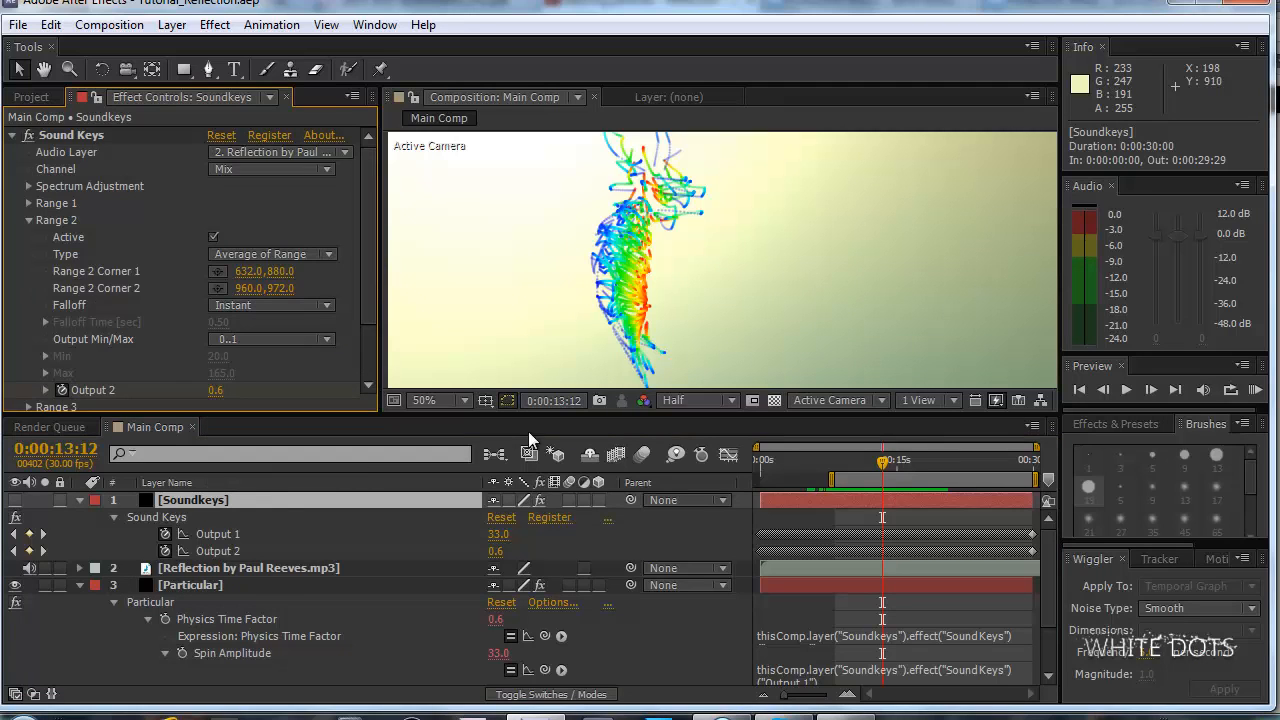
Change Particular's Spin Amplitude expression to (thisComp.layer("Soundkeys").effect("Sound Keys")("Output 1"))/2 and run a RAM preview.
{"action": "left_click", "coordinate": [292, 585]}
{"action": "scroll", "coordinate": [394, 569], "scroll_direction": "down", "scroll_amount": 4}
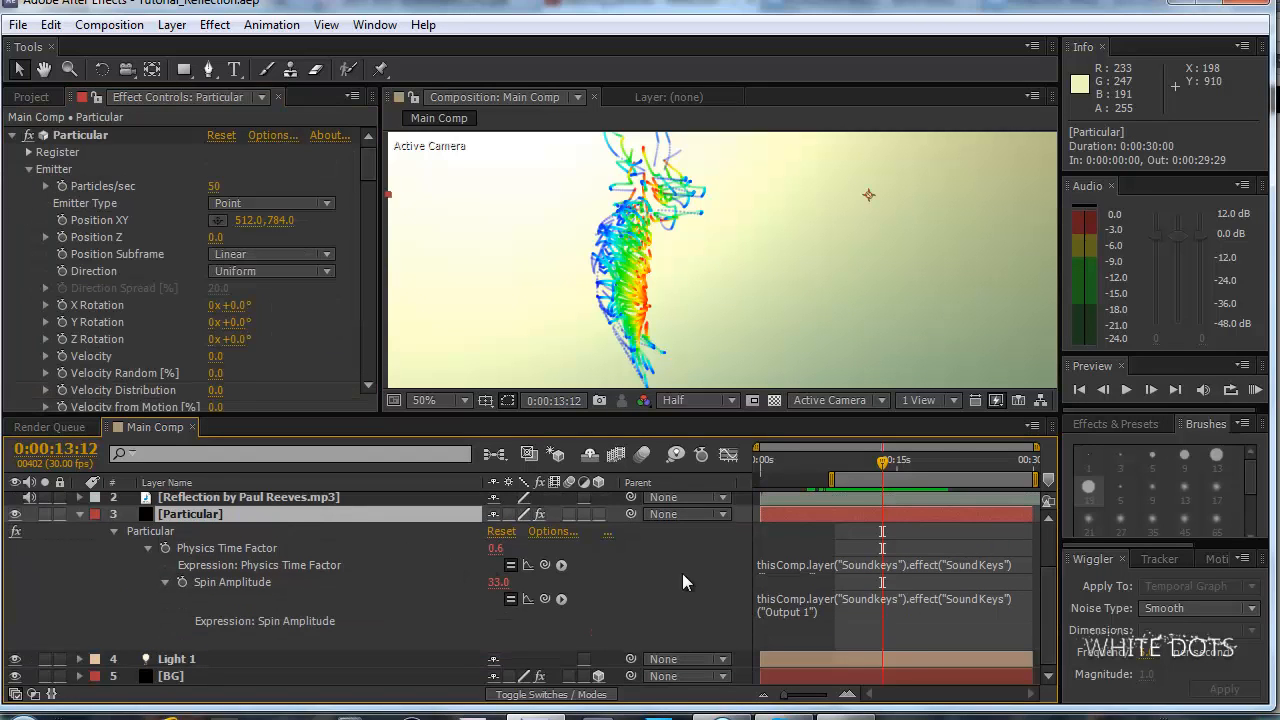
{"action": "left_click", "coordinate": [840, 614]}
{"action": "left_click", "coordinate": [842, 615]}
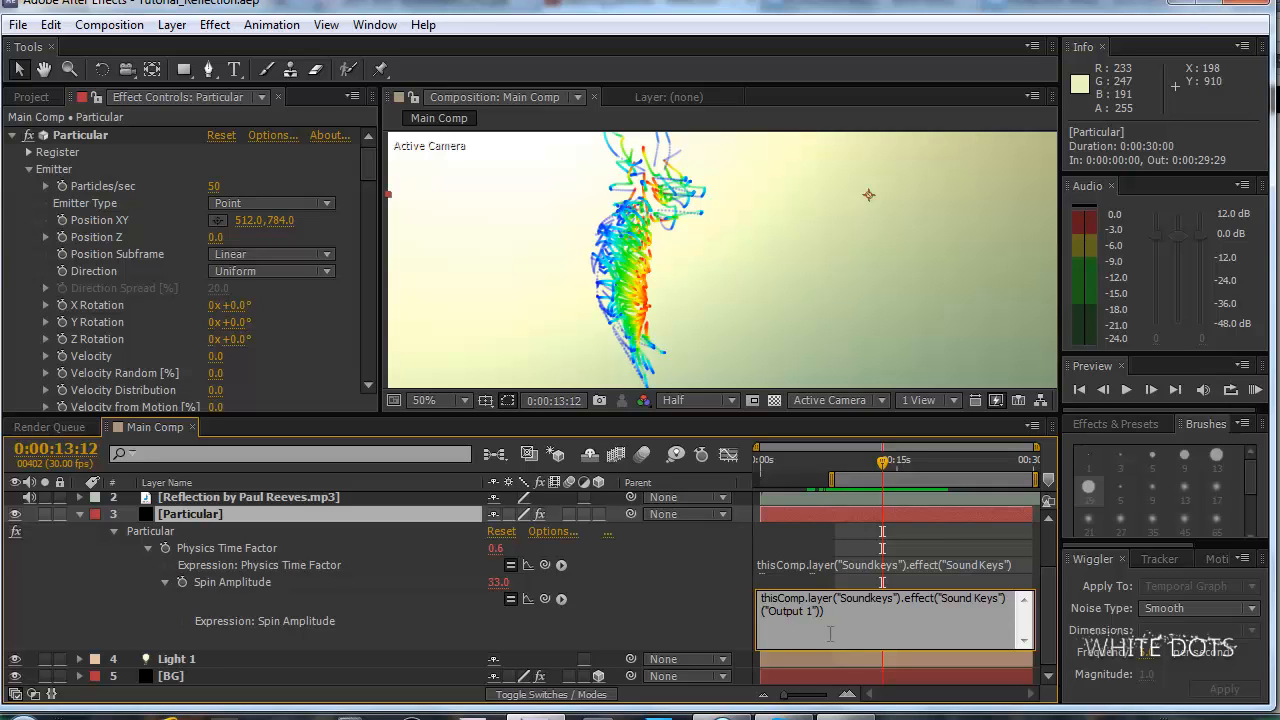
{"action": "type", "text": "("}
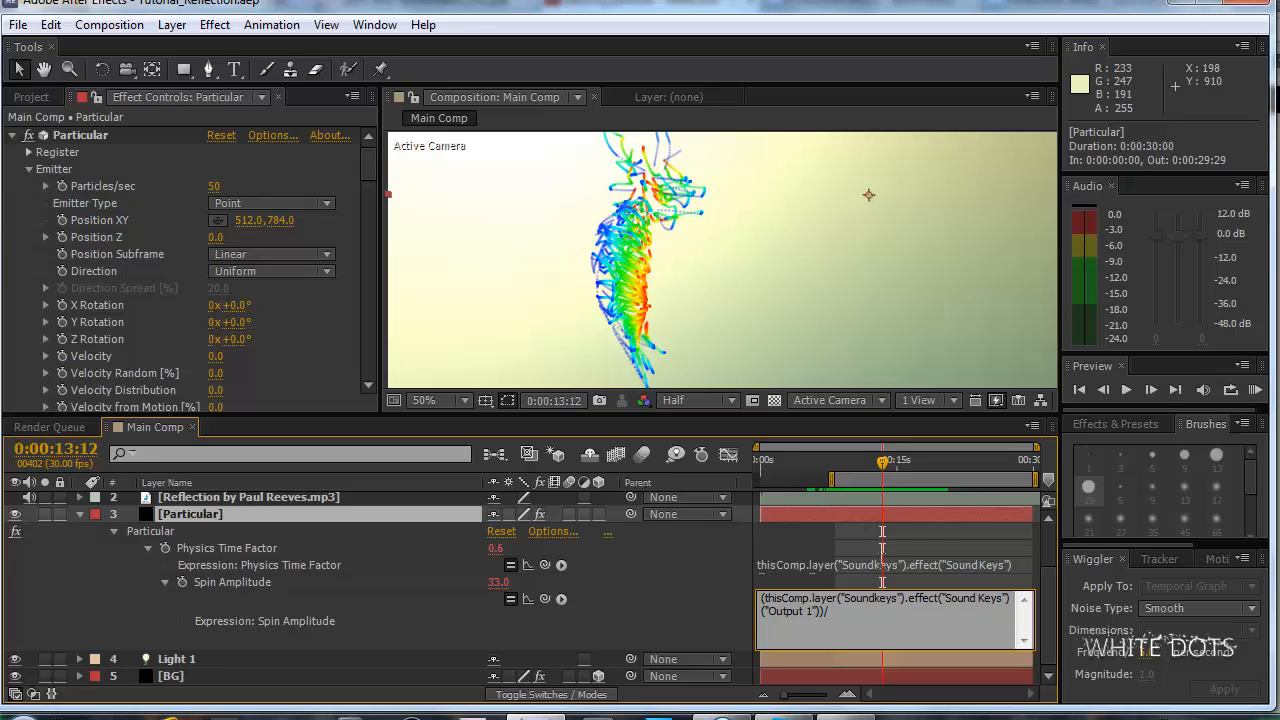
{"action": "left_click", "coordinate": [939, 576]}
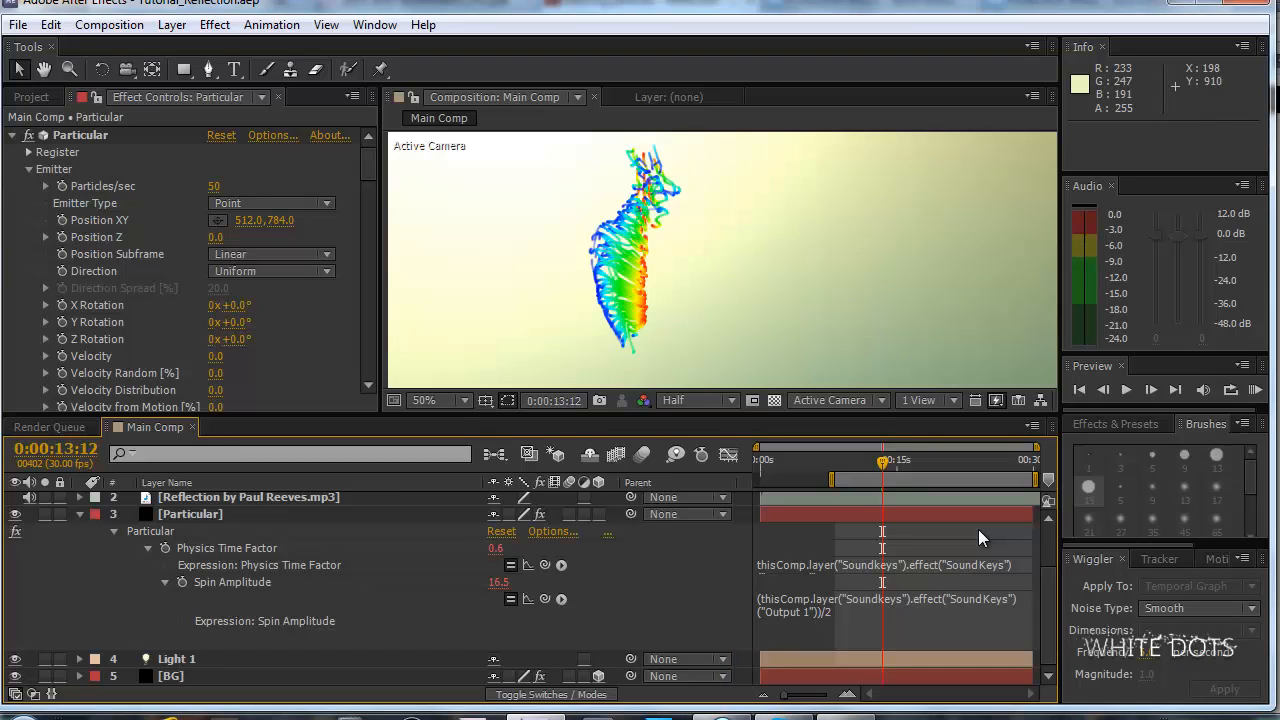
{"action": "key", "text": "KP_0"}
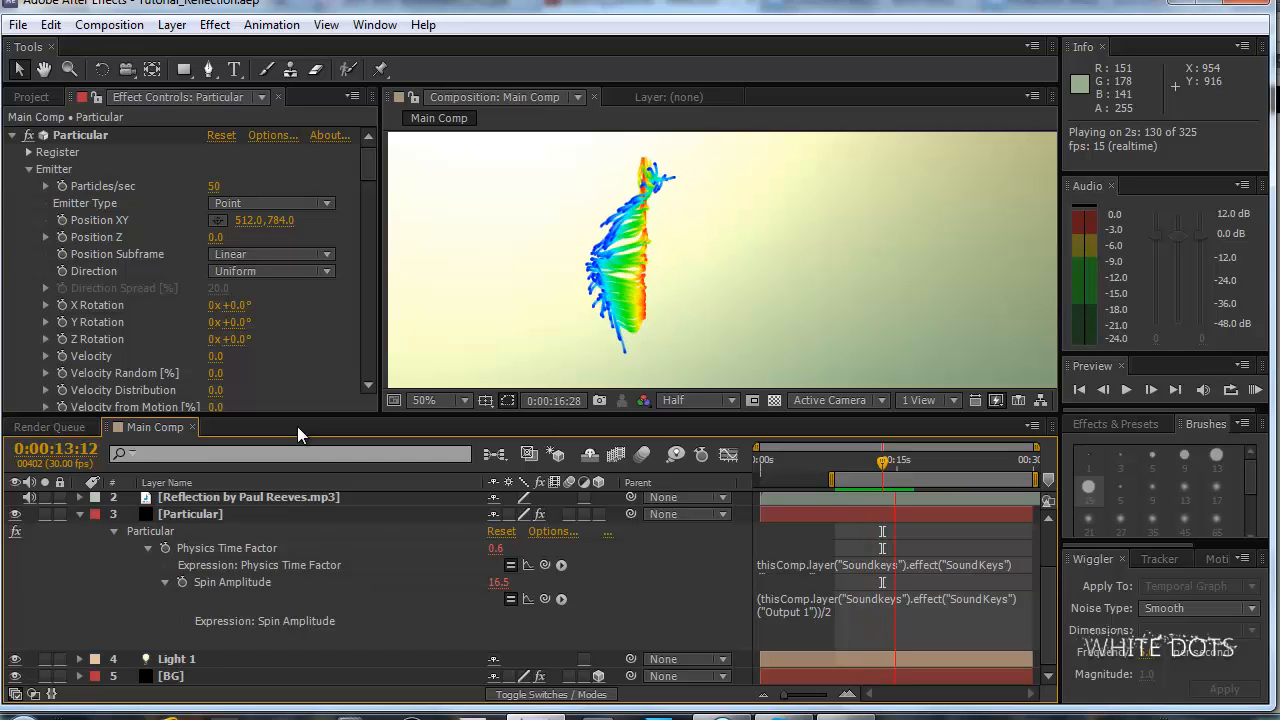
{"action": "key", "text": "space"}
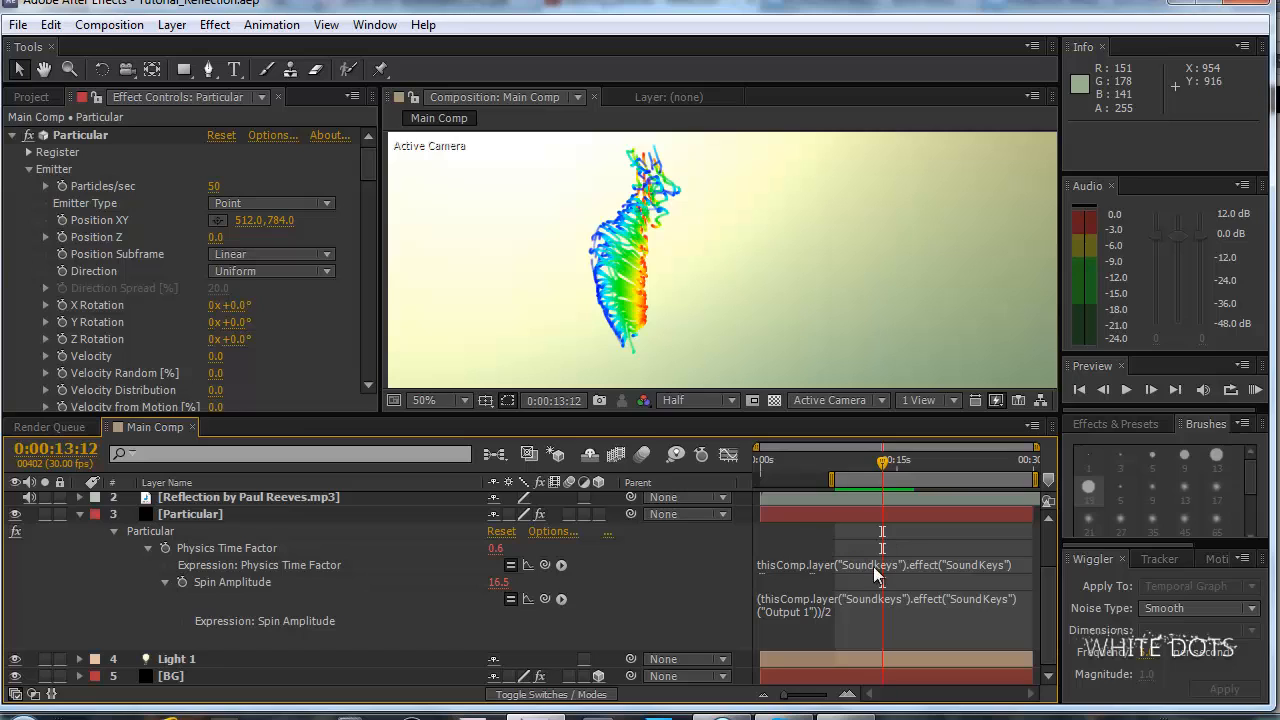
Compare the Sound Keys Output 1 value with Particular's Spin Amplitude, and review the division by 2 in its expression.
{"action": "left_click_drag", "start_coordinate": [1047, 620], "coordinate": [1060, 542]}
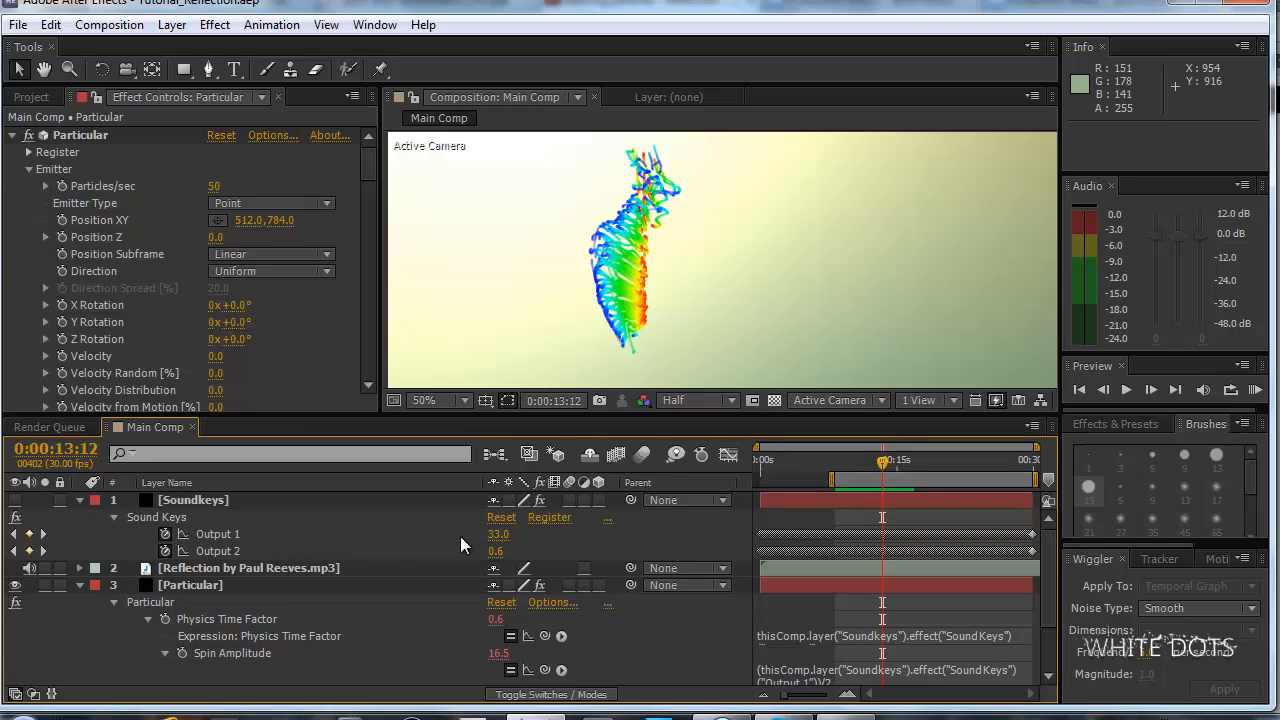
{"action": "left_click", "coordinate": [502, 535]}
{"action": "key", "text": "Escape"}
{"action": "left_click", "coordinate": [243, 651]}
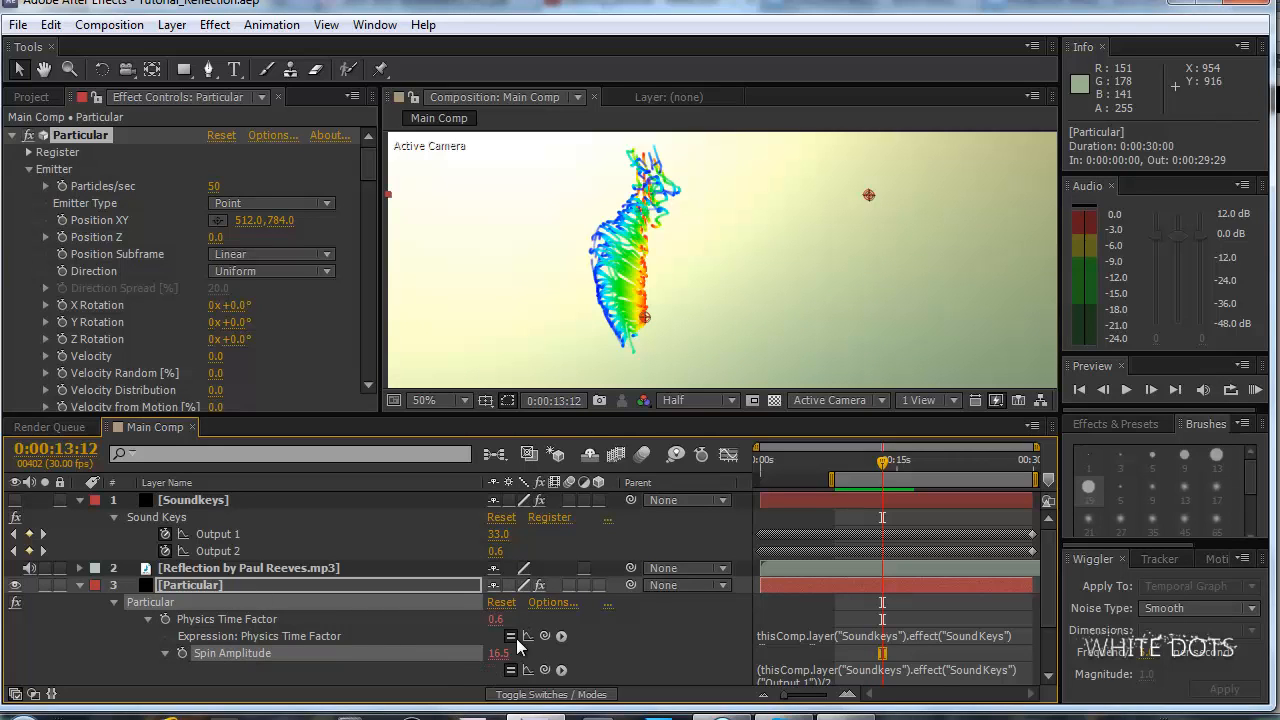
{"action": "scroll", "coordinate": [882, 622], "scroll_direction": "down", "scroll_amount": 1}
{"action": "scroll", "coordinate": [810, 640], "scroll_direction": "up", "scroll_amount": 1}
{"action": "scroll", "coordinate": [898, 629], "scroll_direction": "down", "scroll_amount": 1}
{"action": "left_click", "coordinate": [898, 629]}
{"action": "left_click", "coordinate": [862, 640]}
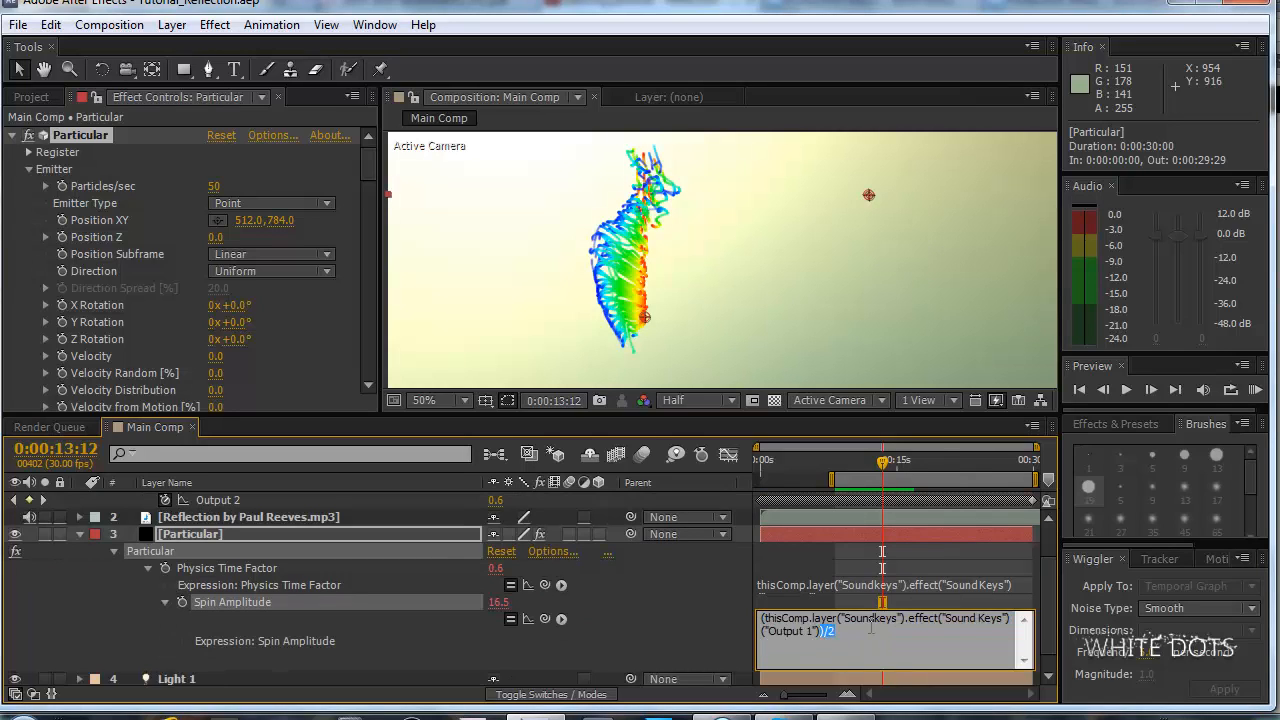
{"action": "left_click", "coordinate": [302, 592]}
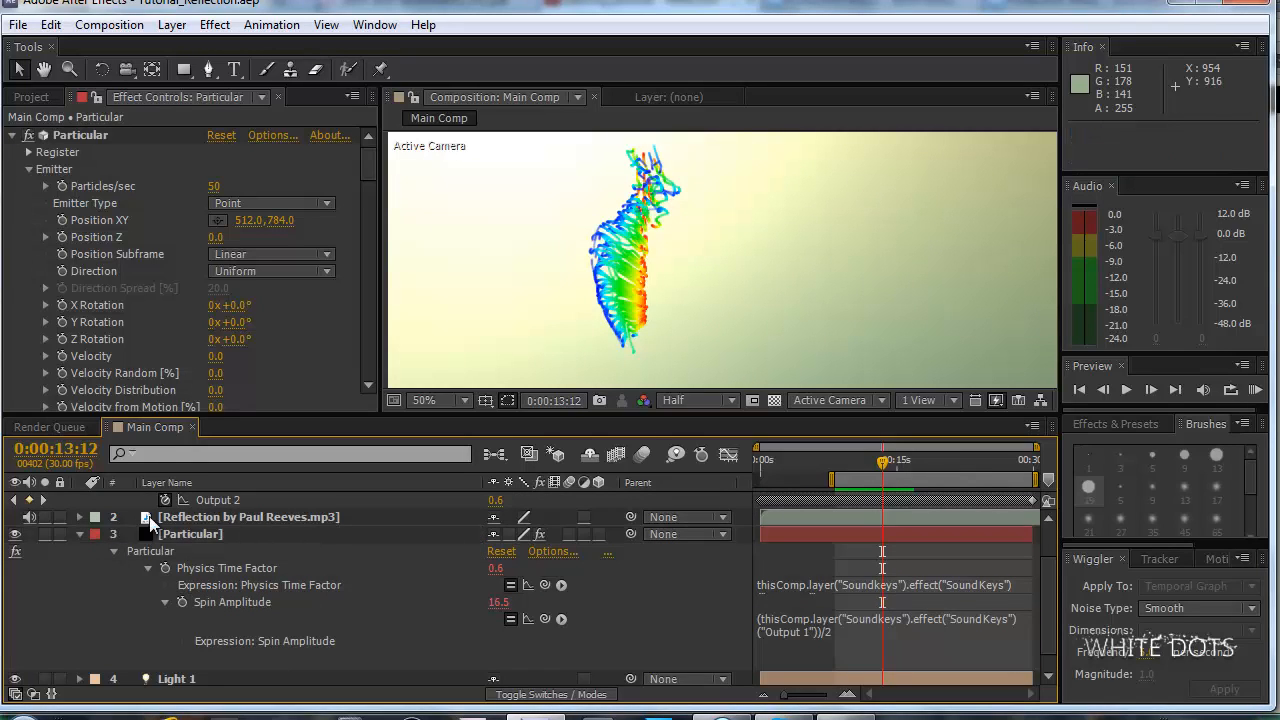
Collapse the Particular and Soundkeys layers in the timeline and select the Particular layer.
{"action": "left_click", "coordinate": [217, 534]}
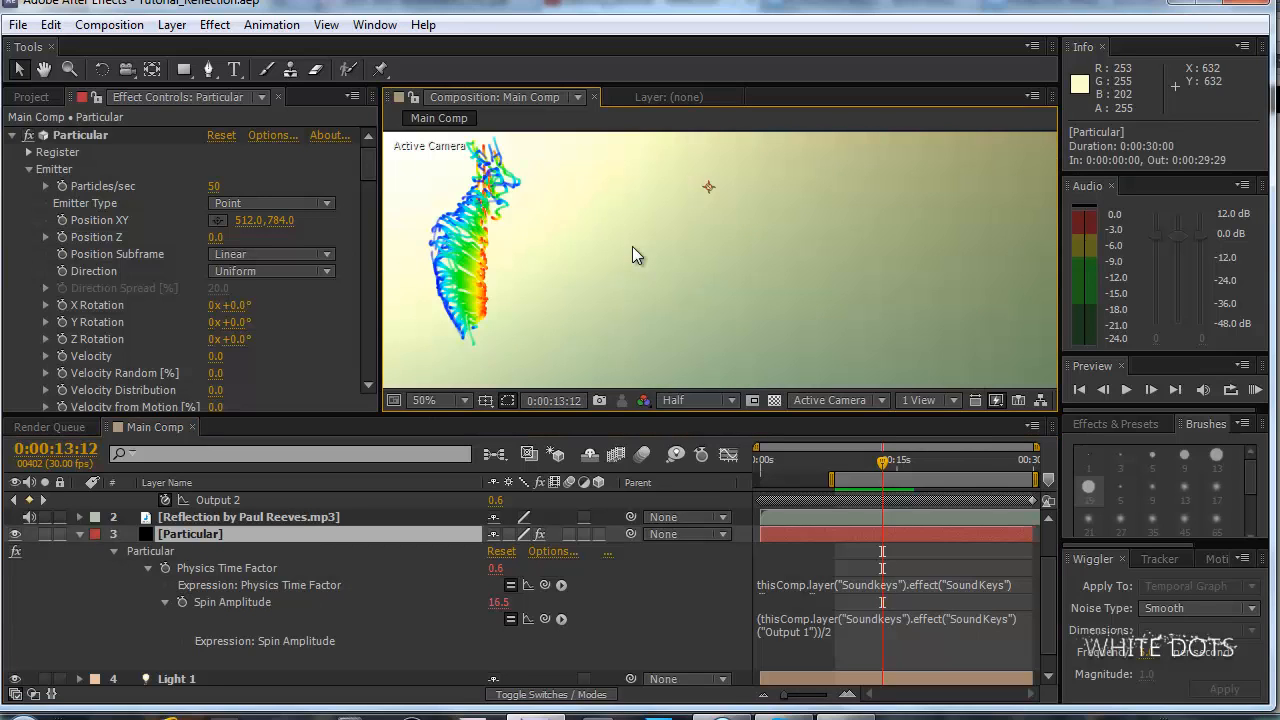
{"action": "scroll", "coordinate": [632, 246], "scroll_direction": "down", "scroll_amount": 2}
{"action": "scroll", "coordinate": [632, 246], "scroll_direction": "up", "scroll_amount": 2}
{"action": "scroll", "coordinate": [632, 246], "scroll_direction": "down", "scroll_amount": 1}
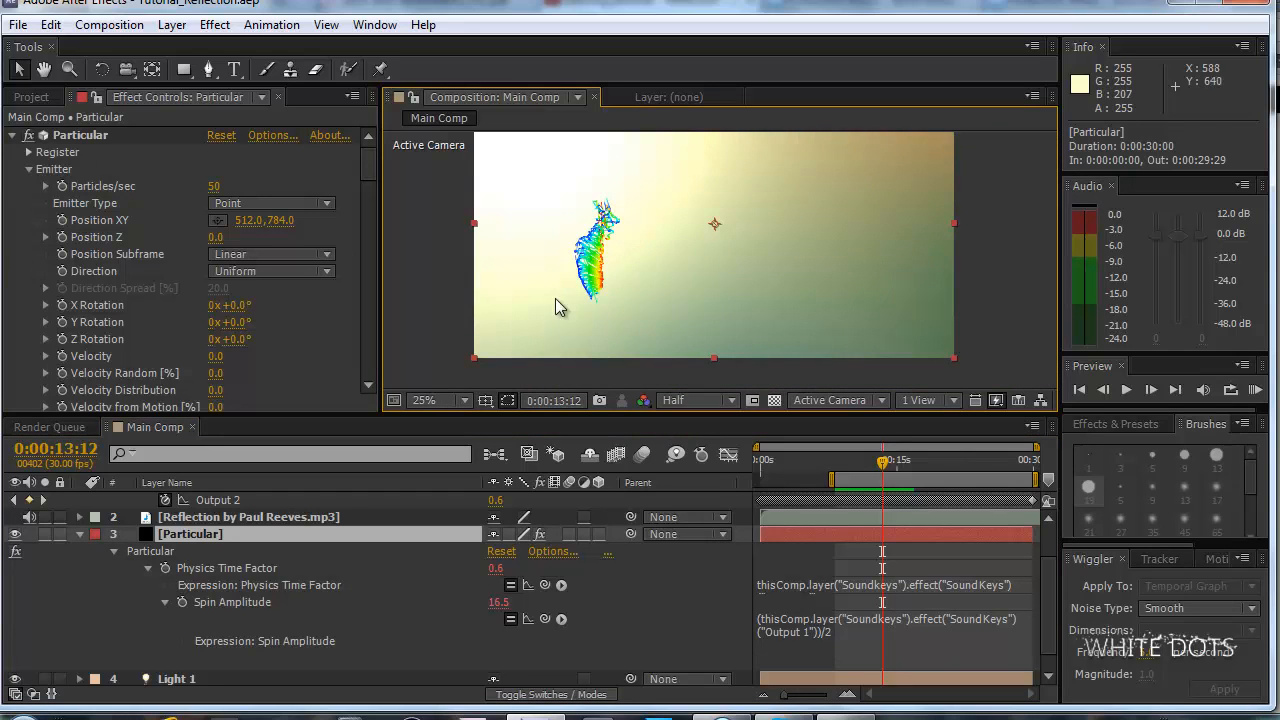
{"action": "left_click", "coordinate": [79, 534]}
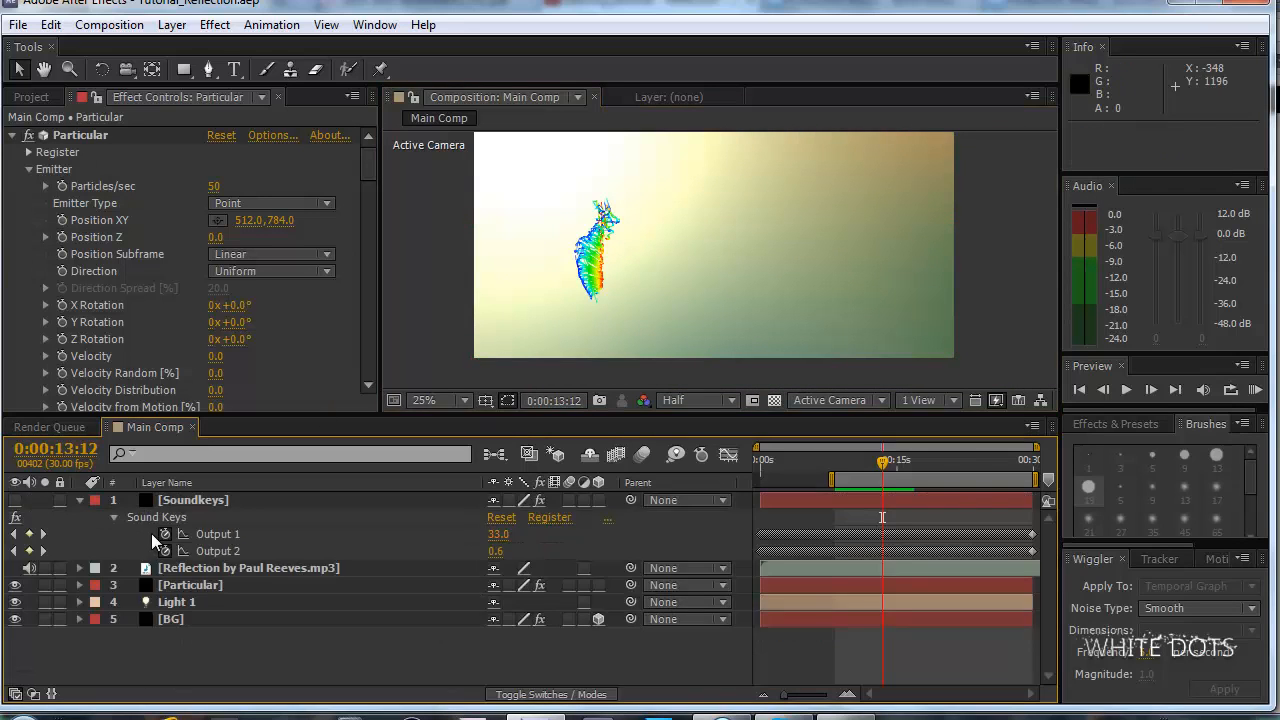
{"action": "left_click", "coordinate": [79, 500]}
{"action": "left_click", "coordinate": [189, 536]}
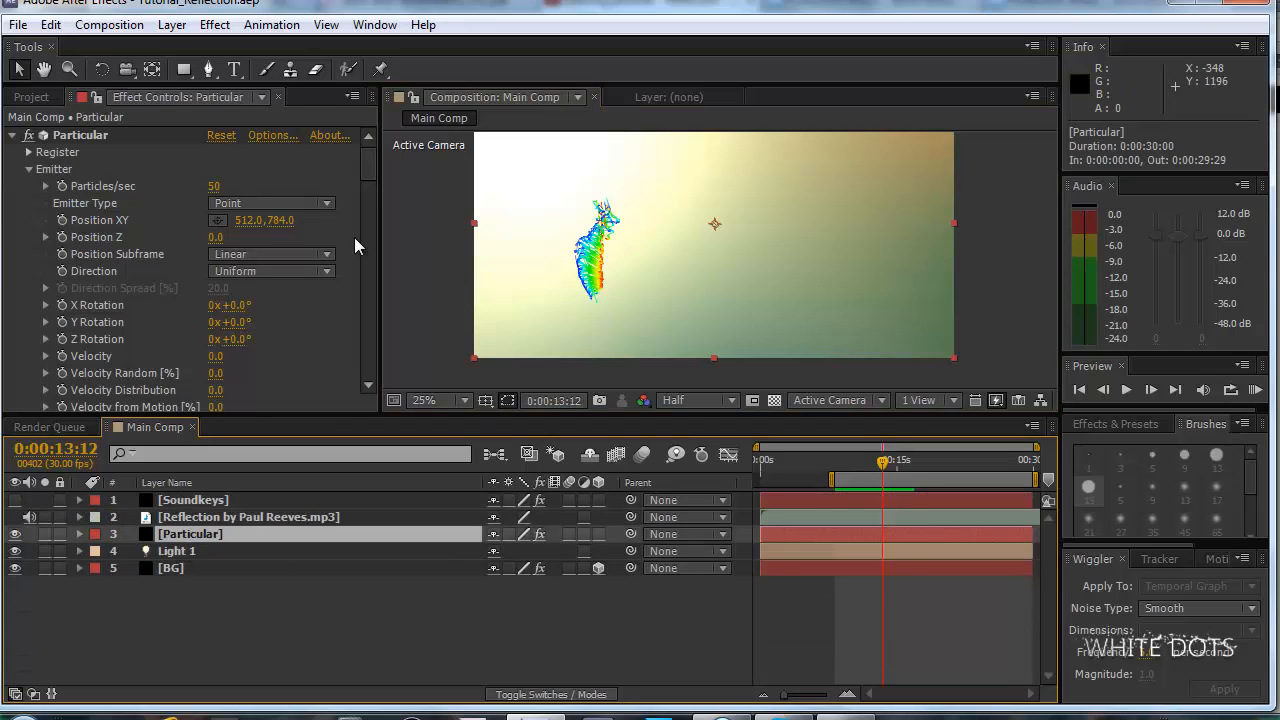
{"action": "scroll", "coordinate": [657, 225], "scroll_direction": "up", "scroll_amount": 1}
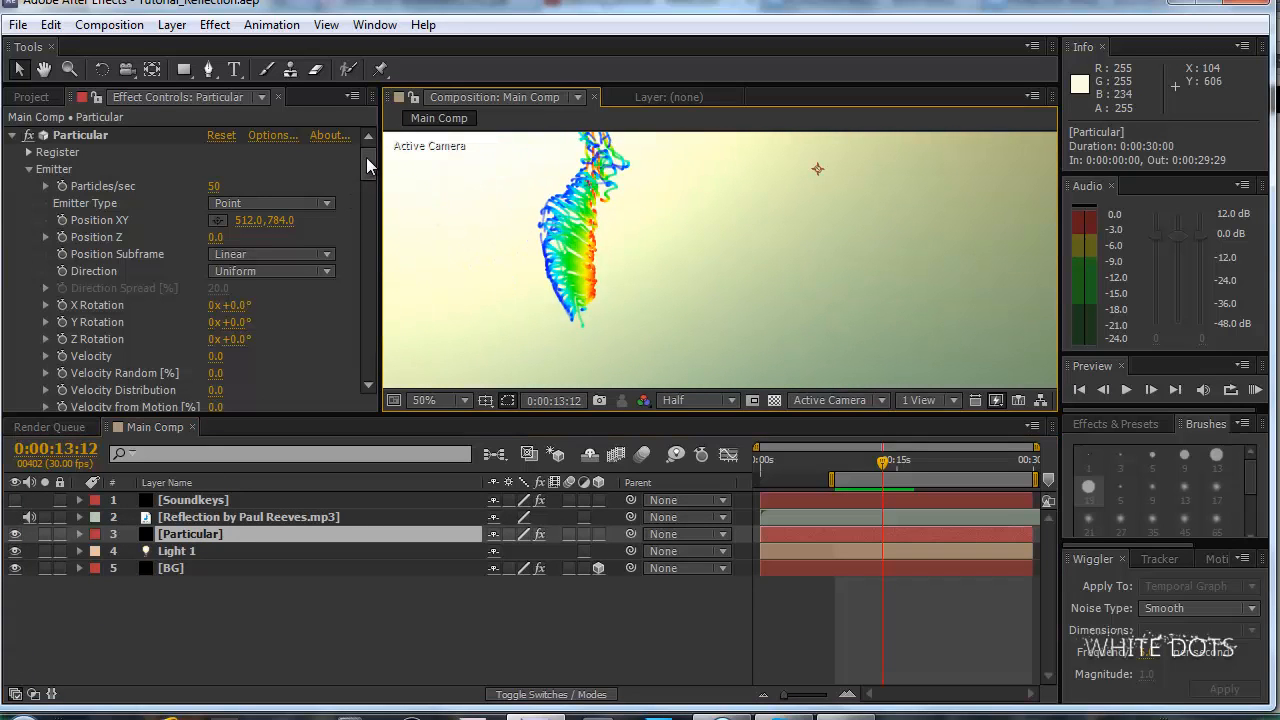
Widen the effect settings area to show the Aux System's whole Color over Life gradient, and review Particular's Aux System and Air settings.
{"action": "left_click_drag", "start_coordinate": [366, 157], "coordinate": [368, 300]}
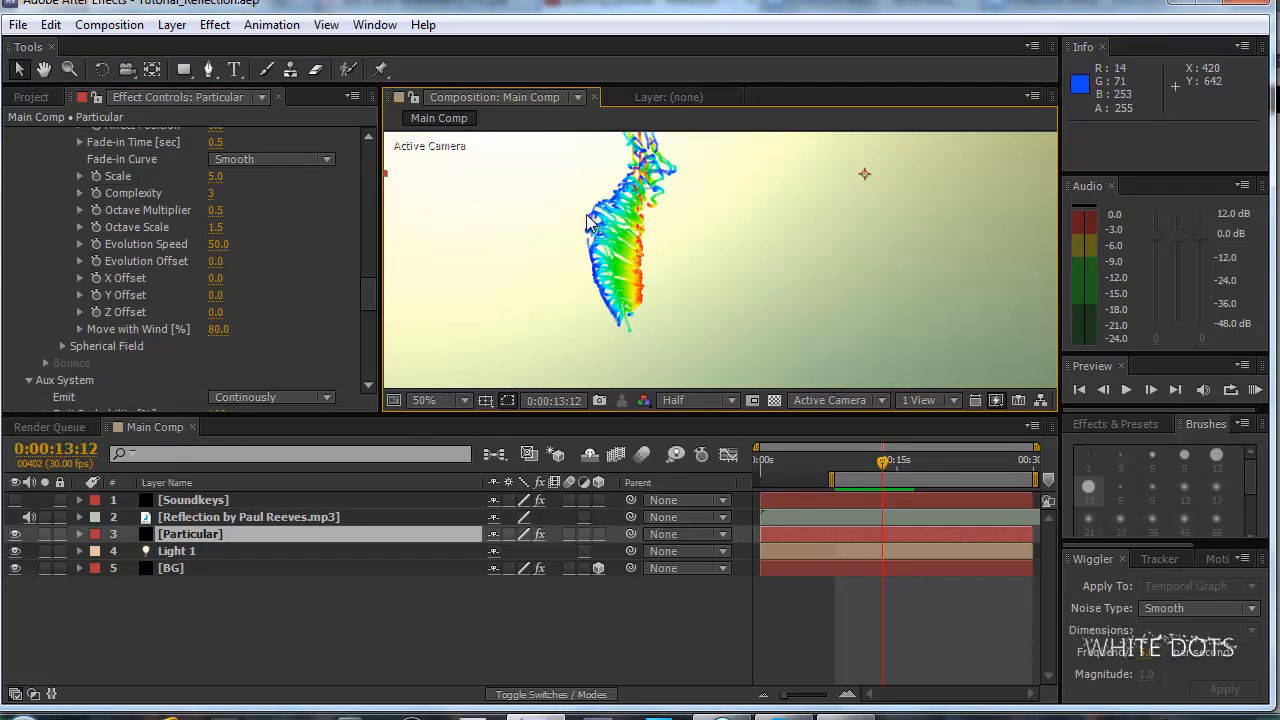
{"action": "left_click_drag", "start_coordinate": [368, 285], "coordinate": [363, 337]}
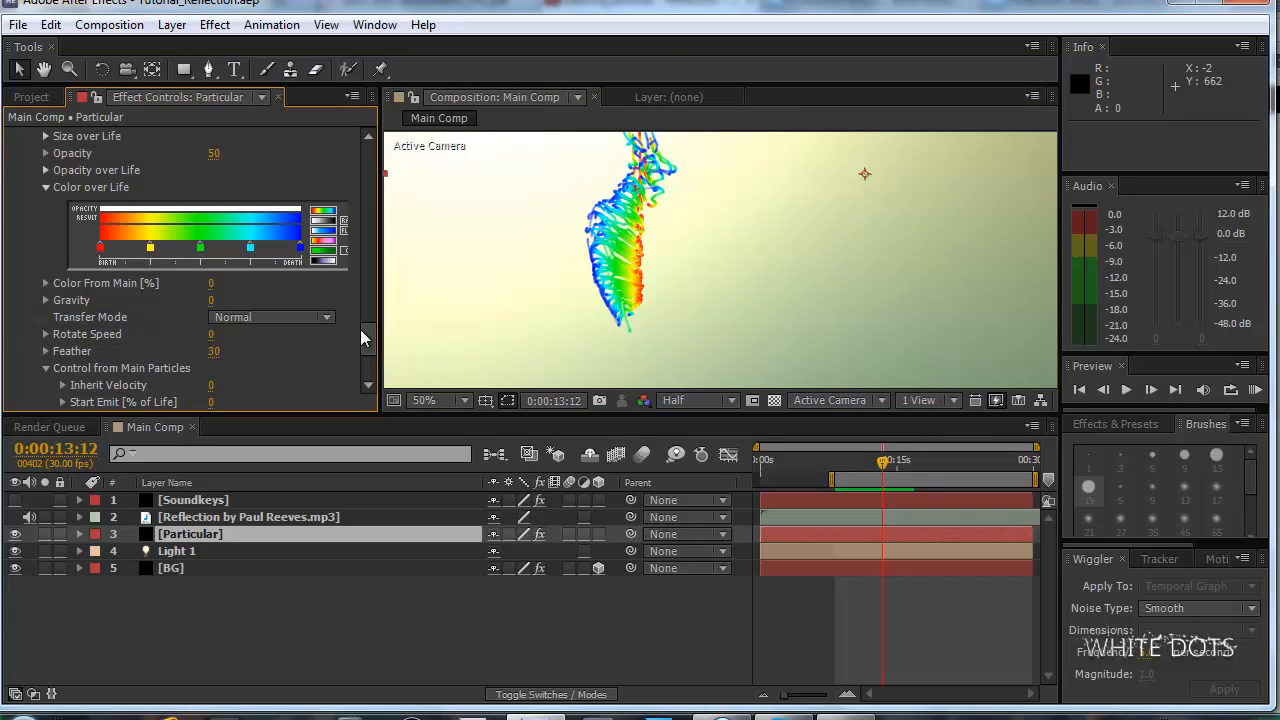
{"action": "left_click_drag", "start_coordinate": [381, 260], "coordinate": [419, 260]}
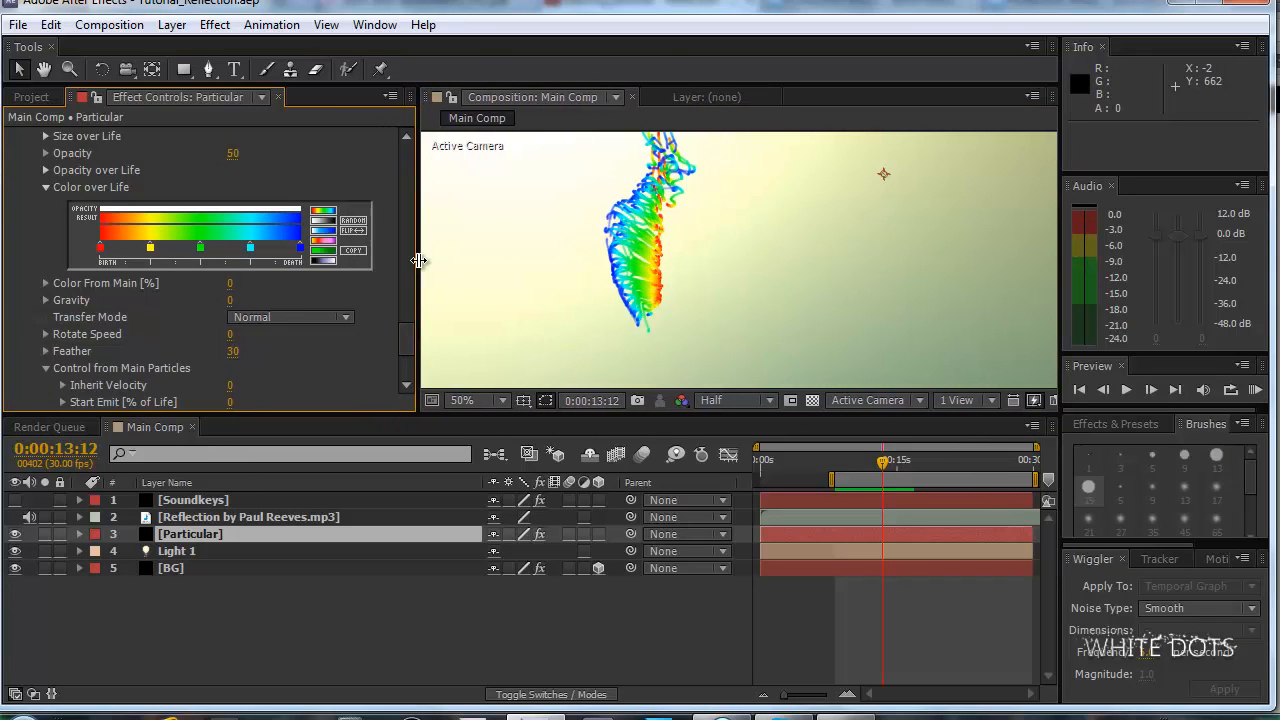
{"action": "left_click_drag", "start_coordinate": [409, 326], "coordinate": [415, 330]}
{"action": "scroll", "coordinate": [415, 330], "scroll_direction": "down", "scroll_amount": 2}
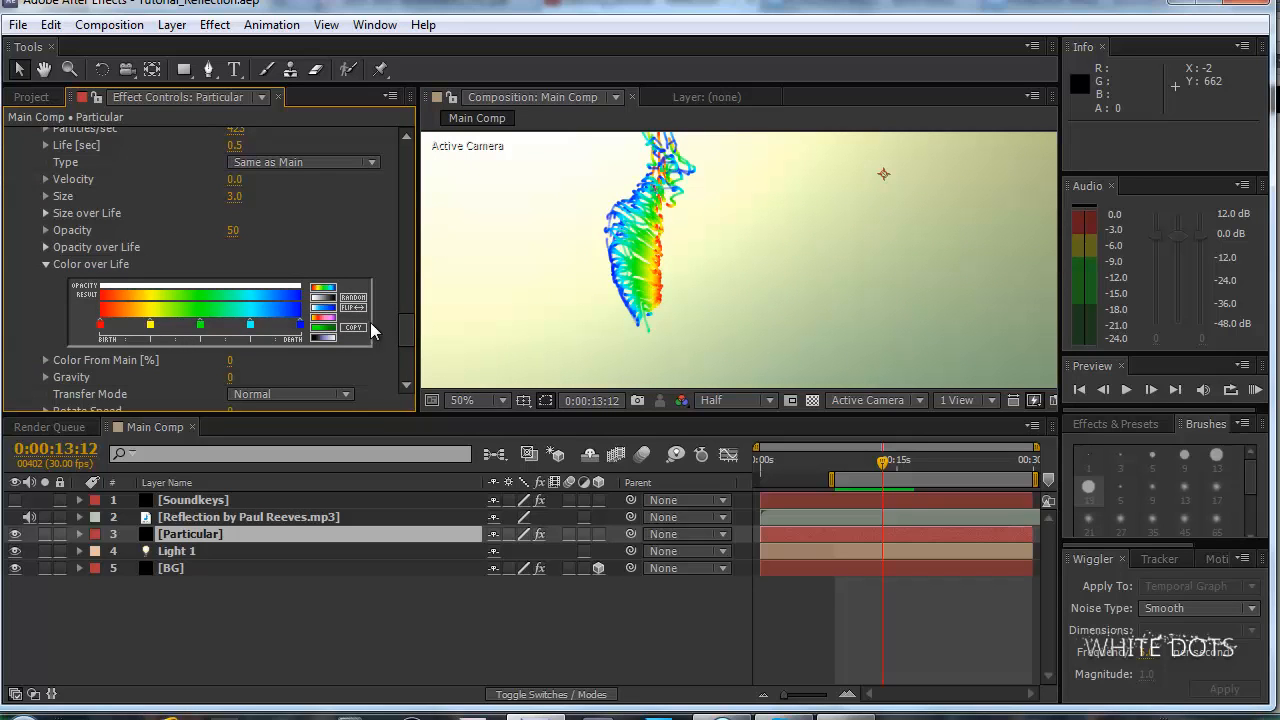
{"action": "scroll", "coordinate": [406, 337], "scroll_direction": "up", "scroll_amount": 3}
{"action": "scroll", "coordinate": [396, 337], "scroll_direction": "down", "scroll_amount": 4}
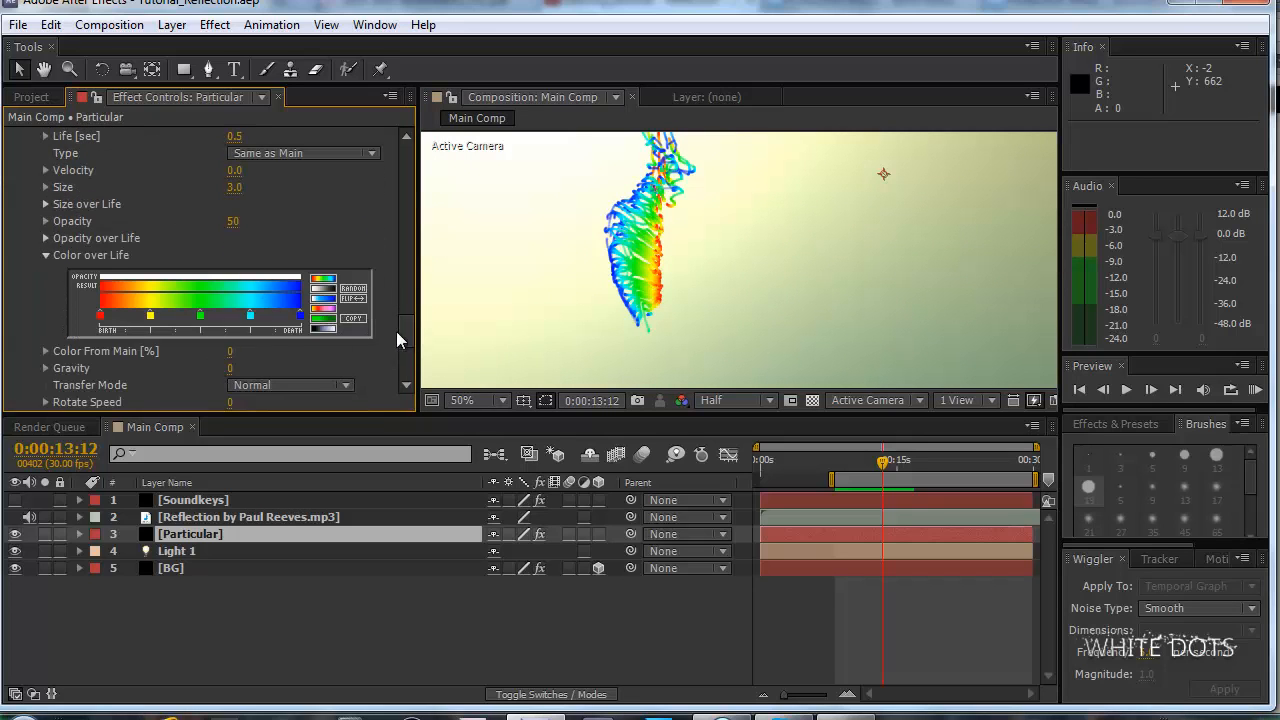
{"action": "left_click_drag", "start_coordinate": [396, 340], "coordinate": [405, 262]}
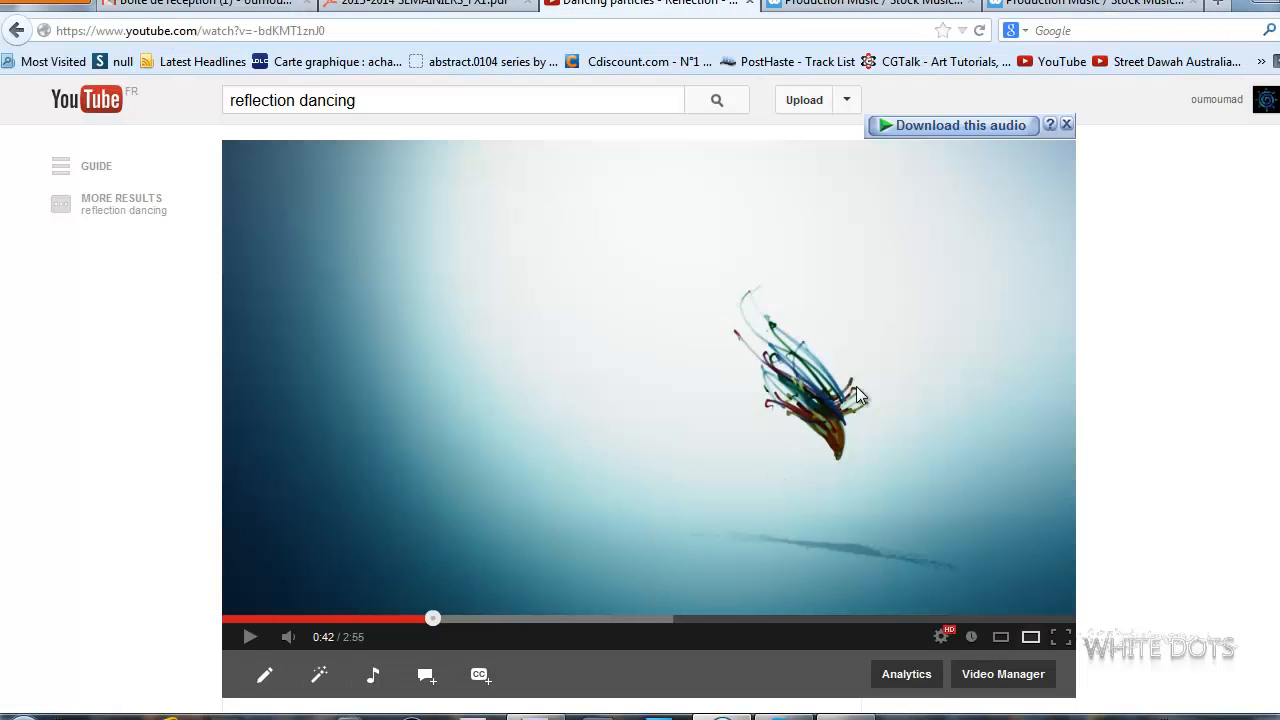
Switch to the browser, pause the reference Dancing particles video to examine its strand colors, and return to After Effects.
{"action": "left_click", "coordinate": [792, 405]}
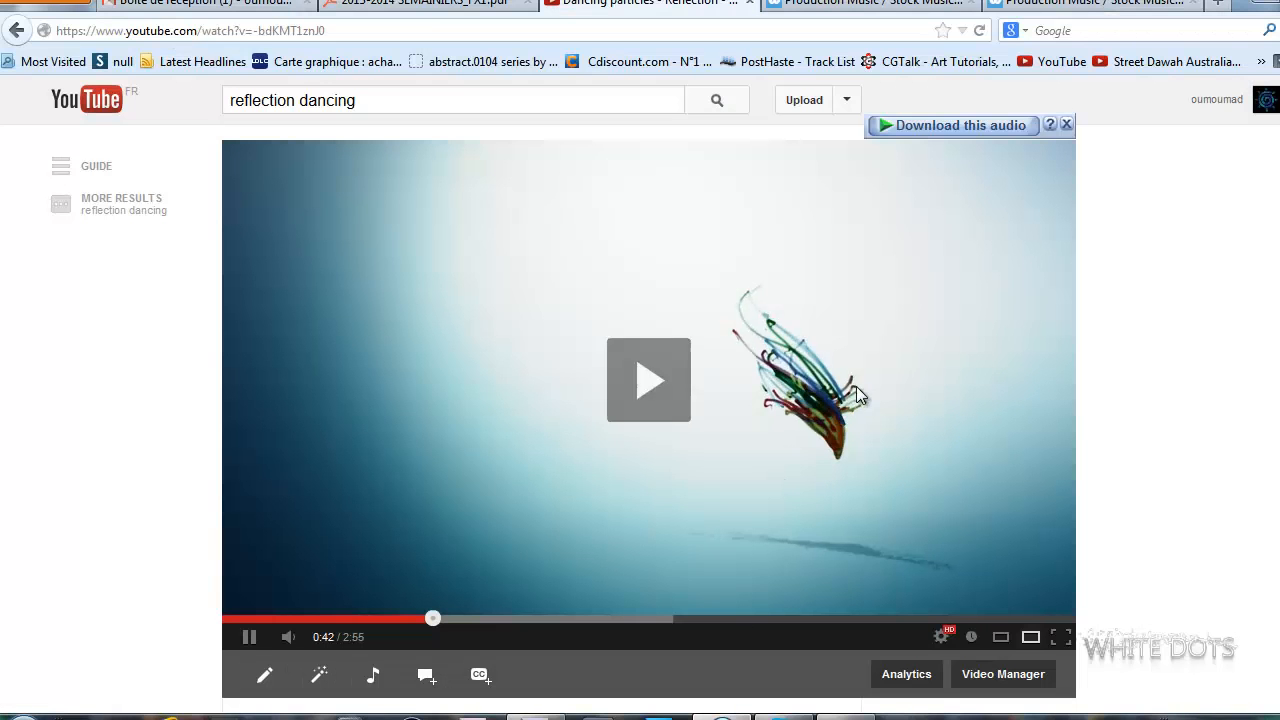
{"action": "left_click", "coordinate": [792, 405]}
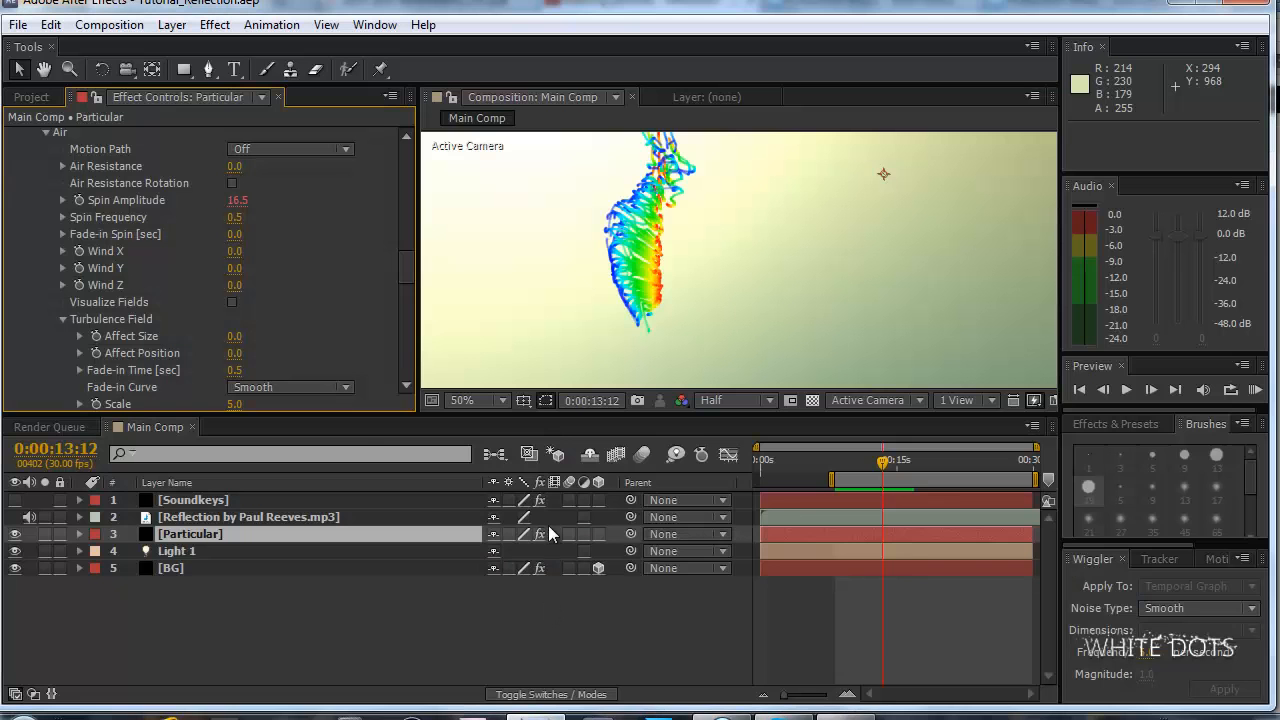
{"action": "left_click", "coordinate": [550, 715]}
Set the Aux System's Color From Main to 100% and the main particles' Set Color to Over Life.
{"action": "left_click_drag", "start_coordinate": [412, 275], "coordinate": [506, 300]}
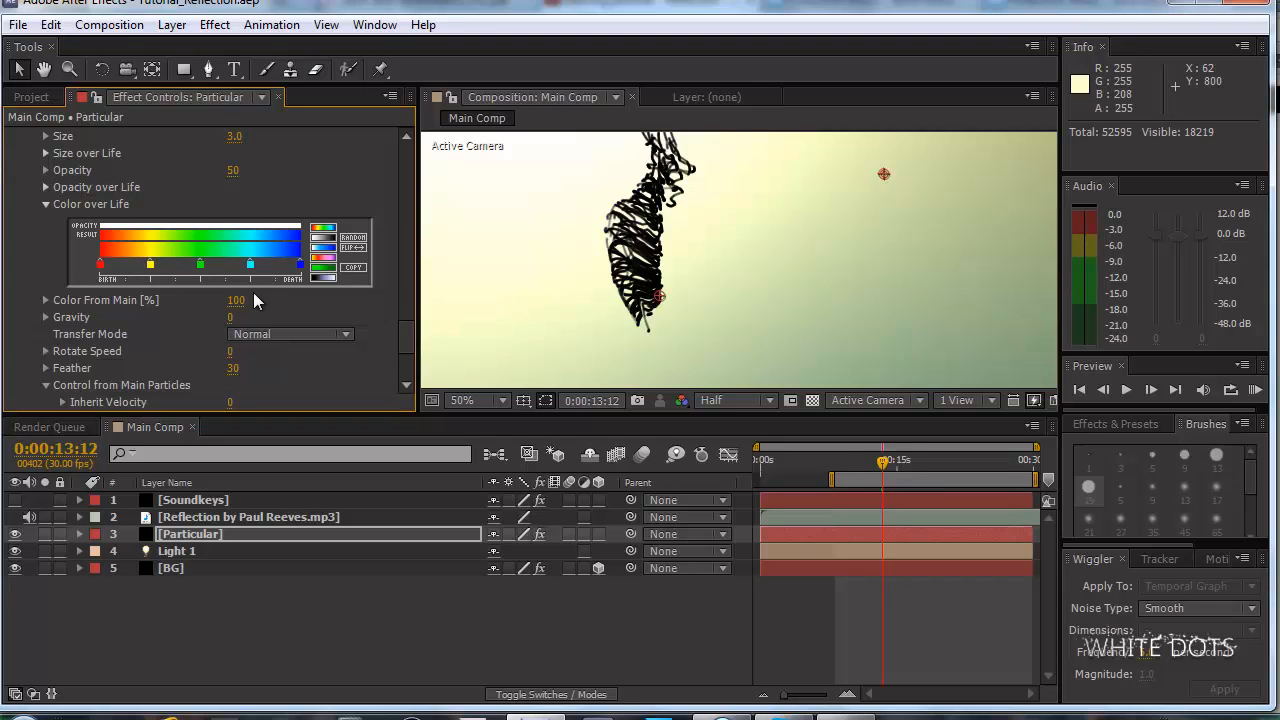
{"action": "left_click_drag", "start_coordinate": [409, 333], "coordinate": [431, 225]}
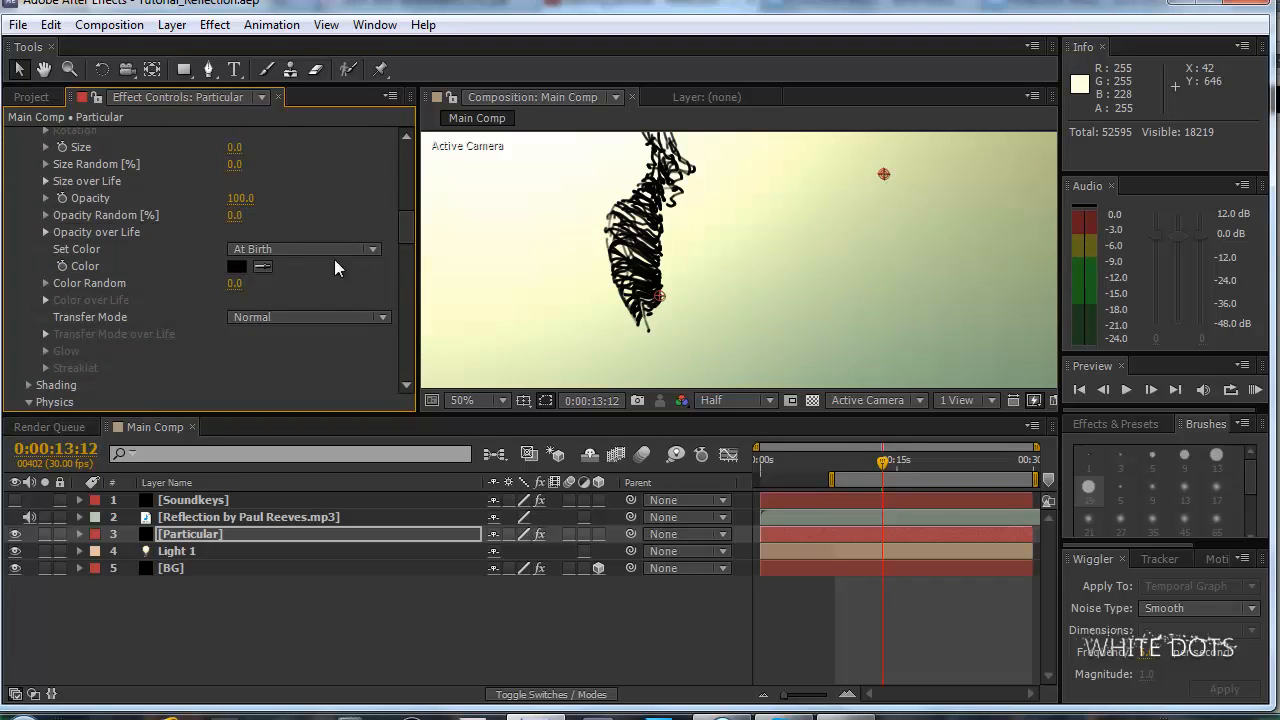
{"action": "scroll", "coordinate": [412, 212], "scroll_direction": "up", "scroll_amount": 4}
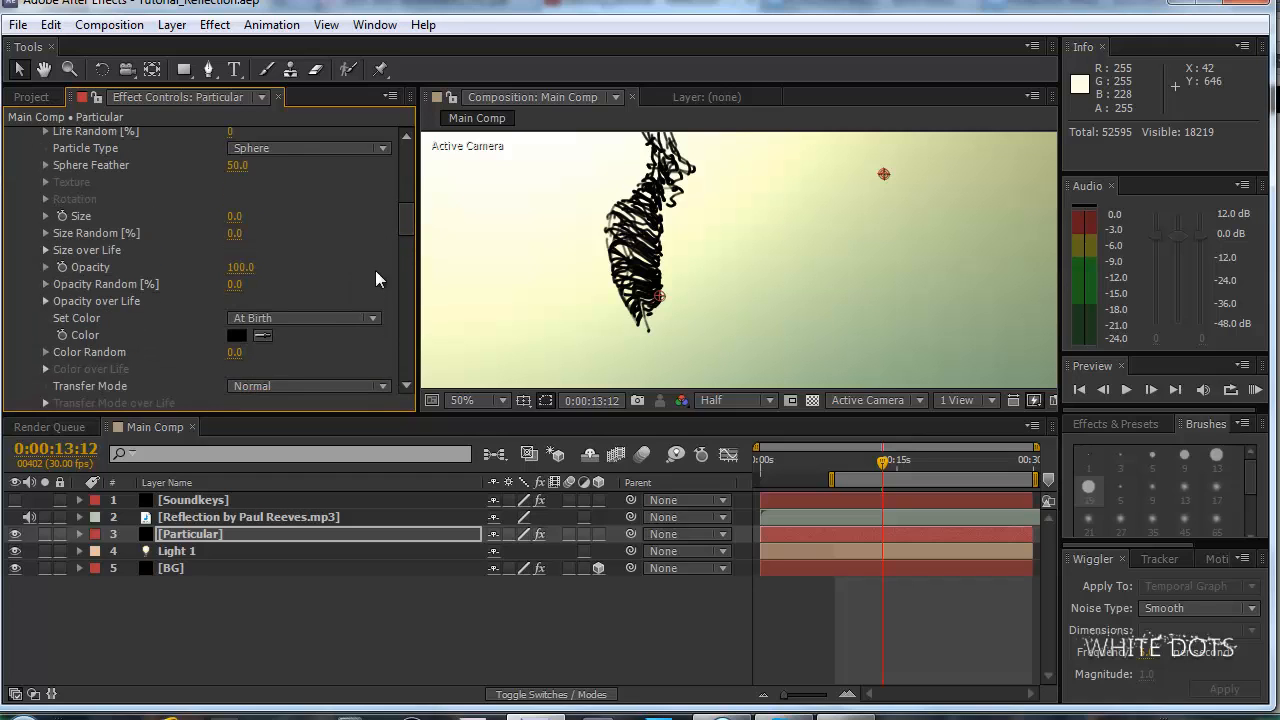
{"action": "left_click", "coordinate": [268, 318]}
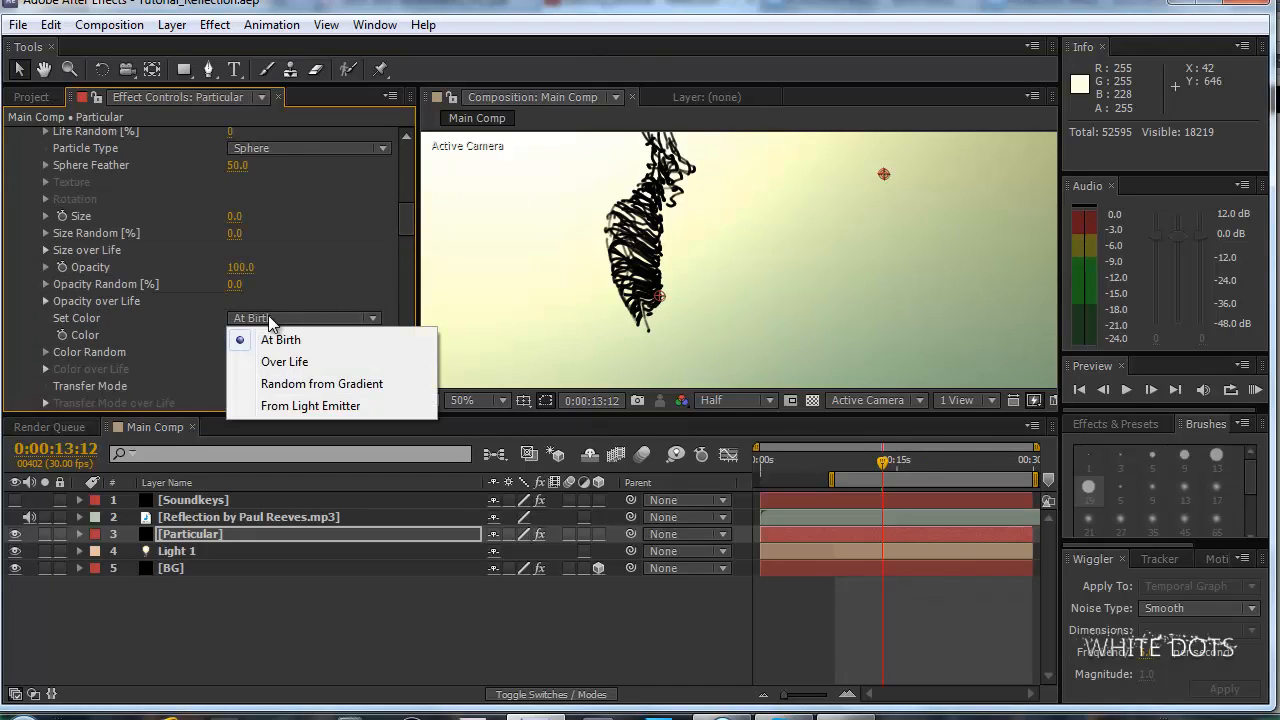
{"action": "left_click", "coordinate": [320, 361]}
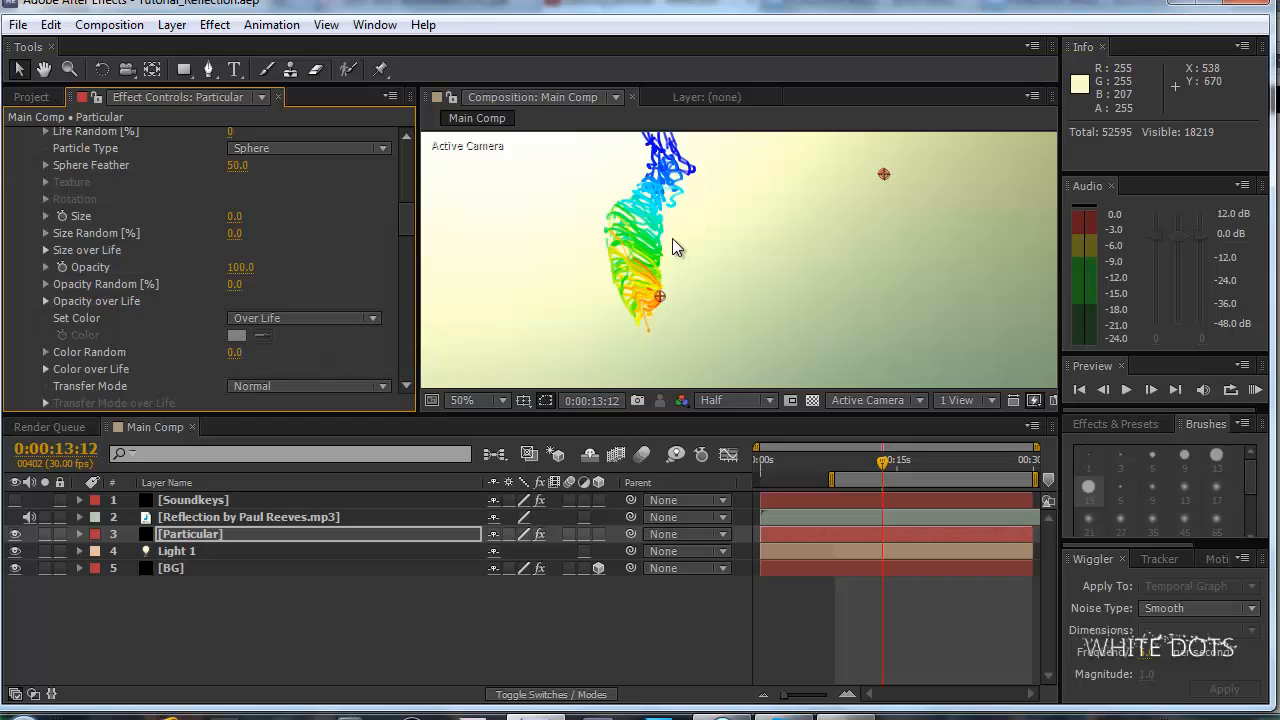
Set the particles' Set Color to Random from Gradient and apply the white-cyan-blue preset to the Color over Life gradient.
{"action": "left_click", "coordinate": [342, 317]}
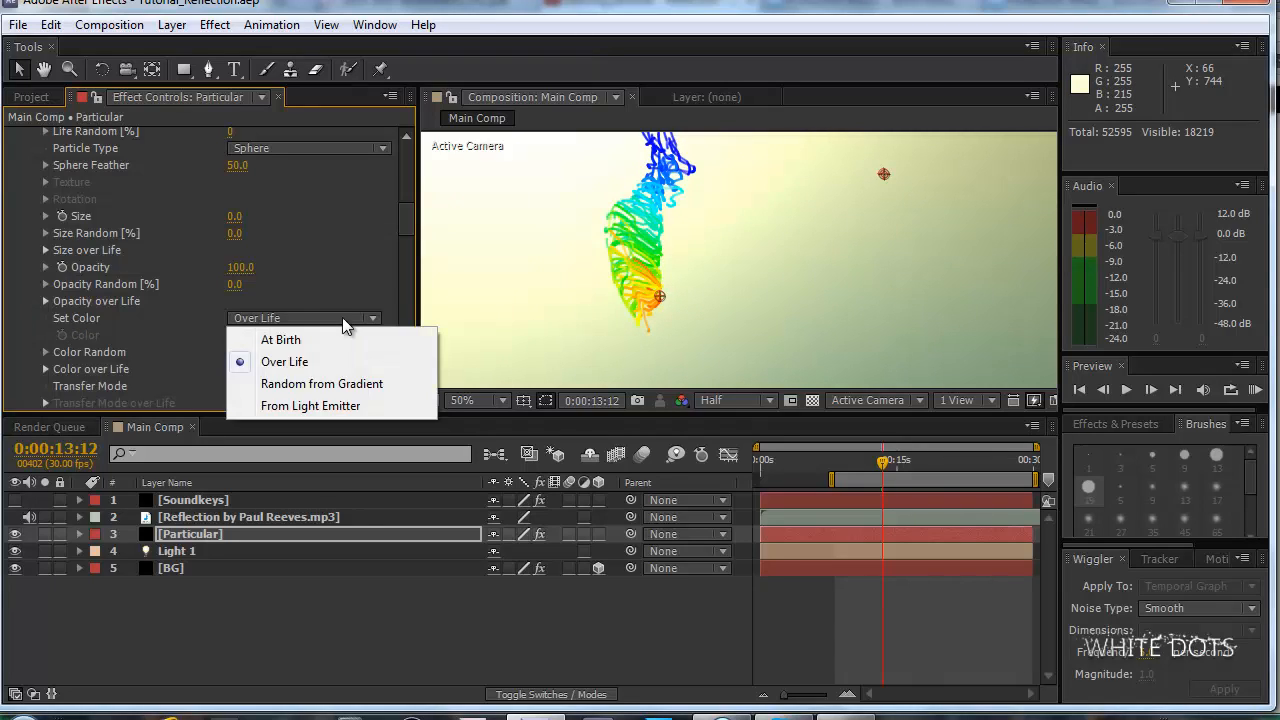
{"action": "left_click", "coordinate": [406, 387]}
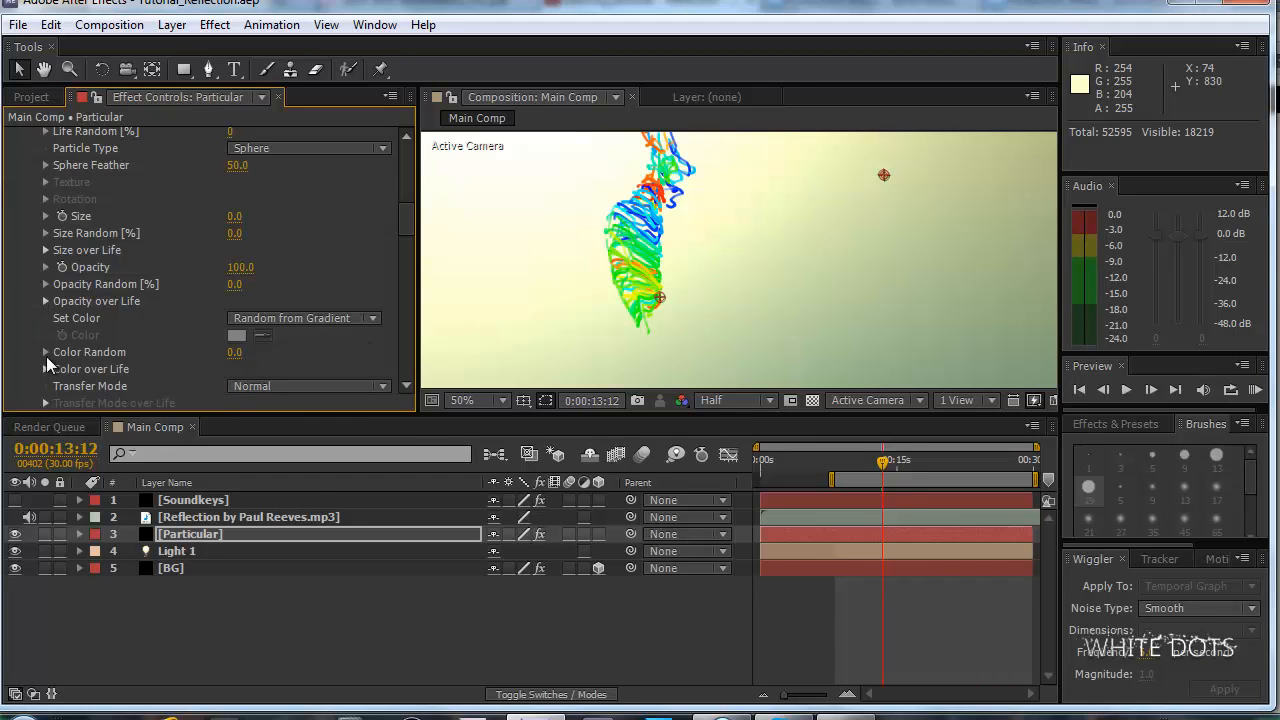
{"action": "left_click", "coordinate": [45, 369]}
{"action": "scroll", "coordinate": [37, 338], "scroll_direction": "down", "scroll_amount": 3}
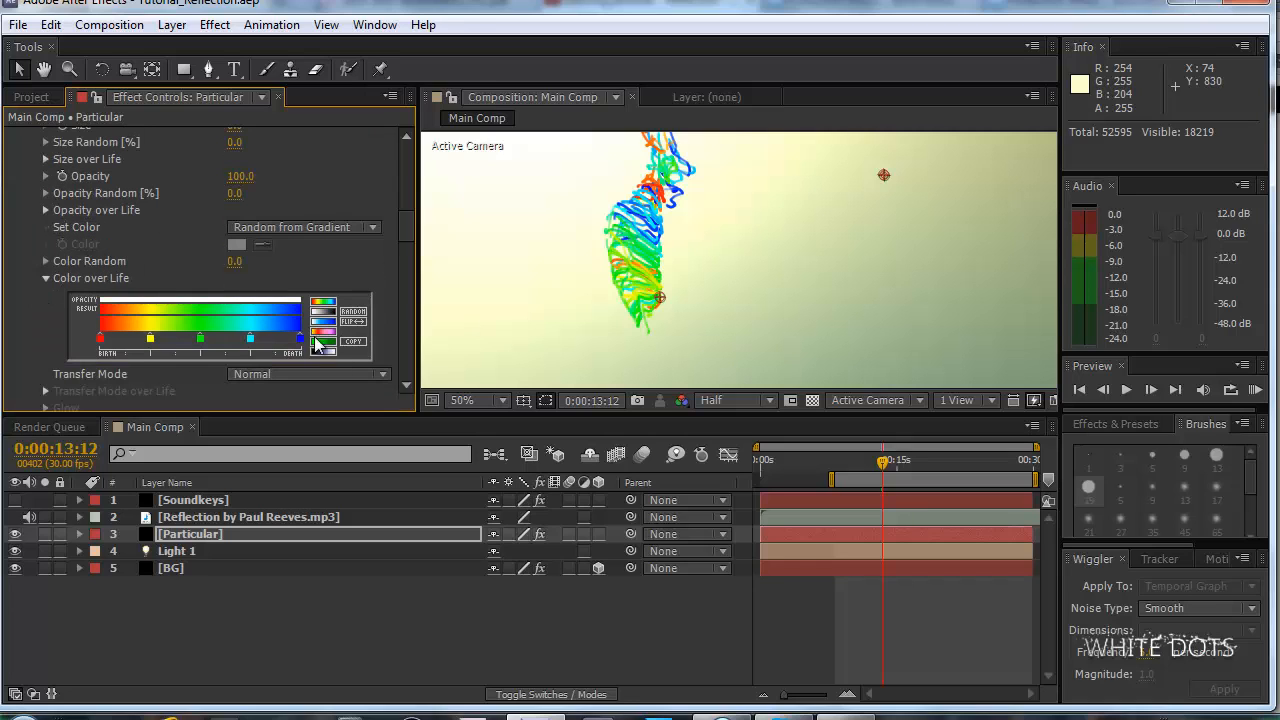
{"action": "left_click", "coordinate": [328, 330]}
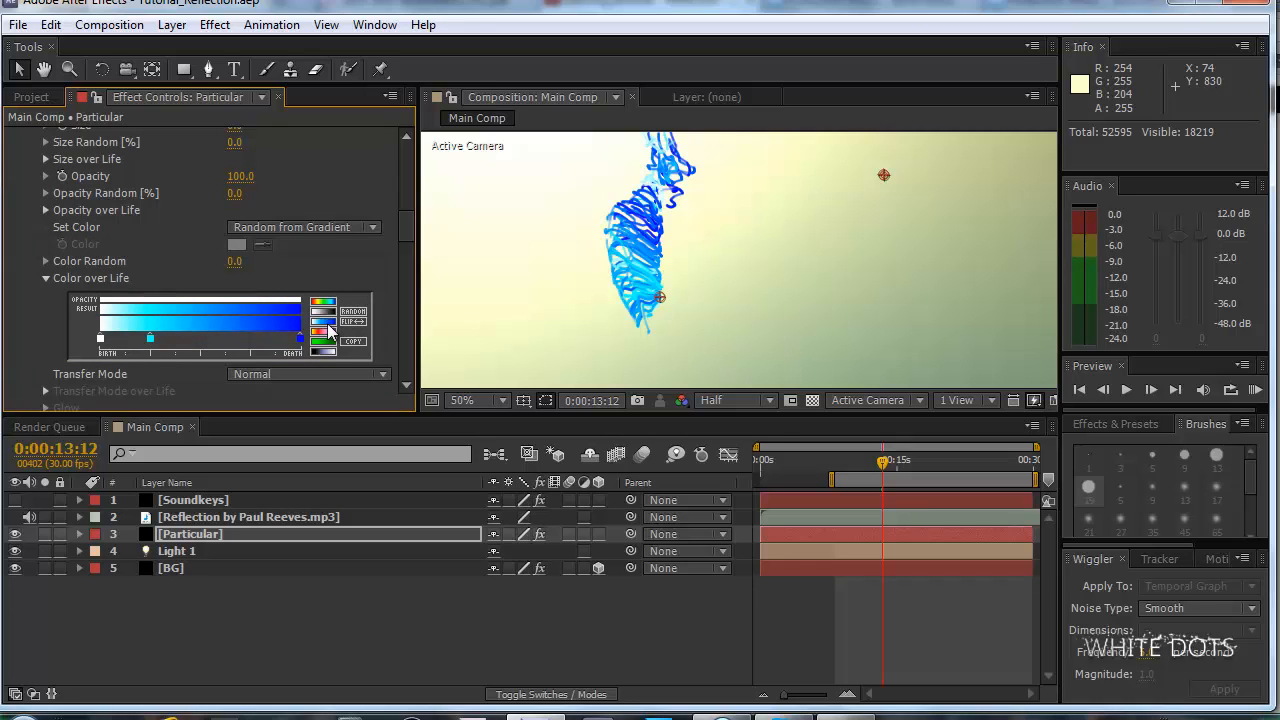
Recolor the white birth stop of the particles' Color over Life gradient to light purple.
{"action": "double_click", "coordinate": [100, 340]}
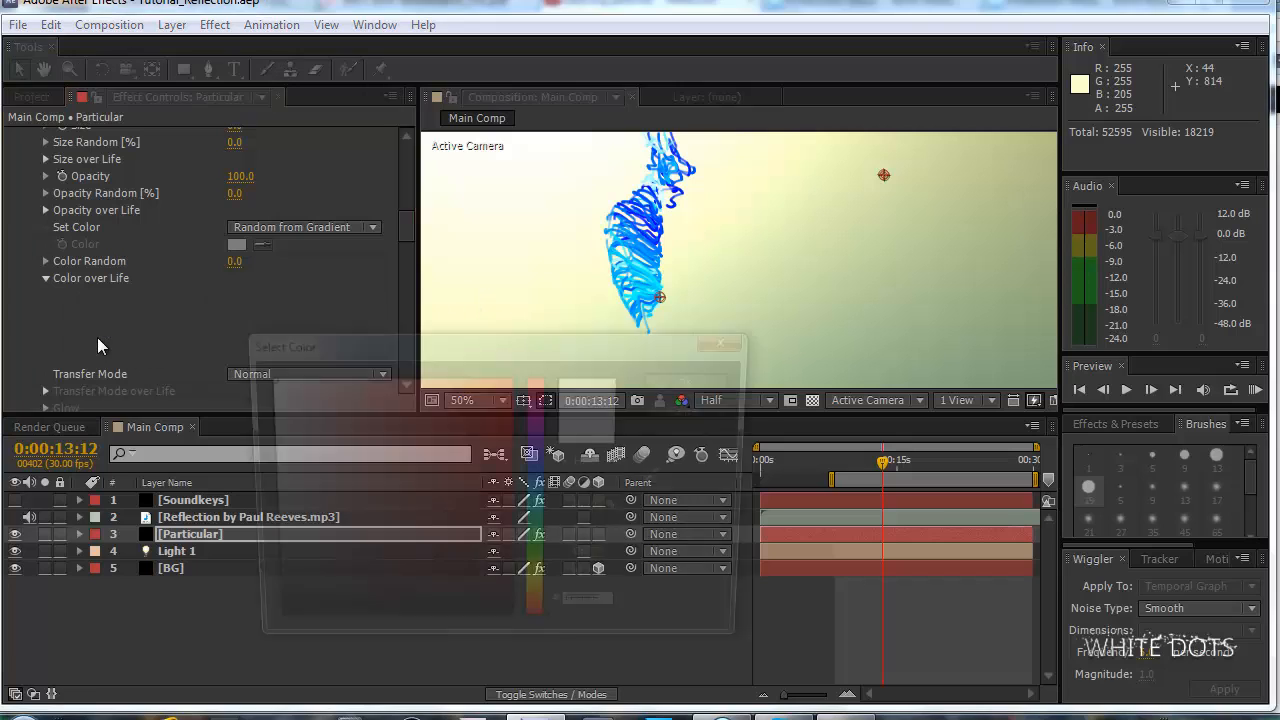
{"action": "left_click_drag", "start_coordinate": [533, 497], "coordinate": [538, 441]}
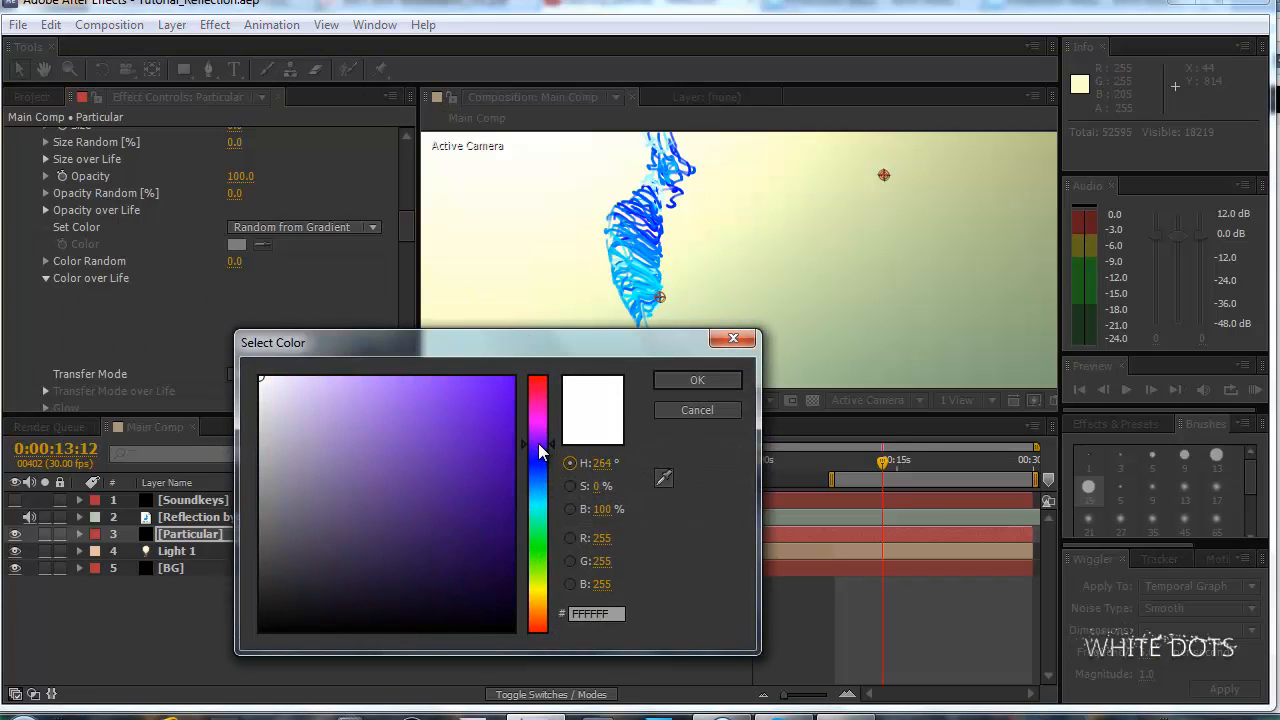
{"action": "left_click_drag", "start_coordinate": [403, 431], "coordinate": [350, 390]}
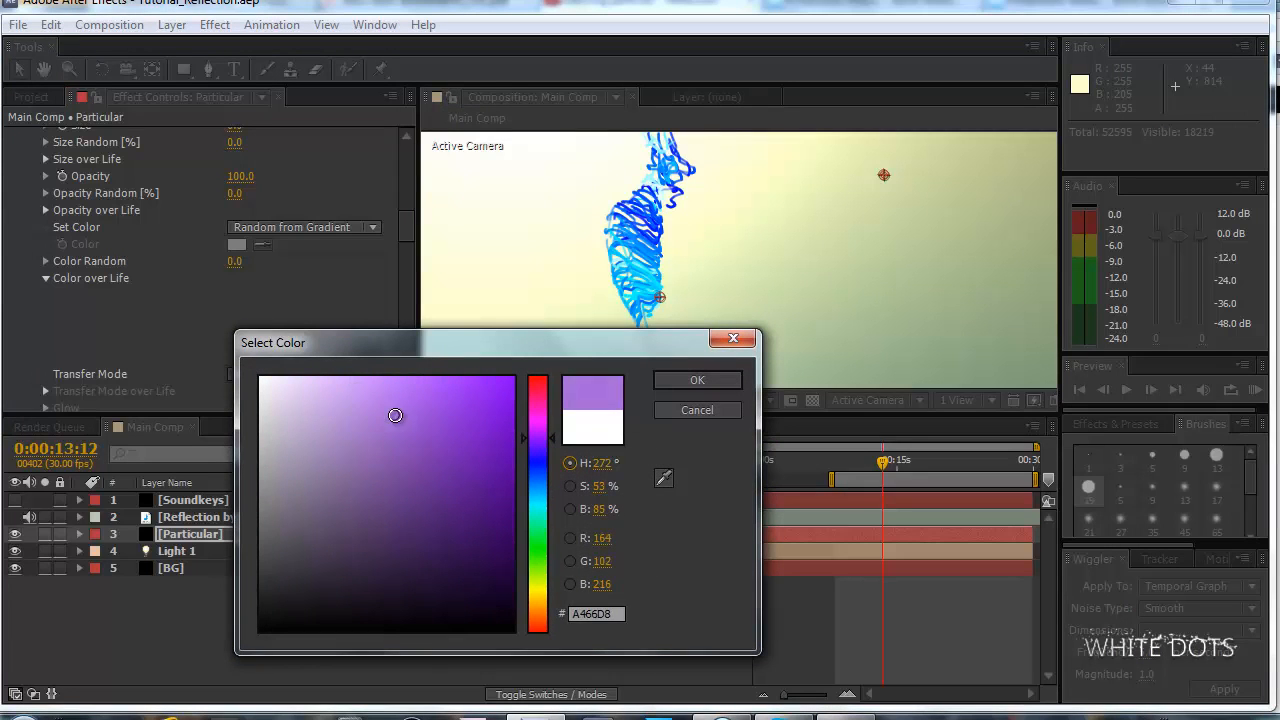
{"action": "left_click", "coordinate": [697, 380]}
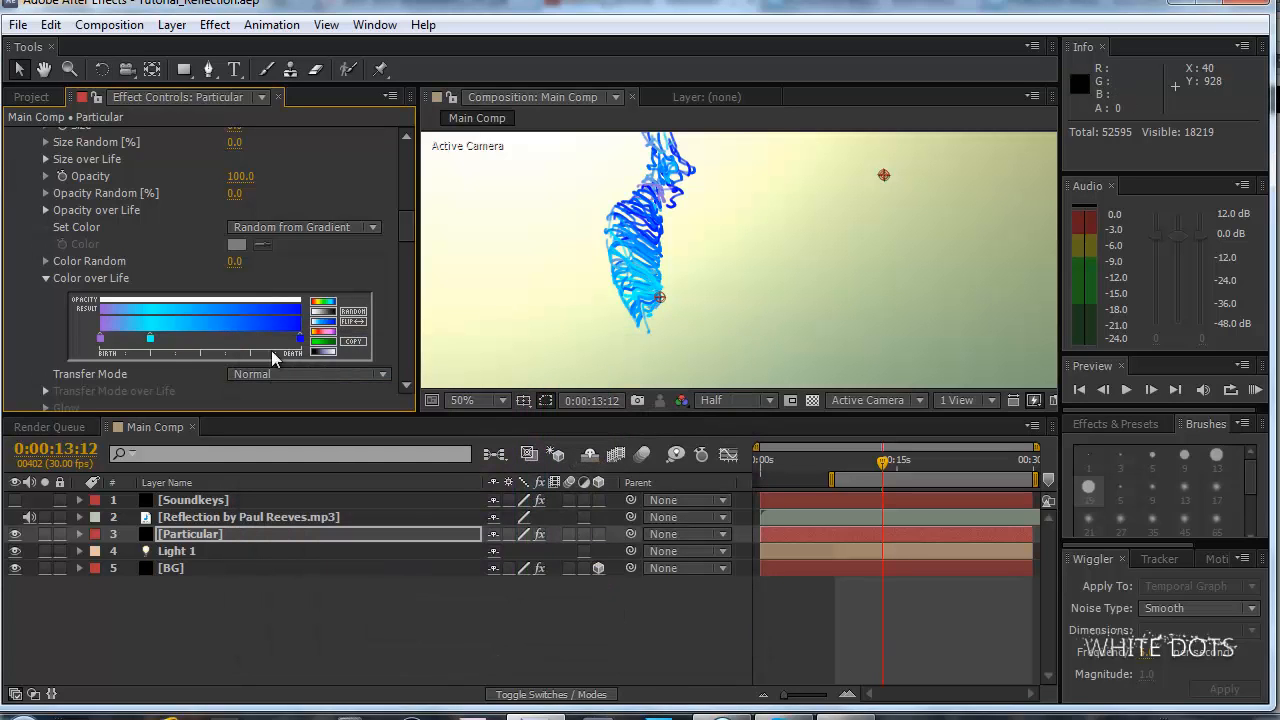
Recolor the cyan stop of the Color over Life gradient to a darker, less saturated cyan-blue.
{"action": "double_click", "coordinate": [150, 339]}
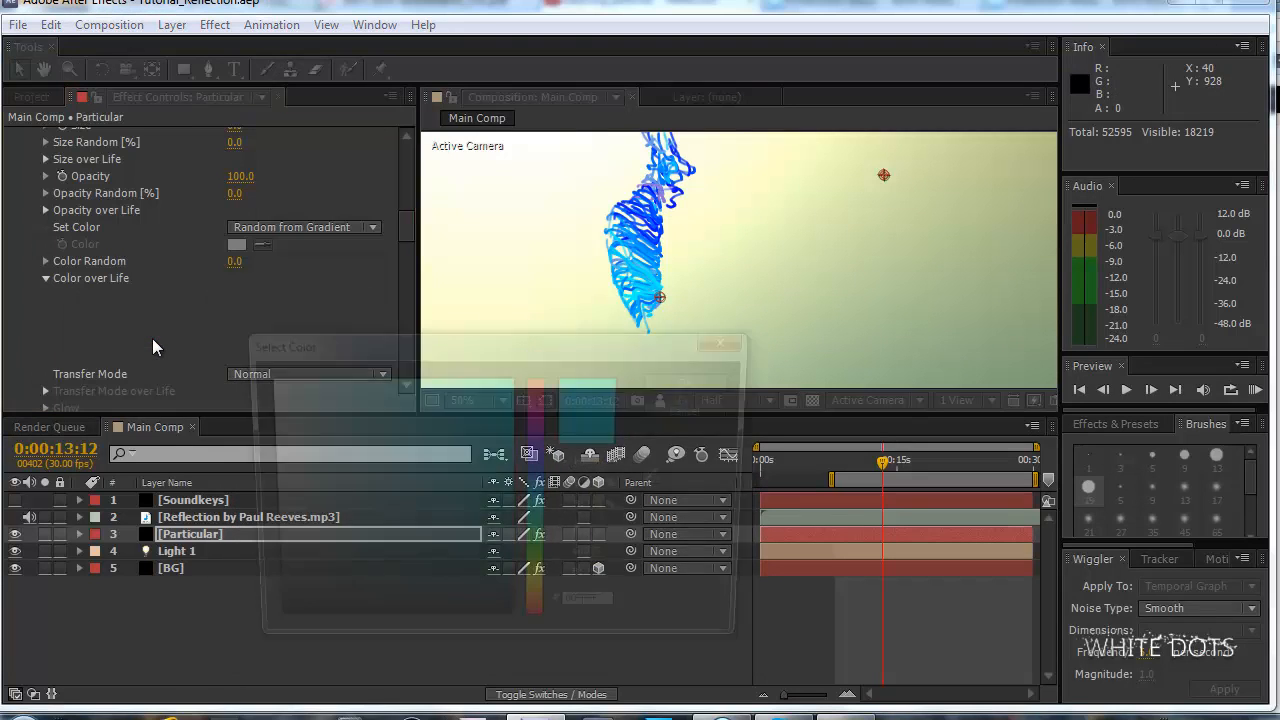
{"action": "left_click_drag", "start_coordinate": [540, 500], "coordinate": [545, 496]}
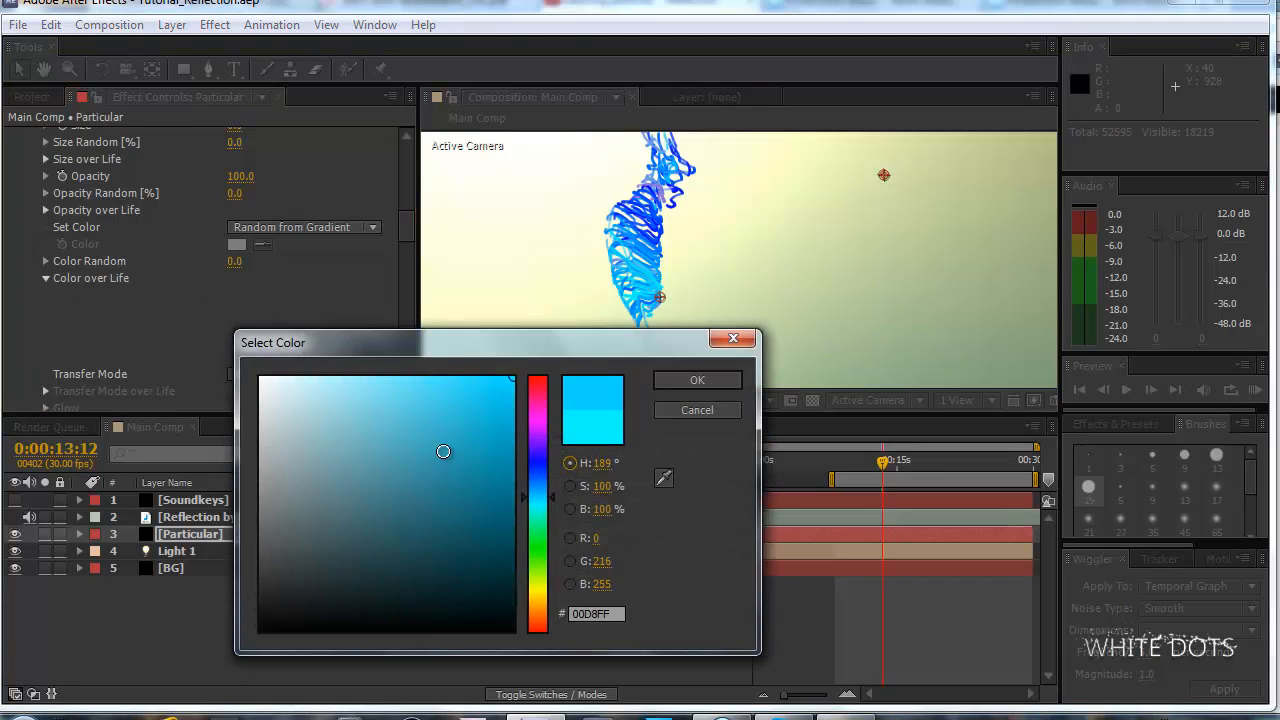
{"action": "left_click_drag", "start_coordinate": [443, 451], "coordinate": [451, 432]}
{"action": "left_click_drag", "start_coordinate": [536, 497], "coordinate": [537, 503]}
{"action": "left_click_drag", "start_coordinate": [462, 442], "coordinate": [463, 426]}
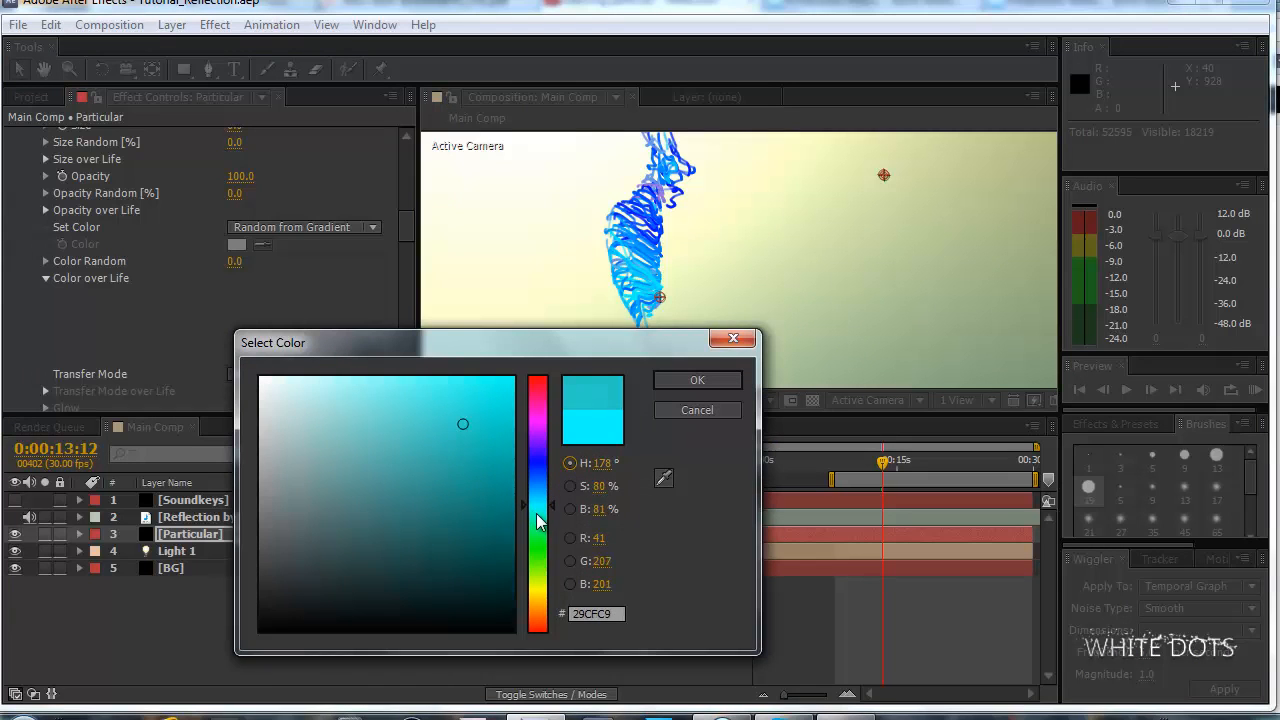
{"action": "left_click_drag", "start_coordinate": [537, 523], "coordinate": [540, 505]}
{"action": "left_click", "coordinate": [690, 385]}
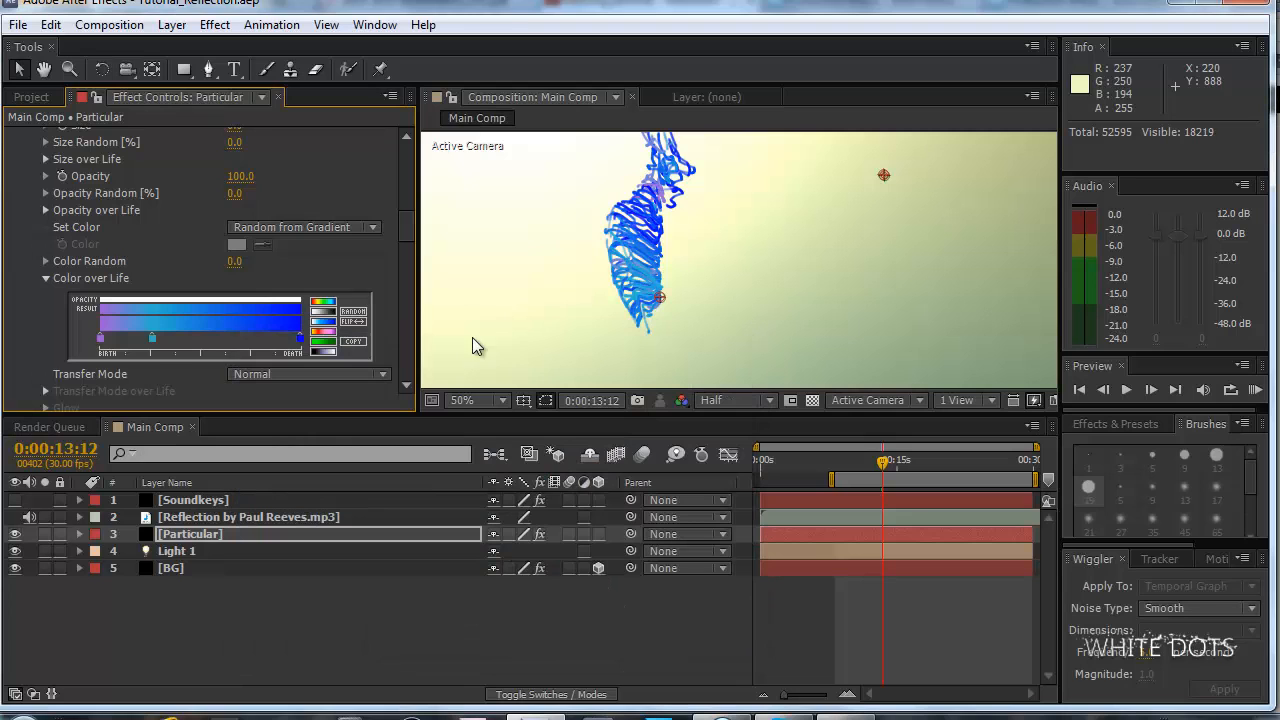
Add a stop near the middle of the Color over Life gradient and color it green, 51CE2F.
{"action": "double_click", "coordinate": [184, 338]}
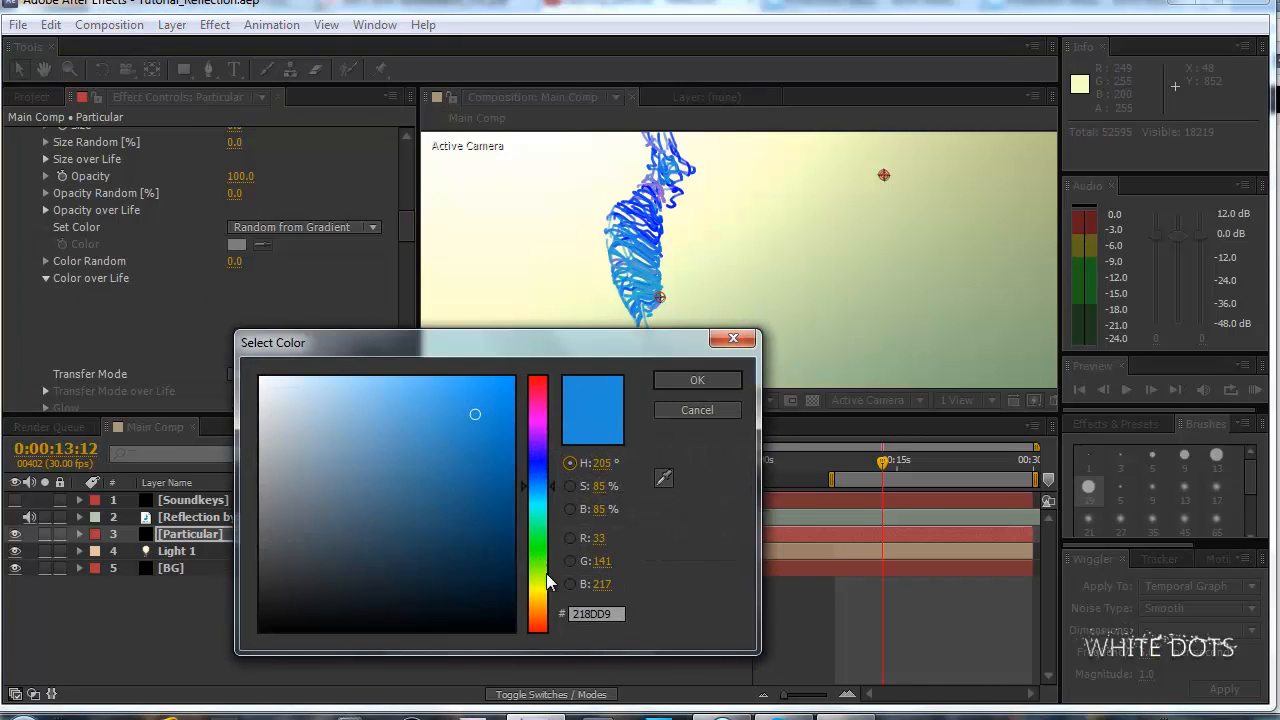
{"action": "left_click_drag", "start_coordinate": [546, 576], "coordinate": [541, 556]}
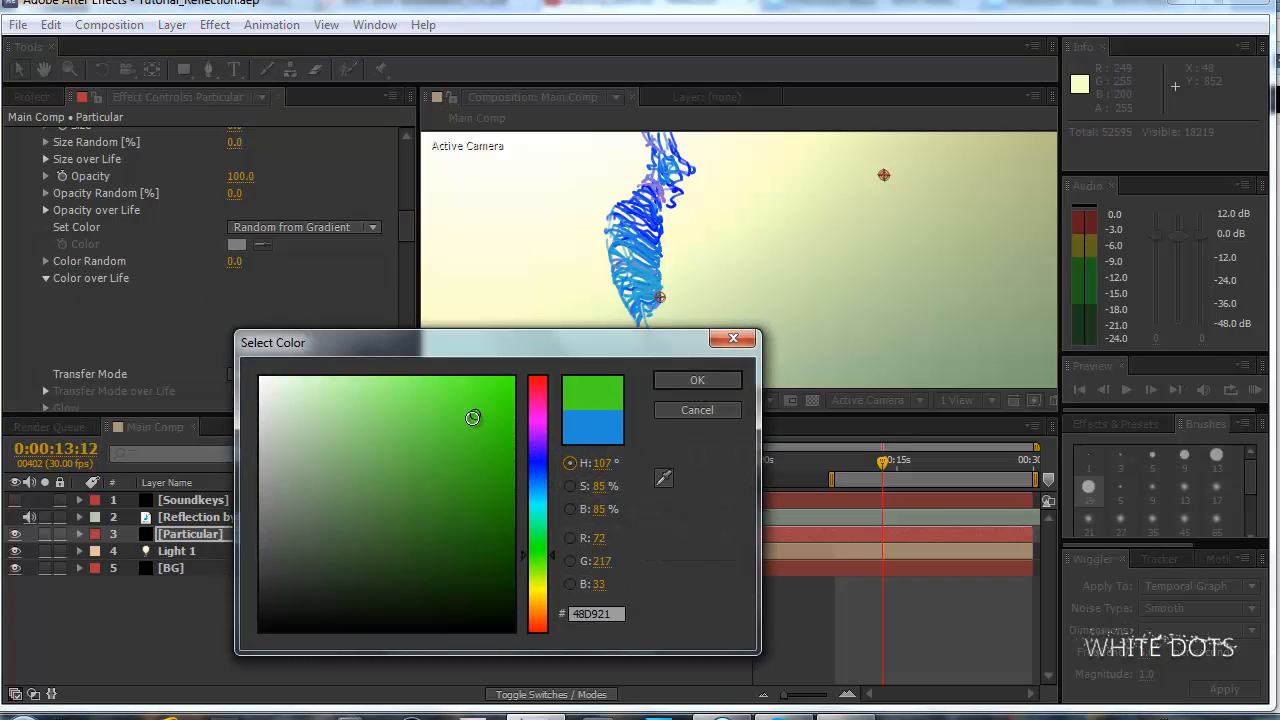
{"action": "left_click_drag", "start_coordinate": [474, 414], "coordinate": [456, 425]}
{"action": "left_click", "coordinate": [697, 383]}
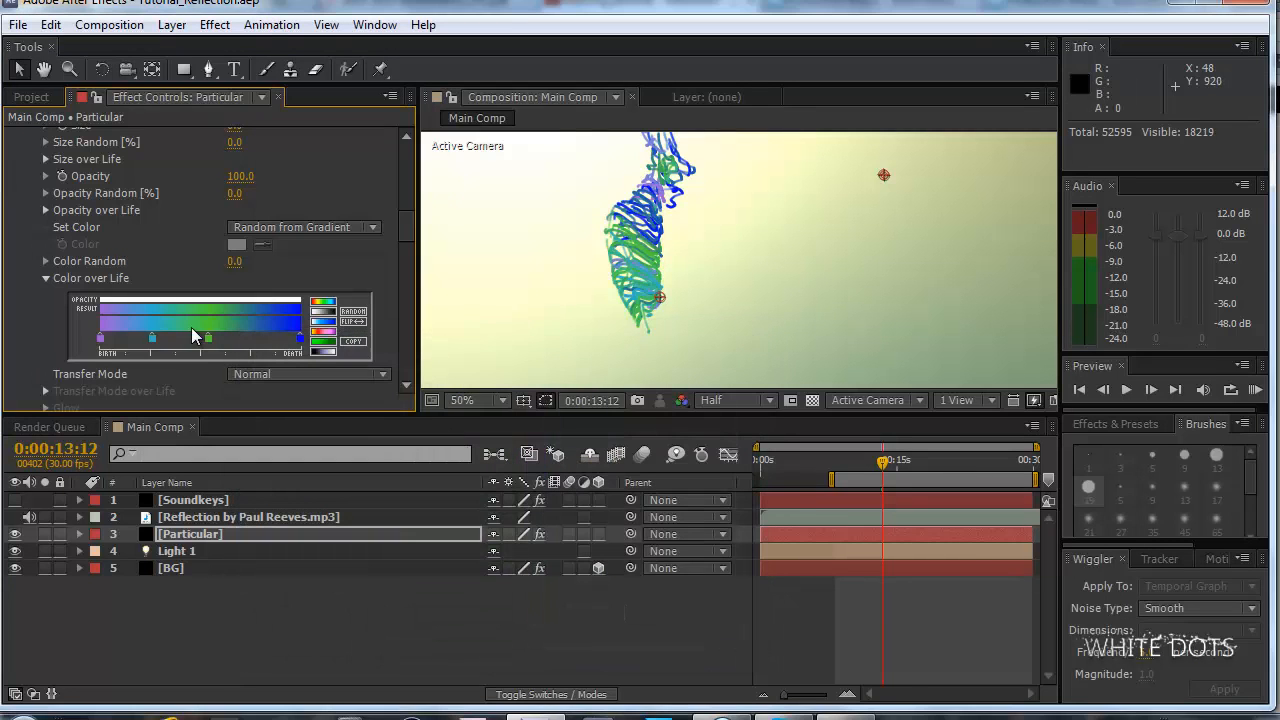
Recolor the green middle stop of the Color over Life gradient to purple, A32FCE.
{"action": "double_click", "coordinate": [208, 338]}
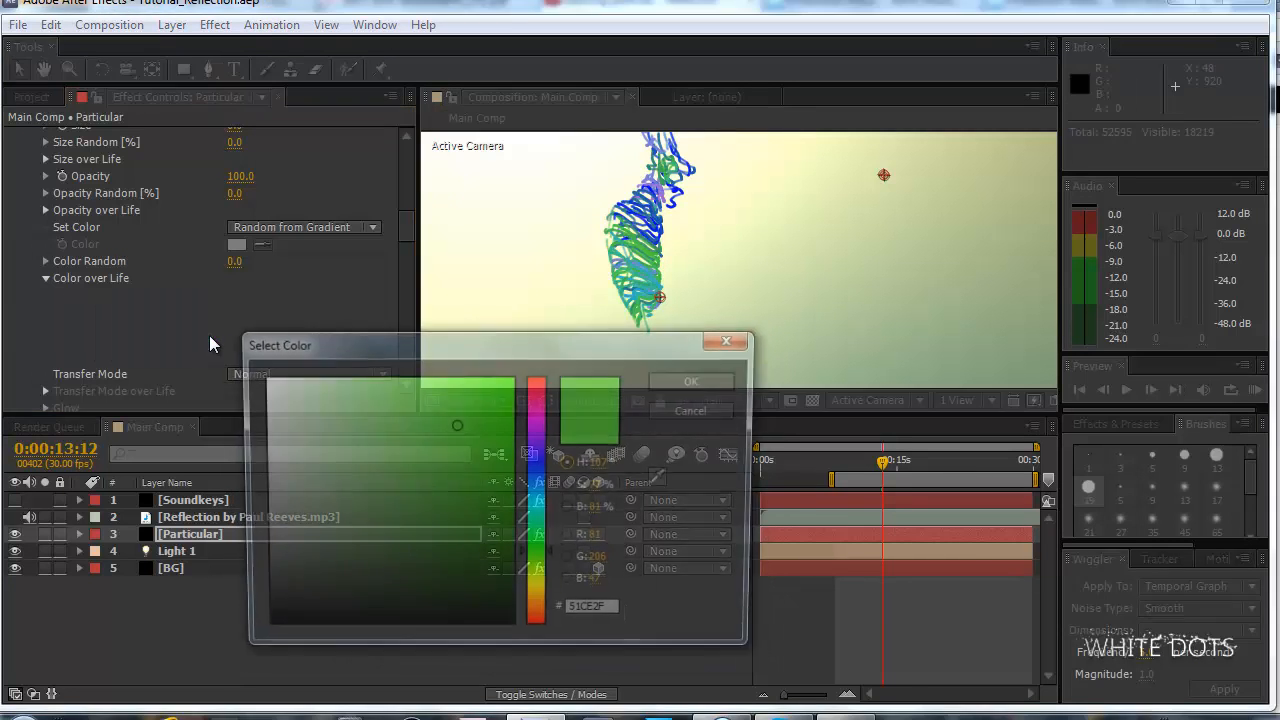
{"action": "left_click", "coordinate": [544, 432]}
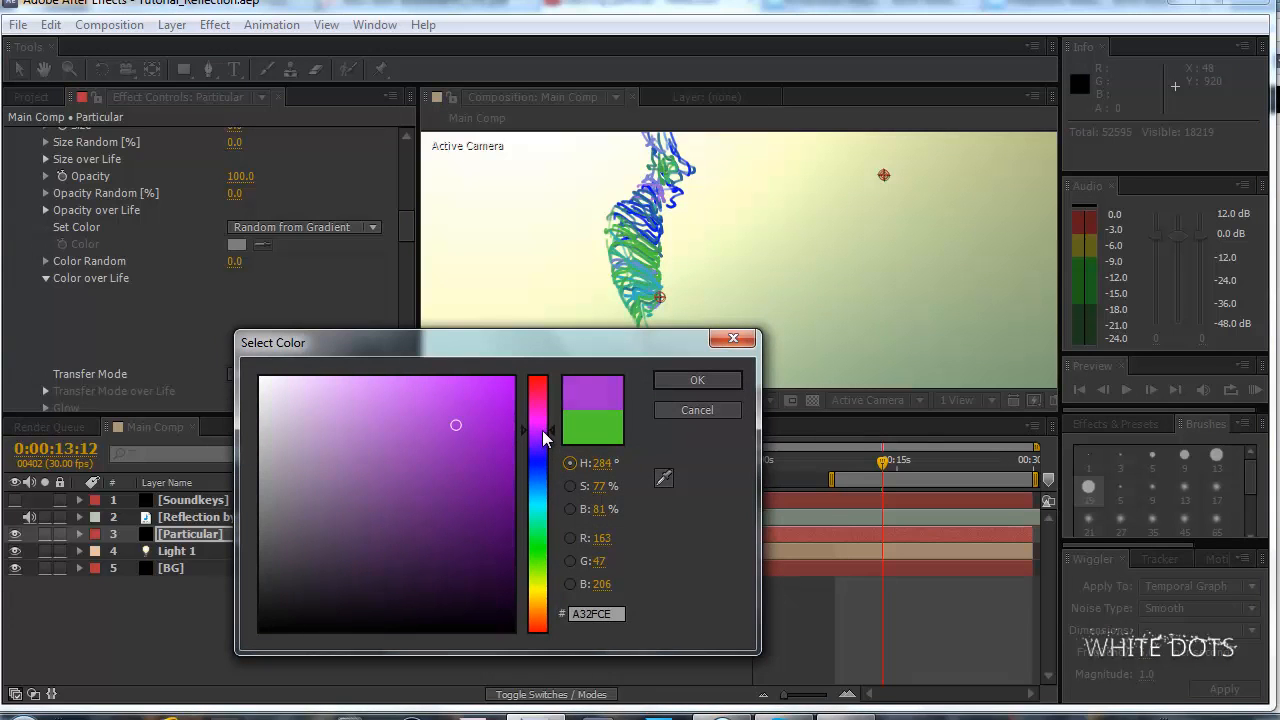
{"action": "left_click", "coordinate": [676, 377]}
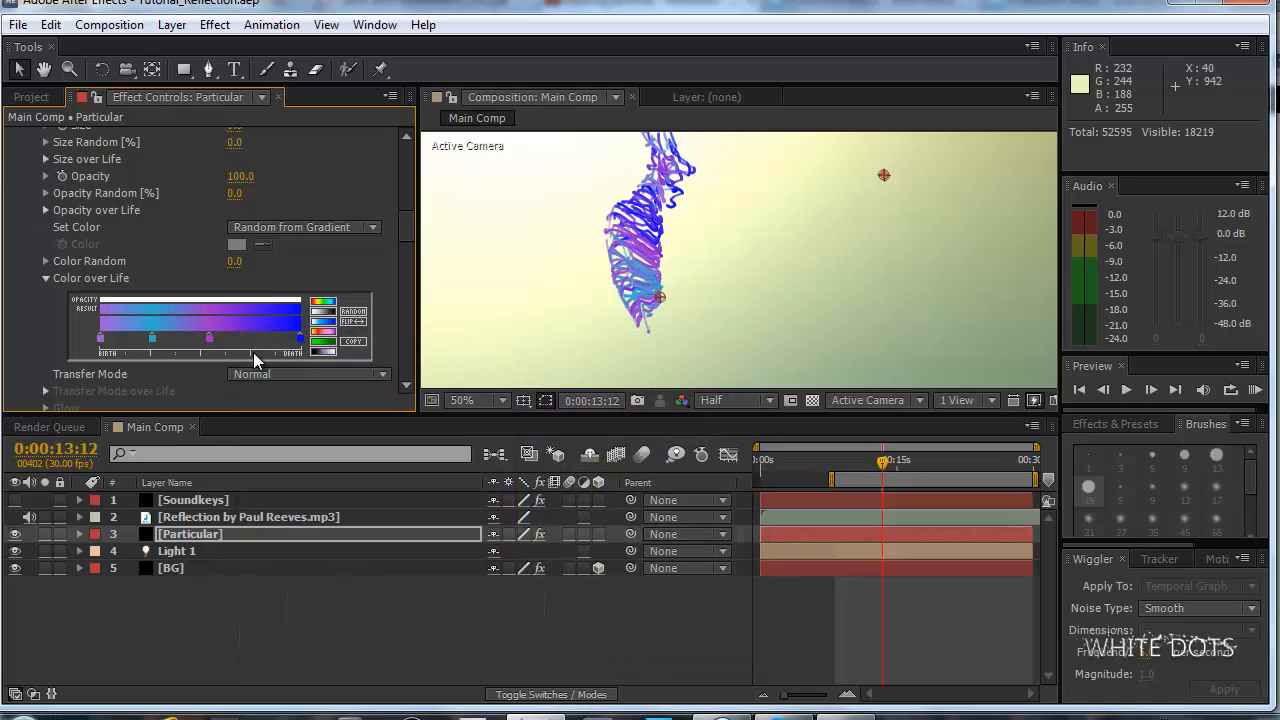
Recolor the purple middle stop of the Color over Life gradient to salmon, CC6C59.
{"action": "double_click", "coordinate": [207, 338]}
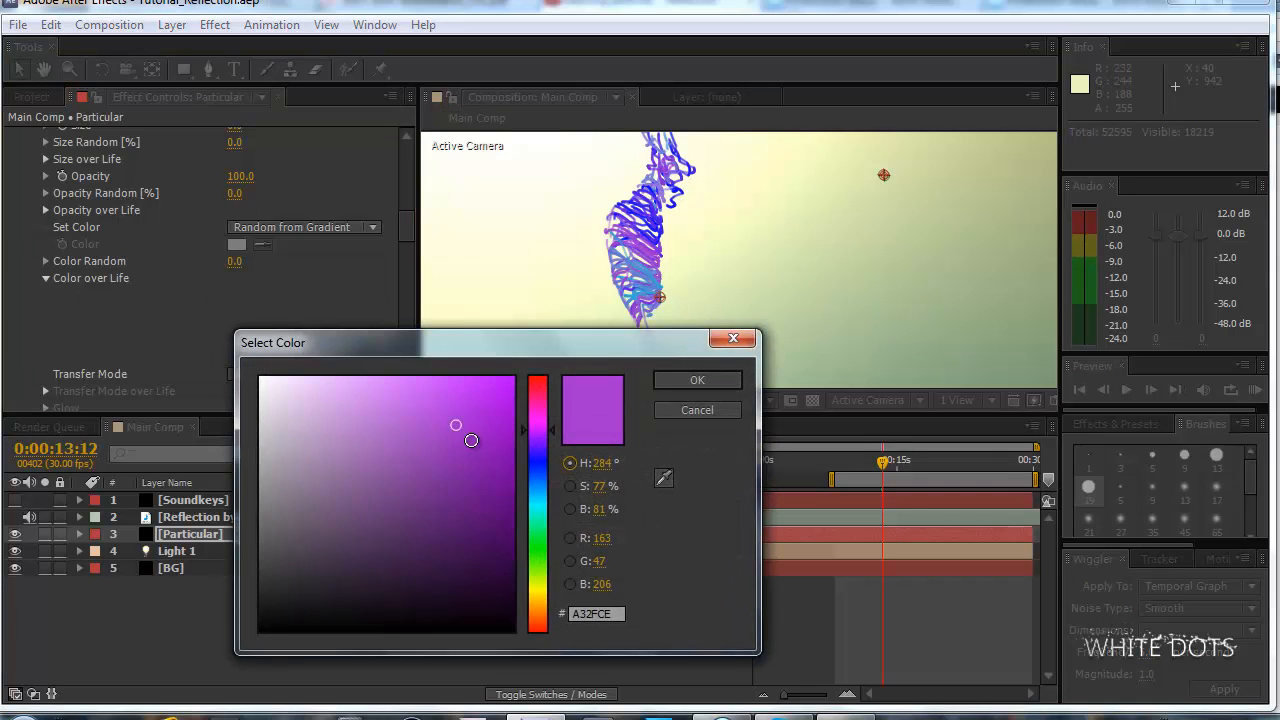
{"action": "mouse_move", "coordinate": [471, 440]}
{"action": "left_mouse_down"}
{"action": "mouse_move", "coordinate": [277, 437]}
{"action": "mouse_move", "coordinate": [414, 443]}
{"action": "mouse_move", "coordinate": [453, 467]}
{"action": "left_mouse_up"}
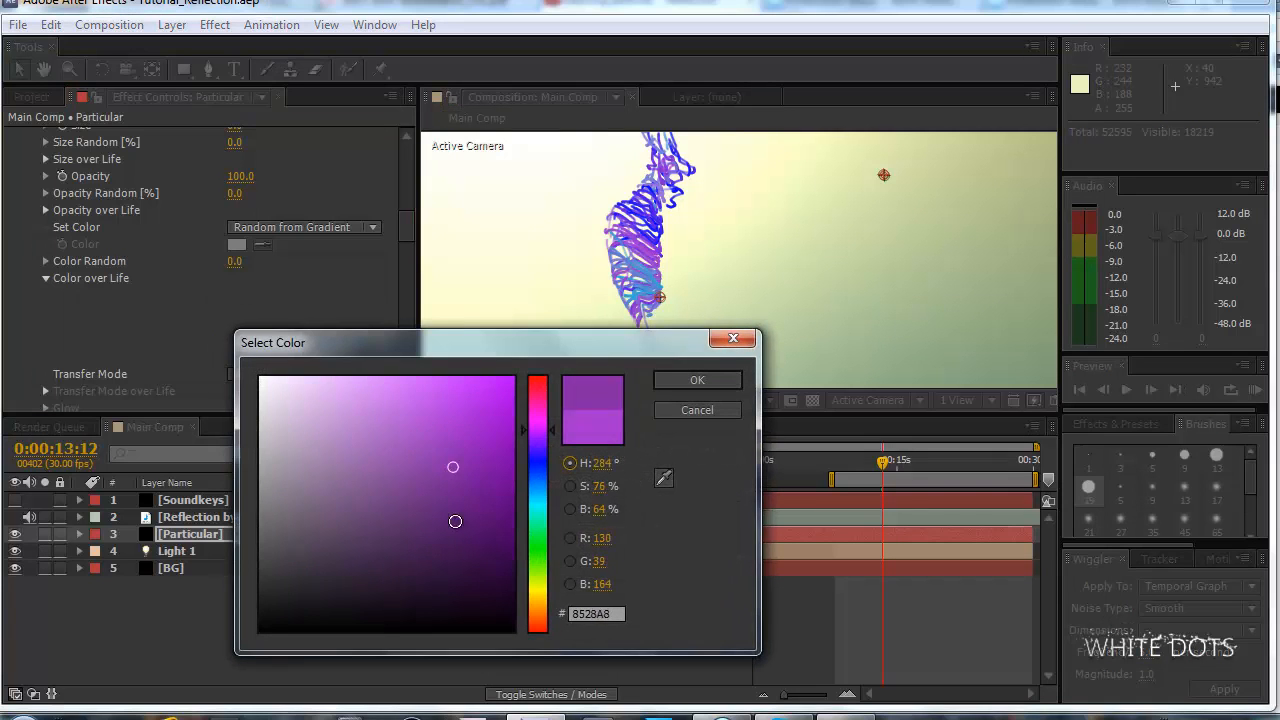
{"action": "mouse_move", "coordinate": [455, 521]}
{"action": "left_mouse_down"}
{"action": "mouse_move", "coordinate": [457, 571]}
{"action": "mouse_move", "coordinate": [471, 409]}
{"action": "mouse_move", "coordinate": [434, 397]}
{"action": "mouse_move", "coordinate": [446, 423]}
{"action": "mouse_move", "coordinate": [418, 429]}
{"action": "left_mouse_up"}
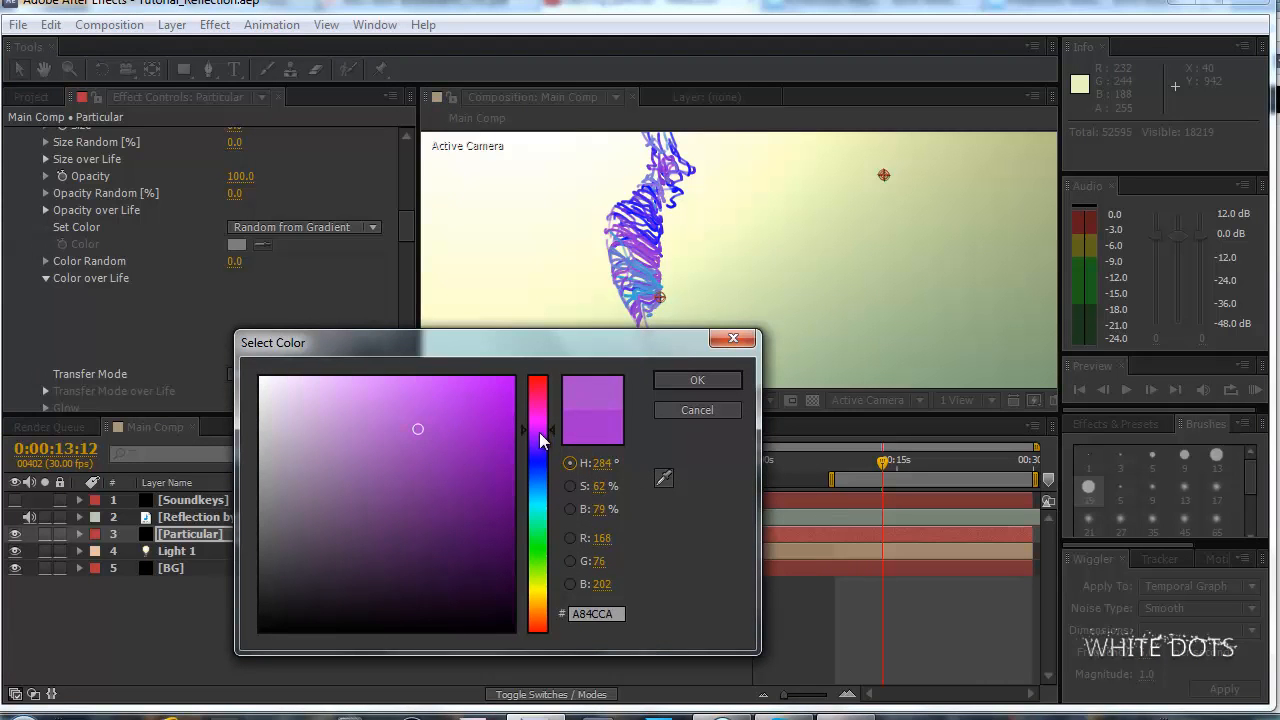
{"action": "mouse_move", "coordinate": [540, 434]}
{"action": "left_mouse_down"}
{"action": "mouse_move", "coordinate": [538, 556]}
{"action": "mouse_move", "coordinate": [537, 420]}
{"action": "mouse_move", "coordinate": [537, 619]}
{"action": "left_mouse_up"}
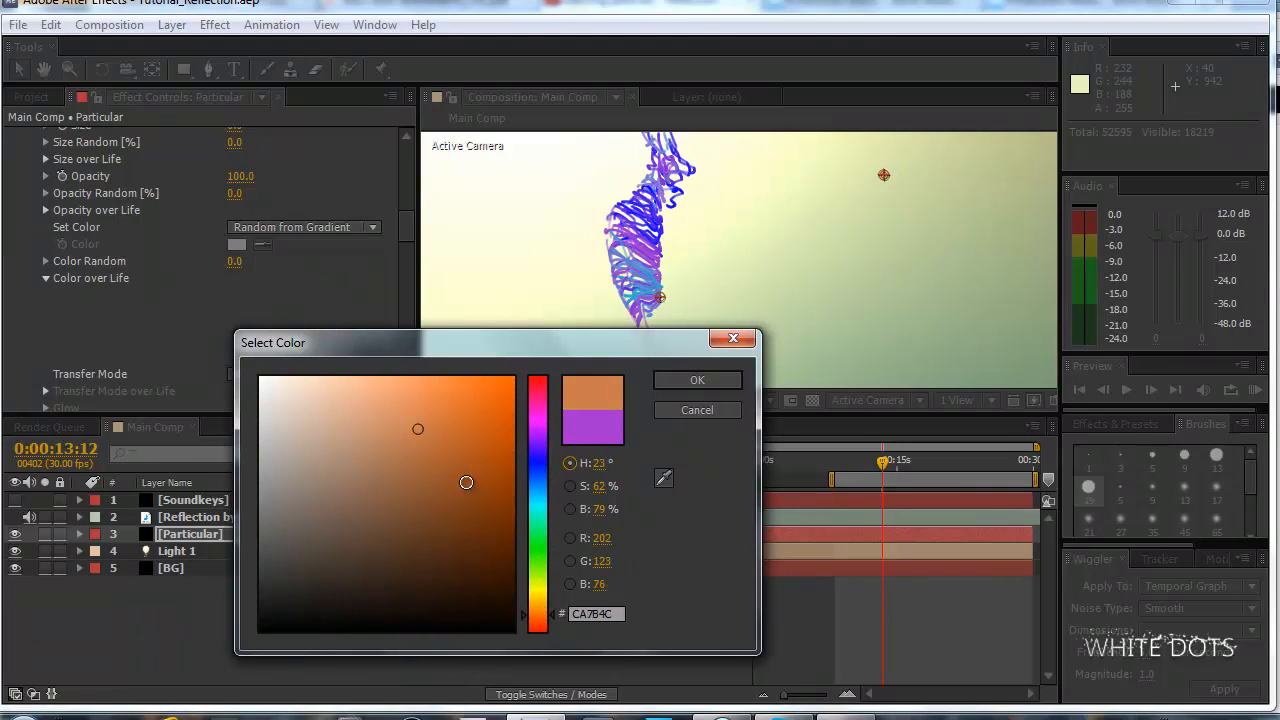
{"action": "mouse_move", "coordinate": [466, 482]}
{"action": "left_mouse_down"}
{"action": "mouse_move", "coordinate": [431, 429]}
{"action": "mouse_move", "coordinate": [371, 506]}
{"action": "mouse_move", "coordinate": [462, 540]}
{"action": "mouse_move", "coordinate": [478, 578]}
{"action": "mouse_move", "coordinate": [495, 378]}
{"action": "mouse_move", "coordinate": [487, 481]}
{"action": "mouse_move", "coordinate": [354, 466]}
{"action": "mouse_move", "coordinate": [396, 494]}
{"action": "mouse_move", "coordinate": [440, 477]}
{"action": "mouse_move", "coordinate": [437, 618]}
{"action": "mouse_move", "coordinate": [459, 450]}
{"action": "mouse_move", "coordinate": [477, 434]}
{"action": "mouse_move", "coordinate": [474, 651]}
{"action": "mouse_move", "coordinate": [479, 327]}
{"action": "mouse_move", "coordinate": [471, 409]}
{"action": "mouse_move", "coordinate": [374, 414]}
{"action": "mouse_move", "coordinate": [566, 419]}
{"action": "mouse_move", "coordinate": [209, 412]}
{"action": "left_mouse_up"}
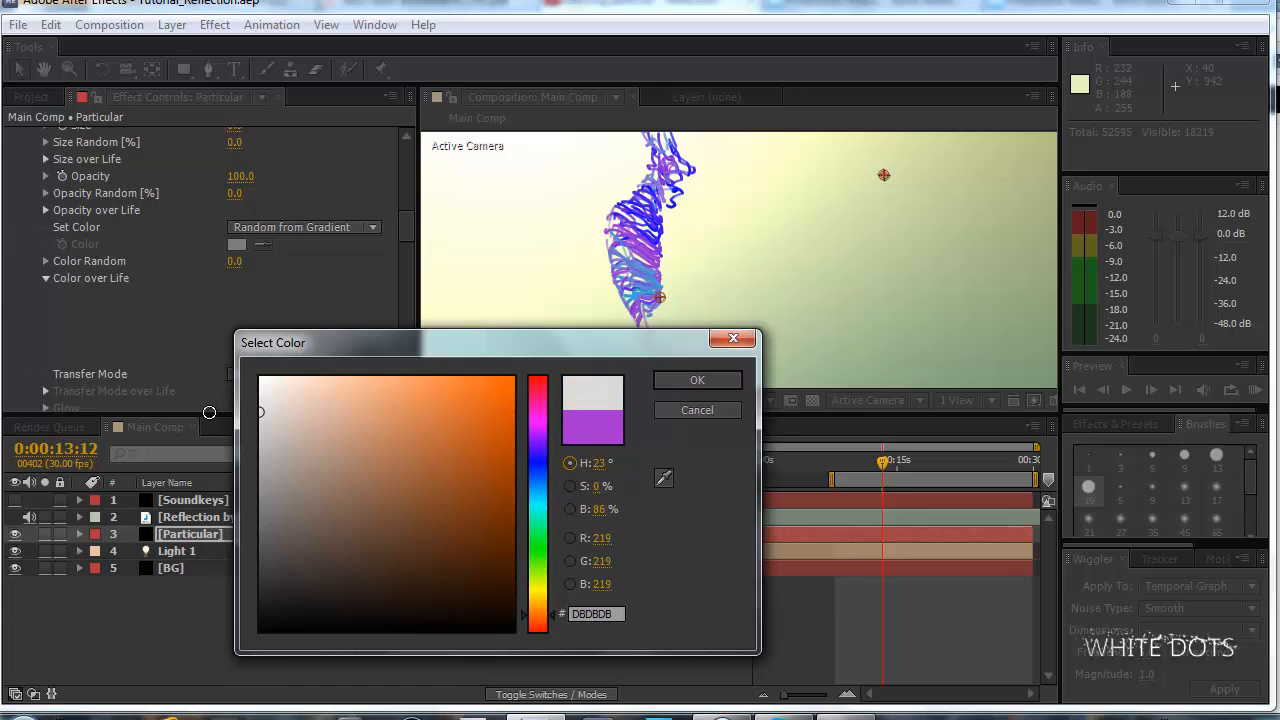
{"action": "left_click_drag", "start_coordinate": [323, 414], "coordinate": [435, 404]}
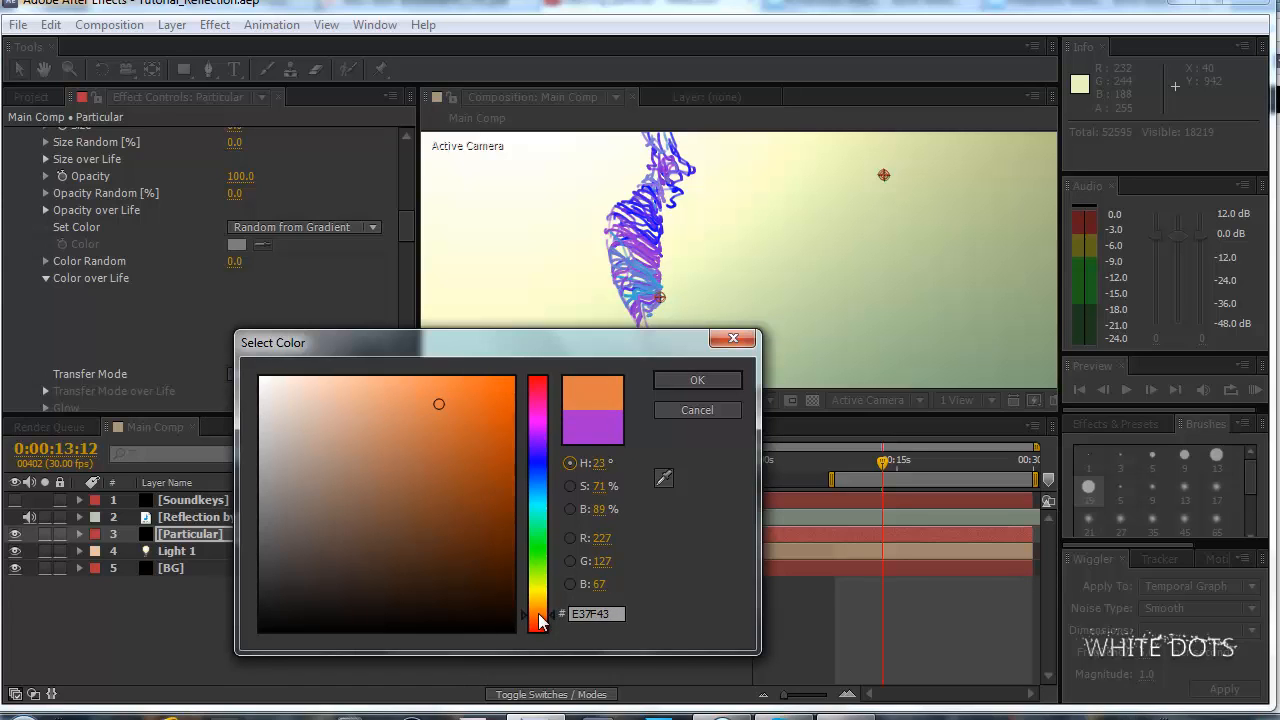
{"action": "mouse_move", "coordinate": [537, 614]}
{"action": "left_mouse_down"}
{"action": "mouse_move", "coordinate": [543, 380]}
{"action": "mouse_move", "coordinate": [548, 627]}
{"action": "left_mouse_up"}
{"action": "mouse_move", "coordinate": [432, 436]}
{"action": "left_mouse_down"}
{"action": "mouse_move", "coordinate": [437, 420]}
{"action": "mouse_move", "coordinate": [403, 427]}
{"action": "left_mouse_up"}
{"action": "left_click_drag", "start_coordinate": [532, 342], "coordinate": [519, 361]}
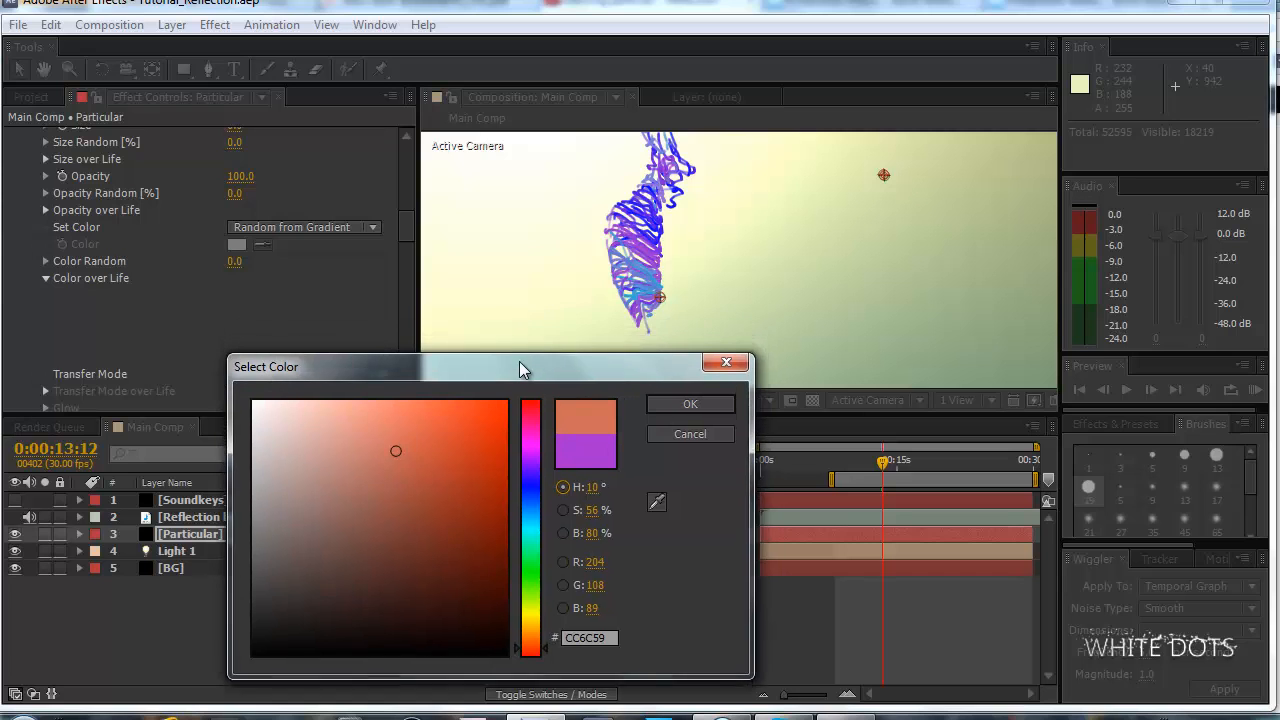
{"action": "left_click", "coordinate": [698, 416]}
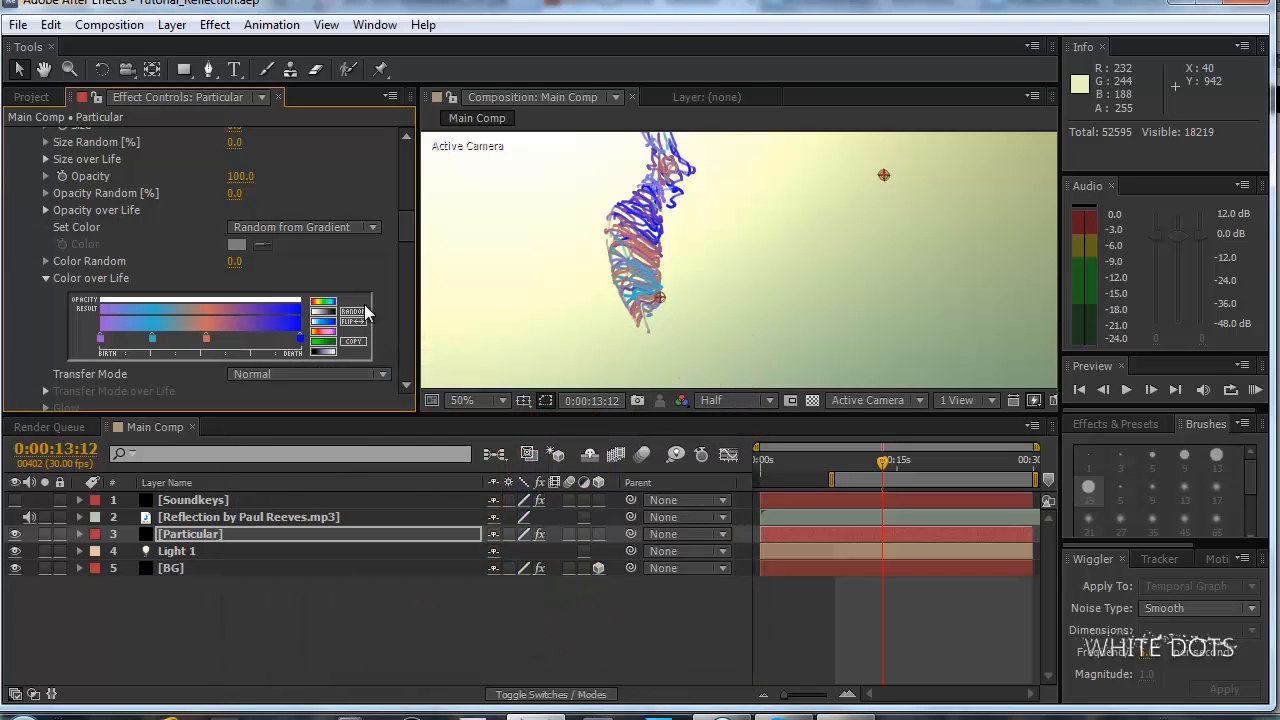
Recolor the blue death stop of the Color over Life gradient to green and remove the salmon middle stop.
{"action": "double_click", "coordinate": [300, 340]}
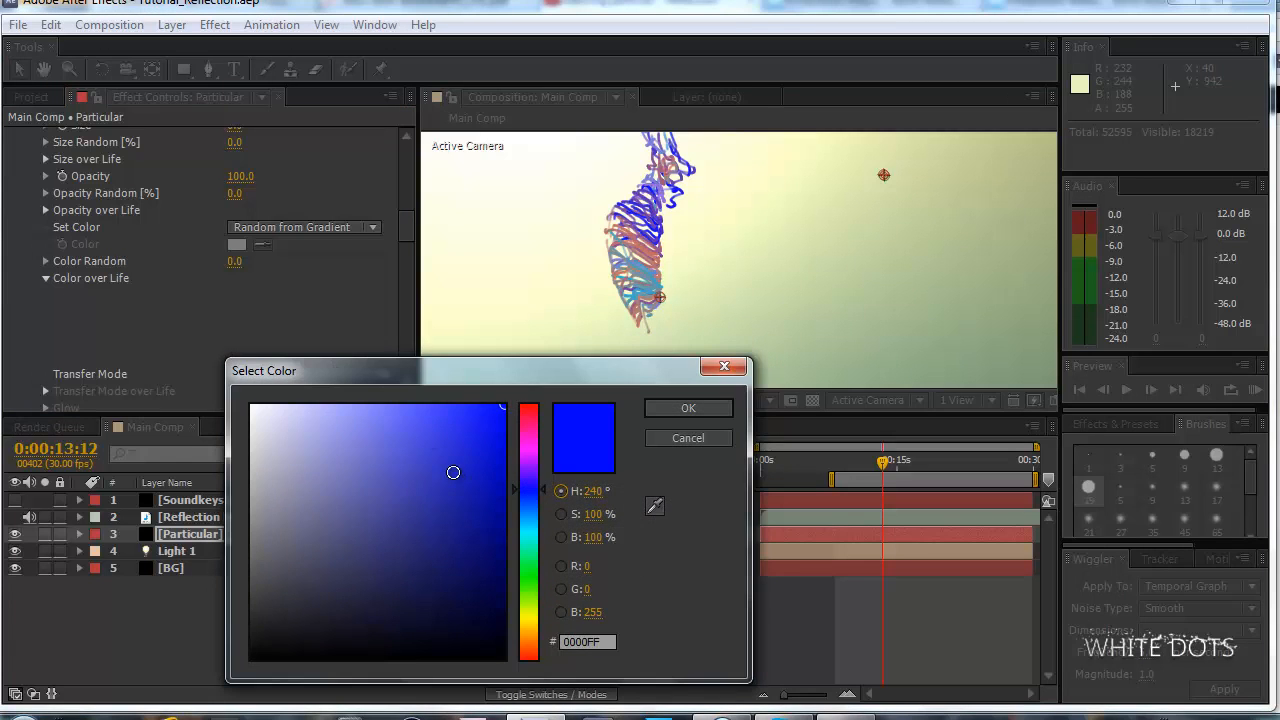
{"action": "left_click", "coordinate": [379, 510]}
{"action": "left_click_drag", "start_coordinate": [366, 509], "coordinate": [340, 431]}
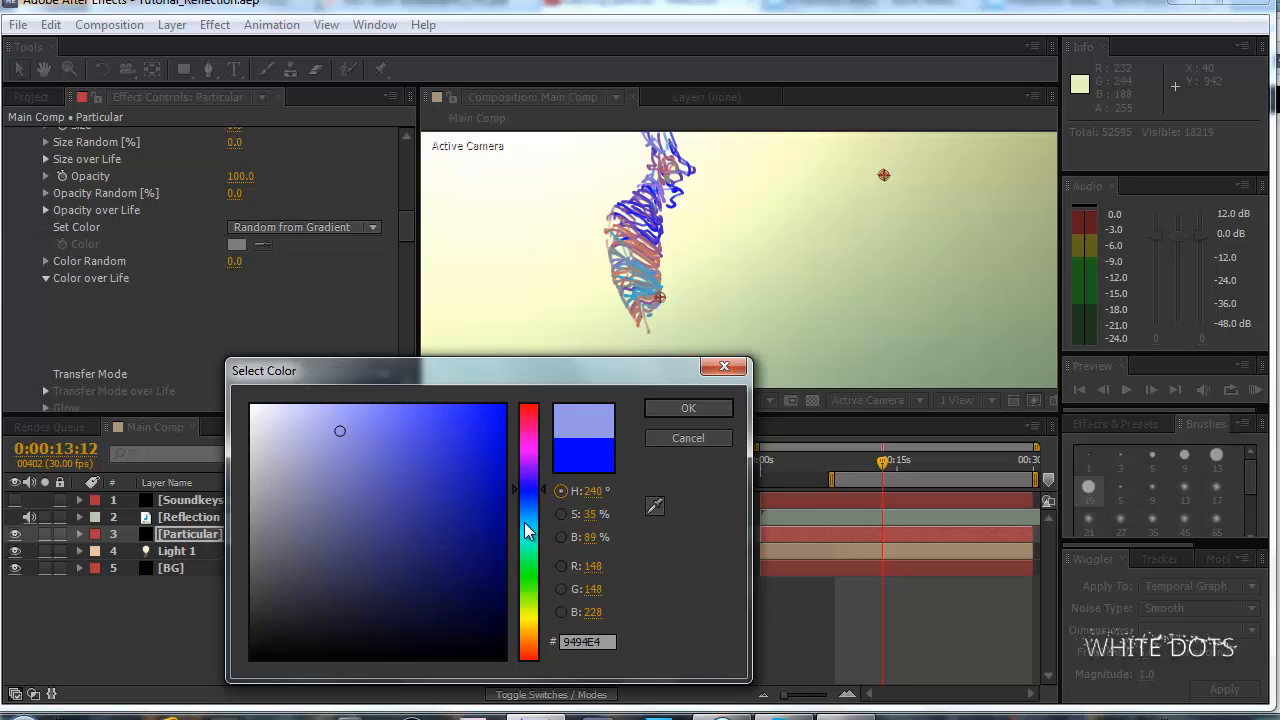
{"action": "left_click_drag", "start_coordinate": [537, 502], "coordinate": [536, 574]}
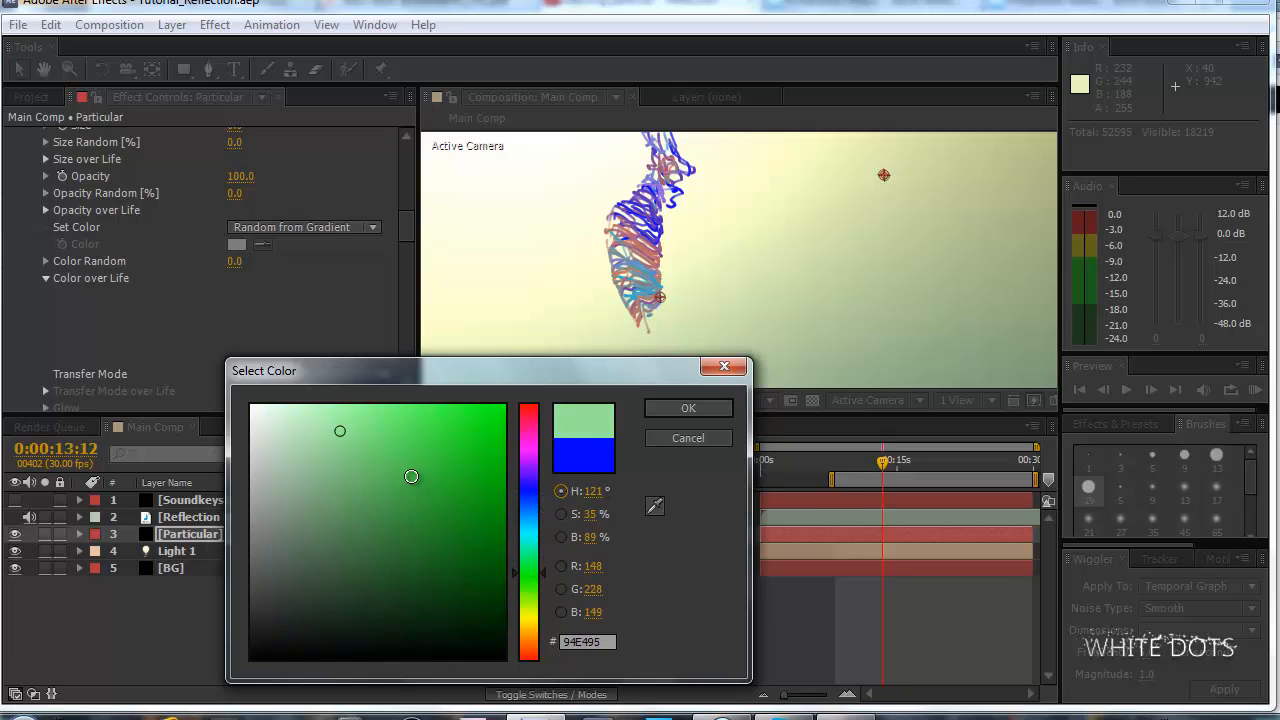
{"action": "left_click", "coordinate": [450, 465]}
{"action": "left_click", "coordinate": [706, 406]}
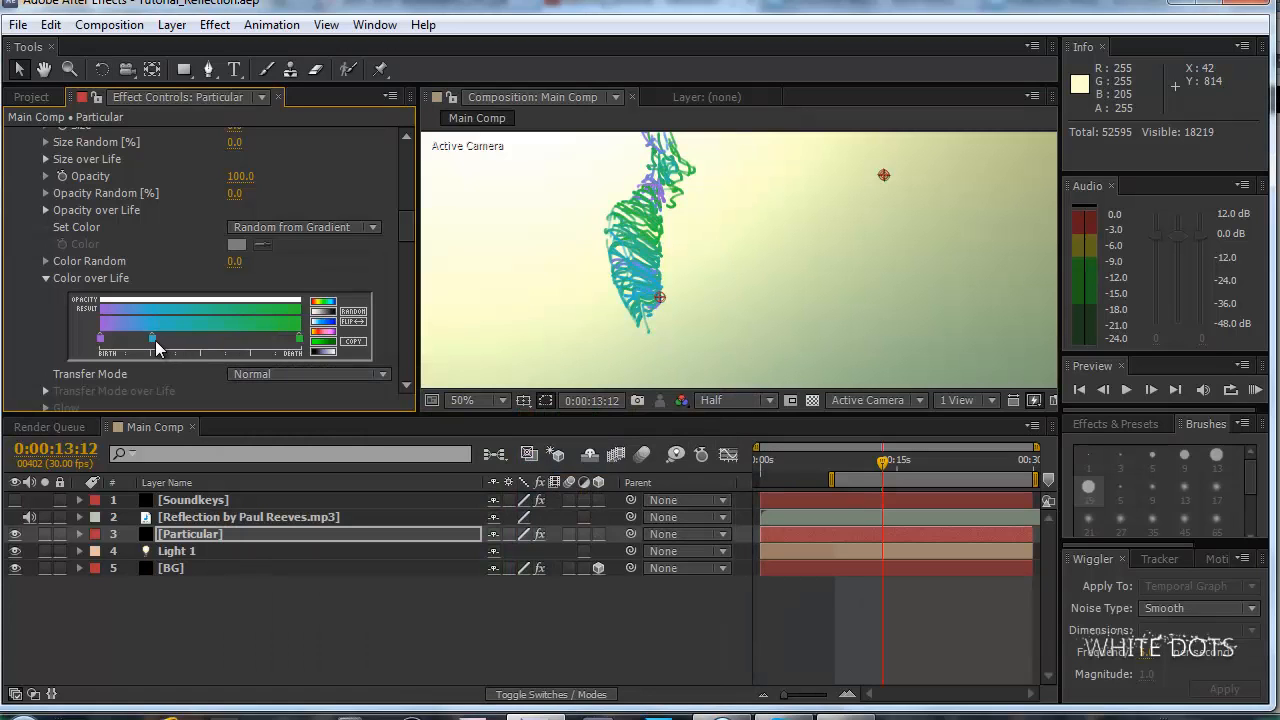
Shift the cyan gradient stop to the middle of the gradient and recolor the purple birth stop to pinkish red.
{"action": "left_click_drag", "start_coordinate": [155, 340], "coordinate": [205, 340]}
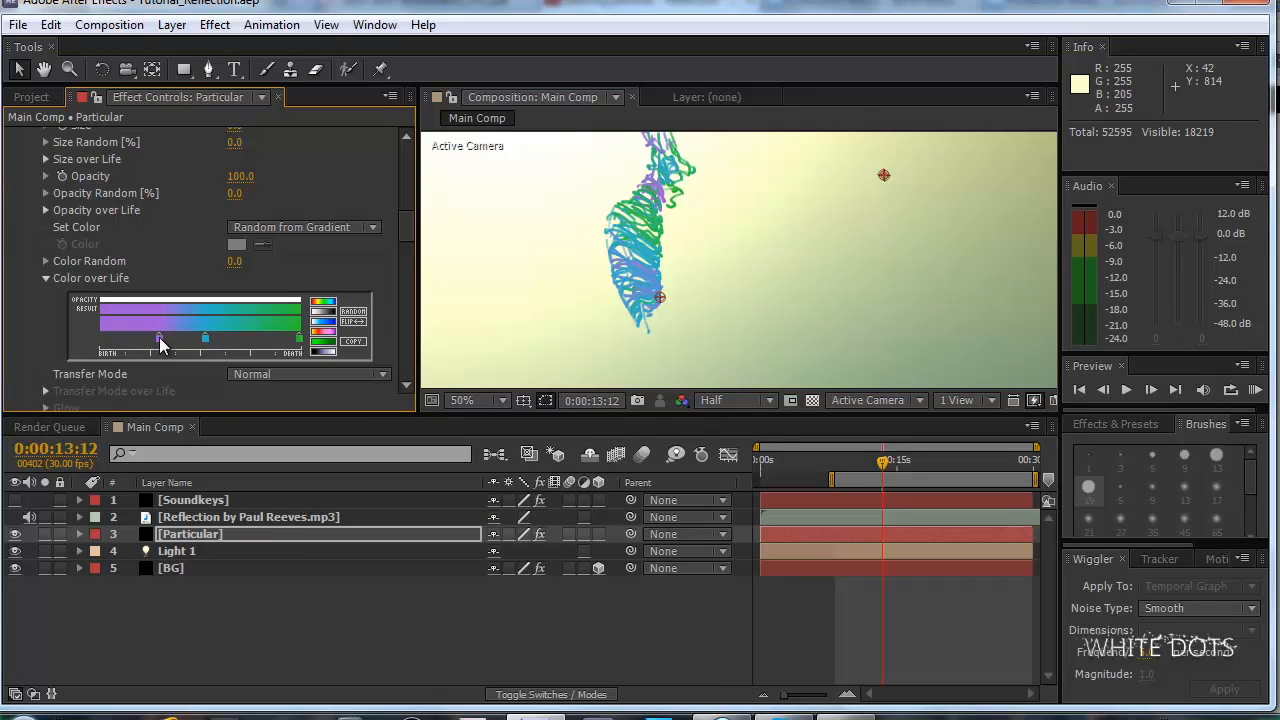
{"action": "double_click", "coordinate": [106, 339]}
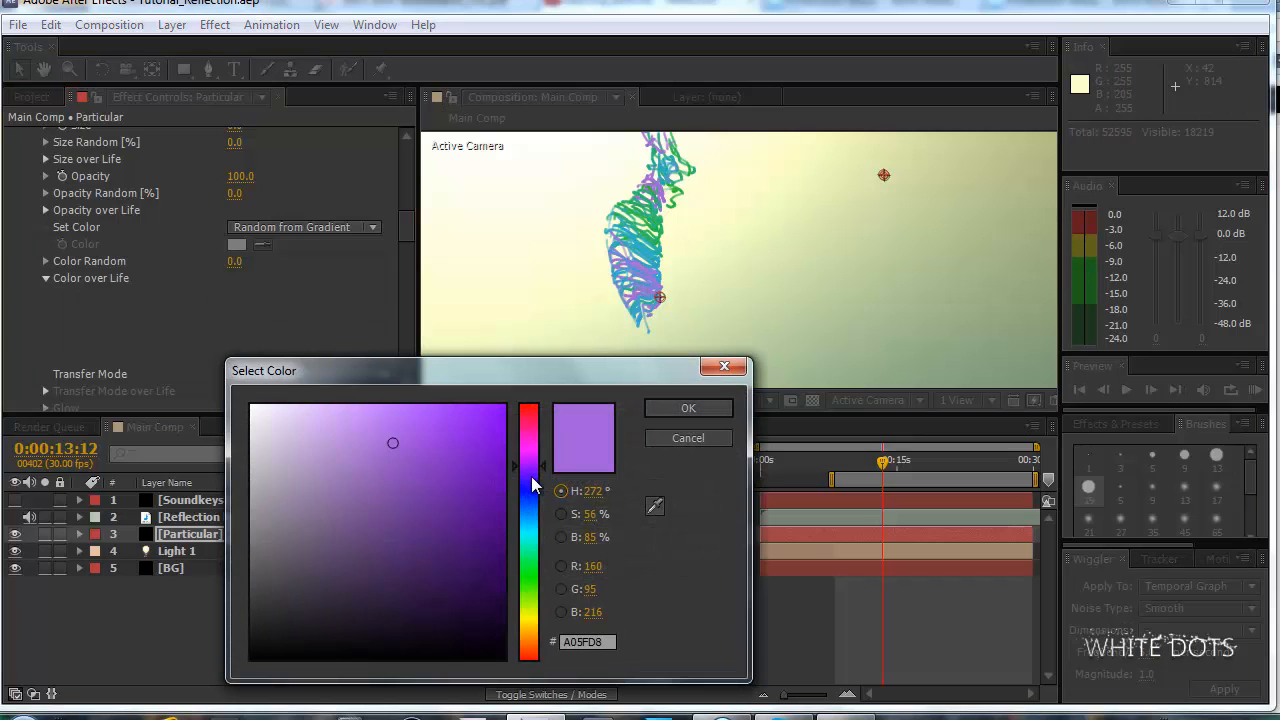
{"action": "left_click_drag", "start_coordinate": [547, 481], "coordinate": [547, 436]}
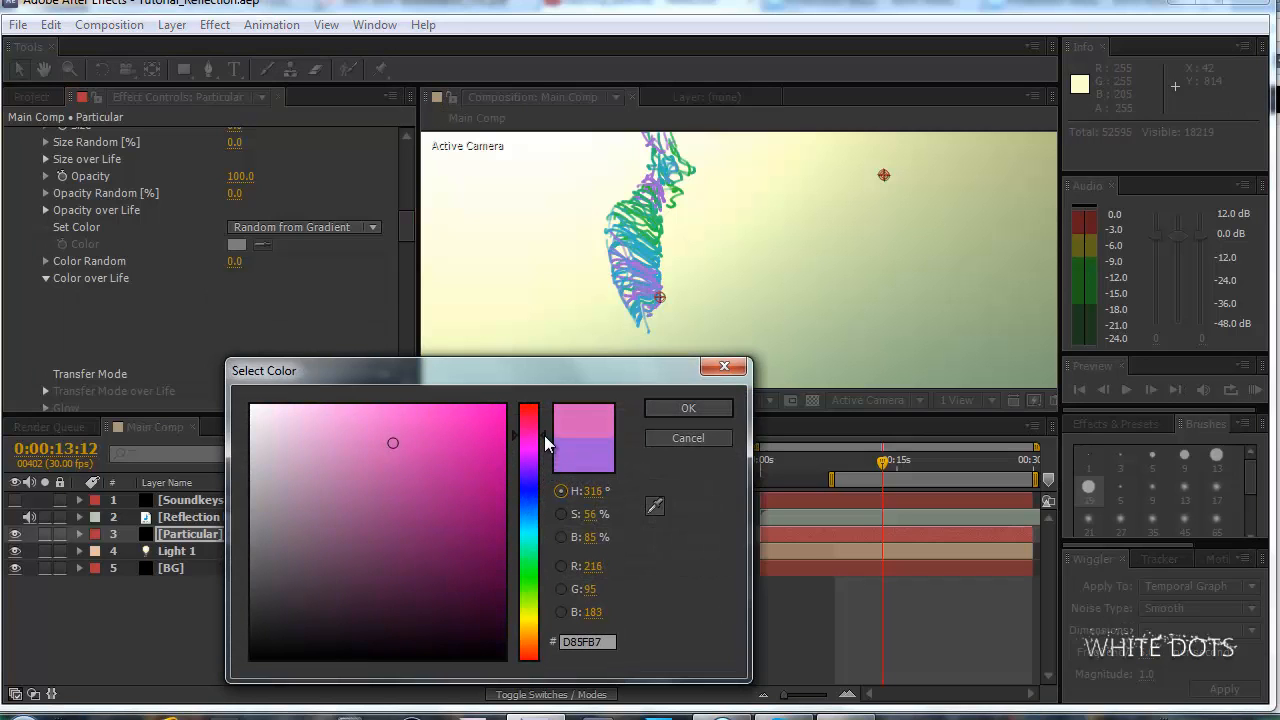
{"action": "left_click_drag", "start_coordinate": [385, 432], "coordinate": [374, 414]}
{"action": "left_click_drag", "start_coordinate": [528, 456], "coordinate": [529, 418]}
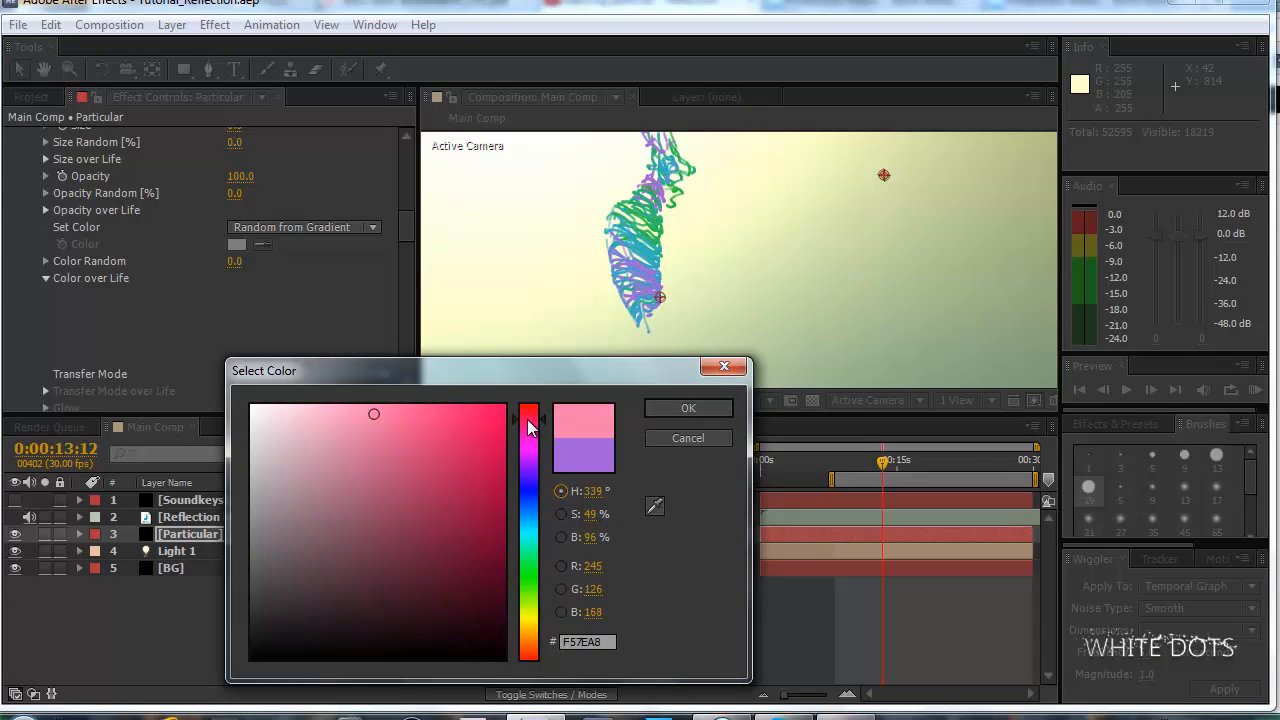
{"action": "left_click", "coordinate": [442, 414]}
{"action": "left_click", "coordinate": [656, 406]}
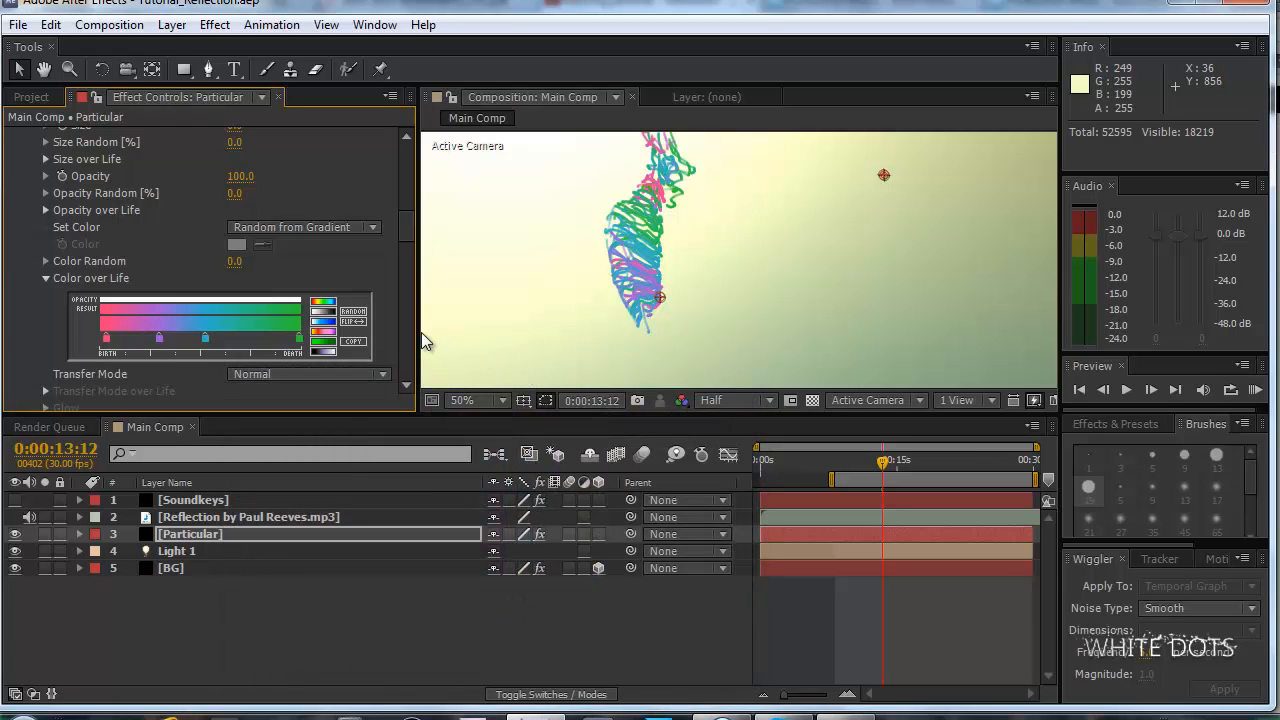
Replace the pink and purple stops of the Color over Life gradient with a single dark blue stop near birth.
{"action": "scroll", "coordinate": [527, 285], "scroll_direction": "down", "scroll_amount": 1}
{"action": "scroll", "coordinate": [534, 285], "scroll_direction": "up", "scroll_amount": 2}
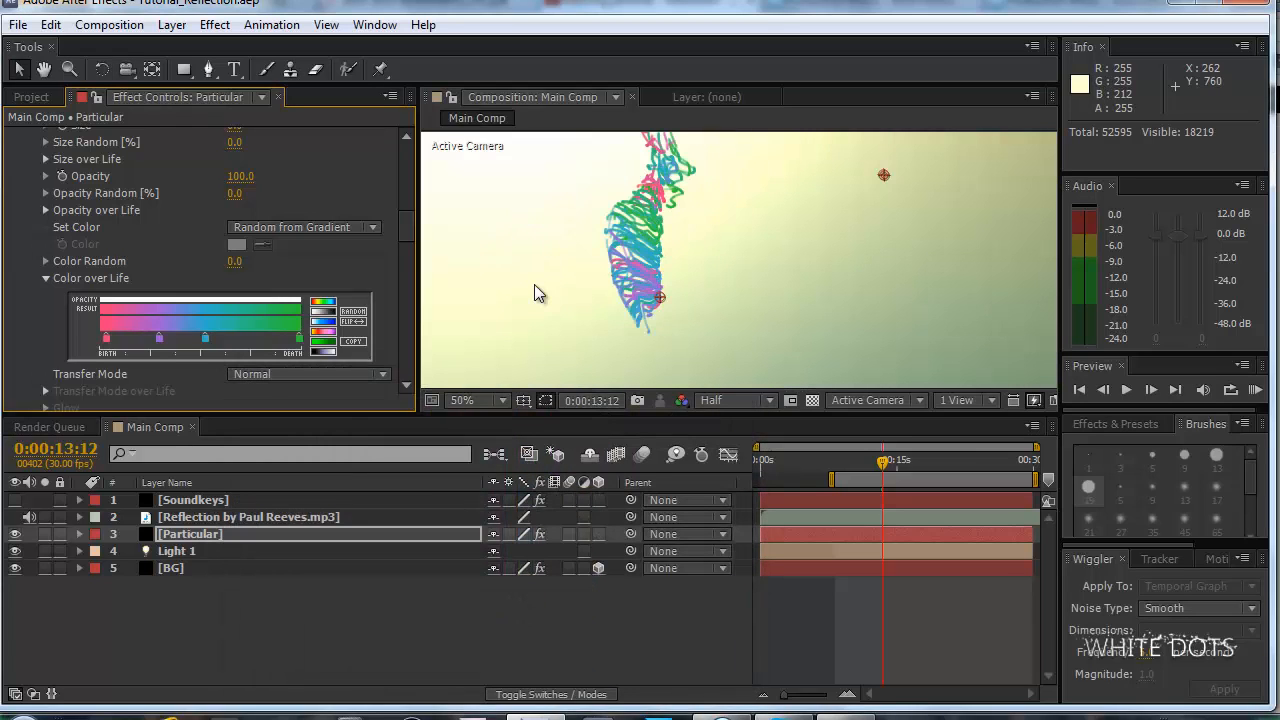
{"action": "left_click", "coordinate": [107, 340]}
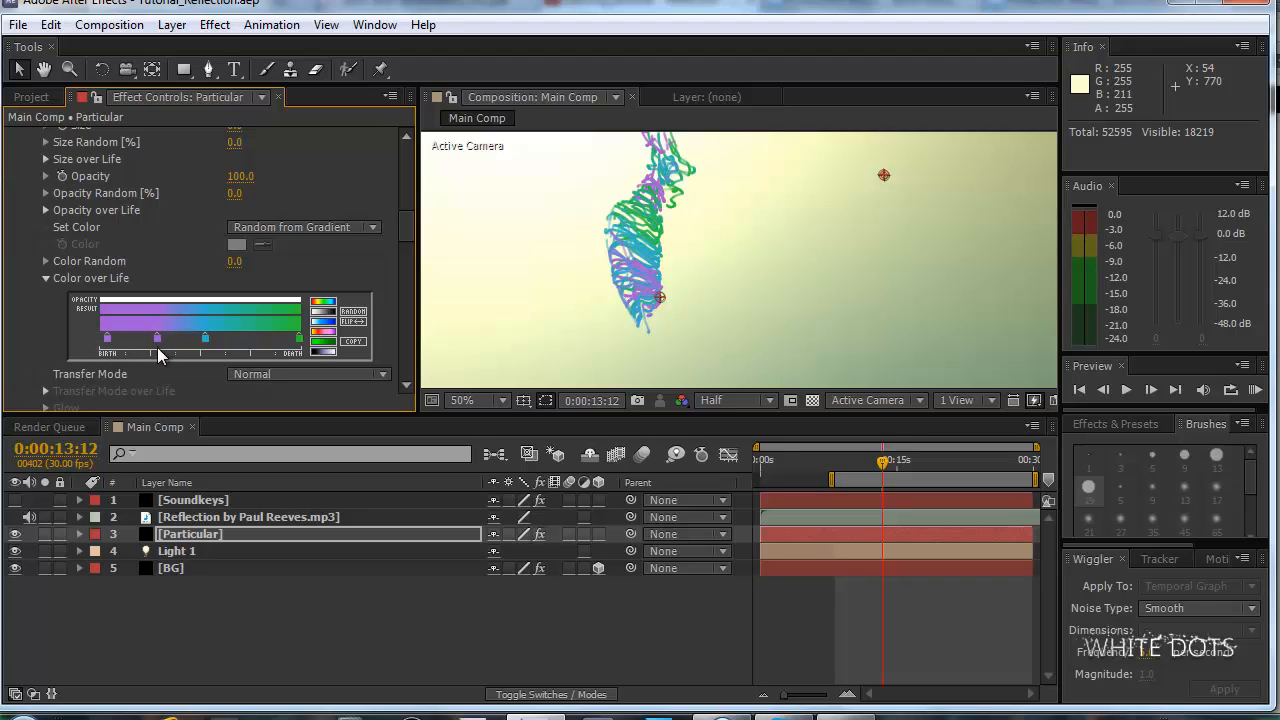
{"action": "double_click", "coordinate": [108, 339]}
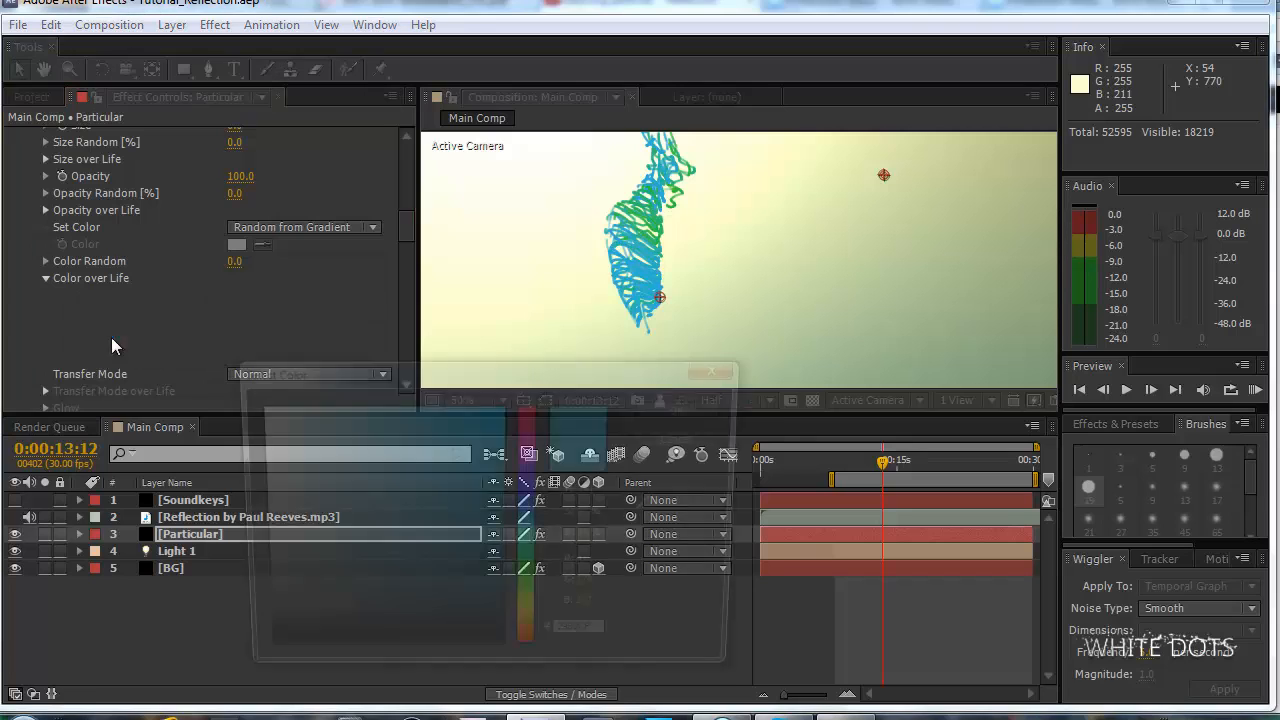
{"action": "left_click_drag", "start_coordinate": [527, 516], "coordinate": [534, 506]}
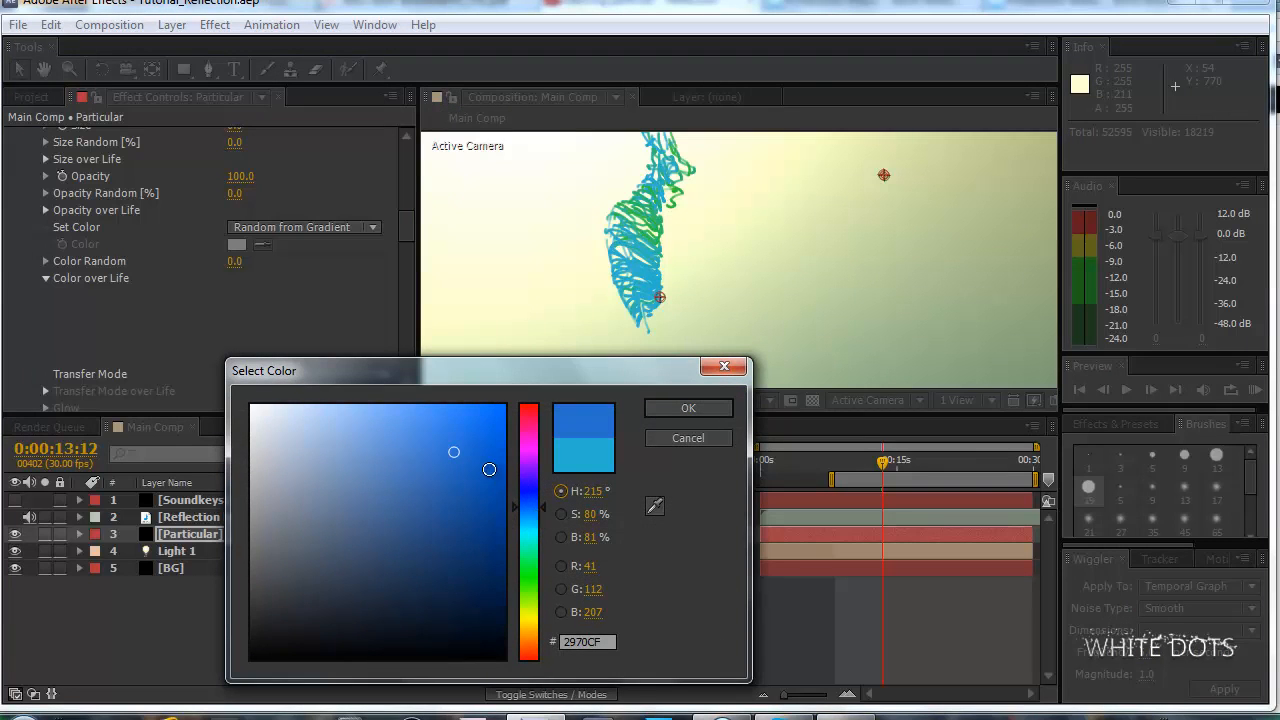
{"action": "left_click_drag", "start_coordinate": [489, 469], "coordinate": [499, 504]}
{"action": "left_click", "coordinate": [663, 412]}
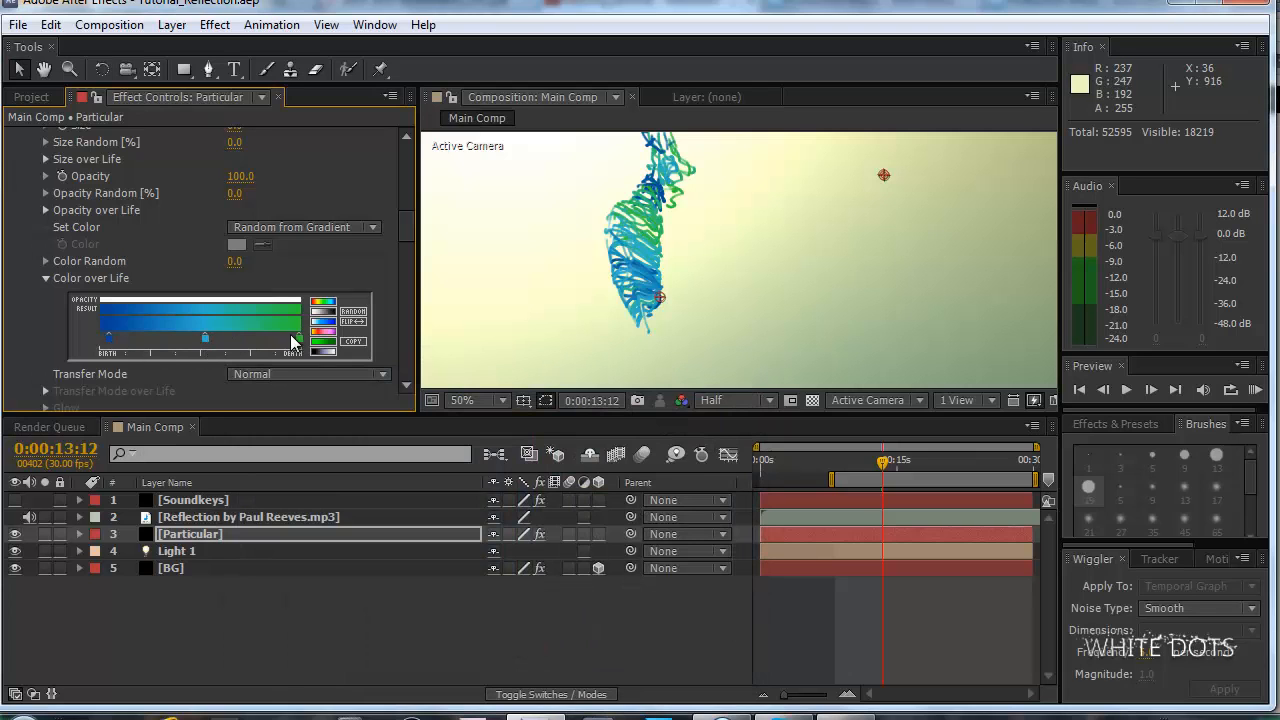
Move the green death stop slightly inward, recolor it to a muted green, 42AB44, and add a matching stop beside it.
{"action": "left_click_drag", "start_coordinate": [299, 344], "coordinate": [280, 344]}
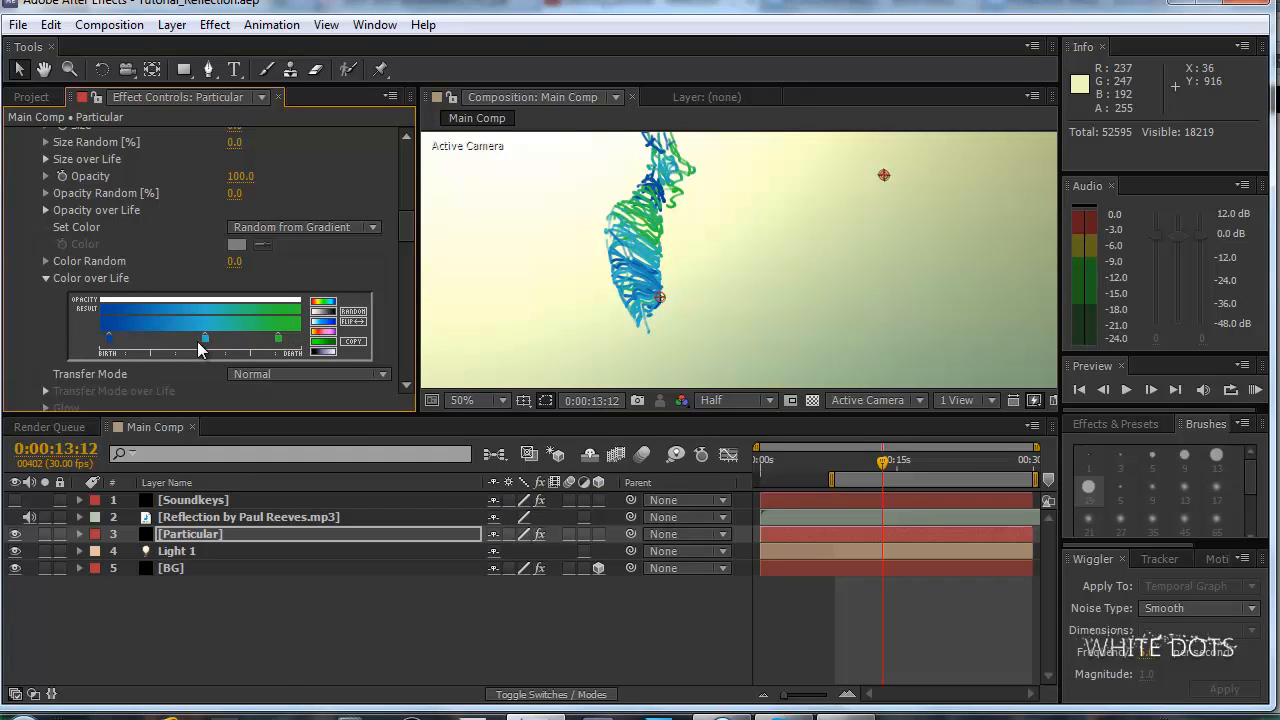
{"action": "double_click", "coordinate": [279, 341]}
{"action": "mouse_move", "coordinate": [400, 402]}
{"action": "left_mouse_down"}
{"action": "mouse_move", "coordinate": [434, 486]}
{"action": "mouse_move", "coordinate": [407, 488]}
{"action": "left_mouse_up"}
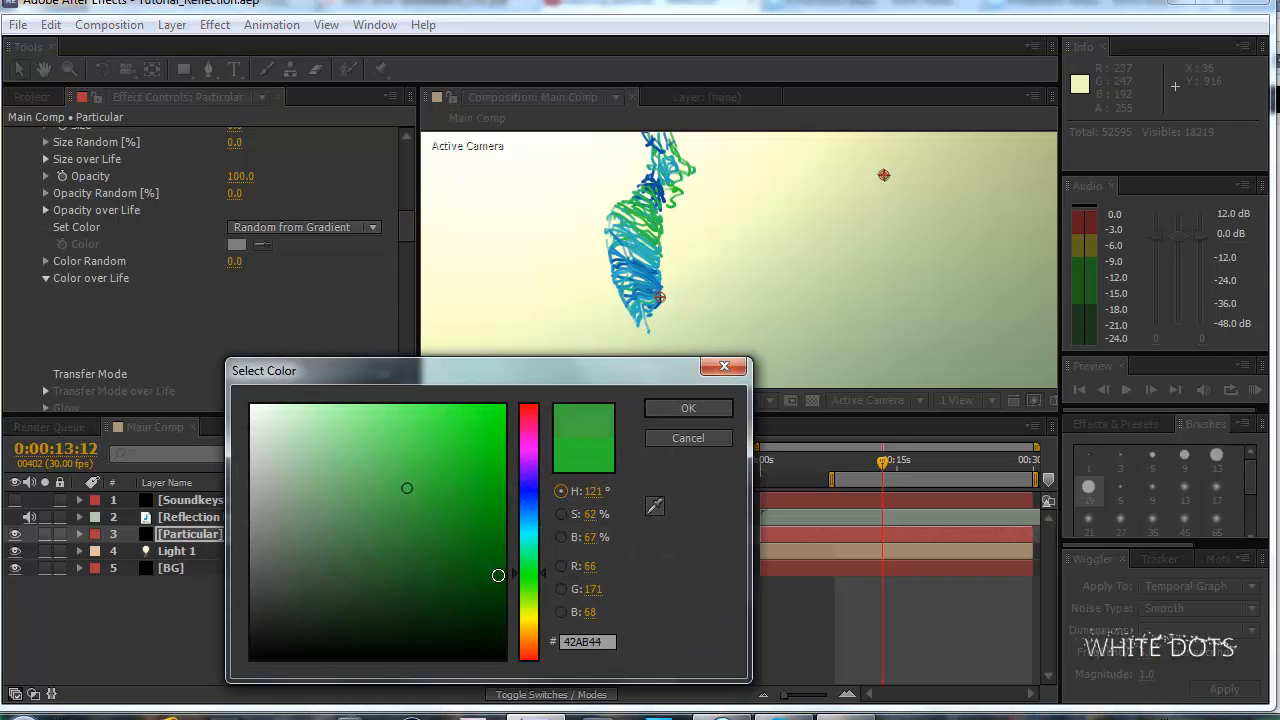
{"action": "left_click", "coordinate": [700, 412]}
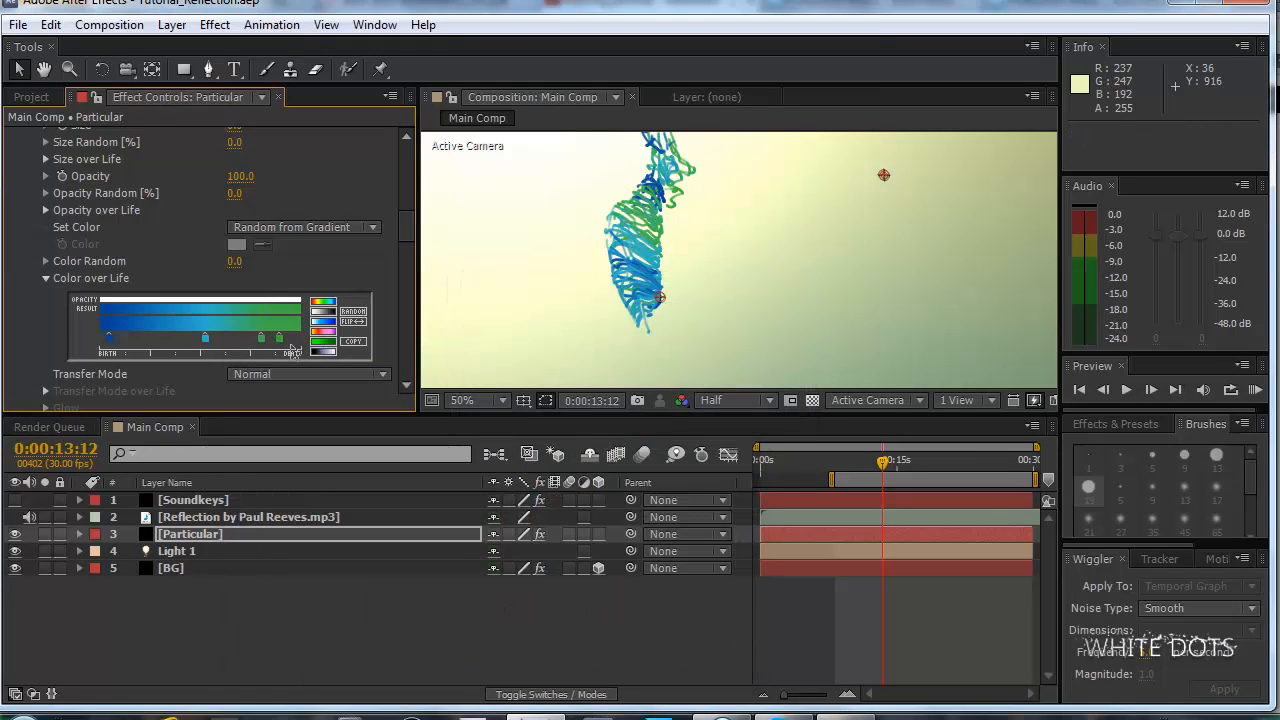
Move the outermost green stop to the death end of the gradient and recolor it yellow-green, B9D80F.
{"action": "left_click_drag", "start_coordinate": [291, 349], "coordinate": [311, 345]}
{"action": "double_click", "coordinate": [300, 341]}
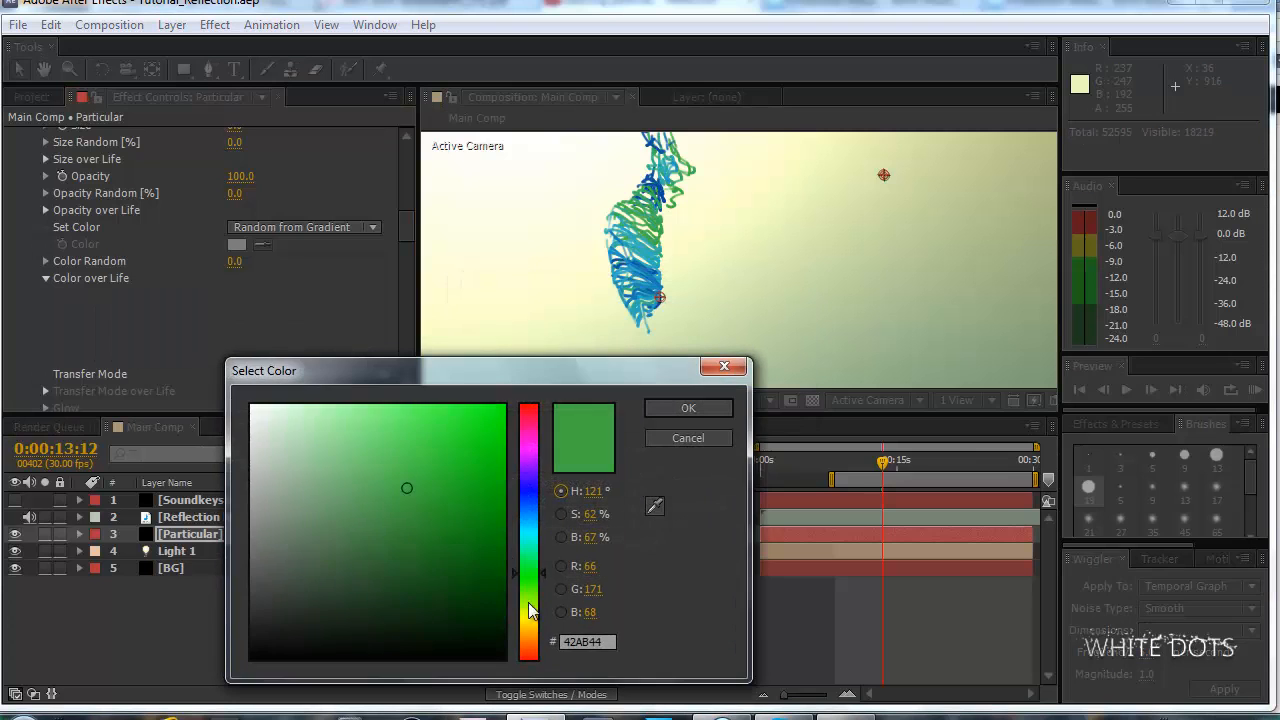
{"action": "left_click", "coordinate": [530, 610]}
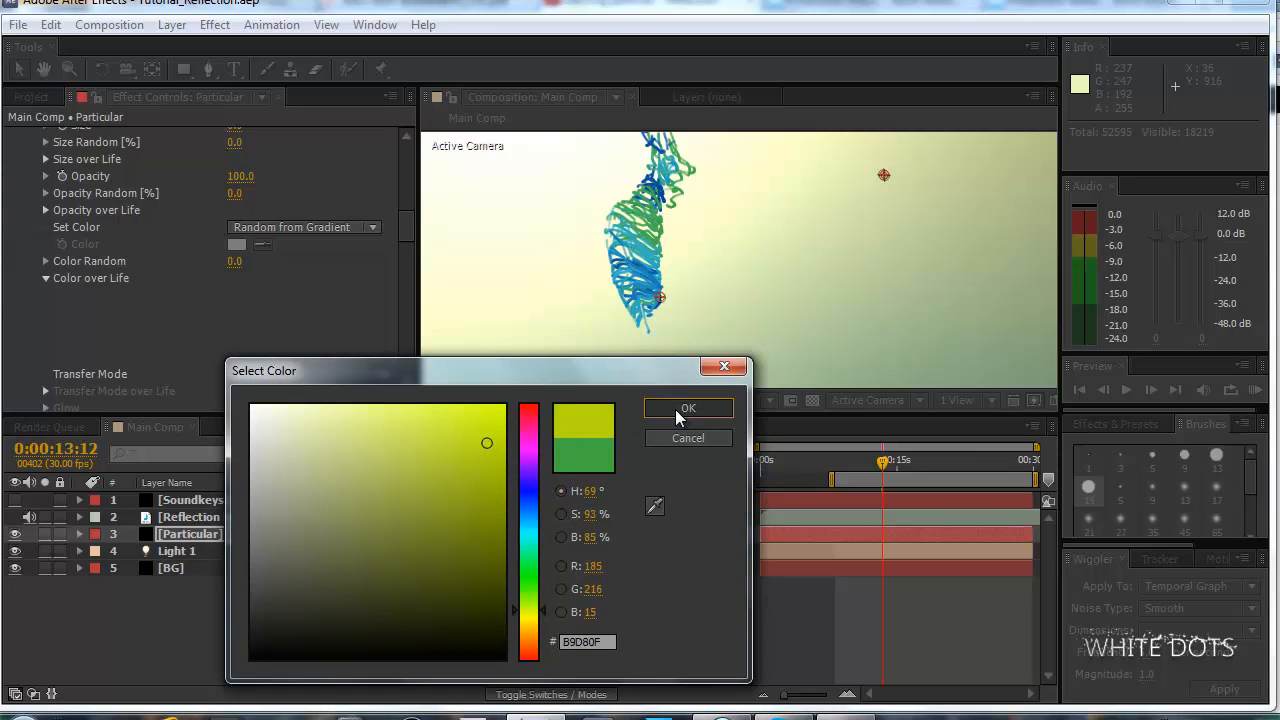
{"action": "left_click", "coordinate": [680, 410]}
Shift the cyan stop and the inner green stop of the Color over Life gradient toward birth.
{"action": "key", "text": "comma"}
{"action": "key", "text": "comma"}
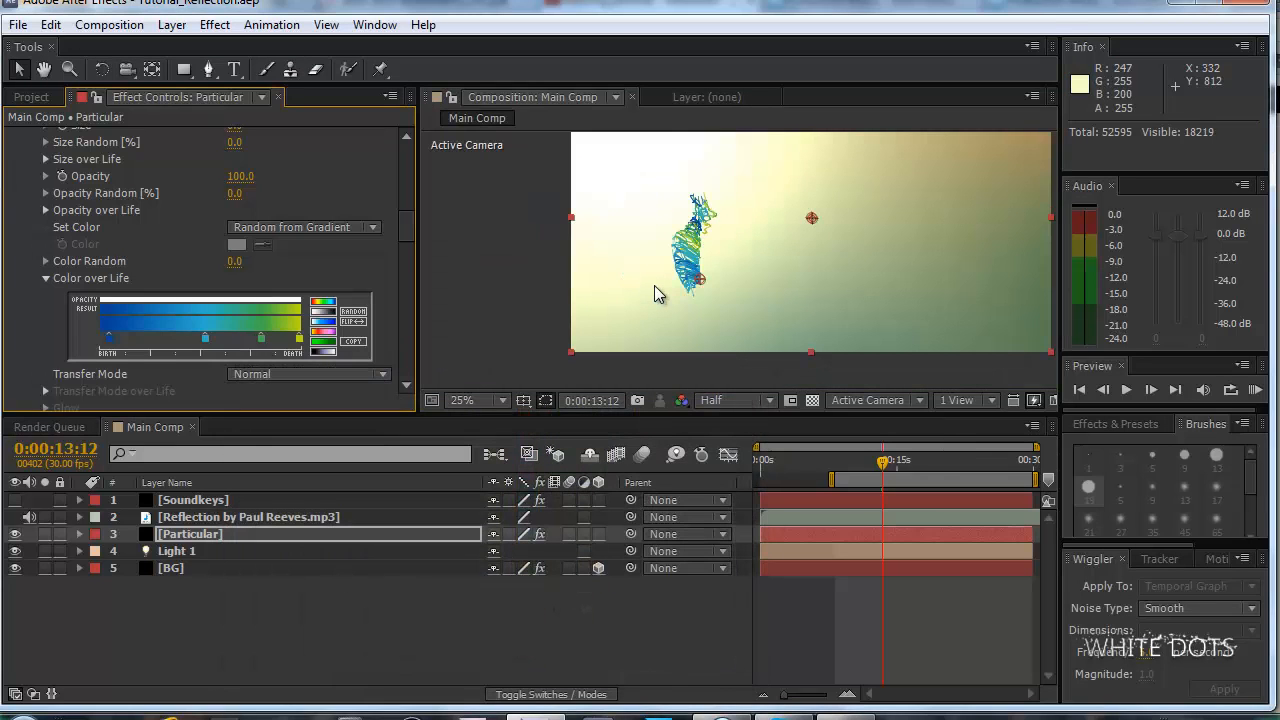
{"action": "scroll", "coordinate": [655, 287], "scroll_direction": "up", "scroll_amount": 2}
{"action": "left_click_drag", "start_coordinate": [659, 248], "coordinate": [688, 262]}
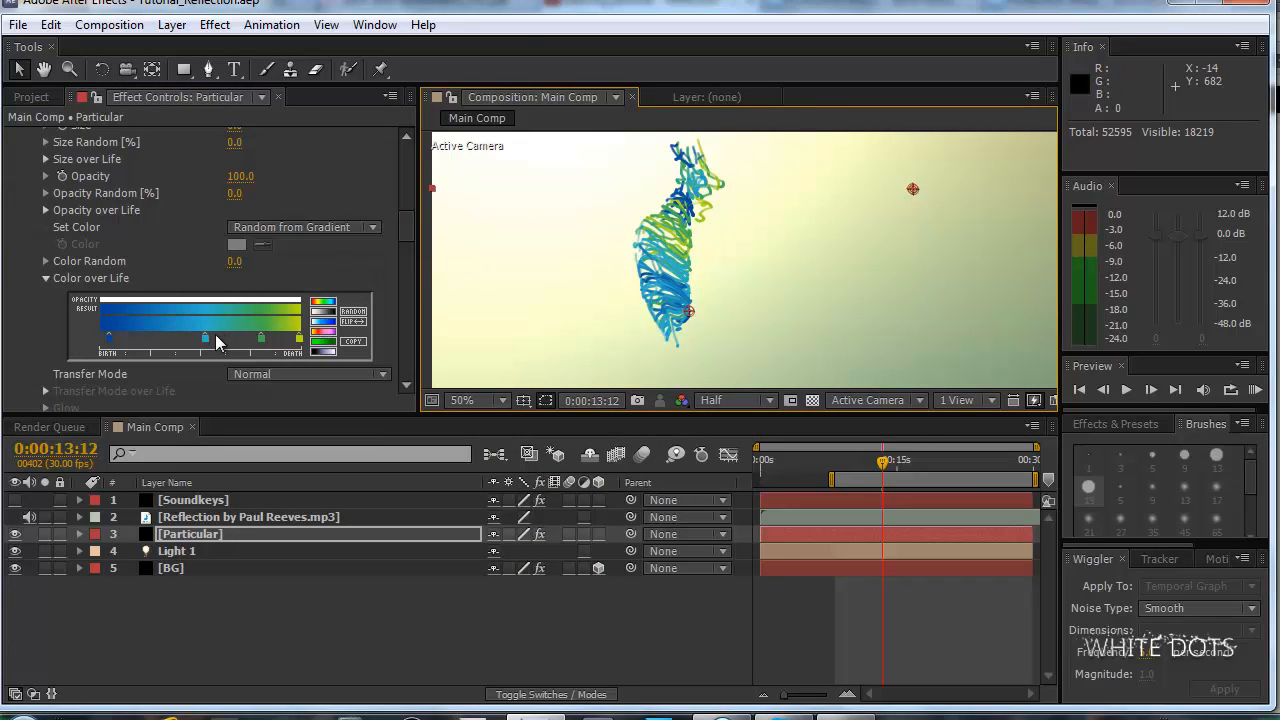
{"action": "left_click_drag", "start_coordinate": [205, 340], "coordinate": [173, 342]}
{"action": "left_click_drag", "start_coordinate": [261, 340], "coordinate": [183, 342]}
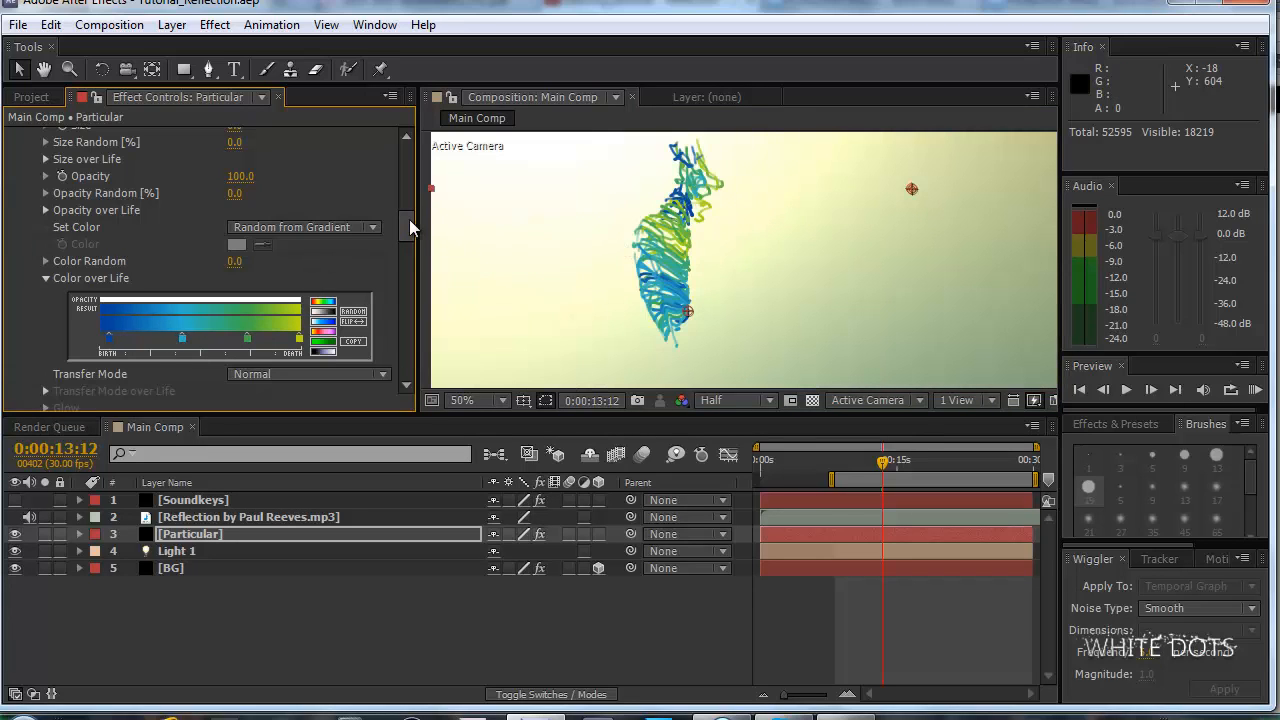
Collapse the Physics group in the Particular effect settings.
{"action": "left_click_drag", "start_coordinate": [409, 219], "coordinate": [413, 257]}
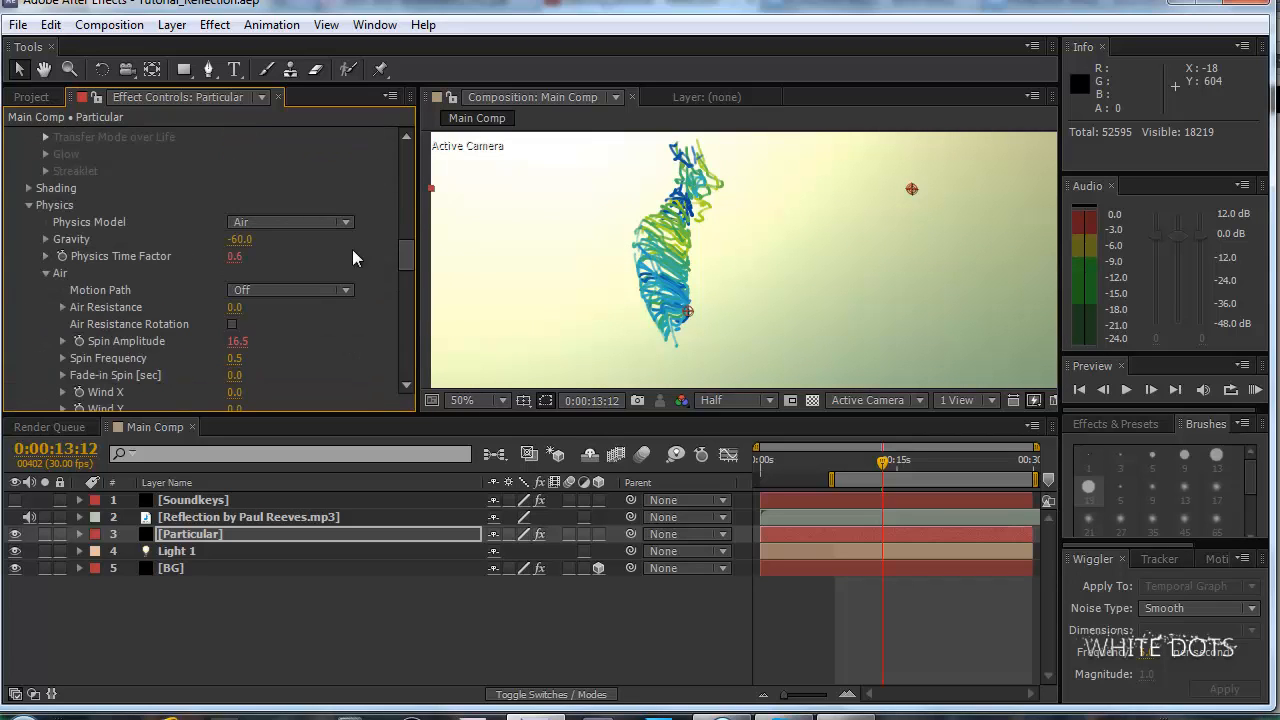
{"action": "left_click", "coordinate": [30, 206]}
{"action": "scroll", "coordinate": [35, 213], "scroll_direction": "up", "scroll_amount": 5}
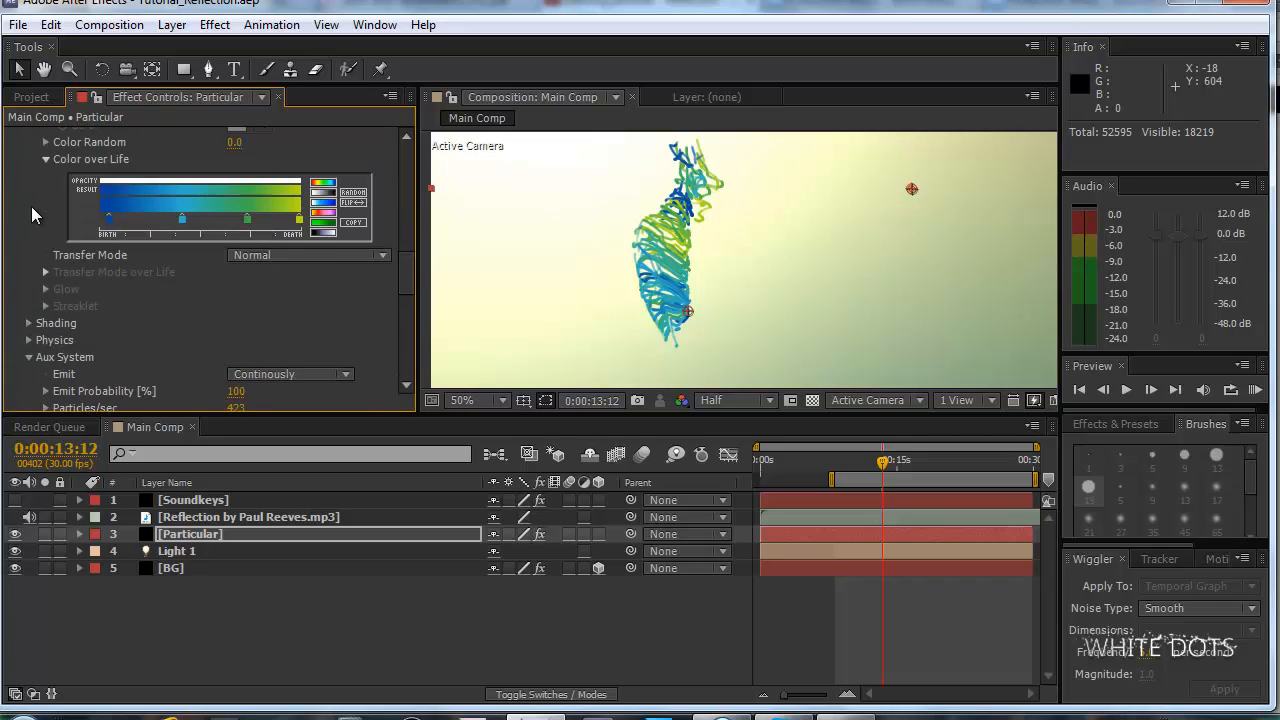
Set the composition preview to Full resolution and inspect the particle strands at 100% magnification.
{"action": "scroll", "coordinate": [612, 258], "scroll_direction": "up", "scroll_amount": 2}
{"action": "scroll", "coordinate": [636, 278], "scroll_direction": "down", "scroll_amount": 1}
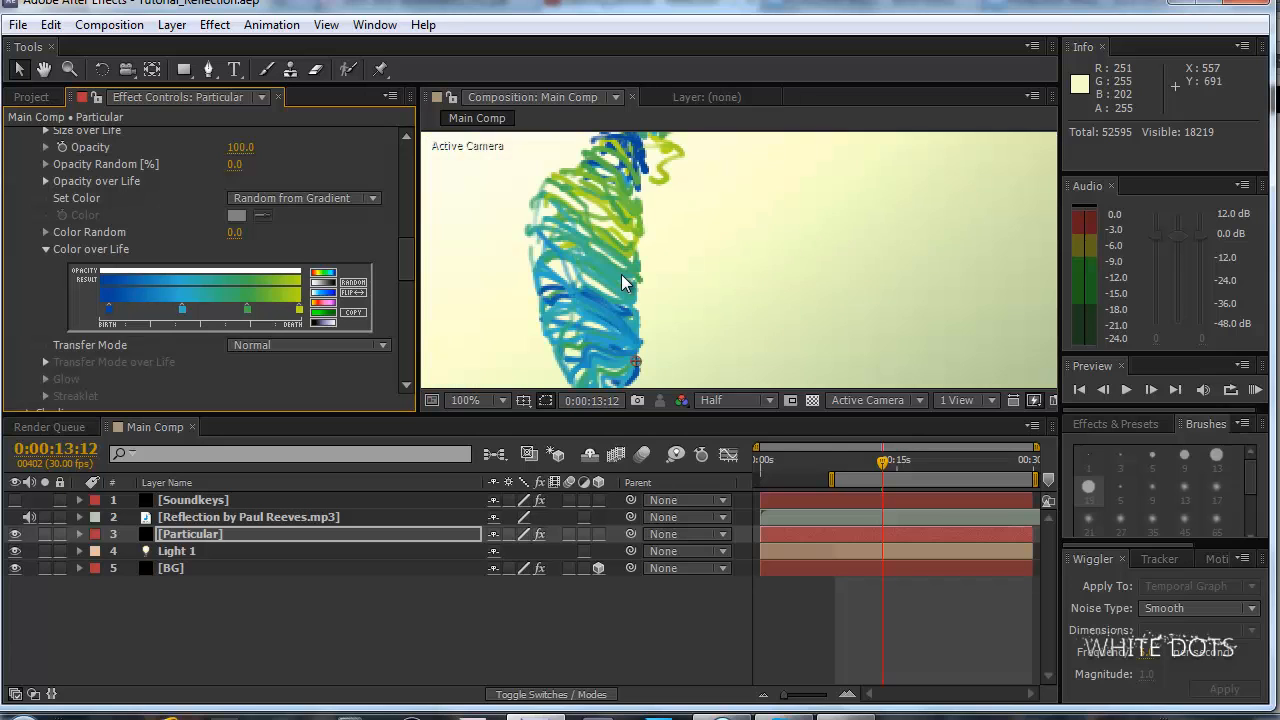
{"action": "left_click", "coordinate": [714, 400]}
{"action": "left_click", "coordinate": [737, 455]}
{"action": "left_click_drag", "start_coordinate": [763, 248], "coordinate": [766, 223]}
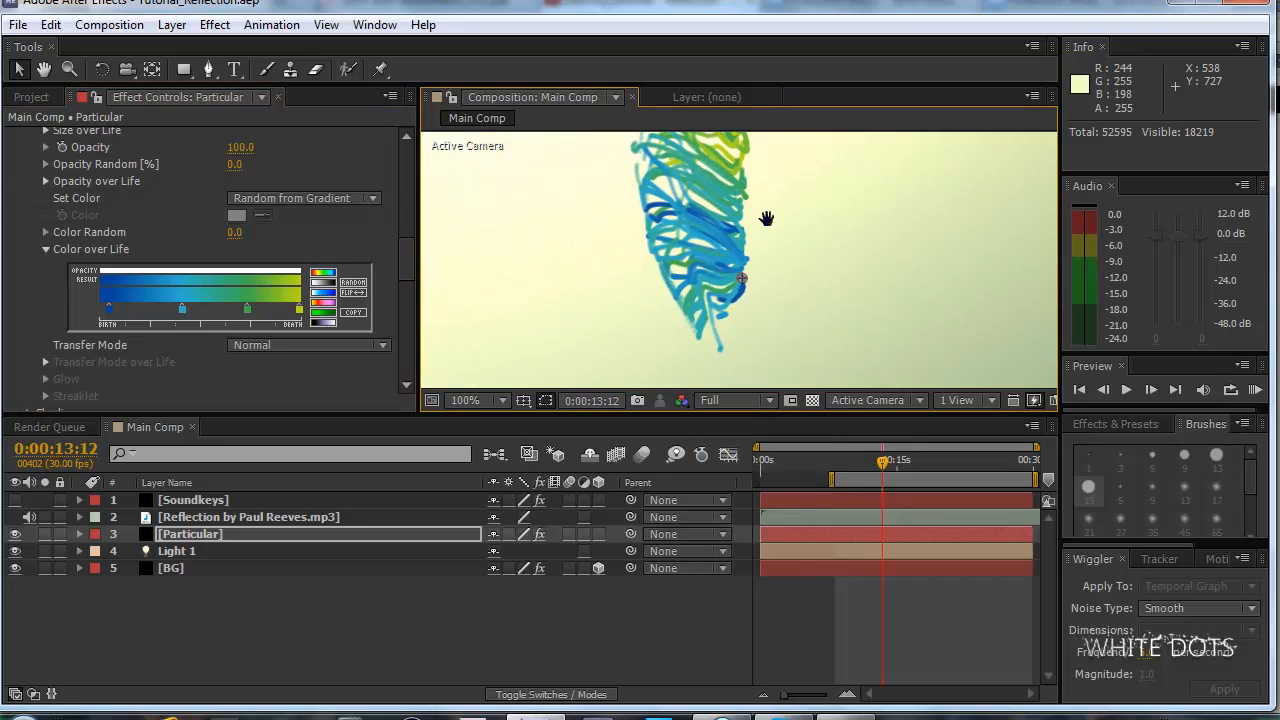
Switch to the Dancing particles - Reflection video on YouTube and jump to 0:53 to compare the strand colors.
{"action": "left_click", "coordinate": [600, 716]}
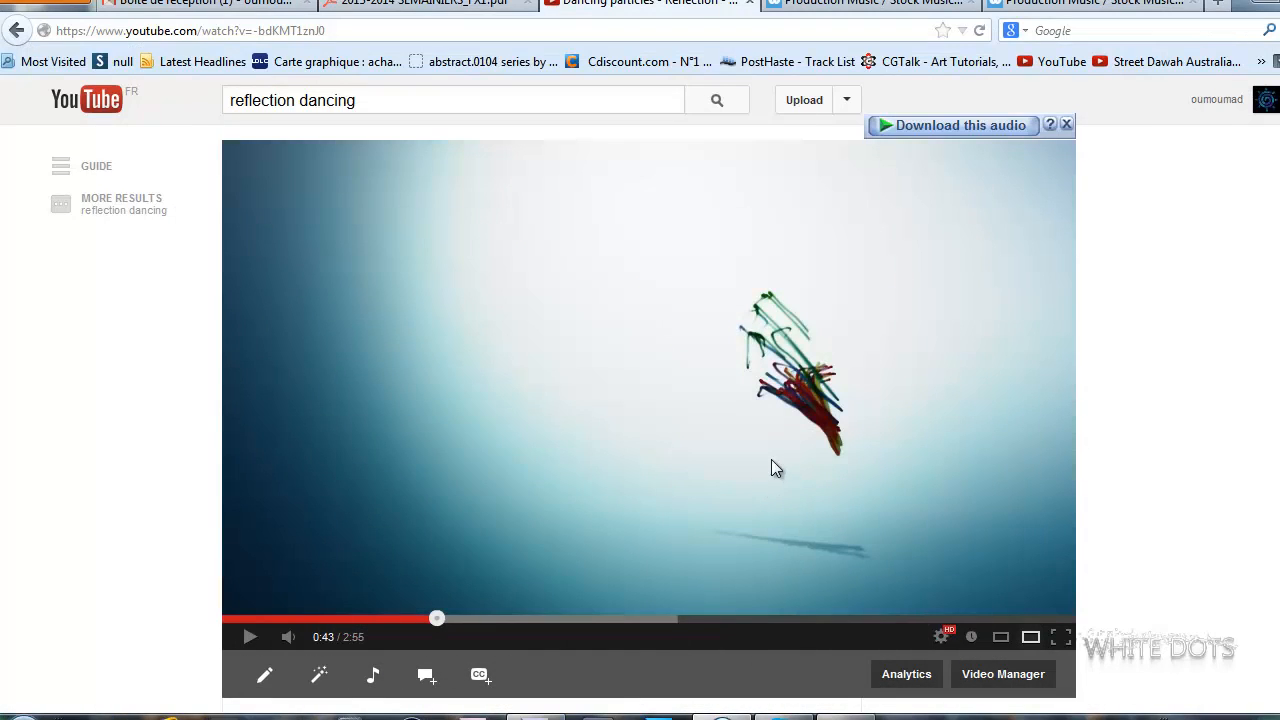
{"action": "left_click", "coordinate": [484, 619]}
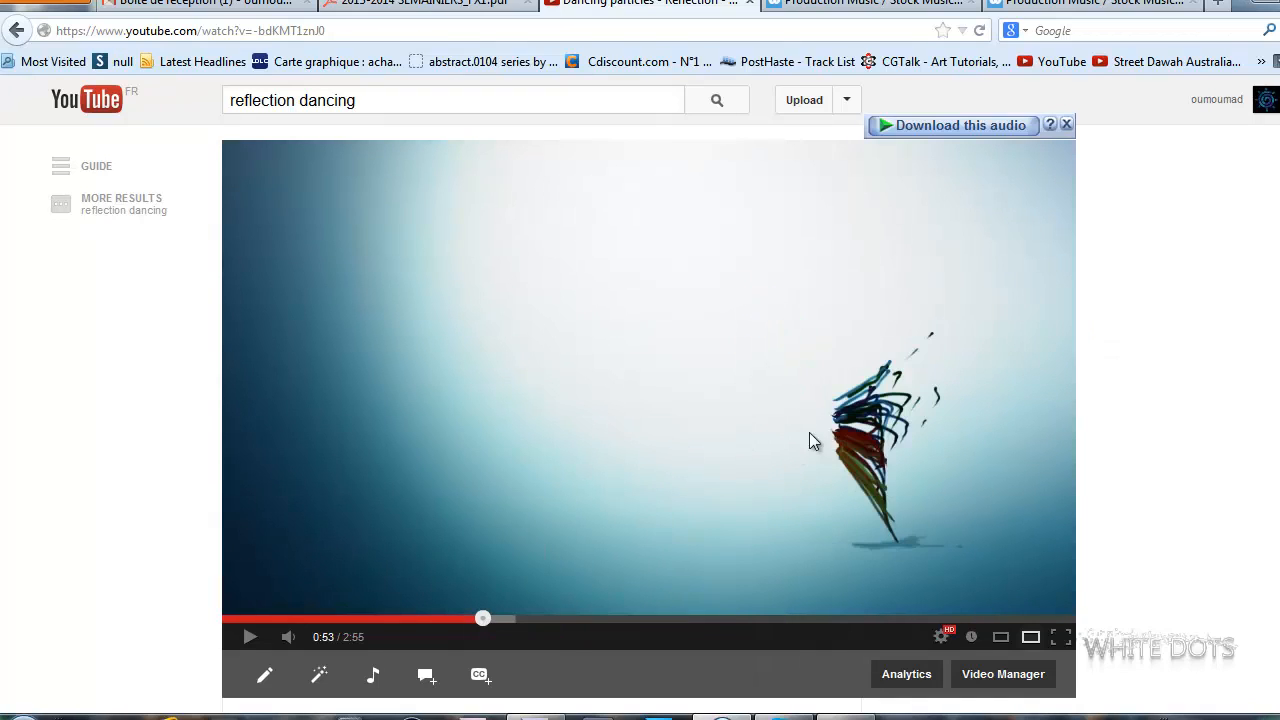
Compare the strand colors at 0:57 and at an earlier moment of the reference video.
{"action": "left_click", "coordinate": [500, 619]}
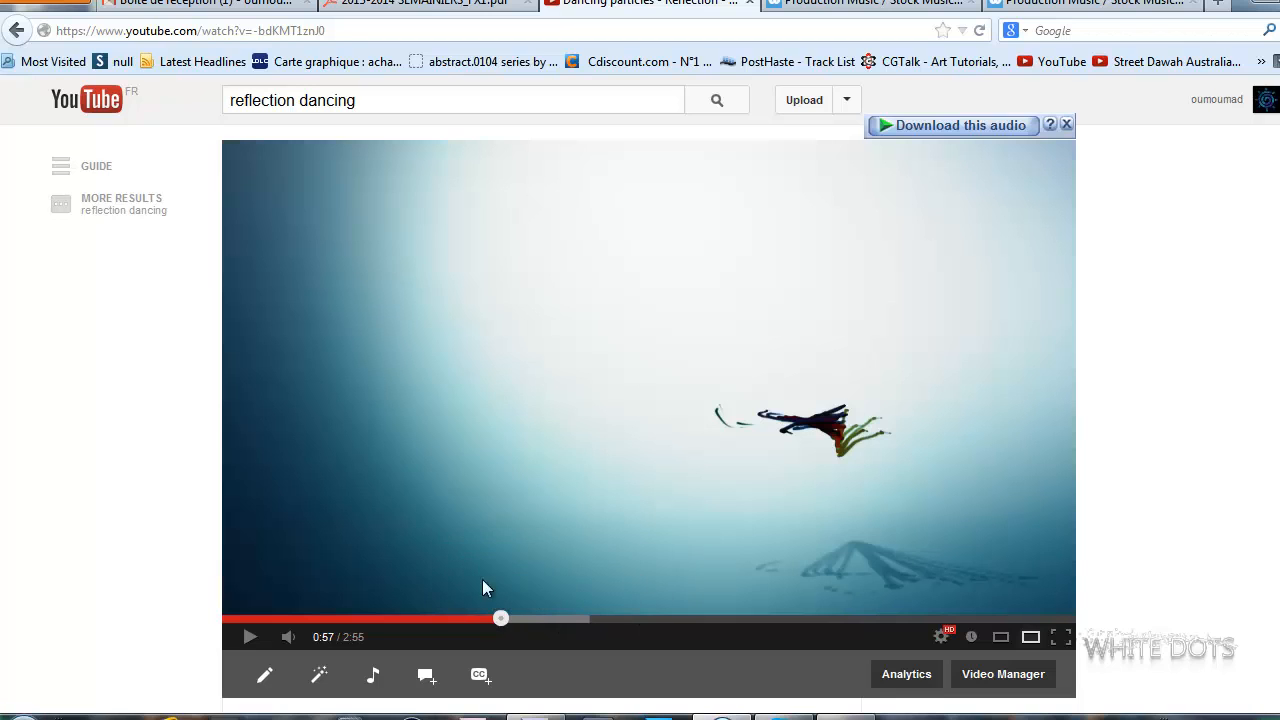
{"action": "left_click", "coordinate": [427, 619]}
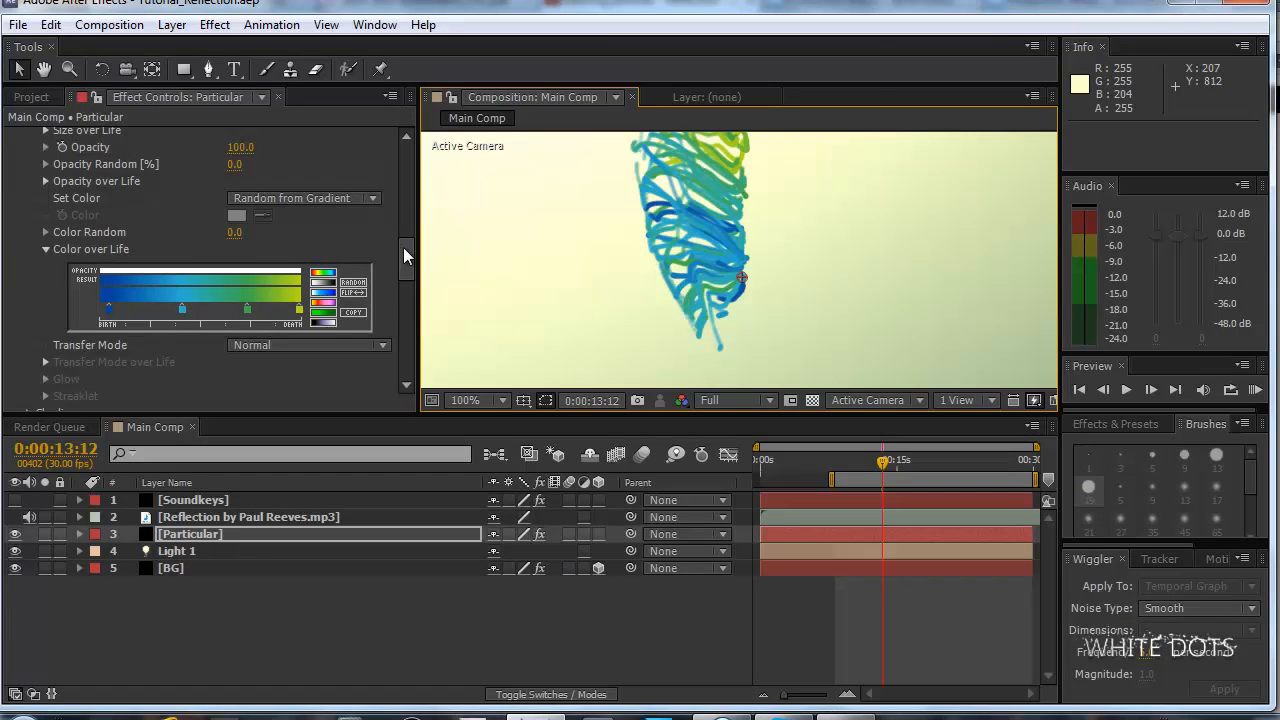
Return to After Effects, enlarge the effect settings area and collapse Particular's Emitter, Particle and Aux System groups.
{"action": "left_click_drag", "start_coordinate": [403, 247], "coordinate": [406, 257]}
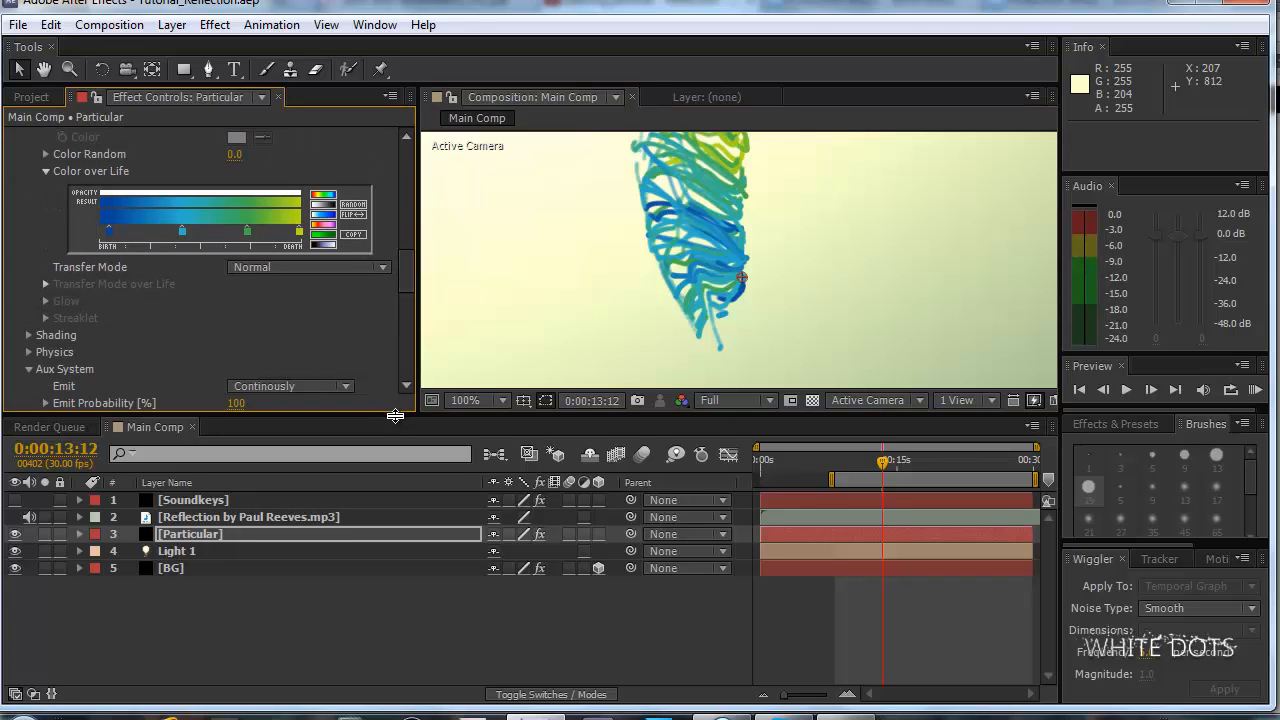
{"action": "left_click_drag", "start_coordinate": [395, 416], "coordinate": [401, 497]}
{"action": "left_click_drag", "start_coordinate": [403, 323], "coordinate": [401, 173]}
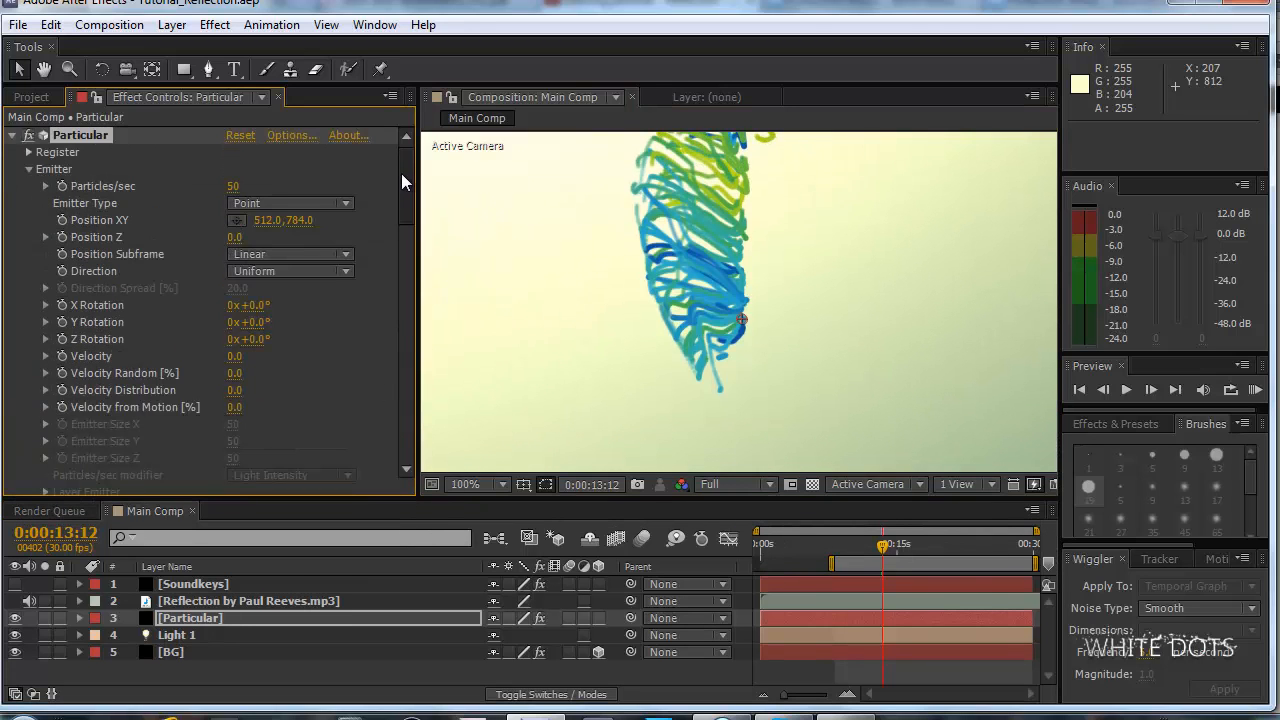
{"action": "left_click", "coordinate": [29, 169]}
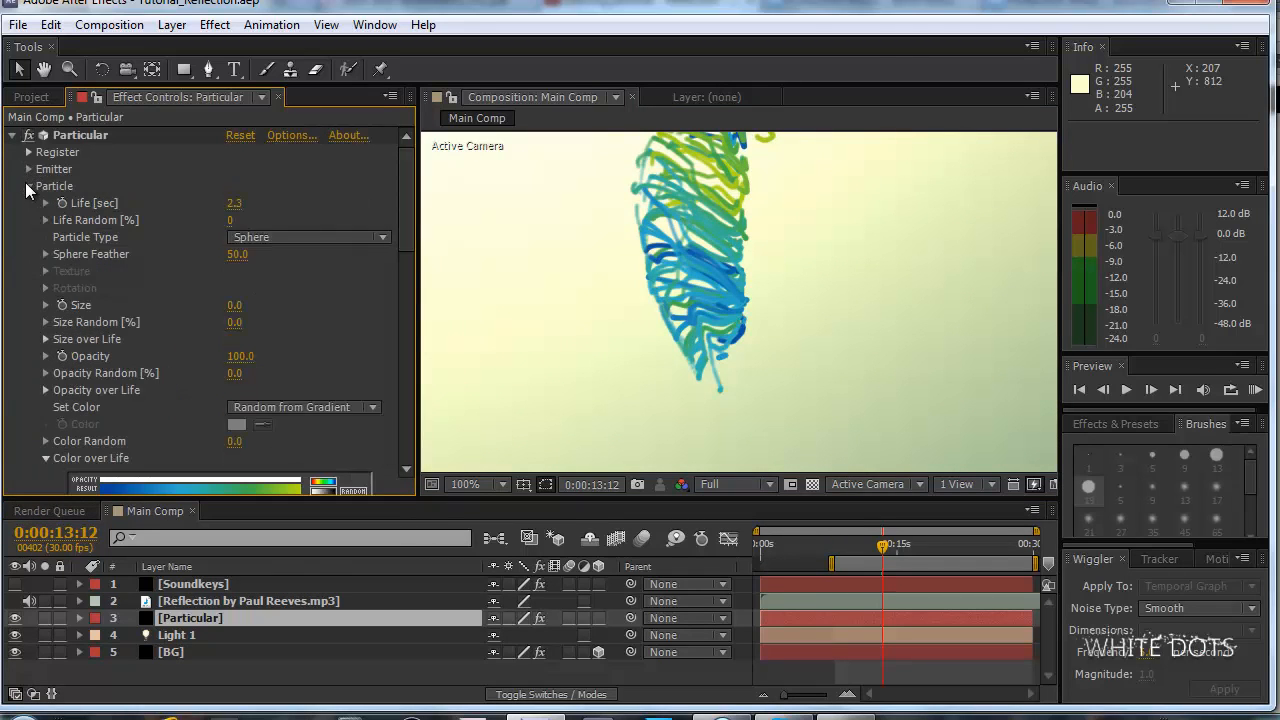
{"action": "left_click", "coordinate": [29, 186]}
{"action": "left_click", "coordinate": [29, 237]}
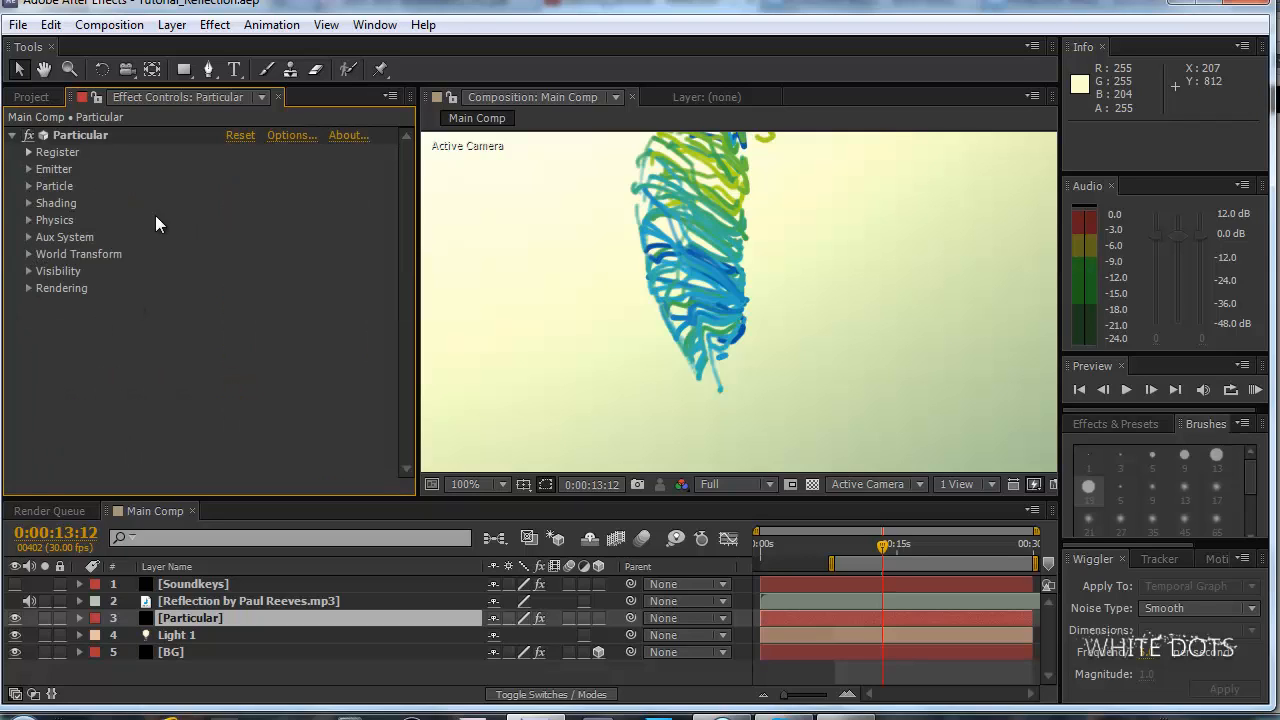
Expand Particular's Shading group and turn Shading on.
{"action": "left_click", "coordinate": [29, 203]}
{"action": "scroll", "coordinate": [640, 273], "scroll_direction": "down", "scroll_amount": 2}
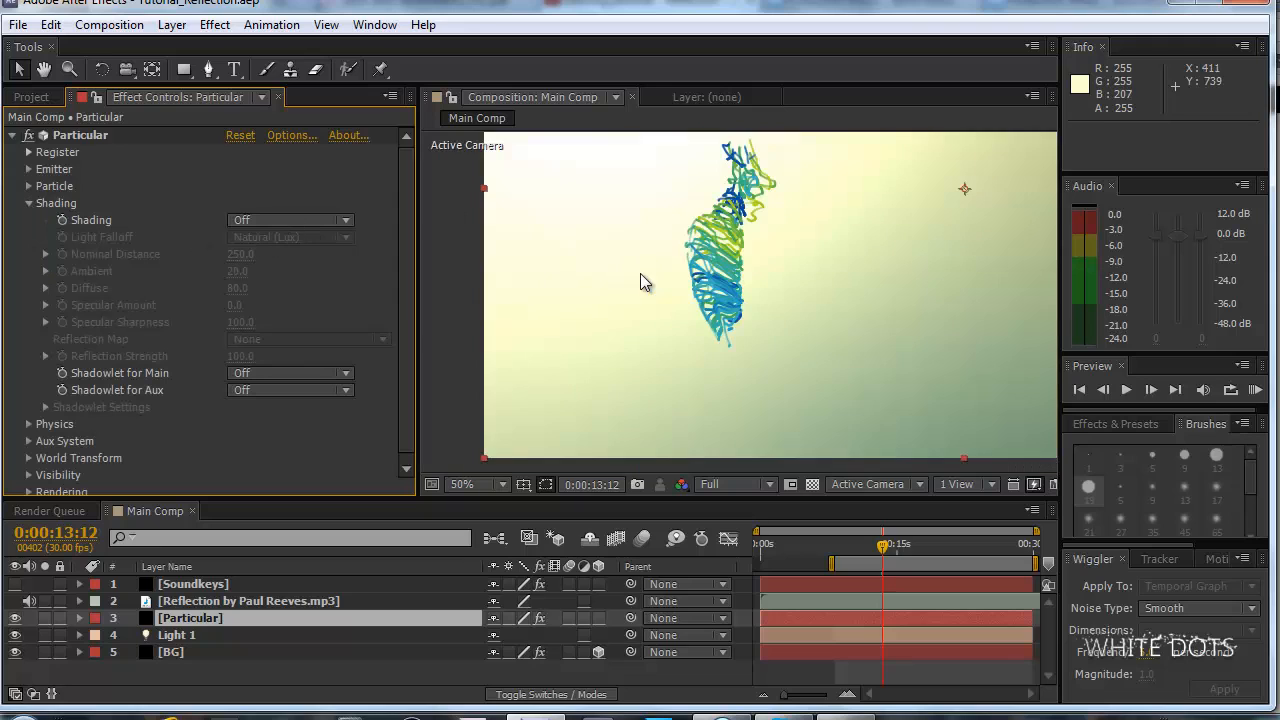
{"action": "left_click", "coordinate": [300, 220]}
{"action": "left_click", "coordinate": [318, 266]}
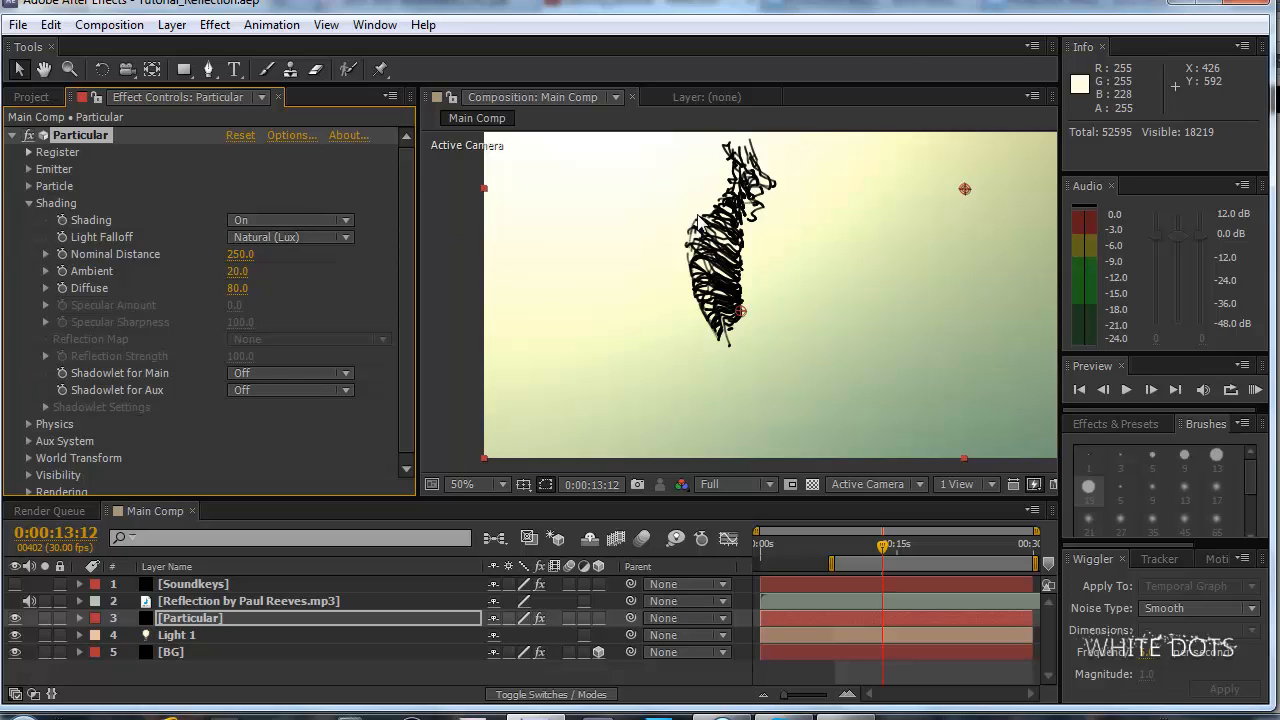
Show the composition in two side-by-side views, Top and Active Camera, and examine Light 1's distance from the particle strands.
{"action": "scroll", "coordinate": [703, 220], "scroll_direction": "down", "scroll_amount": 4}
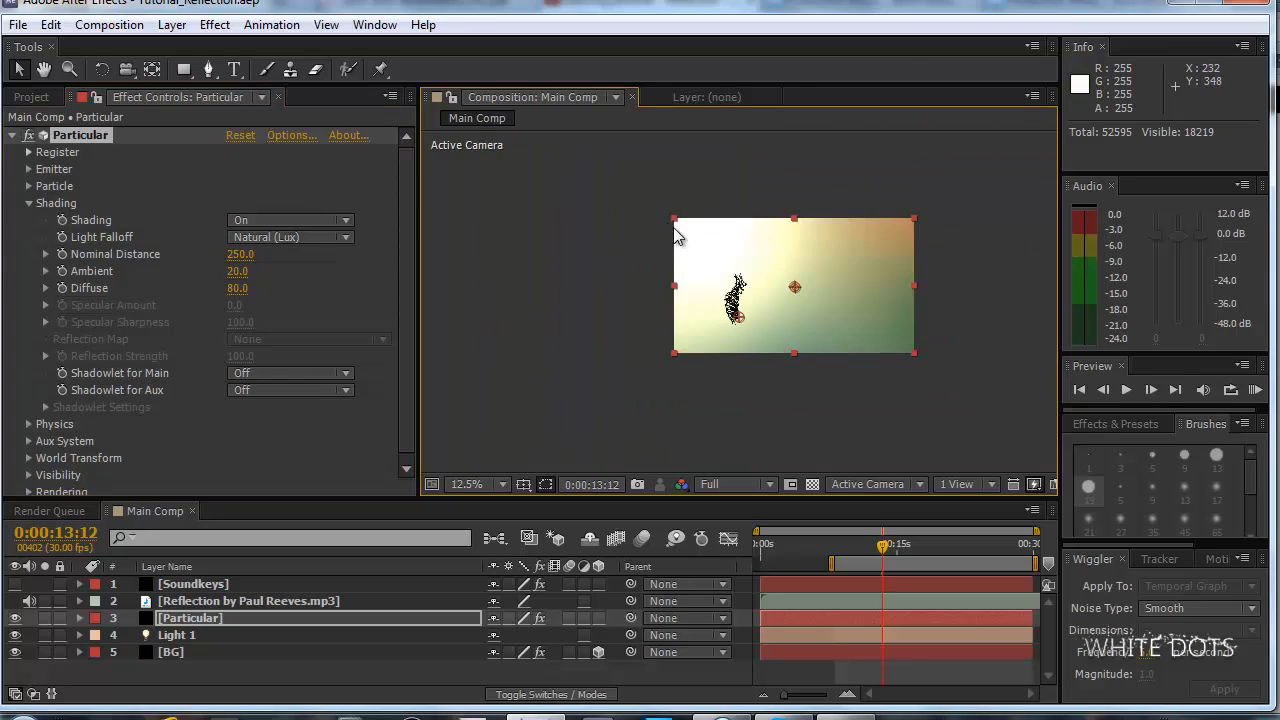
{"action": "left_click", "coordinate": [955, 484]}
{"action": "left_click", "coordinate": [968, 531]}
{"action": "scroll", "coordinate": [655, 297], "scroll_direction": "down", "scroll_amount": 1}
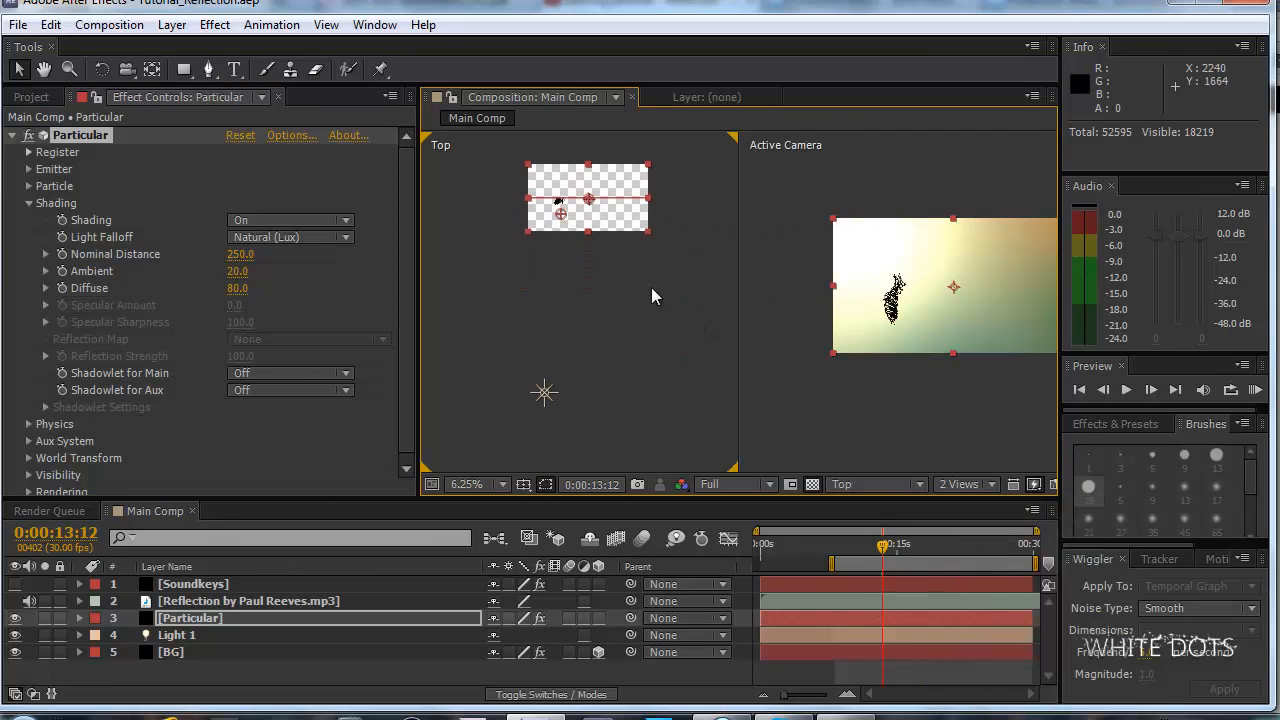
{"action": "left_click", "coordinate": [545, 393]}
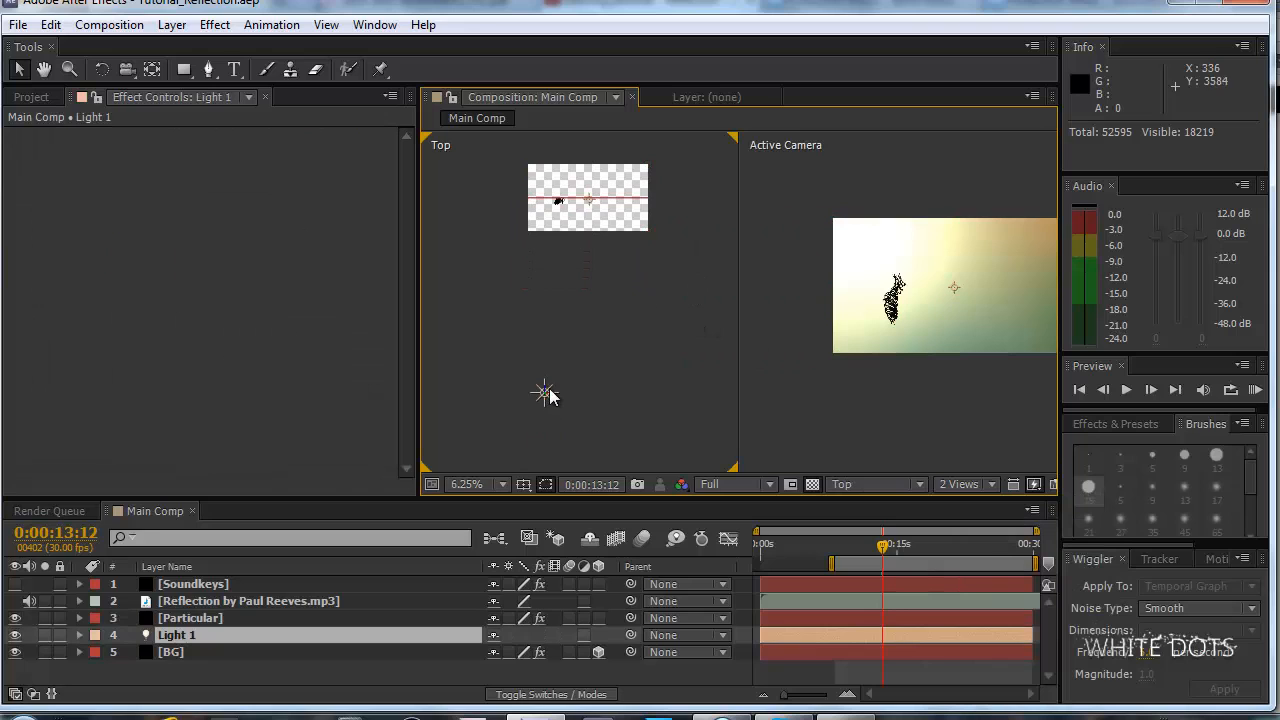
{"action": "left_click_drag", "start_coordinate": [581, 223], "coordinate": [612, 263]}
{"action": "scroll", "coordinate": [612, 263], "scroll_direction": "up", "scroll_amount": 4}
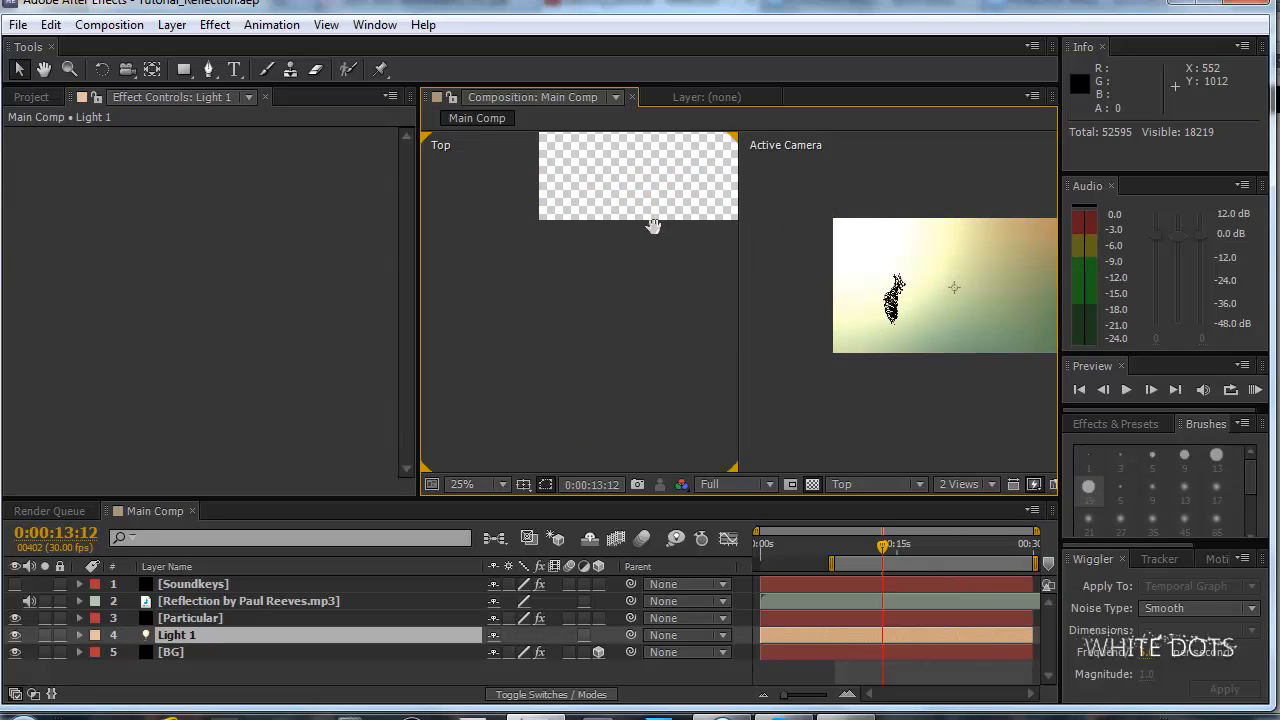
{"action": "scroll", "coordinate": [600, 260], "scroll_direction": "down", "scroll_amount": 3}
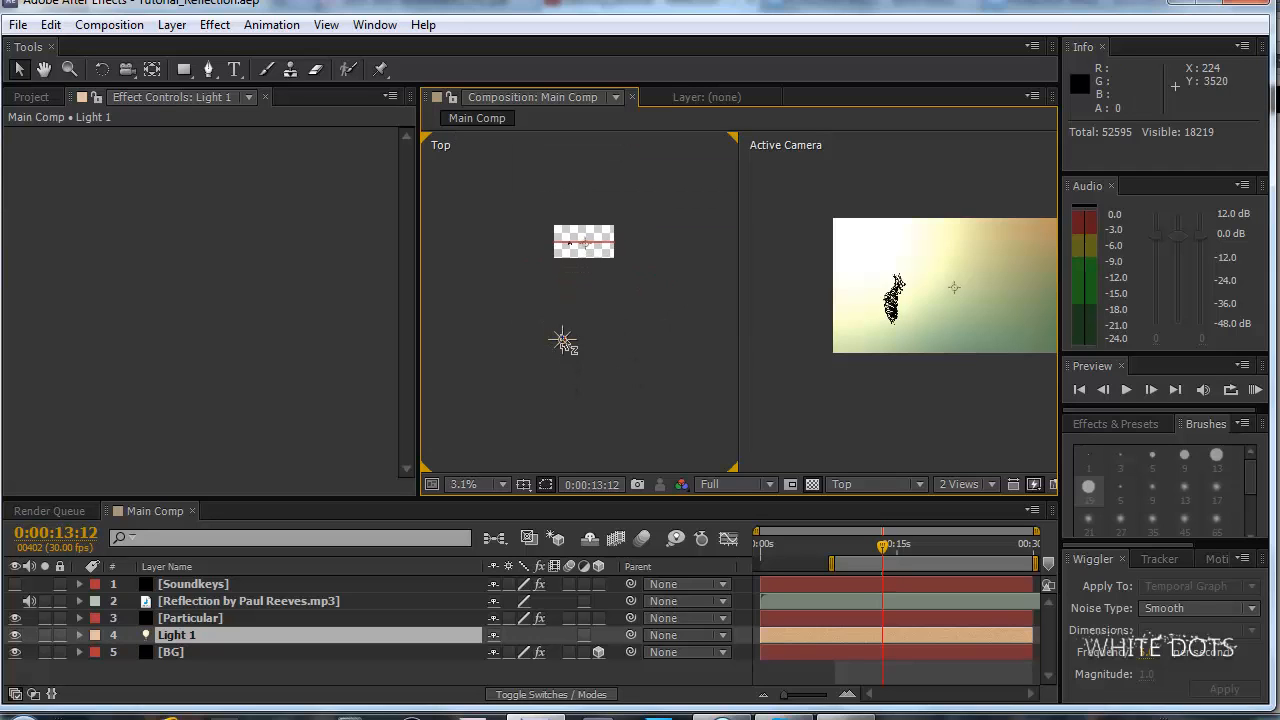
{"action": "scroll", "coordinate": [930, 365], "scroll_direction": "up", "scroll_amount": 2}
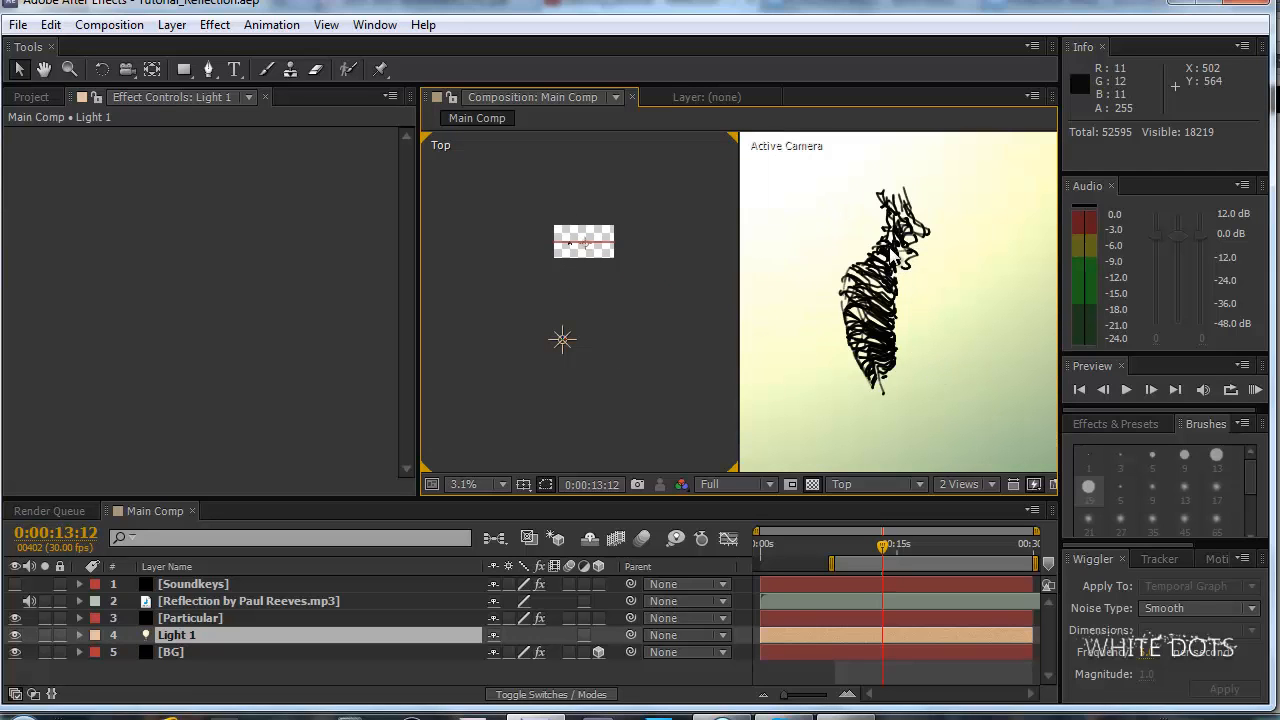
Try a shading Nominal Distance of 2200 on the Particular layer, inspect the strands, and restore the value to 250.
{"action": "left_click", "coordinate": [291, 584]}
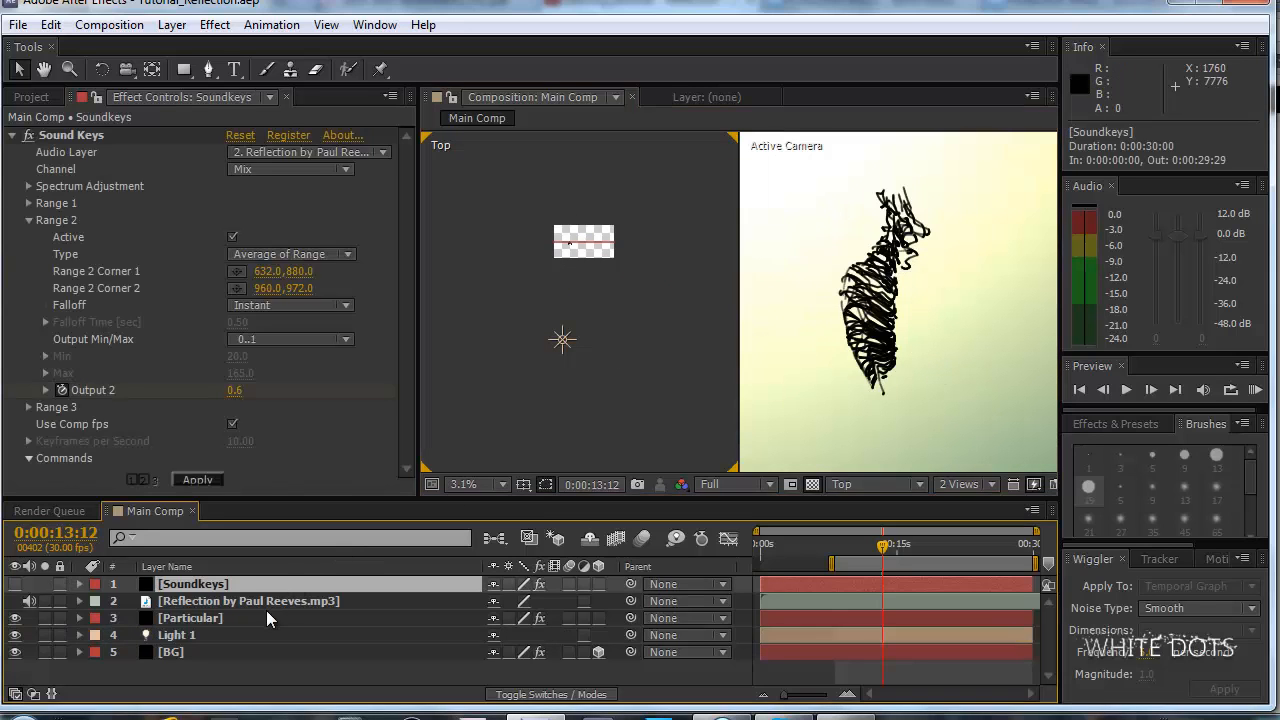
{"action": "left_click", "coordinate": [266, 619]}
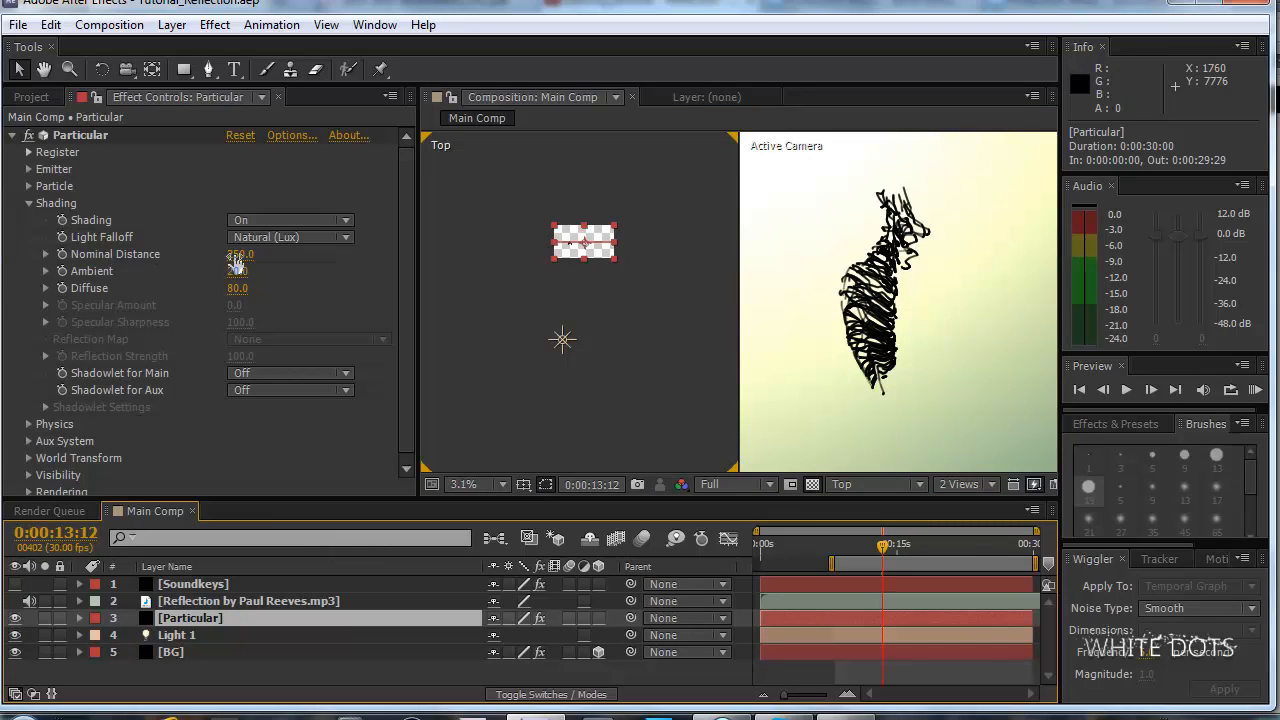
{"action": "left_click_drag", "start_coordinate": [236, 260], "coordinate": [441, 255]}
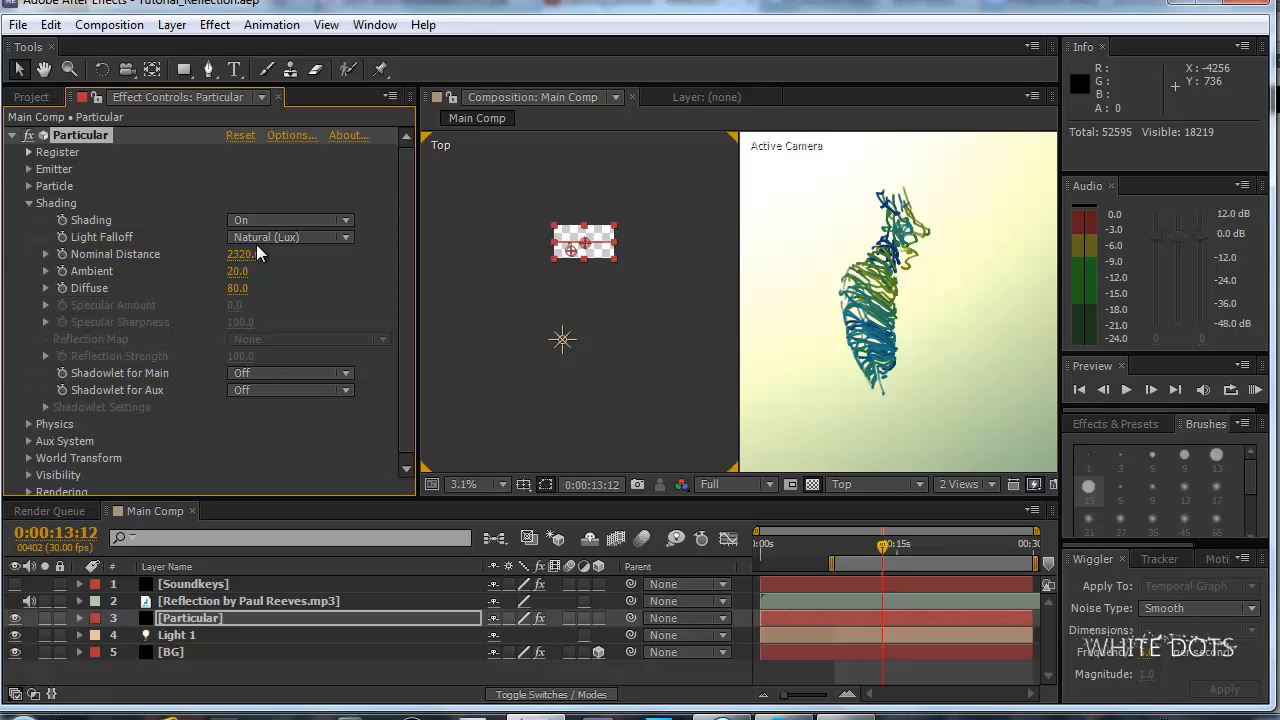
{"action": "left_click_drag", "start_coordinate": [243, 253], "coordinate": [420, 256]}
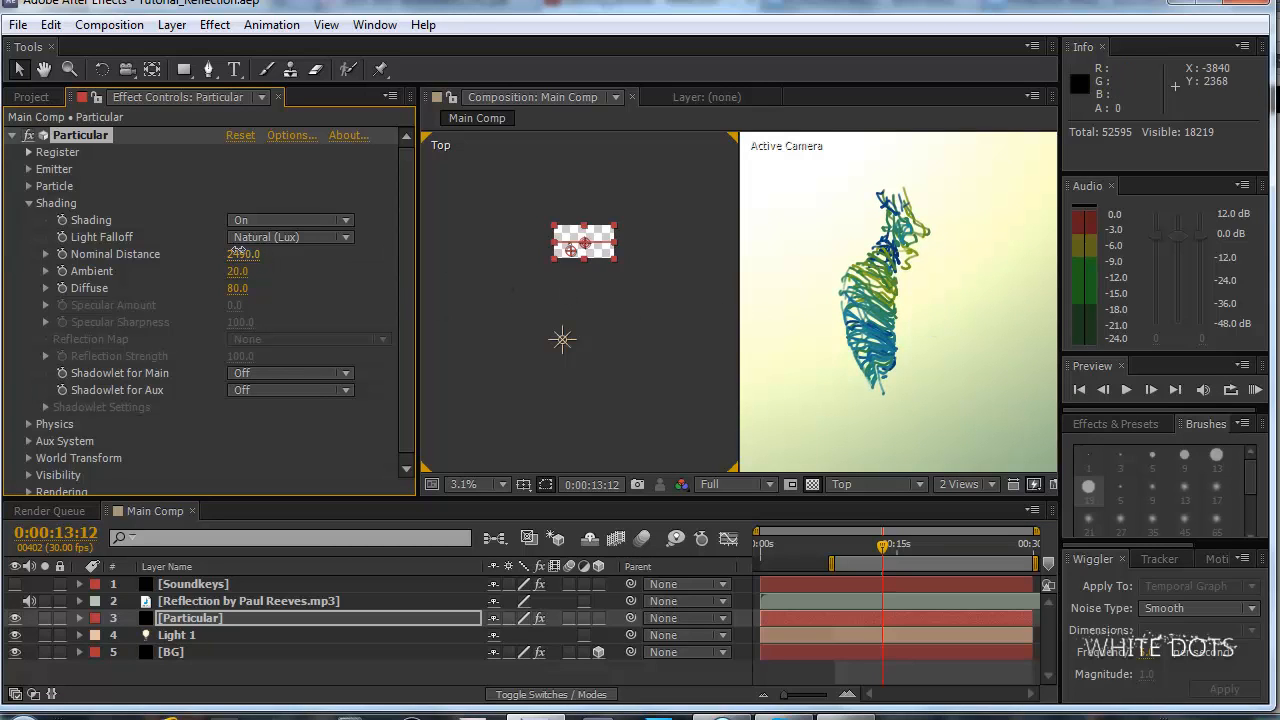
{"action": "left_click_drag", "start_coordinate": [247, 255], "coordinate": [258, 255]}
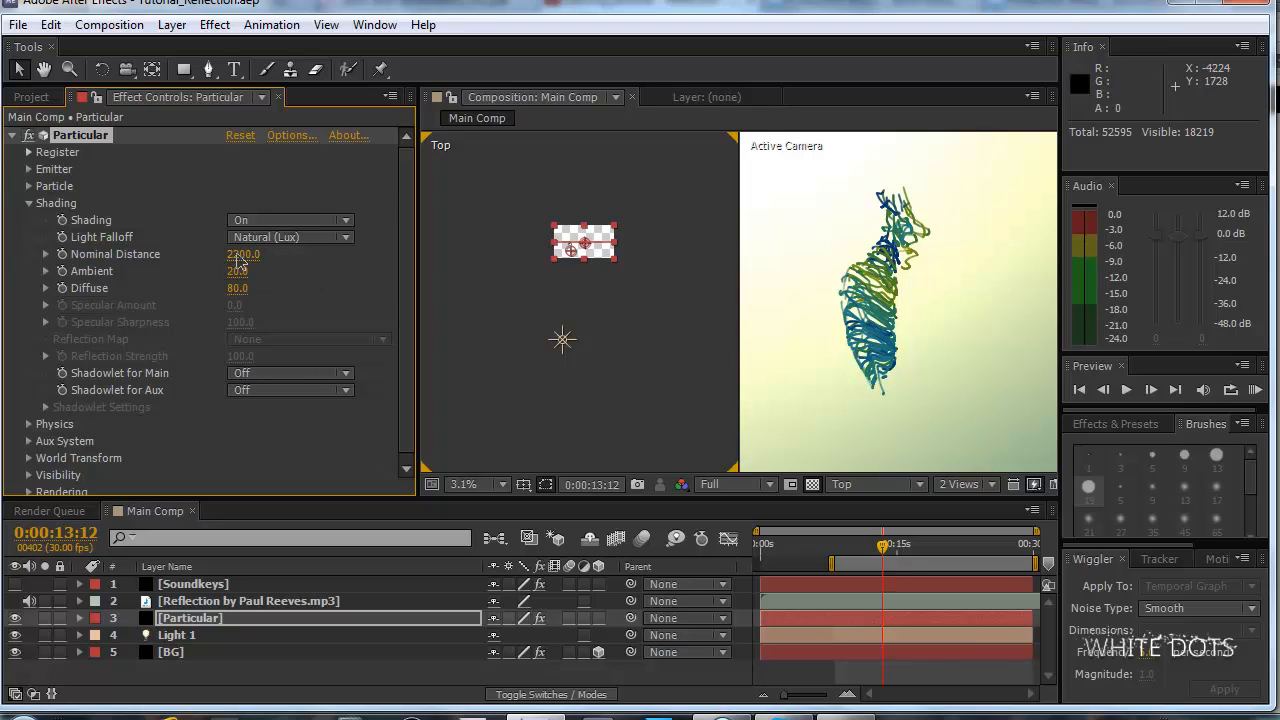
{"action": "scroll", "coordinate": [902, 273], "scroll_direction": "down", "scroll_amount": 1}
{"action": "scroll", "coordinate": [902, 273], "scroll_direction": "up", "scroll_amount": 3}
{"action": "scroll", "coordinate": [902, 273], "scroll_direction": "down", "scroll_amount": 2}
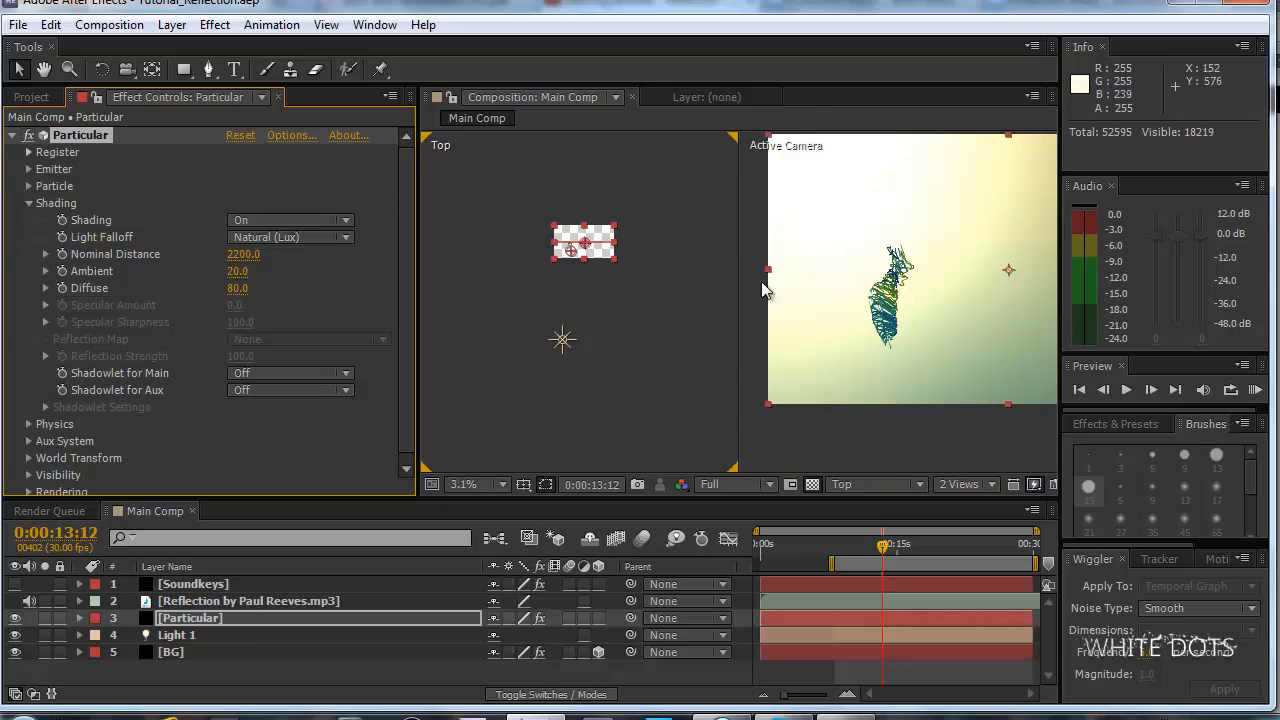
{"action": "scroll", "coordinate": [915, 291], "scroll_direction": "up", "scroll_amount": 2}
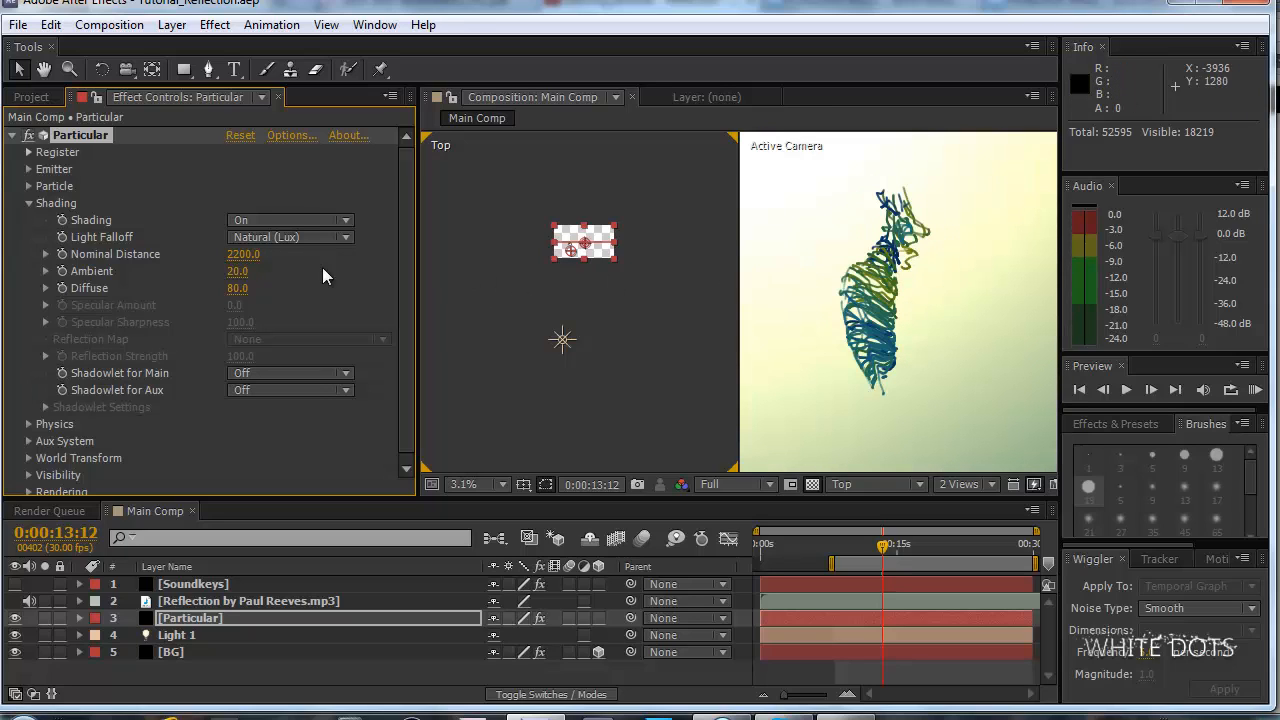
{"action": "left_click", "coordinate": [243, 254]}
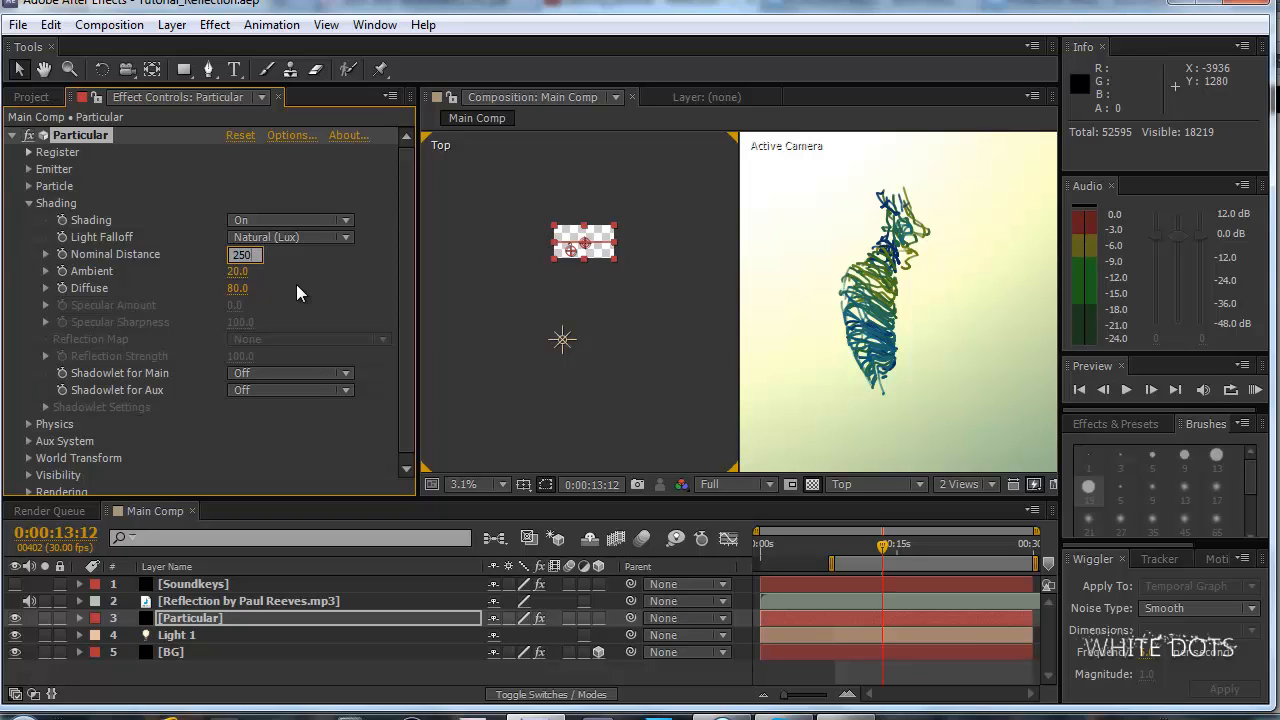
{"action": "key", "text": "Return"}
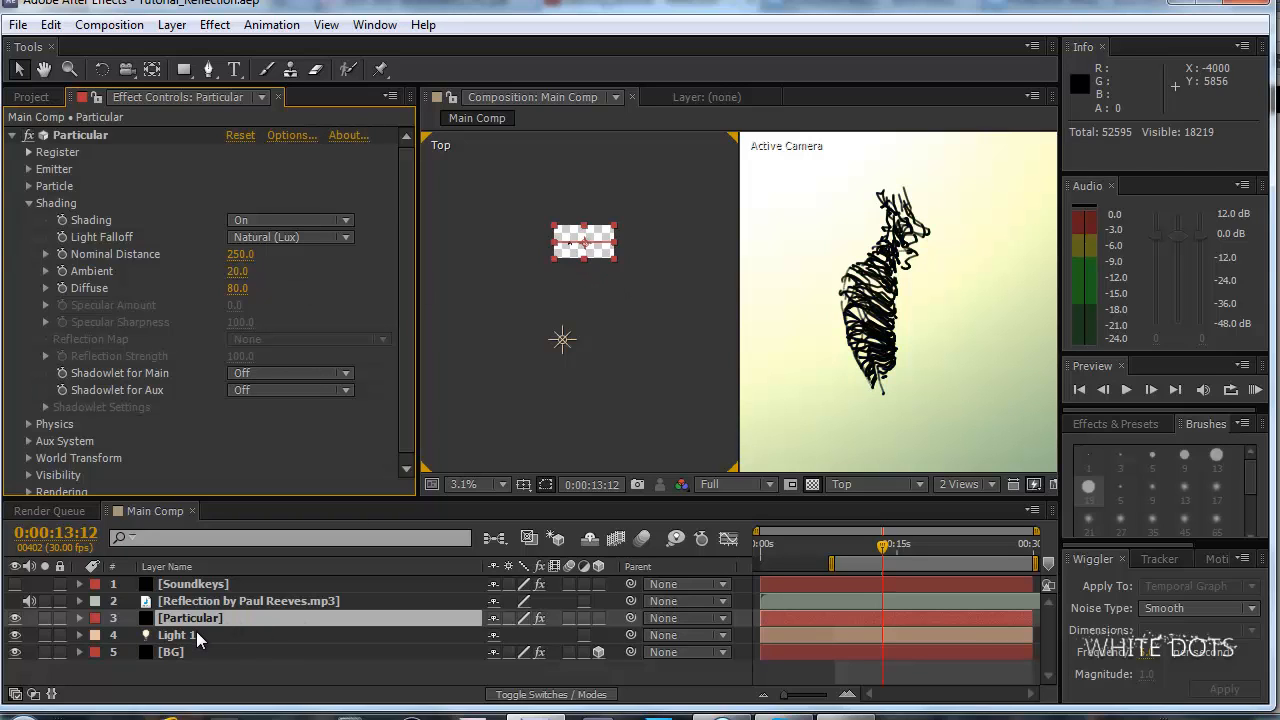
Duplicate Light 1 and move the copy close to the front of the composition plane in the Top view.
{"action": "left_click", "coordinate": [197, 638]}
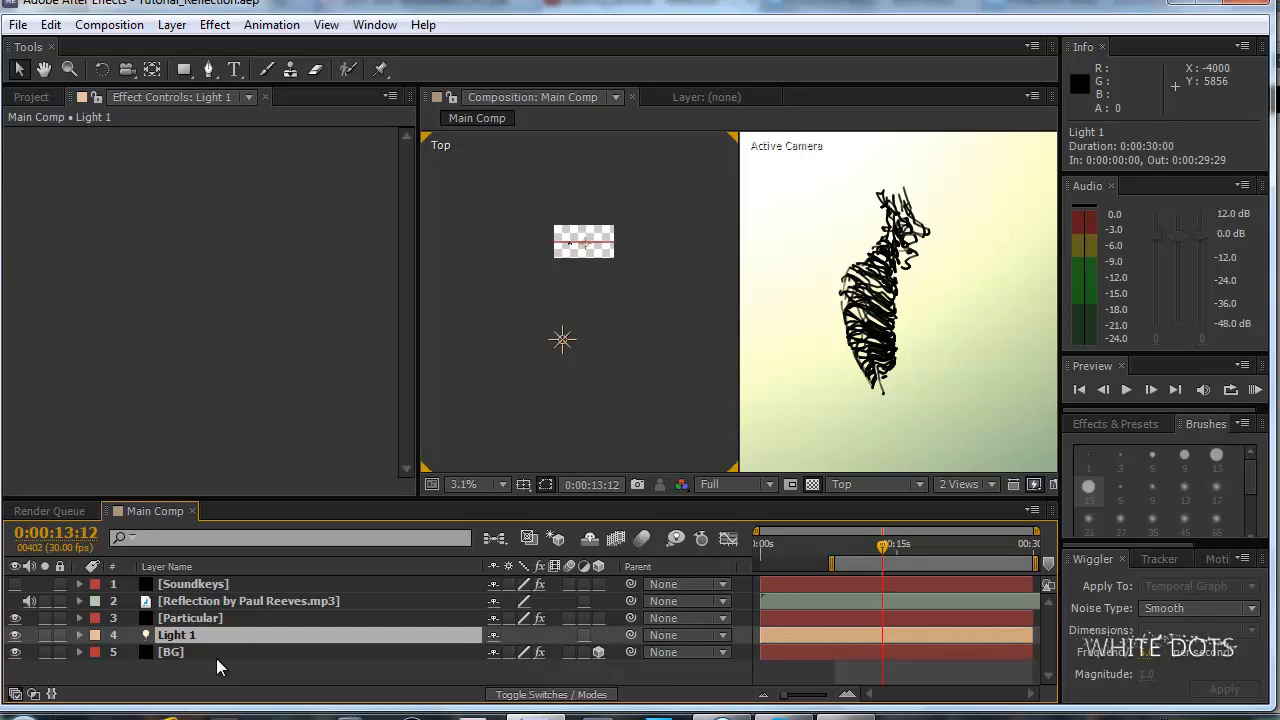
{"action": "key", "text": "ctrl+d"}
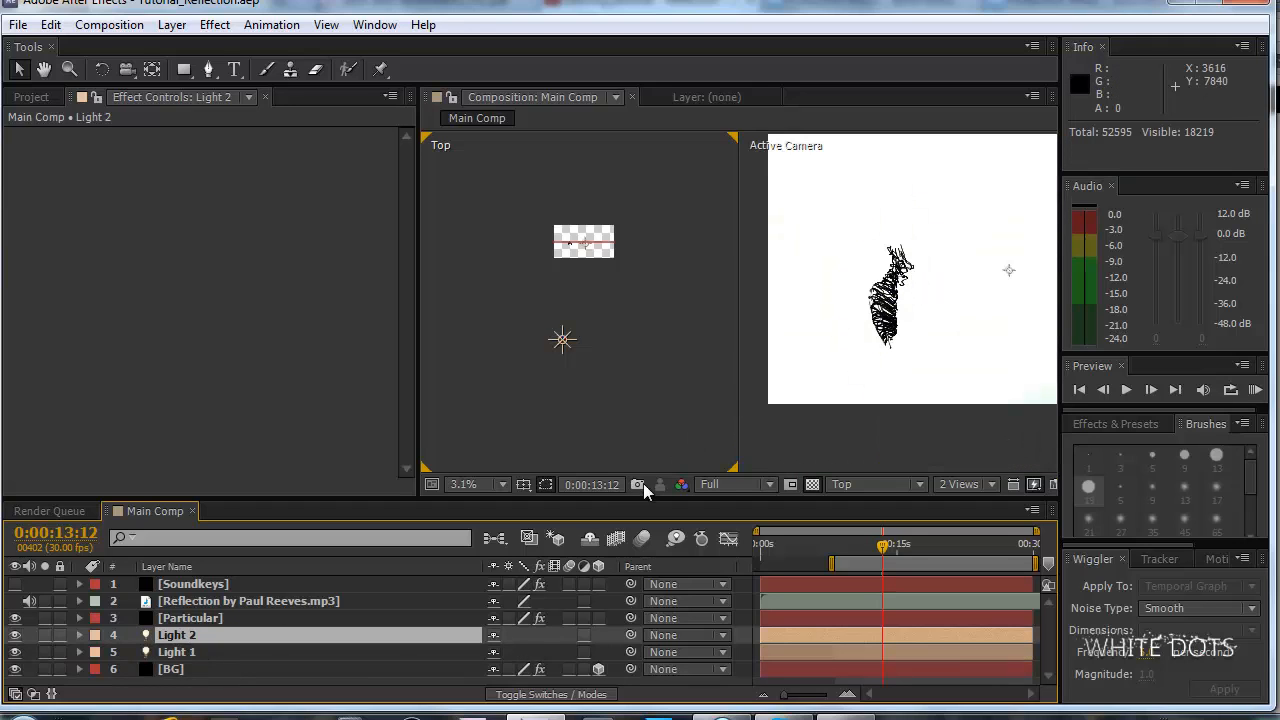
{"action": "left_click_drag", "start_coordinate": [563, 344], "coordinate": [596, 266]}
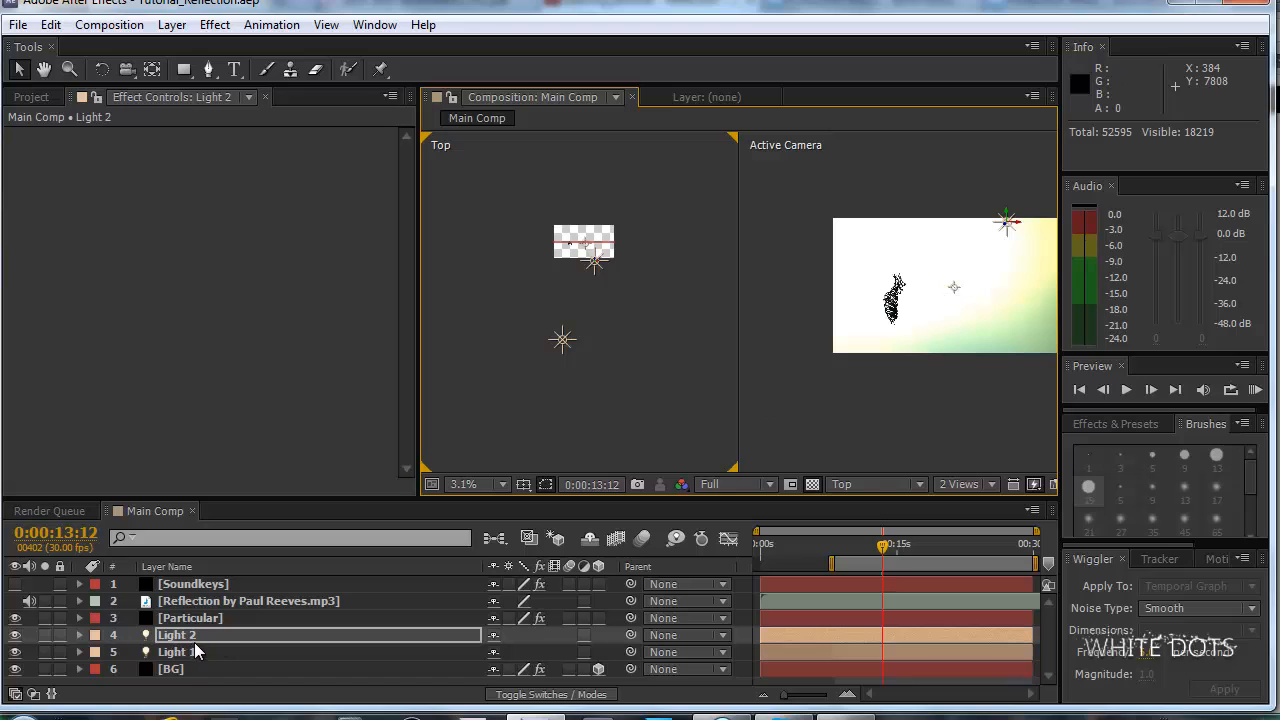
Place Light 2 below the BG layer and make it an adjustment light so it does not illuminate the background.
{"action": "left_click_drag", "start_coordinate": [195, 642], "coordinate": [196, 682]}
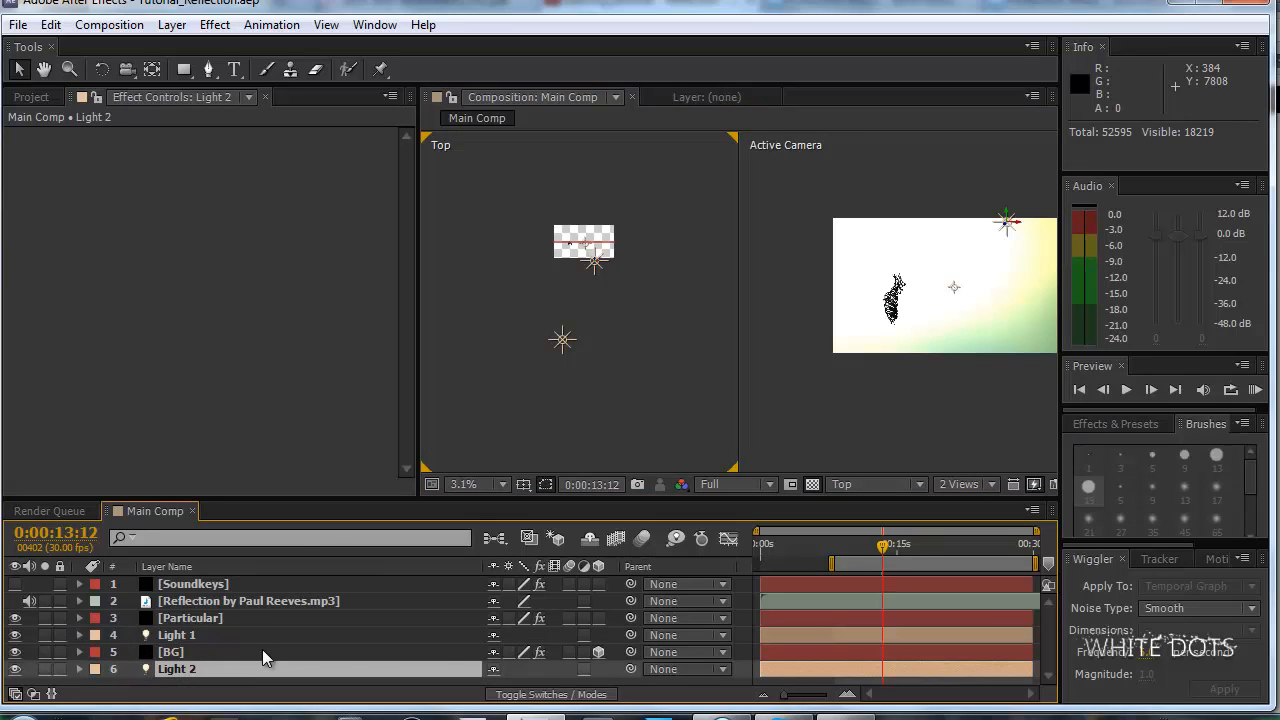
{"action": "left_click", "coordinate": [537, 695]}
{"action": "left_click", "coordinate": [540, 695]}
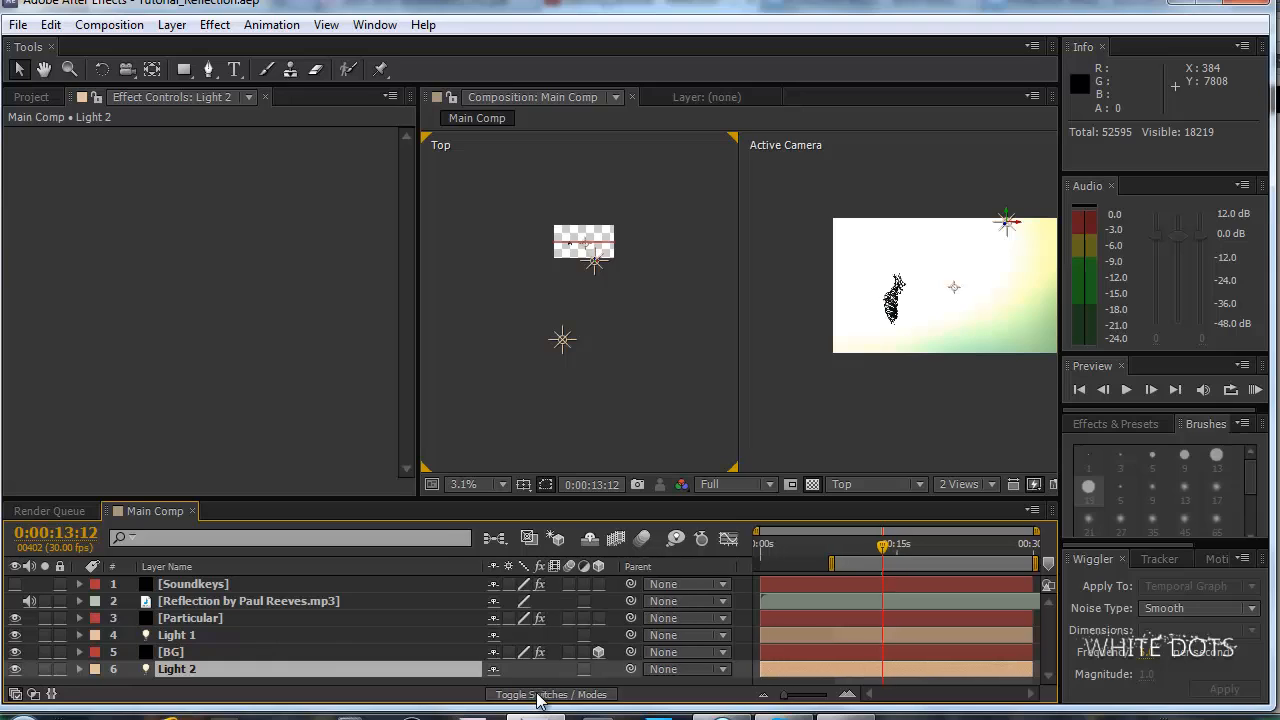
{"action": "left_click", "coordinate": [585, 670]}
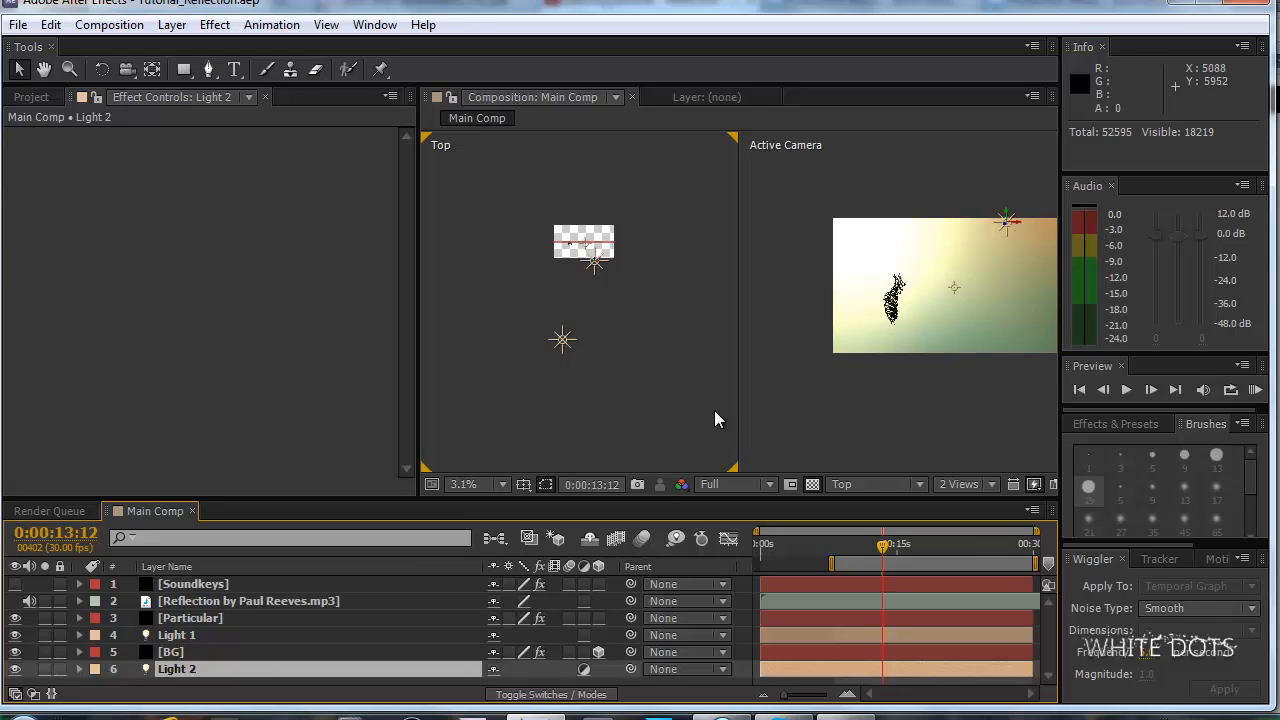
Move Light 2 beside the particle strands in the Top view and to their upper left in the Active Camera view.
{"action": "key", "text": "period"}
{"action": "key", "text": "period"}
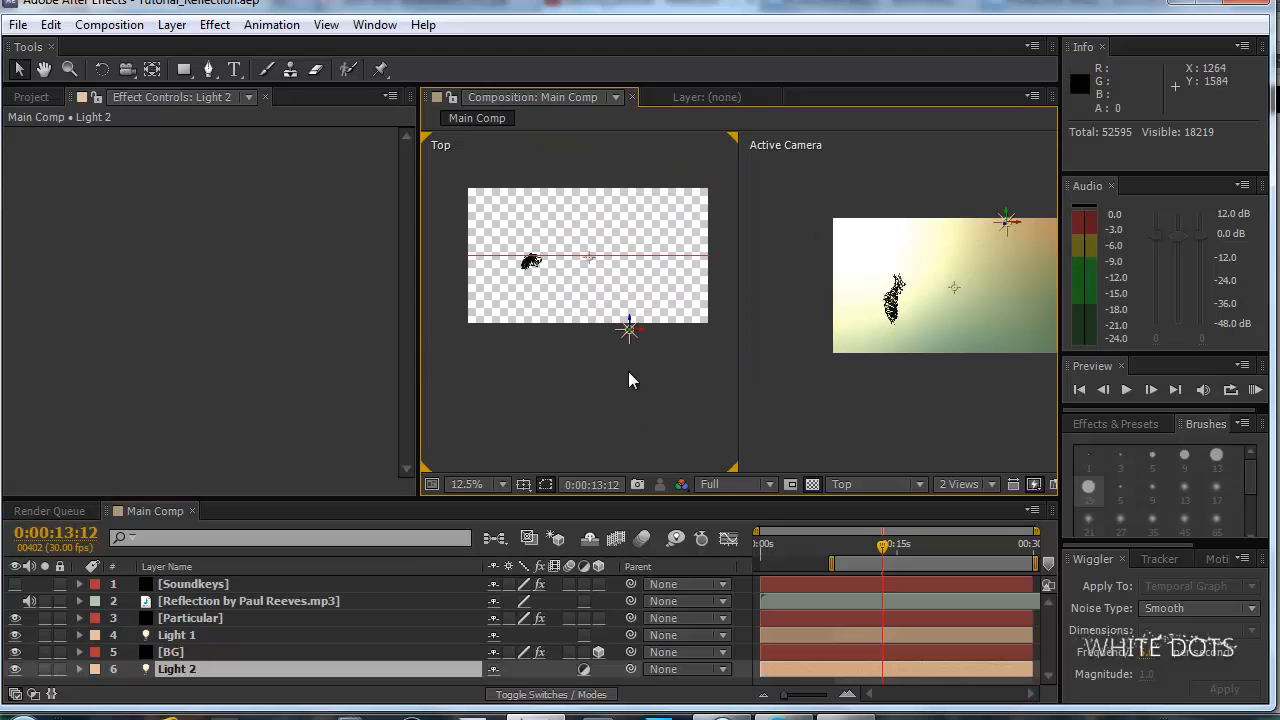
{"action": "left_click_drag", "start_coordinate": [630, 336], "coordinate": [549, 277]}
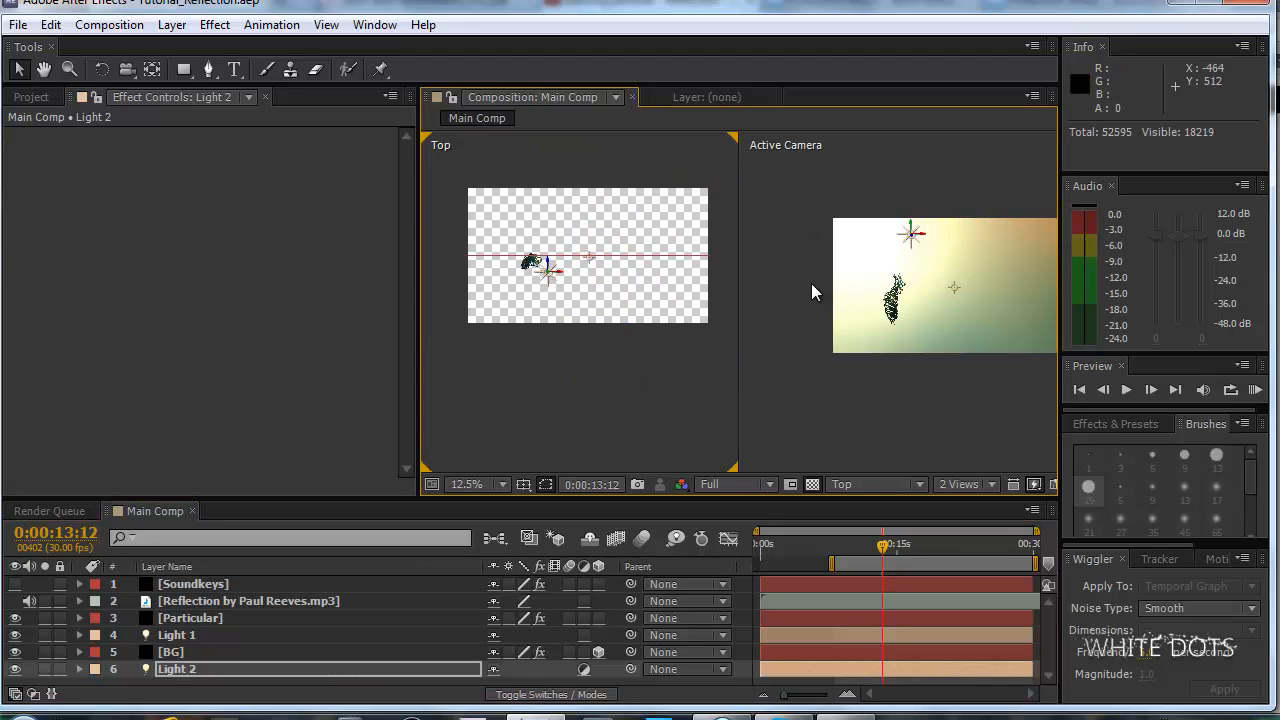
{"action": "scroll", "coordinate": [919, 185], "scroll_direction": "up", "scroll_amount": 1}
{"action": "left_click_drag", "start_coordinate": [930, 160], "coordinate": [868, 230]}
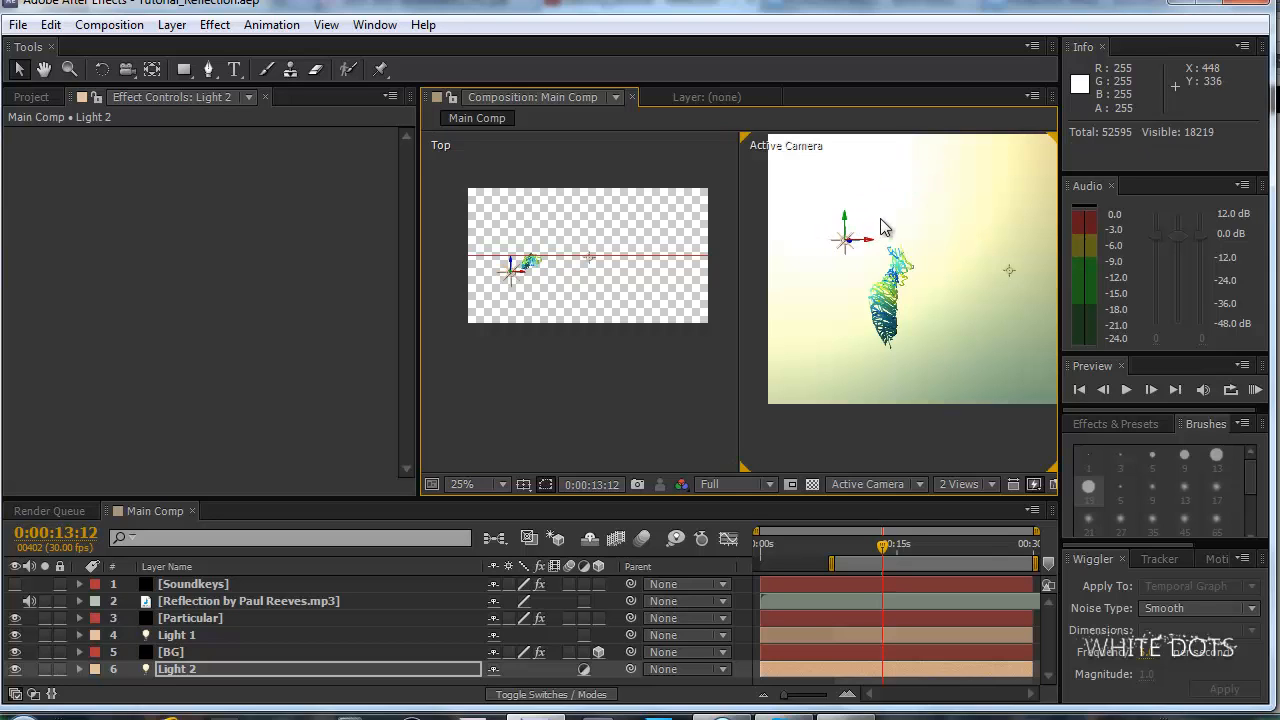
Inspect the lit strands and shift Light 2 in the Top view to about 382, 427, -11.
{"action": "scroll", "coordinate": [928, 327], "scroll_direction": "up", "scroll_amount": 2}
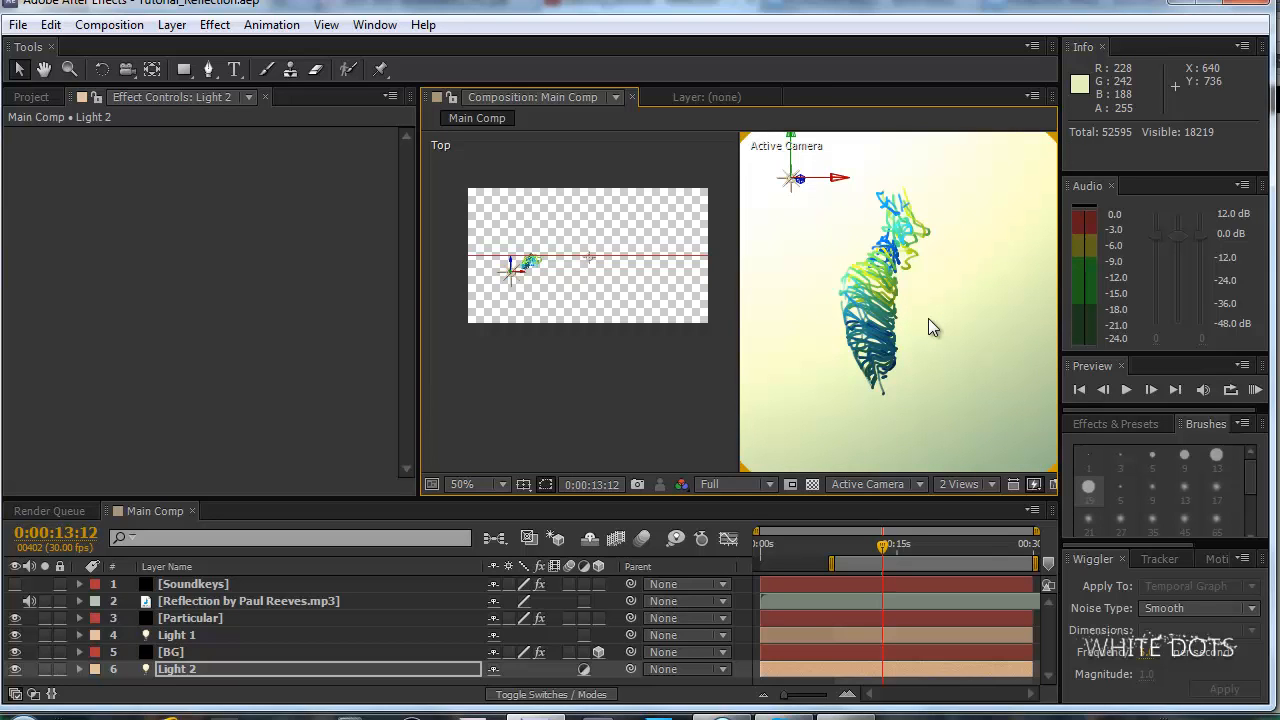
{"action": "scroll", "coordinate": [928, 318], "scroll_direction": "down", "scroll_amount": 2}
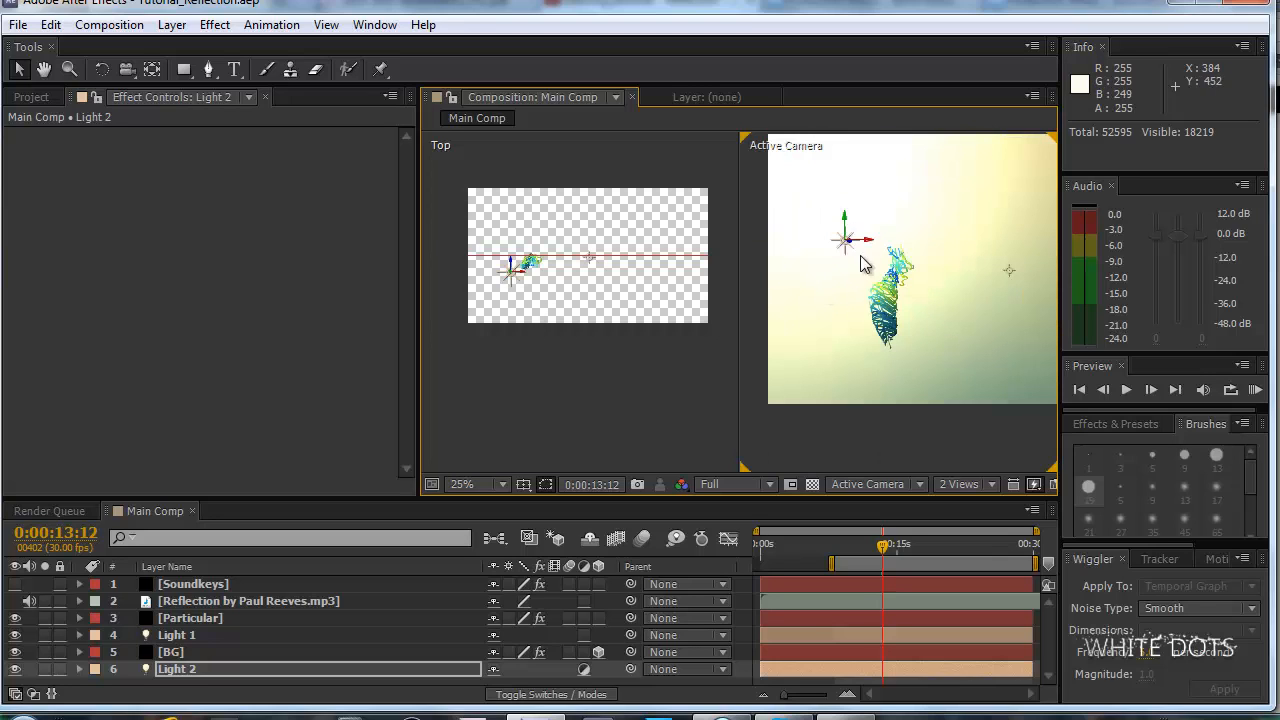
{"action": "left_click_drag", "start_coordinate": [513, 288], "coordinate": [520, 275]}
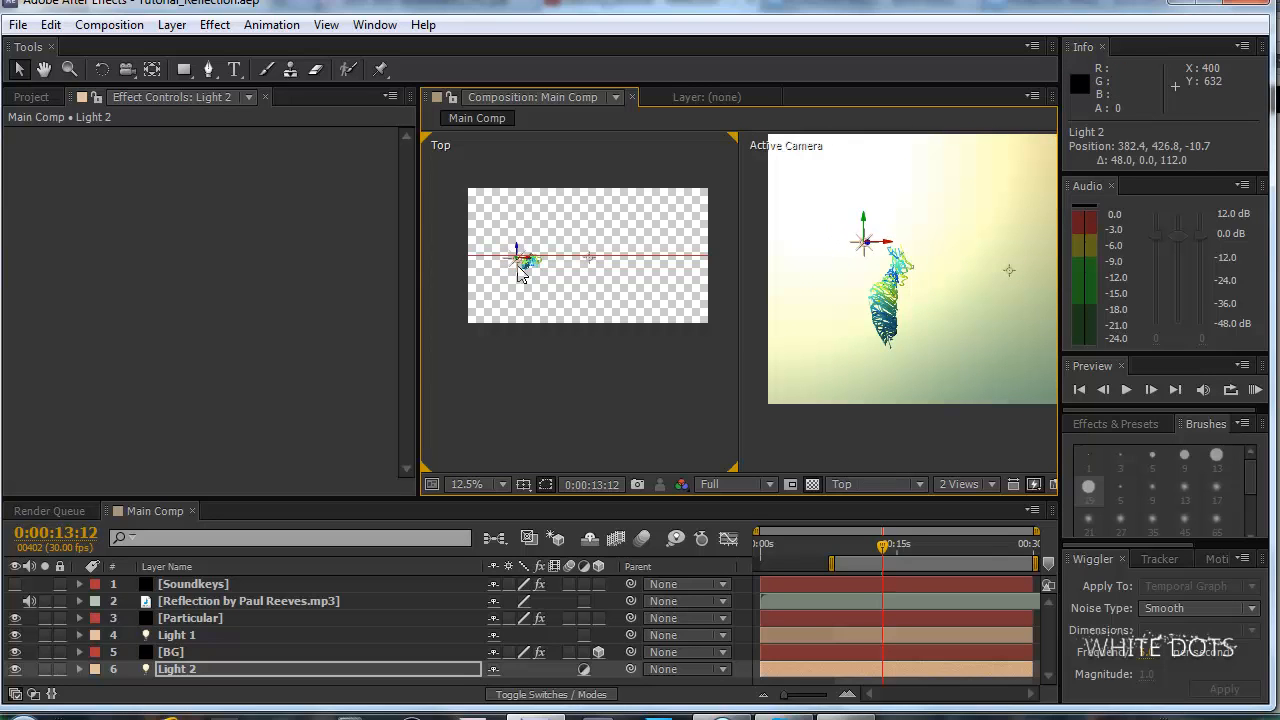
Move Light 2 farther up and to the left of the particle strands in the Active Camera view.
{"action": "mouse_move", "coordinate": [866, 243]}
{"action": "left_mouse_down"}
{"action": "mouse_move", "coordinate": [838, 220]}
{"action": "mouse_move", "coordinate": [856, 257]}
{"action": "left_mouse_up"}
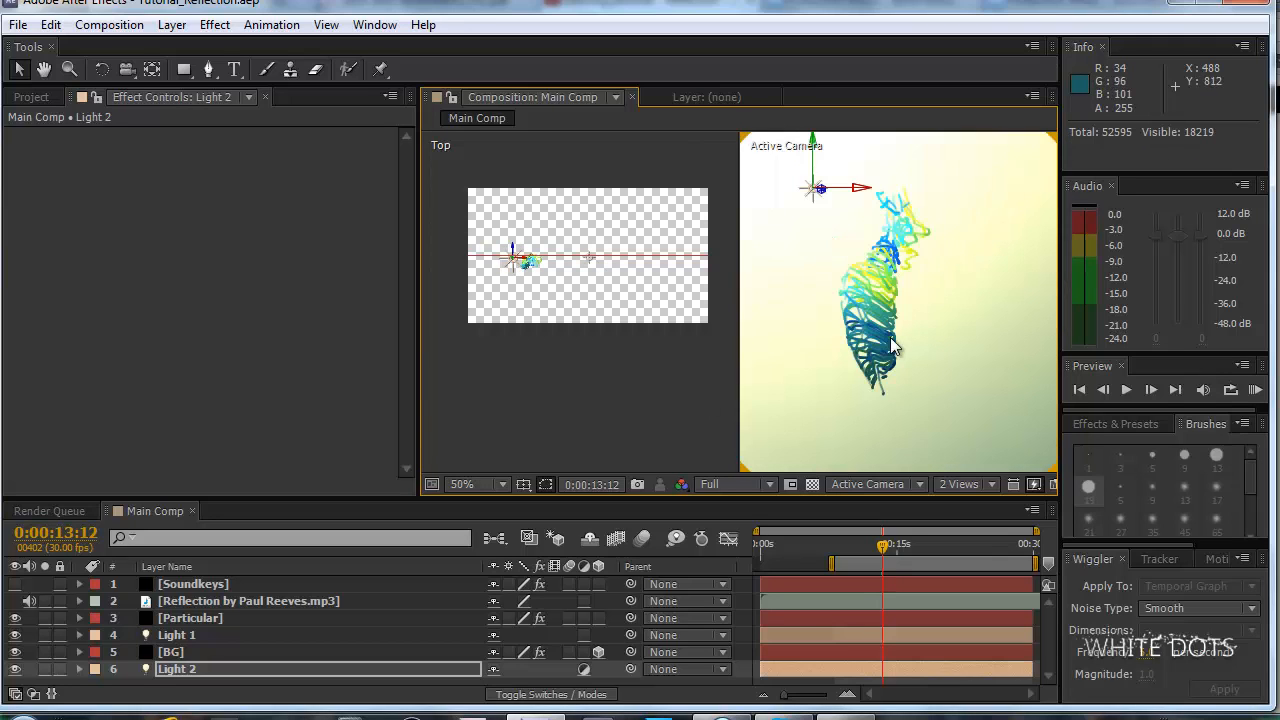
{"action": "scroll", "coordinate": [912, 330], "scroll_direction": "down", "scroll_amount": 1}
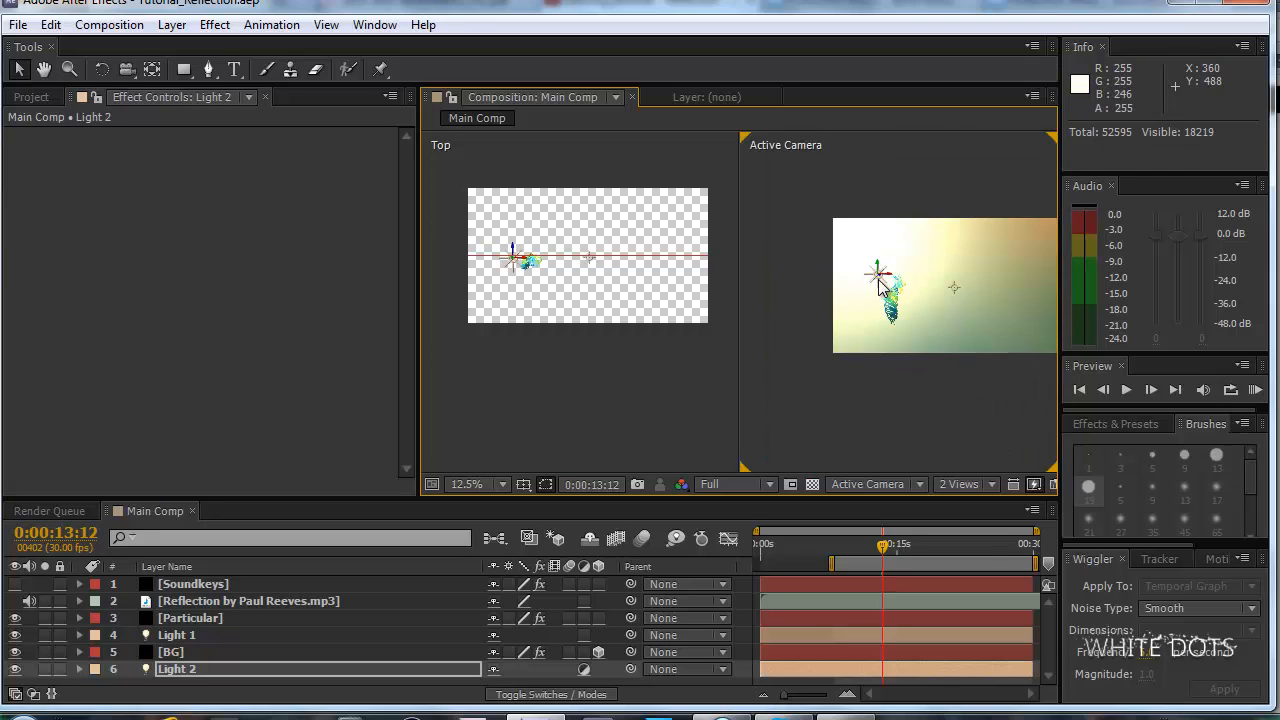
{"action": "left_click_drag", "start_coordinate": [877, 277], "coordinate": [869, 273]}
{"action": "scroll", "coordinate": [918, 334], "scroll_direction": "up", "scroll_amount": 1}
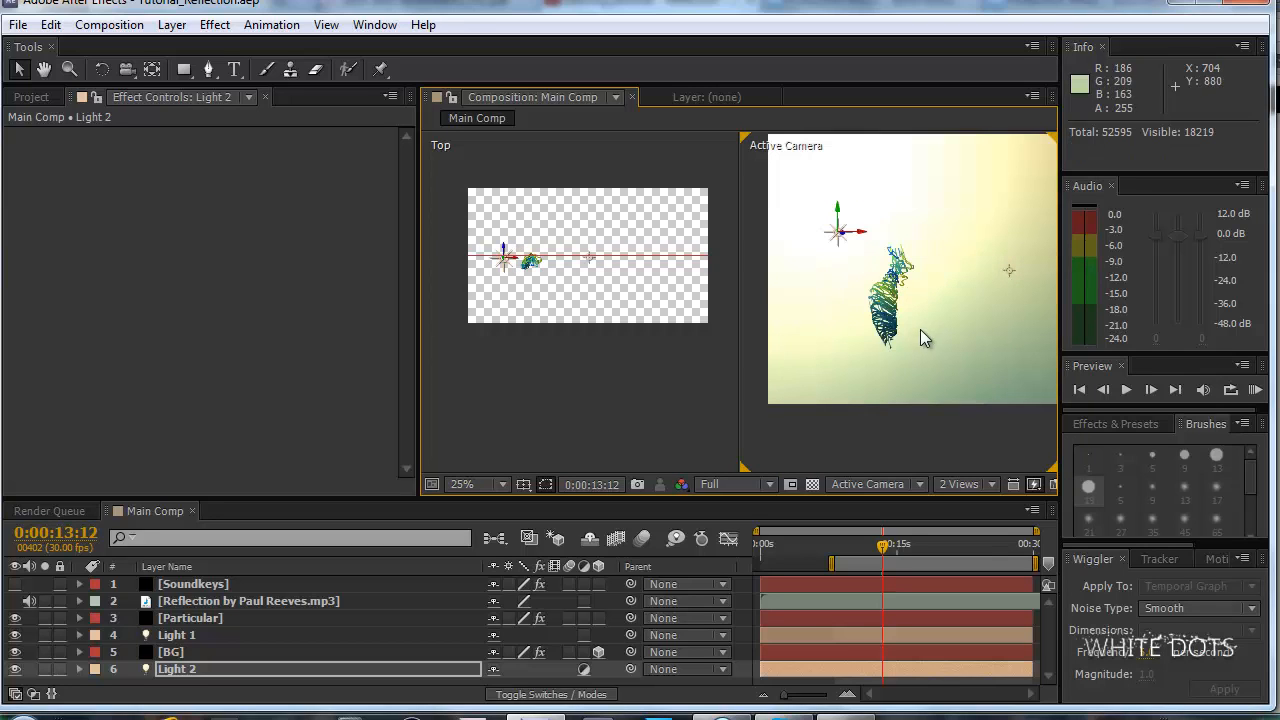
Expand Light 2's light options and raise its intensity.
{"action": "left_click", "coordinate": [79, 669]}
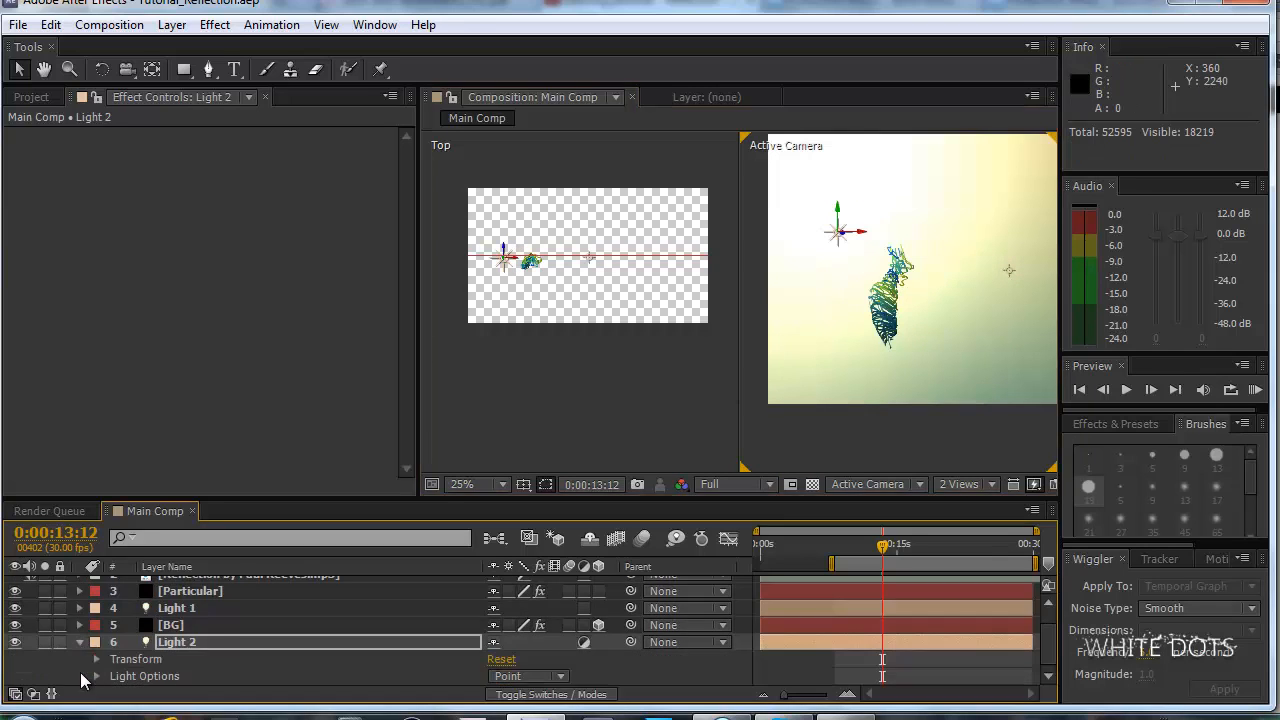
{"action": "left_click", "coordinate": [96, 677]}
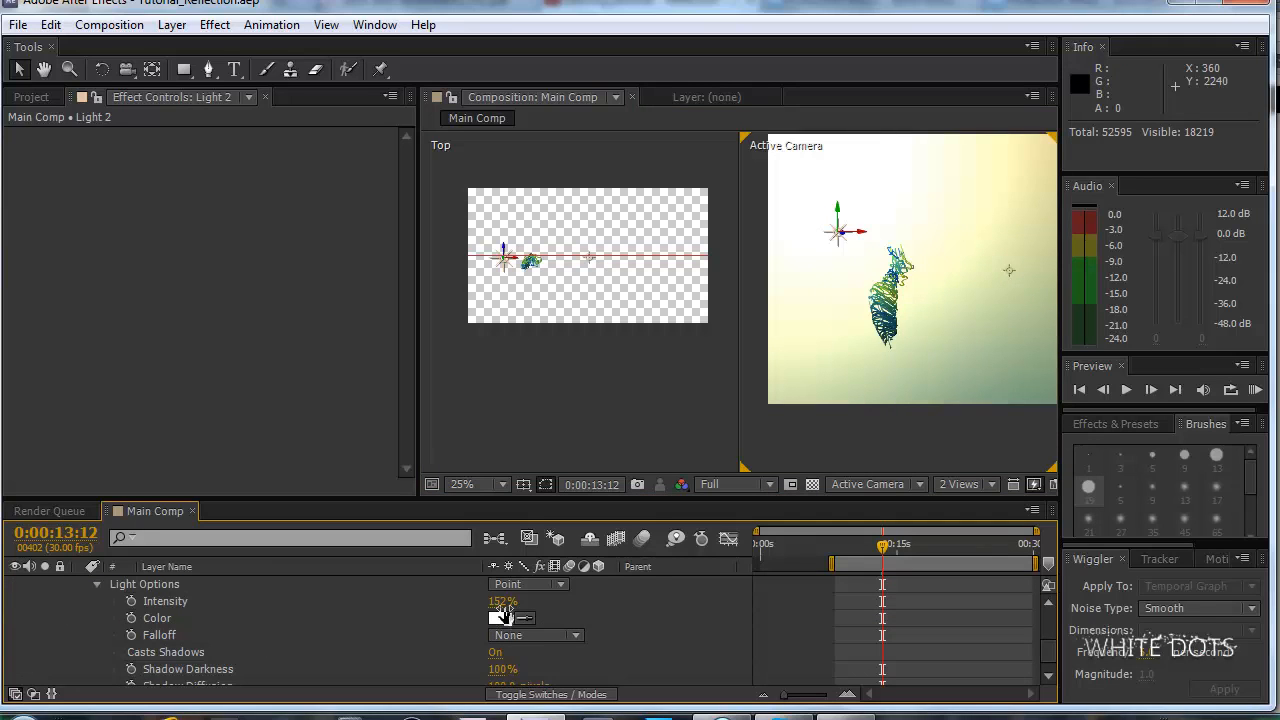
{"action": "left_click", "coordinate": [506, 600]}
{"action": "left_click_drag", "start_coordinate": [509, 600], "coordinate": [561, 596]}
{"action": "scroll", "coordinate": [216, 631], "scroll_direction": "up", "scroll_amount": 3}
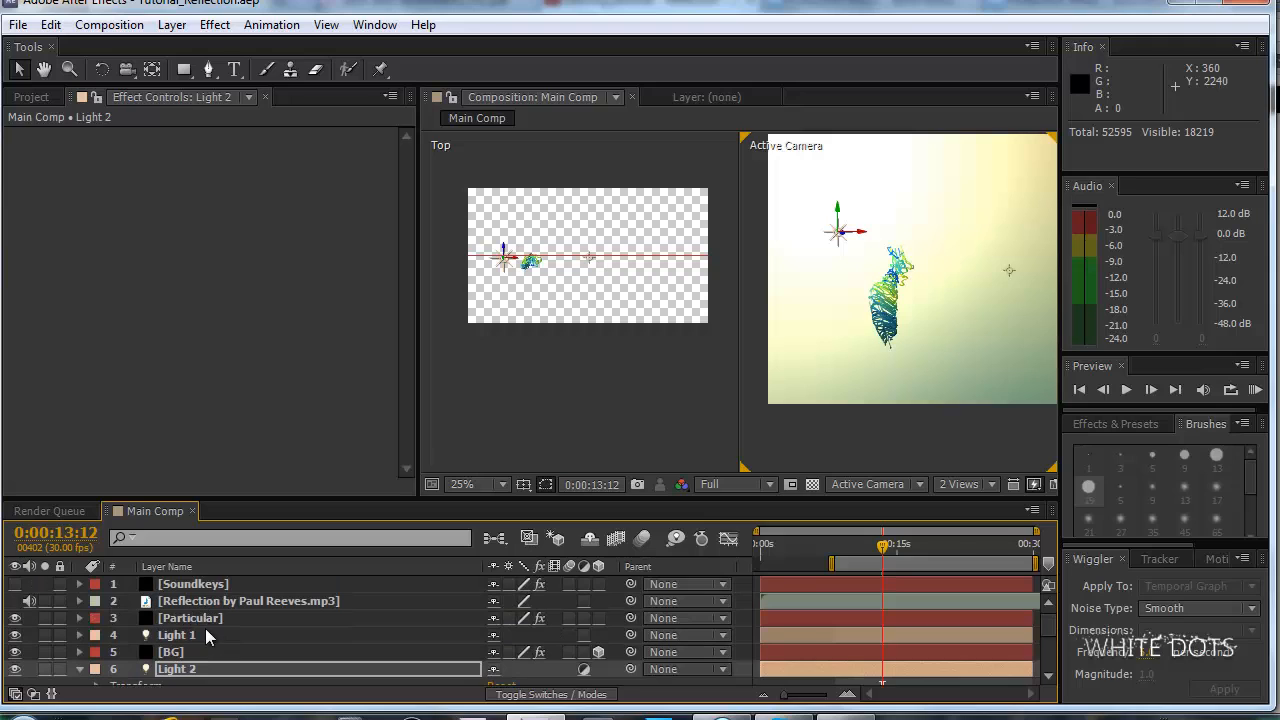
Set the Nominal Distance in the Particular layer's Shading settings to 260.
{"action": "left_click", "coordinate": [190, 618]}
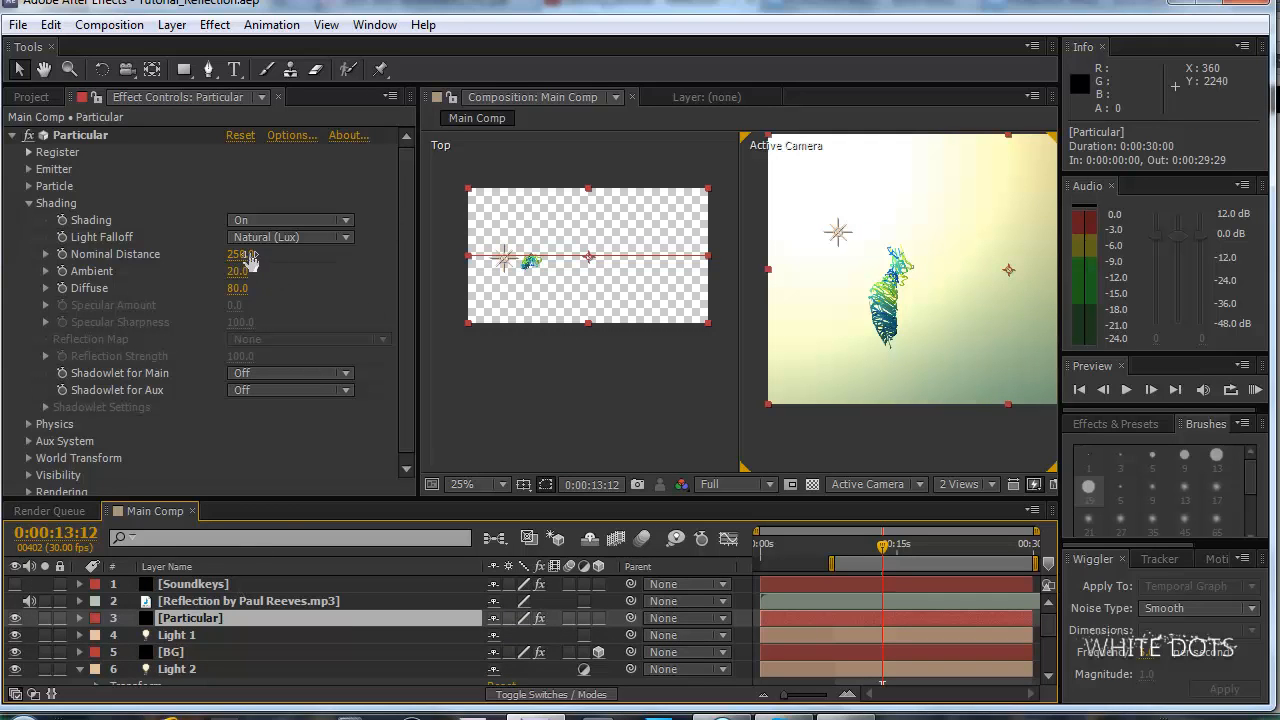
{"action": "mouse_move", "coordinate": [250, 256]}
{"action": "left_mouse_down"}
{"action": "mouse_move", "coordinate": [262, 251]}
{"action": "mouse_move", "coordinate": [243, 250]}
{"action": "left_mouse_up"}
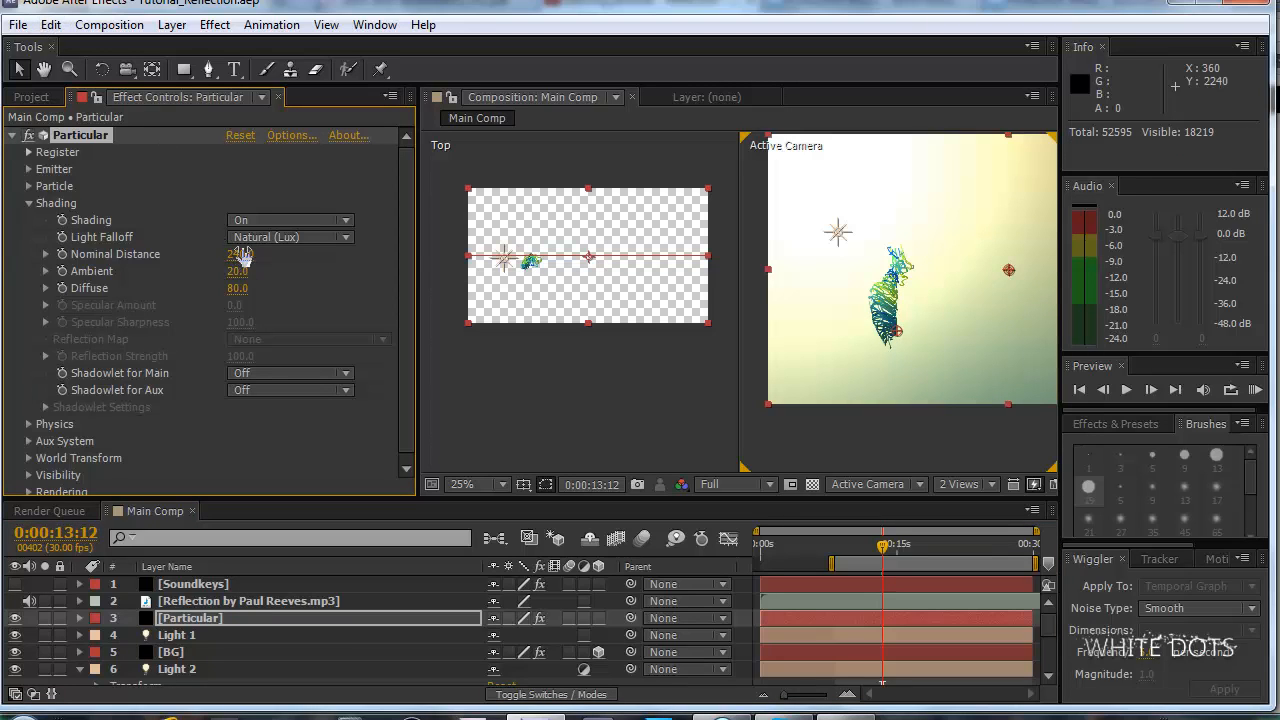
{"action": "left_click", "coordinate": [243, 254]}
{"action": "type", "text": "26"}
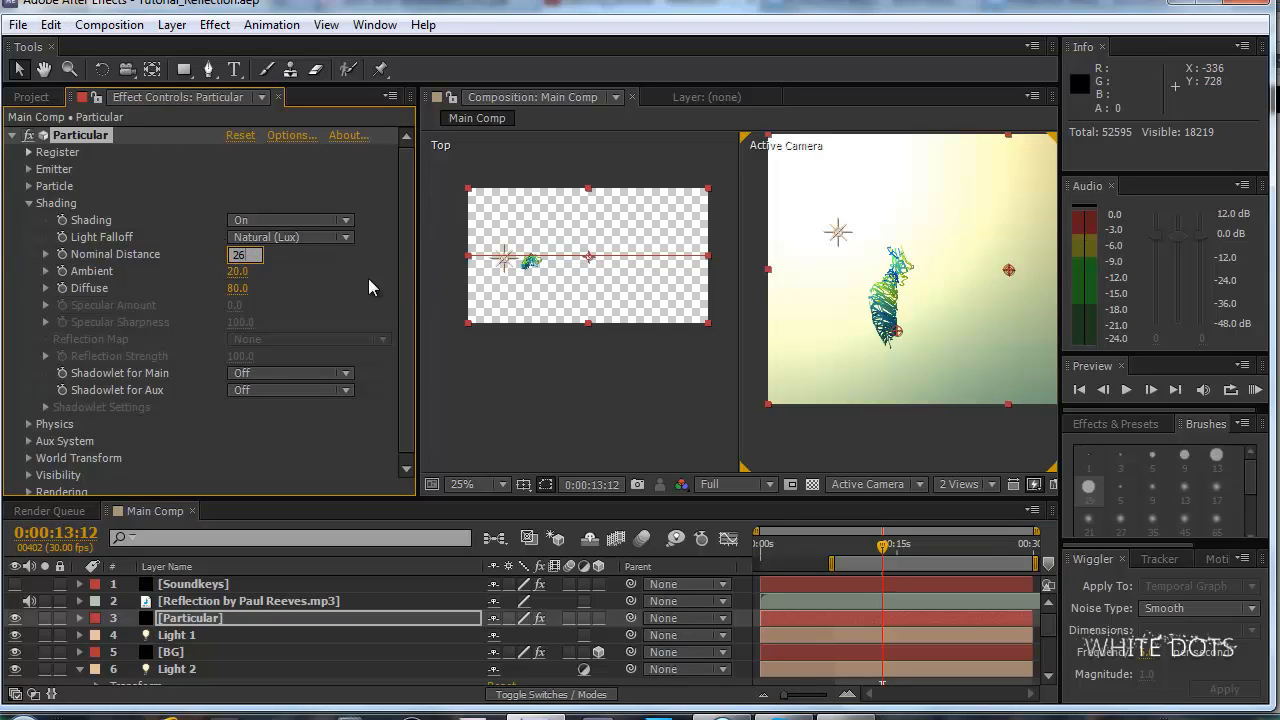
{"action": "type", "text": "0"}
{"action": "key", "text": "Return"}
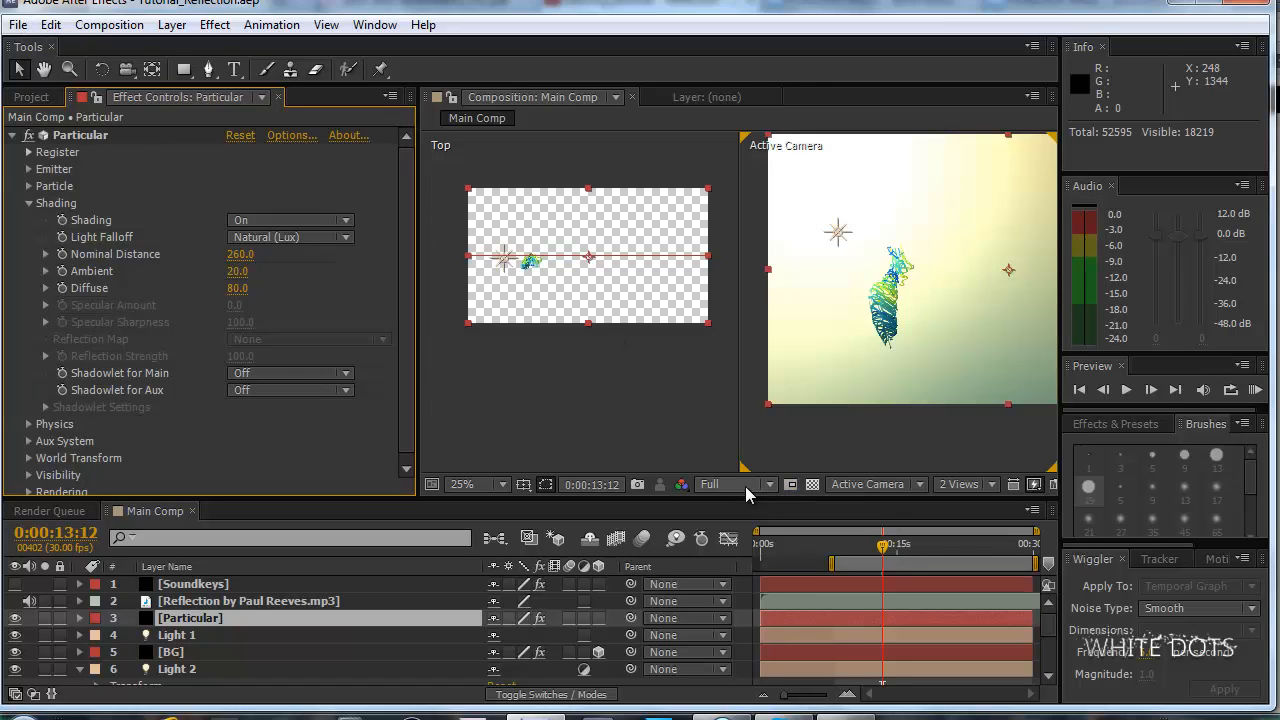
Switch the composition to a single Active Camera view and check the shaded strands up close.
{"action": "left_click", "coordinate": [959, 484]}
{"action": "left_click", "coordinate": [973, 506]}
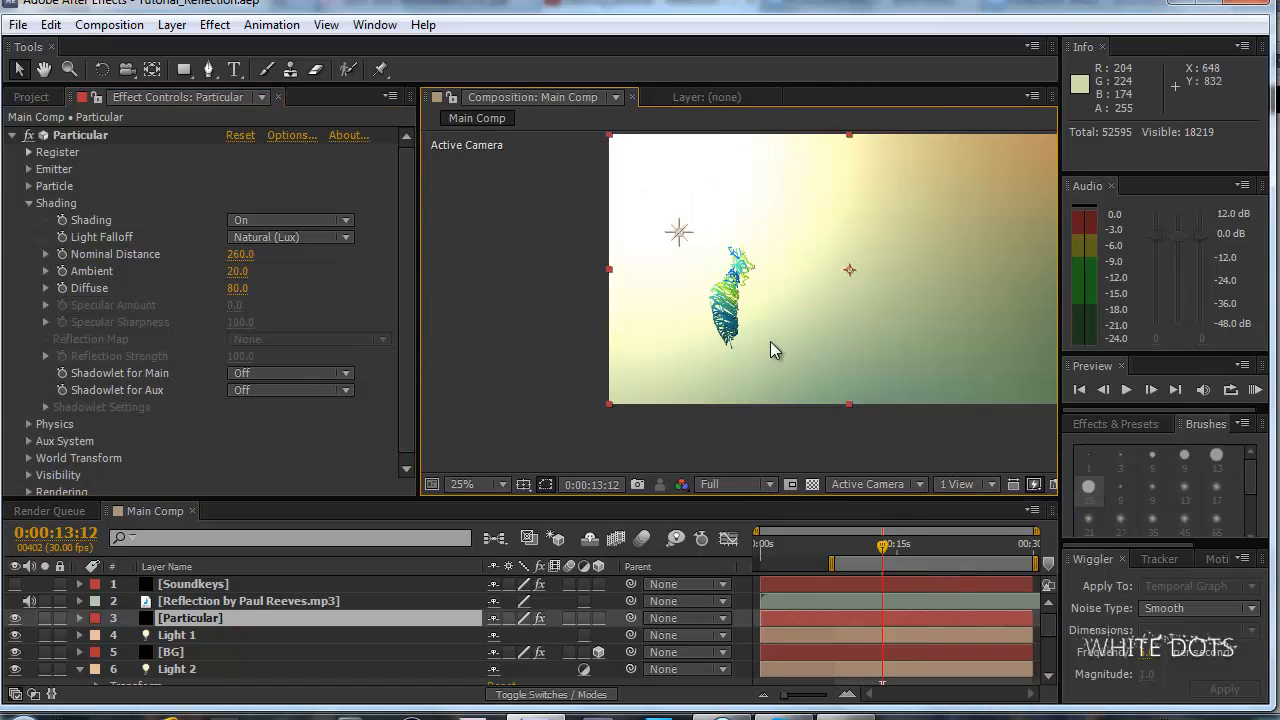
{"action": "key", "text": "period"}
{"action": "key", "text": "period"}
{"action": "key", "text": "period"}
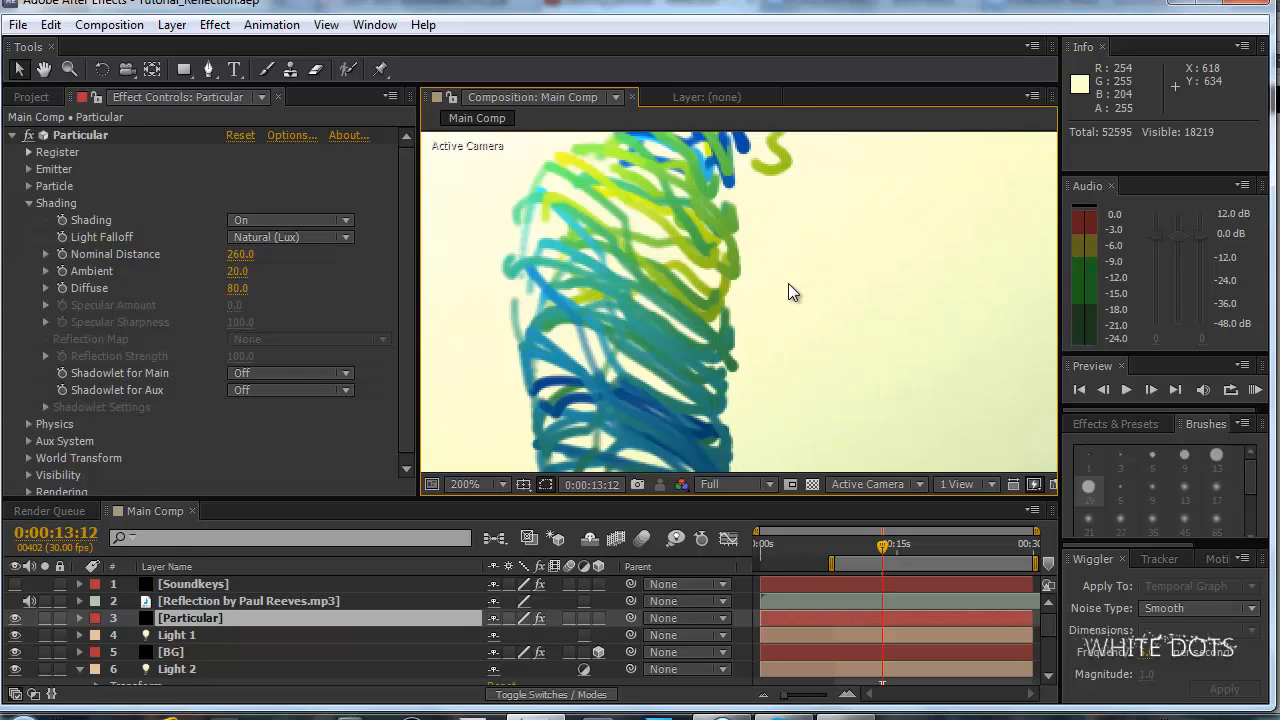
{"action": "key", "text": "comma"}
{"action": "key", "text": "comma"}
{"action": "key", "text": "comma"}
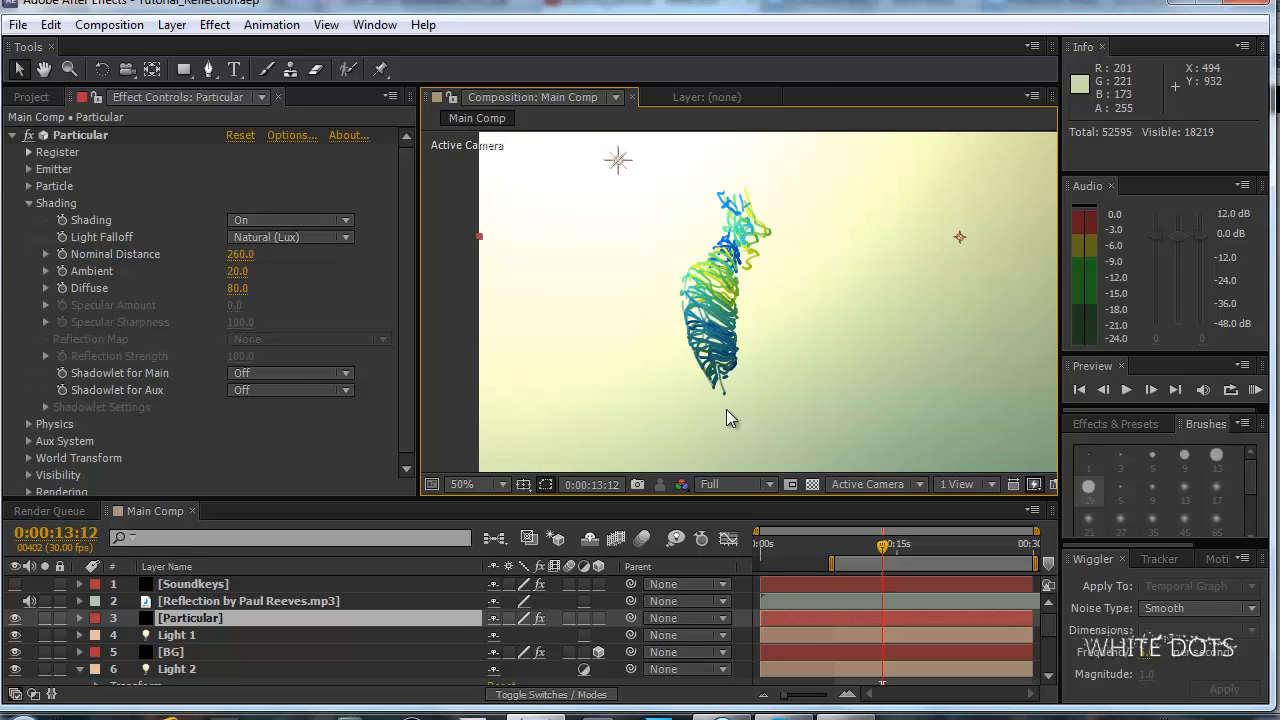
Examine the light falloff and shading along the whole length of the particle strands.
{"action": "left_click_drag", "start_coordinate": [745, 307], "coordinate": [781, 325]}
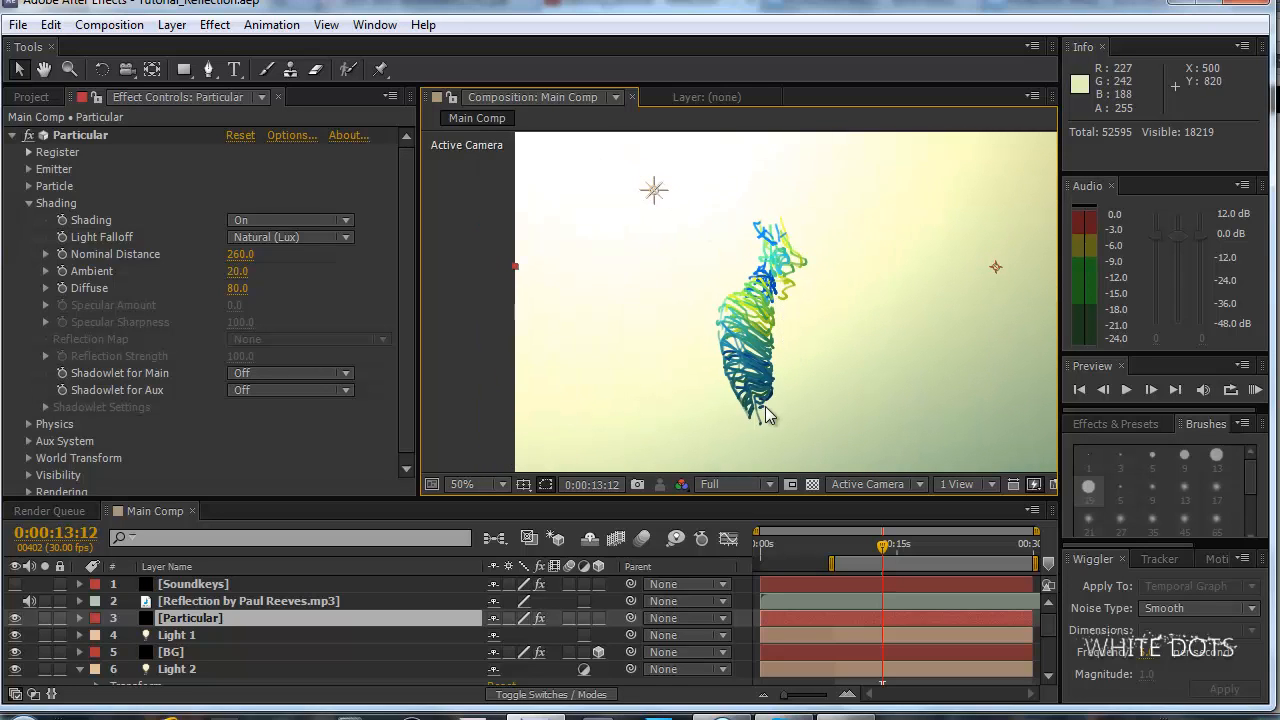
{"action": "left_click_drag", "start_coordinate": [771, 380], "coordinate": [767, 263]}
{"action": "scroll", "coordinate": [851, 240], "scroll_direction": "up", "scroll_amount": 1}
{"action": "scroll", "coordinate": [850, 240], "scroll_direction": "down", "scroll_amount": 1}
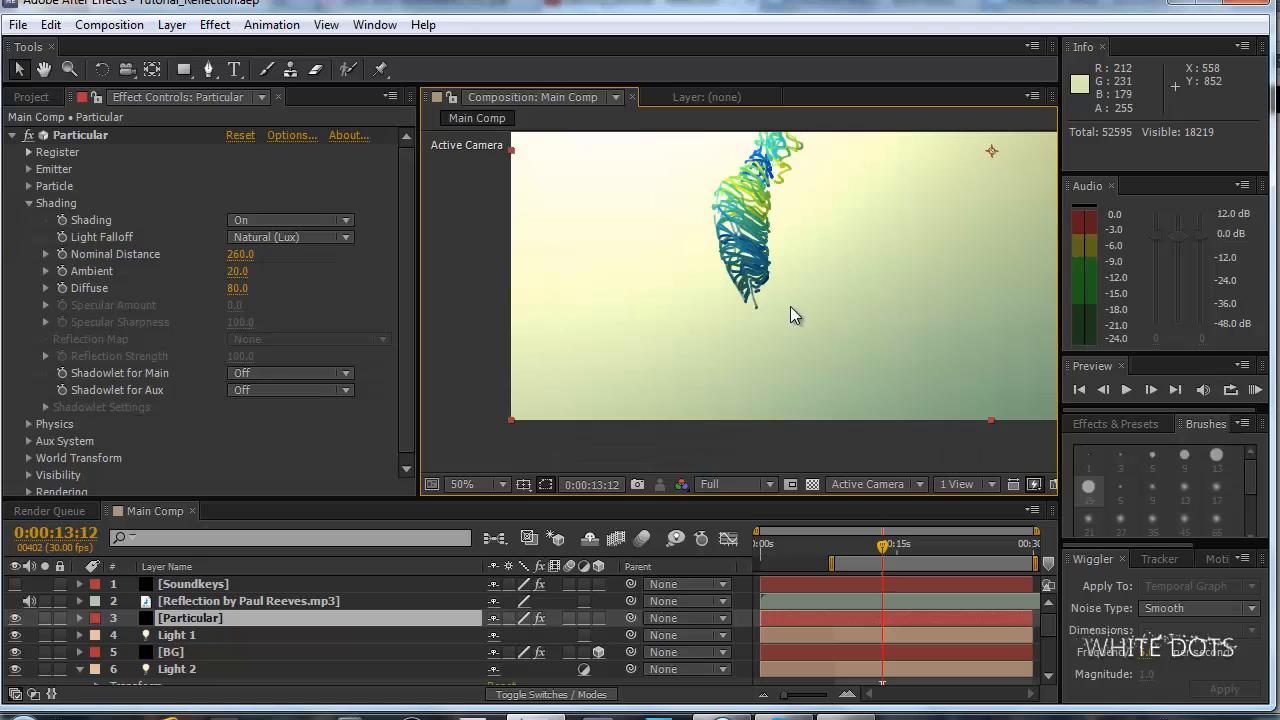
{"action": "left_click_drag", "start_coordinate": [789, 208], "coordinate": [821, 273]}
{"action": "scroll", "coordinate": [822, 274], "scroll_direction": "up", "scroll_amount": 1}
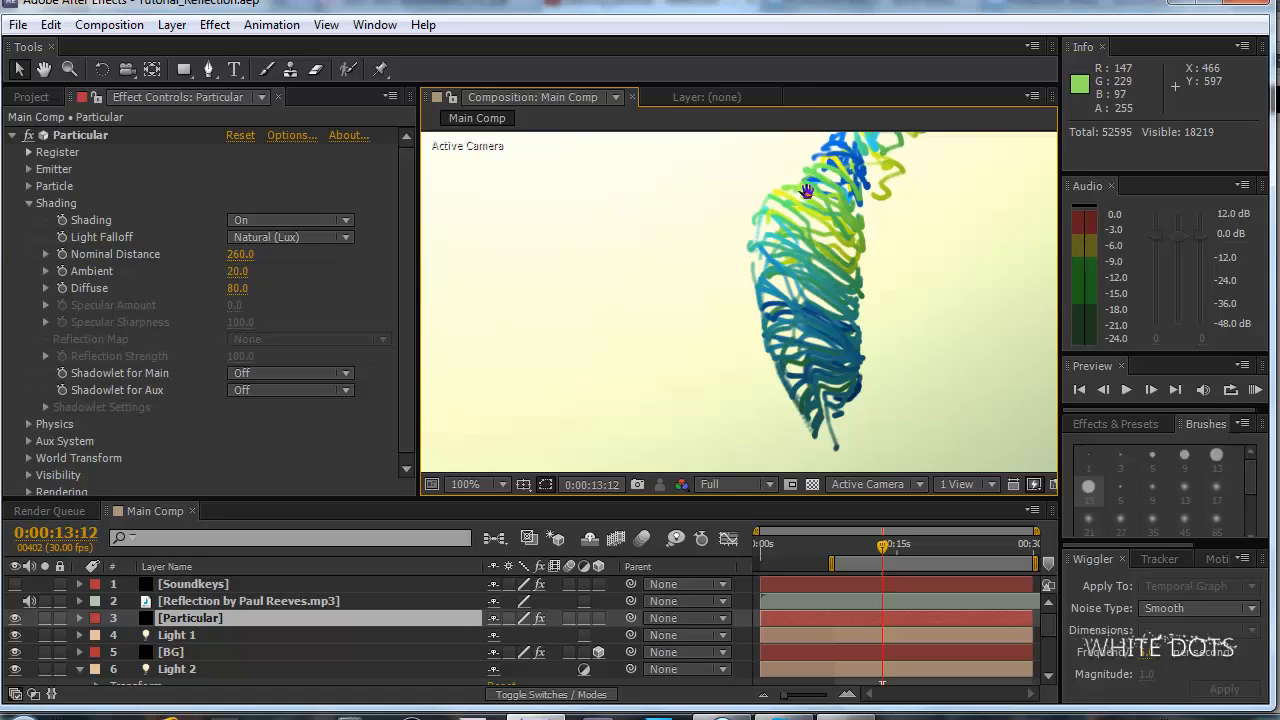
{"action": "left_click_drag", "start_coordinate": [808, 190], "coordinate": [734, 263]}
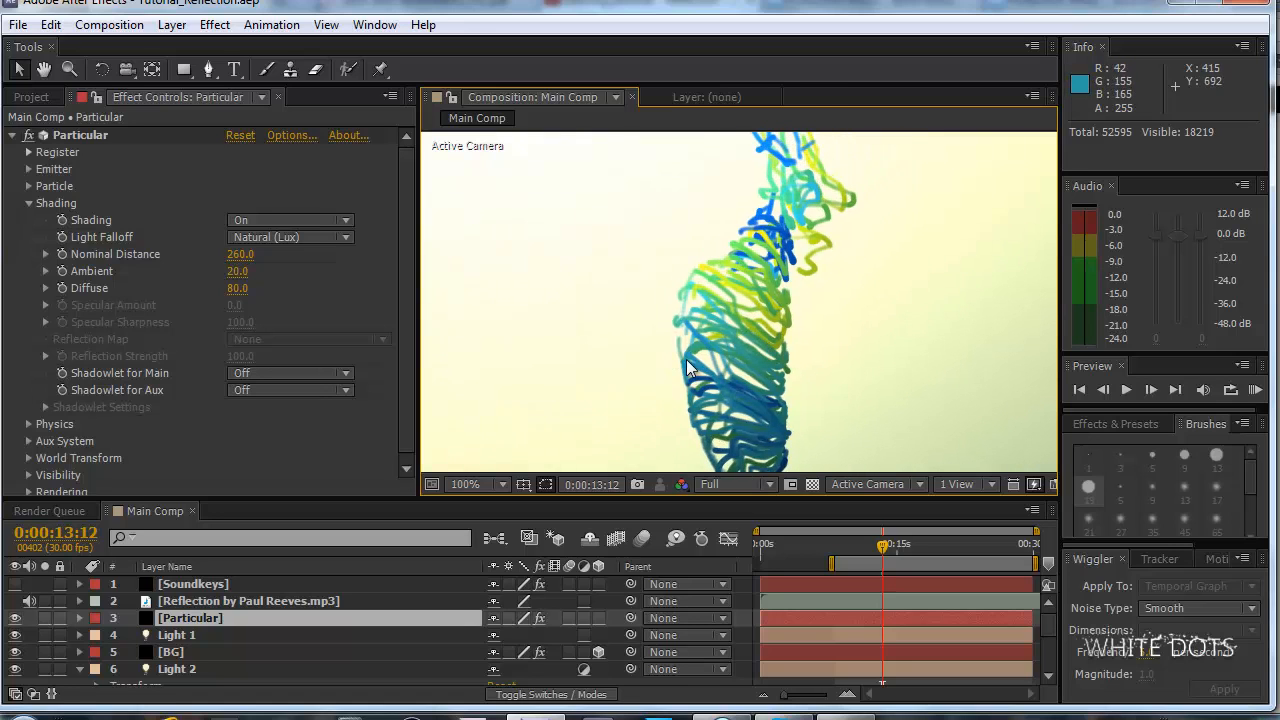
{"action": "scroll", "coordinate": [686, 359], "scroll_direction": "down", "scroll_amount": 1}
{"action": "scroll", "coordinate": [789, 309], "scroll_direction": "up", "scroll_amount": 1}
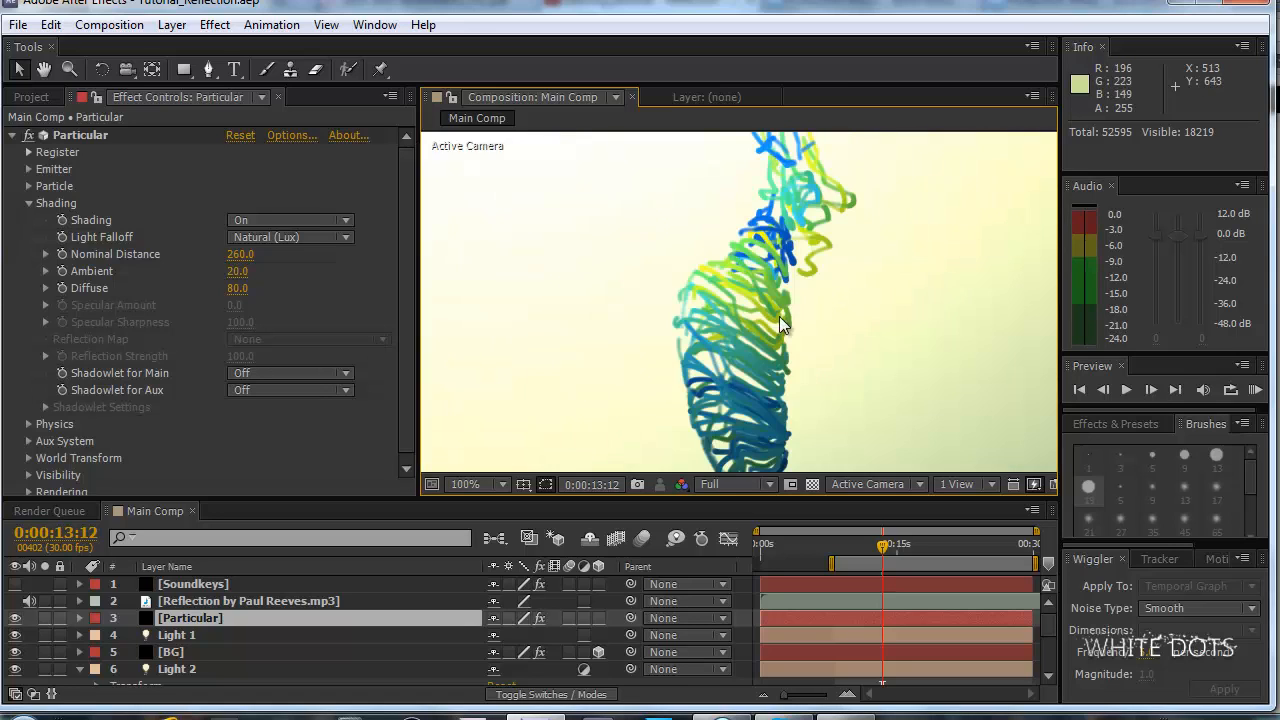
{"action": "scroll", "coordinate": [408, 280], "scroll_direction": "down", "scroll_amount": 1}
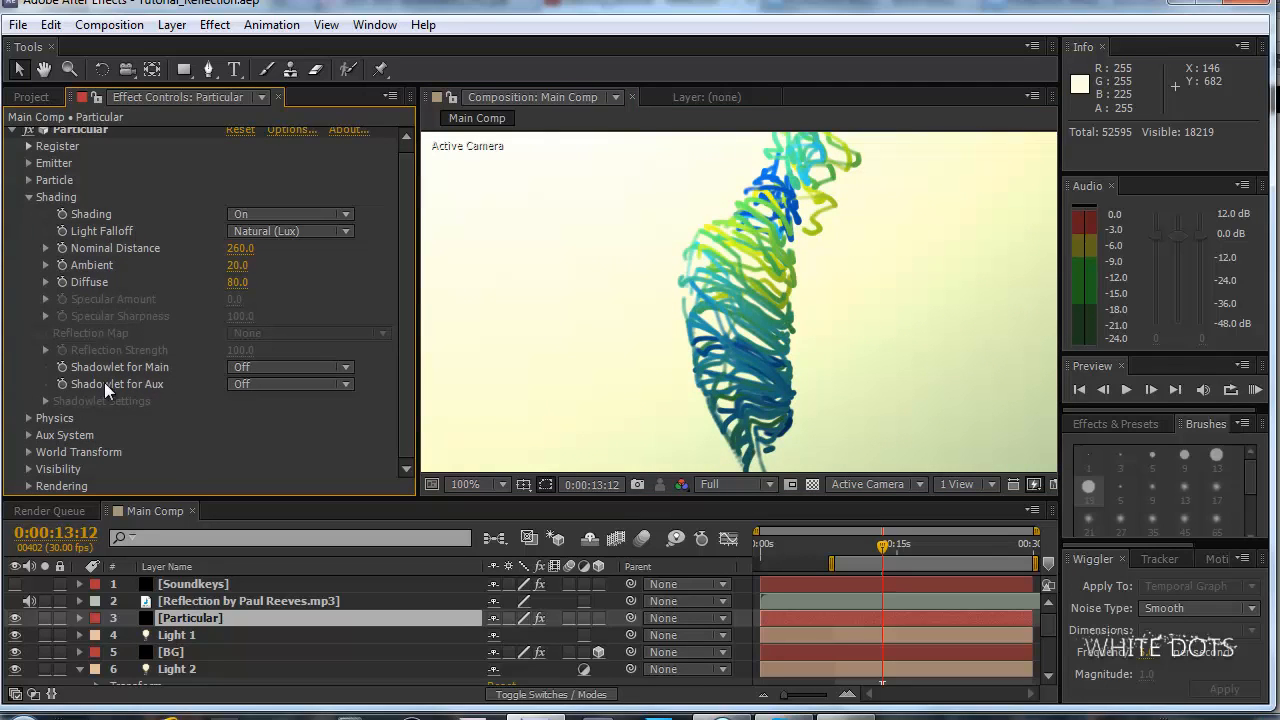
Turn on Shadowlet for Aux in Particular's Shading settings, leaving Shadowlet for Main off.
{"action": "left_click", "coordinate": [281, 386]}
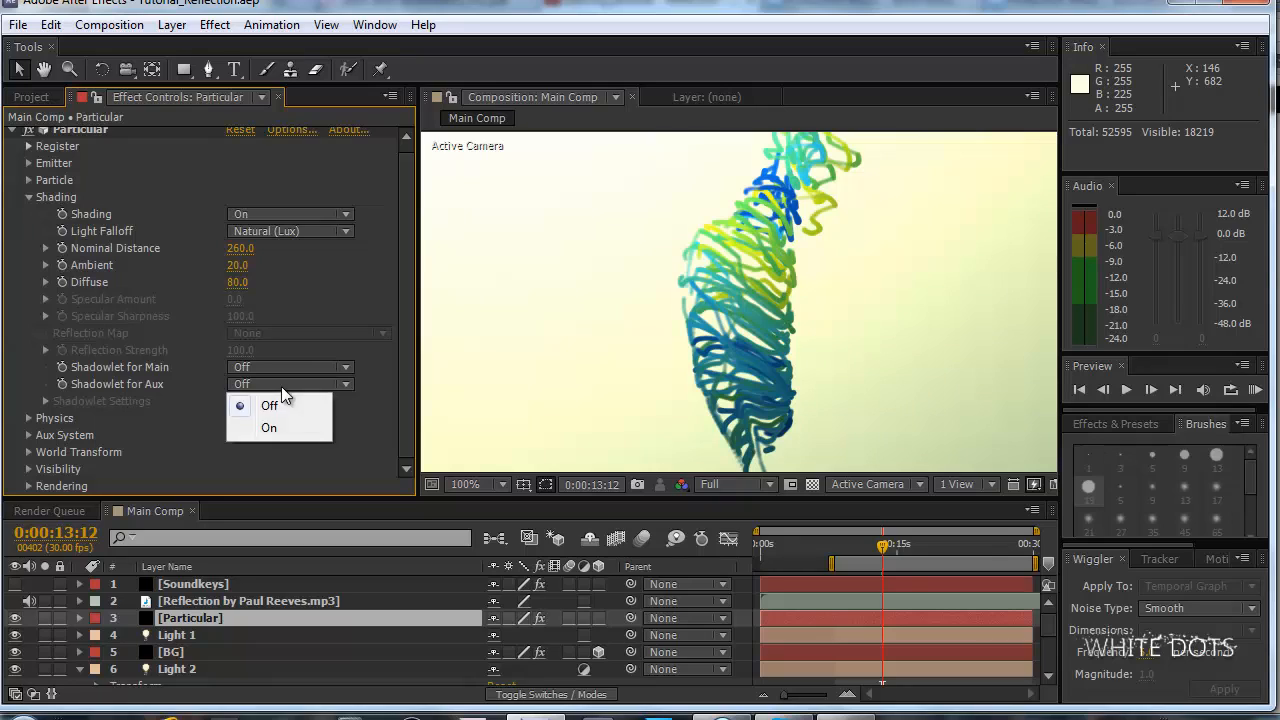
{"action": "left_click", "coordinate": [85, 378]}
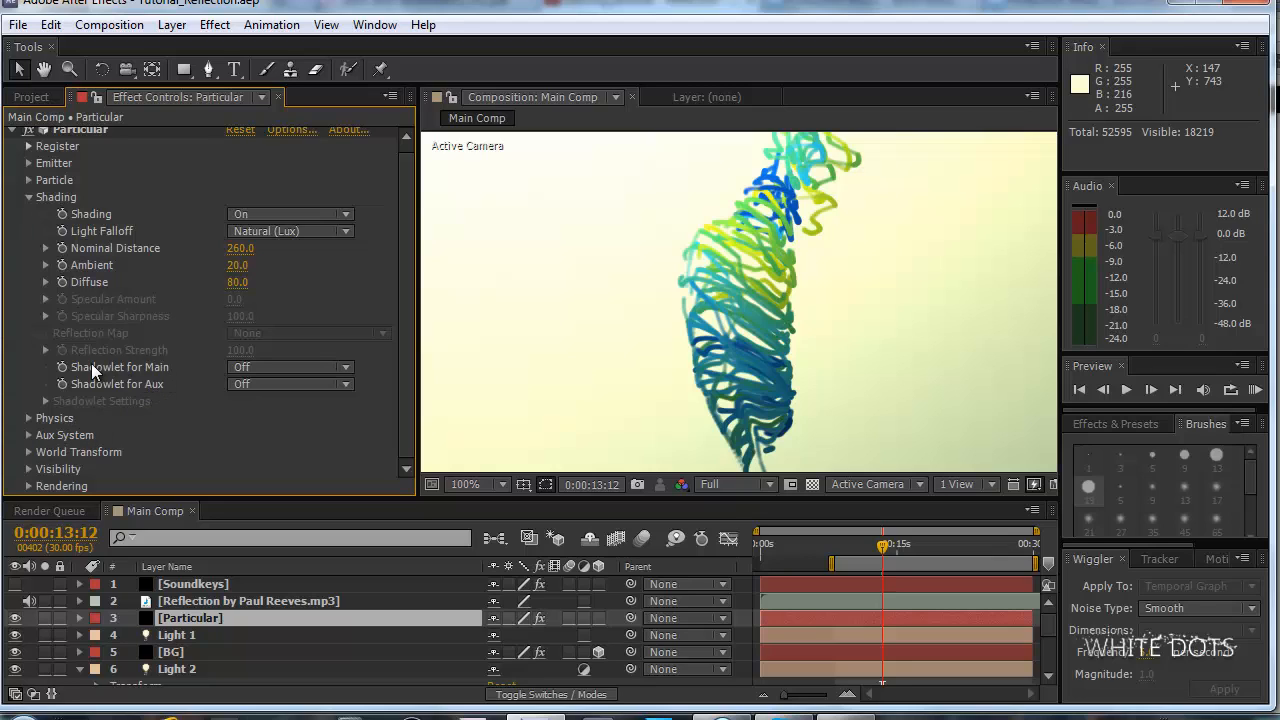
{"action": "left_click", "coordinate": [266, 368]}
{"action": "left_click", "coordinate": [326, 381]}
{"action": "left_click", "coordinate": [327, 384]}
{"action": "left_click", "coordinate": [300, 424]}
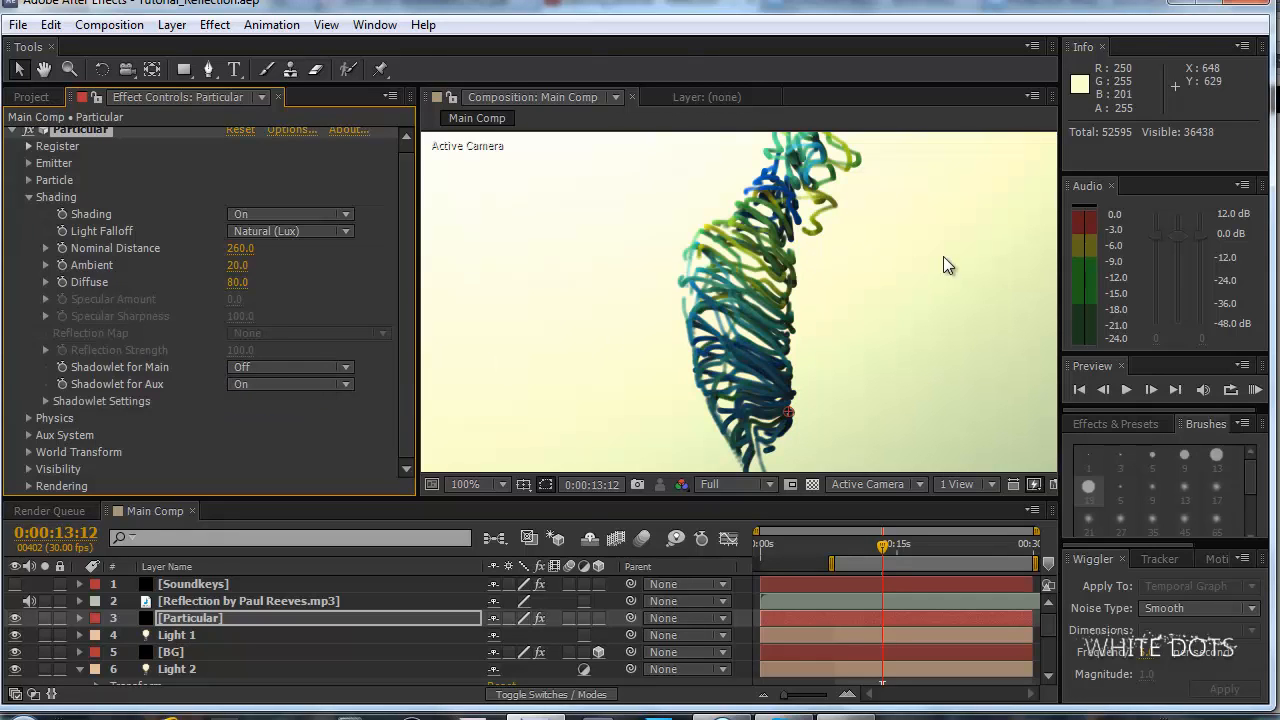
In Particular's Shadowlet Settings, set Adjust Size to 55 and Adjust Distance to 88.
{"action": "left_click", "coordinate": [45, 401]}
{"action": "scroll", "coordinate": [796, 249], "scroll_direction": "down", "scroll_amount": 2}
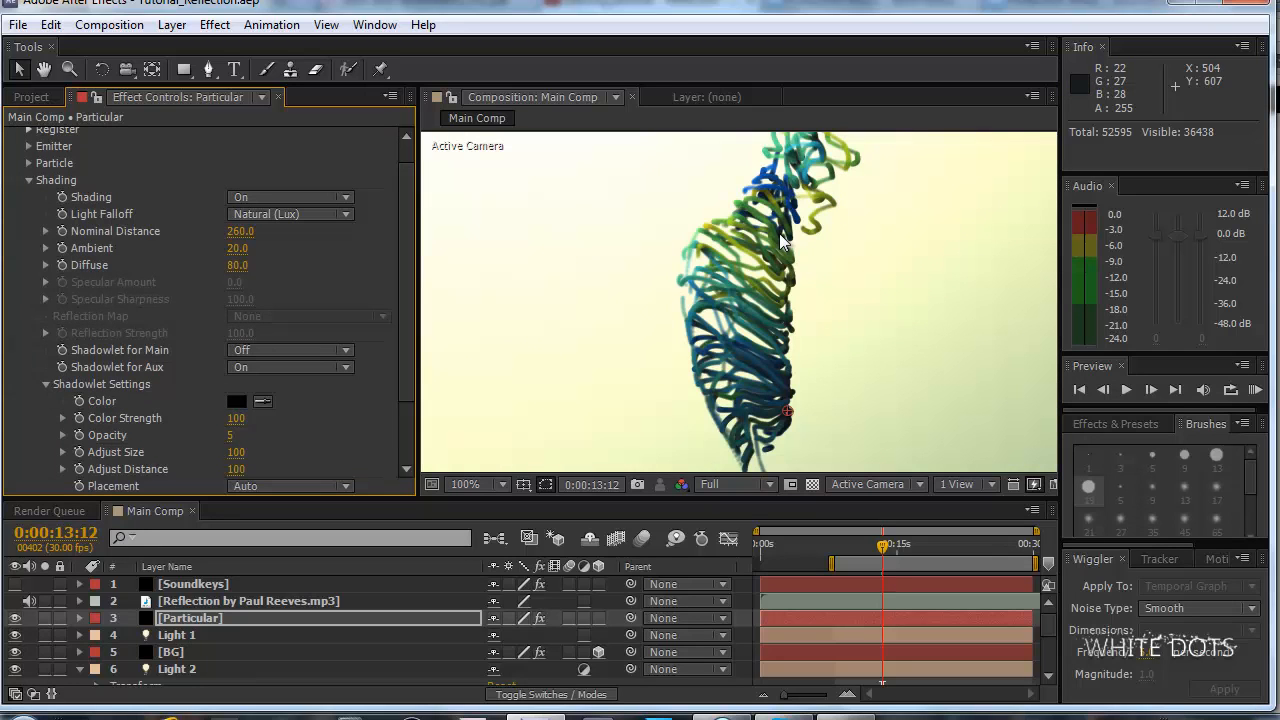
{"action": "scroll", "coordinate": [406, 294], "scroll_direction": "down", "scroll_amount": 2}
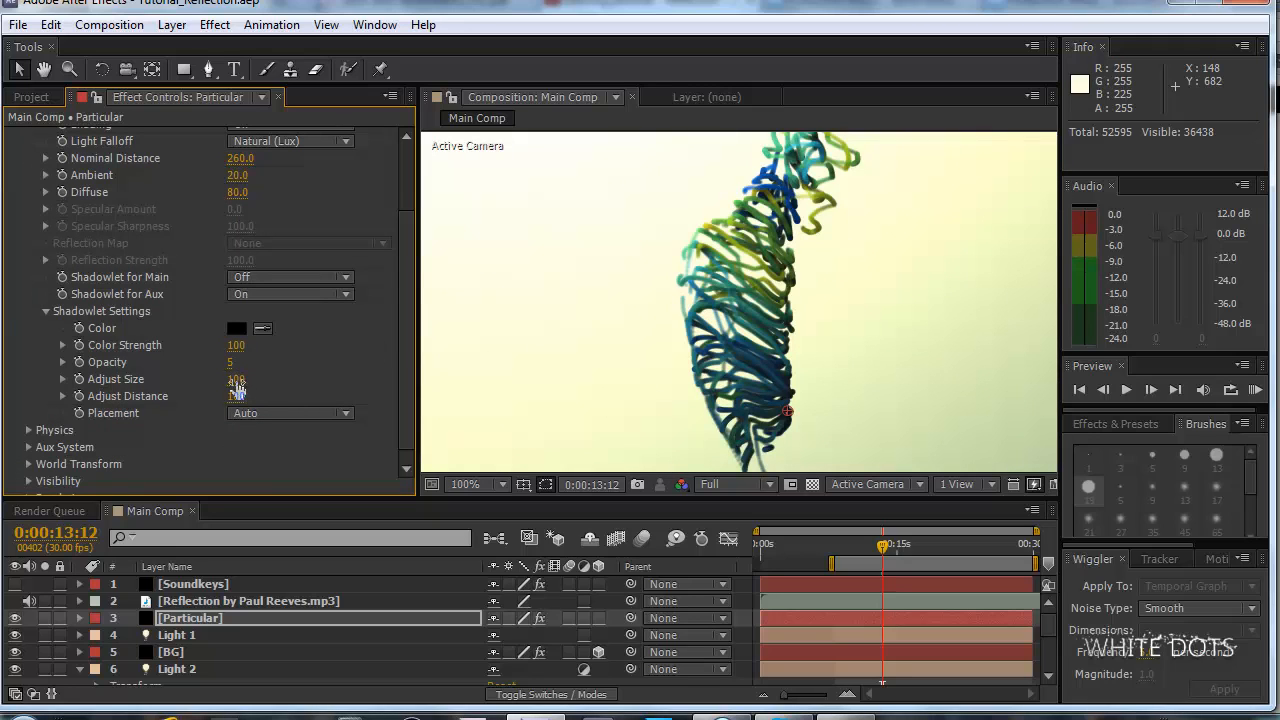
{"action": "left_click_drag", "start_coordinate": [224, 379], "coordinate": [204, 383]}
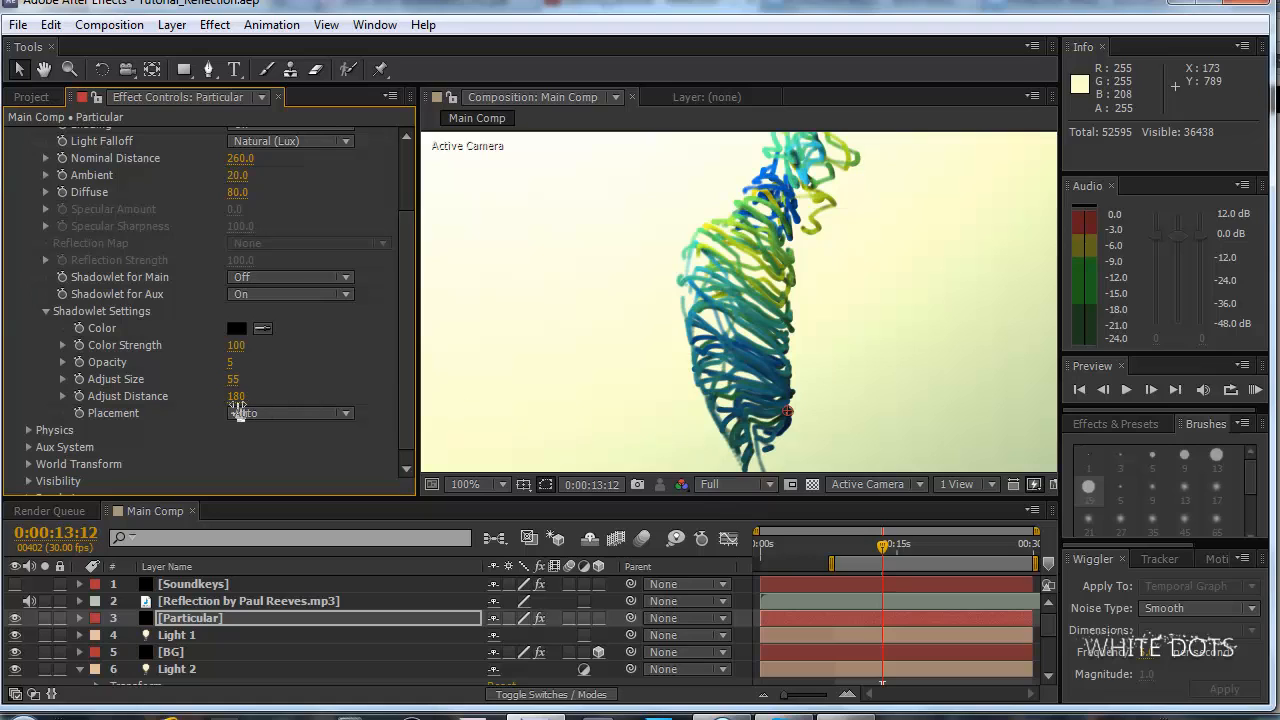
{"action": "left_click_drag", "start_coordinate": [238, 396], "coordinate": [207, 399]}
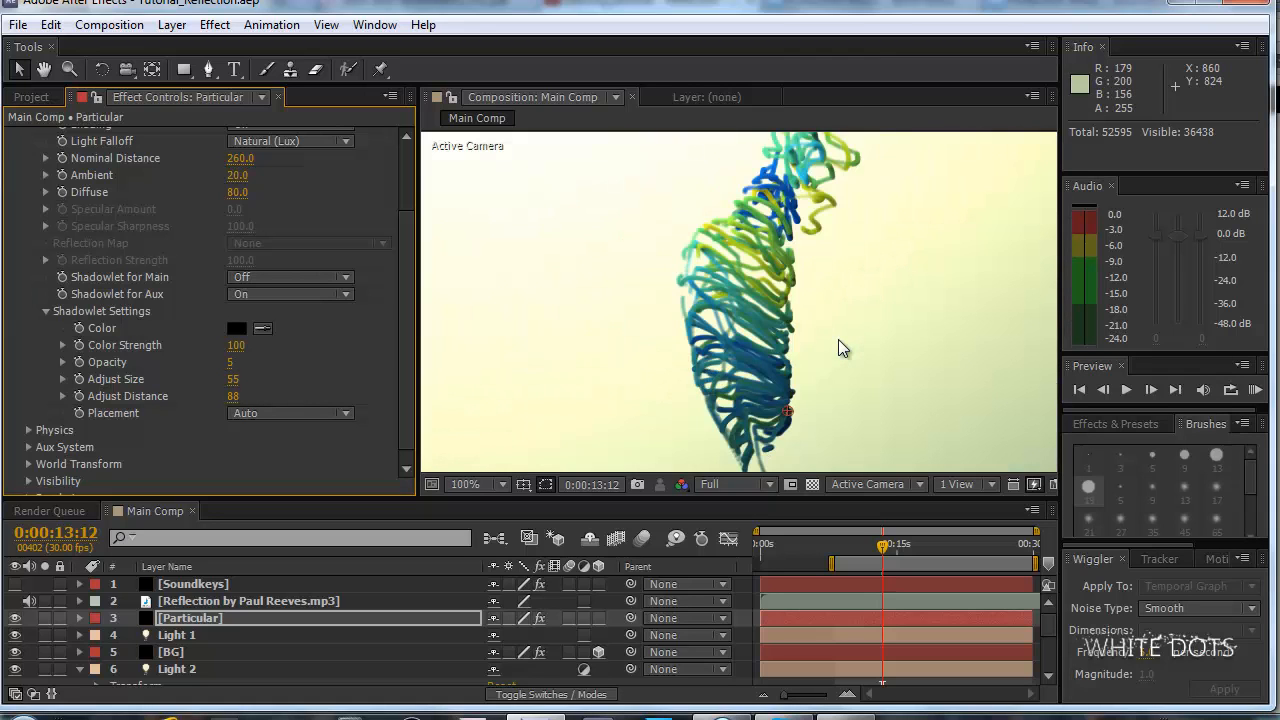
Inspect the shadowed strands and set the shadowlet color to a very dark red, 1A0000.
{"action": "left_click_drag", "start_coordinate": [798, 228], "coordinate": [759, 243]}
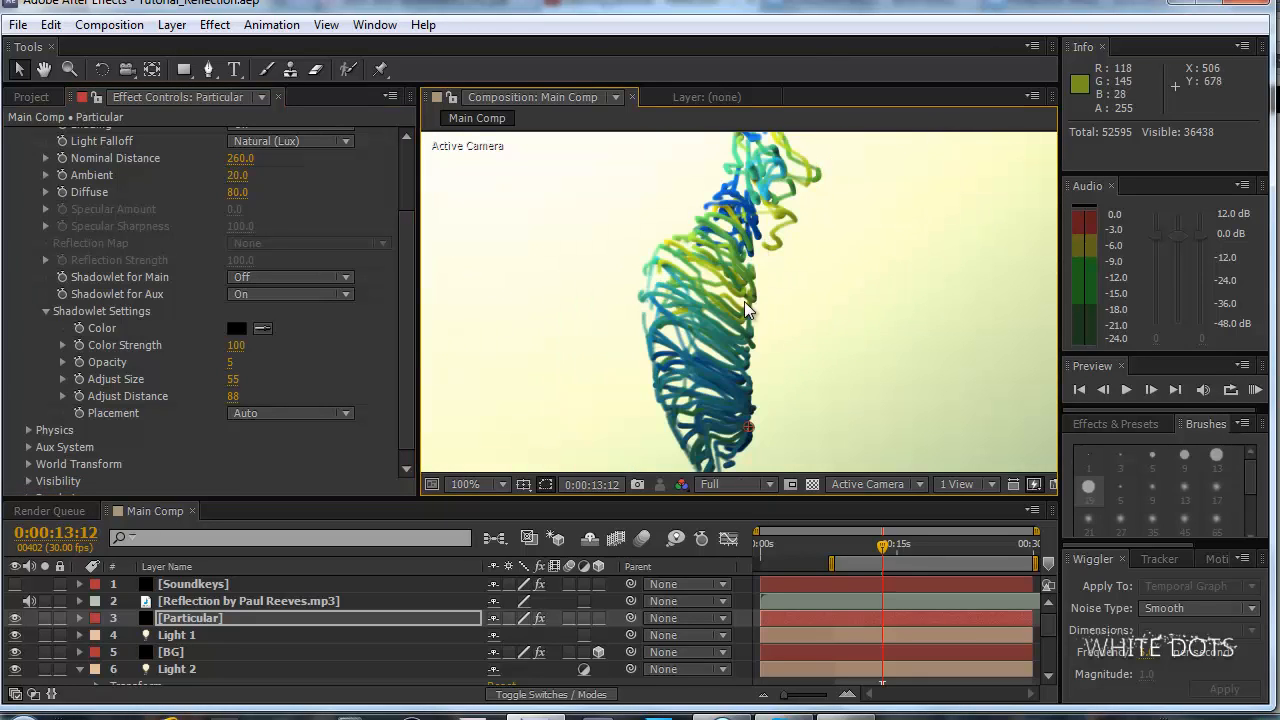
{"action": "scroll", "coordinate": [744, 301], "scroll_direction": "down", "scroll_amount": 2}
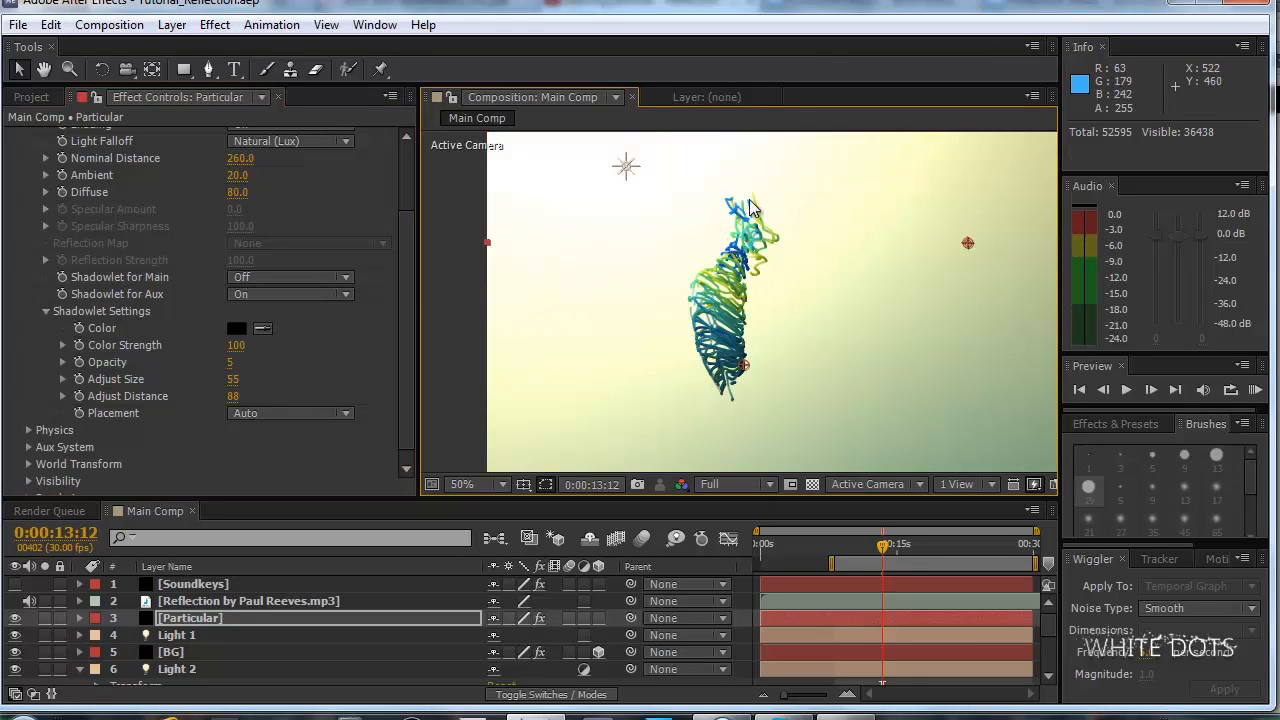
{"action": "scroll", "coordinate": [723, 372], "scroll_direction": "up", "scroll_amount": 2}
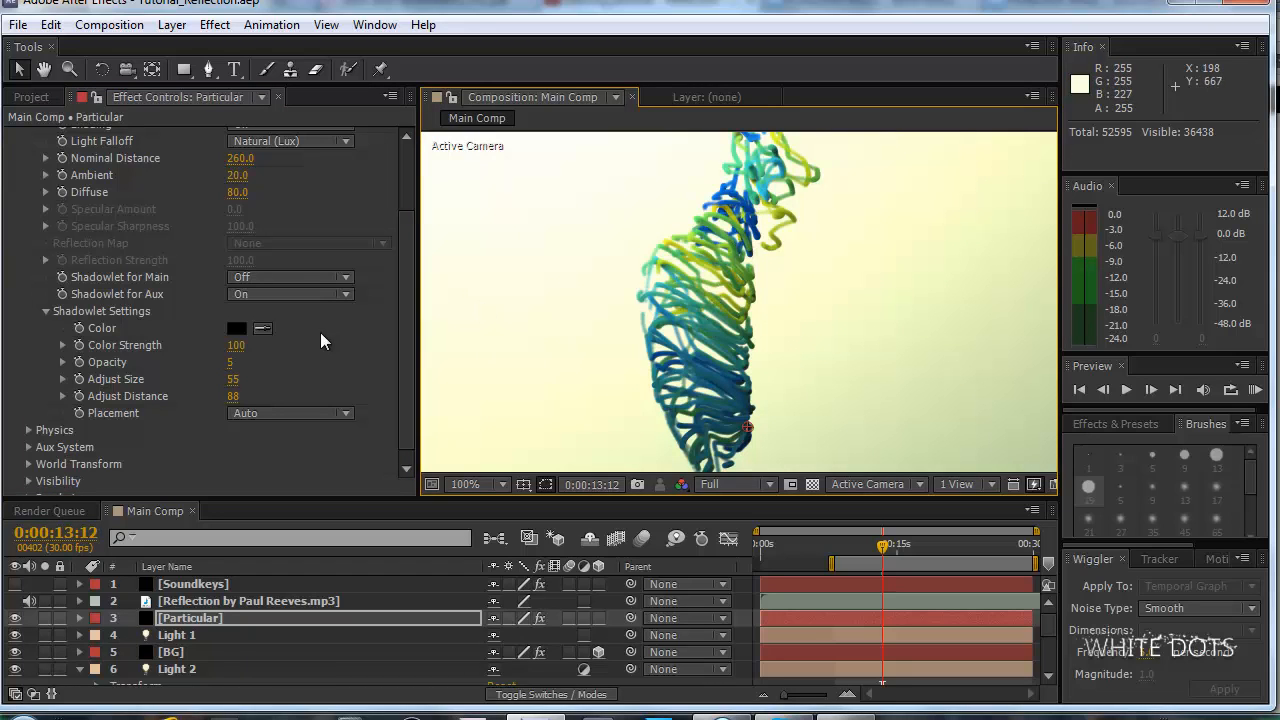
{"action": "left_click", "coordinate": [243, 329]}
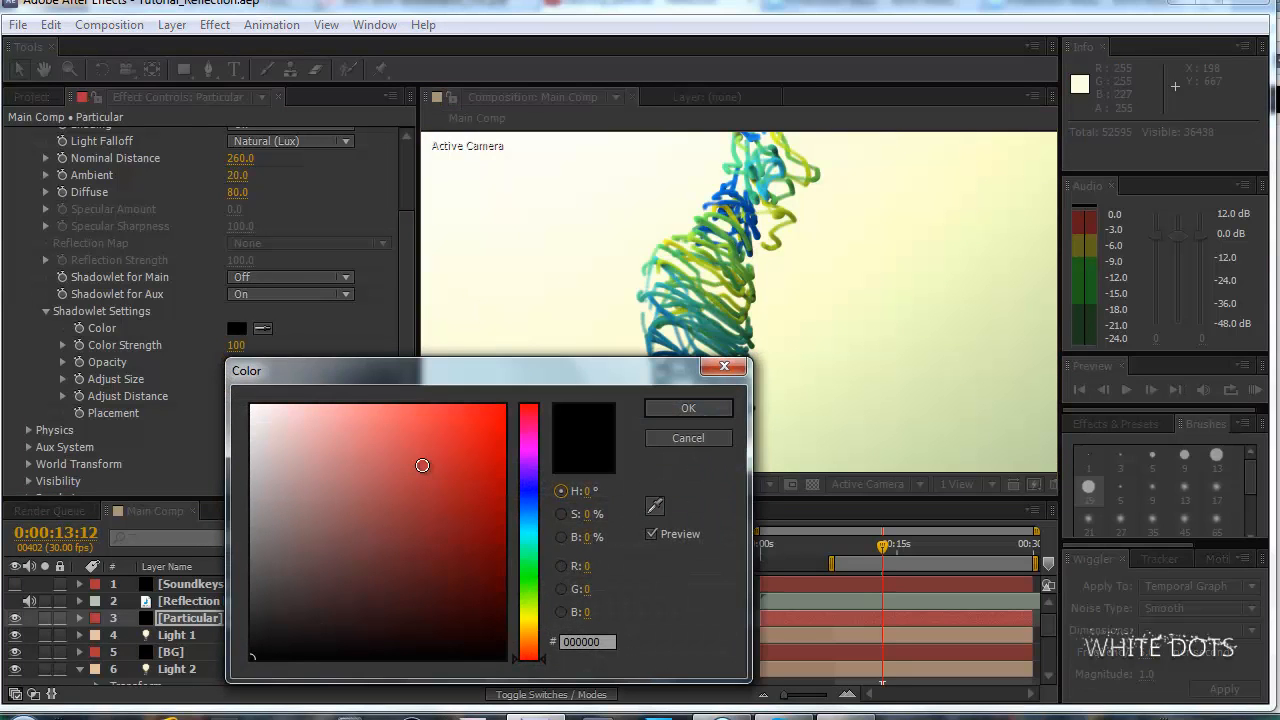
{"action": "mouse_move", "coordinate": [469, 613]}
{"action": "left_mouse_down"}
{"action": "mouse_move", "coordinate": [491, 608]}
{"action": "mouse_move", "coordinate": [509, 633]}
{"action": "left_mouse_up"}
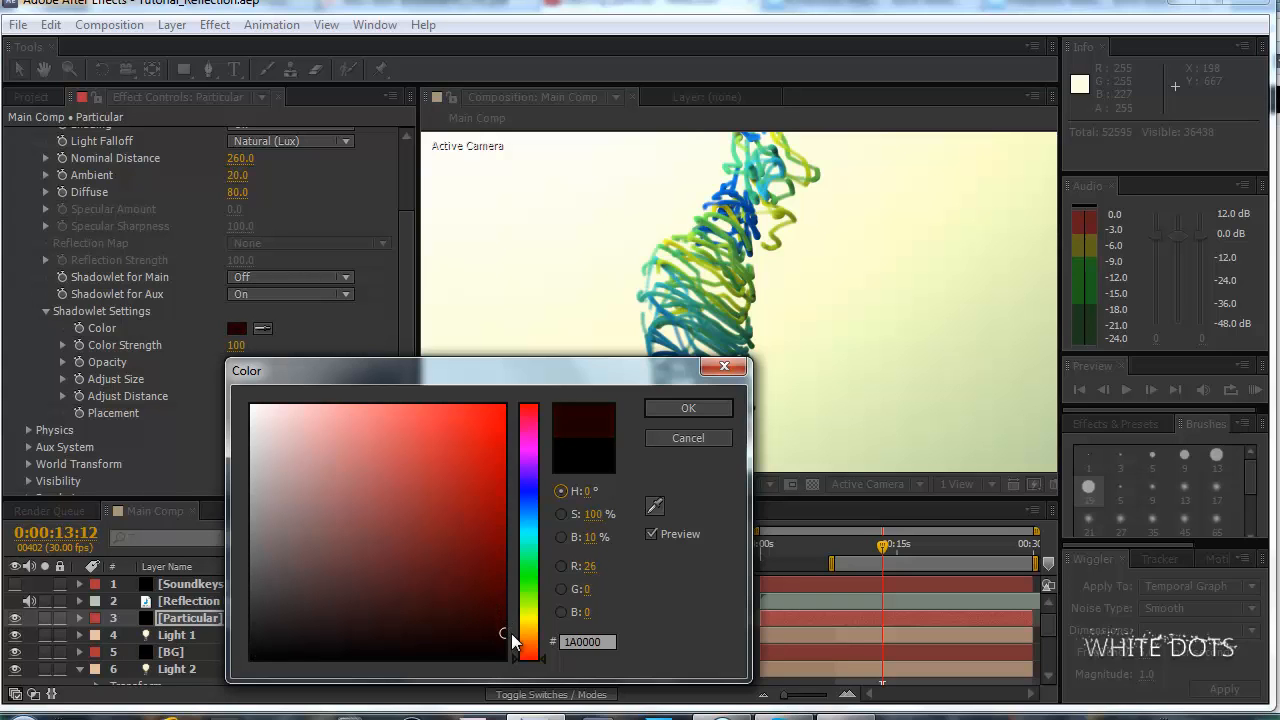
{"action": "left_click", "coordinate": [707, 405]}
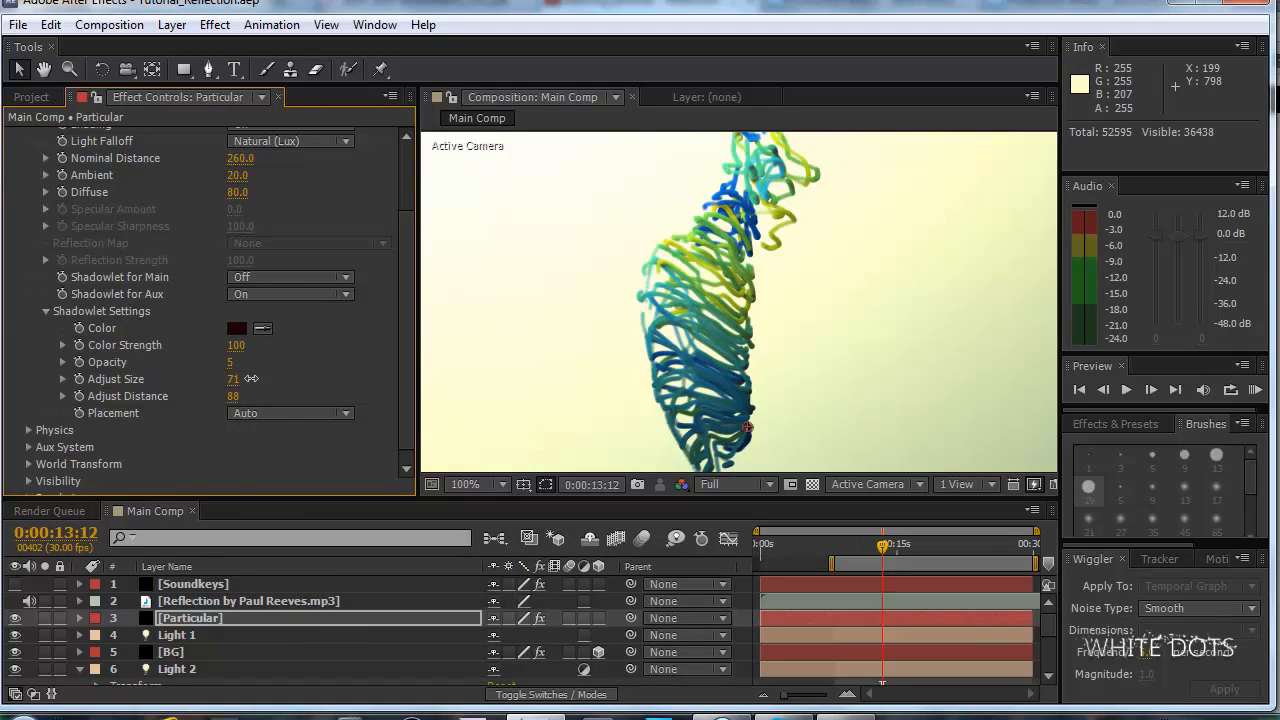
Set the shadowlet Adjust Size to 83 and check the strands at different magnifications.
{"action": "mouse_move", "coordinate": [230, 380]}
{"action": "left_mouse_down"}
{"action": "mouse_move", "coordinate": [247, 380]}
{"action": "mouse_move", "coordinate": [232, 394]}
{"action": "left_mouse_up"}
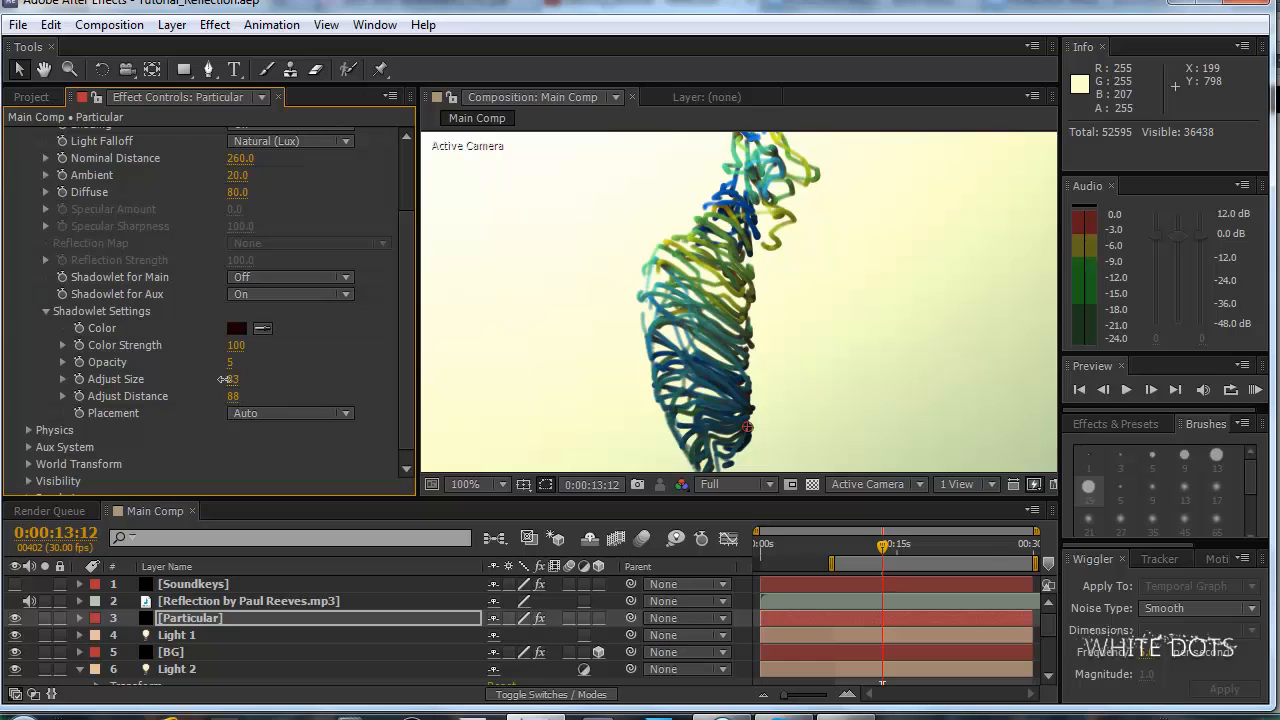
{"action": "key", "text": "comma"}
{"action": "key", "text": "comma"}
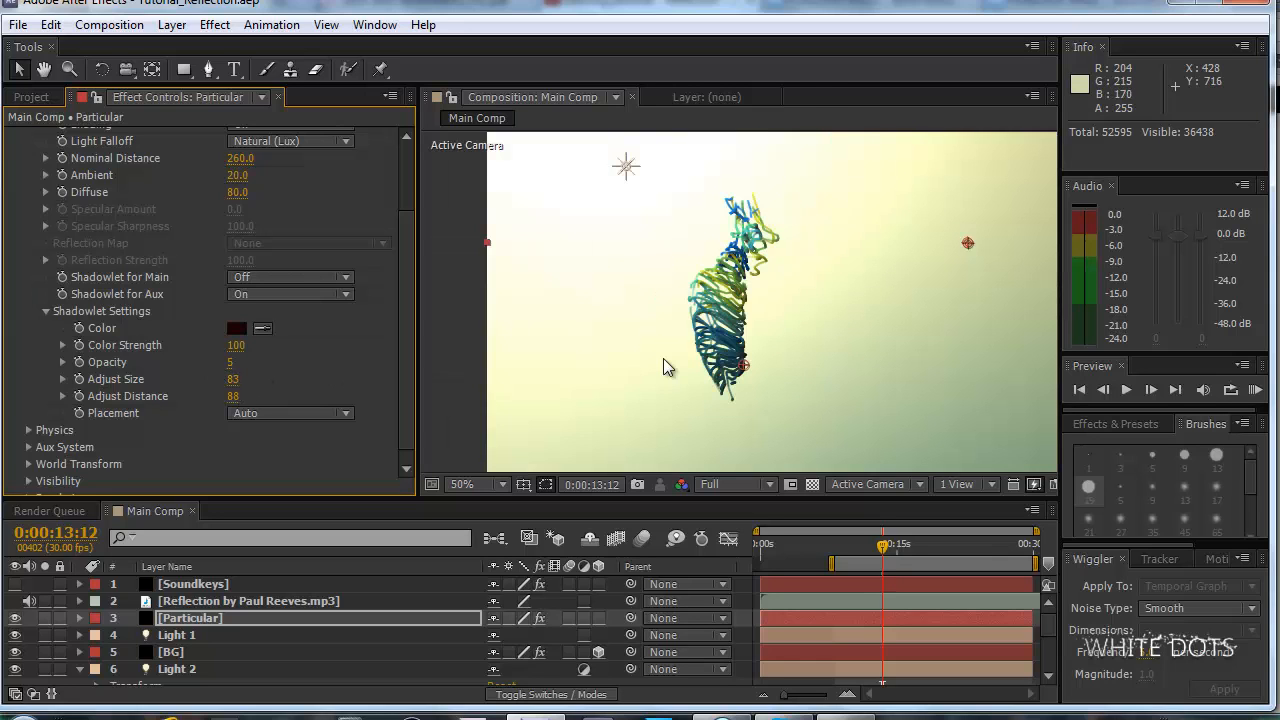
{"action": "key", "text": "period"}
{"action": "key", "text": "period"}
{"action": "key", "text": "period"}
{"action": "key", "text": "comma"}
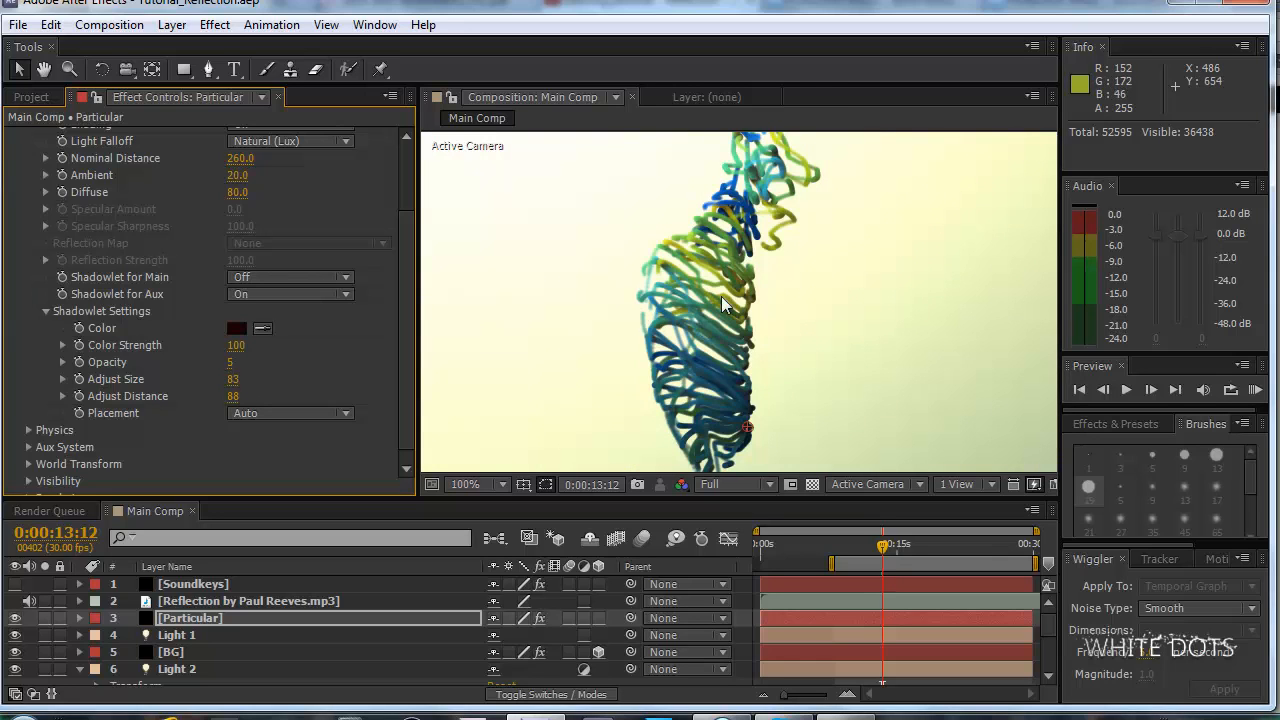
Check the shadowed strands against the whole frame and save the project.
{"action": "scroll", "coordinate": [722, 298], "scroll_direction": "down", "scroll_amount": 3}
{"action": "scroll", "coordinate": [723, 298], "scroll_direction": "up", "scroll_amount": 3}
{"action": "scroll", "coordinate": [724, 298], "scroll_direction": "down", "scroll_amount": 1}
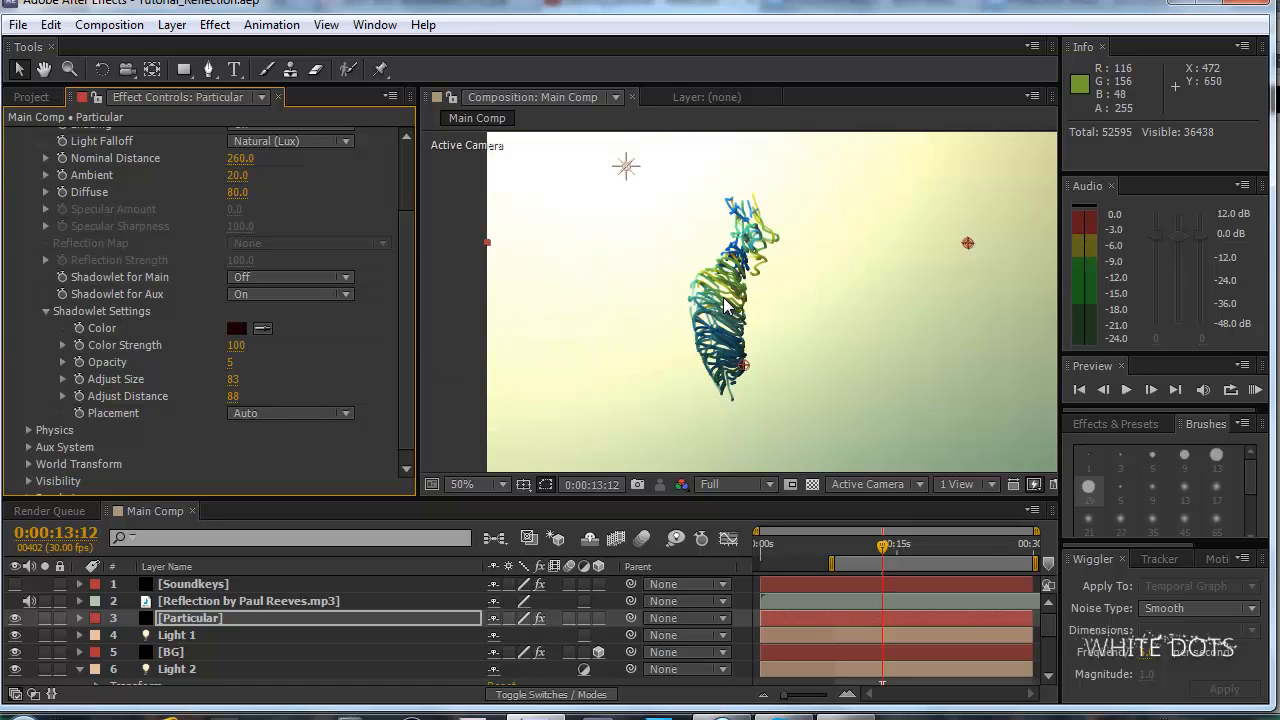
{"action": "scroll", "coordinate": [750, 250], "scroll_direction": "down", "scroll_amount": 1}
{"action": "left_click_drag", "start_coordinate": [925, 268], "coordinate": [812, 277]}
{"action": "left_click", "coordinate": [18, 24]}
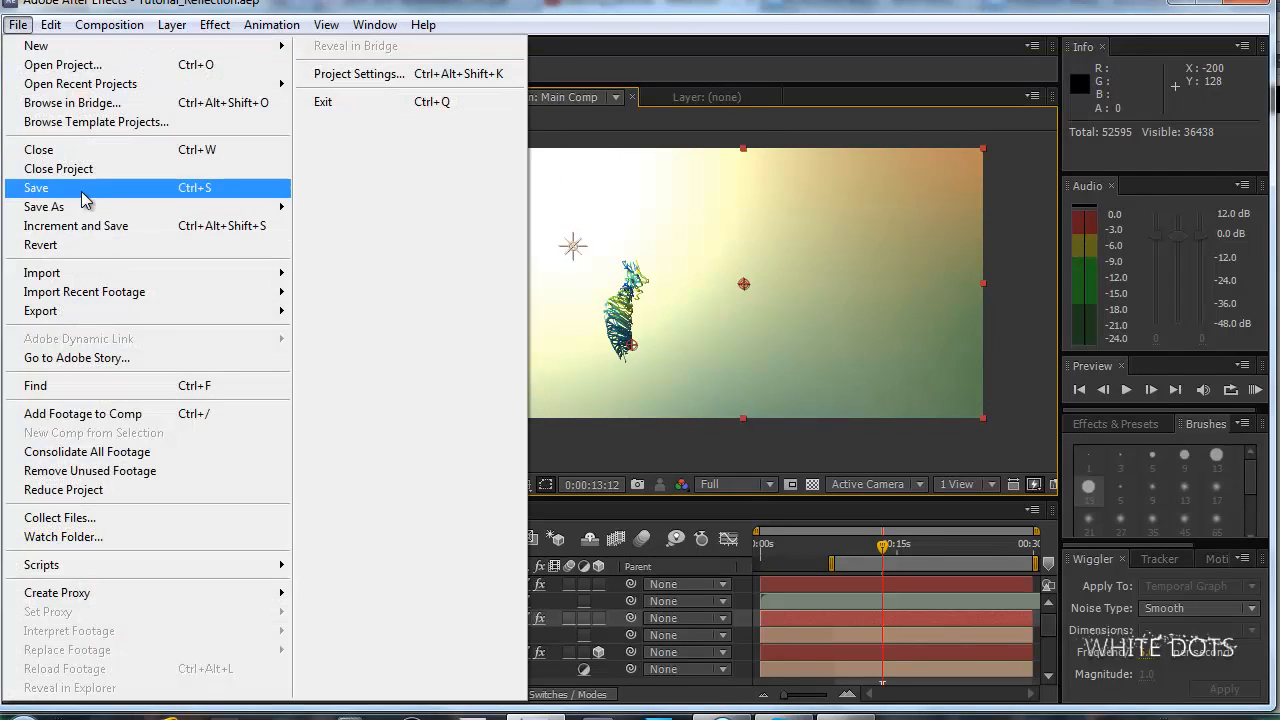
{"action": "left_click", "coordinate": [83, 192]}
Check the YouTube reference video and open the Size over Life graph in Particular's Aux System.
{"action": "scroll", "coordinate": [549, 341], "scroll_direction": "up", "scroll_amount": 2}
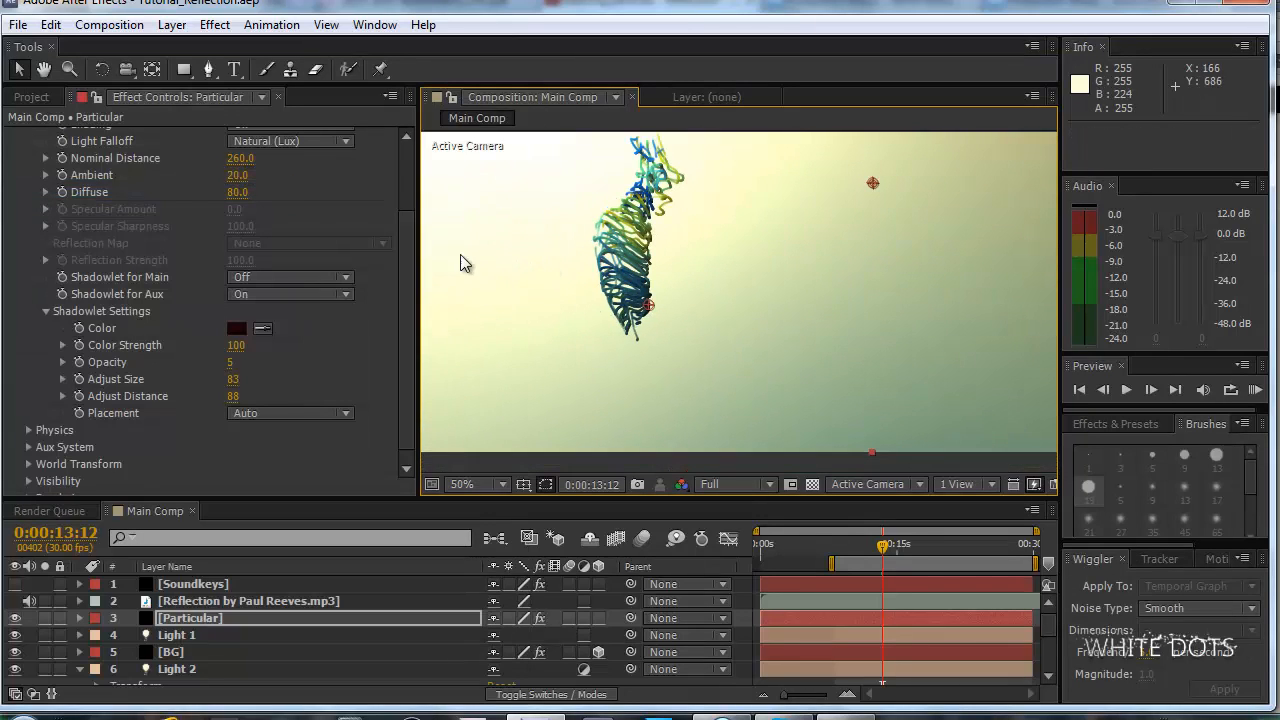
{"action": "left_click_drag", "start_coordinate": [591, 207], "coordinate": [666, 260]}
{"action": "scroll", "coordinate": [405, 261], "scroll_direction": "down", "scroll_amount": 1}
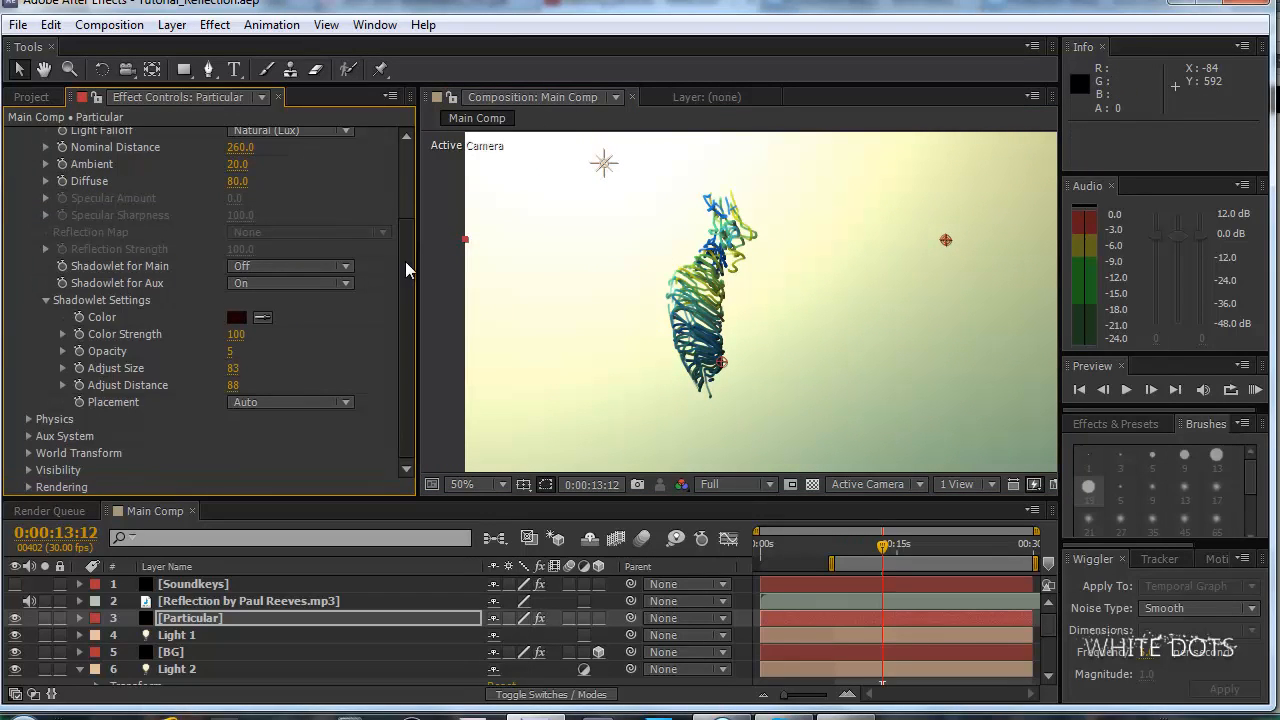
{"action": "left_click", "coordinate": [45, 301]}
{"action": "left_click", "coordinate": [28, 197]}
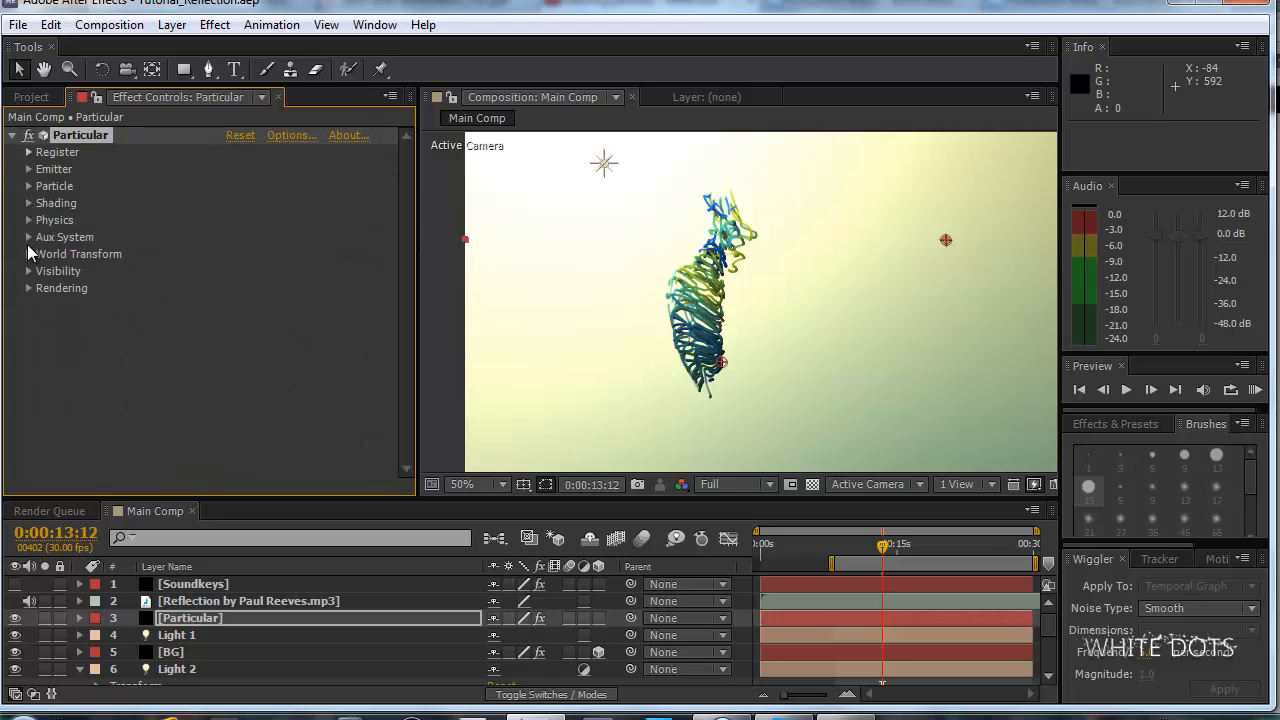
{"action": "left_click", "coordinate": [28, 237]}
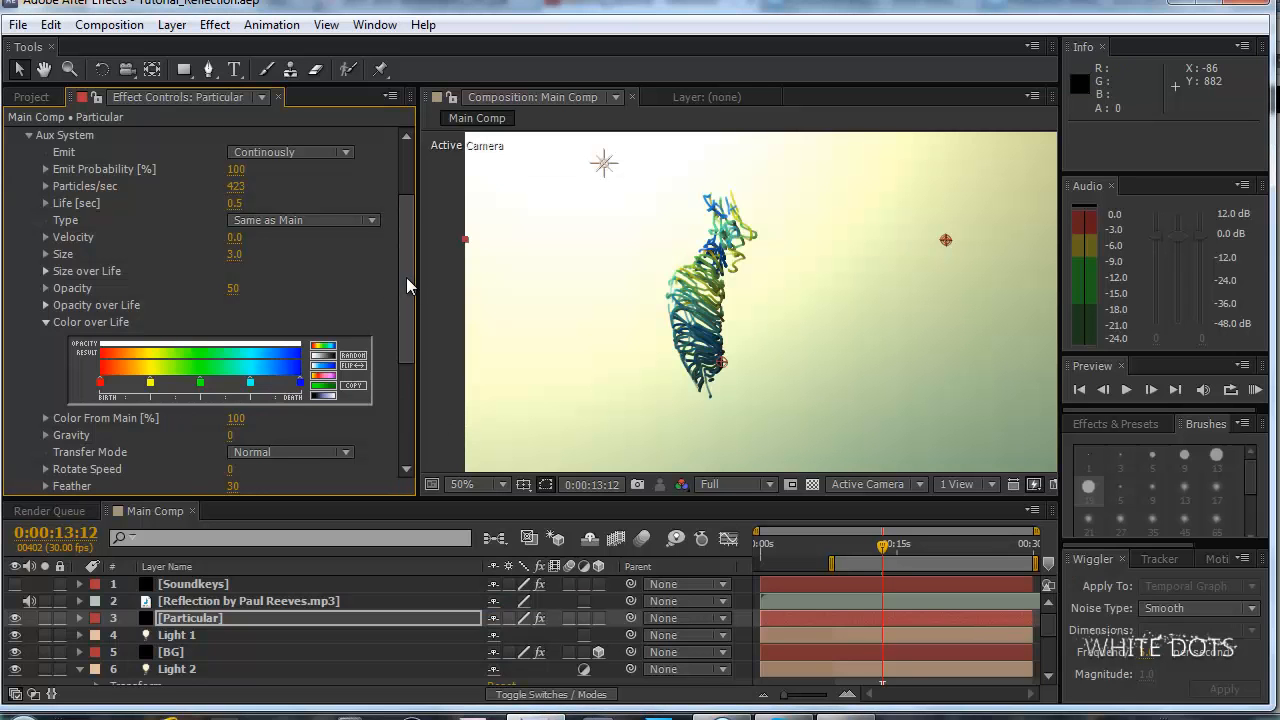
{"action": "left_click_drag", "start_coordinate": [406, 277], "coordinate": [352, 230]}
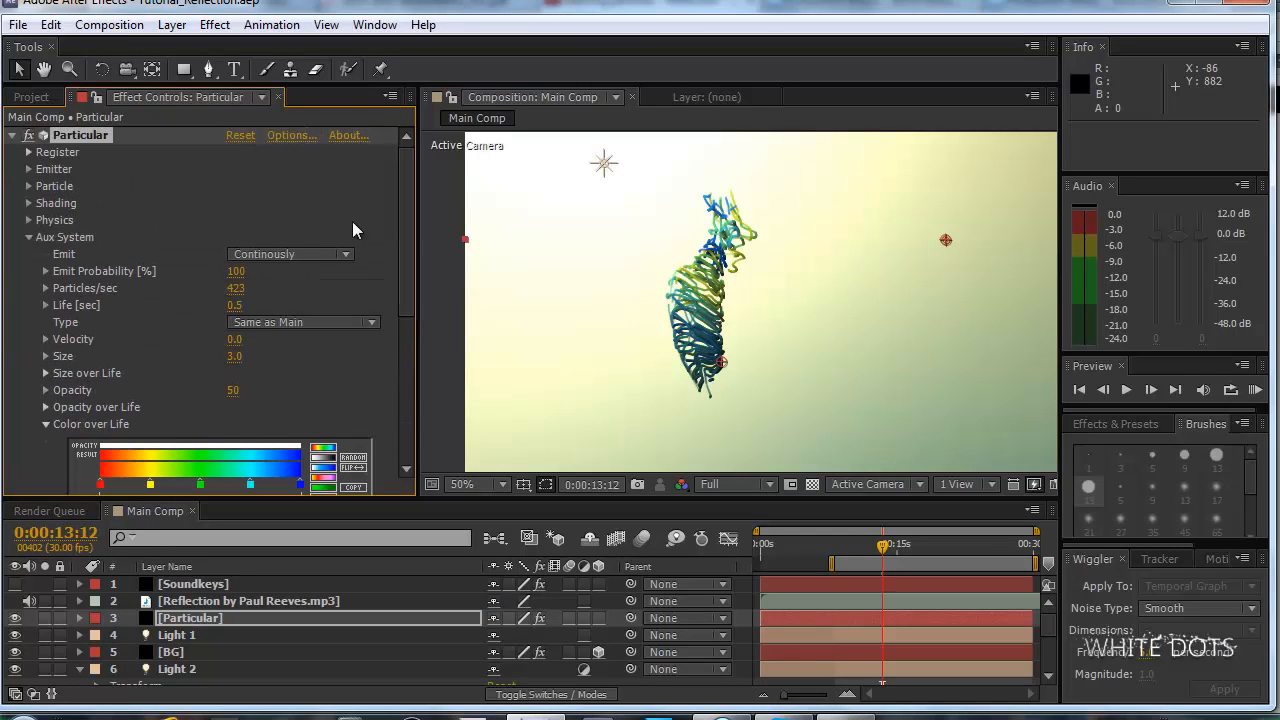
{"action": "left_click", "coordinate": [45, 373]}
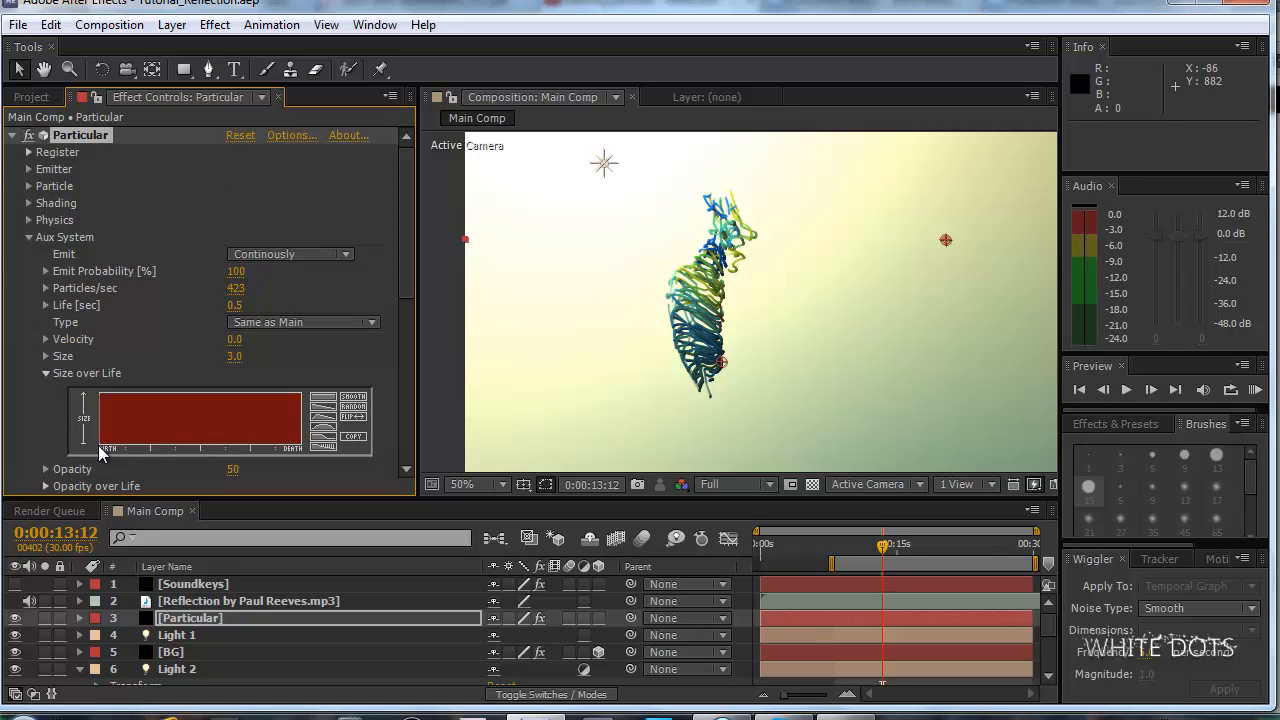
Try an Aux Size over Life curve that ramps up from zero at birth, and restore full size across the life.
{"action": "left_click_drag", "start_coordinate": [97, 446], "coordinate": [123, 408]}
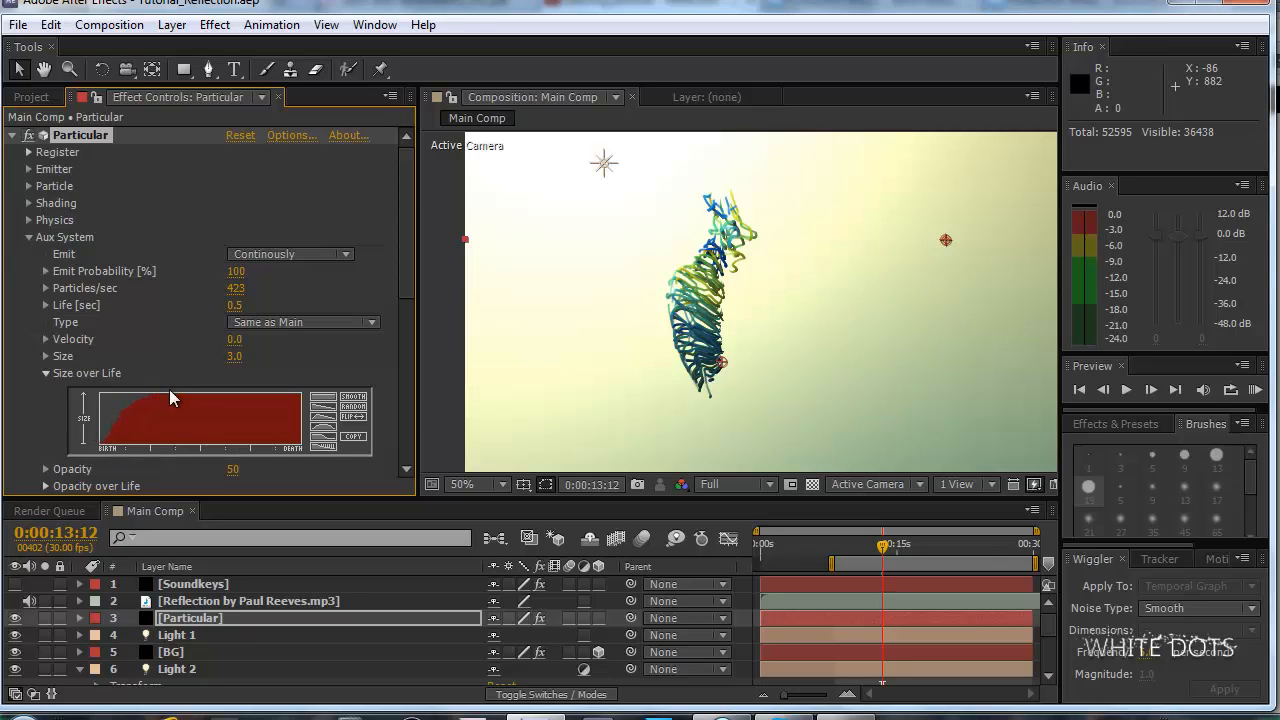
{"action": "key", "text": "period"}
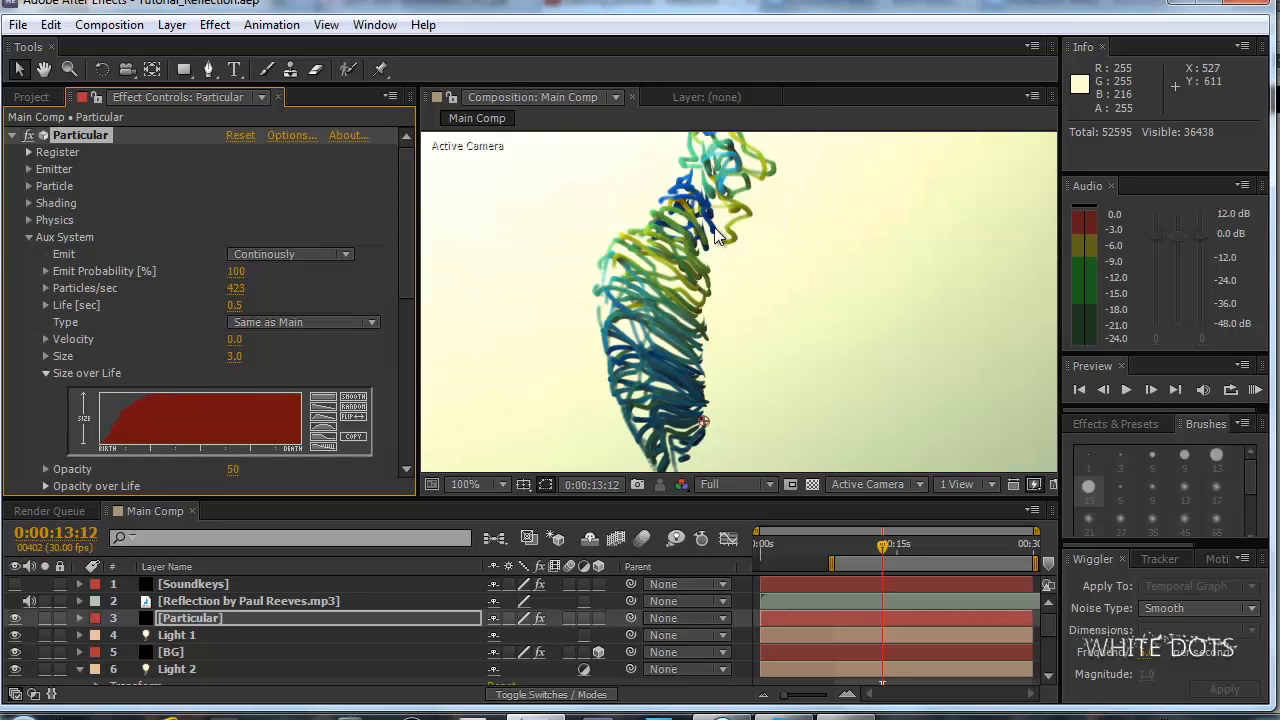
{"action": "left_click_drag", "start_coordinate": [104, 452], "coordinate": [165, 392]}
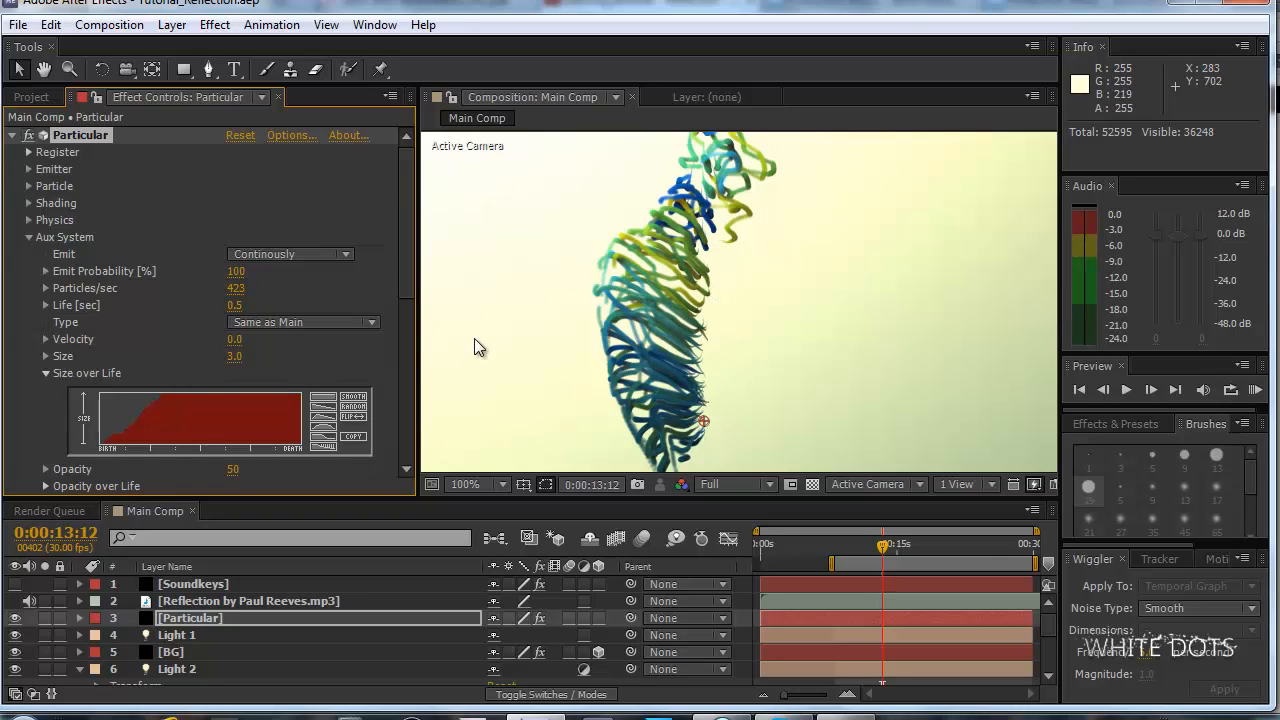
{"action": "mouse_move", "coordinate": [92, 430]}
{"action": "left_mouse_down"}
{"action": "mouse_move", "coordinate": [141, 361]}
{"action": "mouse_move", "coordinate": [201, 355]}
{"action": "left_mouse_up"}
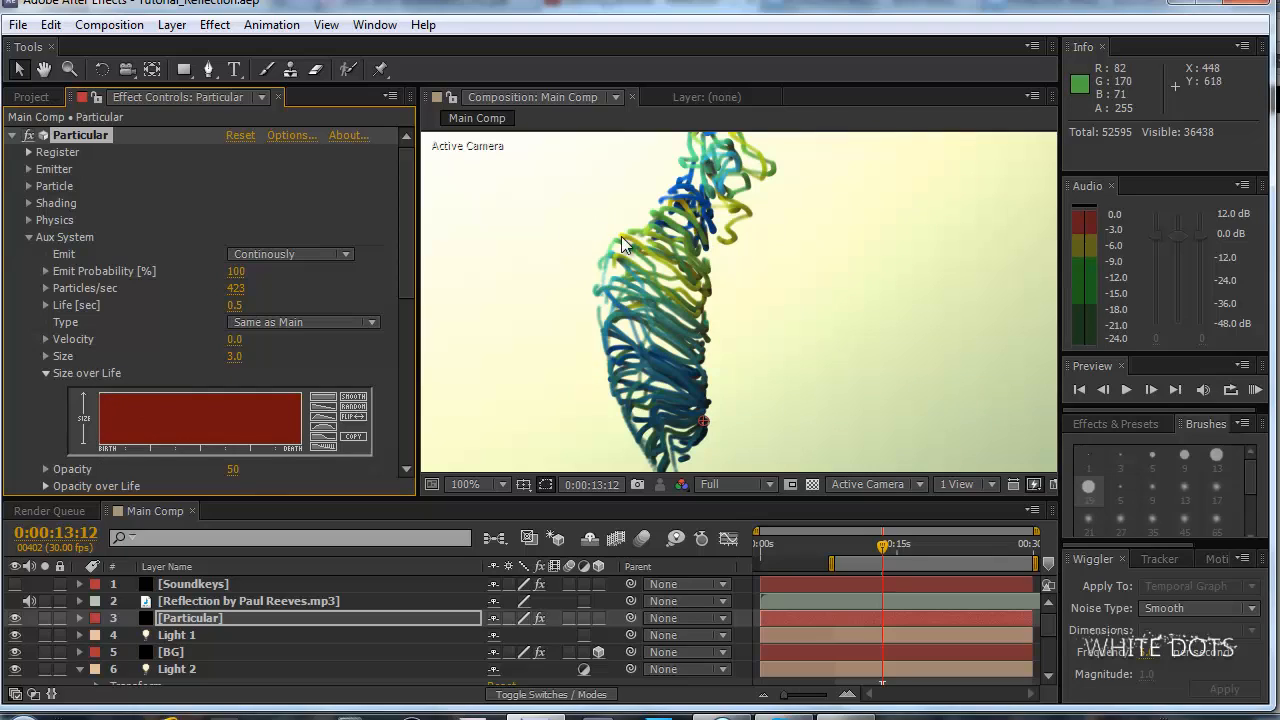
Shape the Aux Size over Life curve to stay full after birth and taper gradually to a small size at death.
{"action": "mouse_move", "coordinate": [301, 443]}
{"action": "left_mouse_down"}
{"action": "mouse_move", "coordinate": [264, 394]}
{"action": "mouse_move", "coordinate": [212, 372]}
{"action": "left_mouse_up"}
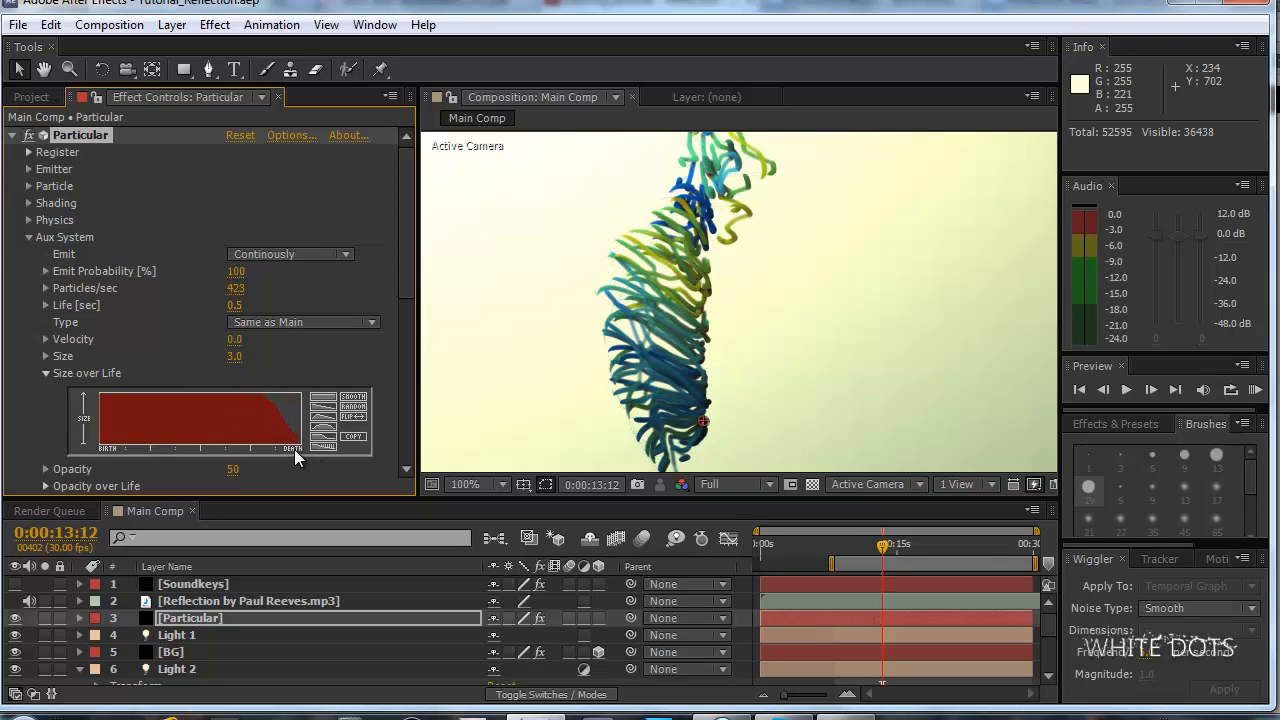
{"action": "left_click_drag", "start_coordinate": [301, 443], "coordinate": [252, 402]}
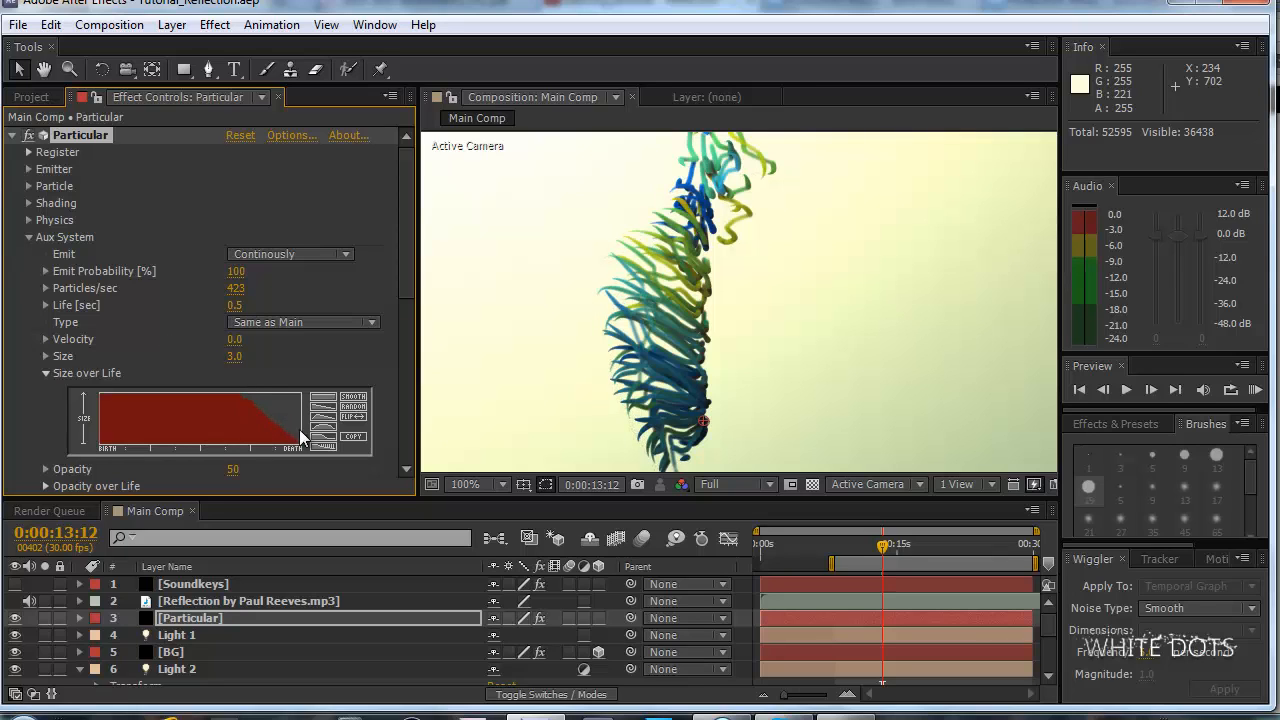
{"action": "left_click_drag", "start_coordinate": [296, 442], "coordinate": [213, 402]}
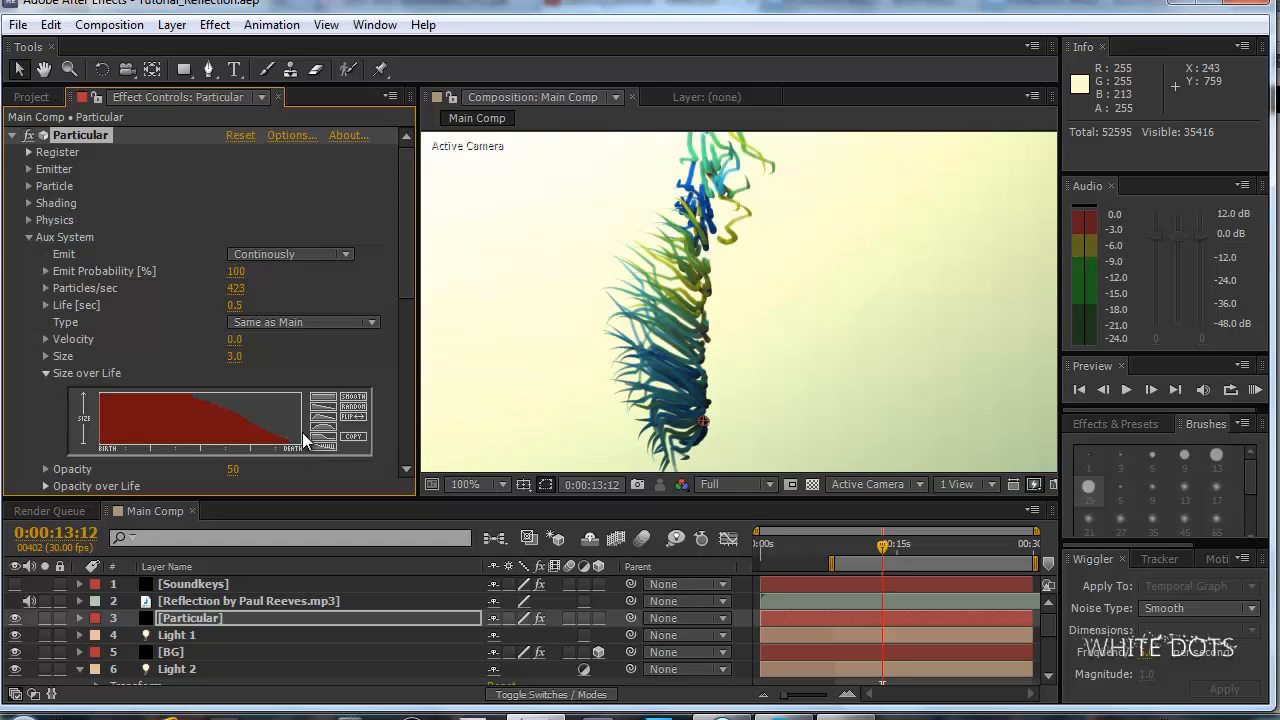
{"action": "mouse_move", "coordinate": [304, 440]}
{"action": "left_mouse_down"}
{"action": "mouse_move", "coordinate": [160, 389]}
{"action": "mouse_move", "coordinate": [213, 389]}
{"action": "left_mouse_up"}
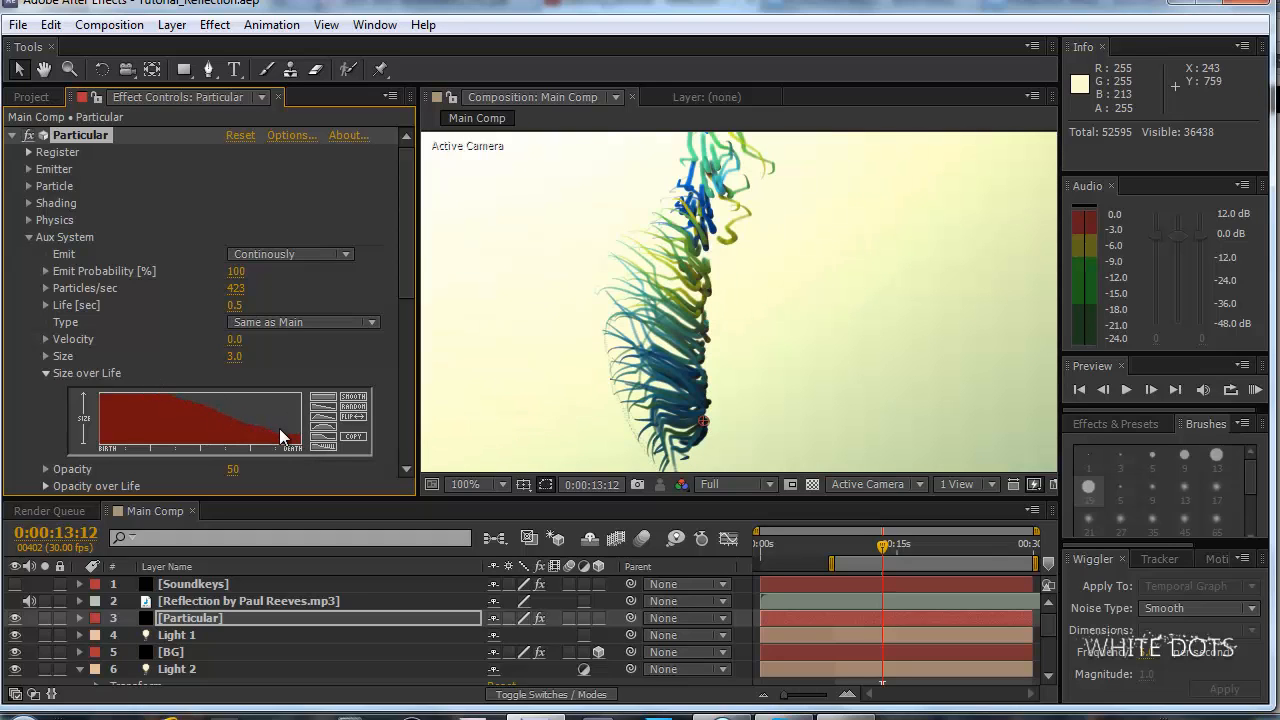
Lower the composition's preview resolution from Full to Half and save the project.
{"action": "scroll", "coordinate": [621, 368], "scroll_direction": "down", "scroll_amount": 2}
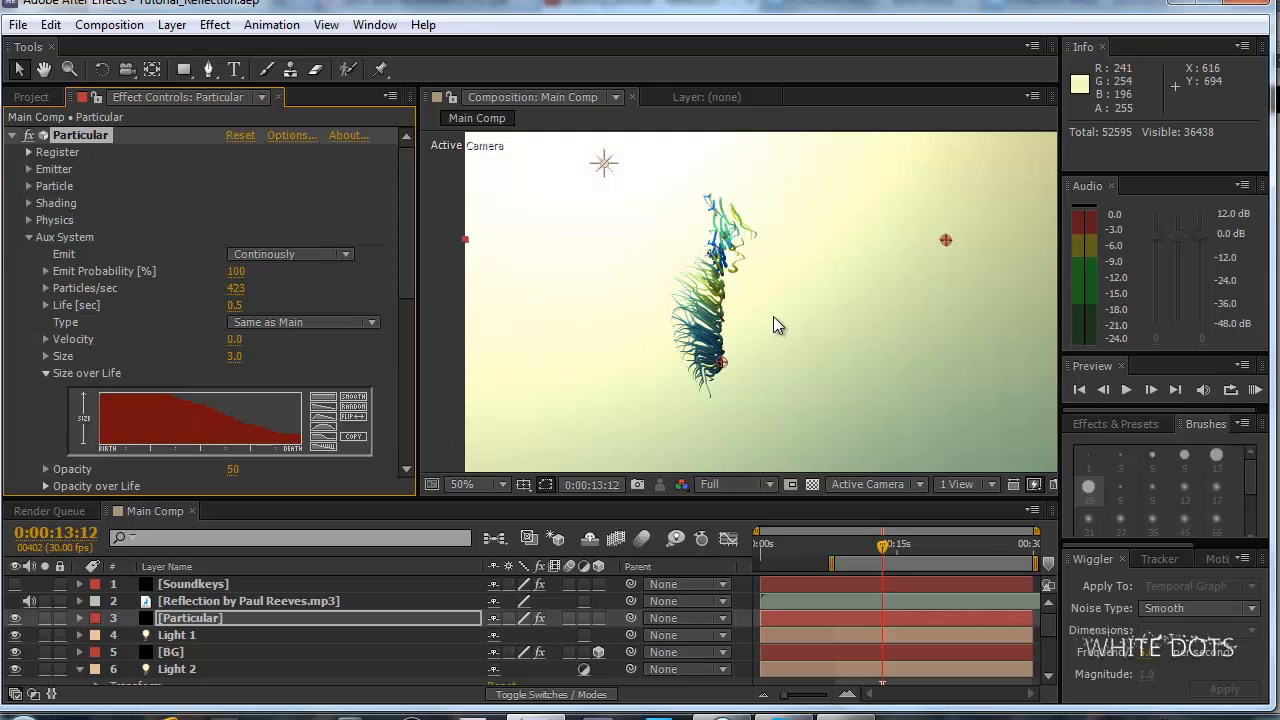
{"action": "key", "text": "KP_0"}
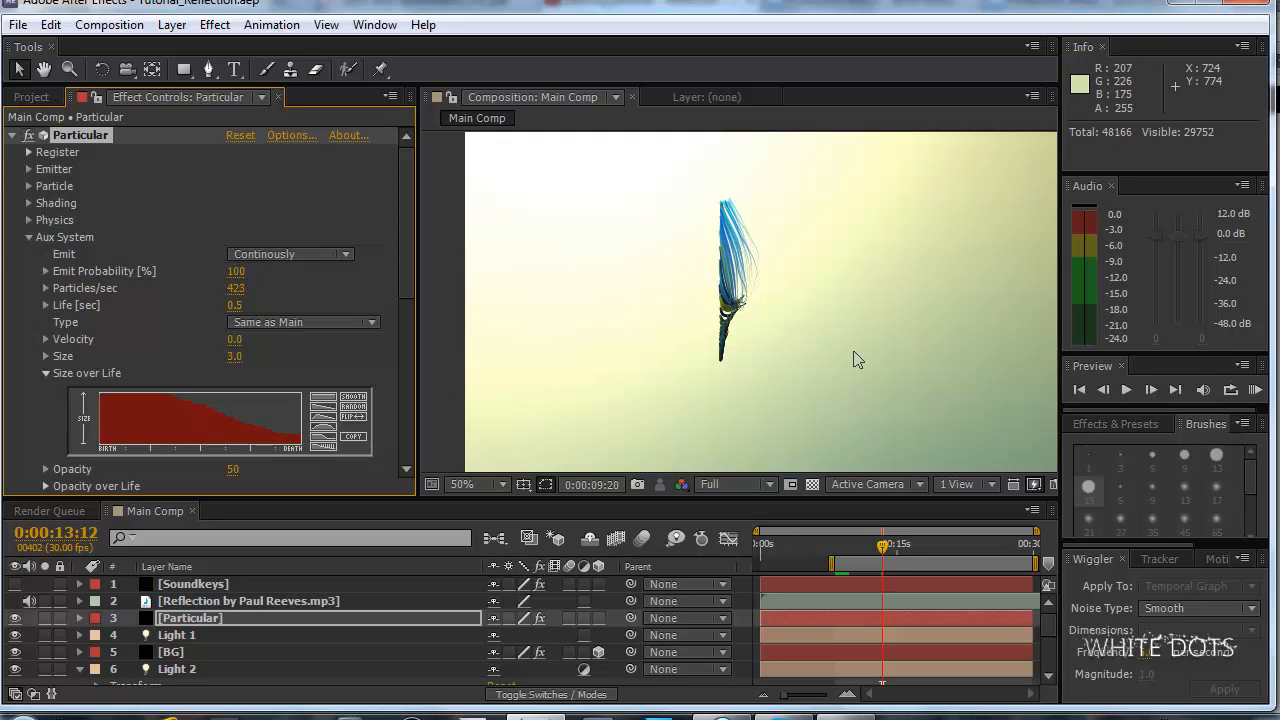
{"action": "left_click", "coordinate": [743, 455]}
{"action": "left_click", "coordinate": [736, 484]}
{"action": "left_click", "coordinate": [740, 562]}
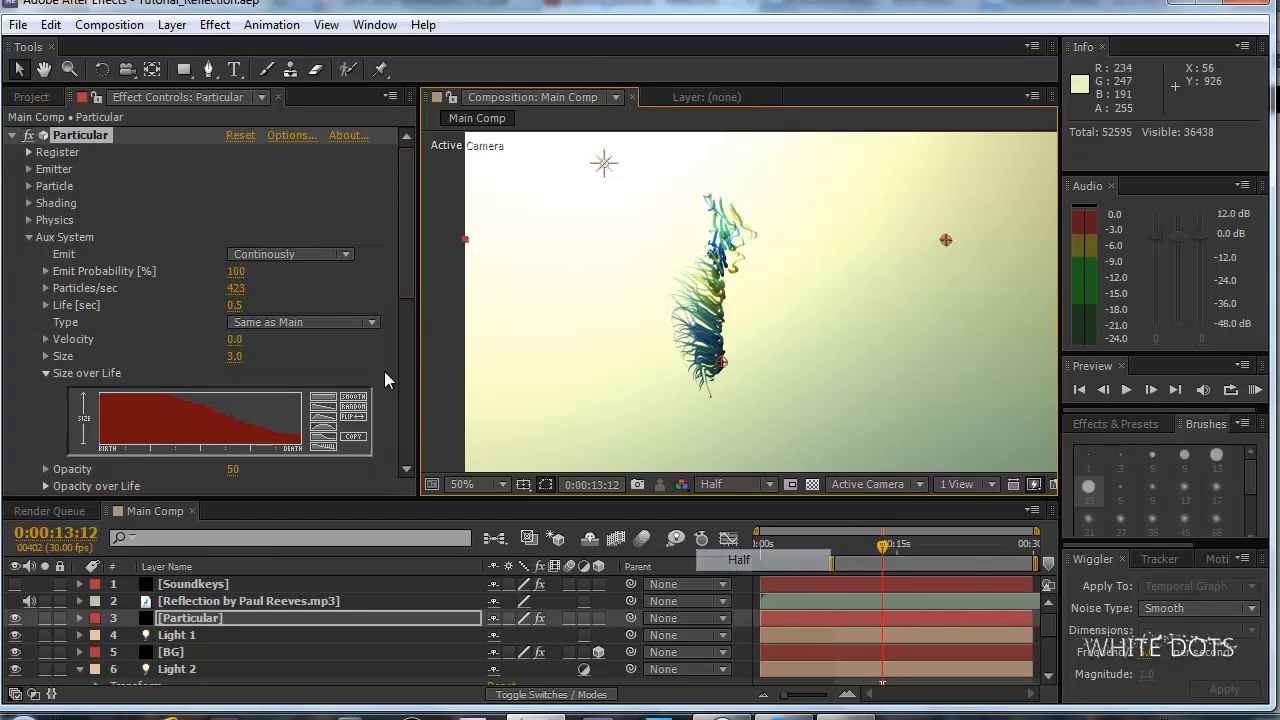
{"action": "left_click", "coordinate": [18, 26]}
{"action": "left_click", "coordinate": [50, 183]}
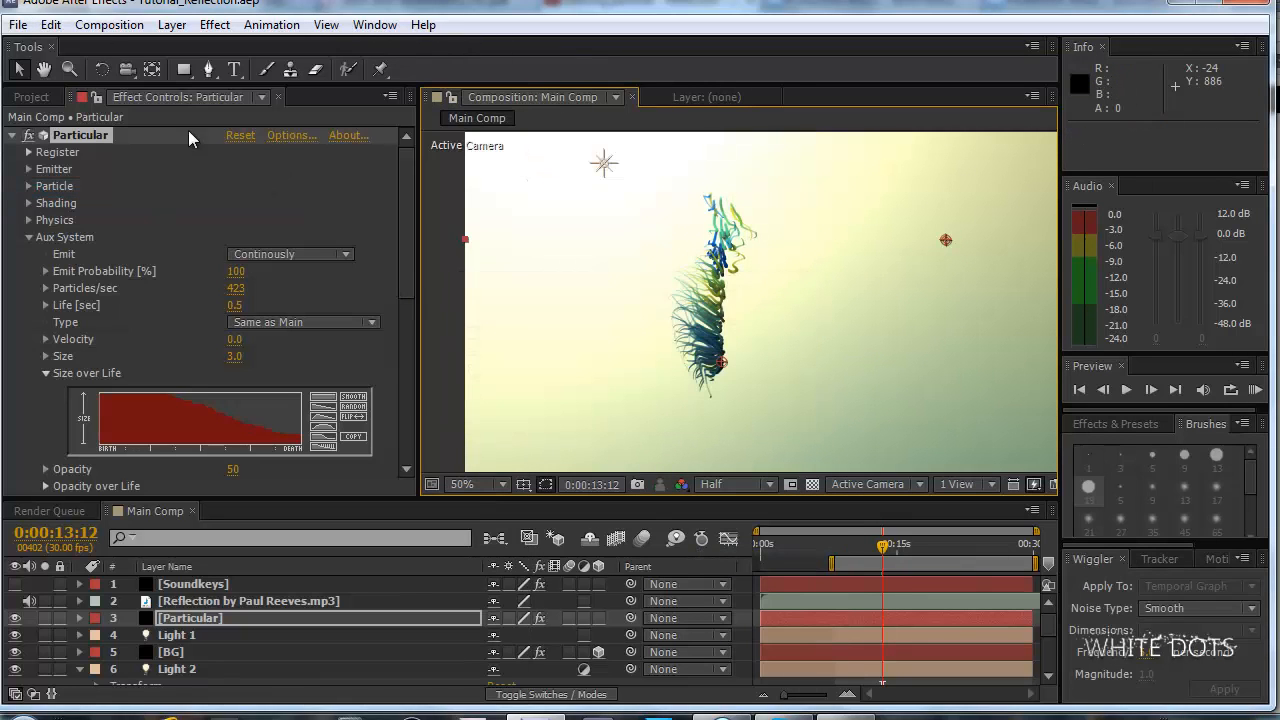
Purge all memory and caches, and play a RAM preview of the tapered strands over the work area.
{"action": "left_click", "coordinate": [62, 26]}
{"action": "mouse_move", "coordinate": [150, 409]}
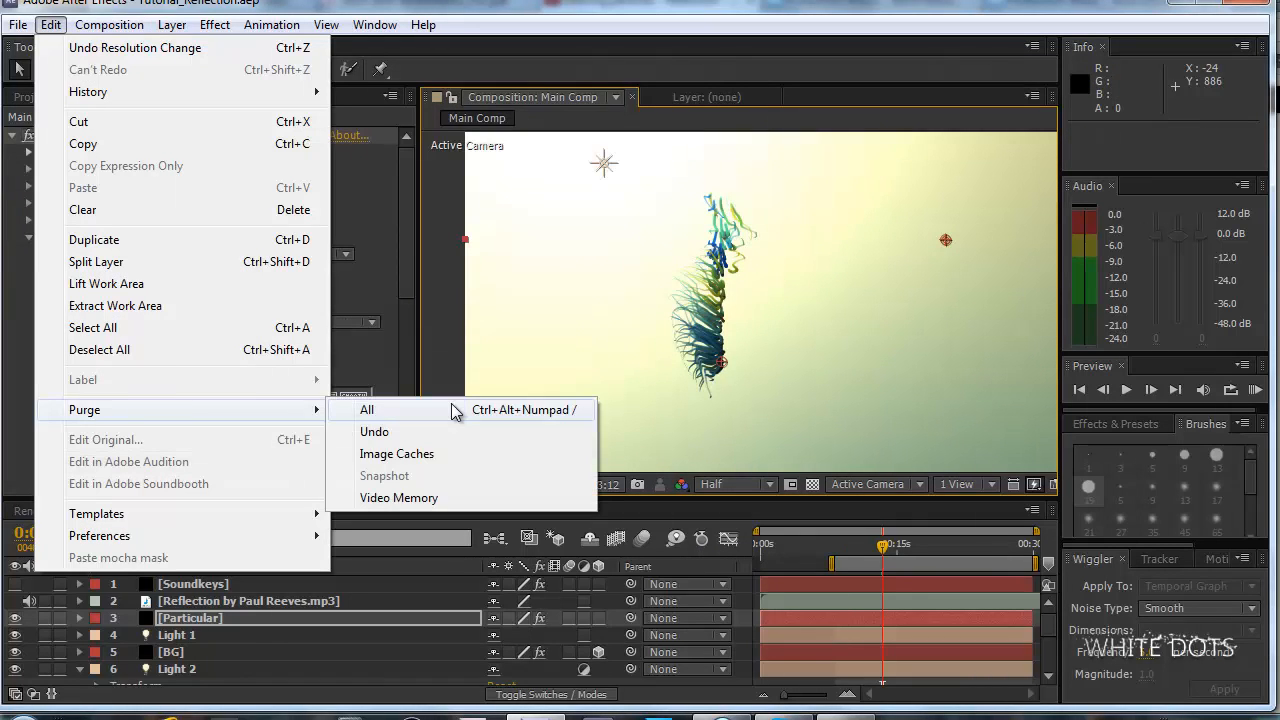
{"action": "left_click", "coordinate": [425, 410]}
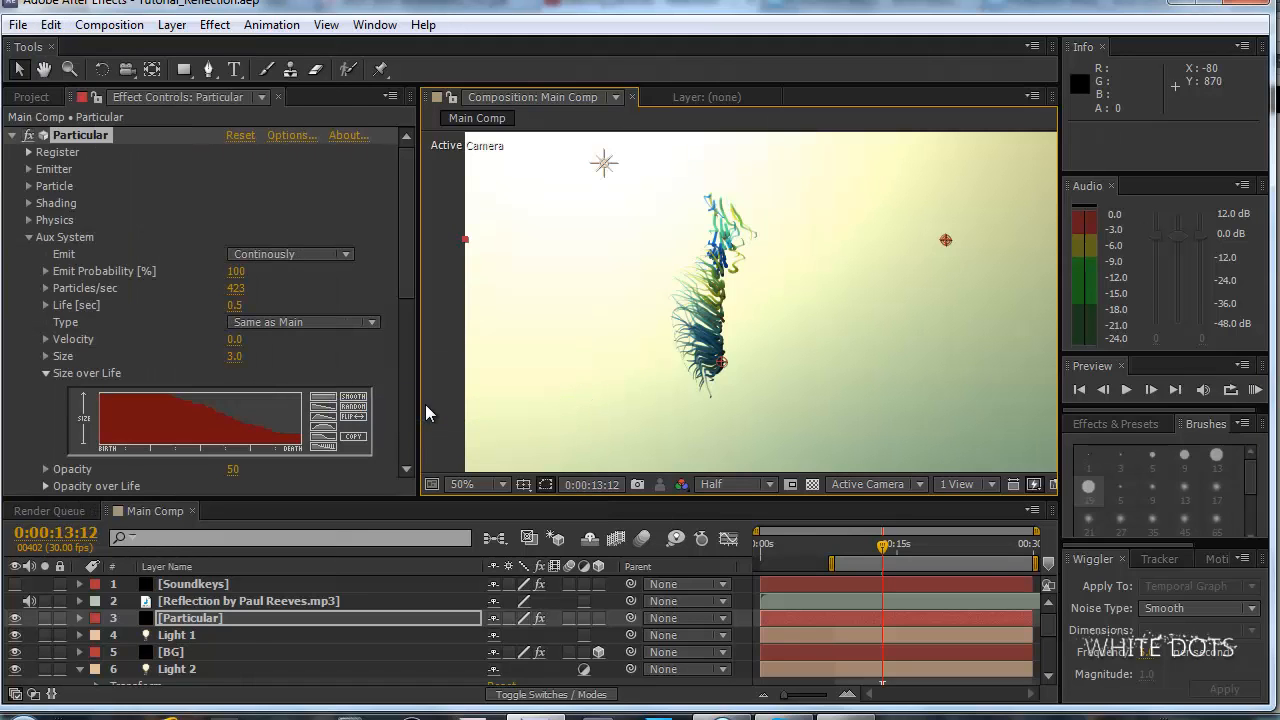
{"action": "key", "text": "KP_0"}
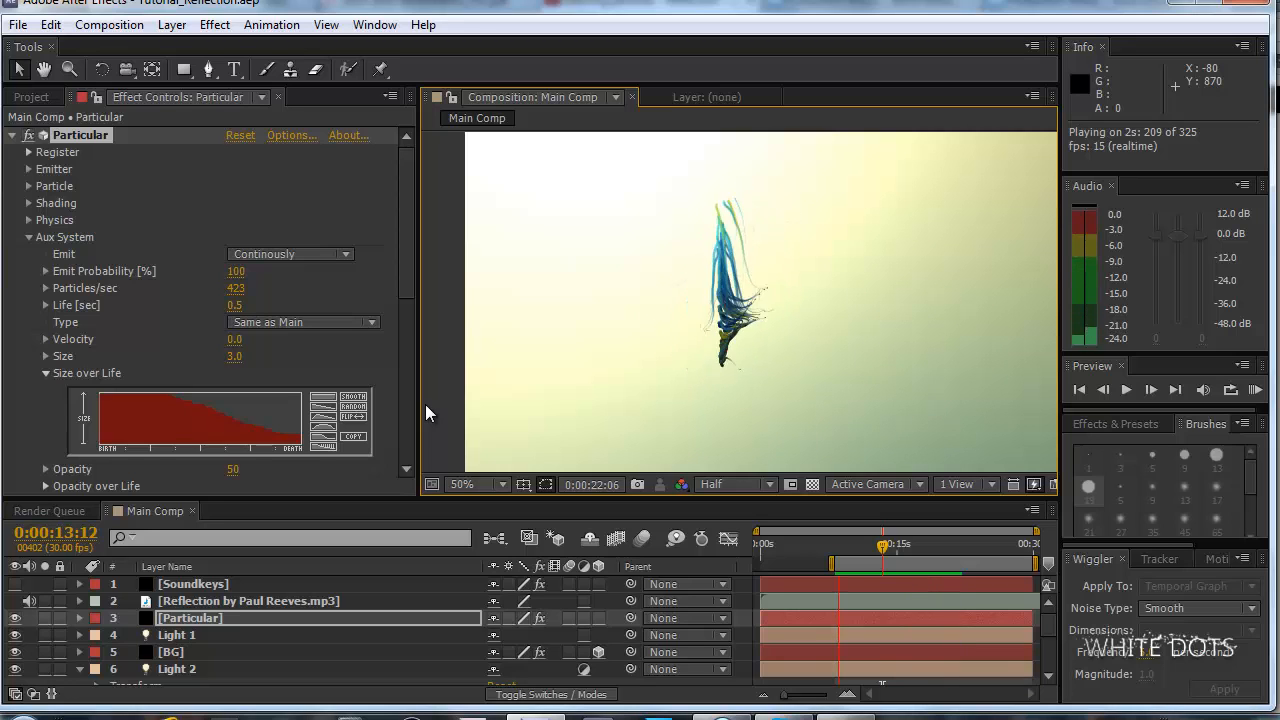
{"action": "key", "text": "space"}
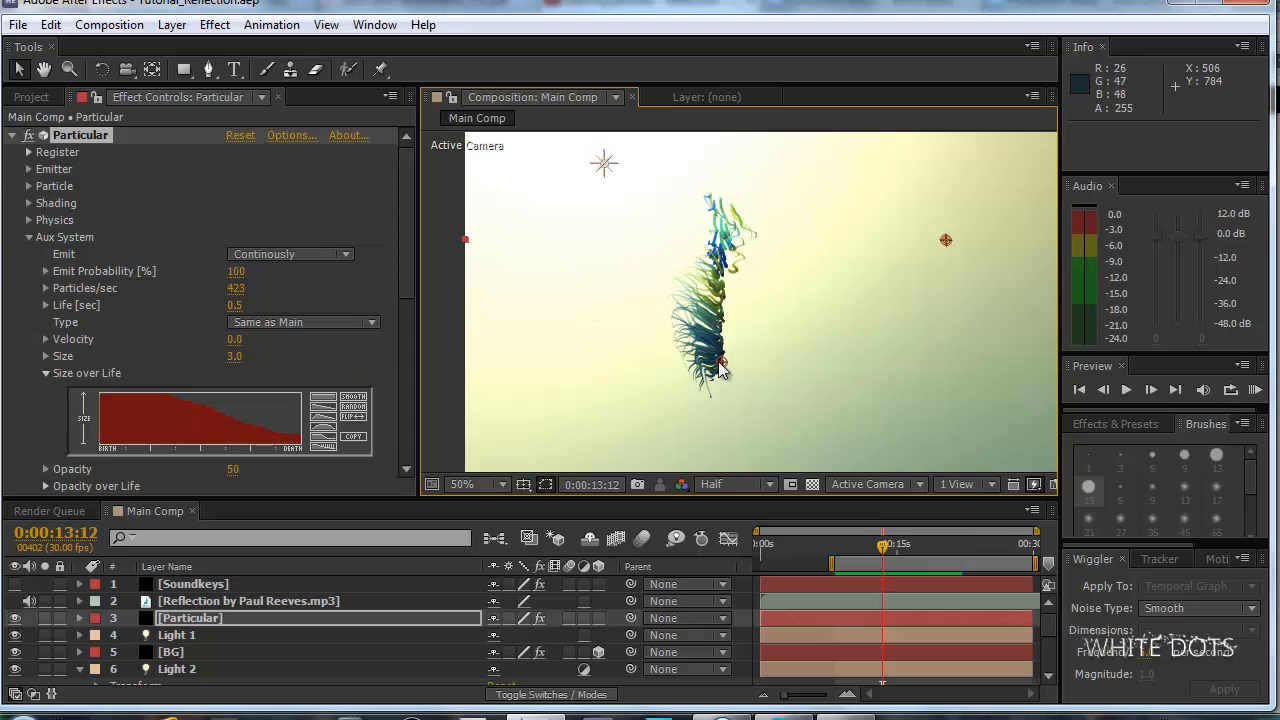
Compare the strands in the full frame with the YouTube reference video.
{"action": "key", "text": "comma"}
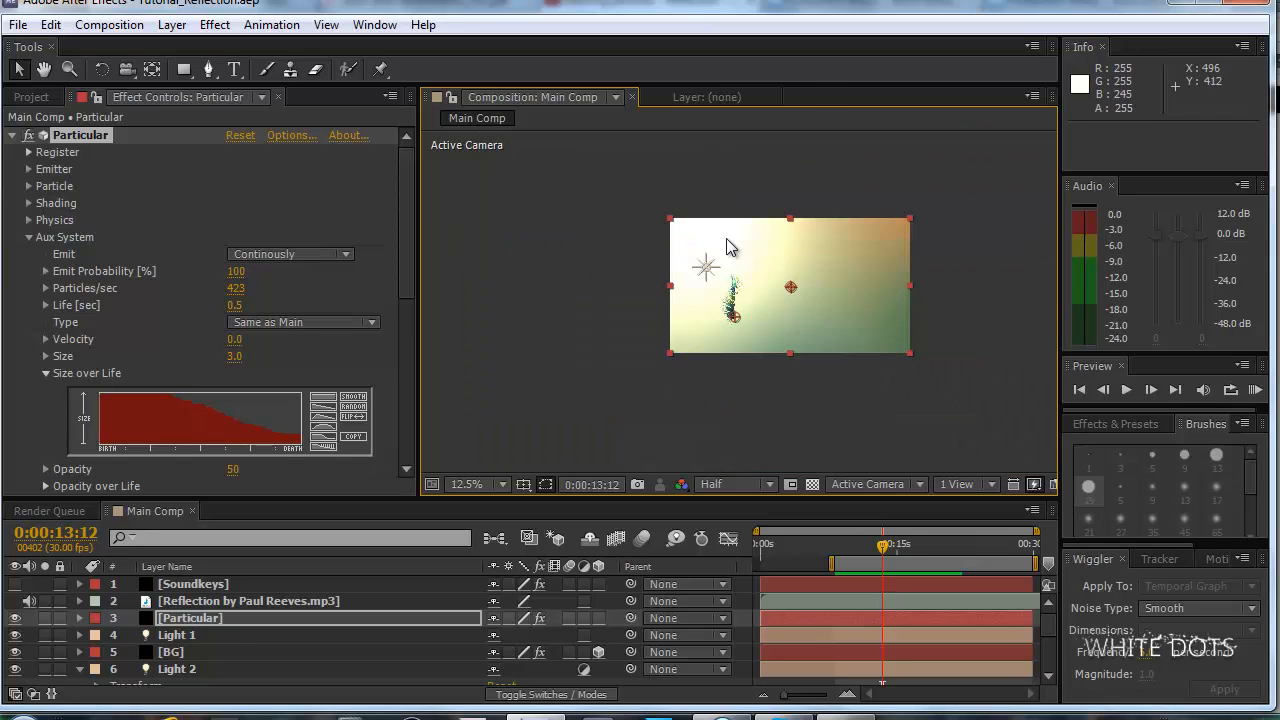
{"action": "key", "text": "period"}
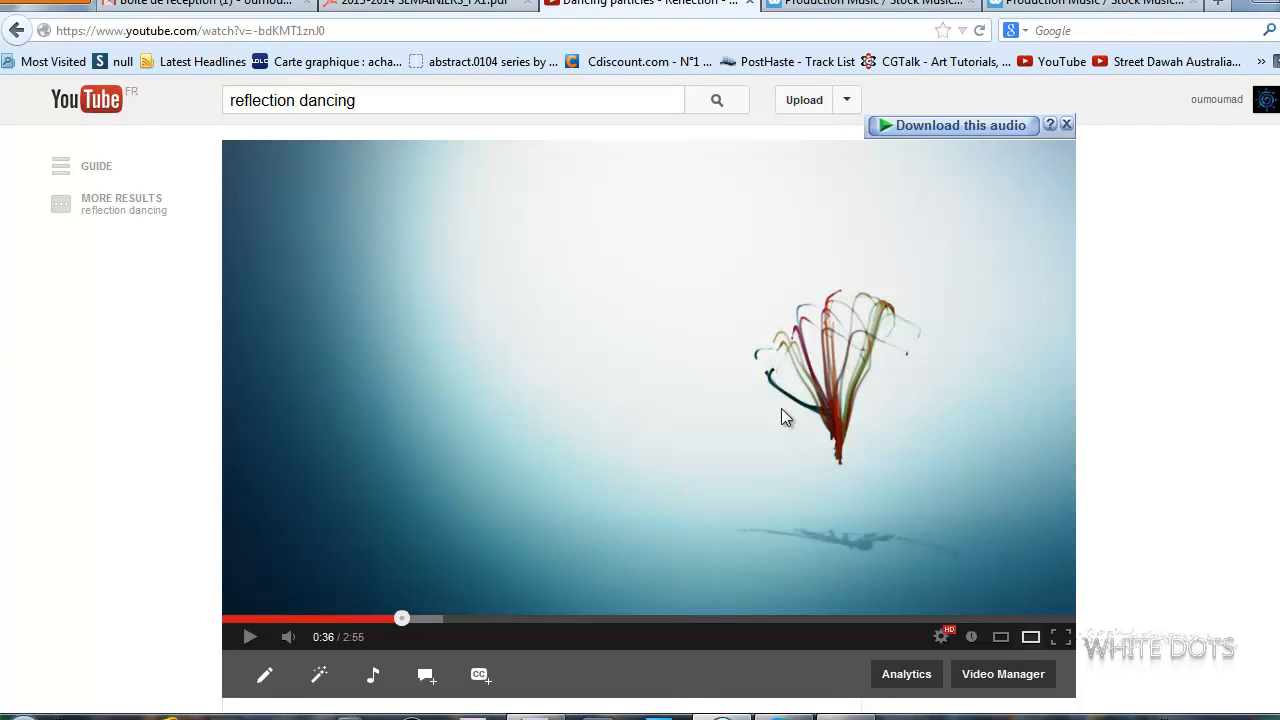
{"action": "left_click", "coordinate": [537, 717]}
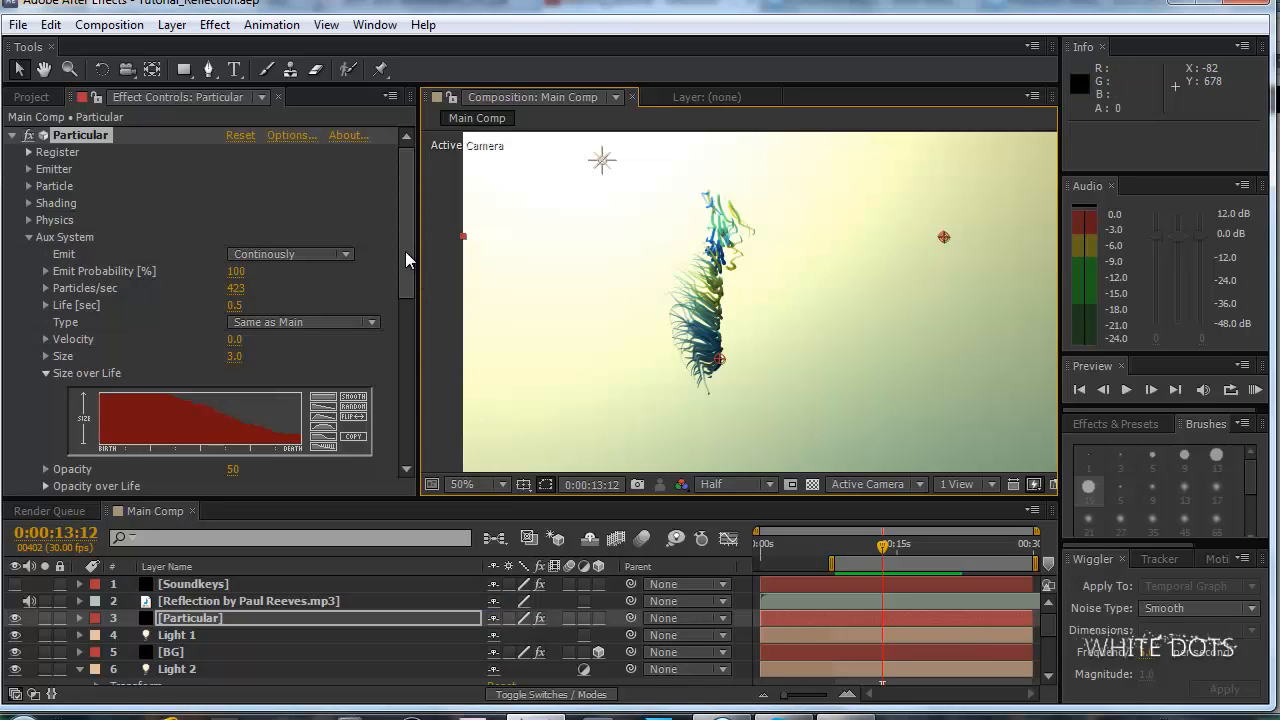
Set Gravity to -30 in Particular's Physics settings and check the shorter strands.
{"action": "left_click_drag", "start_coordinate": [405, 251], "coordinate": [407, 243]}
{"action": "left_click", "coordinate": [29, 237]}
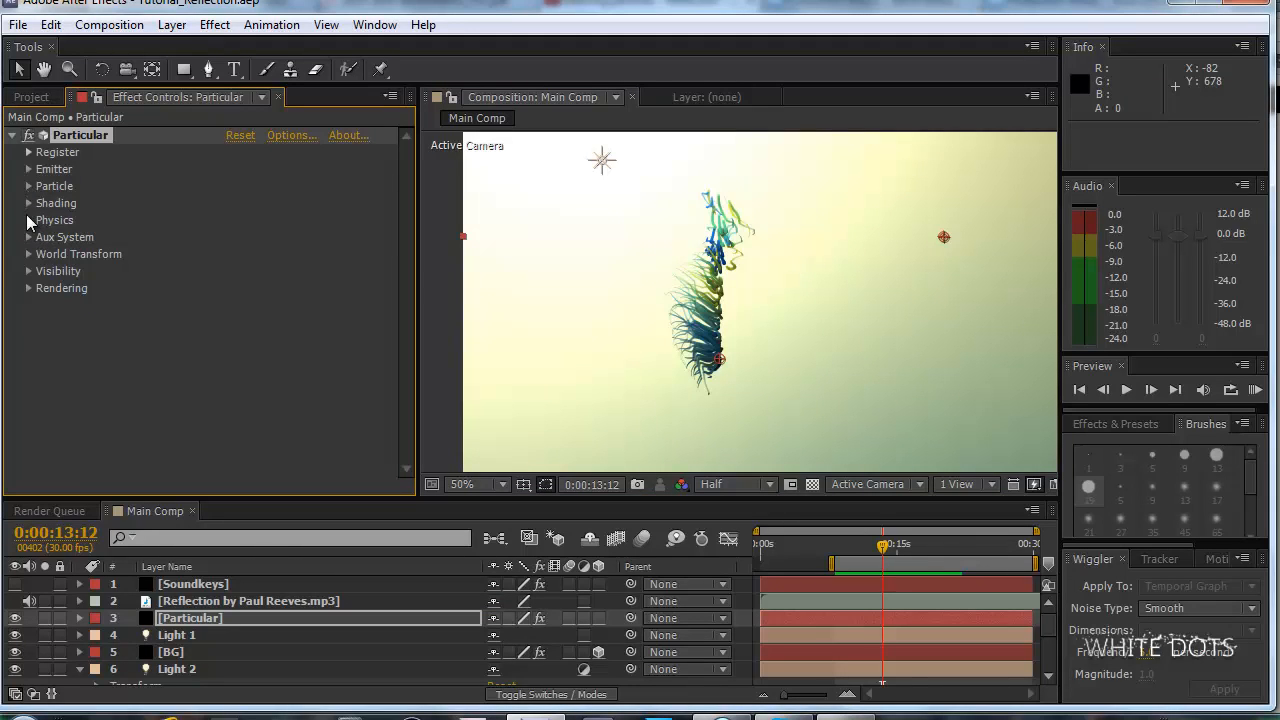
{"action": "left_click", "coordinate": [29, 220]}
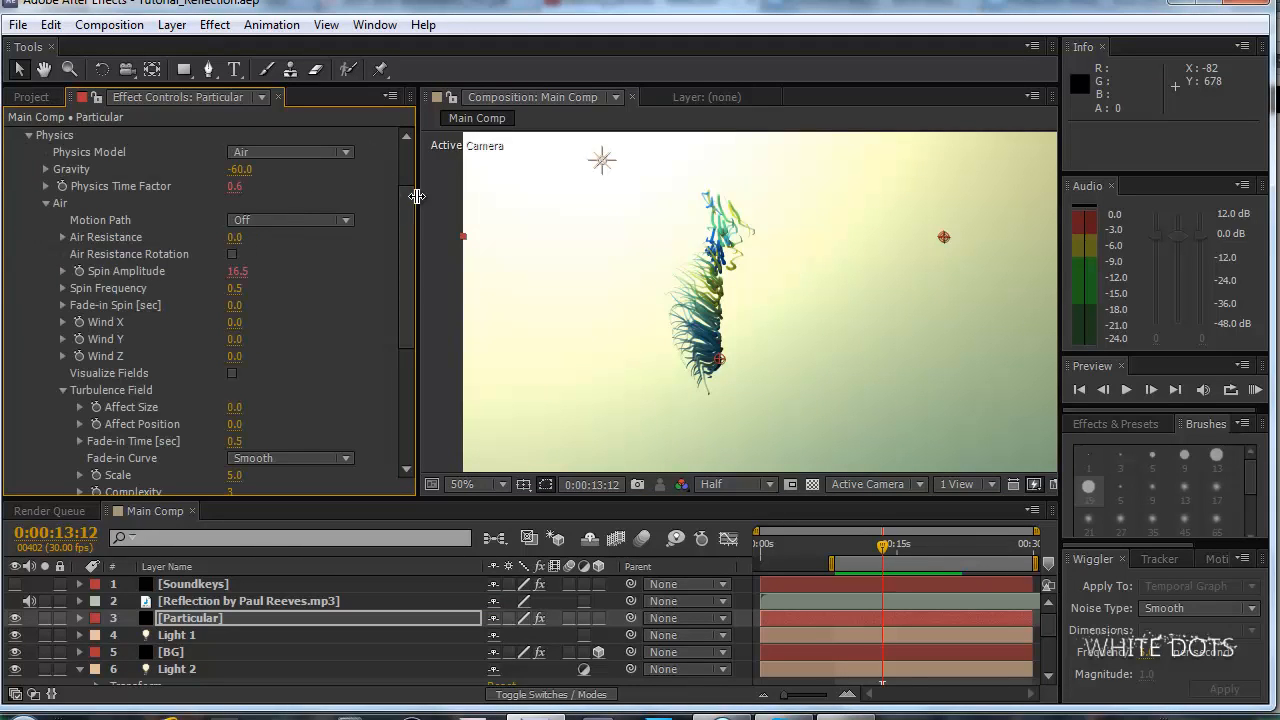
{"action": "scroll", "coordinate": [402, 192], "scroll_direction": "up", "scroll_amount": 3}
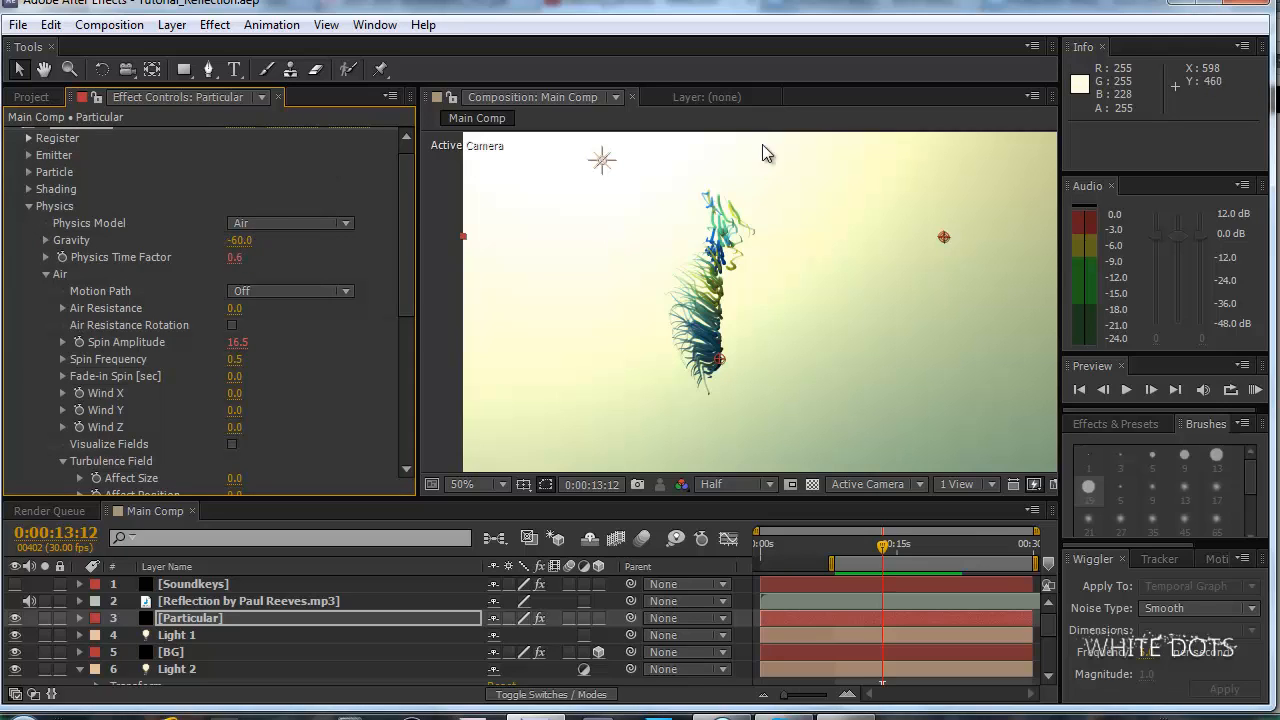
{"action": "left_click_drag", "start_coordinate": [240, 243], "coordinate": [246, 243]}
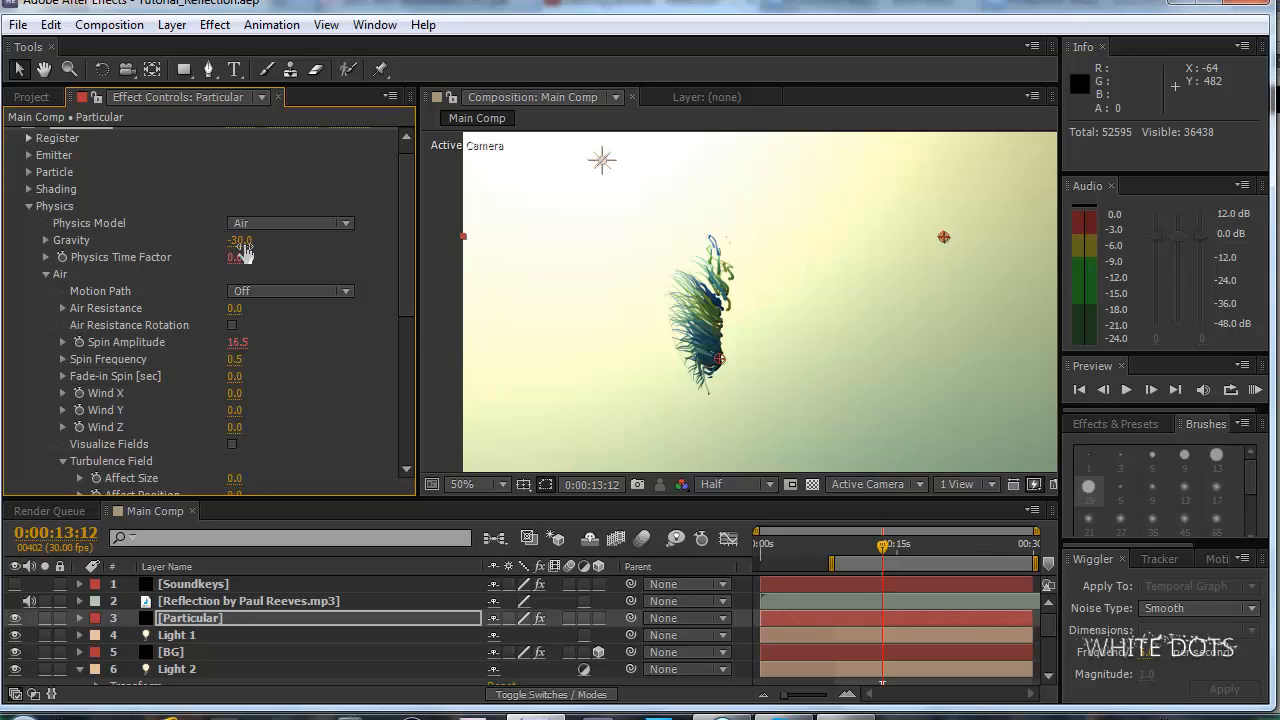
{"action": "scroll", "coordinate": [718, 355], "scroll_direction": "down", "scroll_amount": 2}
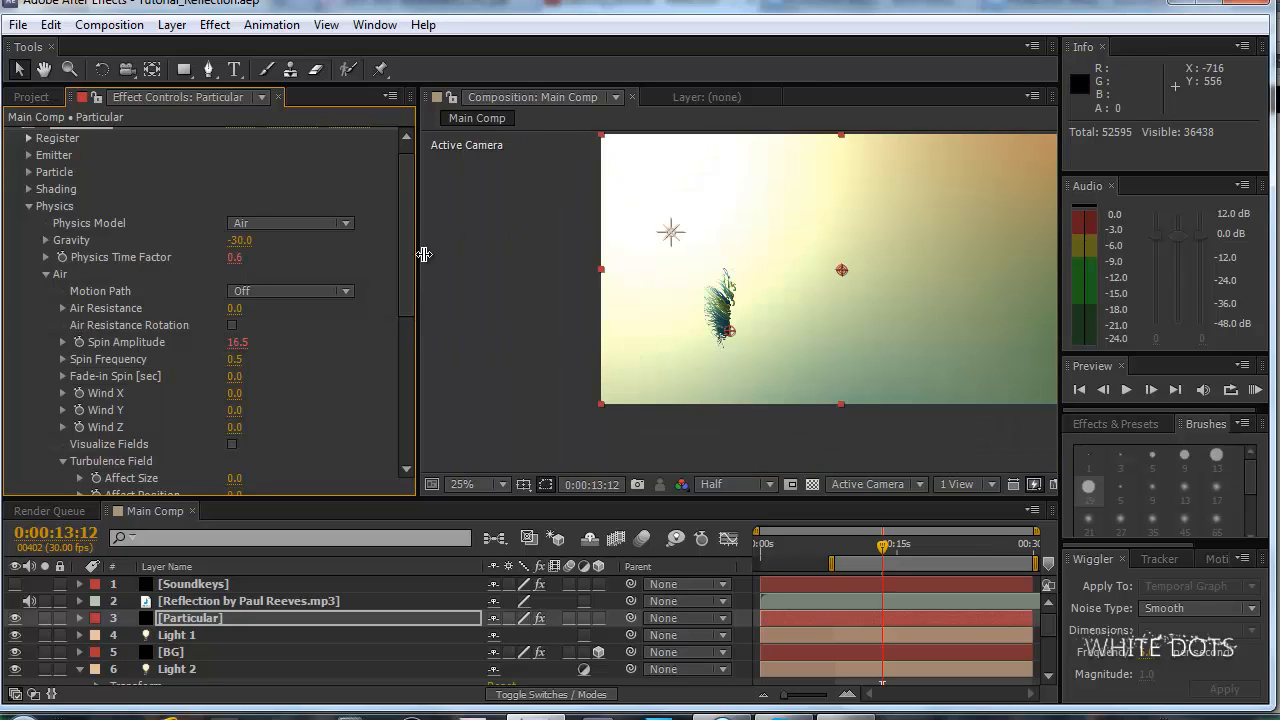
Set Particles/sec to 20 in Particular's Emitter settings and check the strands at 50% magnification.
{"action": "scroll", "coordinate": [407, 224], "scroll_direction": "up", "scroll_amount": 1}
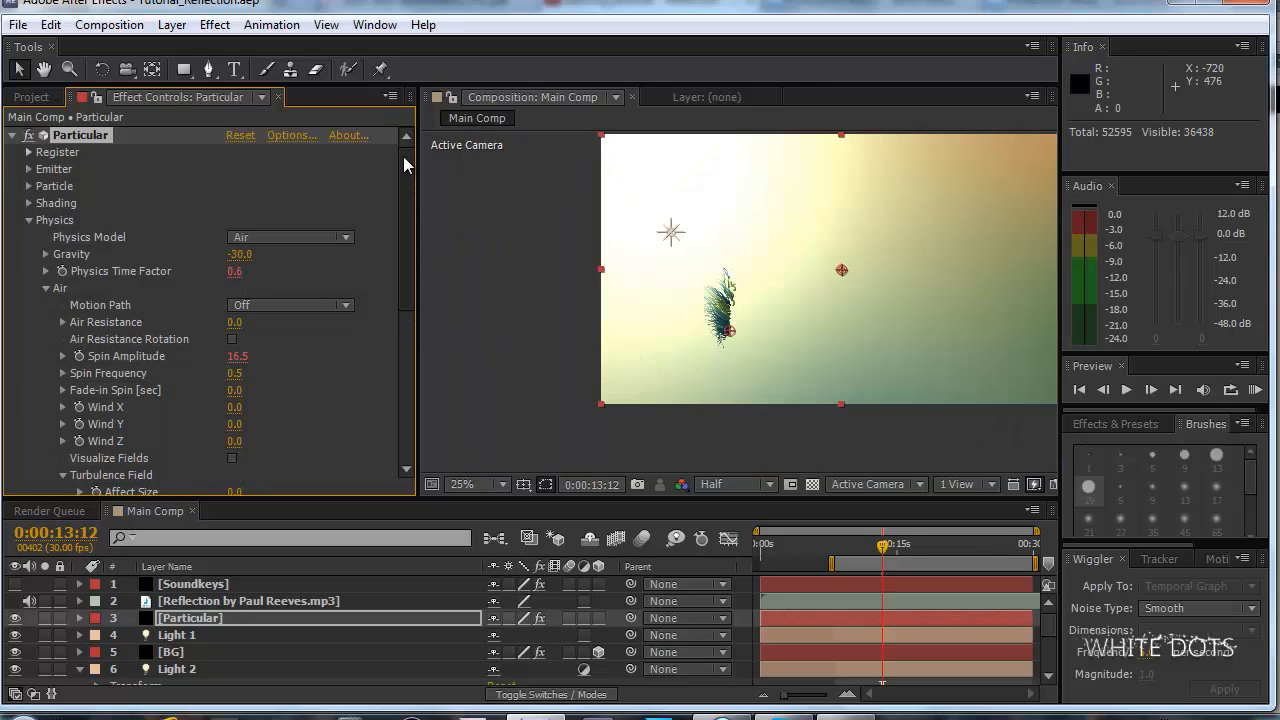
{"action": "left_click", "coordinate": [30, 169]}
{"action": "scroll", "coordinate": [175, 190], "scroll_direction": "down", "scroll_amount": 2}
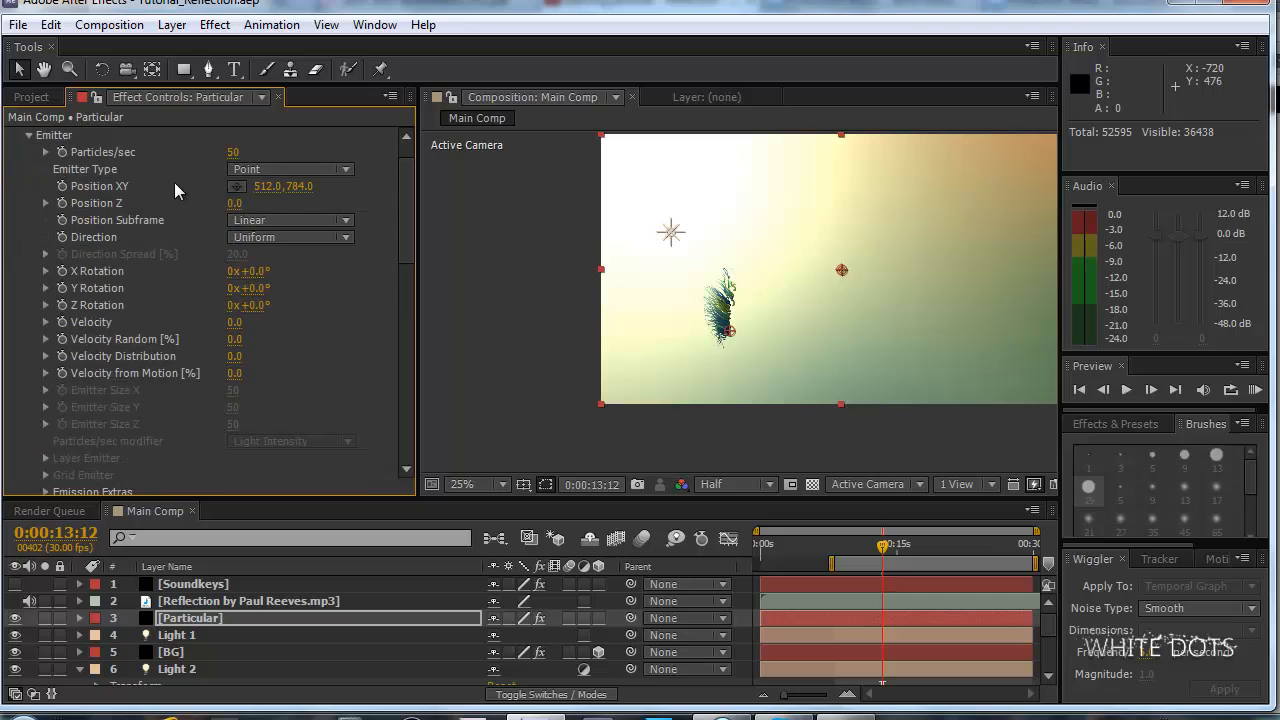
{"action": "left_click", "coordinate": [231, 152]}
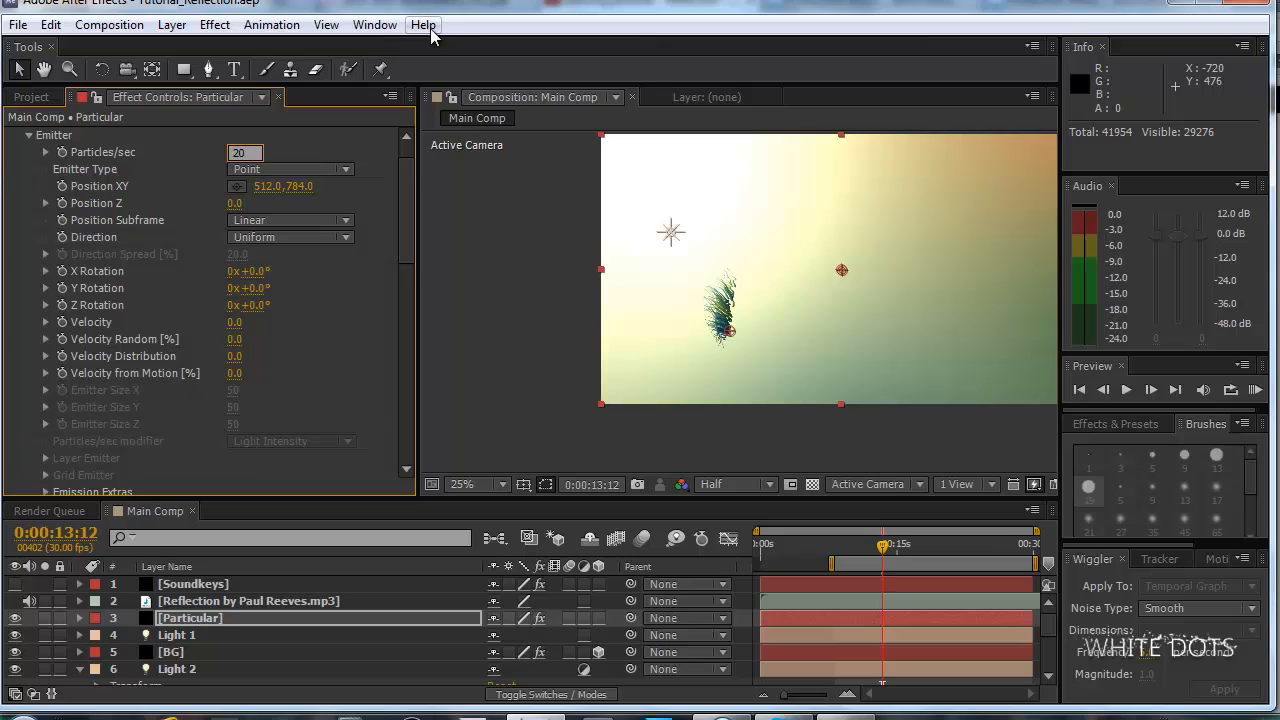
{"action": "key", "text": "Return"}
{"action": "key", "text": "period"}
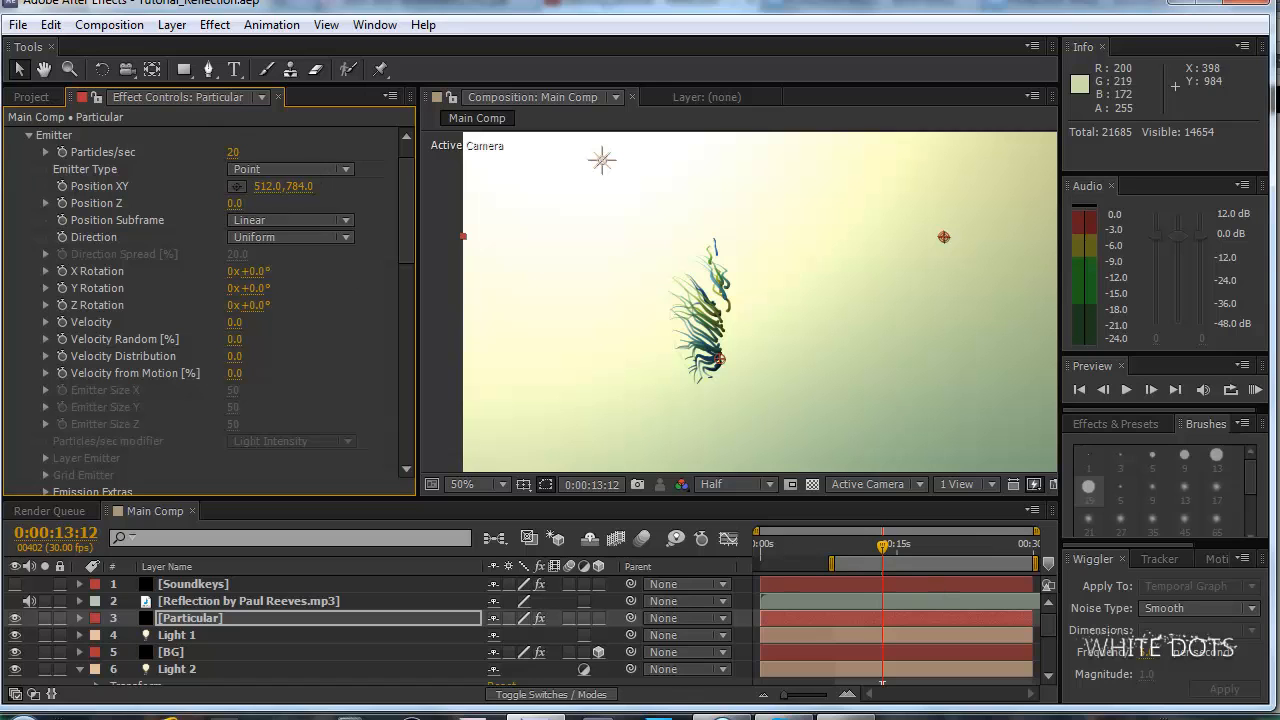
Skim the YouTube reference video at several points between 0:19 and 1:33 to examine how its strands look.
{"action": "left_click", "coordinate": [722, 717]}
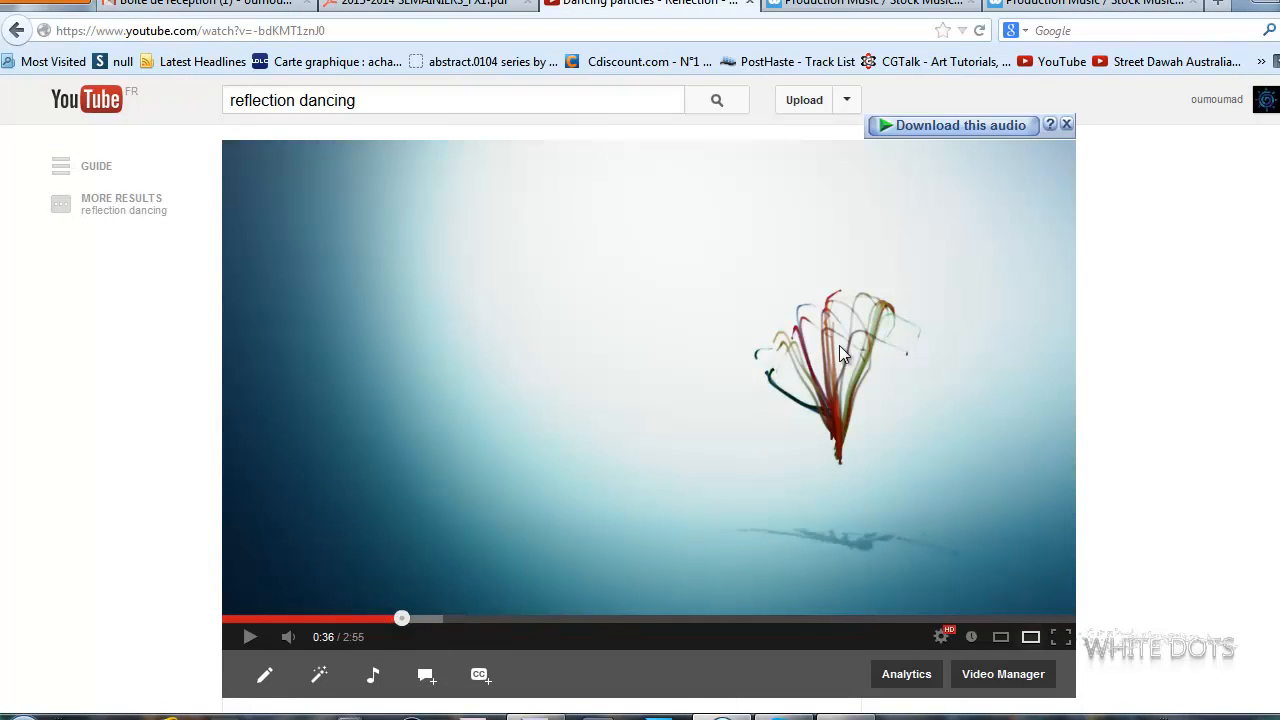
{"action": "left_click", "coordinate": [323, 615]}
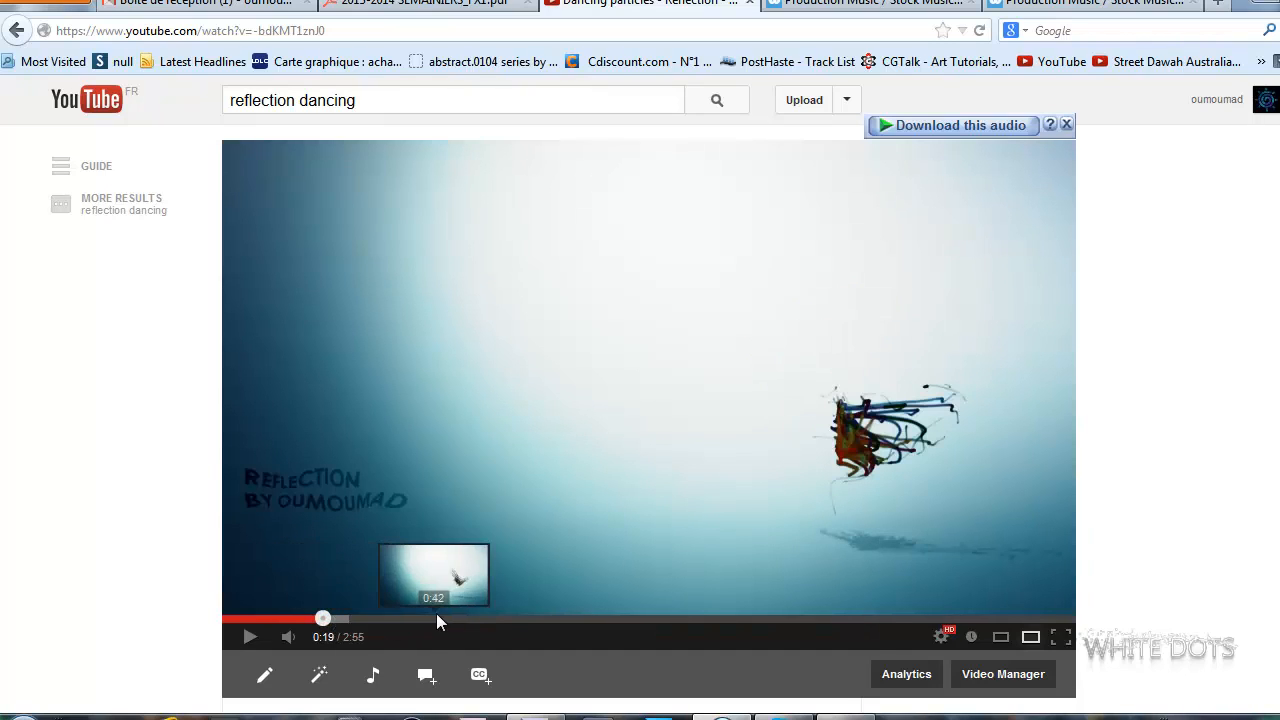
{"action": "left_click", "coordinate": [398, 618]}
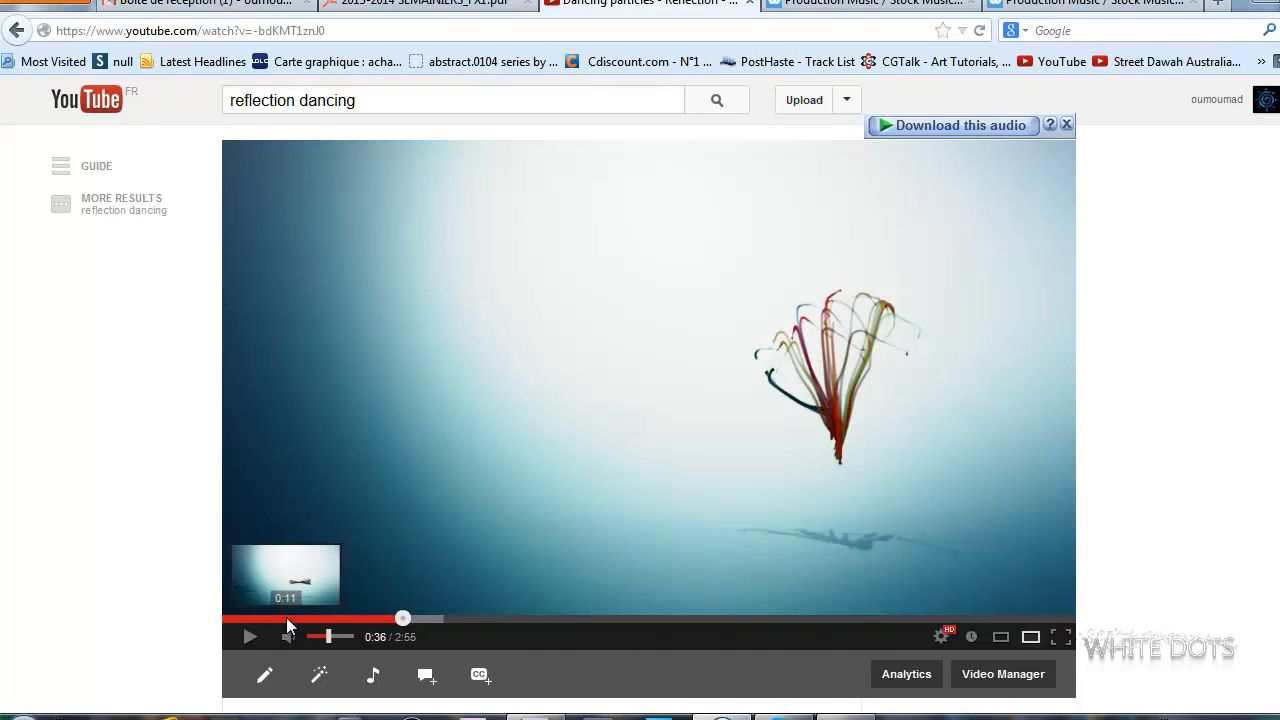
{"action": "left_click", "coordinate": [286, 617]}
{"action": "left_click", "coordinate": [536, 618]}
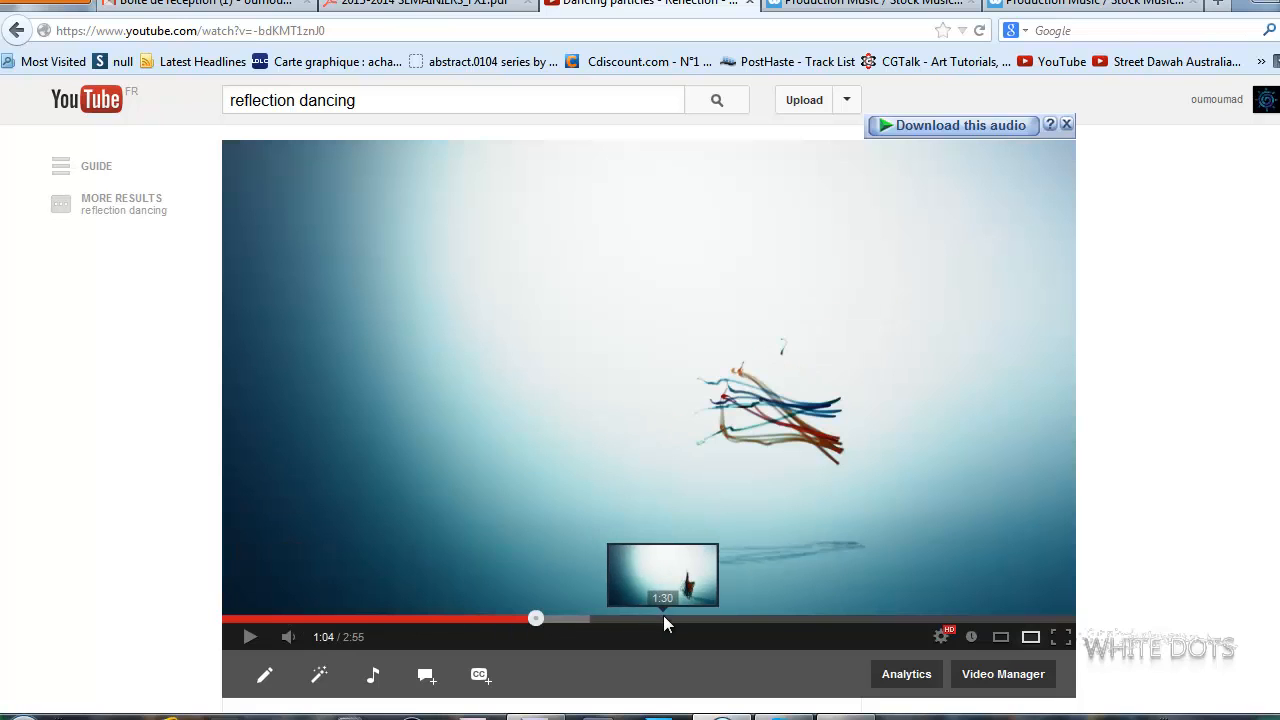
{"action": "left_click", "coordinate": [249, 636]}
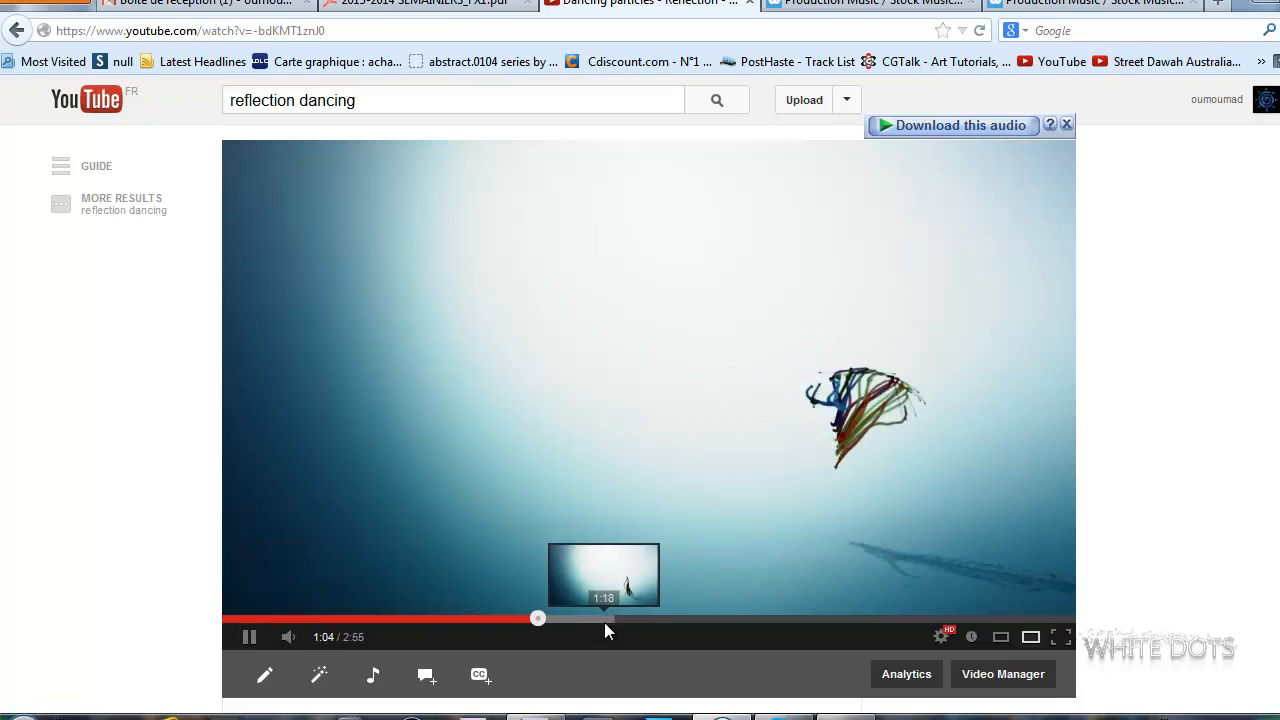
{"action": "left_click", "coordinate": [662, 611]}
{"action": "left_click", "coordinate": [675, 618]}
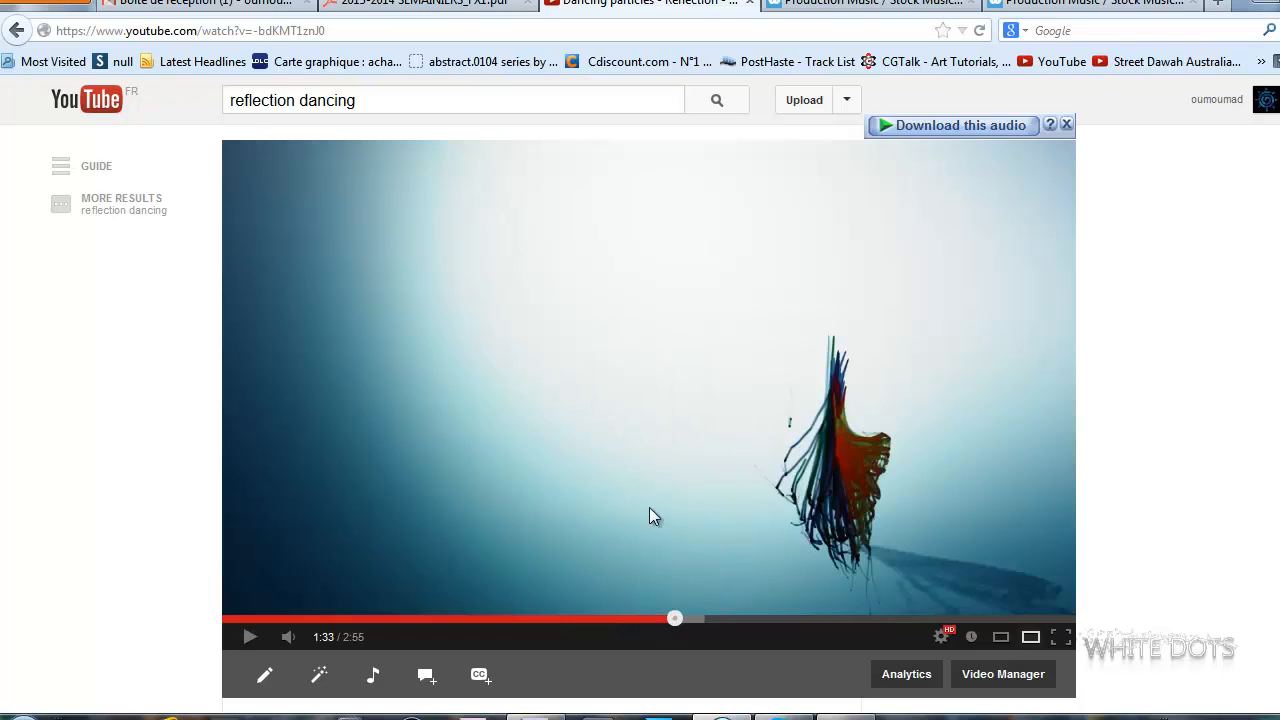
{"action": "left_click", "coordinate": [545, 717]}
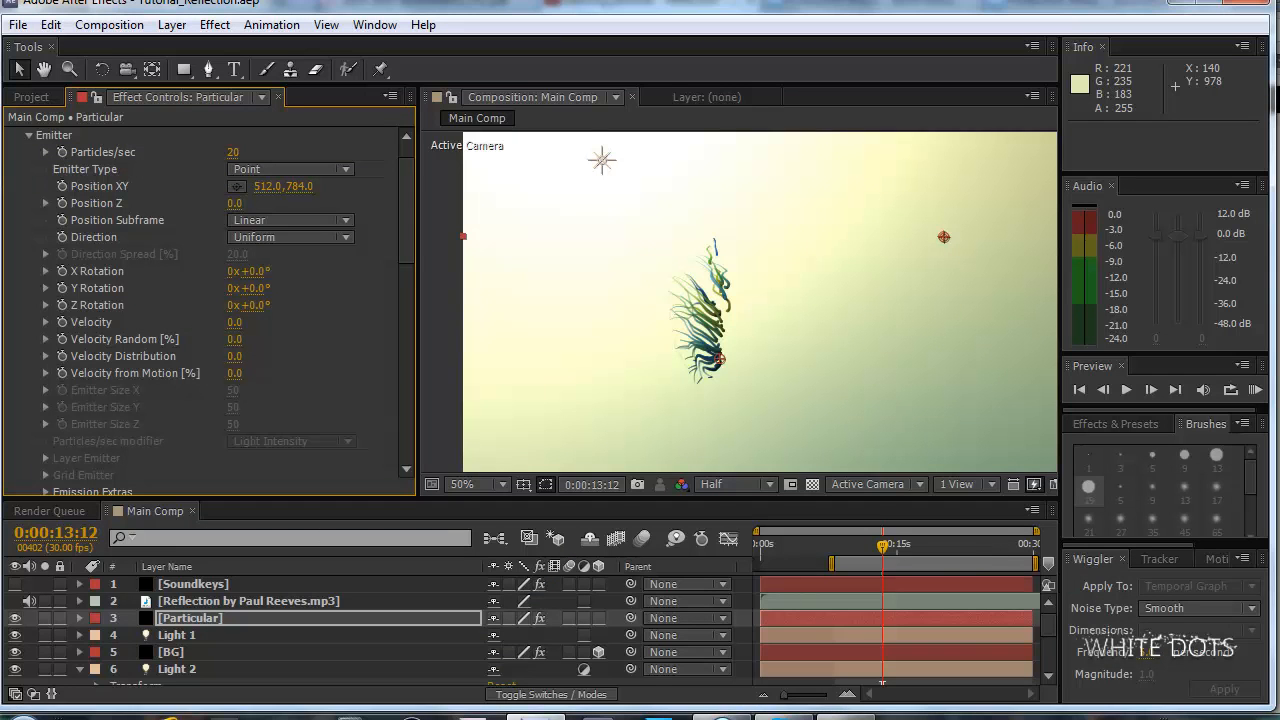
Play the reference video from 1:33 to 1:41 with the volume raised, examining how the strands react to the music.
{"action": "left_click", "coordinate": [722, 717]}
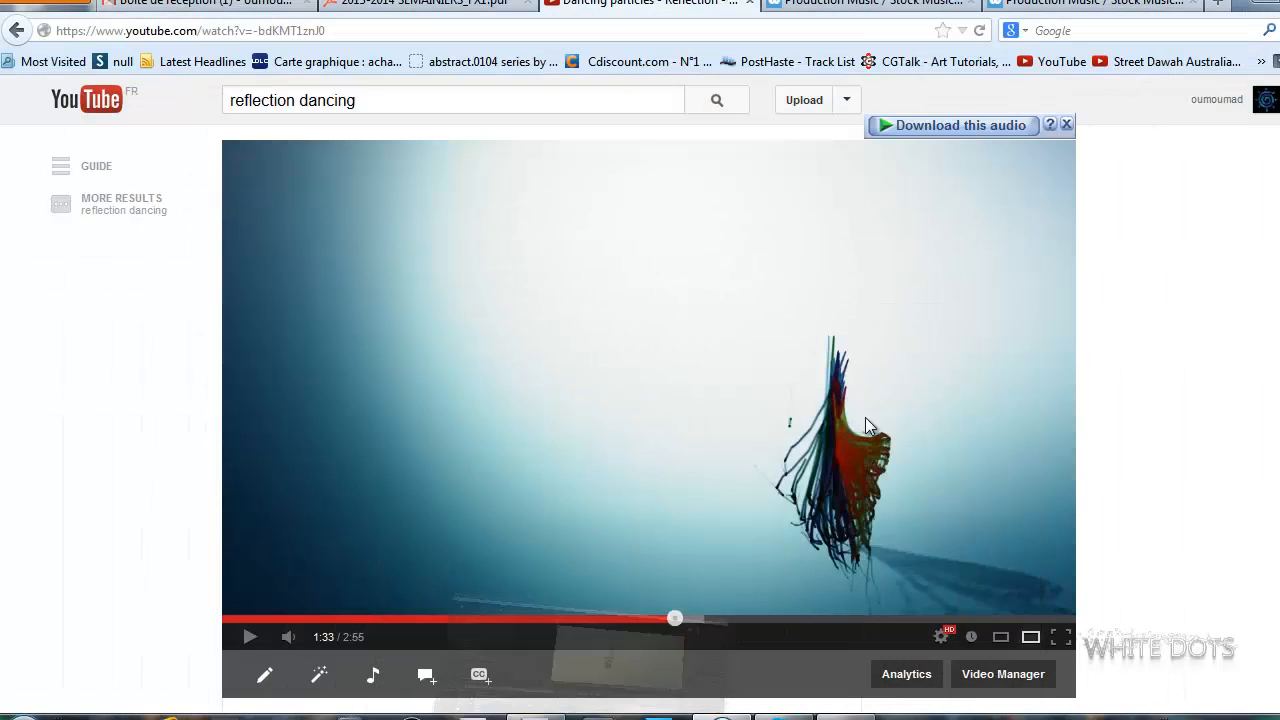
{"action": "left_click", "coordinate": [694, 297]}
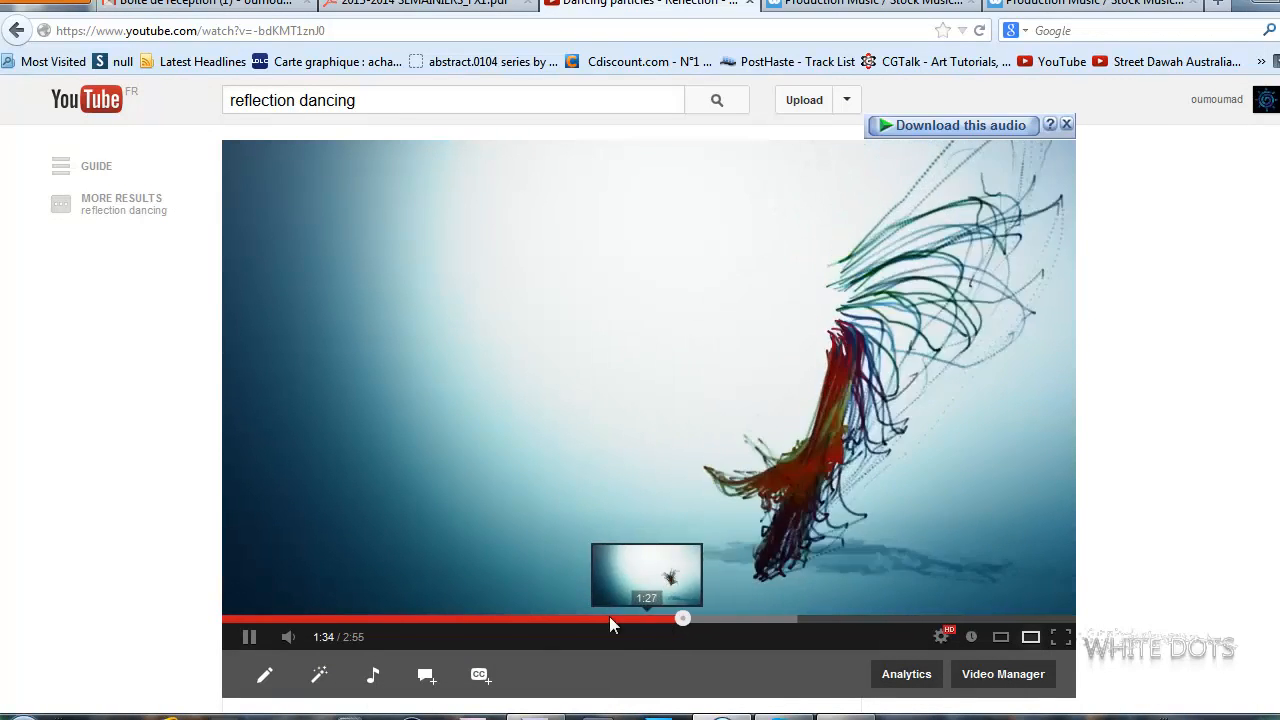
{"action": "mouse_move", "coordinate": [300, 638]}
{"action": "left_click_drag", "start_coordinate": [338, 638], "coordinate": [365, 638]}
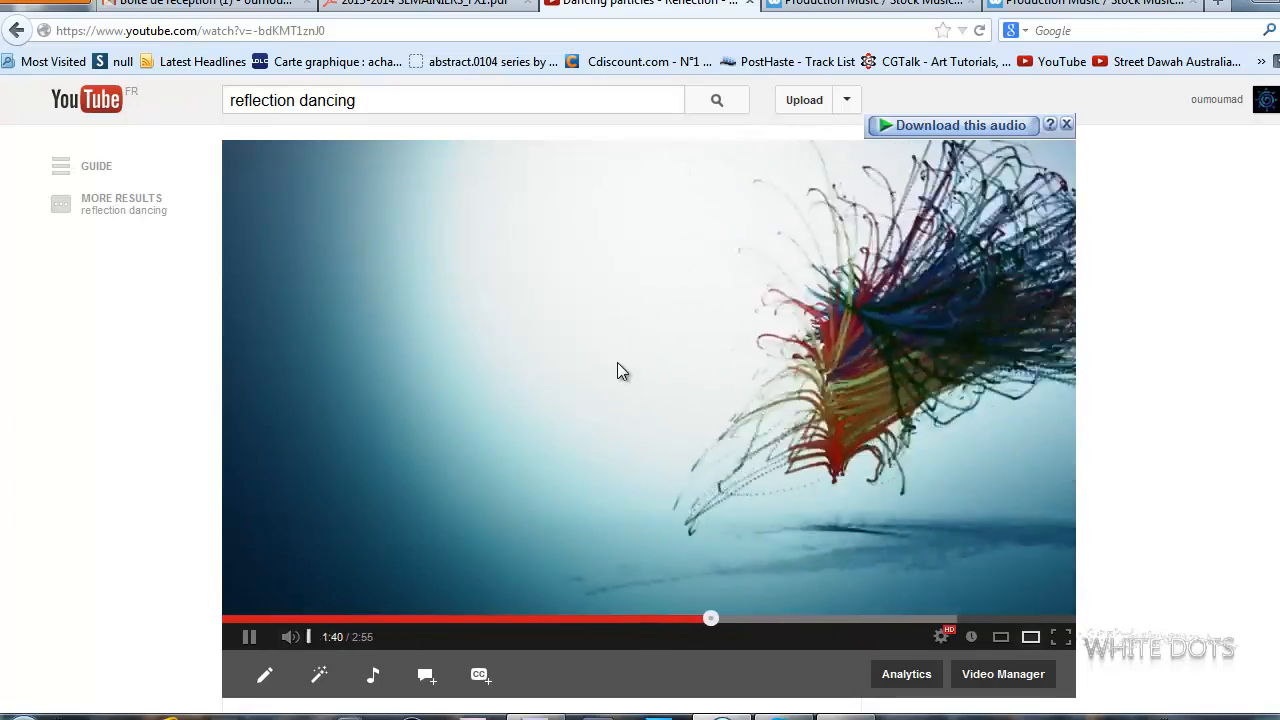
{"action": "left_click", "coordinate": [752, 323]}
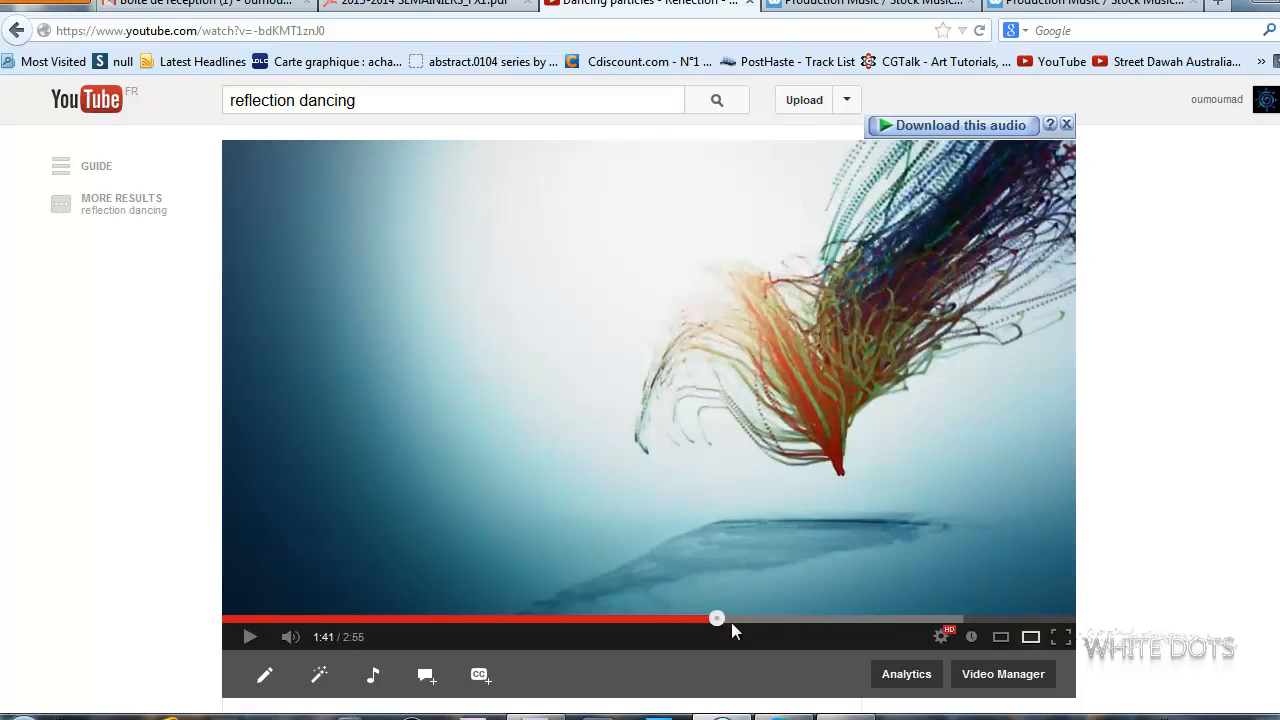
{"action": "left_click", "coordinate": [537, 716]}
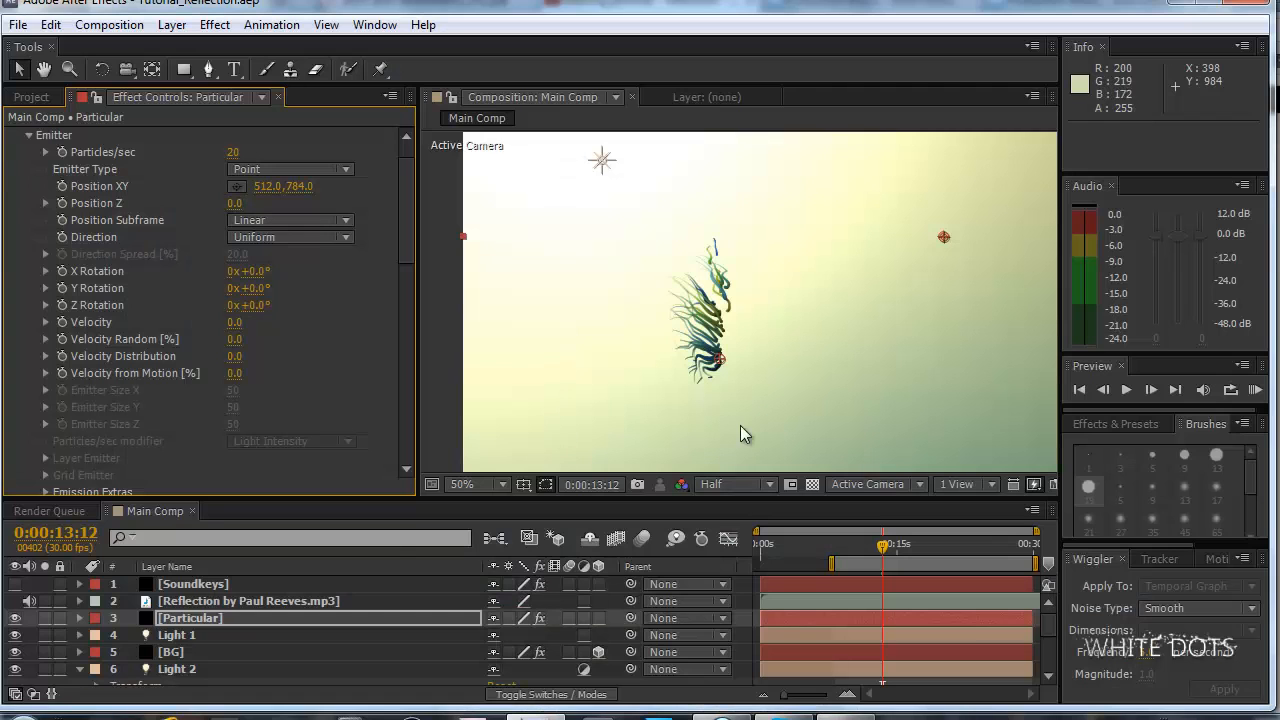
Try a Turbulence Position of 1810 in the Aux System's air-mode physics, and reduce it to 1200.
{"action": "left_click_drag", "start_coordinate": [406, 258], "coordinate": [403, 420]}
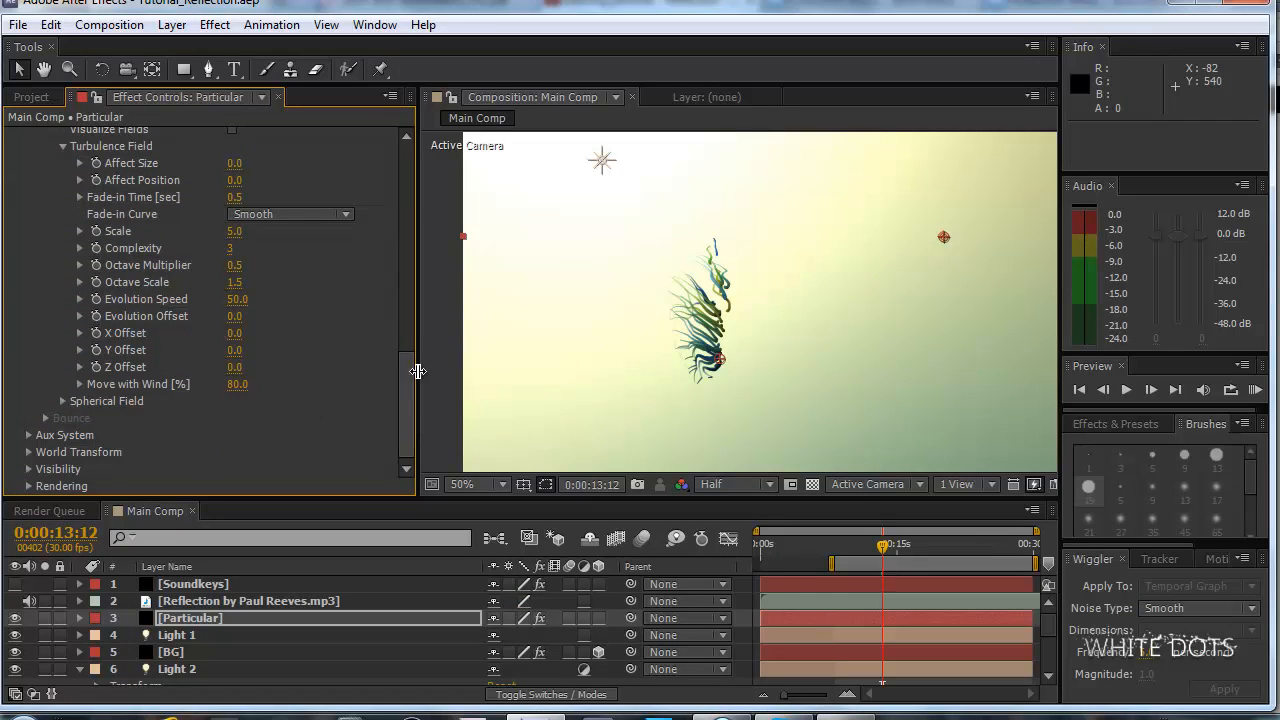
{"action": "mouse_move", "coordinate": [403, 364]}
{"action": "left_mouse_down"}
{"action": "mouse_move", "coordinate": [416, 309]}
{"action": "mouse_move", "coordinate": [395, 412]}
{"action": "left_mouse_up"}
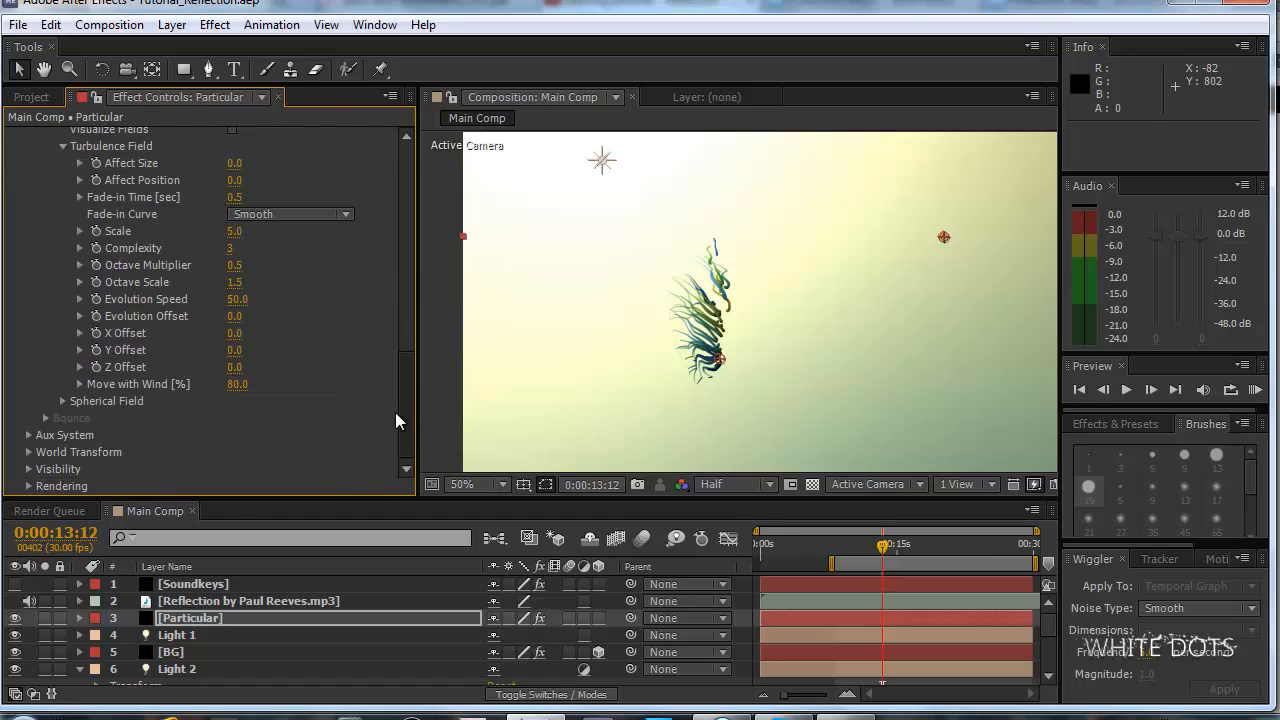
{"action": "left_click", "coordinate": [28, 436]}
{"action": "left_click_drag", "start_coordinate": [402, 345], "coordinate": [402, 401]}
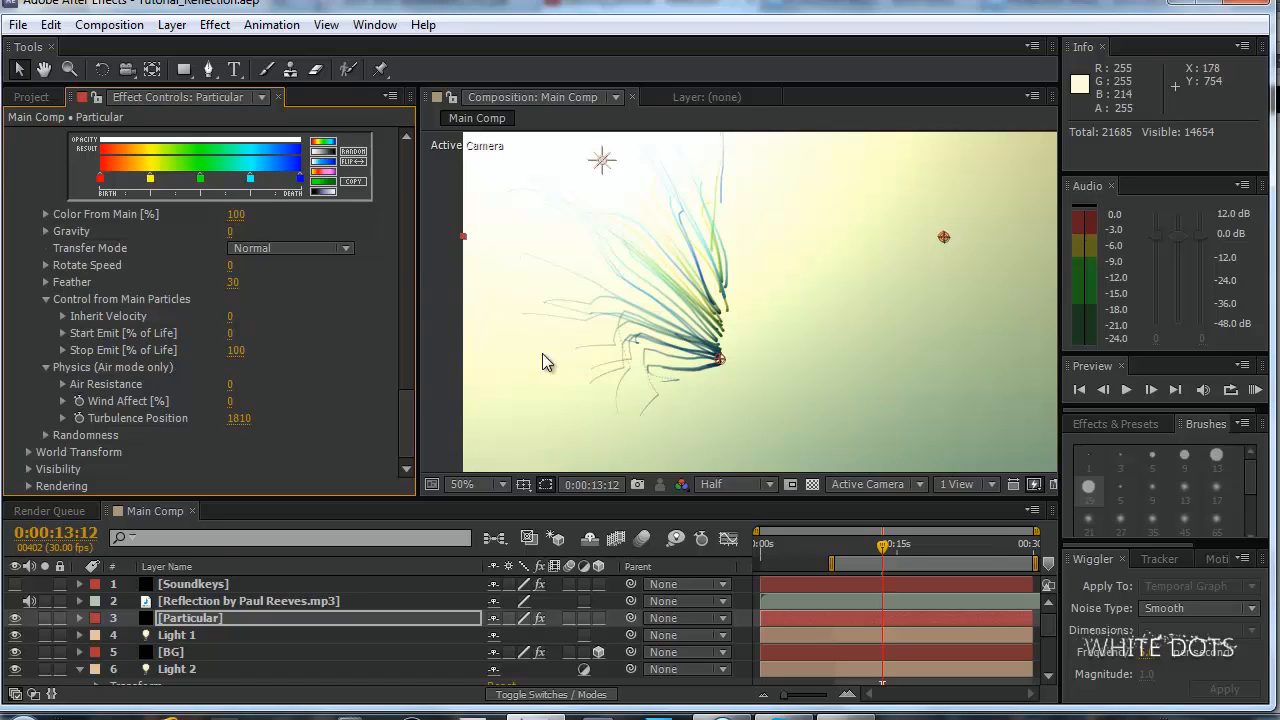
{"action": "left_click", "coordinate": [50, 24]}
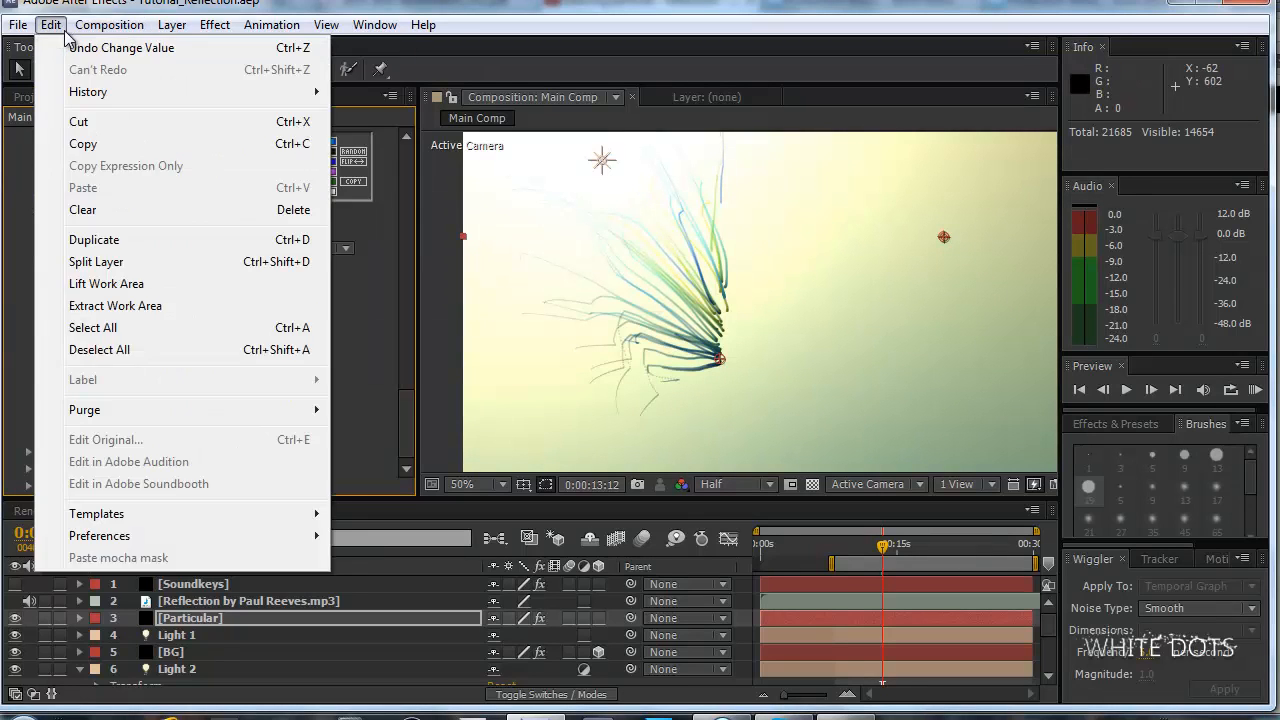
{"action": "left_click", "coordinate": [367, 302]}
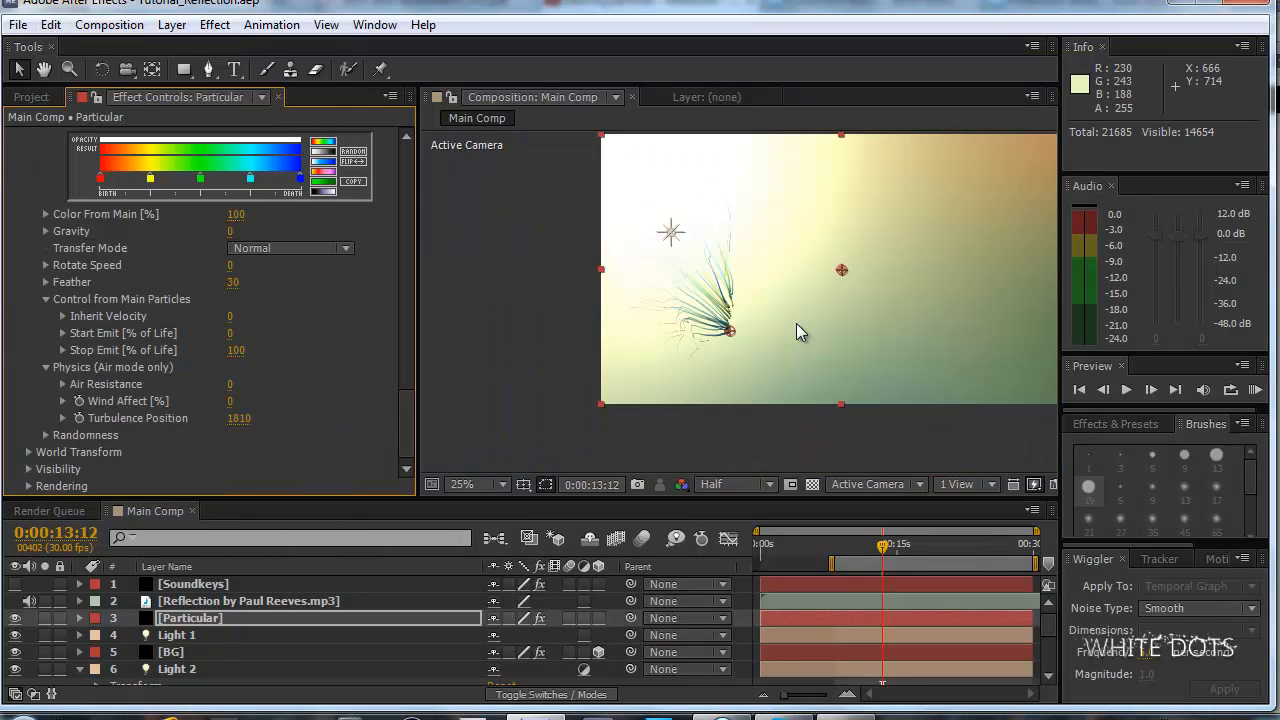
{"action": "left_click", "coordinate": [238, 418]}
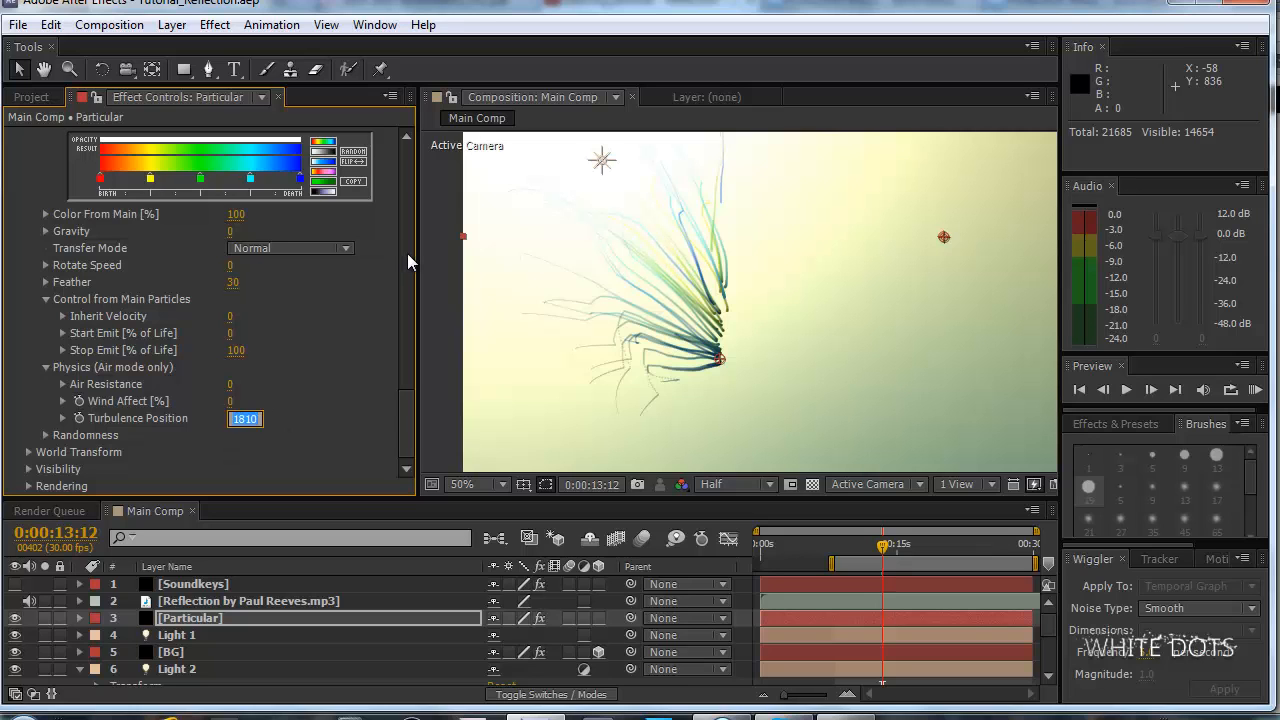
{"action": "type", "text": "1200"}
{"action": "key", "text": "Return"}
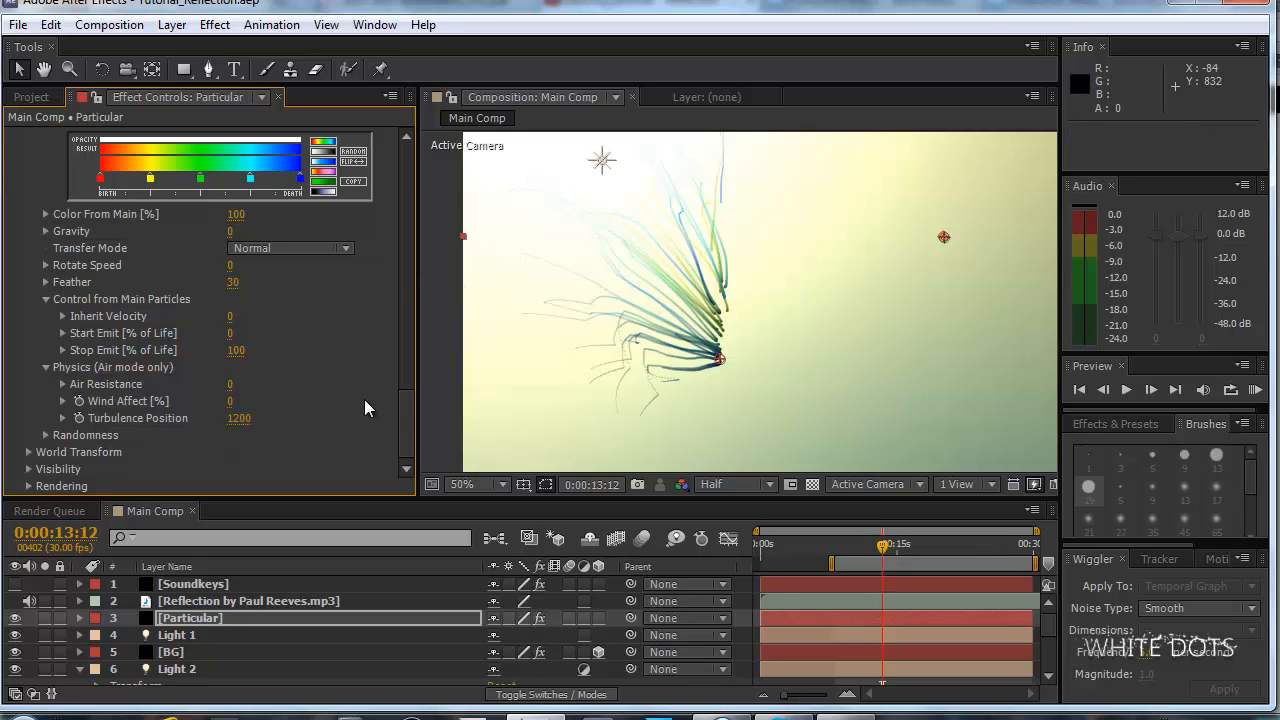
Set the Aux System's particle Size to 4, check the full frame, and raise the Size to 5.
{"action": "left_click_drag", "start_coordinate": [413, 429], "coordinate": [404, 360]}
{"action": "left_click", "coordinate": [232, 333]}
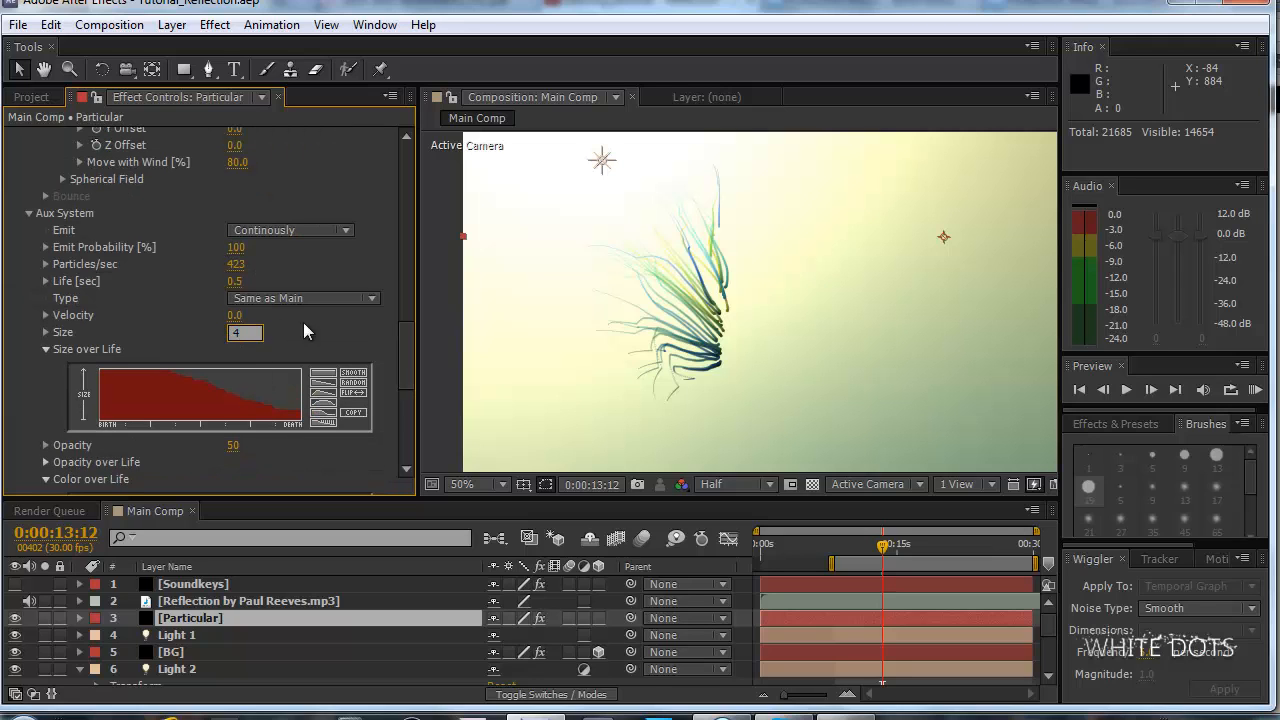
{"action": "key", "text": "Return"}
{"action": "scroll", "coordinate": [815, 294], "scroll_direction": "down", "scroll_amount": 2}
{"action": "left_click_drag", "start_coordinate": [881, 280], "coordinate": [768, 299]}
{"action": "left_click", "coordinate": [231, 333]}
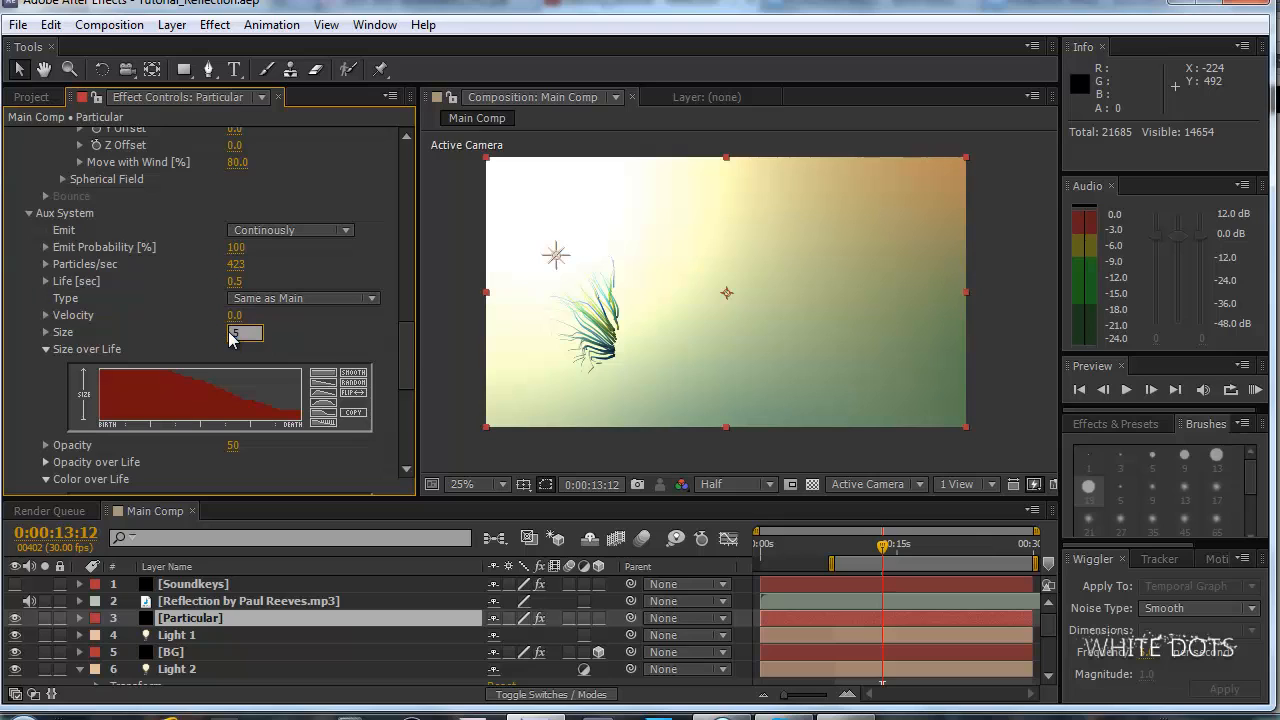
{"action": "type", "text": "5"}
{"action": "key", "text": "Return"}
Try raising the Aux System's Turbulence Position to 1480, and lower it again to tighten the strands.
{"action": "left_click_drag", "start_coordinate": [405, 338], "coordinate": [396, 427]}
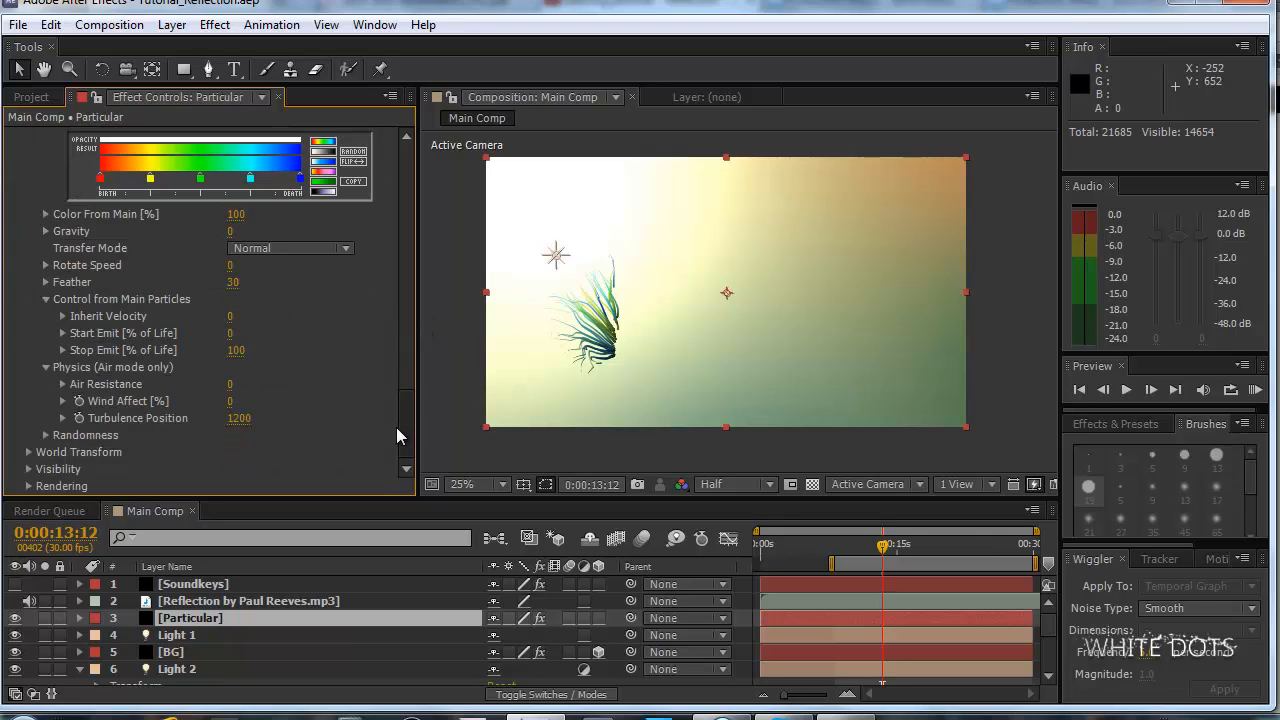
{"action": "left_click_drag", "start_coordinate": [233, 428], "coordinate": [262, 421]}
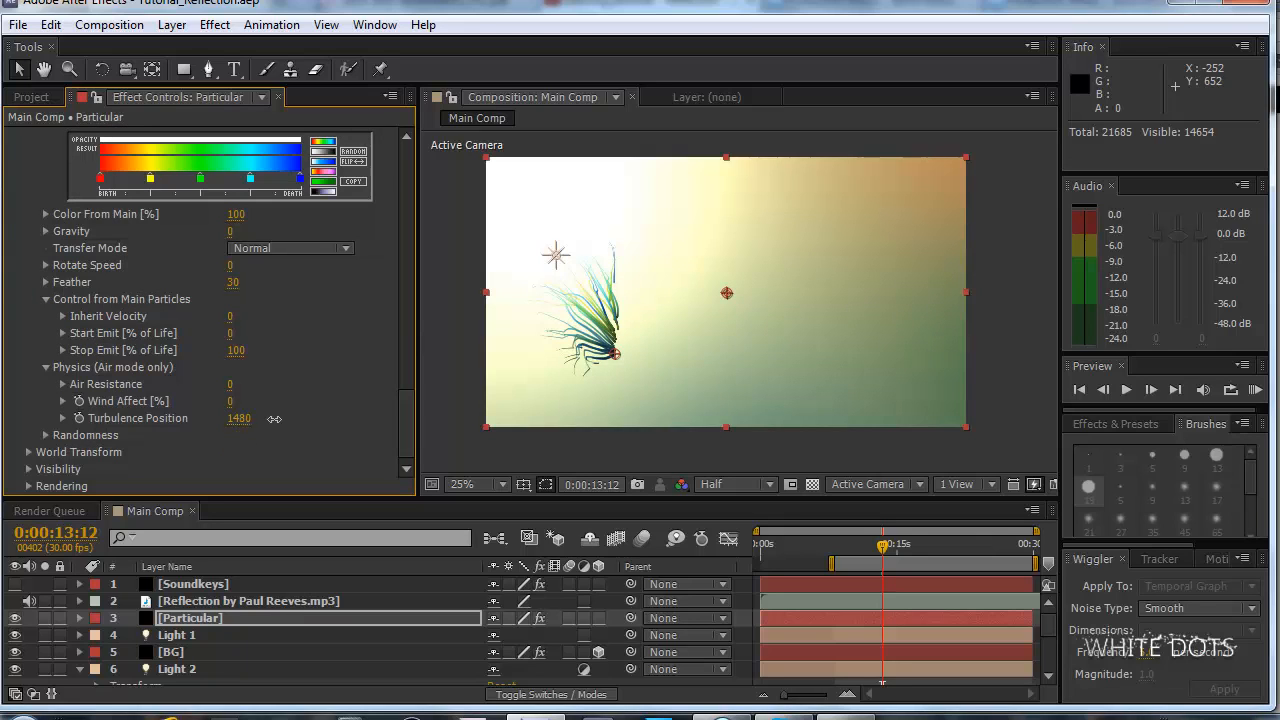
{"action": "mouse_move", "coordinate": [238, 418]}
{"action": "left_mouse_down"}
{"action": "mouse_move", "coordinate": [208, 418]}
{"action": "mouse_move", "coordinate": [236, 428]}
{"action": "mouse_move", "coordinate": [566, 398]}
{"action": "mouse_move", "coordinate": [243, 424]}
{"action": "left_mouse_up"}
Frame the strands at 50% magnification and run a RAM preview of the work area.
{"action": "left_click_drag", "start_coordinate": [397, 411], "coordinate": [431, 227]}
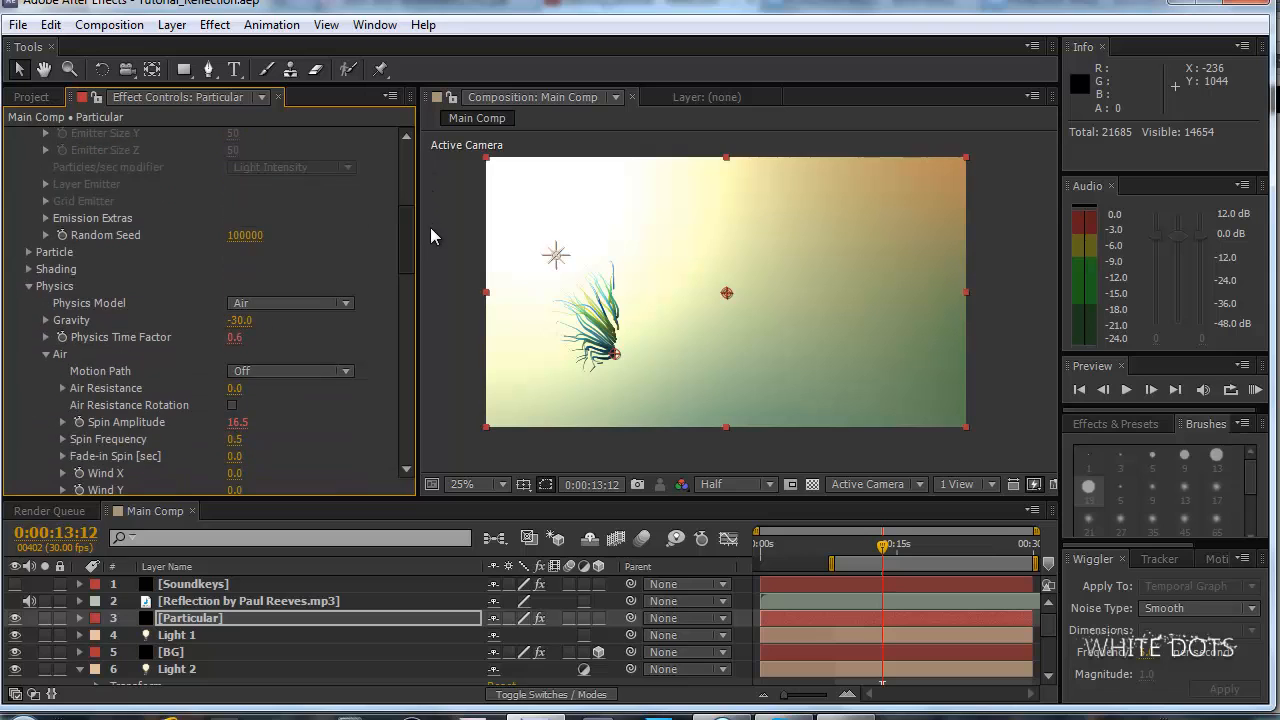
{"action": "scroll", "coordinate": [653, 323], "scroll_direction": "up", "scroll_amount": 1}
{"action": "left_click_drag", "start_coordinate": [653, 323], "coordinate": [871, 251]}
{"action": "key", "text": "KP_0"}
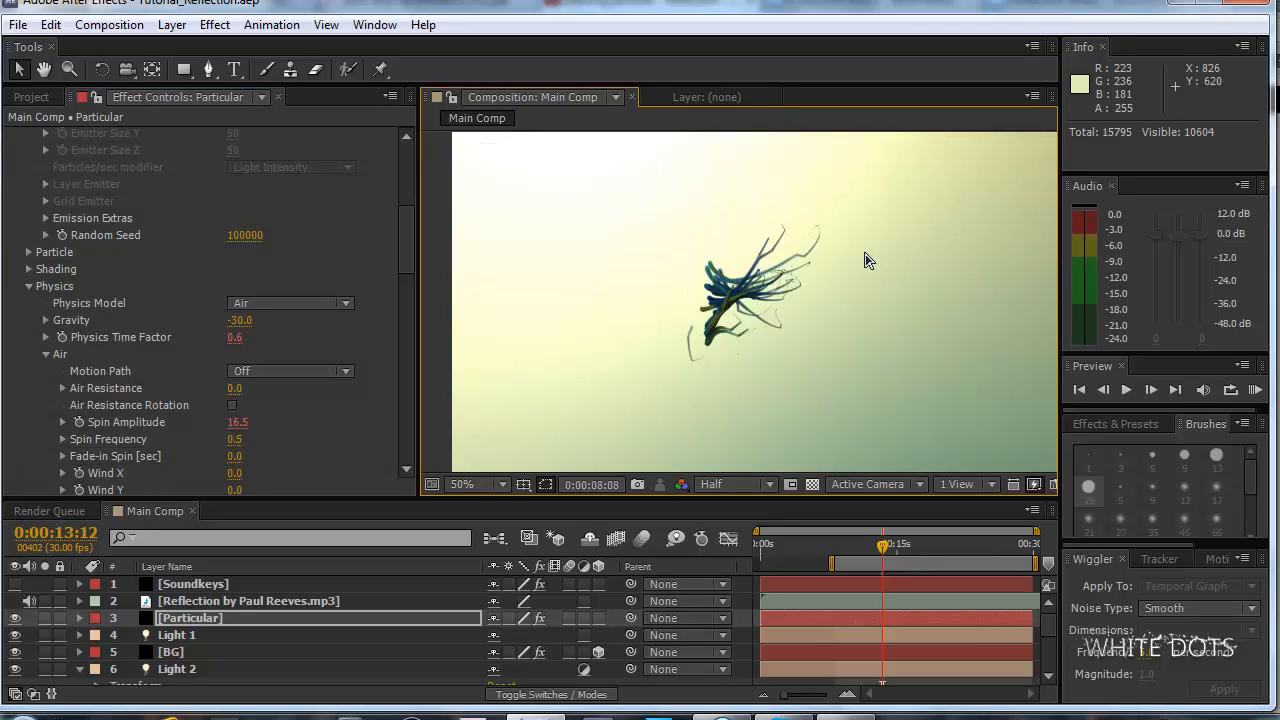
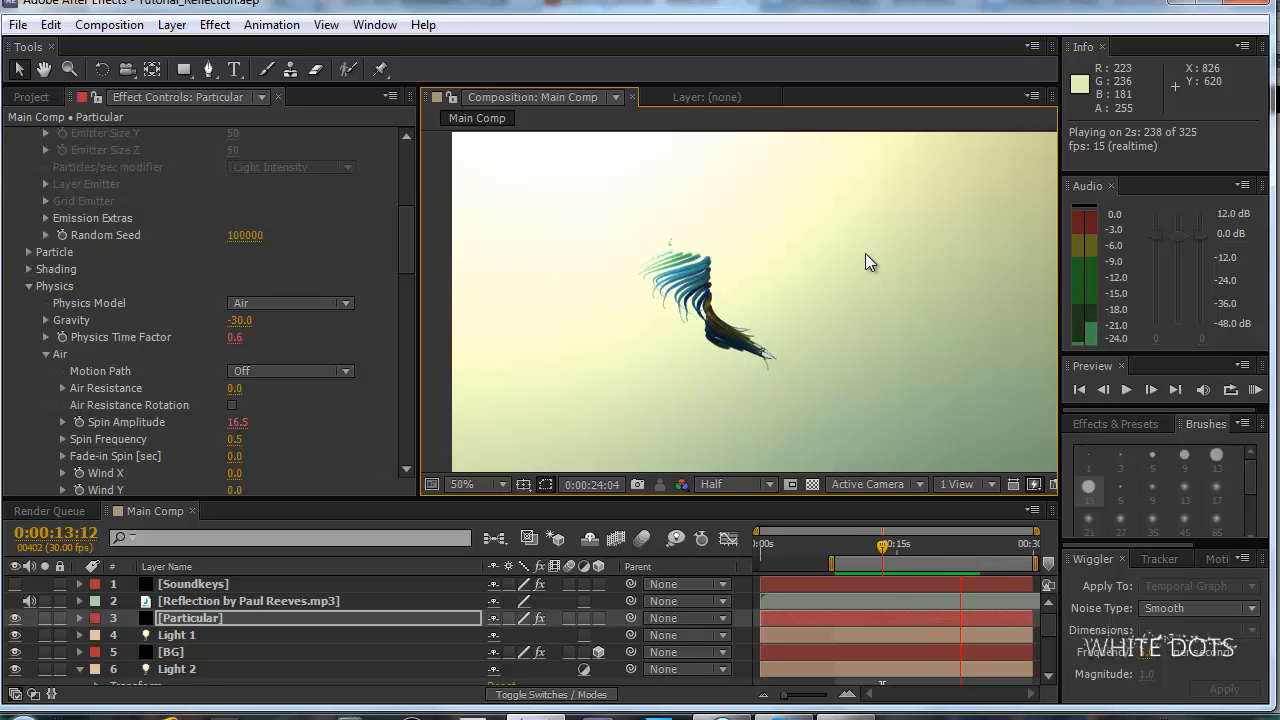
Try a Scale of 15 in Particular's Turbulence Field and run a RAM preview of the strands.
{"action": "left_click", "coordinate": [275, 611]}
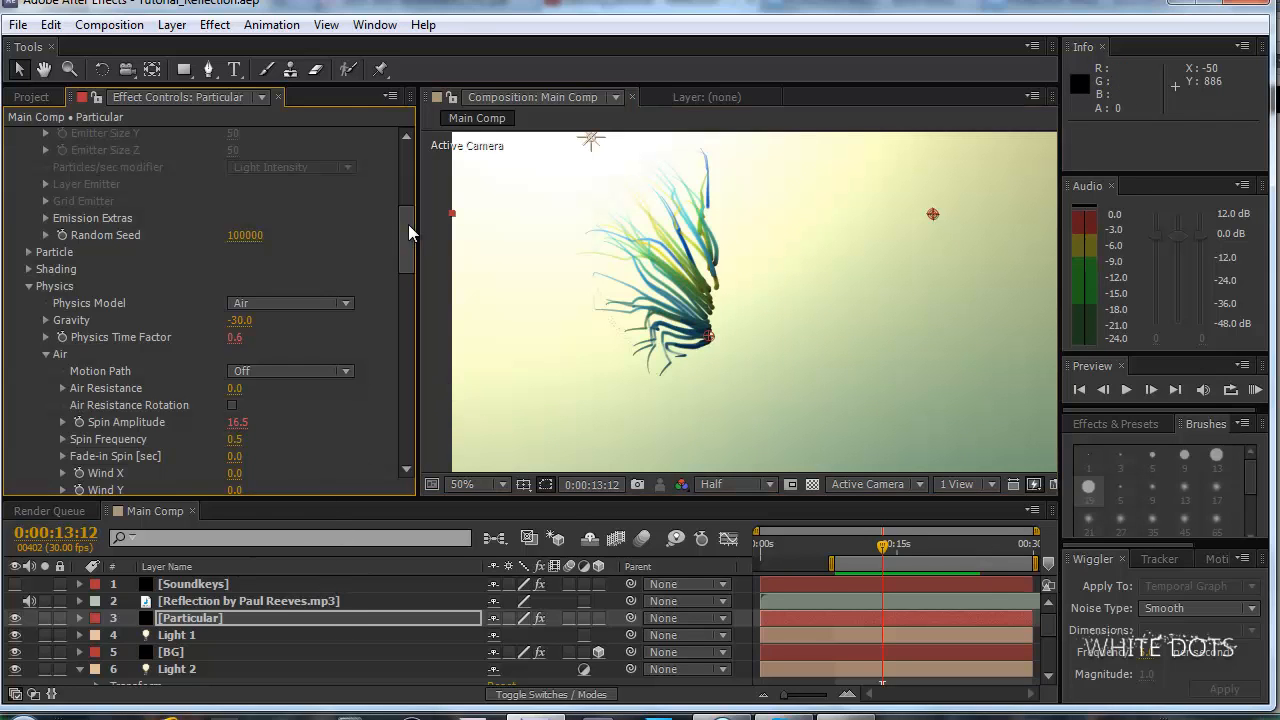
{"action": "left_click_drag", "start_coordinate": [408, 224], "coordinate": [420, 272]}
{"action": "left_click", "coordinate": [240, 312]}
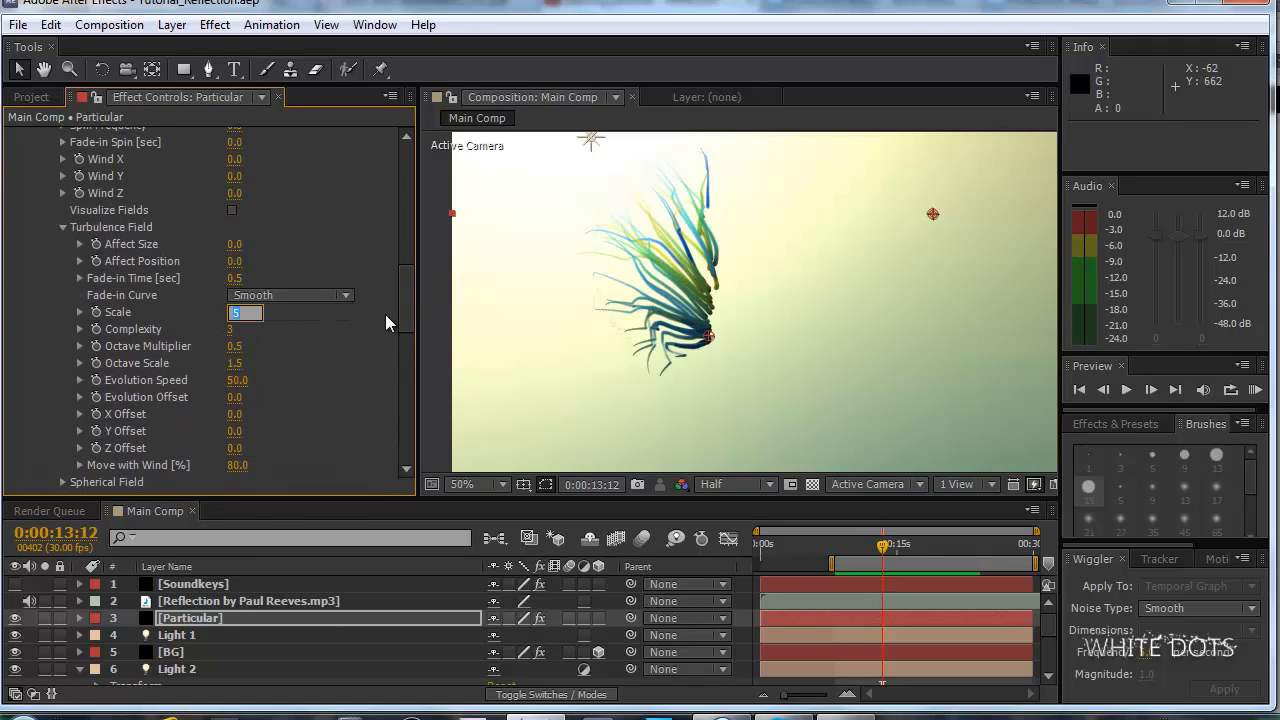
{"action": "type", "text": "15"}
{"action": "key", "text": "Return"}
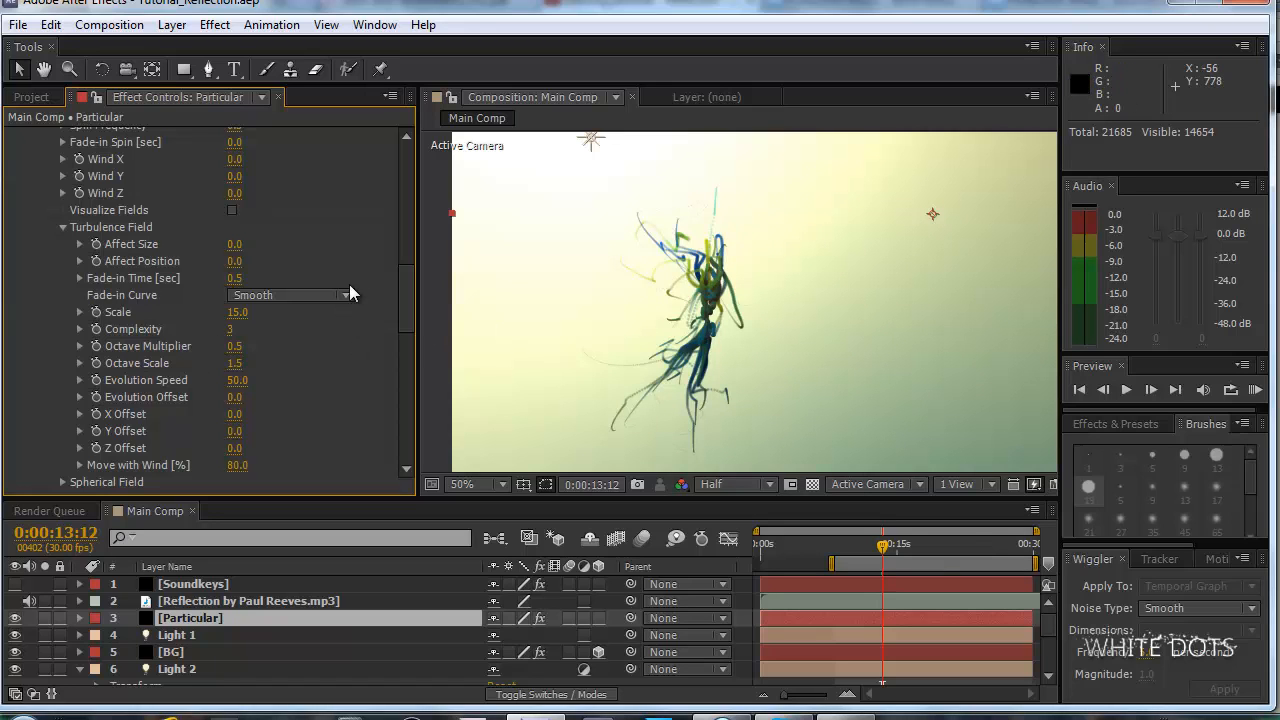
{"action": "key", "text": "KP_0"}
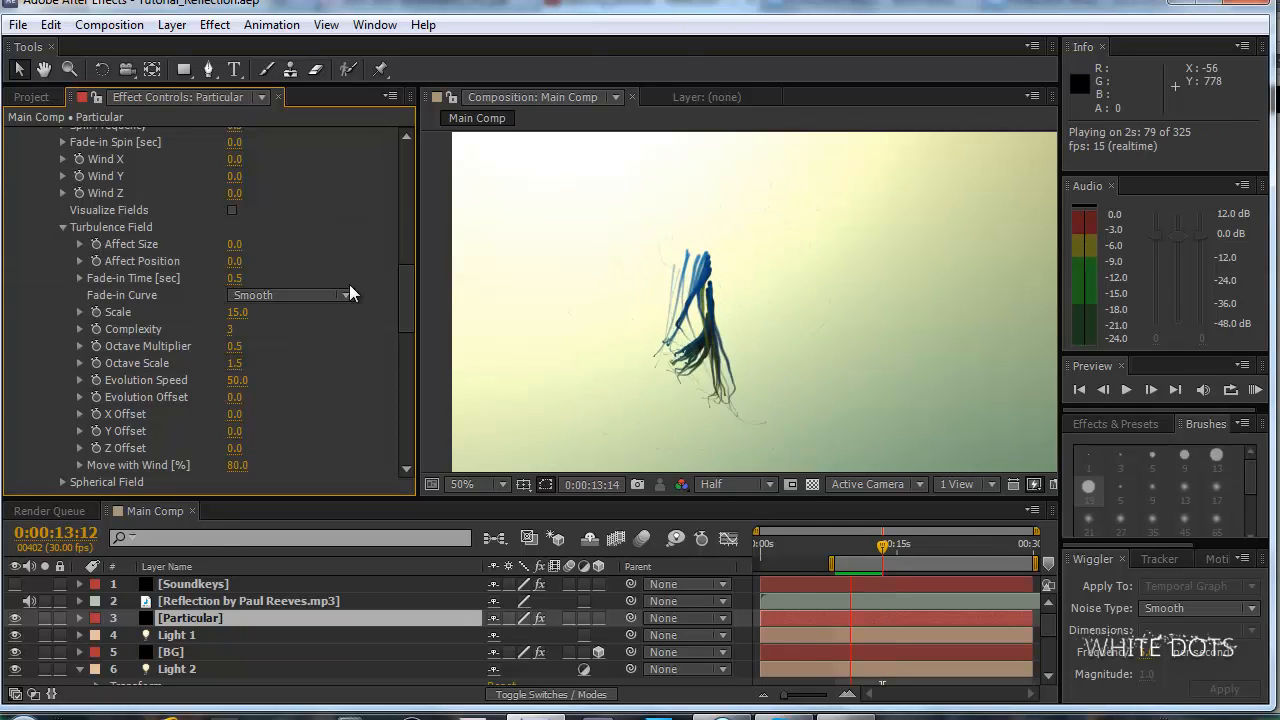
{"action": "key", "text": "space"}
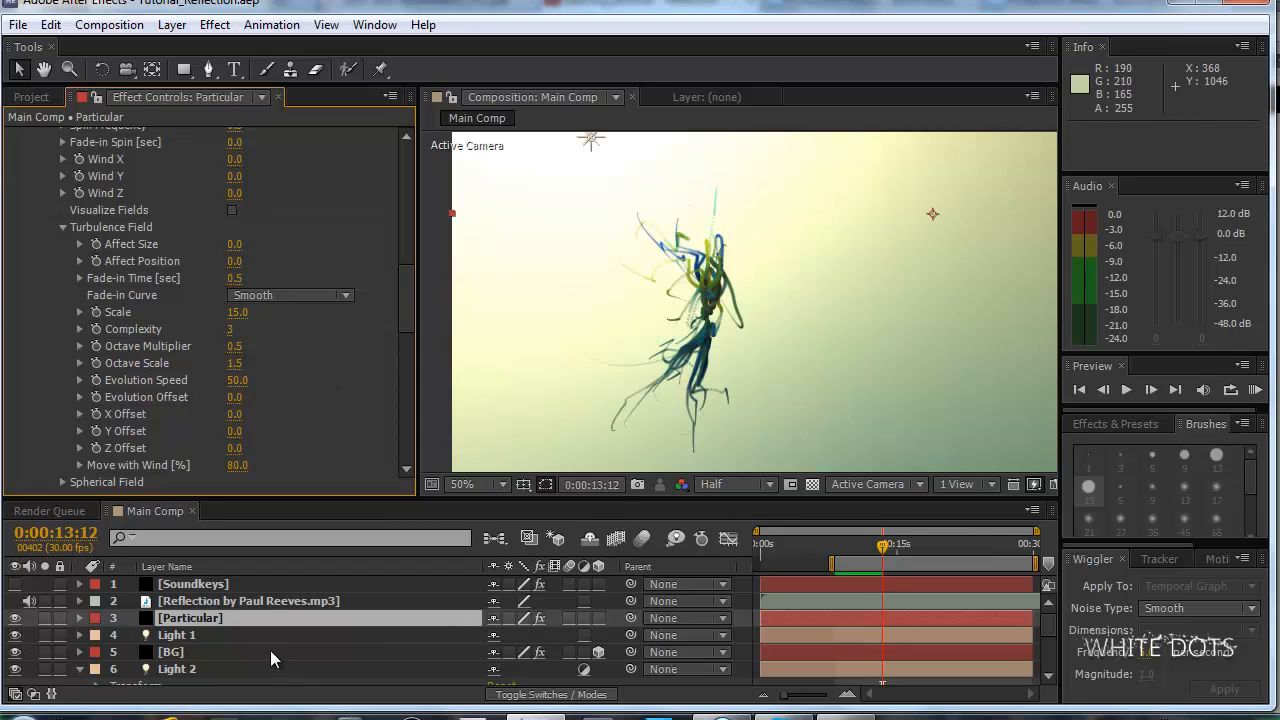
Solo the Soundkeys layer and move the current time to 0:00:15:05 to check its audio spectrum.
{"action": "left_click", "coordinate": [200, 584]}
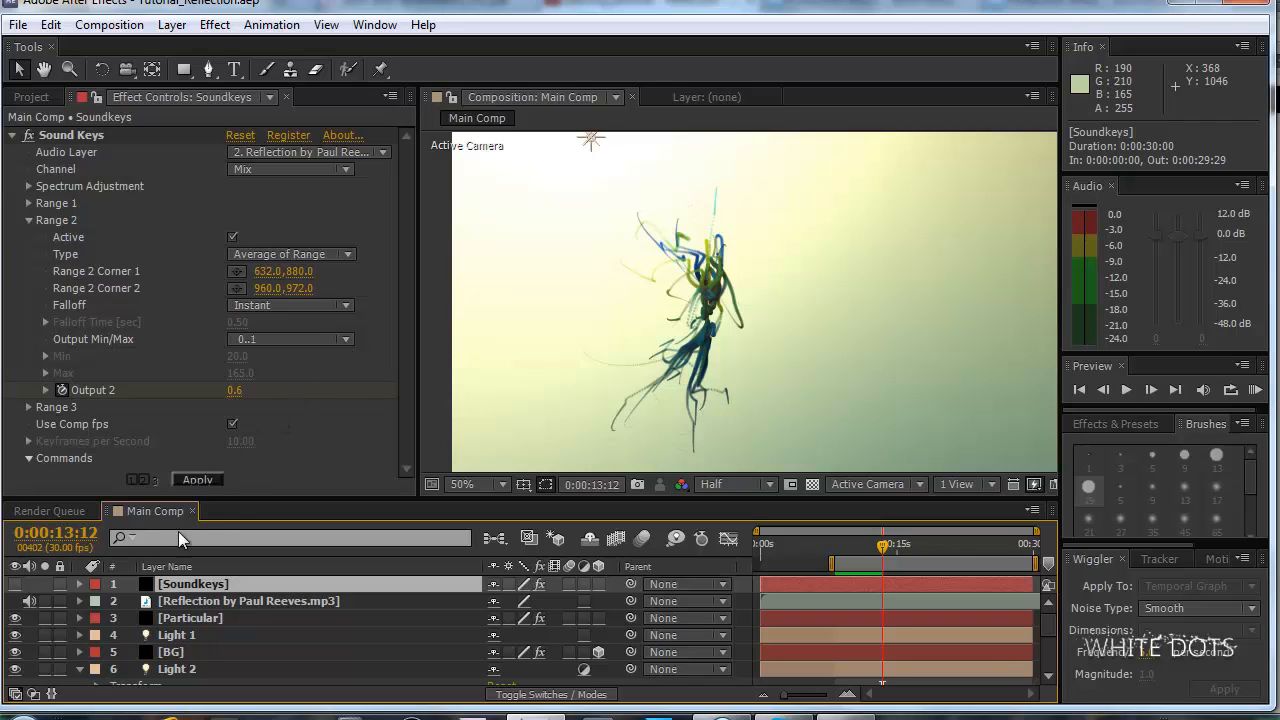
{"action": "left_click", "coordinate": [44, 584]}
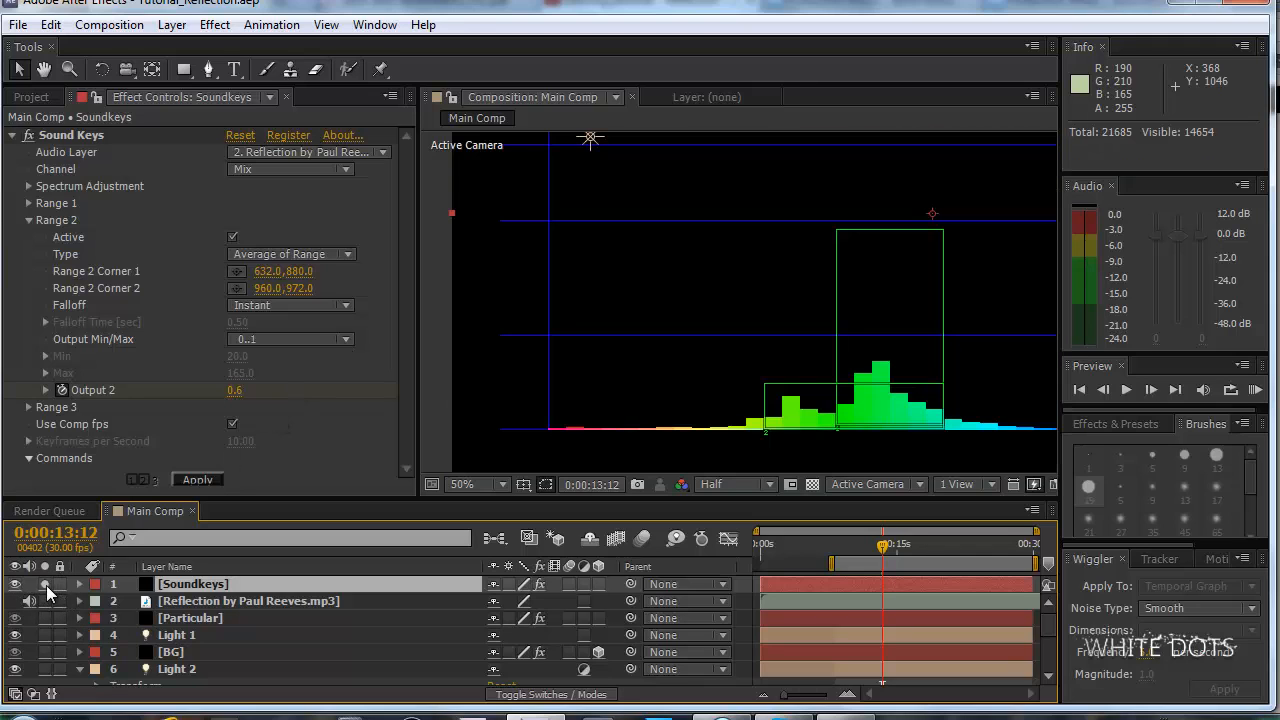
{"action": "scroll", "coordinate": [881, 266], "scroll_direction": "down", "scroll_amount": 1}
{"action": "left_click_drag", "start_coordinate": [887, 273], "coordinate": [750, 284]}
{"action": "scroll", "coordinate": [750, 284], "scroll_direction": "up", "scroll_amount": 1}
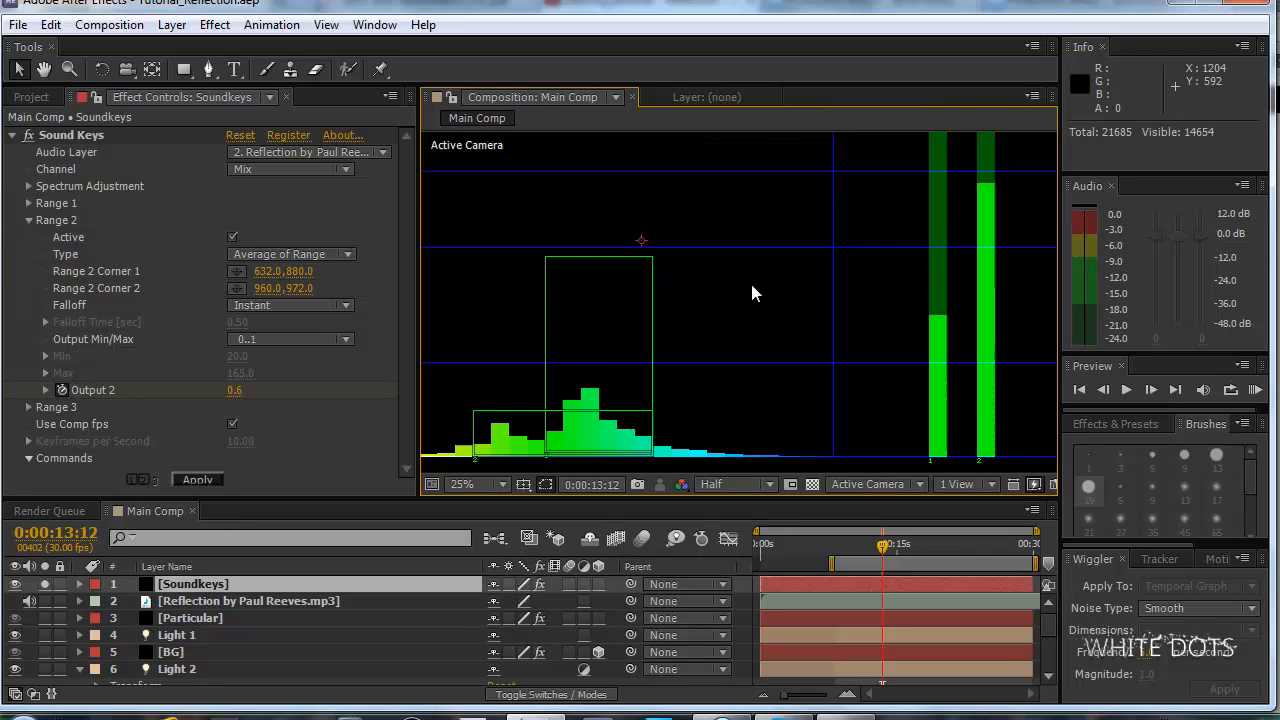
{"action": "scroll", "coordinate": [750, 284], "scroll_direction": "down", "scroll_amount": 1}
{"action": "left_click_drag", "start_coordinate": [882, 548], "coordinate": [935, 550]}
{"action": "left_click", "coordinate": [897, 556]}
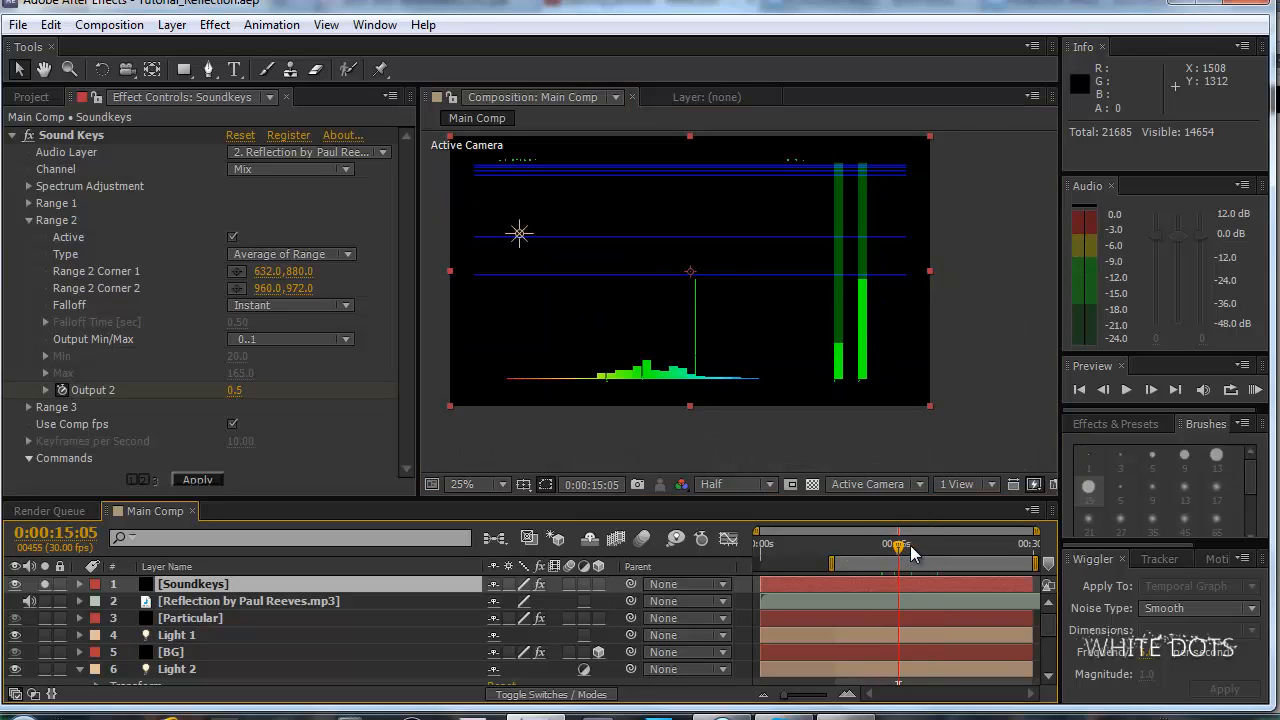
Select the Sound Keys effect on the Soundkeys layer and show its range handles over the spectrum.
{"action": "left_click", "coordinate": [231, 603]}
{"action": "left_click", "coordinate": [189, 588]}
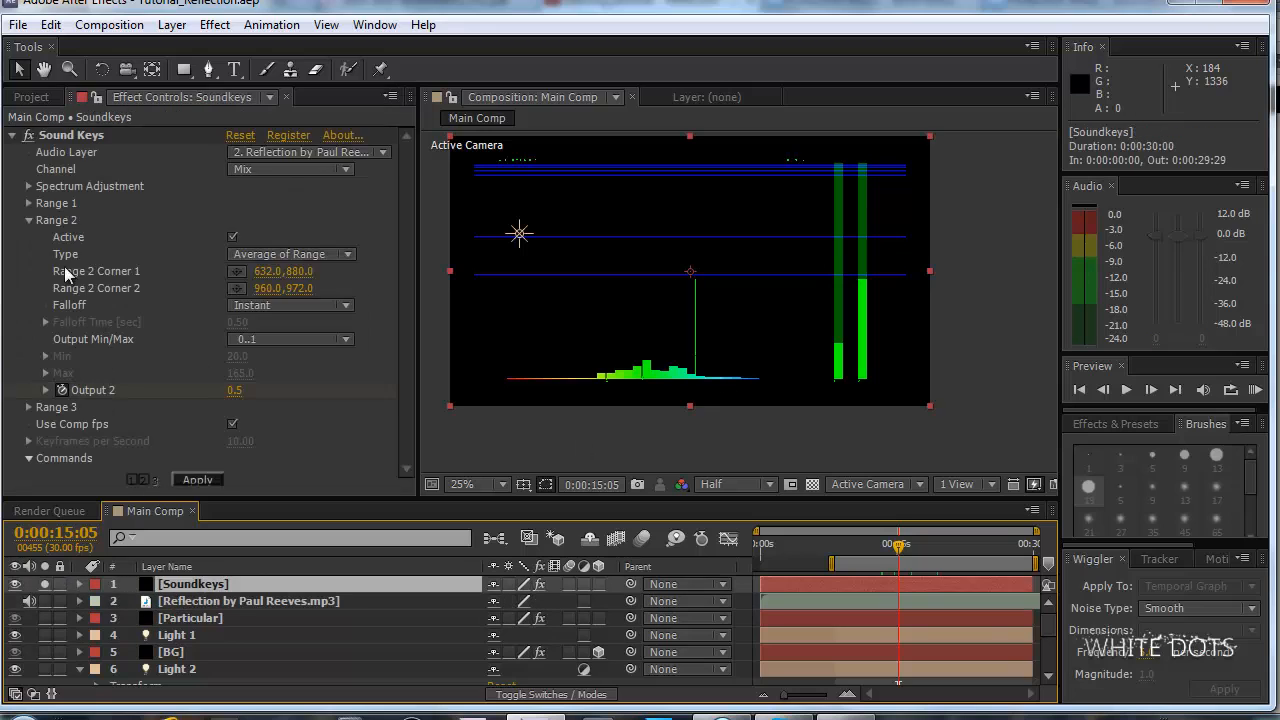
{"action": "left_click", "coordinate": [71, 135]}
{"action": "scroll", "coordinate": [700, 360], "scroll_direction": "up", "scroll_amount": 2}
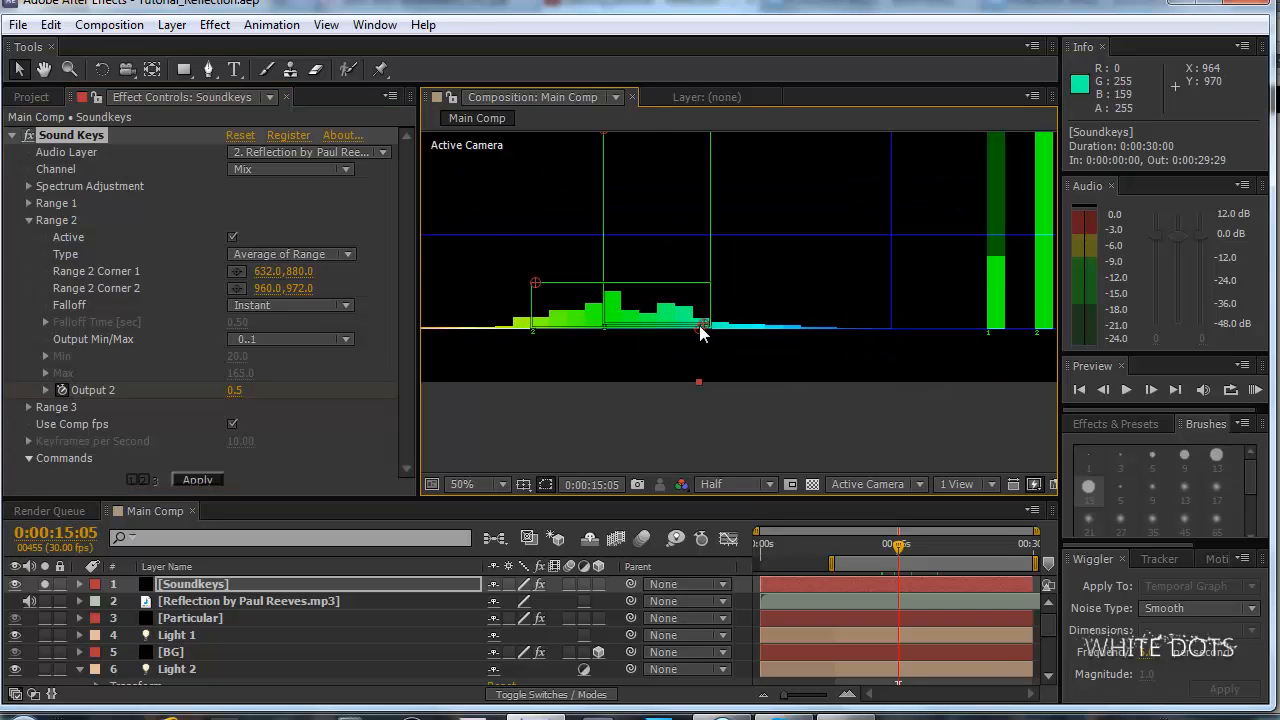
{"action": "left_click_drag", "start_coordinate": [702, 328], "coordinate": [702, 320]}
{"action": "left_click", "coordinate": [50, 24]}
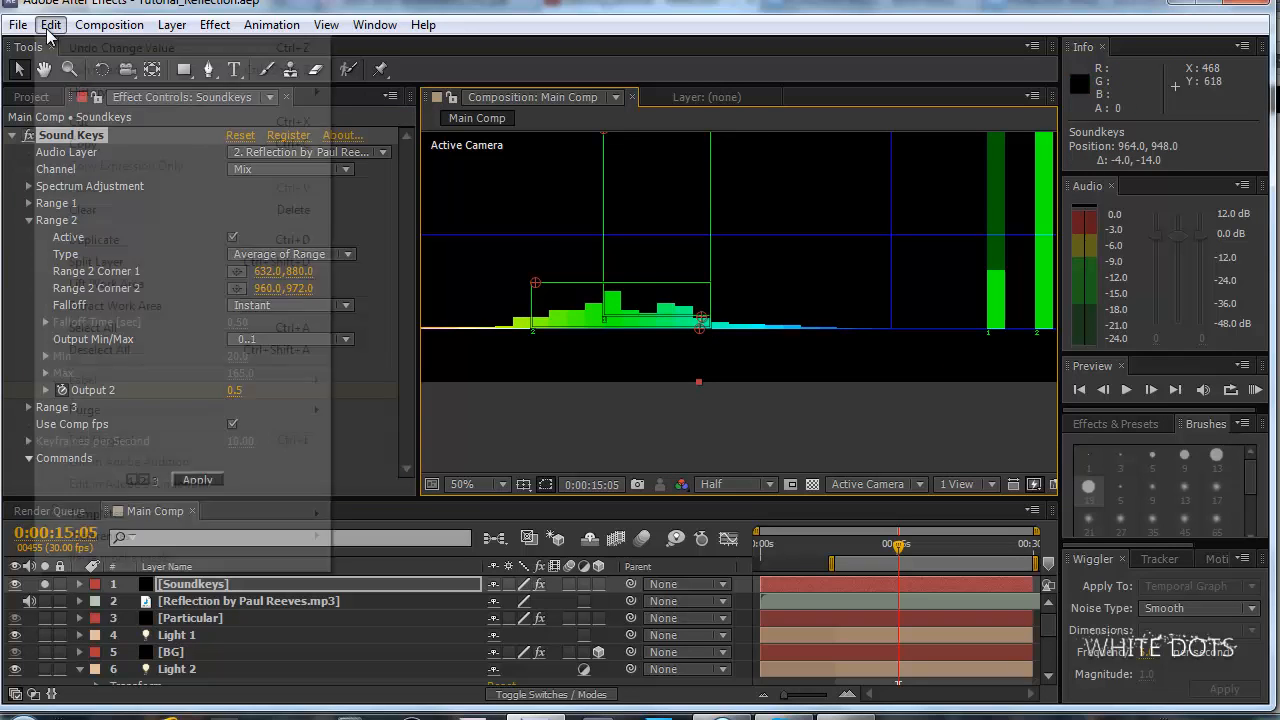
{"action": "left_click", "coordinate": [80, 46]}
Raise the second corner of Sound Keys' Range 2 box to 961, 962.
{"action": "key", "text": "period"}
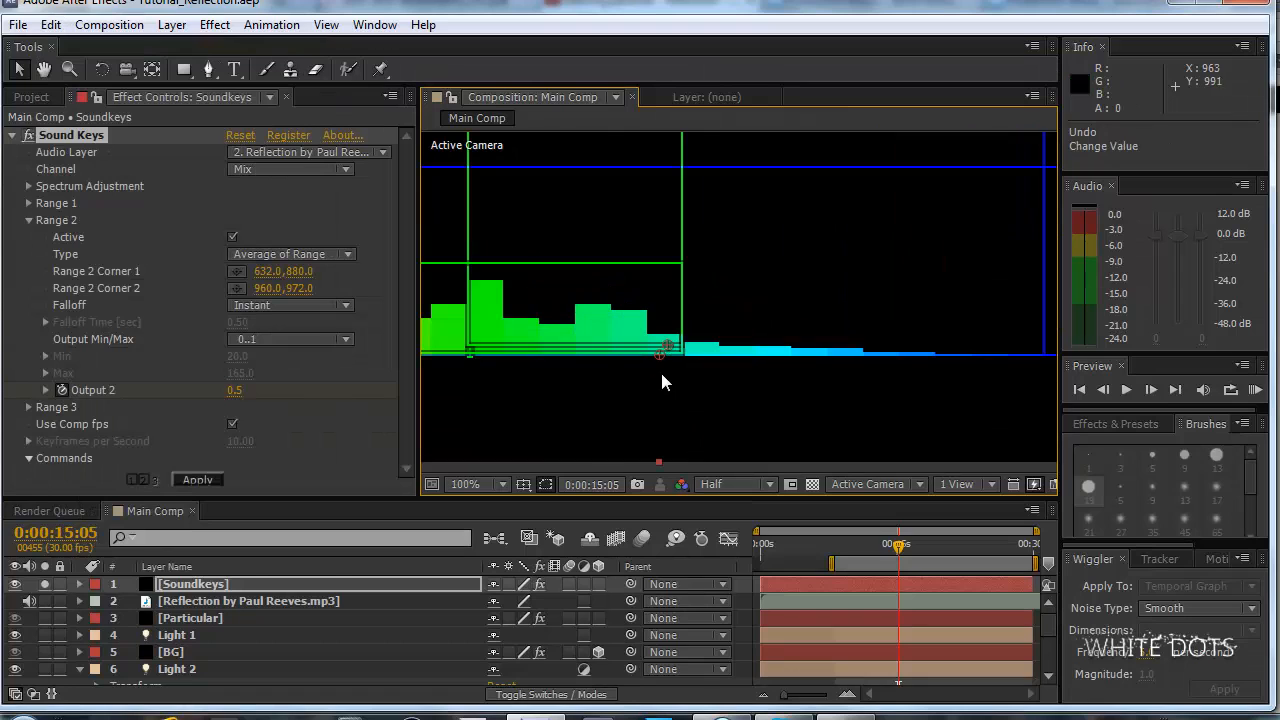
{"action": "left_click_drag", "start_coordinate": [657, 354], "coordinate": [659, 343]}
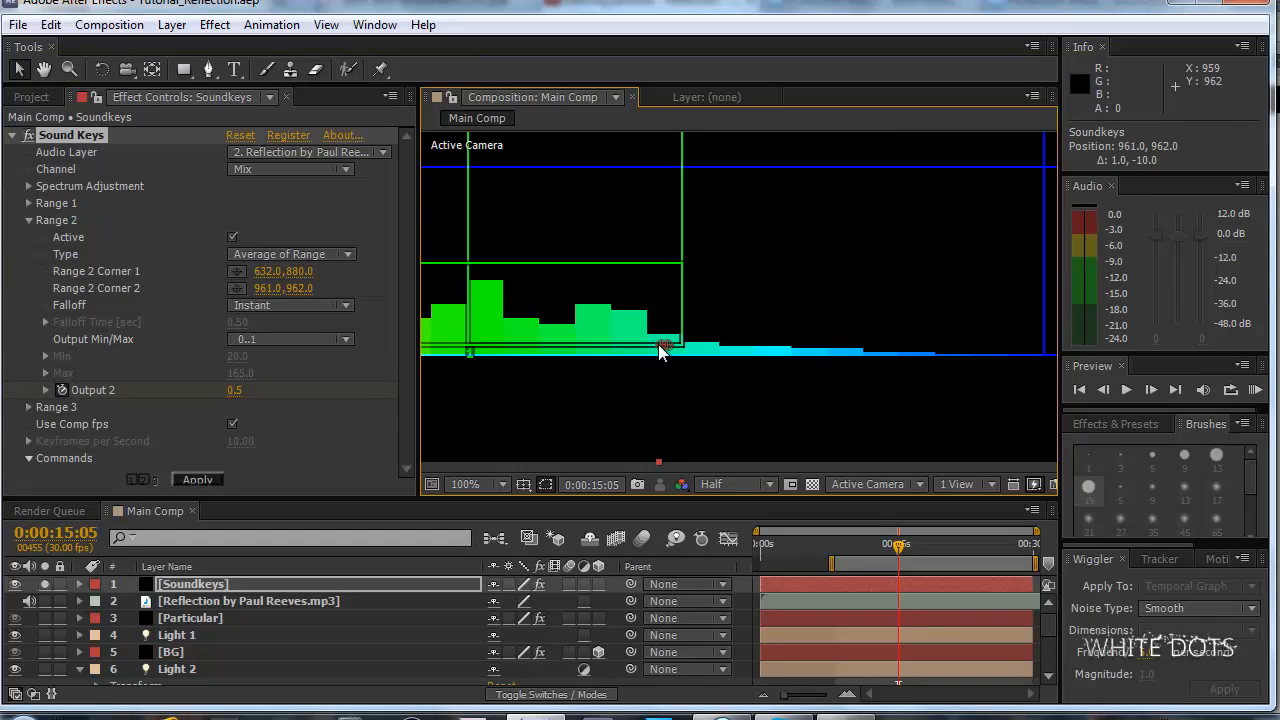
{"action": "key", "text": "comma"}
{"action": "key", "text": "comma"}
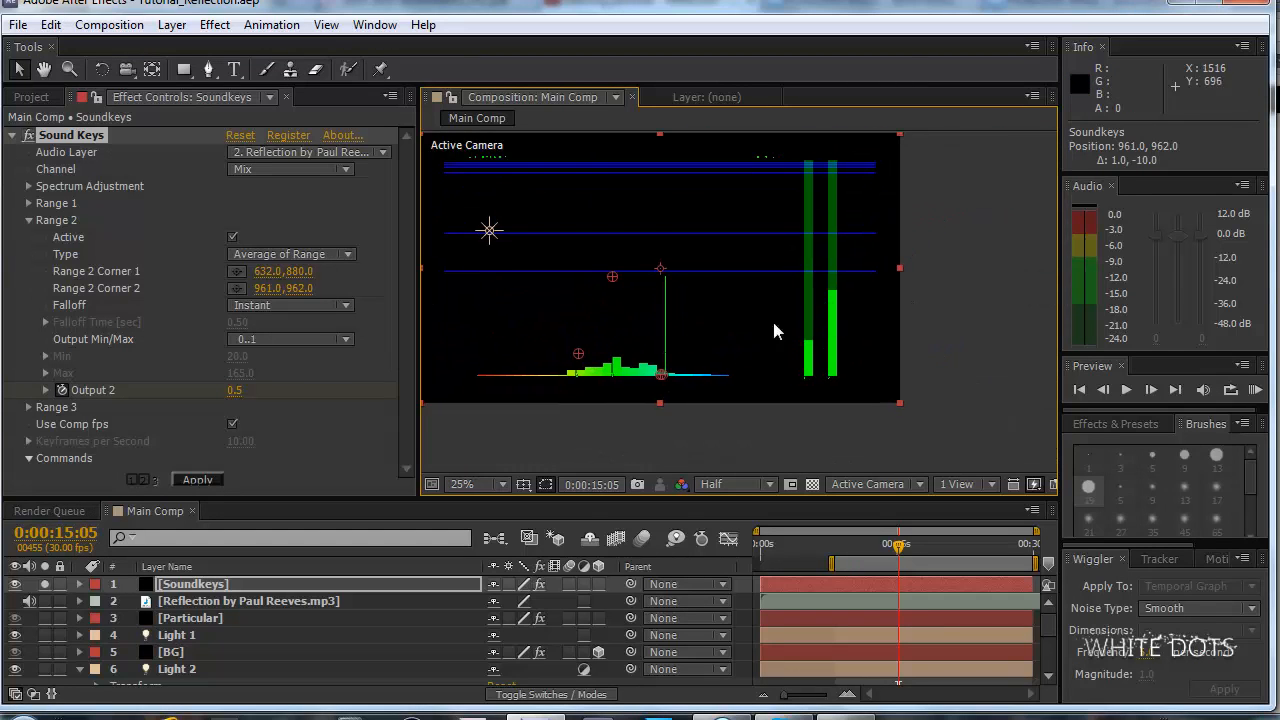
Move the first corner of Sound Keys' Range 2 box slightly up to 630, 872.
{"action": "scroll", "coordinate": [775, 328], "scroll_direction": "up", "scroll_amount": 1}
{"action": "left_click_drag", "start_coordinate": [623, 414], "coordinate": [763, 230]}
{"action": "scroll", "coordinate": [763, 230], "scroll_direction": "up", "scroll_amount": 1}
{"action": "left_click_drag", "start_coordinate": [696, 208], "coordinate": [760, 258]}
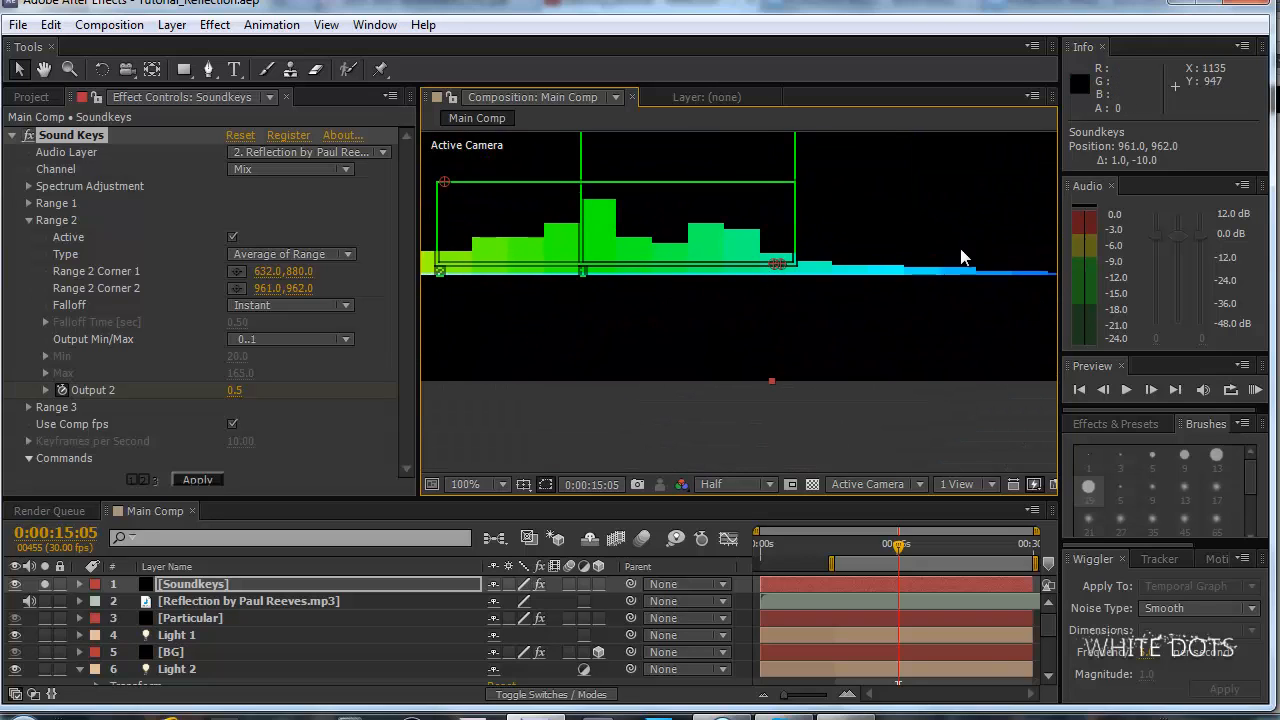
{"action": "scroll", "coordinate": [961, 252], "scroll_direction": "down", "scroll_amount": 4}
{"action": "left_click_drag", "start_coordinate": [942, 220], "coordinate": [915, 238]}
{"action": "scroll", "coordinate": [920, 208], "scroll_direction": "up", "scroll_amount": 2}
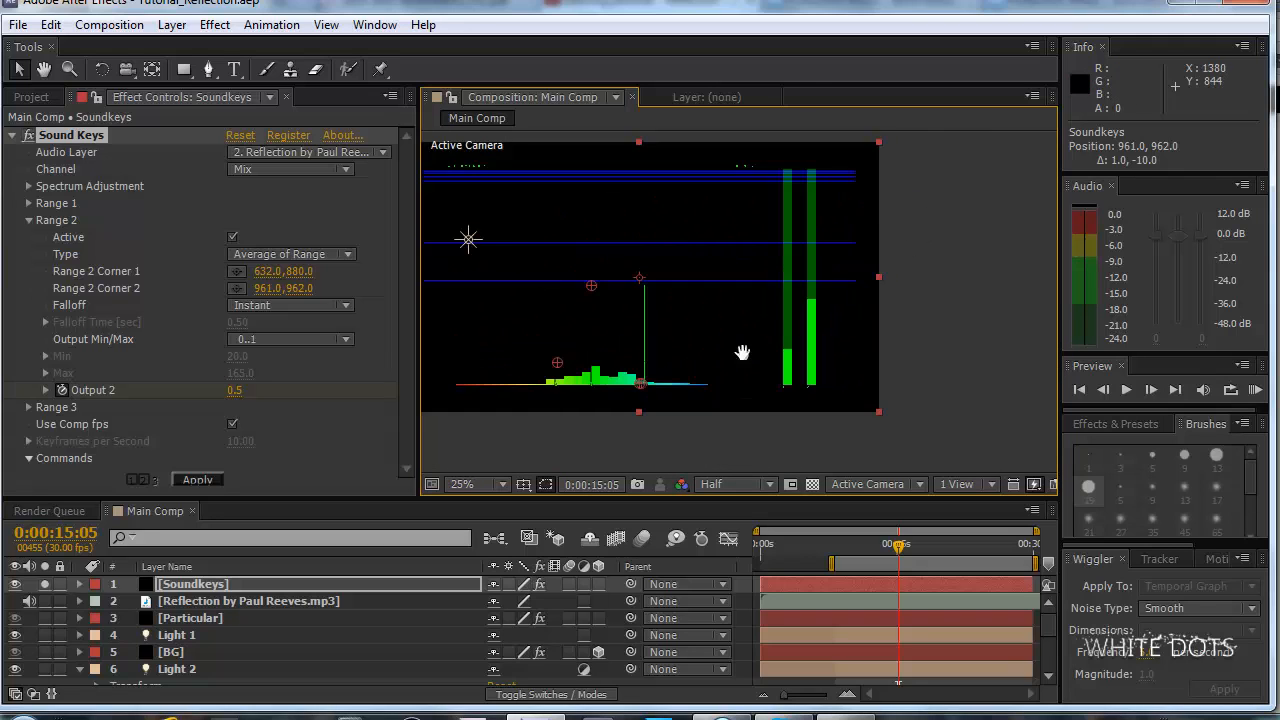
{"action": "left_click_drag", "start_coordinate": [742, 352], "coordinate": [843, 232]}
{"action": "scroll", "coordinate": [843, 232], "scroll_direction": "up", "scroll_amount": 1}
{"action": "left_click_drag", "start_coordinate": [676, 161], "coordinate": [686, 195]}
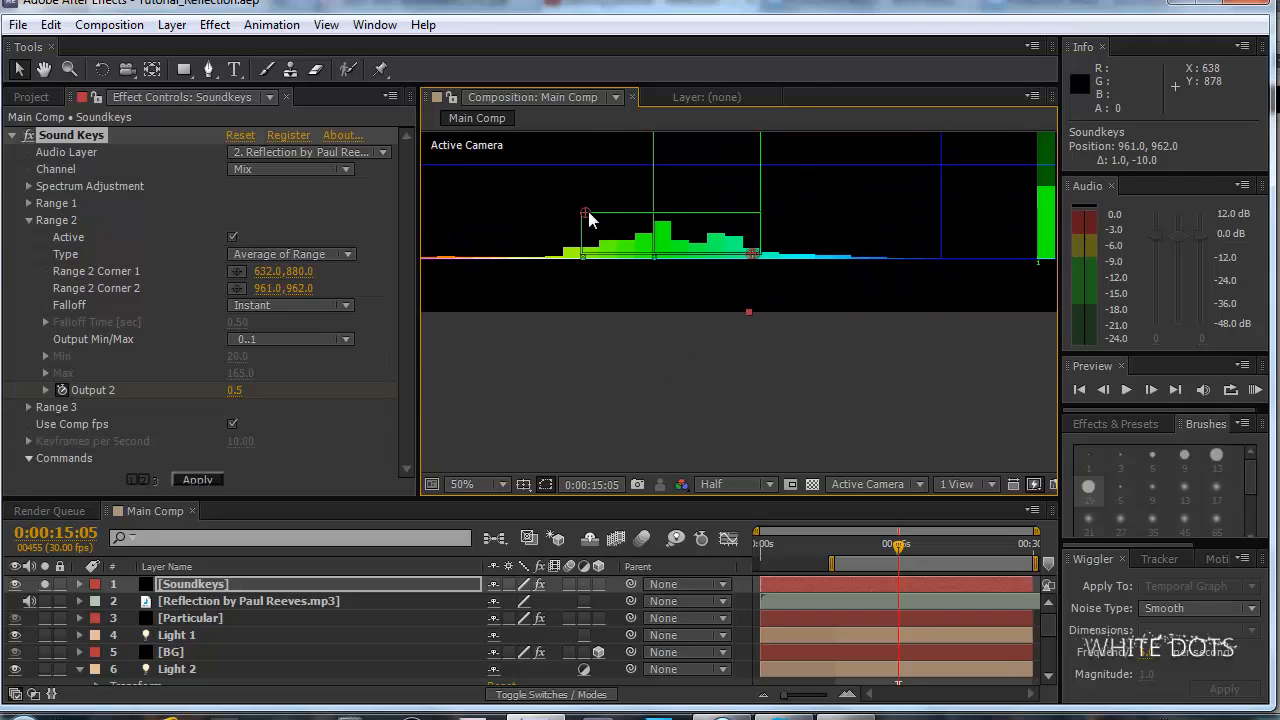
{"action": "left_click_drag", "start_coordinate": [588, 213], "coordinate": [587, 208]}
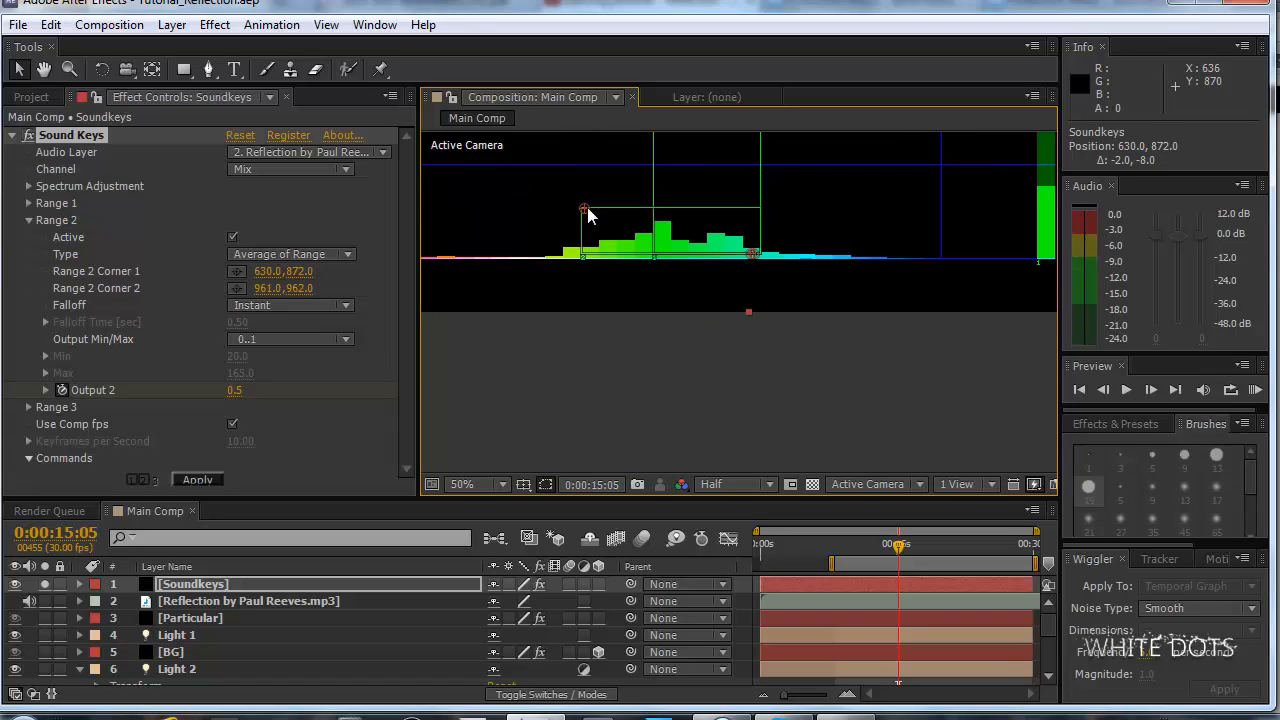
Apply Sound Keys to regenerate the Output 2 keyframes from the adjusted range.
{"action": "scroll", "coordinate": [818, 222], "scroll_direction": "down", "scroll_amount": 2}
{"action": "scroll", "coordinate": [866, 194], "scroll_direction": "up", "scroll_amount": 1}
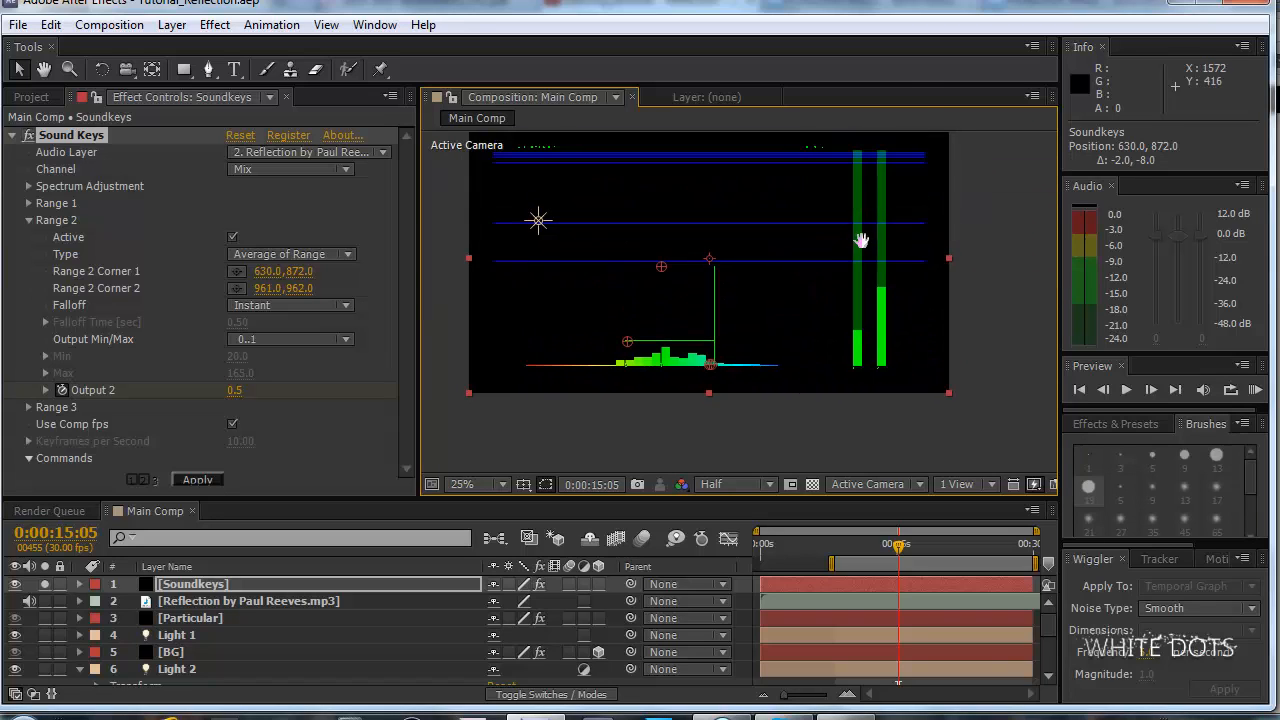
{"action": "left_click", "coordinate": [197, 482]}
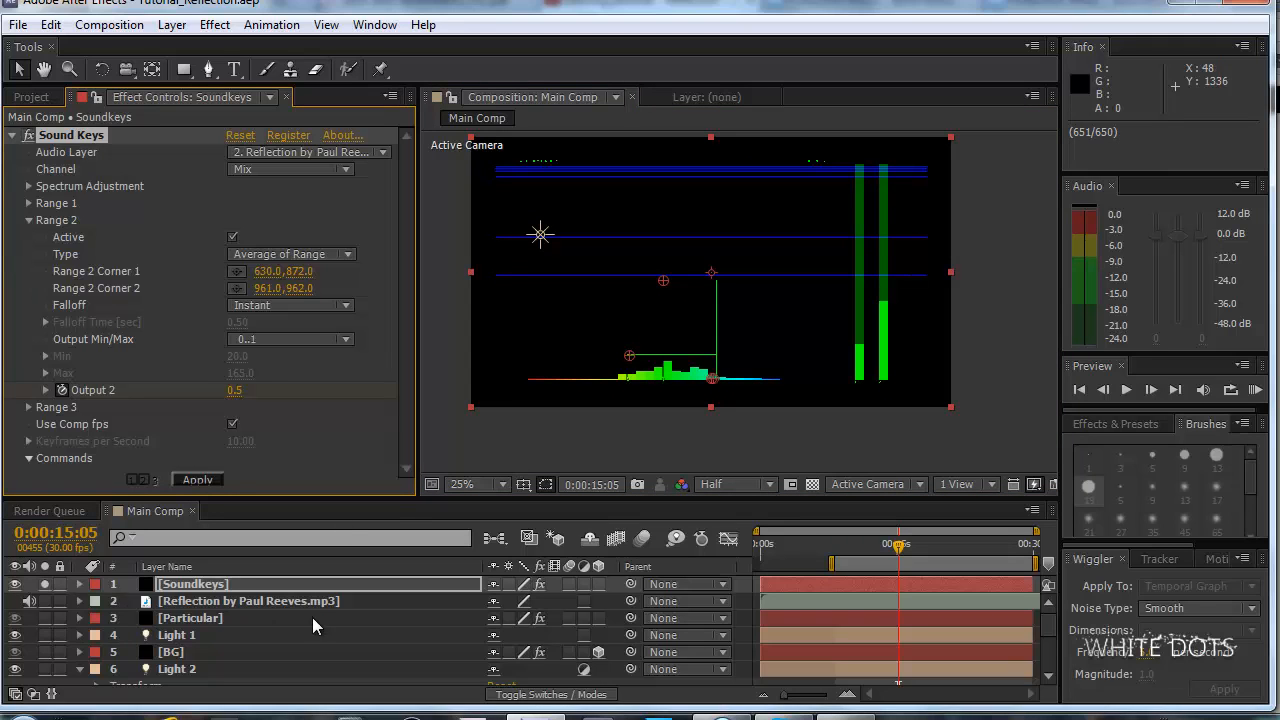
{"action": "scroll", "coordinate": [312, 617], "scroll_direction": "down", "scroll_amount": 2}
{"action": "scroll", "coordinate": [172, 613], "scroll_direction": "up", "scroll_amount": 2}
Unsolo and hide the Soundkeys layer, and preview the particle animation.
{"action": "left_click", "coordinate": [44, 584]}
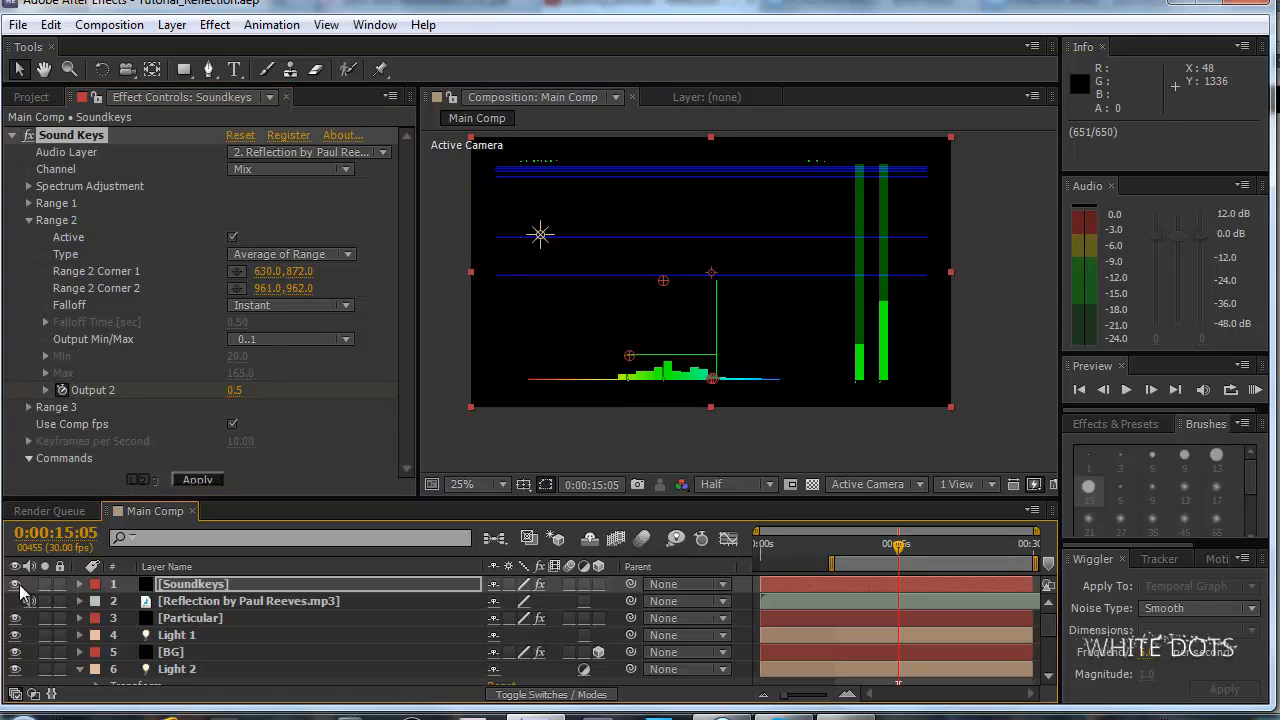
{"action": "left_click", "coordinate": [15, 584]}
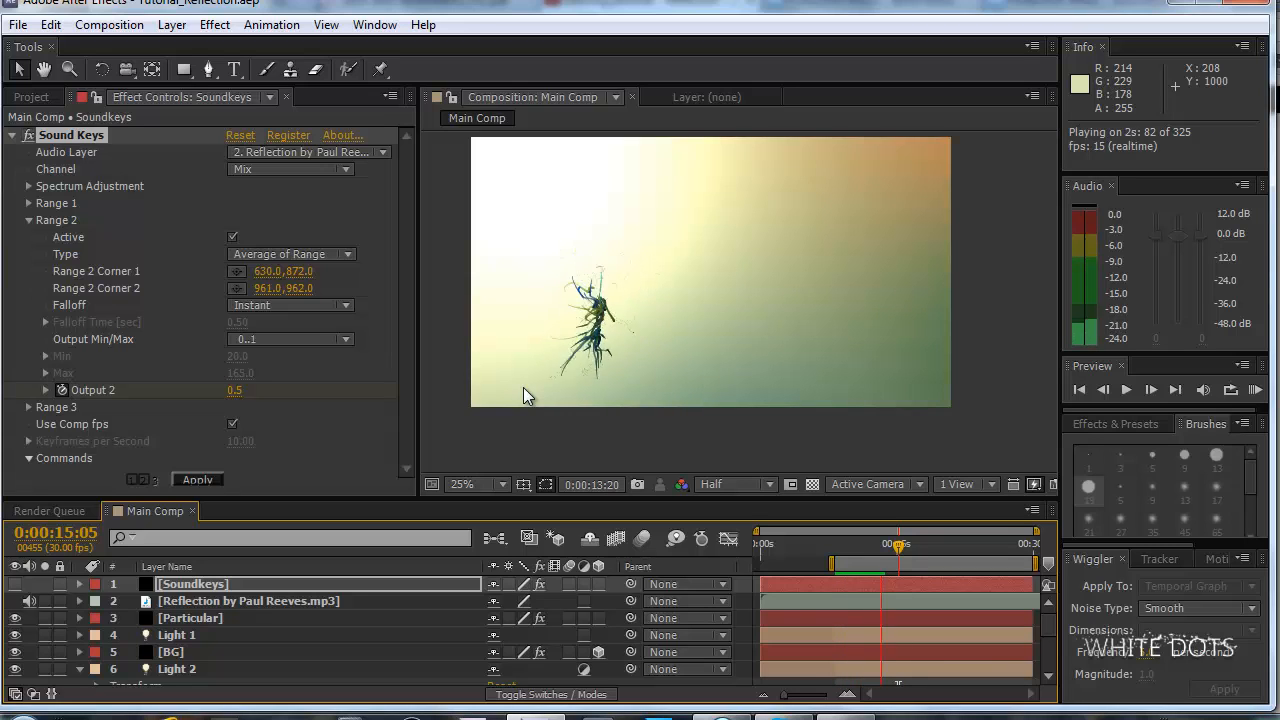
{"action": "key", "text": "space"}
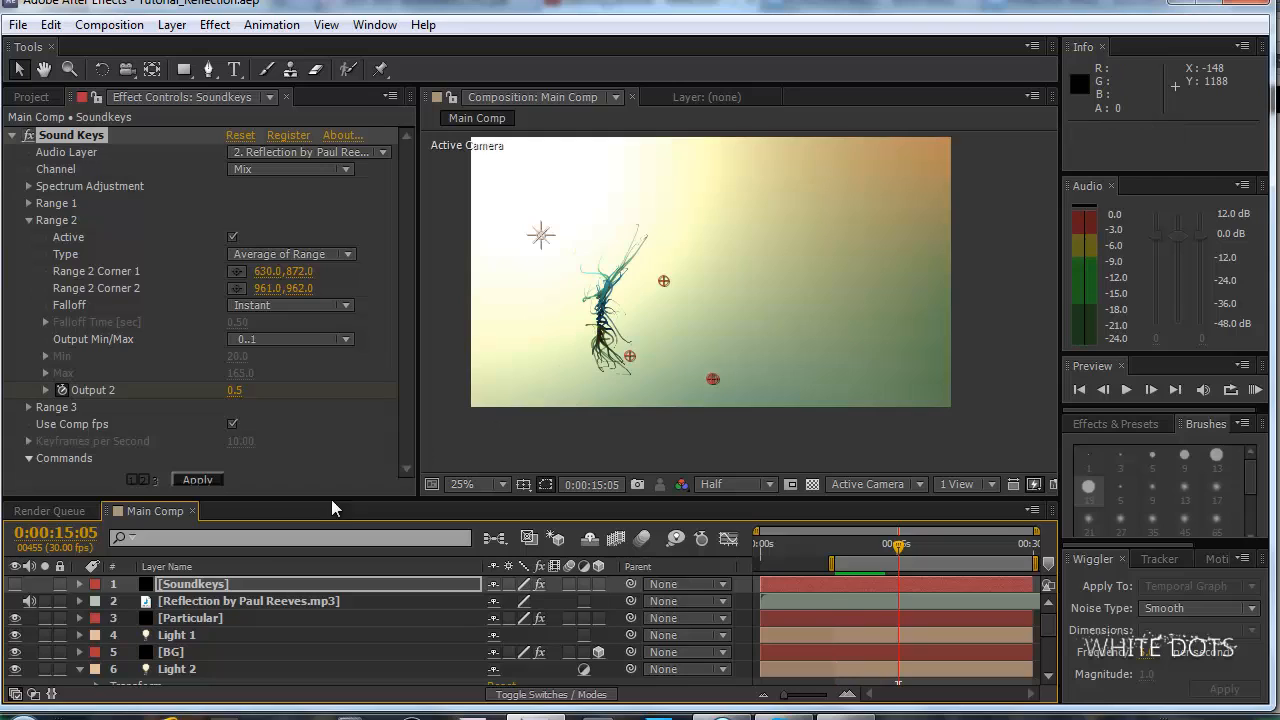
Collapse the expanded properties of Light 2 in the layer list.
{"action": "left_click", "coordinate": [204, 590]}
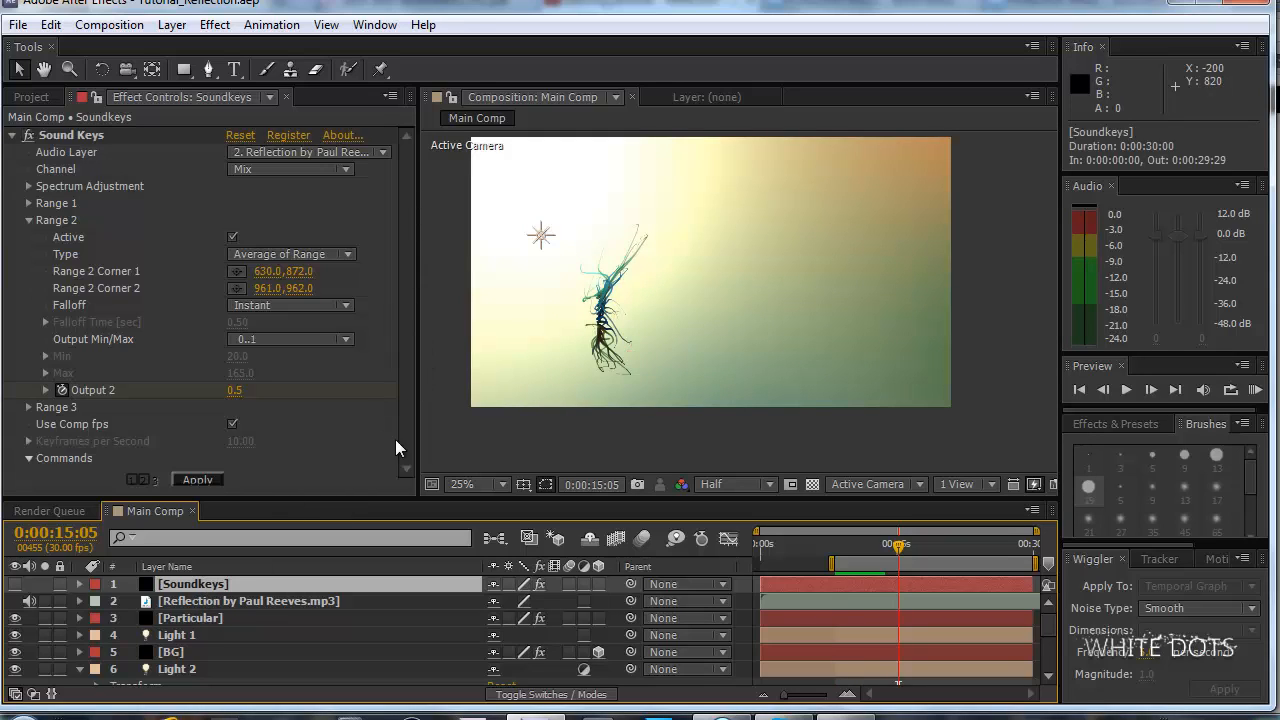
{"action": "scroll", "coordinate": [199, 640], "scroll_direction": "down", "scroll_amount": 3}
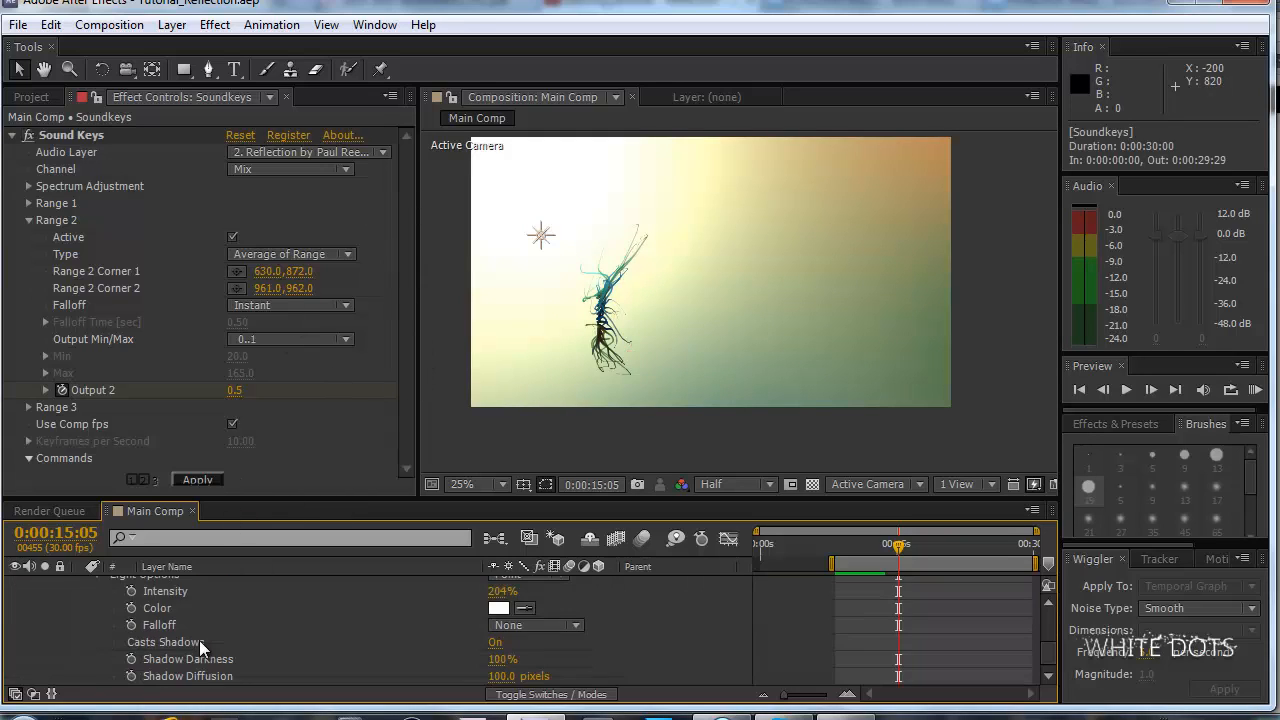
{"action": "scroll", "coordinate": [175, 652], "scroll_direction": "up", "scroll_amount": 2}
{"action": "left_click", "coordinate": [79, 642]}
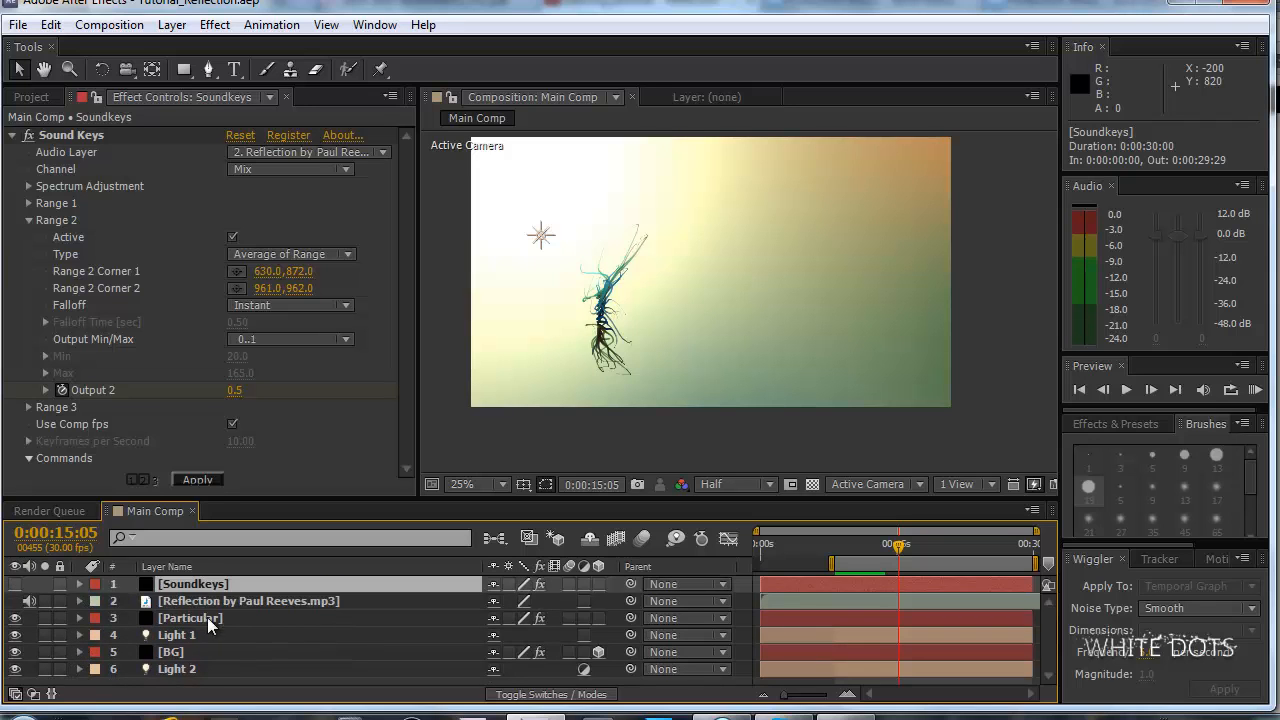
Set the Scale in Particular's Turbulence Field to 8 and run a RAM preview.
{"action": "left_click", "coordinate": [212, 618]}
{"action": "scroll", "coordinate": [398, 211], "scroll_direction": "down", "scroll_amount": 5}
{"action": "left_click_drag", "start_coordinate": [417, 213], "coordinate": [416, 300]}
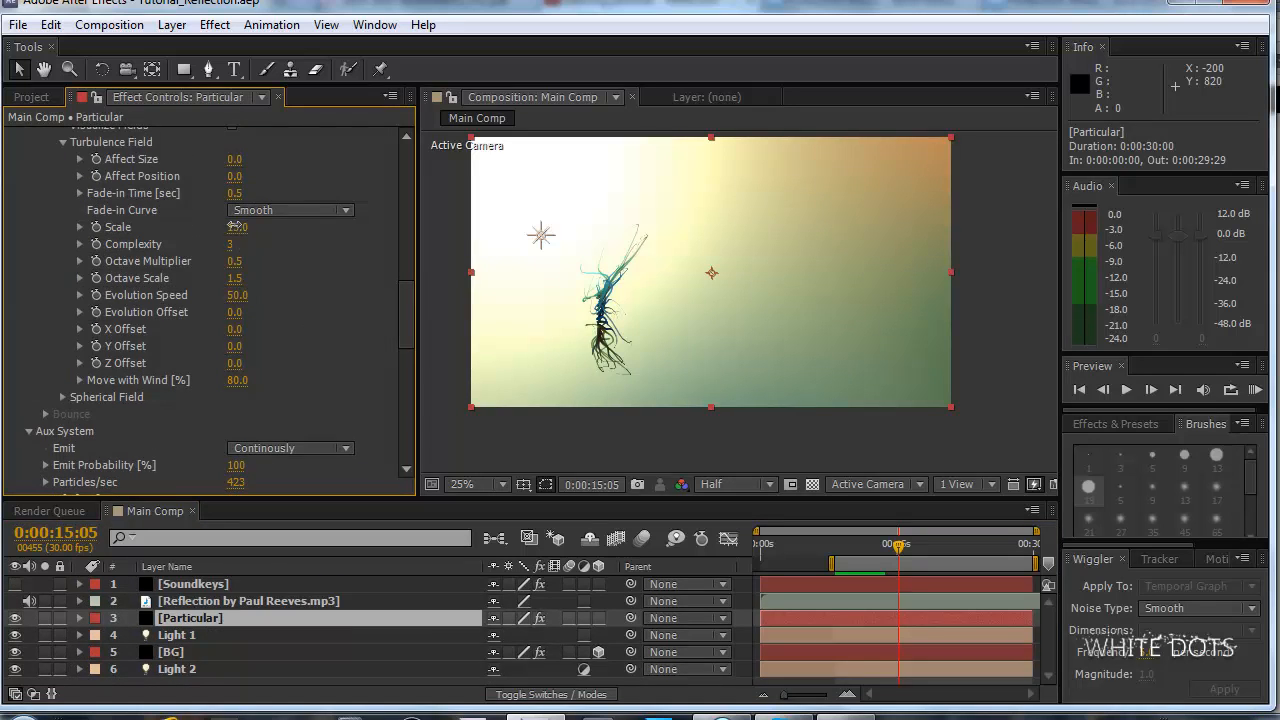
{"action": "left_click", "coordinate": [237, 227]}
{"action": "type", "text": "8"}
{"action": "key", "text": "Return"}
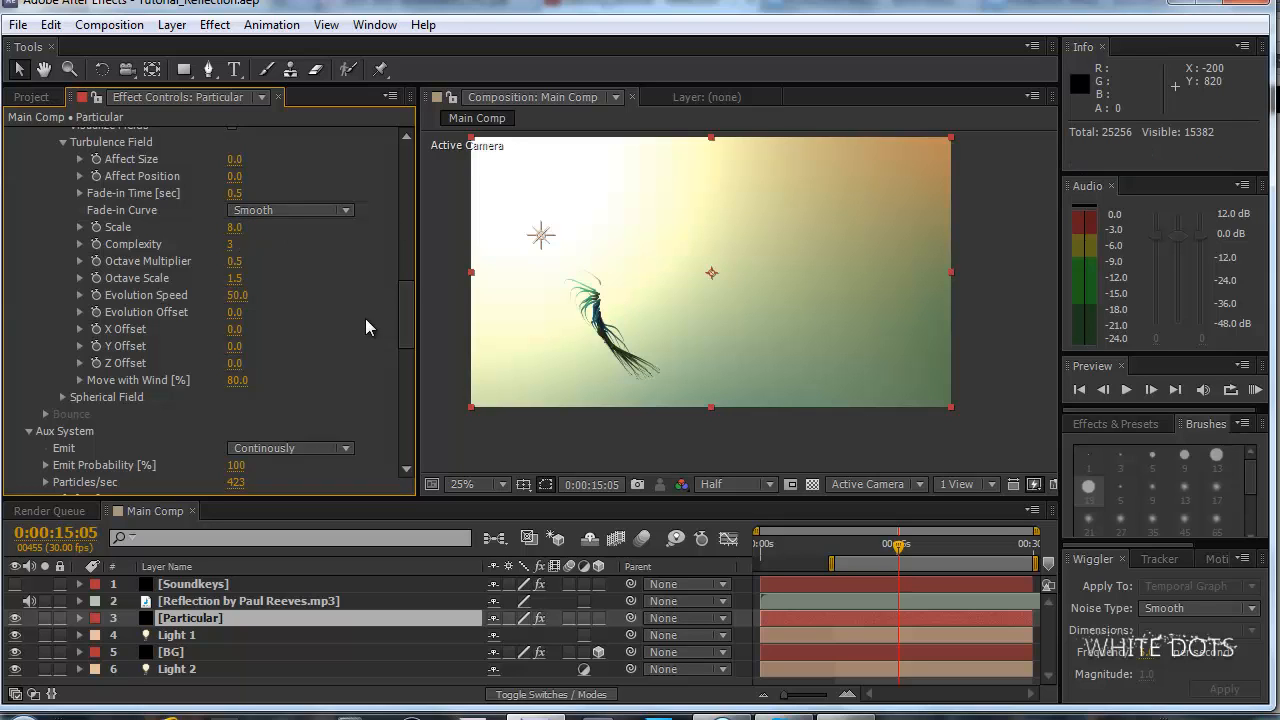
{"action": "key", "text": "KP_0"}
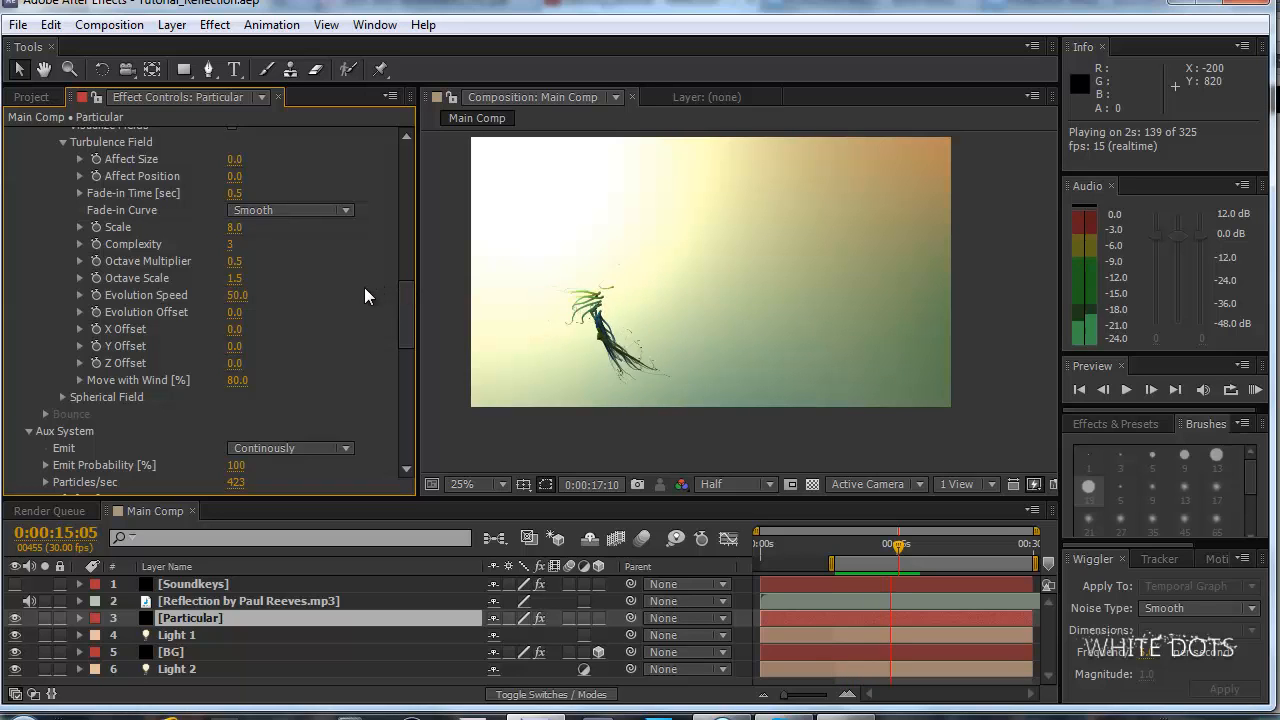
{"action": "key", "text": "space"}
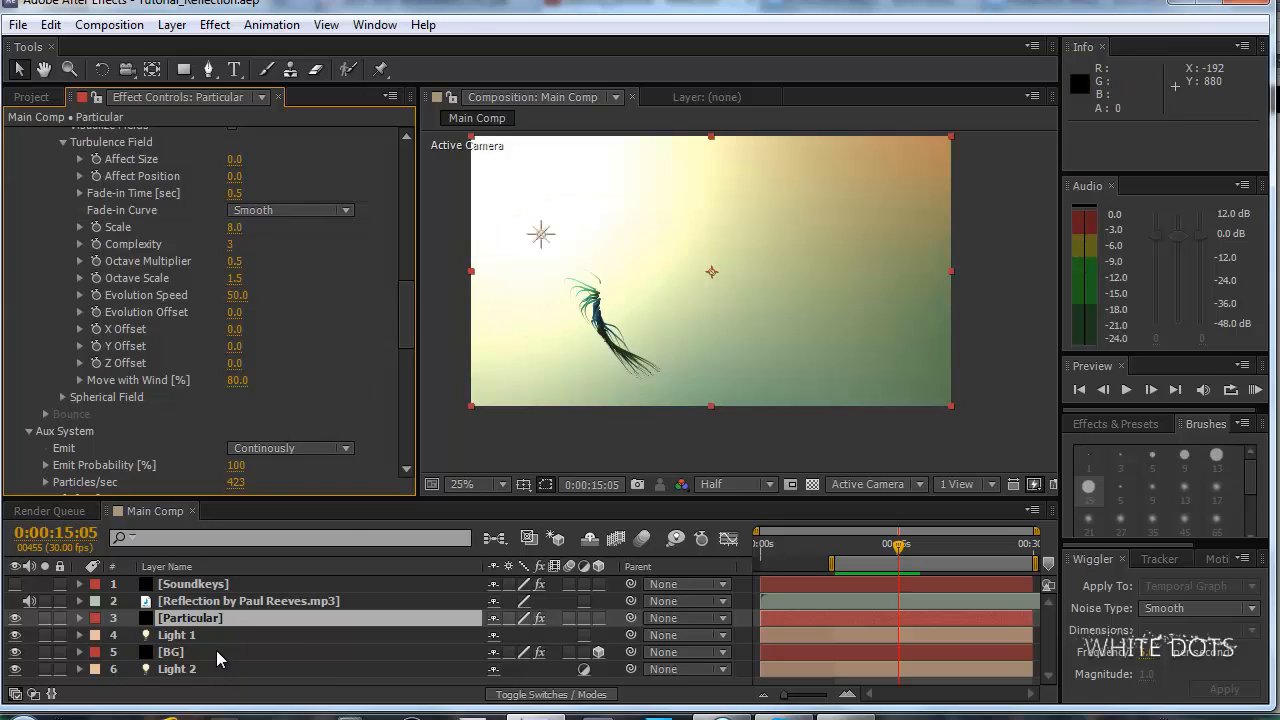
Darken Color 4 of the BG layer's 4-Color Gradient to a deeper green.
{"action": "left_click", "coordinate": [197, 652]}
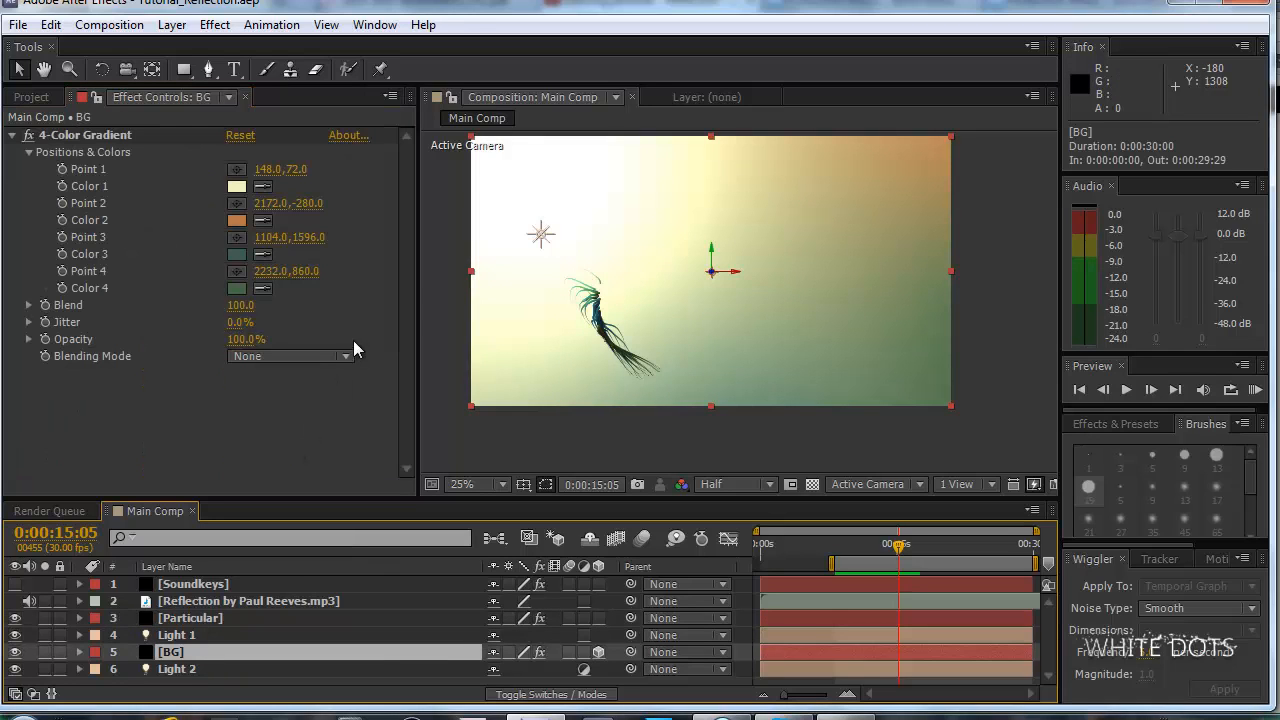
{"action": "left_click", "coordinate": [239, 288]}
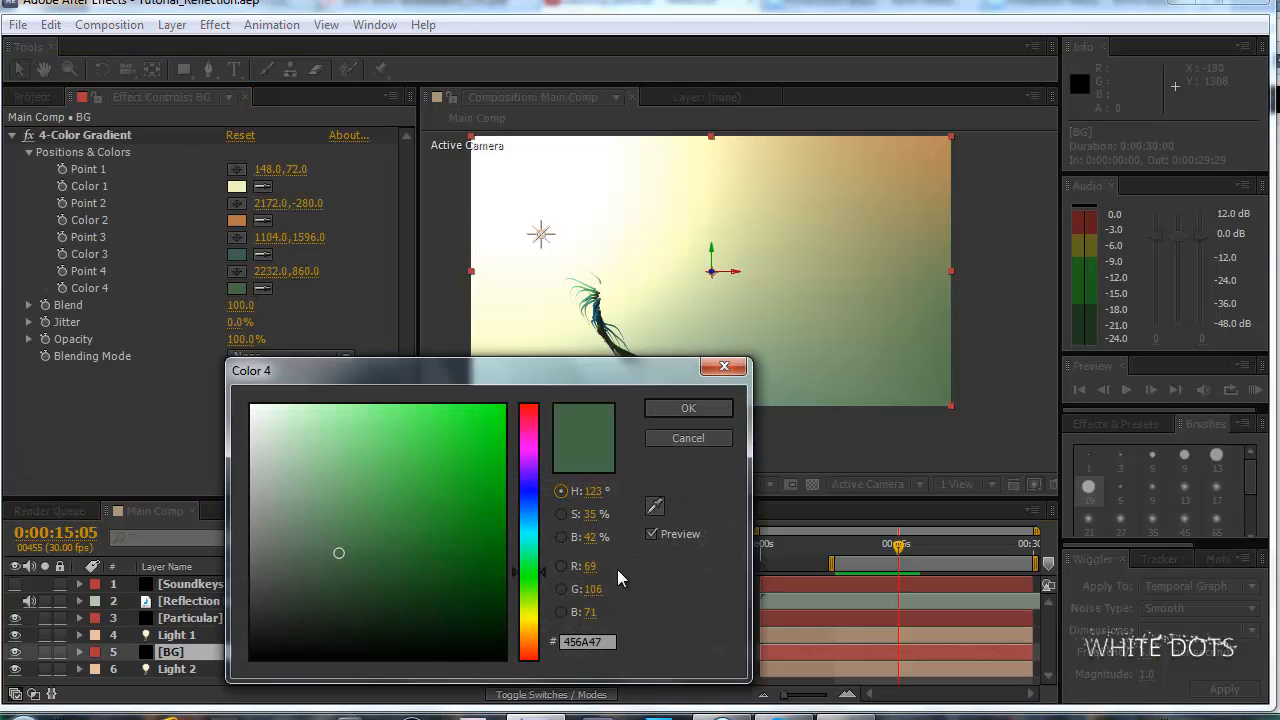
{"action": "left_click_drag", "start_coordinate": [348, 567], "coordinate": [340, 587]}
{"action": "left_click", "coordinate": [690, 408]}
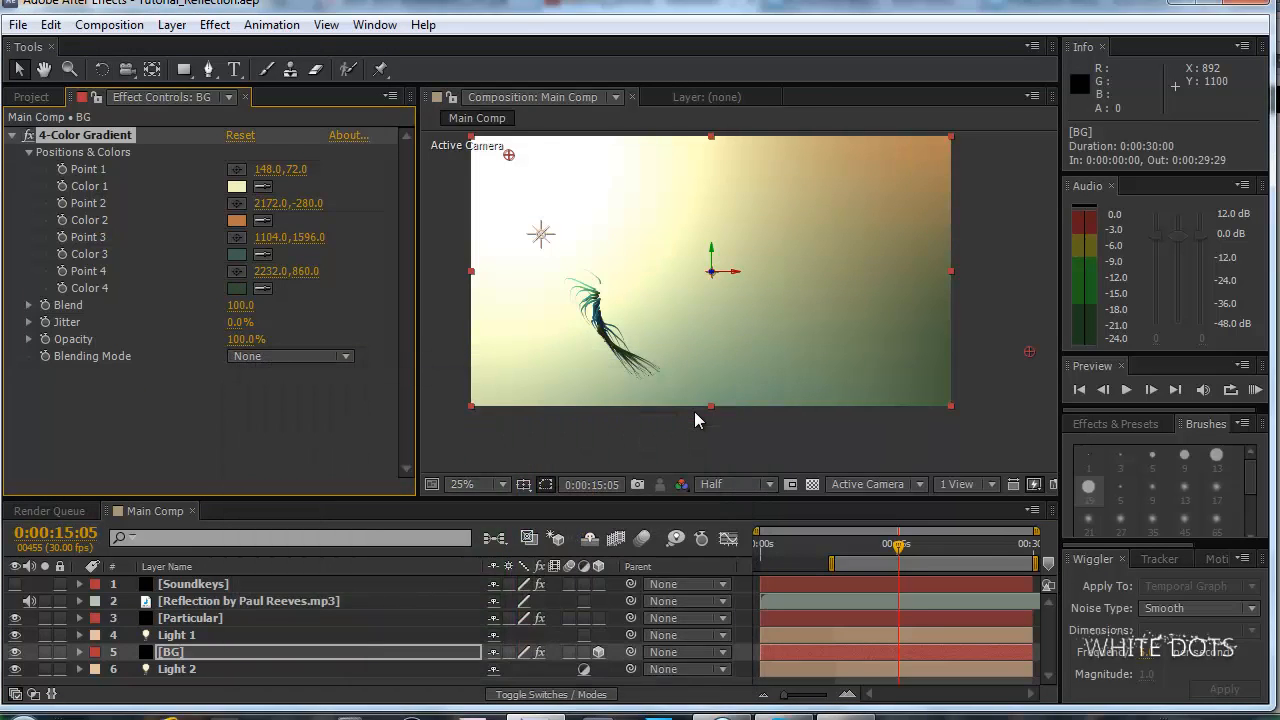
Check Color 3 of the BG gradient and examine the background and particle strands closely in the composition.
{"action": "left_click", "coordinate": [237, 254]}
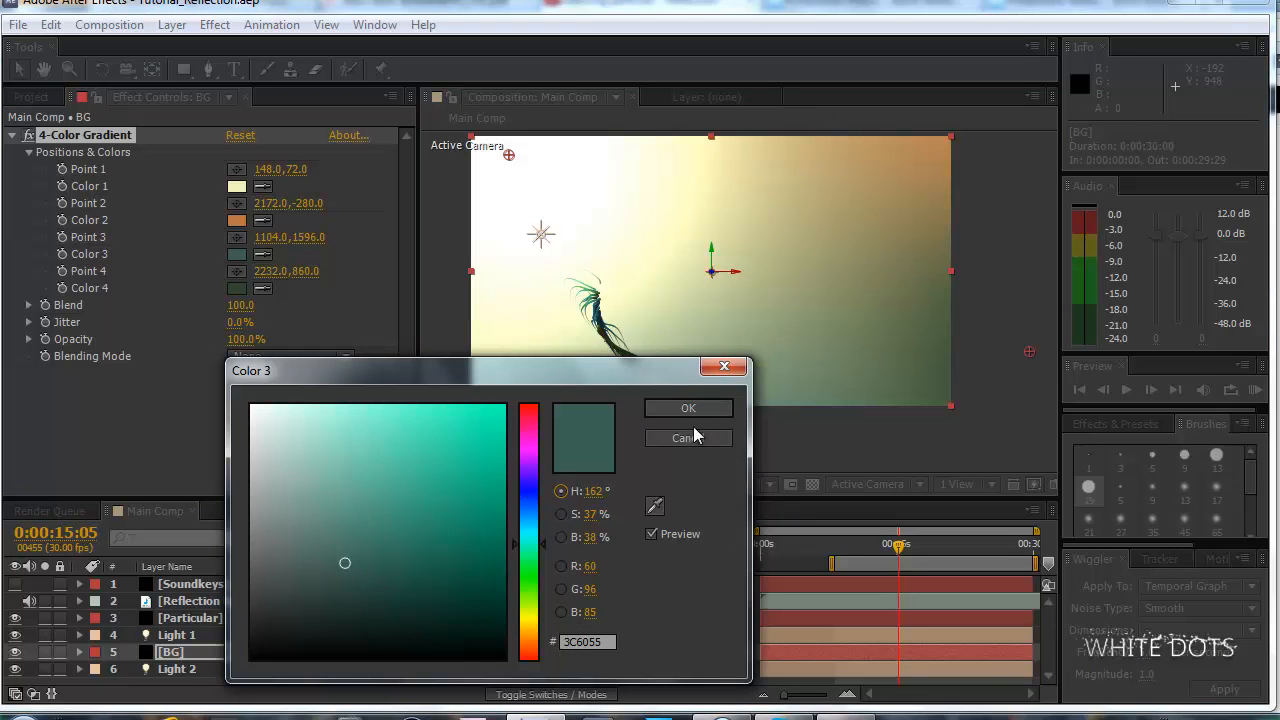
{"action": "left_click", "coordinate": [695, 408]}
{"action": "key", "text": "comma"}
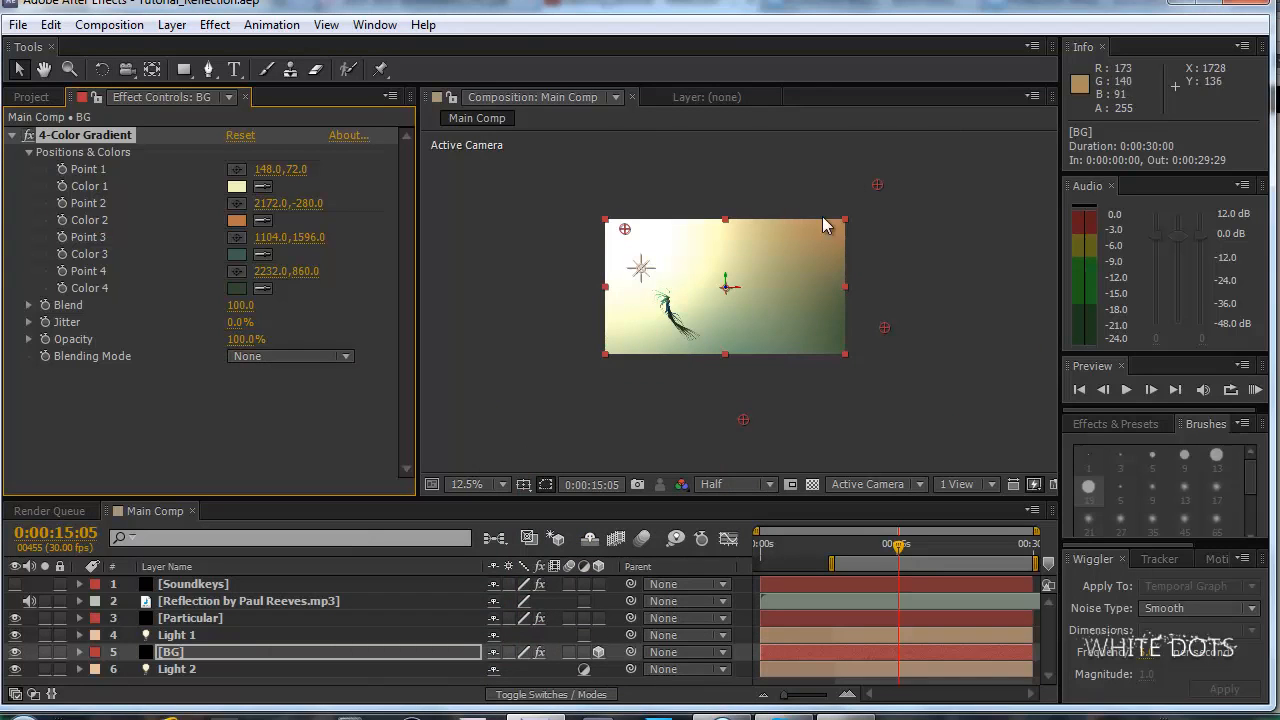
{"action": "scroll", "coordinate": [773, 343], "scroll_direction": "up", "scroll_amount": 2}
{"action": "scroll", "coordinate": [773, 343], "scroll_direction": "down", "scroll_amount": 2}
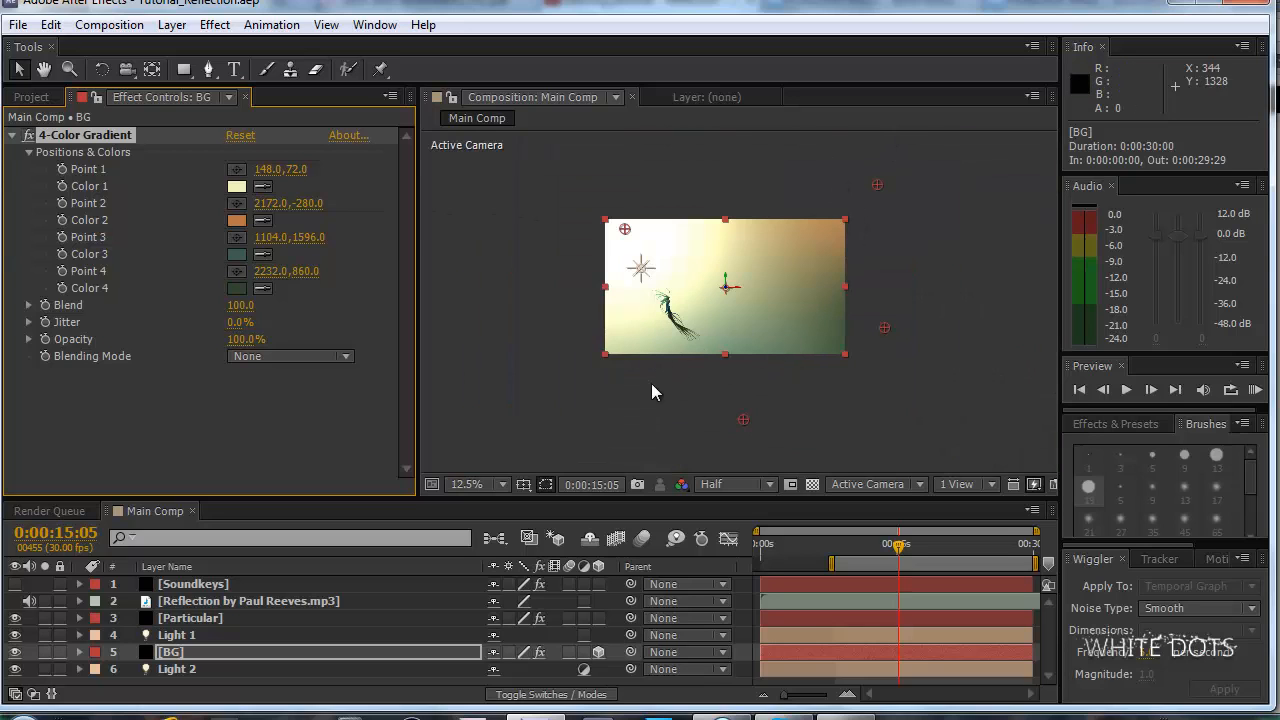
{"action": "key", "text": "period"}
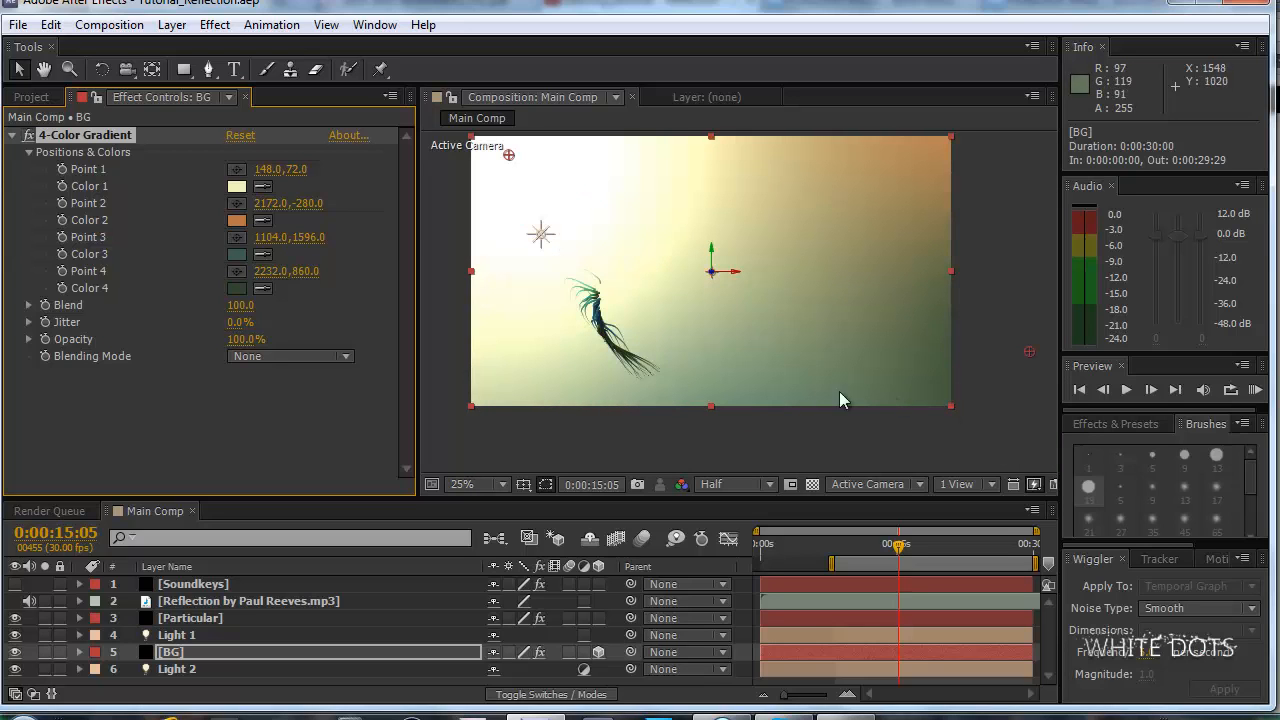
{"action": "left_click_drag", "start_coordinate": [705, 285], "coordinate": [766, 277]}
{"action": "scroll", "coordinate": [766, 276], "scroll_direction": "up", "scroll_amount": 1}
{"action": "left_click_drag", "start_coordinate": [648, 309], "coordinate": [728, 319]}
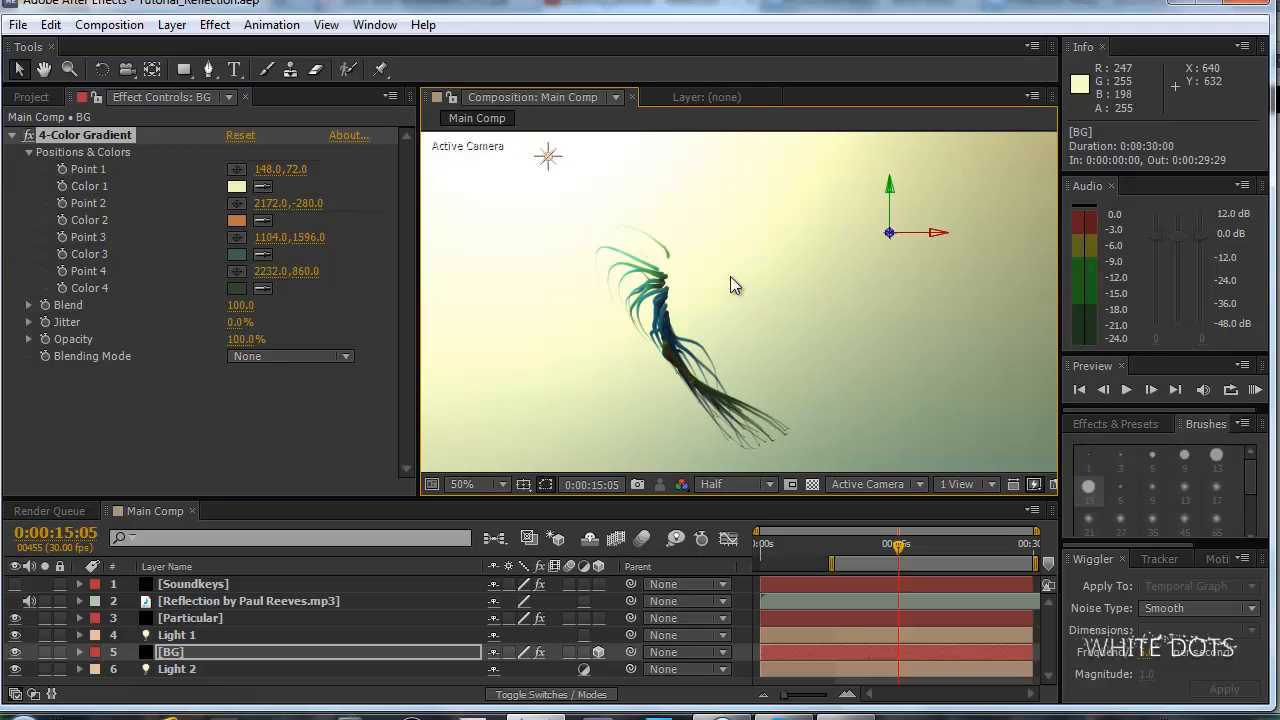
Look at the Dancing particles reference video on YouTube in the browser, and return to the After Effects composition.
{"action": "left_click", "coordinate": [723, 717]}
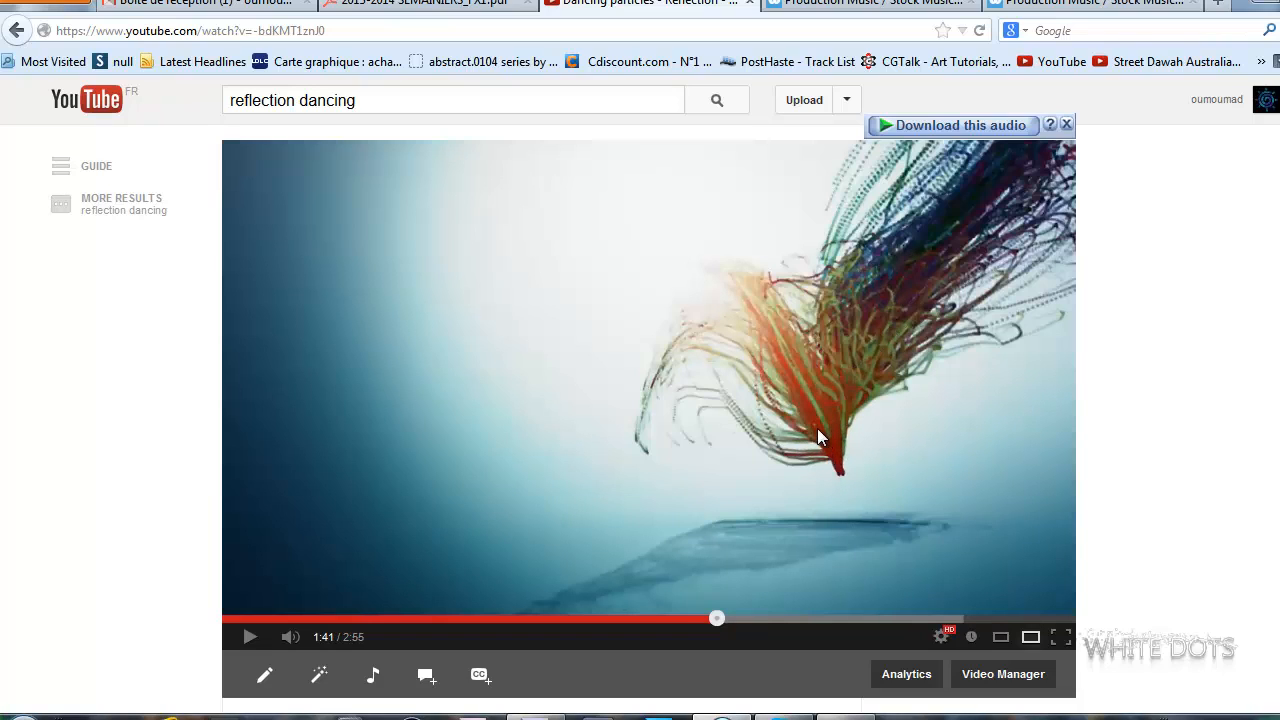
{"action": "left_click", "coordinate": [538, 715]}
{"action": "scroll", "coordinate": [745, 293], "scroll_direction": "down", "scroll_amount": 4}
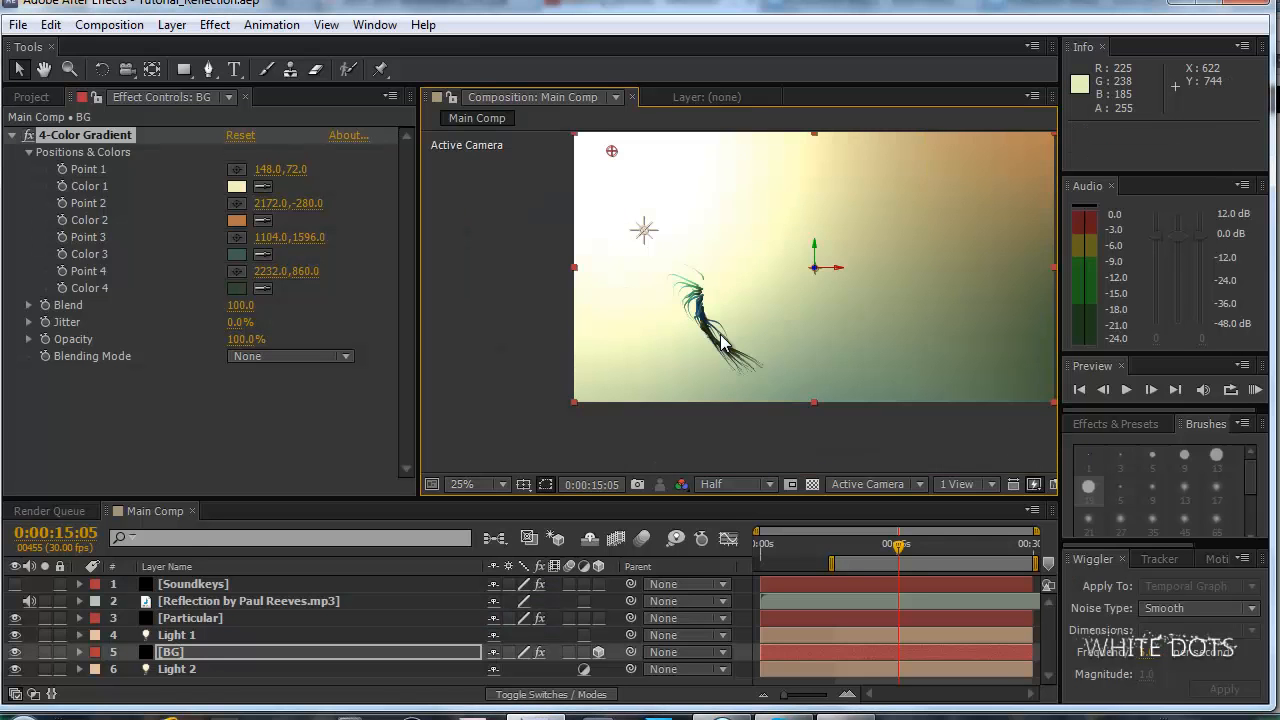
Move the gradient's Point 4 to 2352, 988 and darken Color 3 to a deep teal, 1A342C.
{"action": "left_click_drag", "start_coordinate": [886, 332], "coordinate": [905, 350]}
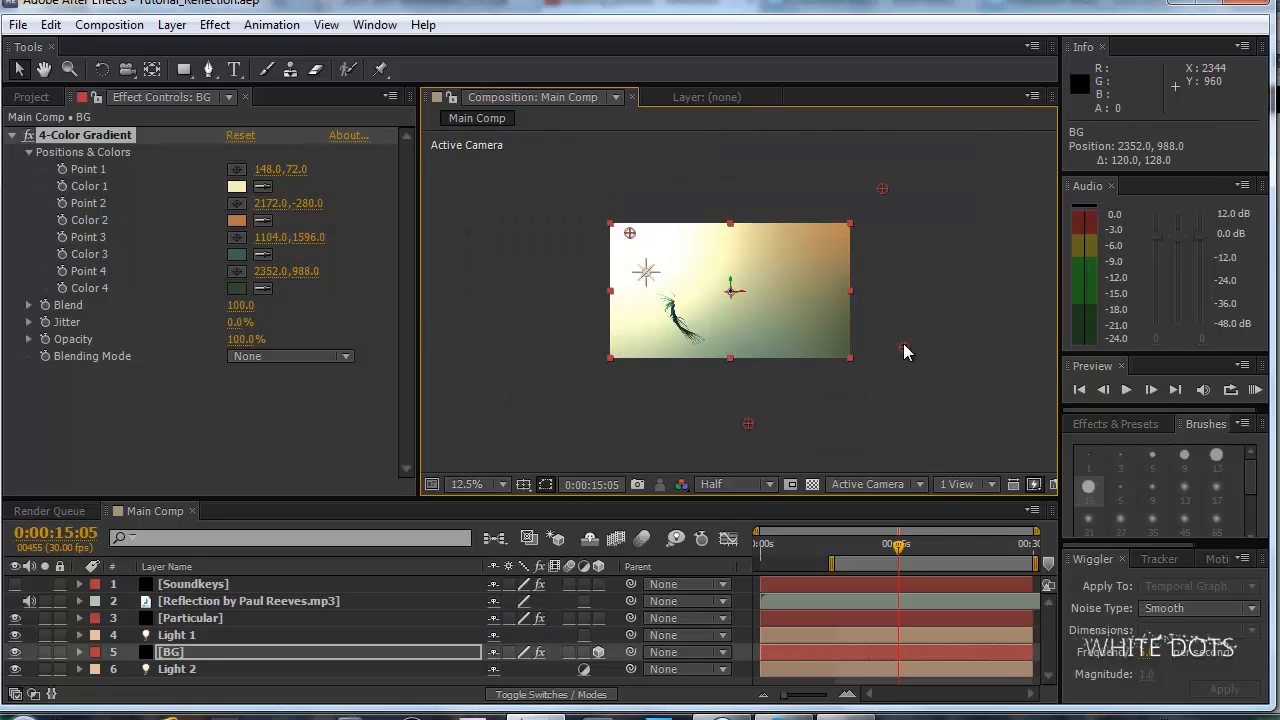
{"action": "left_click", "coordinate": [236, 256]}
{"action": "left_click_drag", "start_coordinate": [350, 565], "coordinate": [376, 606]}
{"action": "left_click", "coordinate": [683, 409]}
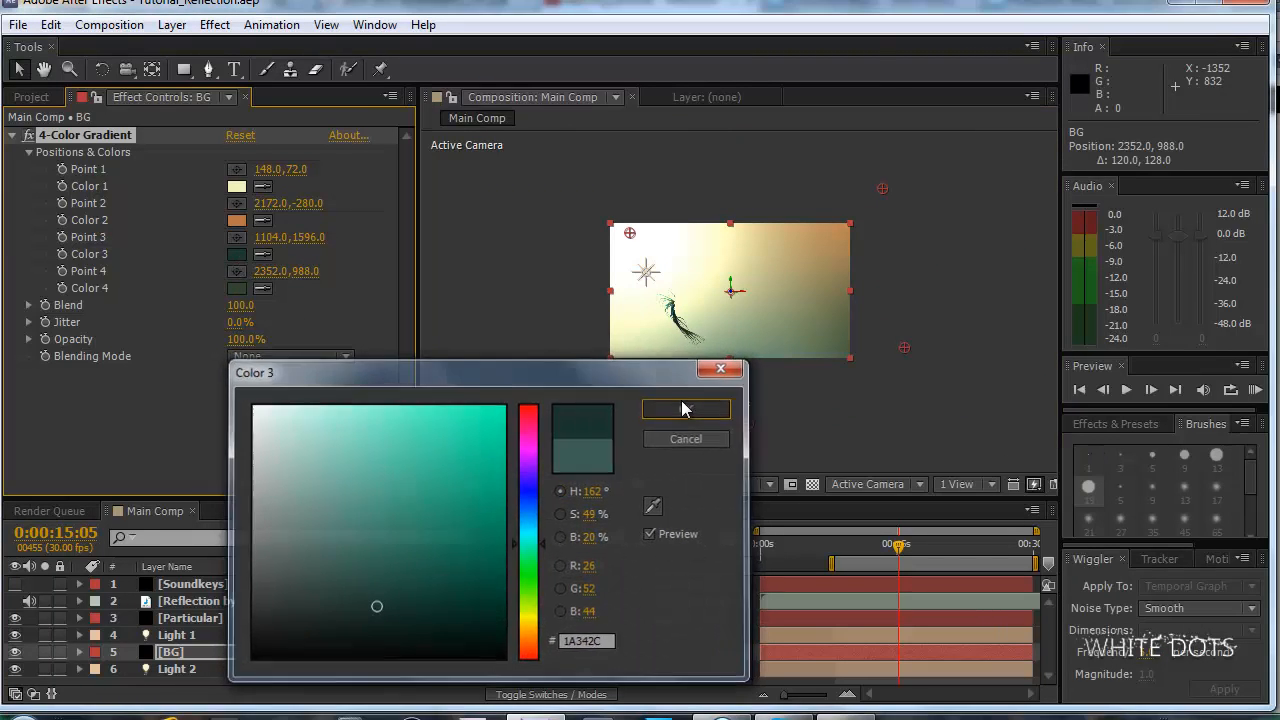
Change Color 4 of the BG gradient to a muted brown, 48382F.
{"action": "left_click", "coordinate": [236, 238]}
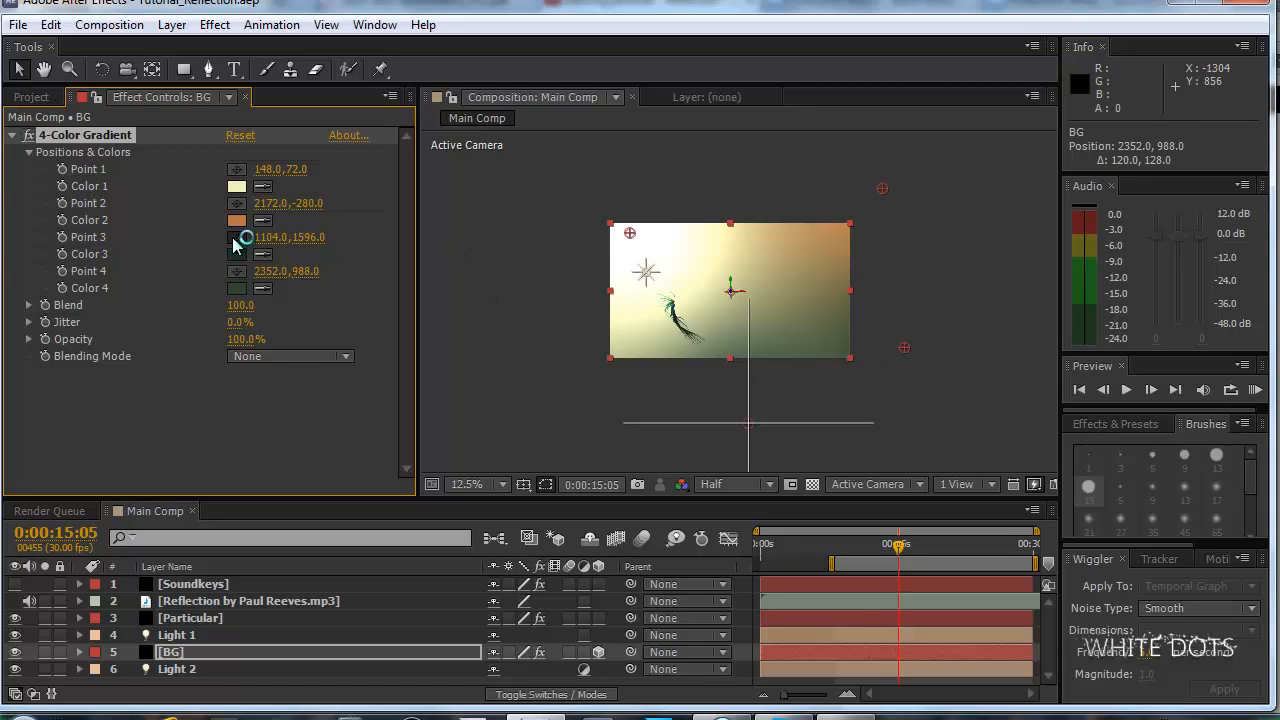
{"action": "left_click", "coordinate": [237, 288]}
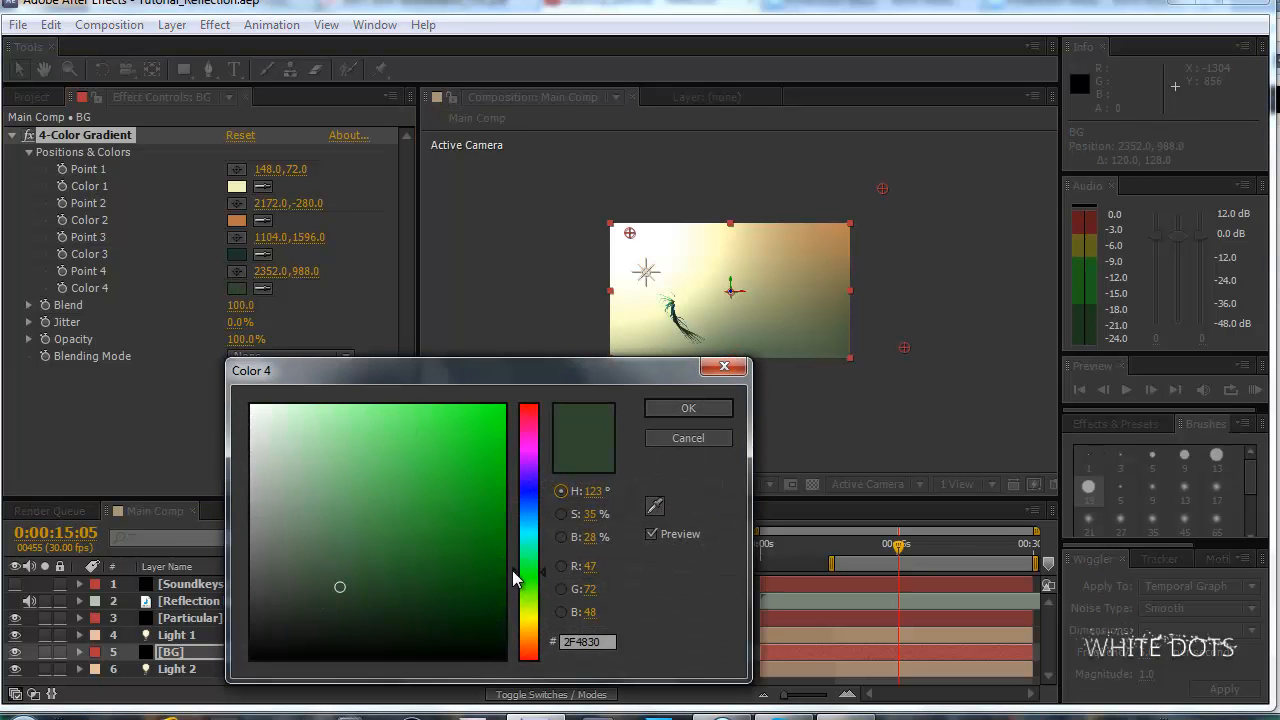
{"action": "left_click_drag", "start_coordinate": [533, 576], "coordinate": [528, 645]}
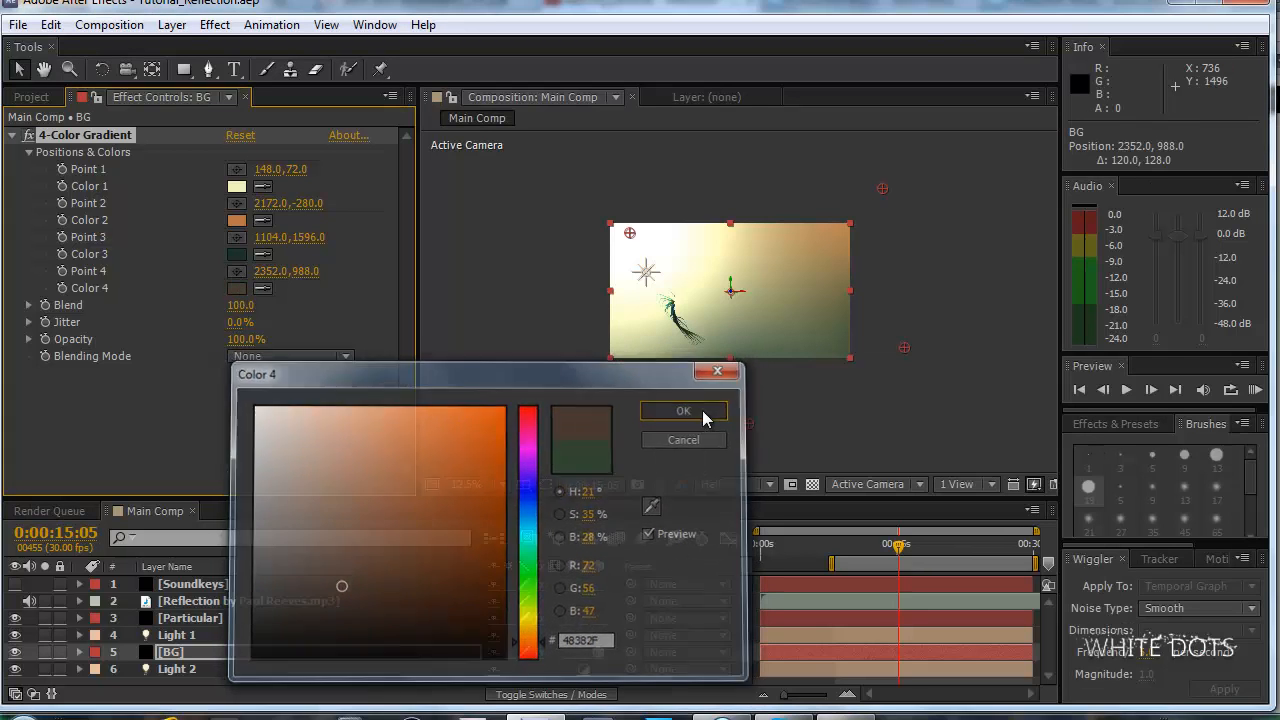
{"action": "left_click", "coordinate": [702, 409]}
{"action": "scroll", "coordinate": [816, 374], "scroll_direction": "up", "scroll_amount": 1}
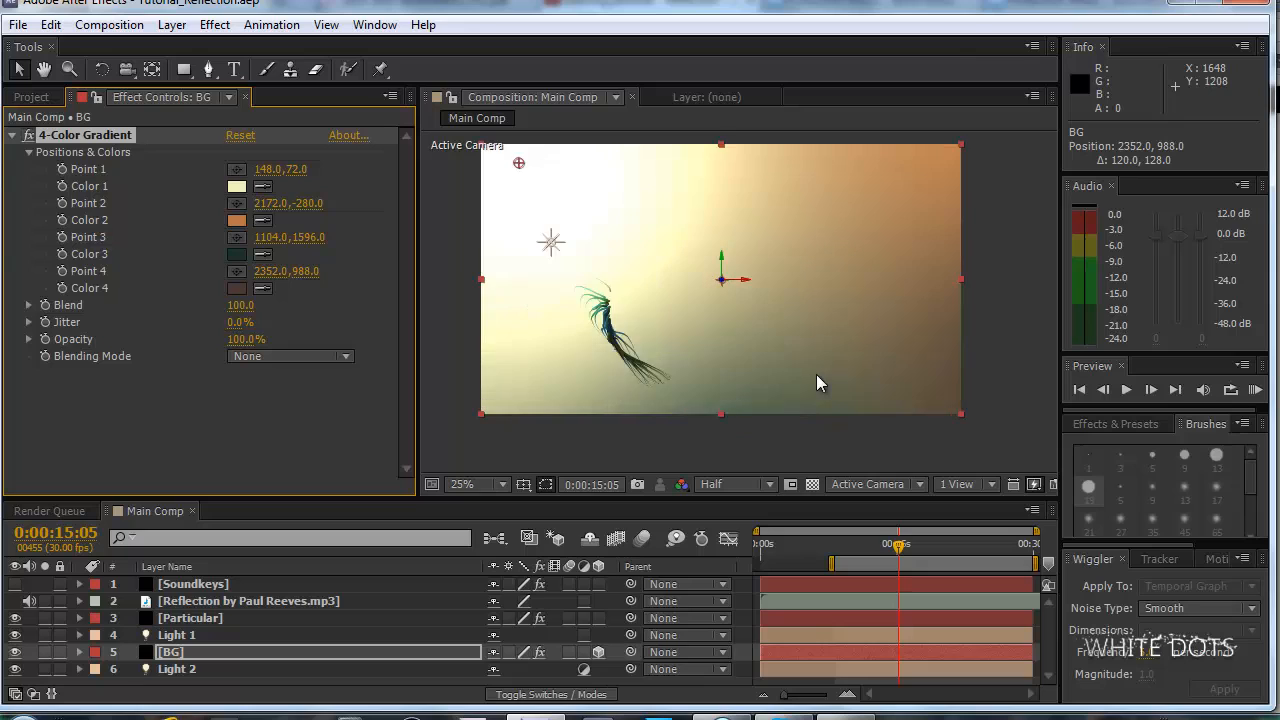
{"action": "scroll", "coordinate": [816, 374], "scroll_direction": "down", "scroll_amount": 1}
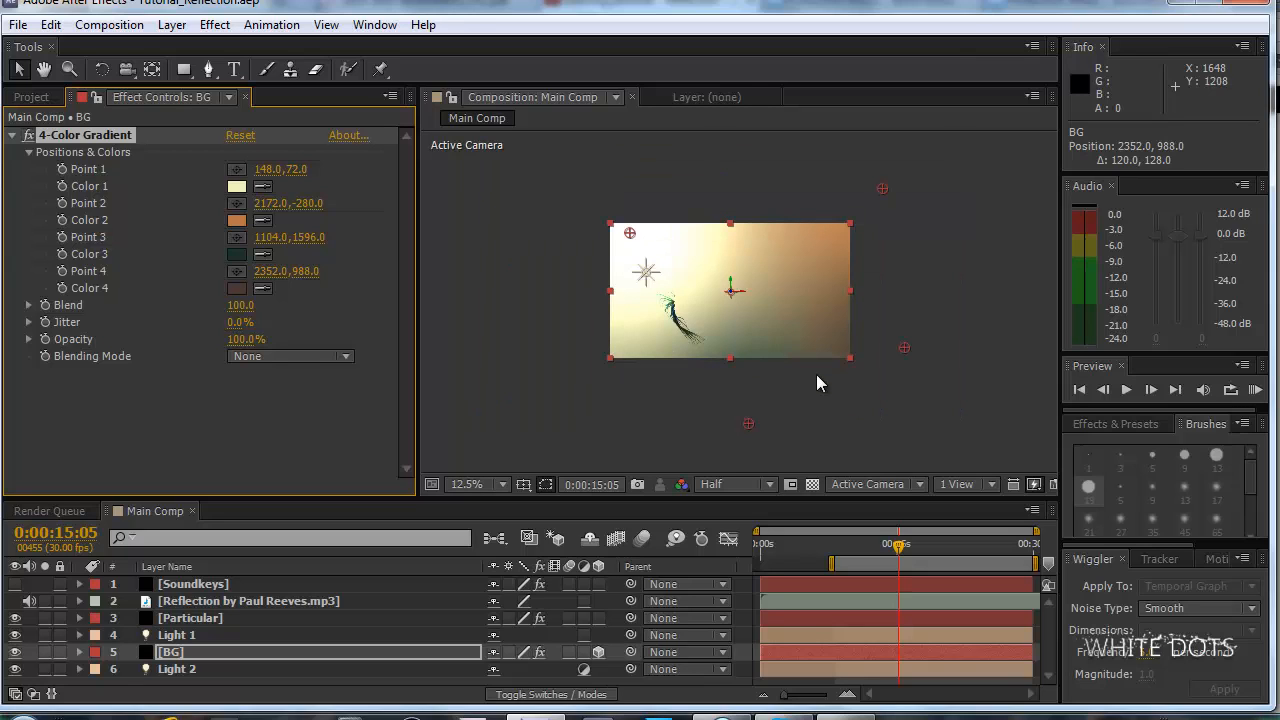
Move the gradient's Point 3 to 1088, 1596 and shift Color 3 to a dark brown, 34241A.
{"action": "mouse_move", "coordinate": [748, 423]}
{"action": "left_mouse_down"}
{"action": "mouse_move", "coordinate": [775, 433]}
{"action": "mouse_move", "coordinate": [747, 425]}
{"action": "left_mouse_up"}
{"action": "left_click", "coordinate": [236, 254]}
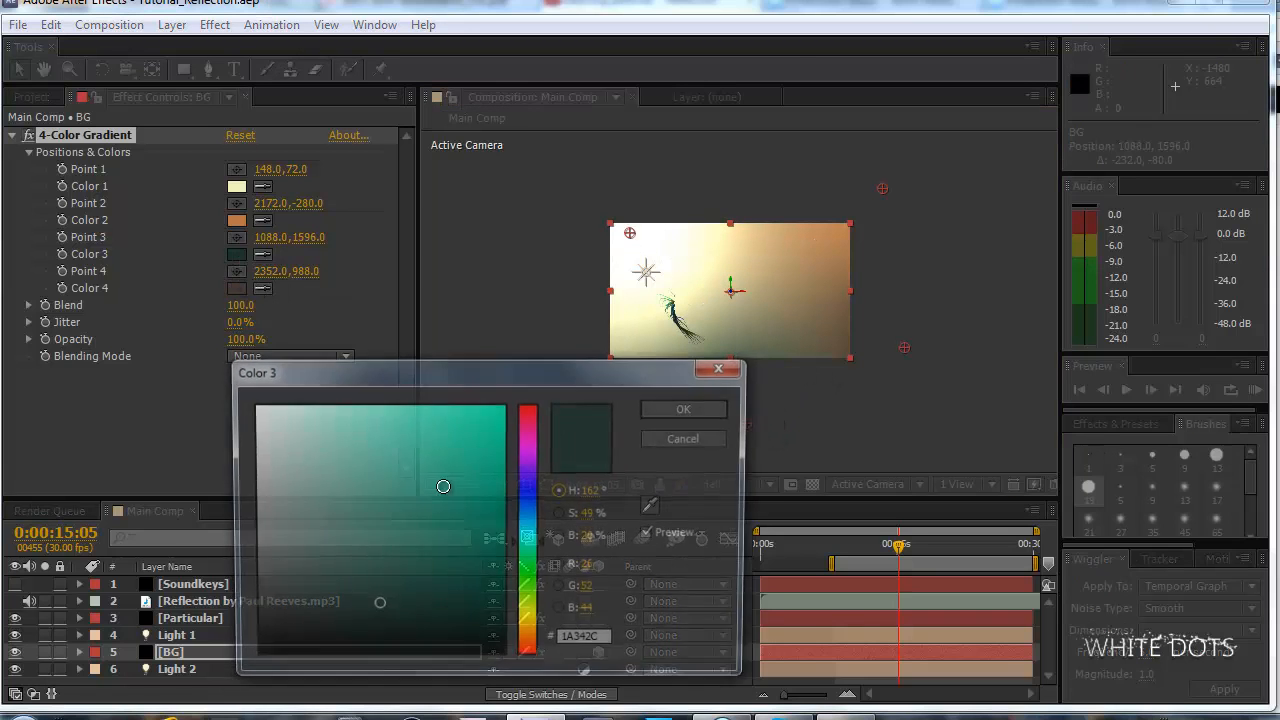
{"action": "left_click_drag", "start_coordinate": [523, 634], "coordinate": [546, 646]}
{"action": "left_click", "coordinate": [686, 408]}
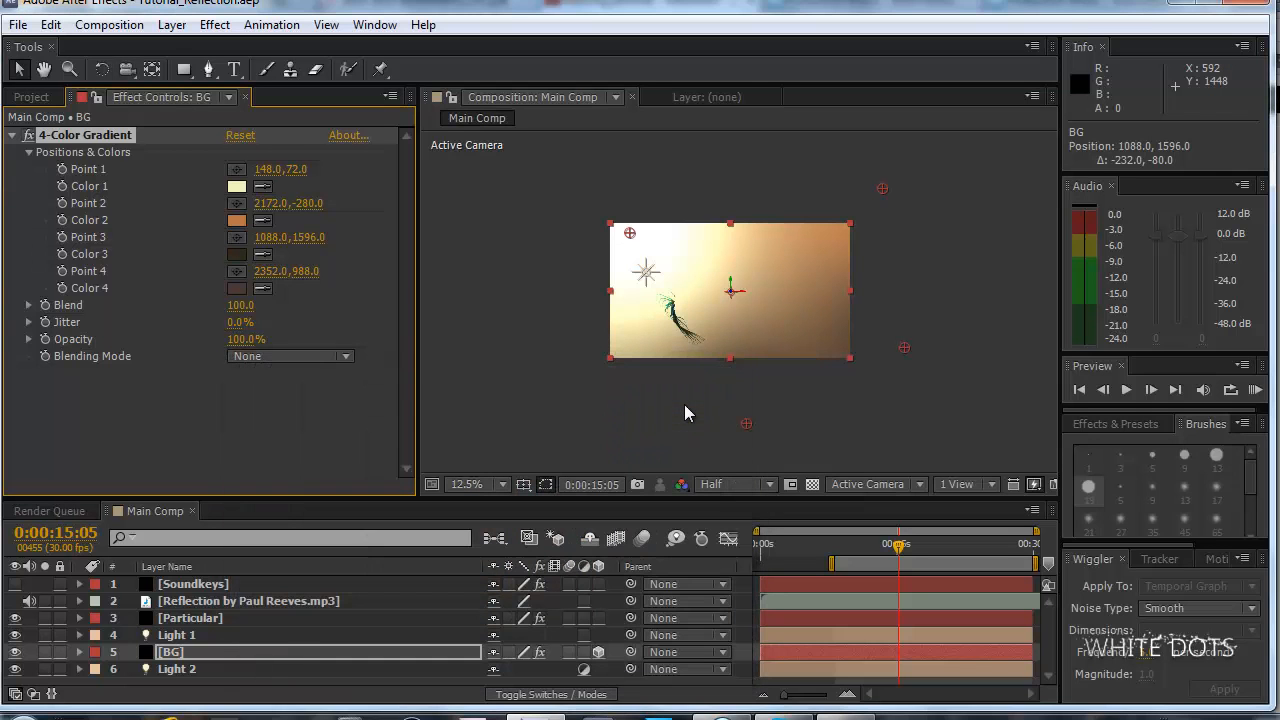
Make Color 4 a more saturated dark brown and check the gradient in the composition.
{"action": "left_click", "coordinate": [236, 288]}
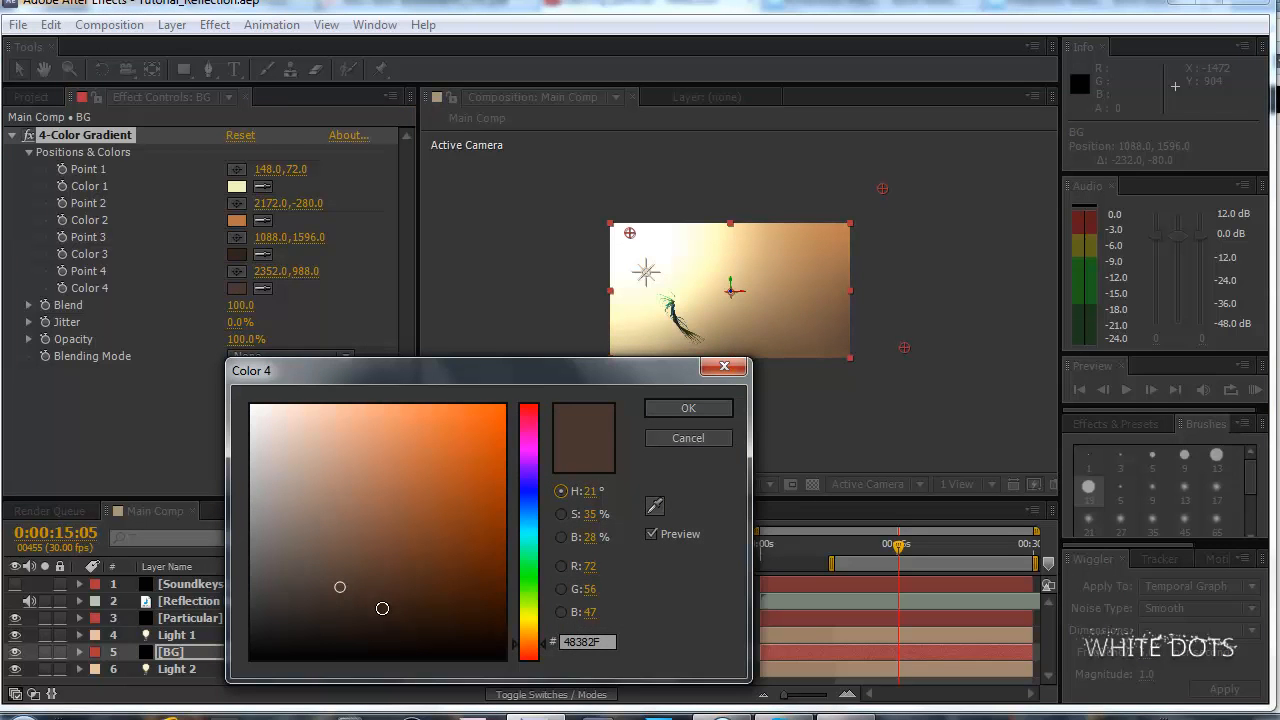
{"action": "left_click", "coordinate": [442, 595]}
{"action": "left_click", "coordinate": [716, 410]}
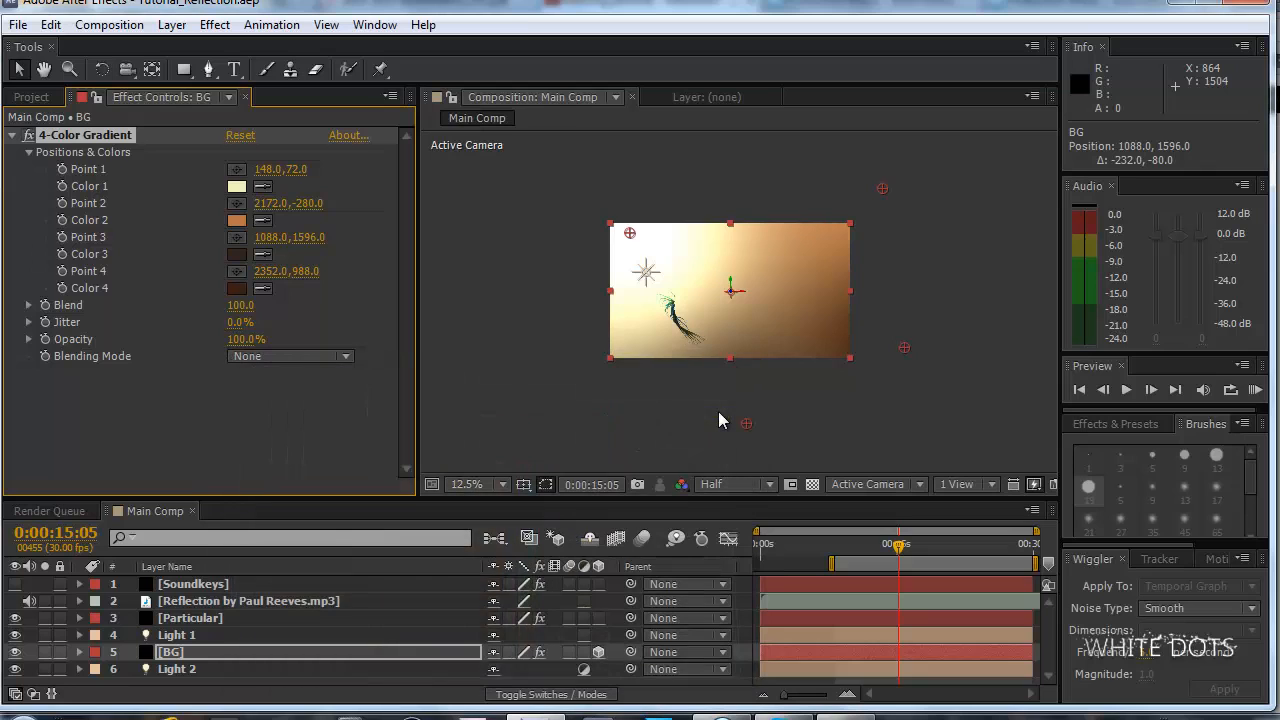
{"action": "key", "text": "period"}
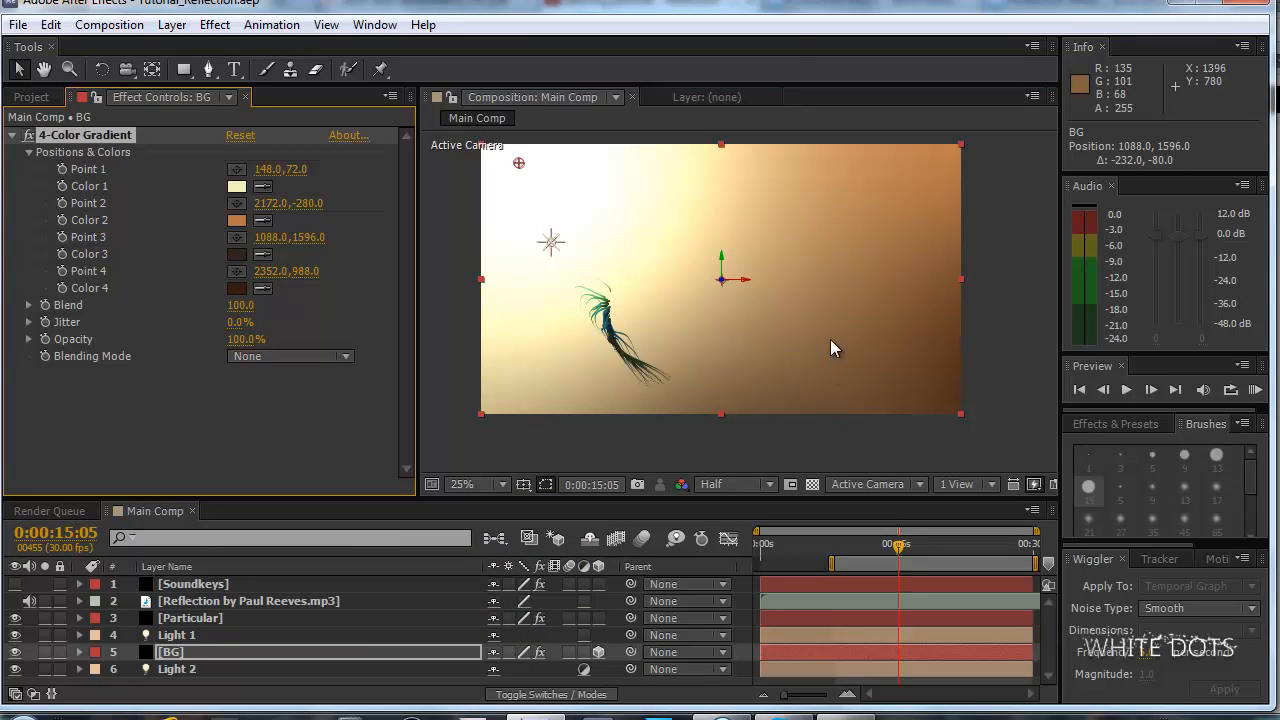
{"action": "key", "text": "period"}
{"action": "key", "text": "comma"}
{"action": "key", "text": "comma"}
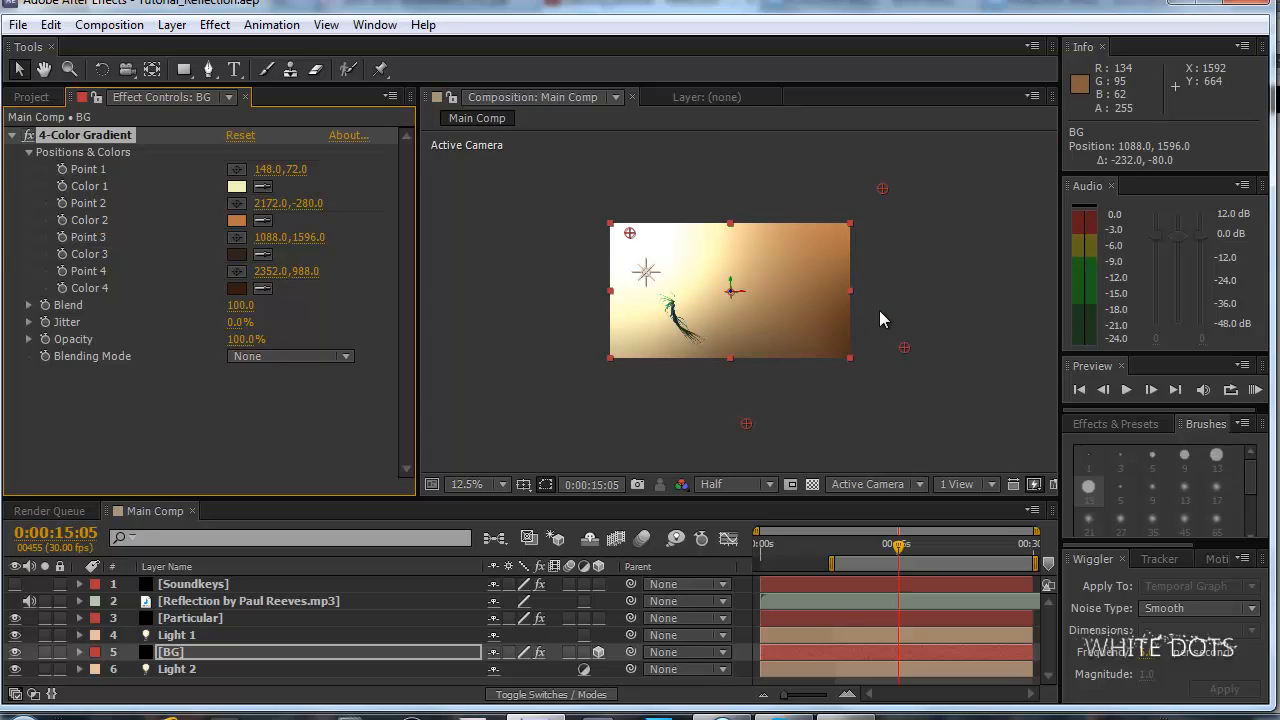
Change Color 2 of the BG gradient to teal and tone it down to a darker, less saturated shade.
{"action": "left_click", "coordinate": [238, 221]}
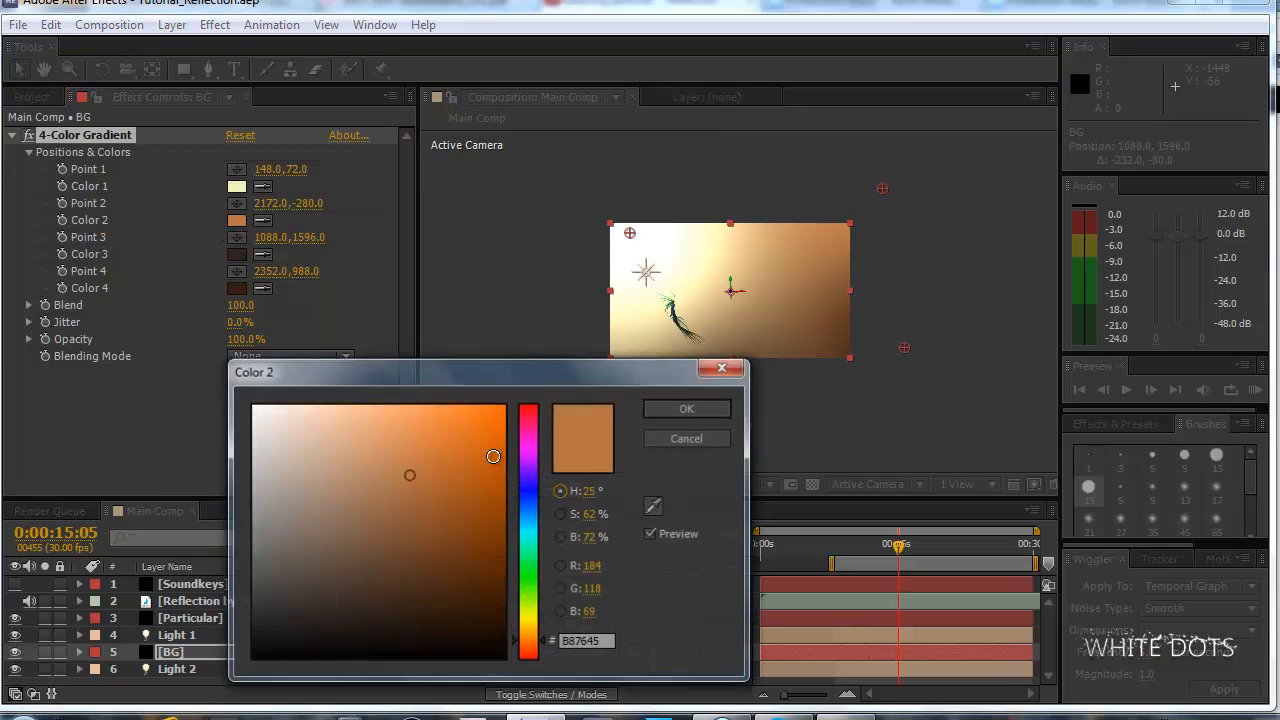
{"action": "mouse_move", "coordinate": [540, 508]}
{"action": "left_mouse_down"}
{"action": "mouse_move", "coordinate": [531, 517]}
{"action": "mouse_move", "coordinate": [550, 520]}
{"action": "left_mouse_up"}
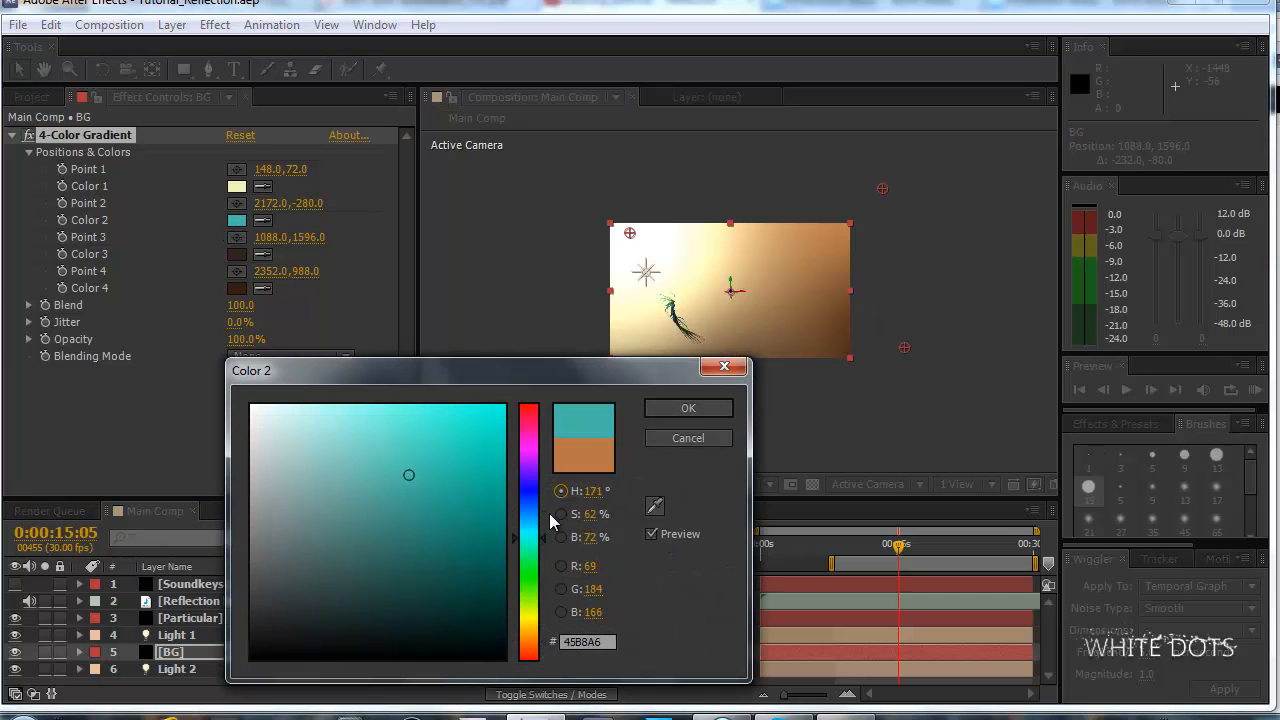
{"action": "left_click", "coordinate": [688, 409]}
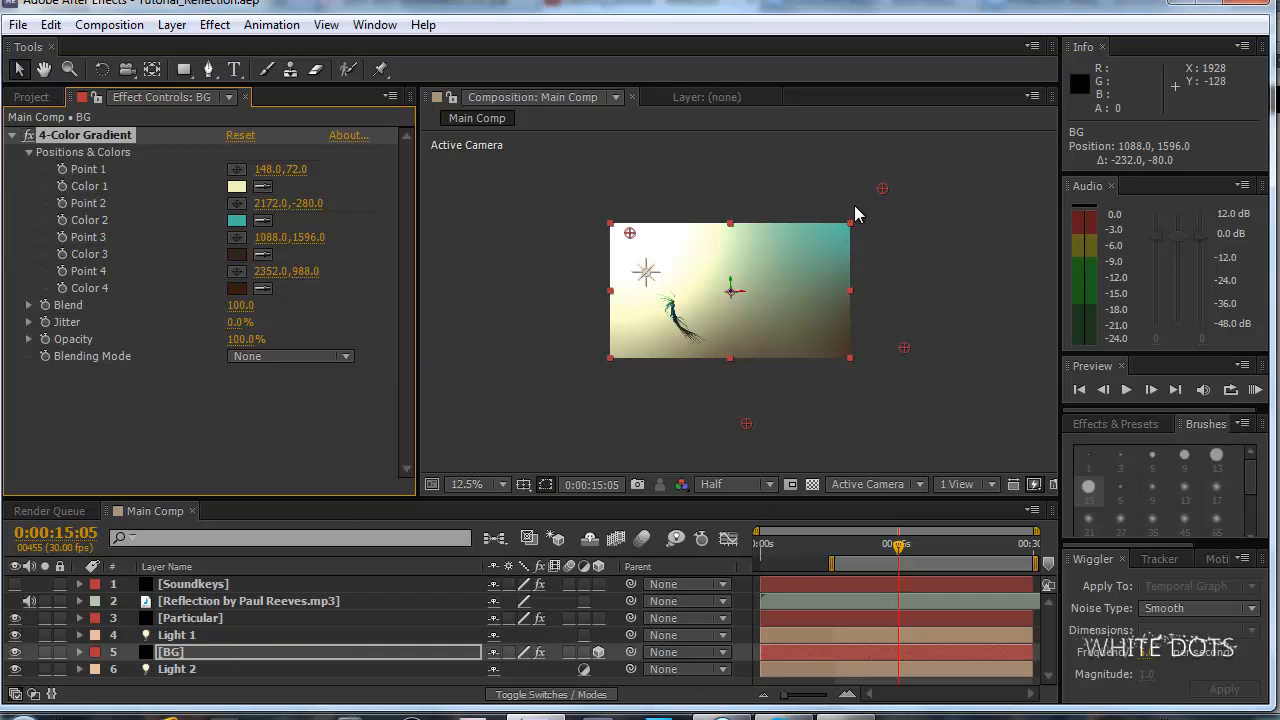
{"action": "left_click", "coordinate": [236, 221]}
{"action": "left_click_drag", "start_coordinate": [417, 527], "coordinate": [369, 521]}
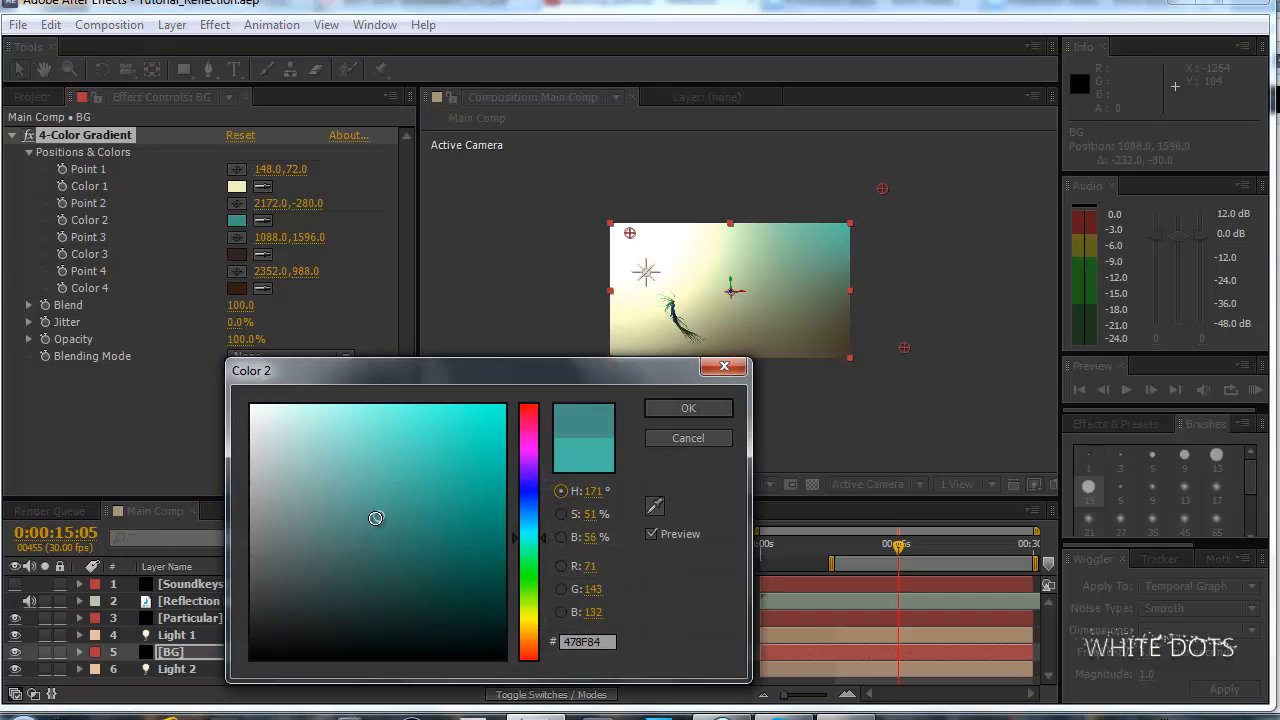
{"action": "left_click", "coordinate": [679, 410]}
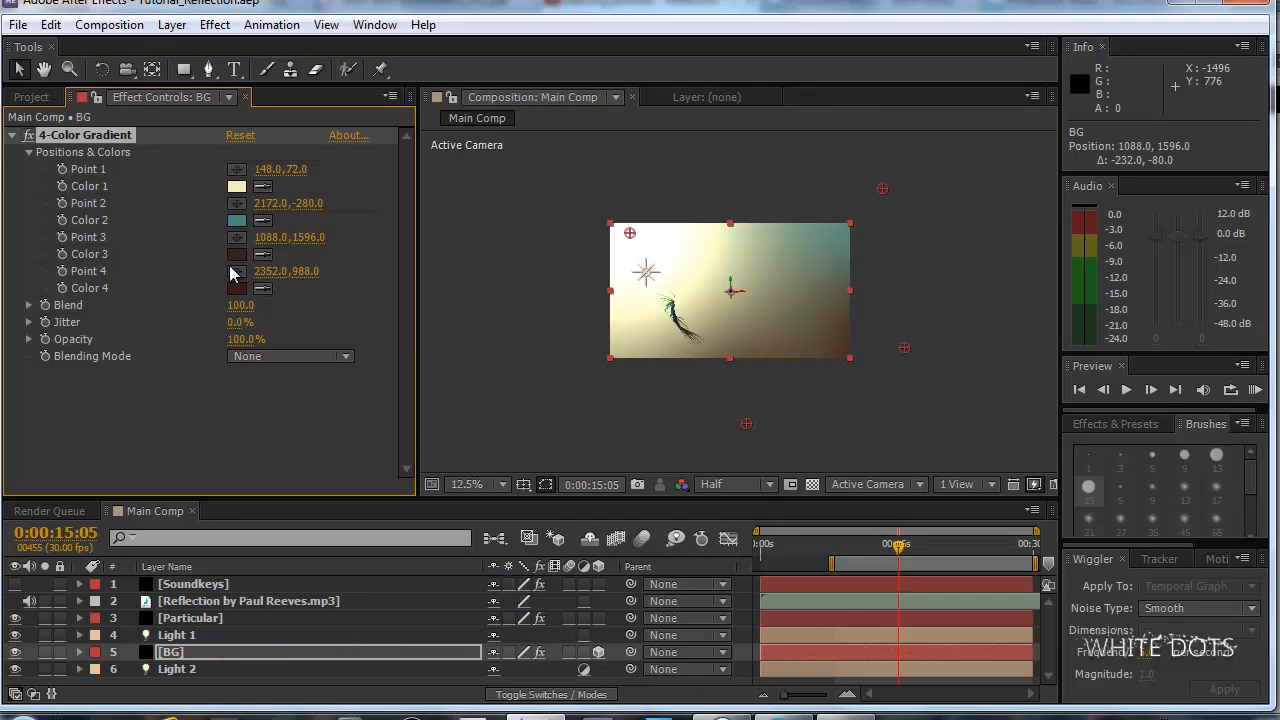
Set Color 2 of the BG gradient to a light blue and check the background in the composition.
{"action": "left_click", "coordinate": [237, 220]}
{"action": "left_click", "coordinate": [346, 459]}
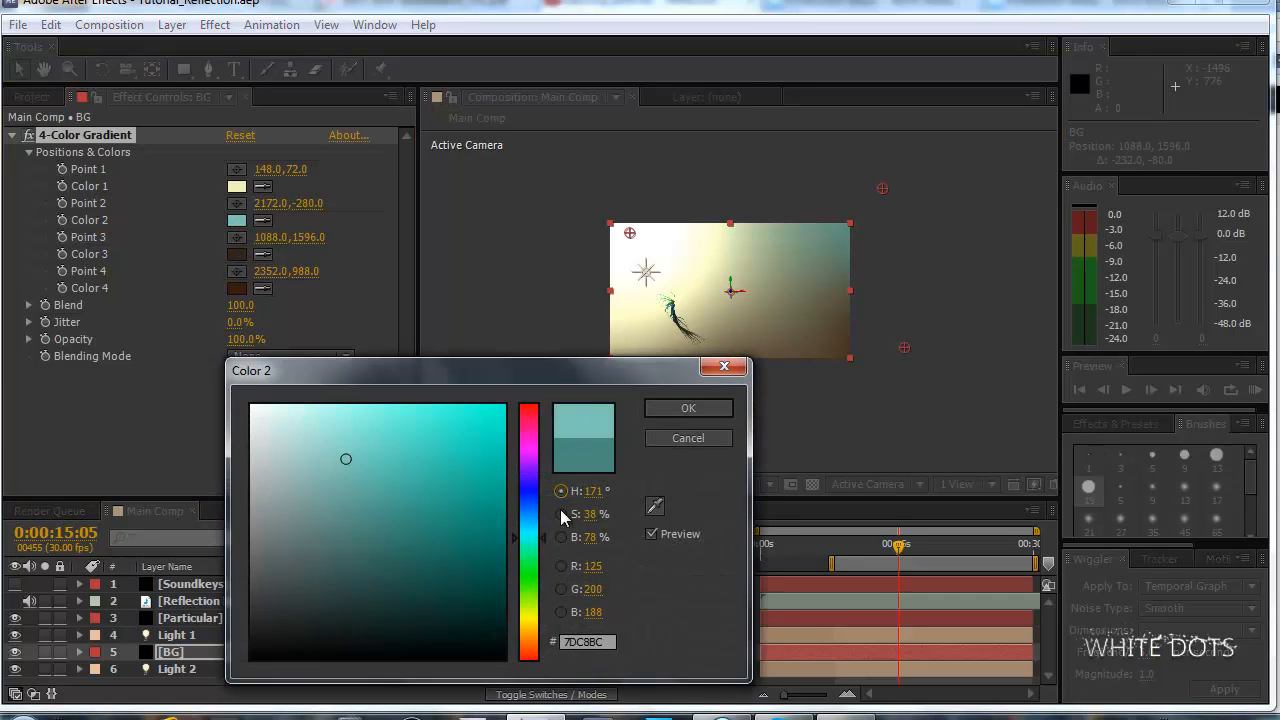
{"action": "left_click", "coordinate": [529, 515]}
{"action": "left_click", "coordinate": [672, 409]}
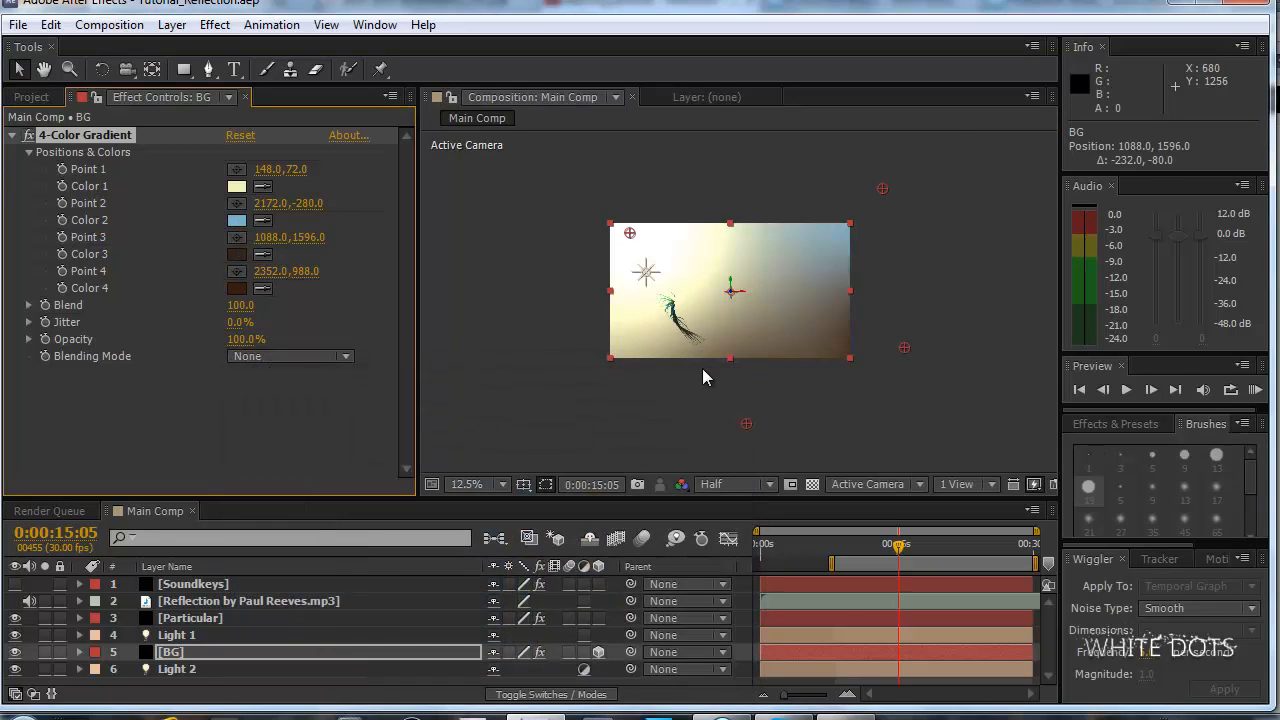
{"action": "key", "text": "period"}
{"action": "key", "text": "comma"}
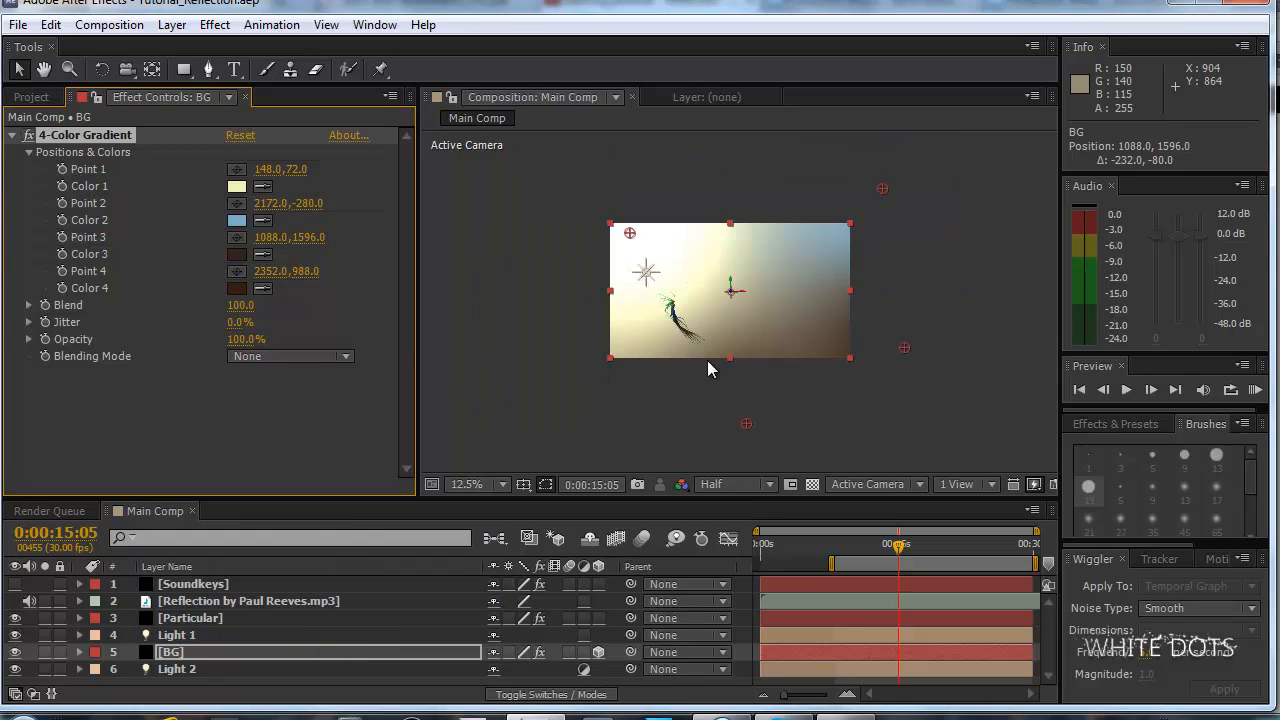
{"action": "key", "text": "period"}
{"action": "key", "text": "comma"}
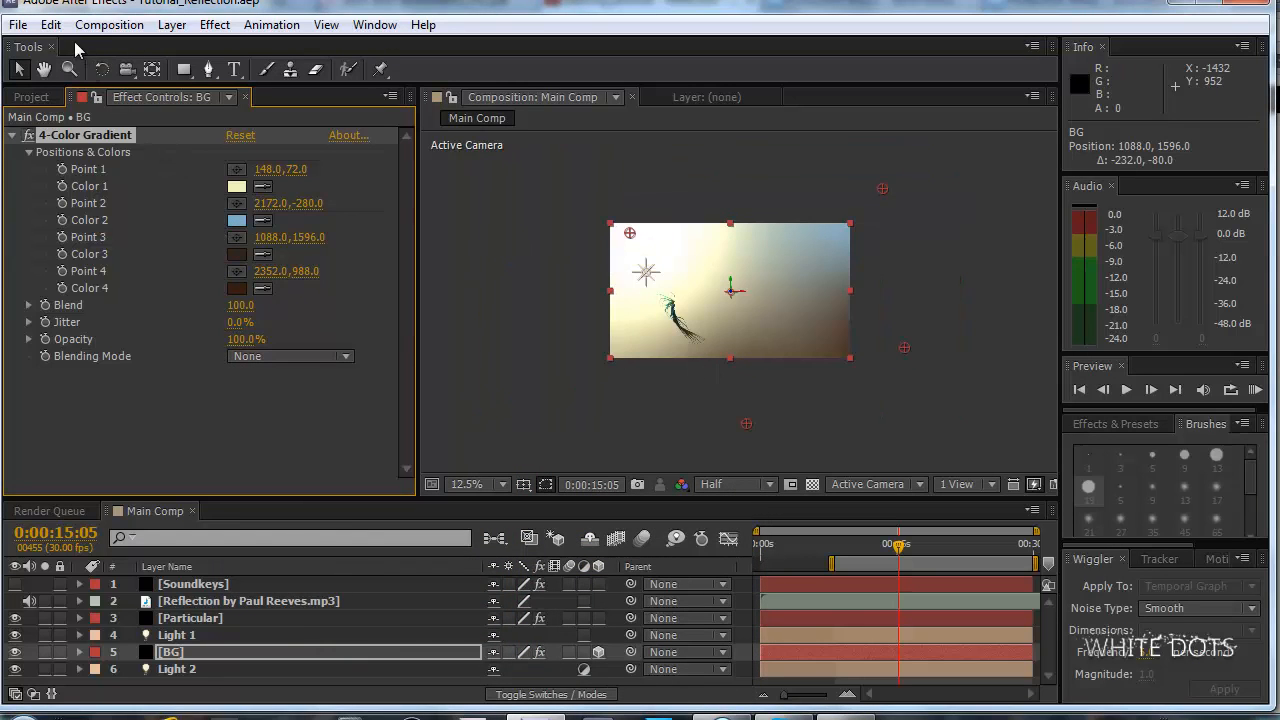
Change Color 3 of the BG gradient to a medium green, 3F7E3E.
{"action": "left_click", "coordinate": [237, 254]}
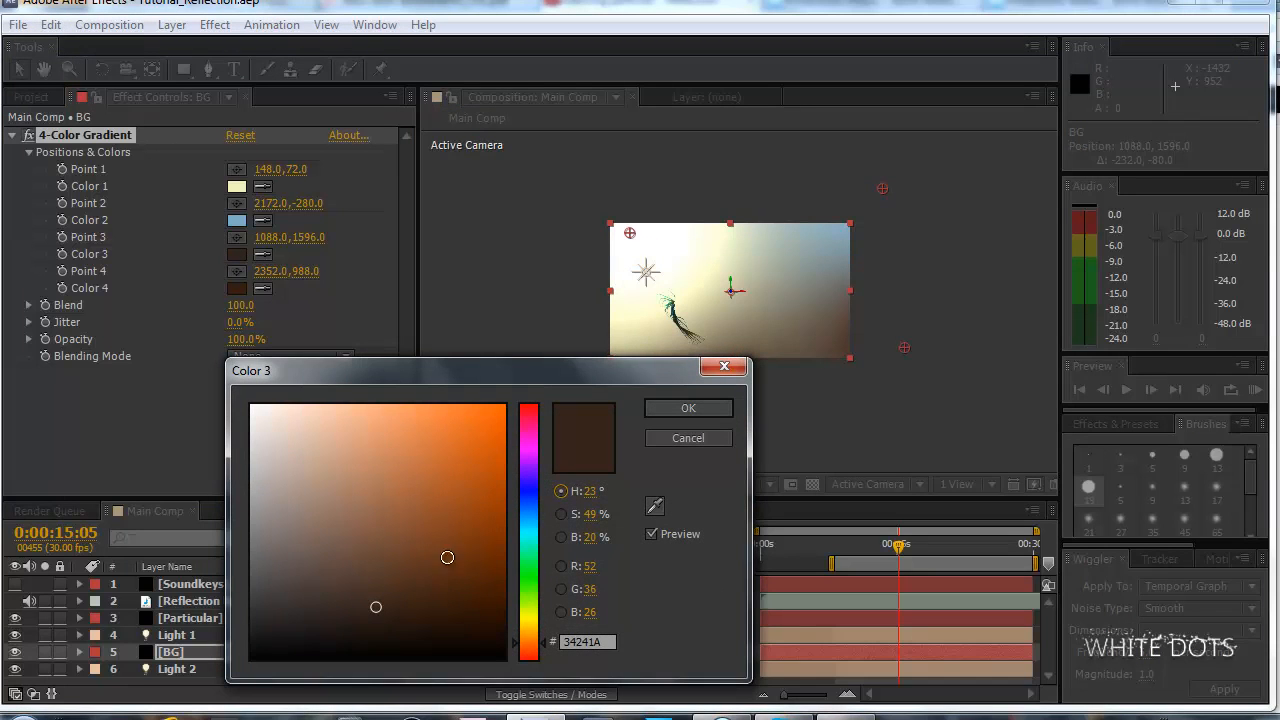
{"action": "left_click", "coordinate": [521, 577]}
{"action": "left_click", "coordinate": [380, 534]}
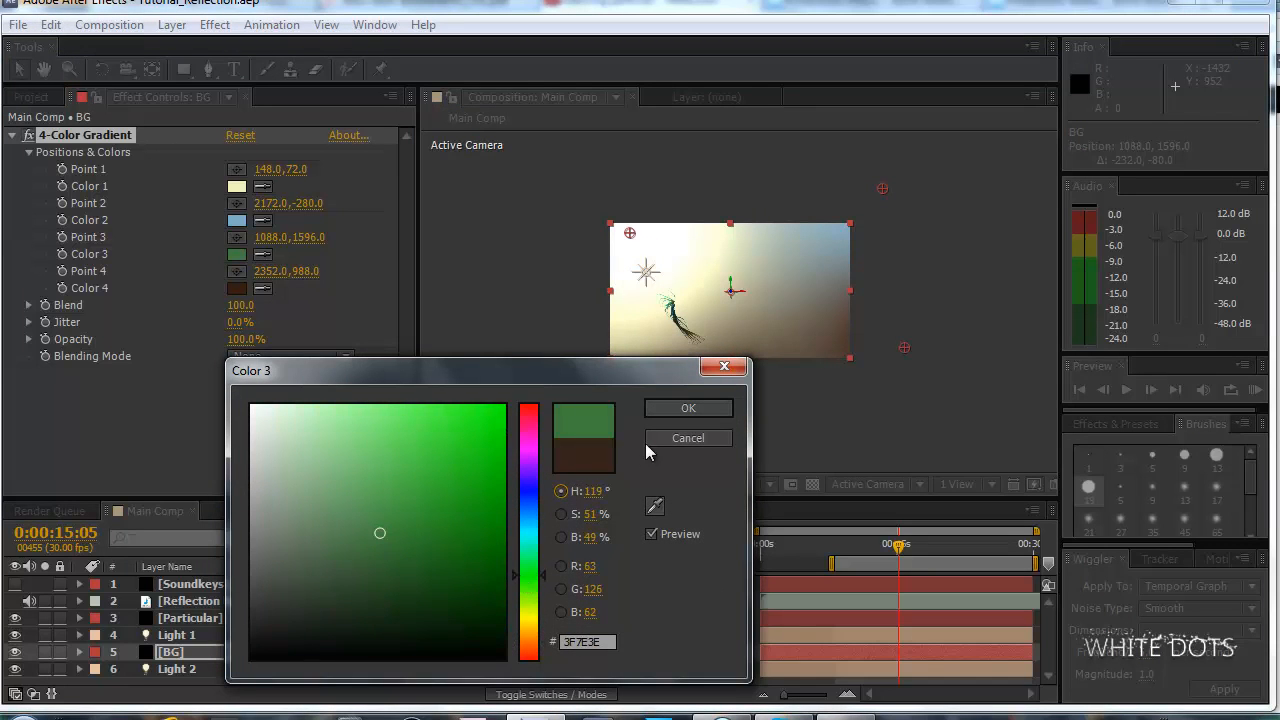
{"action": "left_click", "coordinate": [690, 408]}
{"action": "key", "text": "period"}
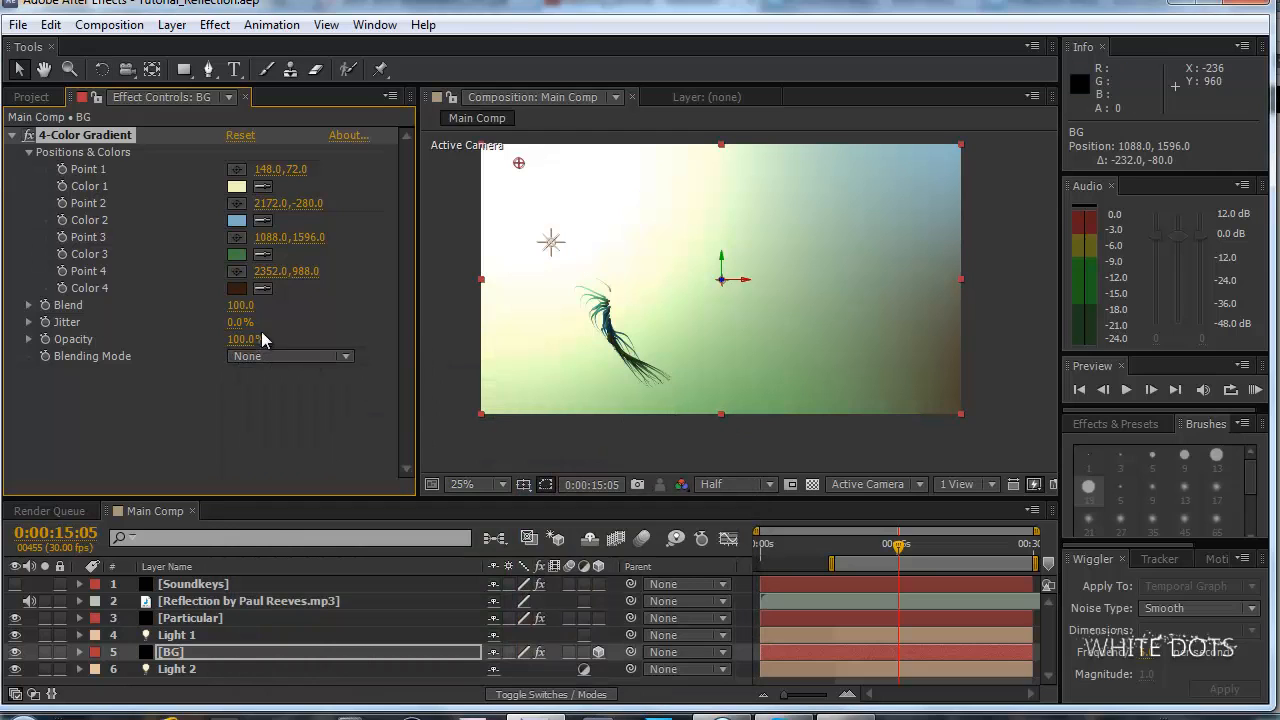
Change Color 4 of the BG gradient to a light blue, 7798E1.
{"action": "left_click", "coordinate": [237, 289]}
{"action": "left_click", "coordinate": [533, 504]}
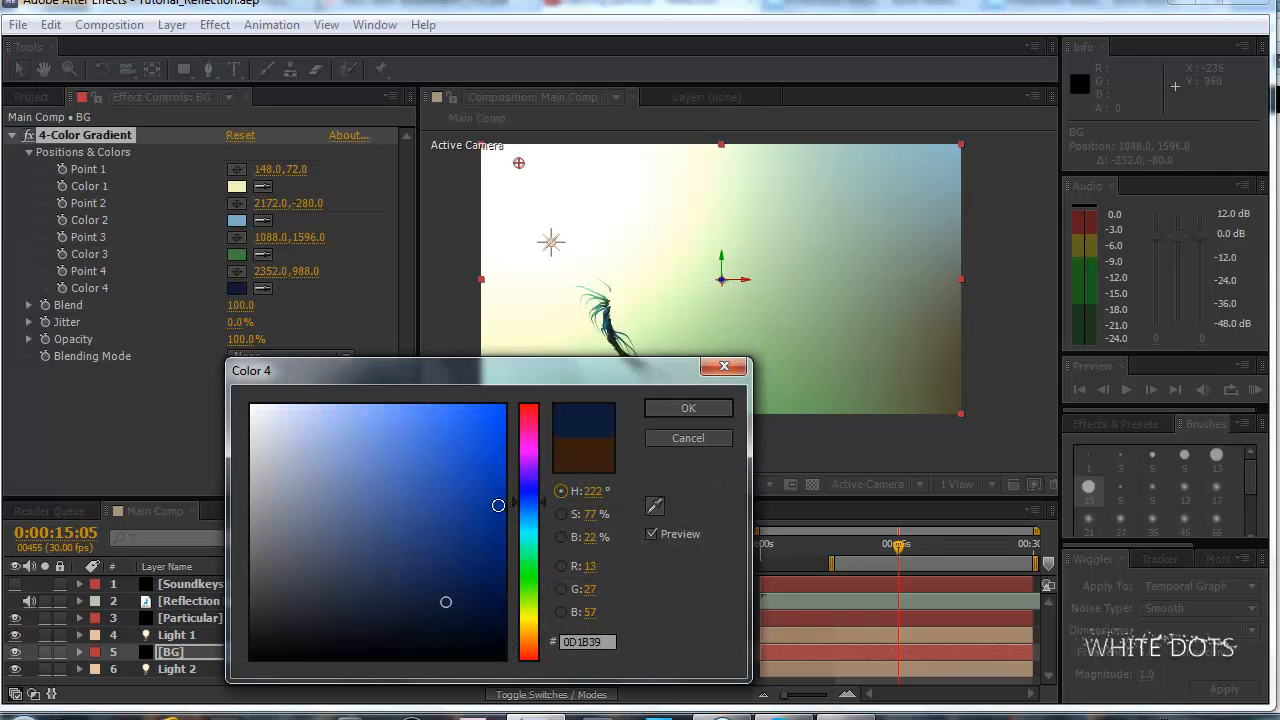
{"action": "mouse_move", "coordinate": [497, 505]}
{"action": "left_mouse_down"}
{"action": "mouse_move", "coordinate": [374, 491]}
{"action": "mouse_move", "coordinate": [360, 451]}
{"action": "mouse_move", "coordinate": [370, 435]}
{"action": "left_mouse_up"}
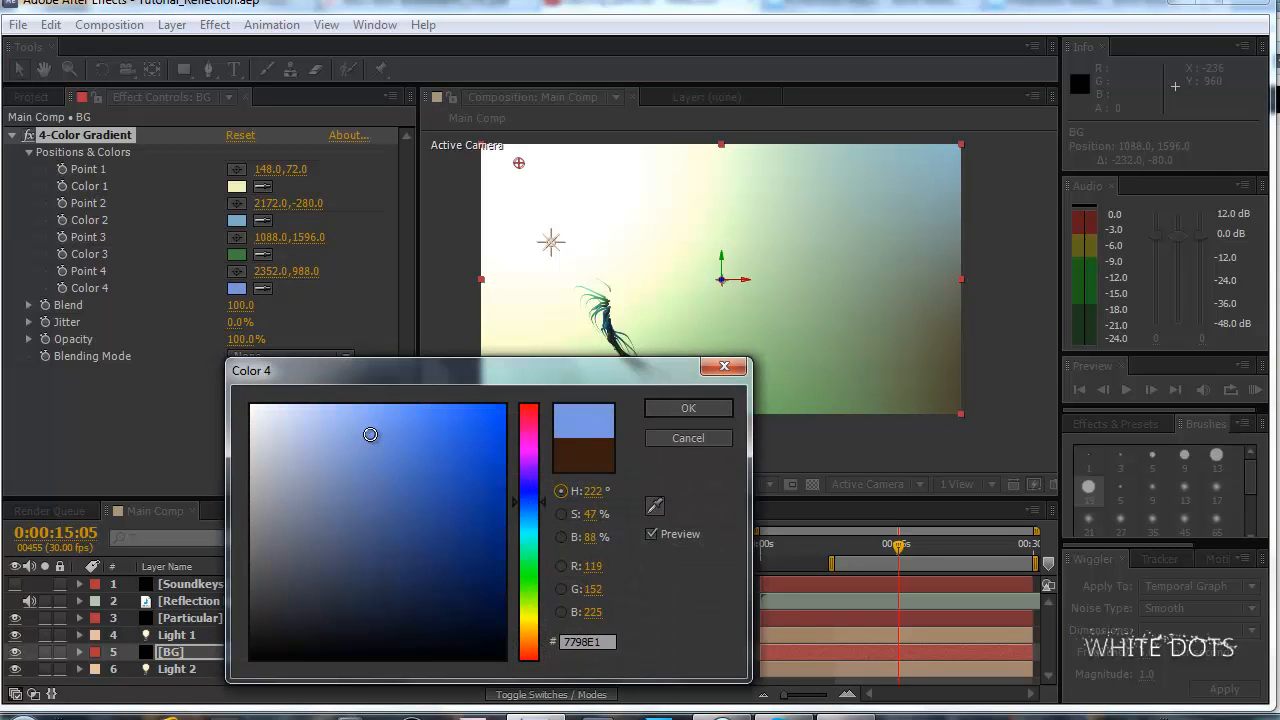
{"action": "left_click", "coordinate": [667, 411]}
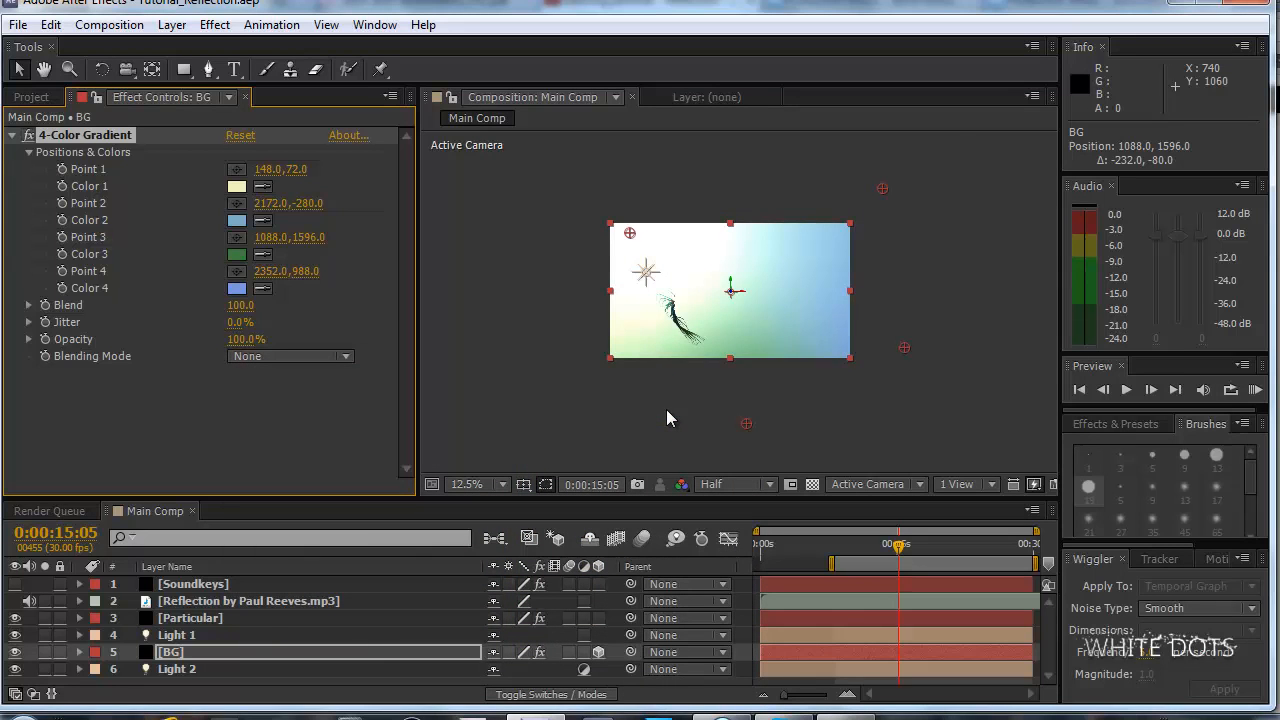
Try a dark golden brown for Color 4 of the BG gradient and check it in the composition.
{"action": "left_click", "coordinate": [237, 289]}
{"action": "left_click_drag", "start_coordinate": [528, 560], "coordinate": [538, 629]}
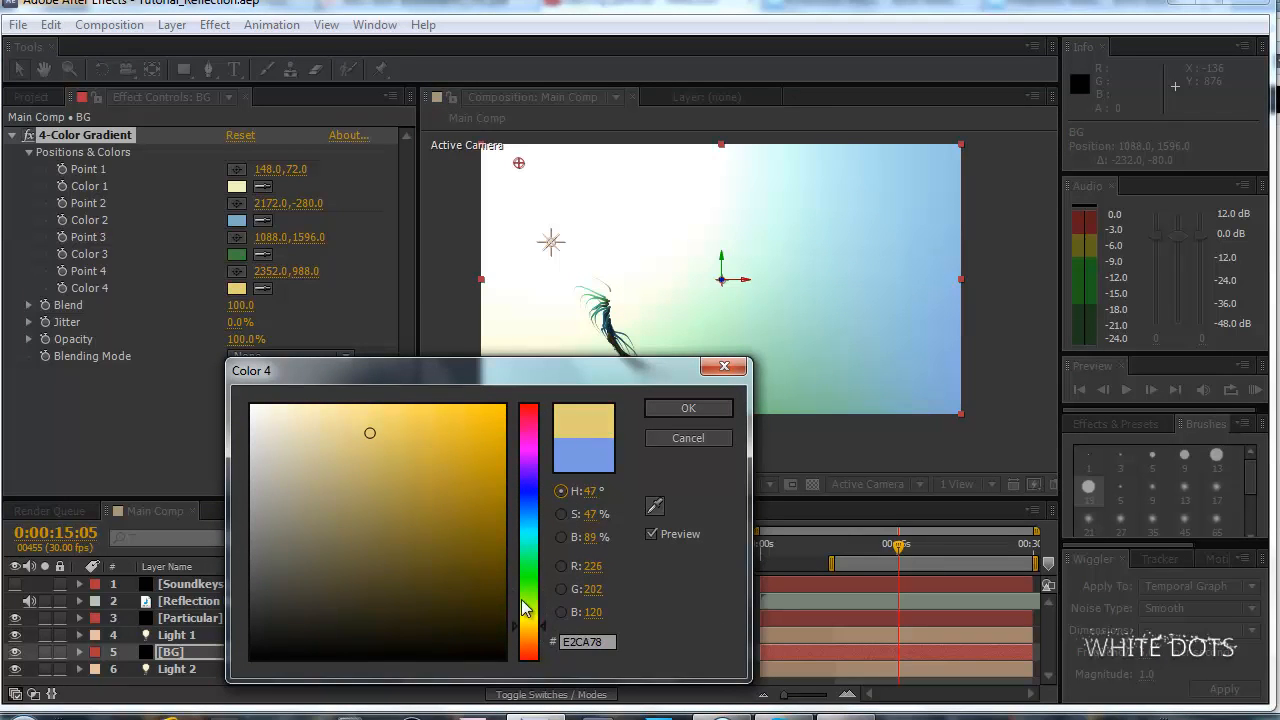
{"action": "mouse_move", "coordinate": [468, 535]}
{"action": "left_mouse_down"}
{"action": "mouse_move", "coordinate": [463, 520]}
{"action": "mouse_move", "coordinate": [460, 546]}
{"action": "left_mouse_up"}
{"action": "left_click", "coordinate": [687, 418]}
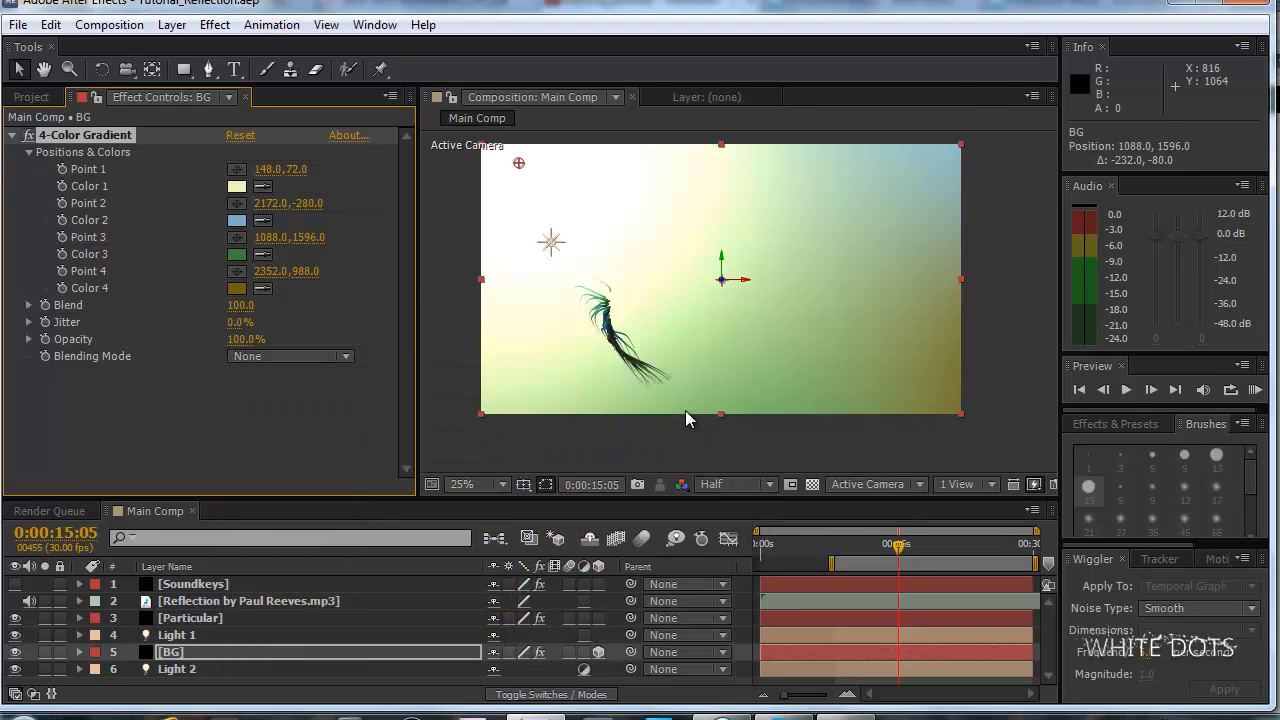
{"action": "key", "text": "comma"}
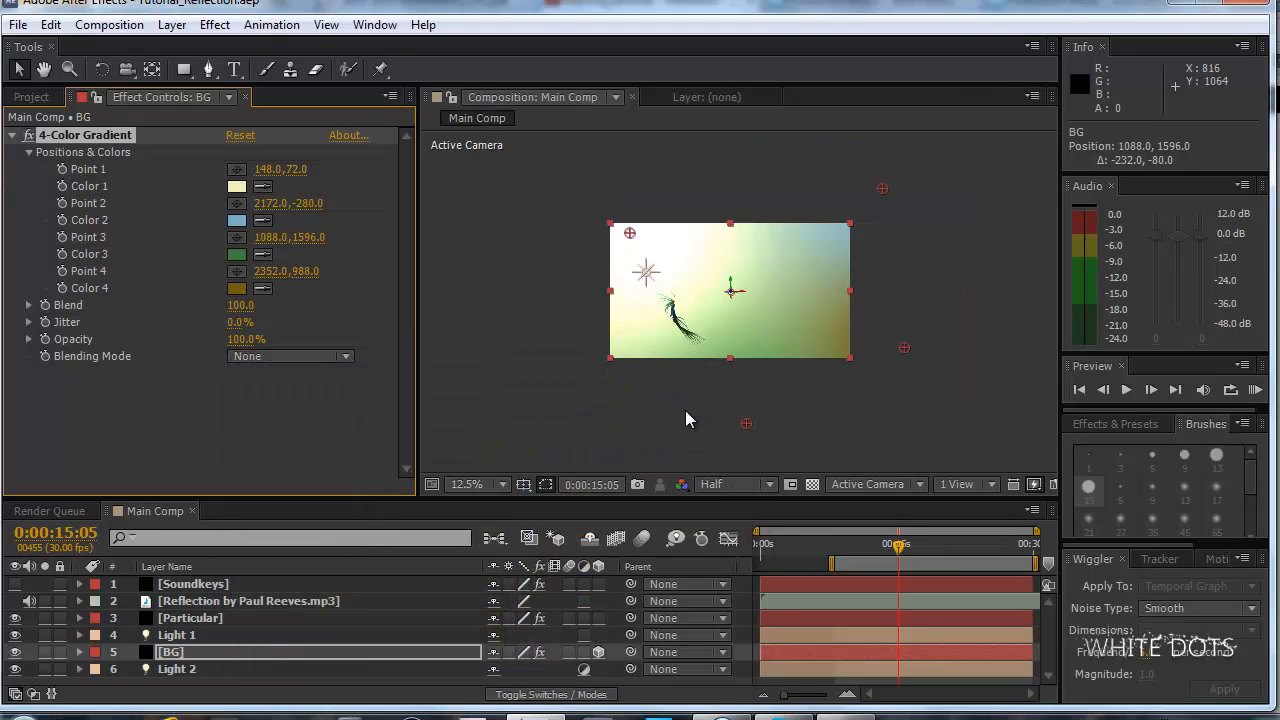
Set Color 4 of the BG gradient to a dark, slightly muted orange-brown.
{"action": "left_click", "coordinate": [236, 290]}
{"action": "left_click_drag", "start_coordinate": [525, 632], "coordinate": [525, 637]}
{"action": "left_click", "coordinate": [439, 581]}
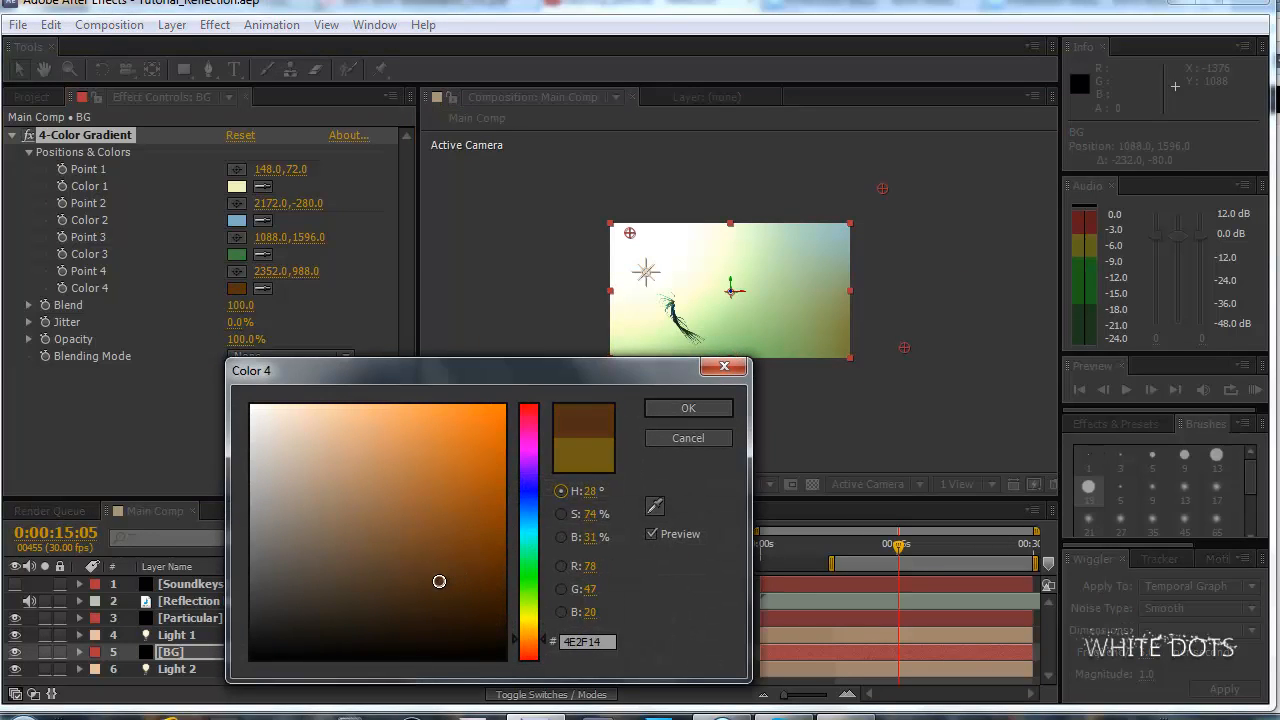
{"action": "left_click", "coordinate": [418, 576]}
{"action": "left_click", "coordinate": [697, 408]}
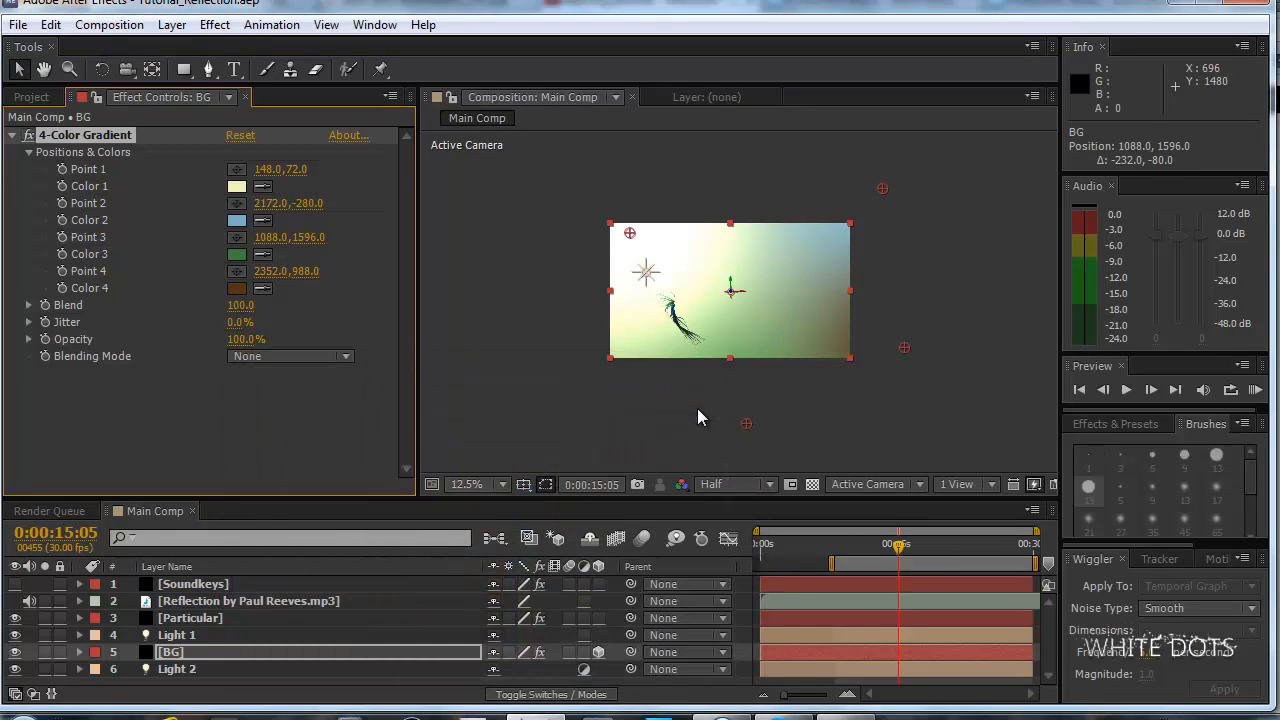
Change Color 3 of the BG gradient to a dark brown, 4E3619.
{"action": "left_click", "coordinate": [236, 254]}
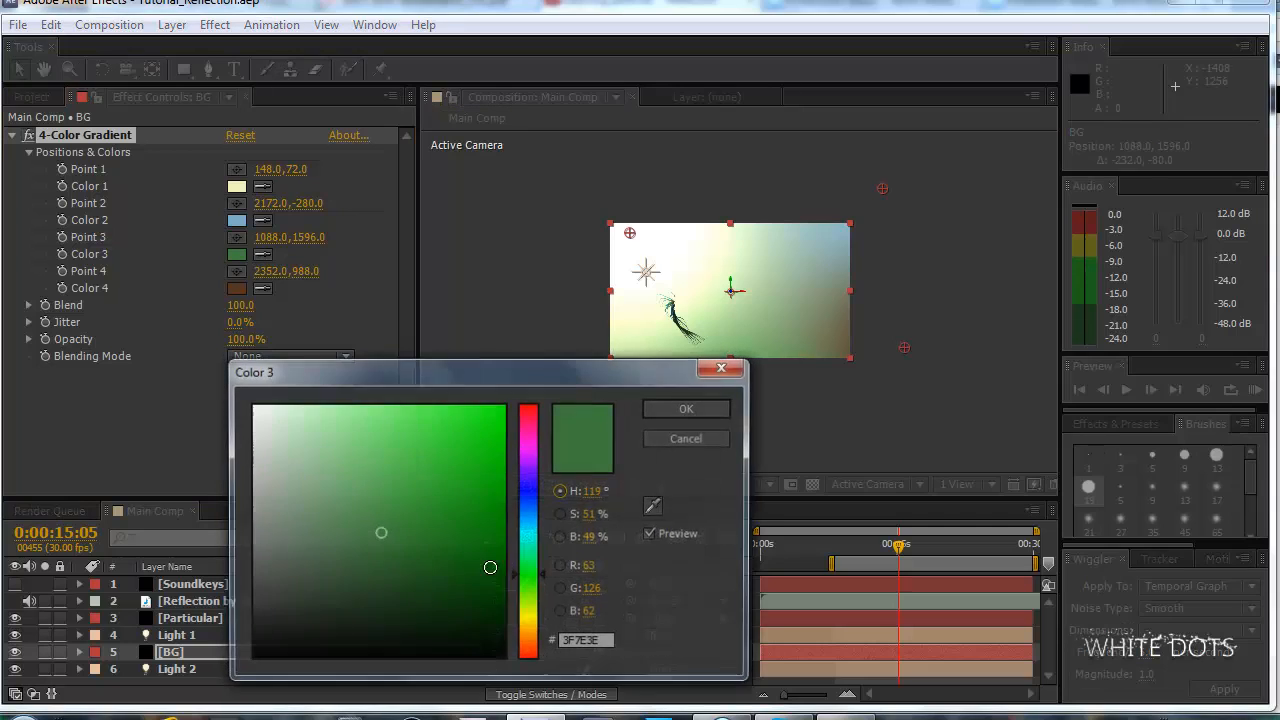
{"action": "left_click", "coordinate": [525, 636]}
{"action": "left_click", "coordinate": [450, 591]}
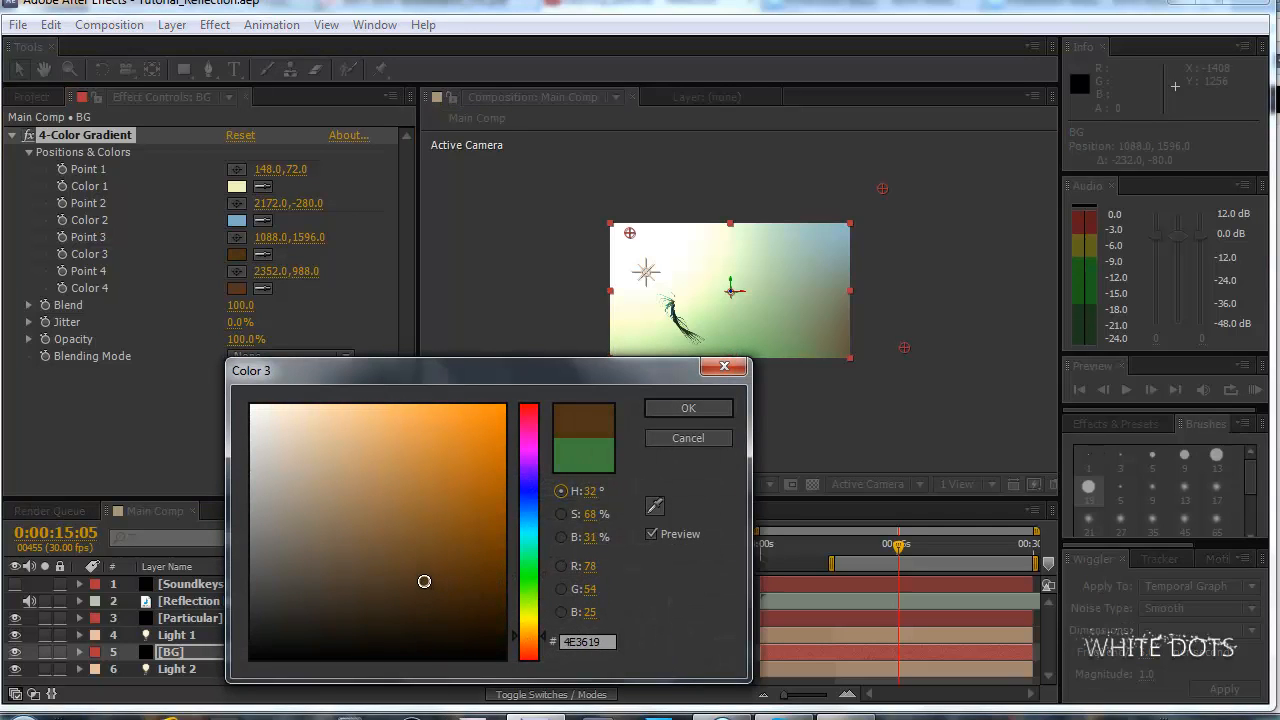
{"action": "left_click", "coordinate": [688, 409]}
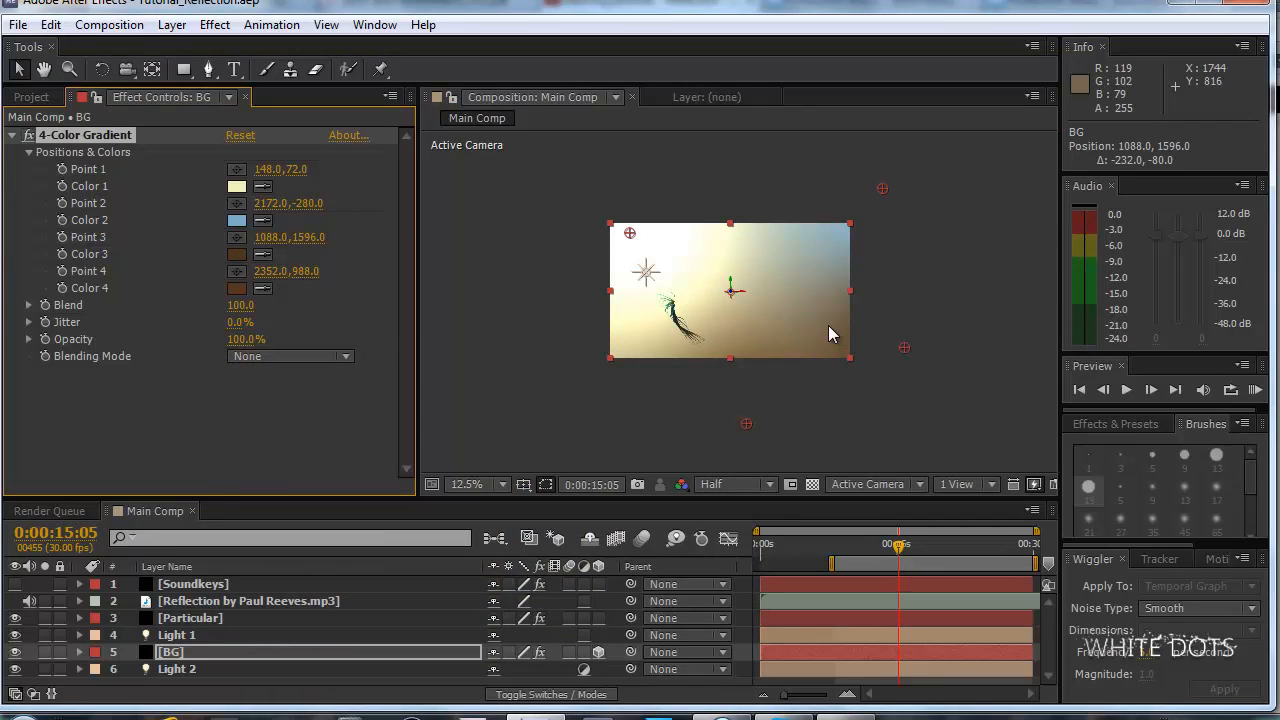
Change Color 2 of the BG gradient to a muted salmon, C8977D, and save the project.
{"action": "key", "text": "period"}
{"action": "scroll", "coordinate": [829, 327], "scroll_direction": "down", "scroll_amount": 1}
{"action": "scroll", "coordinate": [830, 327], "scroll_direction": "up", "scroll_amount": 2}
{"action": "scroll", "coordinate": [830, 327], "scroll_direction": "down", "scroll_amount": 2}
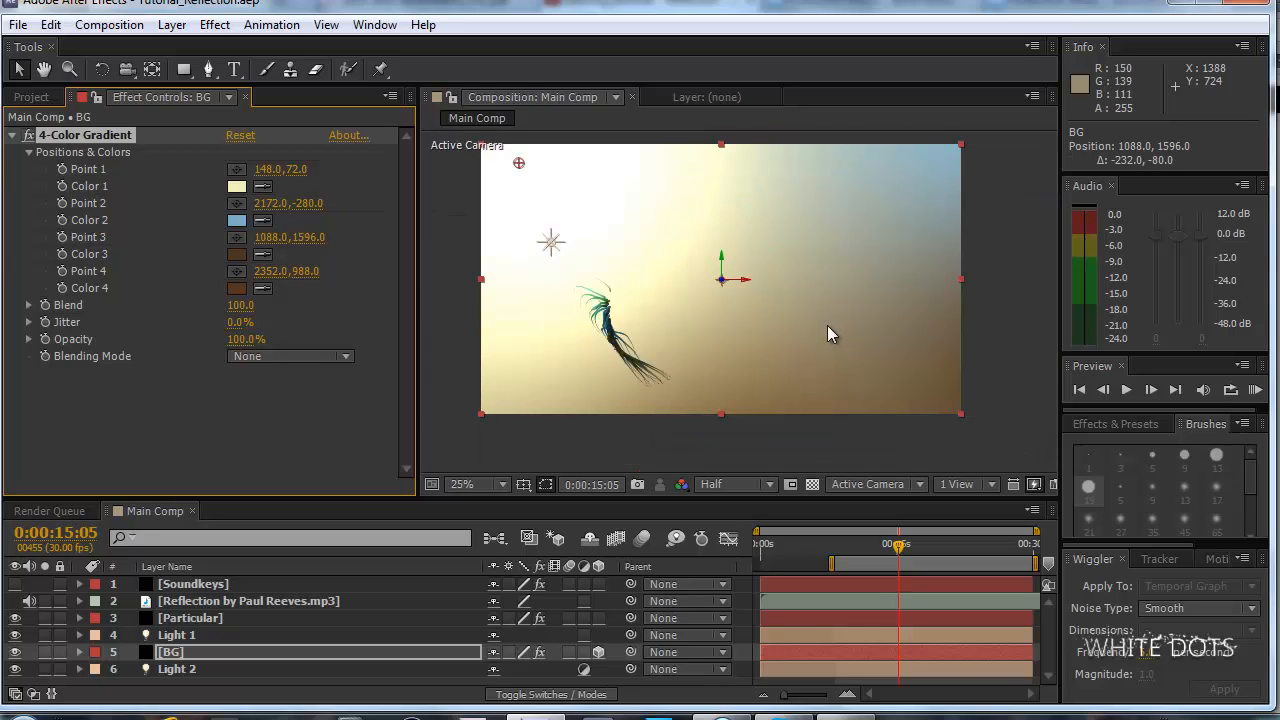
{"action": "scroll", "coordinate": [877, 286], "scroll_direction": "up", "scroll_amount": 1}
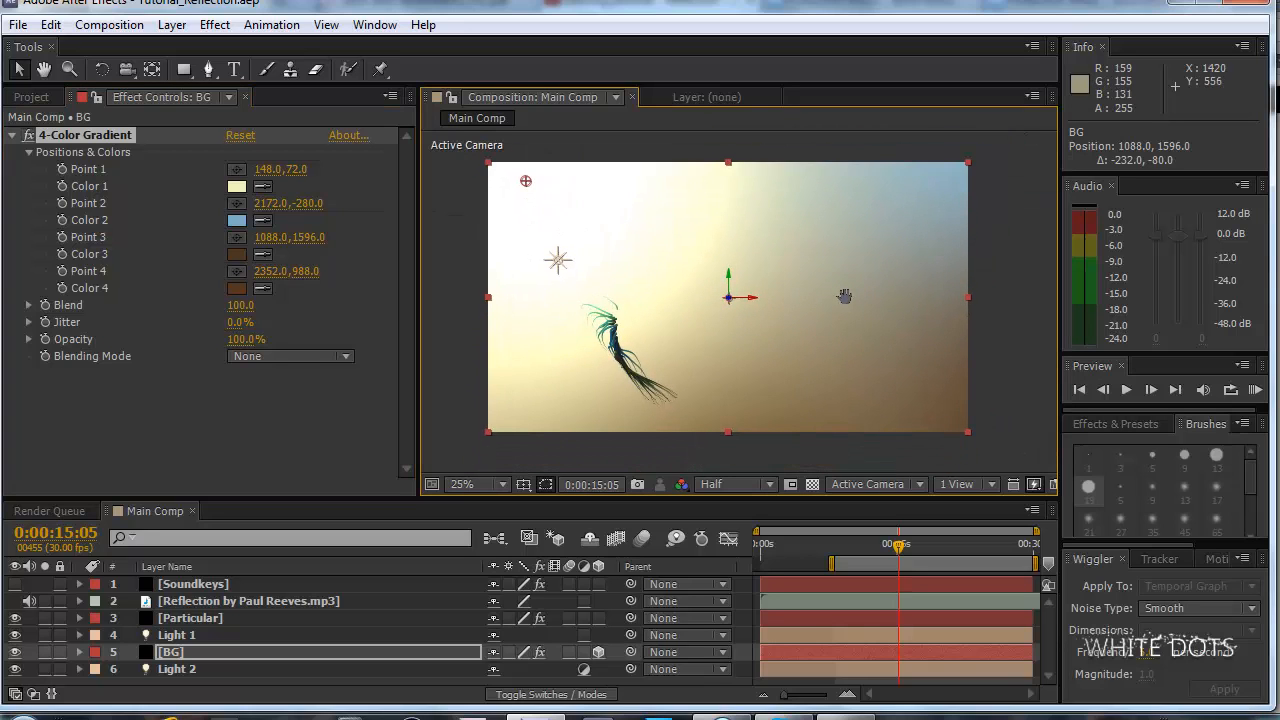
{"action": "left_click", "coordinate": [237, 221]}
{"action": "left_click_drag", "start_coordinate": [528, 512], "coordinate": [541, 652]}
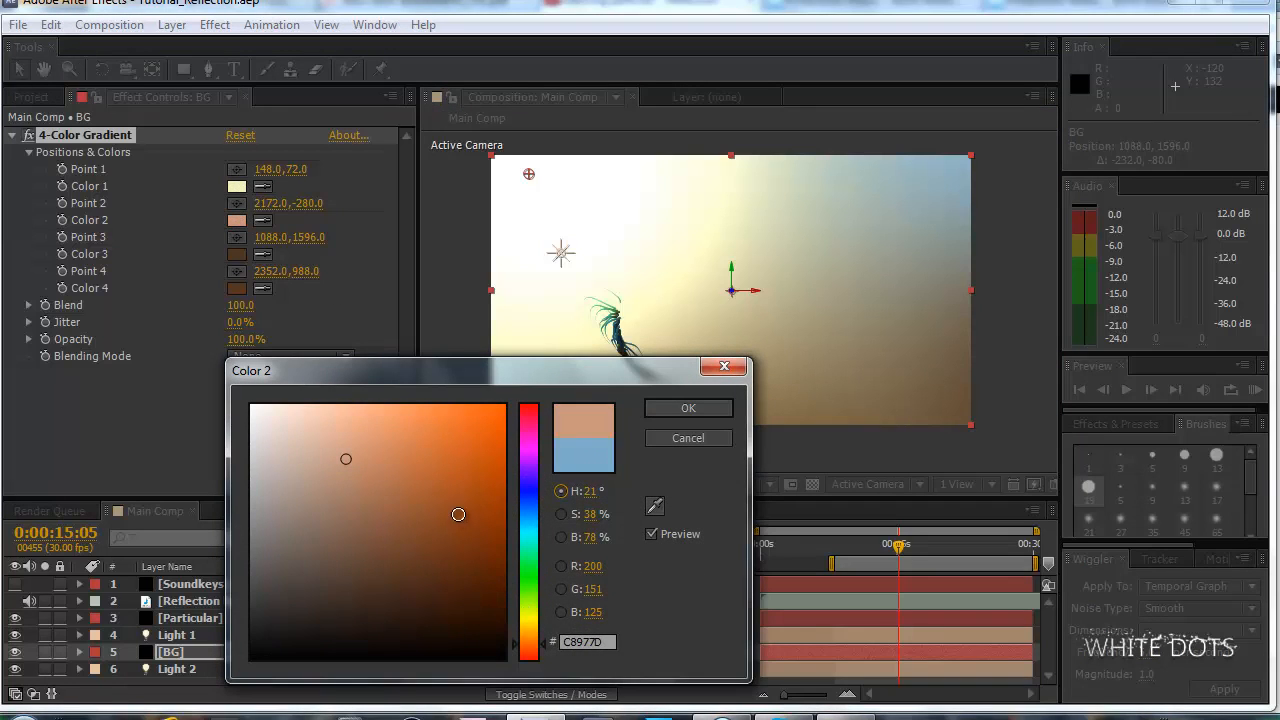
{"action": "left_click", "coordinate": [685, 410]}
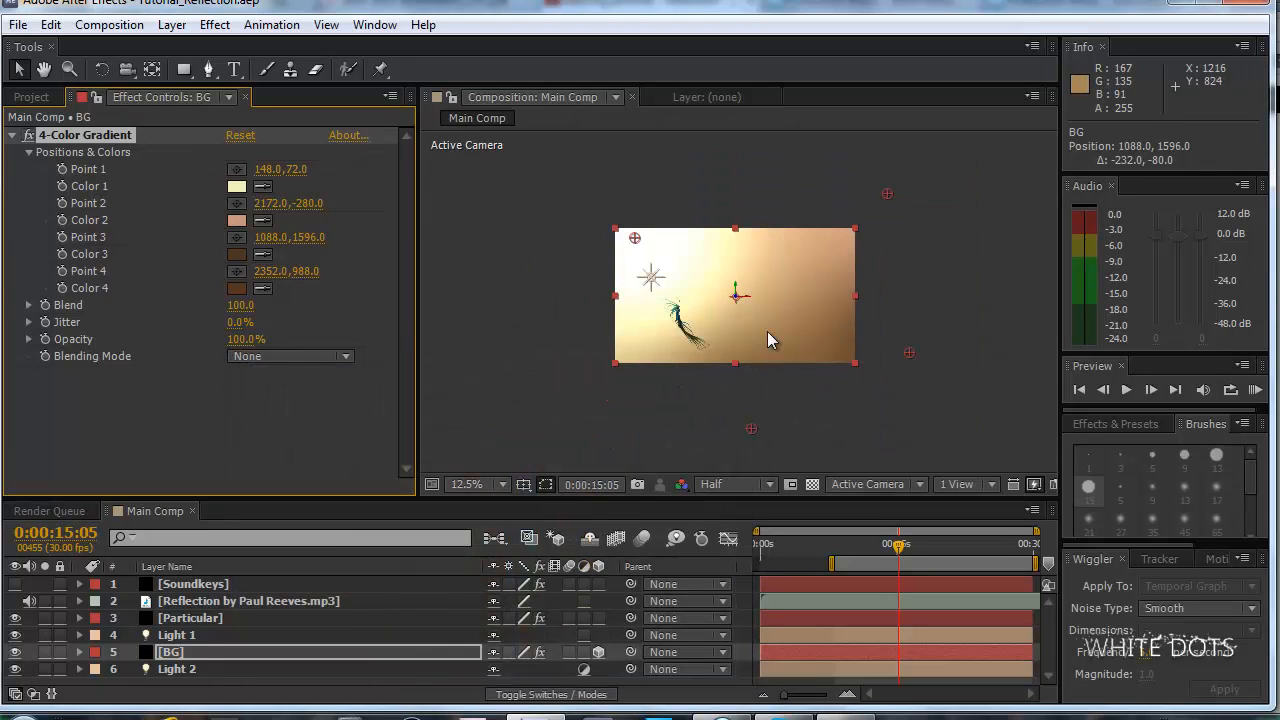
{"action": "left_click", "coordinate": [20, 25]}
{"action": "left_click", "coordinate": [30, 187]}
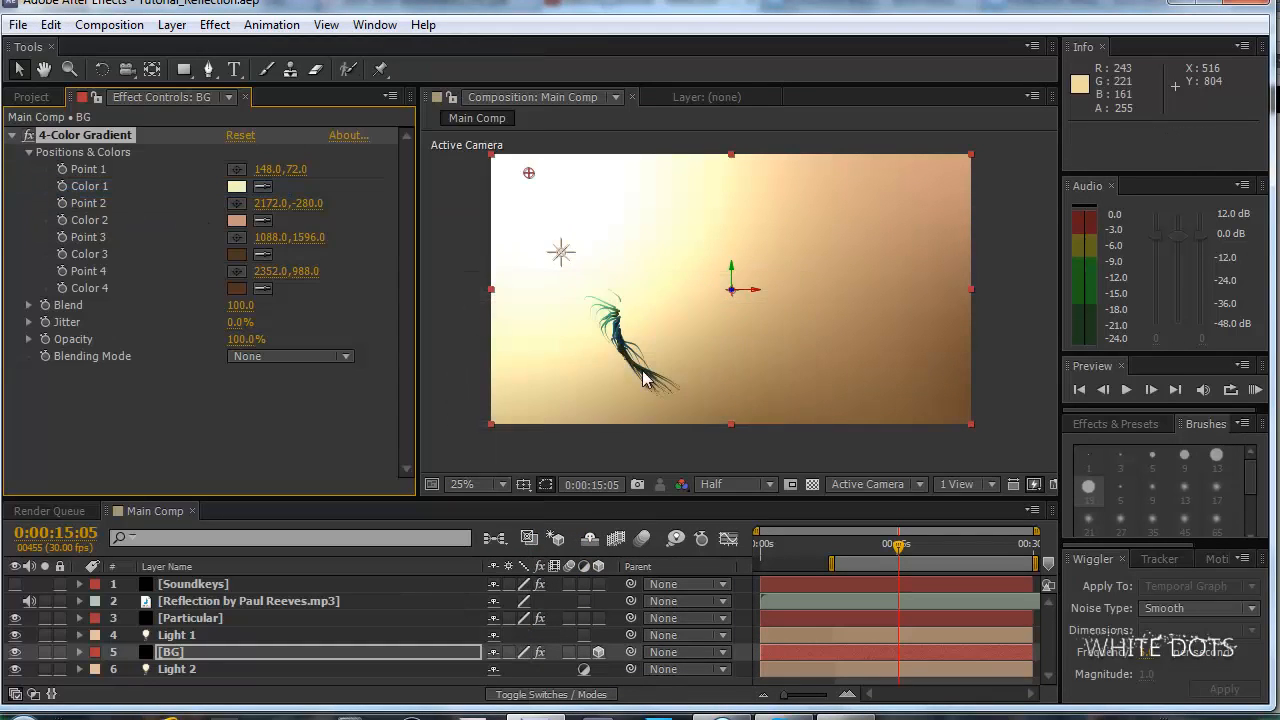
Preview the animation with the time set to 0:00:10:00 and compare it with the Dancing particles - Reflection reference video on YouTube.
{"action": "left_click_drag", "start_coordinate": [878, 548], "coordinate": [851, 553]}
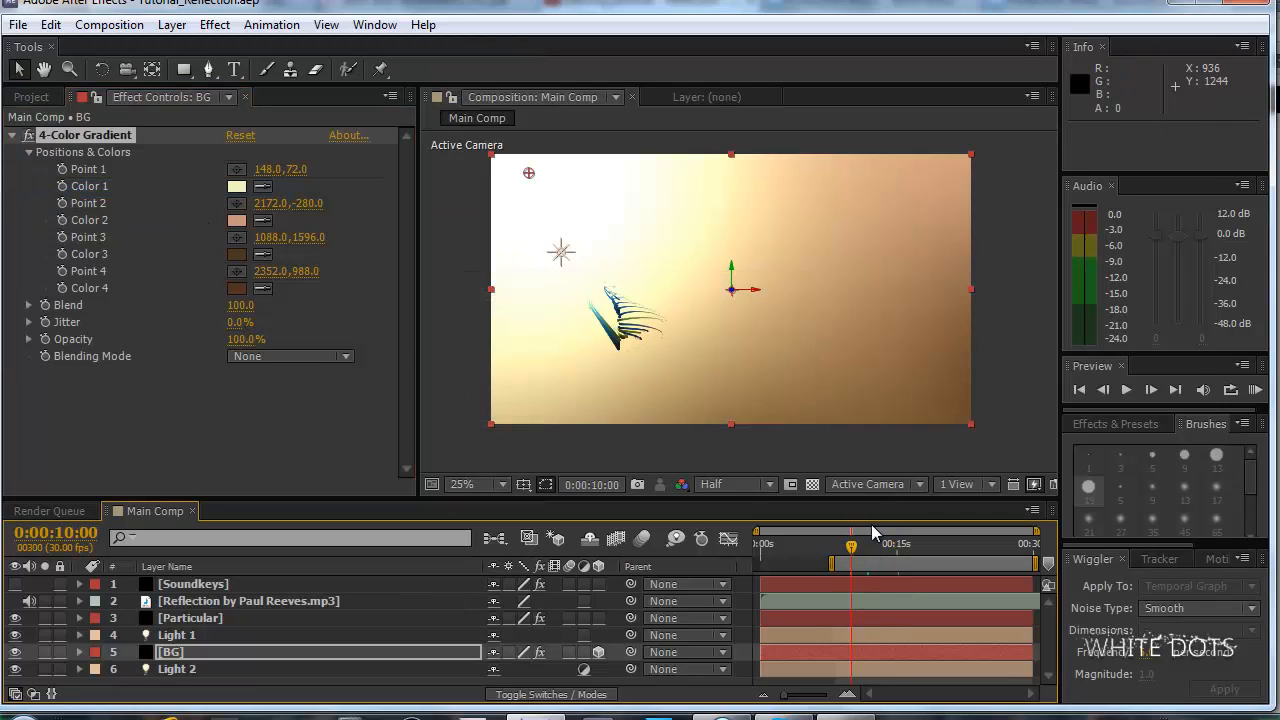
{"action": "left_click_drag", "start_coordinate": [827, 453], "coordinate": [854, 426]}
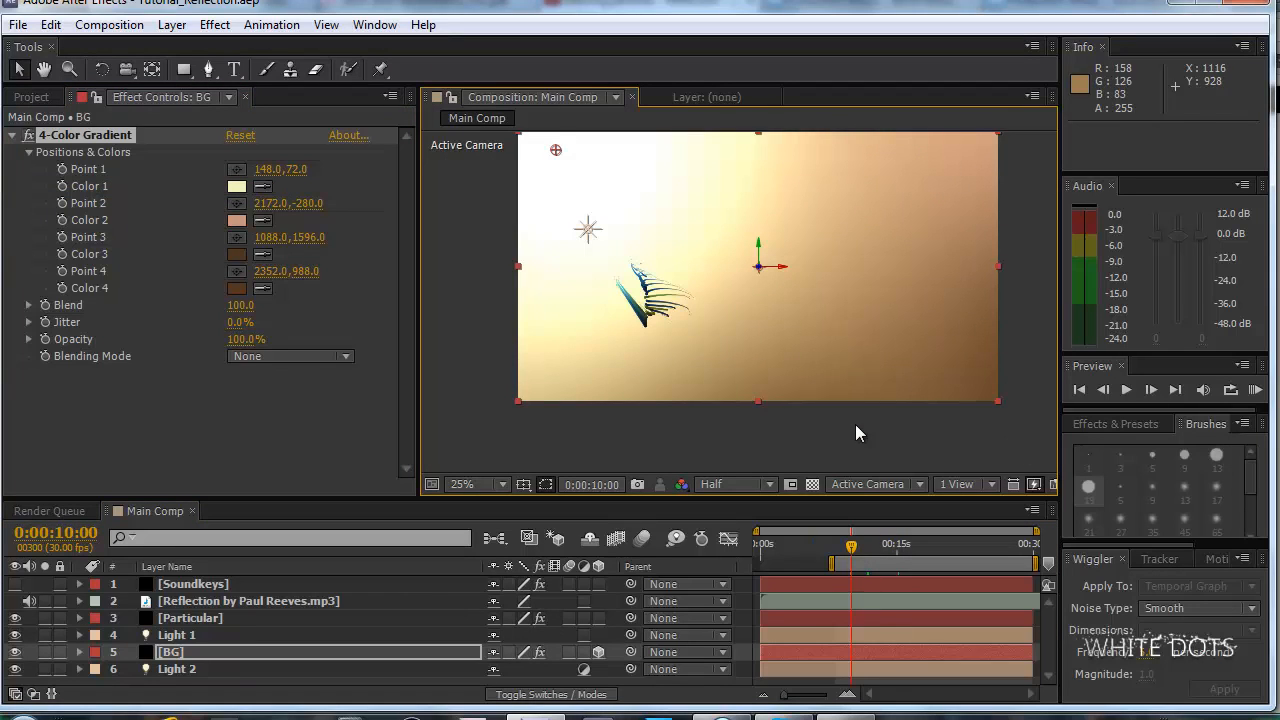
{"action": "left_click_drag", "start_coordinate": [855, 342], "coordinate": [832, 368]}
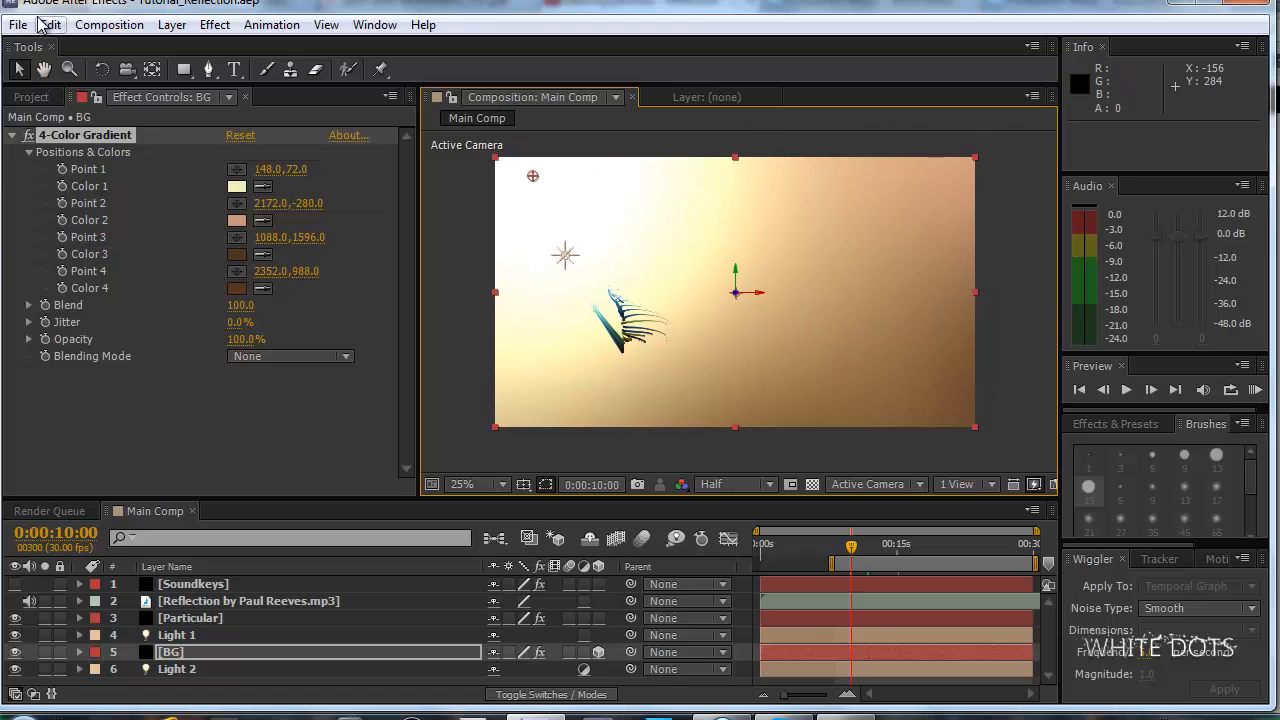
{"action": "key", "text": "KP_0"}
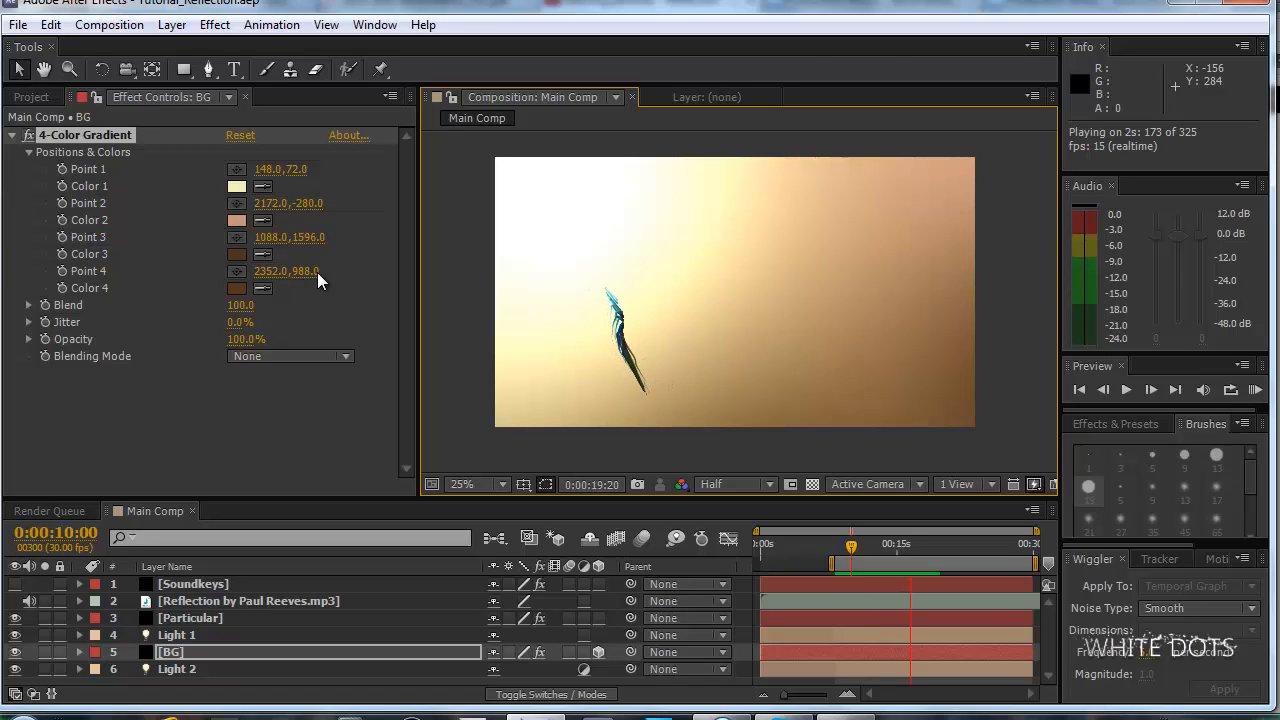
{"action": "left_click", "coordinate": [487, 392]}
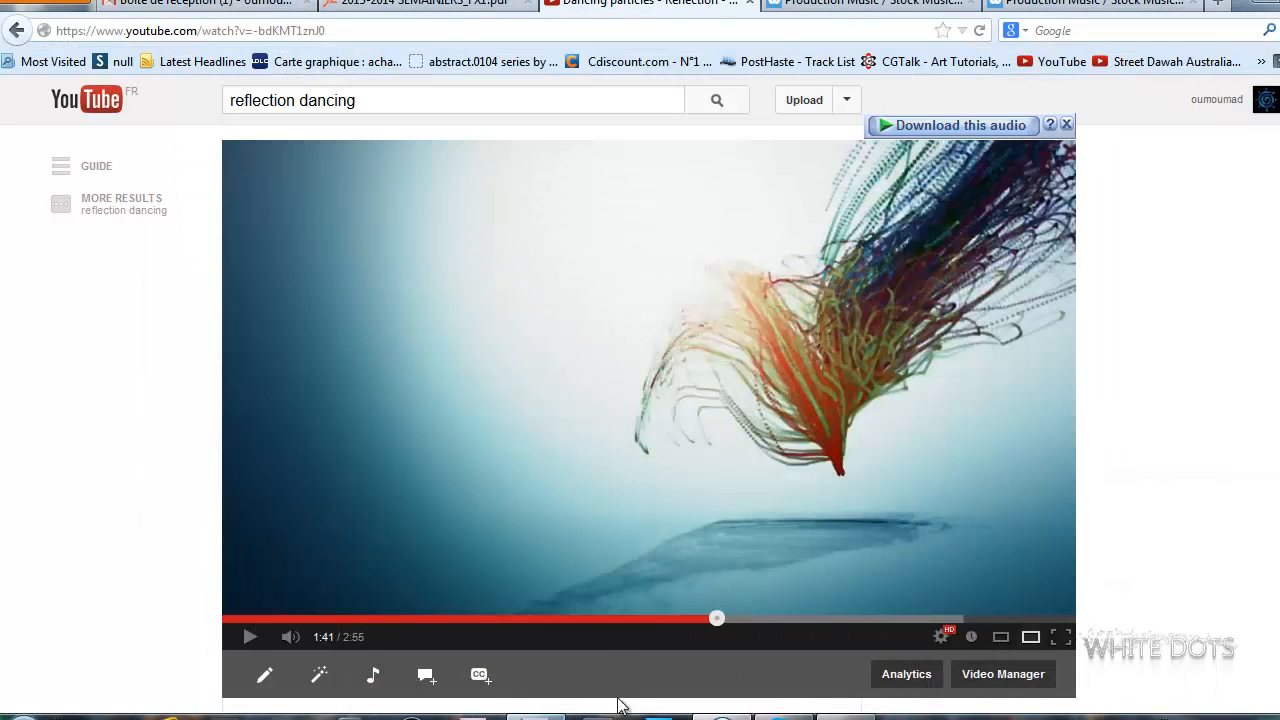
{"action": "left_click", "coordinate": [460, 618]}
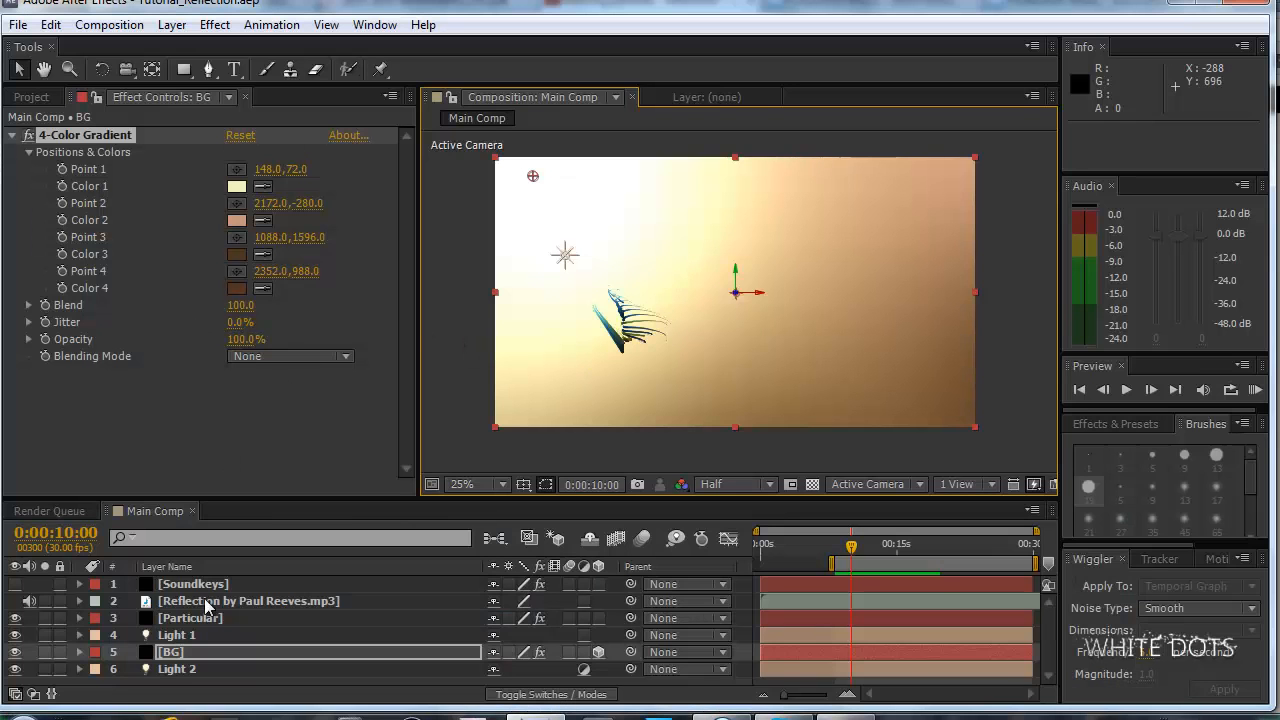
In the Aux System of the Particular layer, set Size to 9 and Life to 1 second.
{"action": "left_click", "coordinate": [208, 618]}
{"action": "left_click_drag", "start_coordinate": [406, 190], "coordinate": [397, 343]}
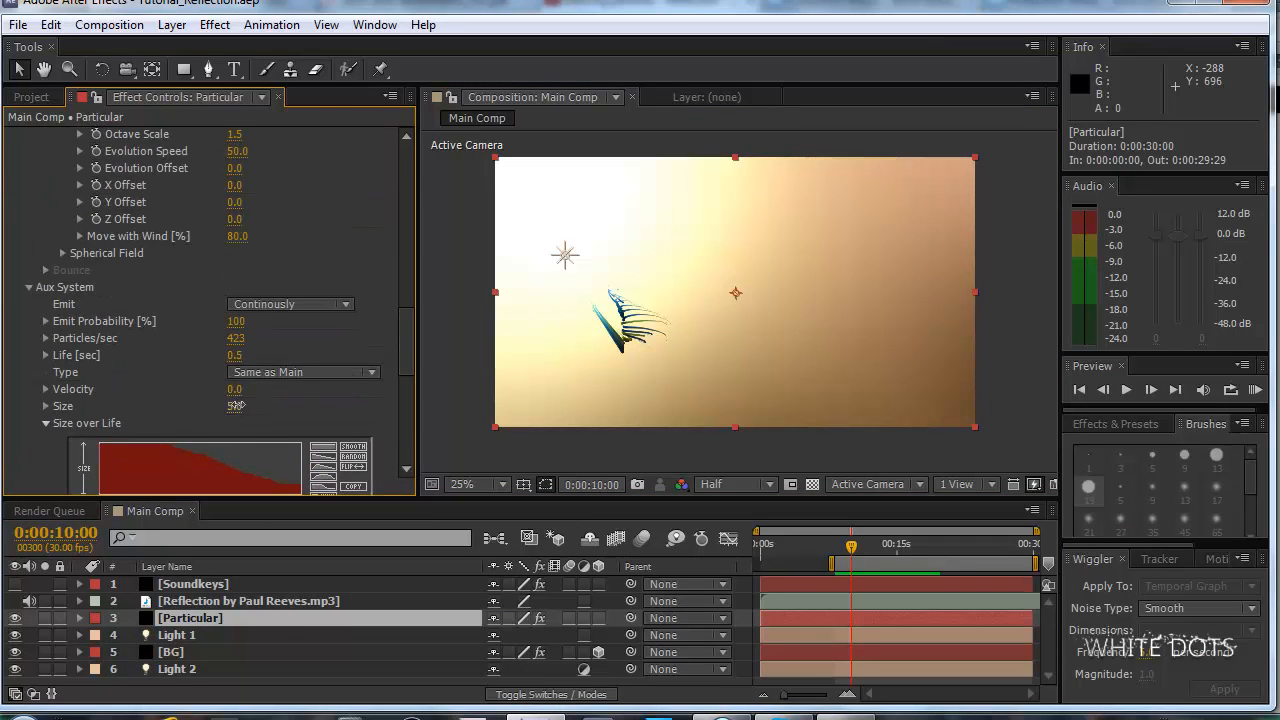
{"action": "left_click_drag", "start_coordinate": [237, 405], "coordinate": [243, 405]}
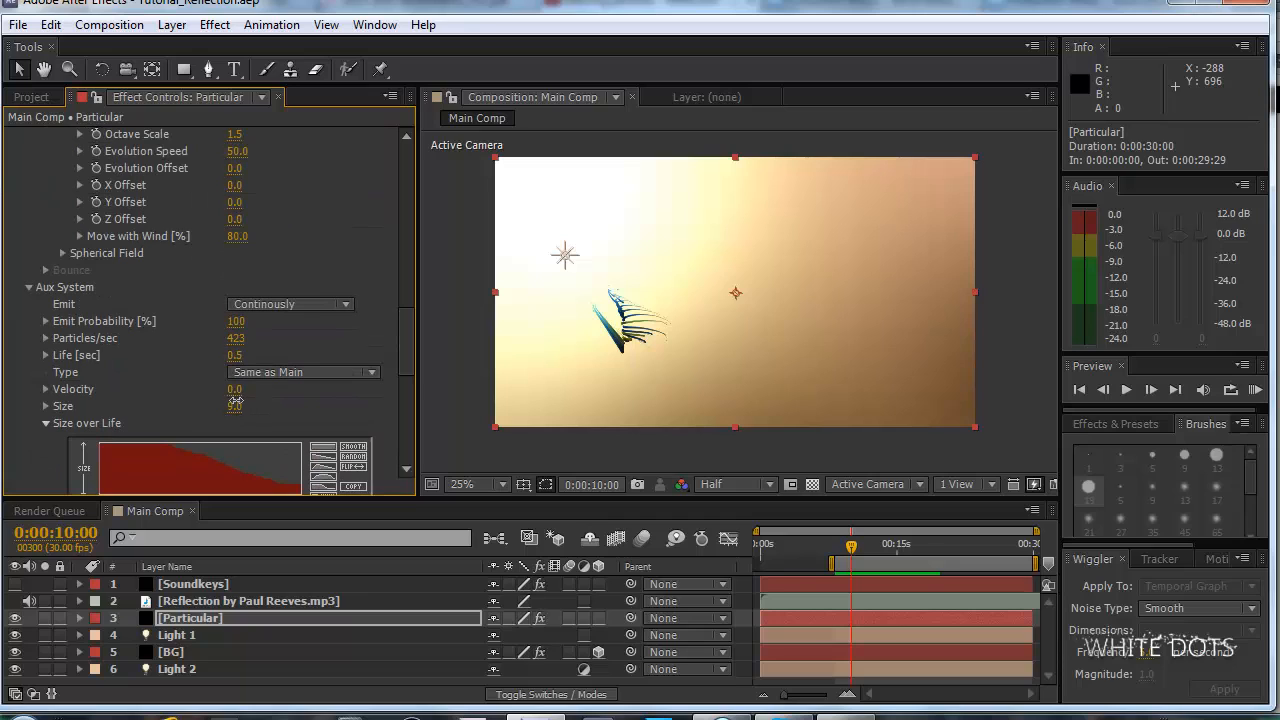
{"action": "scroll", "coordinate": [559, 351], "scroll_direction": "down", "scroll_amount": 1}
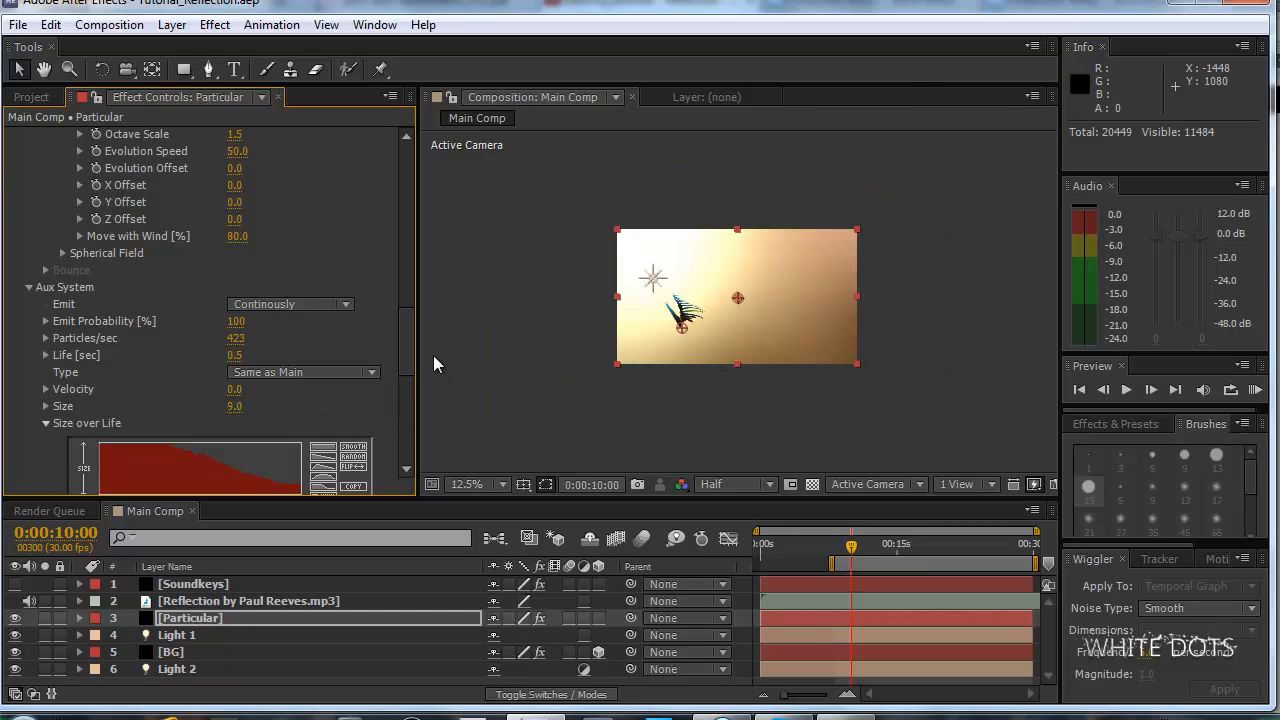
{"action": "left_click", "coordinate": [236, 355]}
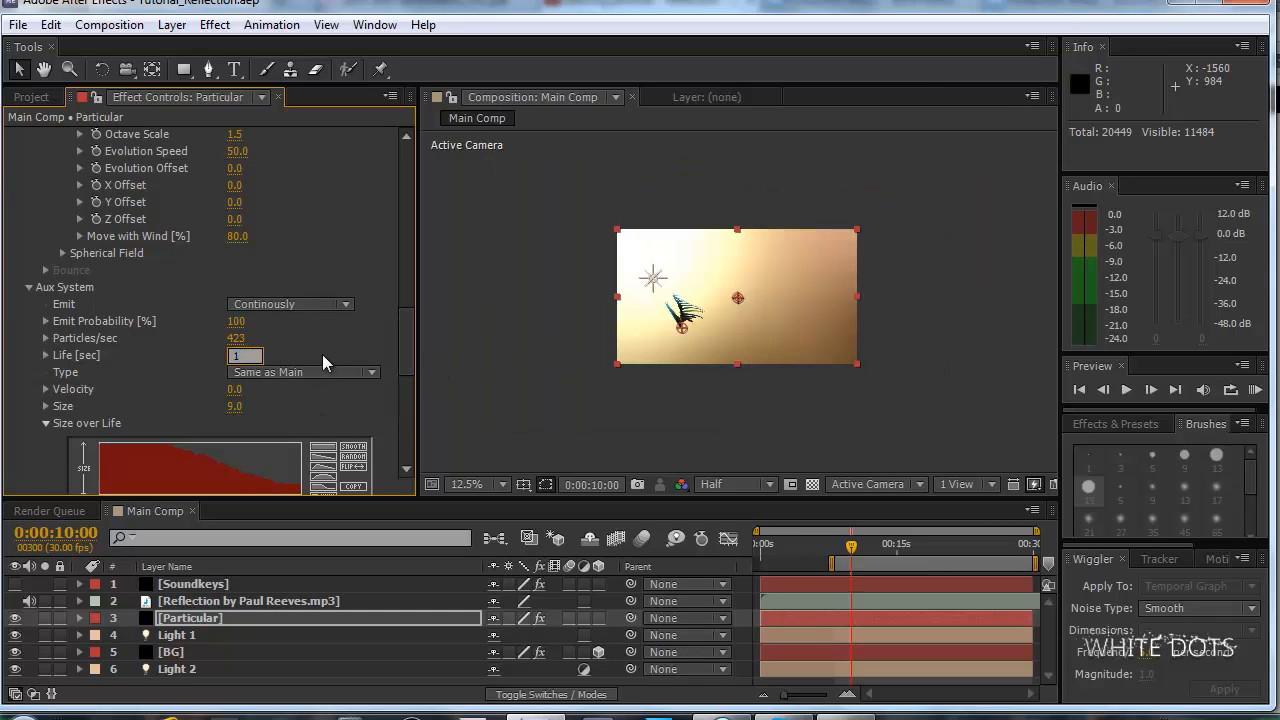
{"action": "key", "text": "Return"}
{"action": "scroll", "coordinate": [466, 357], "scroll_direction": "up", "scroll_amount": 1}
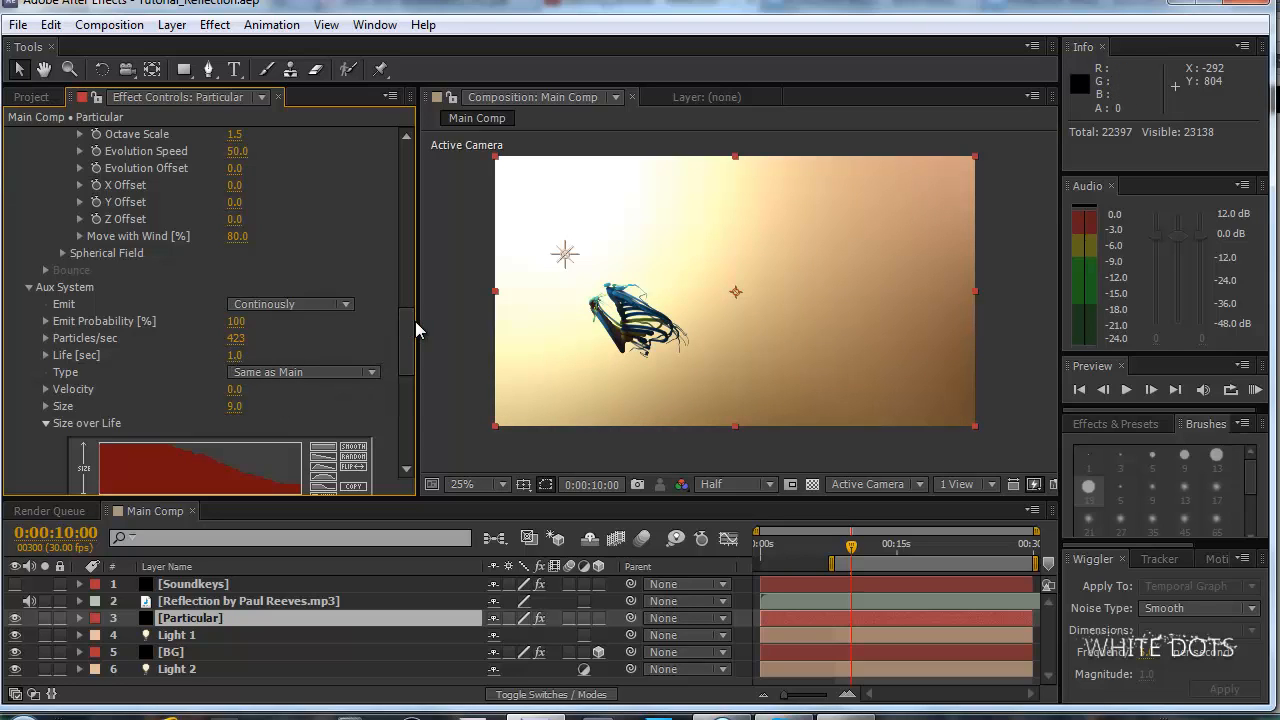
Set the main Particle Life of the Particular effect to 3 seconds.
{"action": "left_click_drag", "start_coordinate": [413, 321], "coordinate": [390, 221]}
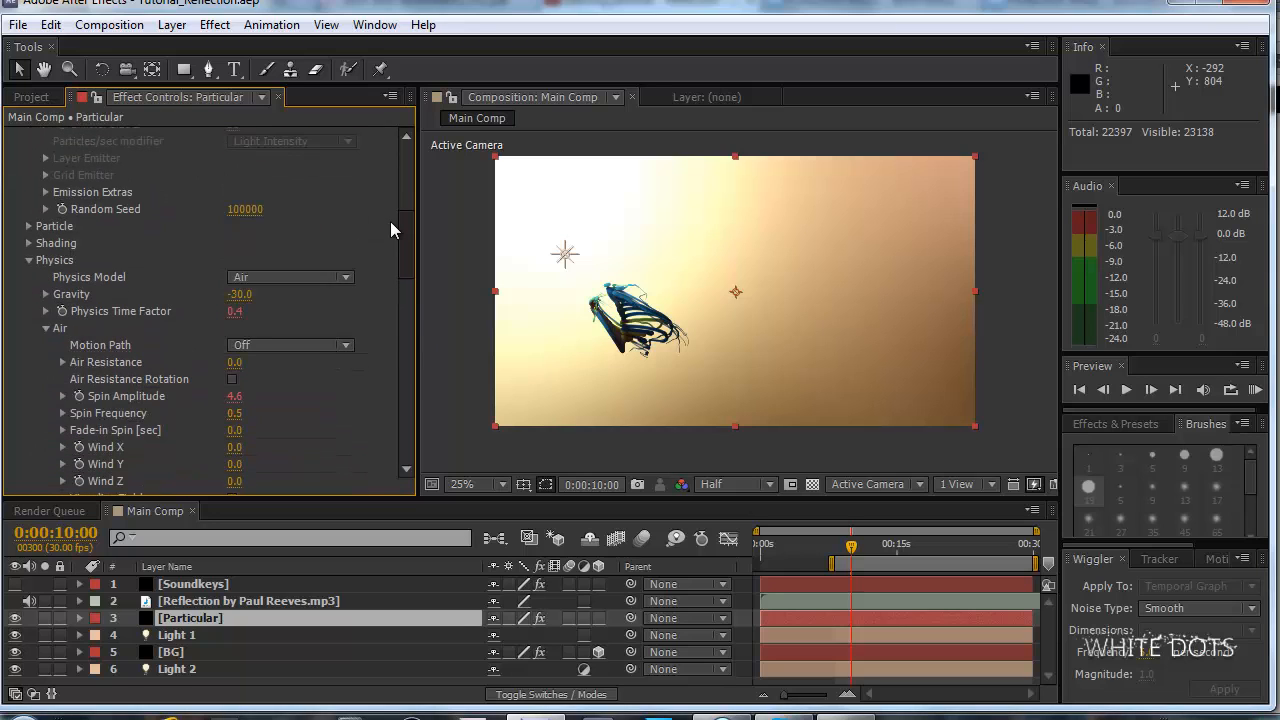
{"action": "left_click", "coordinate": [29, 228]}
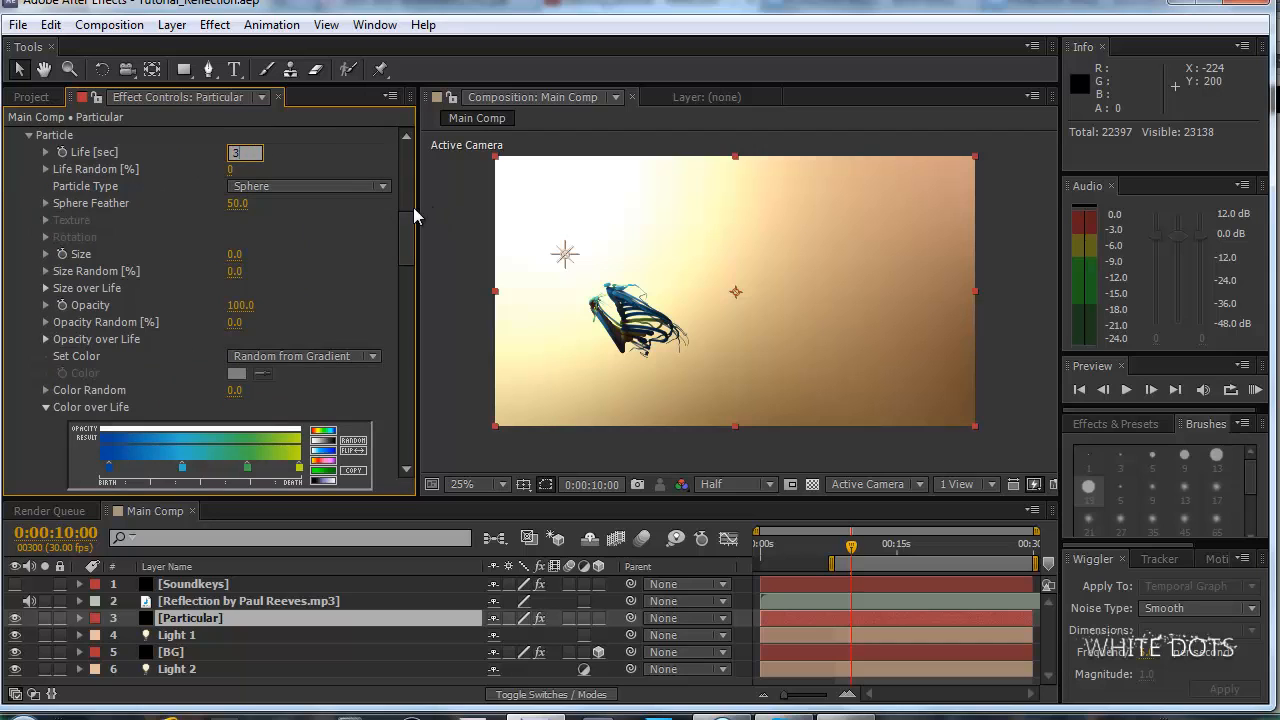
{"action": "key", "text": "Return"}
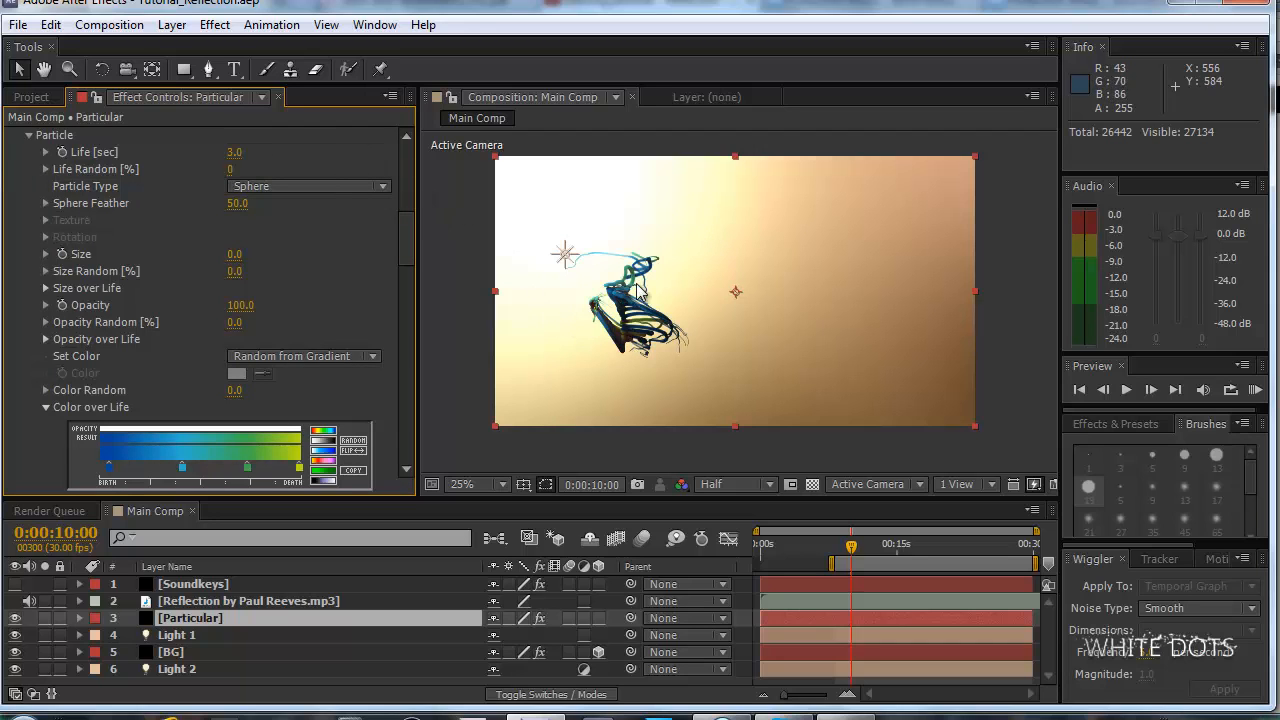
Reduce the Aux System Size to 7, settle on 6, and preview the particle animation.
{"action": "left_click_drag", "start_coordinate": [411, 231], "coordinate": [420, 383]}
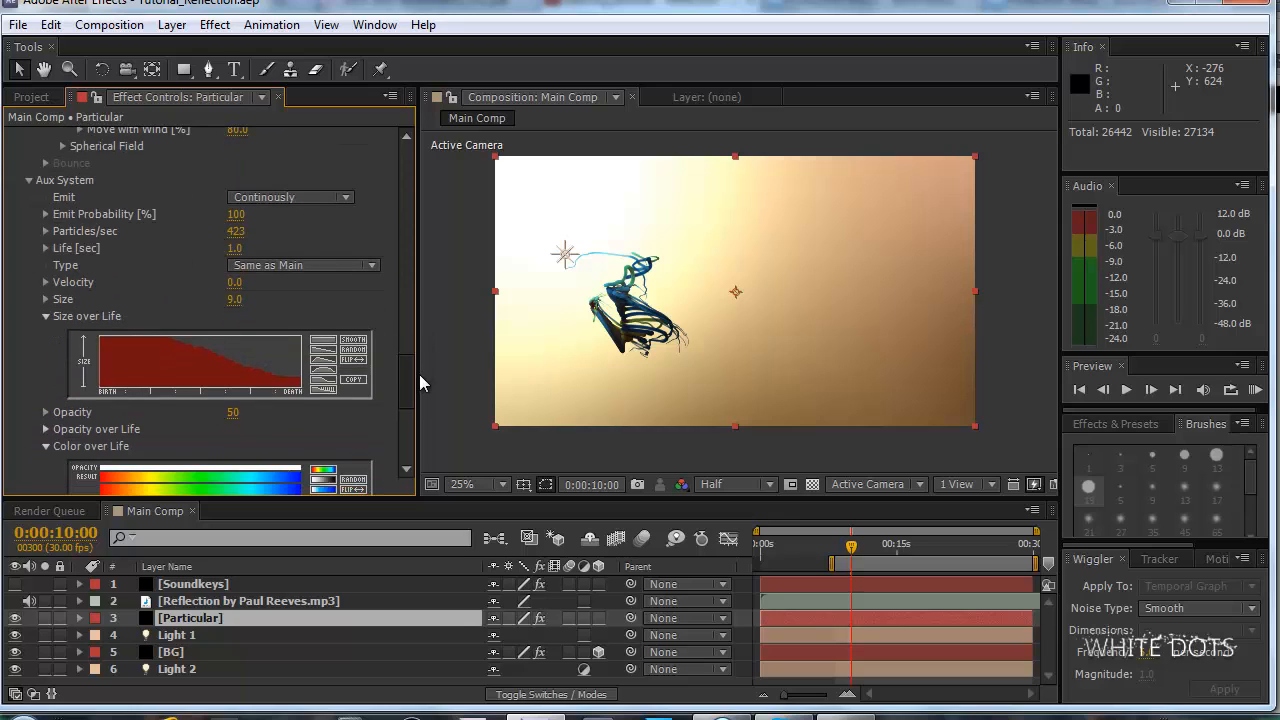
{"action": "left_click", "coordinate": [236, 301]}
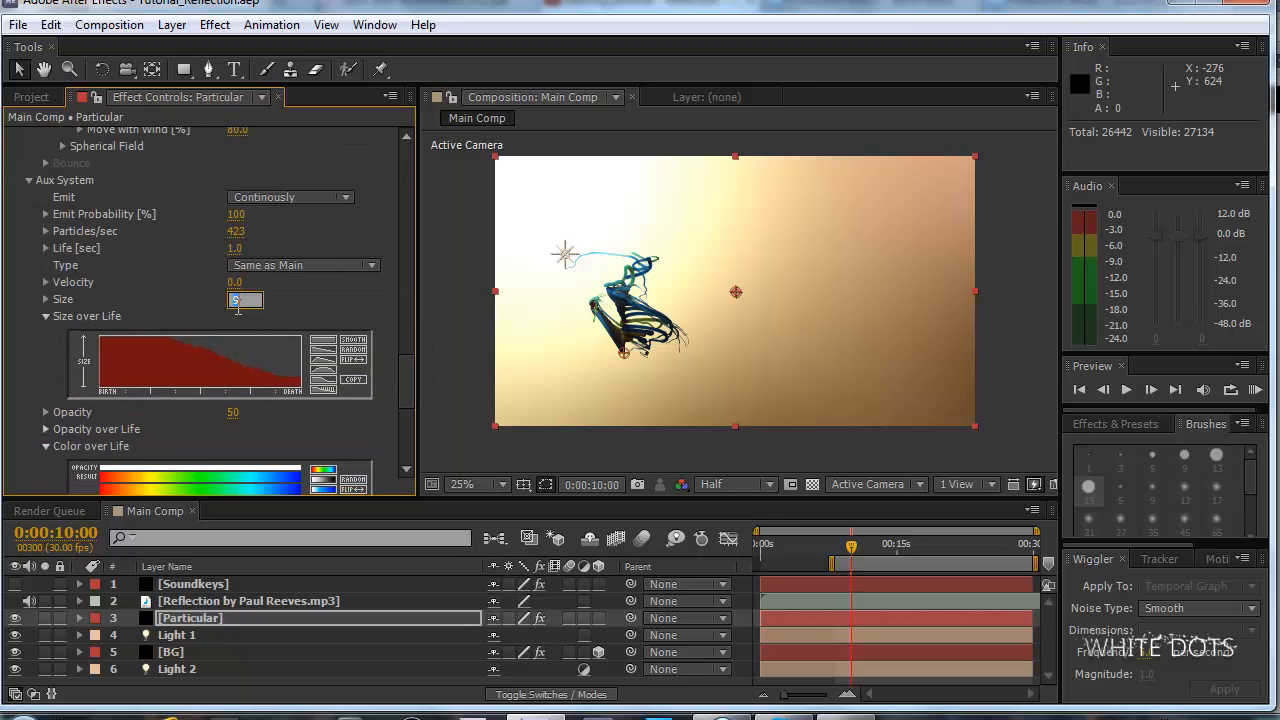
{"action": "type", "text": "7"}
{"action": "key", "text": "Return"}
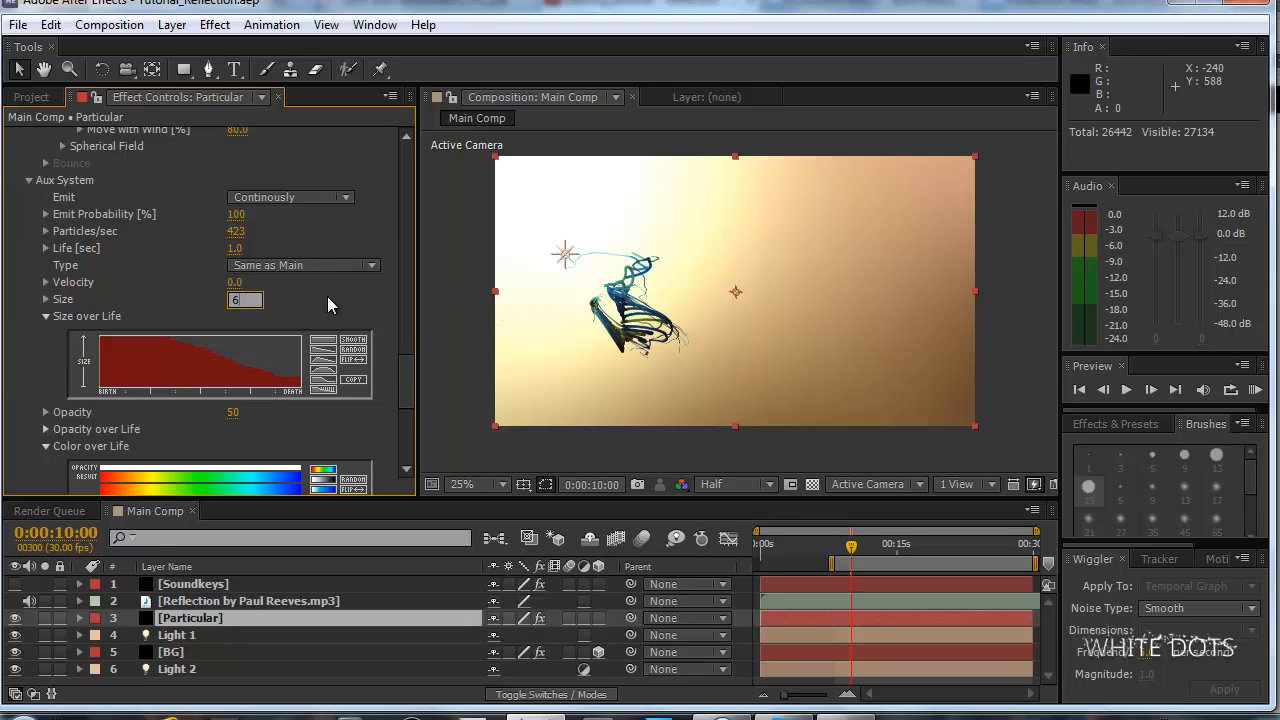
{"action": "type", "text": "6"}
{"action": "key", "text": "Return"}
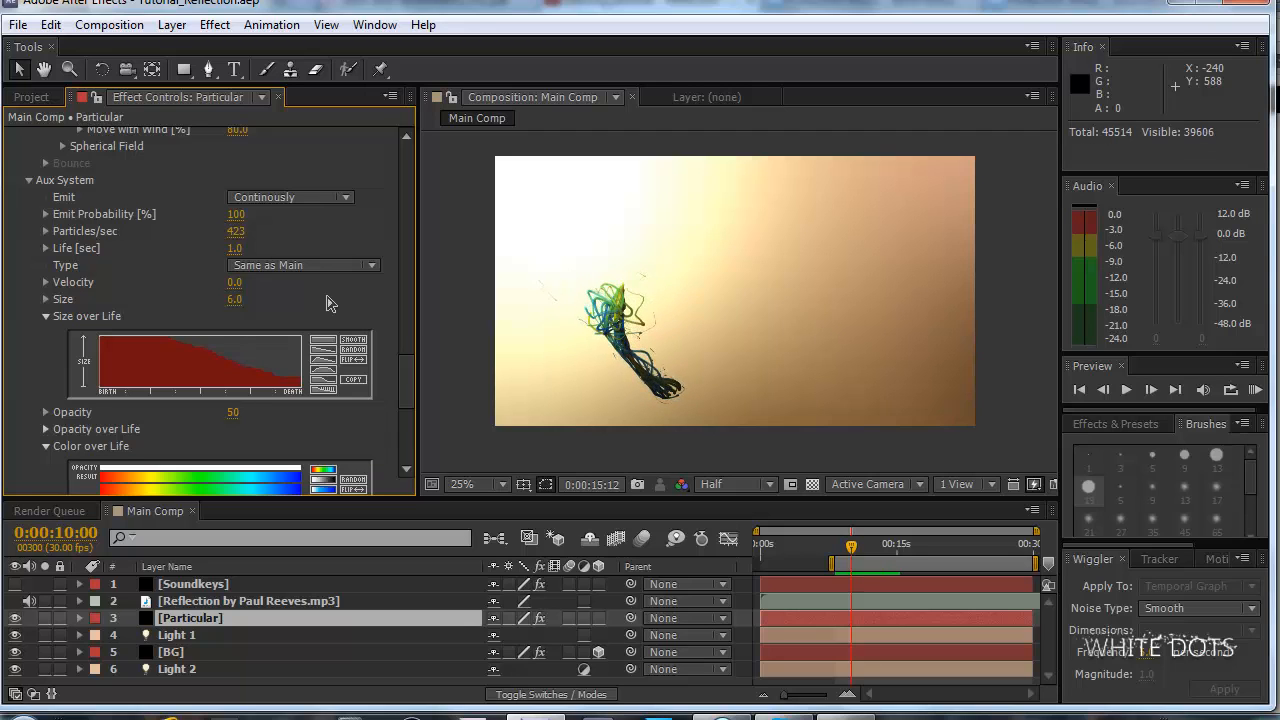
{"action": "key", "text": "space"}
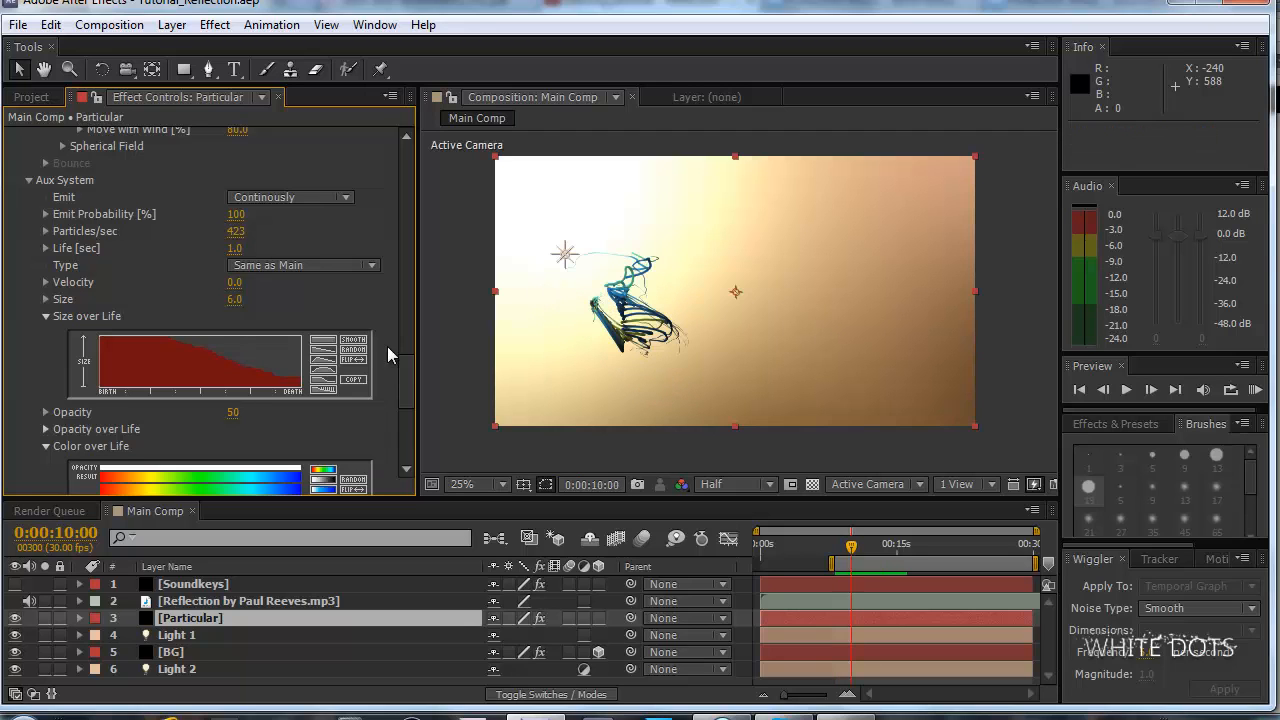
Set the Turbulence Field Scale of the Particular effect to 5 and preview the animation.
{"action": "left_click_drag", "start_coordinate": [407, 380], "coordinate": [405, 327]}
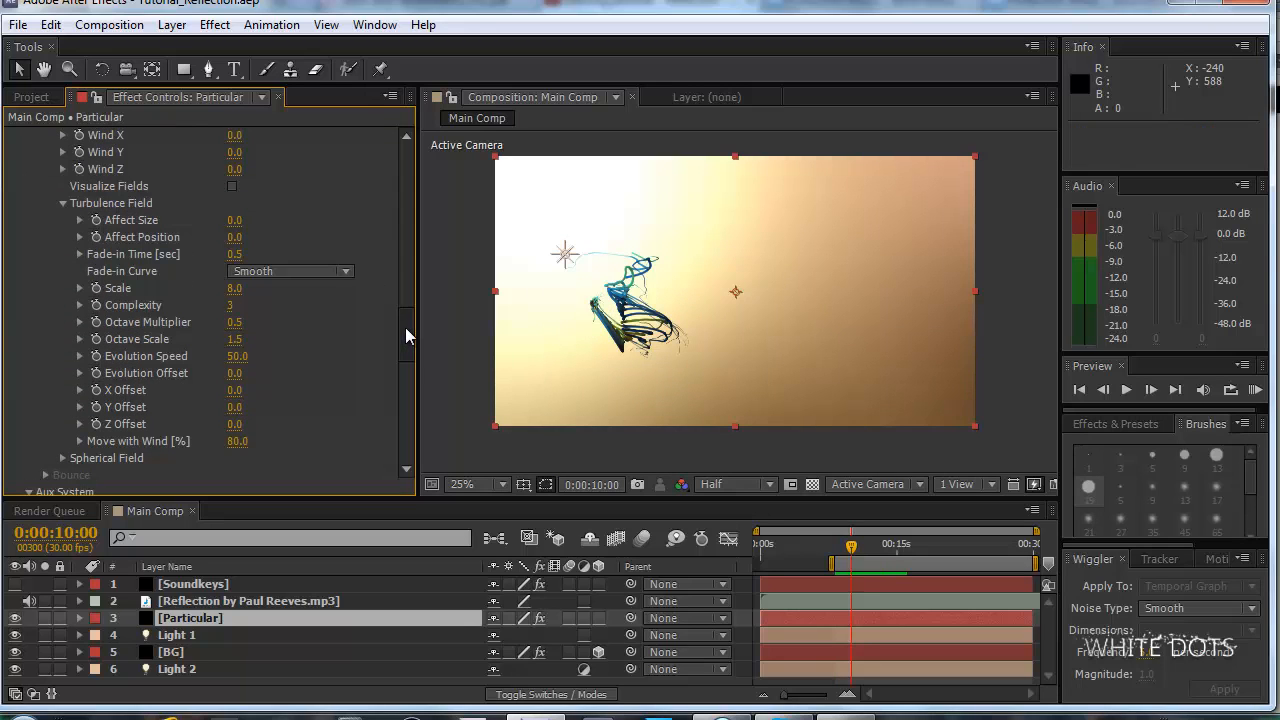
{"action": "left_click", "coordinate": [240, 288]}
{"action": "type", "text": "5"}
{"action": "key", "text": "Return"}
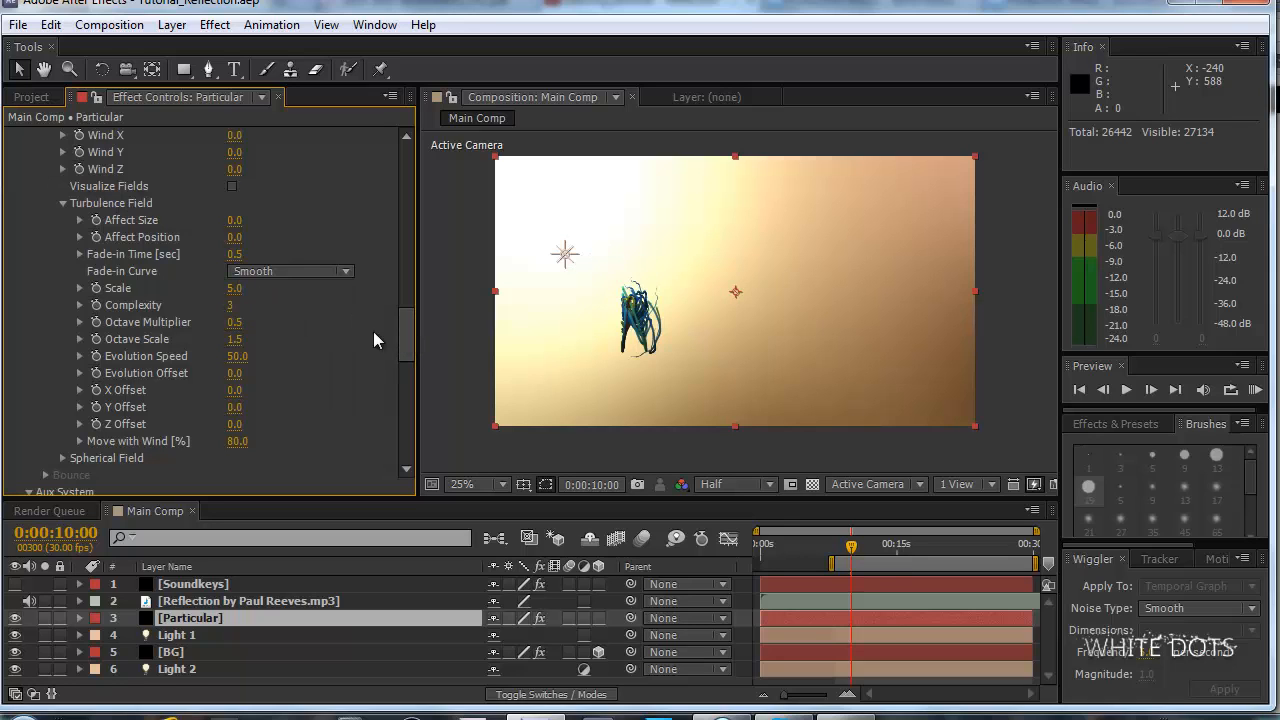
{"action": "key", "text": "KP_0"}
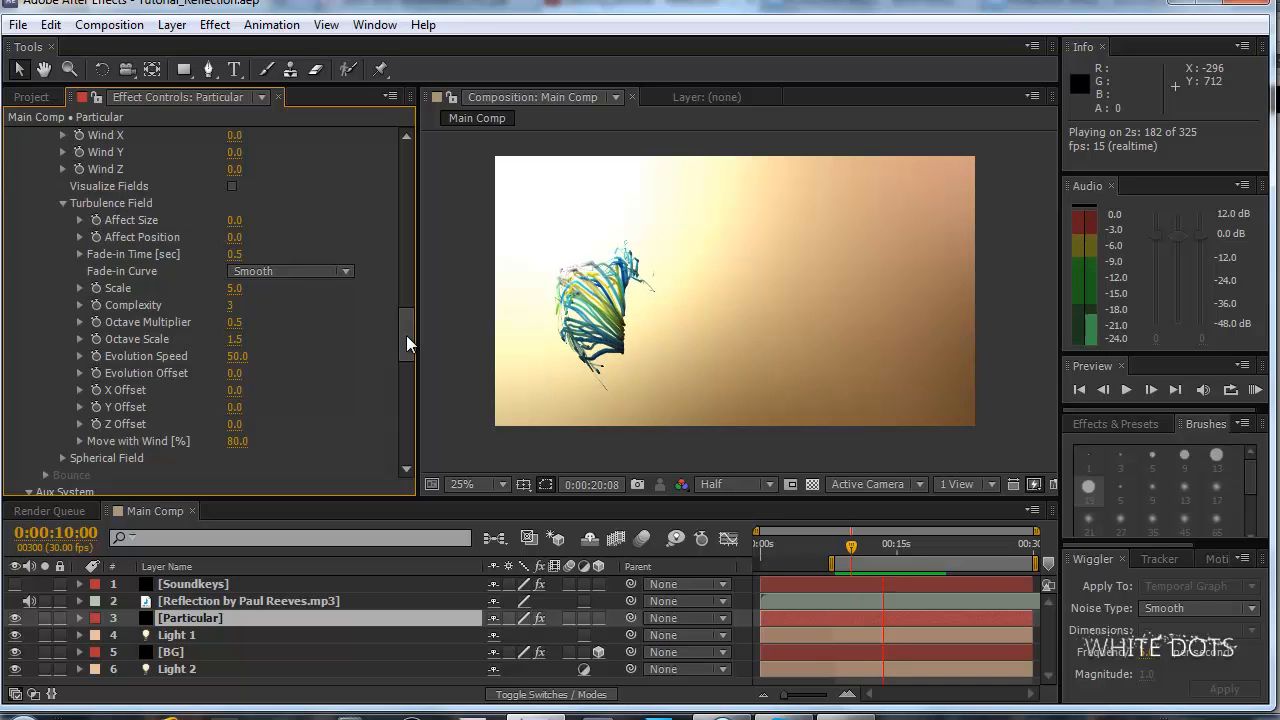
Stop the preview and apply a Curves color correction effect to the BG layer.
{"action": "key", "text": "space"}
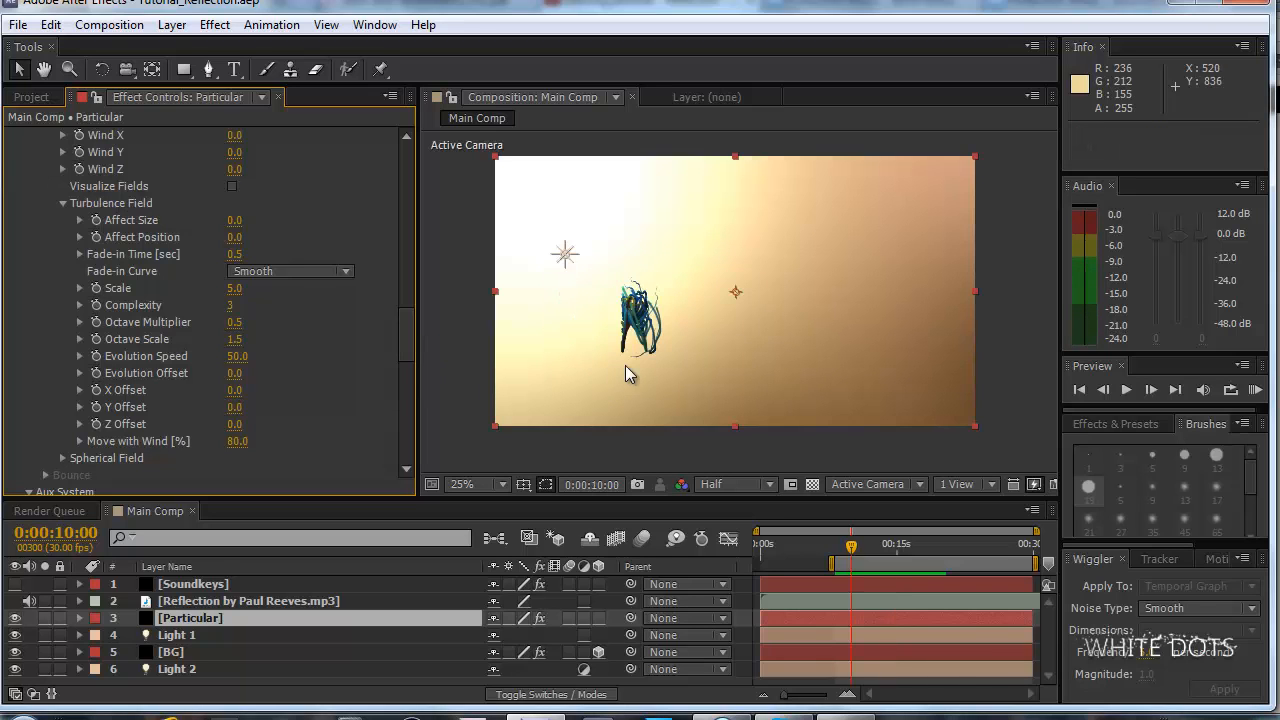
{"action": "left_click", "coordinate": [193, 655]}
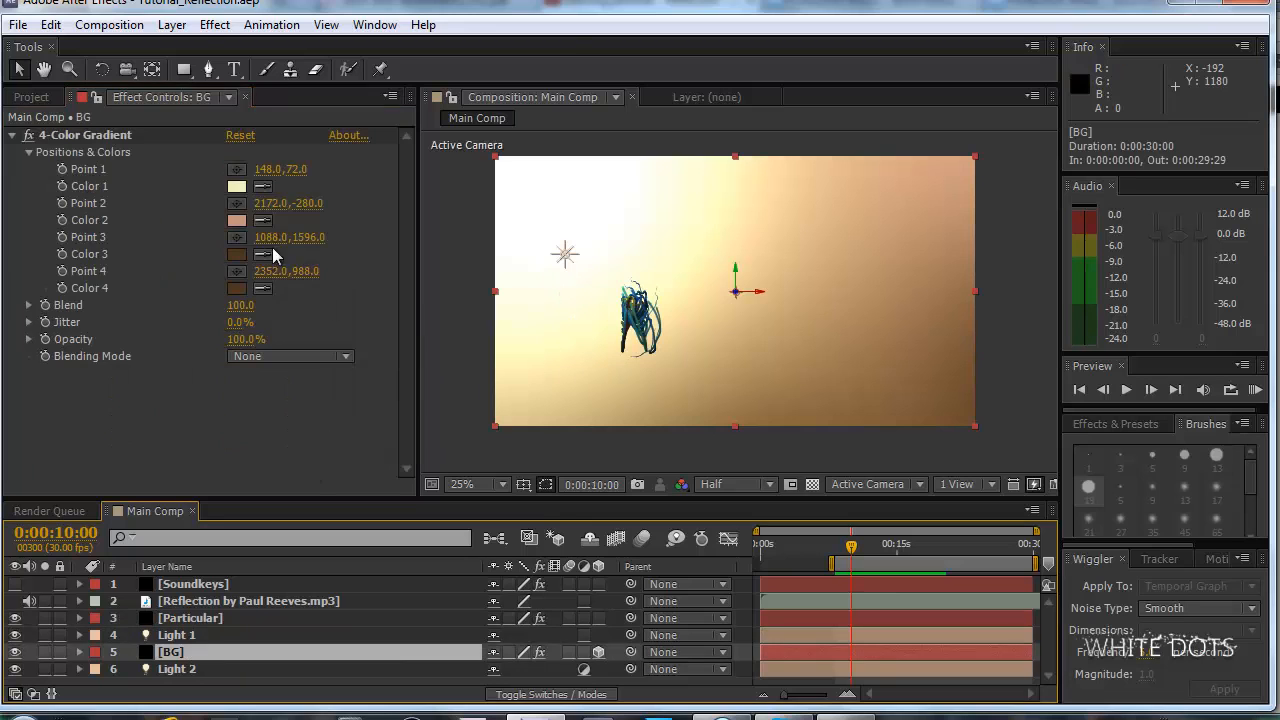
{"action": "left_click", "coordinate": [214, 24]}
{"action": "mouse_move", "coordinate": [300, 195]}
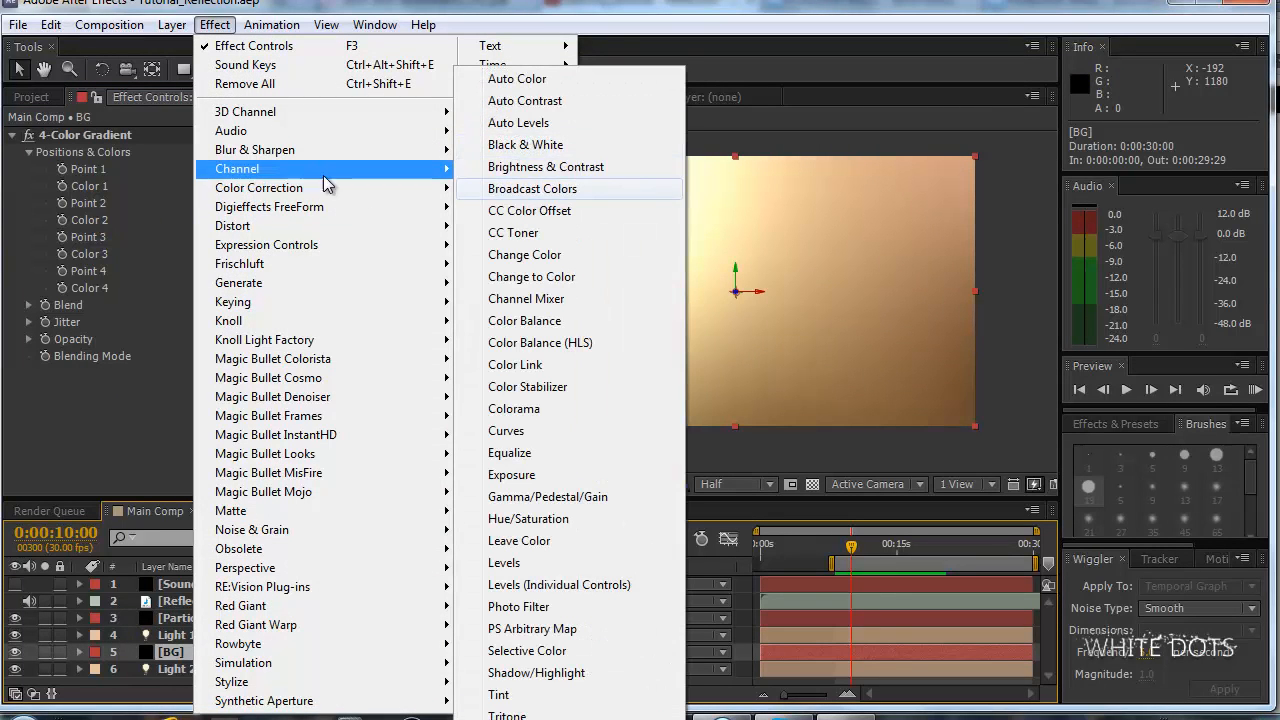
{"action": "mouse_move", "coordinate": [338, 211]}
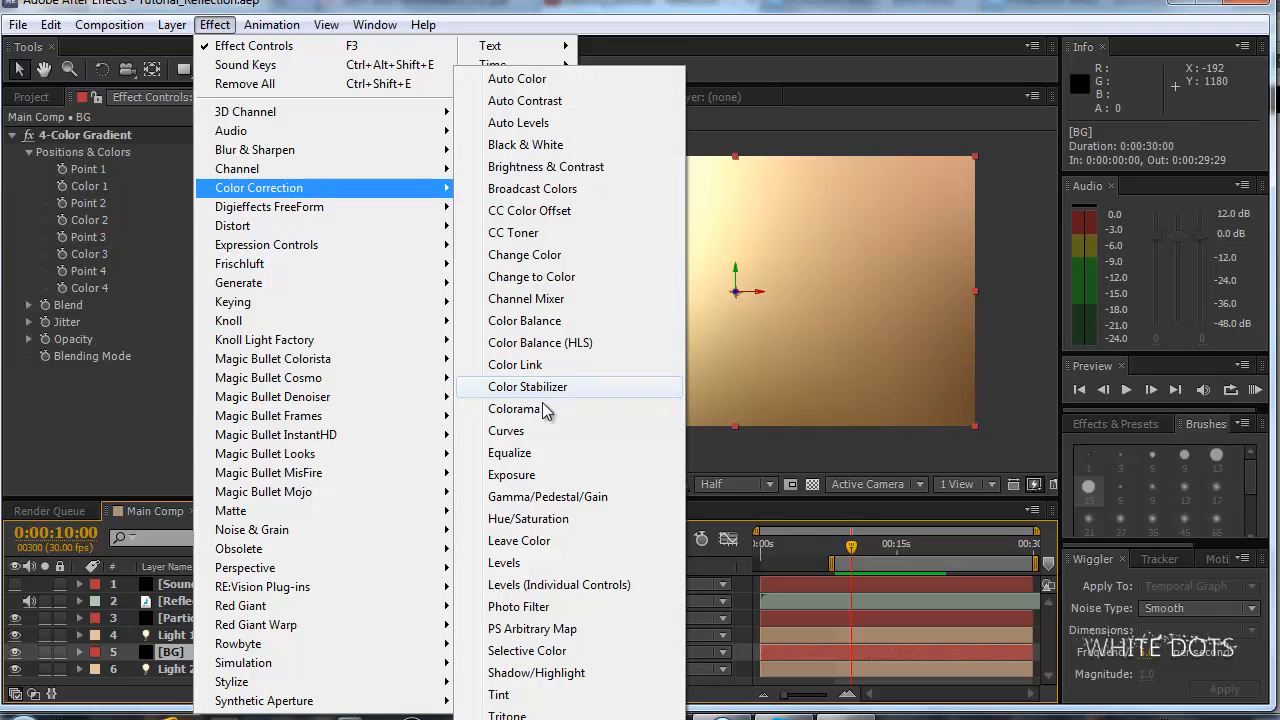
{"action": "left_click", "coordinate": [535, 430]}
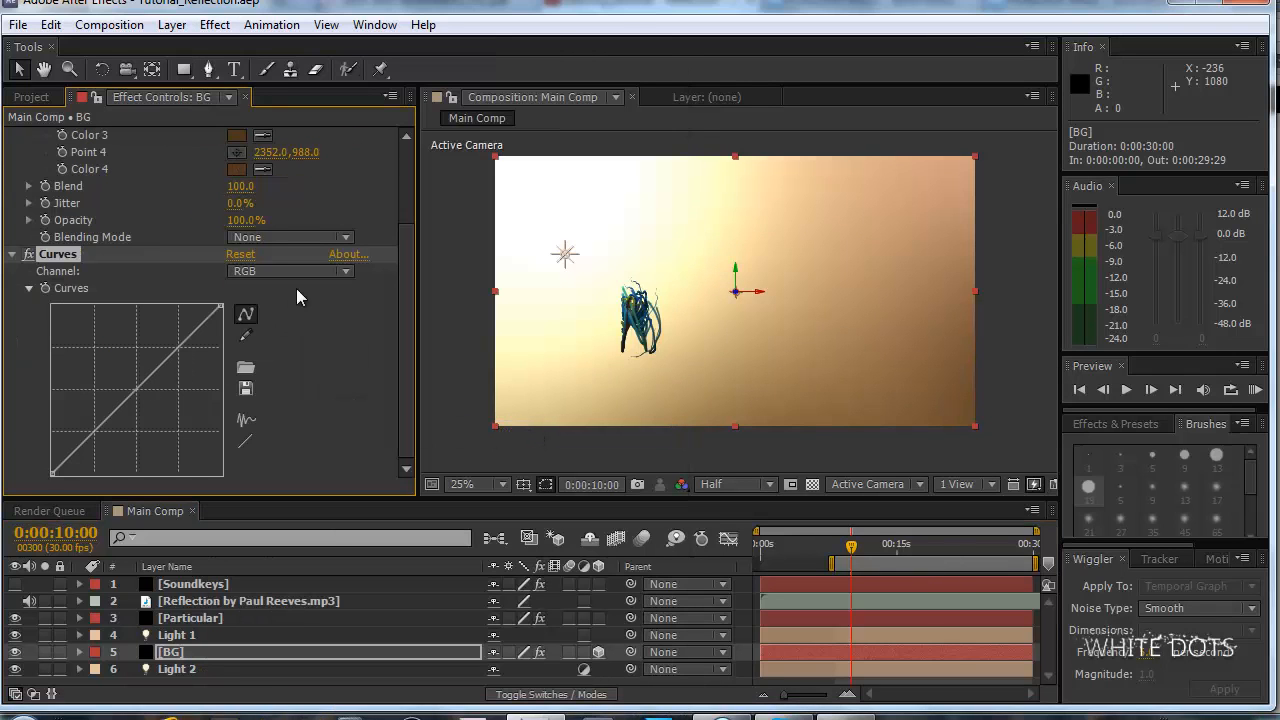
In the BG layer's Curves effect, raise the midtones of the Blue channel slightly.
{"action": "left_click", "coordinate": [323, 270]}
{"action": "left_click", "coordinate": [306, 356]}
{"action": "left_click_drag", "start_coordinate": [132, 391], "coordinate": [128, 381]}
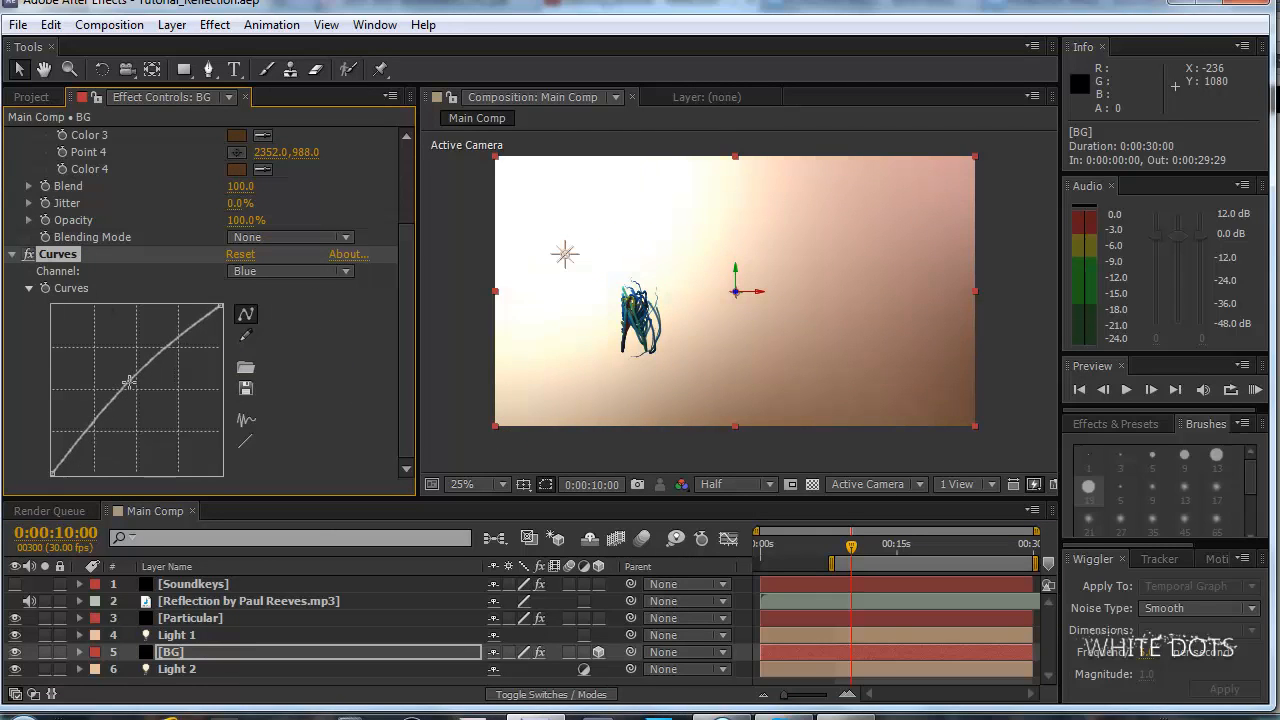
In the BG layer's Curves effect, lower the midtones of the Red channel.
{"action": "scroll", "coordinate": [641, 385], "scroll_direction": "down", "scroll_amount": 1}
{"action": "scroll", "coordinate": [641, 385], "scroll_direction": "up", "scroll_amount": 1}
{"action": "left_click", "coordinate": [286, 271]}
{"action": "left_click", "coordinate": [272, 315]}
{"action": "left_click_drag", "start_coordinate": [146, 377], "coordinate": [146, 398]}
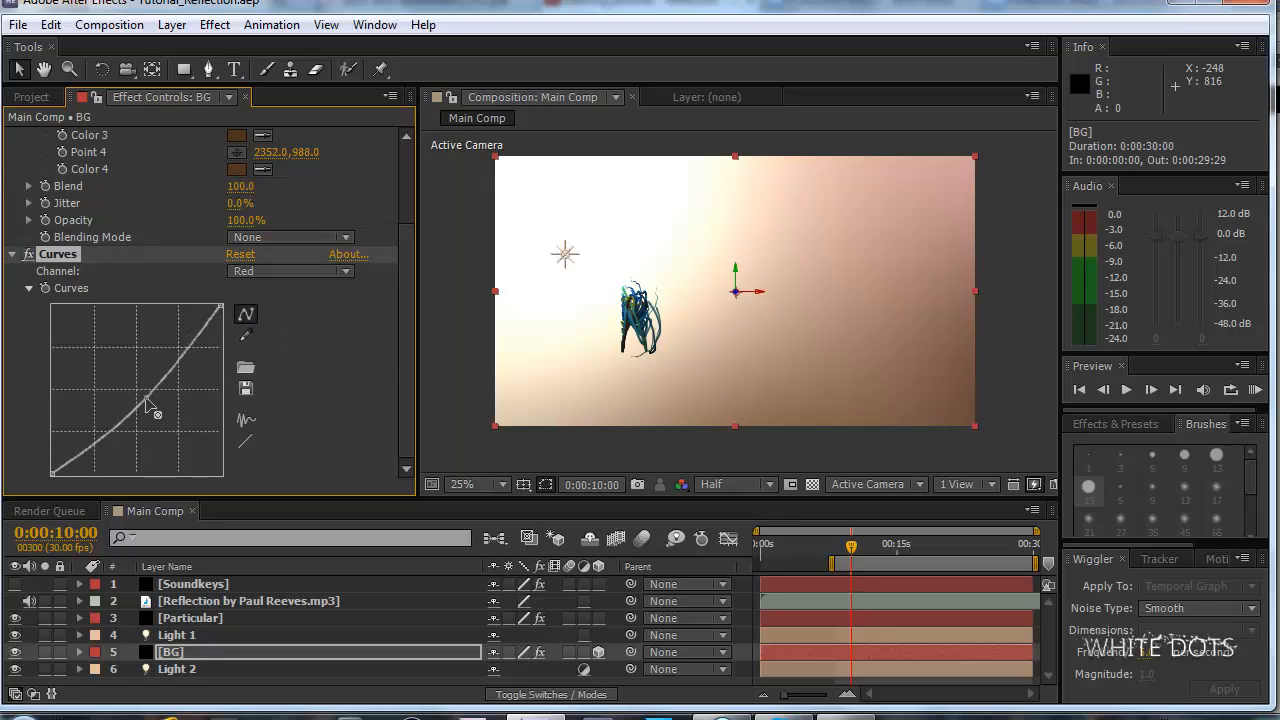
At 0:00:17:17, raise the midtones of the Green channel curve slightly, and turn off and collapse the Curves effect.
{"action": "left_click_drag", "start_coordinate": [888, 545], "coordinate": [930, 545]}
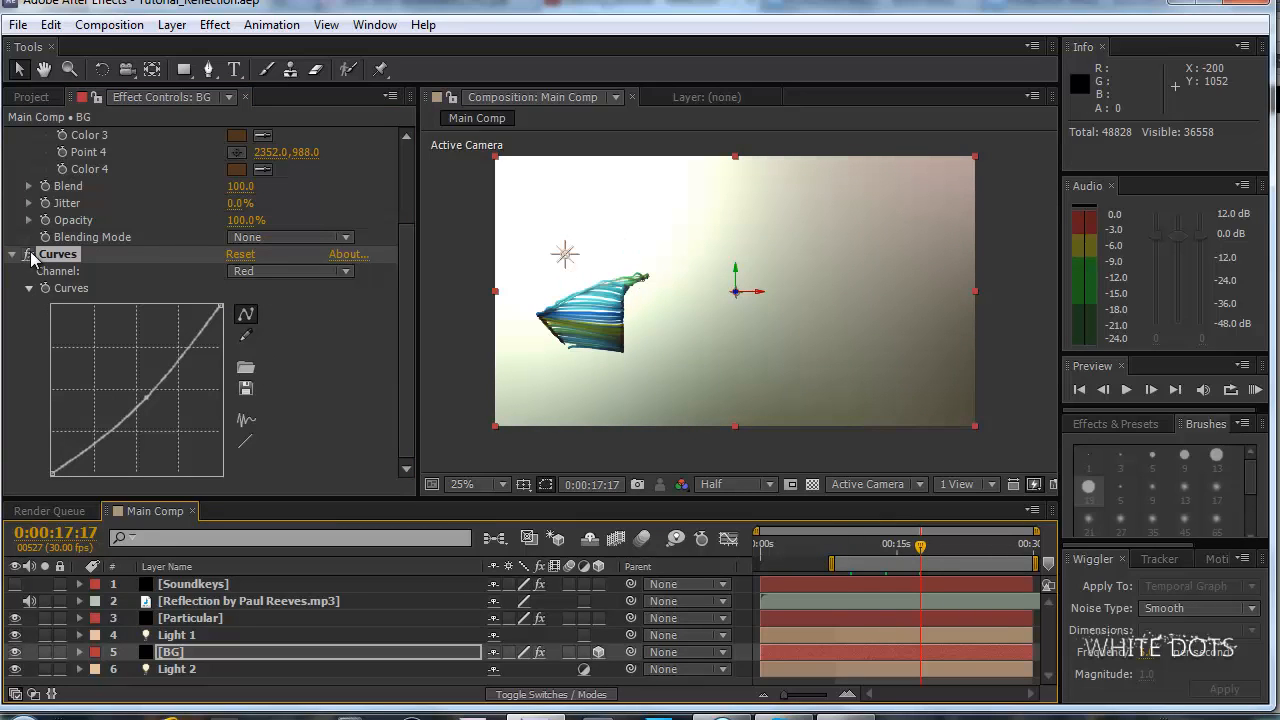
{"action": "left_click", "coordinate": [298, 268]}
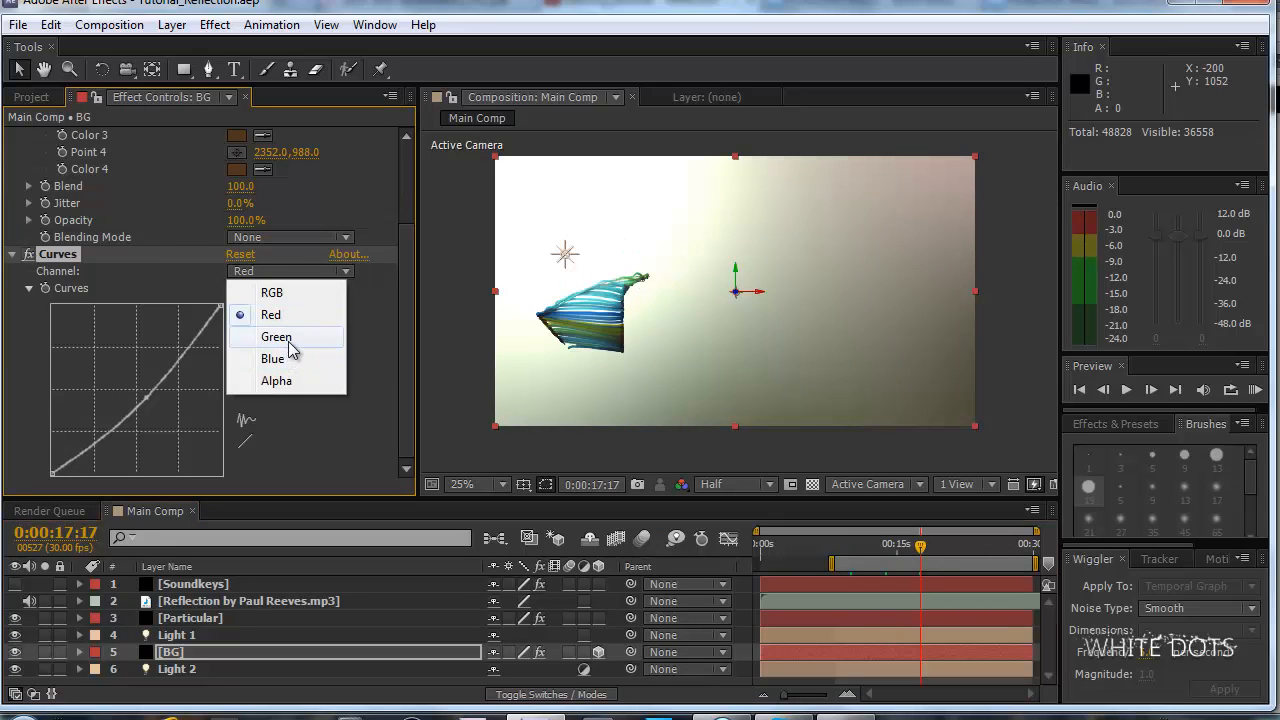
{"action": "left_click", "coordinate": [292, 337]}
{"action": "mouse_move", "coordinate": [135, 391]}
{"action": "left_mouse_down"}
{"action": "mouse_move", "coordinate": [150, 406]}
{"action": "mouse_move", "coordinate": [130, 387]}
{"action": "left_mouse_up"}
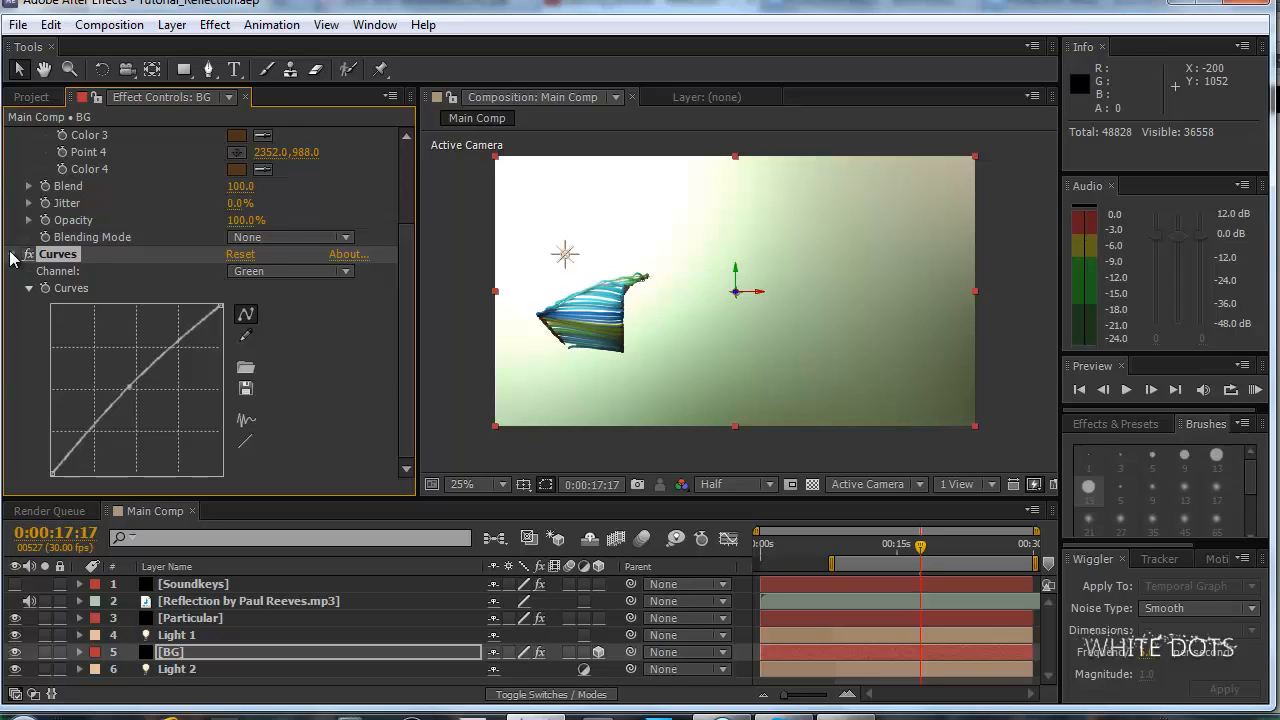
{"action": "left_click", "coordinate": [12, 254]}
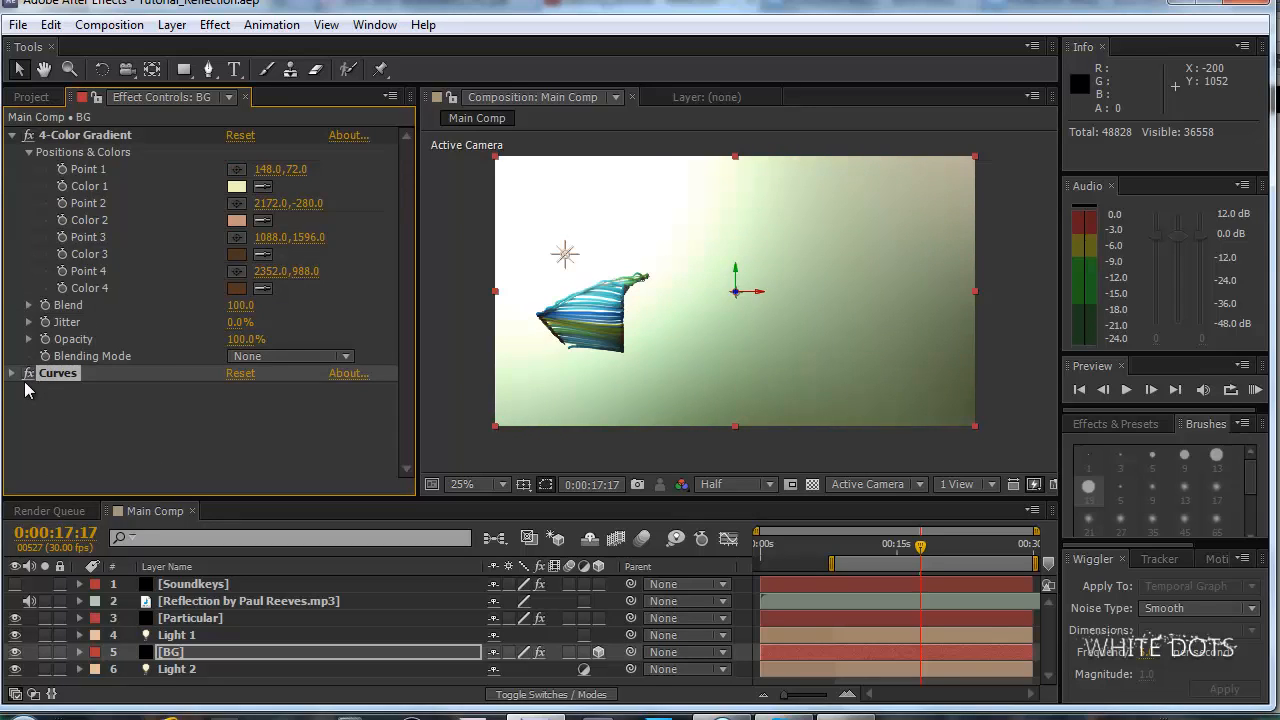
Change the light blue stop of the Particular layer's Color over Life gradient to orange CF5429 and preview the animation.
{"action": "left_click", "coordinate": [215, 618]}
{"action": "left_click_drag", "start_coordinate": [400, 181], "coordinate": [300, 284]}
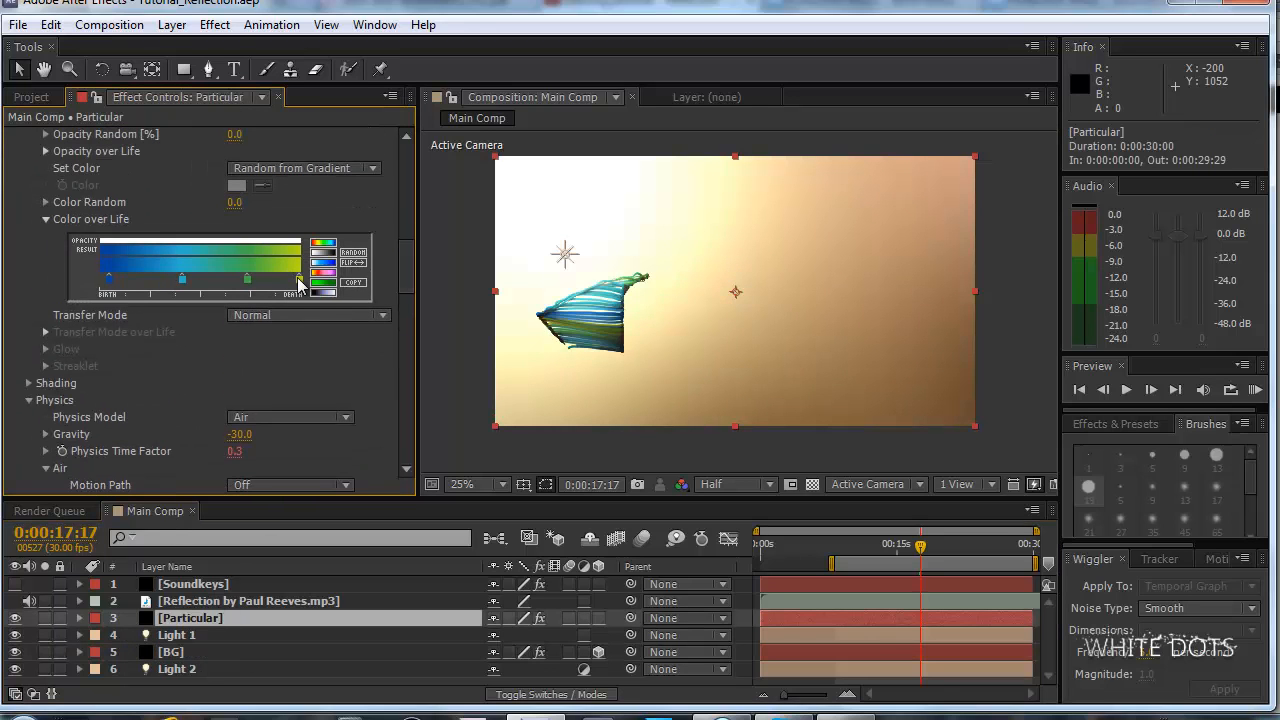
{"action": "double_click", "coordinate": [184, 279]}
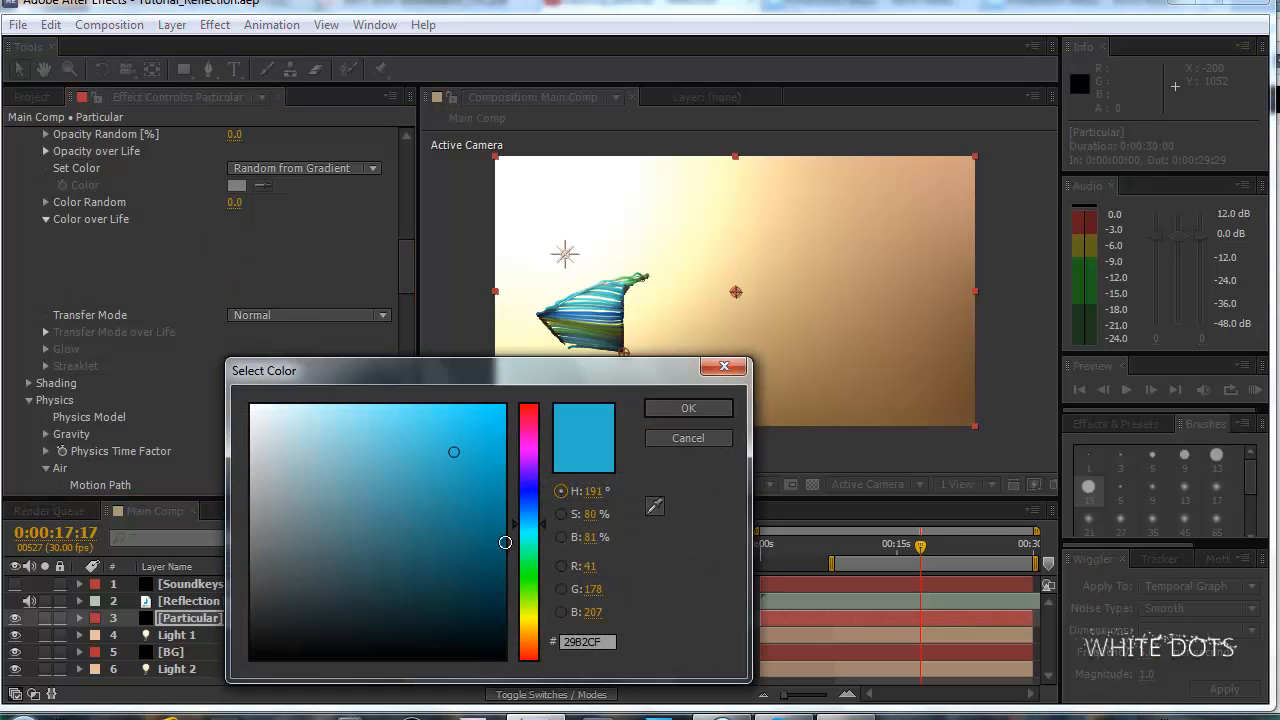
{"action": "left_click_drag", "start_coordinate": [528, 532], "coordinate": [532, 655]}
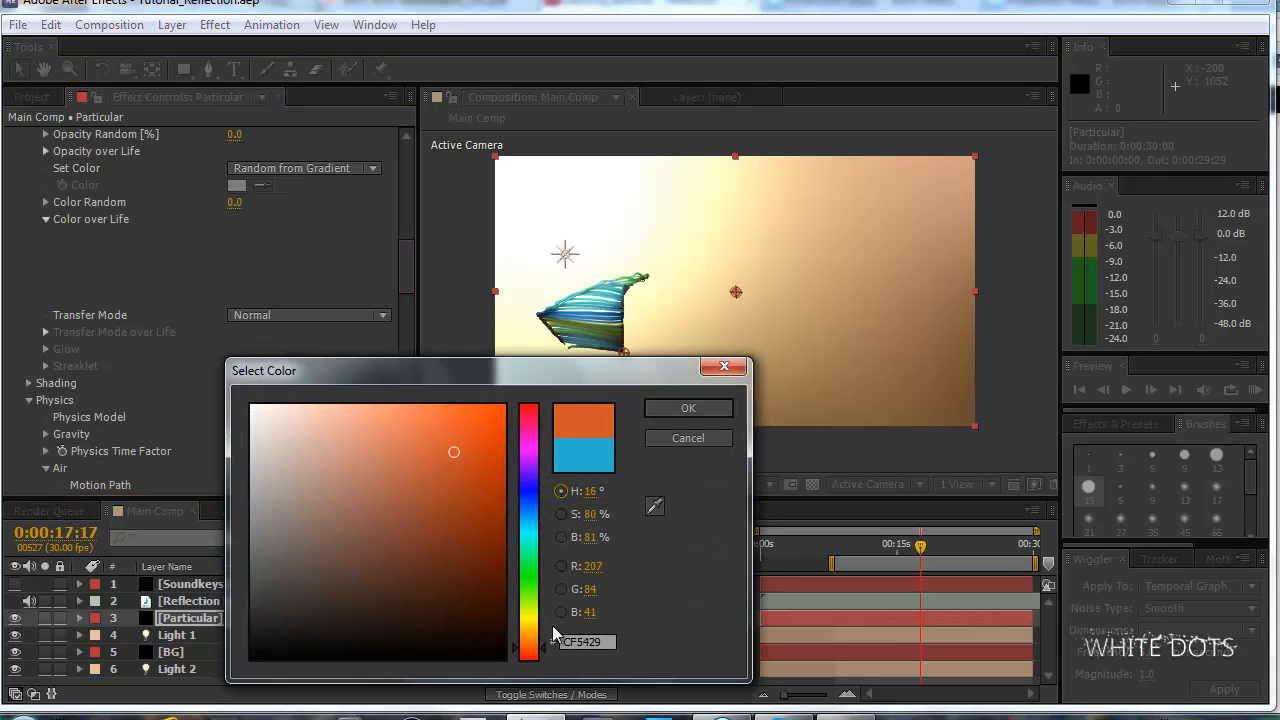
{"action": "left_click", "coordinate": [693, 415]}
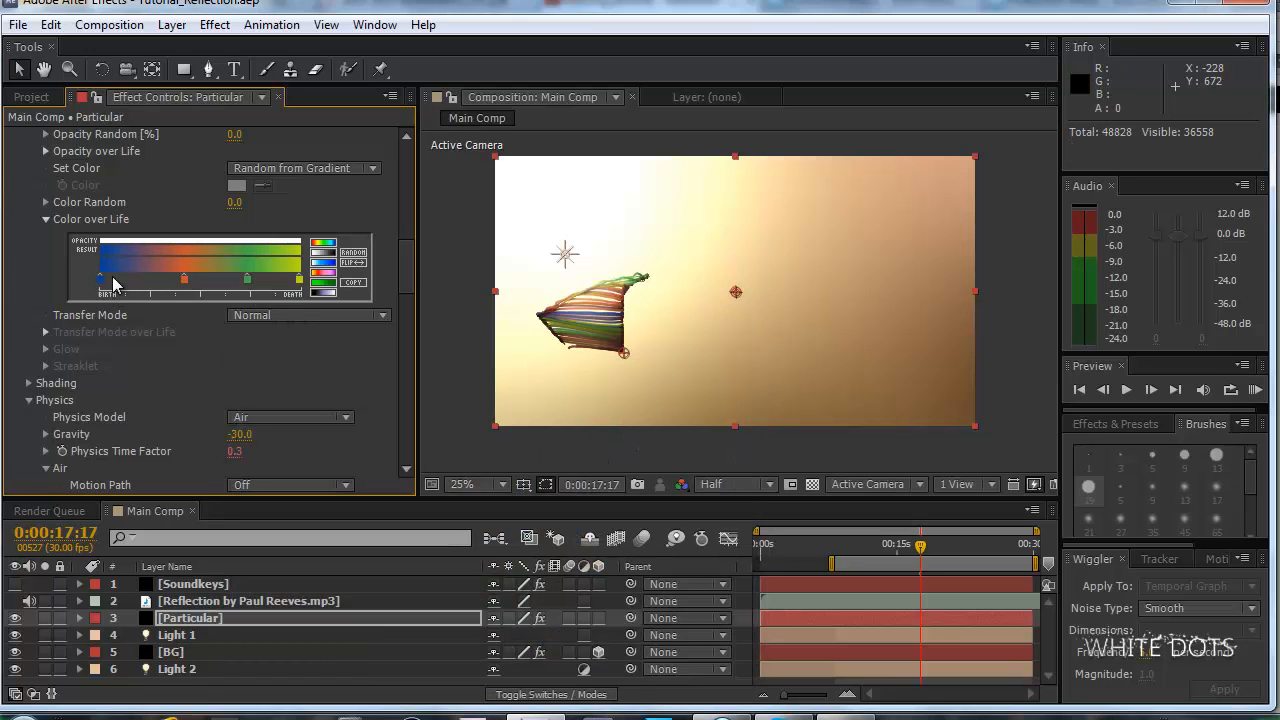
{"action": "key", "text": "KP_0"}
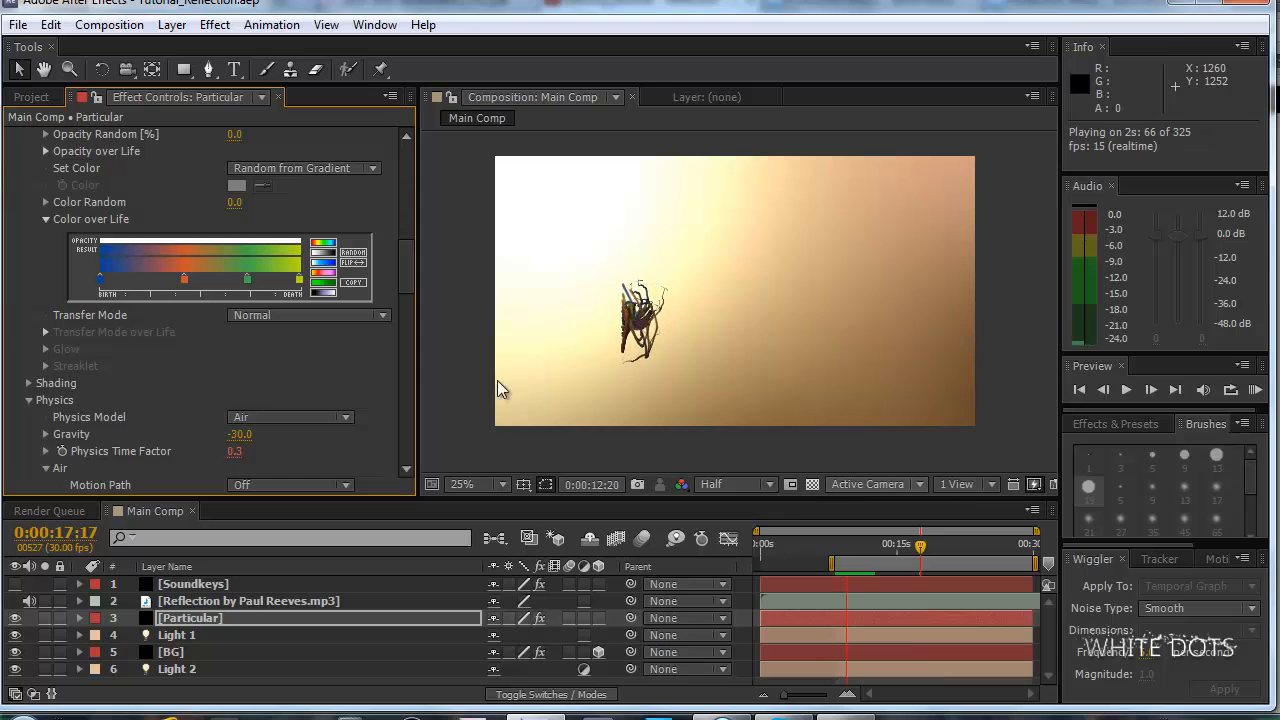
{"action": "key", "text": "space"}
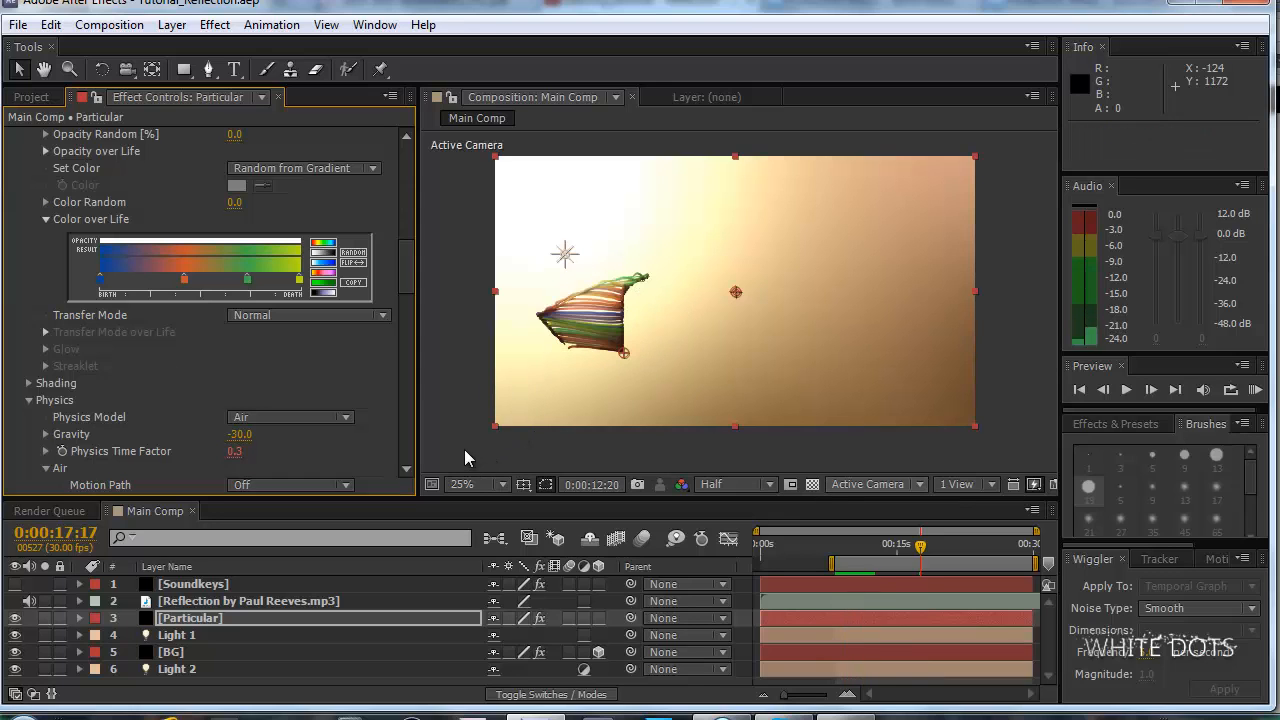
Remove the green stop from Particular's Color over Life gradient and save the project.
{"action": "left_click_drag", "start_coordinate": [248, 280], "coordinate": [255, 315]}
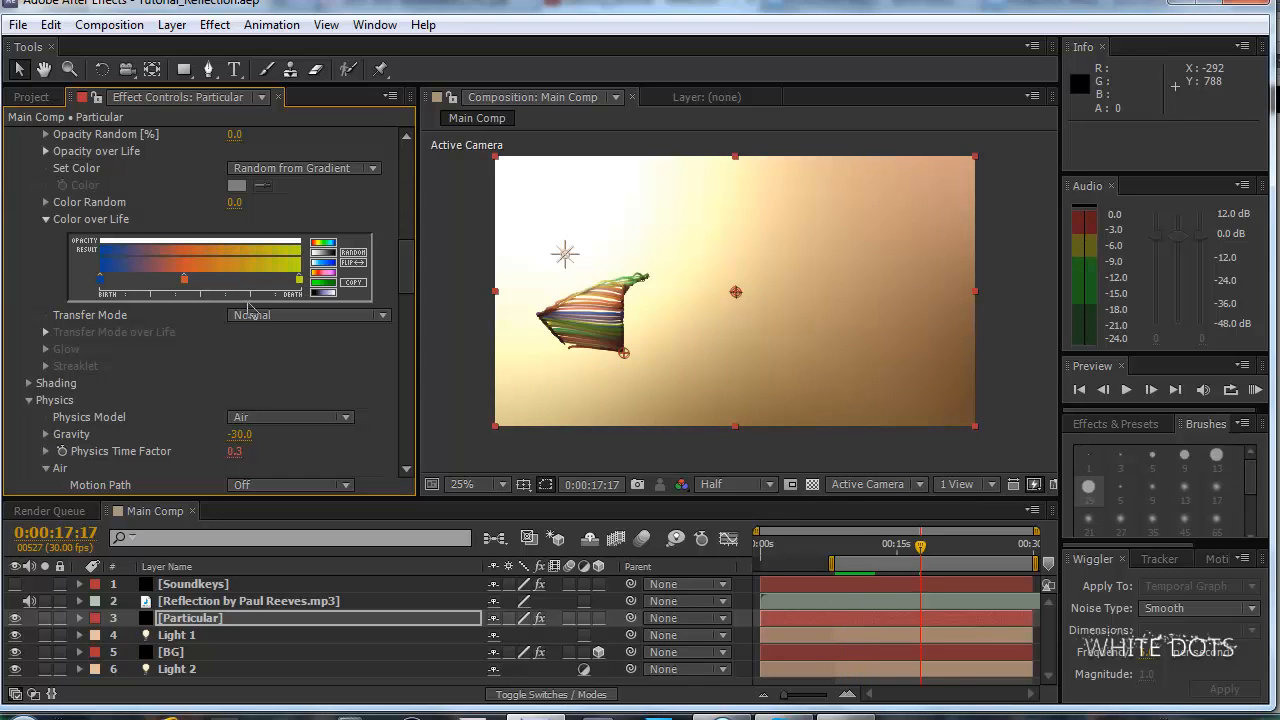
{"action": "key", "text": "space"}
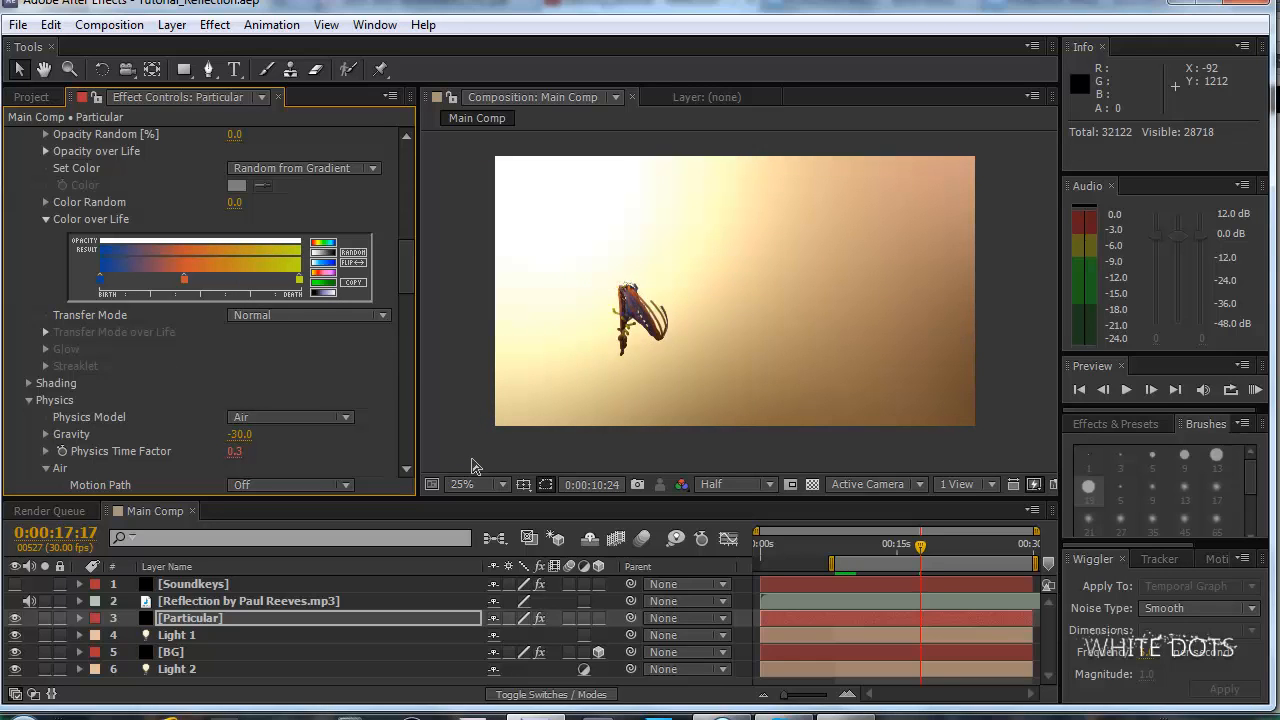
{"action": "key", "text": "space"}
{"action": "left_click", "coordinate": [248, 280]}
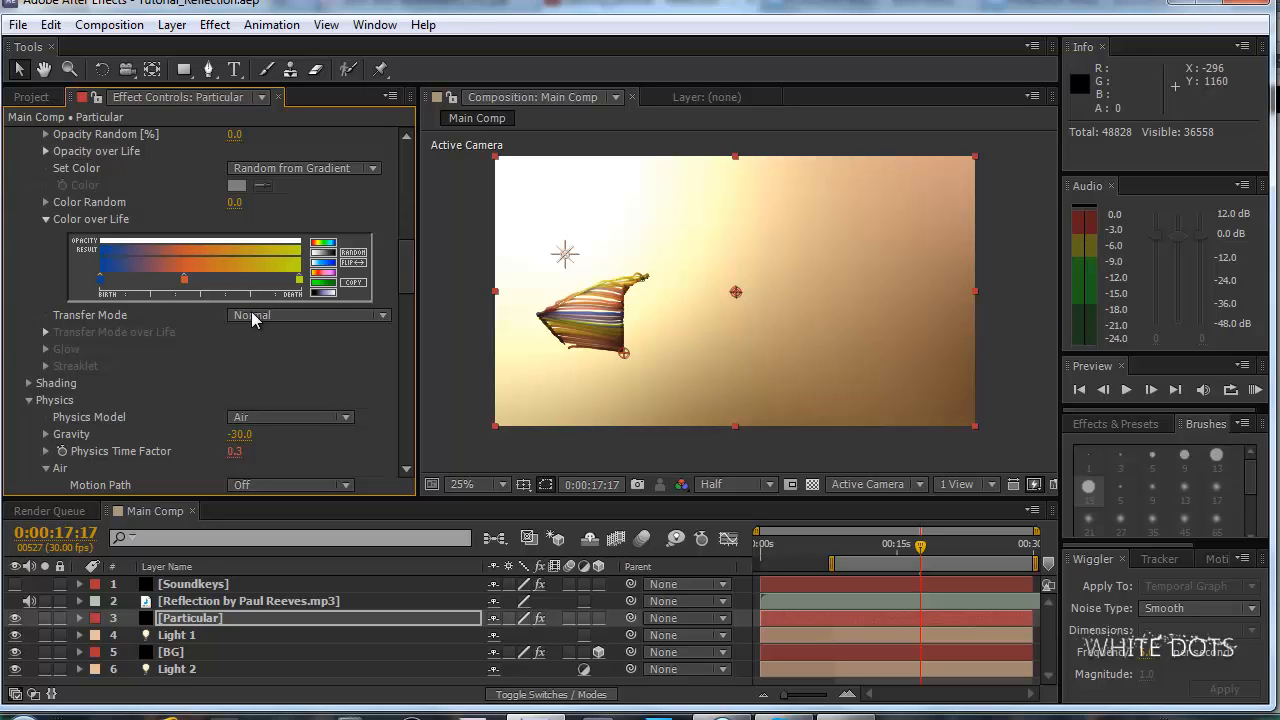
{"action": "left_click", "coordinate": [15, 25]}
{"action": "left_click", "coordinate": [30, 186]}
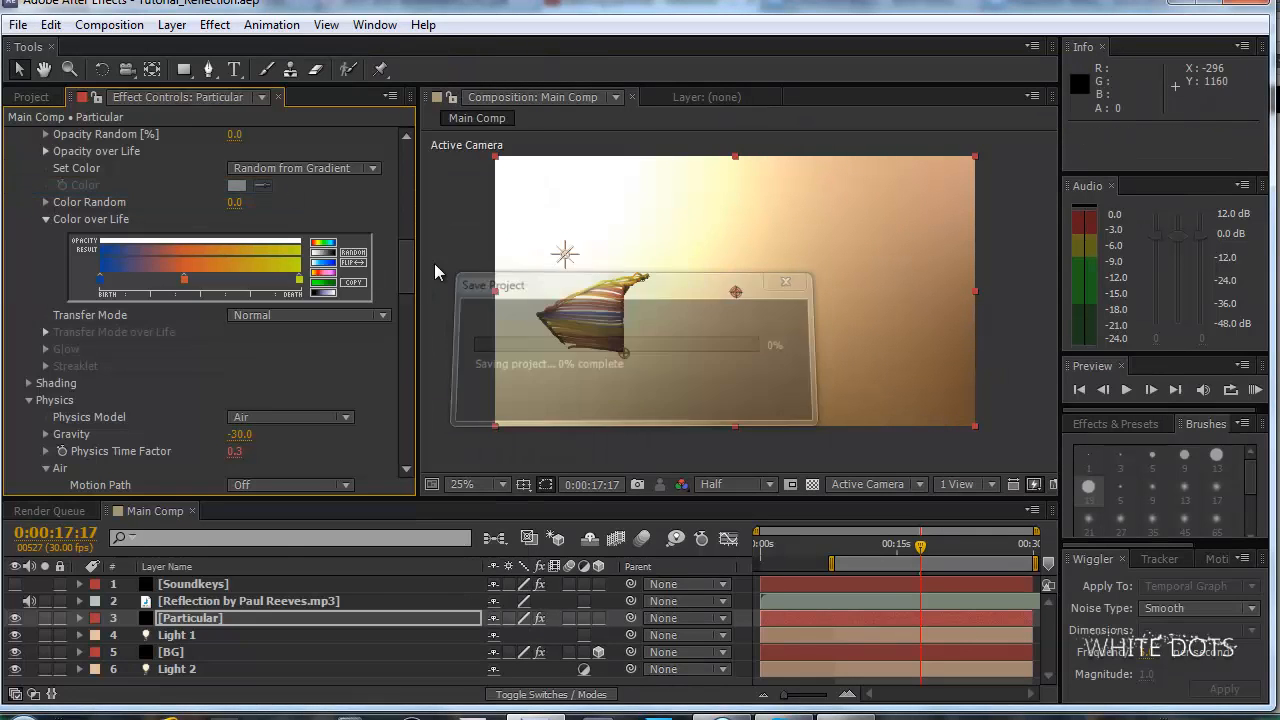
Extend the work area back to the composition's start and move the current time to 0:00:24:15.
{"action": "left_click", "coordinate": [887, 549]}
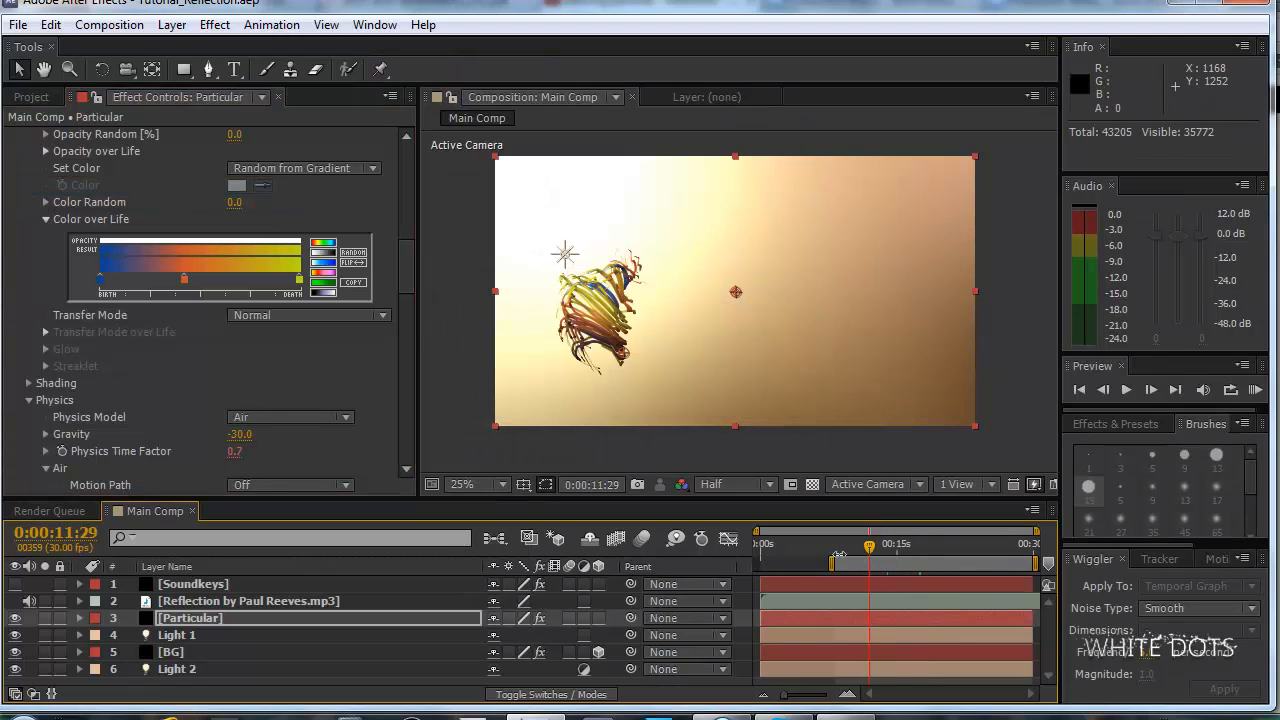
{"action": "left_click_drag", "start_coordinate": [832, 550], "coordinate": [984, 545]}
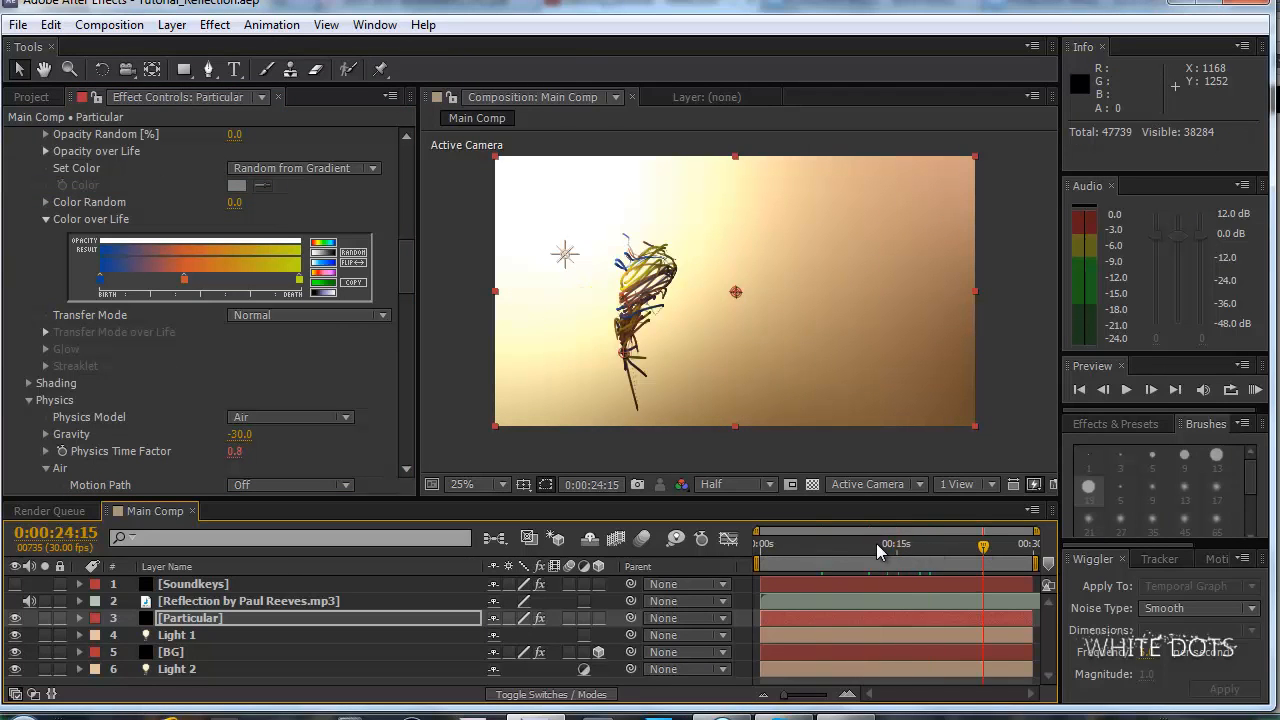
Switch to the browser and play the Dancing particles - Reflection reference video on YouTube, pausing it at 1:03.
{"action": "left_click", "coordinate": [723, 712]}
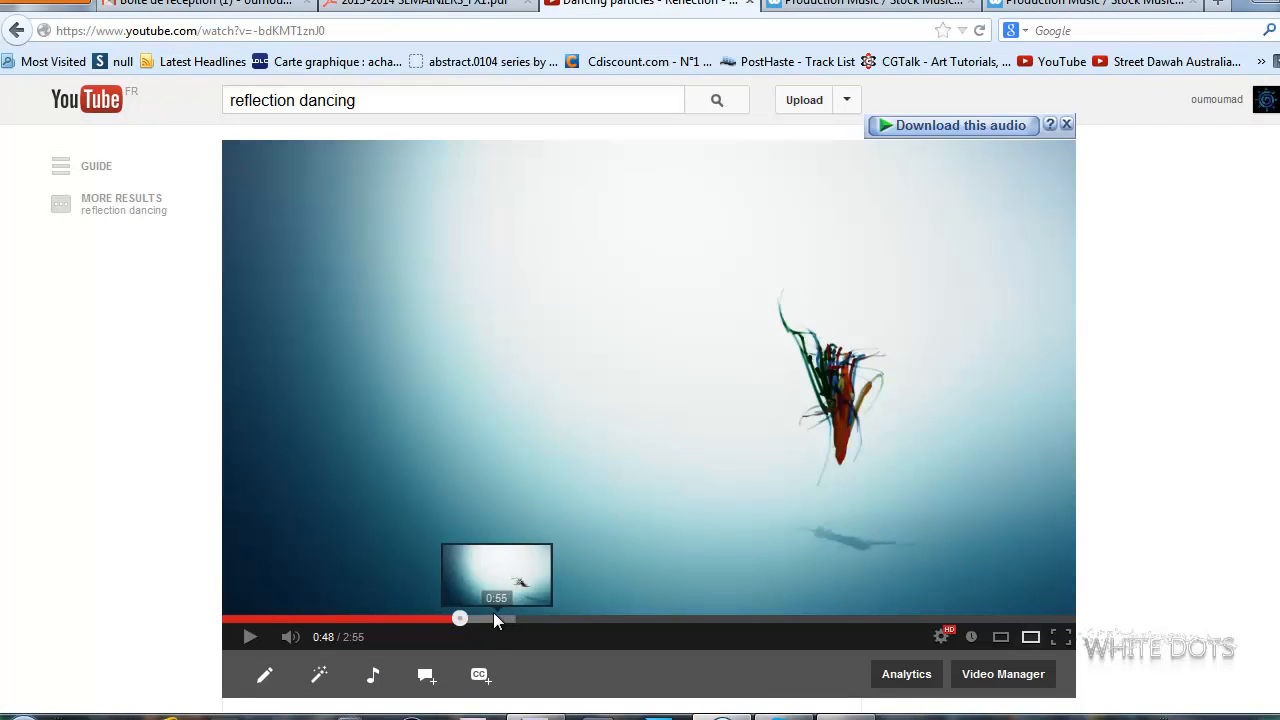
{"action": "left_click", "coordinate": [706, 562]}
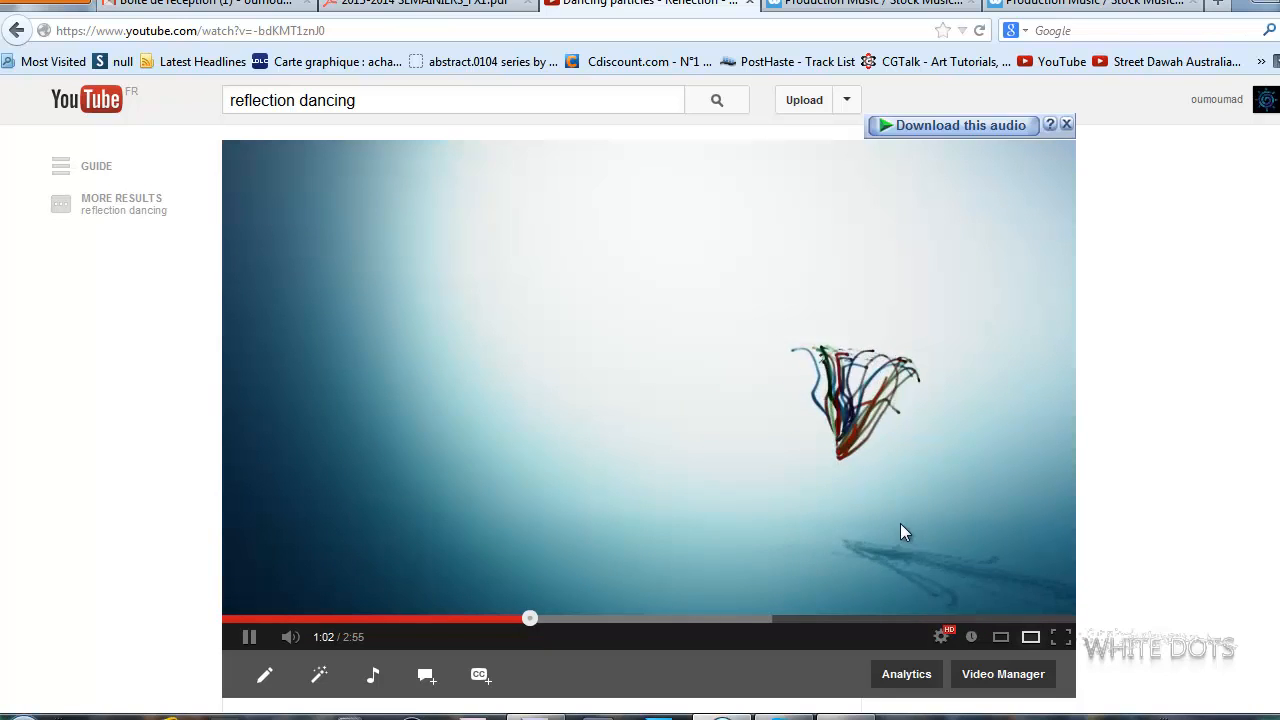
{"action": "left_click", "coordinate": [508, 309]}
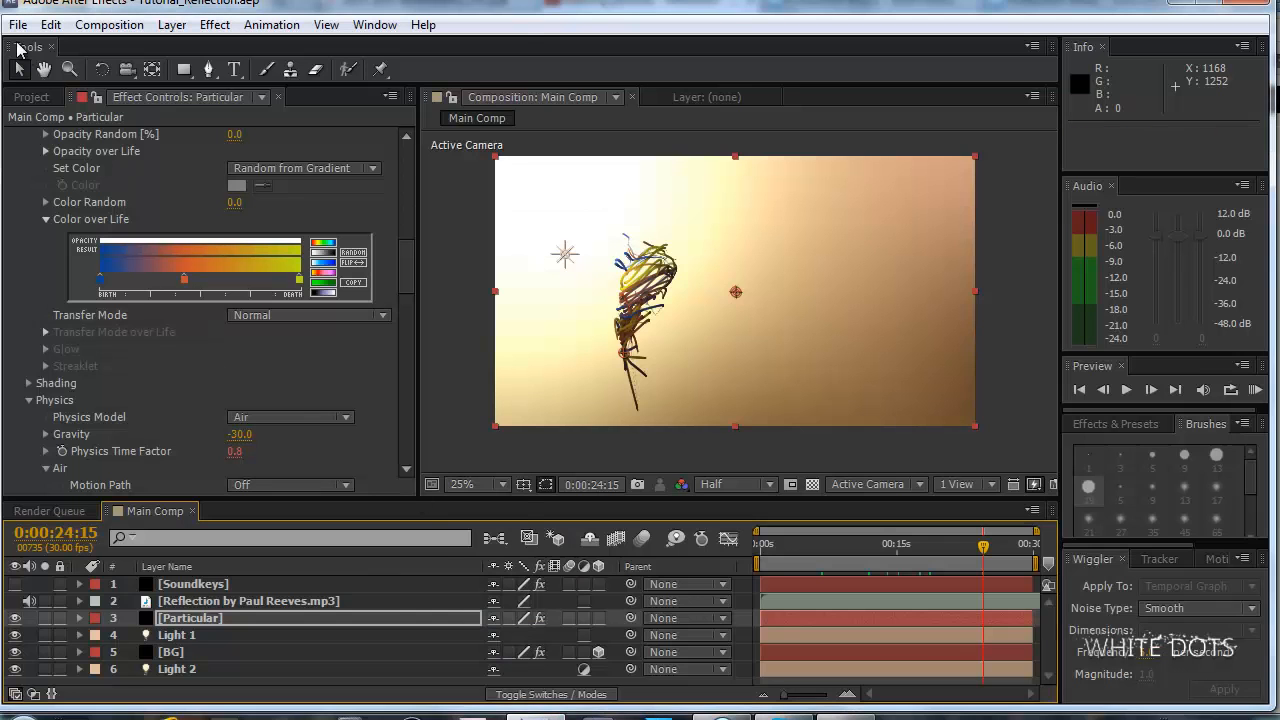
Switch back to After Effects and save the Tutorial_Reflection project.
{"action": "left_click", "coordinate": [18, 24]}
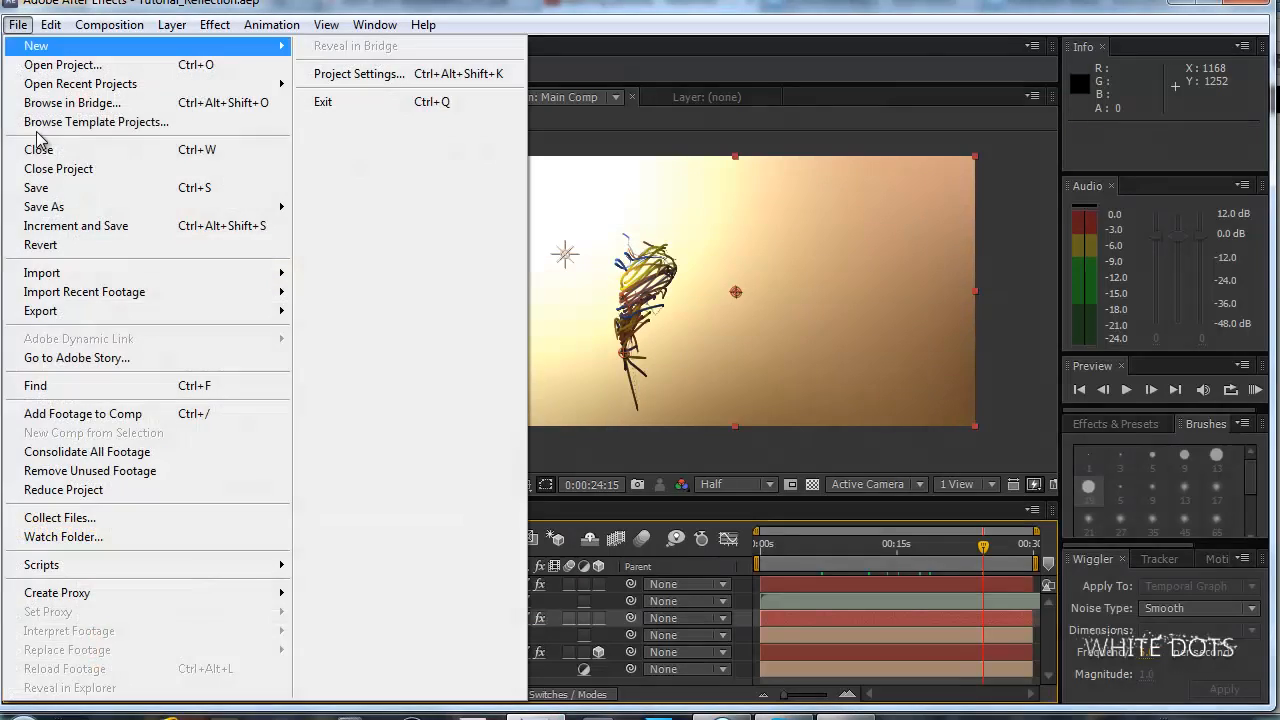
{"action": "left_click", "coordinate": [57, 190]}
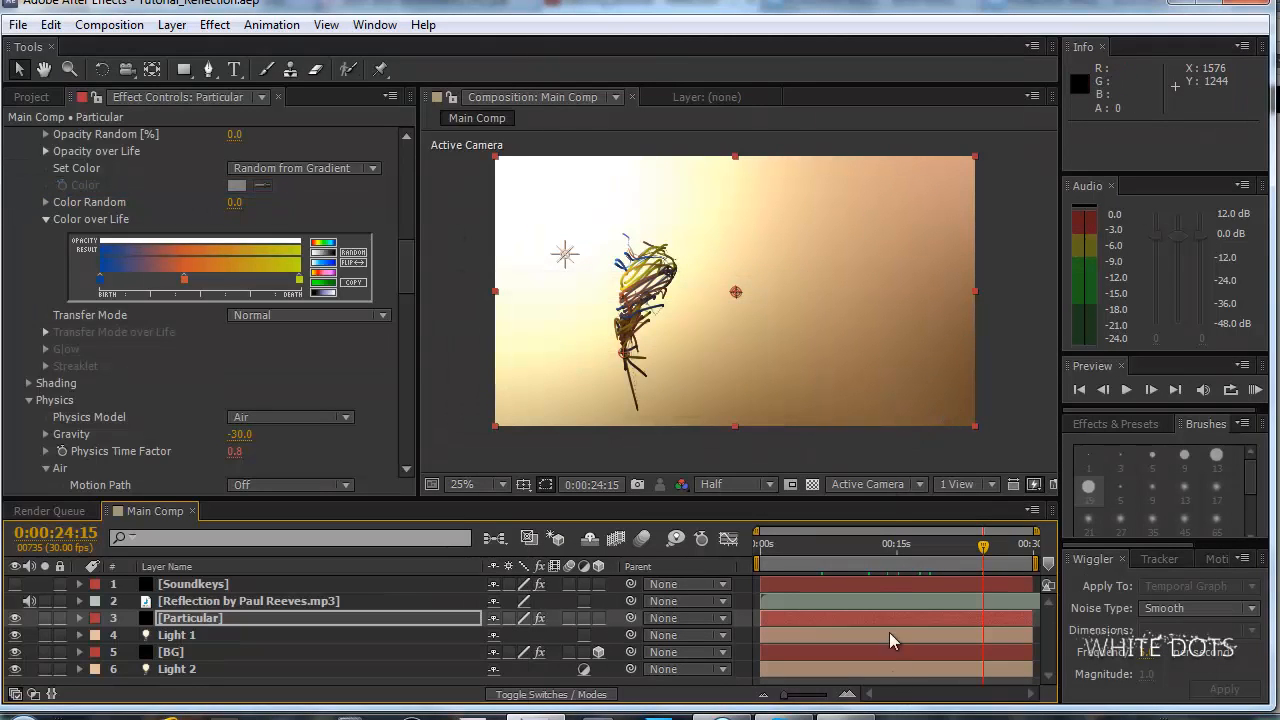
{"action": "left_click", "coordinate": [845, 717]}
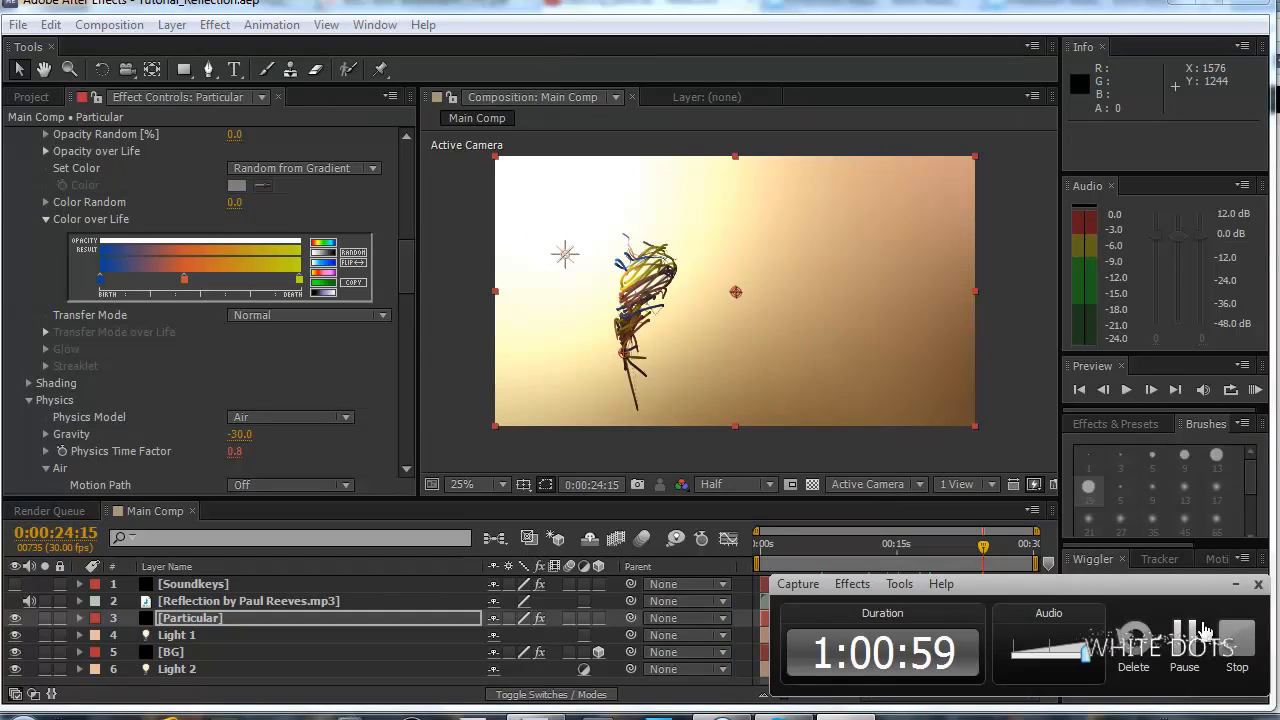